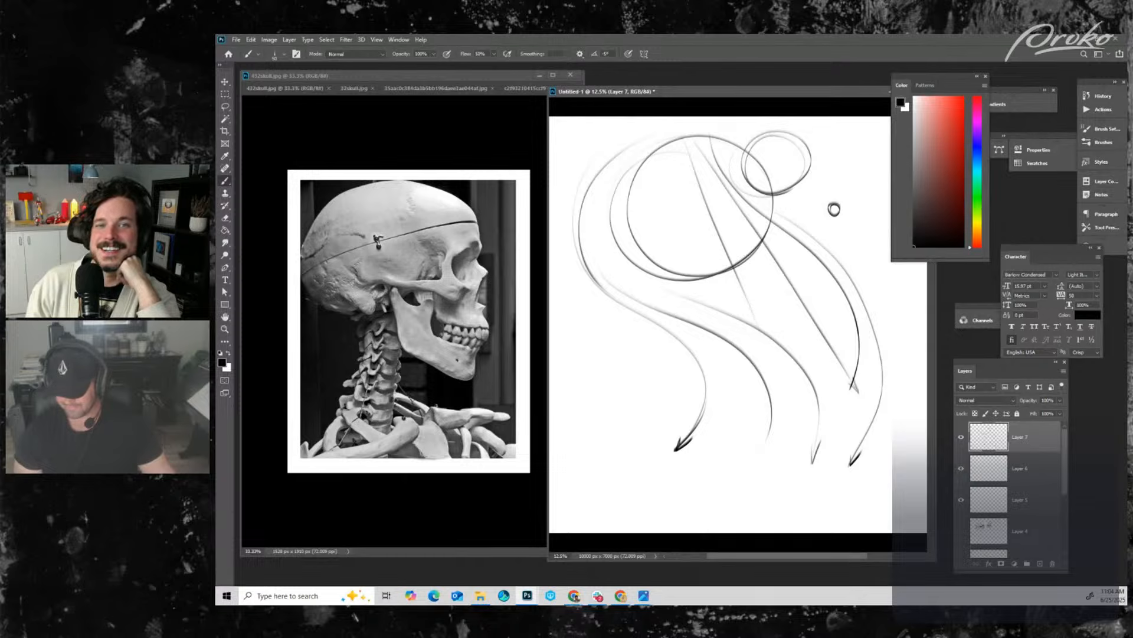
- Add a sweeping arrow through the large circle, straight-line triangular shapes beneath it and a long S-curve to the warm-up sketch
{"action": "left_click_drag", "start_coordinate": [594, 366], "coordinate": [873, 158]}
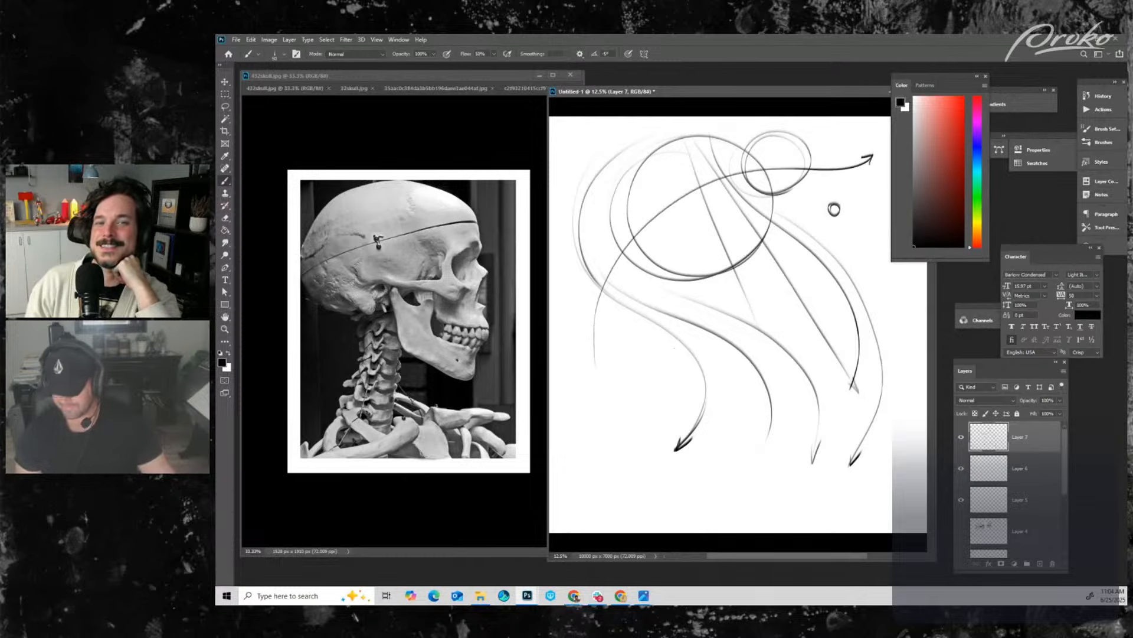
{"action": "mouse_move", "coordinate": [684, 248]}
{"action": "left_mouse_down"}
{"action": "mouse_move", "coordinate": [608, 408]}
{"action": "mouse_move", "coordinate": [762, 357]}
{"action": "left_mouse_up"}
{"action": "left_click_drag", "start_coordinate": [683, 246], "coordinate": [763, 369]}
{"action": "left_click_drag", "start_coordinate": [737, 239], "coordinate": [714, 341]}
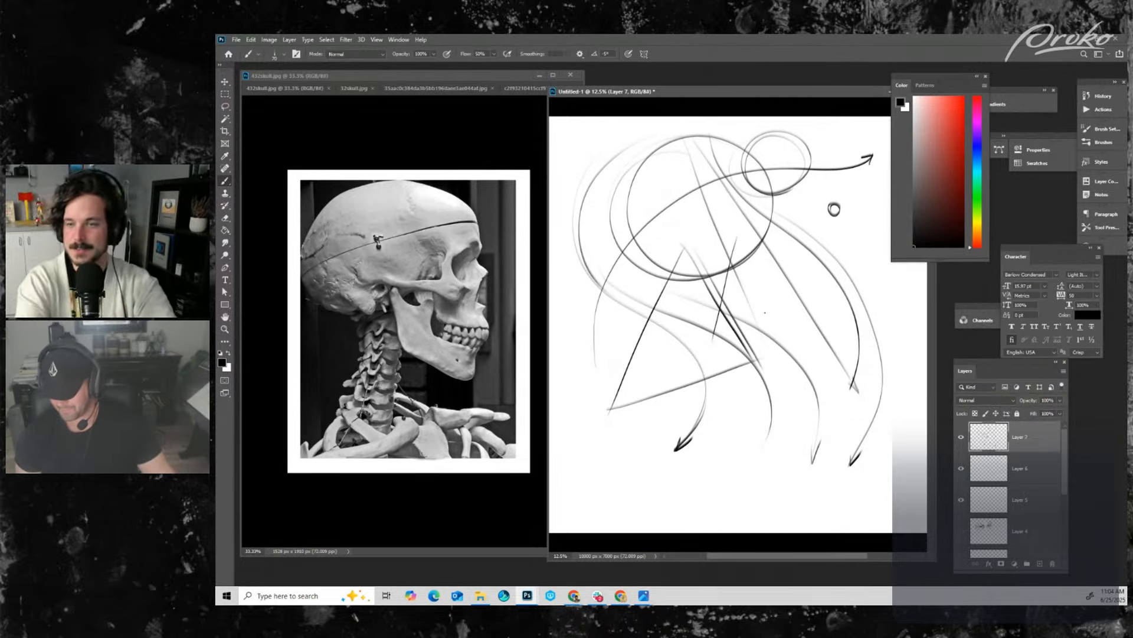
{"action": "mouse_move", "coordinate": [737, 238]}
{"action": "left_mouse_down"}
{"action": "mouse_move", "coordinate": [742, 312]}
{"action": "mouse_move", "coordinate": [754, 295]}
{"action": "mouse_move", "coordinate": [715, 341]}
{"action": "left_mouse_up"}
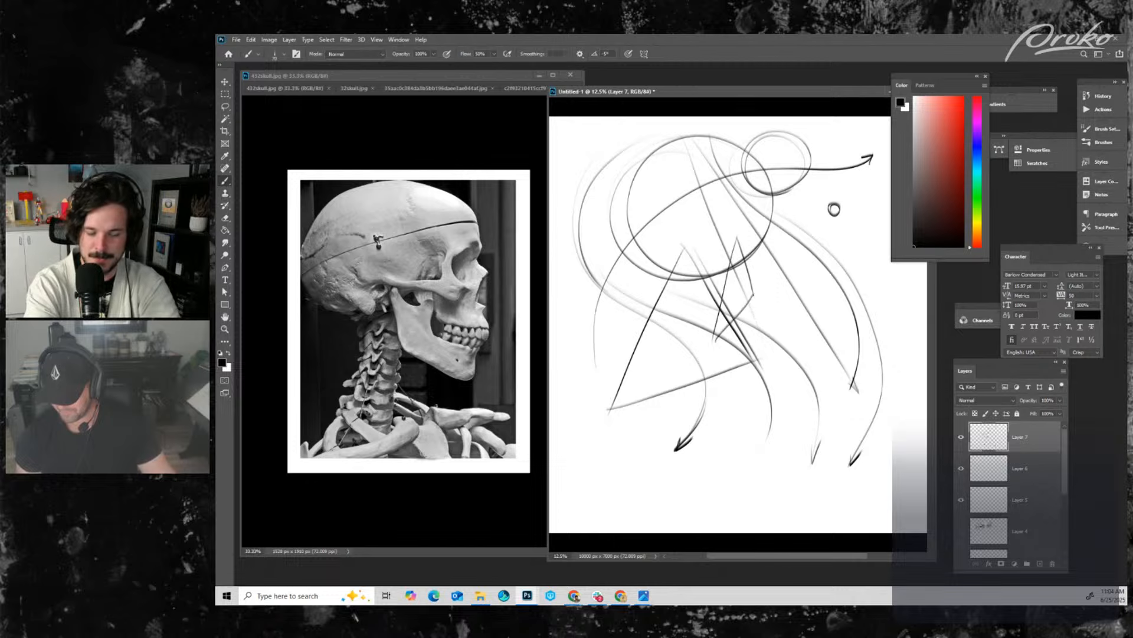
{"action": "left_click_drag", "start_coordinate": [752, 295], "coordinate": [715, 341]}
{"action": "key", "text": "ctrl+minus"}
{"action": "key", "text": "ctrl+plus"}
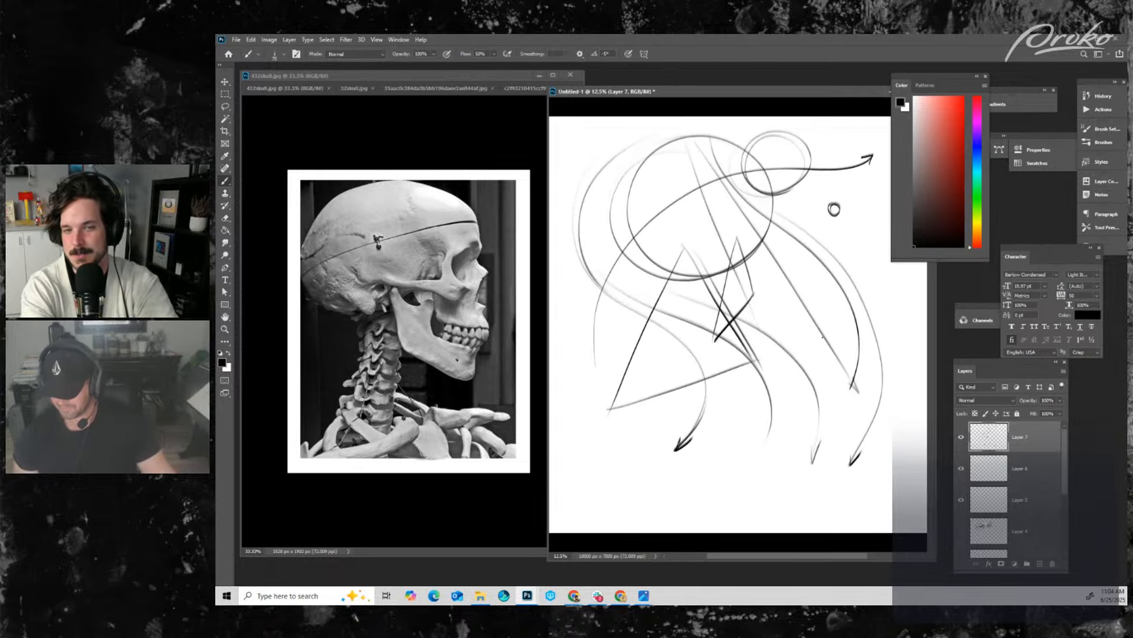
{"action": "mouse_move", "coordinate": [859, 227]}
{"action": "left_mouse_down"}
{"action": "mouse_move", "coordinate": [817, 358]}
{"action": "mouse_move", "coordinate": [737, 470]}
{"action": "left_mouse_up"}
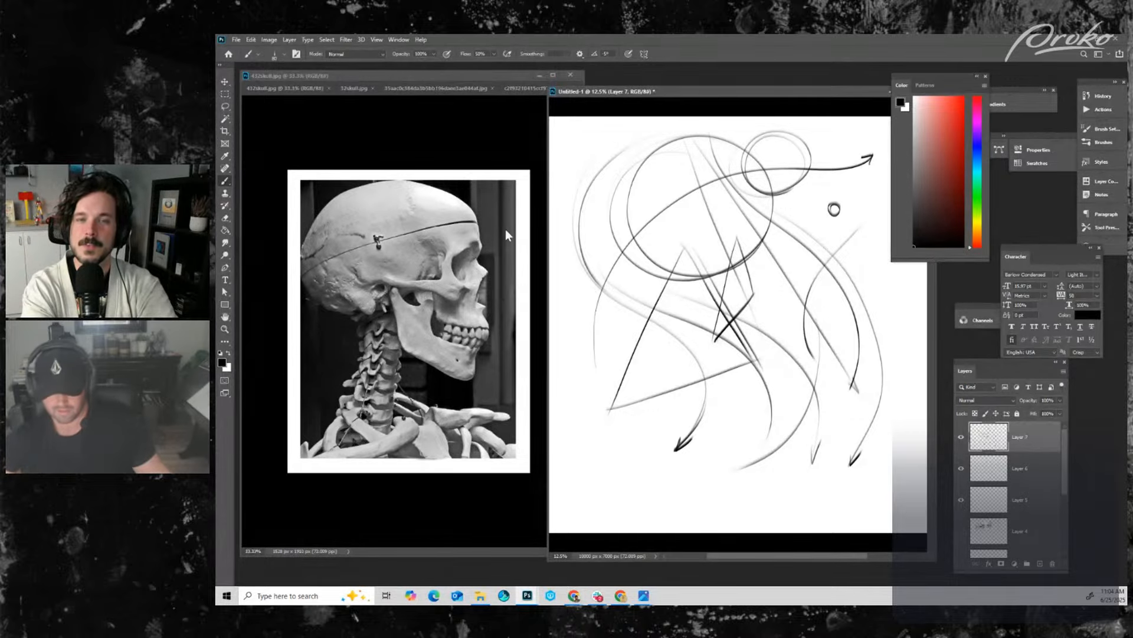
- View the front-facing skull reference and the image of four sculpted eyes, enlarging the eyes to 300%
{"action": "left_click", "coordinate": [494, 174]}
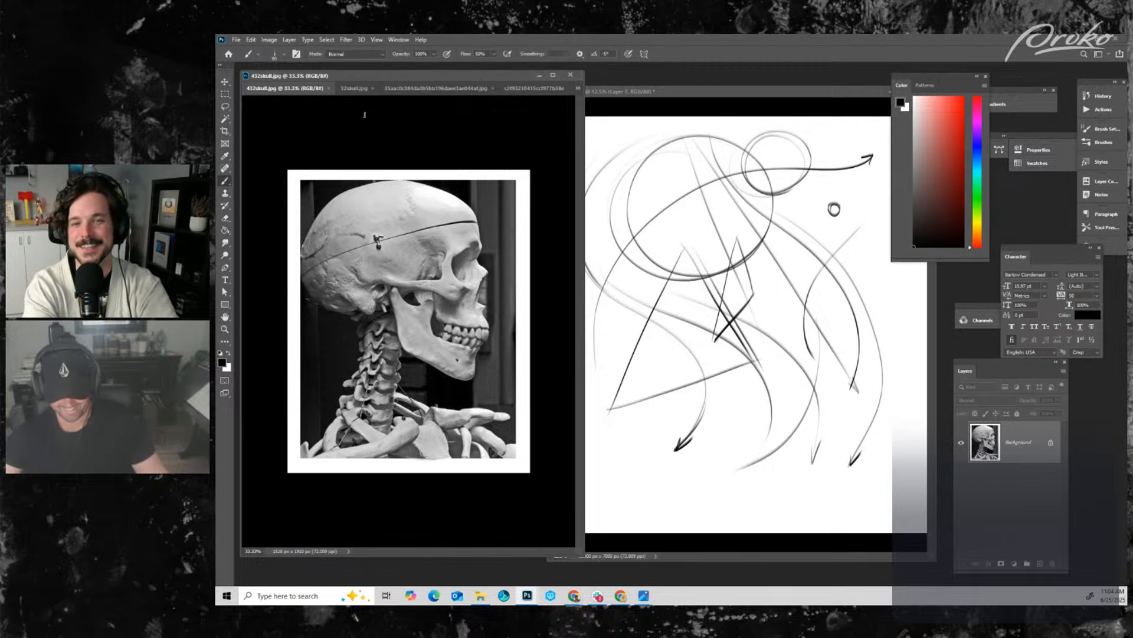
{"action": "left_click", "coordinate": [357, 87]}
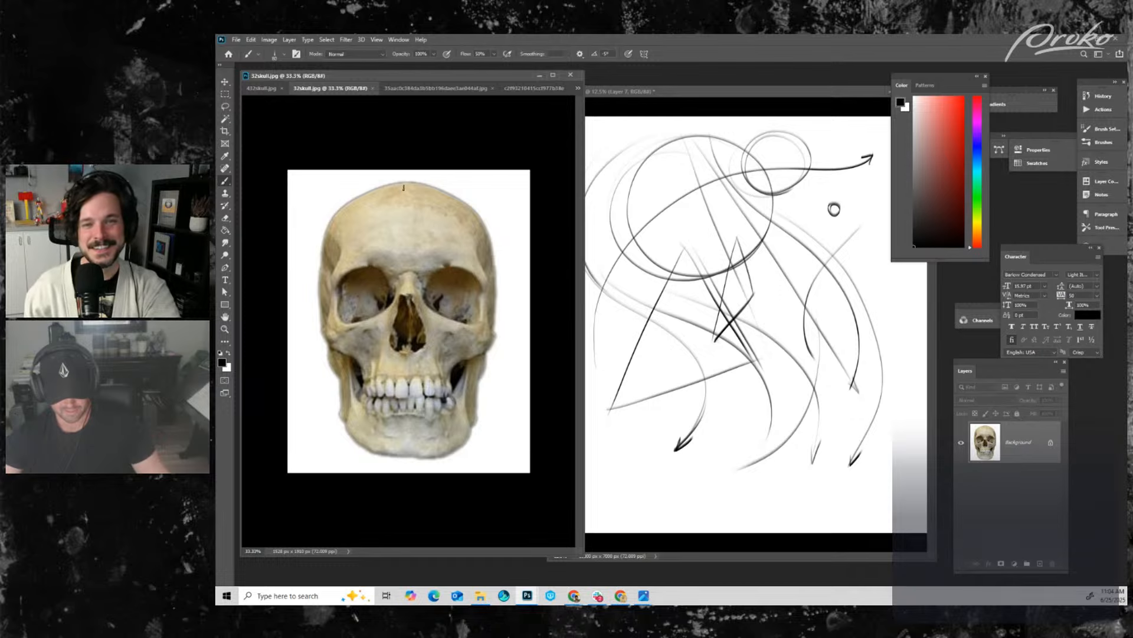
{"action": "left_click", "coordinate": [262, 88]}
{"action": "left_click", "coordinate": [352, 89]}
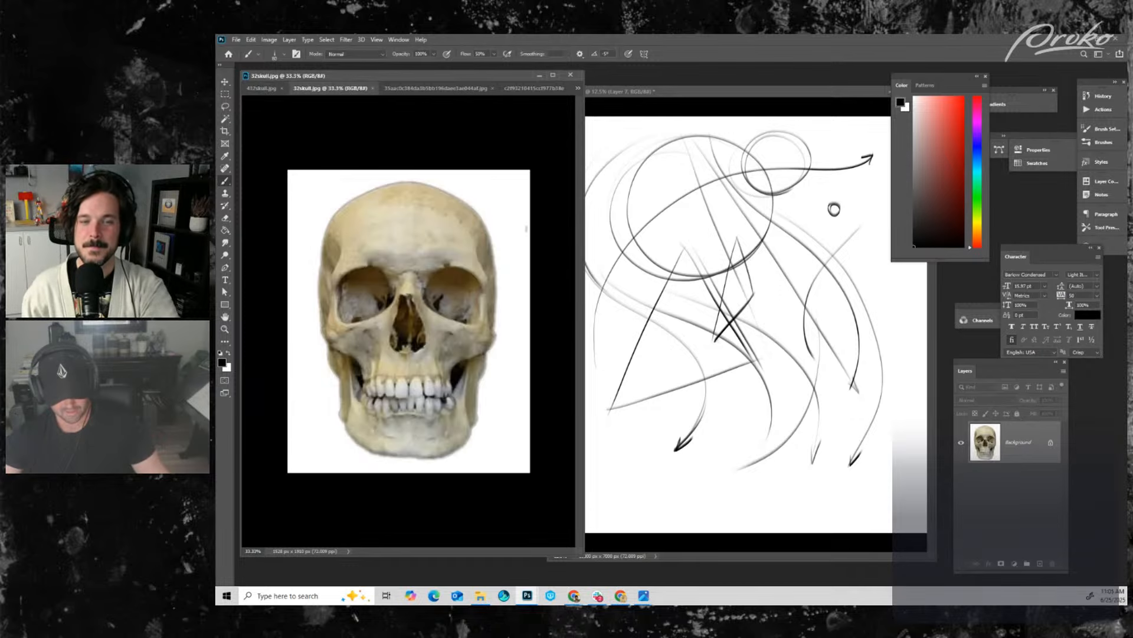
{"action": "left_click", "coordinate": [408, 87]}
{"action": "key", "text": "ctrl+plus"}
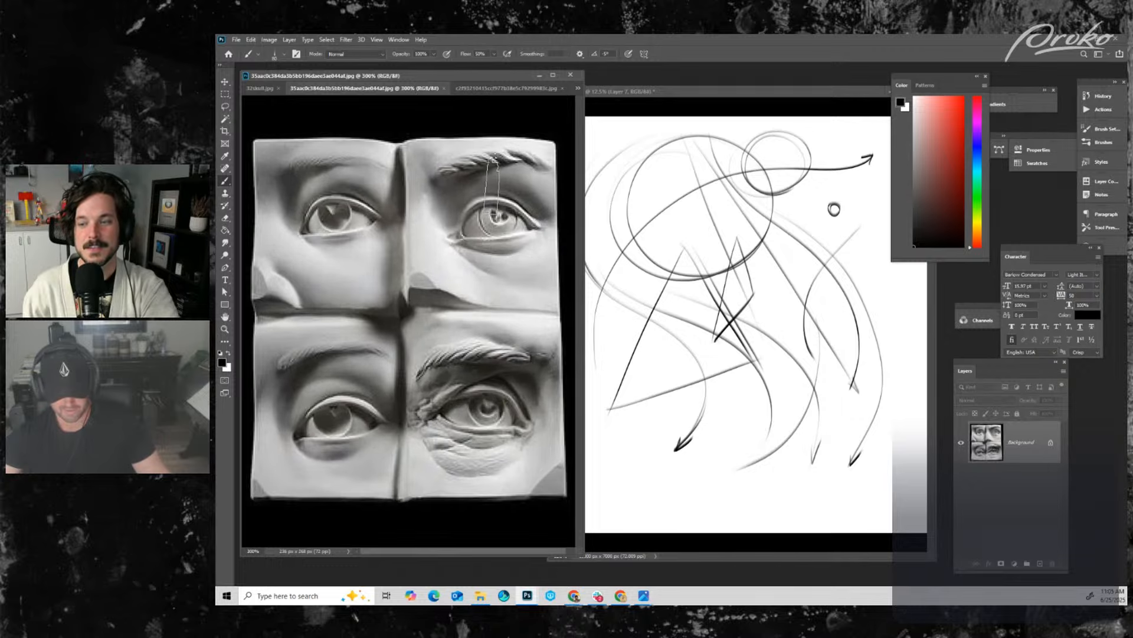
{"action": "key", "text": "ctrl+minus"}
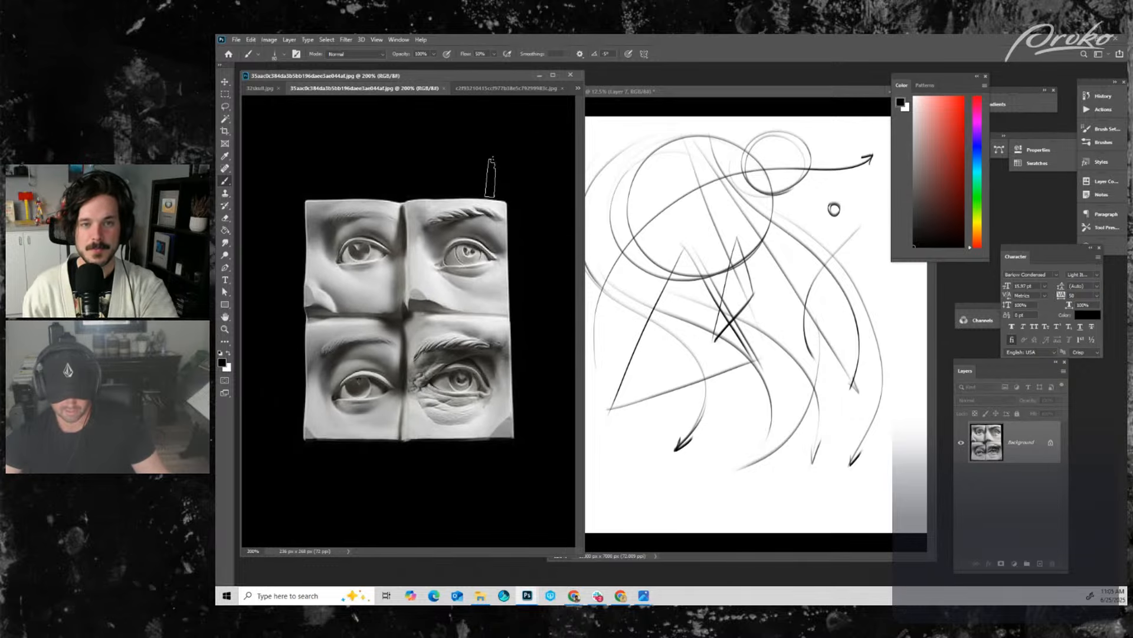
{"action": "key", "text": "ctrl+plus"}
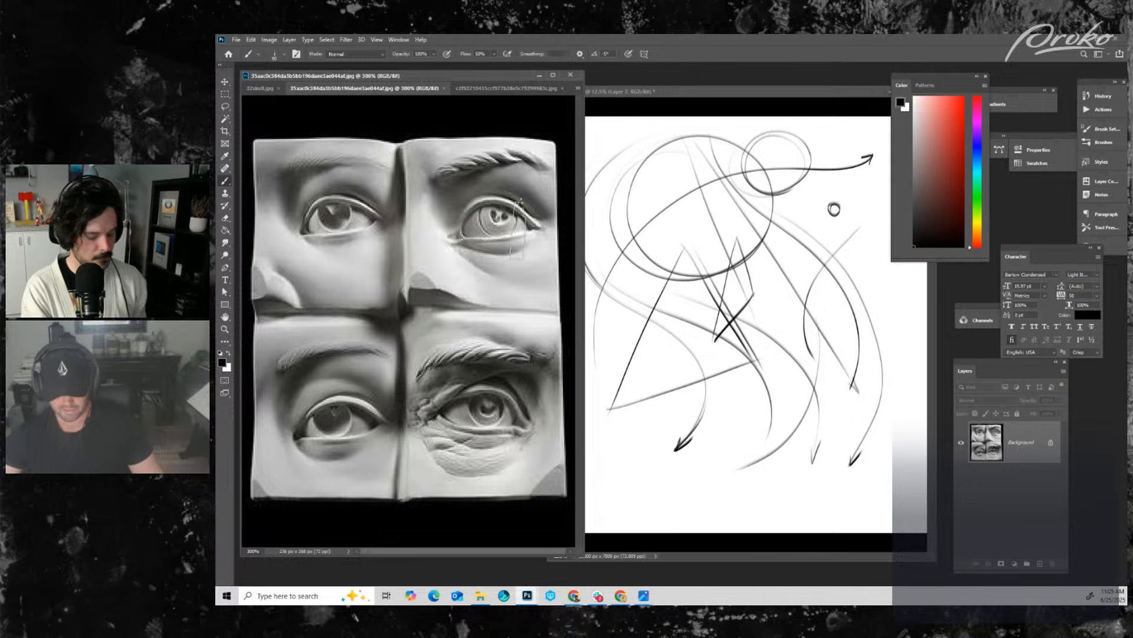
{"action": "key", "text": "ctrl+minus"}
{"action": "key", "text": "ctrl+plus"}
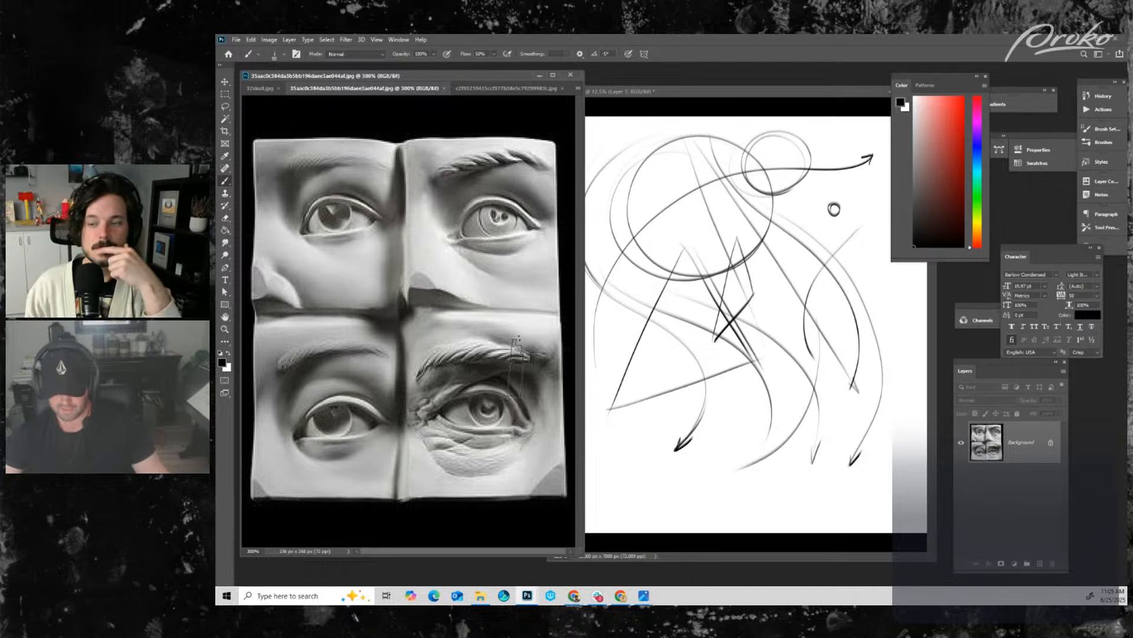
- View the references of the single plaster eye, the marble face and the plaster cast of eyes and nose
{"action": "left_click", "coordinate": [481, 89]}
{"action": "key", "text": "ctrl+plus"}
{"action": "key", "text": "ctrl+plus"}
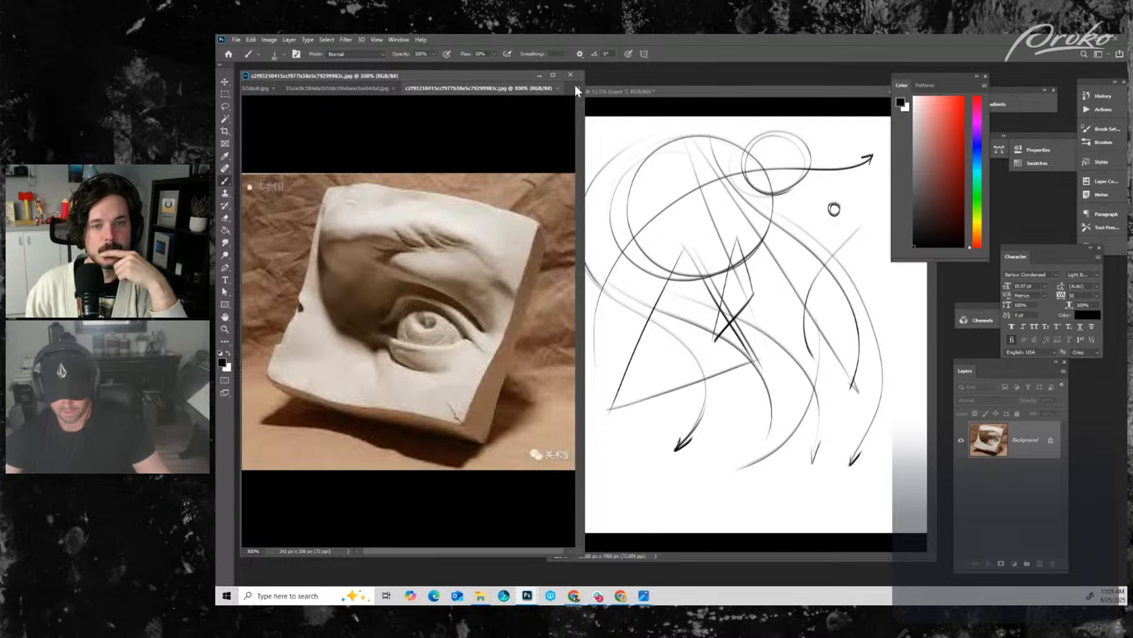
{"action": "left_click", "coordinate": [577, 88]}
{"action": "left_click", "coordinate": [613, 139]}
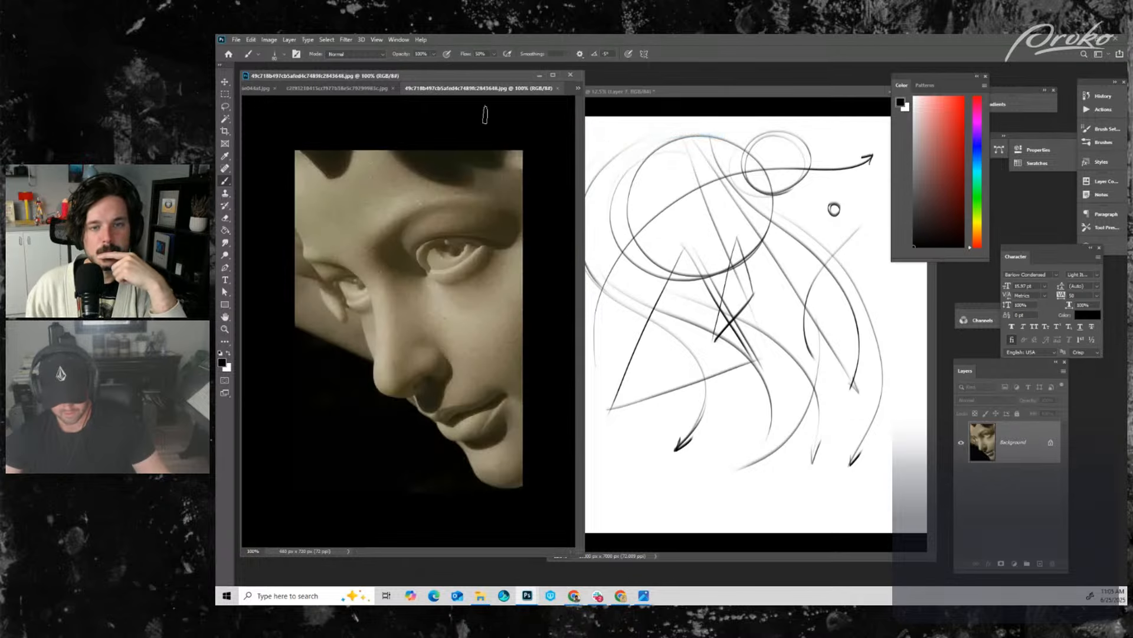
{"action": "key", "text": "ctrl+minus"}
{"action": "key", "text": "ctrl+plus"}
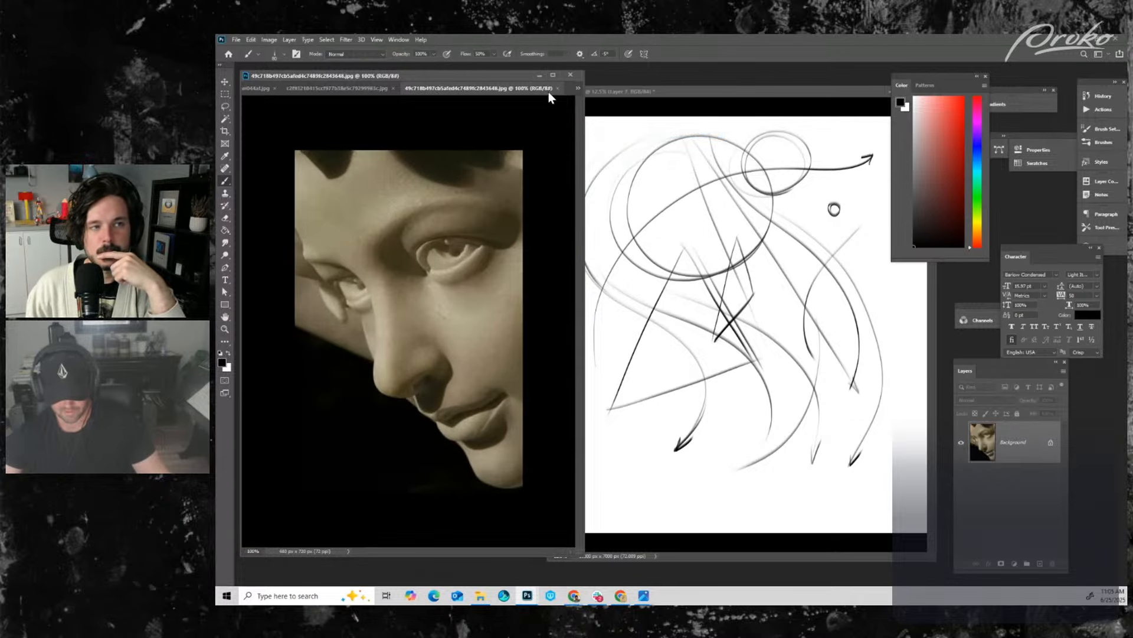
{"action": "left_click", "coordinate": [576, 87]}
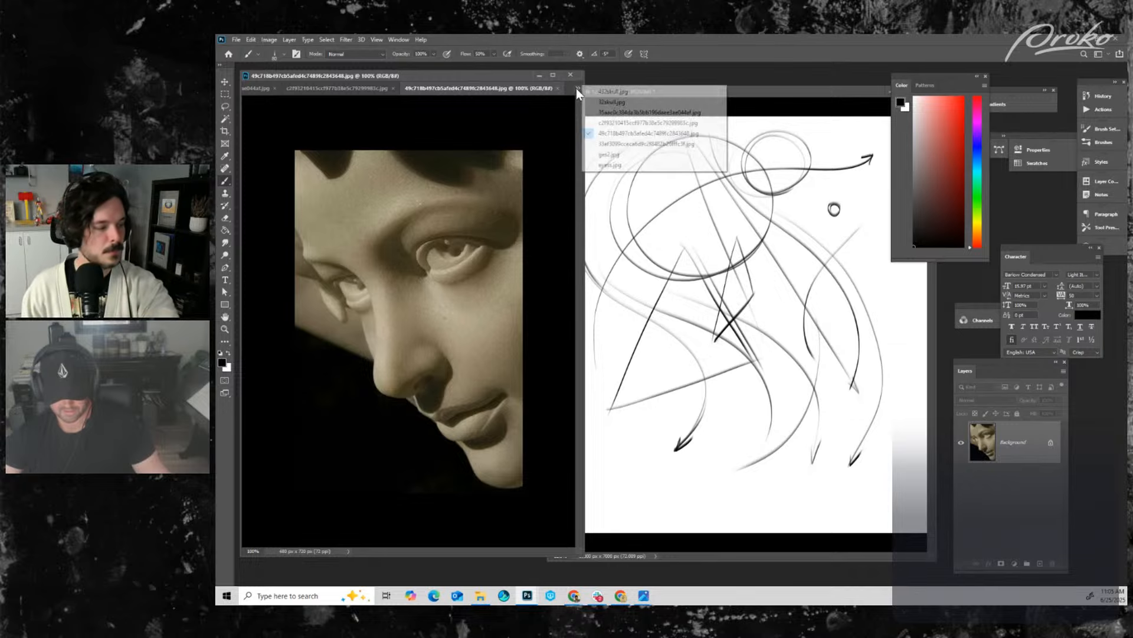
{"action": "left_click", "coordinate": [608, 144]}
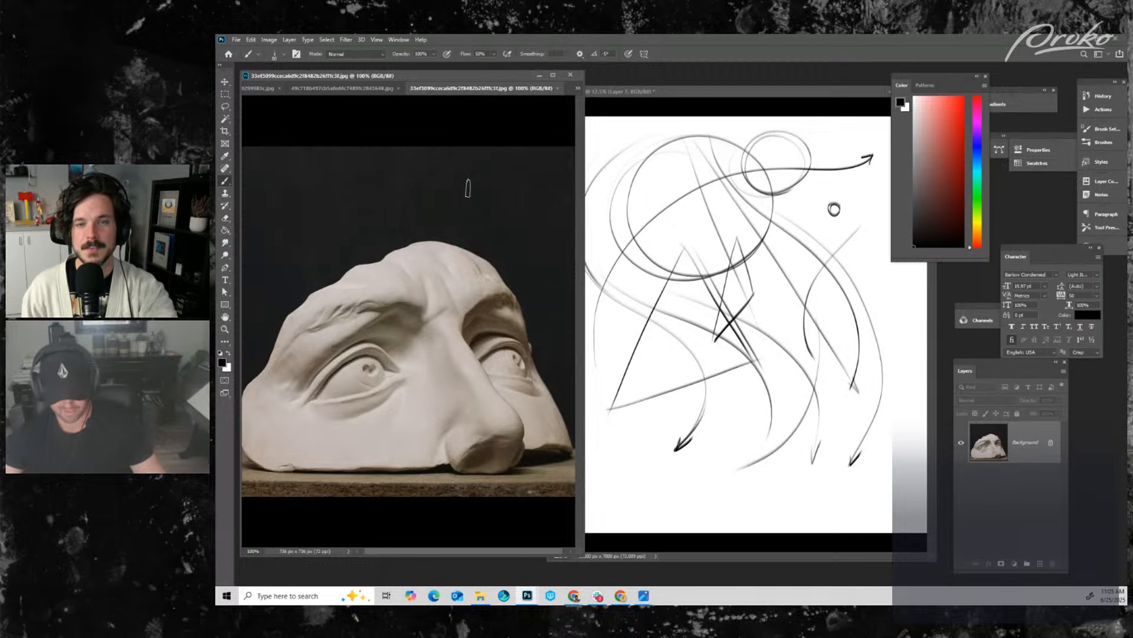
- View the eye photos ges2.jpg and the frowning eyes, and return to the side-view skull reference
{"action": "left_click", "coordinate": [576, 88]}
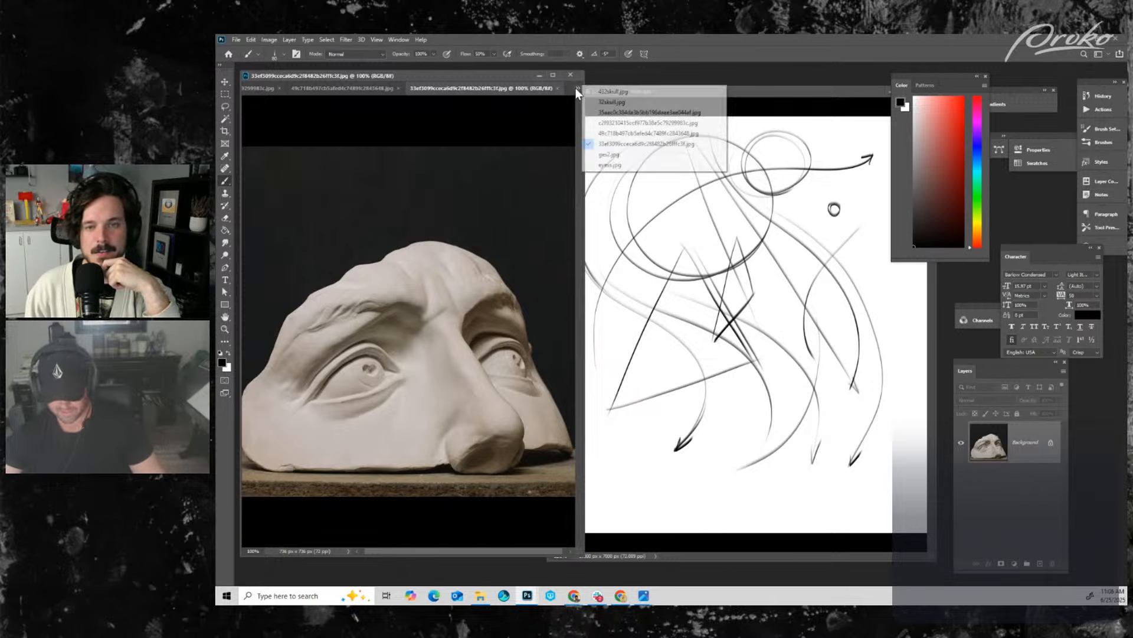
{"action": "left_click", "coordinate": [617, 153]}
{"action": "key", "text": "ctrl+minus"}
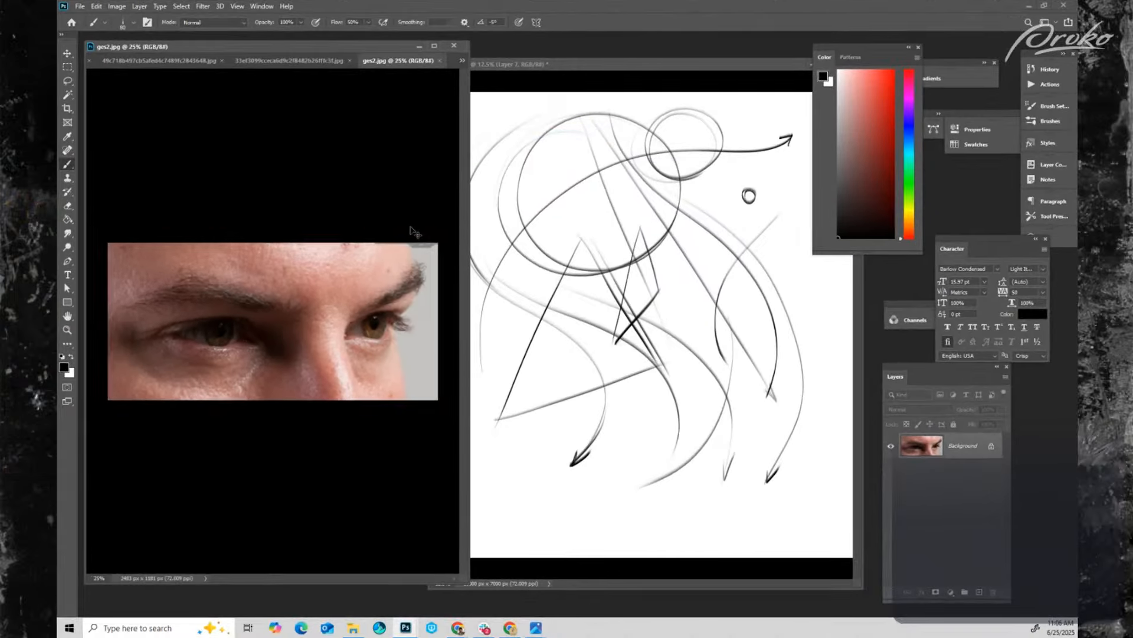
{"action": "key", "text": "ctrl+plus"}
{"action": "key", "text": "ctrl+minus"}
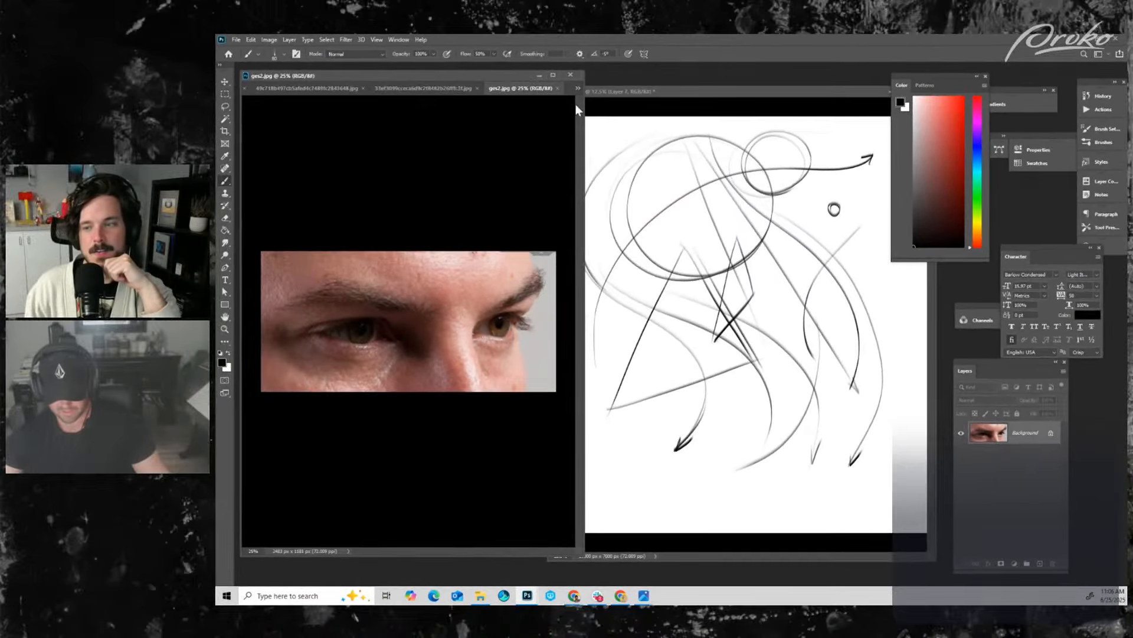
{"action": "left_click", "coordinate": [578, 88]}
{"action": "left_click", "coordinate": [638, 166]}
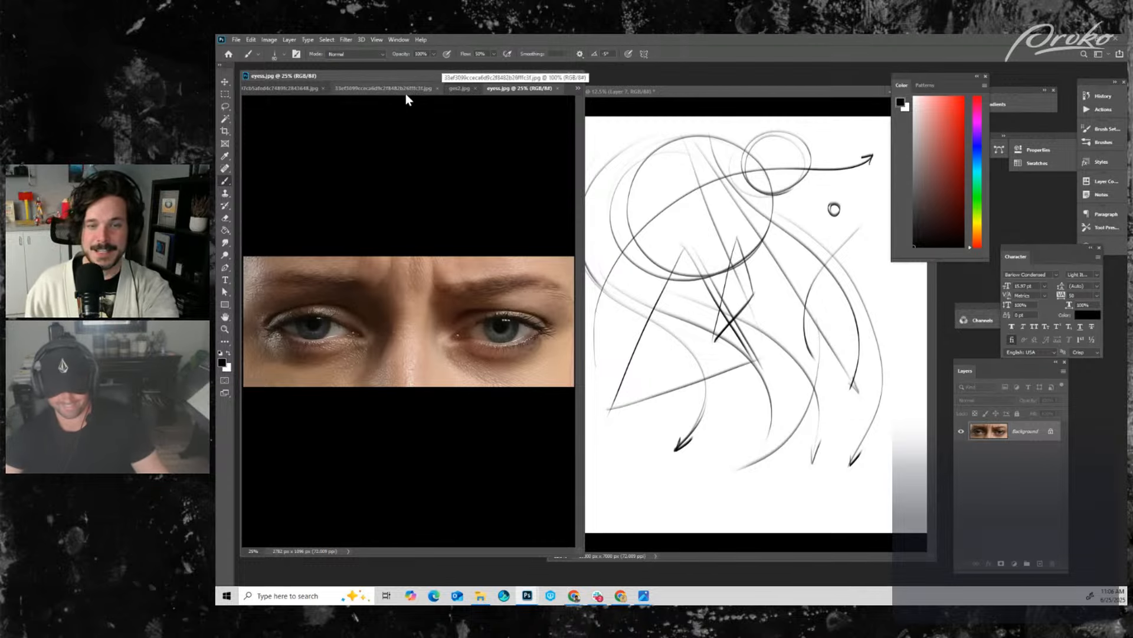
{"action": "left_click", "coordinate": [581, 91]}
{"action": "left_click", "coordinate": [608, 96]}
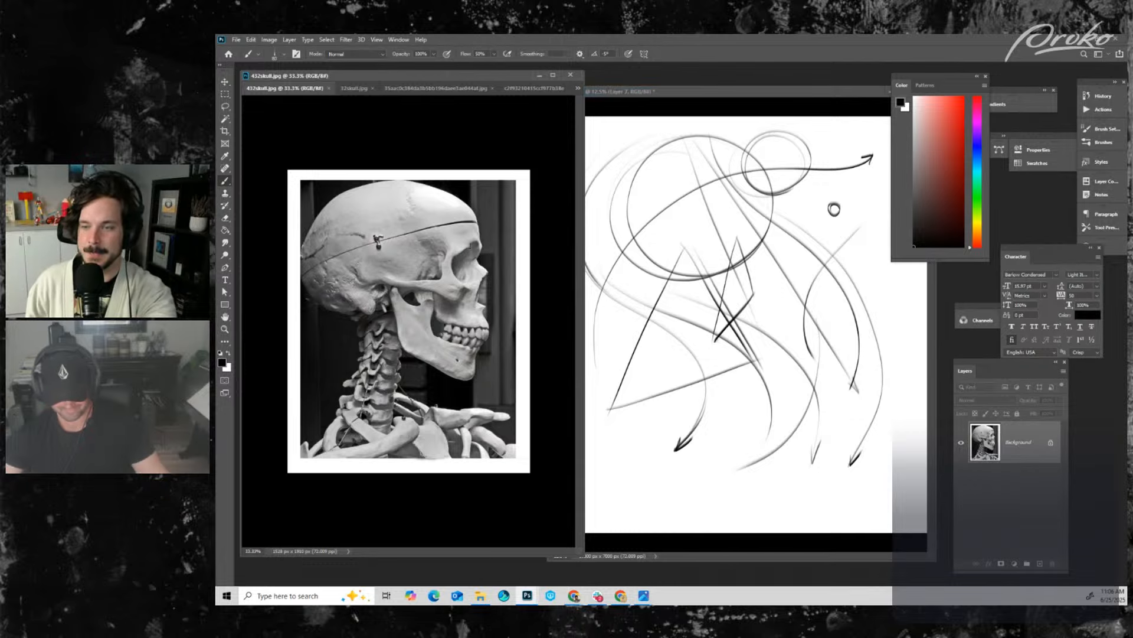
- Hide Layer 7 in the sketch document and add a new empty layer above it
{"action": "left_click", "coordinate": [818, 266]}
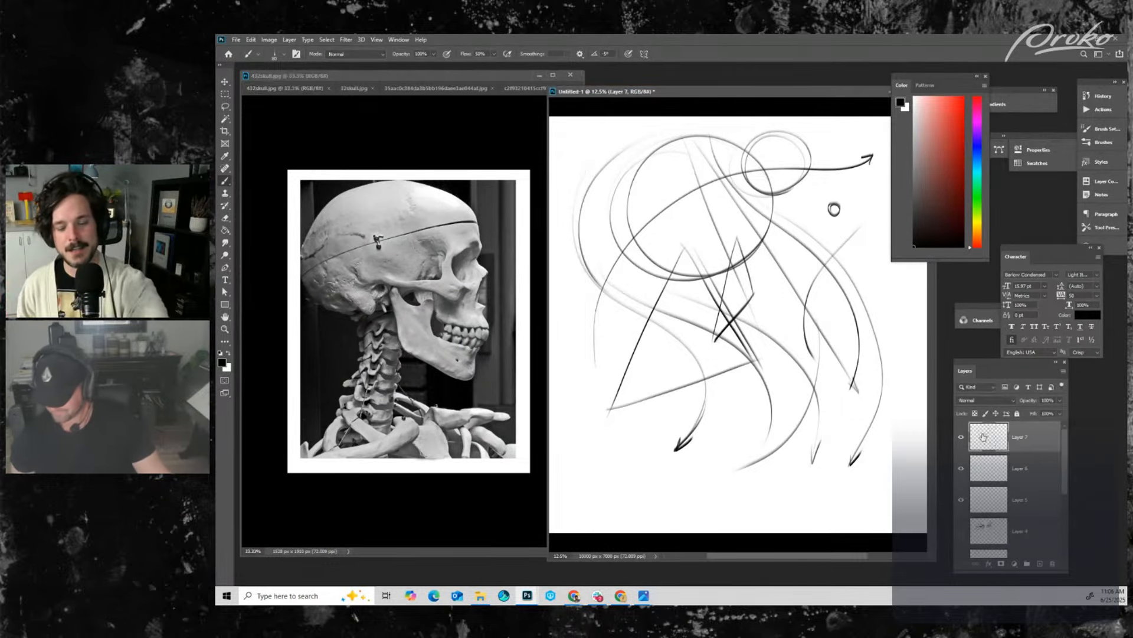
{"action": "left_click", "coordinate": [961, 437]}
{"action": "left_click", "coordinate": [1040, 564]}
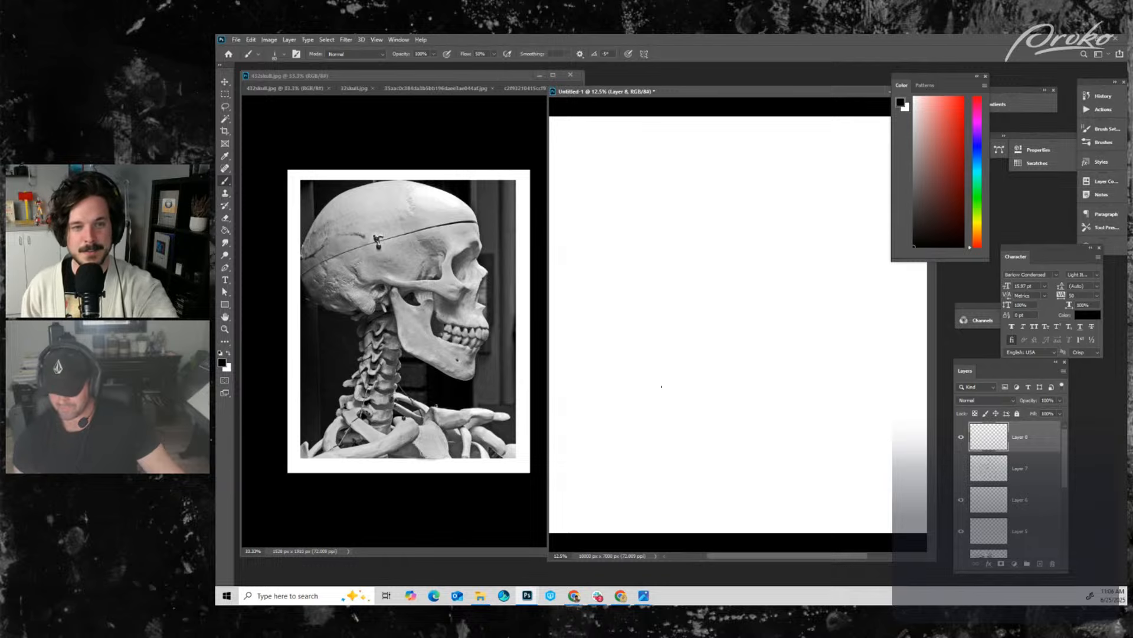
{"action": "key", "text": "ctrl+minus"}
{"action": "key", "text": "ctrl+plus"}
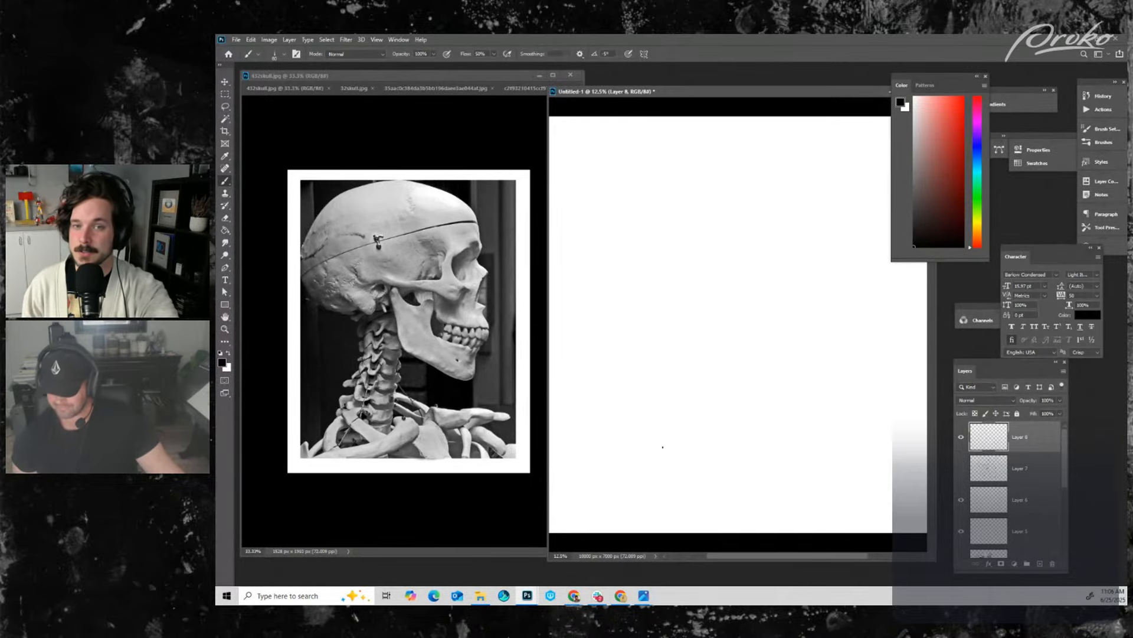
{"action": "left_click_drag", "start_coordinate": [693, 364], "coordinate": [752, 351]}
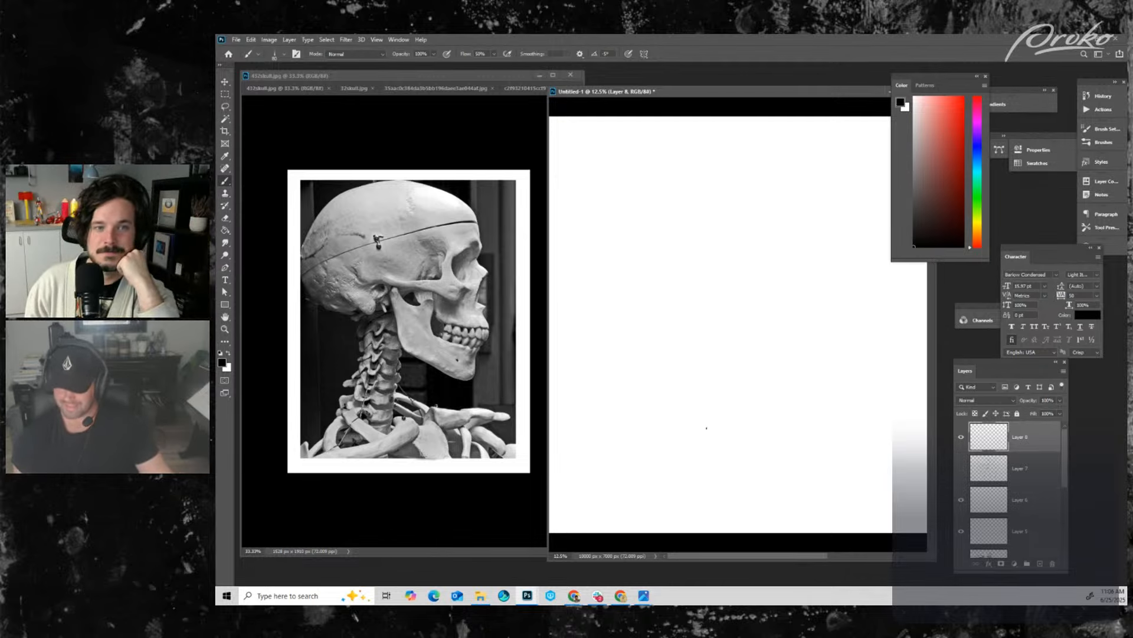
{"action": "scroll", "coordinate": [708, 458], "scroll_direction": "right", "scroll_amount": 3}
{"action": "left_click_drag", "start_coordinate": [719, 357], "coordinate": [761, 357]}
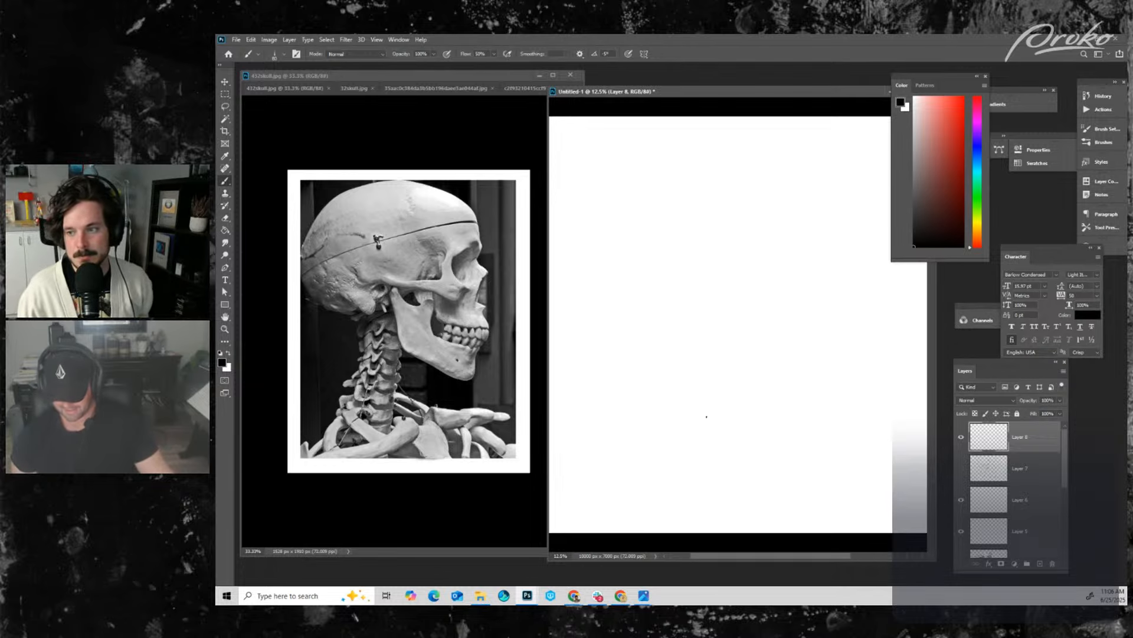
{"action": "key", "text": "ctrl+minus"}
{"action": "key", "text": "ctrl+plus"}
{"action": "left_click_drag", "start_coordinate": [716, 356], "coordinate": [767, 358]}
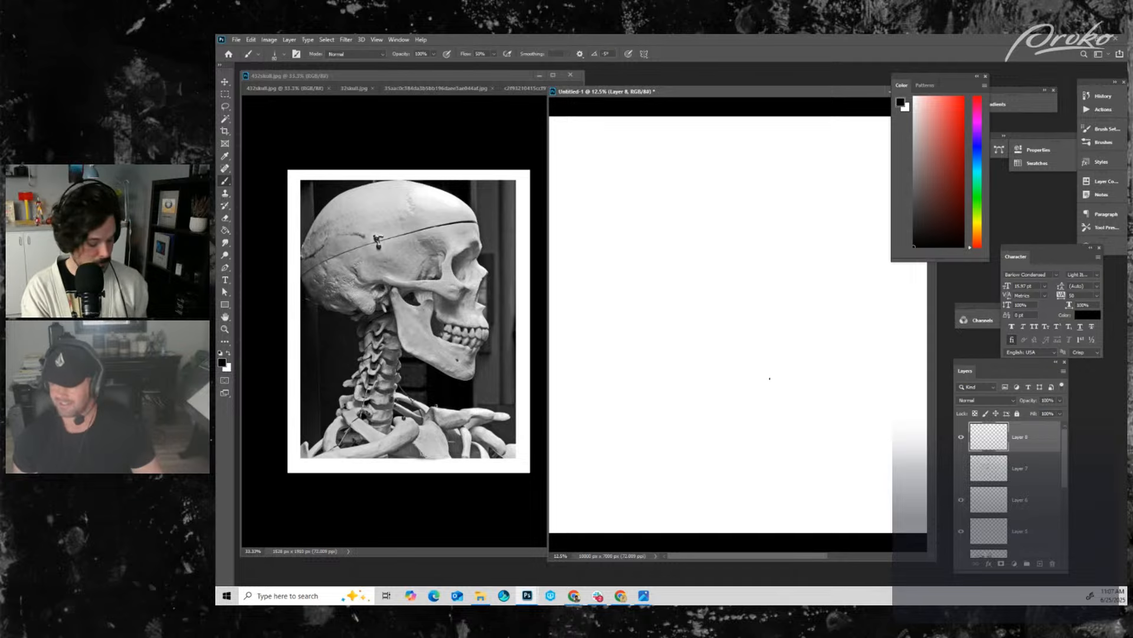
{"action": "key", "text": "ctrl+minus"}
{"action": "key", "text": "ctrl+plus"}
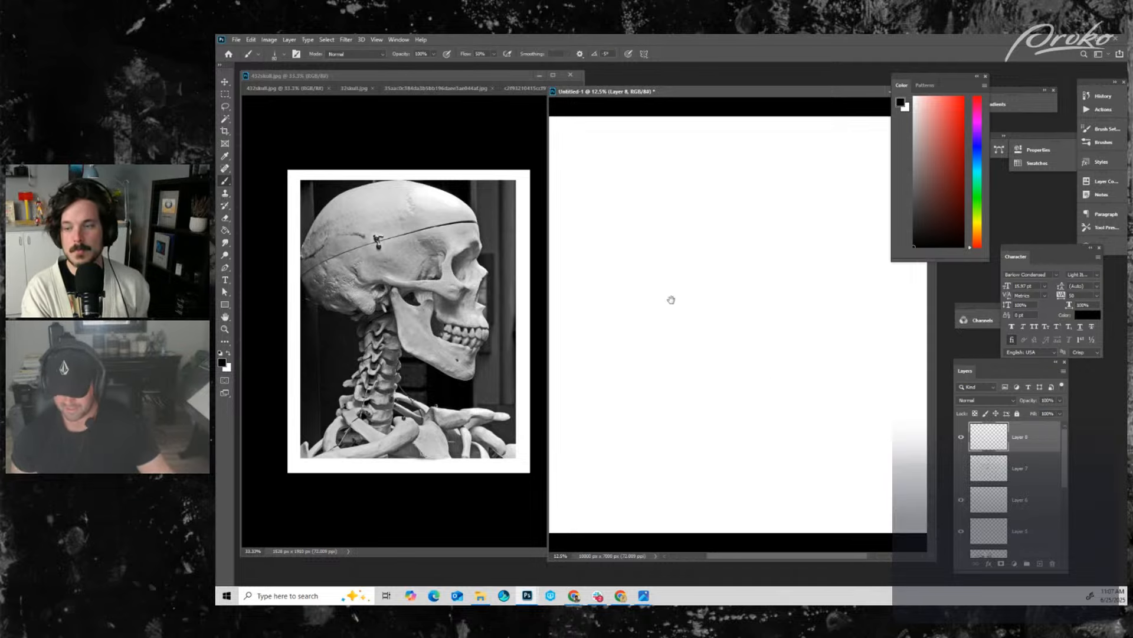
{"action": "left_click_drag", "start_coordinate": [671, 300], "coordinate": [766, 309]}
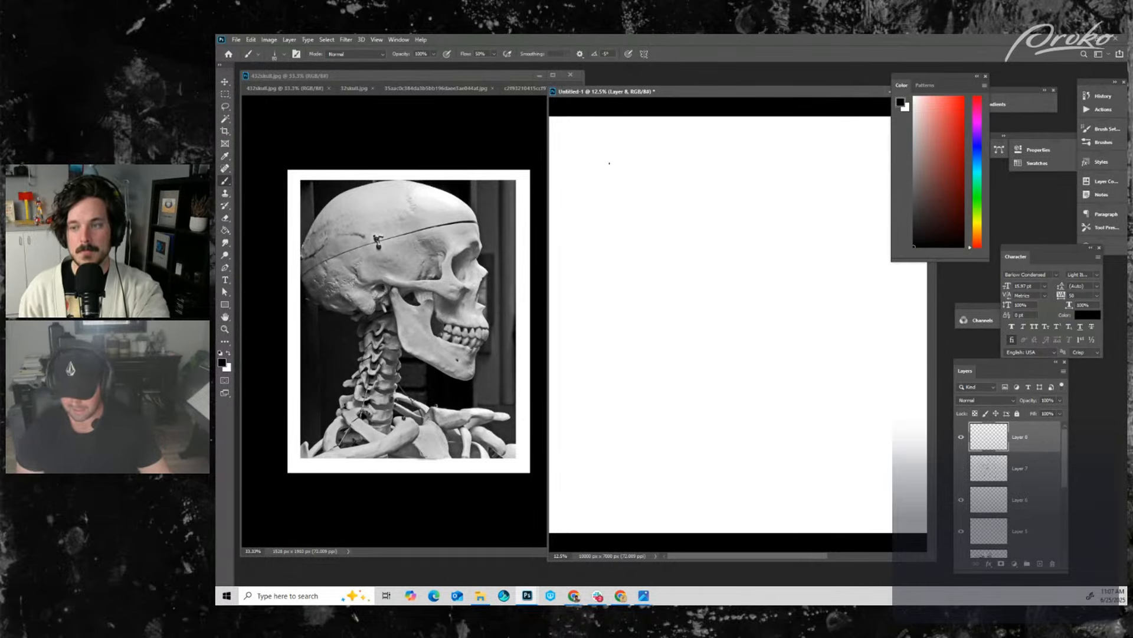
- Fill the blank canvas with overlapping freehand circles and ellipses of different sizes, linked by looping curves
{"action": "mouse_move", "coordinate": [575, 235]}
{"action": "left_mouse_down"}
{"action": "mouse_move", "coordinate": [638, 140]}
{"action": "mouse_move", "coordinate": [580, 255]}
{"action": "mouse_move", "coordinate": [707, 208]}
{"action": "mouse_move", "coordinate": [599, 155]}
{"action": "mouse_move", "coordinate": [617, 288]}
{"action": "mouse_move", "coordinate": [707, 187]}
{"action": "mouse_move", "coordinate": [565, 220]}
{"action": "left_mouse_up"}
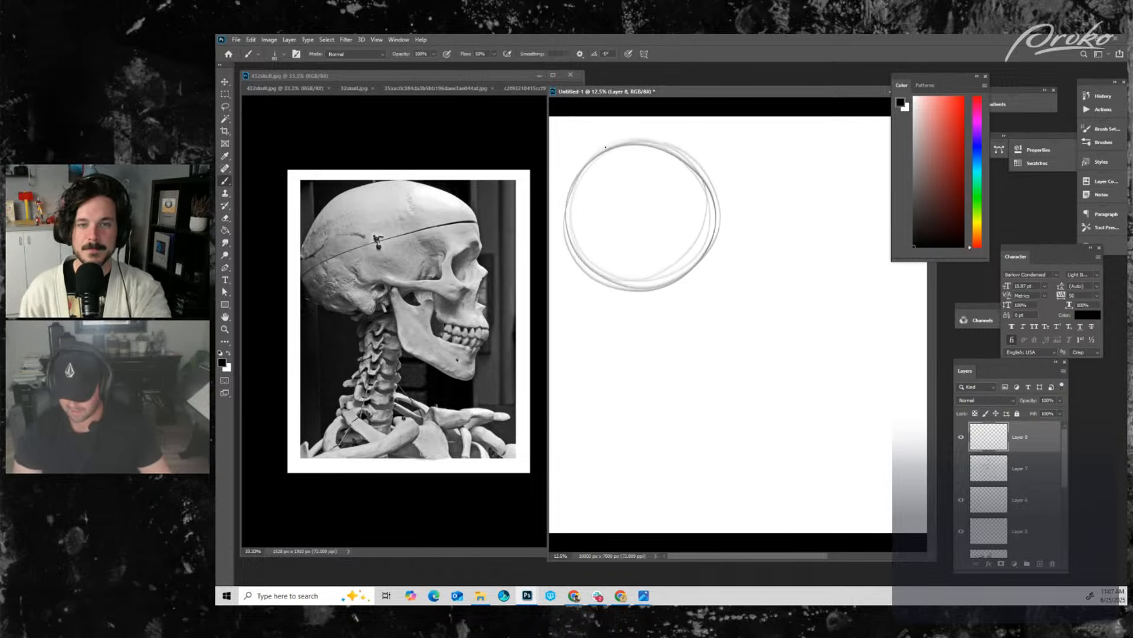
{"action": "mouse_move", "coordinate": [664, 189]}
{"action": "left_mouse_down"}
{"action": "mouse_move", "coordinate": [745, 201]}
{"action": "mouse_move", "coordinate": [710, 167]}
{"action": "mouse_move", "coordinate": [731, 172]}
{"action": "left_mouse_up"}
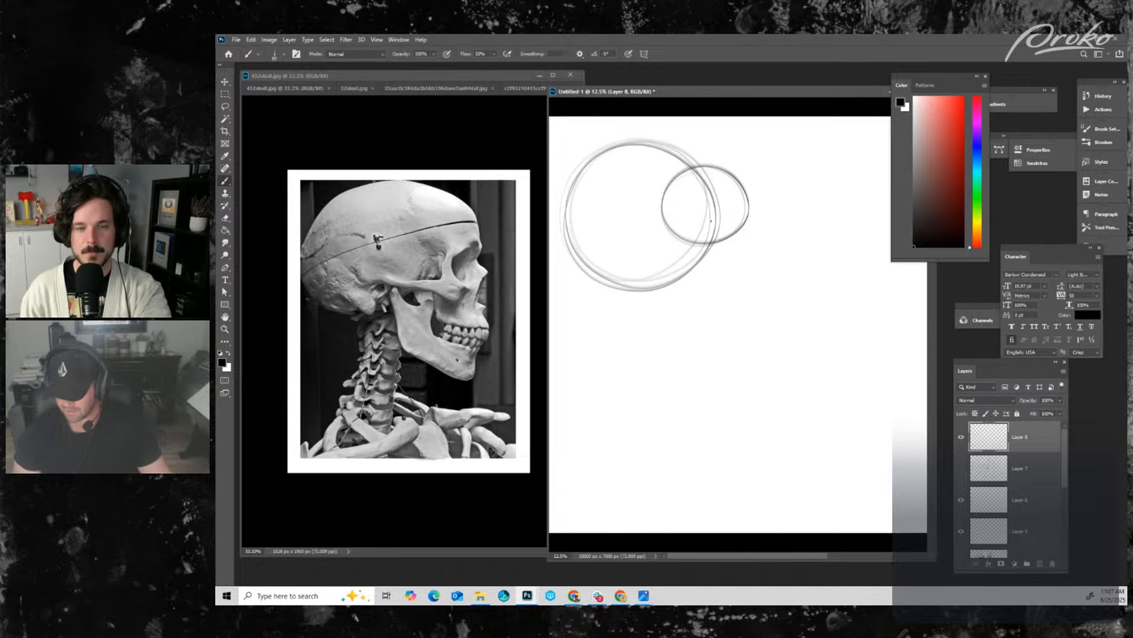
{"action": "mouse_move", "coordinate": [762, 250]}
{"action": "left_mouse_down"}
{"action": "mouse_move", "coordinate": [745, 230]}
{"action": "mouse_move", "coordinate": [788, 327]}
{"action": "mouse_move", "coordinate": [745, 403]}
{"action": "mouse_move", "coordinate": [602, 364]}
{"action": "left_mouse_up"}
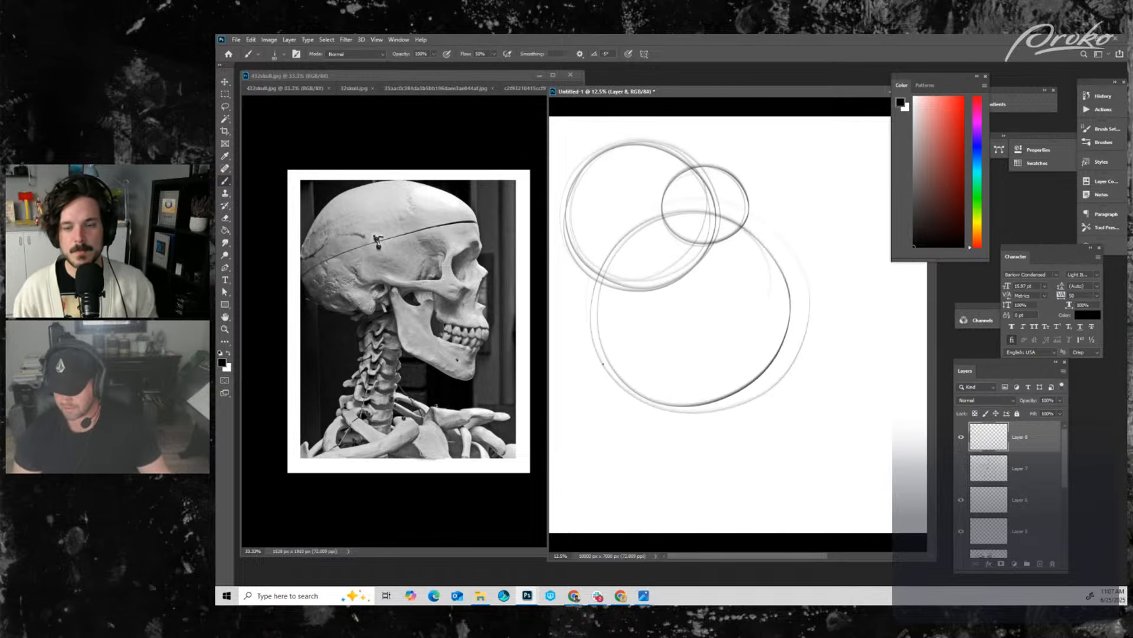
{"action": "mouse_move", "coordinate": [762, 300]}
{"action": "left_mouse_down"}
{"action": "mouse_move", "coordinate": [845, 301]}
{"action": "mouse_move", "coordinate": [778, 277]}
{"action": "left_mouse_up"}
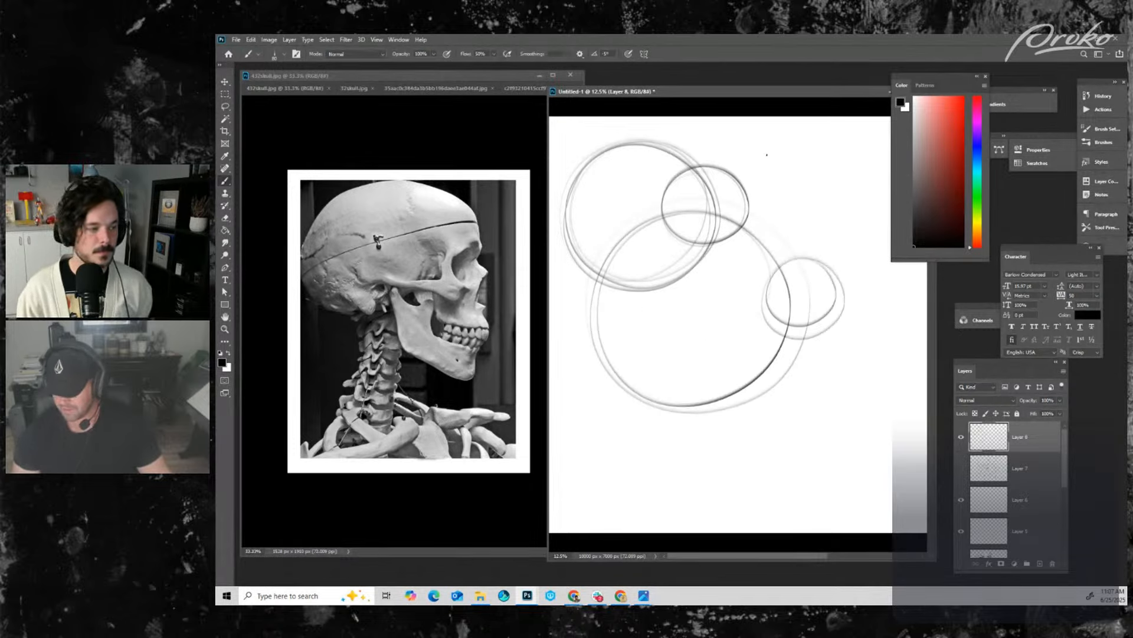
{"action": "mouse_move", "coordinate": [767, 155]}
{"action": "left_mouse_down"}
{"action": "mouse_move", "coordinate": [758, 338]}
{"action": "mouse_move", "coordinate": [873, 258]}
{"action": "mouse_move", "coordinate": [753, 192]}
{"action": "mouse_move", "coordinate": [812, 343]}
{"action": "mouse_move", "coordinate": [832, 193]}
{"action": "mouse_move", "coordinate": [710, 274]}
{"action": "mouse_move", "coordinate": [870, 330]}
{"action": "mouse_move", "coordinate": [784, 191]}
{"action": "mouse_move", "coordinate": [665, 360]}
{"action": "mouse_move", "coordinate": [586, 408]}
{"action": "mouse_move", "coordinate": [612, 308]}
{"action": "mouse_move", "coordinate": [630, 427]}
{"action": "mouse_move", "coordinate": [586, 328]}
{"action": "mouse_move", "coordinate": [685, 384]}
{"action": "left_mouse_up"}
{"action": "mouse_move", "coordinate": [826, 274]}
{"action": "left_mouse_down"}
{"action": "mouse_move", "coordinate": [858, 425]}
{"action": "mouse_move", "coordinate": [673, 284]}
{"action": "left_mouse_up"}
{"action": "mouse_move", "coordinate": [673, 157]}
{"action": "left_mouse_down"}
{"action": "mouse_move", "coordinate": [712, 201]}
{"action": "mouse_move", "coordinate": [678, 166]}
{"action": "mouse_move", "coordinate": [702, 466]}
{"action": "mouse_move", "coordinate": [647, 195]}
{"action": "mouse_move", "coordinate": [738, 283]}
{"action": "mouse_move", "coordinate": [807, 218]}
{"action": "mouse_move", "coordinate": [874, 331]}
{"action": "mouse_move", "coordinate": [773, 237]}
{"action": "mouse_move", "coordinate": [802, 141]}
{"action": "mouse_move", "coordinate": [783, 162]}
{"action": "mouse_move", "coordinate": [804, 248]}
{"action": "mouse_move", "coordinate": [591, 437]}
{"action": "mouse_move", "coordinate": [625, 331]}
{"action": "mouse_move", "coordinate": [737, 386]}
{"action": "mouse_move", "coordinate": [665, 330]}
{"action": "mouse_move", "coordinate": [676, 416]}
{"action": "mouse_move", "coordinate": [761, 382]}
{"action": "mouse_move", "coordinate": [820, 463]}
{"action": "left_mouse_up"}
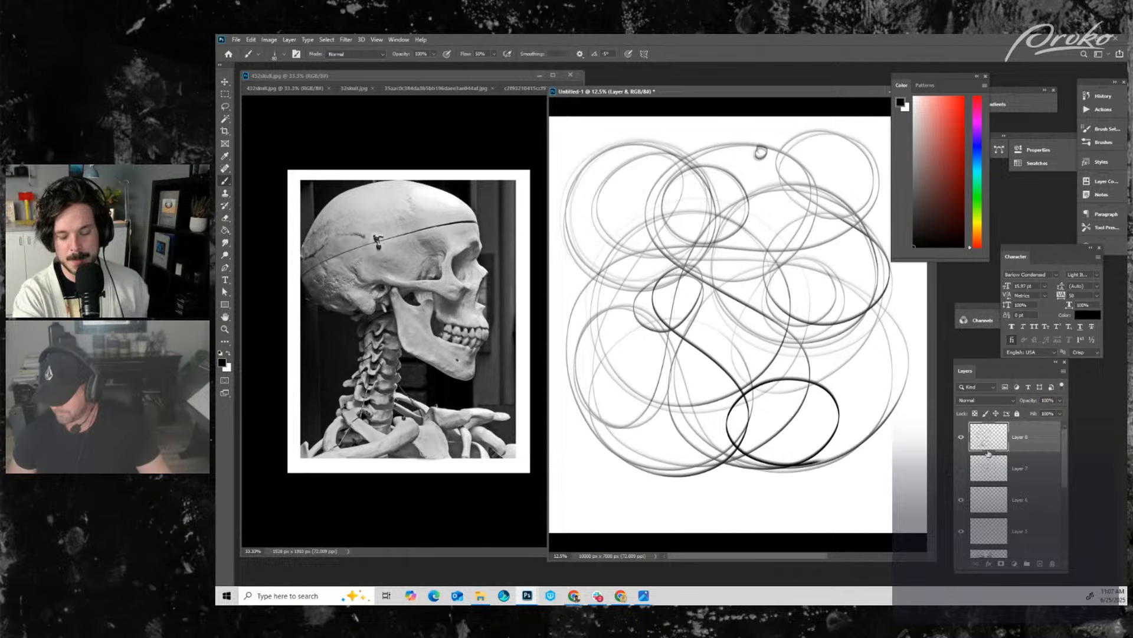
- Hide Layer 8 and draw four overlapping tilted ellipses on a new layer, in the upper part of the canvas
{"action": "left_click", "coordinate": [962, 438]}
{"action": "key", "text": "ctrl+shift+alt+n"}
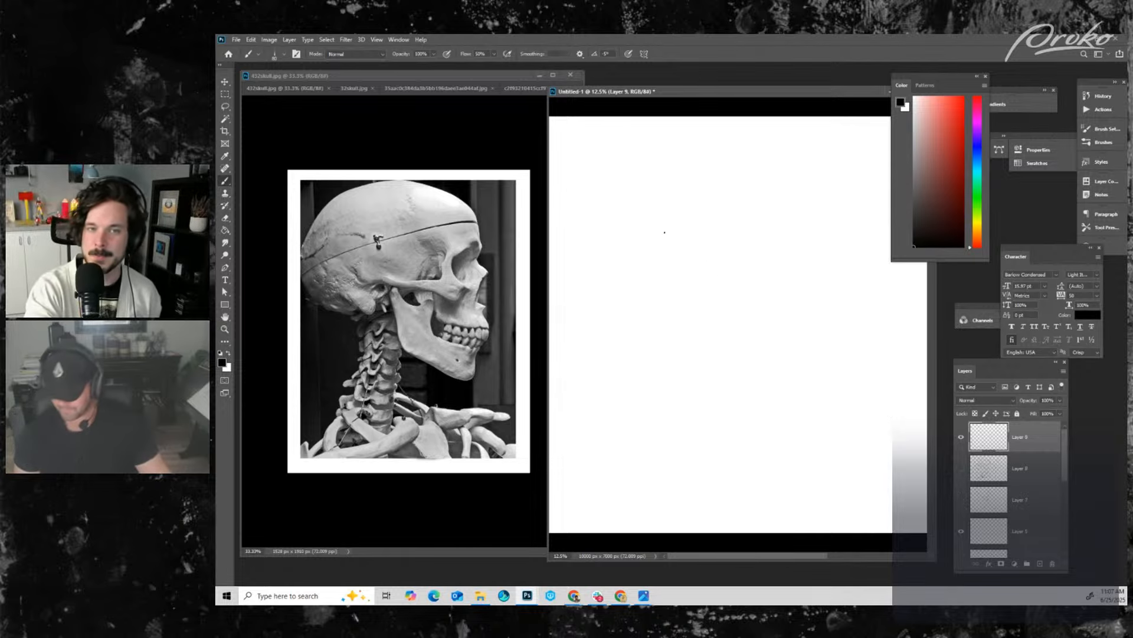
{"action": "mouse_move", "coordinate": [581, 197]}
{"action": "left_mouse_down"}
{"action": "mouse_move", "coordinate": [615, 225]}
{"action": "mouse_move", "coordinate": [580, 186]}
{"action": "mouse_move", "coordinate": [609, 155]}
{"action": "left_mouse_up"}
{"action": "mouse_move", "coordinate": [717, 163]}
{"action": "left_mouse_down"}
{"action": "mouse_move", "coordinate": [679, 164]}
{"action": "mouse_move", "coordinate": [767, 160]}
{"action": "mouse_move", "coordinate": [797, 175]}
{"action": "mouse_move", "coordinate": [708, 155]}
{"action": "left_mouse_up"}
{"action": "mouse_move", "coordinate": [588, 227]}
{"action": "left_mouse_down"}
{"action": "mouse_move", "coordinate": [724, 245]}
{"action": "mouse_move", "coordinate": [732, 204]}
{"action": "left_mouse_up"}
{"action": "mouse_move", "coordinate": [576, 295]}
{"action": "left_mouse_down"}
{"action": "mouse_move", "coordinate": [714, 248]}
{"action": "mouse_move", "coordinate": [717, 278]}
{"action": "mouse_move", "coordinate": [581, 283]}
{"action": "left_mouse_up"}
- Practise long freehand strokes across the canvas: straight diagonal arrows, sweeping S-curves and downward curves, some finished with arrowheads
{"action": "left_click_drag", "start_coordinate": [584, 330], "coordinate": [741, 192]}
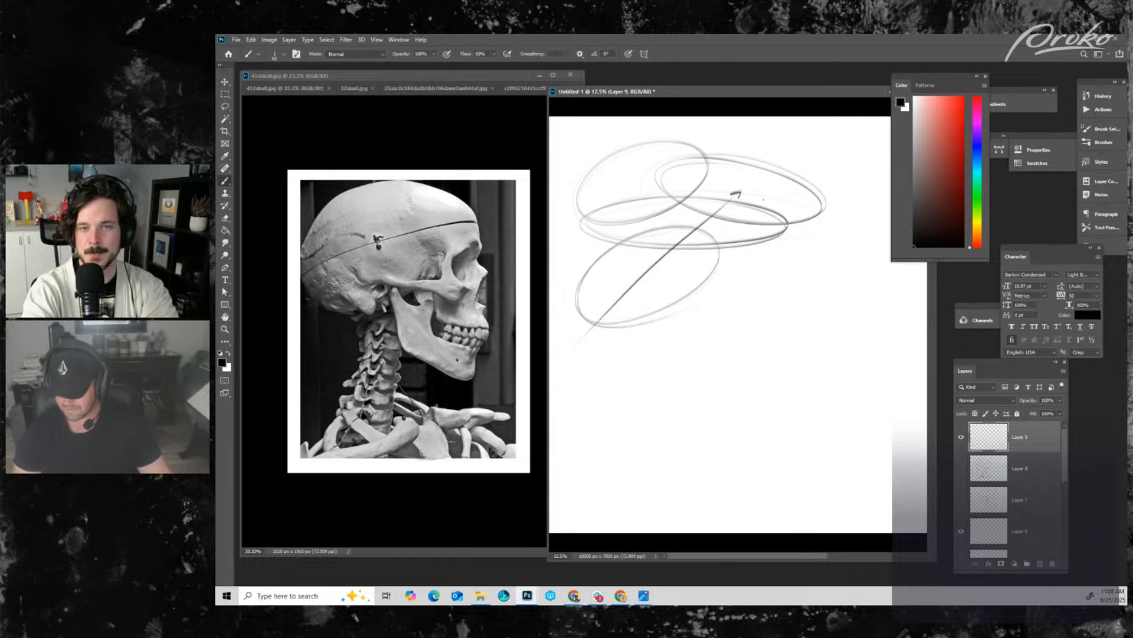
{"action": "mouse_move", "coordinate": [691, 442]}
{"action": "left_mouse_down"}
{"action": "mouse_move", "coordinate": [677, 286]}
{"action": "mouse_move", "coordinate": [841, 259]}
{"action": "left_mouse_up"}
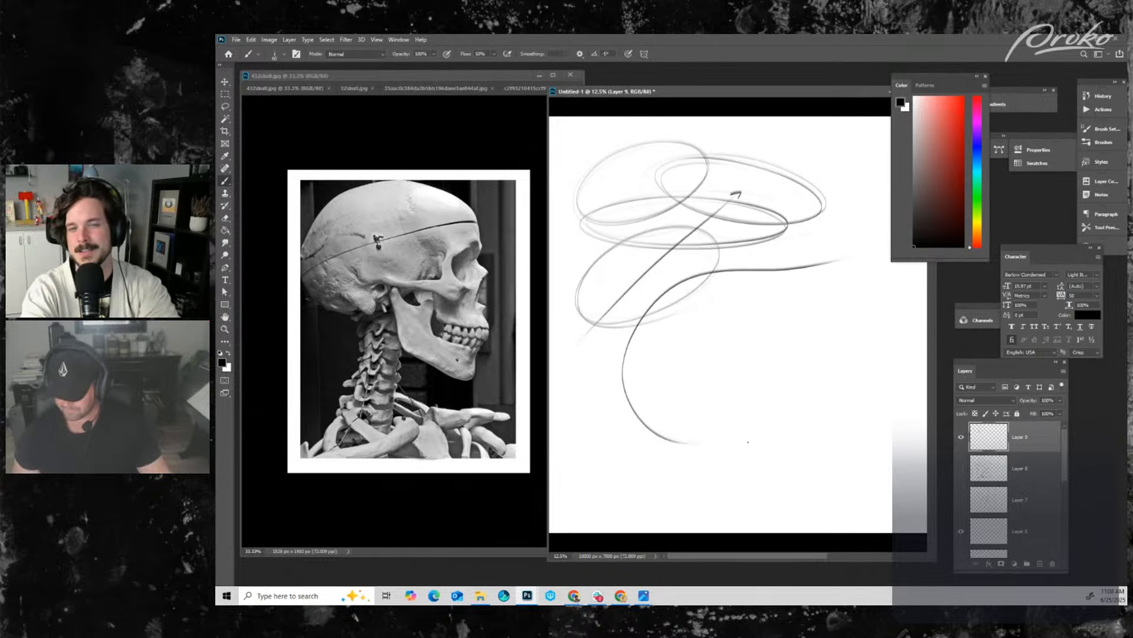
{"action": "mouse_move", "coordinate": [748, 441]}
{"action": "left_mouse_down"}
{"action": "mouse_move", "coordinate": [747, 309]}
{"action": "mouse_move", "coordinate": [865, 192]}
{"action": "left_mouse_up"}
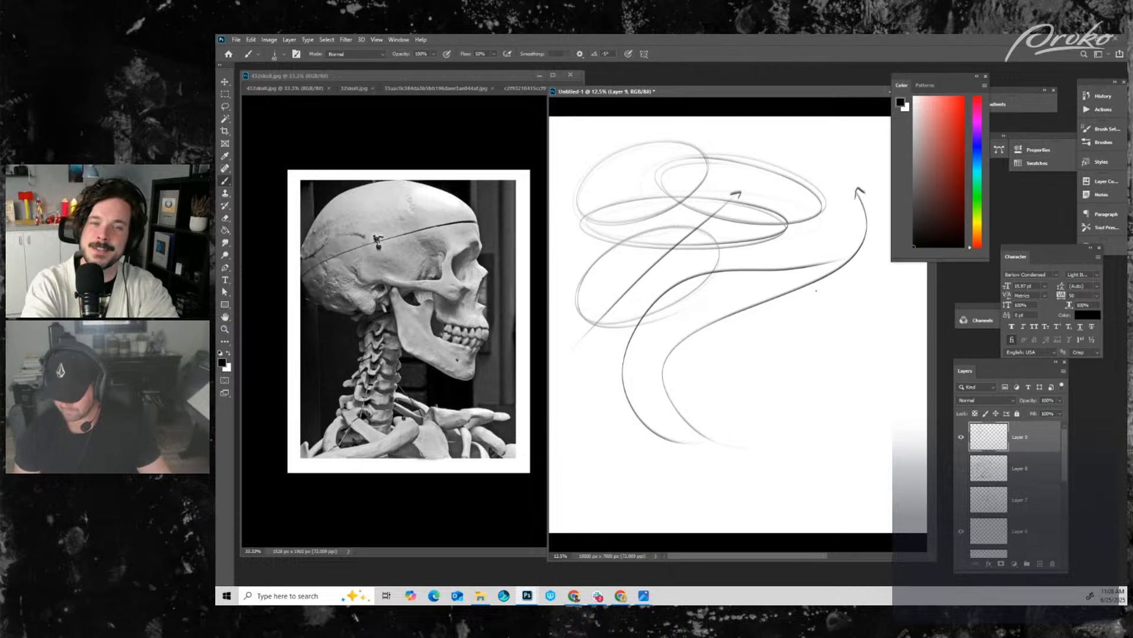
{"action": "left_click_drag", "start_coordinate": [697, 373], "coordinate": [856, 286]}
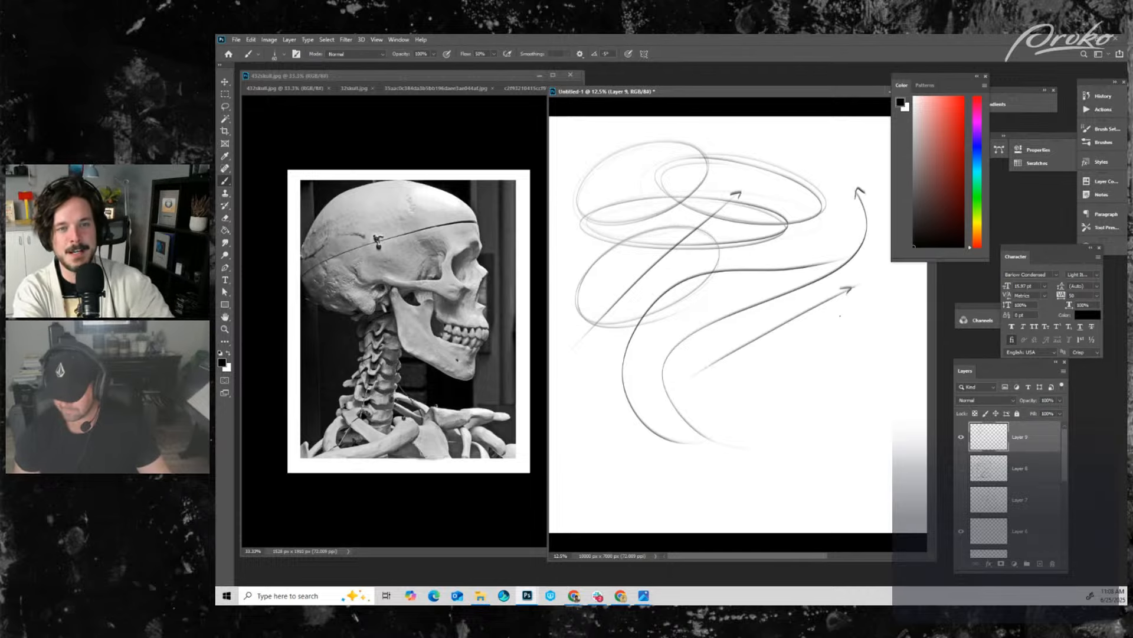
{"action": "left_click_drag", "start_coordinate": [792, 155], "coordinate": [785, 432]}
{"action": "mouse_move", "coordinate": [752, 281]}
{"action": "left_mouse_down"}
{"action": "mouse_move", "coordinate": [758, 367]}
{"action": "mouse_move", "coordinate": [798, 437]}
{"action": "left_mouse_up"}
{"action": "mouse_move", "coordinate": [752, 309]}
{"action": "left_mouse_down"}
{"action": "mouse_move", "coordinate": [865, 481]}
{"action": "mouse_move", "coordinate": [861, 505]}
{"action": "left_mouse_up"}
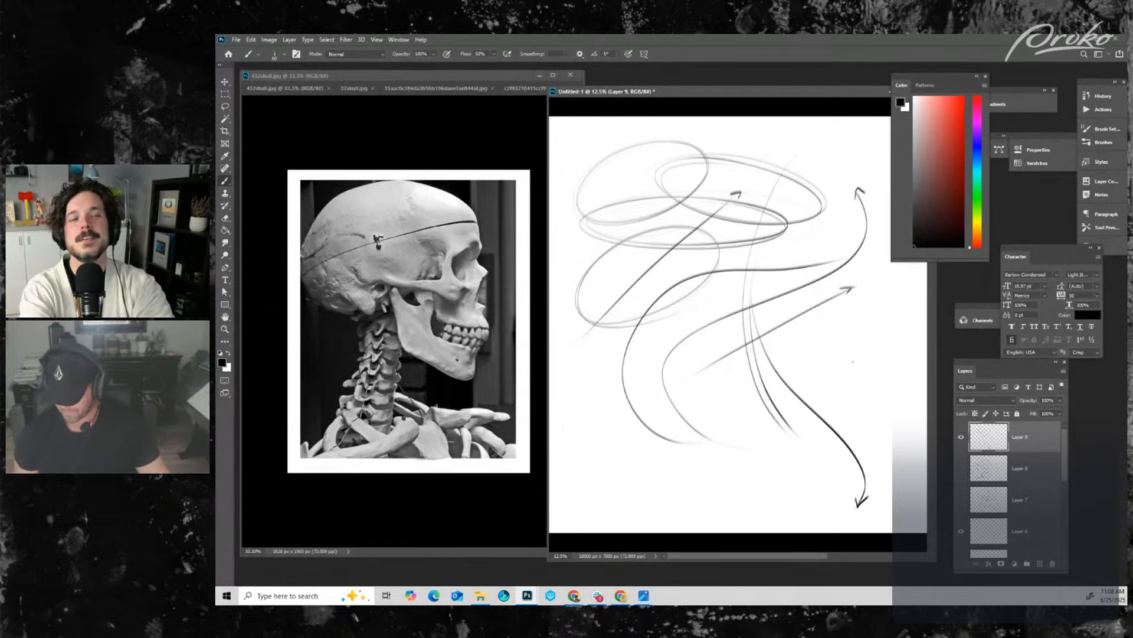
- Hide Layer 9 and add two new empty layers above it for a blank canvas
{"action": "left_click", "coordinate": [961, 436]}
{"action": "left_click", "coordinate": [1041, 563]}
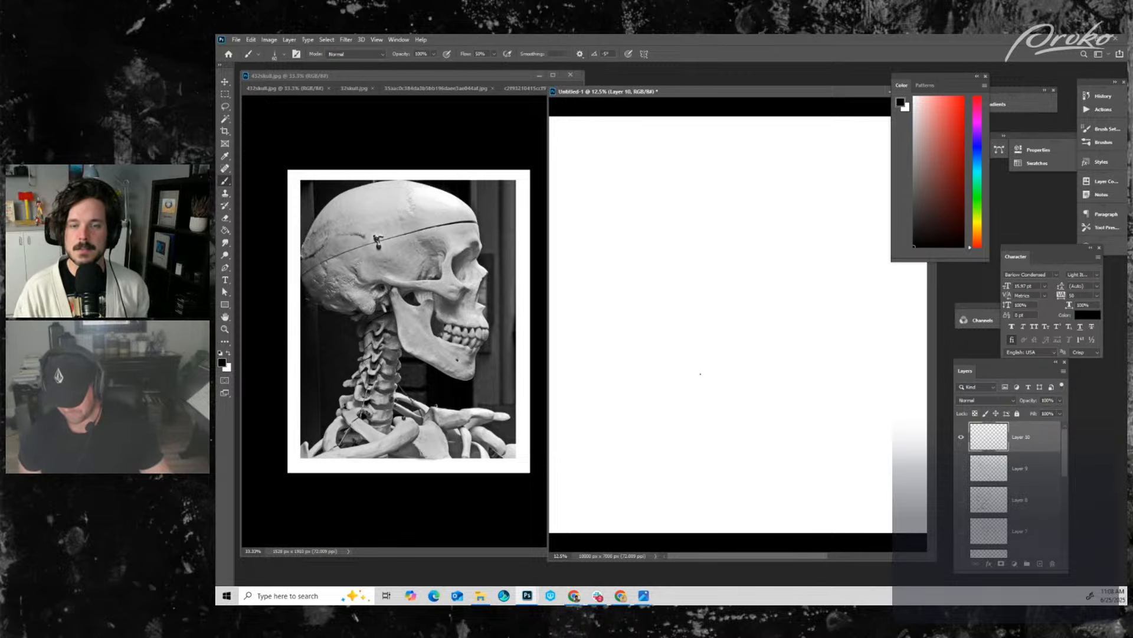
{"action": "key", "text": "ctrl+minus"}
{"action": "key", "text": "ctrl+plus"}
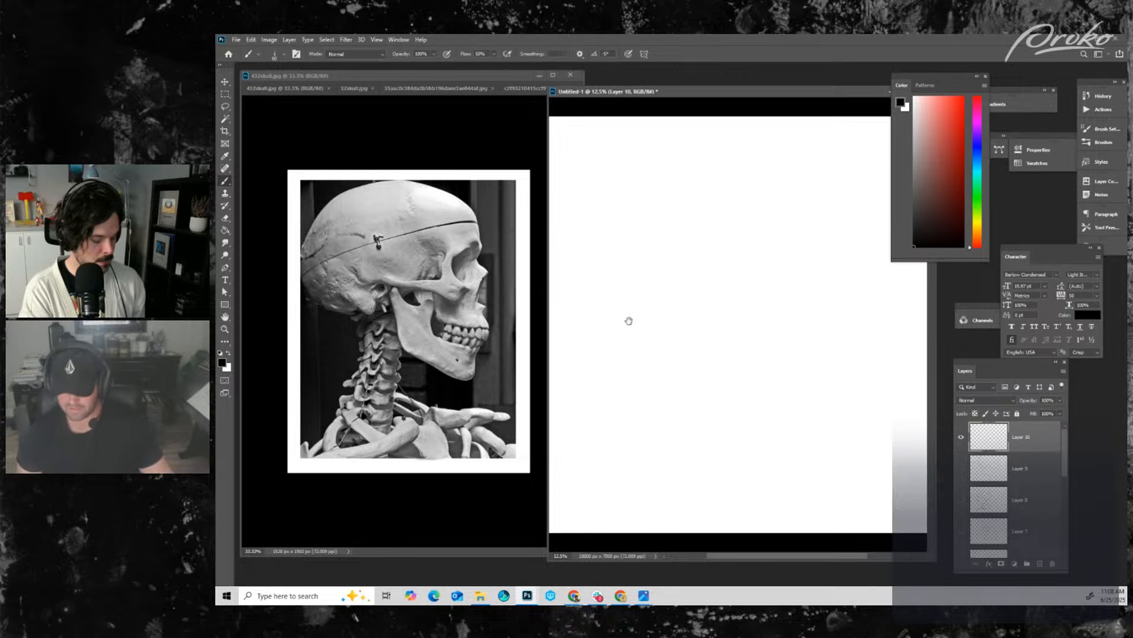
{"action": "left_click_drag", "start_coordinate": [629, 321], "coordinate": [754, 324]}
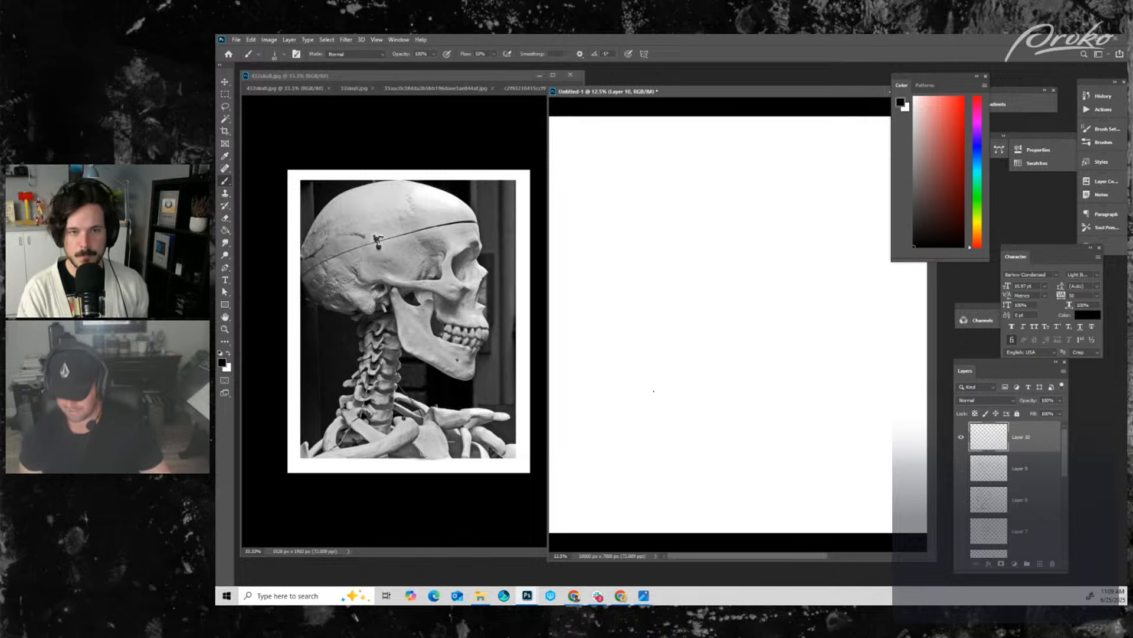
{"action": "scroll", "coordinate": [653, 391], "scroll_direction": "up", "scroll_amount": 2}
{"action": "scroll", "coordinate": [655, 382], "scroll_direction": "down", "scroll_amount": 2}
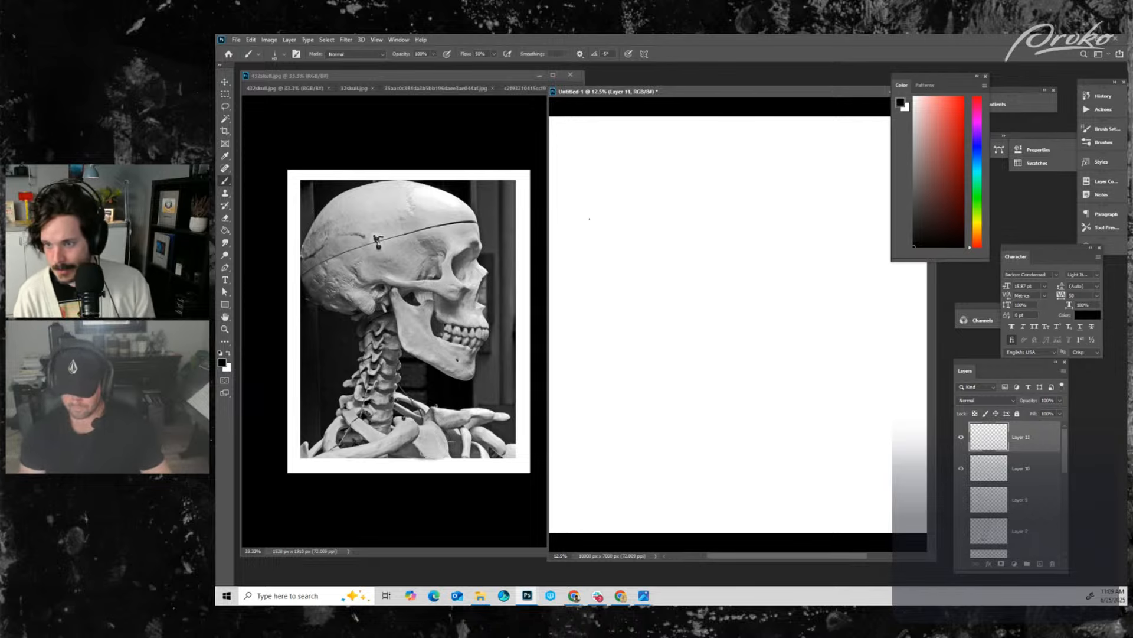
- Sketch a box in perspective in the upper-left part of the canvas, with two side faces and a top face
{"action": "mouse_move", "coordinate": [591, 204]}
{"action": "left_mouse_down"}
{"action": "mouse_move", "coordinate": [591, 276]}
{"action": "mouse_move", "coordinate": [625, 294]}
{"action": "left_mouse_up"}
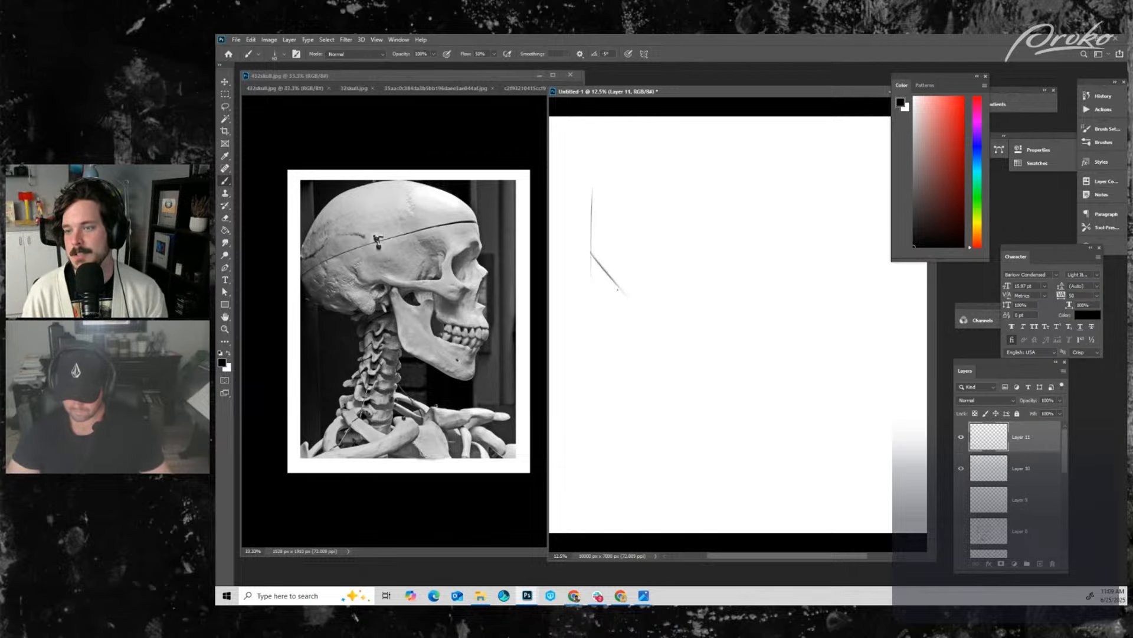
{"action": "left_click_drag", "start_coordinate": [590, 257], "coordinate": [630, 303]}
{"action": "mouse_move", "coordinate": [592, 190]}
{"action": "left_mouse_down"}
{"action": "mouse_move", "coordinate": [643, 231]}
{"action": "mouse_move", "coordinate": [627, 299]}
{"action": "left_mouse_up"}
{"action": "mouse_move", "coordinate": [630, 224]}
{"action": "left_mouse_down"}
{"action": "mouse_move", "coordinate": [633, 298]}
{"action": "mouse_move", "coordinate": [712, 258]}
{"action": "left_mouse_up"}
{"action": "left_click_drag", "start_coordinate": [638, 295], "coordinate": [721, 253]}
{"action": "mouse_move", "coordinate": [634, 217]}
{"action": "left_mouse_down"}
{"action": "mouse_move", "coordinate": [716, 196]}
{"action": "mouse_move", "coordinate": [707, 262]}
{"action": "left_mouse_up"}
{"action": "left_click_drag", "start_coordinate": [709, 199], "coordinate": [707, 248]}
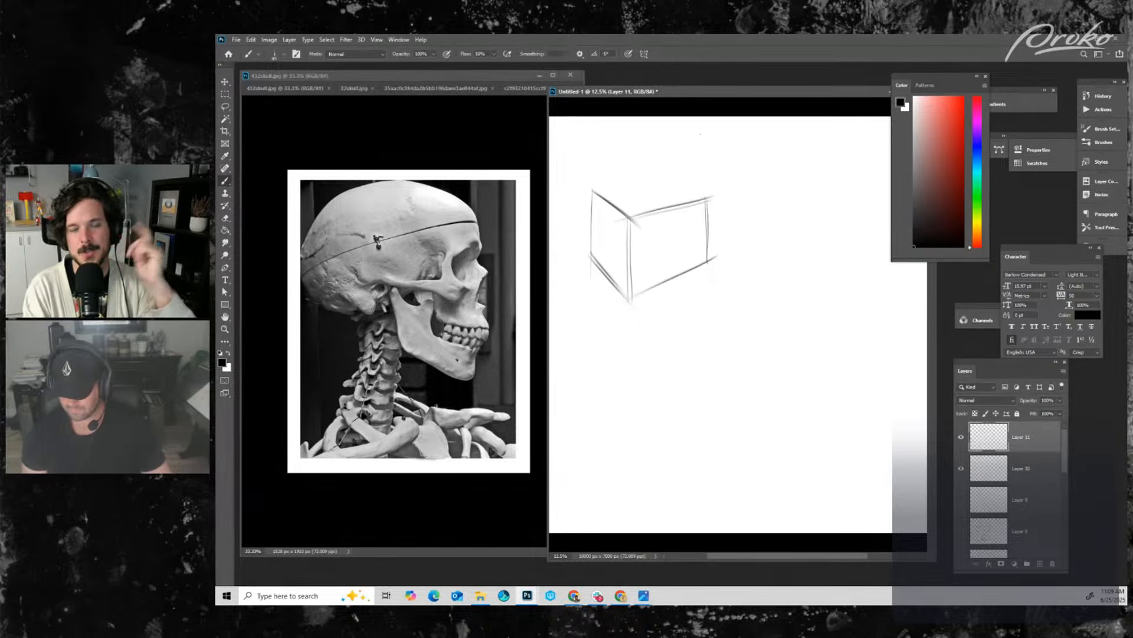
{"action": "left_click_drag", "start_coordinate": [594, 190], "coordinate": [671, 182]}
{"action": "mouse_move", "coordinate": [600, 190]}
{"action": "left_mouse_down"}
{"action": "mouse_move", "coordinate": [686, 183]}
{"action": "mouse_move", "coordinate": [709, 199]}
{"action": "mouse_move", "coordinate": [674, 255]}
{"action": "mouse_move", "coordinate": [673, 299]}
{"action": "left_mouse_up"}
- Divide the box's right face with a vertical and a horizontal centre line, extending the horizontal one into an arrow beyond the box
{"action": "left_click_drag", "start_coordinate": [674, 218], "coordinate": [674, 287]}
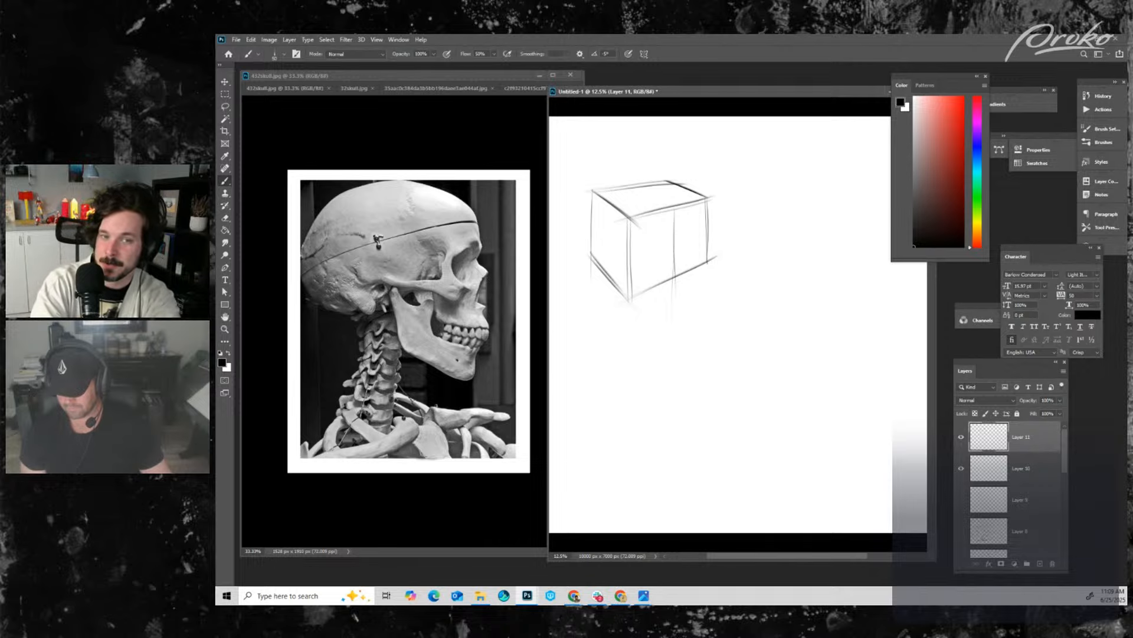
{"action": "left_click_drag", "start_coordinate": [657, 246], "coordinate": [726, 228]}
{"action": "mouse_move", "coordinate": [726, 228]}
{"action": "left_mouse_down"}
{"action": "mouse_move", "coordinate": [751, 224]}
{"action": "mouse_move", "coordinate": [691, 233]}
{"action": "mouse_move", "coordinate": [740, 217]}
{"action": "left_mouse_up"}
{"action": "key", "text": "ctrl+z"}
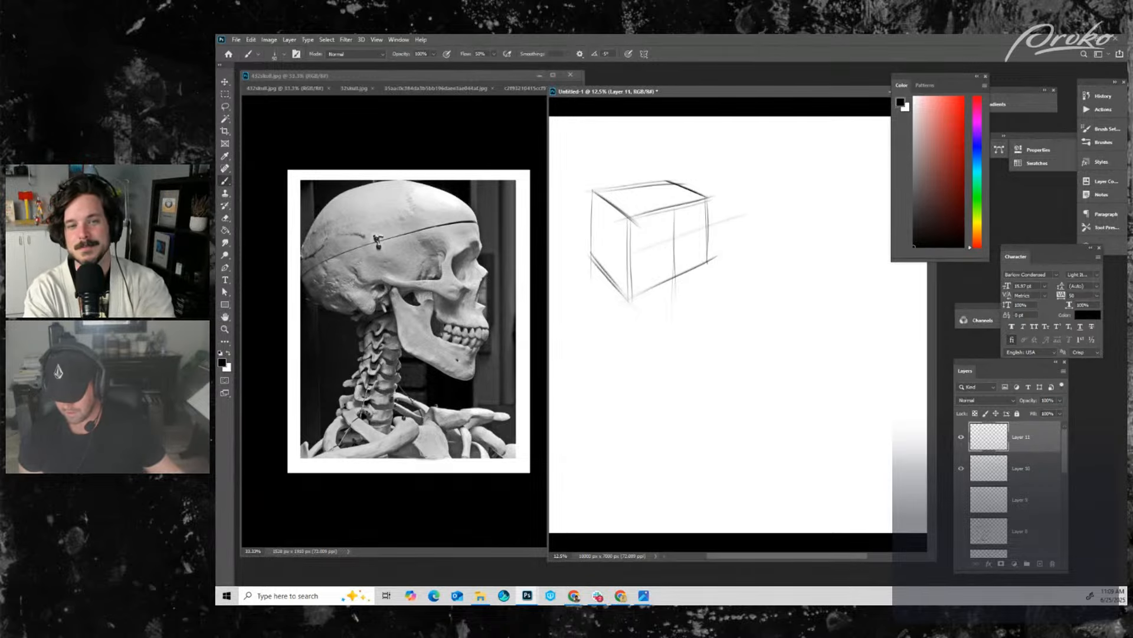
{"action": "mouse_move", "coordinate": [635, 253]}
{"action": "left_mouse_down"}
{"action": "mouse_move", "coordinate": [755, 215]}
{"action": "mouse_move", "coordinate": [739, 222]}
{"action": "left_mouse_up"}
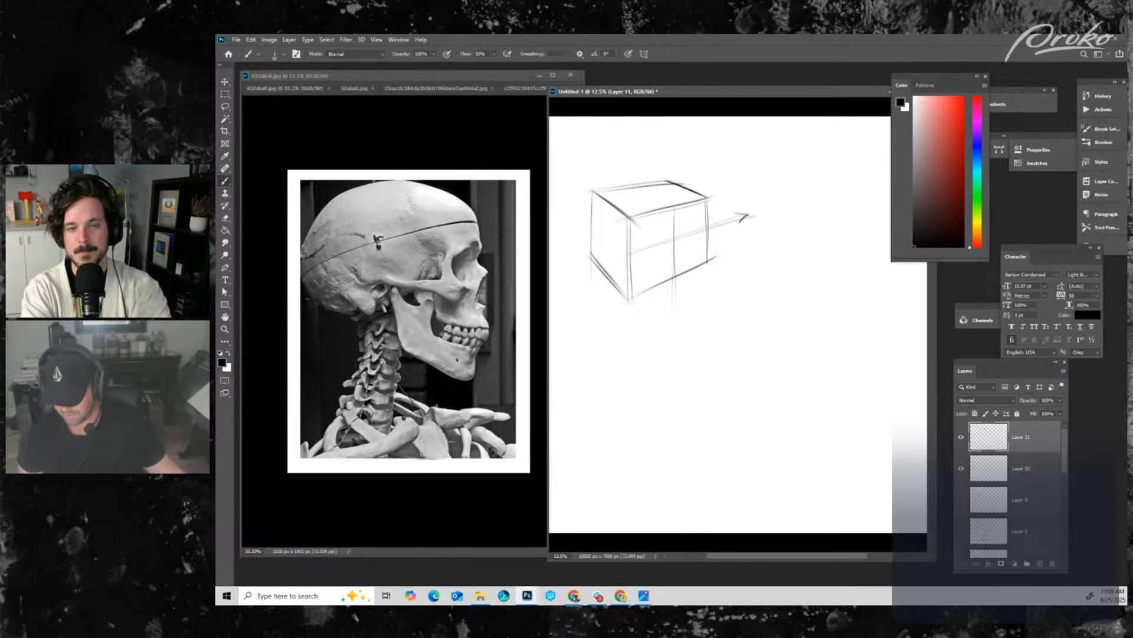
{"action": "left_click_drag", "start_coordinate": [643, 249], "coordinate": [755, 211]}
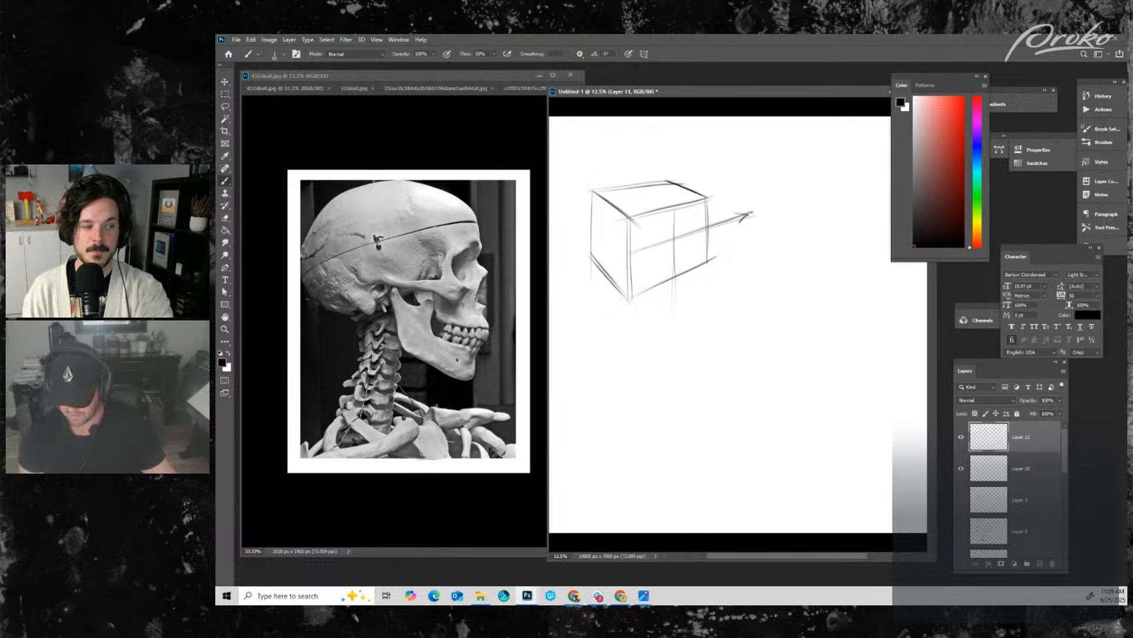
- Reinforce the right face's edges and divide the box's top face with centre lines, extending one into an arrow
{"action": "left_click_drag", "start_coordinate": [625, 215], "coordinate": [713, 196]}
{"action": "mouse_move", "coordinate": [628, 218]}
{"action": "left_mouse_down"}
{"action": "mouse_move", "coordinate": [631, 299]}
{"action": "mouse_move", "coordinate": [719, 255]}
{"action": "left_mouse_up"}
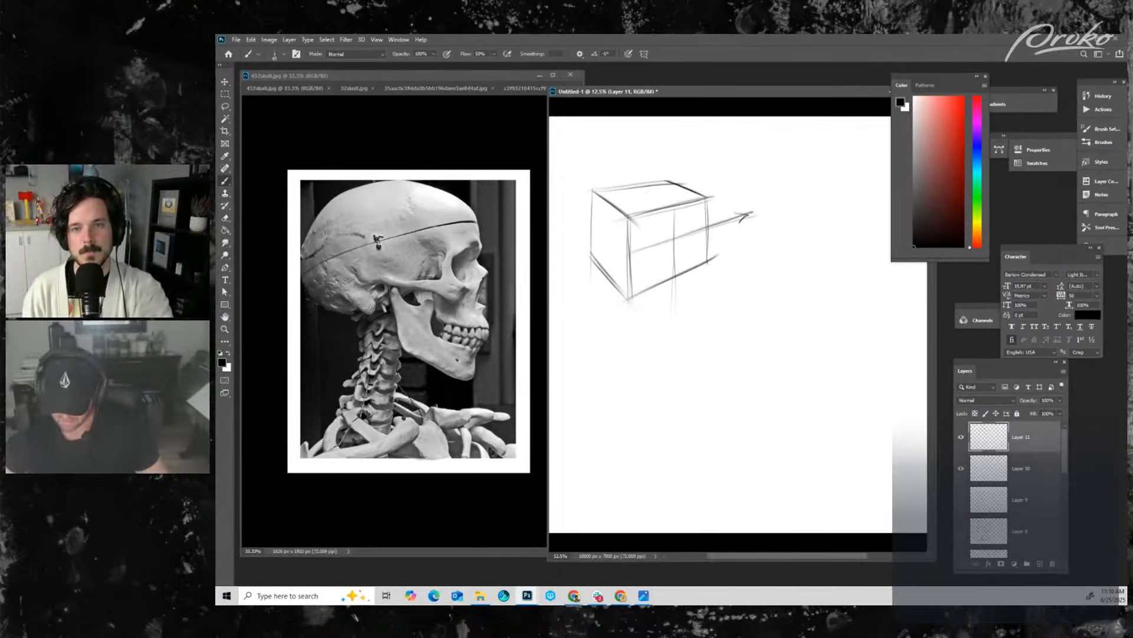
{"action": "mouse_move", "coordinate": [617, 180]}
{"action": "left_mouse_down"}
{"action": "mouse_move", "coordinate": [677, 209]}
{"action": "mouse_move", "coordinate": [653, 197]}
{"action": "mouse_move", "coordinate": [706, 184]}
{"action": "left_mouse_up"}
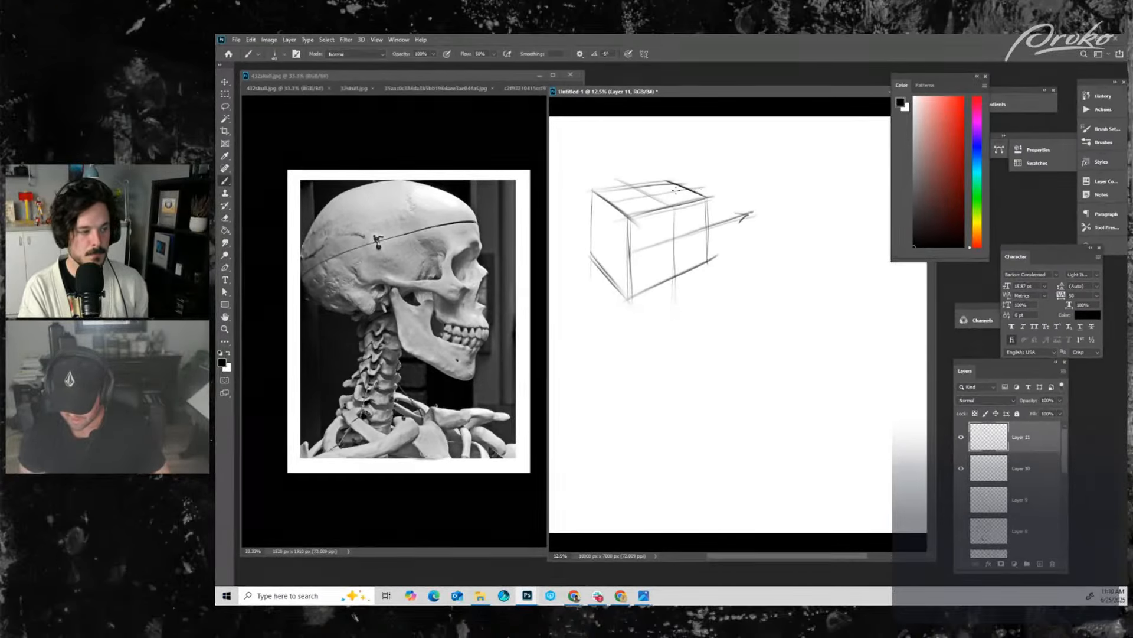
{"action": "mouse_move", "coordinate": [639, 198]}
{"action": "left_mouse_down"}
{"action": "mouse_move", "coordinate": [727, 183]}
{"action": "mouse_move", "coordinate": [715, 189]}
{"action": "left_mouse_up"}
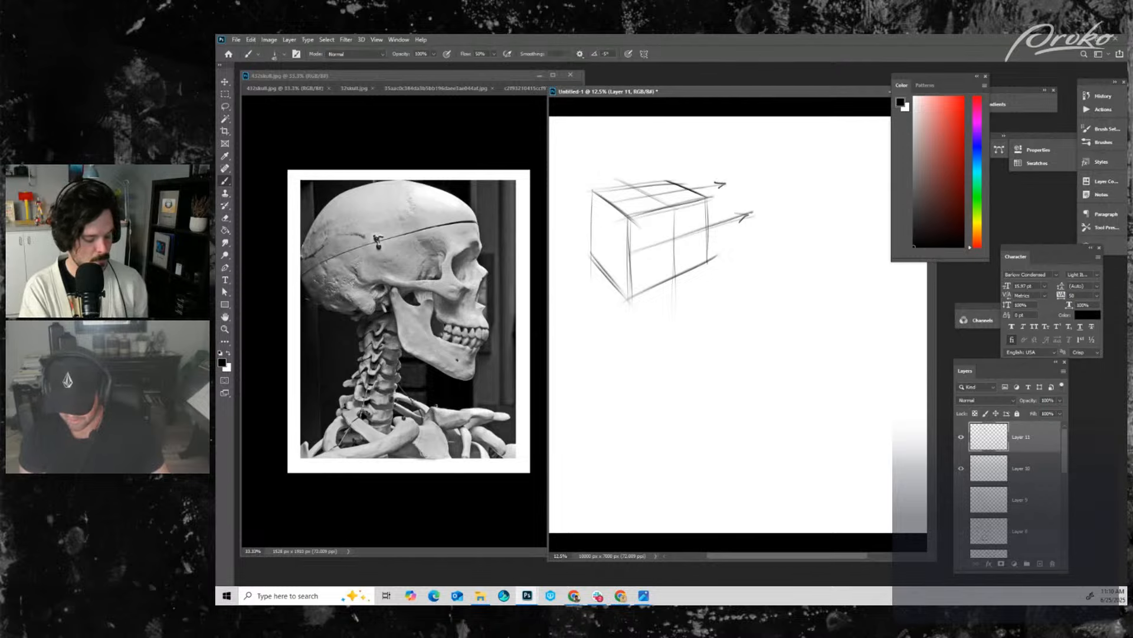
- Divide the box's left face with a vertical and a receding horizontal centre line
{"action": "left_click_drag", "start_coordinate": [608, 217], "coordinate": [610, 299]}
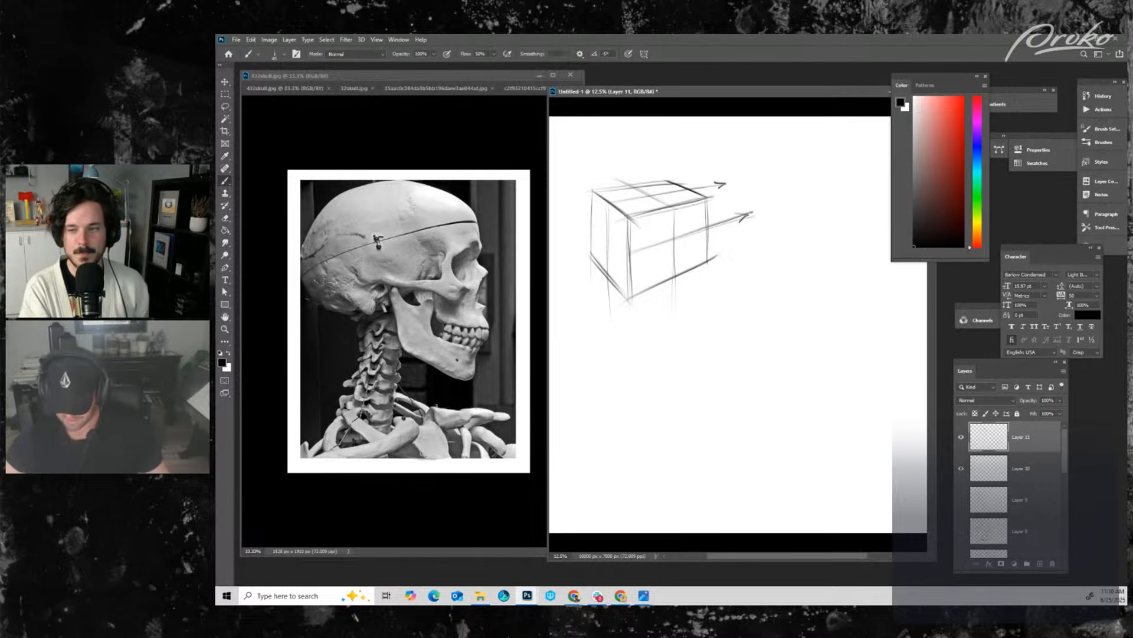
{"action": "left_click_drag", "start_coordinate": [596, 228], "coordinate": [634, 260]}
{"action": "left_click_drag", "start_coordinate": [592, 224], "coordinate": [626, 250]}
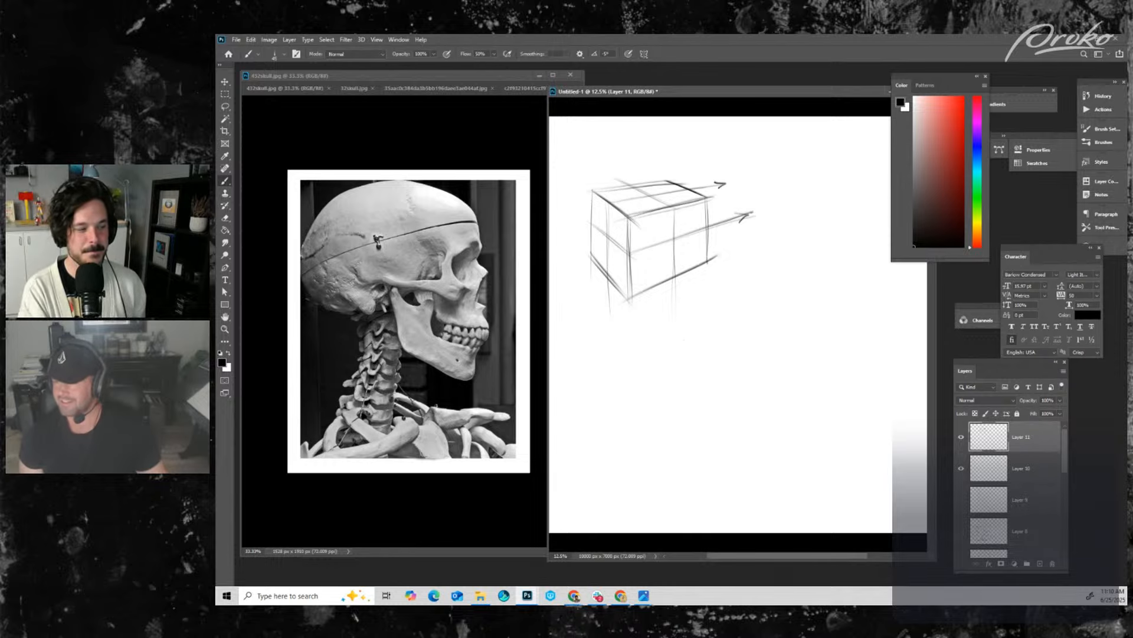
- Darken the box's far right vertical edge and, with a larger brush, its two bottom edges
{"action": "left_click_drag", "start_coordinate": [709, 195], "coordinate": [708, 234]}
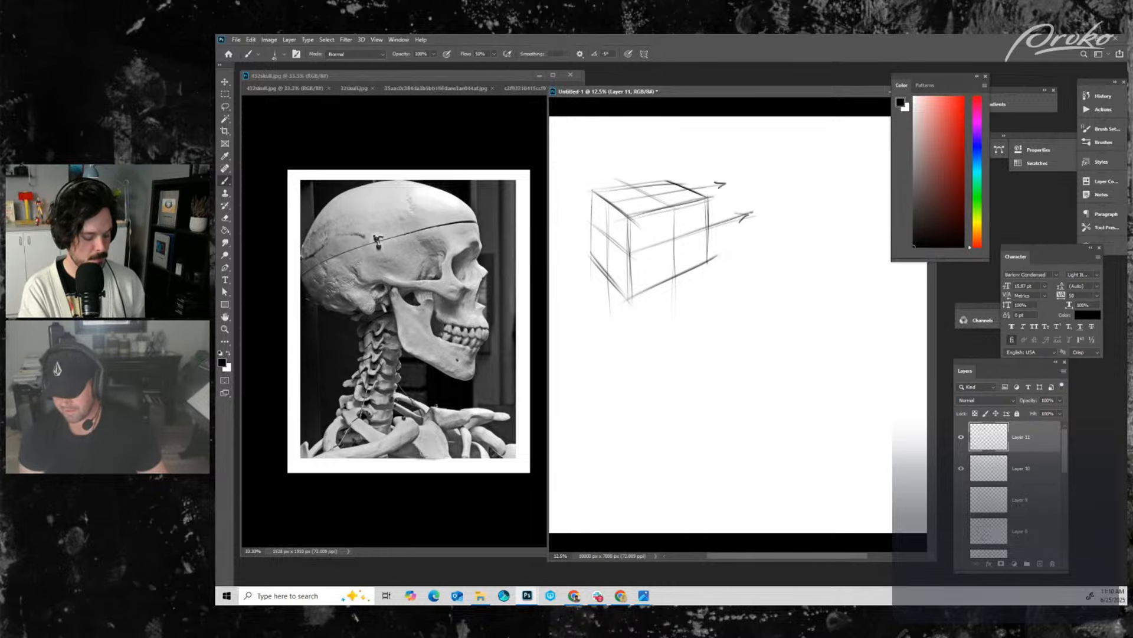
{"action": "key", "text": "]"}
{"action": "left_click_drag", "start_coordinate": [591, 252], "coordinate": [633, 302]}
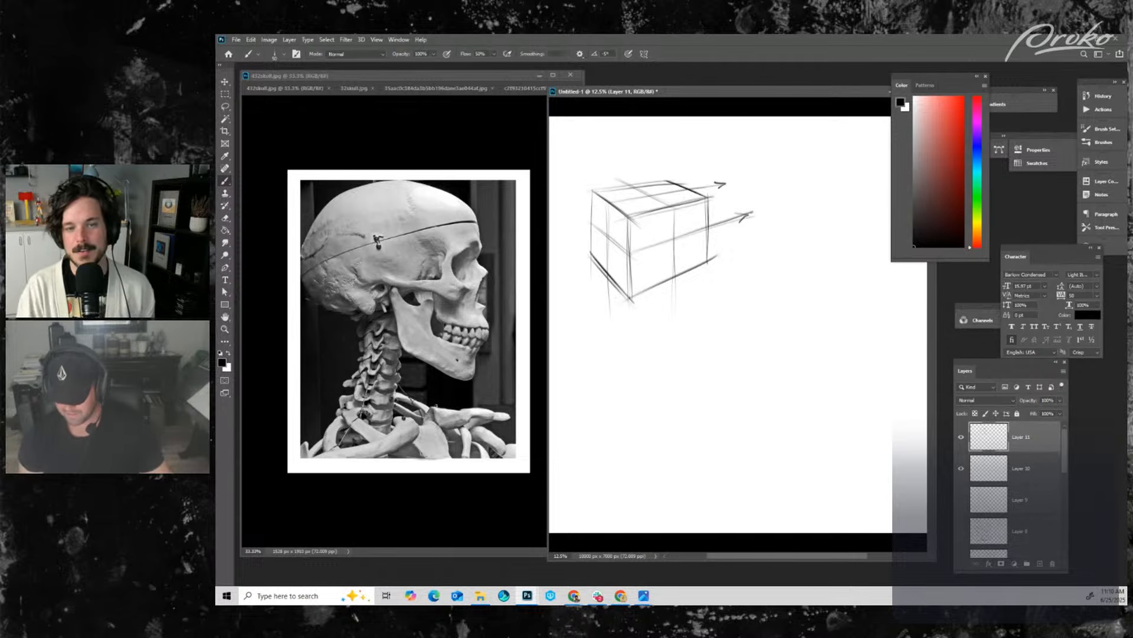
{"action": "left_click_drag", "start_coordinate": [633, 299], "coordinate": [711, 259]}
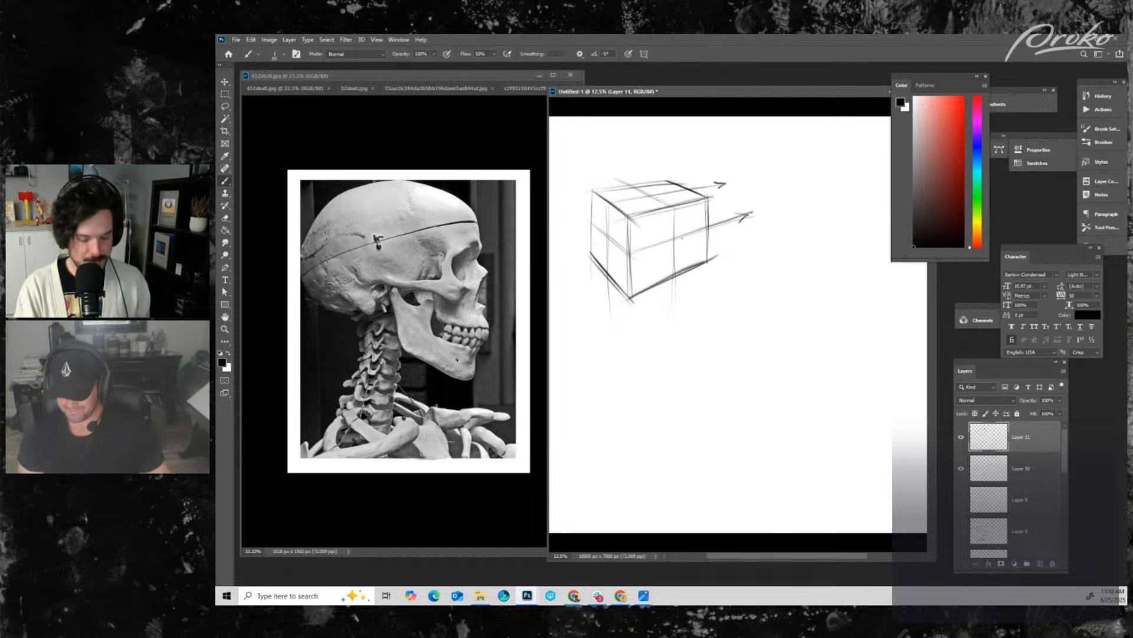
- Draw an ellipse inside each of the box's right, left and top faces, touching the sides
{"action": "mouse_move", "coordinate": [650, 273]}
{"action": "left_mouse_down"}
{"action": "mouse_move", "coordinate": [636, 260]}
{"action": "mouse_move", "coordinate": [690, 200]}
{"action": "mouse_move", "coordinate": [652, 213]}
{"action": "mouse_move", "coordinate": [626, 275]}
{"action": "left_mouse_up"}
{"action": "mouse_move", "coordinate": [593, 240]}
{"action": "left_mouse_down"}
{"action": "mouse_move", "coordinate": [624, 273]}
{"action": "mouse_move", "coordinate": [626, 198]}
{"action": "left_mouse_up"}
{"action": "left_click_drag", "start_coordinate": [626, 230], "coordinate": [605, 267]}
{"action": "key", "text": "["}
{"action": "key", "text": "["}
{"action": "mouse_move", "coordinate": [661, 205]}
{"action": "left_mouse_down"}
{"action": "mouse_move", "coordinate": [619, 189]}
{"action": "mouse_move", "coordinate": [690, 196]}
{"action": "mouse_move", "coordinate": [619, 204]}
{"action": "left_mouse_up"}
{"action": "key", "text": "bracketright"}
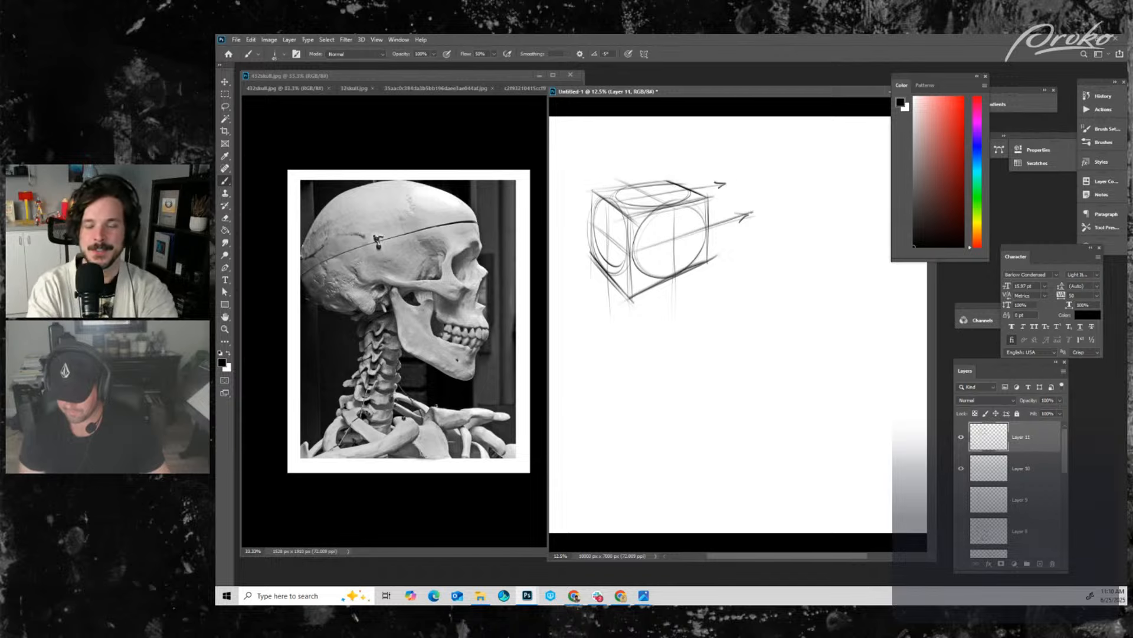
- Draw a cylinder projecting from the centre of the box's right face to a round end, and darken the box's front vertical edge
{"action": "mouse_move", "coordinate": [677, 224]}
{"action": "left_mouse_down"}
{"action": "mouse_move", "coordinate": [670, 254]}
{"action": "mouse_move", "coordinate": [750, 328]}
{"action": "left_mouse_up"}
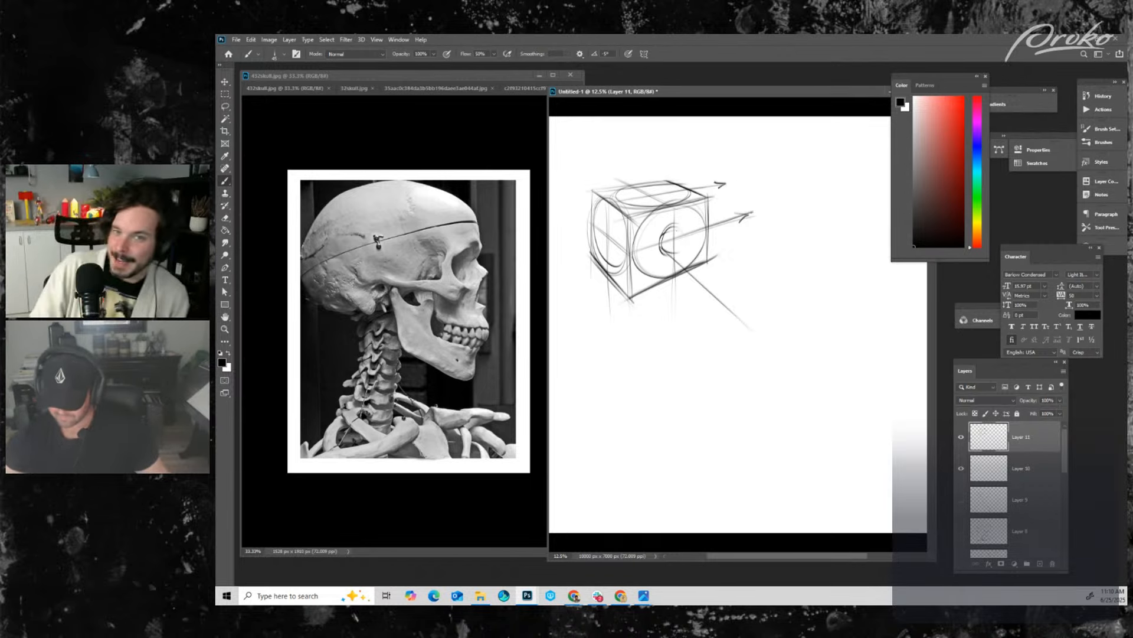
{"action": "mouse_move", "coordinate": [669, 227]}
{"action": "left_mouse_down"}
{"action": "mouse_move", "coordinate": [794, 298]}
{"action": "mouse_move", "coordinate": [750, 284]}
{"action": "mouse_move", "coordinate": [784, 298]}
{"action": "mouse_move", "coordinate": [742, 324]}
{"action": "left_mouse_up"}
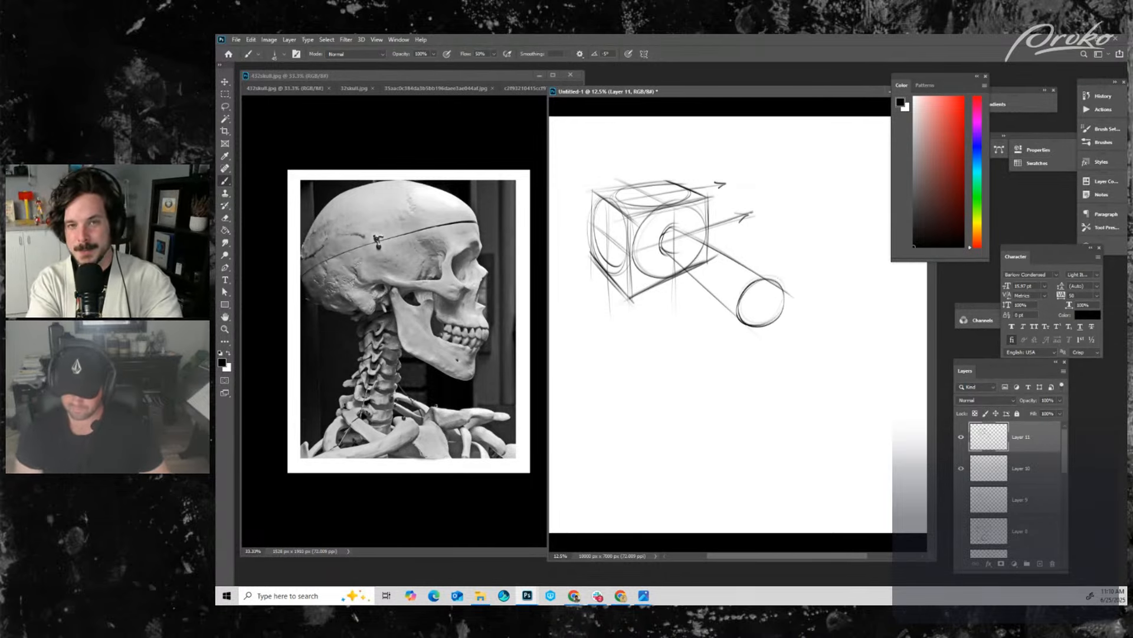
{"action": "key", "text": "bracketright"}
{"action": "left_click_drag", "start_coordinate": [628, 215], "coordinate": [630, 295]}
{"action": "left_click_drag", "start_coordinate": [628, 224], "coordinate": [630, 294]}
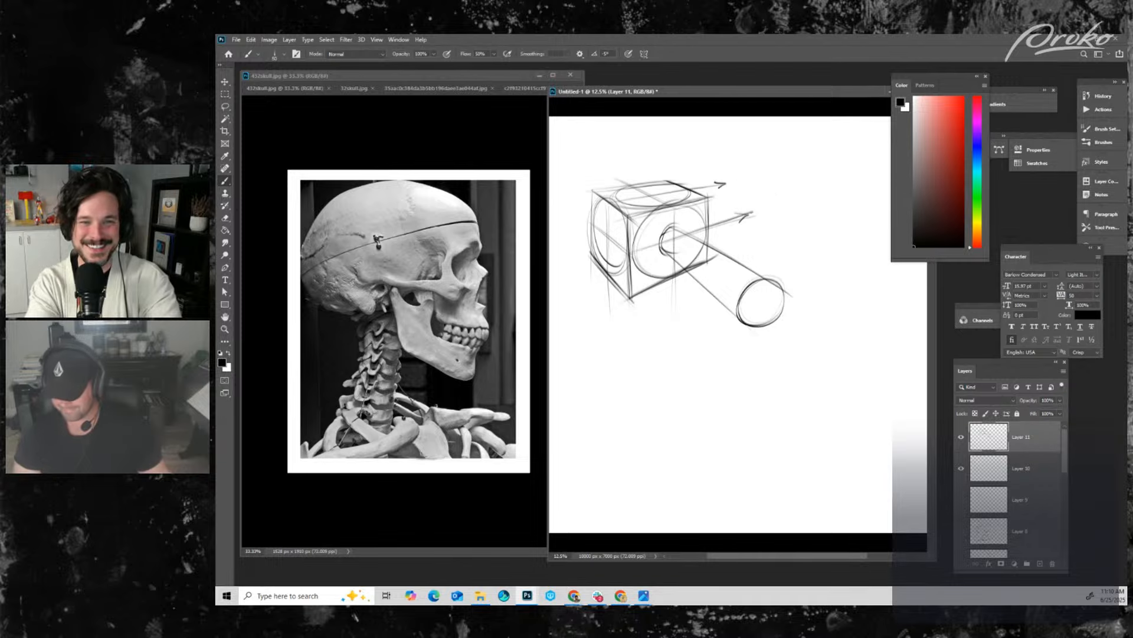
- Sketch a second, tilted box to the upper right of the first one
{"action": "mouse_move", "coordinate": [767, 170]}
{"action": "left_mouse_down"}
{"action": "mouse_move", "coordinate": [776, 201]}
{"action": "mouse_move", "coordinate": [812, 131]}
{"action": "mouse_move", "coordinate": [820, 160]}
{"action": "mouse_move", "coordinate": [772, 199]}
{"action": "left_mouse_up"}
{"action": "mouse_move", "coordinate": [819, 158]}
{"action": "left_mouse_down"}
{"action": "mouse_move", "coordinate": [776, 196]}
{"action": "mouse_move", "coordinate": [842, 201]}
{"action": "left_mouse_up"}
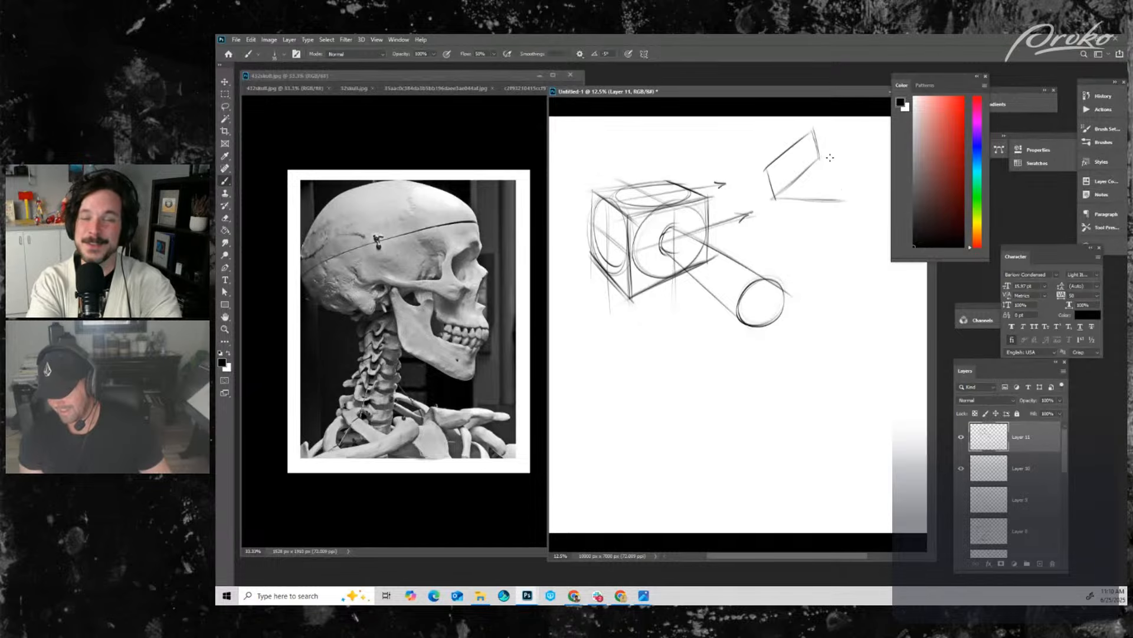
{"action": "mouse_move", "coordinate": [820, 158]}
{"action": "left_mouse_down"}
{"action": "mouse_move", "coordinate": [878, 165]}
{"action": "mouse_move", "coordinate": [841, 201]}
{"action": "left_mouse_up"}
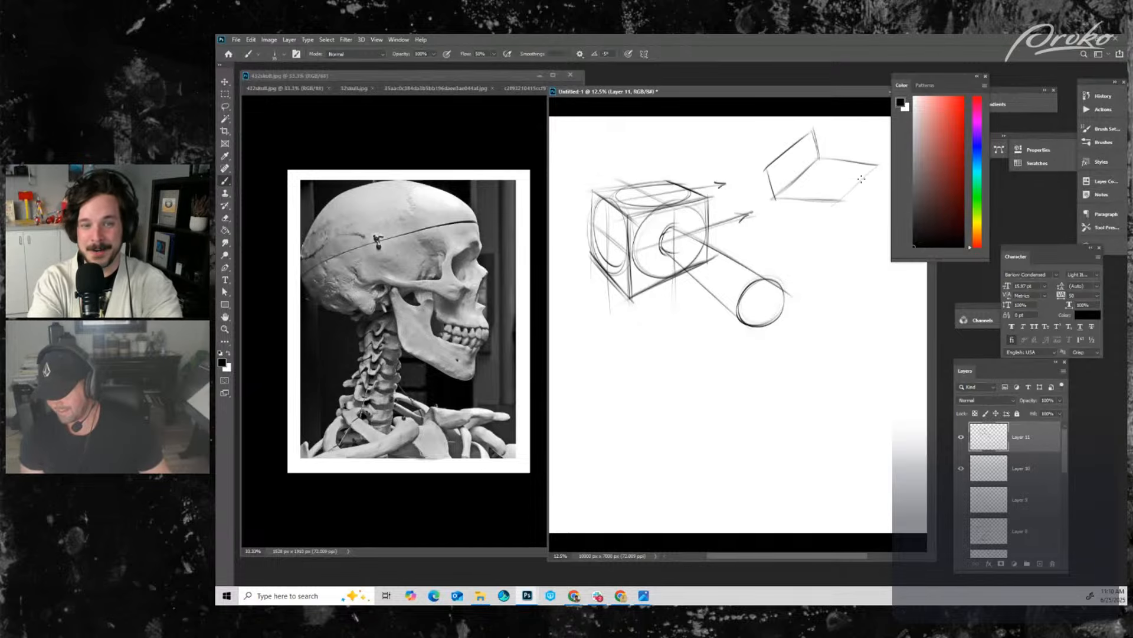
{"action": "left_click_drag", "start_coordinate": [876, 166], "coordinate": [841, 201]}
{"action": "left_click_drag", "start_coordinate": [876, 140], "coordinate": [877, 168]}
{"action": "key", "text": "bracketright"}
{"action": "key", "text": "ctrl+minus"}
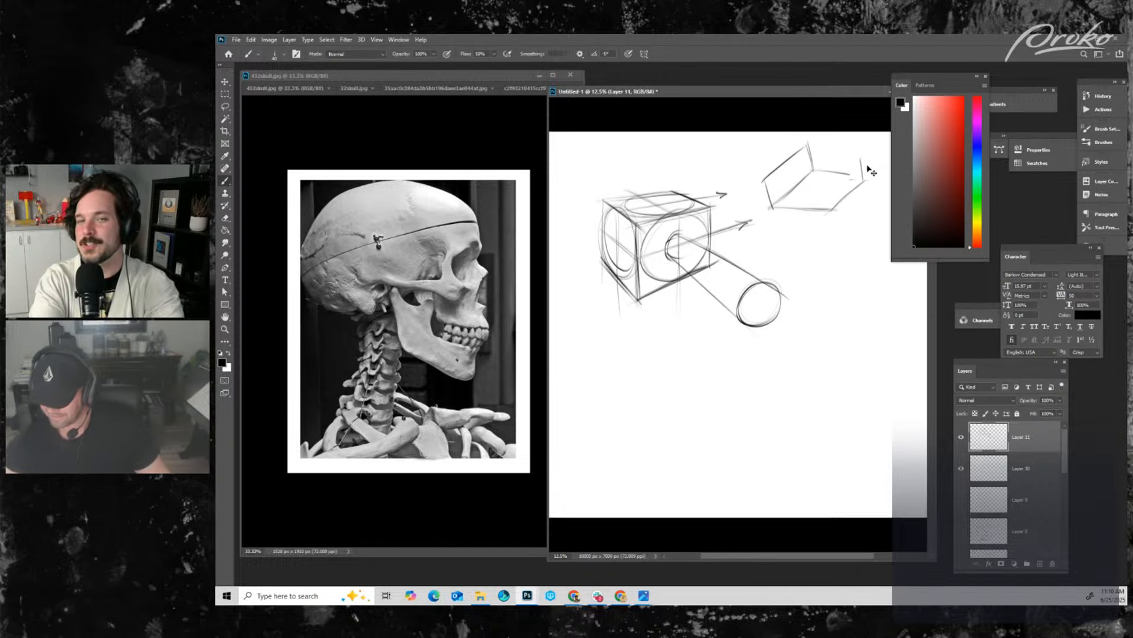
{"action": "key", "text": "ctrl+minus"}
- Add thin centre lines to the second box's faces with a smaller brush, extending two of them into direction arrows
{"action": "key", "text": "bracketleft"}
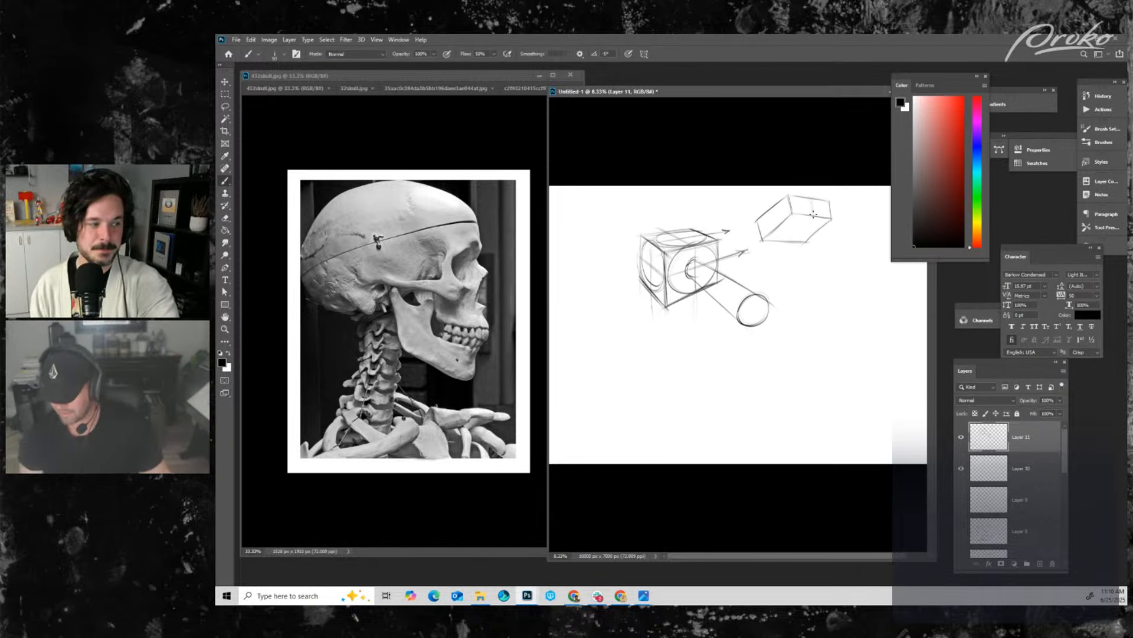
{"action": "left_click_drag", "start_coordinate": [781, 249], "coordinate": [768, 259]}
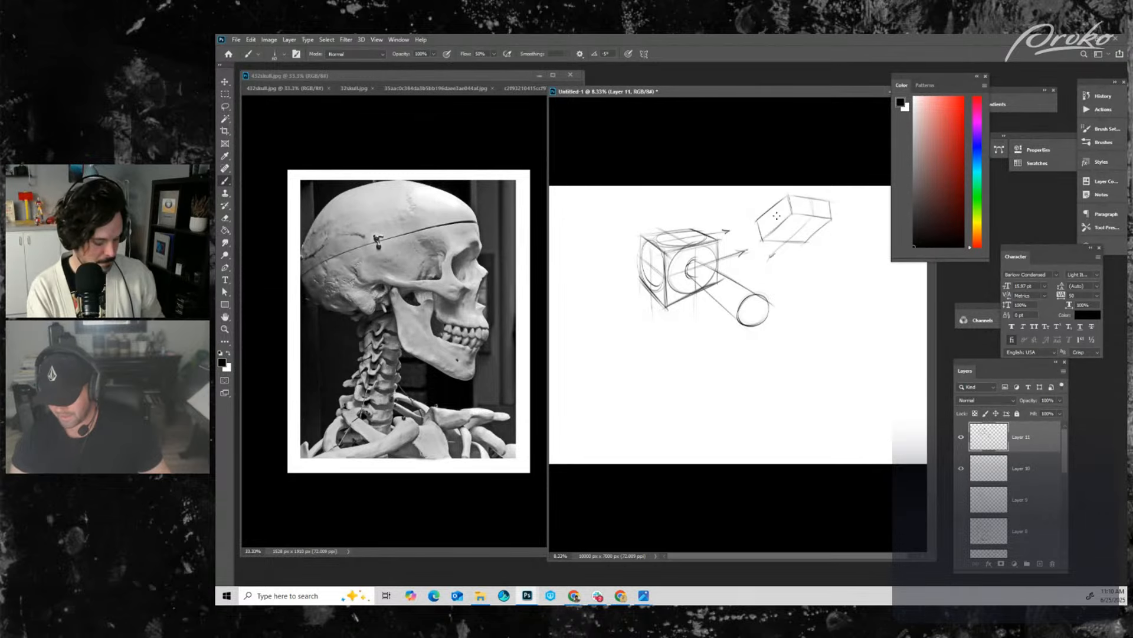
{"action": "mouse_move", "coordinate": [771, 208]}
{"action": "left_mouse_down"}
{"action": "mouse_move", "coordinate": [775, 226]}
{"action": "mouse_move", "coordinate": [839, 233]}
{"action": "left_mouse_up"}
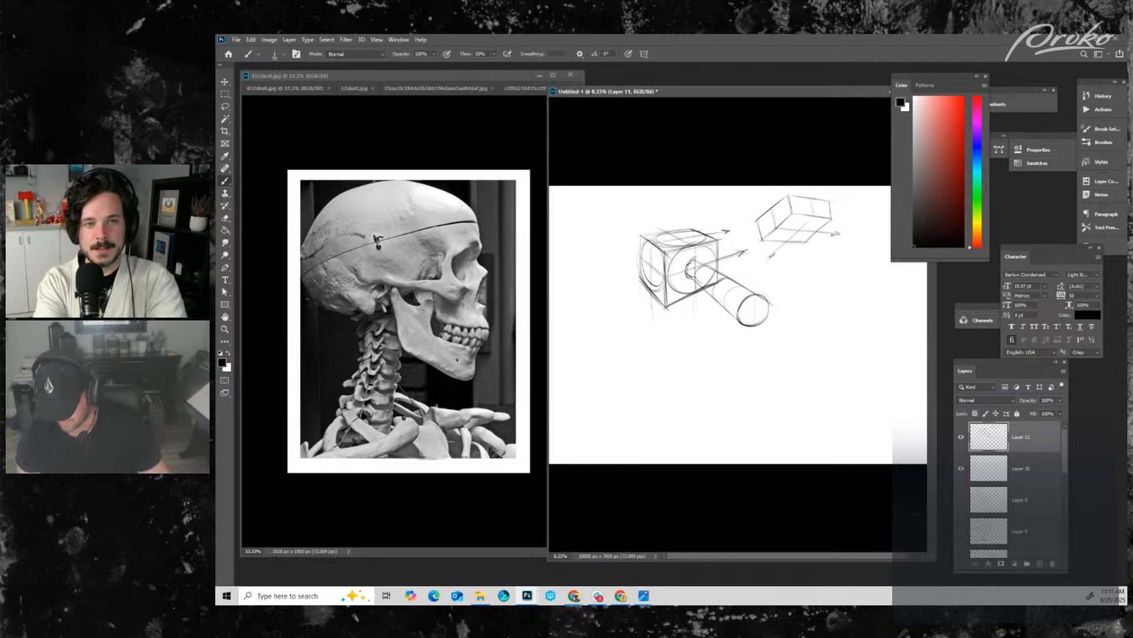
- Draw a direction arrow starting on the cylinder's round end and extending up and away to the right
{"action": "mouse_move", "coordinate": [755, 296]}
{"action": "left_mouse_down"}
{"action": "mouse_move", "coordinate": [756, 335]}
{"action": "mouse_move", "coordinate": [802, 298]}
{"action": "left_mouse_up"}
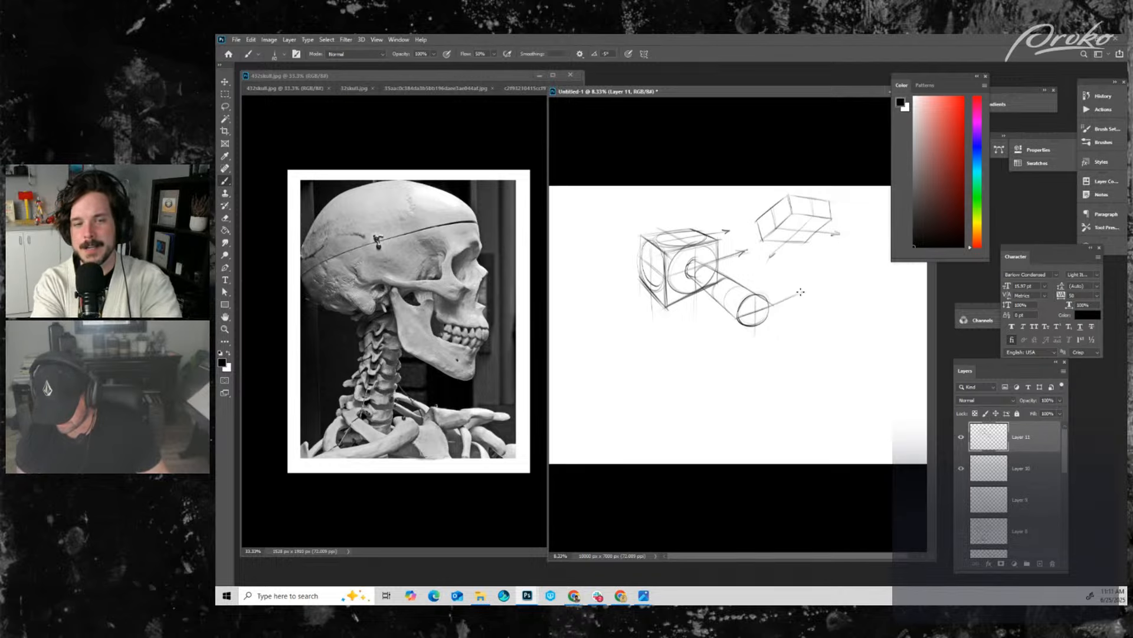
{"action": "key", "text": "ctrl+plus"}
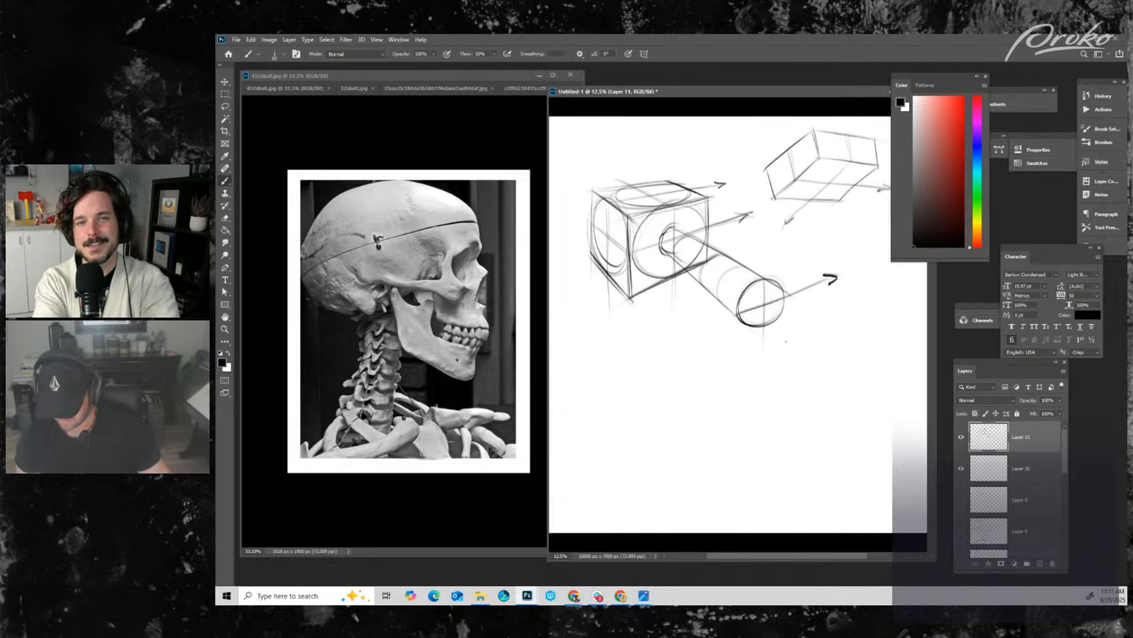
{"action": "key", "text": "ctrl+minus"}
{"action": "key", "text": "ctrl+plus"}
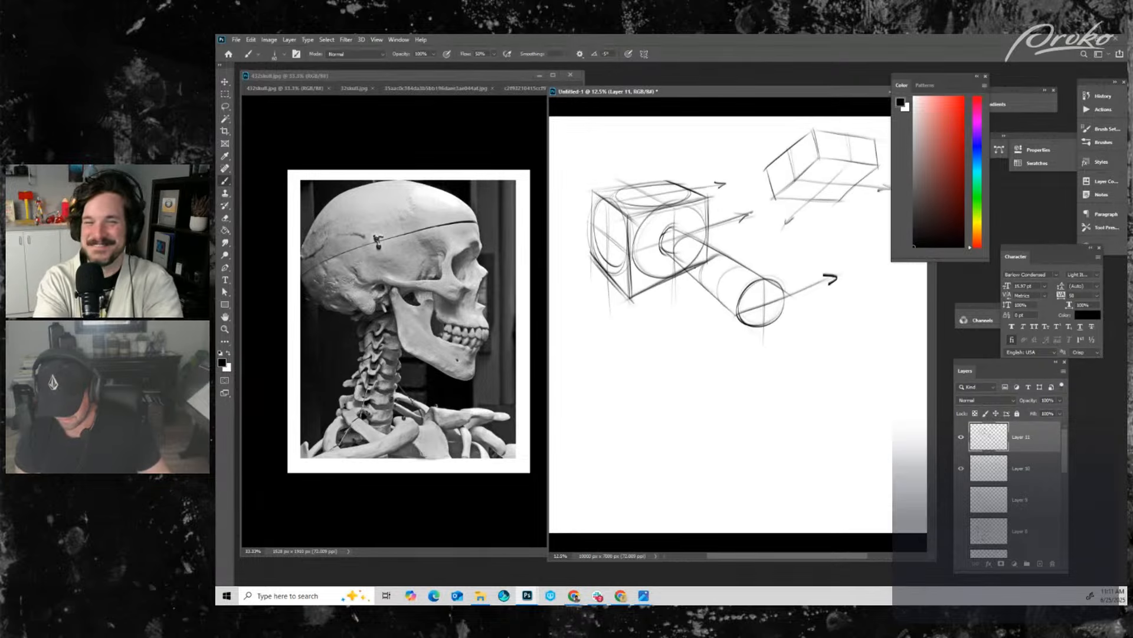
- Hide the layer with the boxes and cylinder, add a new empty layer and keep black as the brush colour
{"action": "key", "text": "x"}
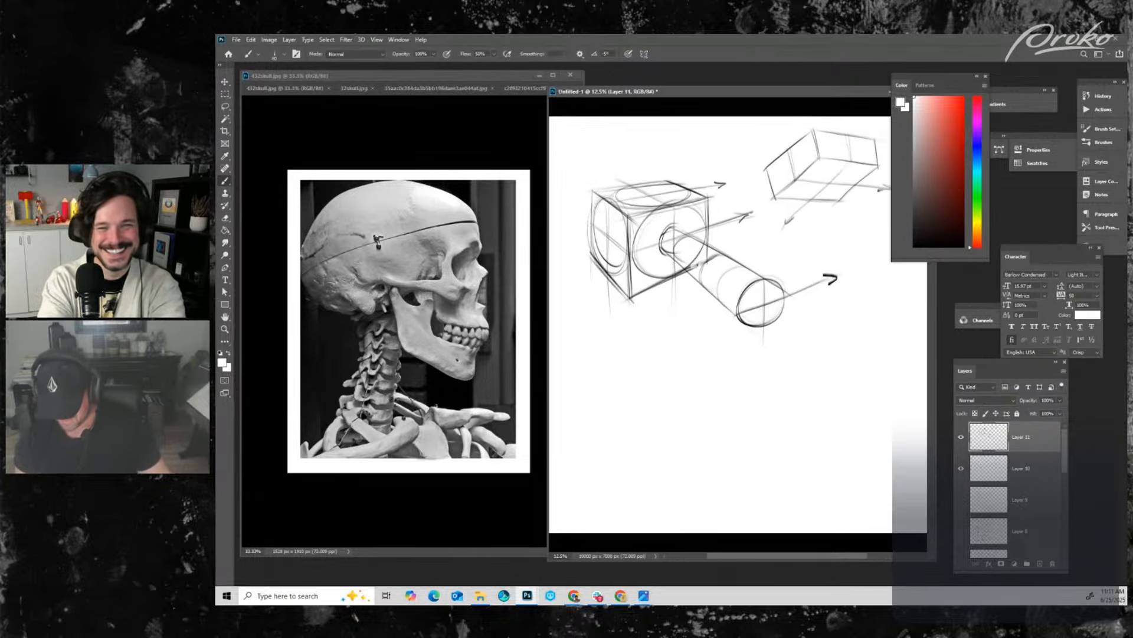
{"action": "key", "text": "ctrl+minus"}
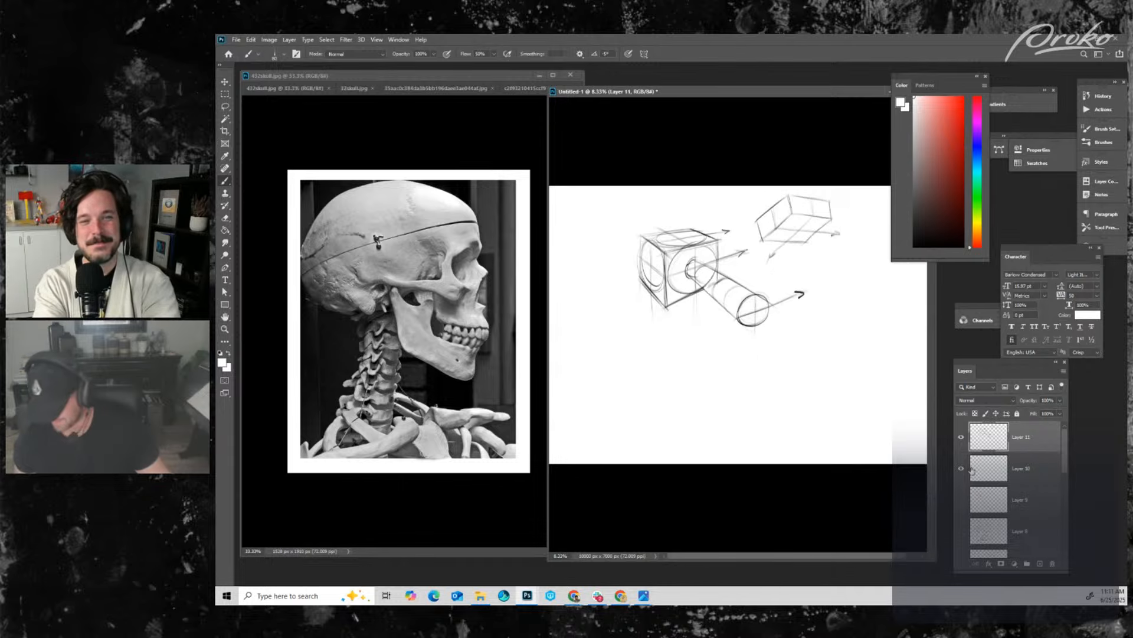
{"action": "key", "text": "ctrl+plus"}
{"action": "left_click", "coordinate": [961, 437]}
{"action": "left_click", "coordinate": [1040, 563]}
{"action": "key", "text": "ctrl+minus"}
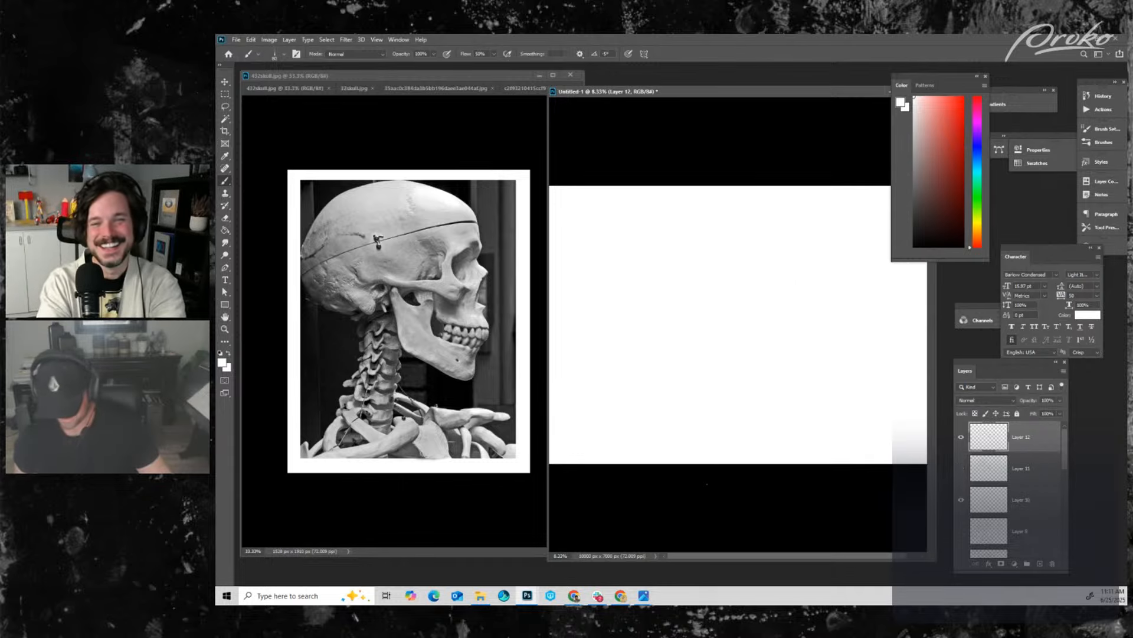
{"action": "left_click", "coordinate": [709, 490], "text": "alt"}
{"action": "key", "text": "ctrl+plus"}
{"action": "mouse_move", "coordinate": [708, 496]}
{"action": "left_mouse_down"}
{"action": "mouse_move", "coordinate": [728, 365]}
{"action": "mouse_move", "coordinate": [771, 387]}
{"action": "left_mouse_up"}
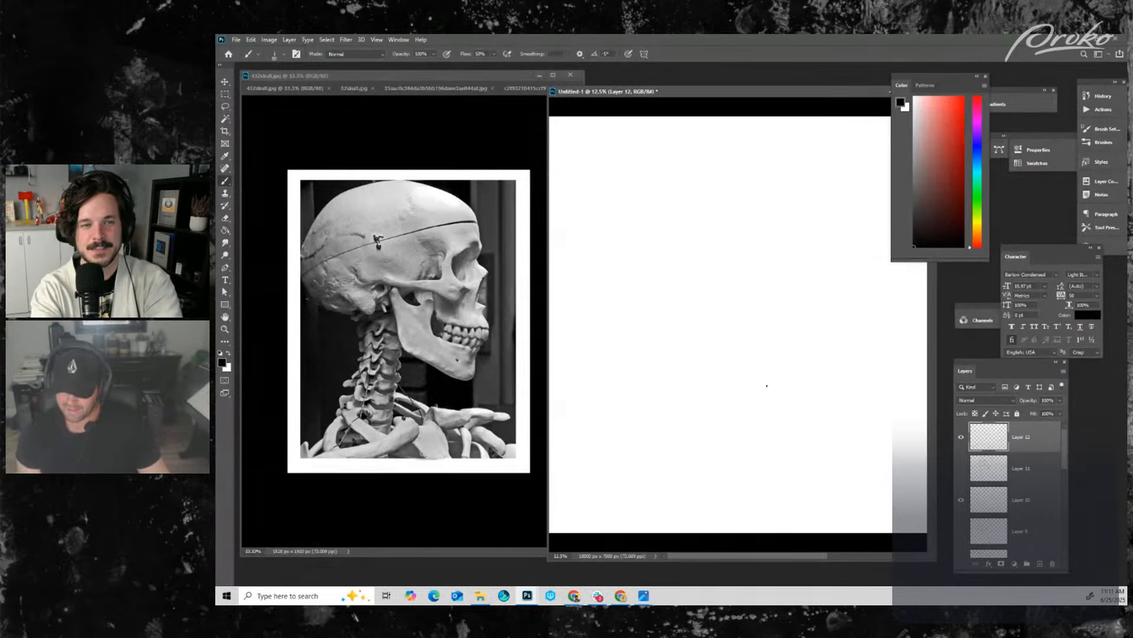
- Sketch the visible edges of a flat, tilted box in perspective on the left half of the canvas
{"action": "left_click_drag", "start_coordinate": [584, 281], "coordinate": [666, 232]}
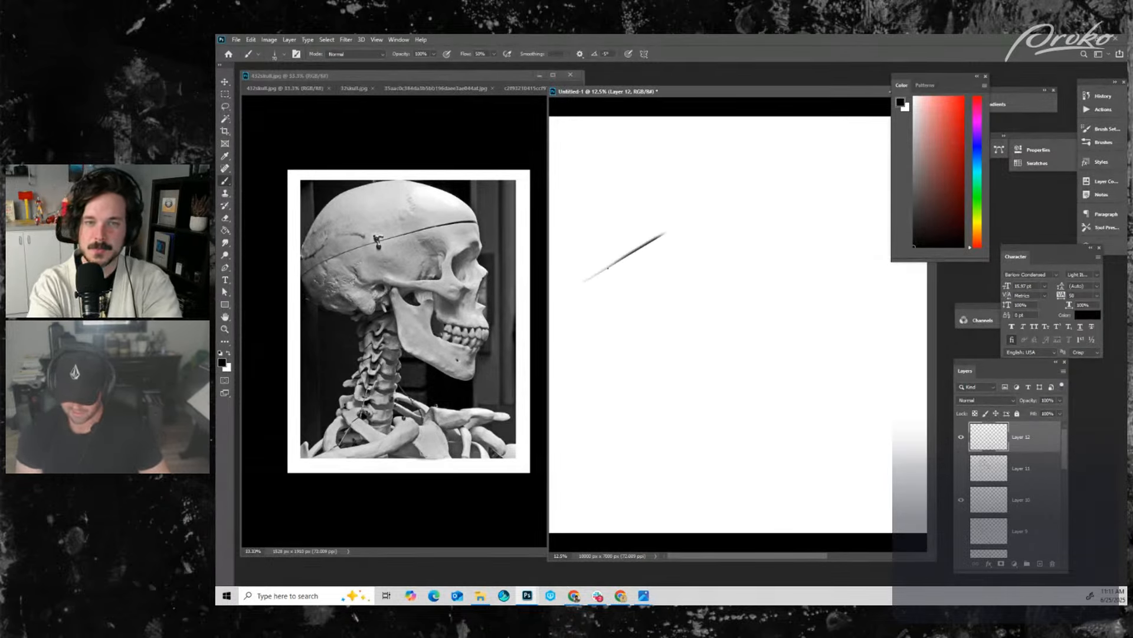
{"action": "mouse_move", "coordinate": [592, 278]}
{"action": "left_mouse_down"}
{"action": "mouse_move", "coordinate": [607, 314]}
{"action": "mouse_move", "coordinate": [672, 374]}
{"action": "mouse_move", "coordinate": [659, 326]}
{"action": "mouse_move", "coordinate": [677, 378]}
{"action": "mouse_move", "coordinate": [765, 294]}
{"action": "left_mouse_up"}
{"action": "mouse_move", "coordinate": [657, 326]}
{"action": "left_mouse_down"}
{"action": "mouse_move", "coordinate": [740, 263]}
{"action": "mouse_move", "coordinate": [757, 303]}
{"action": "left_mouse_up"}
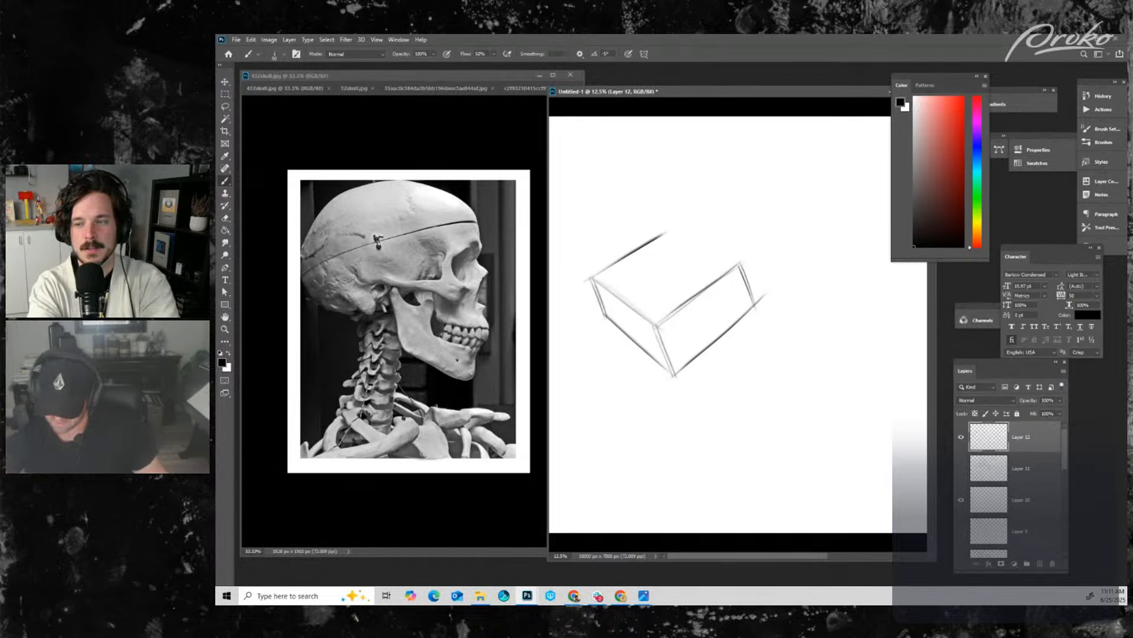
{"action": "left_click_drag", "start_coordinate": [666, 231], "coordinate": [760, 271]}
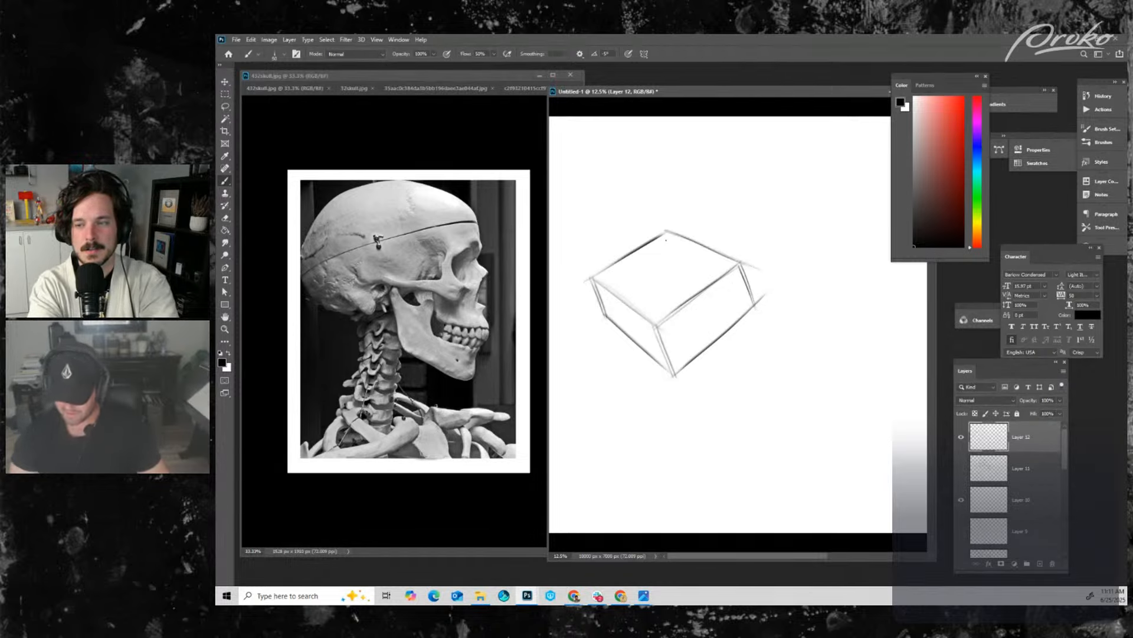
- Draw through the flat box with its hidden back vertical edge and two rear bottom edges
{"action": "left_click_drag", "start_coordinate": [666, 231], "coordinate": [679, 260]}
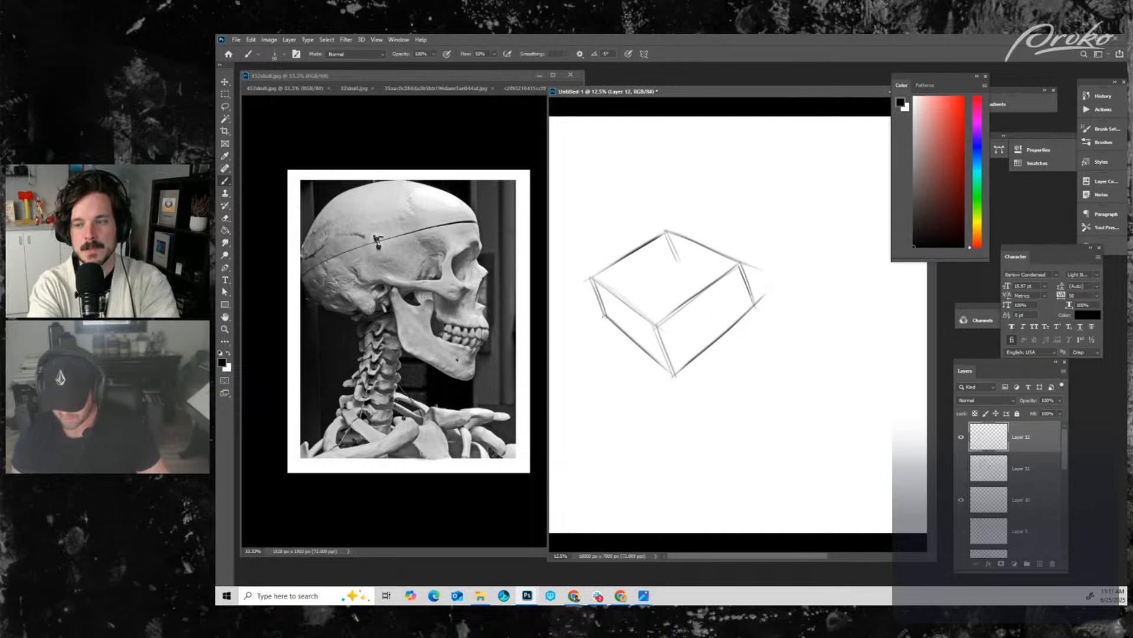
{"action": "mouse_move", "coordinate": [604, 315]}
{"action": "left_mouse_down"}
{"action": "mouse_move", "coordinate": [654, 279]}
{"action": "mouse_move", "coordinate": [748, 299]}
{"action": "left_mouse_up"}
{"action": "mouse_move", "coordinate": [680, 260]}
{"action": "left_mouse_down"}
{"action": "mouse_move", "coordinate": [763, 305]}
{"action": "mouse_move", "coordinate": [752, 304]}
{"action": "left_mouse_up"}
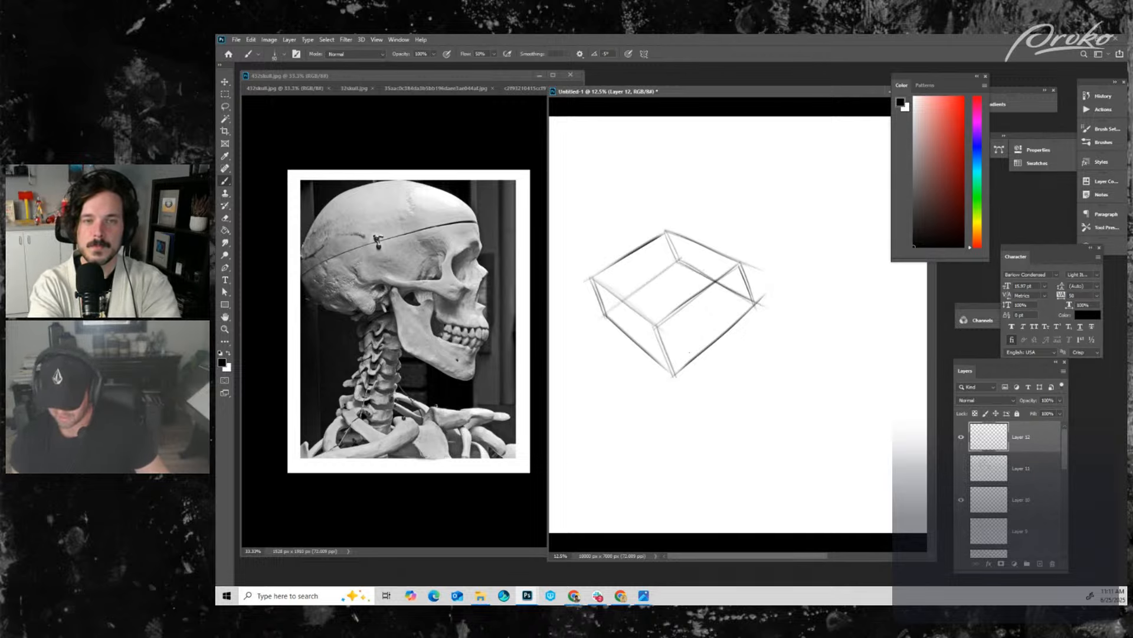
{"action": "key", "text": "ctrl+minus"}
{"action": "key", "text": "ctrl+plus"}
{"action": "left_click_drag", "start_coordinate": [667, 360], "coordinate": [801, 342]}
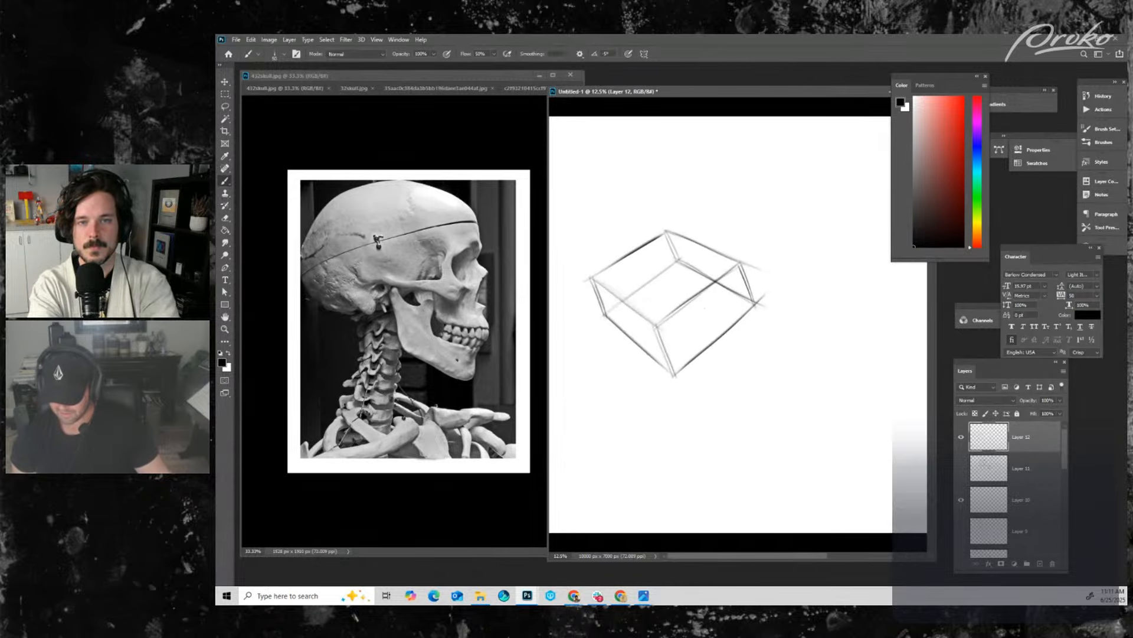
- Add centre lines across the flat box's faces and extend three of them into direction arrows
{"action": "mouse_move", "coordinate": [700, 296]}
{"action": "left_mouse_down"}
{"action": "mouse_move", "coordinate": [738, 365]}
{"action": "mouse_move", "coordinate": [740, 353]}
{"action": "left_mouse_up"}
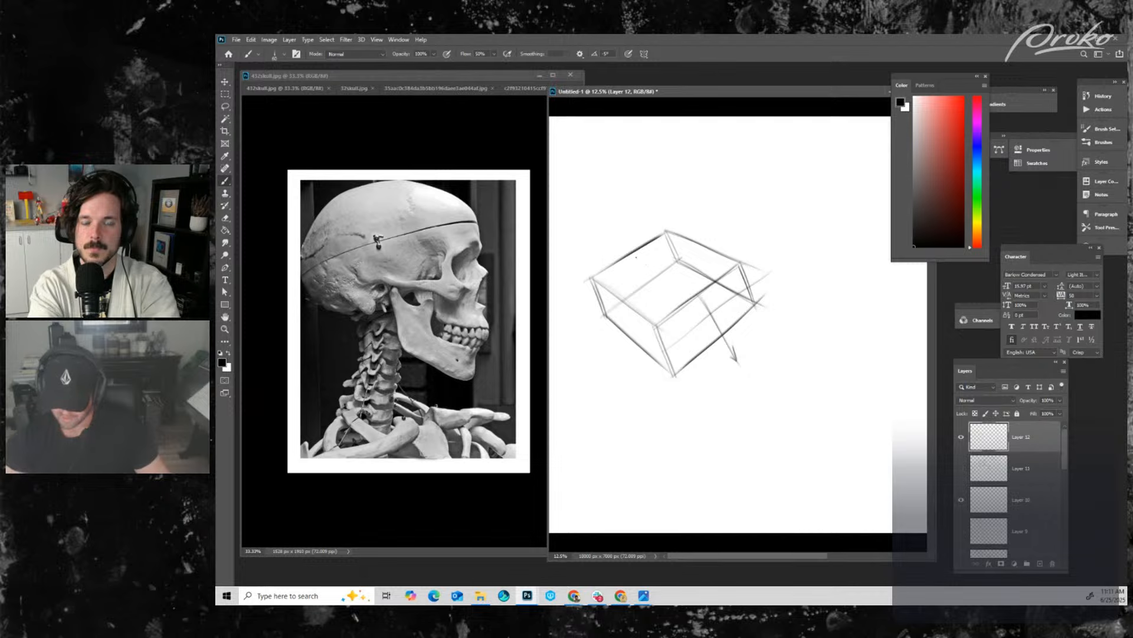
{"action": "mouse_move", "coordinate": [636, 253]}
{"action": "left_mouse_down"}
{"action": "mouse_move", "coordinate": [702, 293]}
{"action": "mouse_move", "coordinate": [689, 286]}
{"action": "mouse_move", "coordinate": [721, 237]}
{"action": "left_mouse_up"}
{"action": "left_click_drag", "start_coordinate": [629, 303], "coordinate": [721, 236]}
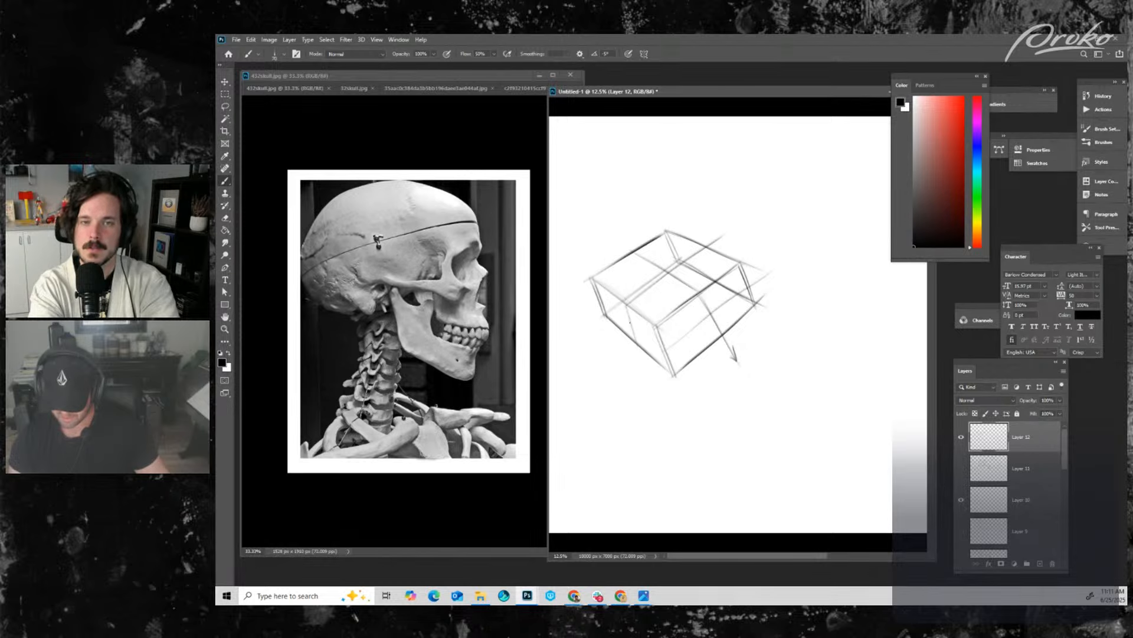
{"action": "left_click_drag", "start_coordinate": [626, 303], "coordinate": [660, 412]}
{"action": "left_click_drag", "start_coordinate": [662, 398], "coordinate": [660, 412]}
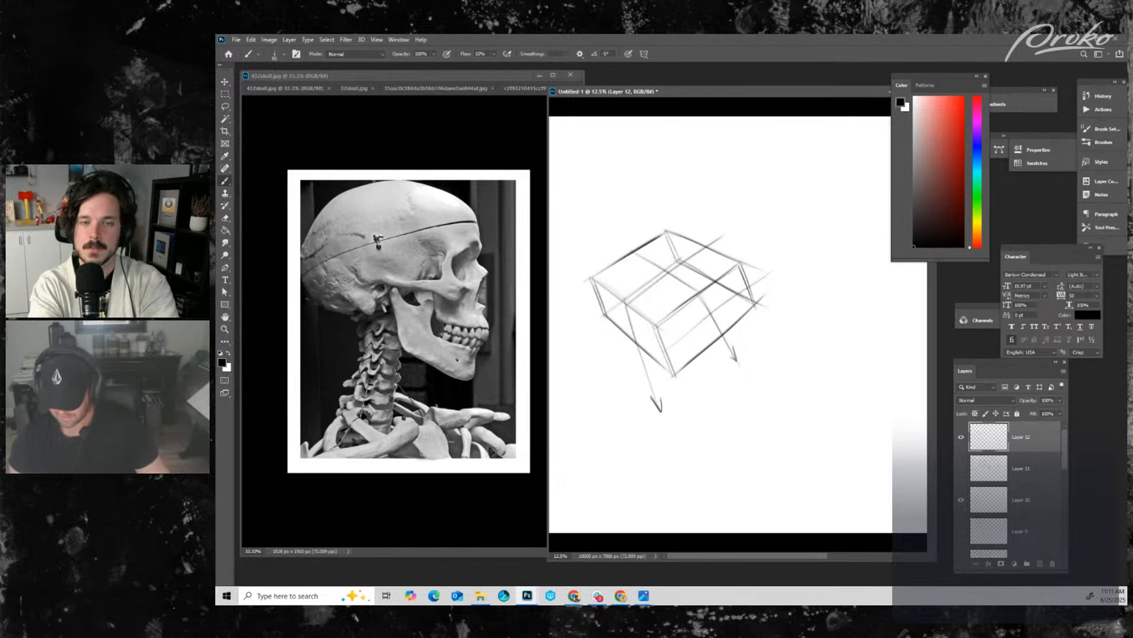
{"action": "left_click_drag", "start_coordinate": [641, 286], "coordinate": [758, 216]}
{"action": "left_click_drag", "start_coordinate": [757, 216], "coordinate": [752, 224]}
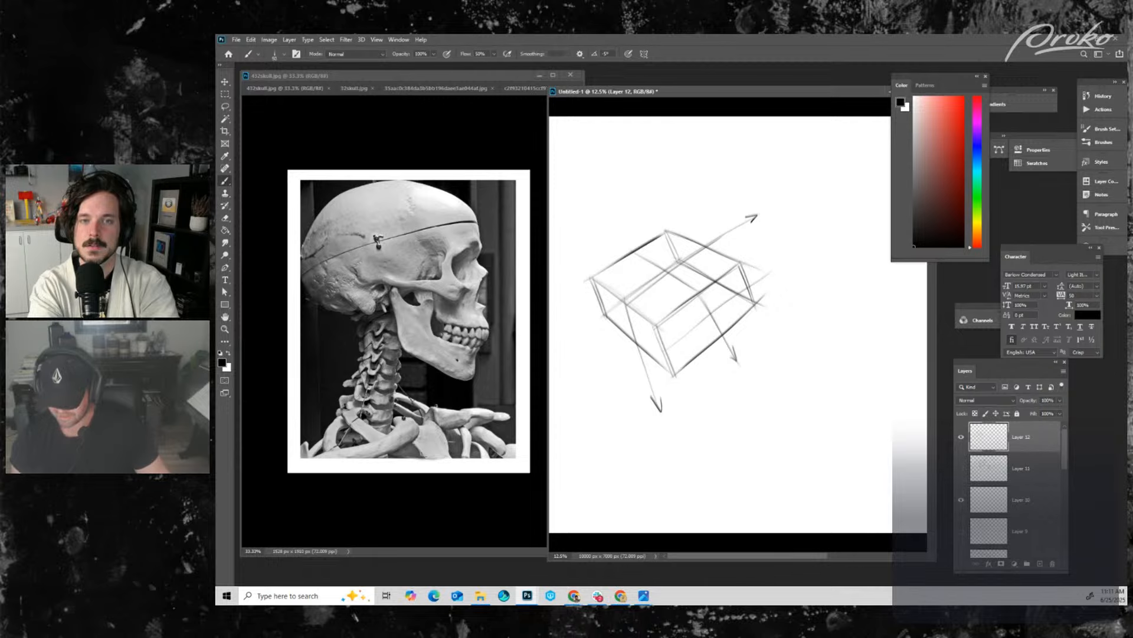
- Darken the long upper and lower edges and the vertical edges of the flat box's right face
{"action": "key", "text": "ctrl+minus"}
{"action": "key", "text": "ctrl+plus"}
{"action": "left_click_drag", "start_coordinate": [655, 355], "coordinate": [749, 354]}
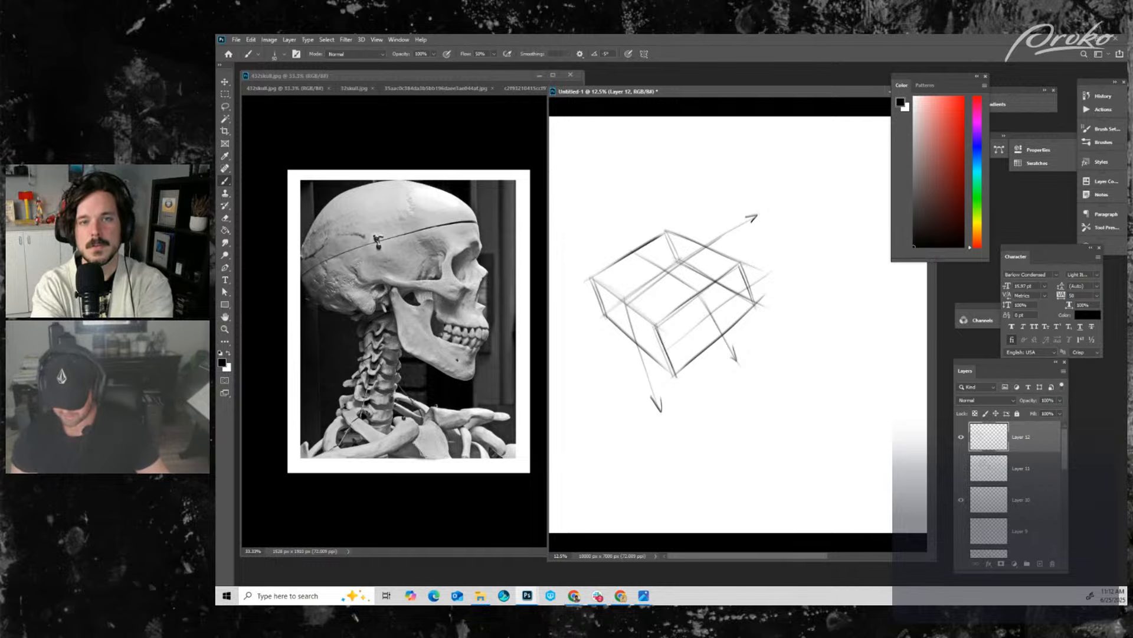
{"action": "mouse_move", "coordinate": [655, 323]}
{"action": "left_mouse_down"}
{"action": "mouse_move", "coordinate": [752, 254]}
{"action": "mouse_move", "coordinate": [755, 305]}
{"action": "left_mouse_up"}
{"action": "left_click_drag", "start_coordinate": [675, 373], "coordinate": [764, 293]}
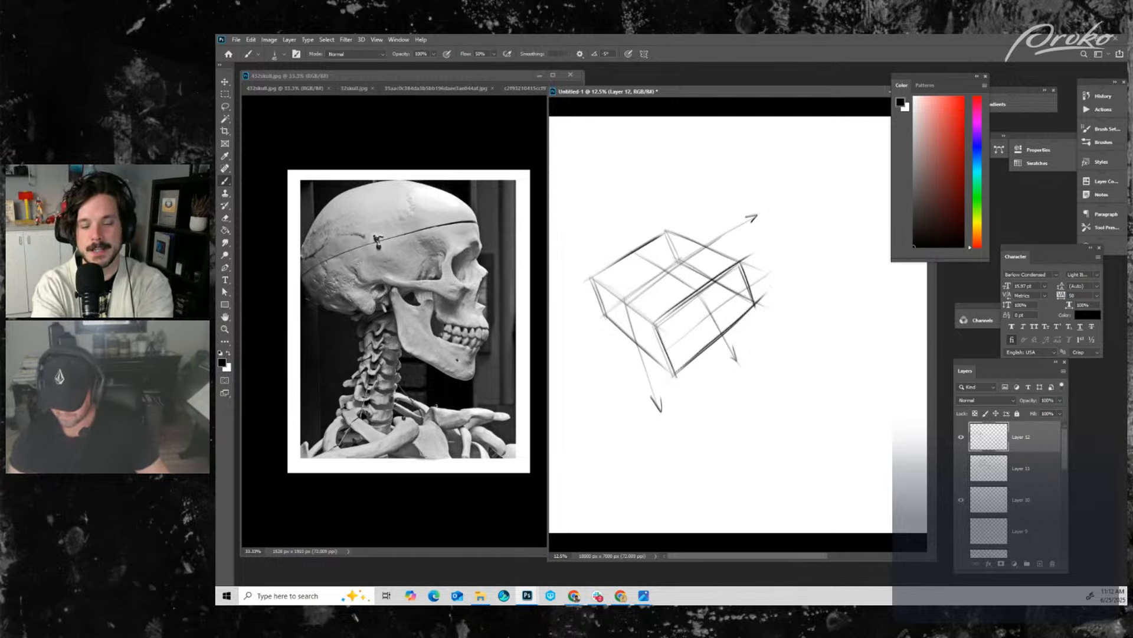
- Draw a sphere to the upper right of the box, with an ellipse at its top and curved latitude lines
{"action": "mouse_move", "coordinate": [775, 237]}
{"action": "left_mouse_down"}
{"action": "mouse_move", "coordinate": [885, 207]}
{"action": "mouse_move", "coordinate": [874, 248]}
{"action": "mouse_move", "coordinate": [785, 177]}
{"action": "mouse_move", "coordinate": [864, 155]}
{"action": "left_mouse_up"}
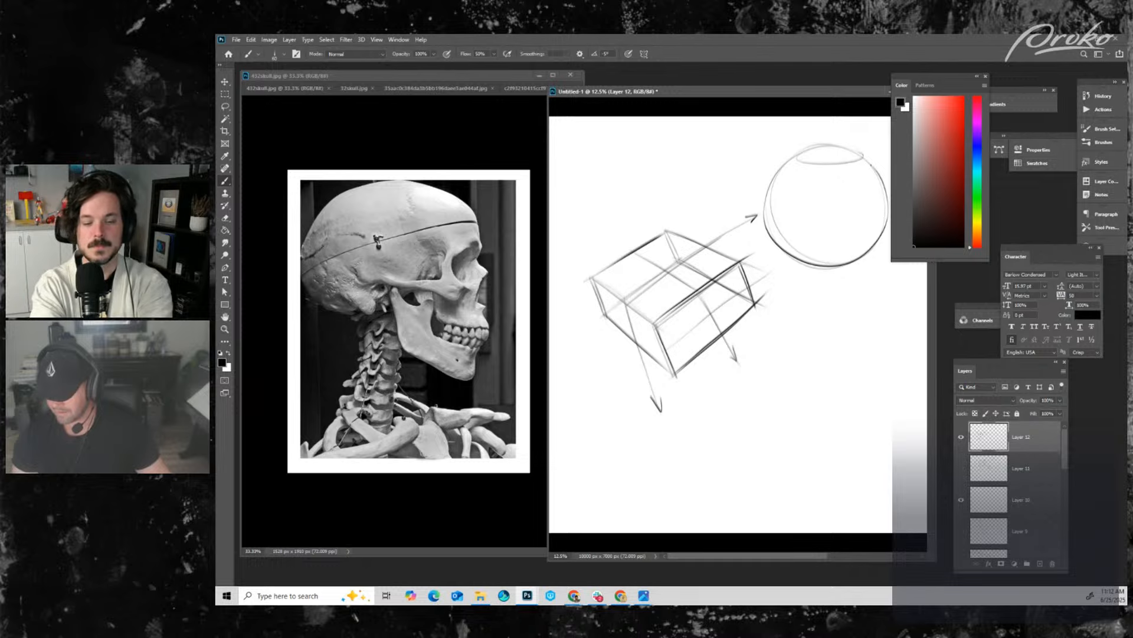
{"action": "left_click_drag", "start_coordinate": [786, 188], "coordinate": [882, 180]}
{"action": "mouse_move", "coordinate": [794, 195]}
{"action": "left_mouse_down"}
{"action": "mouse_move", "coordinate": [857, 192]}
{"action": "mouse_move", "coordinate": [829, 223]}
{"action": "mouse_move", "coordinate": [884, 206]}
{"action": "left_mouse_up"}
{"action": "left_click_drag", "start_coordinate": [788, 221], "coordinate": [845, 226]}
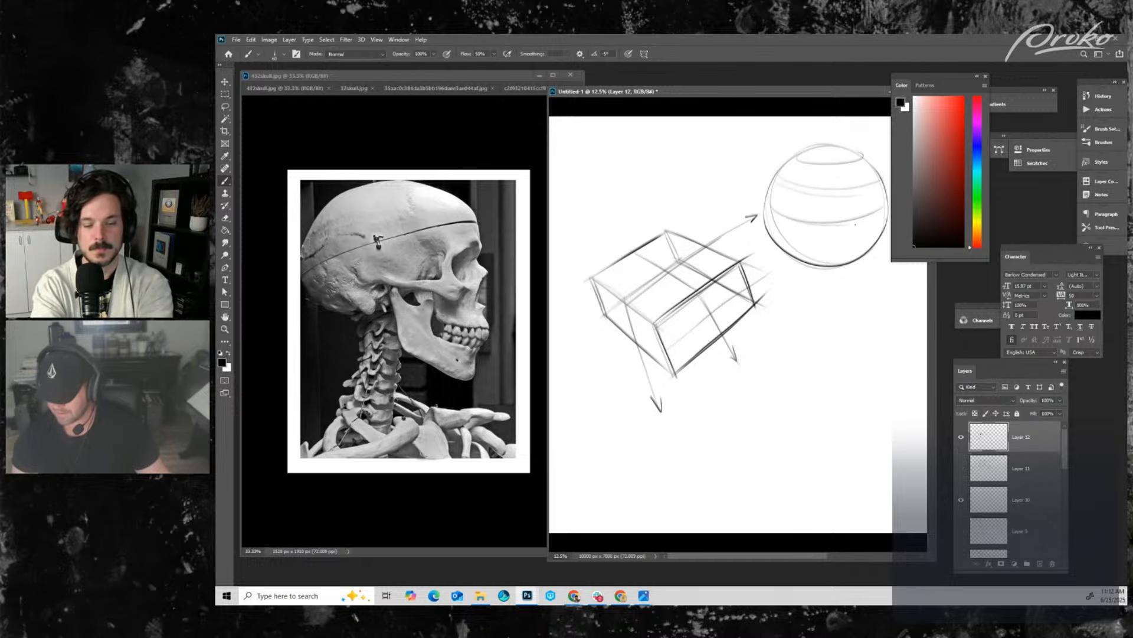
{"action": "left_click_drag", "start_coordinate": [770, 235], "coordinate": [887, 232]}
- Add curved longitude lines to the sphere, mark its top pole with a dot and strengthen the central line
{"action": "mouse_move", "coordinate": [808, 155]}
{"action": "left_mouse_down"}
{"action": "mouse_move", "coordinate": [804, 262]}
{"action": "mouse_move", "coordinate": [825, 203]}
{"action": "mouse_move", "coordinate": [826, 265]}
{"action": "left_mouse_up"}
{"action": "left_click_drag", "start_coordinate": [845, 151], "coordinate": [838, 268]}
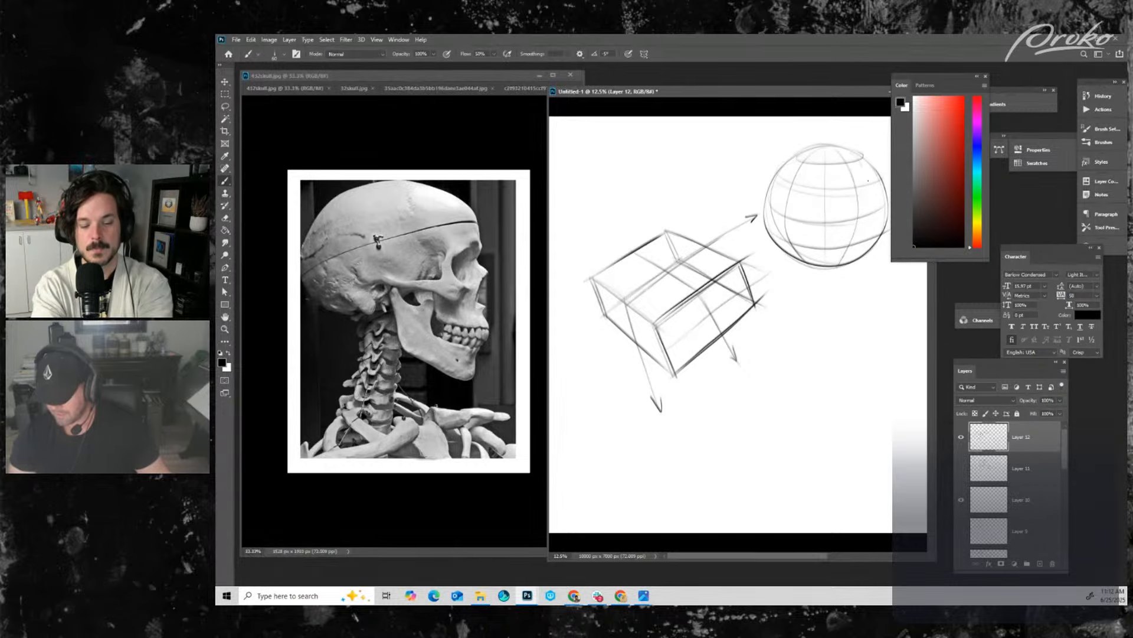
{"action": "left_click_drag", "start_coordinate": [867, 171], "coordinate": [850, 263]}
{"action": "left_click", "coordinate": [829, 147]}
{"action": "left_click_drag", "start_coordinate": [827, 149], "coordinate": [827, 259]}
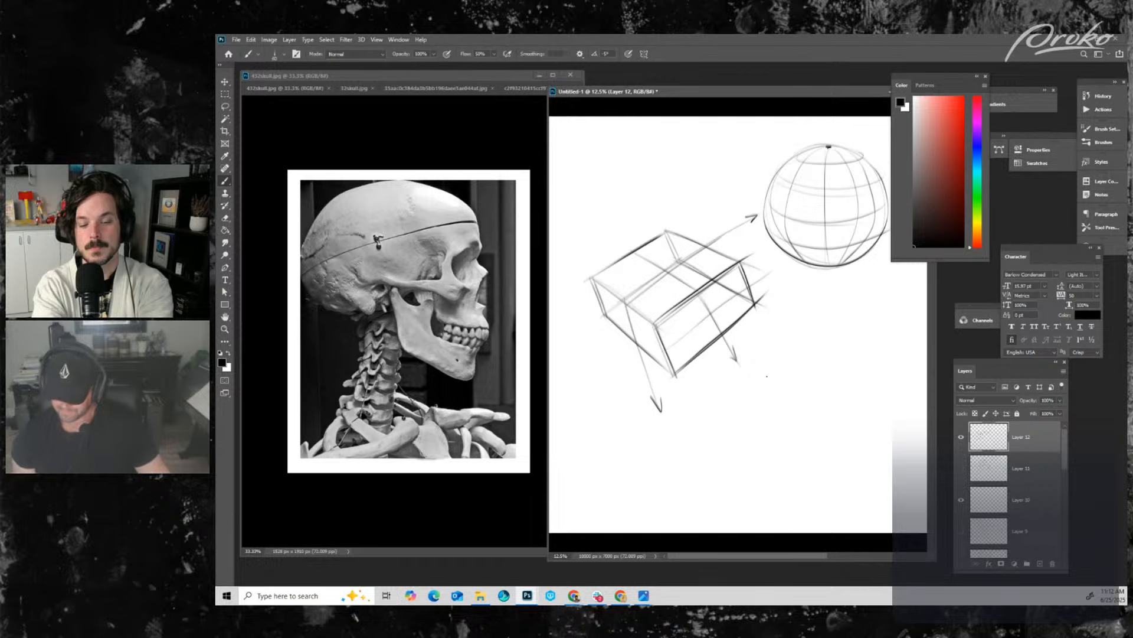
- Draw a cone below the sphere with two slanting sides, an elliptical base and curved contour lines across it
{"action": "left_click_drag", "start_coordinate": [810, 312], "coordinate": [718, 420]}
{"action": "left_click_drag", "start_coordinate": [813, 304], "coordinate": [813, 425]}
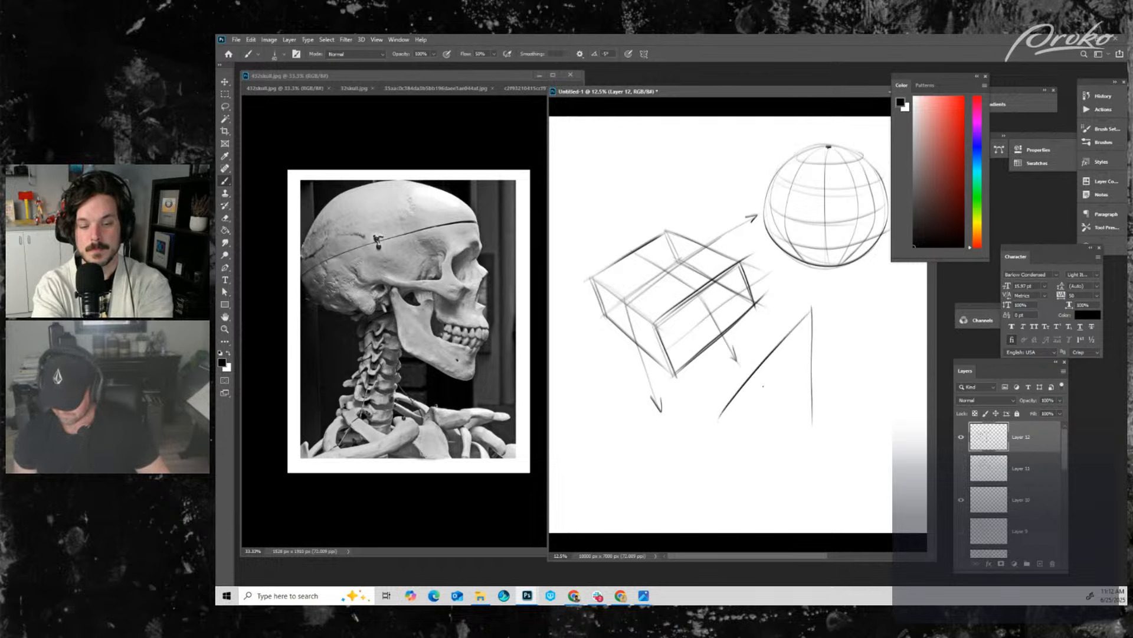
{"action": "mouse_move", "coordinate": [738, 400]}
{"action": "left_mouse_down"}
{"action": "mouse_move", "coordinate": [782, 425]}
{"action": "mouse_move", "coordinate": [822, 418]}
{"action": "left_mouse_up"}
{"action": "mouse_move", "coordinate": [746, 408]}
{"action": "left_mouse_down"}
{"action": "mouse_move", "coordinate": [810, 392]}
{"action": "mouse_move", "coordinate": [760, 382]}
{"action": "mouse_move", "coordinate": [781, 422]}
{"action": "mouse_move", "coordinate": [811, 374]}
{"action": "left_mouse_up"}
{"action": "mouse_move", "coordinate": [785, 340]}
{"action": "left_mouse_down"}
{"action": "mouse_move", "coordinate": [804, 347]}
{"action": "mouse_move", "coordinate": [810, 332]}
{"action": "left_mouse_up"}
- Hide the box, sphere and cone layer, add a new layer and fill it with long flowing curves ending in arrowheads
{"action": "left_click", "coordinate": [961, 437]}
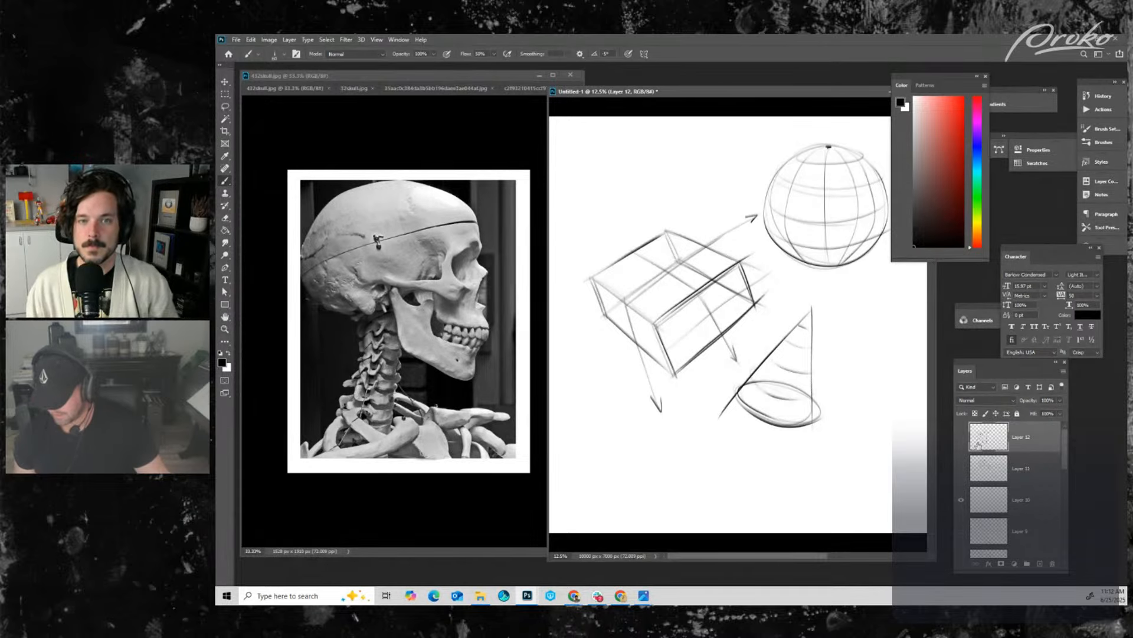
{"action": "left_click", "coordinate": [1040, 562]}
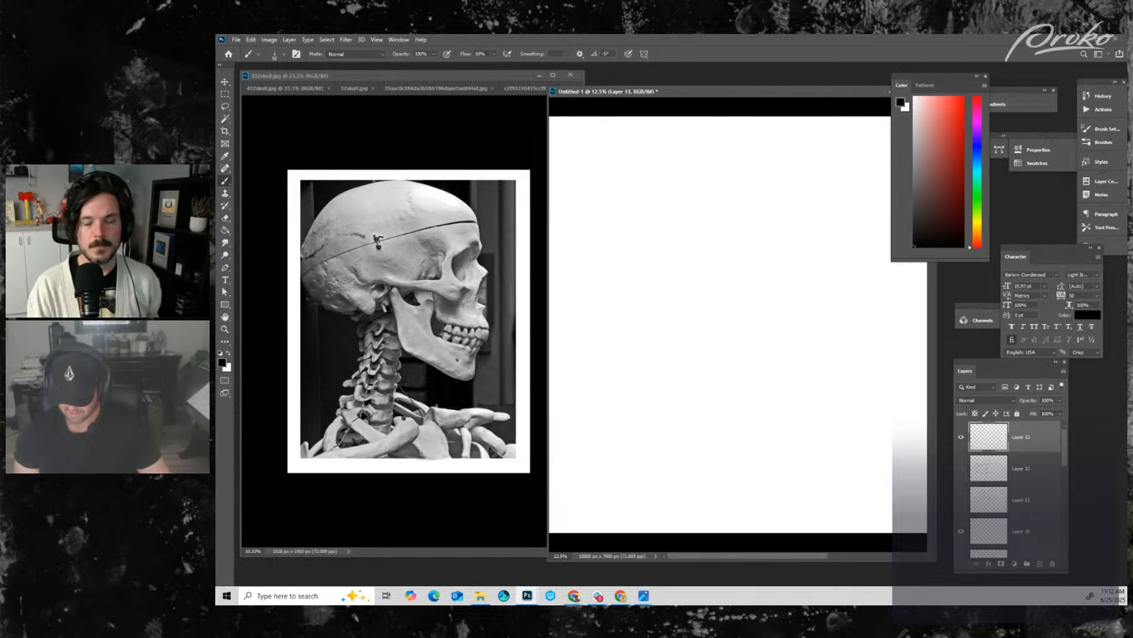
{"action": "mouse_move", "coordinate": [670, 168]}
{"action": "left_mouse_down"}
{"action": "mouse_move", "coordinate": [601, 217]}
{"action": "mouse_move", "coordinate": [640, 312]}
{"action": "left_mouse_up"}
{"action": "mouse_move", "coordinate": [604, 191]}
{"action": "left_mouse_down"}
{"action": "mouse_move", "coordinate": [589, 242]}
{"action": "mouse_move", "coordinate": [714, 438]}
{"action": "left_mouse_up"}
{"action": "mouse_move", "coordinate": [680, 336]}
{"action": "left_mouse_down"}
{"action": "mouse_move", "coordinate": [770, 500]}
{"action": "mouse_move", "coordinate": [776, 462]}
{"action": "left_mouse_up"}
{"action": "mouse_move", "coordinate": [733, 361]}
{"action": "left_mouse_down"}
{"action": "mouse_move", "coordinate": [857, 496]}
{"action": "mouse_move", "coordinate": [813, 310]}
{"action": "mouse_move", "coordinate": [806, 188]}
{"action": "left_mouse_up"}
{"action": "left_click_drag", "start_coordinate": [804, 189], "coordinate": [797, 202]}
{"action": "mouse_move", "coordinate": [781, 258]}
{"action": "left_mouse_down"}
{"action": "mouse_move", "coordinate": [853, 163]}
{"action": "mouse_move", "coordinate": [712, 173]}
{"action": "mouse_move", "coordinate": [698, 239]}
{"action": "mouse_move", "coordinate": [706, 197]}
{"action": "left_mouse_up"}
{"action": "mouse_move", "coordinate": [701, 157]}
{"action": "left_mouse_down"}
{"action": "mouse_move", "coordinate": [693, 335]}
{"action": "mouse_move", "coordinate": [602, 476]}
{"action": "mouse_move", "coordinate": [659, 469]}
{"action": "left_mouse_up"}
{"action": "mouse_move", "coordinate": [660, 424]}
{"action": "left_mouse_down"}
{"action": "mouse_move", "coordinate": [572, 395]}
{"action": "mouse_move", "coordinate": [708, 291]}
{"action": "mouse_move", "coordinate": [847, 387]}
{"action": "mouse_move", "coordinate": [860, 278]}
{"action": "mouse_move", "coordinate": [833, 270]}
{"action": "mouse_move", "coordinate": [846, 277]}
{"action": "mouse_move", "coordinate": [826, 253]}
{"action": "mouse_move", "coordinate": [672, 245]}
{"action": "mouse_move", "coordinate": [660, 211]}
{"action": "left_mouse_up"}
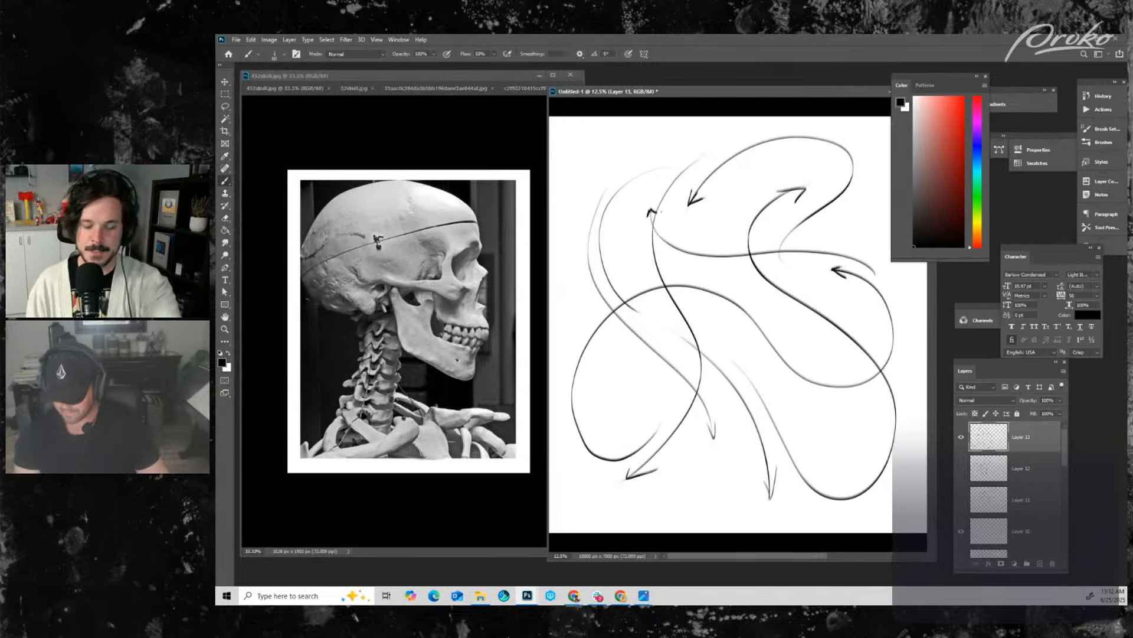
- Hide the layer with the flowing curves and add a new empty layer
{"action": "left_click", "coordinate": [961, 436]}
{"action": "left_click", "coordinate": [1040, 563]}
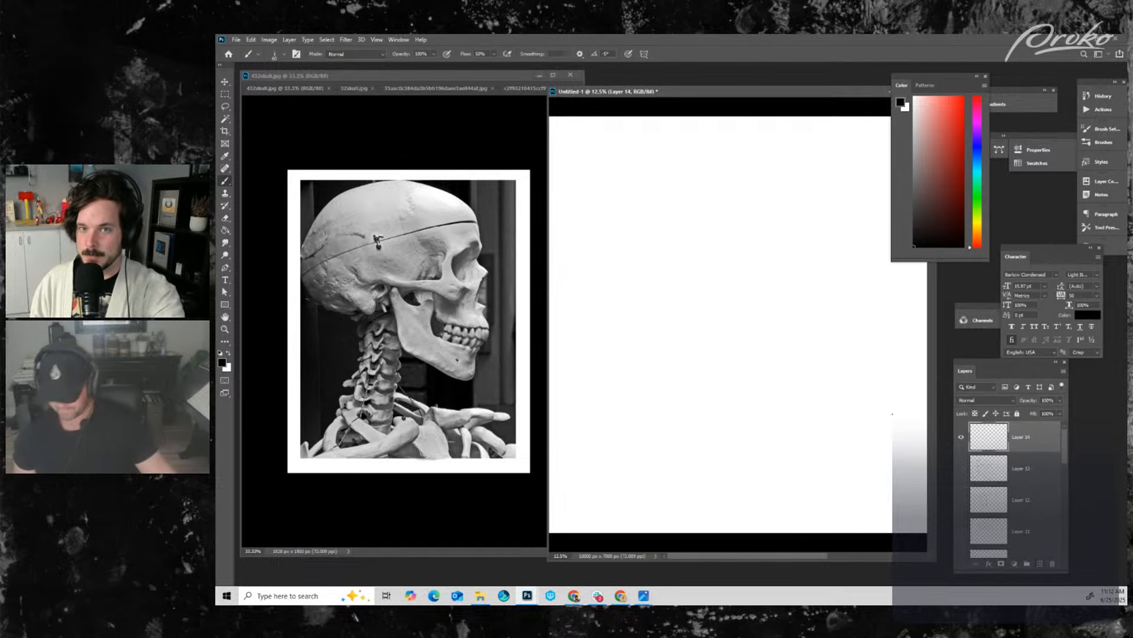
{"action": "left_click", "coordinate": [739, 420], "text": "alt"}
{"action": "left_click", "coordinate": [732, 498], "text": "ctrl"}
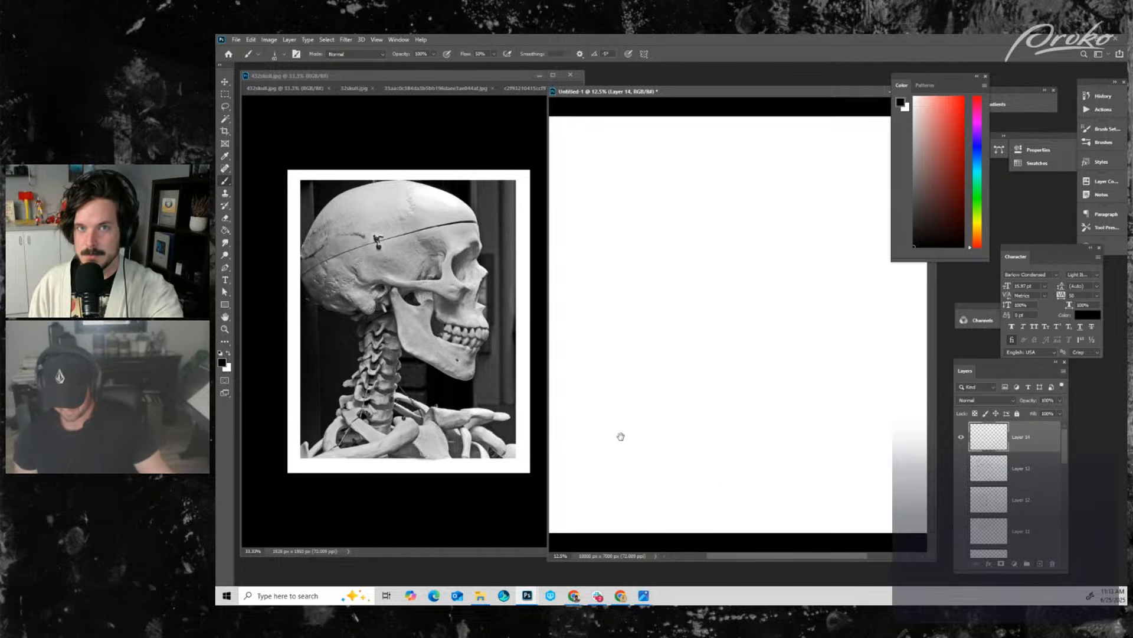
{"action": "left_click_drag", "start_coordinate": [621, 437], "coordinate": [776, 412]}
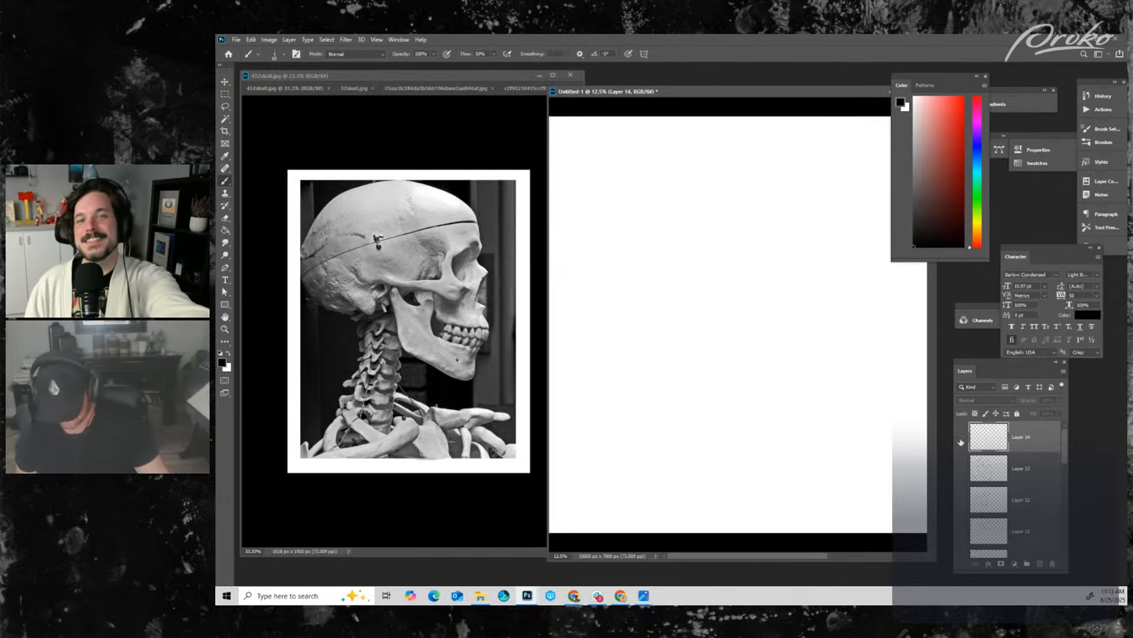
- Add a new layer and lightly sketch a large cranium circle with a sloping line running off its top
{"action": "left_click", "coordinate": [1040, 564]}
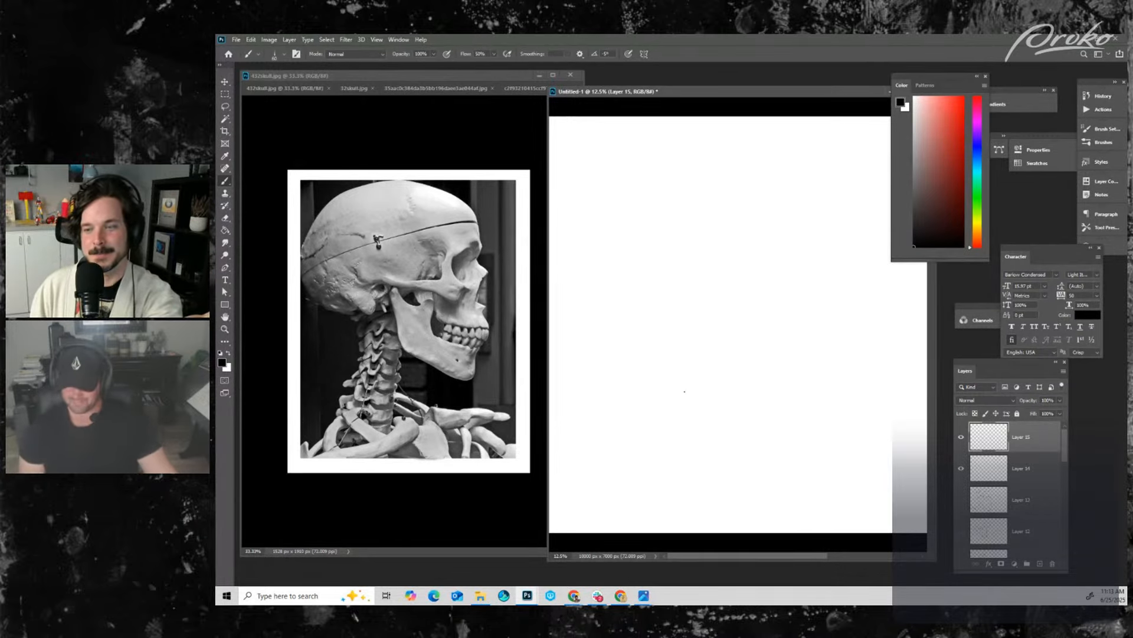
{"action": "key", "text": "ctrl+minus"}
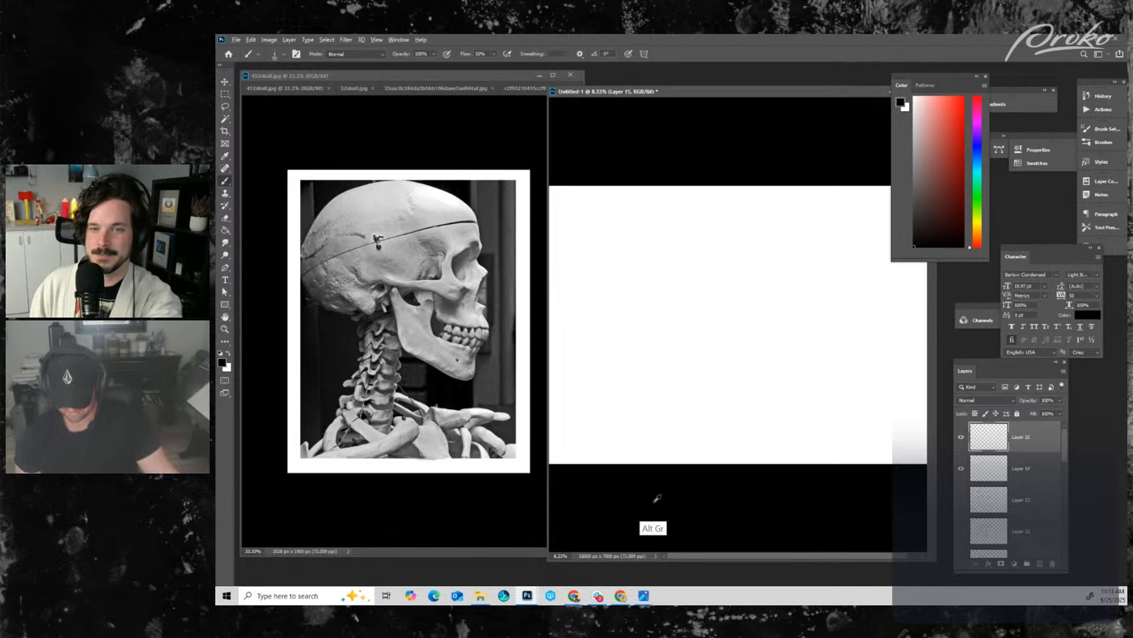
{"action": "key", "text": "ctrl+plus"}
{"action": "left_click_drag", "start_coordinate": [642, 393], "coordinate": [777, 372]}
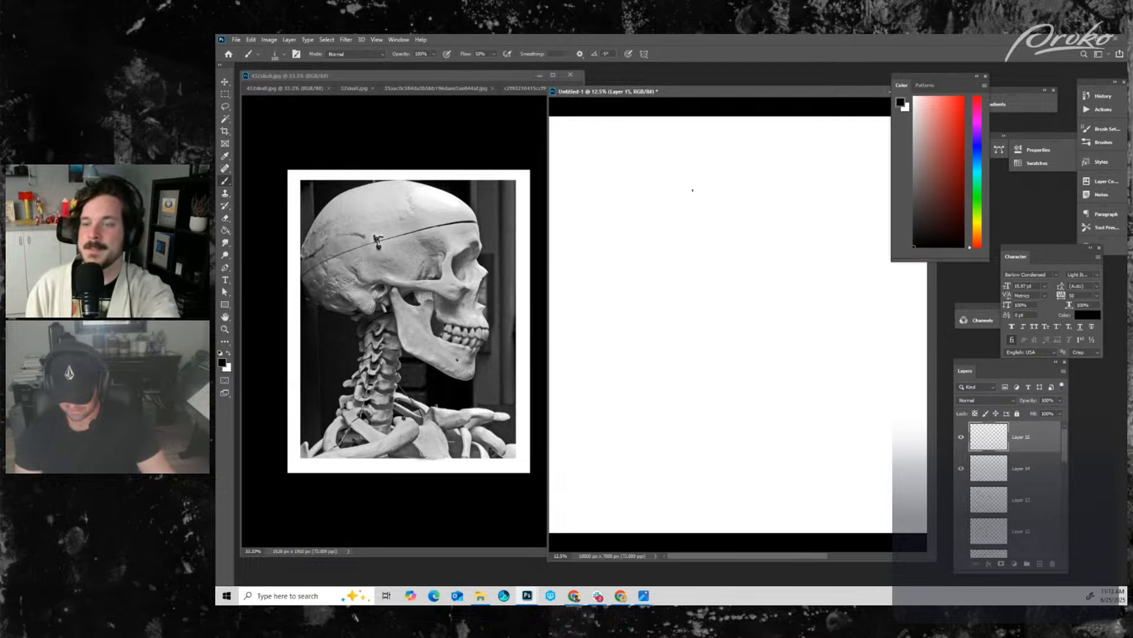
{"action": "mouse_move", "coordinate": [728, 209]}
{"action": "left_mouse_down"}
{"action": "mouse_move", "coordinate": [650, 342]}
{"action": "mouse_move", "coordinate": [667, 182]}
{"action": "mouse_move", "coordinate": [752, 278]}
{"action": "mouse_move", "coordinate": [596, 313]}
{"action": "mouse_move", "coordinate": [596, 354]}
{"action": "mouse_move", "coordinate": [688, 374]}
{"action": "left_mouse_up"}
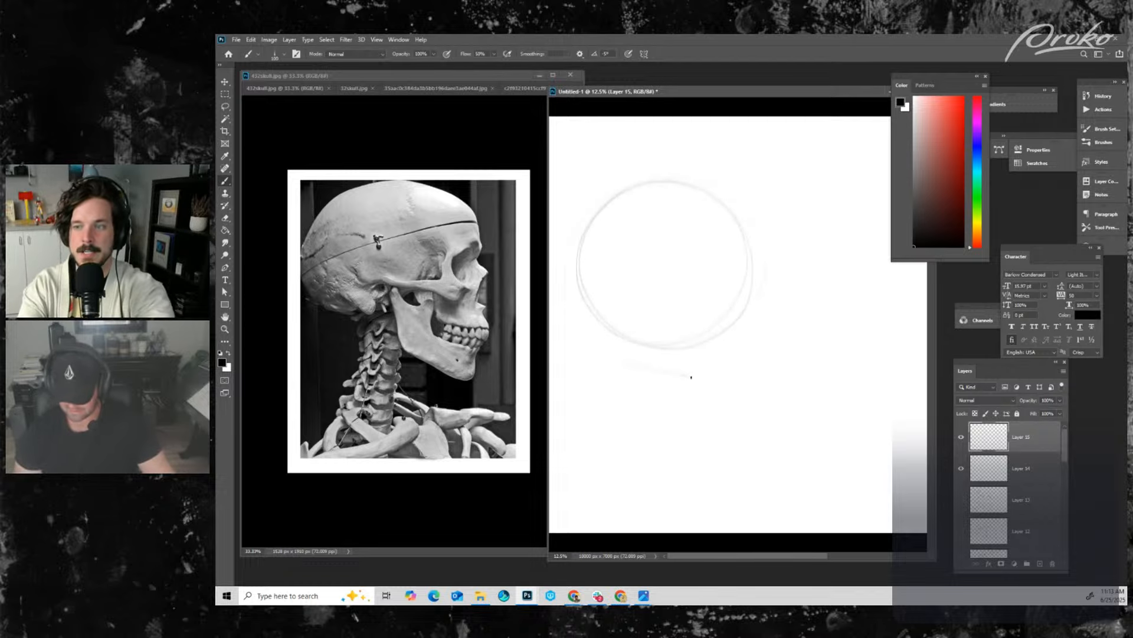
{"action": "left_click_drag", "start_coordinate": [761, 307], "coordinate": [736, 269]}
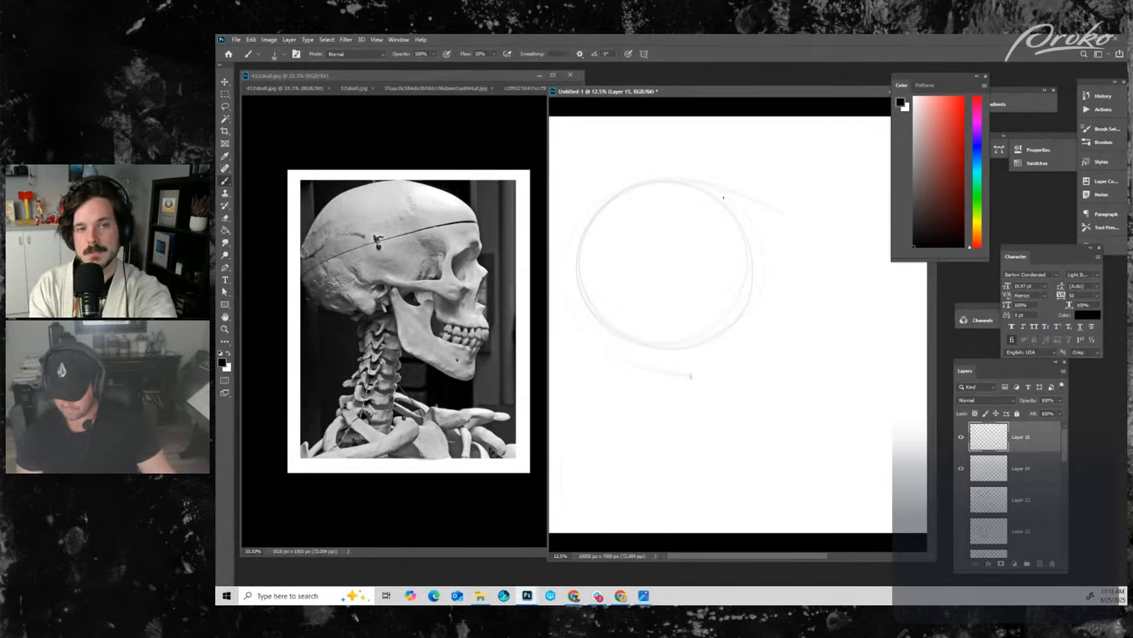
- Hide the layer with the light circle, add a new layer and draw a tilted four-sided shape with straight edges
{"action": "left_click", "coordinate": [961, 437]}
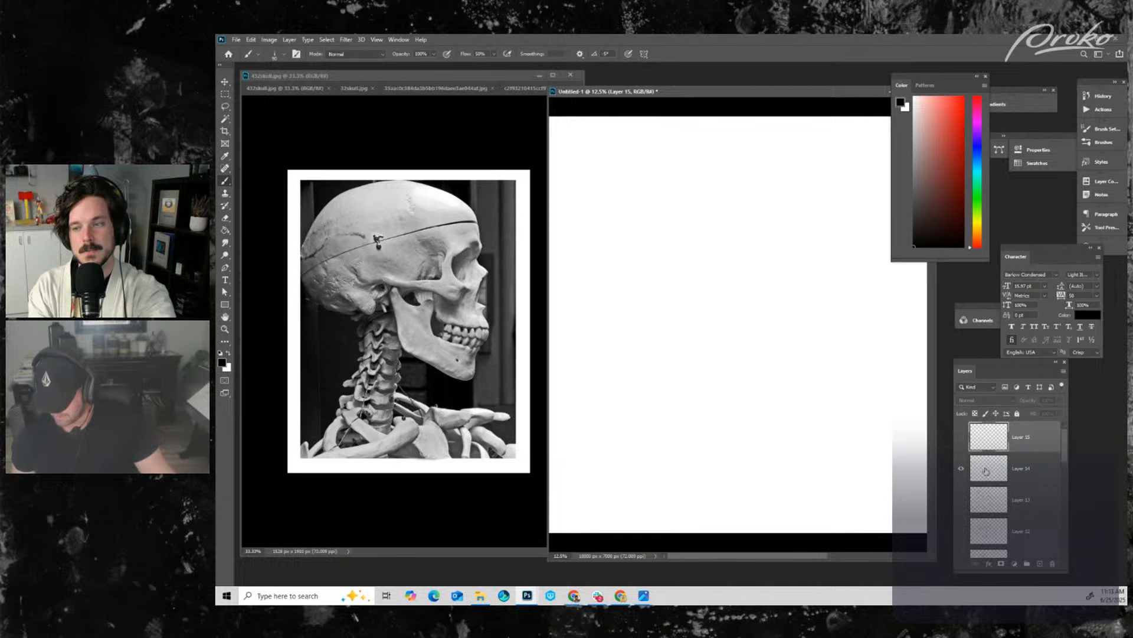
{"action": "left_click", "coordinate": [1040, 565]}
{"action": "left_click_drag", "start_coordinate": [590, 282], "coordinate": [625, 349]}
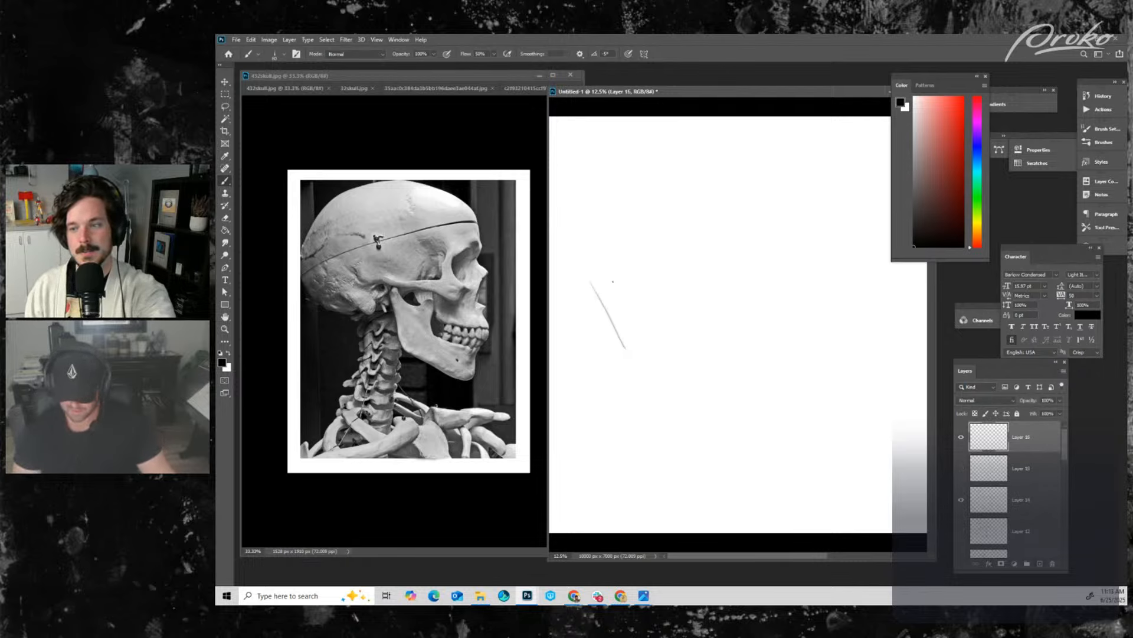
{"action": "mouse_move", "coordinate": [587, 279]}
{"action": "left_mouse_down"}
{"action": "mouse_move", "coordinate": [661, 228]}
{"action": "mouse_move", "coordinate": [691, 299]}
{"action": "left_mouse_up"}
{"action": "mouse_move", "coordinate": [673, 260]}
{"action": "left_mouse_down"}
{"action": "mouse_move", "coordinate": [689, 299]}
{"action": "mouse_move", "coordinate": [623, 347]}
{"action": "left_mouse_up"}
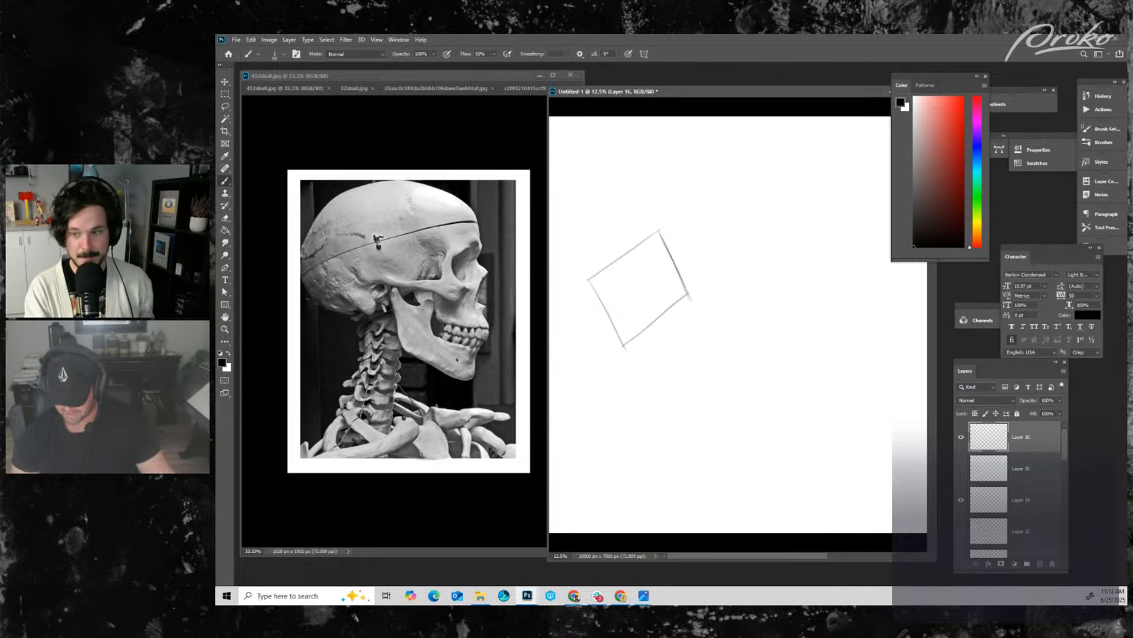
{"action": "left_click_drag", "start_coordinate": [698, 292], "coordinate": [648, 328]}
{"action": "left_click_drag", "start_coordinate": [590, 282], "coordinate": [623, 349]}
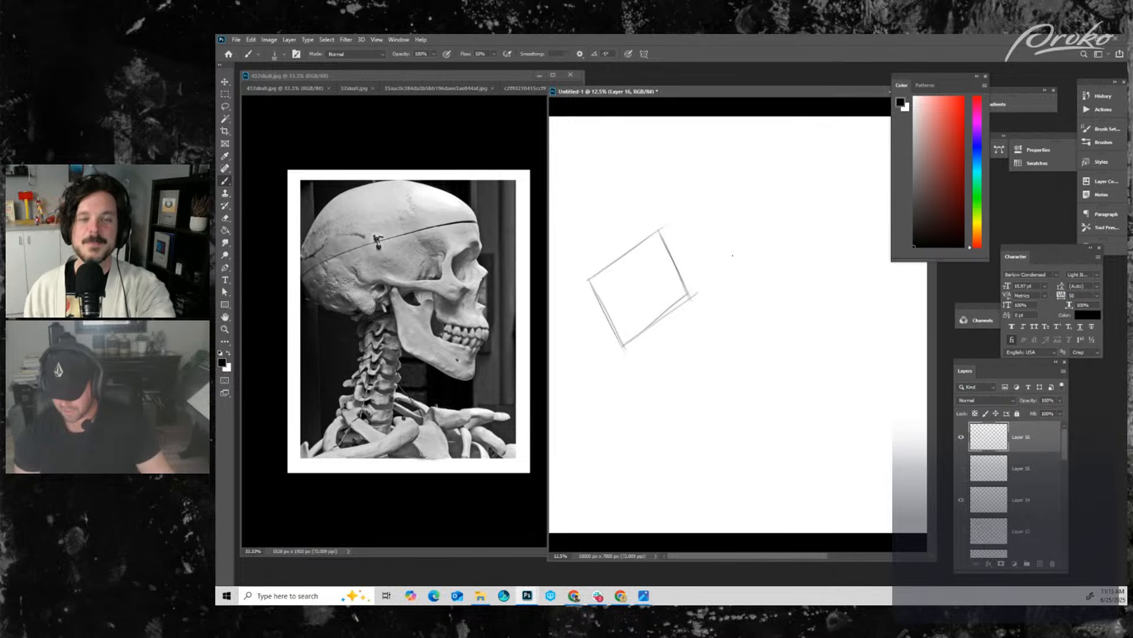
- Draw three more flat outlines: a small notched crown shape, a large spiky-to-rounded shape and a clipped-corner quadrilateral
{"action": "mouse_move", "coordinate": [704, 171]}
{"action": "left_mouse_down"}
{"action": "mouse_move", "coordinate": [696, 235]}
{"action": "mouse_move", "coordinate": [748, 222]}
{"action": "left_mouse_up"}
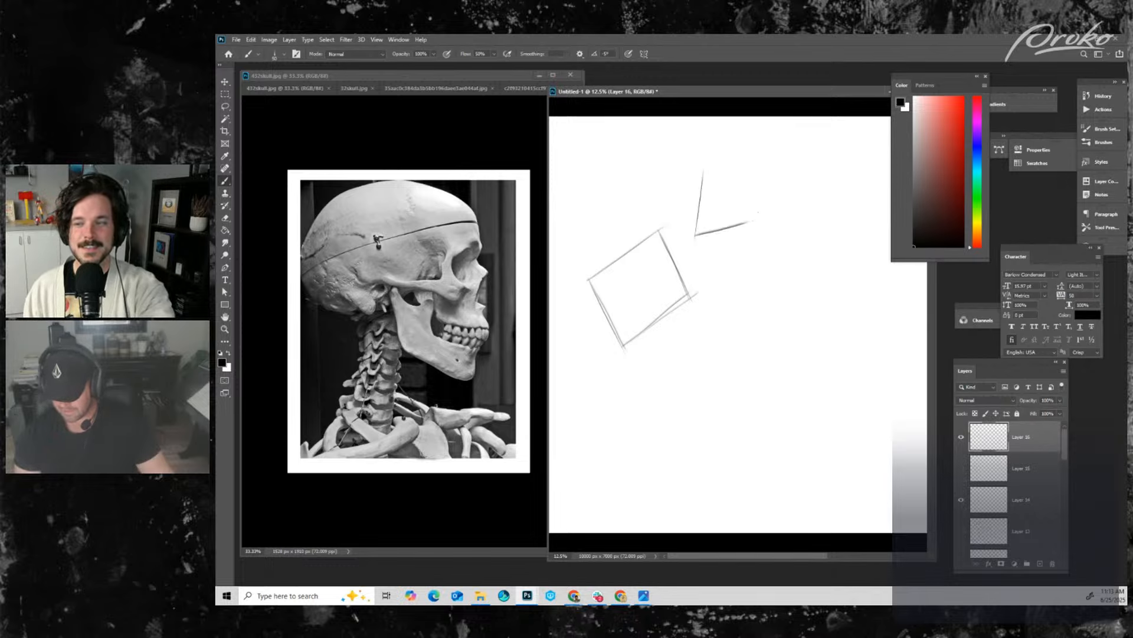
{"action": "mouse_move", "coordinate": [703, 169]}
{"action": "left_mouse_down"}
{"action": "mouse_move", "coordinate": [747, 223]}
{"action": "mouse_move", "coordinate": [650, 367]}
{"action": "mouse_move", "coordinate": [730, 351]}
{"action": "mouse_move", "coordinate": [730, 379]}
{"action": "mouse_move", "coordinate": [790, 266]}
{"action": "mouse_move", "coordinate": [781, 264]}
{"action": "mouse_move", "coordinate": [833, 244]}
{"action": "mouse_move", "coordinate": [794, 245]}
{"action": "mouse_move", "coordinate": [805, 223]}
{"action": "left_mouse_up"}
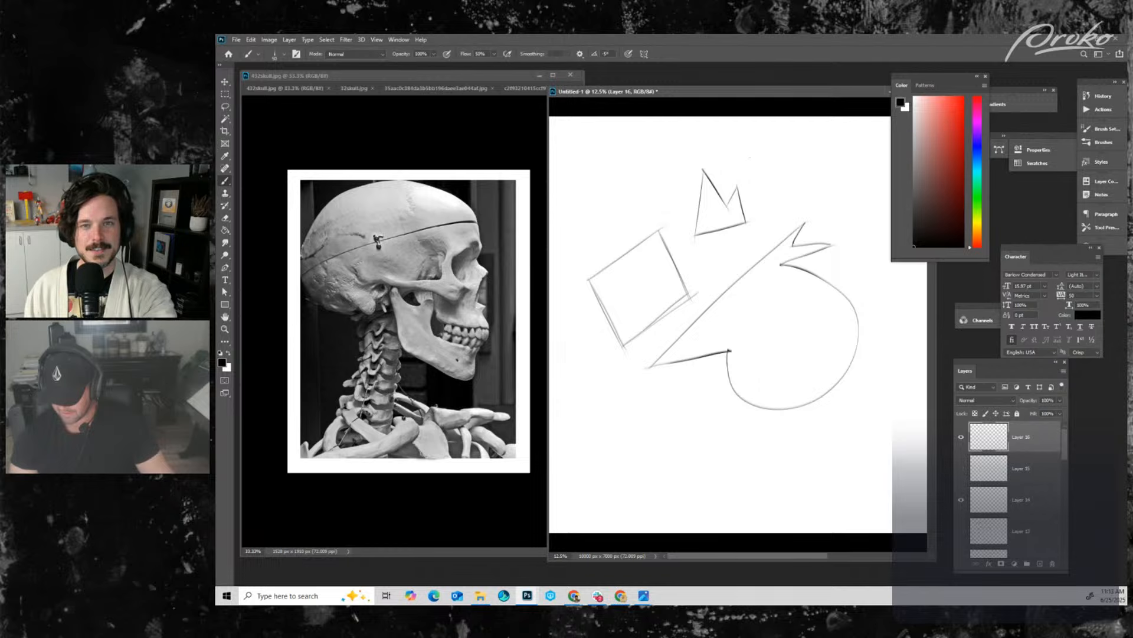
{"action": "left_click_drag", "start_coordinate": [741, 151], "coordinate": [772, 216]}
{"action": "mouse_move", "coordinate": [738, 148]}
{"action": "left_mouse_down"}
{"action": "mouse_move", "coordinate": [844, 154]}
{"action": "mouse_move", "coordinate": [850, 175]}
{"action": "left_mouse_up"}
{"action": "left_click_drag", "start_coordinate": [771, 214], "coordinate": [861, 176]}
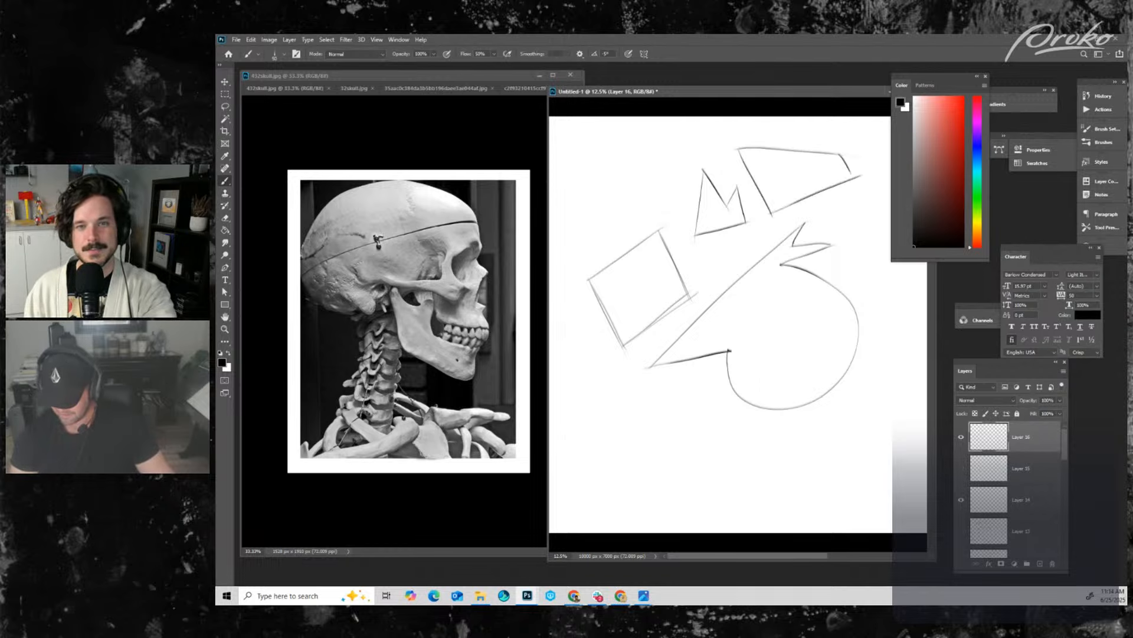
- Reinforce the pointed and rounded edges of the large shape with darker strokes and draw a small double circle inside it as an eye
{"action": "key", "text": "ctrl+minus"}
{"action": "key", "text": "ctrl+plus"}
{"action": "left_click_drag", "start_coordinate": [717, 432], "coordinate": [796, 432]}
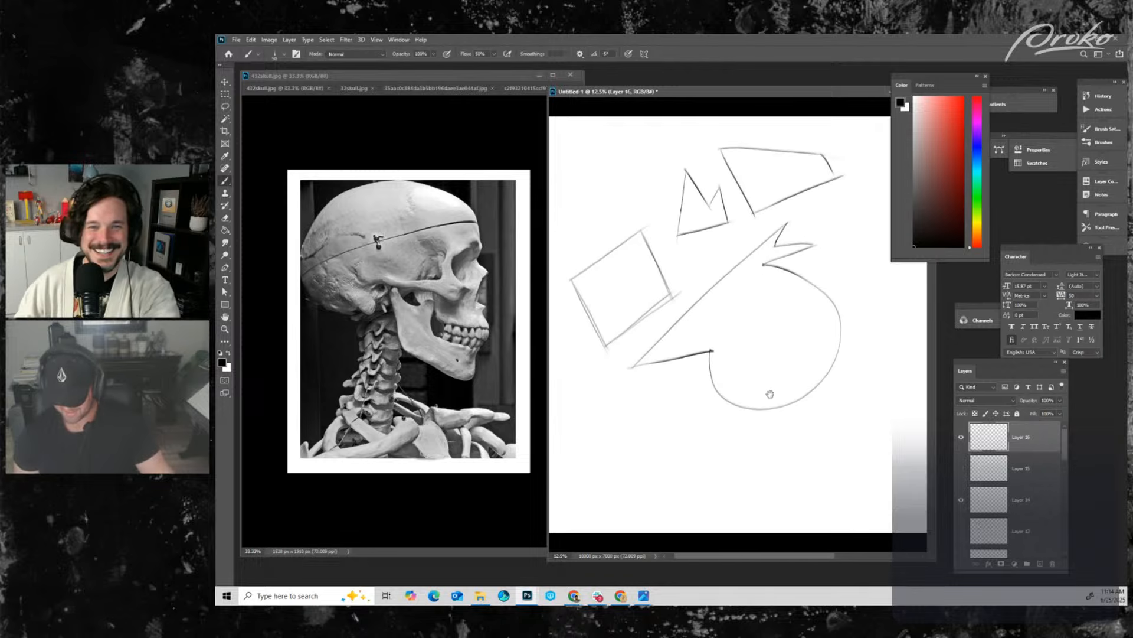
{"action": "mouse_move", "coordinate": [710, 352]}
{"action": "left_mouse_down"}
{"action": "mouse_move", "coordinate": [773, 415]}
{"action": "mouse_move", "coordinate": [822, 323]}
{"action": "left_mouse_up"}
{"action": "key", "text": "["}
{"action": "mouse_move", "coordinate": [688, 320]}
{"action": "left_mouse_down"}
{"action": "mouse_move", "coordinate": [648, 357]}
{"action": "mouse_move", "coordinate": [714, 353]}
{"action": "left_mouse_up"}
{"action": "left_click_drag", "start_coordinate": [757, 250], "coordinate": [837, 233]}
{"action": "left_click_drag", "start_coordinate": [825, 237], "coordinate": [788, 257]}
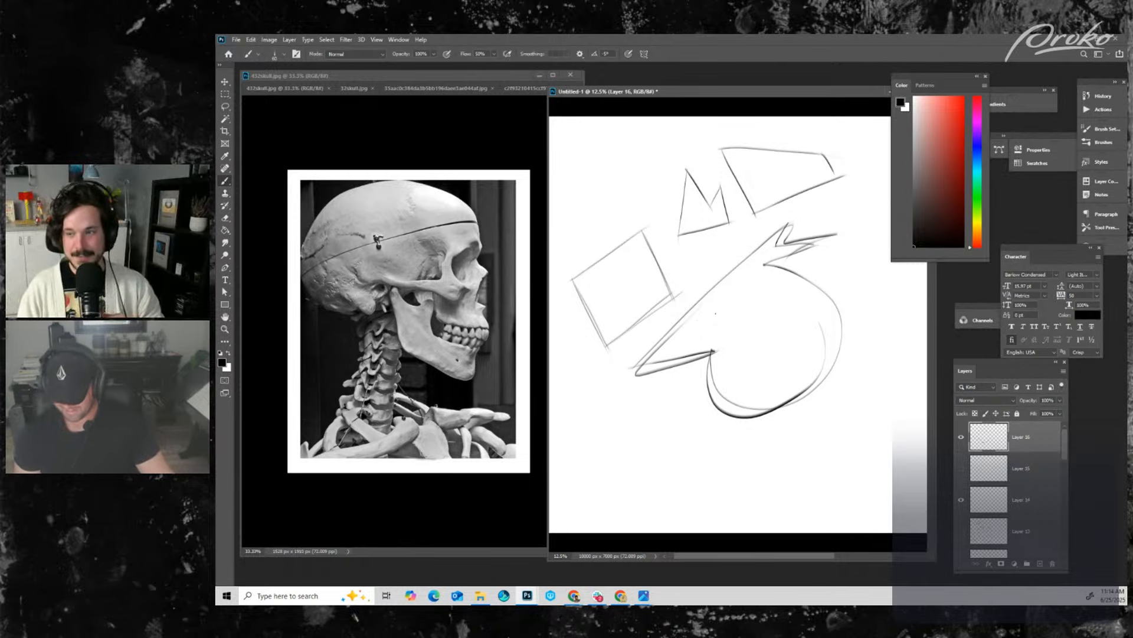
{"action": "mouse_move", "coordinate": [706, 326]}
{"action": "left_mouse_down"}
{"action": "mouse_move", "coordinate": [724, 304]}
{"action": "mouse_move", "coordinate": [715, 325]}
{"action": "left_mouse_up"}
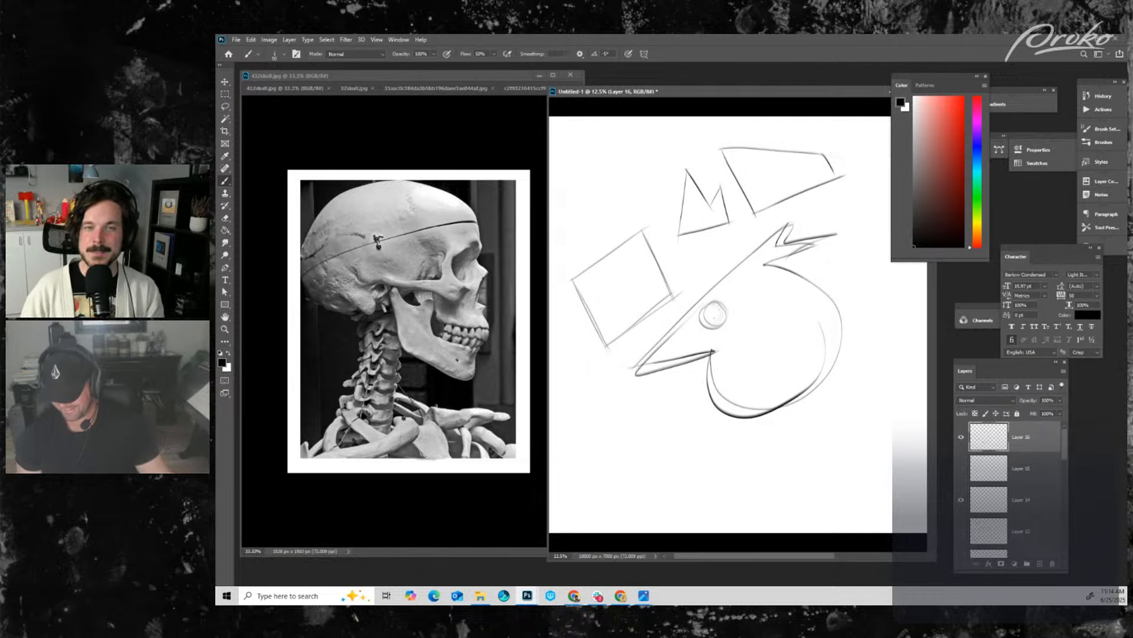
- Hide the layer with the flat shapes, add a new layer and lightly sketch a wide oval for the cranium
{"action": "left_click", "coordinate": [961, 436]}
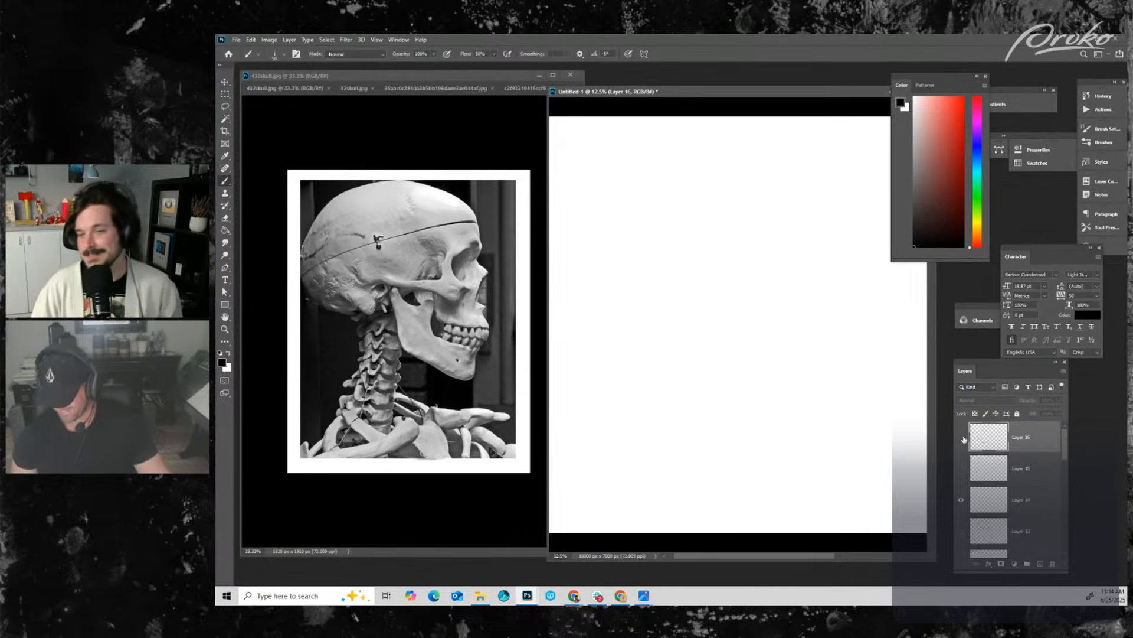
{"action": "left_click", "coordinate": [1040, 564]}
{"action": "key", "text": "ctrl+plus"}
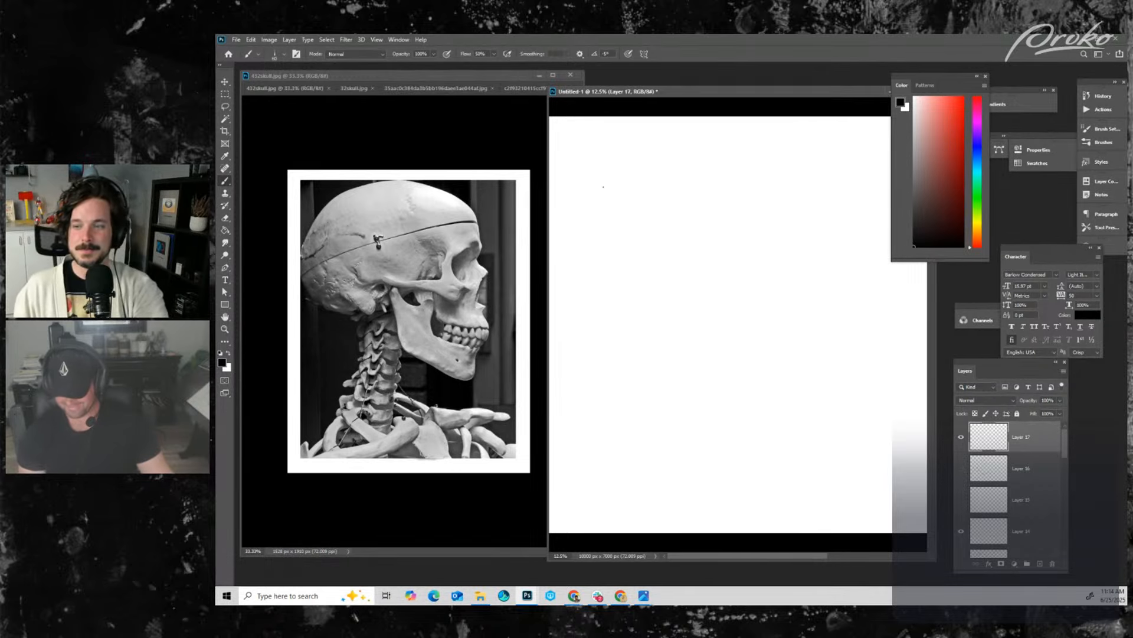
{"action": "left_click_drag", "start_coordinate": [588, 198], "coordinate": [688, 167]}
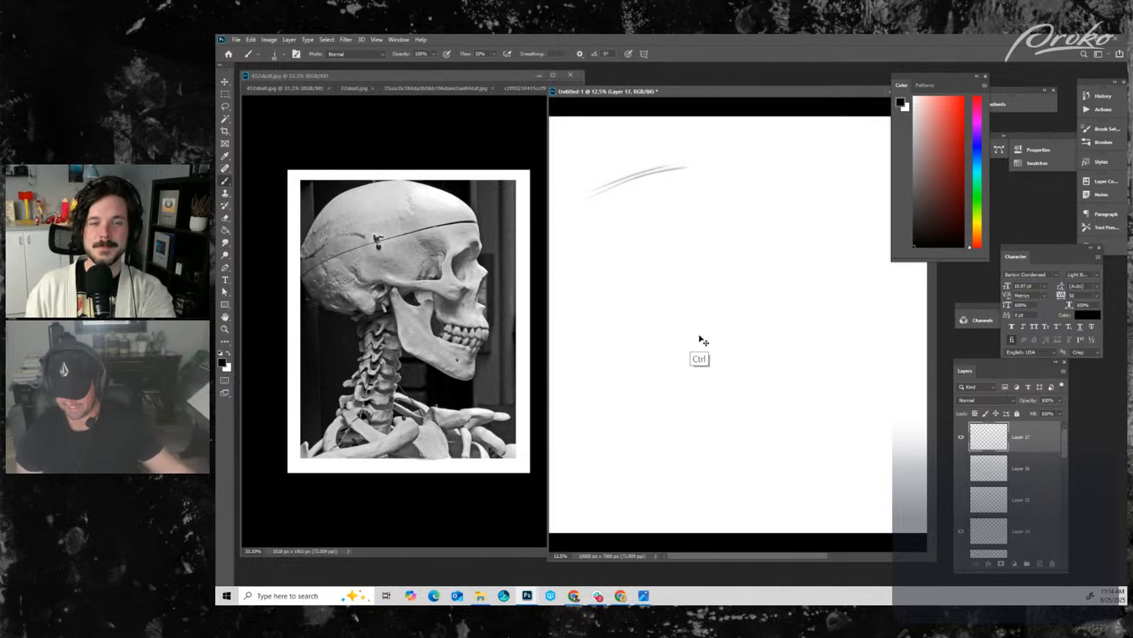
{"action": "key", "text": "ctrl+z"}
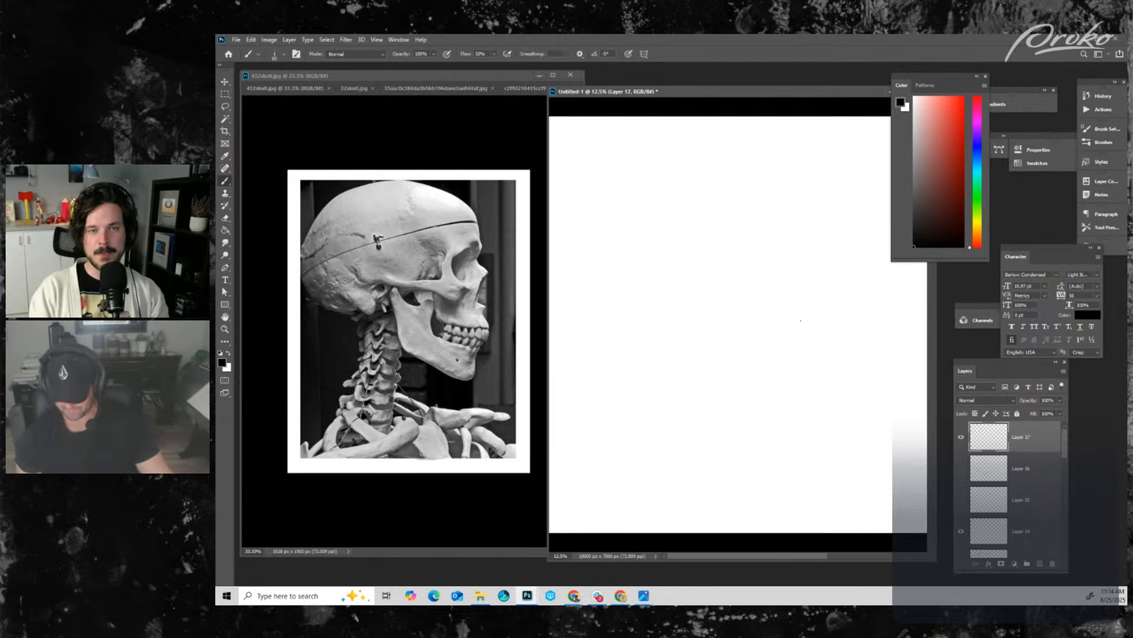
{"action": "left_click_drag", "start_coordinate": [584, 208], "coordinate": [647, 341]}
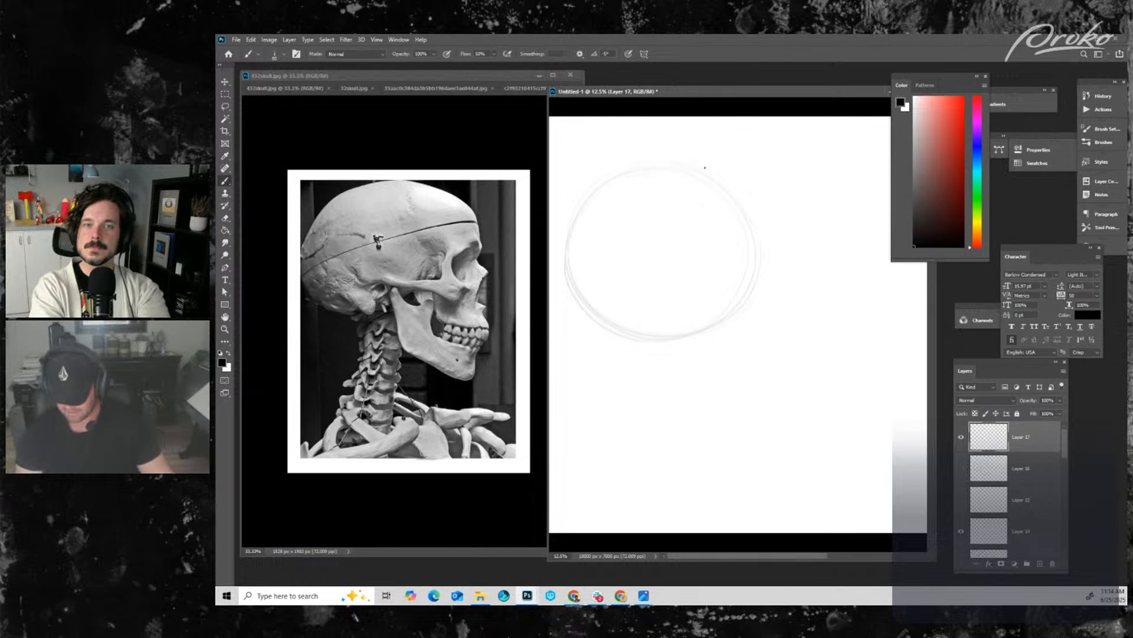
- Draw a sloping forehead line off the oval's top and a long, slightly curved face line down from its end
{"action": "mouse_move", "coordinate": [676, 161]}
{"action": "left_mouse_down"}
{"action": "mouse_move", "coordinate": [771, 191]}
{"action": "mouse_move", "coordinate": [779, 206]}
{"action": "left_mouse_up"}
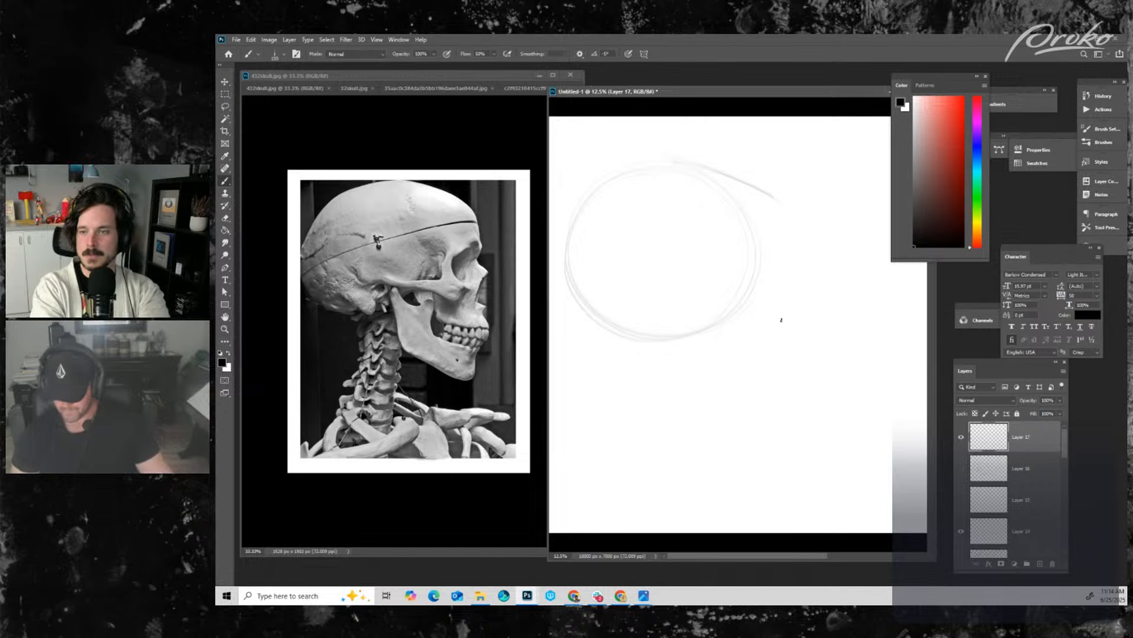
{"action": "left_click_drag", "start_coordinate": [777, 197], "coordinate": [784, 390]}
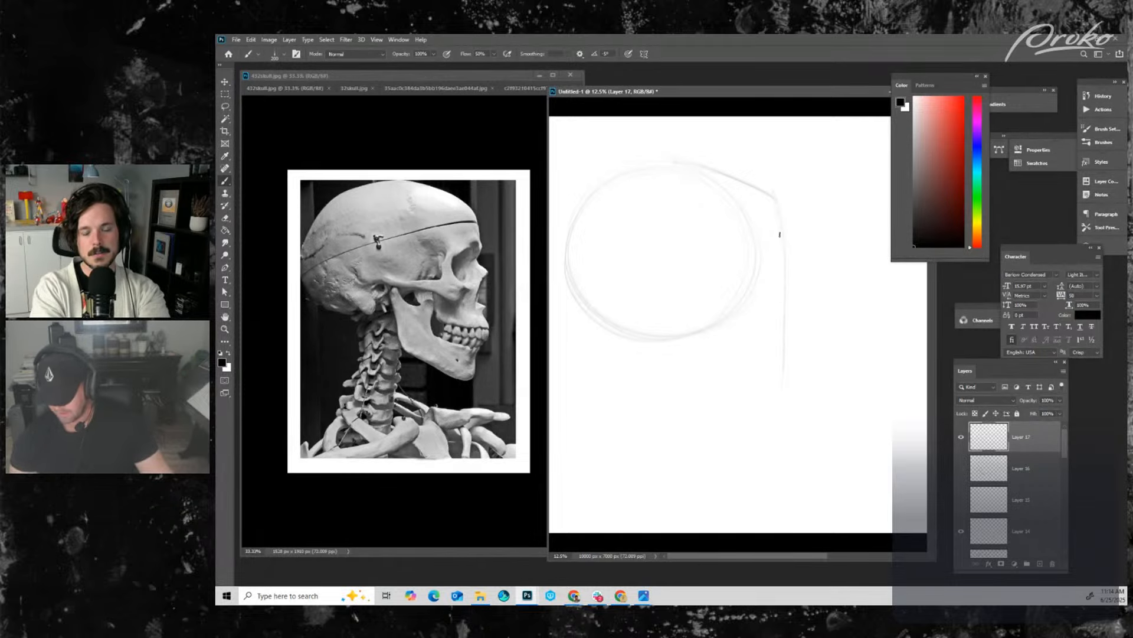
{"action": "left_click_drag", "start_coordinate": [780, 234], "coordinate": [775, 400]}
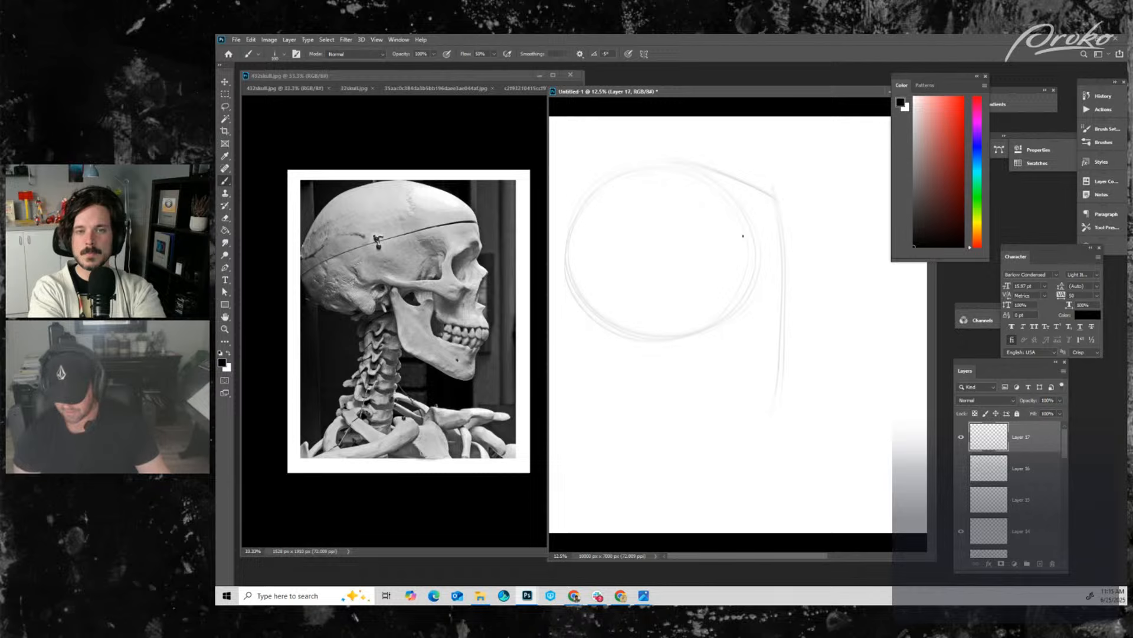
- Hide the first cranium sketch, add another new layer and lightly sketch a fresh large circle for the cranium
{"action": "left_click", "coordinate": [961, 437]}
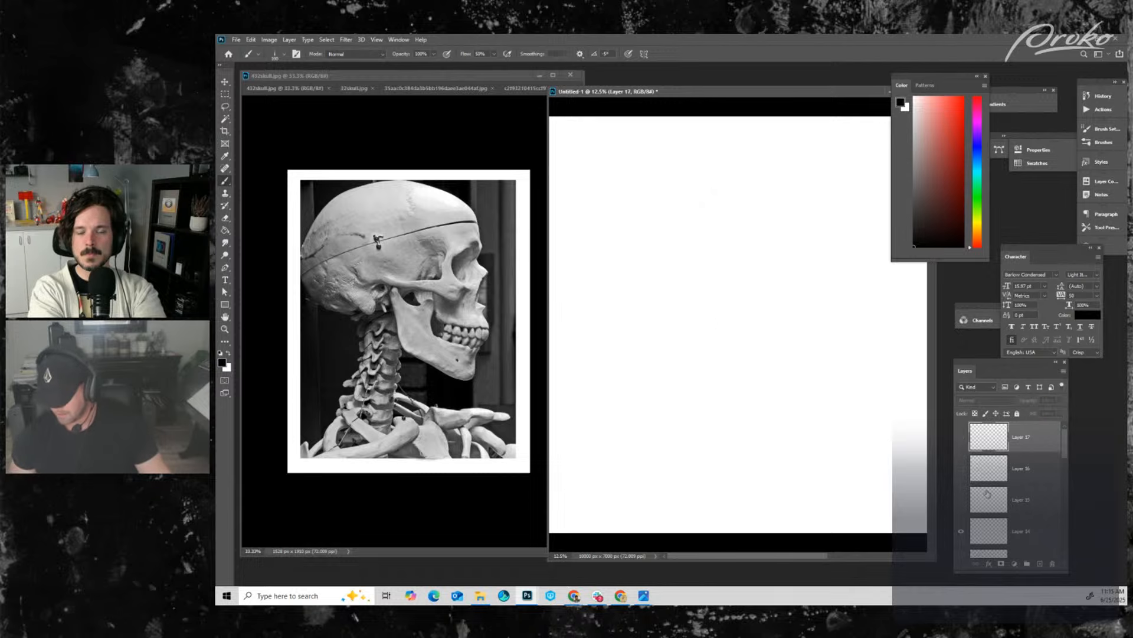
{"action": "left_click", "coordinate": [1040, 563]}
{"action": "key", "text": "ctrl+minus"}
{"action": "key", "text": "ctrl+plus"}
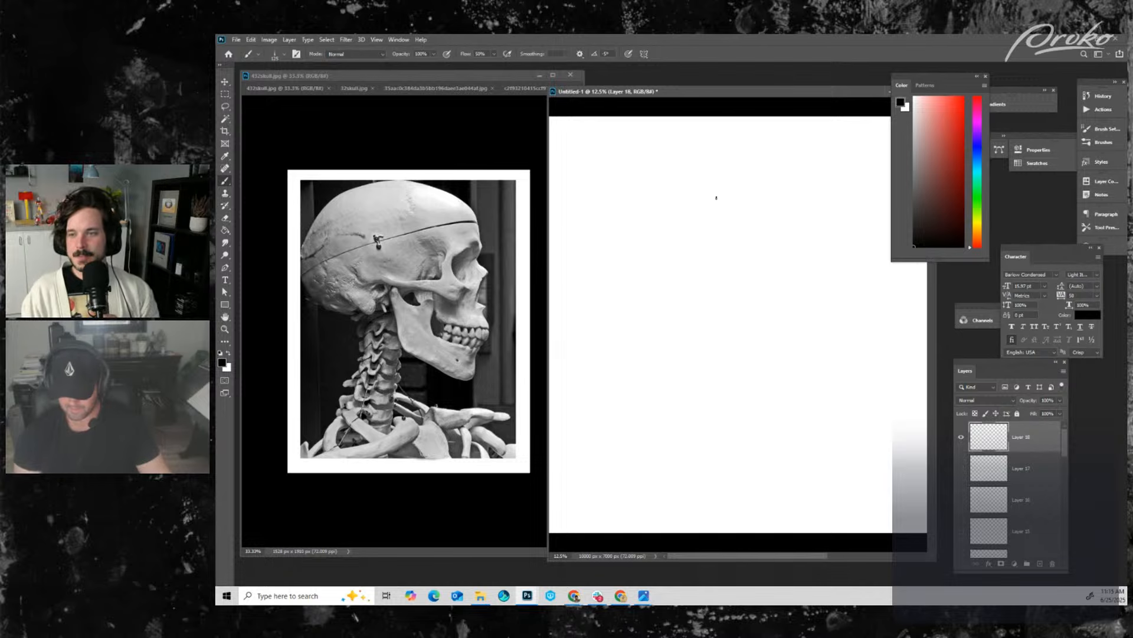
{"action": "mouse_move", "coordinate": [715, 197]}
{"action": "left_mouse_down"}
{"action": "mouse_move", "coordinate": [618, 325]}
{"action": "mouse_move", "coordinate": [753, 289]}
{"action": "mouse_move", "coordinate": [689, 177]}
{"action": "mouse_move", "coordinate": [578, 274]}
{"action": "mouse_move", "coordinate": [738, 323]}
{"action": "mouse_move", "coordinate": [718, 193]}
{"action": "mouse_move", "coordinate": [579, 241]}
{"action": "mouse_move", "coordinate": [693, 342]}
{"action": "mouse_move", "coordinate": [726, 204]}
{"action": "mouse_move", "coordinate": [579, 261]}
{"action": "mouse_move", "coordinate": [741, 315]}
{"action": "left_mouse_up"}
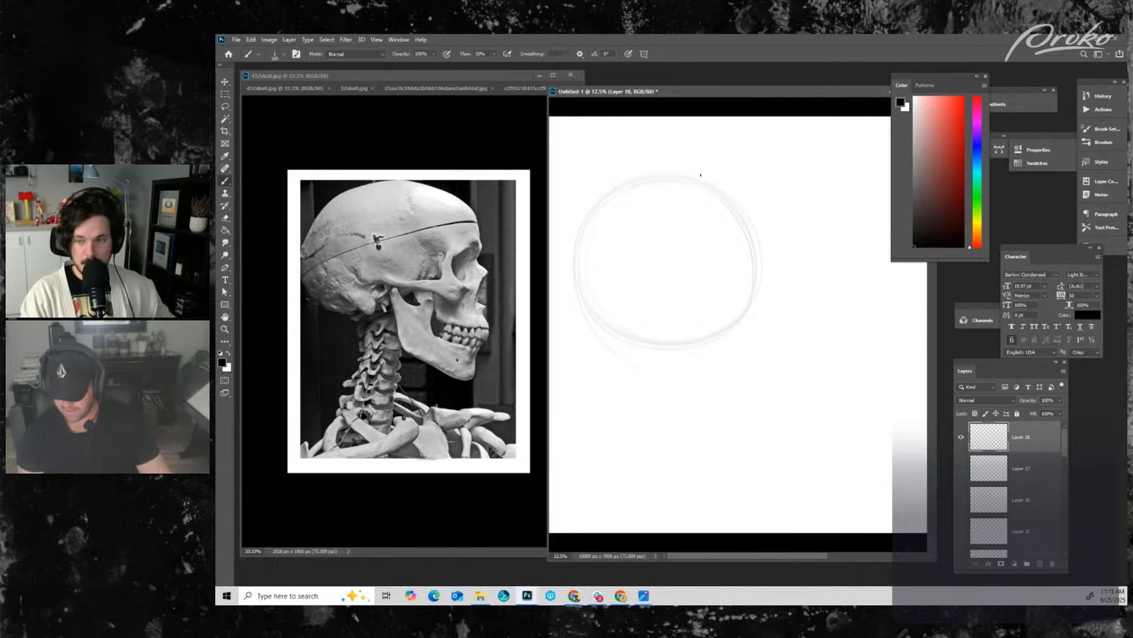
- Add a sloping forehead line, a short horizontal tick off the circle's front and a long curved face line descending from the forehead
{"action": "left_click_drag", "start_coordinate": [691, 173], "coordinate": [793, 205]}
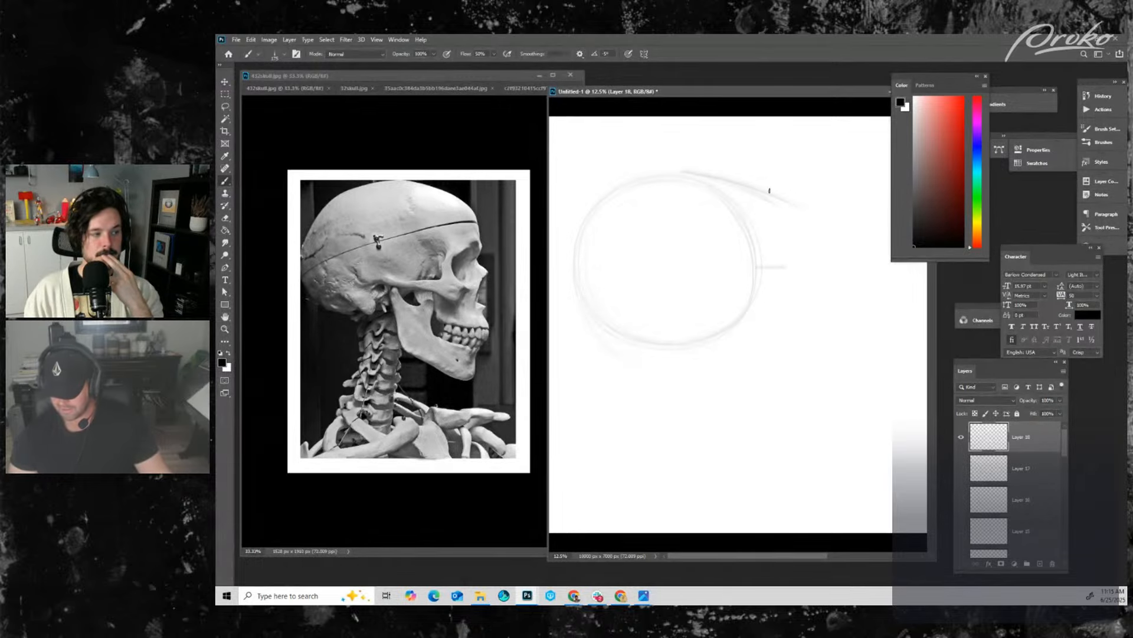
{"action": "left_click_drag", "start_coordinate": [774, 197], "coordinate": [782, 360]}
{"action": "left_click_drag", "start_coordinate": [771, 199], "coordinate": [775, 423]}
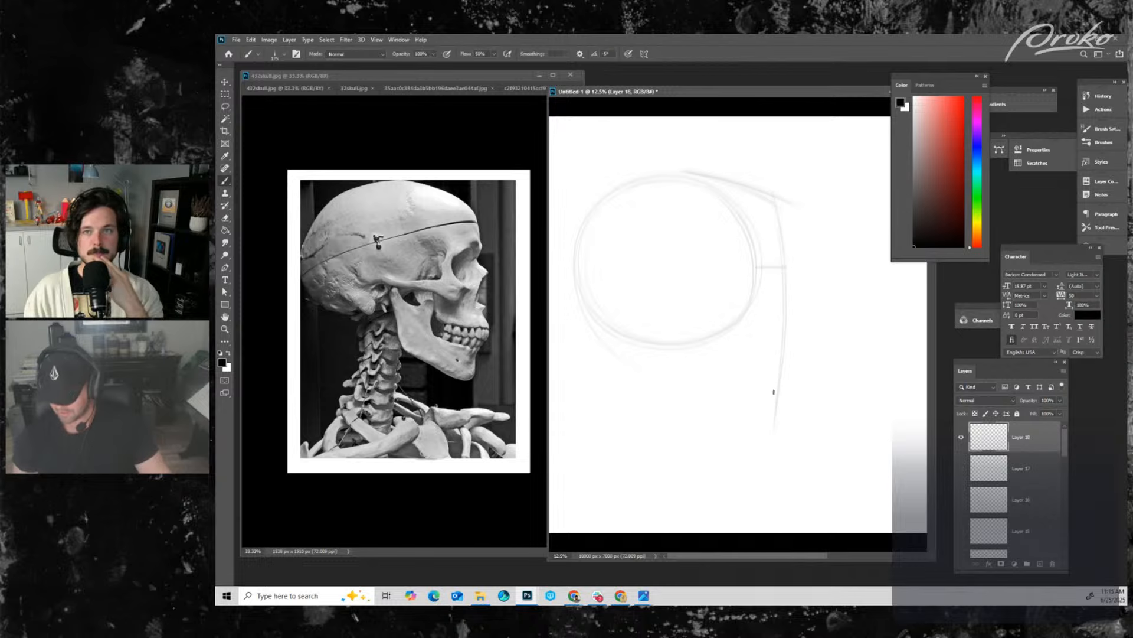
{"action": "left_click_drag", "start_coordinate": [784, 268], "coordinate": [783, 378]}
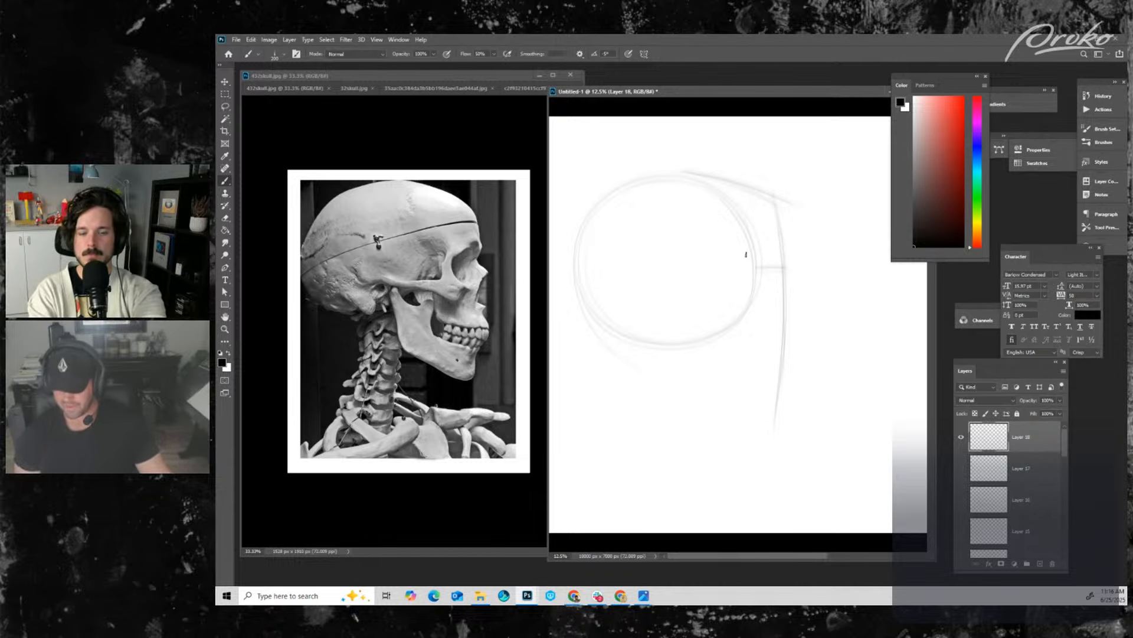
- Sketch a smaller inner circle for the side plane and divide the cranium with vertical lines and a straight horizontal line extending past the face
{"action": "mouse_move", "coordinate": [689, 203]}
{"action": "left_mouse_down"}
{"action": "mouse_move", "coordinate": [621, 286]}
{"action": "mouse_move", "coordinate": [741, 299]}
{"action": "mouse_move", "coordinate": [740, 213]}
{"action": "mouse_move", "coordinate": [640, 219]}
{"action": "mouse_move", "coordinate": [692, 327]}
{"action": "mouse_move", "coordinate": [737, 218]}
{"action": "mouse_move", "coordinate": [615, 237]}
{"action": "mouse_move", "coordinate": [721, 343]}
{"action": "left_mouse_up"}
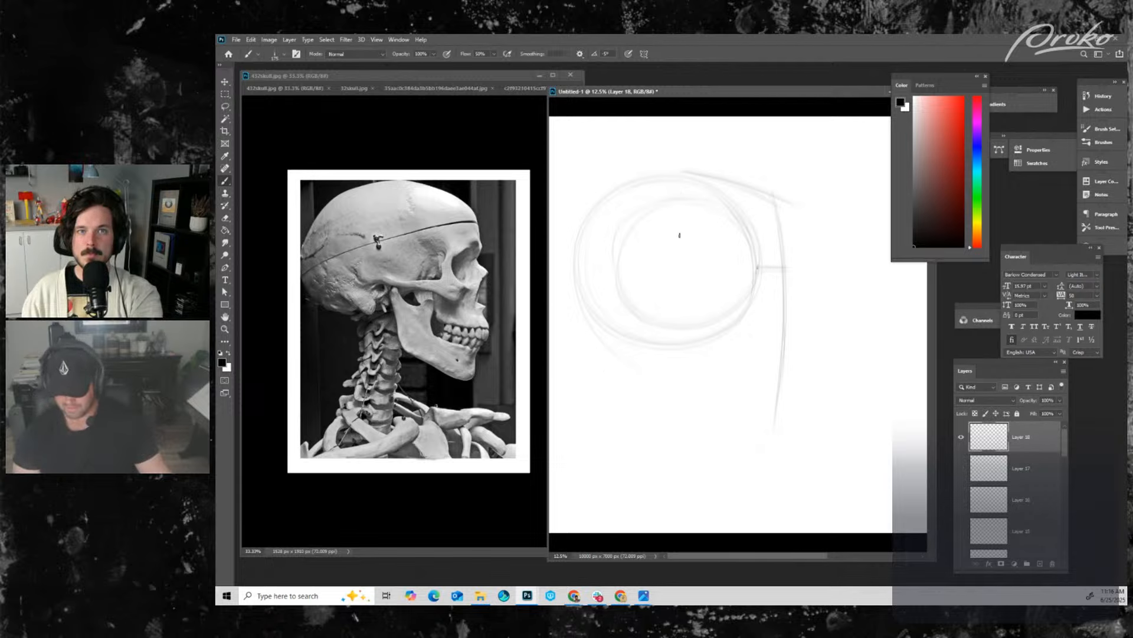
{"action": "left_click_drag", "start_coordinate": [675, 173], "coordinate": [675, 347]}
{"action": "left_click_drag", "start_coordinate": [679, 169], "coordinate": [683, 348]}
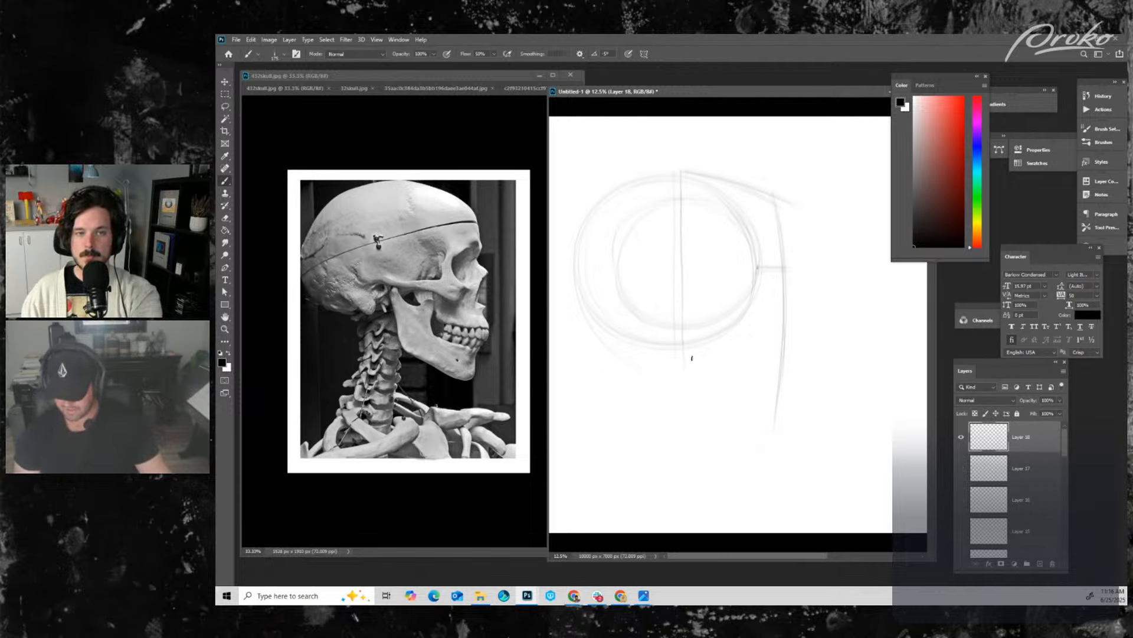
{"action": "left_click_drag", "start_coordinate": [677, 263], "coordinate": [678, 331]}
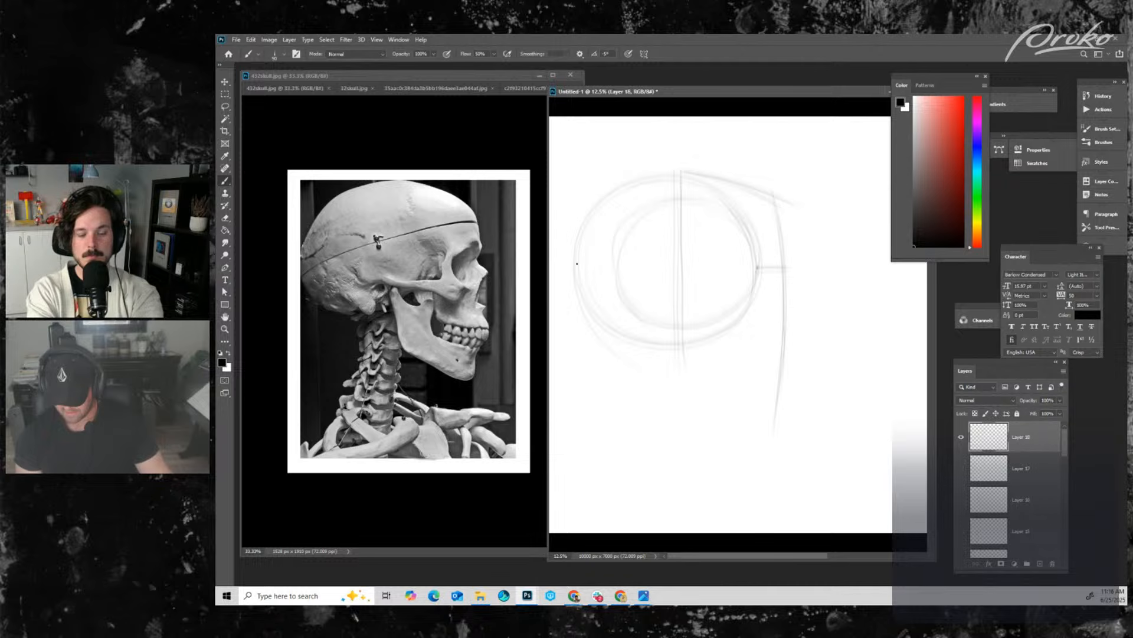
{"action": "left_click_drag", "start_coordinate": [577, 264], "coordinate": [831, 264]}
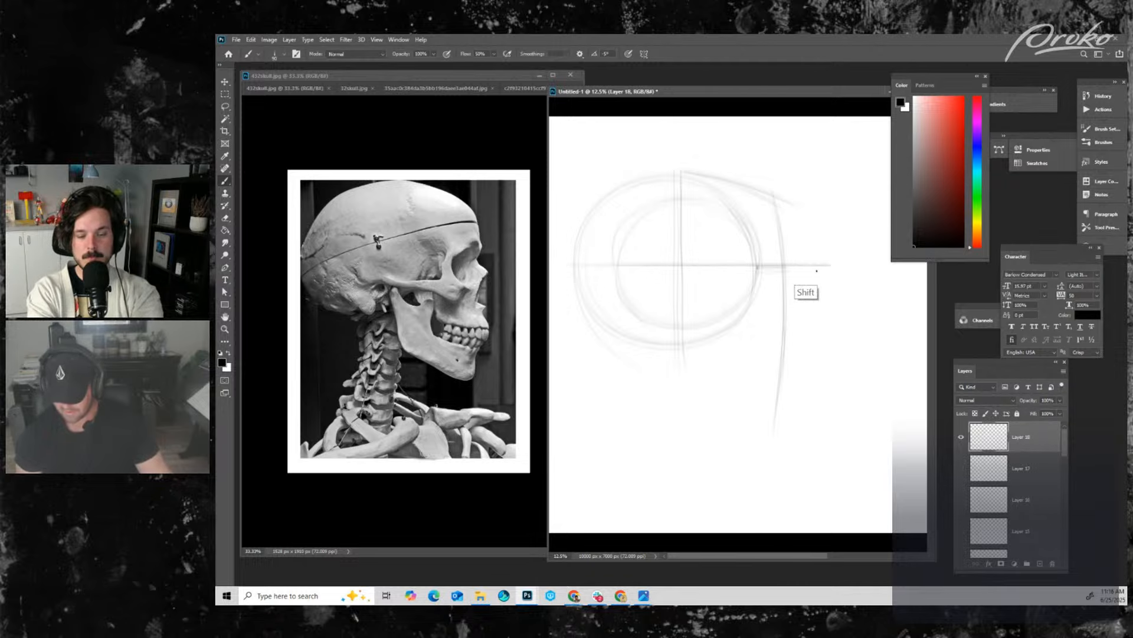
- Transform the skull construction layer, moving the whole drawing slightly to the right and up on the canvas
{"action": "key", "text": "ctrl+t"}
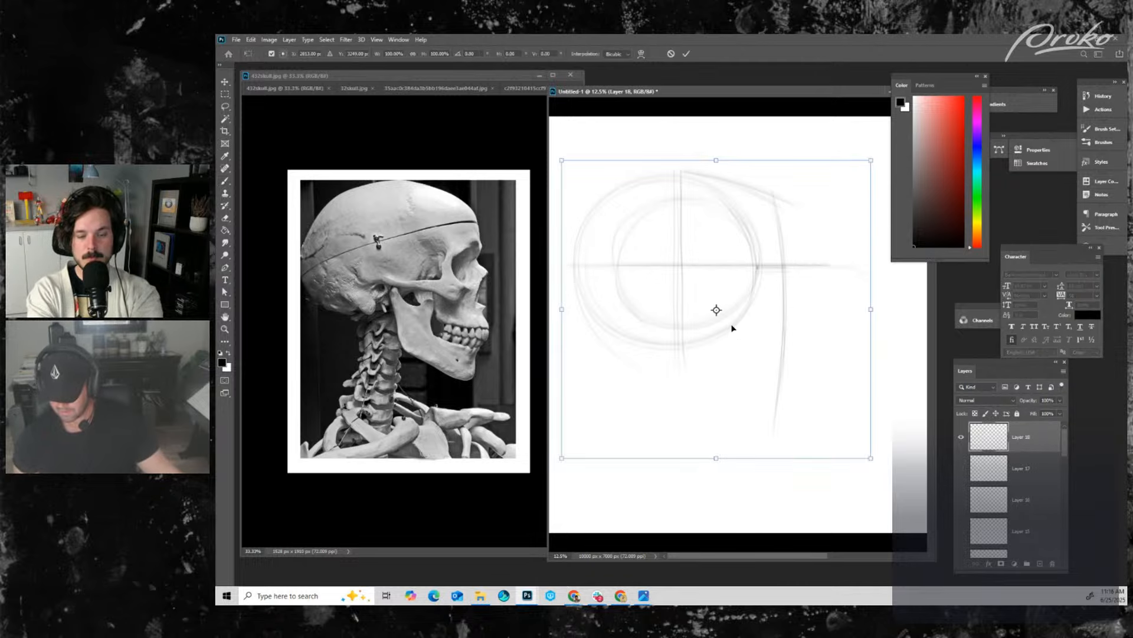
{"action": "left_click_drag", "start_coordinate": [732, 328], "coordinate": [750, 322]}
{"action": "key", "text": "Return"}
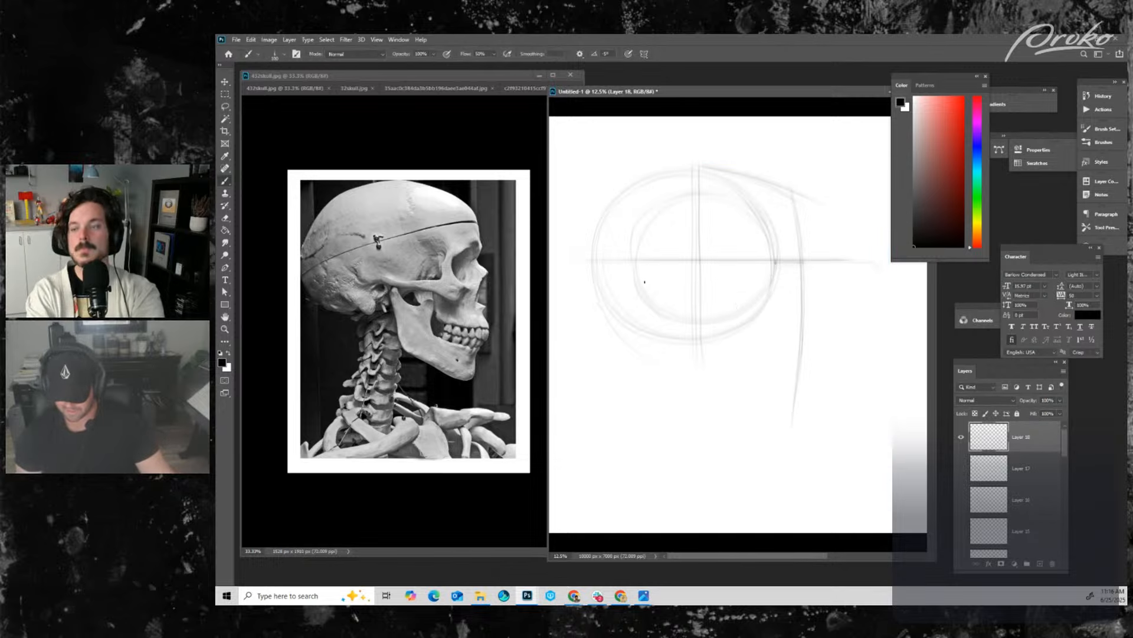
- Add a horizontal guide just below the cranium's midline and sketch the jaw with a descending back edge, slanted underside and short chin
{"action": "left_click_drag", "start_coordinate": [612, 280], "coordinate": [858, 279]}
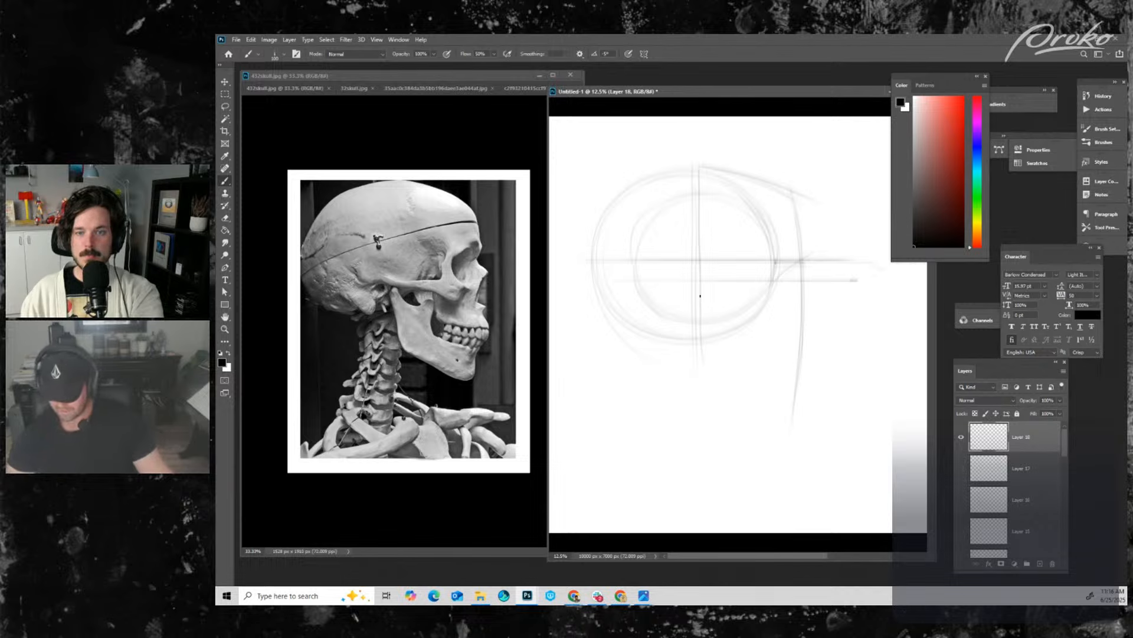
{"action": "left_click_drag", "start_coordinate": [701, 319], "coordinate": [715, 376]}
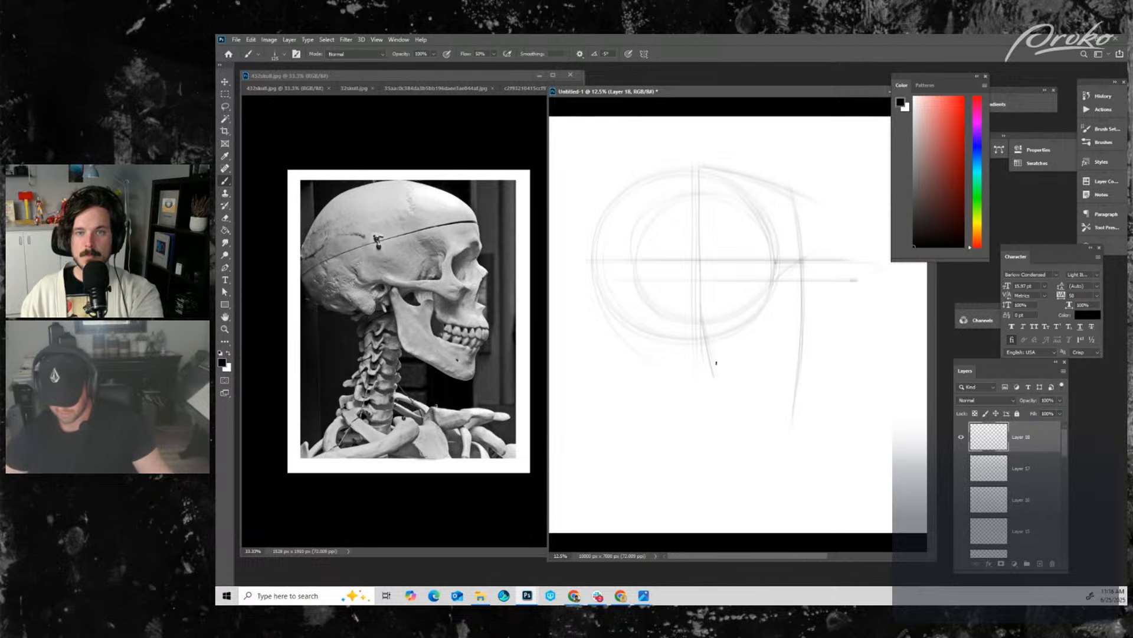
{"action": "left_click_drag", "start_coordinate": [714, 374], "coordinate": [785, 409]}
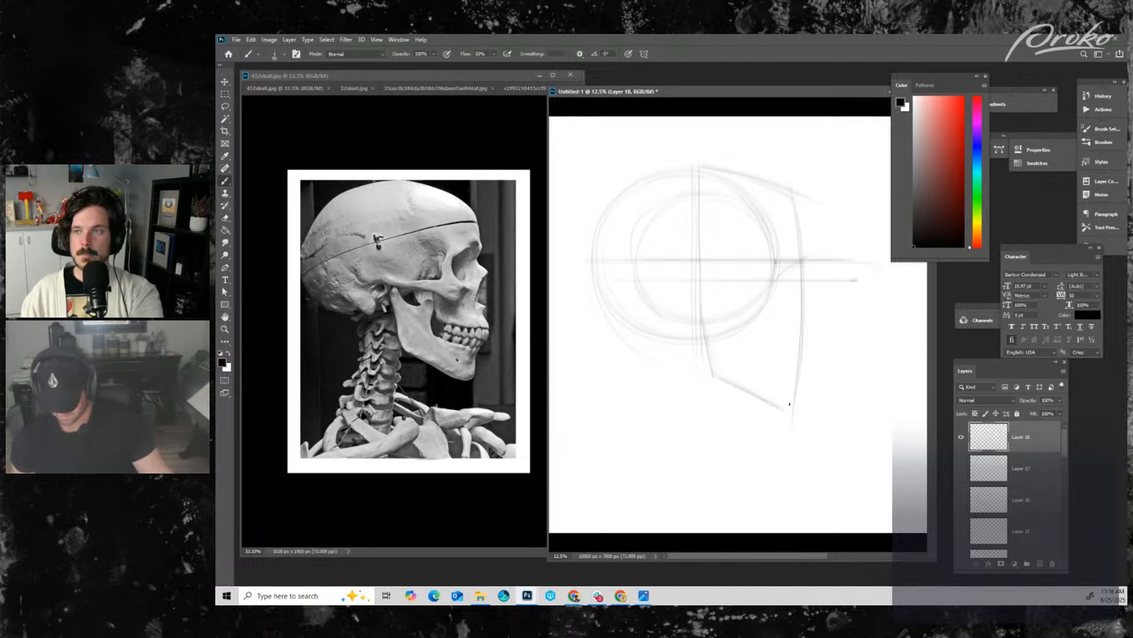
{"action": "left_click_drag", "start_coordinate": [796, 405], "coordinate": [786, 408]}
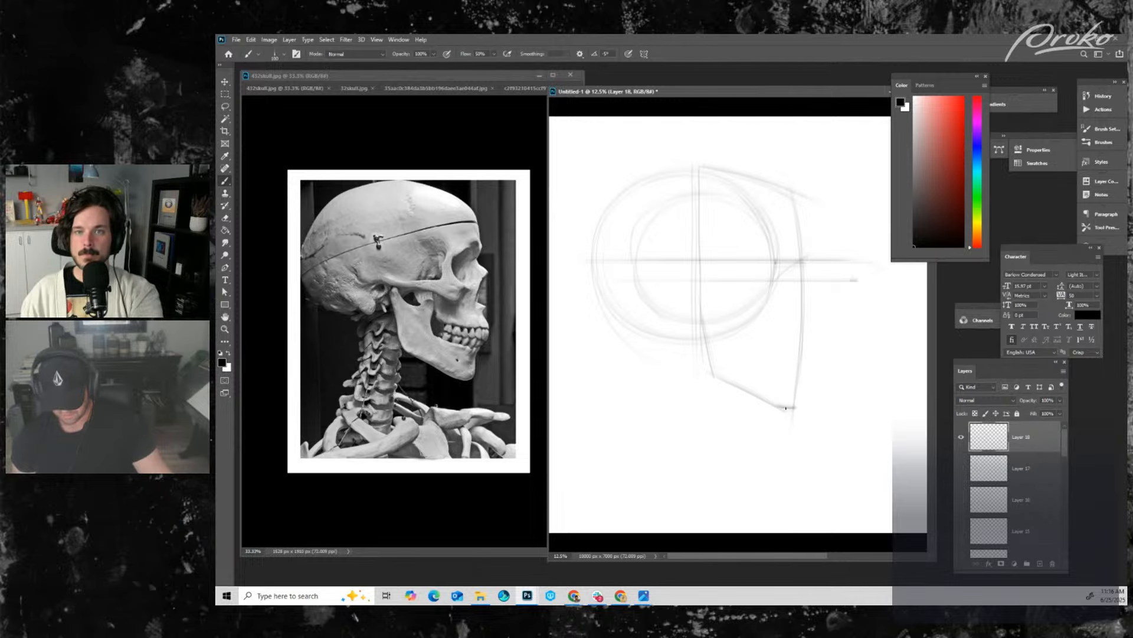
{"action": "left_click_drag", "start_coordinate": [698, 298], "coordinate": [714, 382]}
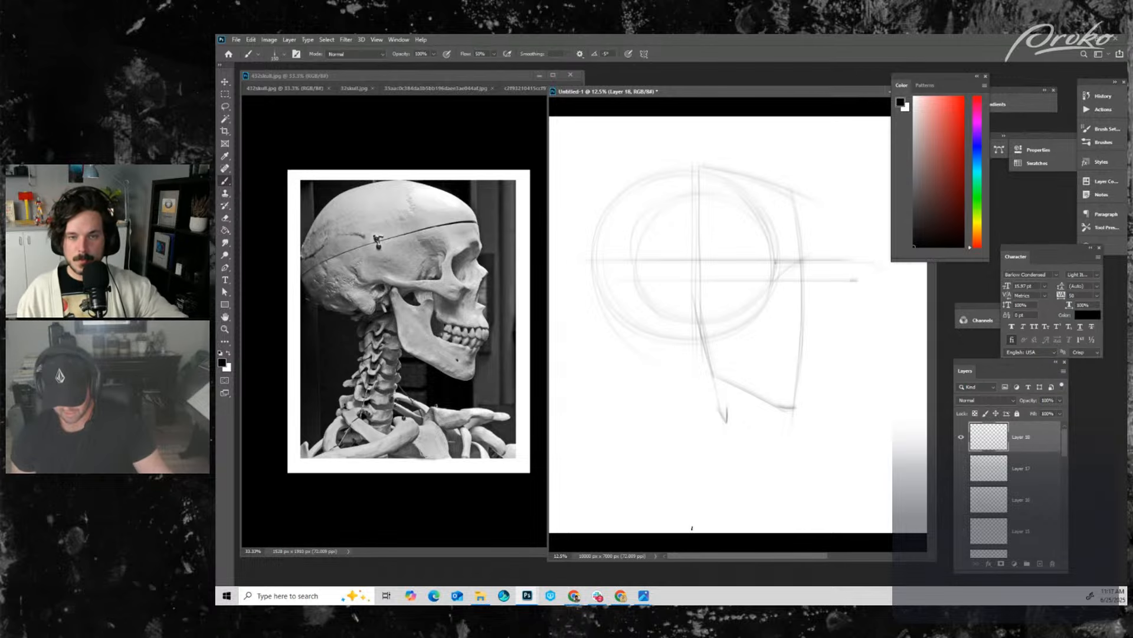
- Sketch the neck as two curved lines sweeping down and back from the cranium, with a short horizontal line marking the skull base
{"action": "key", "text": "bracketright"}
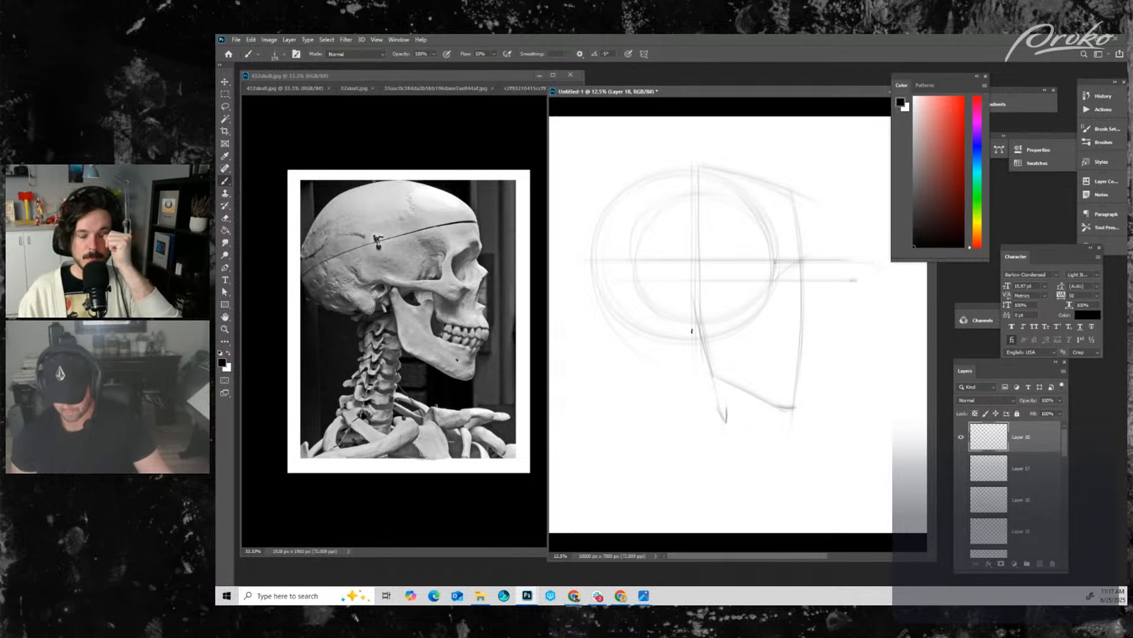
{"action": "left_click_drag", "start_coordinate": [643, 322], "coordinate": [634, 375]}
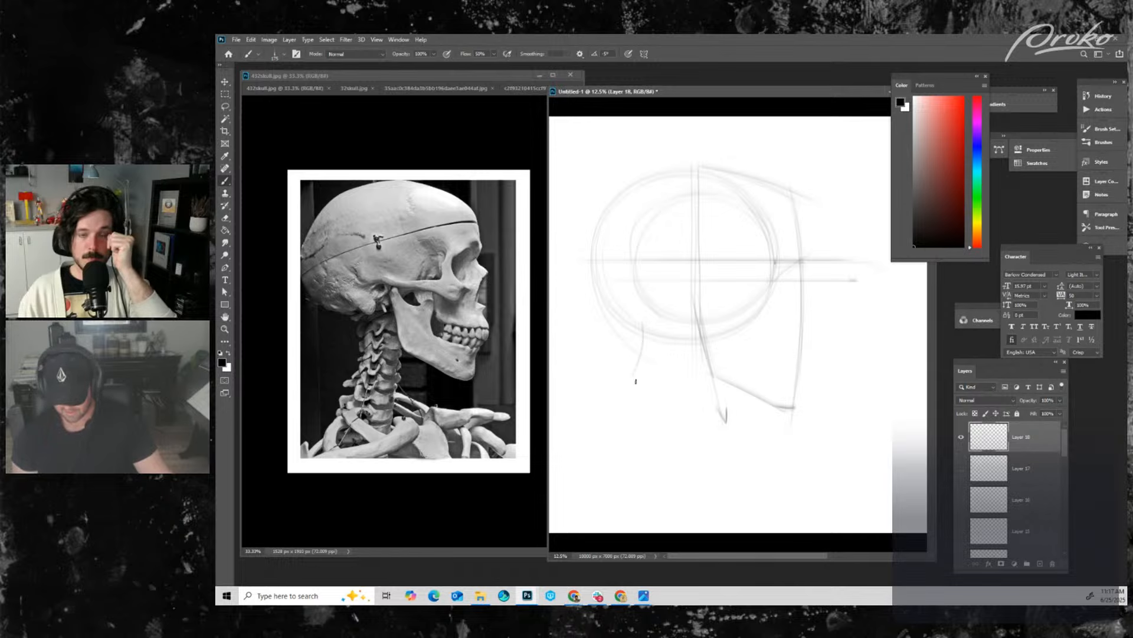
{"action": "key", "text": "bracketleft"}
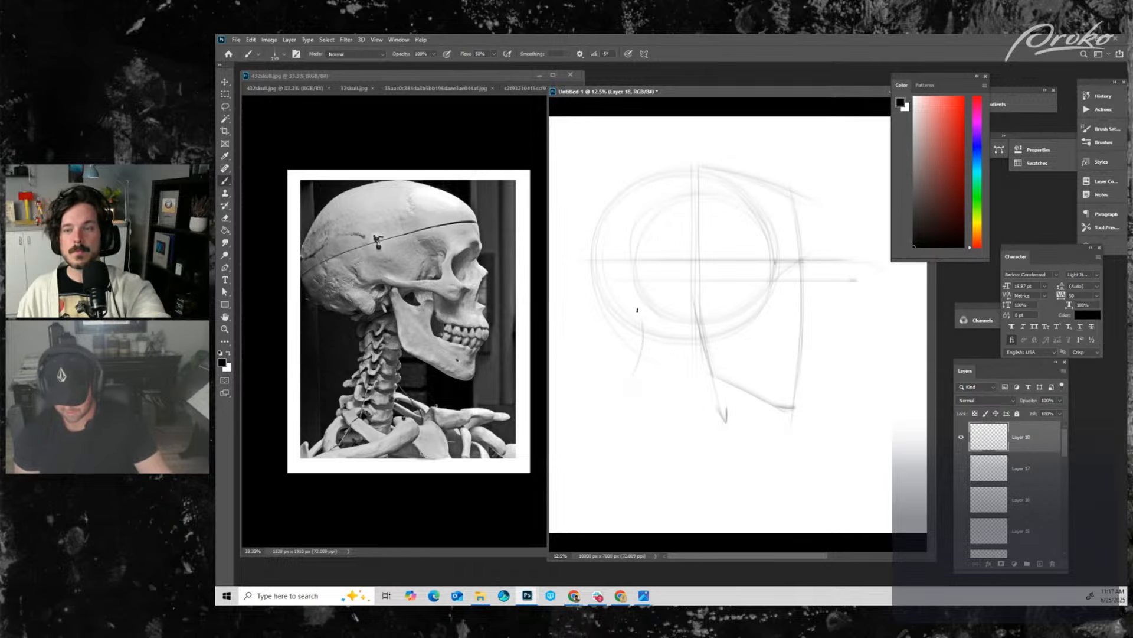
{"action": "left_click_drag", "start_coordinate": [595, 334], "coordinate": [706, 334]}
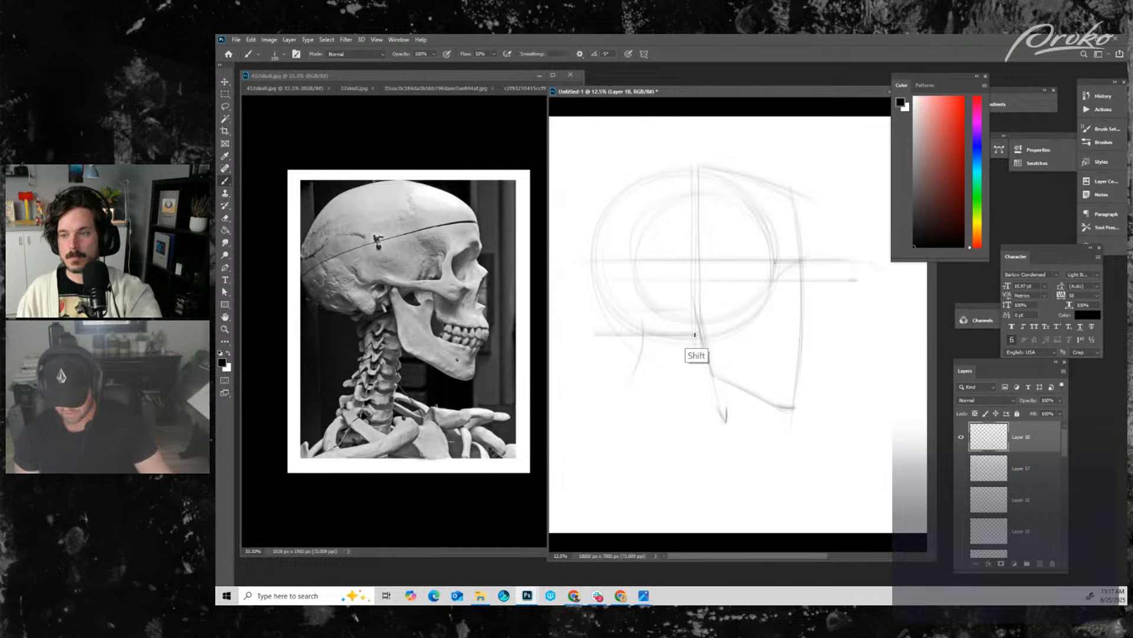
{"action": "key", "text": "bracketright"}
{"action": "key", "text": "bracketright"}
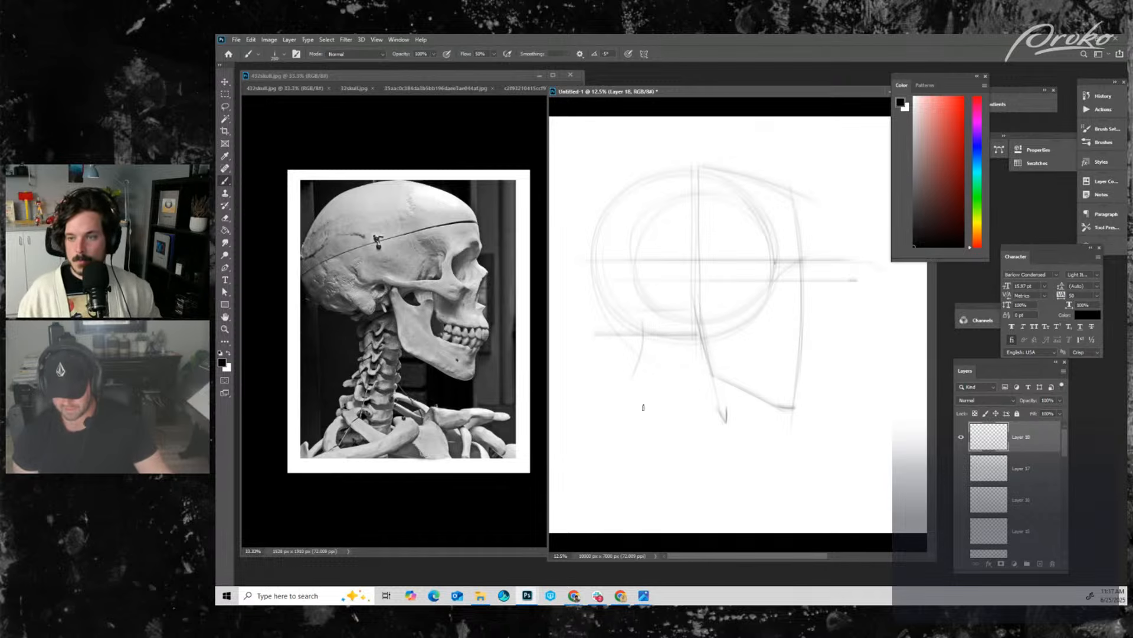
{"action": "mouse_move", "coordinate": [645, 322]}
{"action": "left_mouse_down"}
{"action": "mouse_move", "coordinate": [630, 402]}
{"action": "mouse_move", "coordinate": [606, 451]}
{"action": "mouse_move", "coordinate": [646, 473]}
{"action": "left_mouse_up"}
{"action": "left_click_drag", "start_coordinate": [700, 340], "coordinate": [653, 474]}
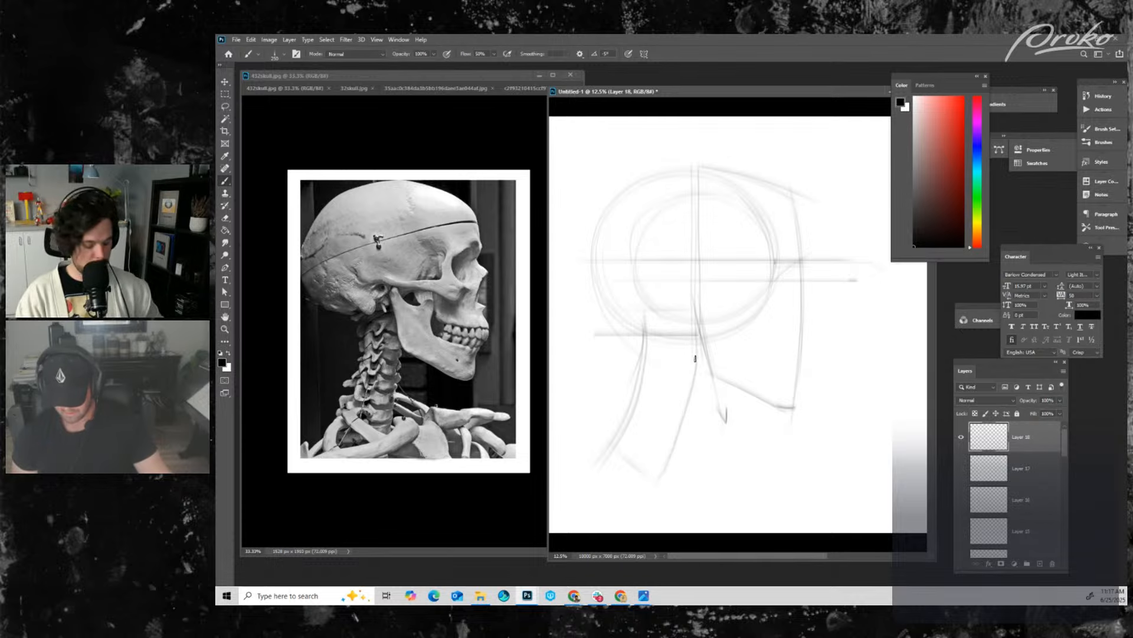
{"action": "left_click_drag", "start_coordinate": [696, 366], "coordinate": [668, 469]}
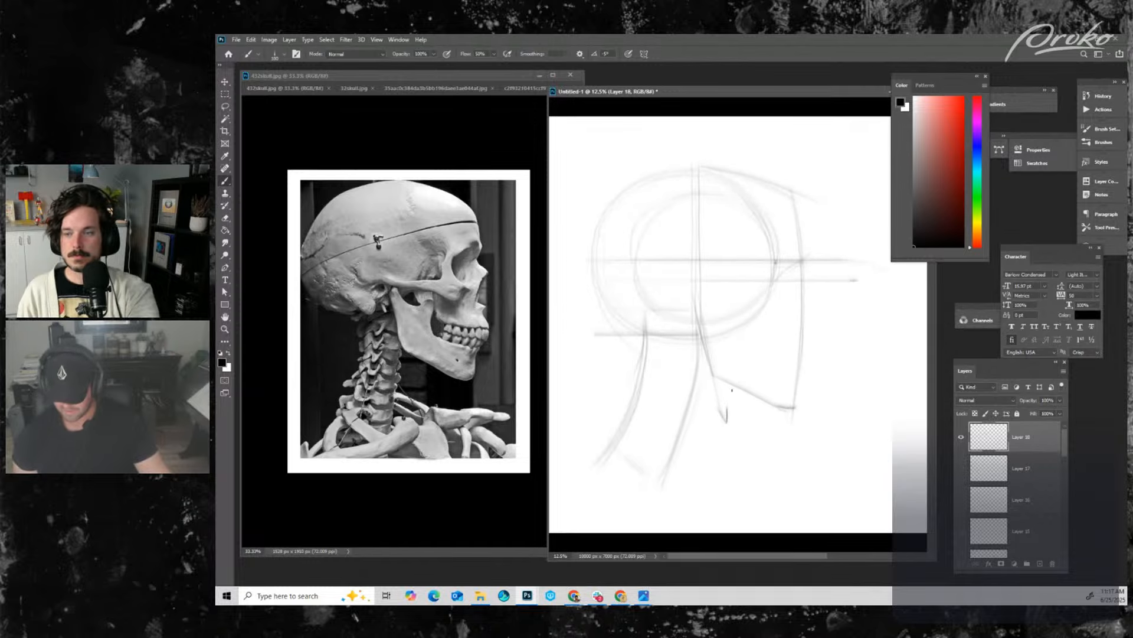
- Try a straight, vertical box-shaped neck beneath the cranium and undo its strokes
{"action": "left_click_drag", "start_coordinate": [651, 334], "coordinate": [650, 472]}
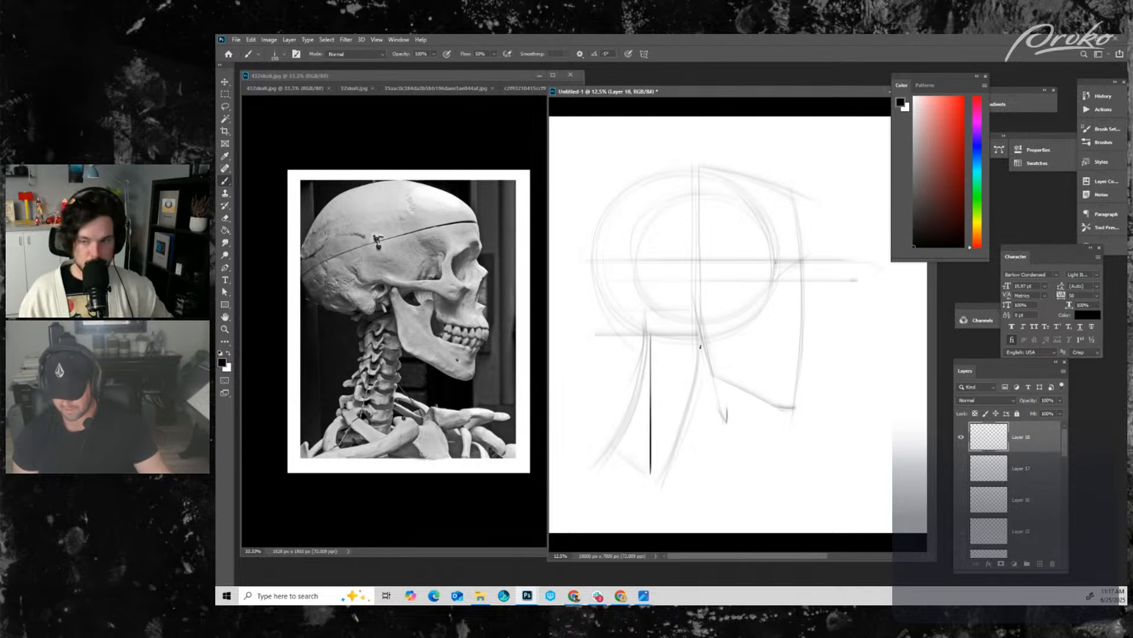
{"action": "mouse_move", "coordinate": [697, 333]}
{"action": "left_mouse_down"}
{"action": "mouse_move", "coordinate": [701, 474]}
{"action": "mouse_move", "coordinate": [687, 481]}
{"action": "left_mouse_up"}
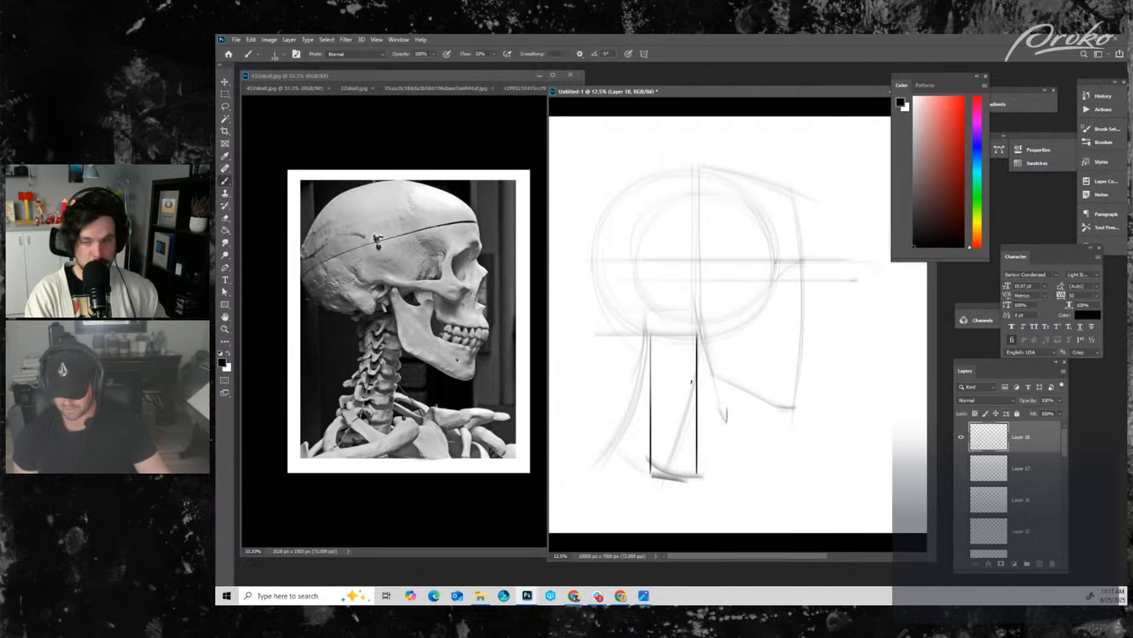
{"action": "left_click_drag", "start_coordinate": [653, 340], "coordinate": [698, 337]}
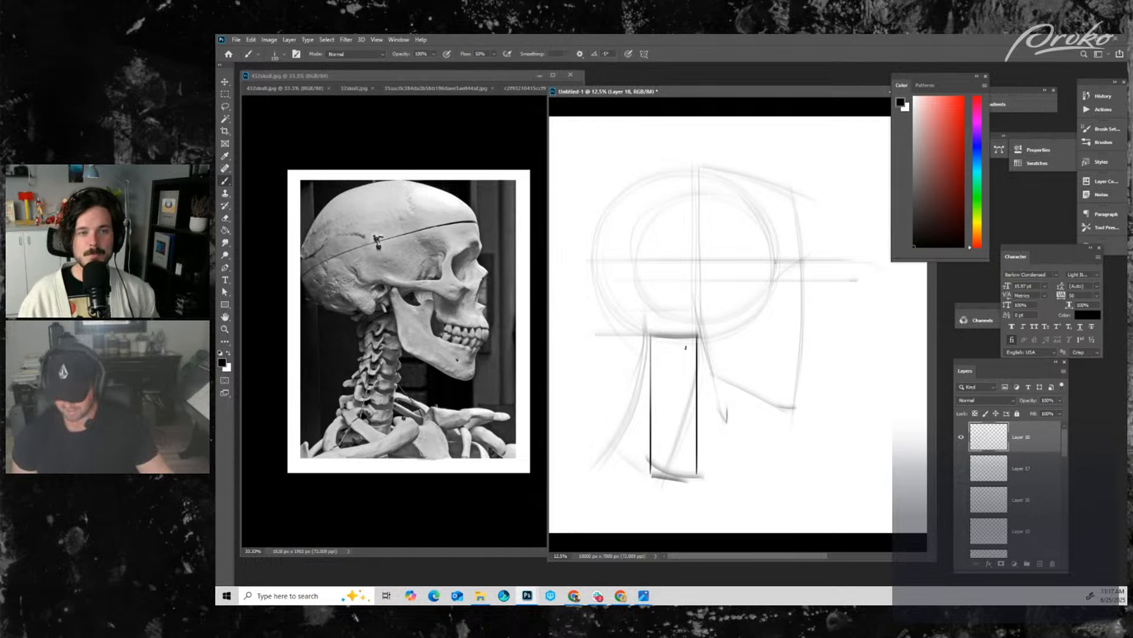
{"action": "key", "text": "ctrl+z"}
{"action": "key", "text": "ctrl+z"}
{"action": "key", "text": "ctrl+z"}
{"action": "key", "text": "ctrl+z"}
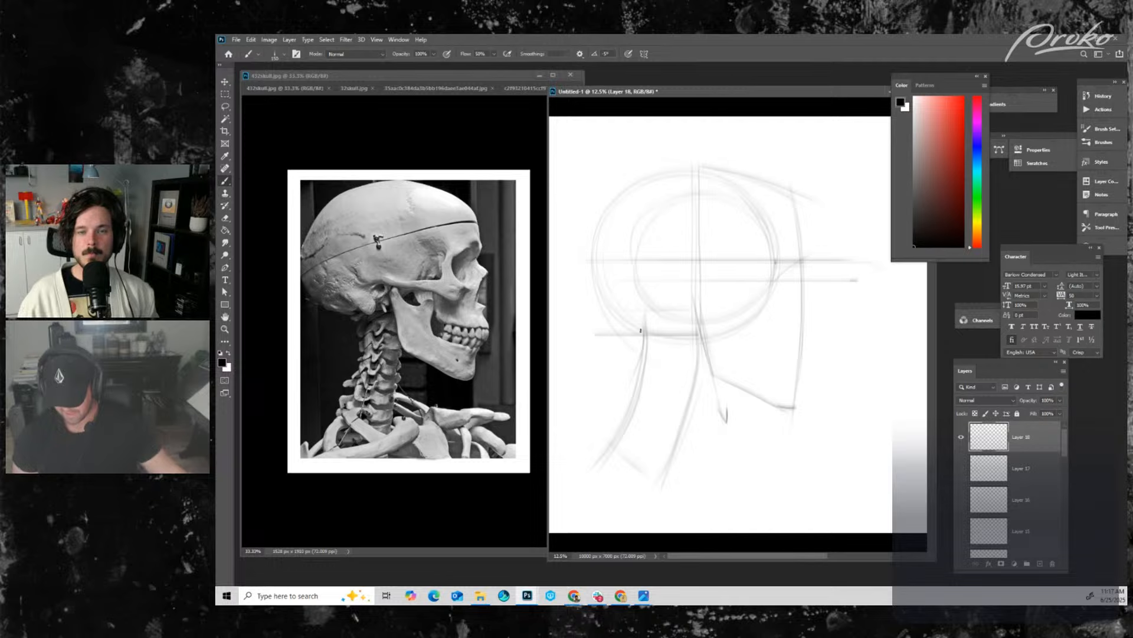
- Darken and lengthen the front and back curves of the backward-slanting neck
{"action": "left_click_drag", "start_coordinate": [642, 328], "coordinate": [605, 434]}
{"action": "left_click_drag", "start_coordinate": [698, 339], "coordinate": [639, 479]}
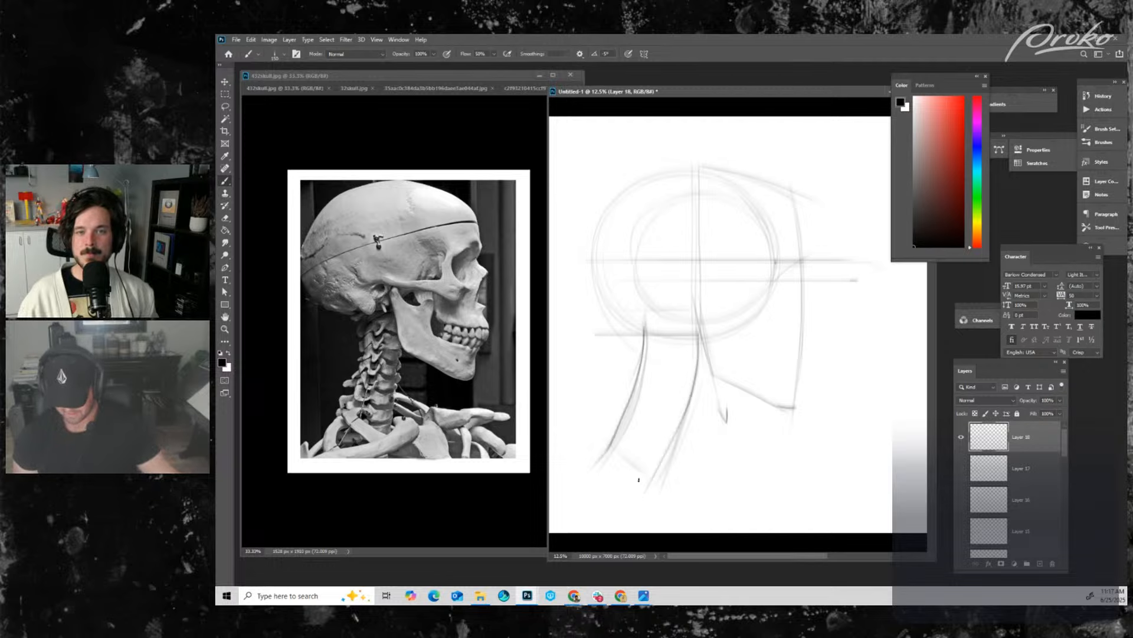
{"action": "left_click_drag", "start_coordinate": [695, 340], "coordinate": [644, 497]}
{"action": "left_click_drag", "start_coordinate": [631, 402], "coordinate": [596, 466]}
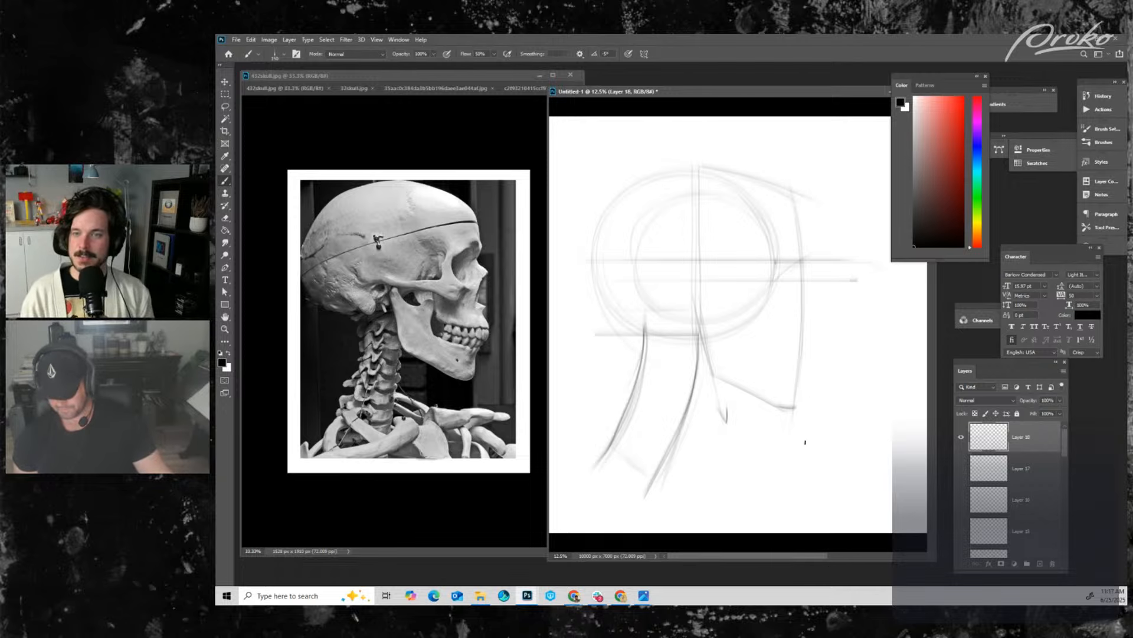
- Extend the skull-base line horizontally past the face and block in the back and top of the cranium with angular contour strokes
{"action": "key", "text": "bracketleft"}
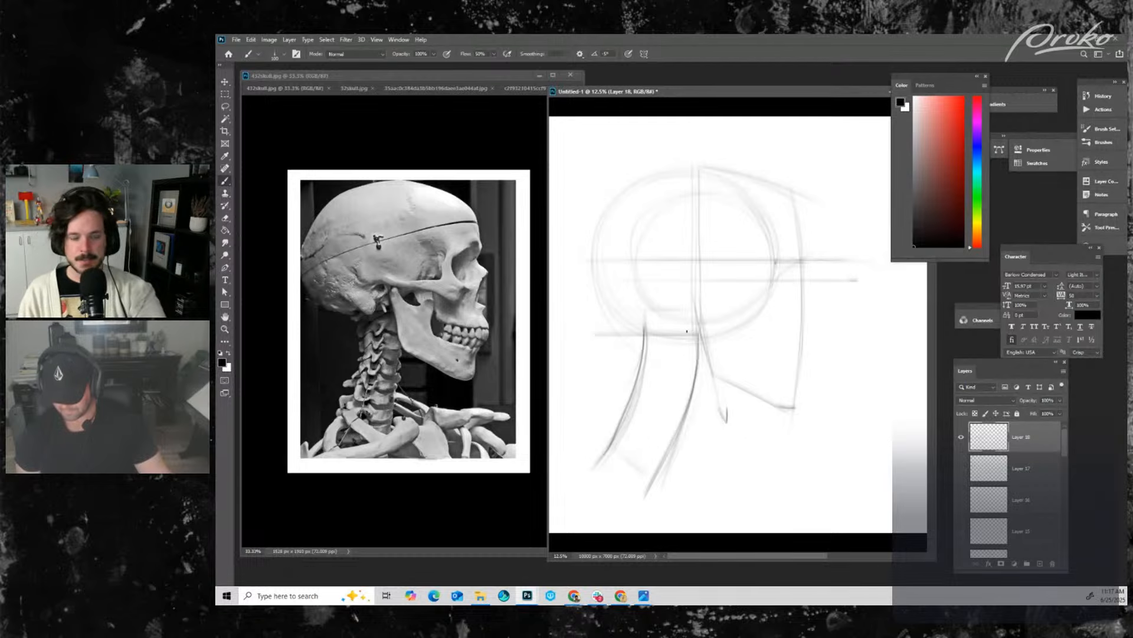
{"action": "left_click_drag", "start_coordinate": [608, 332], "coordinate": [866, 334]}
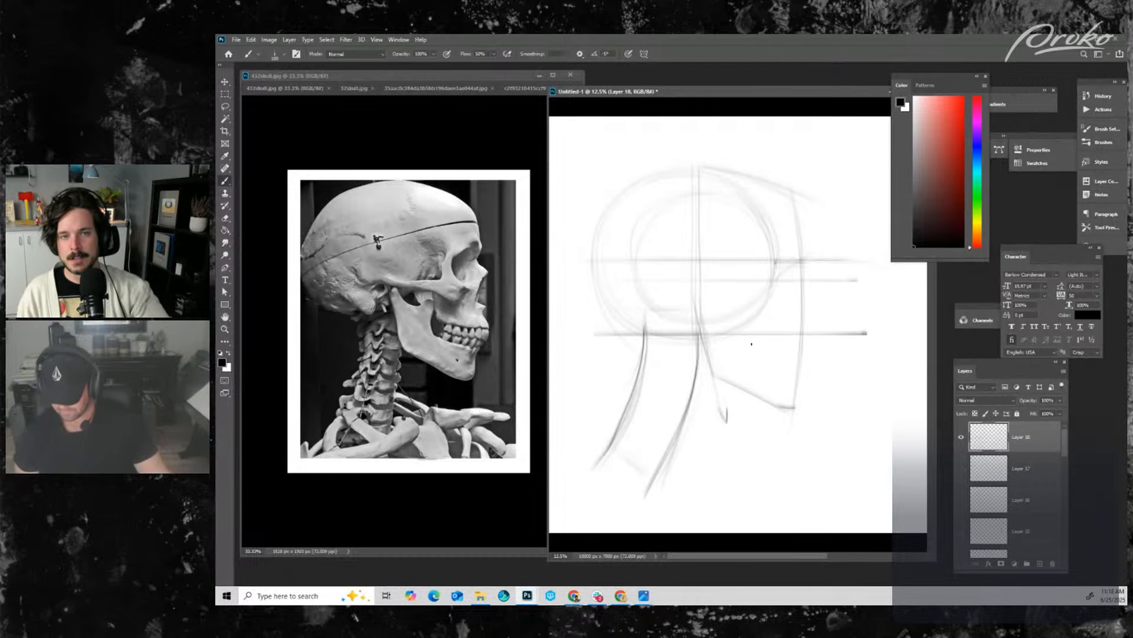
{"action": "left_click_drag", "start_coordinate": [590, 262], "coordinate": [618, 335]}
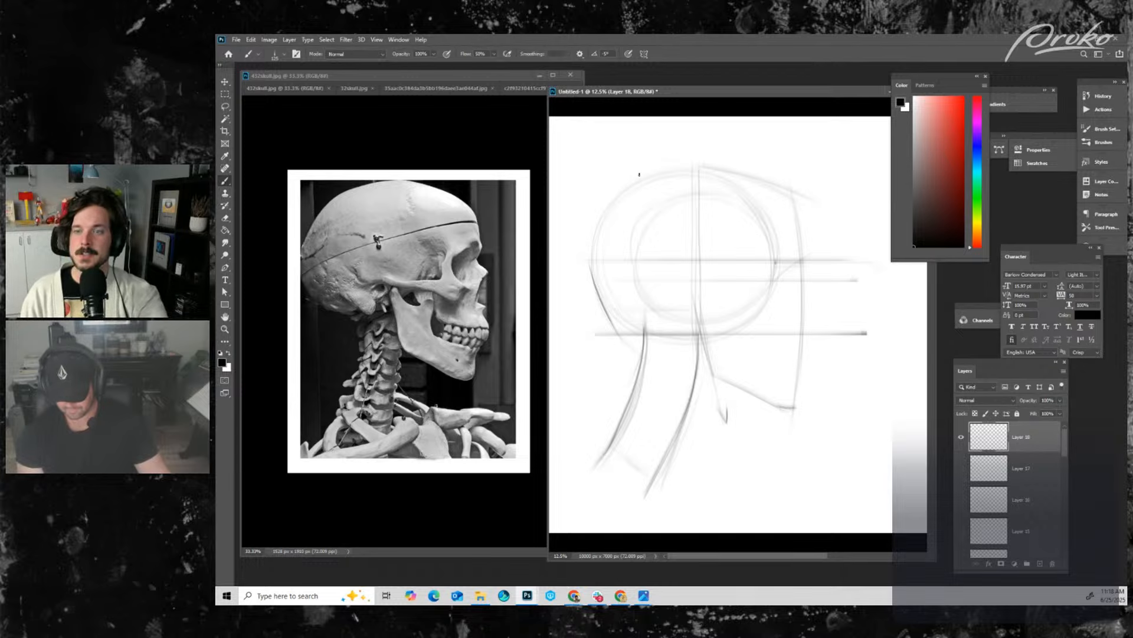
{"action": "left_click_drag", "start_coordinate": [618, 191], "coordinate": [585, 264]}
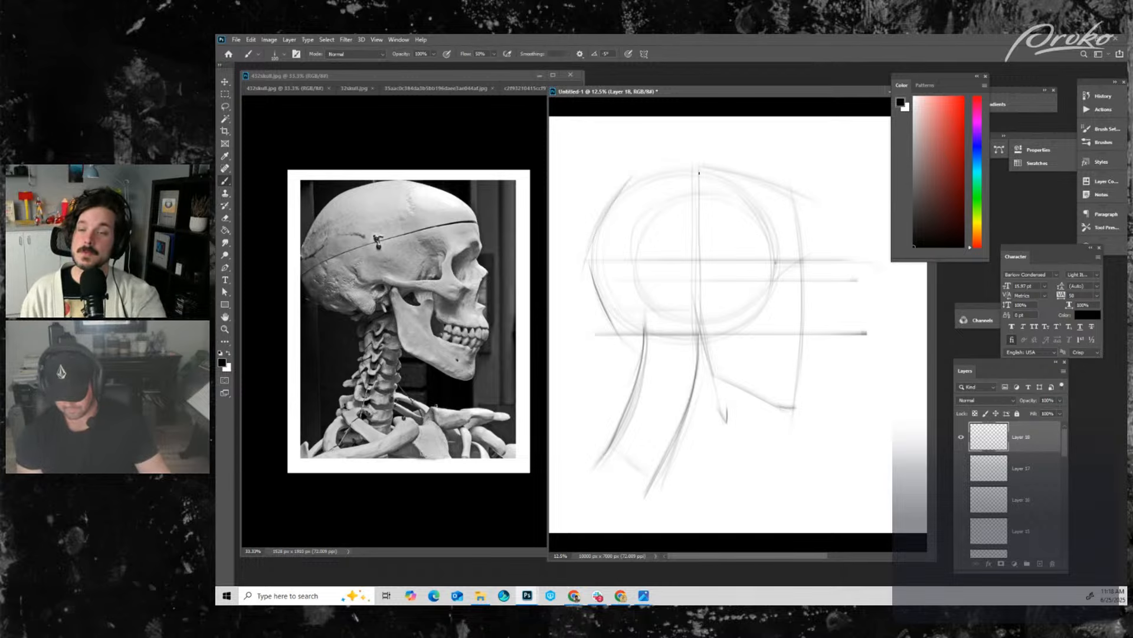
{"action": "left_click_drag", "start_coordinate": [617, 186], "coordinate": [735, 159]}
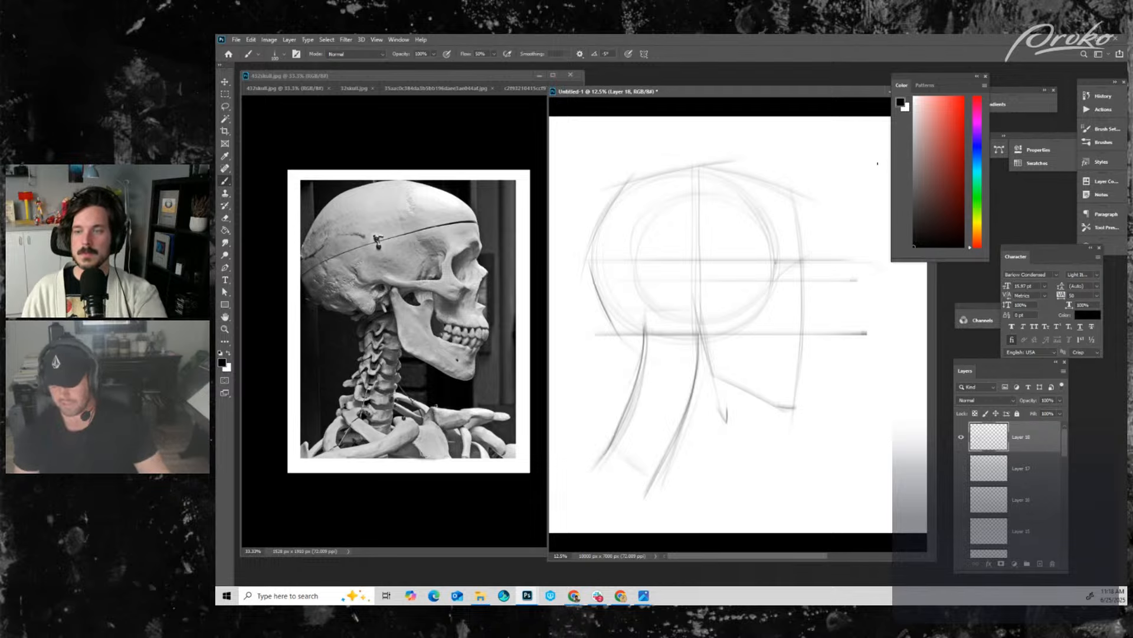
- Sketch a loose circle overlapping the top of the cranium and two elongated loops sweeping forward past the forehead
{"action": "key", "text": "]"}
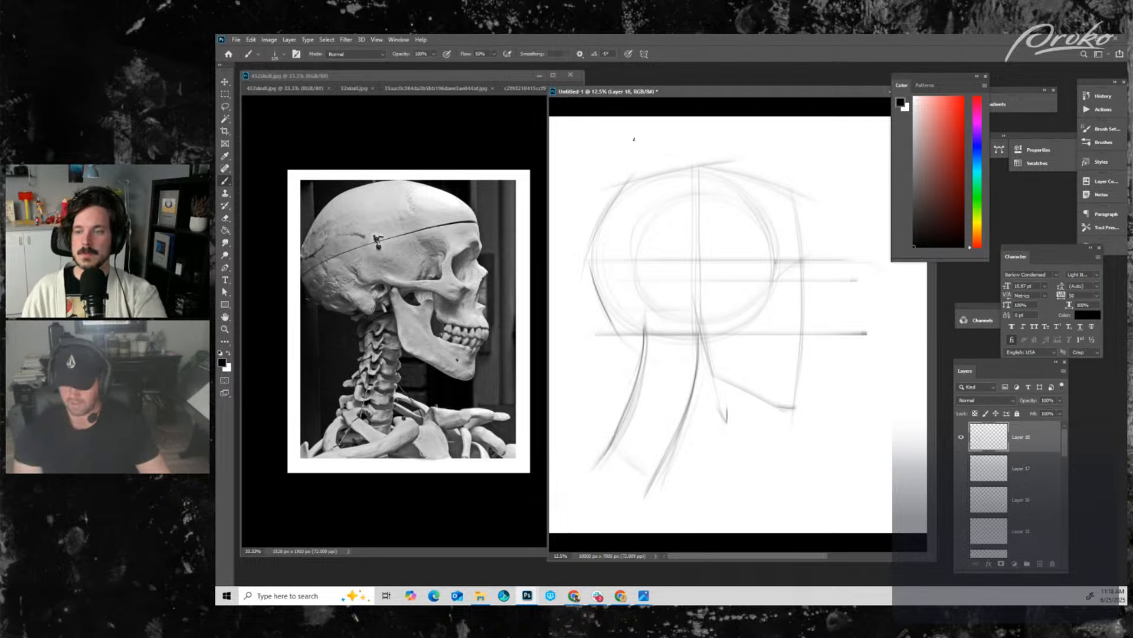
{"action": "mouse_move", "coordinate": [632, 139]}
{"action": "left_mouse_down"}
{"action": "mouse_move", "coordinate": [651, 247]}
{"action": "mouse_move", "coordinate": [708, 159]}
{"action": "mouse_move", "coordinate": [600, 167]}
{"action": "mouse_move", "coordinate": [670, 243]}
{"action": "mouse_move", "coordinate": [719, 170]}
{"action": "mouse_move", "coordinate": [590, 187]}
{"action": "left_mouse_up"}
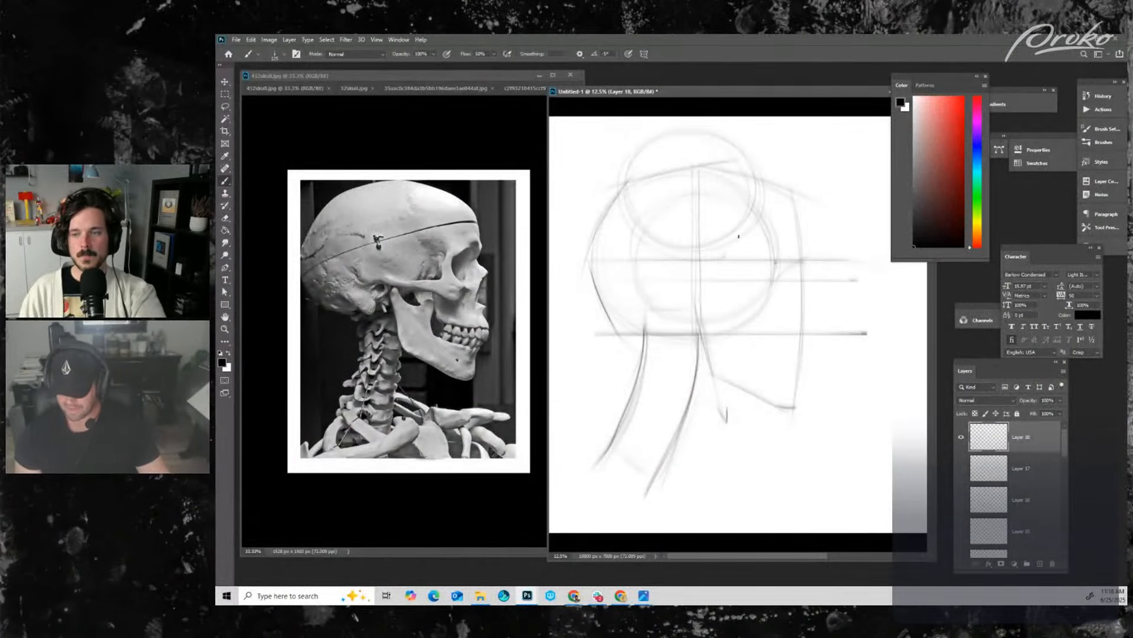
{"action": "key", "text": "bracketleft"}
{"action": "key", "text": "bracketleft"}
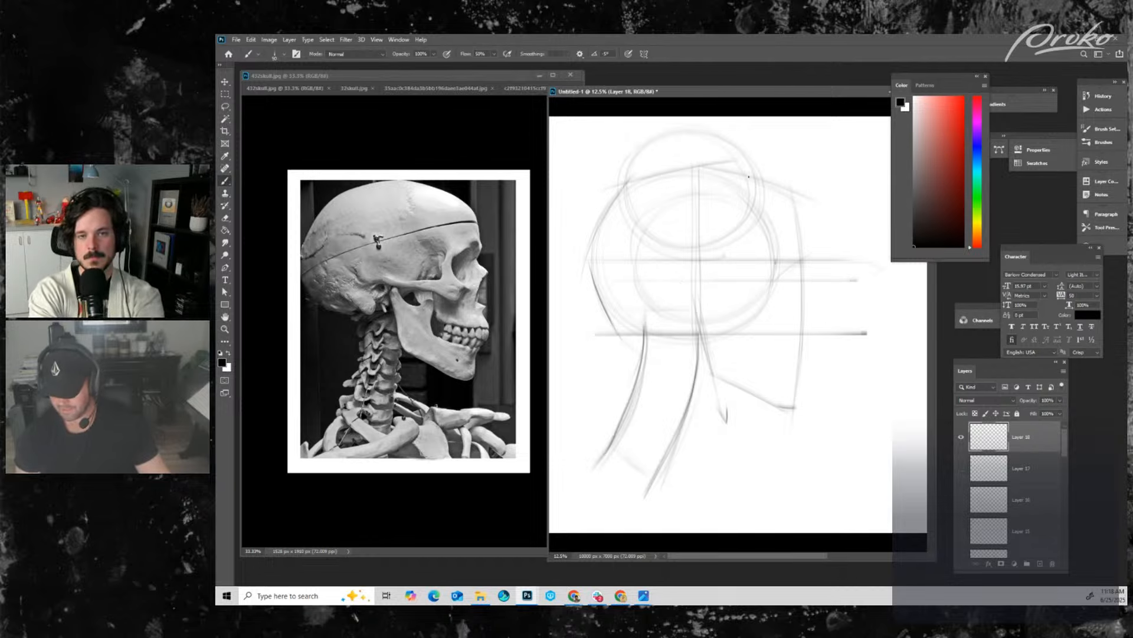
{"action": "mouse_move", "coordinate": [683, 210]}
{"action": "left_mouse_down"}
{"action": "mouse_move", "coordinate": [786, 159]}
{"action": "mouse_move", "coordinate": [823, 183]}
{"action": "left_mouse_up"}
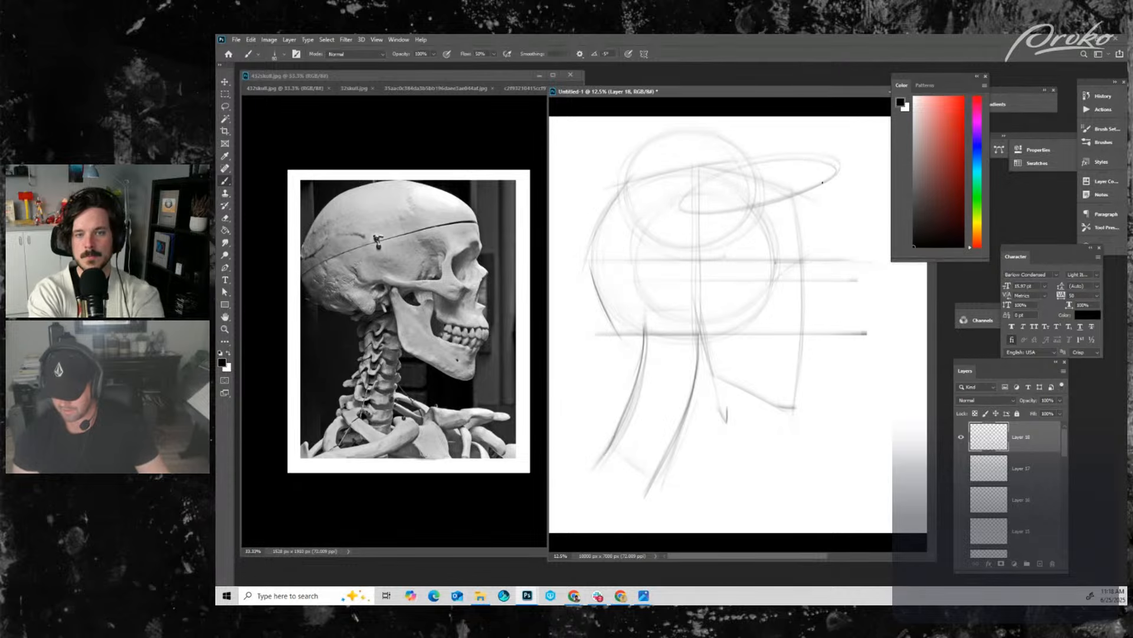
{"action": "left_click_drag", "start_coordinate": [777, 224], "coordinate": [838, 242]}
{"action": "left_click_drag", "start_coordinate": [801, 185], "coordinate": [868, 244]}
{"action": "left_click_drag", "start_coordinate": [758, 213], "coordinate": [865, 243]}
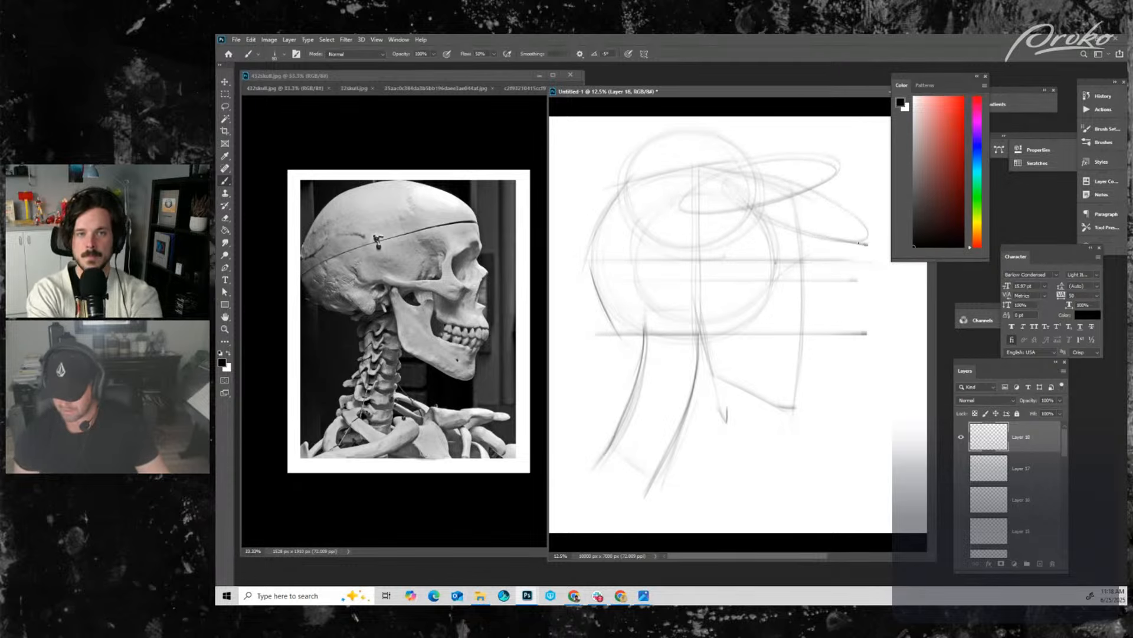
- Try a darker flat ellipse over the upper back of the cranium with a smaller brush and undo it
{"action": "key", "text": "bracketleft"}
{"action": "key", "text": "bracketleft"}
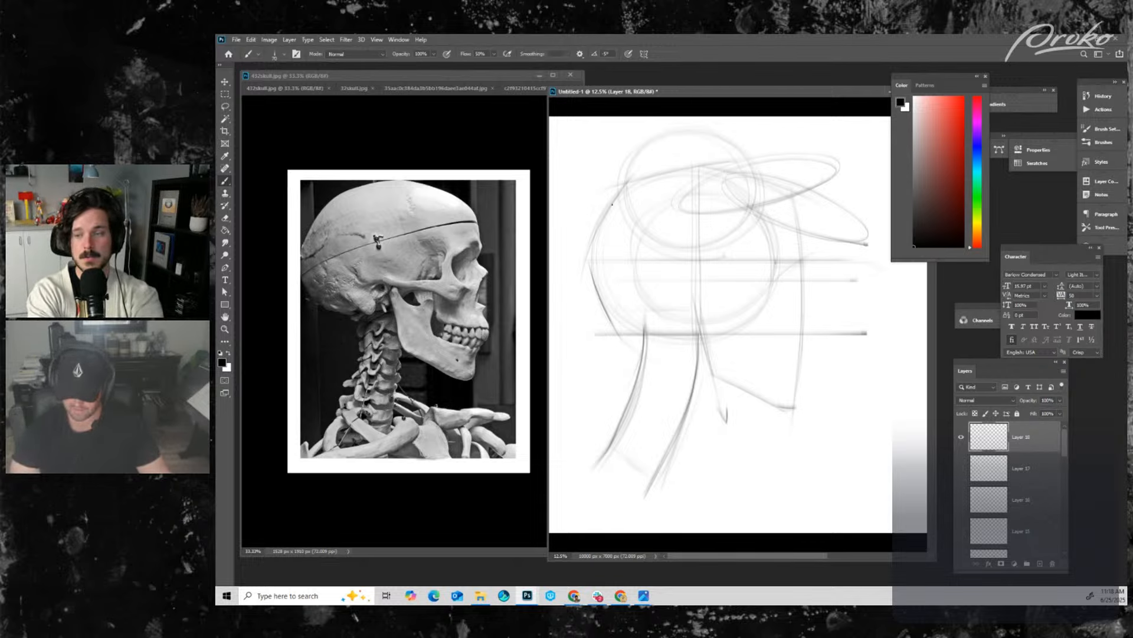
{"action": "mouse_move", "coordinate": [650, 157]}
{"action": "left_mouse_down"}
{"action": "mouse_move", "coordinate": [601, 161]}
{"action": "mouse_move", "coordinate": [582, 183]}
{"action": "mouse_move", "coordinate": [628, 192]}
{"action": "mouse_move", "coordinate": [685, 180]}
{"action": "mouse_move", "coordinate": [685, 161]}
{"action": "mouse_move", "coordinate": [635, 155]}
{"action": "mouse_move", "coordinate": [589, 171]}
{"action": "left_mouse_up"}
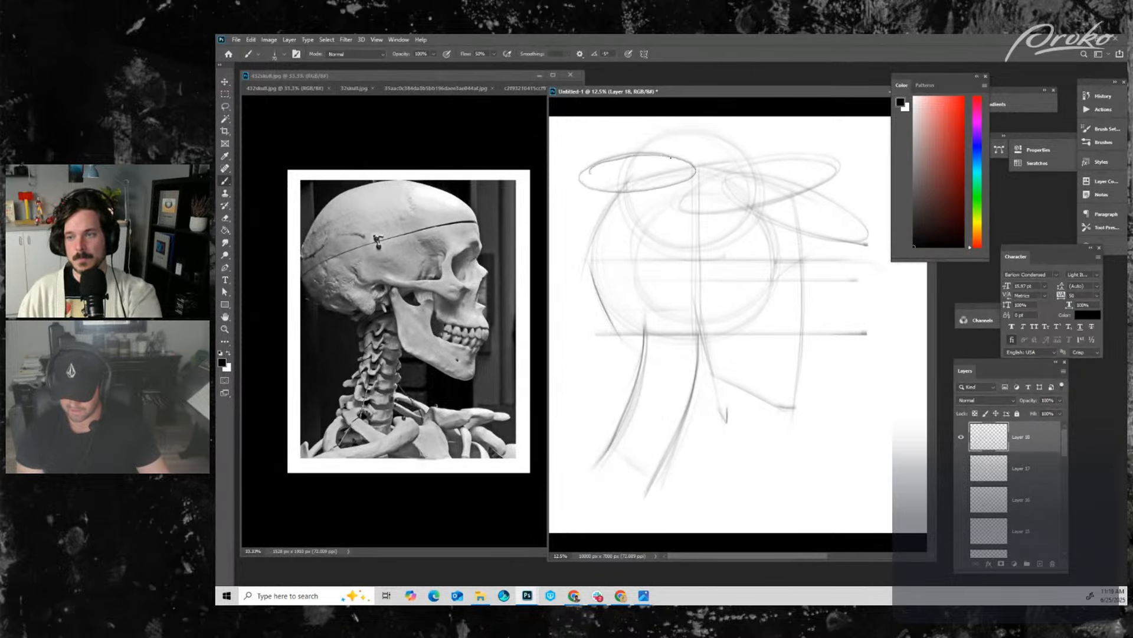
{"action": "mouse_move", "coordinate": [671, 157]}
{"action": "left_mouse_down"}
{"action": "mouse_move", "coordinate": [637, 191]}
{"action": "mouse_move", "coordinate": [622, 163]}
{"action": "mouse_move", "coordinate": [621, 190]}
{"action": "left_mouse_up"}
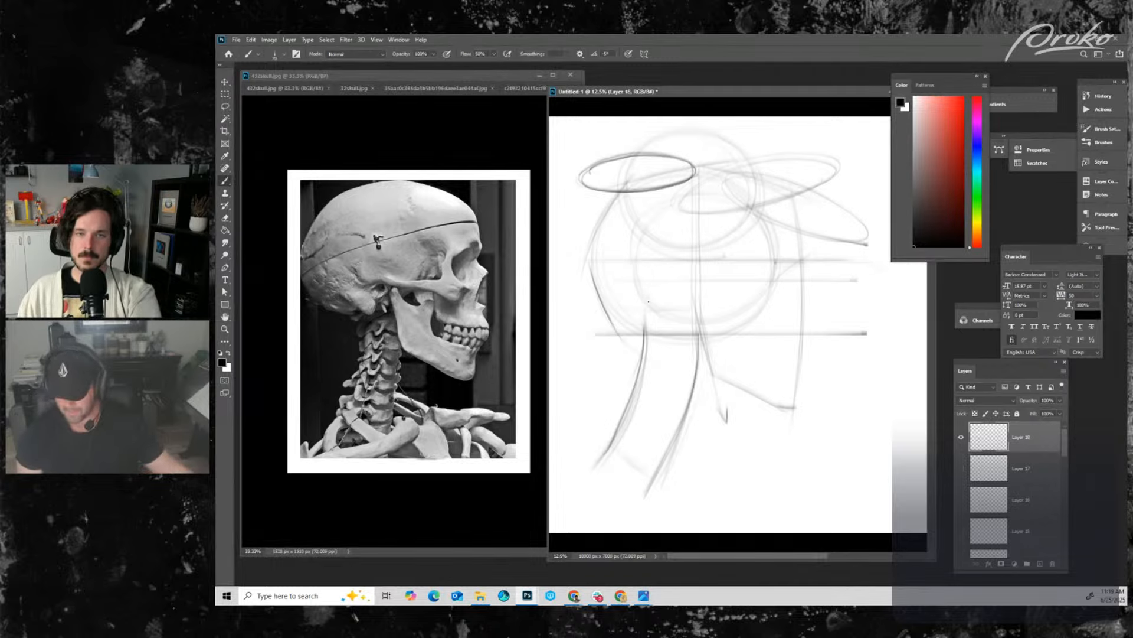
{"action": "key", "text": "ctrl"}
{"action": "key", "text": "ctrl+z"}
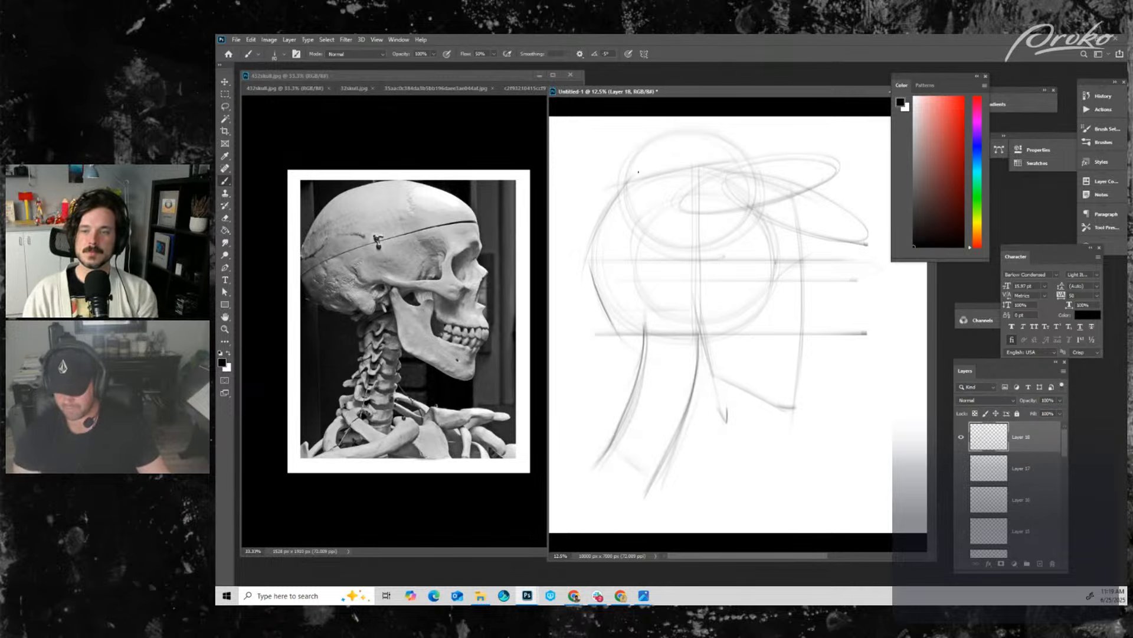
- Draw a dark broken line from the upper back of the cranium to the jaw and several long flowing curves sweeping across the face
{"action": "mouse_move", "coordinate": [622, 160]}
{"action": "left_mouse_down"}
{"action": "mouse_move", "coordinate": [637, 252]}
{"action": "mouse_move", "coordinate": [678, 305]}
{"action": "mouse_move", "coordinate": [704, 385]}
{"action": "mouse_move", "coordinate": [755, 423]}
{"action": "left_mouse_up"}
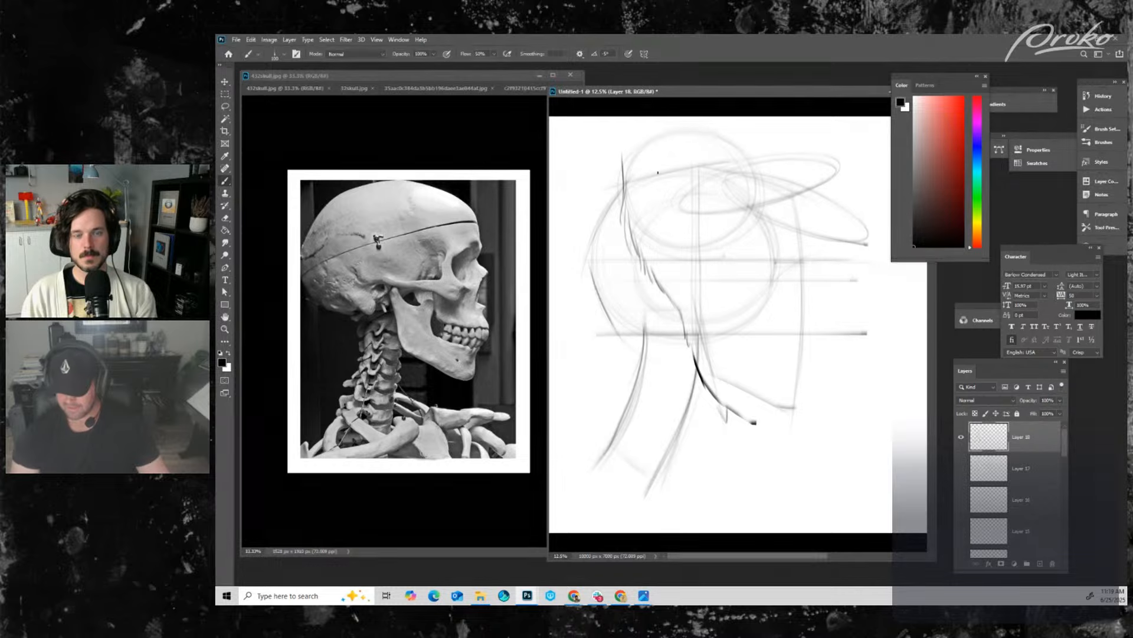
{"action": "mouse_move", "coordinate": [658, 173]}
{"action": "left_mouse_down"}
{"action": "mouse_move", "coordinate": [731, 286]}
{"action": "mouse_move", "coordinate": [765, 301]}
{"action": "left_mouse_up"}
{"action": "left_click_drag", "start_coordinate": [664, 231], "coordinate": [829, 335]}
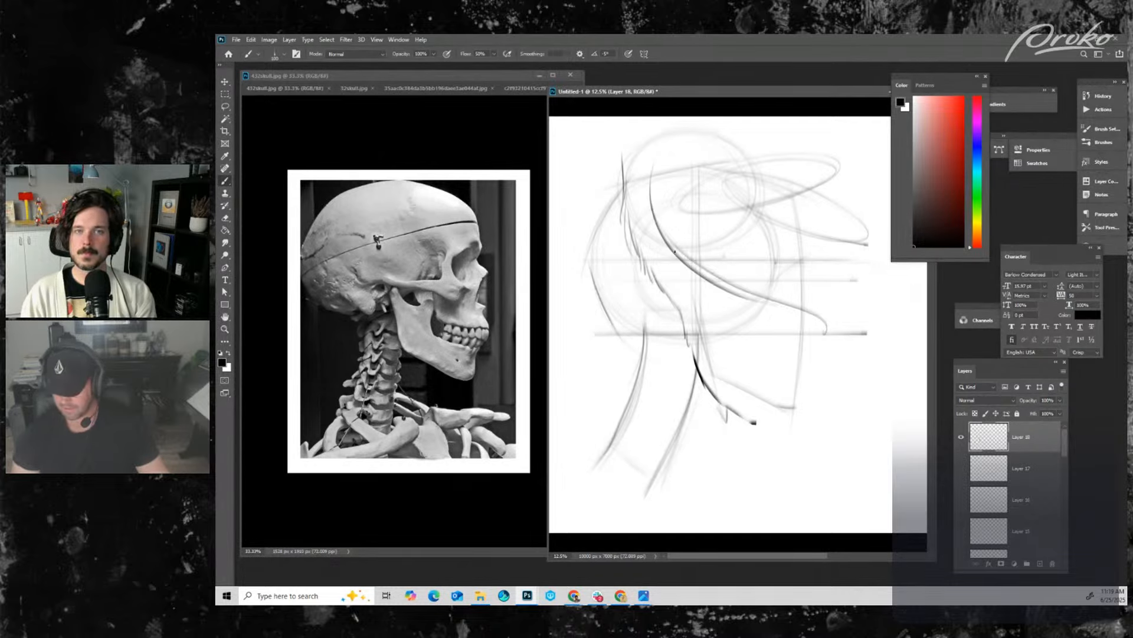
{"action": "left_click_drag", "start_coordinate": [705, 269], "coordinate": [852, 381]}
{"action": "left_click_drag", "start_coordinate": [661, 187], "coordinate": [868, 332]}
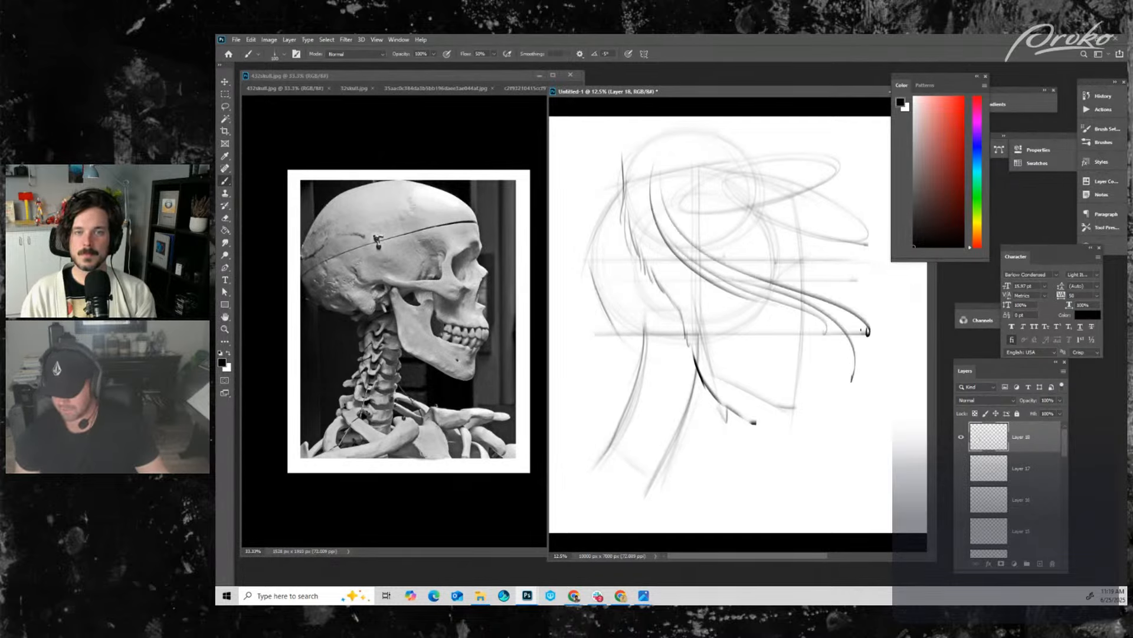
- Undo the demonstration strokes over the skull: the flowing curves, the dark broken line and the forward-sweeping loops
{"action": "key", "text": "ctrl+z"}
{"action": "key", "text": "ctrl+z"}
{"action": "key", "text": "ctrl+z"}
{"action": "key", "text": "ctrl+z"}
{"action": "key", "text": "ctrl+z"}
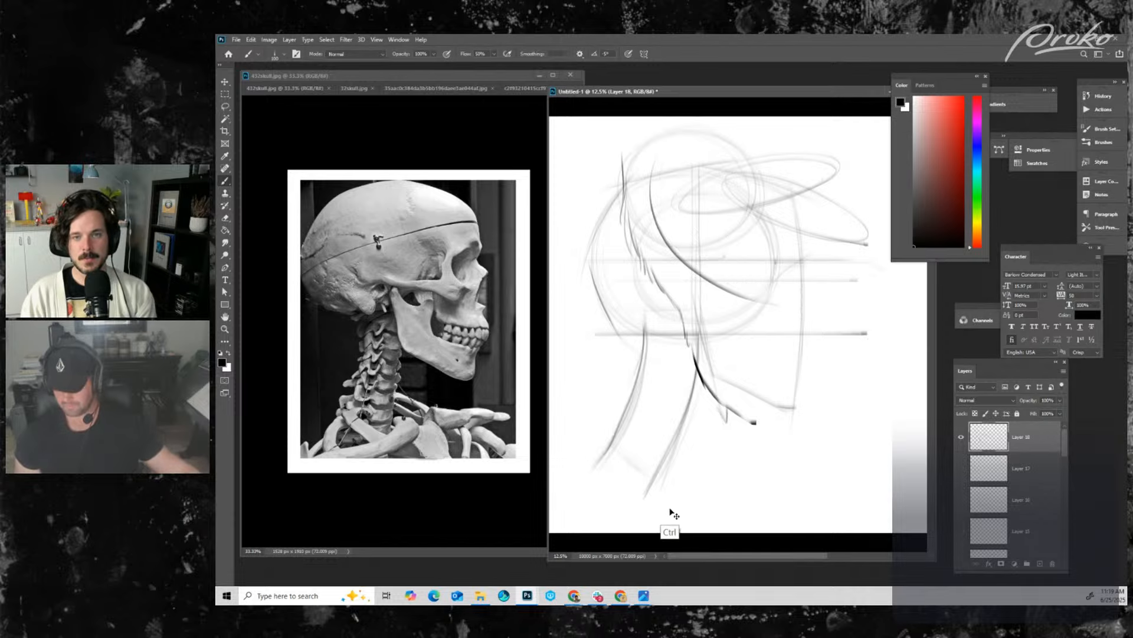
{"action": "key", "text": "ctrl+z"}
{"action": "key", "text": "ctrl+z"}
{"action": "key", "text": "ctrl+z"}
{"action": "key", "text": "ctrl+z"}
{"action": "key", "text": "ctrl+z"}
{"action": "key", "text": "ctrl+z"}
{"action": "key", "text": "ctrl+z"}
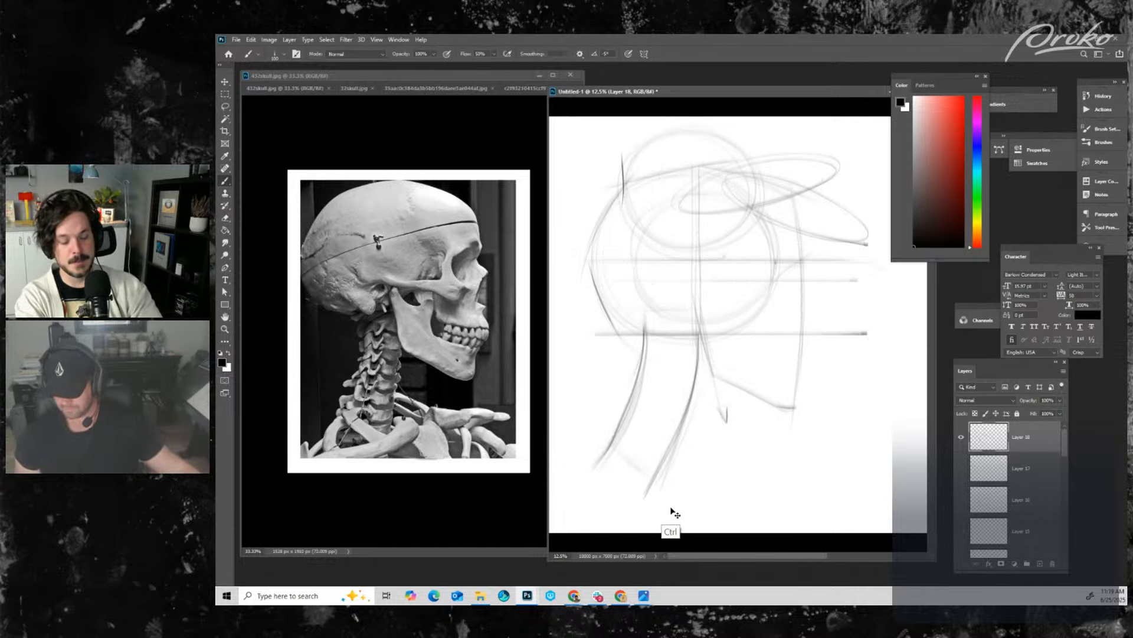
{"action": "key", "text": "ctrl+z"}
{"action": "key", "text": "ctrl+z"}
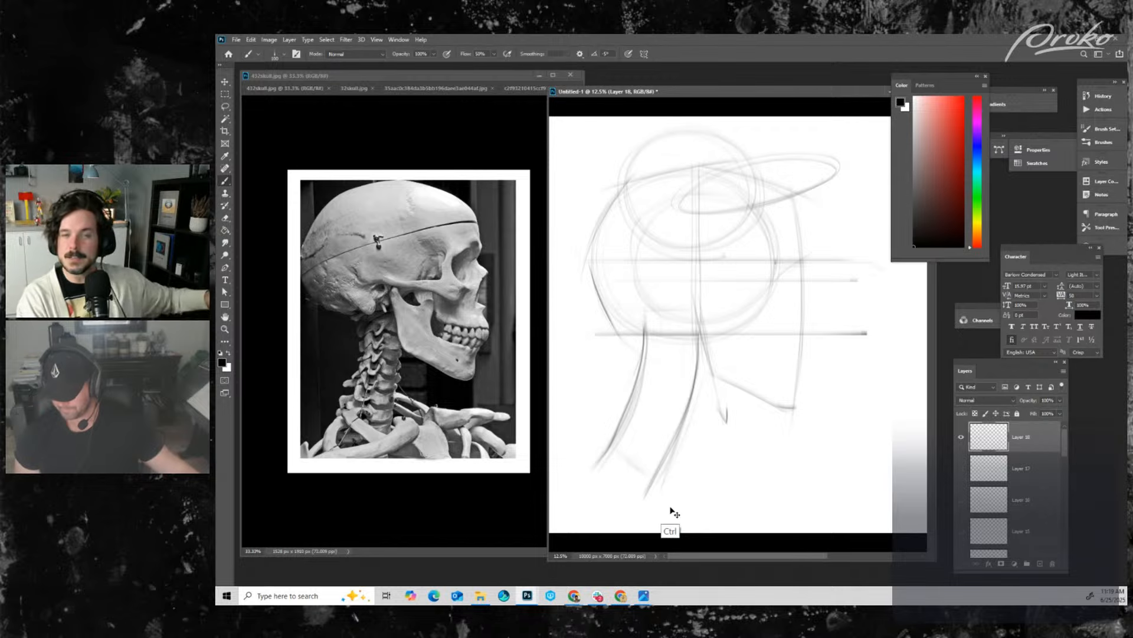
- On a new layer, draw an angular eye socket at the front of the face below the brow line and shade it lightly
{"action": "left_click", "coordinate": [1041, 564]}
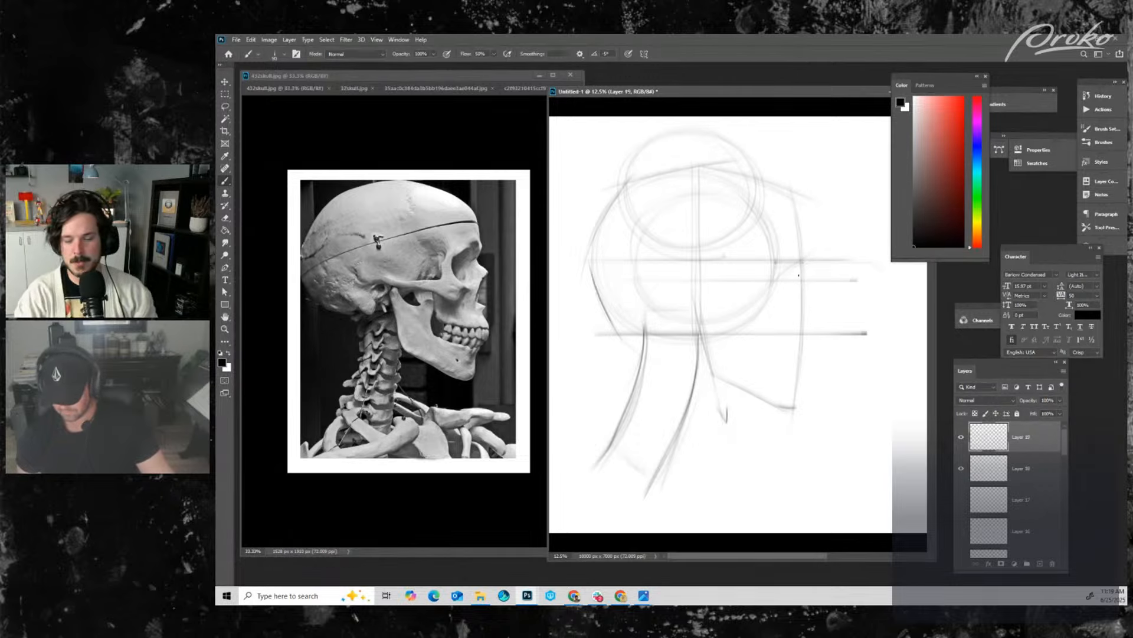
{"action": "left_click_drag", "start_coordinate": [798, 279], "coordinate": [807, 255]}
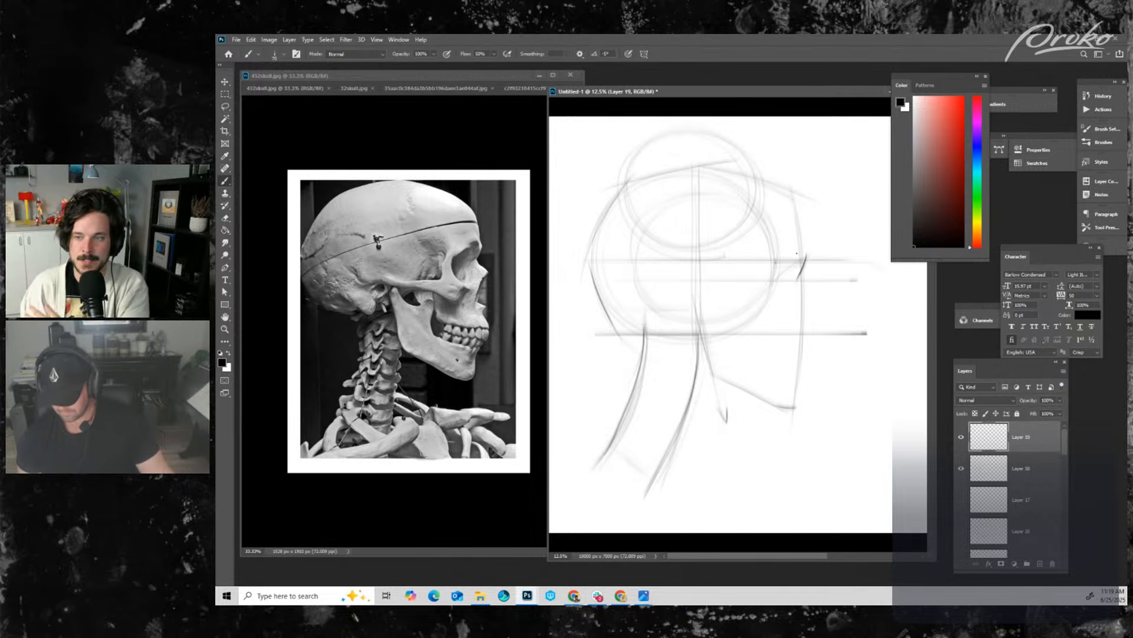
{"action": "mouse_move", "coordinate": [787, 260]}
{"action": "left_mouse_down"}
{"action": "mouse_move", "coordinate": [802, 250]}
{"action": "mouse_move", "coordinate": [799, 270]}
{"action": "left_mouse_up"}
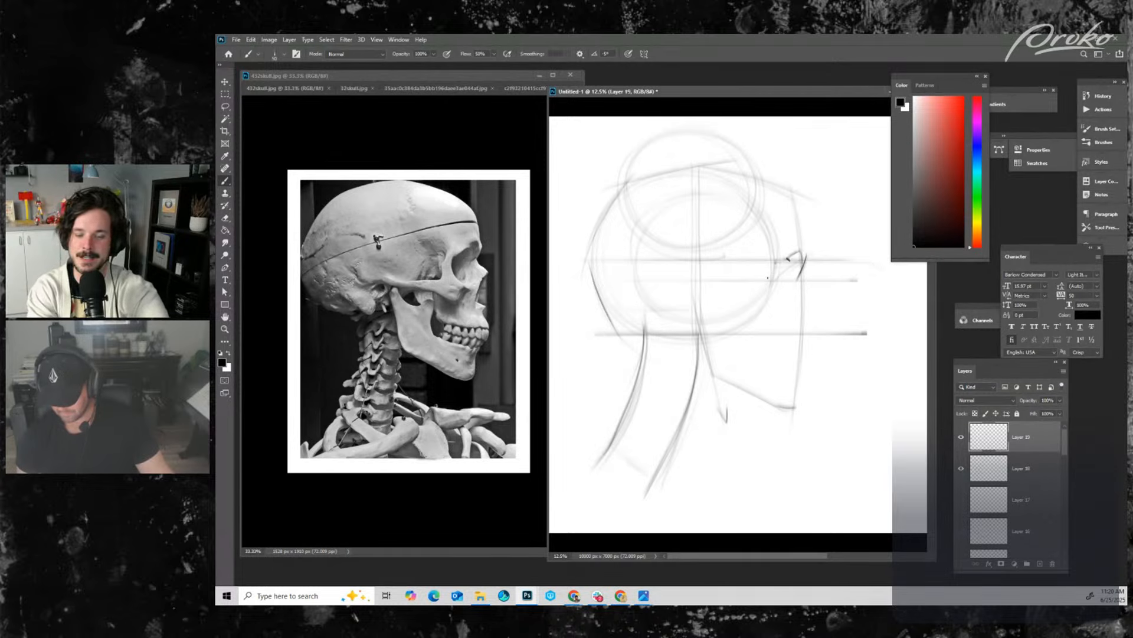
{"action": "left_click_drag", "start_coordinate": [768, 284], "coordinate": [803, 253]}
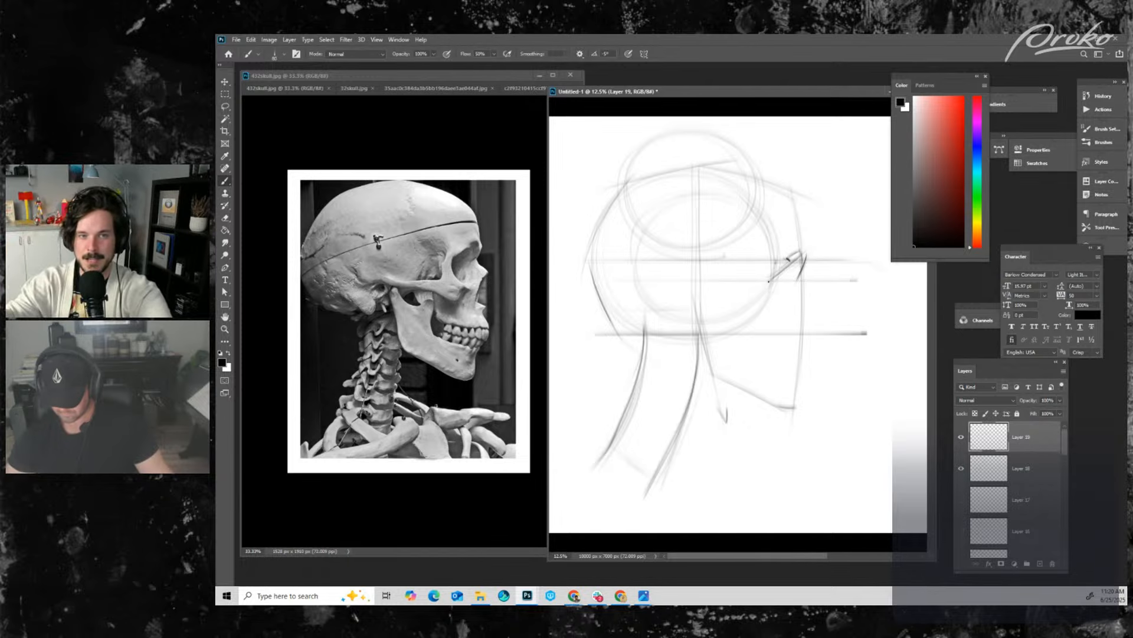
{"action": "mouse_move", "coordinate": [769, 282]}
{"action": "left_mouse_down"}
{"action": "mouse_move", "coordinate": [798, 285]}
{"action": "mouse_move", "coordinate": [784, 314]}
{"action": "left_mouse_up"}
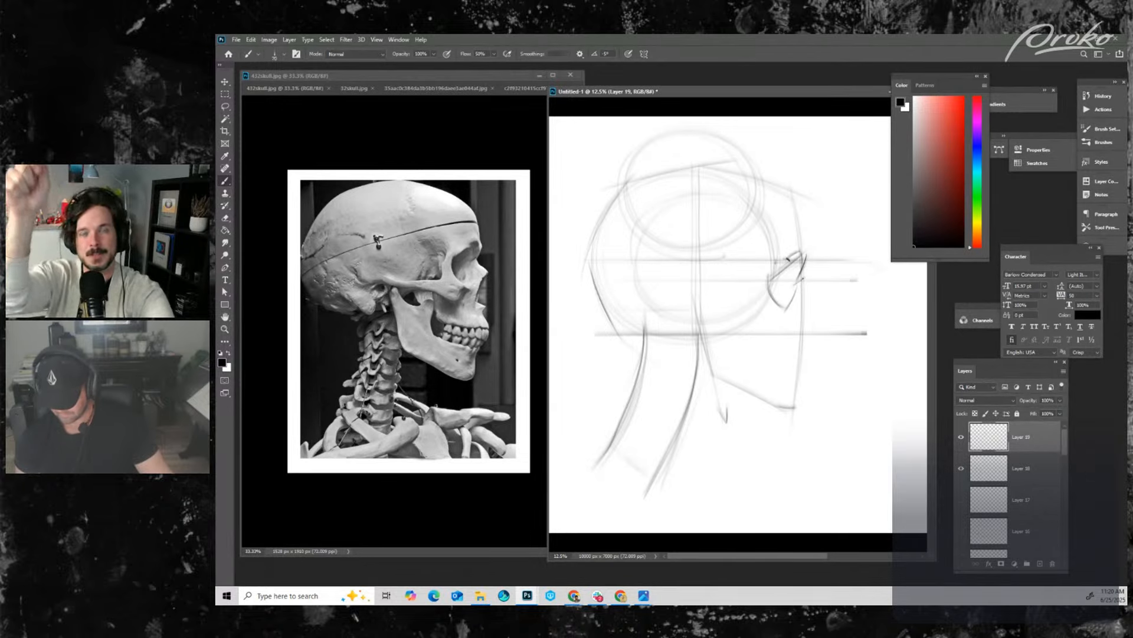
{"action": "left_click_drag", "start_coordinate": [804, 273], "coordinate": [782, 309]}
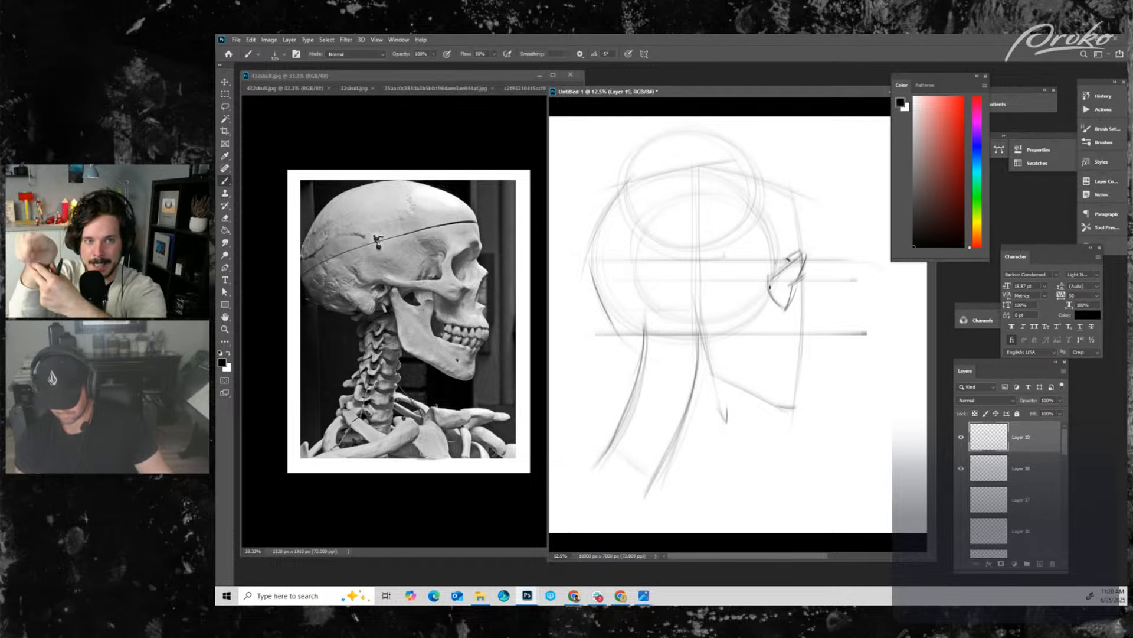
{"action": "mouse_move", "coordinate": [790, 262]}
{"action": "left_mouse_down"}
{"action": "mouse_move", "coordinate": [770, 279]}
{"action": "mouse_move", "coordinate": [791, 259]}
{"action": "mouse_move", "coordinate": [770, 288]}
{"action": "mouse_move", "coordinate": [788, 292]}
{"action": "mouse_move", "coordinate": [777, 310]}
{"action": "left_mouse_up"}
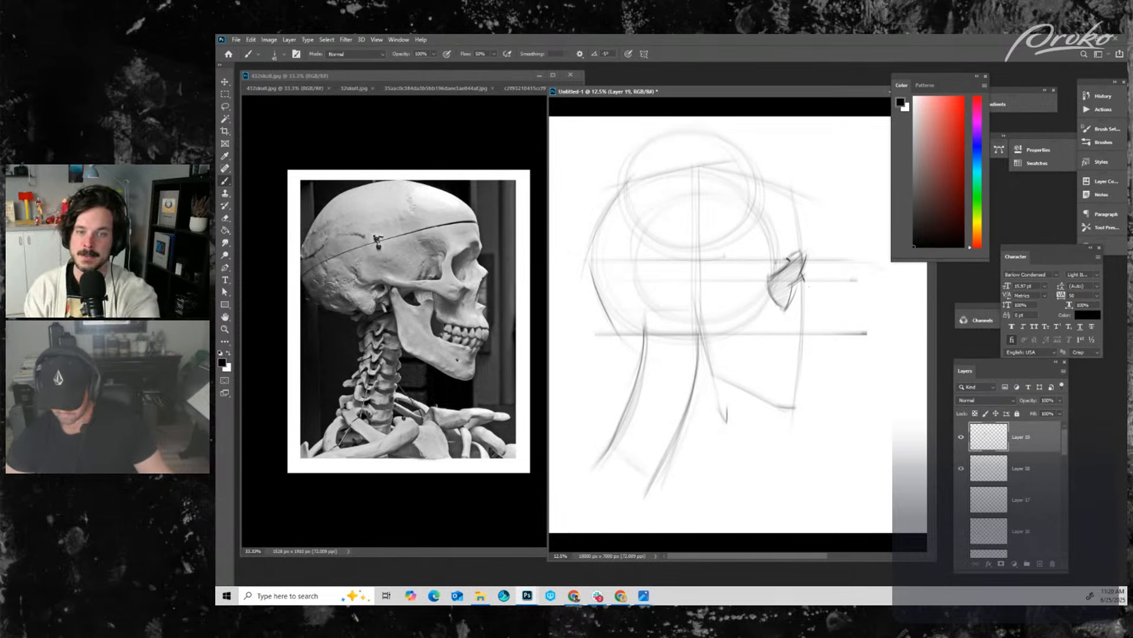
- Draw the nasal bone projecting forward from the brow and angle the nasal opening back beneath it
{"action": "left_click_drag", "start_coordinate": [802, 273], "coordinate": [817, 289]}
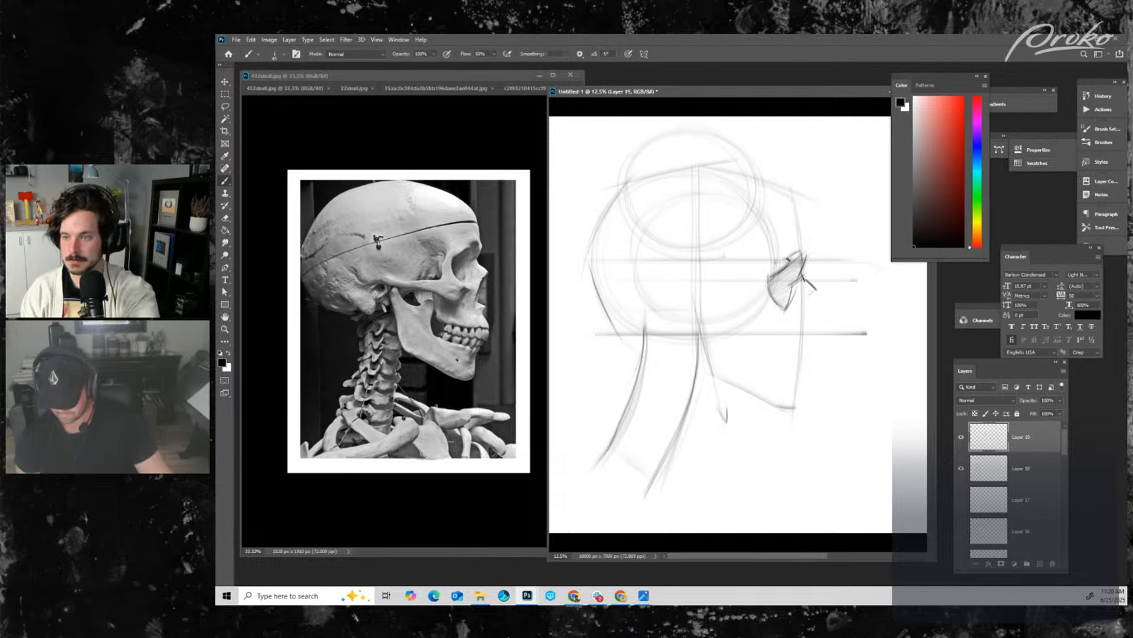
{"action": "left_click_drag", "start_coordinate": [817, 290], "coordinate": [808, 298]}
{"action": "key", "text": "ctrl+minus"}
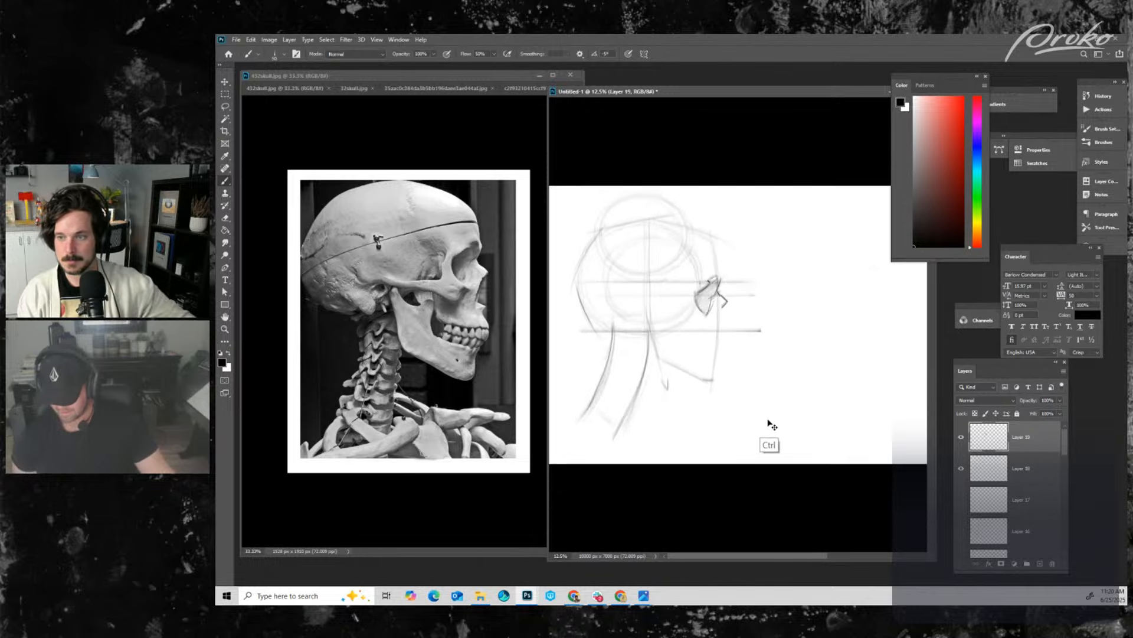
{"action": "key", "text": "ctrl+plus"}
{"action": "left_click_drag", "start_coordinate": [718, 387], "coordinate": [805, 383]}
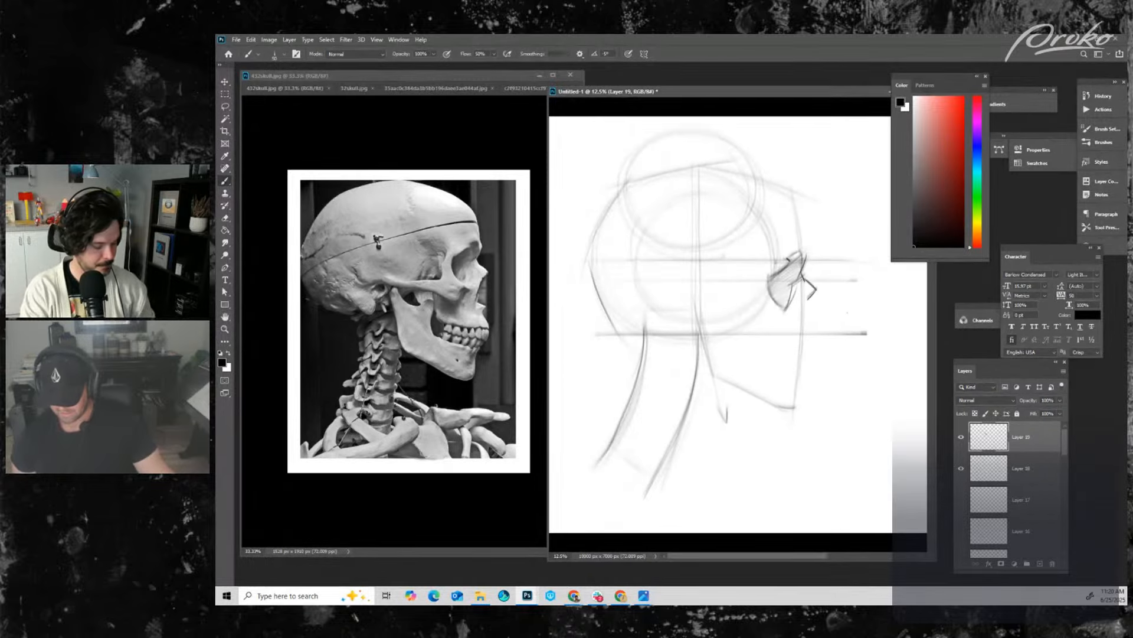
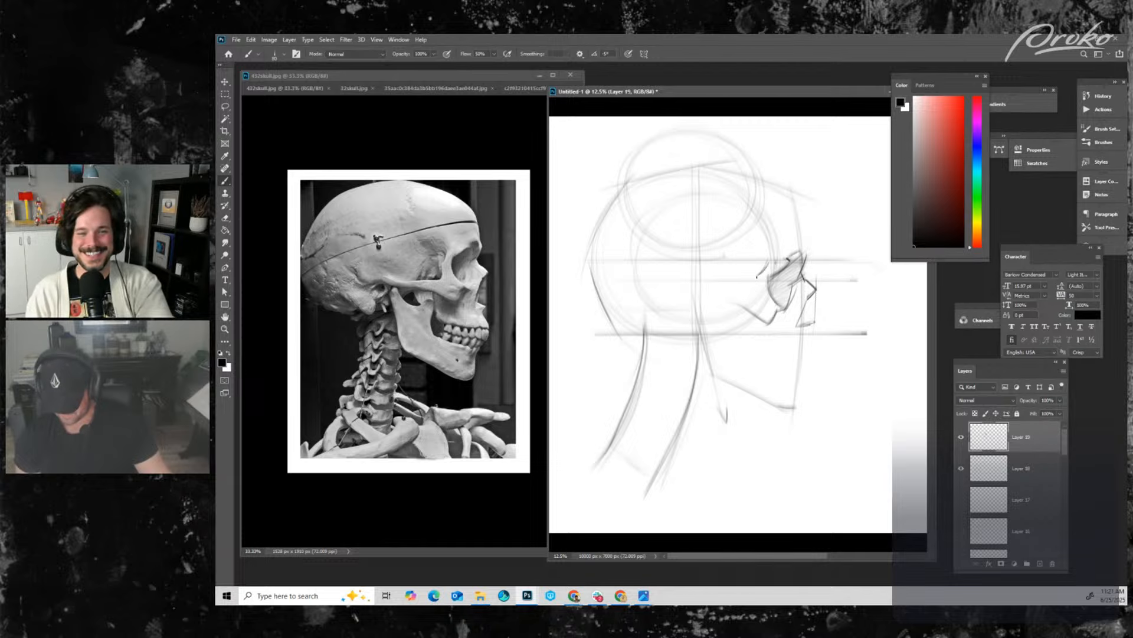
- Draw the outer edge of the eye socket and carry the cheekbone back along the zygomatic arch to the ear area
{"action": "mouse_move", "coordinate": [758, 279]}
{"action": "left_mouse_down"}
{"action": "mouse_move", "coordinate": [718, 293]}
{"action": "mouse_move", "coordinate": [764, 291]}
{"action": "left_mouse_up"}
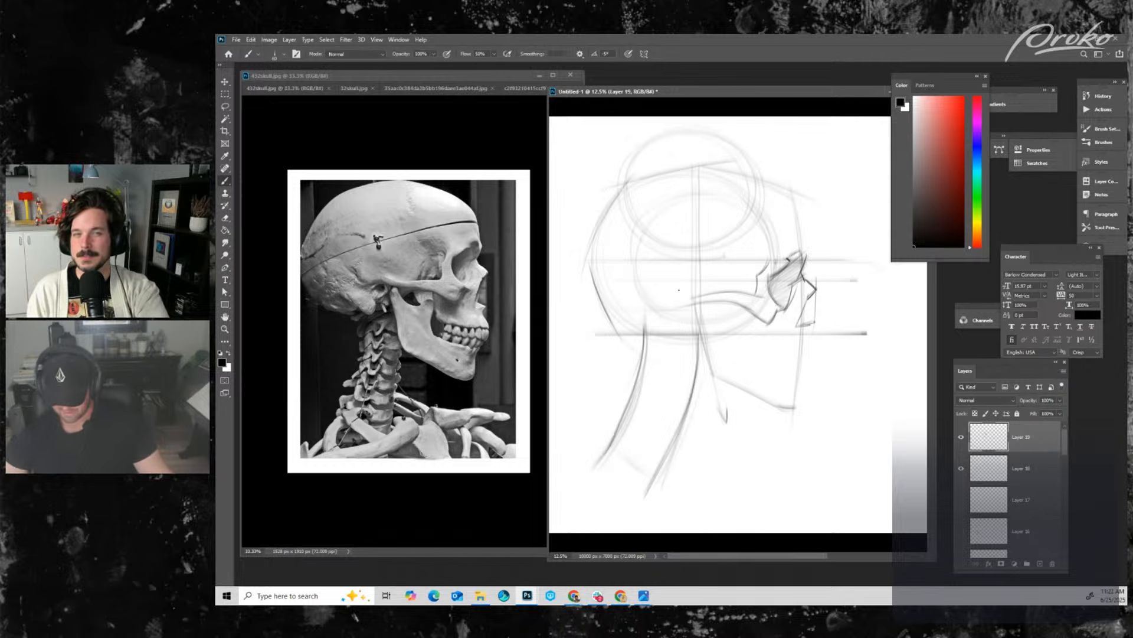
{"action": "left_click_drag", "start_coordinate": [678, 290], "coordinate": [694, 302]}
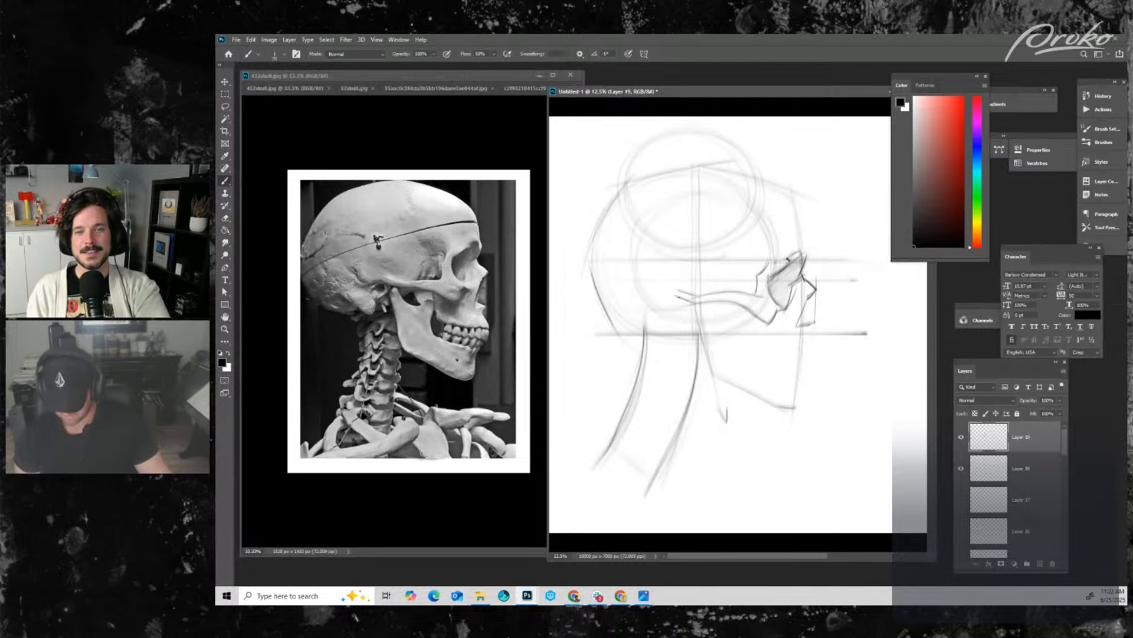
{"action": "mouse_move", "coordinate": [663, 299]}
{"action": "left_mouse_down"}
{"action": "mouse_move", "coordinate": [681, 297]}
{"action": "mouse_move", "coordinate": [665, 300]}
{"action": "left_mouse_up"}
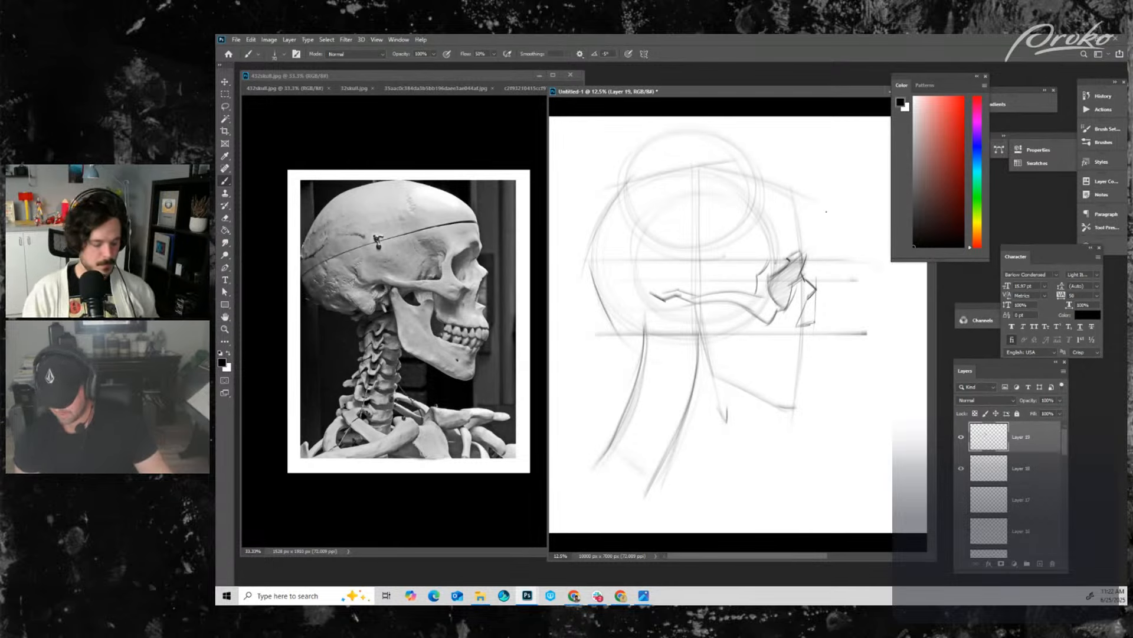
- Darken the horizontal brow line across the head and mark the brow point with an arrow and the handwritten label GLABELLA
{"action": "key", "text": "]"}
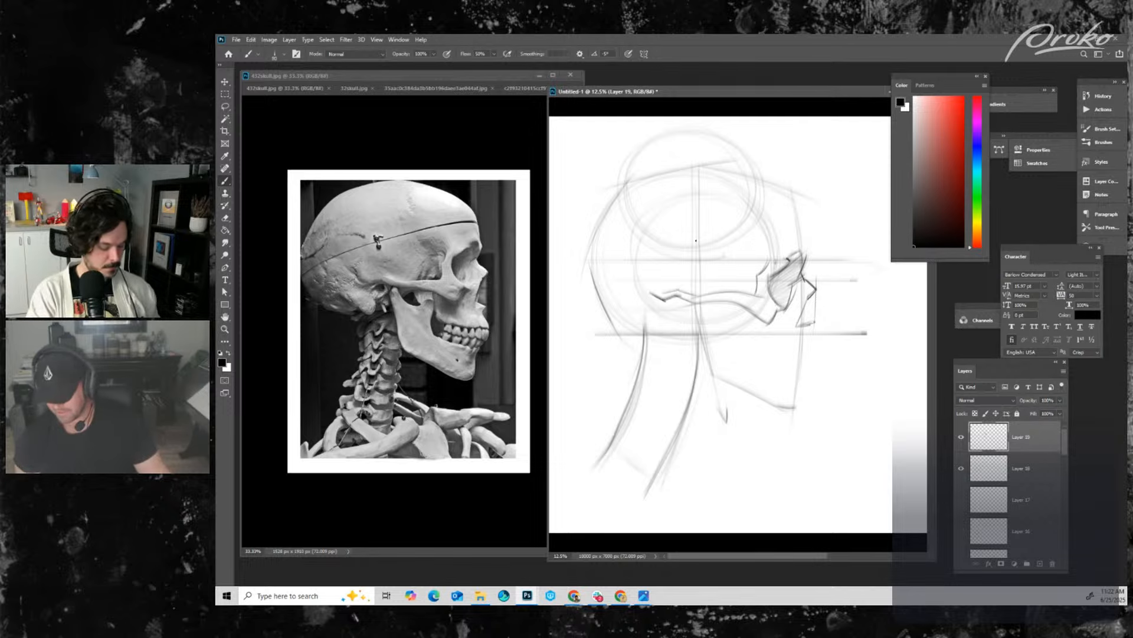
{"action": "left_click_drag", "start_coordinate": [581, 259], "coordinate": [867, 259]}
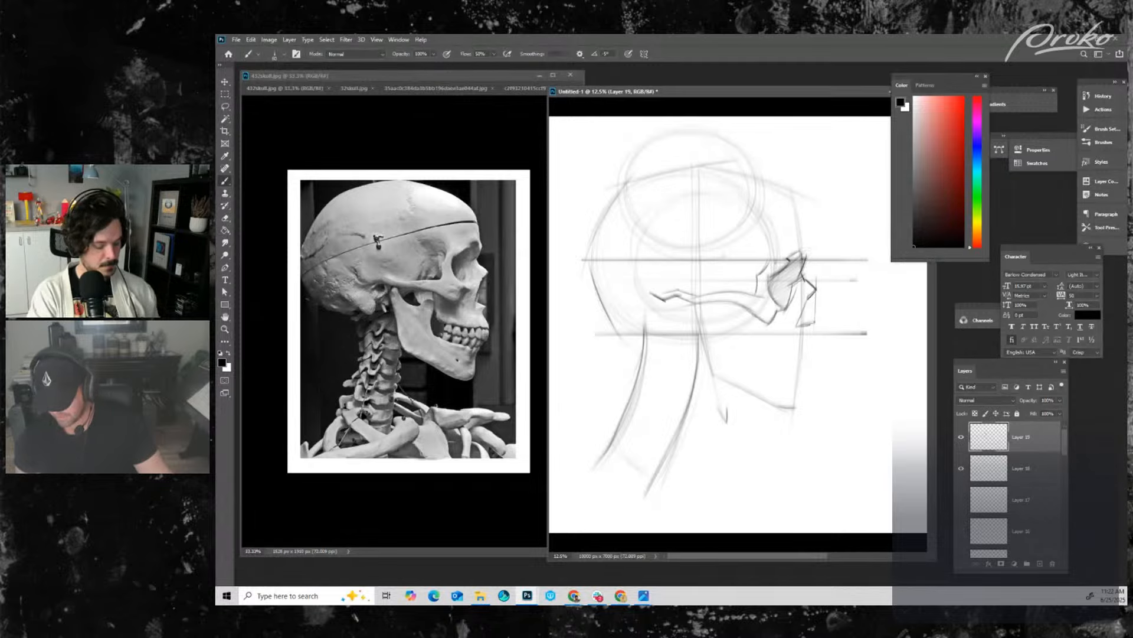
{"action": "mouse_move", "coordinate": [809, 267]}
{"action": "left_mouse_down"}
{"action": "mouse_move", "coordinate": [831, 232]}
{"action": "mouse_move", "coordinate": [869, 232]}
{"action": "mouse_move", "coordinate": [826, 274]}
{"action": "left_mouse_up"}
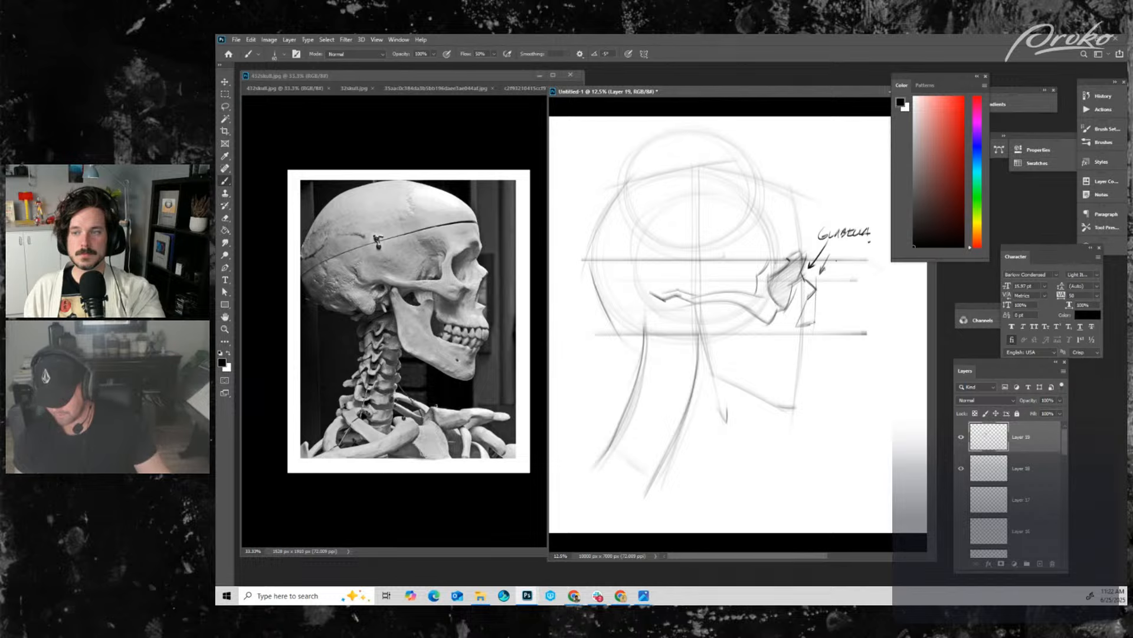
- Add a small arrow pointing at the nasal bone and extend the bone's slope down and forward with a short line
{"action": "key", "text": "]"}
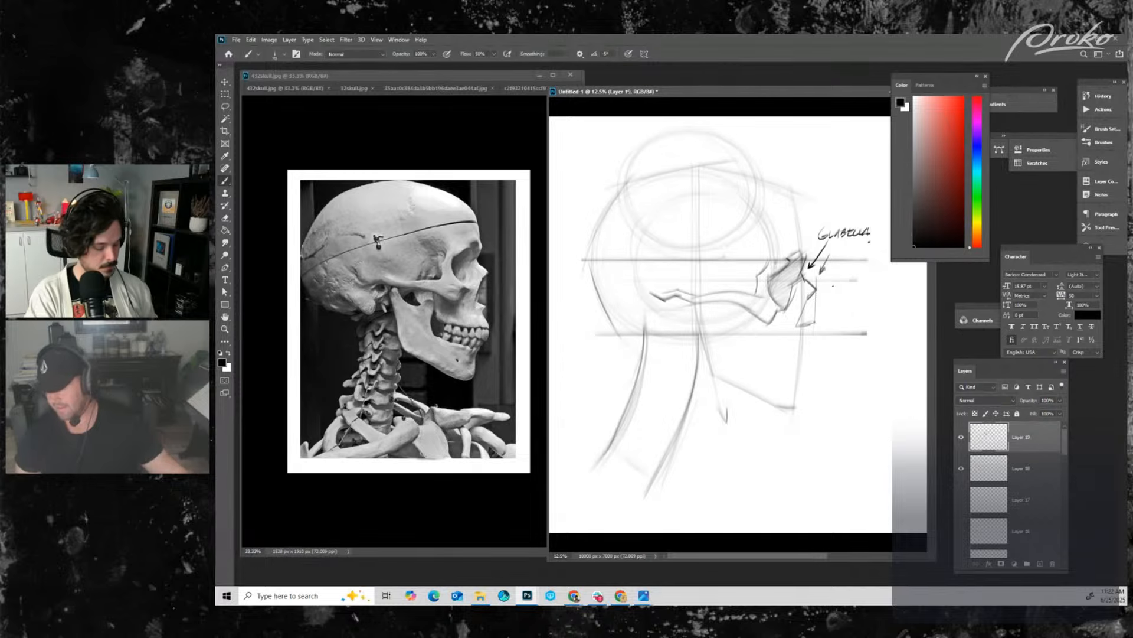
{"action": "key", "text": "]"}
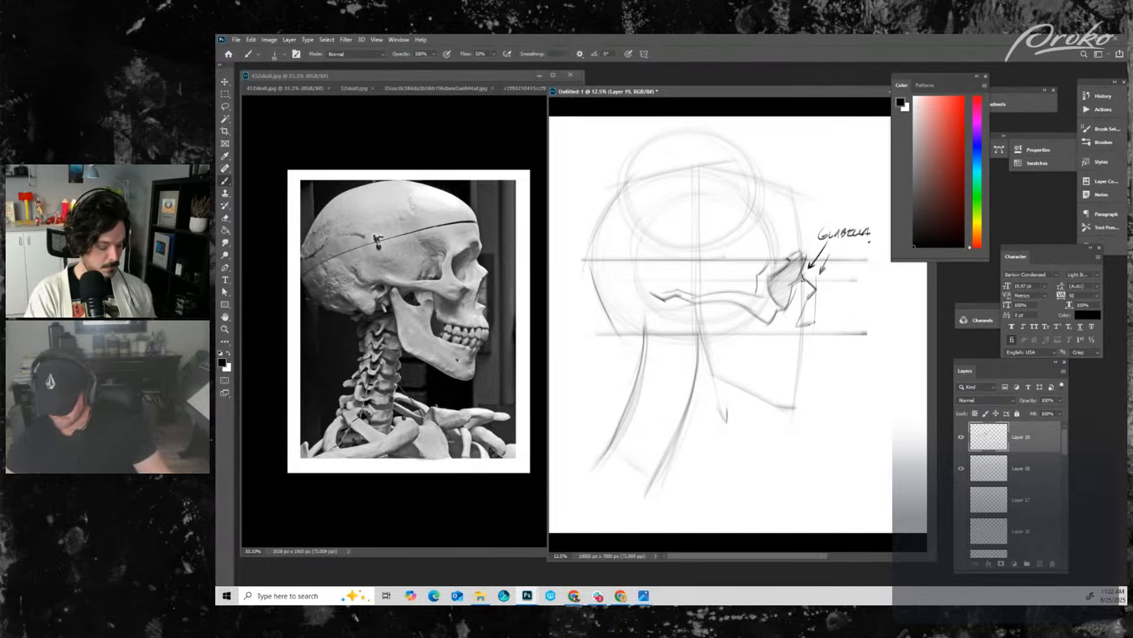
{"action": "key", "text": "["}
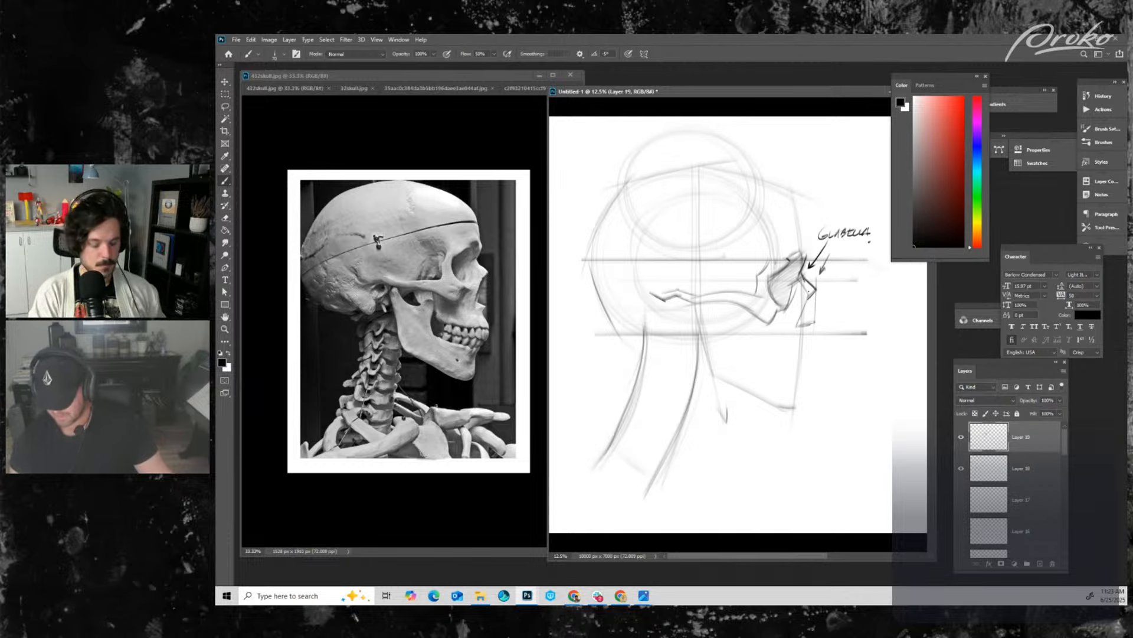
{"action": "left_click_drag", "start_coordinate": [821, 271], "coordinate": [828, 280]}
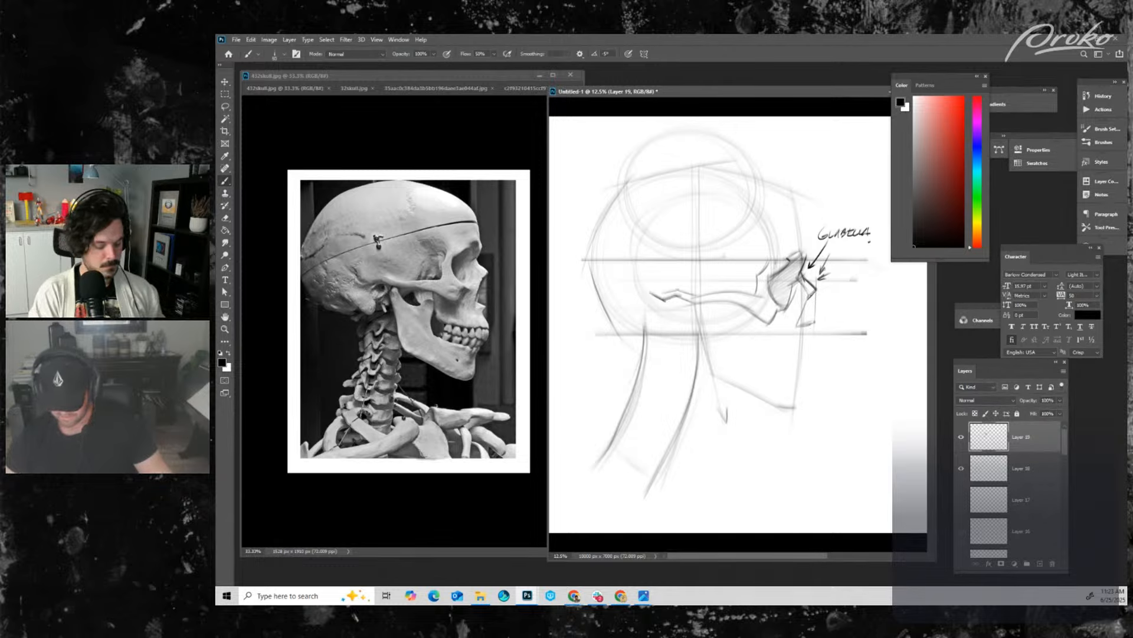
{"action": "left_click_drag", "start_coordinate": [809, 296], "coordinate": [824, 311]}
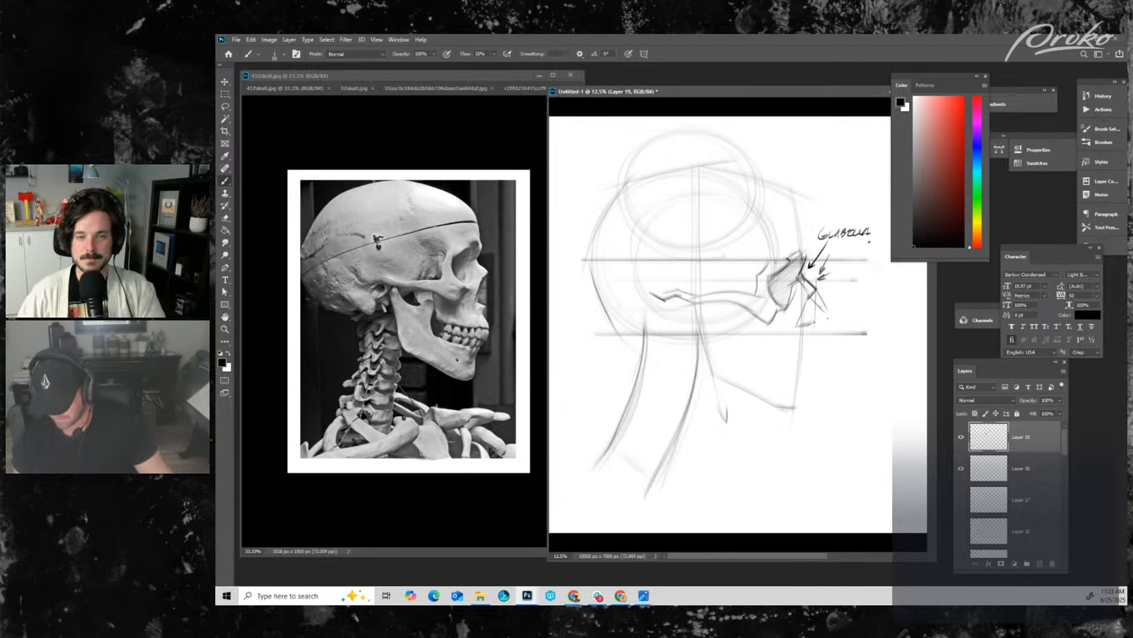
- Try closing the projecting nose into a dark wedge shape, toggle the layer's visibility, and undo the wedge
{"action": "mouse_move", "coordinate": [813, 304]}
{"action": "left_mouse_down"}
{"action": "mouse_move", "coordinate": [823, 327]}
{"action": "mouse_move", "coordinate": [837, 322]}
{"action": "mouse_move", "coordinate": [824, 322]}
{"action": "left_mouse_up"}
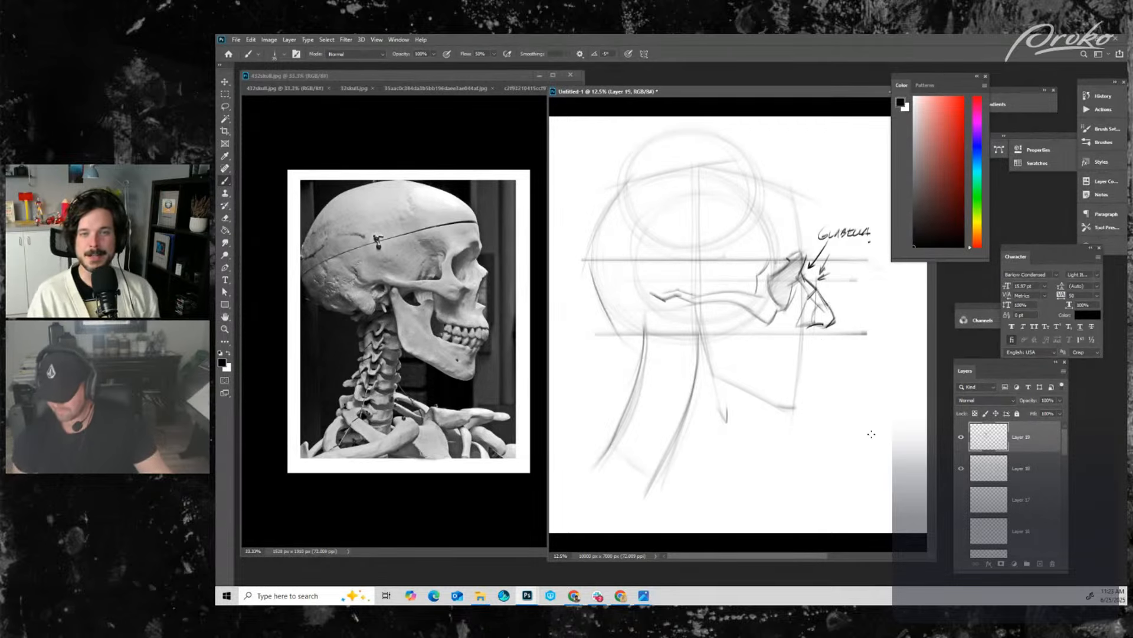
{"action": "left_click", "coordinate": [962, 439]}
{"action": "left_click", "coordinate": [962, 439]}
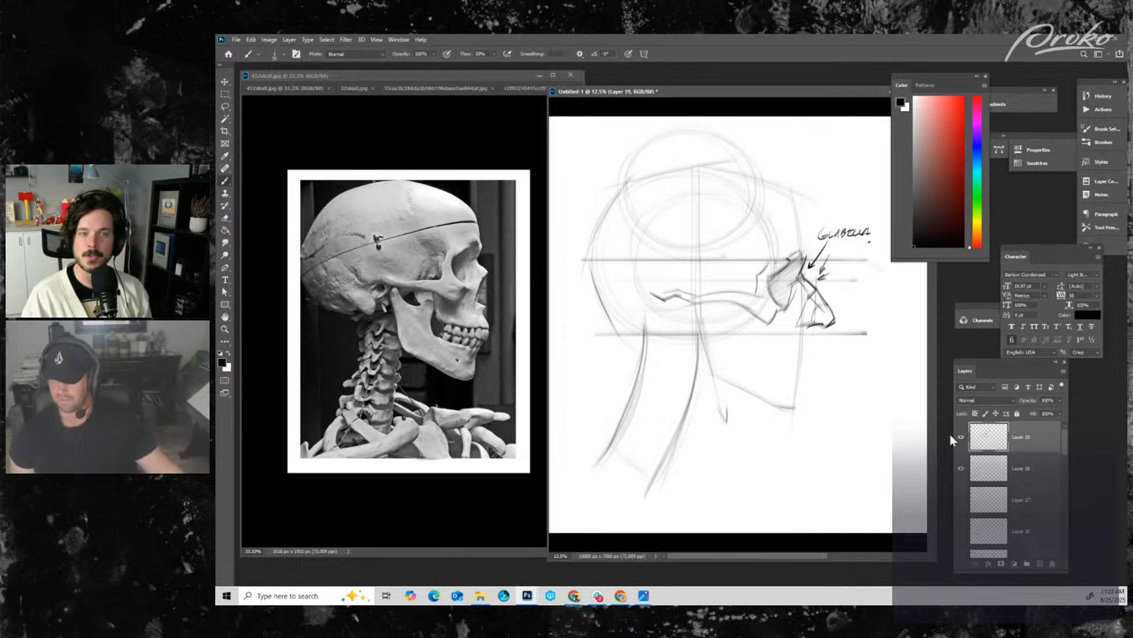
{"action": "key", "text": "ctrl+z"}
{"action": "key", "text": "ctrl+shift+z"}
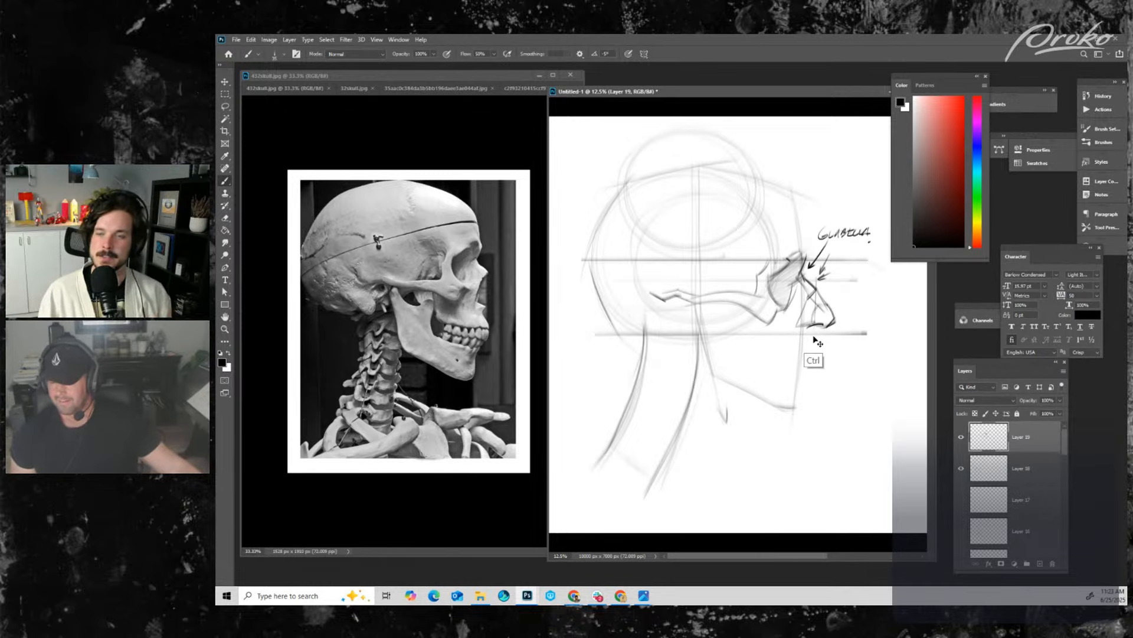
{"action": "key", "text": "ctrl+z"}
{"action": "key", "text": "ctrl+z"}
{"action": "key", "text": "ctrl+z"}
{"action": "key", "text": "ctrl+z"}
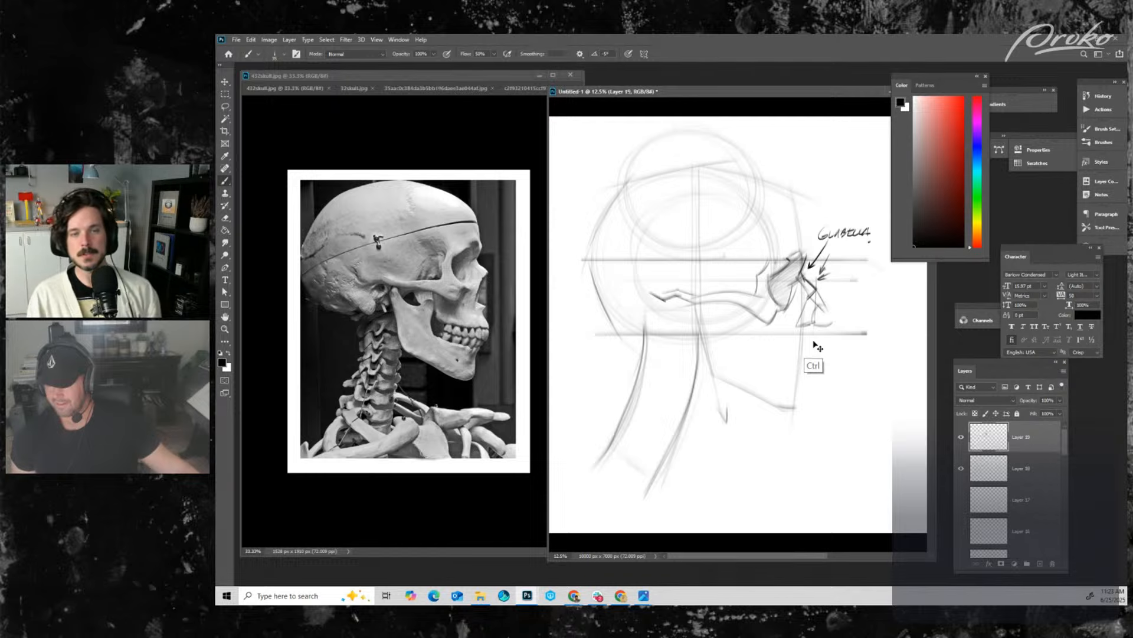
{"action": "key", "text": "ctrl+z"}
{"action": "key", "text": "ctrl+z"}
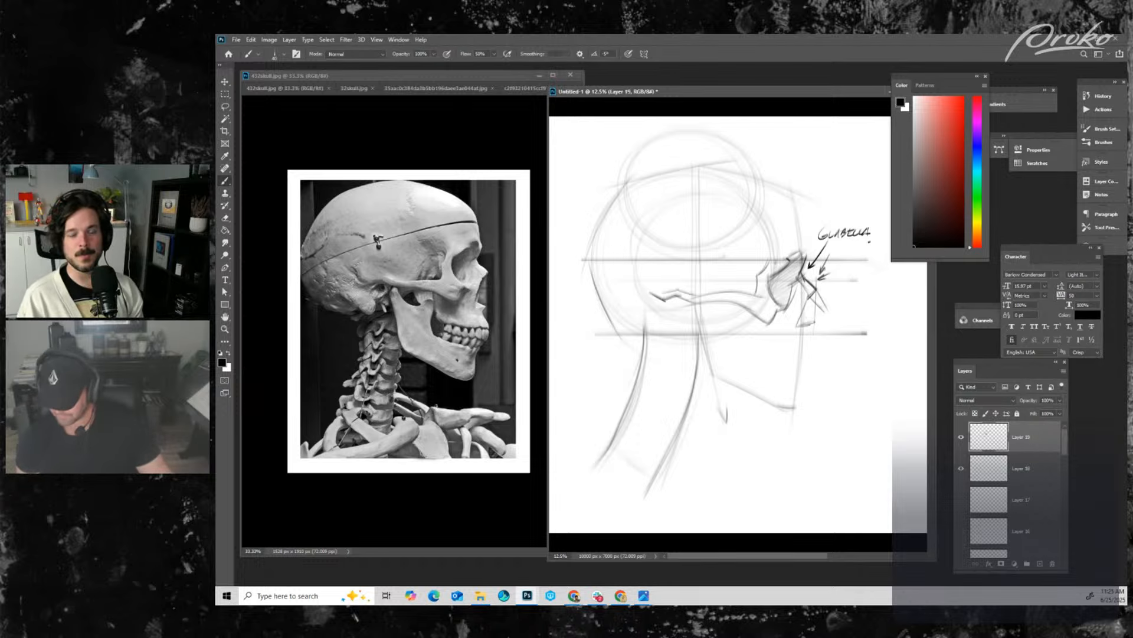
- Draw the front of the upper jaw below the nose and a rounded form for the teeth reaching down to the chin
{"action": "mouse_move", "coordinate": [800, 321]}
{"action": "left_mouse_down"}
{"action": "mouse_move", "coordinate": [814, 323]}
{"action": "mouse_move", "coordinate": [814, 371]}
{"action": "mouse_move", "coordinate": [814, 359]}
{"action": "mouse_move", "coordinate": [796, 391]}
{"action": "left_mouse_up"}
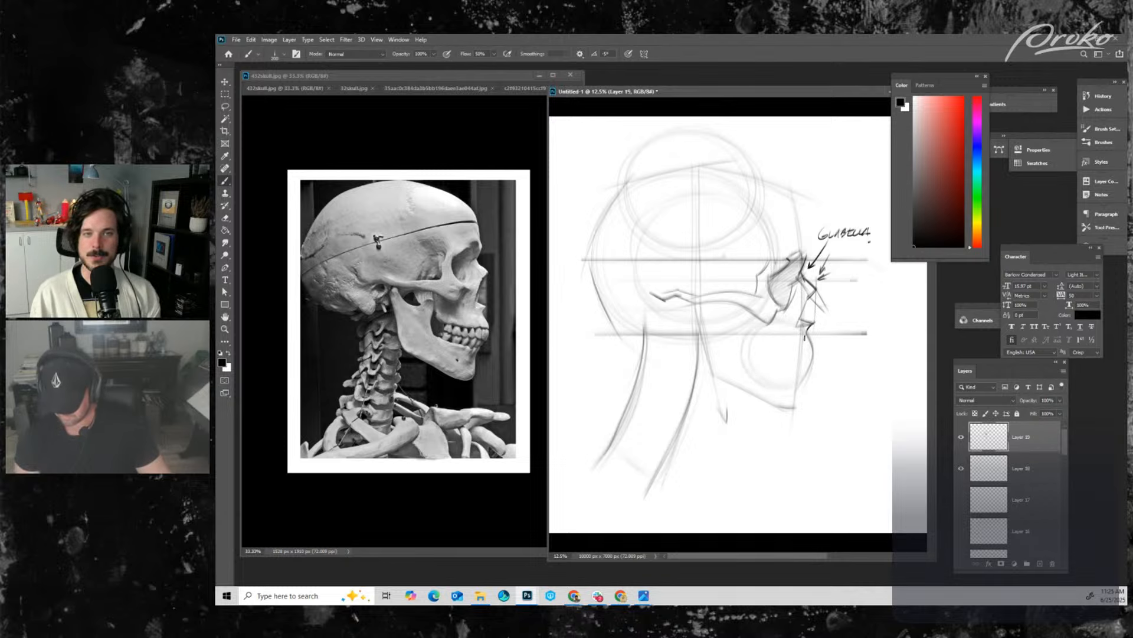
{"action": "left_click_drag", "start_coordinate": [743, 354], "coordinate": [791, 394]}
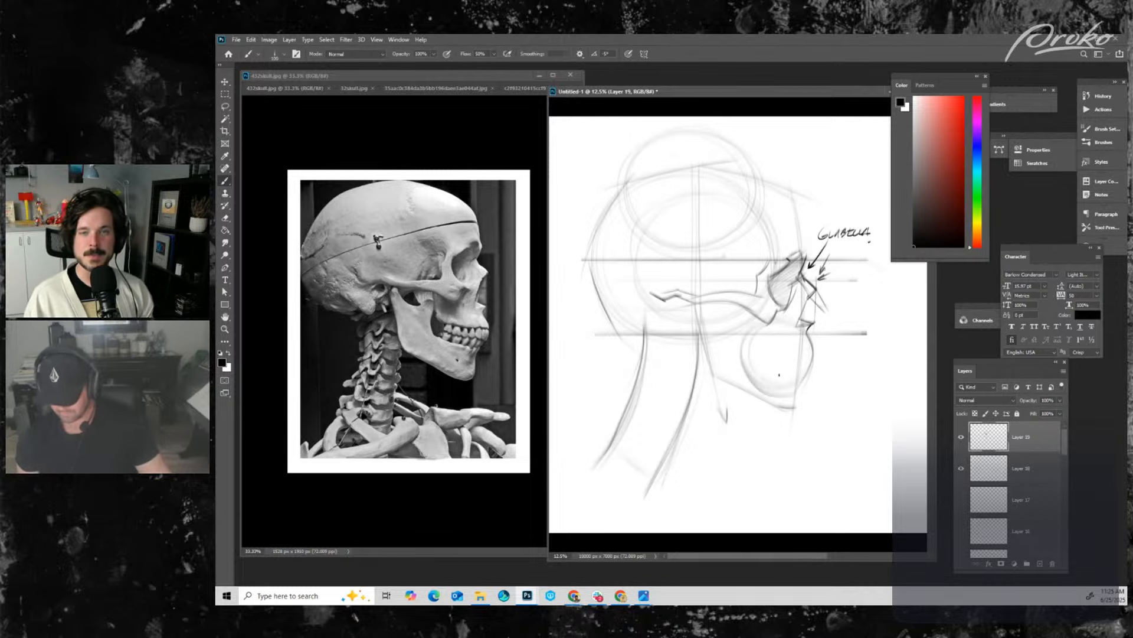
- Reinforce the lower edge of the cheekbone below the eye socket using a smaller brush
{"action": "key", "text": "bracketleft"}
{"action": "key", "text": "bracketleft"}
{"action": "key", "text": "bracketleft"}
{"action": "key", "text": "bracketleft"}
{"action": "key", "text": "bracketleft"}
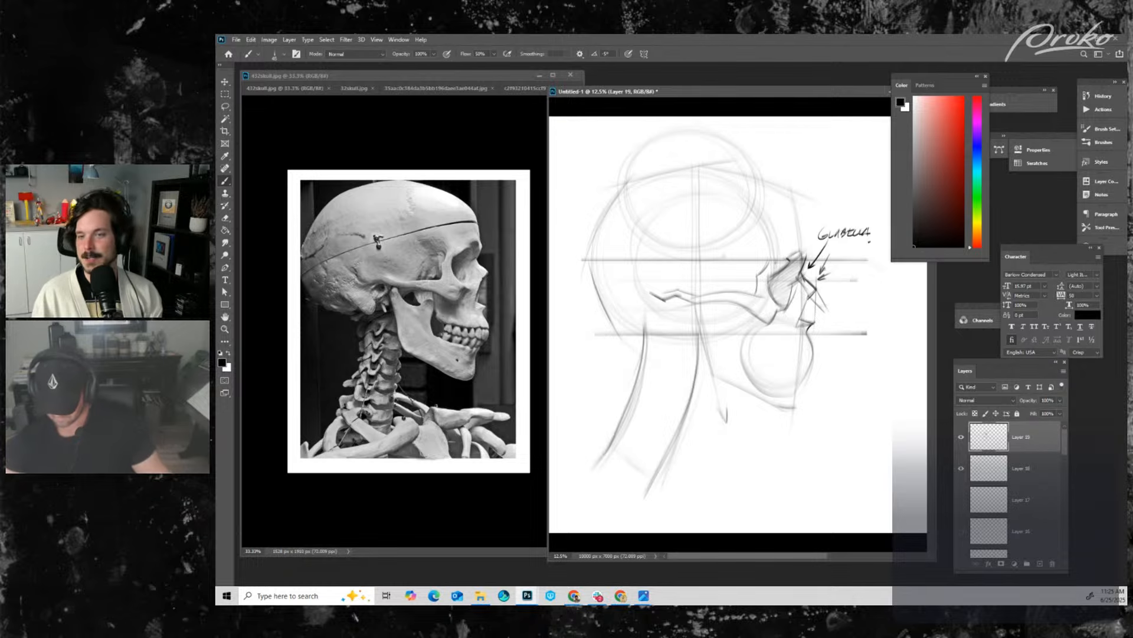
{"action": "left_click_drag", "start_coordinate": [732, 306], "coordinate": [768, 323]}
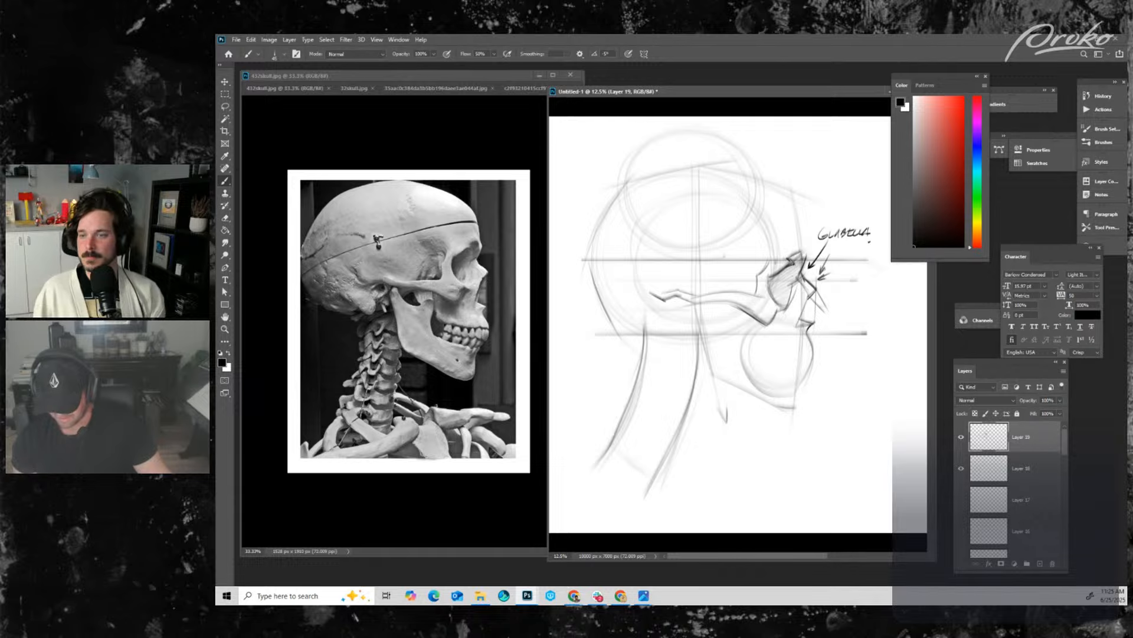
{"action": "scroll", "coordinate": [776, 346], "scroll_direction": "down", "scroll_amount": 2}
{"action": "scroll", "coordinate": [780, 339], "scroll_direction": "up", "scroll_amount": 2}
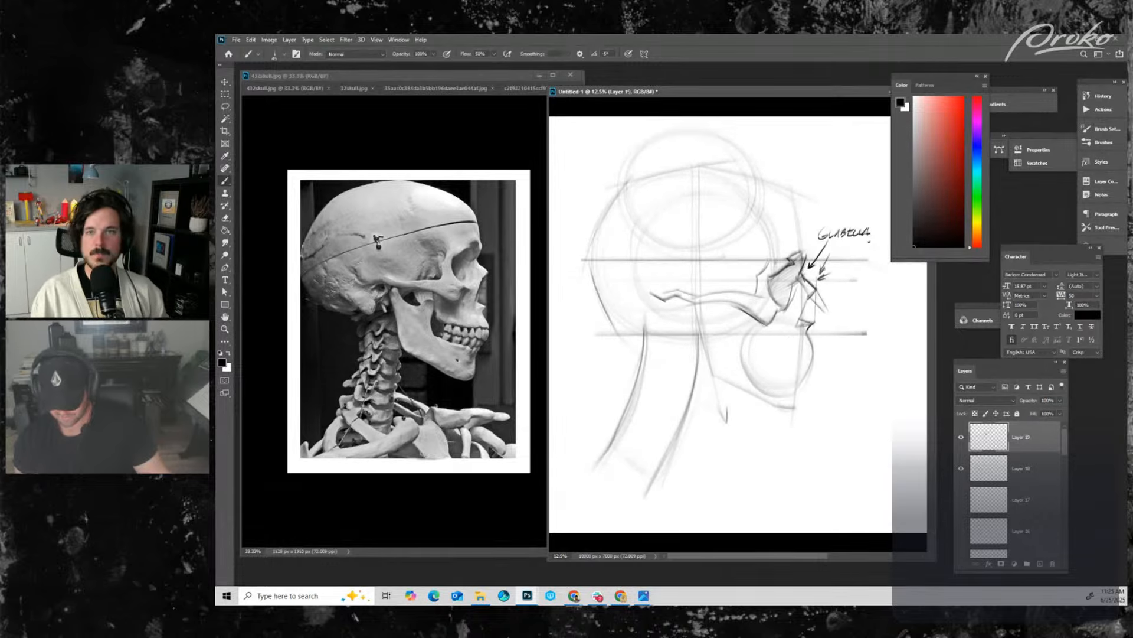
- Draw the back edge of the upper jaw dropping from the cheekbone to the tooth area with a larger brush
{"action": "key", "text": "bracketright"}
{"action": "key", "text": "bracketright"}
{"action": "key", "text": "bracketright"}
{"action": "left_click_drag", "start_coordinate": [770, 324], "coordinate": [778, 312]}
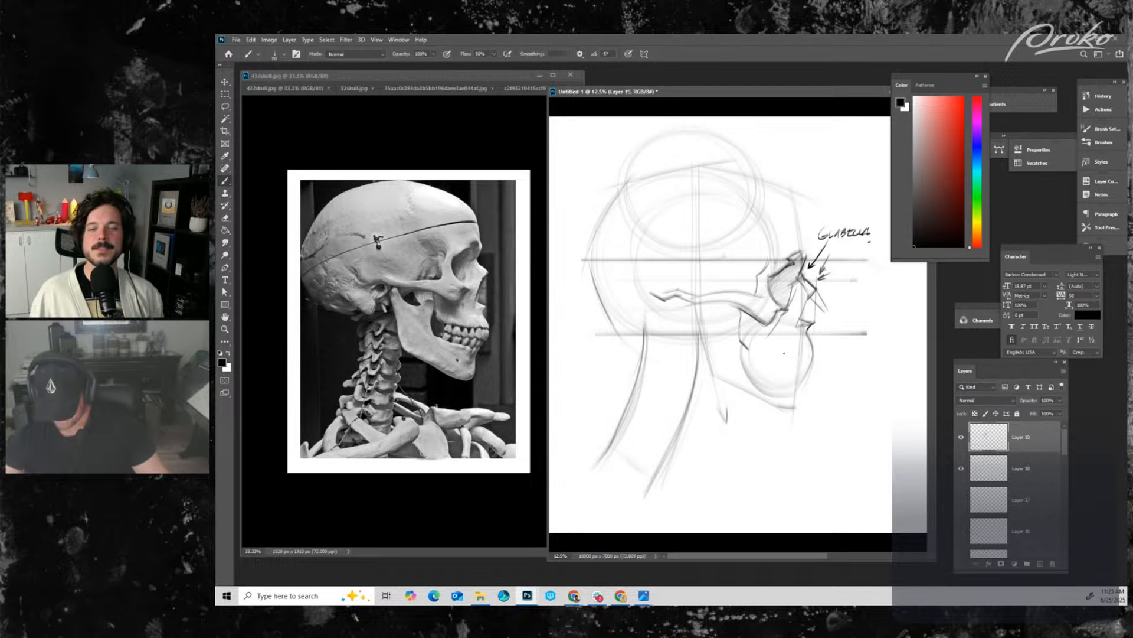
- Draw a light, slightly sloping bite line across the rounded tooth form, undoing rejected attempts
{"action": "left_click_drag", "start_coordinate": [750, 348], "coordinate": [835, 360]}
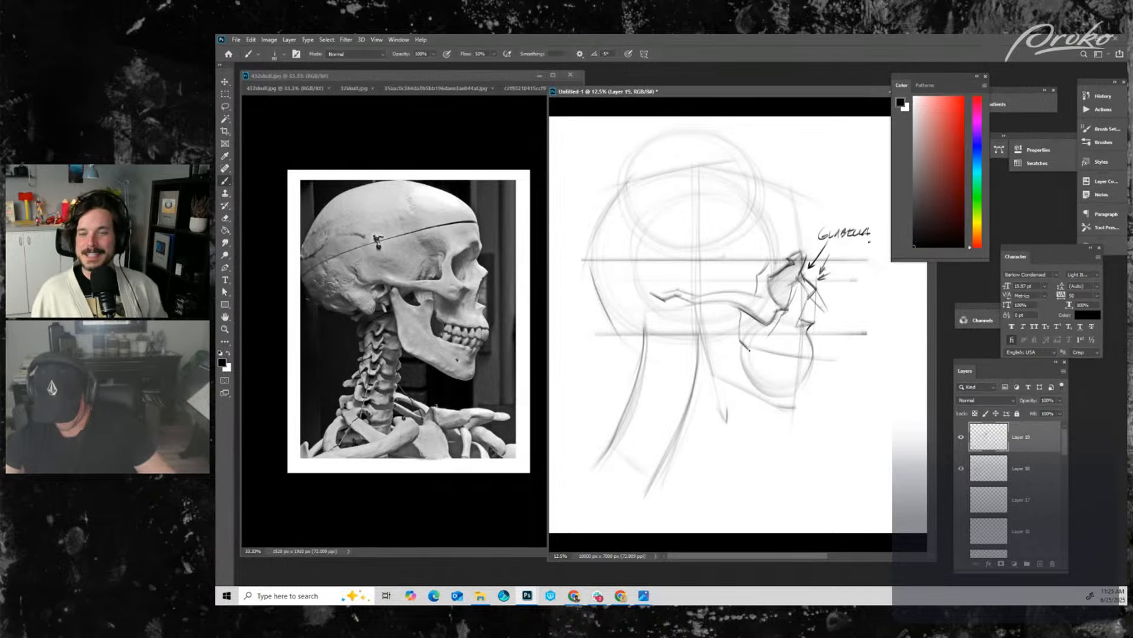
{"action": "key", "text": "ctrl+z"}
{"action": "key", "text": "ctrl+z"}
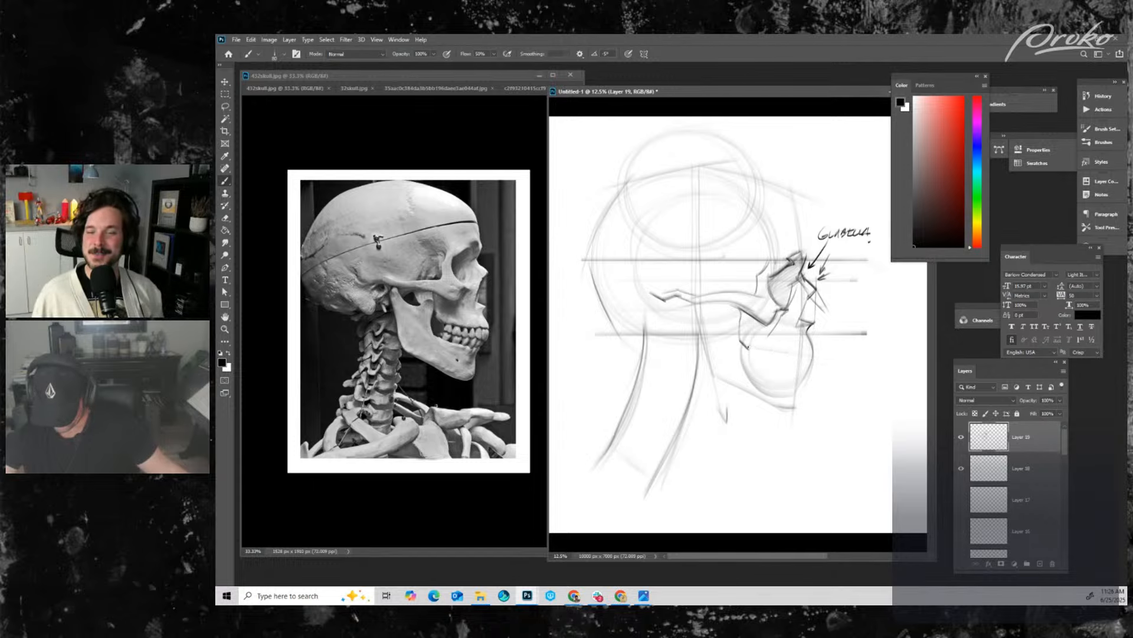
{"action": "left_click_drag", "start_coordinate": [752, 348], "coordinate": [826, 356]}
{"action": "key", "text": "ctrl+z"}
{"action": "key", "text": "ctrl+z"}
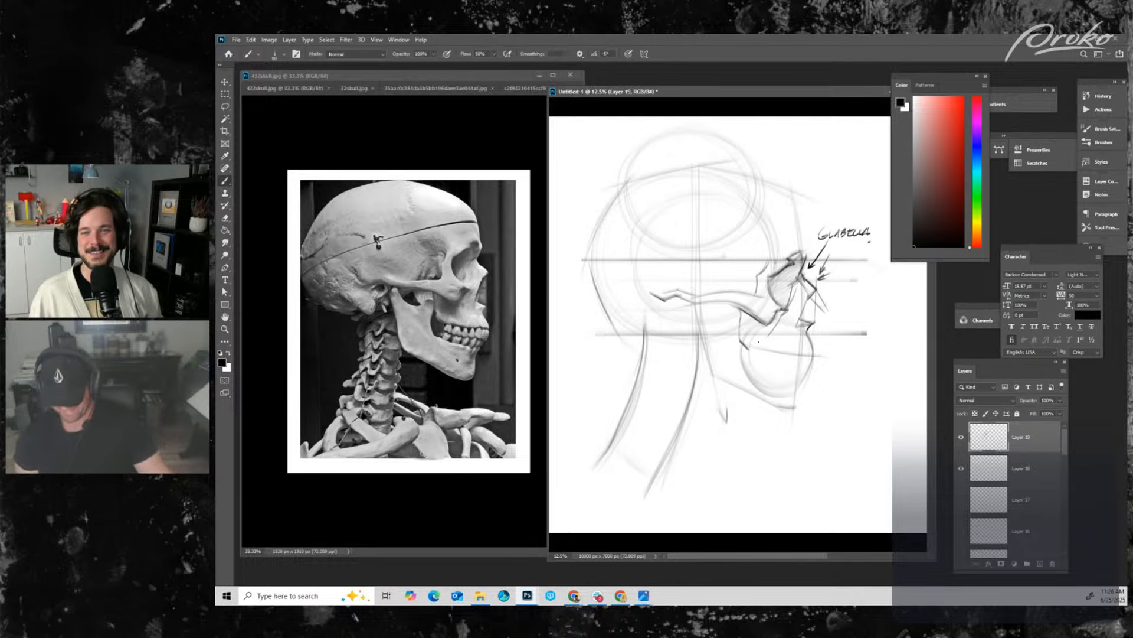
- Darken the rear corner of the tooth area and sketch a short gum line forward above the bite line
{"action": "left_click_drag", "start_coordinate": [741, 337], "coordinate": [749, 347]}
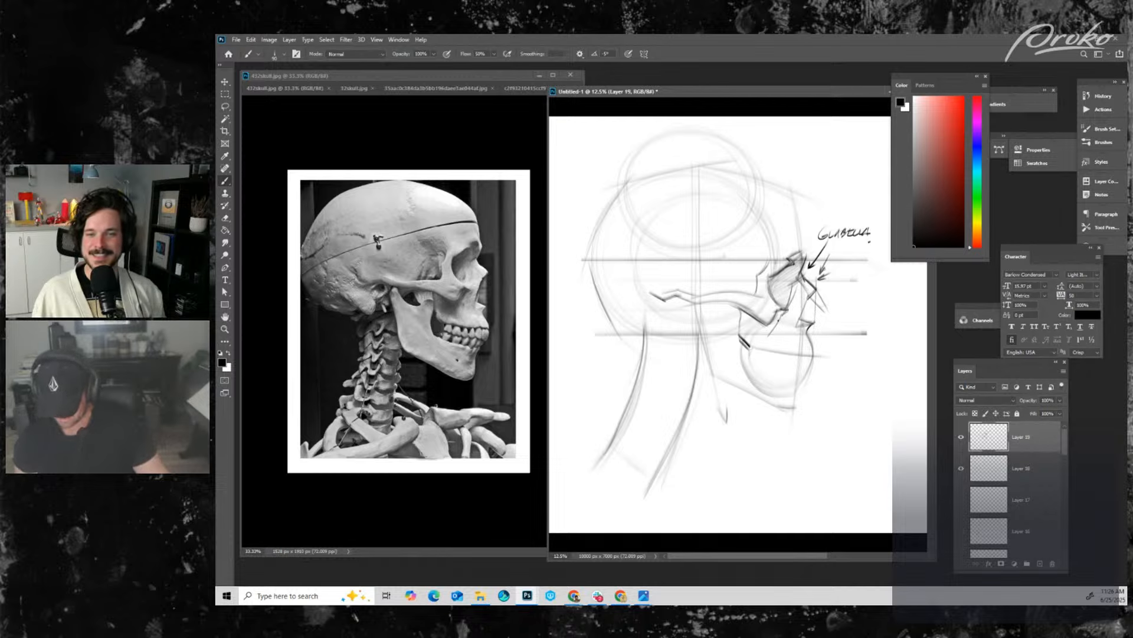
{"action": "key", "text": "bracketleft"}
{"action": "left_click_drag", "start_coordinate": [740, 332], "coordinate": [766, 341]}
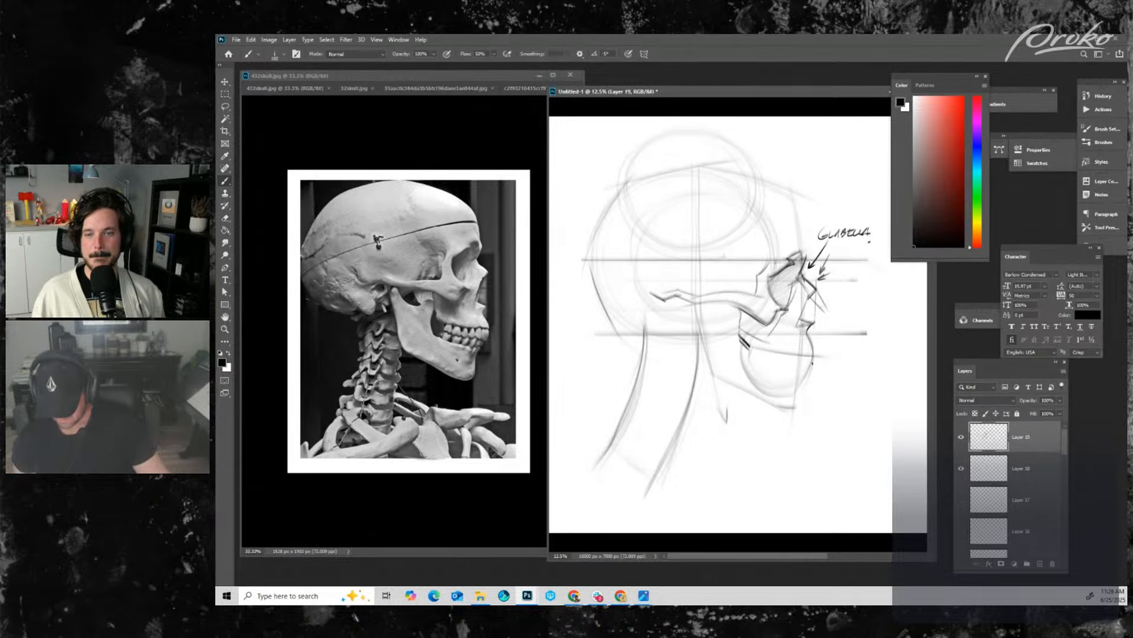
- Adjust the brush size, extend the gum line toward the front teeth, and darken the bite line from back to front
{"action": "key", "text": "bracketleft"}
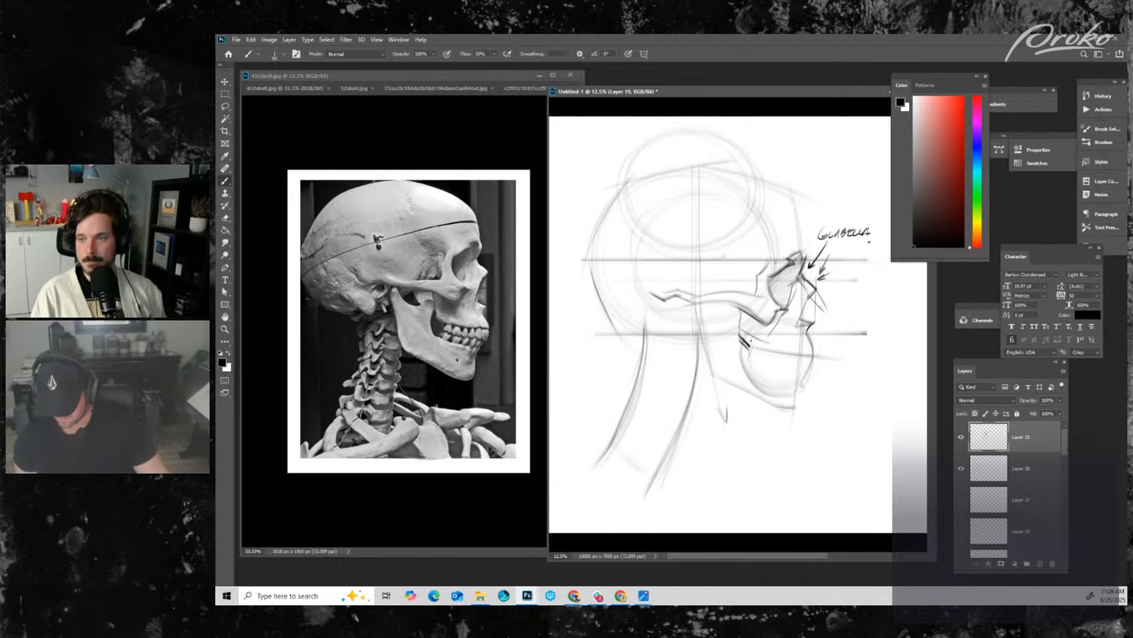
{"action": "key", "text": "bracketright"}
{"action": "key", "text": "bracketright"}
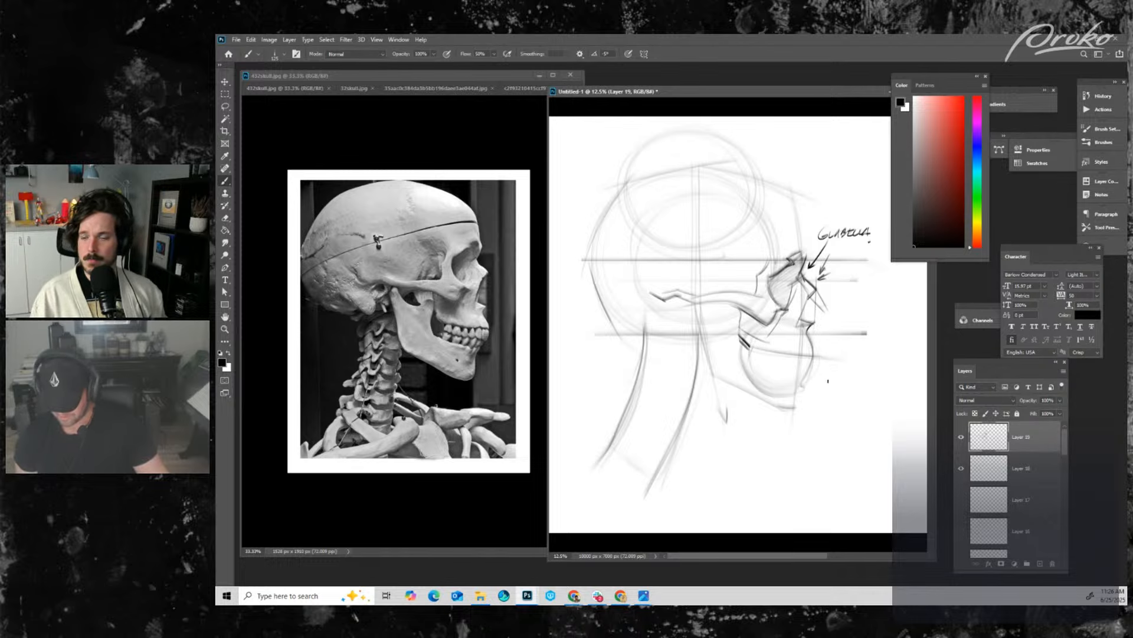
{"action": "key", "text": "bracketleft"}
{"action": "key", "text": "bracketleft"}
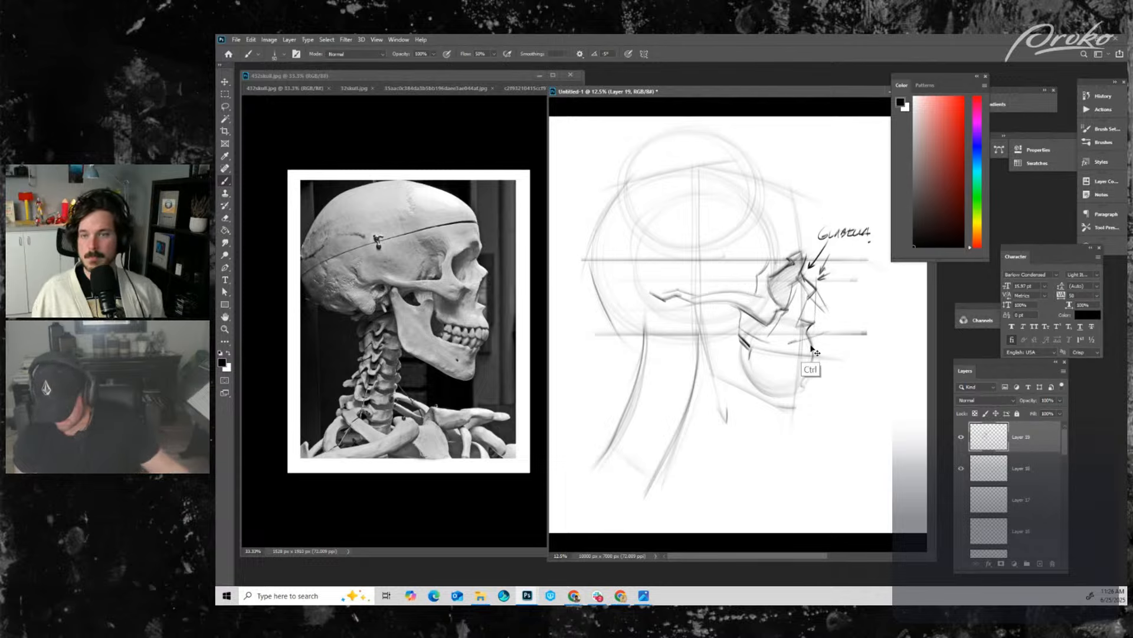
{"action": "left_click_drag", "start_coordinate": [788, 341], "coordinate": [802, 335]}
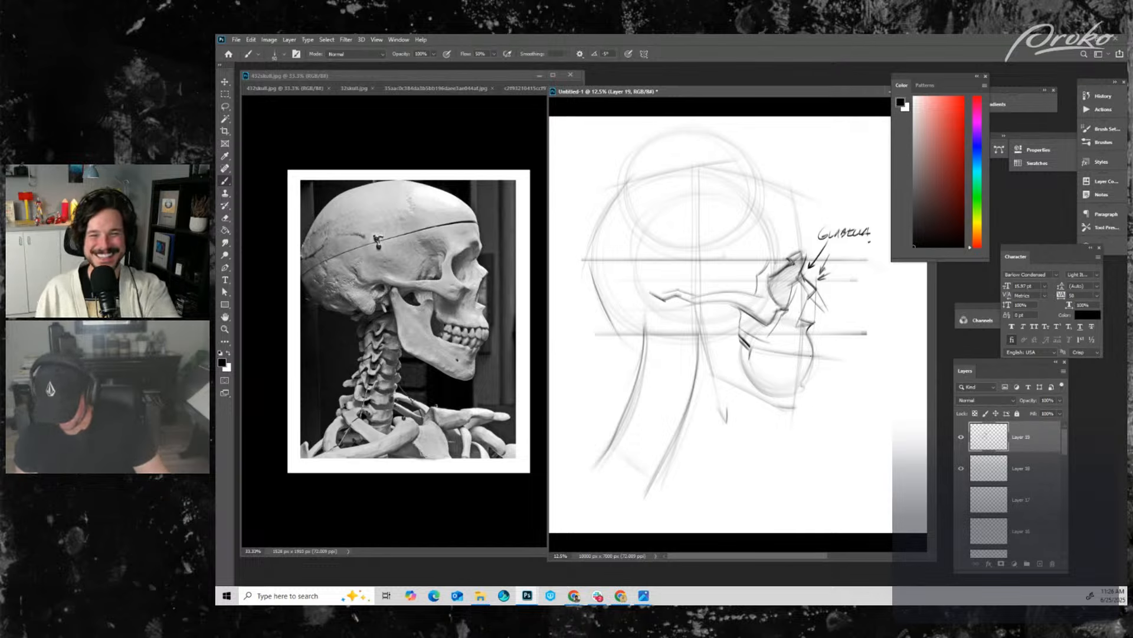
{"action": "left_click_drag", "start_coordinate": [790, 354], "coordinate": [816, 352]}
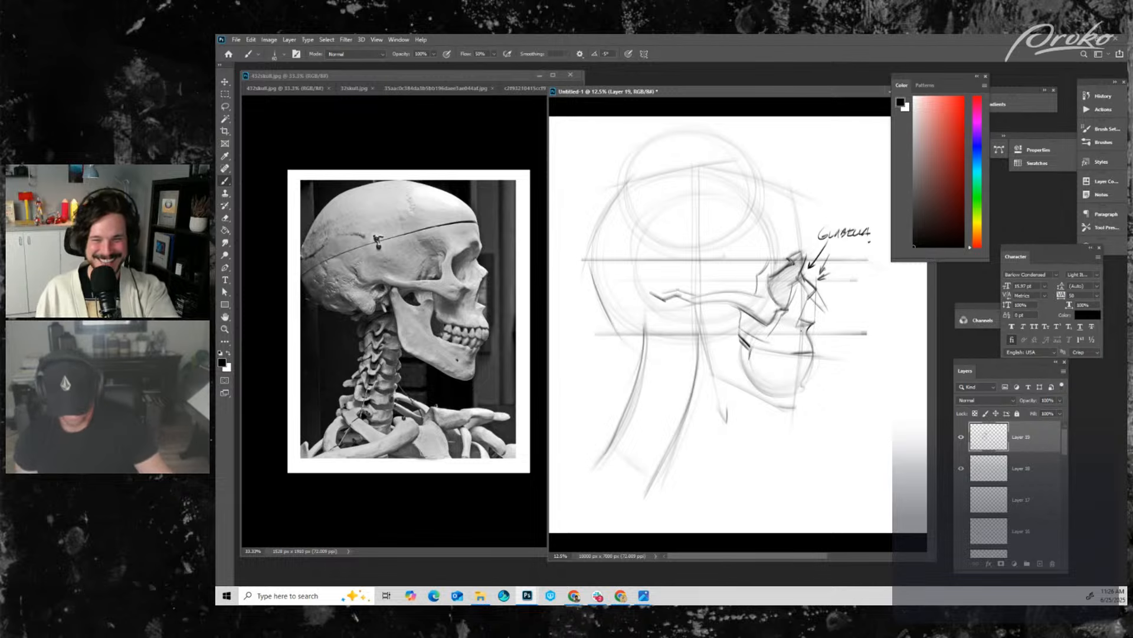
{"action": "left_click_drag", "start_coordinate": [751, 346], "coordinate": [795, 353]}
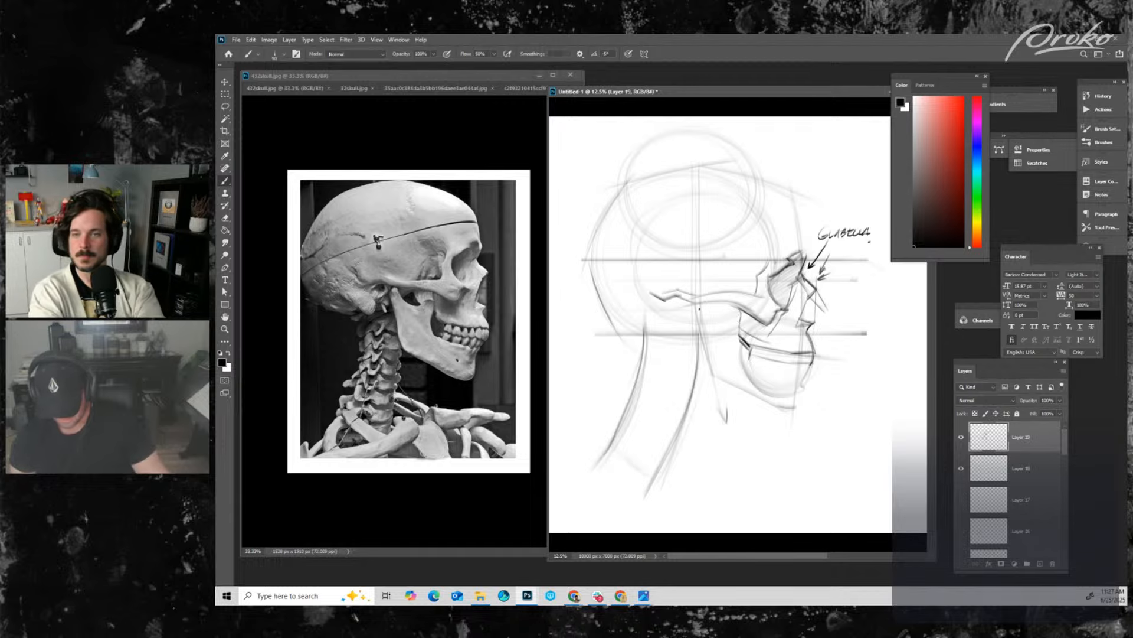
- Outline the lower jaw from below the zygomatic arch around the jaw angle to the chin, adding the ramus's front edge
{"action": "mouse_move", "coordinate": [703, 304]}
{"action": "left_mouse_down"}
{"action": "mouse_move", "coordinate": [715, 382]}
{"action": "mouse_move", "coordinate": [712, 365]}
{"action": "mouse_move", "coordinate": [719, 382]}
{"action": "mouse_move", "coordinate": [789, 412]}
{"action": "left_mouse_up"}
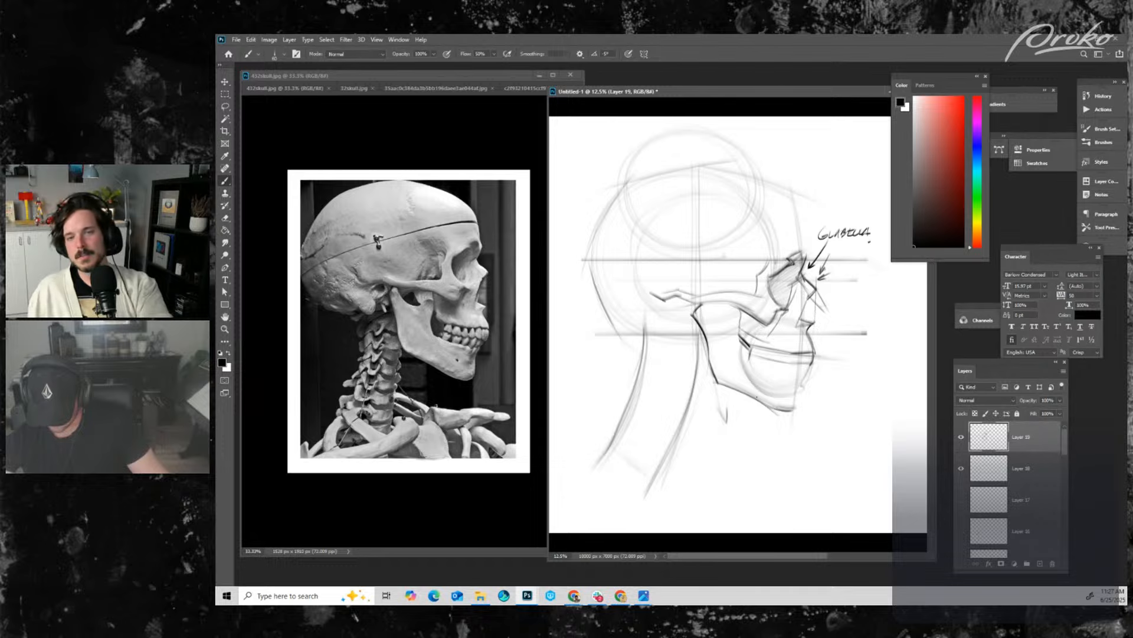
{"action": "left_click_drag", "start_coordinate": [714, 376], "coordinate": [794, 409]}
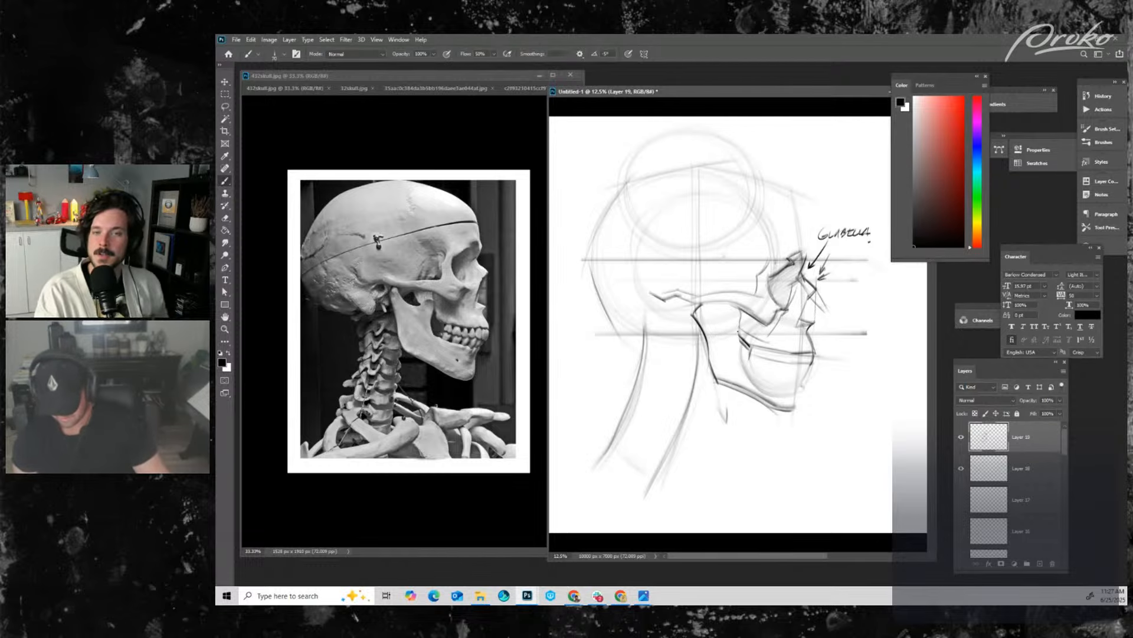
{"action": "left_click_drag", "start_coordinate": [742, 328], "coordinate": [732, 357]}
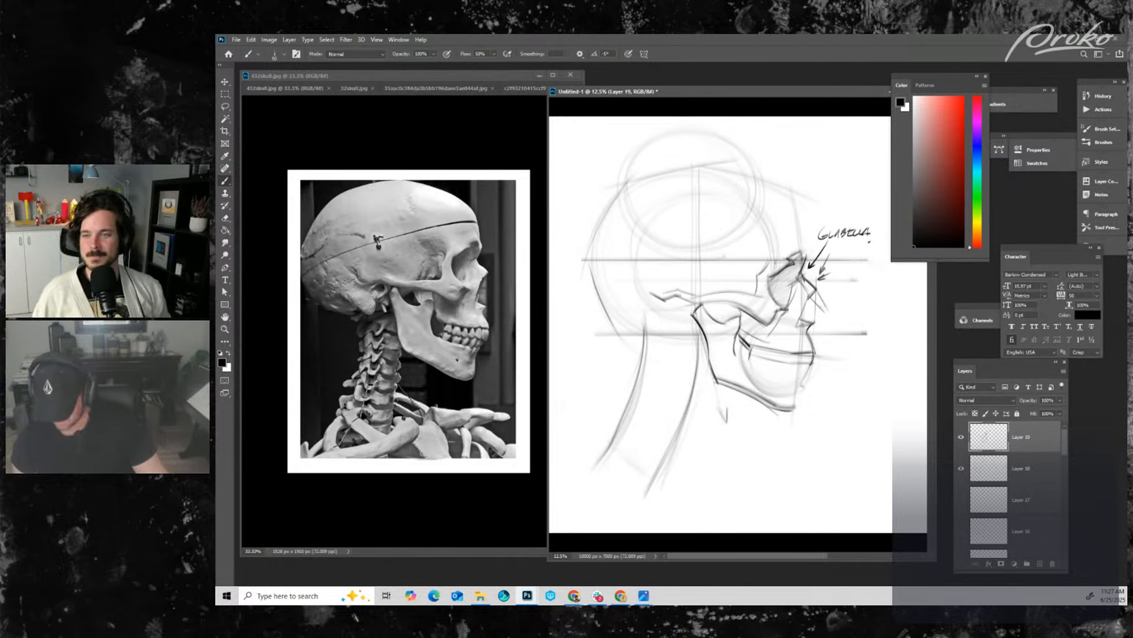
{"action": "key", "text": "ctrl+minus"}
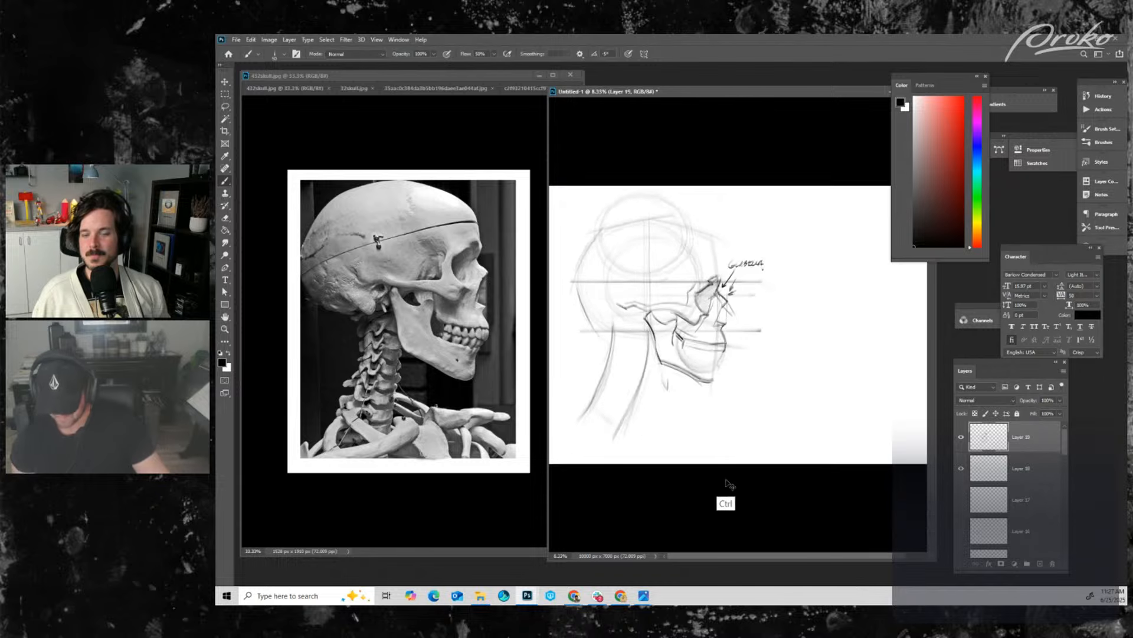
{"action": "key", "text": "ctrl+plus"}
{"action": "left_click_drag", "start_coordinate": [687, 432], "coordinate": [831, 384]}
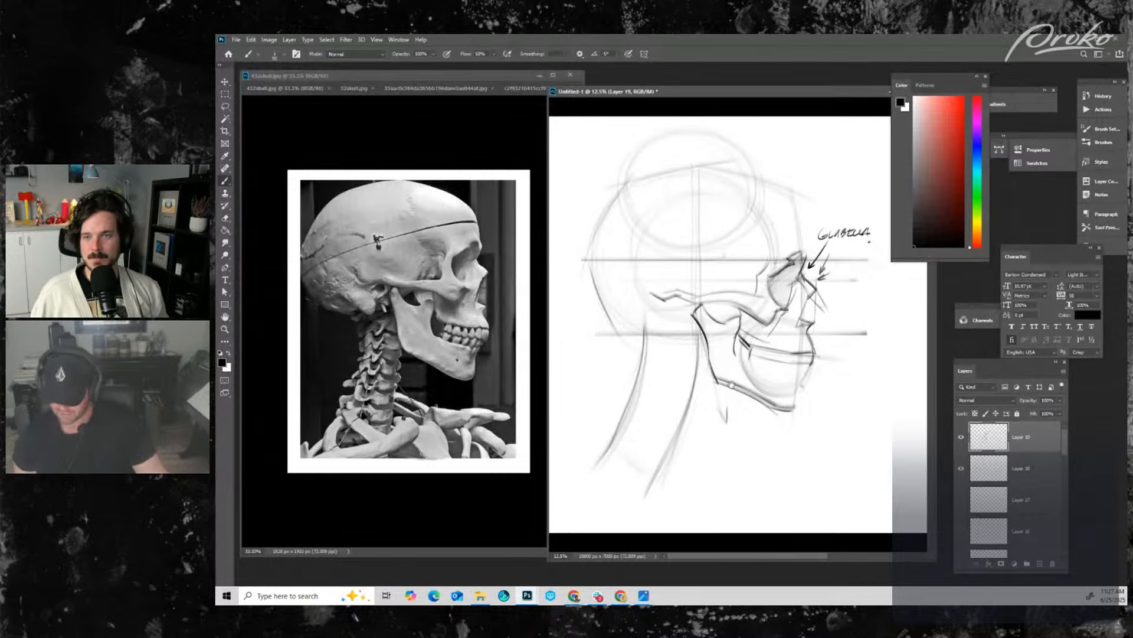
{"action": "left_click_drag", "start_coordinate": [770, 368], "coordinate": [763, 368]}
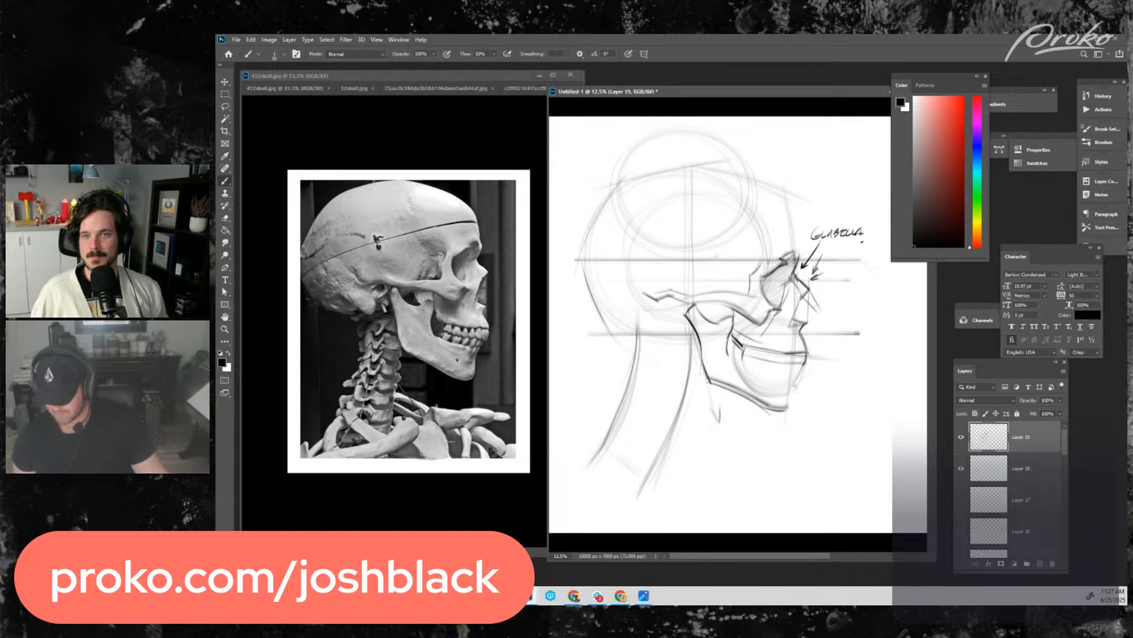
- Try loose looping strokes across the cranium with varied brush sizes, and undo them
{"action": "key", "text": "]"}
{"action": "key", "text": "]"}
{"action": "key", "text": "]"}
{"action": "key", "text": "]"}
{"action": "key", "text": "]"}
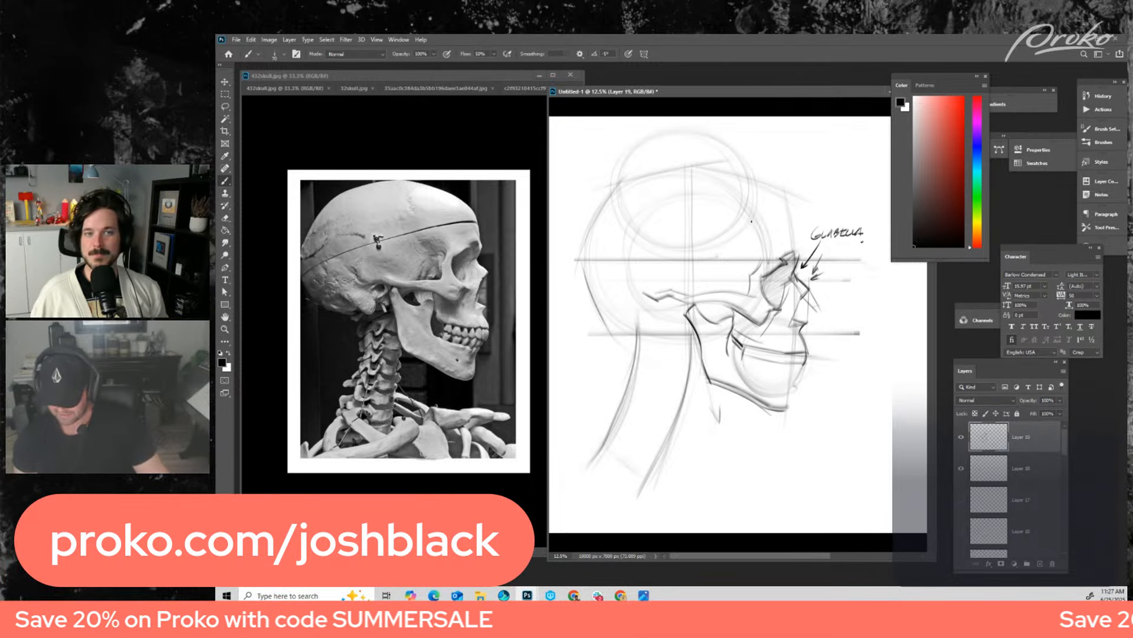
{"action": "key", "text": "["}
{"action": "key", "text": "["}
{"action": "key", "text": "["}
{"action": "key", "text": "["}
{"action": "key", "text": "["}
{"action": "mouse_move", "coordinate": [711, 230]}
{"action": "left_mouse_down"}
{"action": "mouse_move", "coordinate": [785, 167]}
{"action": "mouse_move", "coordinate": [844, 196]}
{"action": "left_mouse_up"}
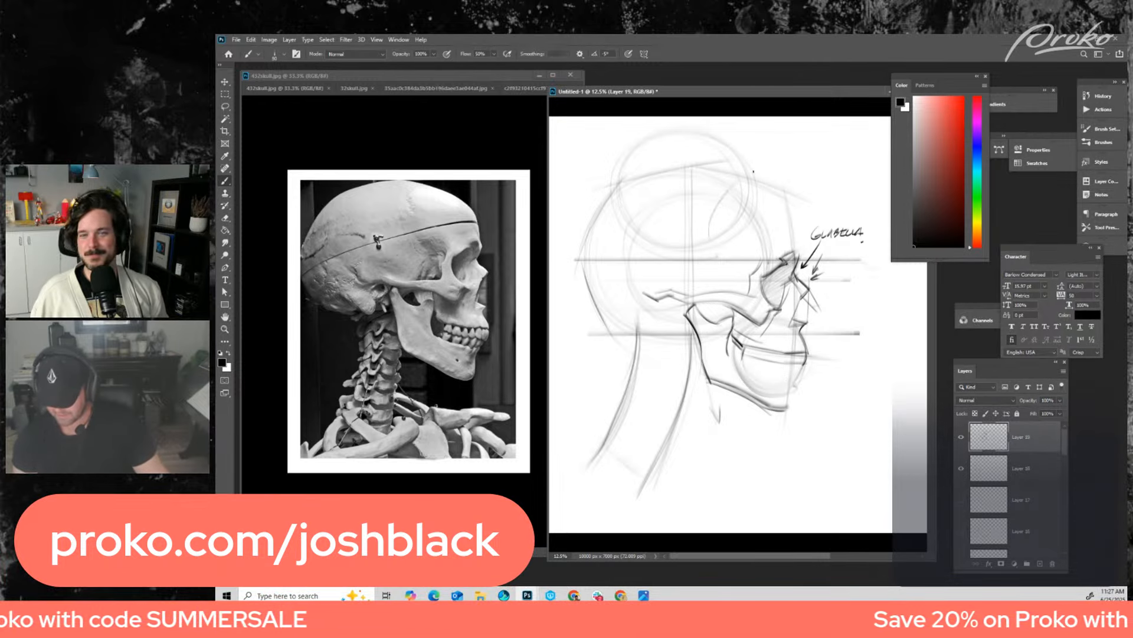
{"action": "mouse_move", "coordinate": [815, 157]}
{"action": "left_mouse_down"}
{"action": "mouse_move", "coordinate": [714, 150]}
{"action": "mouse_move", "coordinate": [576, 248]}
{"action": "left_mouse_up"}
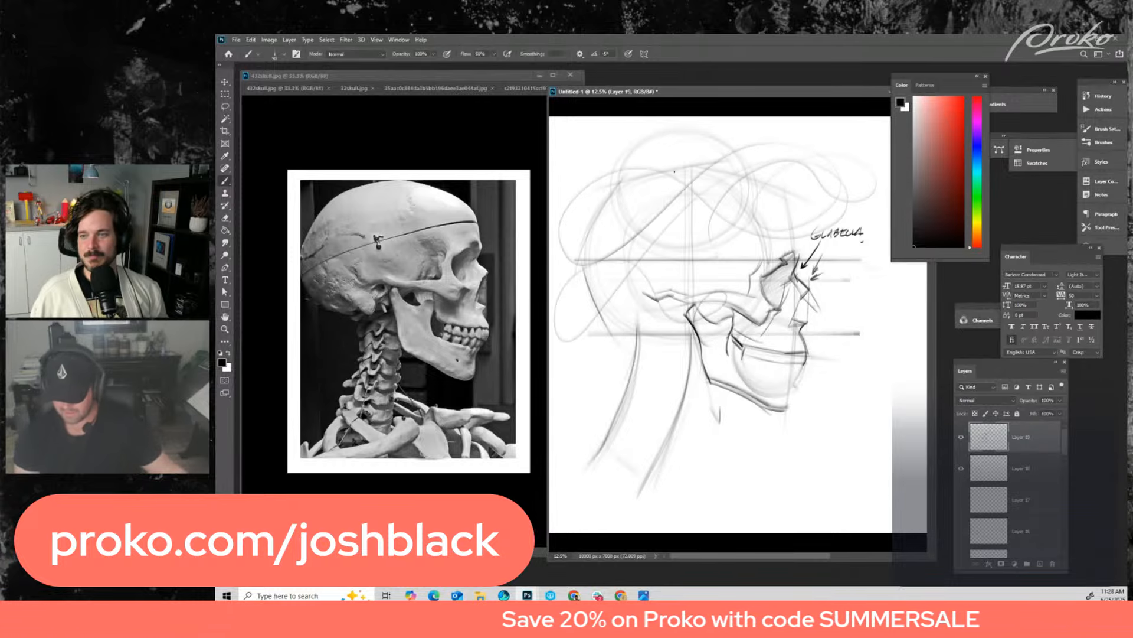
{"action": "key", "text": "ctrl+z"}
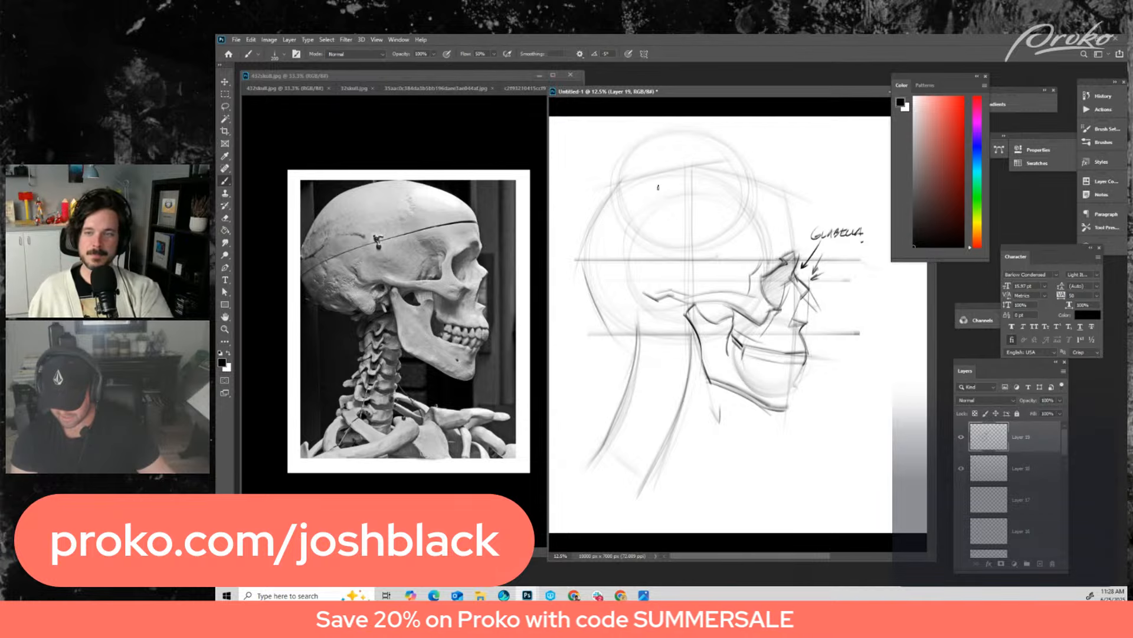
- Try a short dark slanted mark and long sweeping curves over the cranium, and undo the curves
{"action": "left_click_drag", "start_coordinate": [675, 229], "coordinate": [658, 189]}
{"action": "left_click_drag", "start_coordinate": [679, 237], "coordinate": [660, 189]}
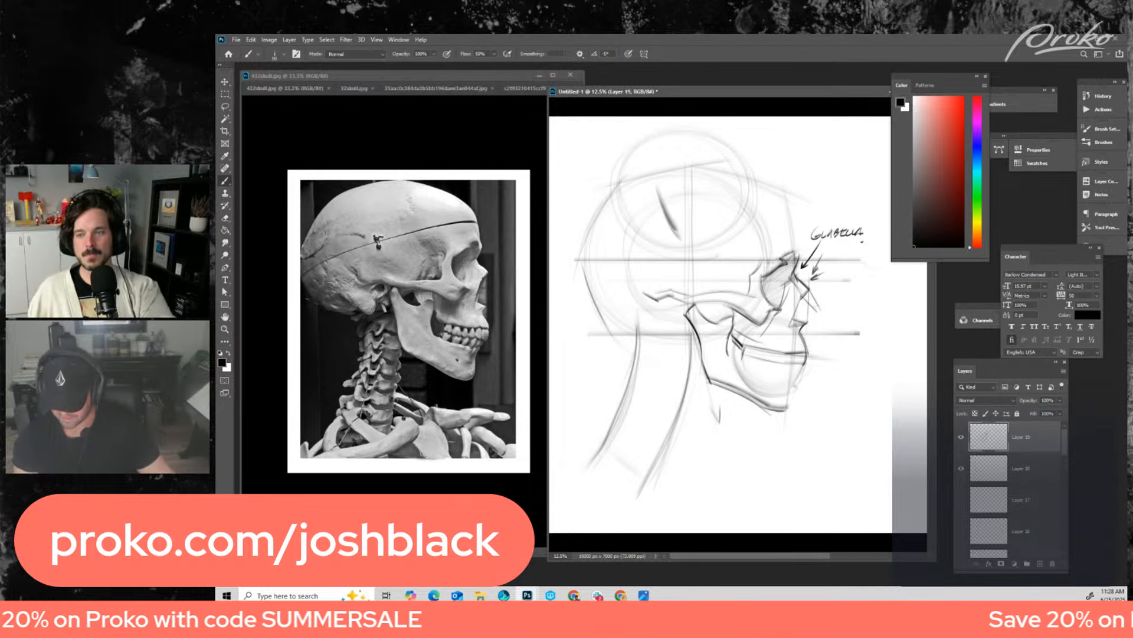
{"action": "mouse_move", "coordinate": [676, 187]}
{"action": "left_mouse_down"}
{"action": "mouse_move", "coordinate": [695, 211]}
{"action": "mouse_move", "coordinate": [806, 180]}
{"action": "left_mouse_up"}
{"action": "left_click_drag", "start_coordinate": [560, 277], "coordinate": [839, 155]}
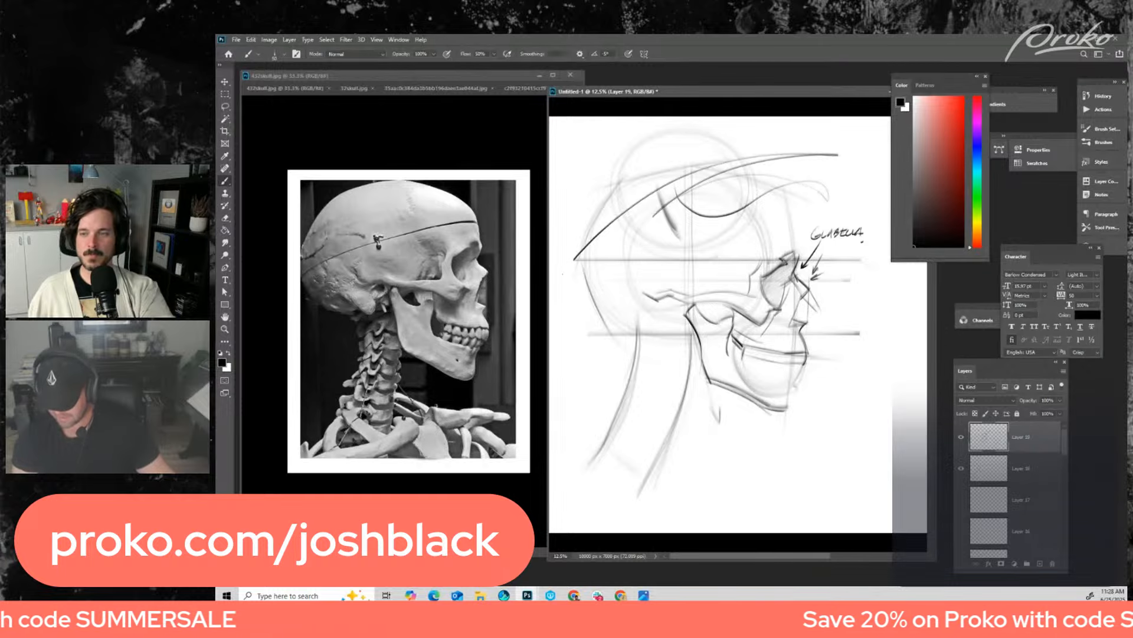
{"action": "key", "text": "ctrl+z"}
{"action": "key", "text": "ctrl+z"}
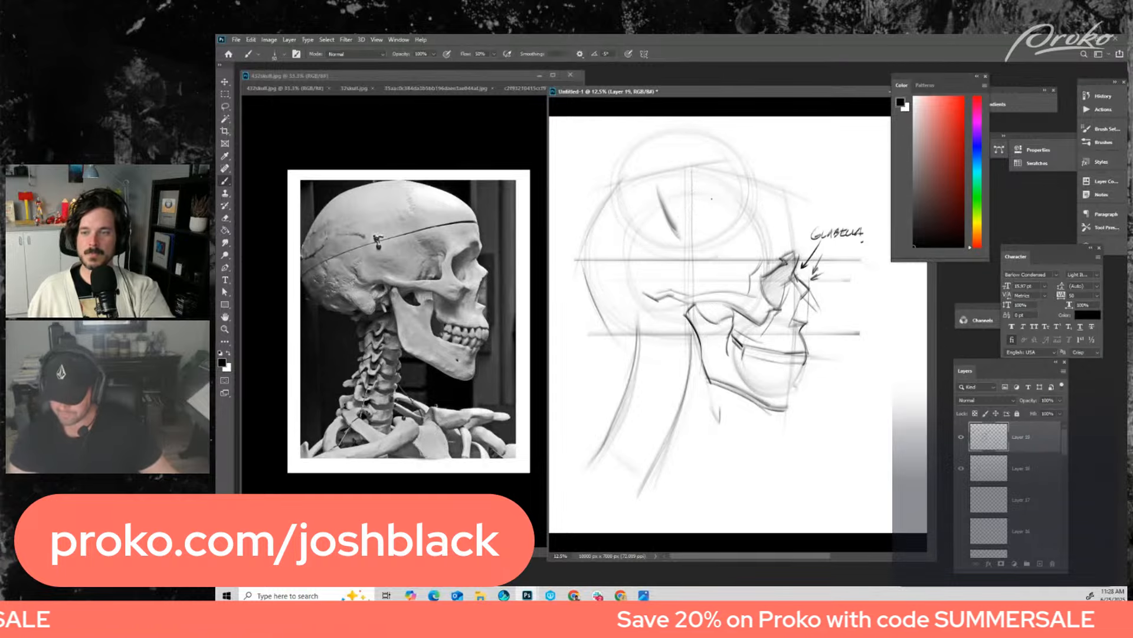
- Try broad, soft diagonal brush strokes sweeping from the cranium past the forehead
{"action": "left_click_drag", "start_coordinate": [679, 156], "coordinate": [725, 239]}
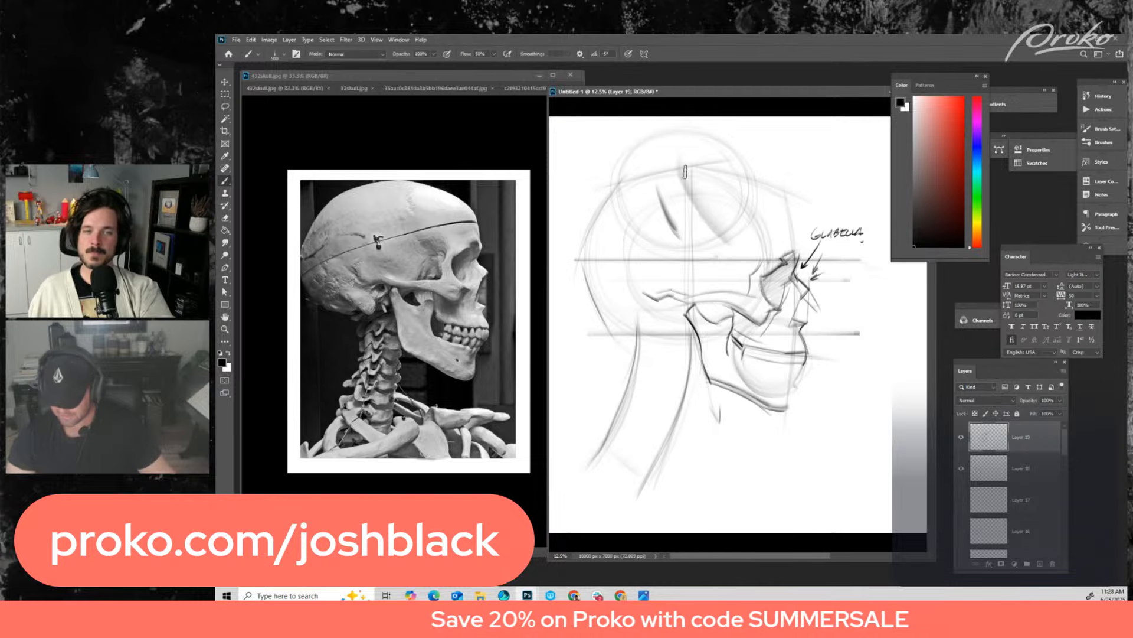
{"action": "left_click_drag", "start_coordinate": [673, 268], "coordinate": [820, 175]}
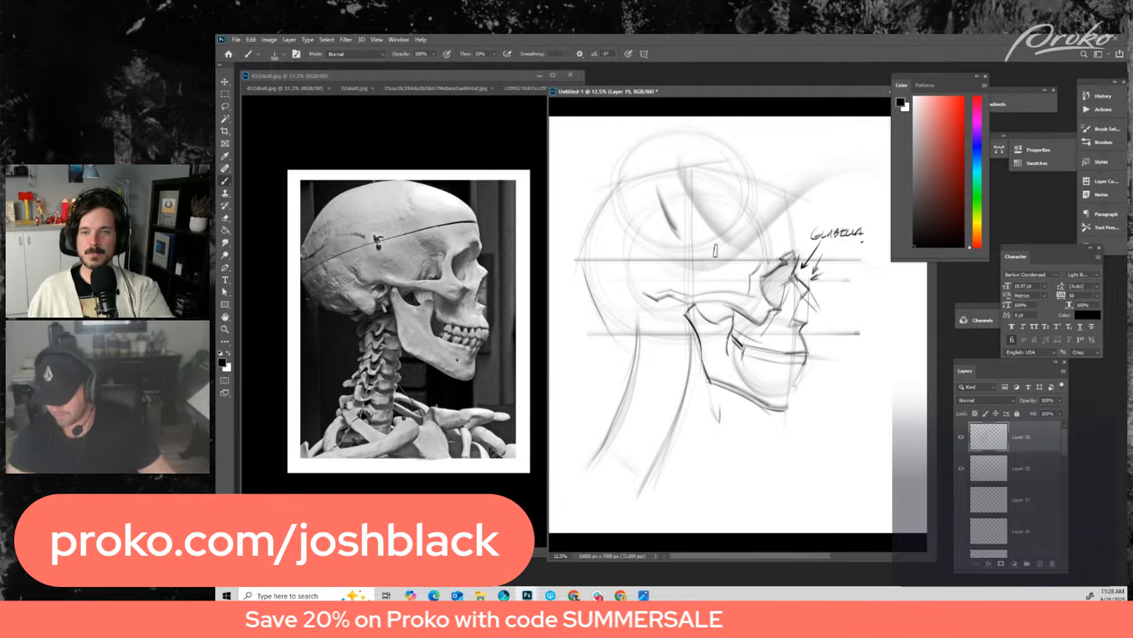
{"action": "left_click_drag", "start_coordinate": [709, 259], "coordinate": [856, 139]}
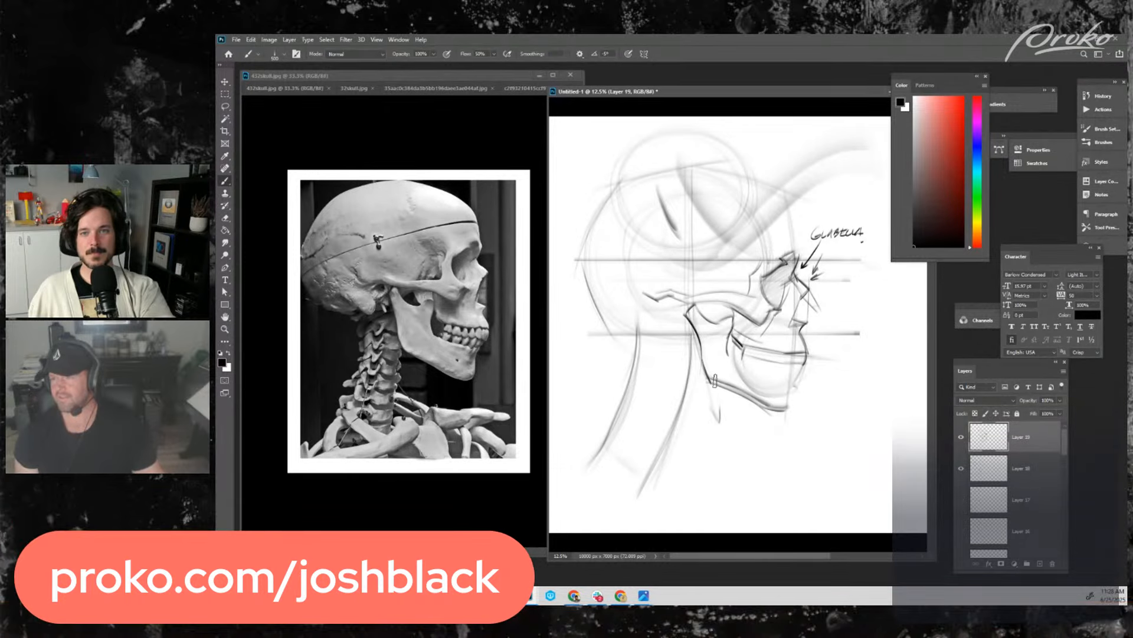
{"action": "left_click_drag", "start_coordinate": [789, 407], "coordinate": [717, 382]}
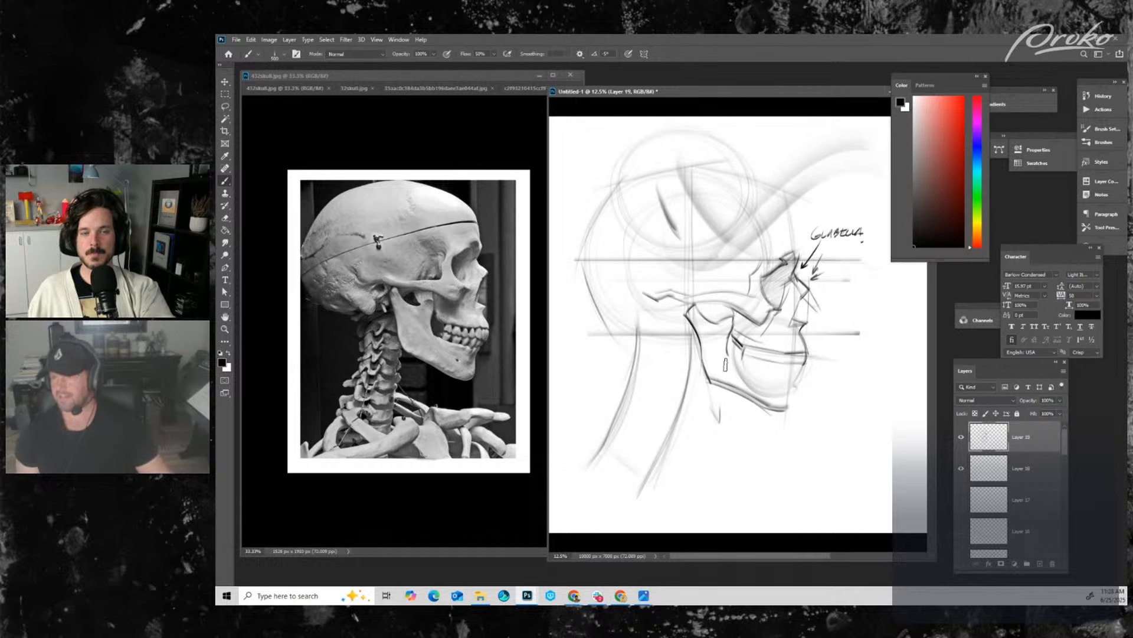
{"action": "left_click_drag", "start_coordinate": [663, 248], "coordinate": [839, 137]}
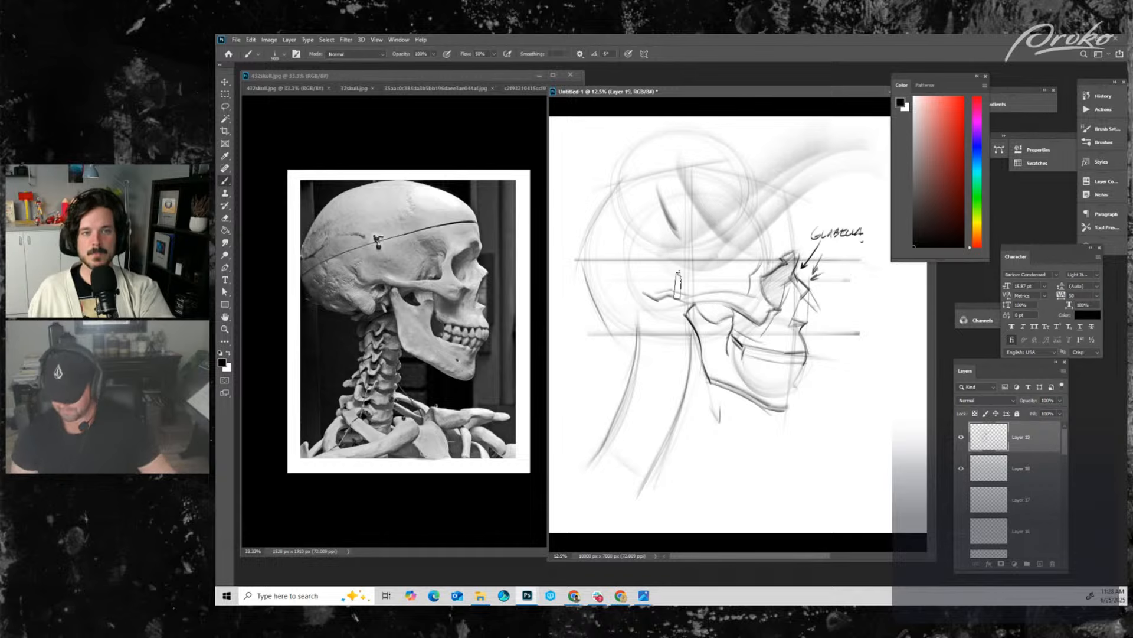
{"action": "left_click_drag", "start_coordinate": [661, 236], "coordinate": [823, 128]}
{"action": "left_click_drag", "start_coordinate": [651, 210], "coordinate": [844, 121]}
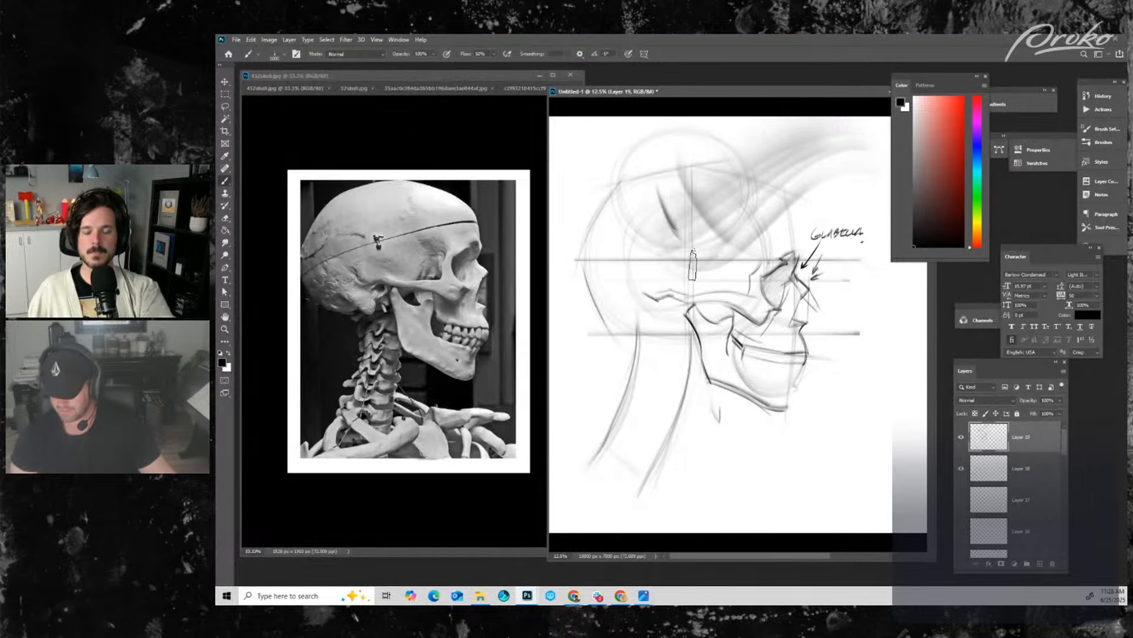
- Try covering the face, jaw and neck with wide parallel diagonal shading strokes
{"action": "mouse_move", "coordinate": [693, 265]}
{"action": "left_mouse_down"}
{"action": "mouse_move", "coordinate": [850, 183]}
{"action": "mouse_move", "coordinate": [864, 201]}
{"action": "left_mouse_up"}
{"action": "left_click_drag", "start_coordinate": [684, 303], "coordinate": [873, 236]}
{"action": "left_click_drag", "start_coordinate": [627, 367], "coordinate": [830, 298]}
{"action": "left_click_drag", "start_coordinate": [700, 349], "coordinate": [889, 269]}
{"action": "left_click_drag", "start_coordinate": [602, 408], "coordinate": [894, 334]}
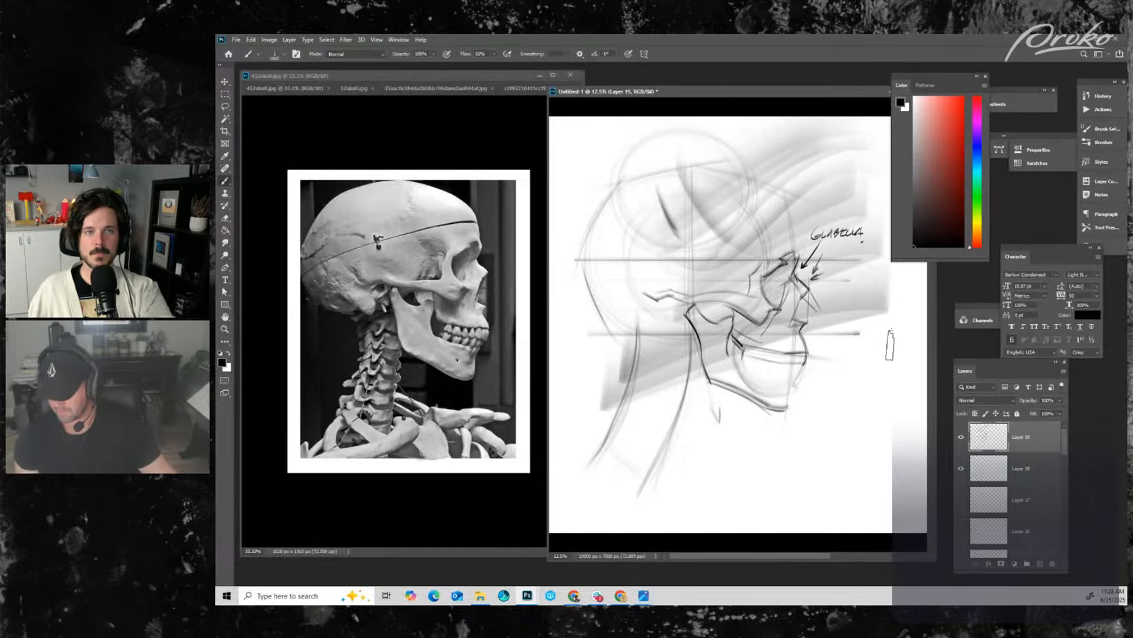
{"action": "left_click_drag", "start_coordinate": [596, 440], "coordinate": [894, 354]}
{"action": "left_click_drag", "start_coordinate": [599, 443], "coordinate": [892, 377]}
{"action": "left_click_drag", "start_coordinate": [625, 500], "coordinate": [850, 407]}
- Undo all the test marks and shading strokes over the skull drawing
{"action": "key", "text": "ctrl+z"}
{"action": "key", "text": "ctrl+z"}
{"action": "key", "text": "ctrl+z"}
{"action": "key", "text": "ctrl+z"}
{"action": "key", "text": "ctrl+z"}
{"action": "key", "text": "ctrl+z"}
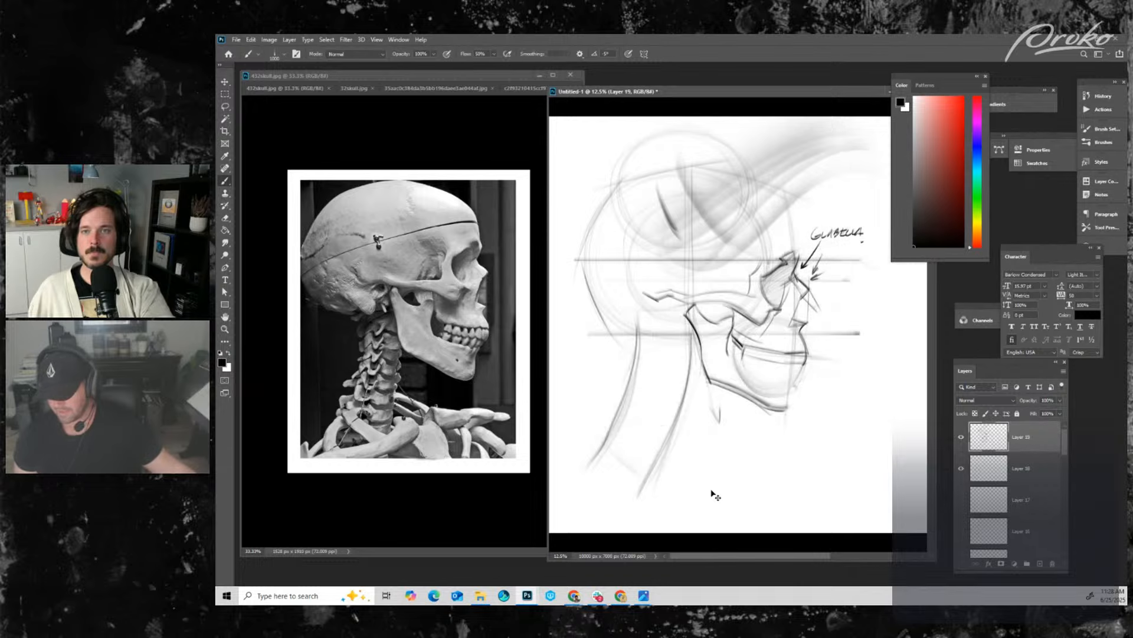
{"action": "key", "text": "ctrl+z"}
{"action": "key", "text": "ctrl+z"}
{"action": "key", "text": "ctrl+z"}
{"action": "key", "text": "ctrl+z"}
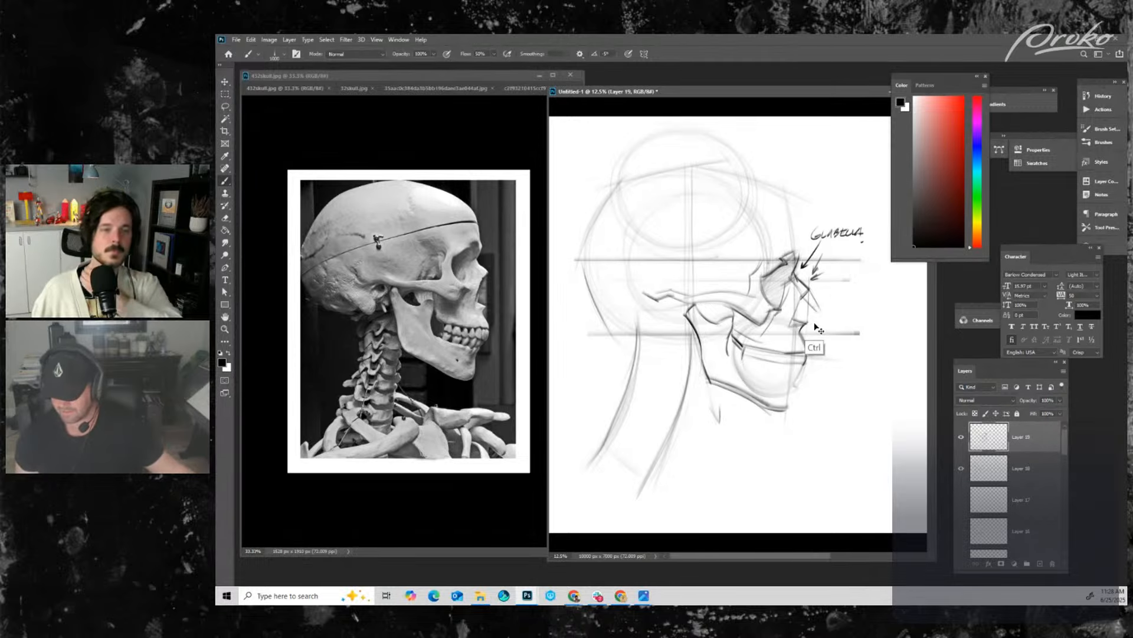
- Toggle the visibility of the detail layer, Layer 19, and hide the block-in layer beneath to compare the drawing
{"action": "left_click", "coordinate": [962, 438]}
{"action": "left_click", "coordinate": [962, 438]}
{"action": "left_click", "coordinate": [962, 469]}
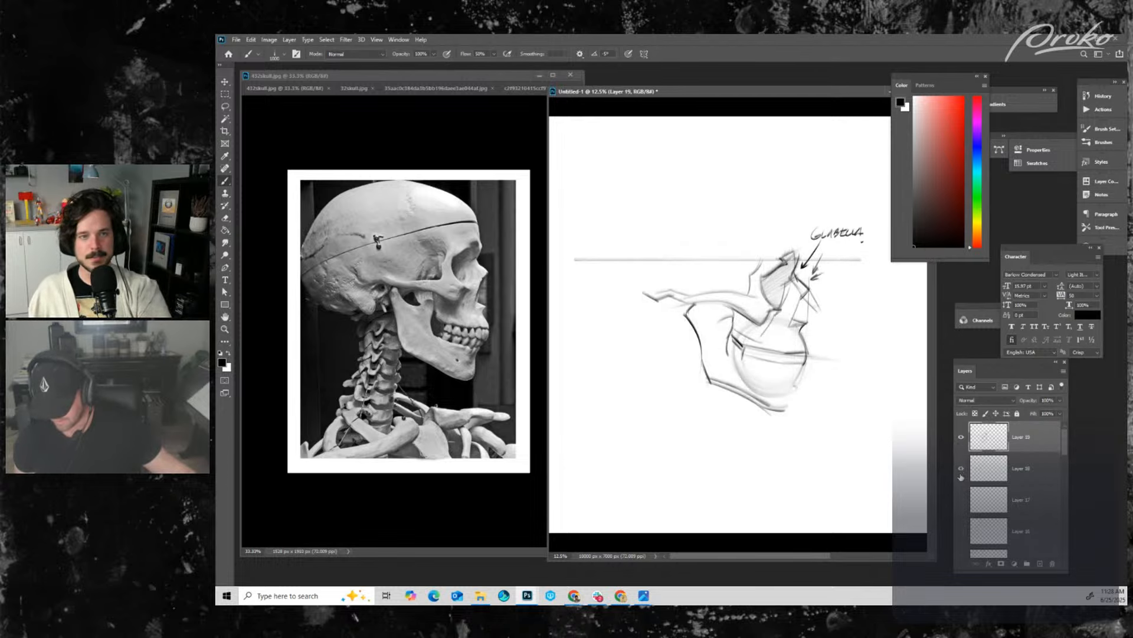
- Show the block-in layer again, and toggle the detail layer, Layer 19, off and on to compare the construction
{"action": "left_click", "coordinate": [963, 470]}
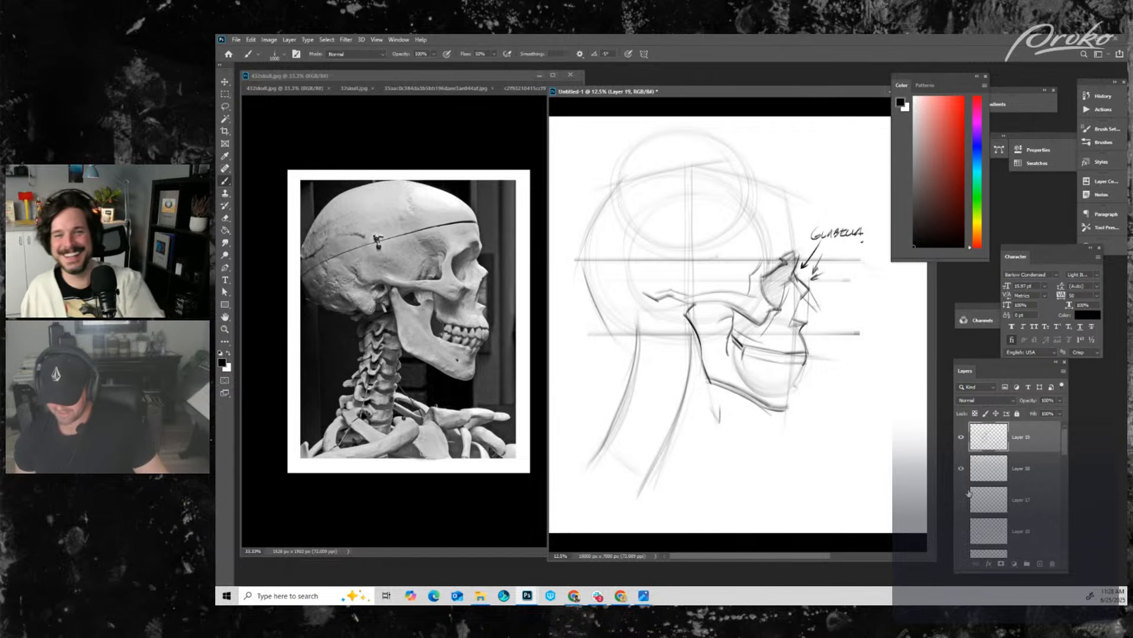
{"action": "left_click", "coordinate": [961, 438]}
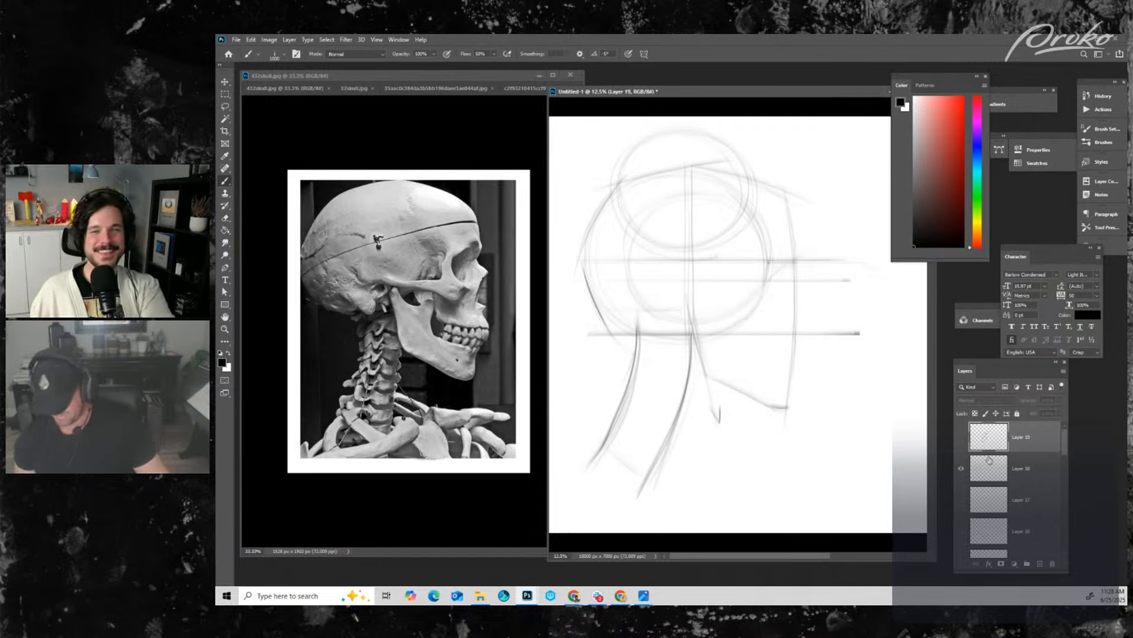
{"action": "left_click", "coordinate": [962, 440]}
- Group the skull detail layer and add a new empty layer above it inside the group
{"action": "key", "text": "ctrl+g"}
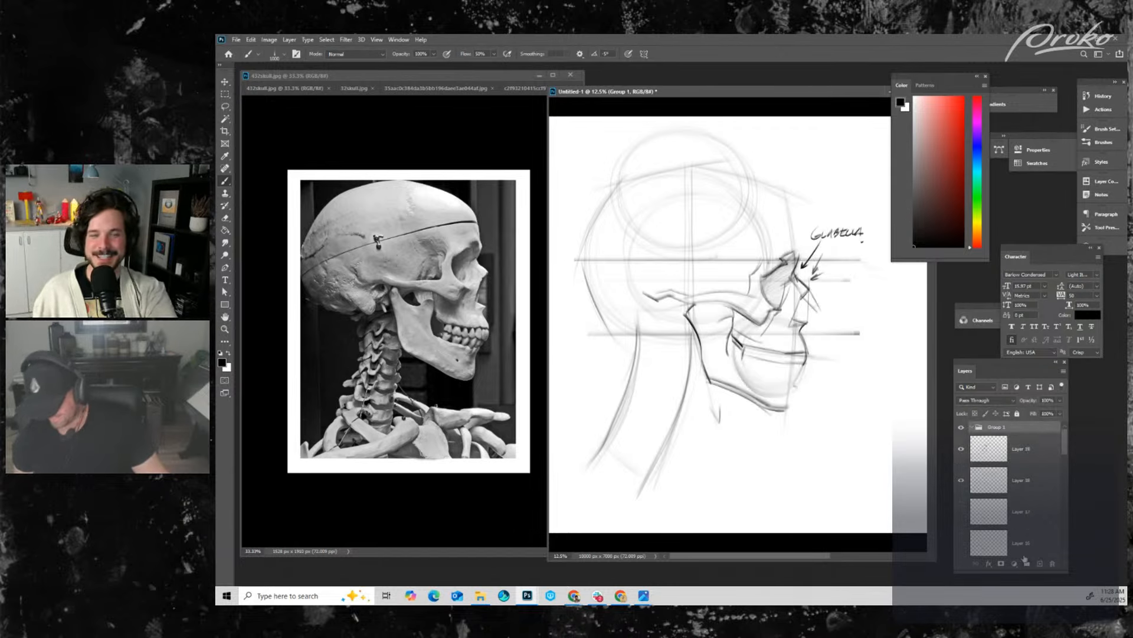
{"action": "left_click", "coordinate": [785, 389]}
{"action": "key", "text": "Return"}
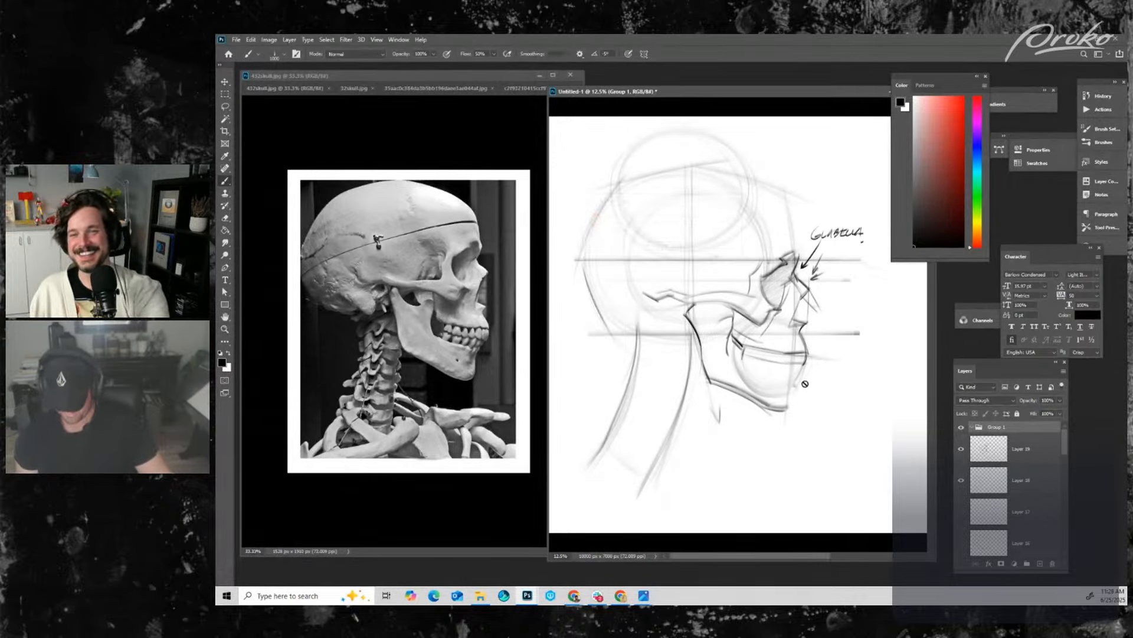
{"action": "left_click", "coordinate": [1040, 563]}
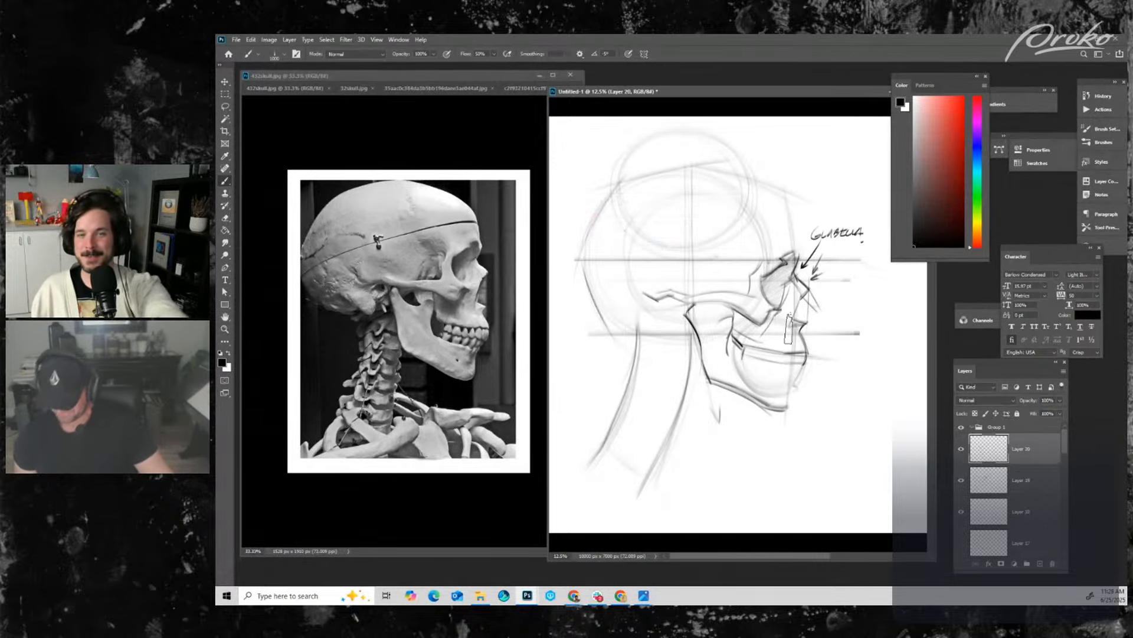
- With a much smaller brush, draw the forehead contour from the brow up to the crown and mark the cranium's high point
{"action": "key", "text": "["}
{"action": "key", "text": "["}
{"action": "key", "text": "["}
{"action": "key", "text": "["}
{"action": "key", "text": "["}
{"action": "key", "text": "["}
{"action": "key", "text": "["}
{"action": "key", "text": "["}
{"action": "key", "text": "["}
{"action": "key", "text": "["}
{"action": "key", "text": "["}
{"action": "key", "text": "["}
{"action": "key", "text": "["}
{"action": "key", "text": "["}
{"action": "key", "text": "["}
{"action": "key", "text": "["}
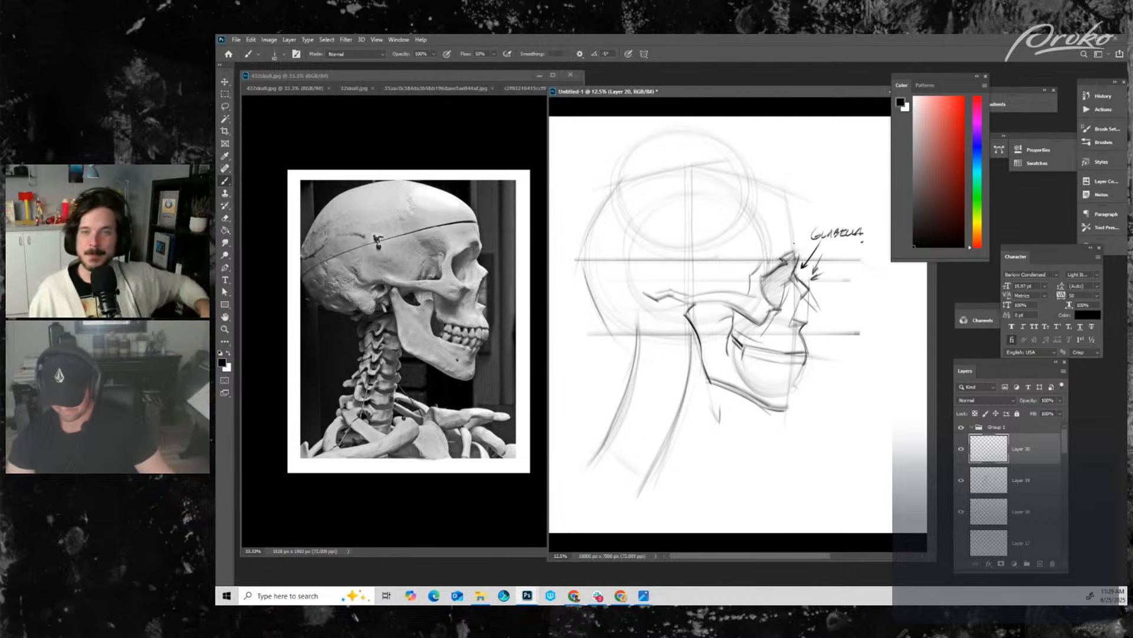
{"action": "left_click_drag", "start_coordinate": [791, 240], "coordinate": [800, 261]}
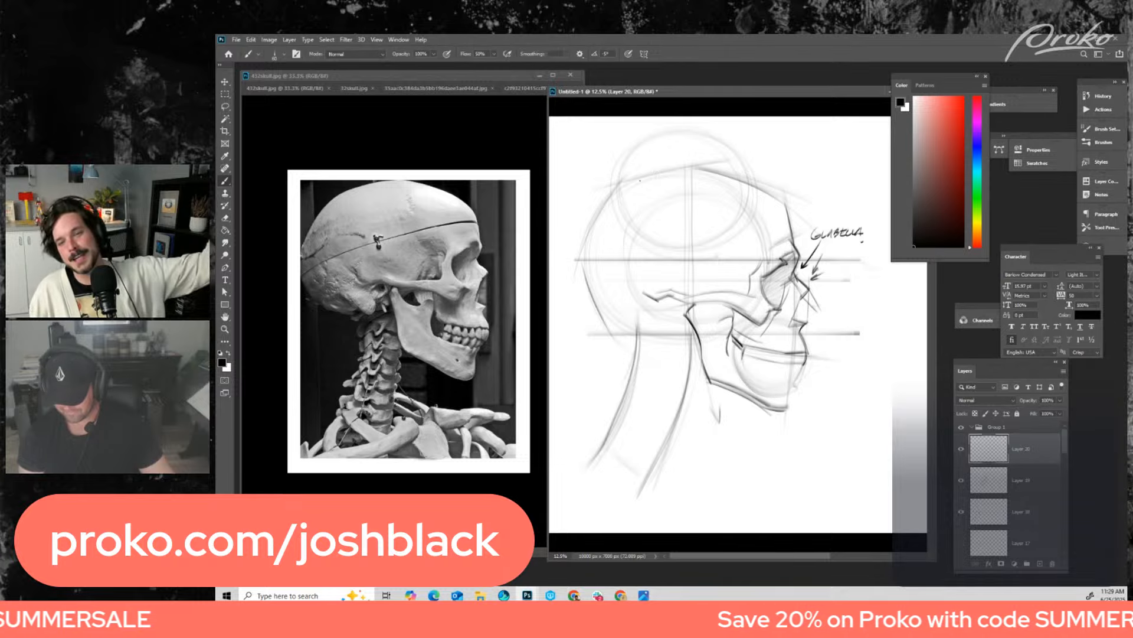
{"action": "left_click", "coordinate": [690, 168]}
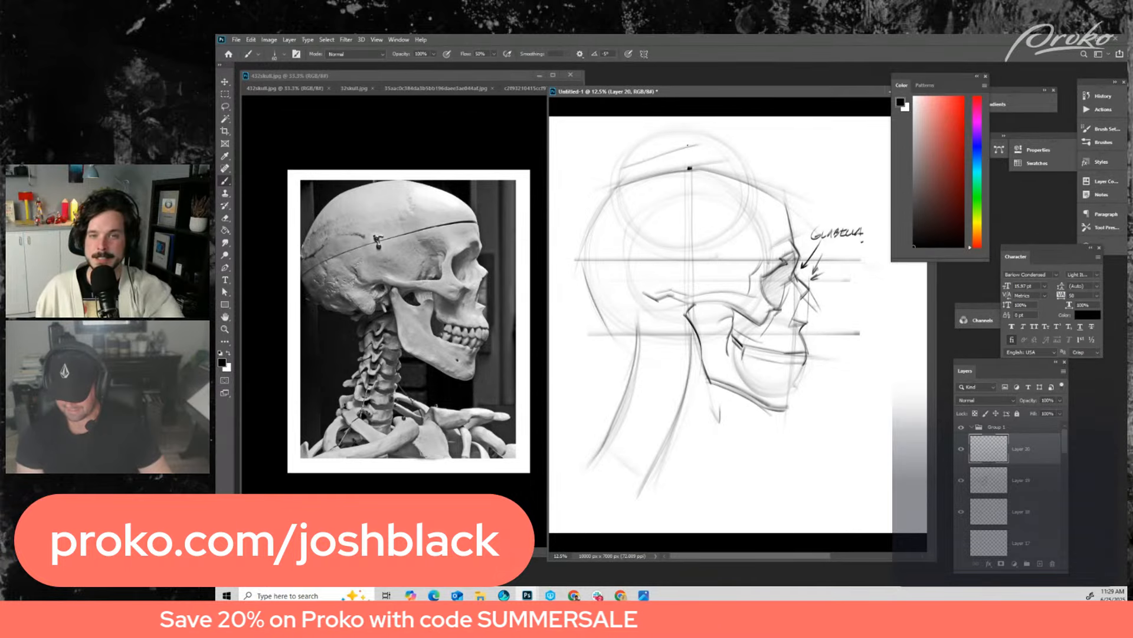
- Draw an angled measuring line above the cranium with end ticks, labelling the rear part 1/3 and the front part 2/3
{"action": "left_click_drag", "start_coordinate": [690, 144], "coordinate": [835, 187]}
{"action": "key", "text": "ctrl+z"}
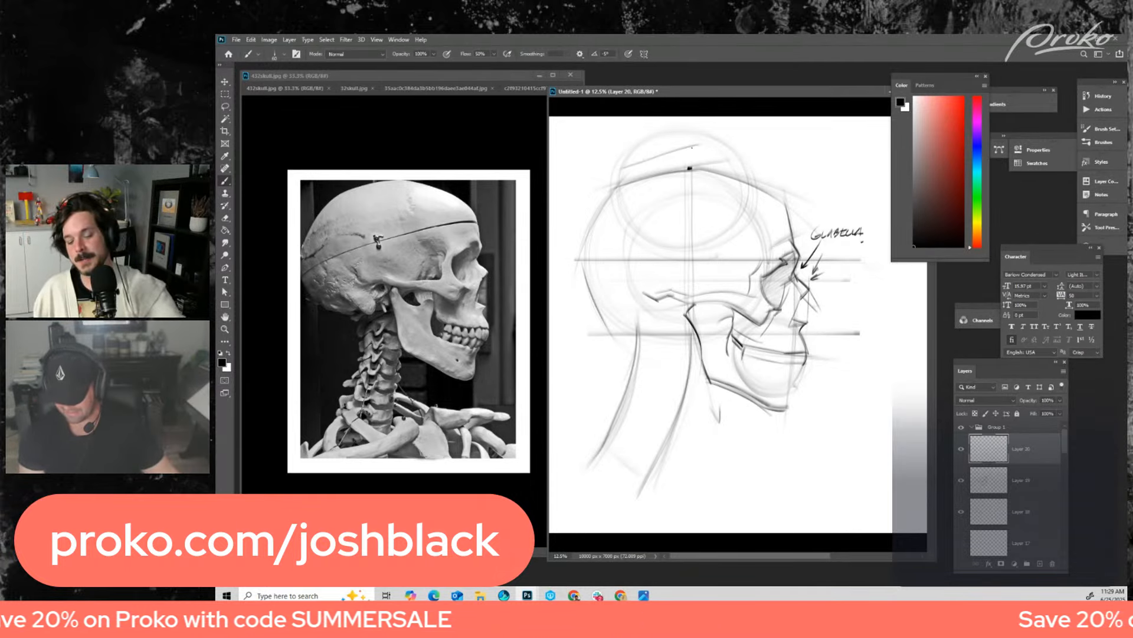
{"action": "left_click_drag", "start_coordinate": [692, 146], "coordinate": [809, 179]}
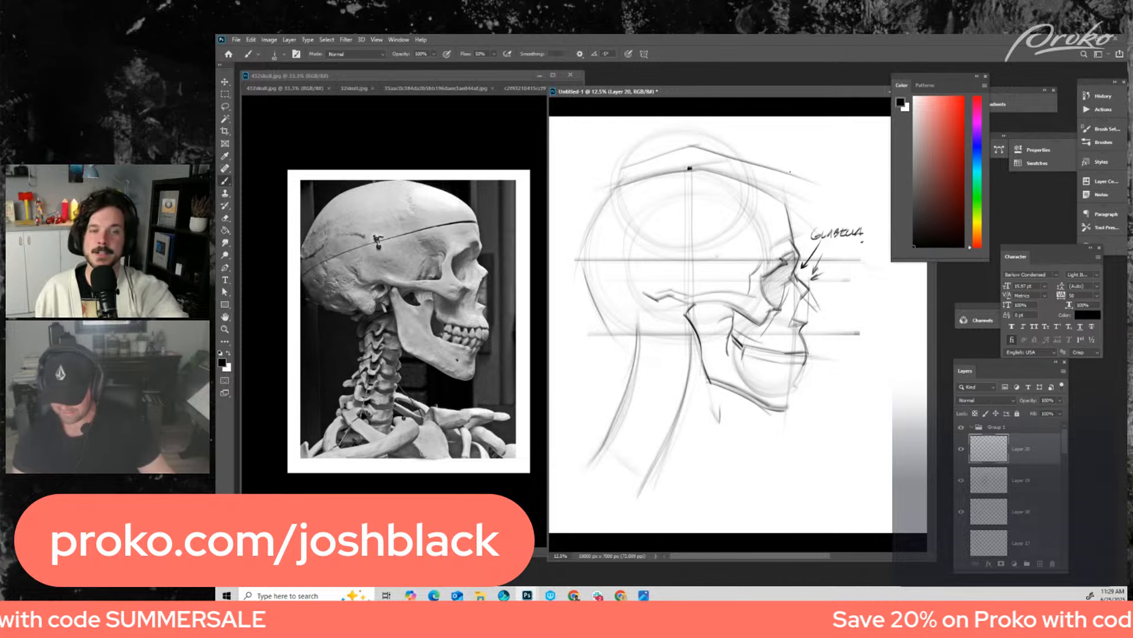
{"action": "left_click_drag", "start_coordinate": [621, 163], "coordinate": [621, 173]}
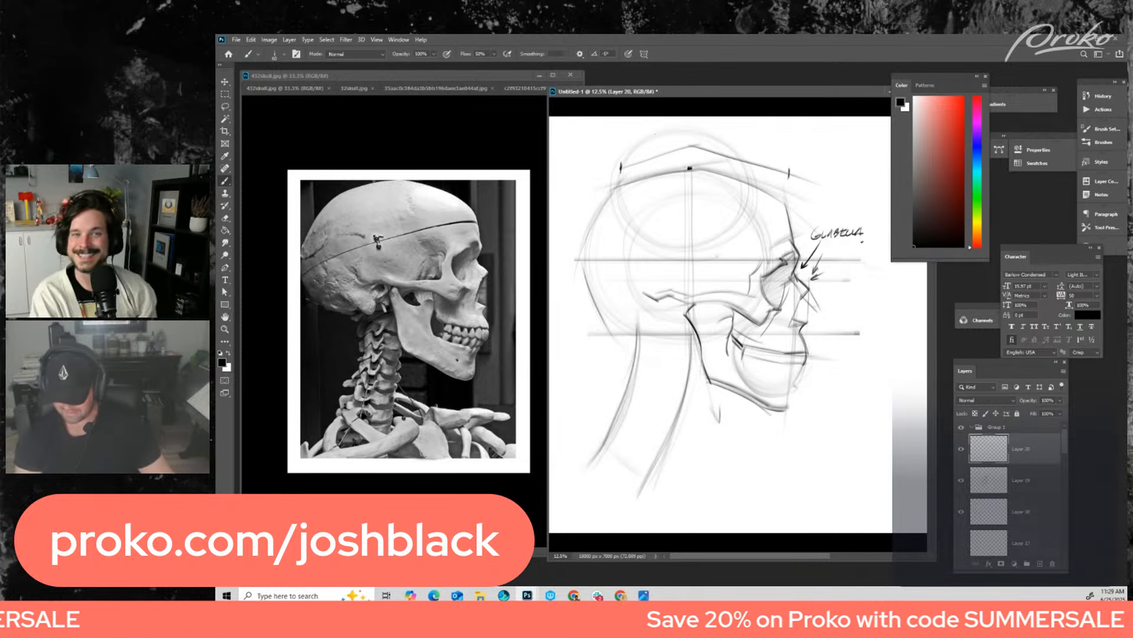
{"action": "left_click_drag", "start_coordinate": [655, 135], "coordinate": [658, 145]}
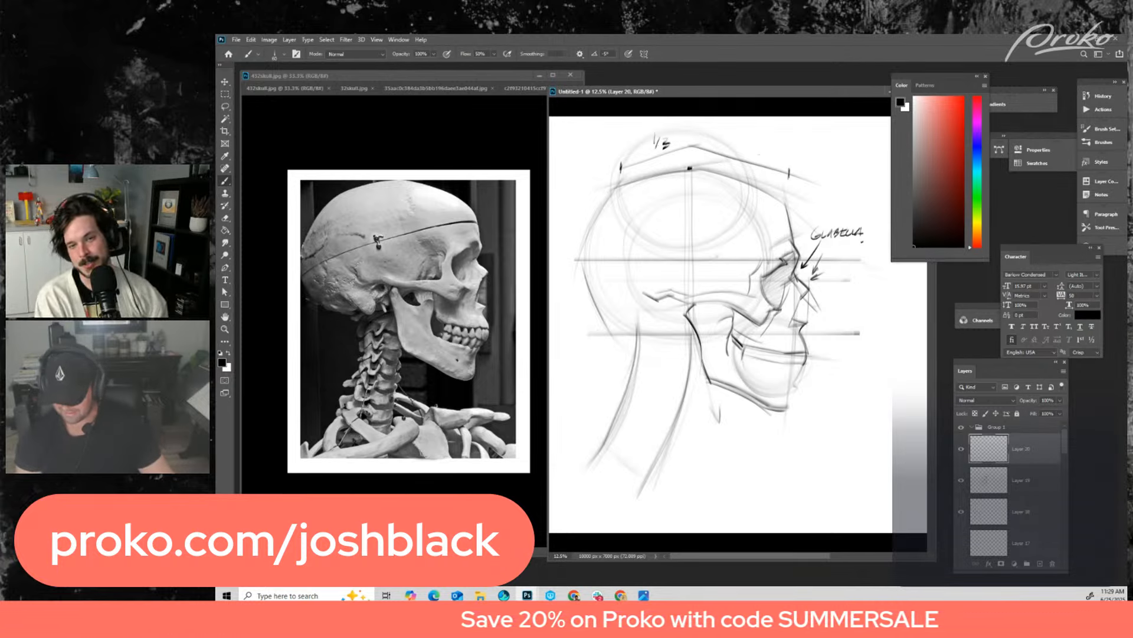
{"action": "left_click_drag", "start_coordinate": [751, 145], "coordinate": [770, 156]}
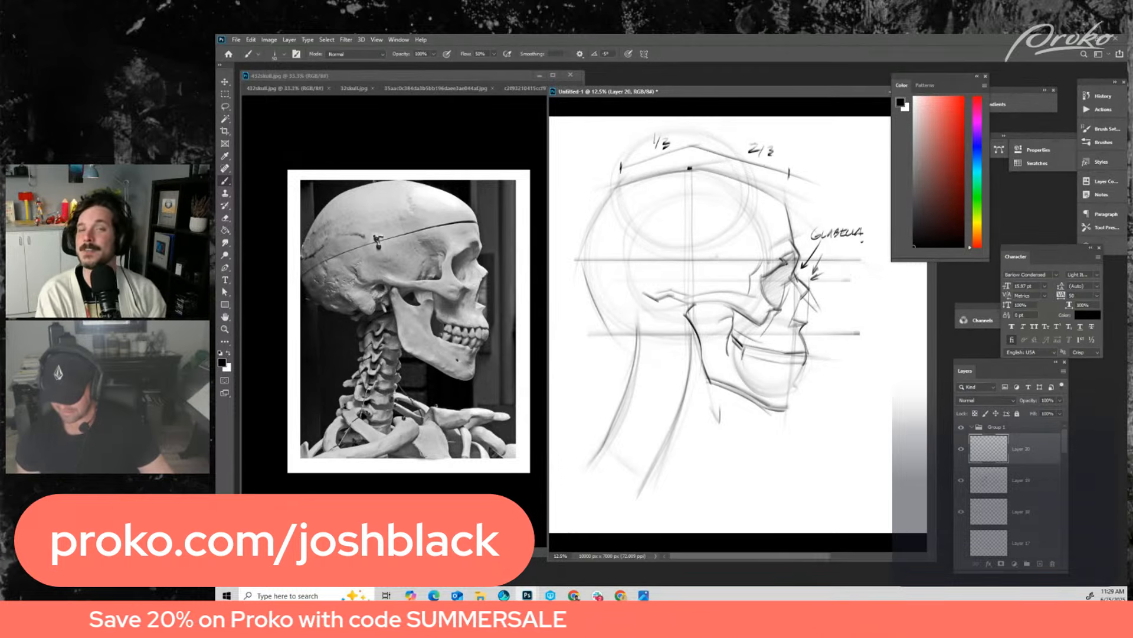
- Reinforce the eye socket's rear edge and the jaw's rear edge, cleaning up the doubled jaw lines with white
{"action": "left_click_drag", "start_coordinate": [770, 274], "coordinate": [763, 301]}
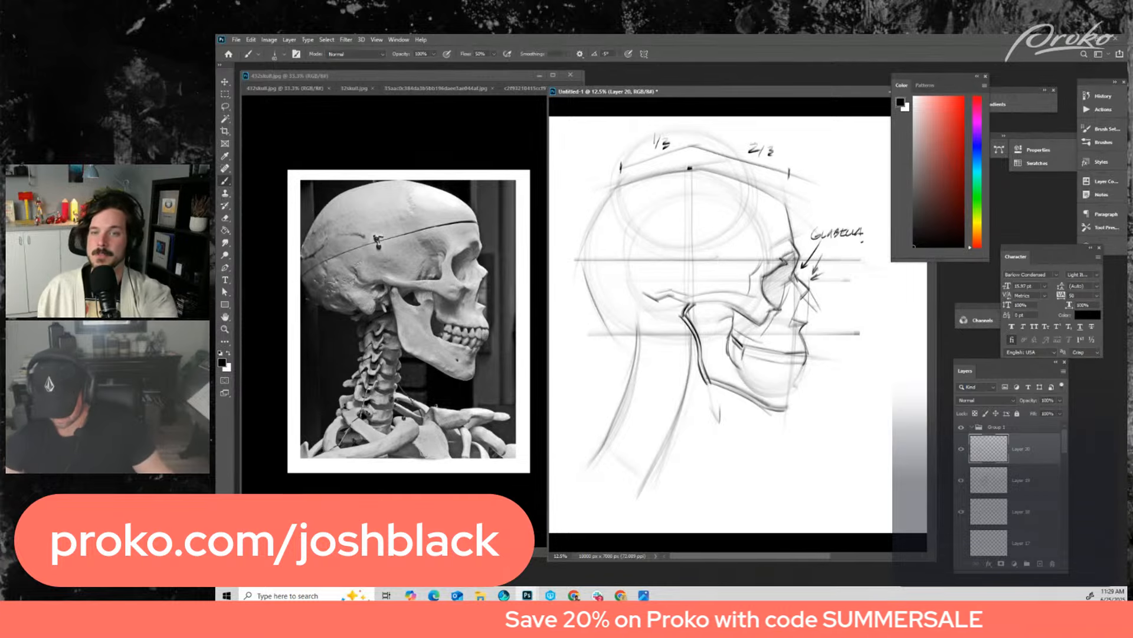
{"action": "key", "text": "x"}
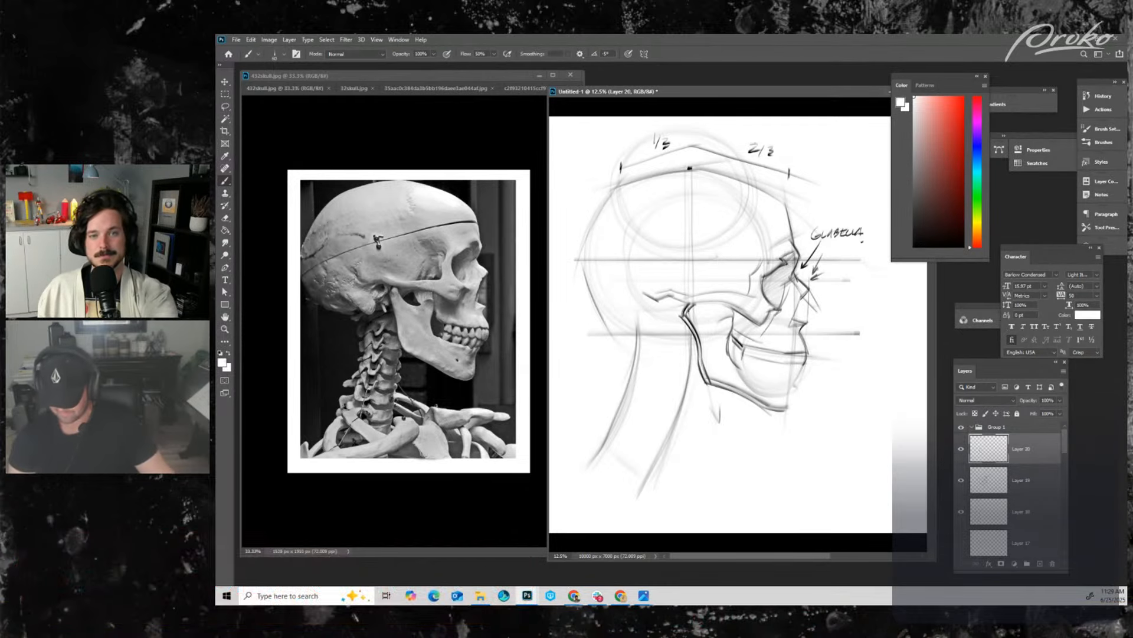
{"action": "left_click_drag", "start_coordinate": [688, 310], "coordinate": [703, 343]}
{"action": "left_click_drag", "start_coordinate": [690, 305], "coordinate": [708, 376]}
{"action": "key", "text": "ctrl+minus"}
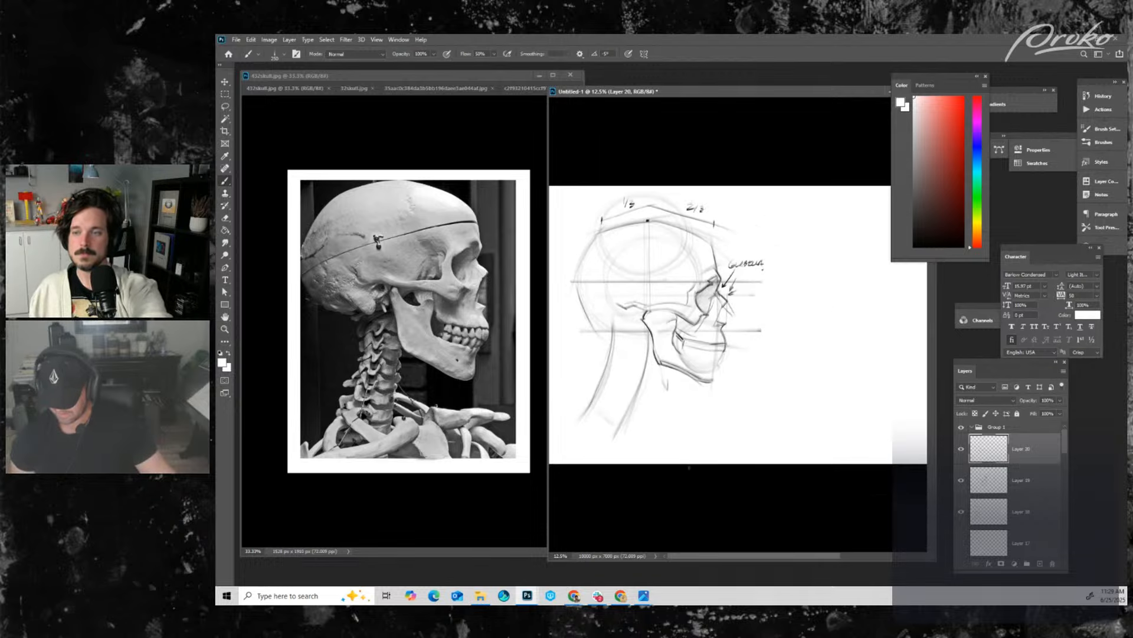
{"action": "key", "text": "x"}
{"action": "key", "text": "ctrl+plus"}
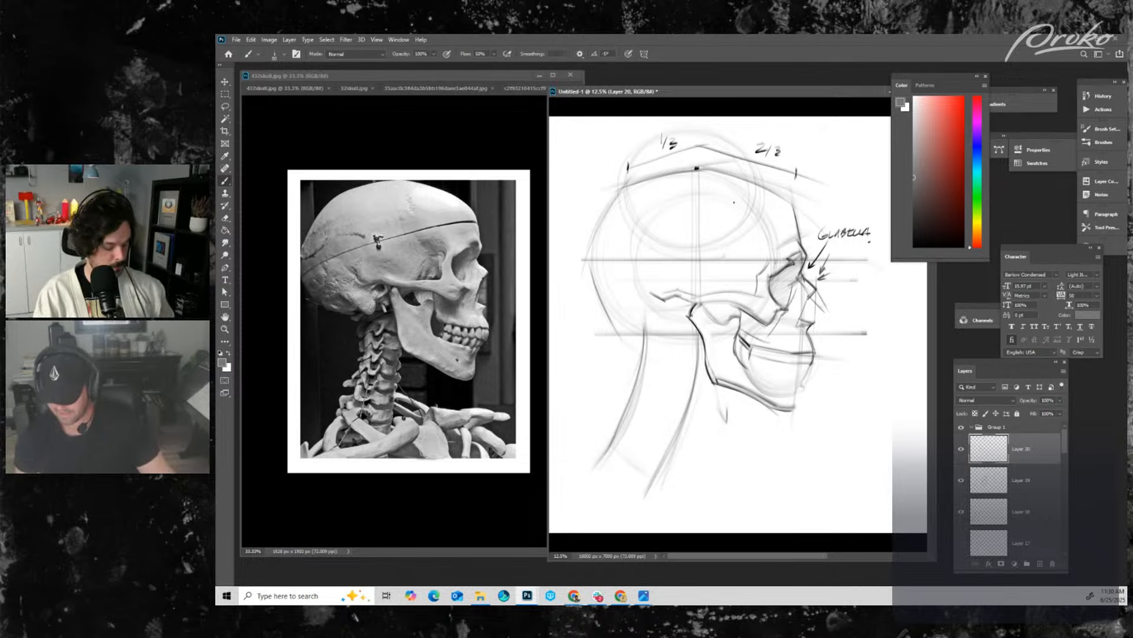
- In black, draw a vertical line through the cranium up to its peak and strengthen the measuring line's rear slope
{"action": "left_click", "coordinate": [914, 247]}
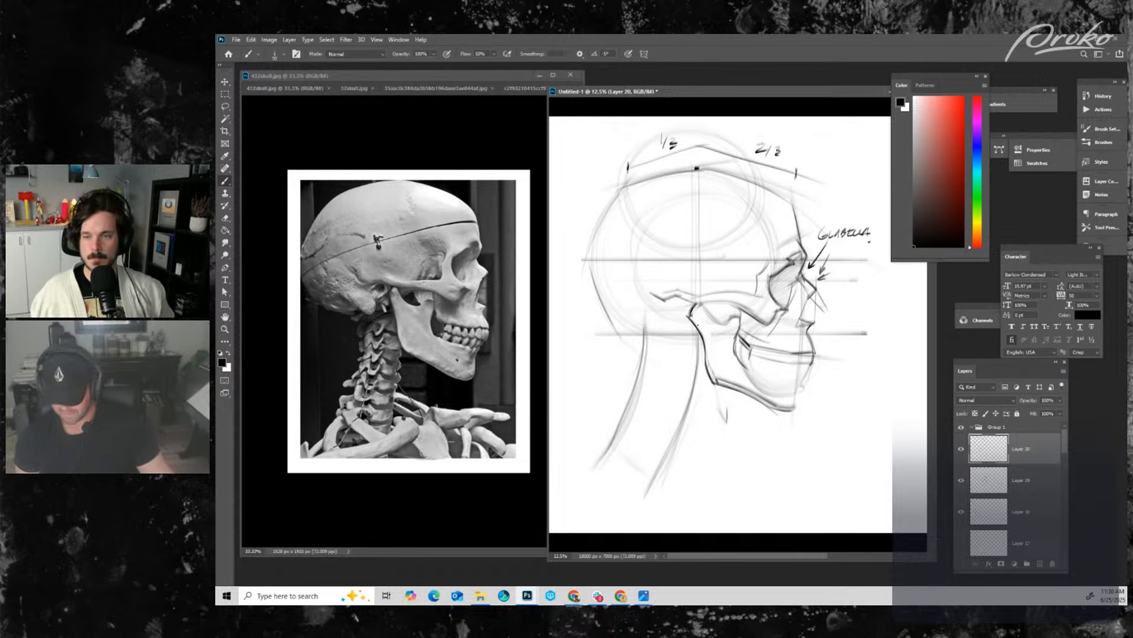
{"action": "left_click_drag", "start_coordinate": [703, 256], "coordinate": [698, 149]}
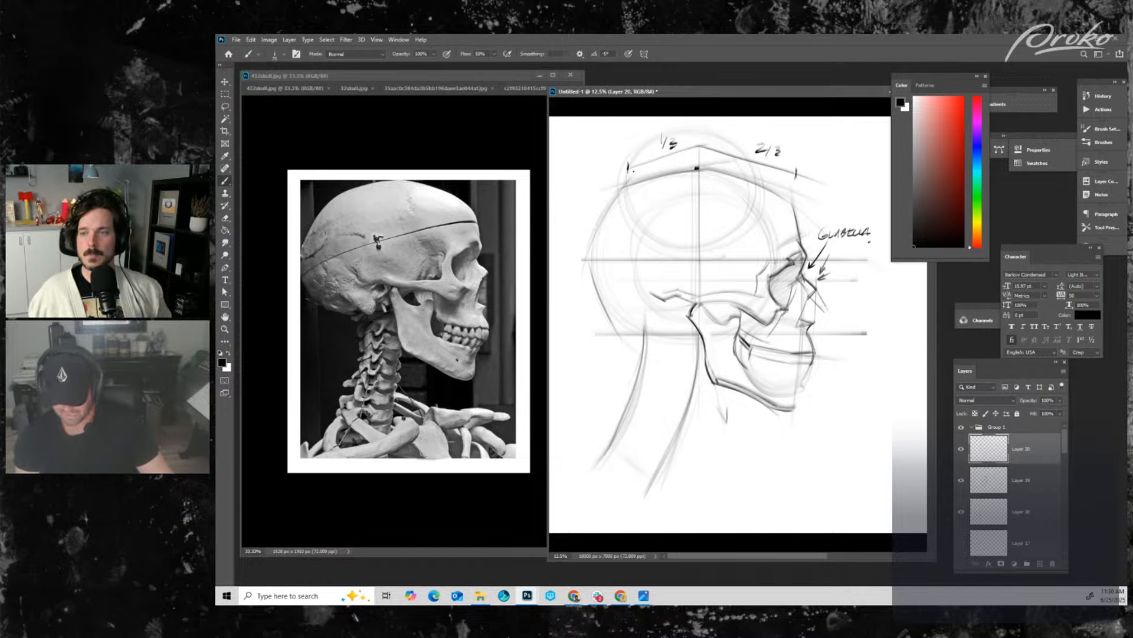
{"action": "left_click_drag", "start_coordinate": [701, 146], "coordinate": [614, 169]}
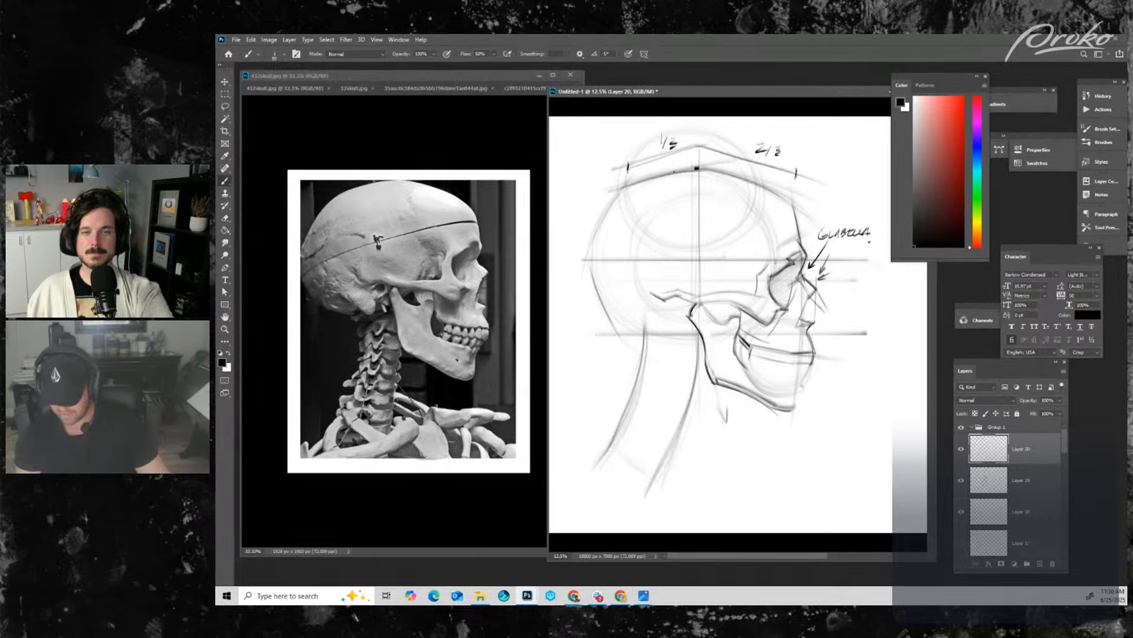
- Draw the back and base contour of the cranium, toggling Layer 20 off and on to compare
{"action": "key", "text": "bracketright"}
{"action": "left_click_drag", "start_coordinate": [621, 192], "coordinate": [587, 269]}
{"action": "mouse_move", "coordinate": [607, 214]}
{"action": "left_mouse_down"}
{"action": "mouse_move", "coordinate": [584, 280]}
{"action": "mouse_move", "coordinate": [611, 322]}
{"action": "mouse_move", "coordinate": [675, 334]}
{"action": "left_mouse_up"}
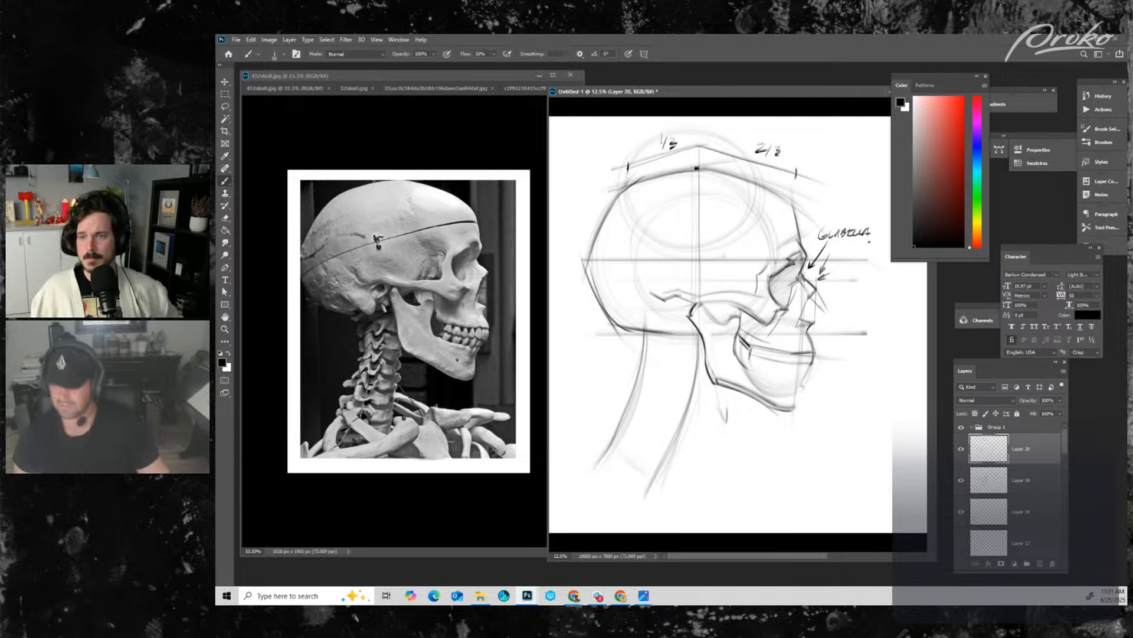
{"action": "key", "text": "ctrl"}
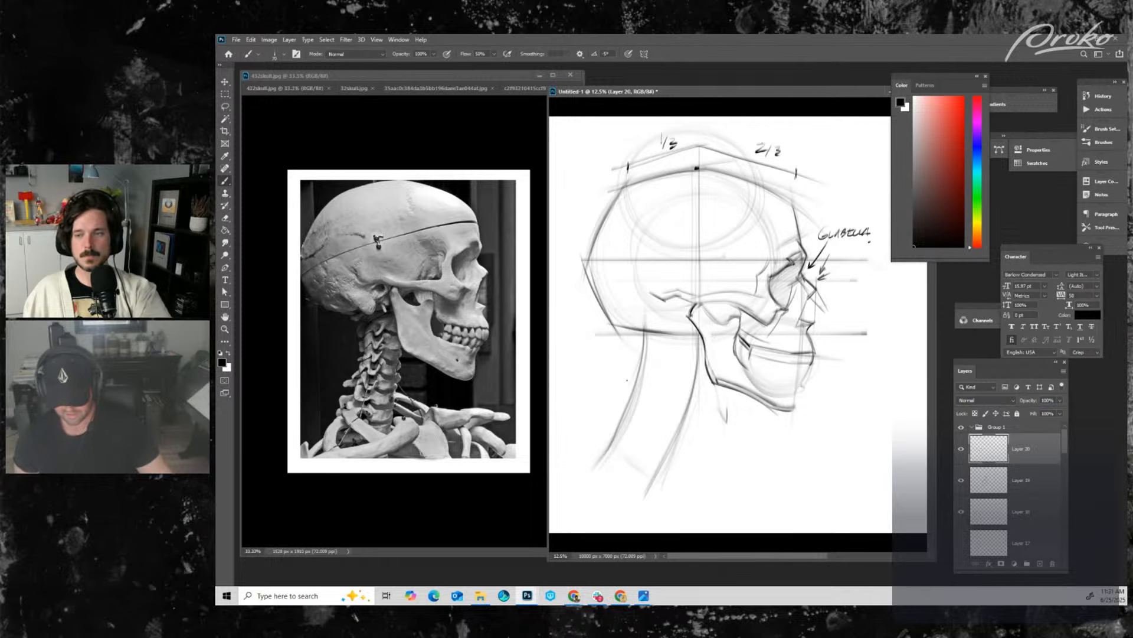
{"action": "left_click", "coordinate": [960, 449]}
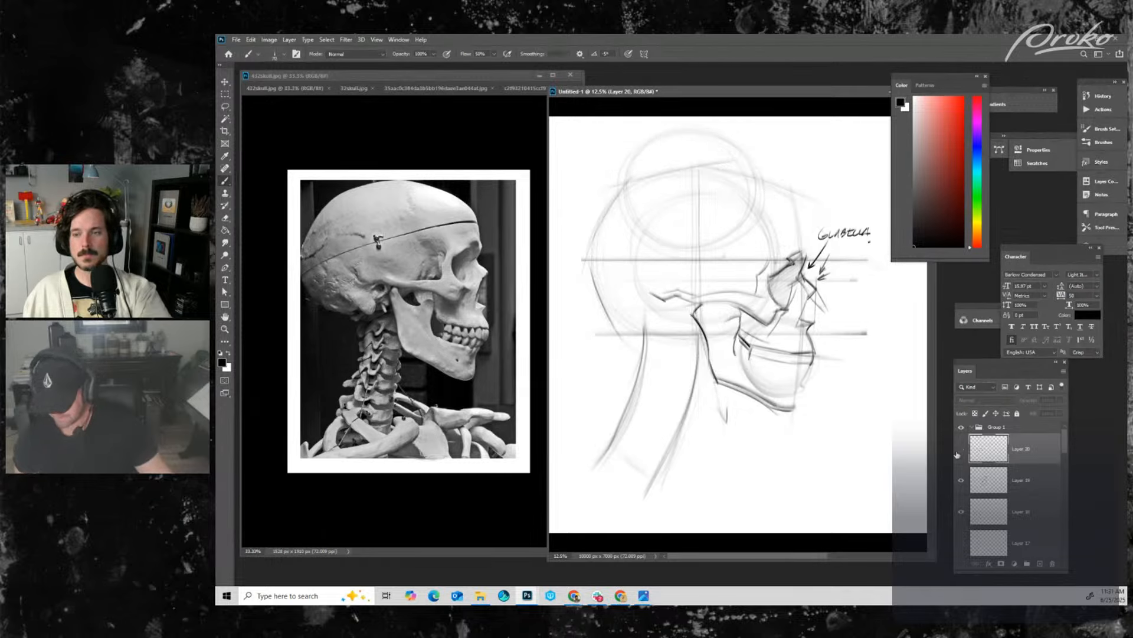
{"action": "left_click", "coordinate": [960, 449]}
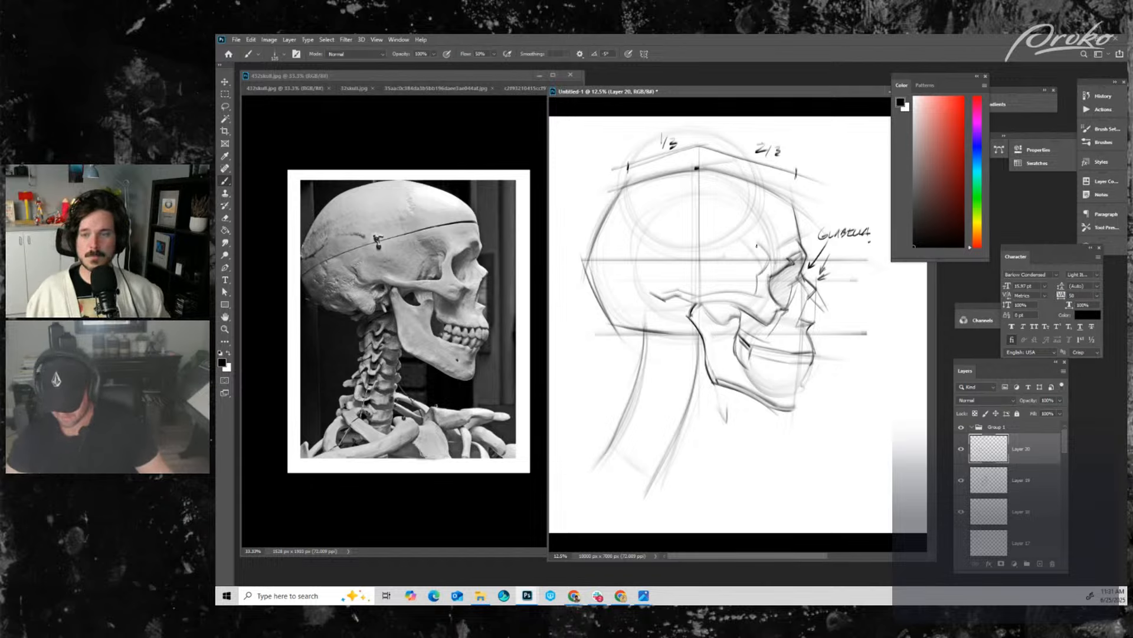
- Draw the front of the temporal line behind the brow ridge and shade the hollow beside the eye socket
{"action": "left_click_drag", "start_coordinate": [743, 240], "coordinate": [764, 252]}
{"action": "key", "text": "]"}
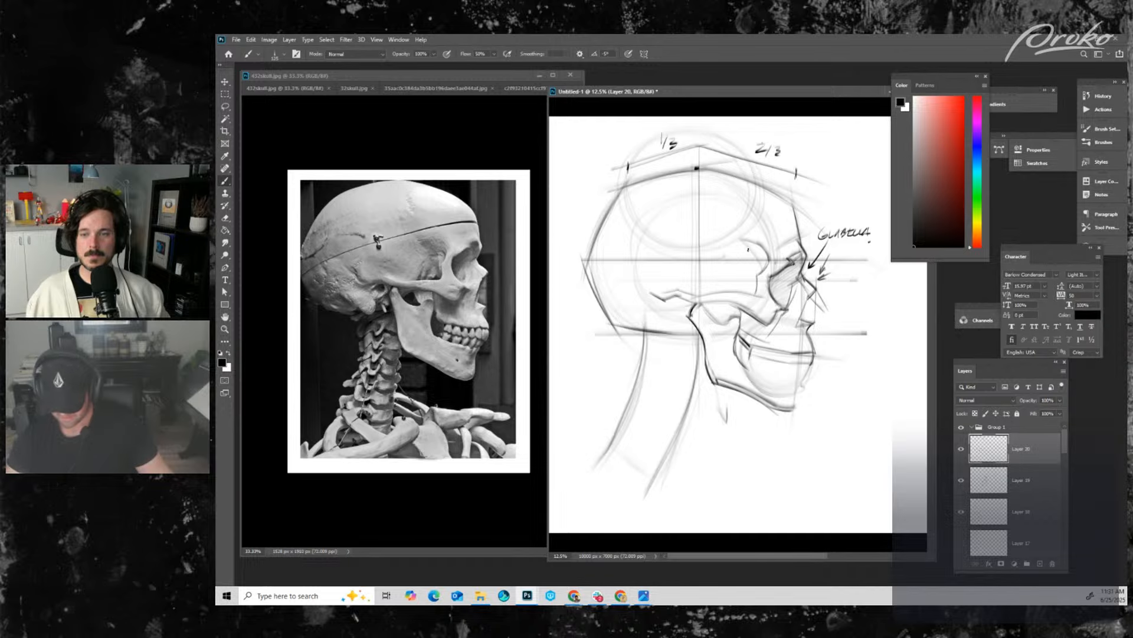
{"action": "key", "text": "bracketleft"}
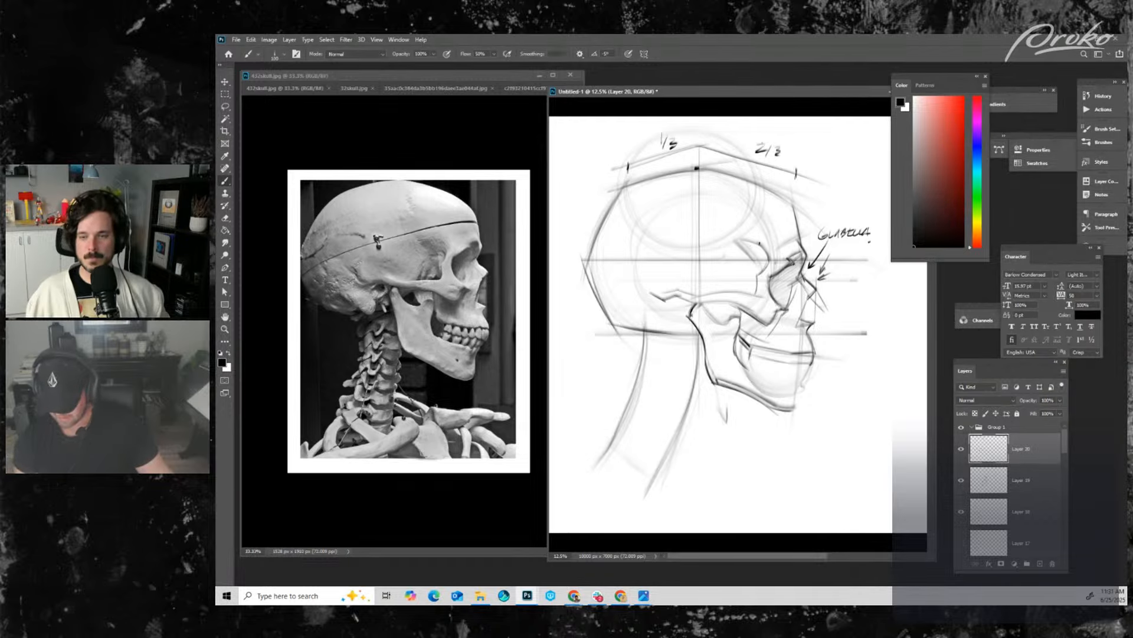
{"action": "left_click_drag", "start_coordinate": [750, 247], "coordinate": [763, 264]}
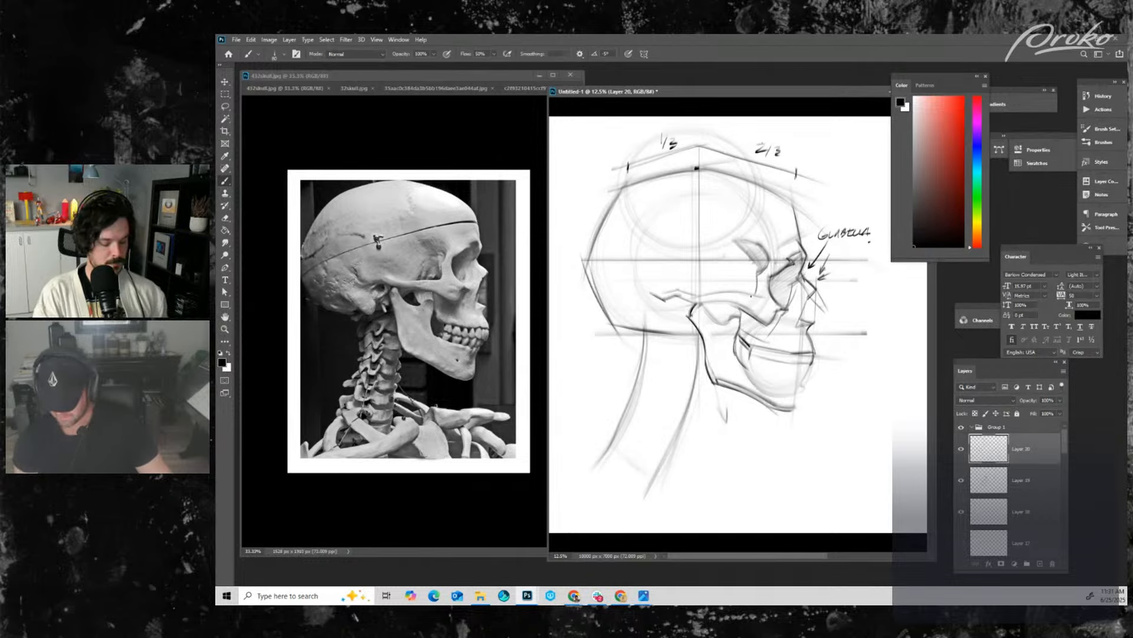
{"action": "left_click_drag", "start_coordinate": [756, 242], "coordinate": [766, 254]}
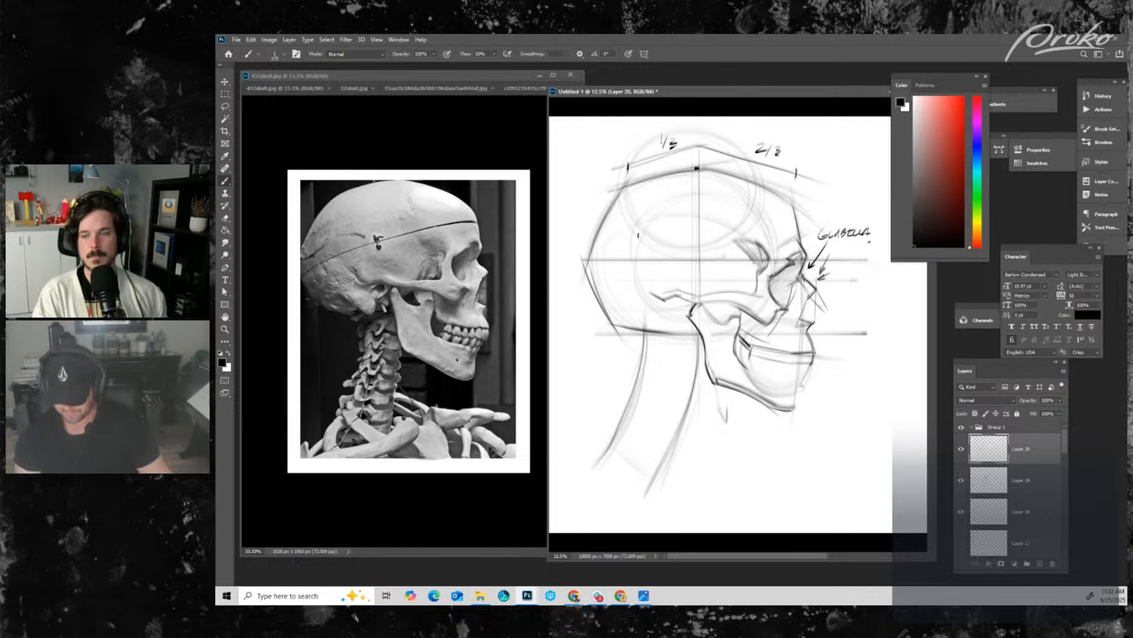
- Sweep the temporal line in a light arc over the side of the cranium and down toward the back
{"action": "key", "text": "]"}
{"action": "mouse_move", "coordinate": [637, 235]}
{"action": "left_mouse_down"}
{"action": "mouse_move", "coordinate": [682, 213]}
{"action": "mouse_move", "coordinate": [777, 266]}
{"action": "mouse_move", "coordinate": [684, 214]}
{"action": "mouse_move", "coordinate": [621, 277]}
{"action": "left_mouse_up"}
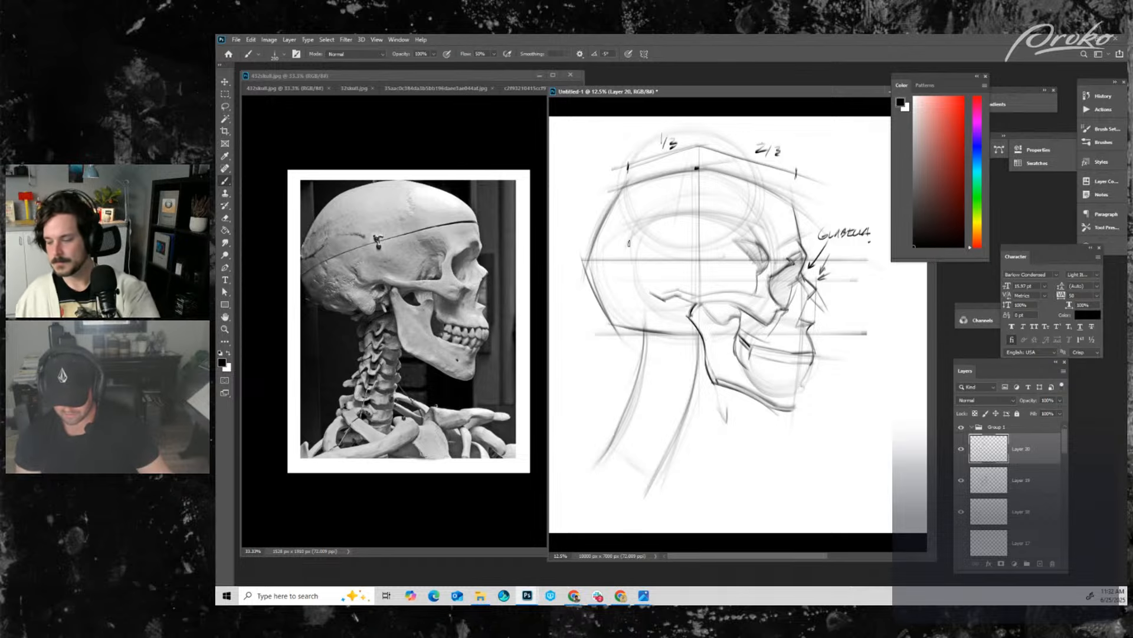
{"action": "key", "text": "bracketright"}
{"action": "key", "text": "bracketright"}
{"action": "key", "text": "bracketright"}
- With a smaller brush, continue the temporal line down behind the ear and draw the mastoid process and ear opening
{"action": "key", "text": "bracketleft"}
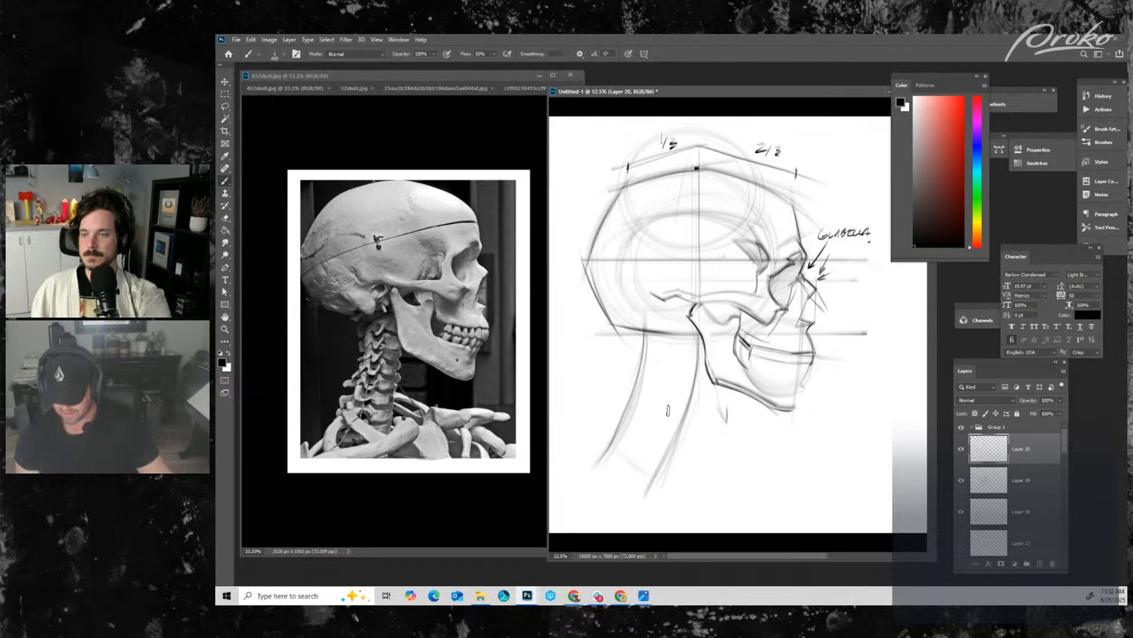
{"action": "key", "text": "bracketleft"}
{"action": "key", "text": "bracketleft"}
{"action": "key", "text": "bracketleft"}
{"action": "key", "text": "bracketleft"}
{"action": "key", "text": "bracketleft"}
{"action": "key", "text": "bracketleft"}
{"action": "key", "text": "bracketleft"}
{"action": "mouse_move", "coordinate": [629, 247]}
{"action": "left_mouse_down"}
{"action": "mouse_move", "coordinate": [679, 313]}
{"action": "mouse_move", "coordinate": [685, 304]}
{"action": "mouse_move", "coordinate": [664, 339]}
{"action": "mouse_move", "coordinate": [643, 310]}
{"action": "mouse_move", "coordinate": [680, 345]}
{"action": "mouse_move", "coordinate": [641, 311]}
{"action": "mouse_move", "coordinate": [677, 340]}
{"action": "mouse_move", "coordinate": [688, 307]}
{"action": "mouse_move", "coordinate": [675, 339]}
{"action": "mouse_move", "coordinate": [683, 307]}
{"action": "left_mouse_up"}
- Draw the front contour of the chin down to the lower edge of the jaw with a finer brush
{"action": "key", "text": "bracketleft"}
{"action": "key", "text": "bracketleft"}
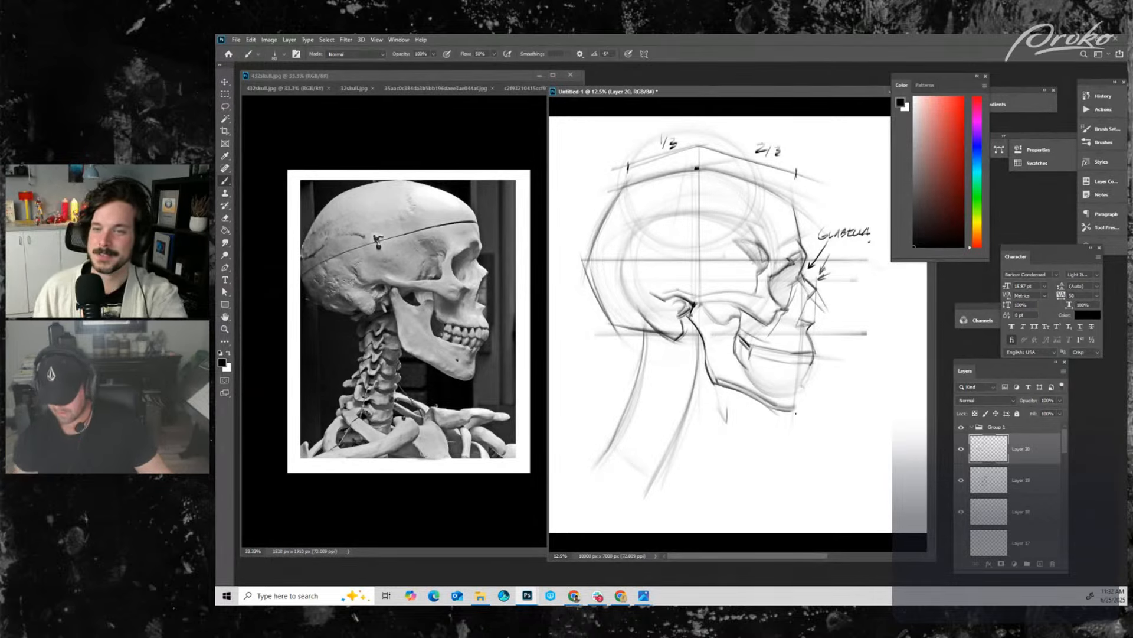
{"action": "mouse_move", "coordinate": [797, 384]}
{"action": "left_mouse_down"}
{"action": "mouse_move", "coordinate": [794, 419]}
{"action": "mouse_move", "coordinate": [766, 405]}
{"action": "mouse_move", "coordinate": [796, 413]}
{"action": "left_mouse_up"}
{"action": "key", "text": "bracketleft"}
{"action": "key", "text": "bracketleft"}
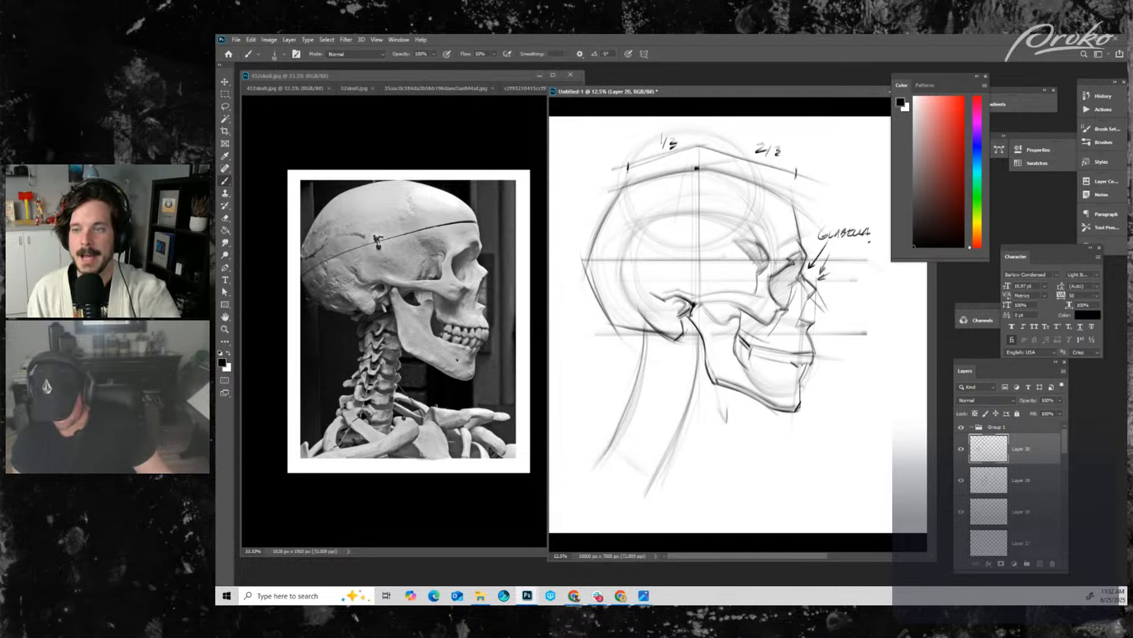
- Define the front of the teeth, the profile below the nasal bone and the cheekbone beside the eye socket
{"action": "mouse_move", "coordinate": [801, 366]}
{"action": "left_mouse_down"}
{"action": "mouse_move", "coordinate": [812, 363]}
{"action": "mouse_move", "coordinate": [801, 349]}
{"action": "left_mouse_up"}
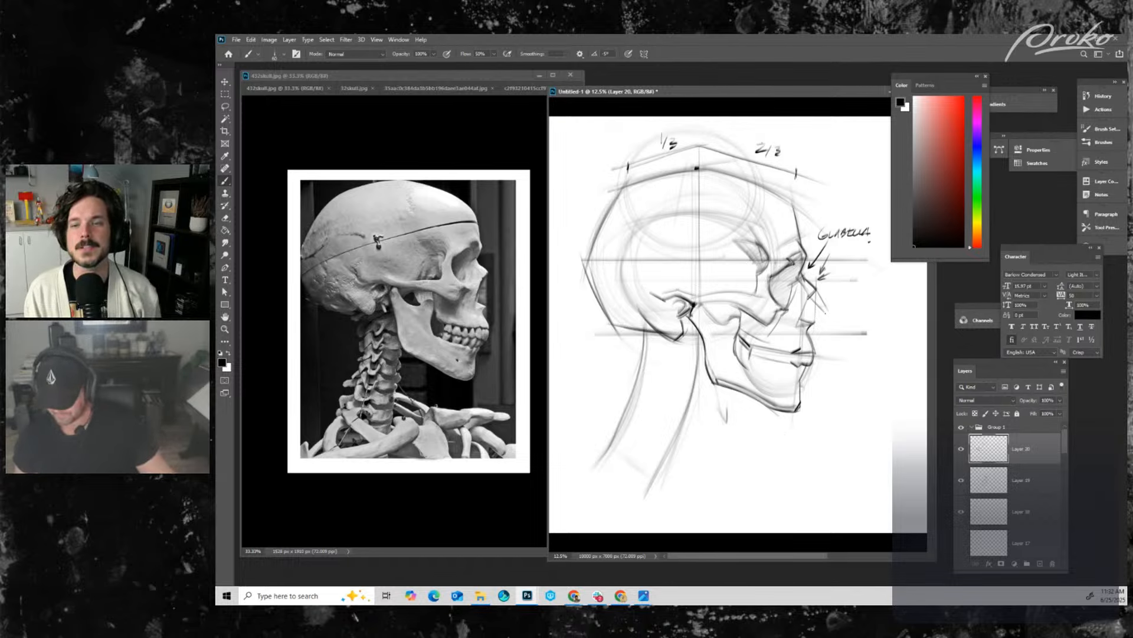
{"action": "mouse_move", "coordinate": [811, 294]}
{"action": "left_mouse_down"}
{"action": "mouse_move", "coordinate": [795, 326]}
{"action": "mouse_move", "coordinate": [814, 324]}
{"action": "left_mouse_up"}
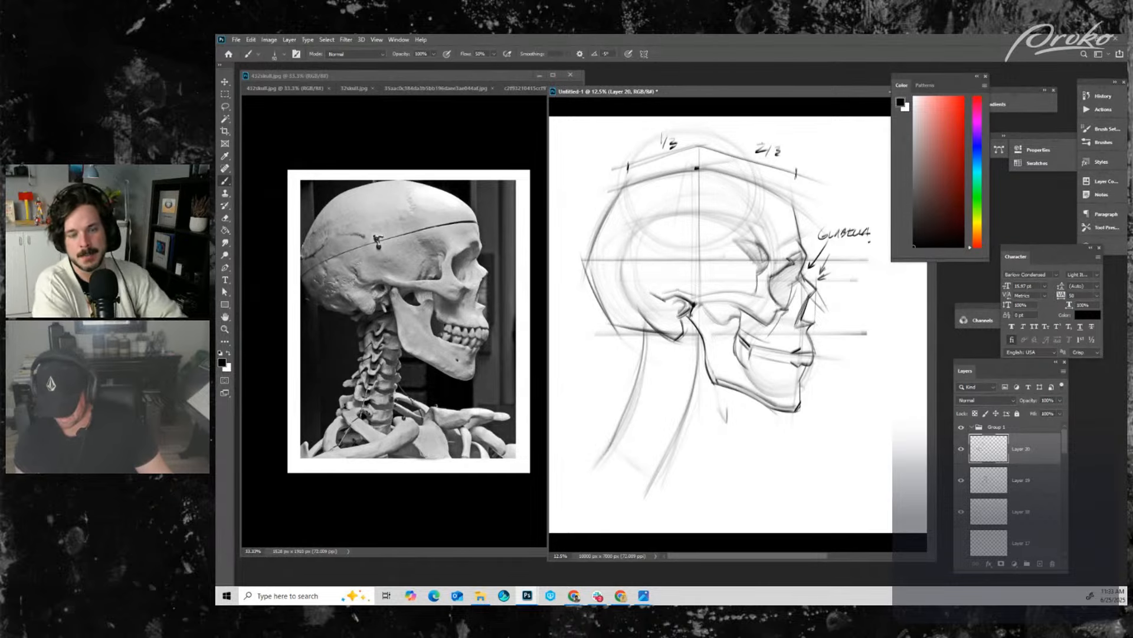
{"action": "left_click_drag", "start_coordinate": [772, 278], "coordinate": [775, 299]}
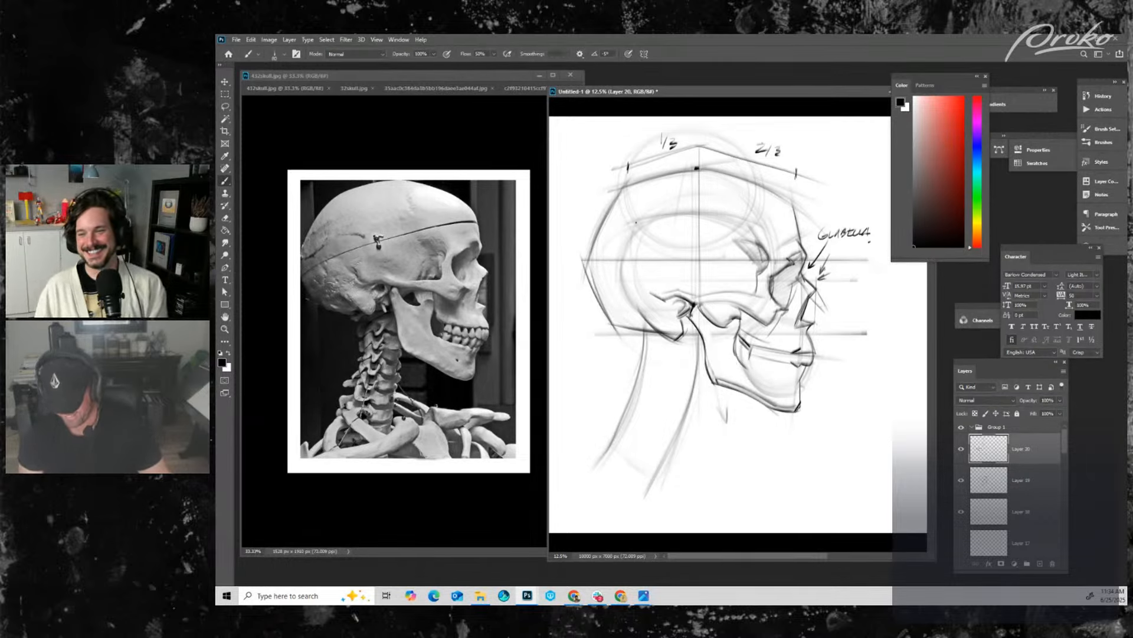
{"action": "left_click_drag", "start_coordinate": [636, 222], "coordinate": [732, 221]}
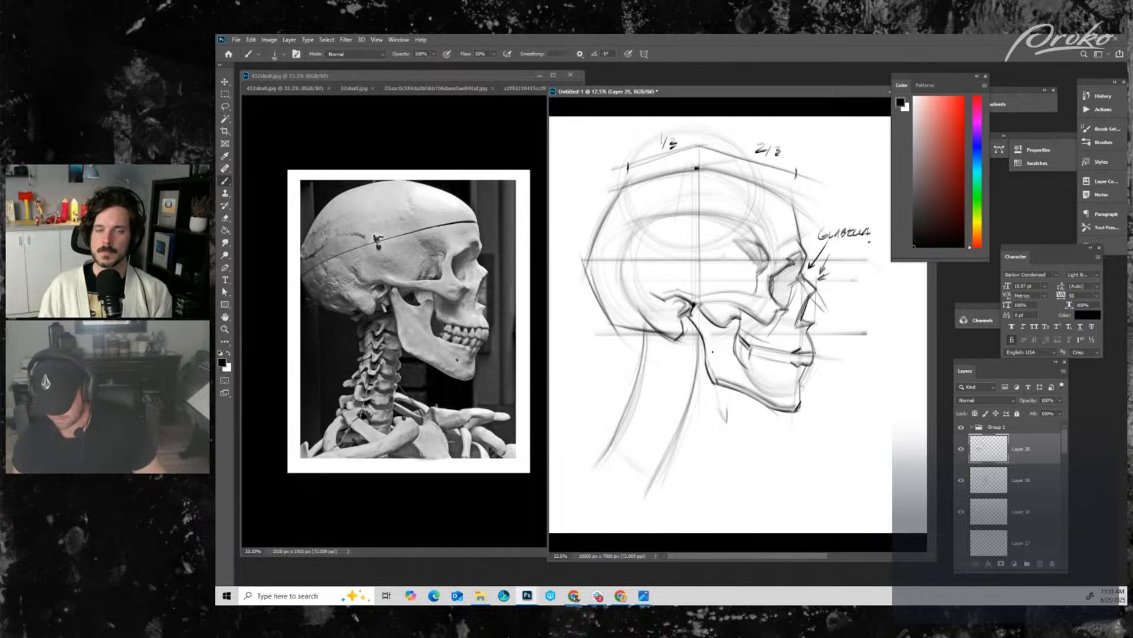
{"action": "mouse_move", "coordinate": [702, 339]}
{"action": "left_mouse_down"}
{"action": "mouse_move", "coordinate": [641, 488]}
{"action": "mouse_move", "coordinate": [651, 475]}
{"action": "left_mouse_up"}
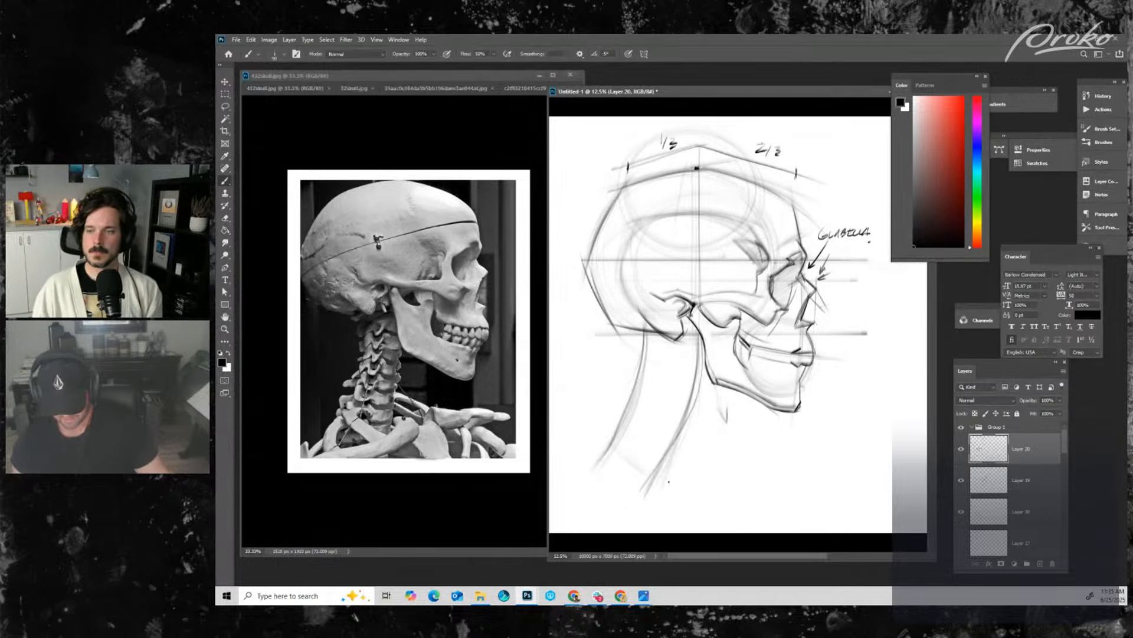
{"action": "key", "text": "ctrl+minus"}
{"action": "key", "text": "ctrl+plus"}
{"action": "left_click_drag", "start_coordinate": [632, 440], "coordinate": [771, 411]}
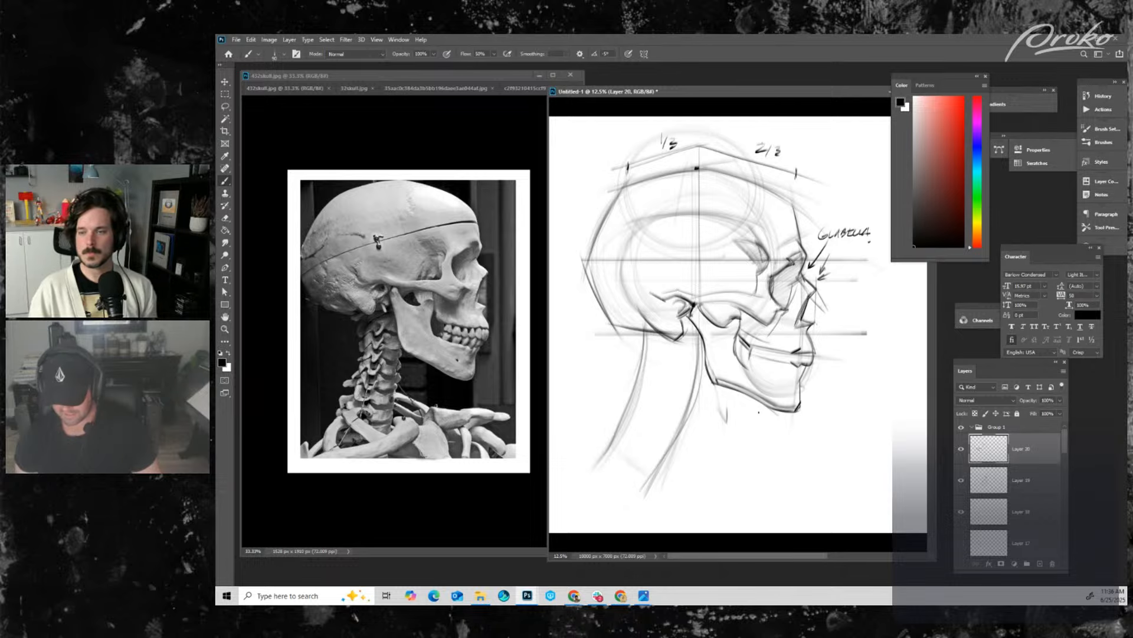
- Shade the lower back of the cranium with a broader brush and darken the ear opening with a much smaller one
{"action": "key", "text": "bracketright"}
{"action": "key", "text": "bracketright"}
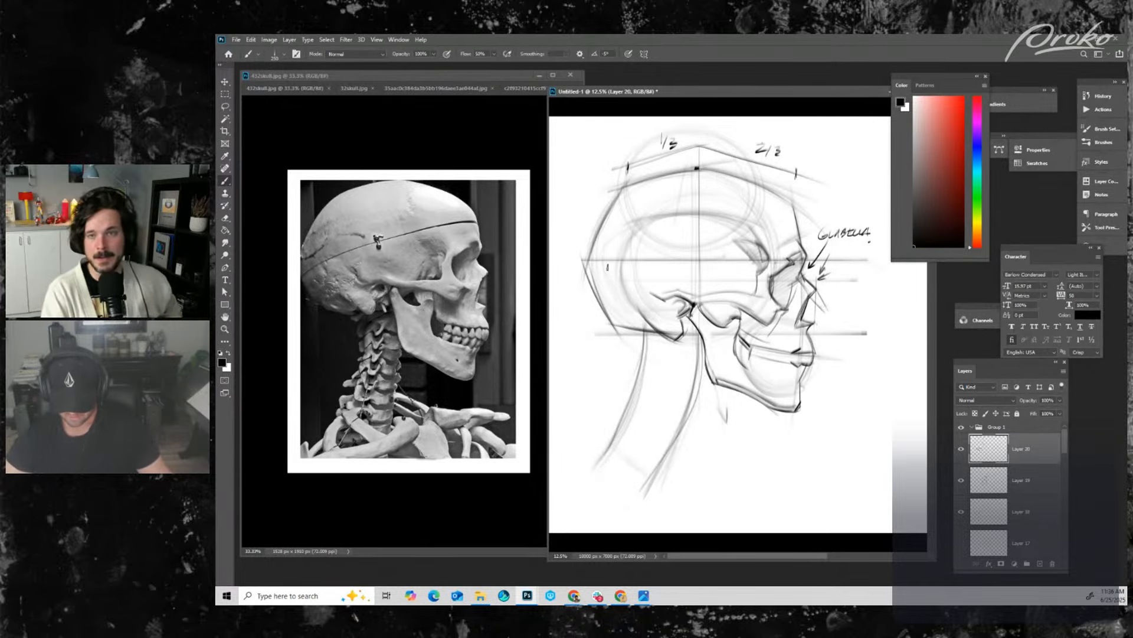
{"action": "key", "text": "bracketright"}
{"action": "key", "text": "bracketleft"}
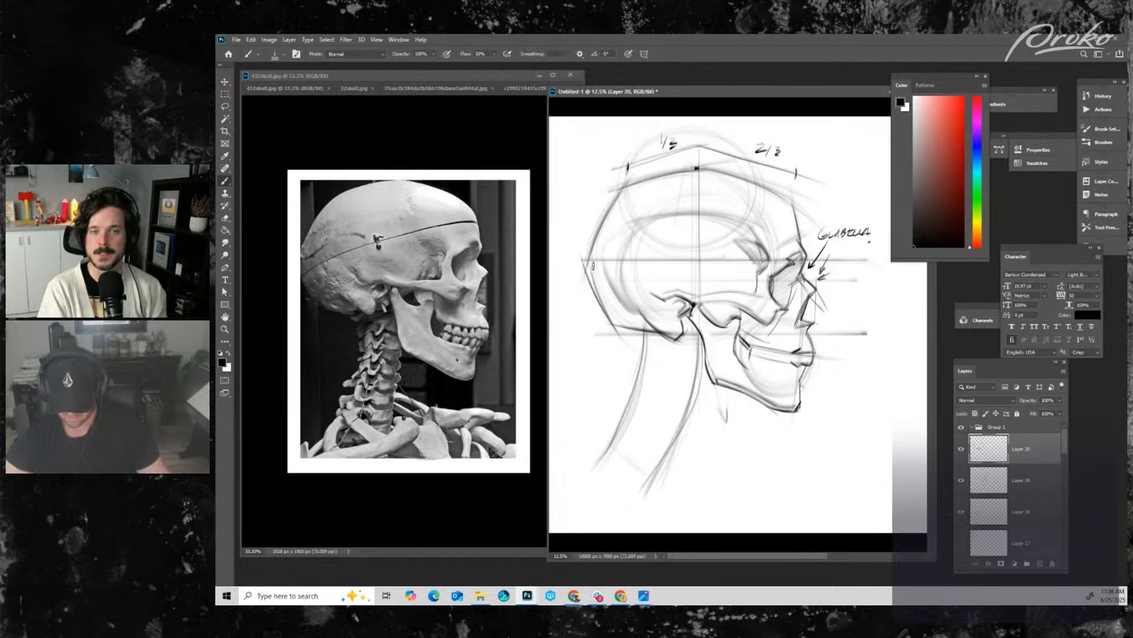
{"action": "mouse_move", "coordinate": [616, 290]}
{"action": "left_mouse_down"}
{"action": "mouse_move", "coordinate": [651, 333]}
{"action": "mouse_move", "coordinate": [620, 278]}
{"action": "mouse_move", "coordinate": [657, 323]}
{"action": "mouse_move", "coordinate": [677, 311]}
{"action": "left_mouse_up"}
{"action": "key", "text": "bracketleft"}
{"action": "key", "text": "bracketleft"}
{"action": "key", "text": "bracketleft"}
{"action": "key", "text": "bracketleft"}
{"action": "key", "text": "bracketleft"}
{"action": "key", "text": "bracketleft"}
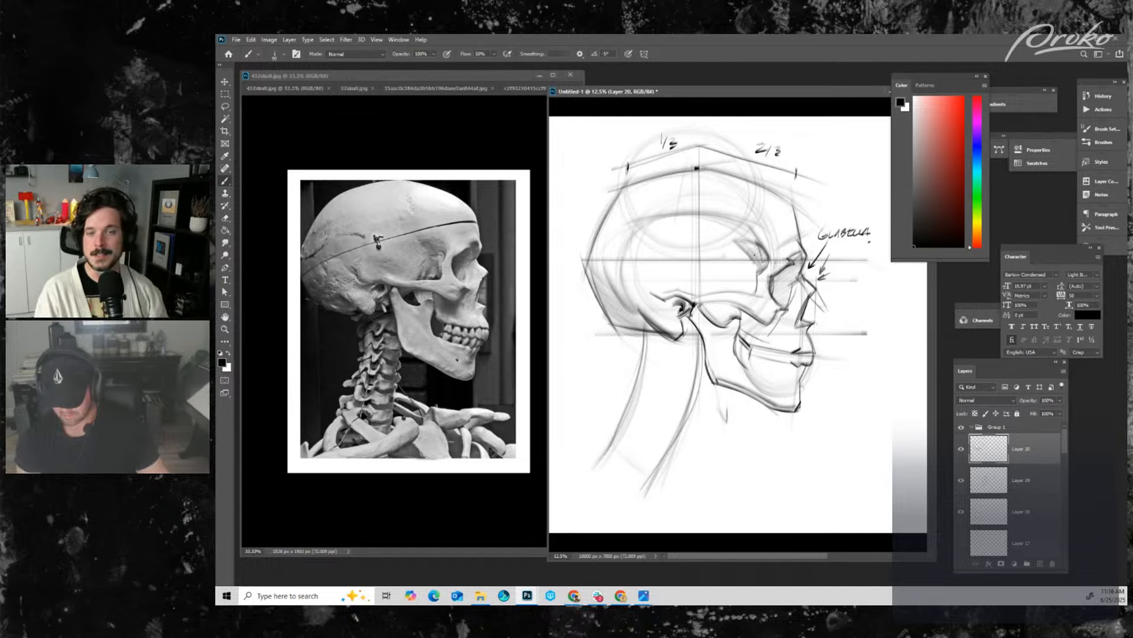
- Shade the temporal hollow on the side of the cranium, behind the eye socket, with a larger brush
{"action": "key", "text": "bracketright"}
{"action": "key", "text": "bracketright"}
{"action": "key", "text": "bracketright"}
{"action": "key", "text": "bracketright"}
{"action": "mouse_move", "coordinate": [655, 267]}
{"action": "left_mouse_down"}
{"action": "mouse_move", "coordinate": [745, 238]}
{"action": "mouse_move", "coordinate": [735, 243]}
{"action": "left_mouse_up"}
{"action": "mouse_move", "coordinate": [671, 277]}
{"action": "left_mouse_down"}
{"action": "mouse_move", "coordinate": [689, 292]}
{"action": "mouse_move", "coordinate": [676, 278]}
{"action": "mouse_move", "coordinate": [701, 269]}
{"action": "mouse_move", "coordinate": [719, 290]}
{"action": "mouse_move", "coordinate": [703, 258]}
{"action": "mouse_move", "coordinate": [737, 255]}
{"action": "mouse_move", "coordinate": [758, 274]}
{"action": "left_mouse_up"}
{"action": "key", "text": "bracketright"}
{"action": "key", "text": "bracketright"}
- Darken the inside of the eye socket under the brow with a smaller brush
{"action": "key", "text": "bracketleft"}
{"action": "key", "text": "bracketleft"}
{"action": "key", "text": "bracketleft"}
{"action": "key", "text": "bracketleft"}
{"action": "key", "text": "bracketleft"}
{"action": "key", "text": "bracketleft"}
{"action": "key", "text": "bracketleft"}
{"action": "key", "text": "bracketleft"}
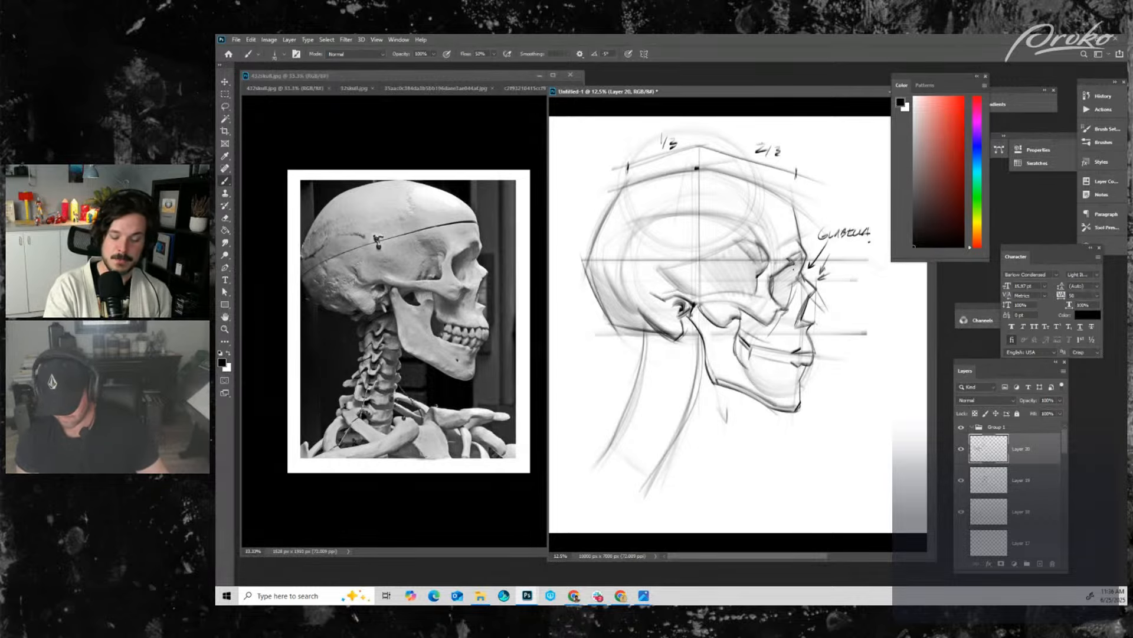
{"action": "mouse_move", "coordinate": [777, 293]}
{"action": "left_mouse_down"}
{"action": "mouse_move", "coordinate": [800, 257]}
{"action": "mouse_move", "coordinate": [777, 292]}
{"action": "left_mouse_up"}
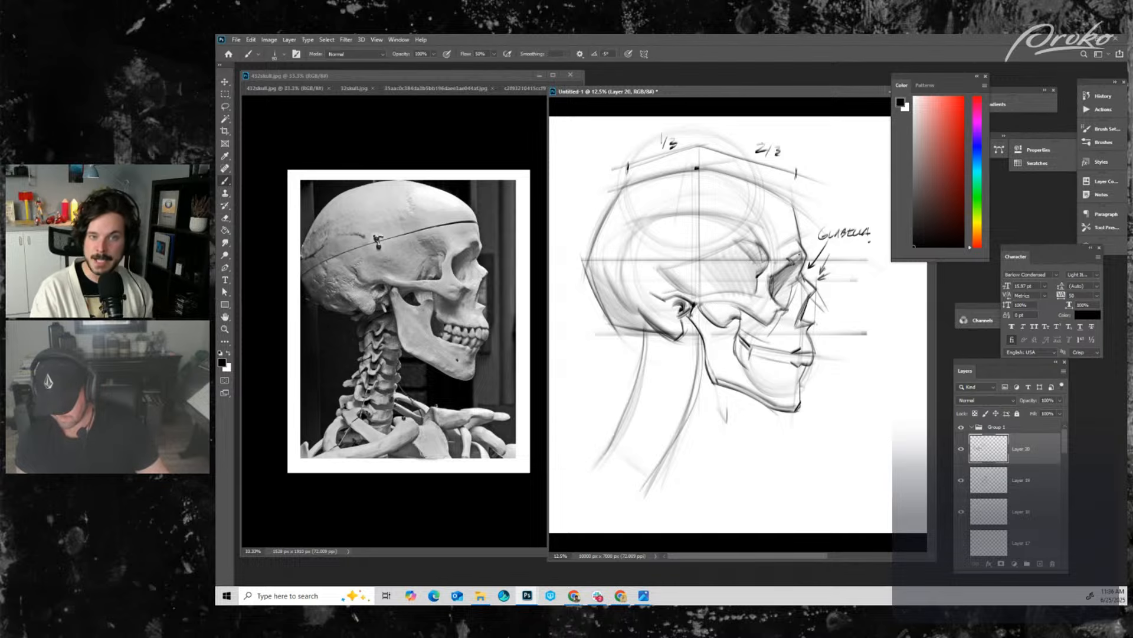
{"action": "left_click_drag", "start_coordinate": [800, 255], "coordinate": [797, 264]}
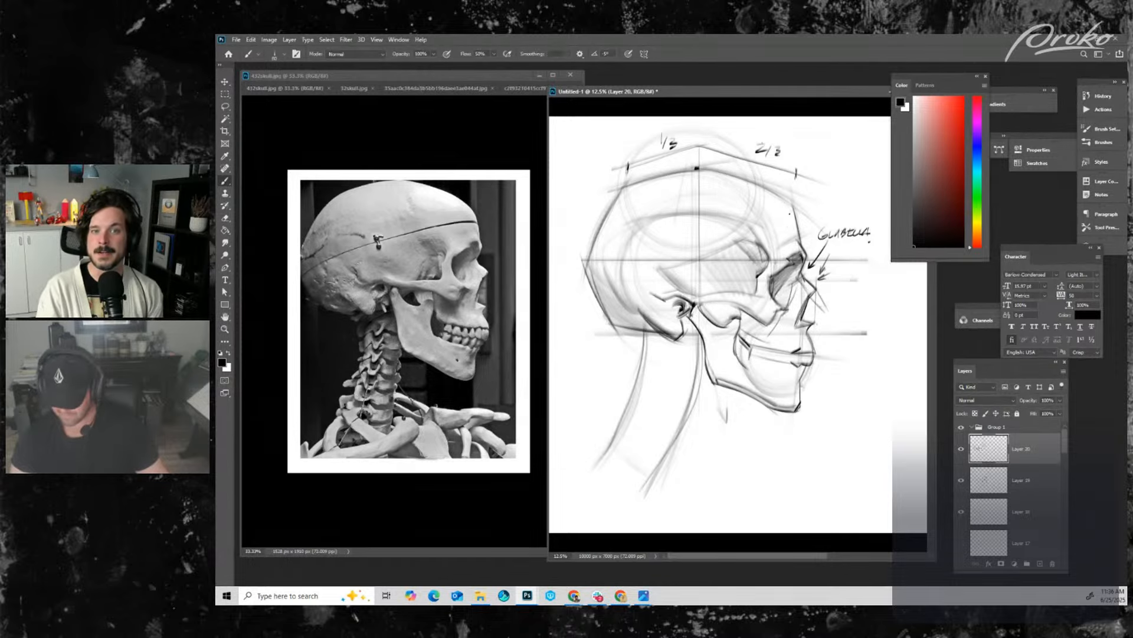
- Add a light line across the forehead above the brow and shade the hollow beneath the cheekbone
{"action": "left_click_drag", "start_coordinate": [765, 230], "coordinate": [824, 214]}
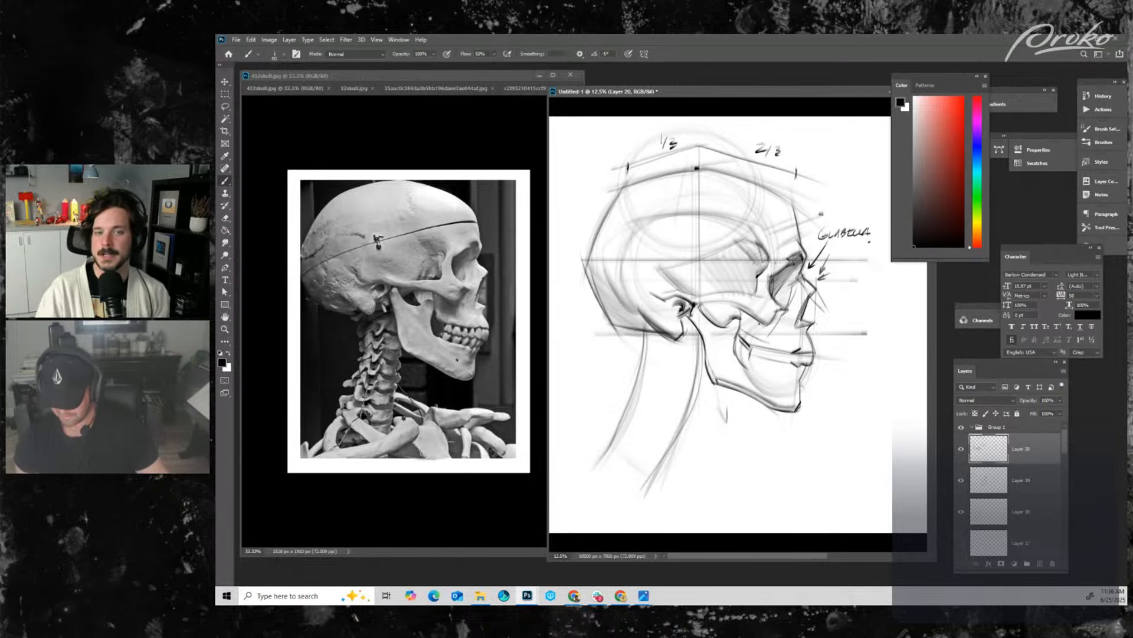
{"action": "key", "text": "bracketleft"}
{"action": "mouse_move", "coordinate": [741, 326]}
{"action": "left_mouse_down"}
{"action": "mouse_move", "coordinate": [764, 337]}
{"action": "mouse_move", "coordinate": [768, 312]}
{"action": "mouse_move", "coordinate": [782, 313]}
{"action": "left_mouse_up"}
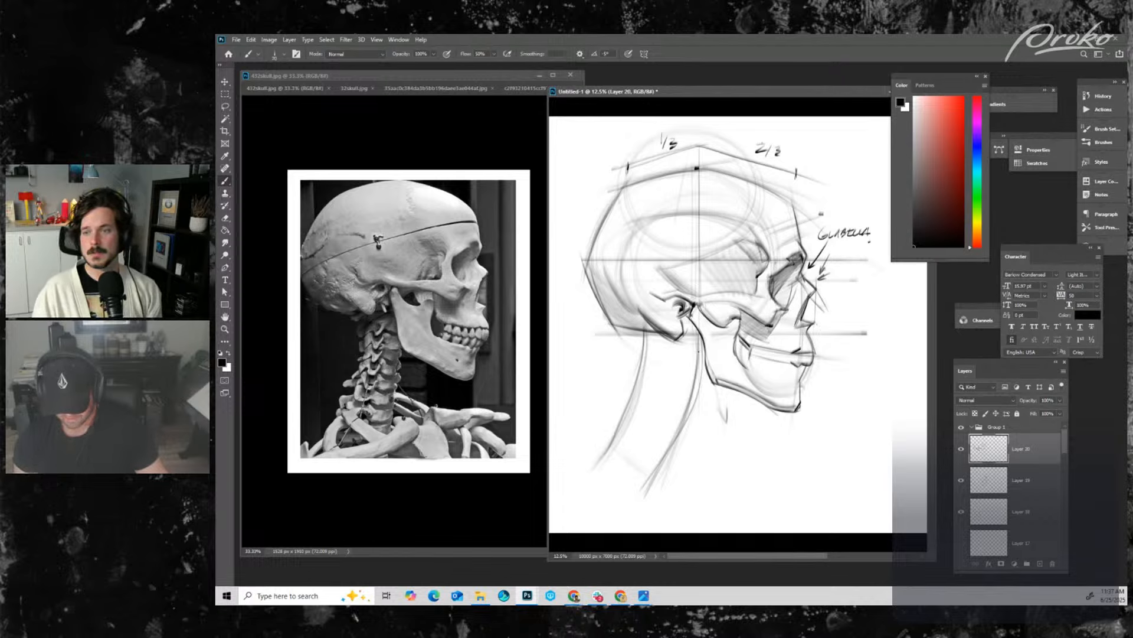
- Strengthen the front and back contours of the neck from the base of the skull downward
{"action": "left_click_drag", "start_coordinate": [701, 376], "coordinate": [650, 494]}
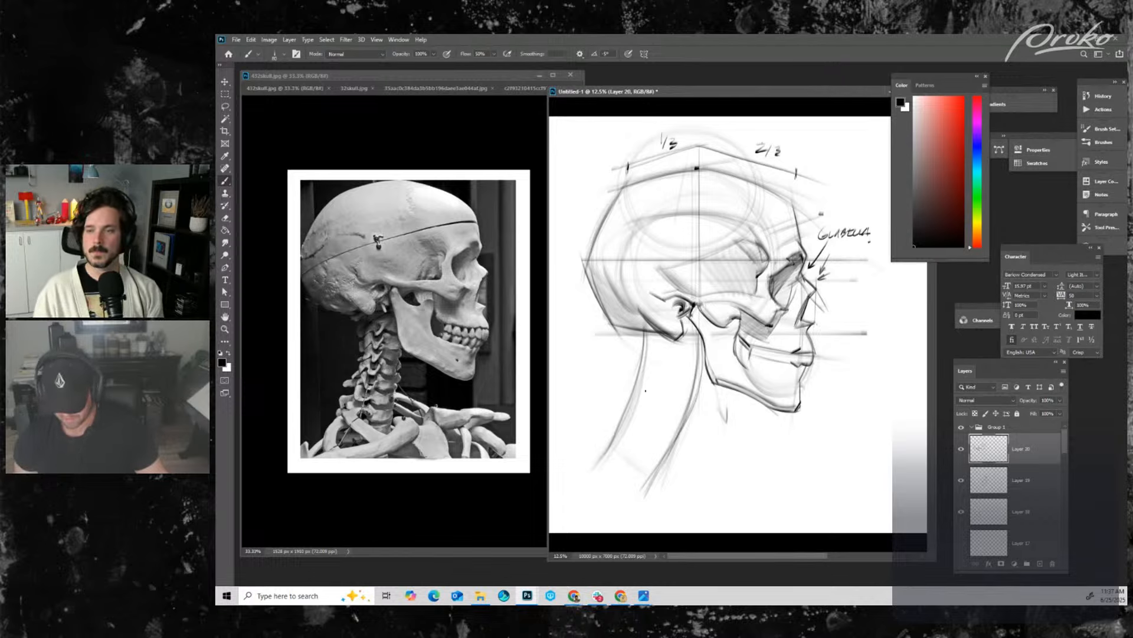
{"action": "left_click_drag", "start_coordinate": [637, 332], "coordinate": [634, 395]}
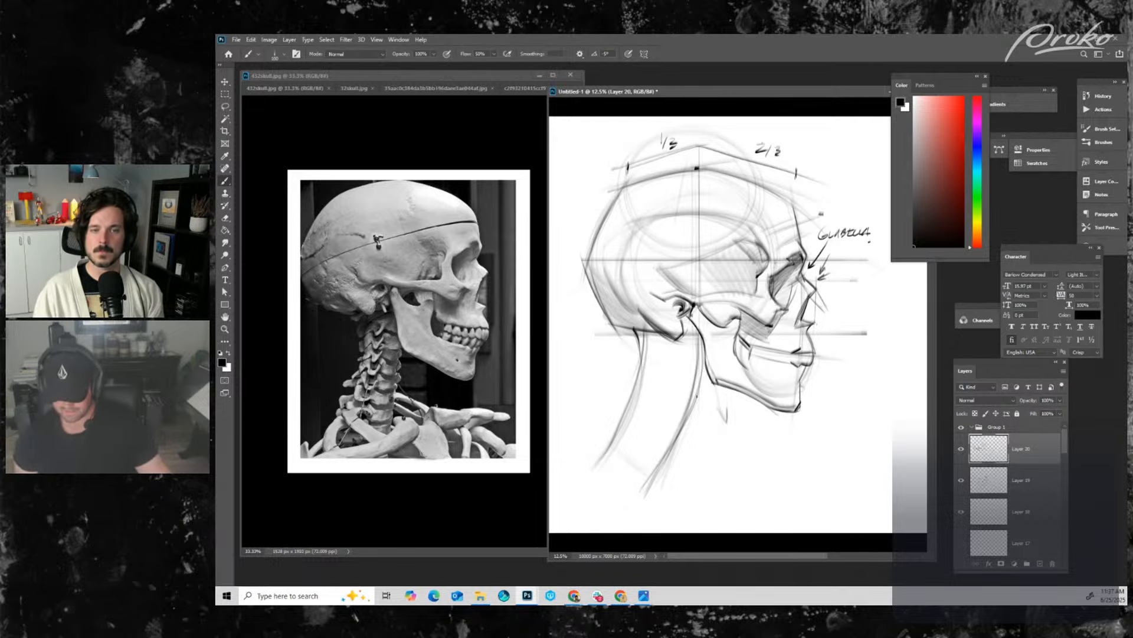
{"action": "key", "text": "bracketright"}
{"action": "key", "text": "bracketright"}
{"action": "key", "text": "bracketleft"}
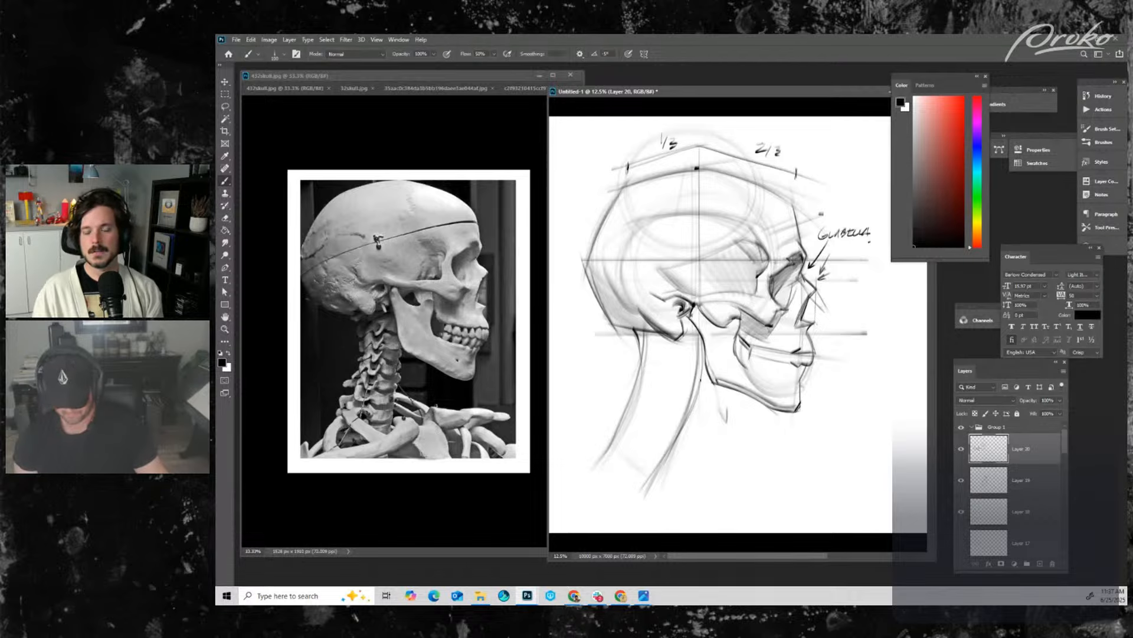
- Sketch the spinal column as a curved band inside the neck and divide it with light cross lines for the vertebrae
{"action": "key", "text": "bracketright"}
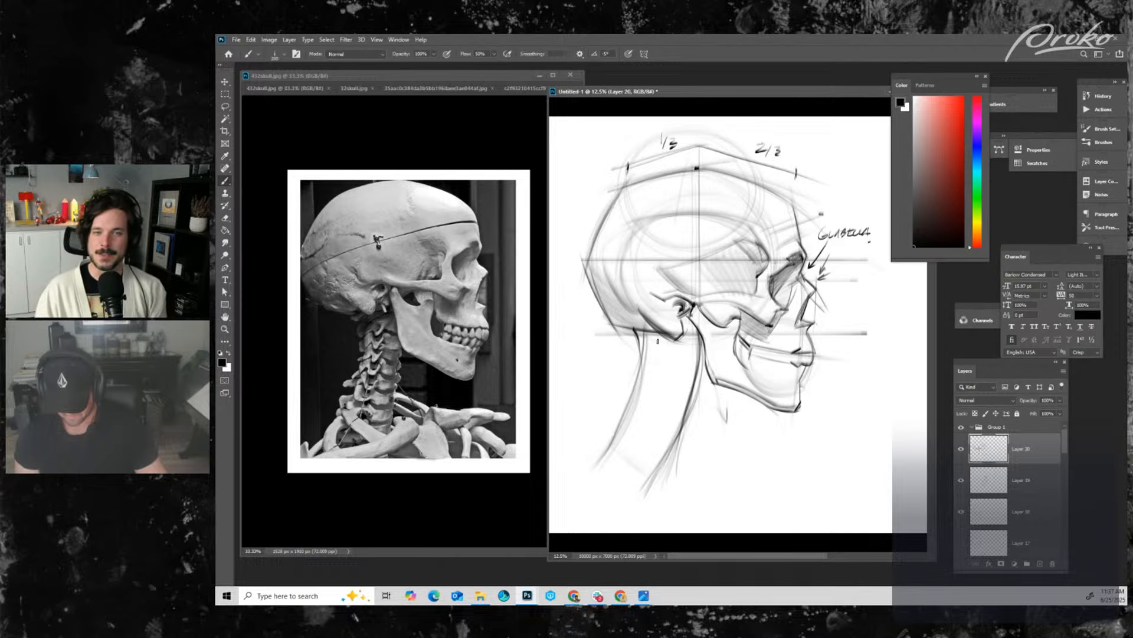
{"action": "left_click_drag", "start_coordinate": [661, 333], "coordinate": [621, 471]}
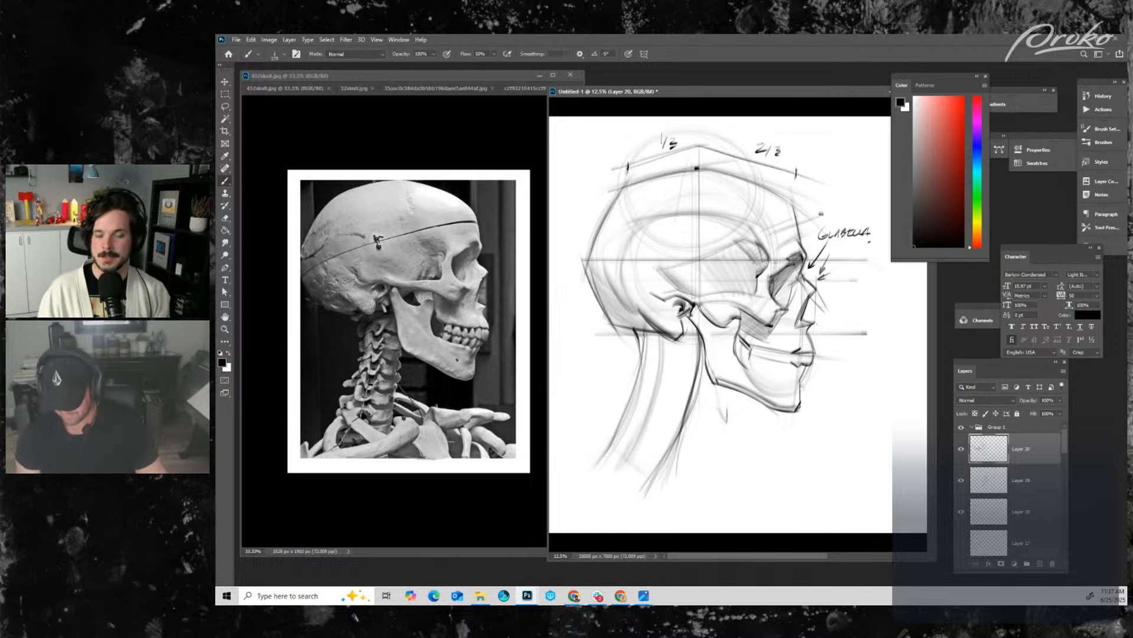
{"action": "mouse_move", "coordinate": [655, 336]}
{"action": "left_mouse_down"}
{"action": "mouse_move", "coordinate": [667, 352]}
{"action": "mouse_move", "coordinate": [664, 407]}
{"action": "mouse_move", "coordinate": [626, 443]}
{"action": "left_mouse_up"}
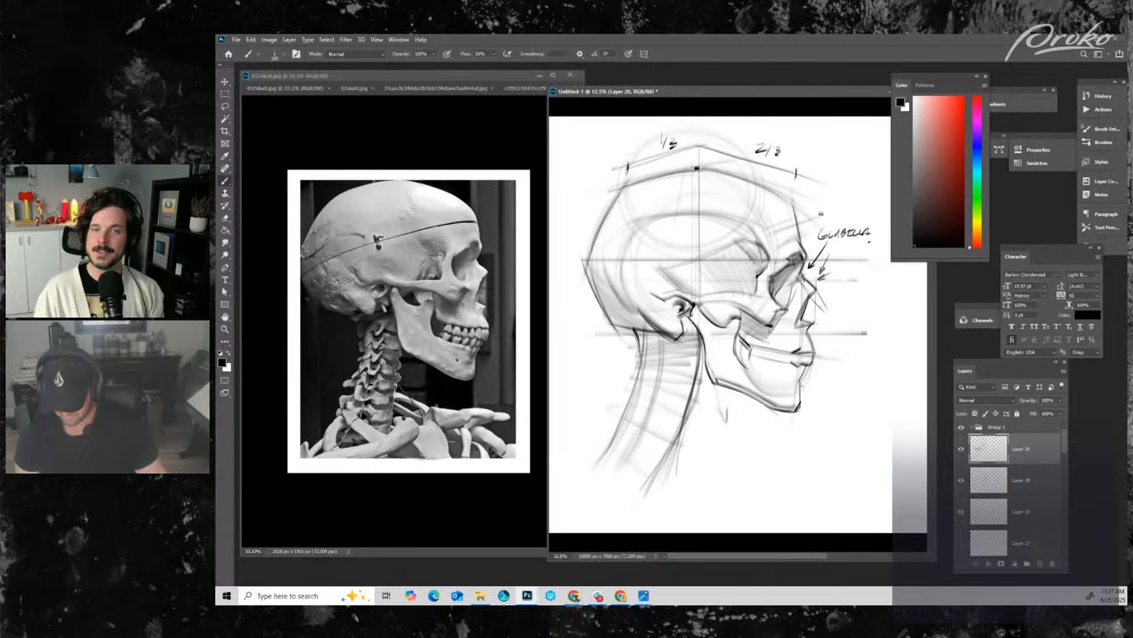
- Shade the area behind the jaw below the mastoid process and the opening beneath the zygomatic arch
{"action": "left_click_drag", "start_coordinate": [685, 315], "coordinate": [696, 342]}
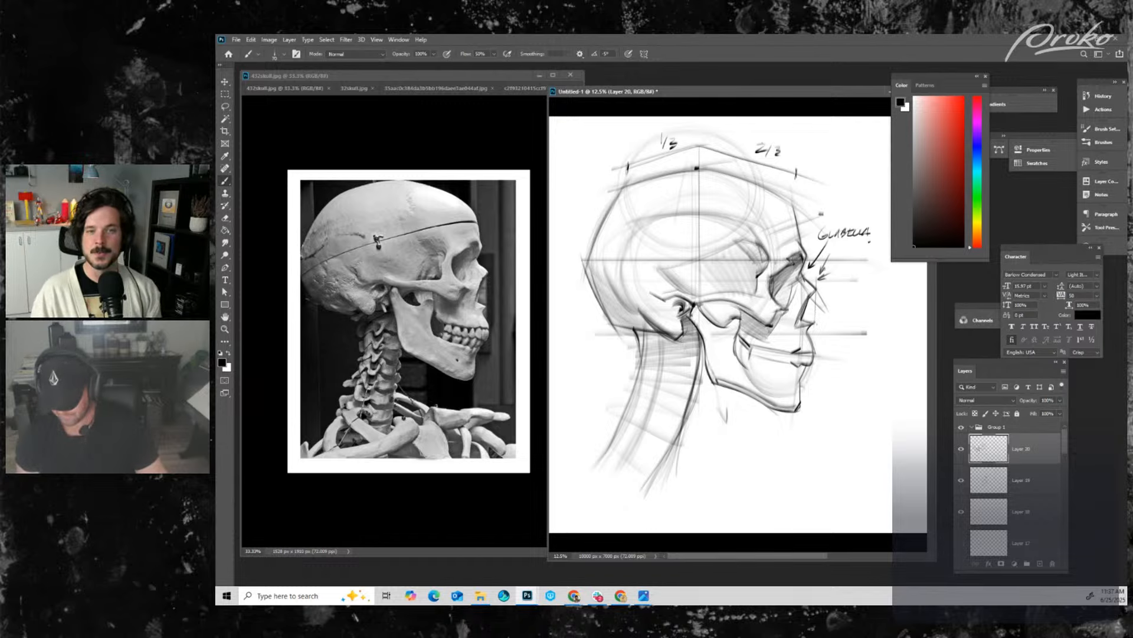
{"action": "mouse_move", "coordinate": [696, 300]}
{"action": "left_mouse_down"}
{"action": "mouse_move", "coordinate": [750, 316]}
{"action": "mouse_move", "coordinate": [720, 309]}
{"action": "mouse_move", "coordinate": [723, 325]}
{"action": "mouse_move", "coordinate": [709, 326]}
{"action": "mouse_move", "coordinate": [699, 310]}
{"action": "mouse_move", "coordinate": [716, 309]}
{"action": "left_mouse_up"}
{"action": "left_click_drag", "start_coordinate": [735, 303], "coordinate": [715, 324]}
{"action": "left_click_drag", "start_coordinate": [737, 318], "coordinate": [722, 323]}
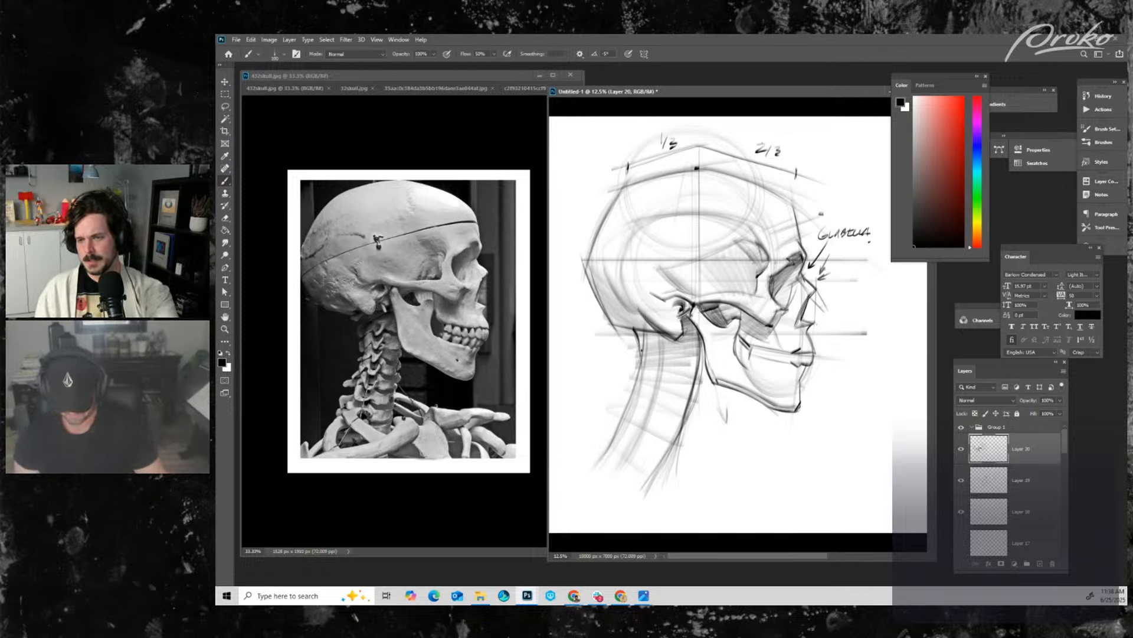
- Draw a darker back-of-neck line curving down and outward to an accent at the protruding vertebra
{"action": "key", "text": "bracketright"}
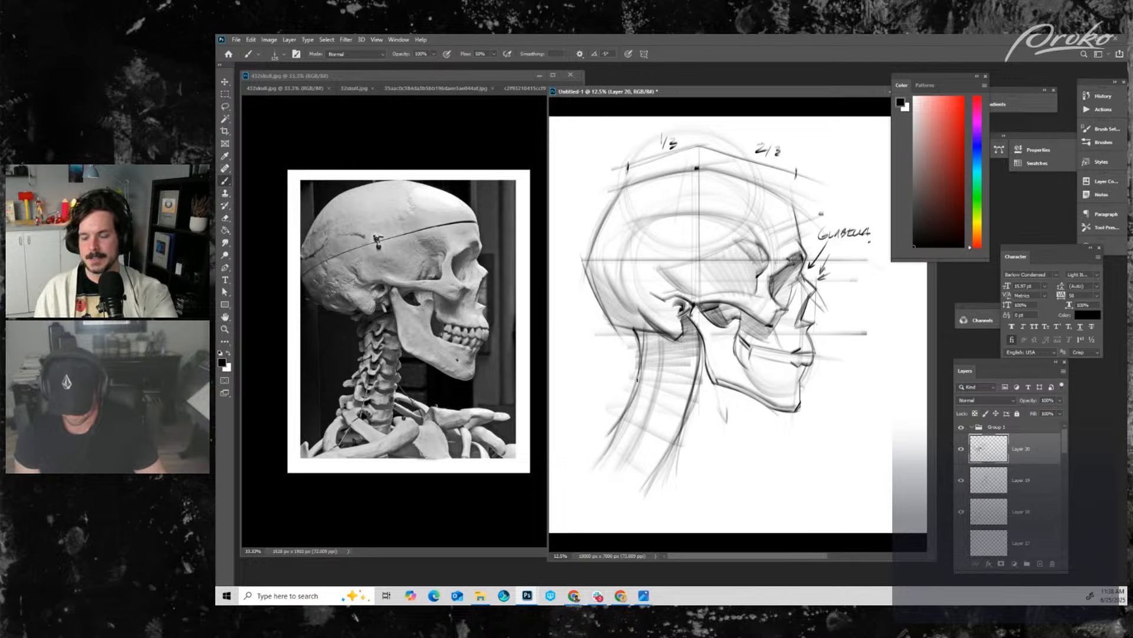
{"action": "left_click_drag", "start_coordinate": [639, 373], "coordinate": [588, 449]}
{"action": "key", "text": "bracketleft"}
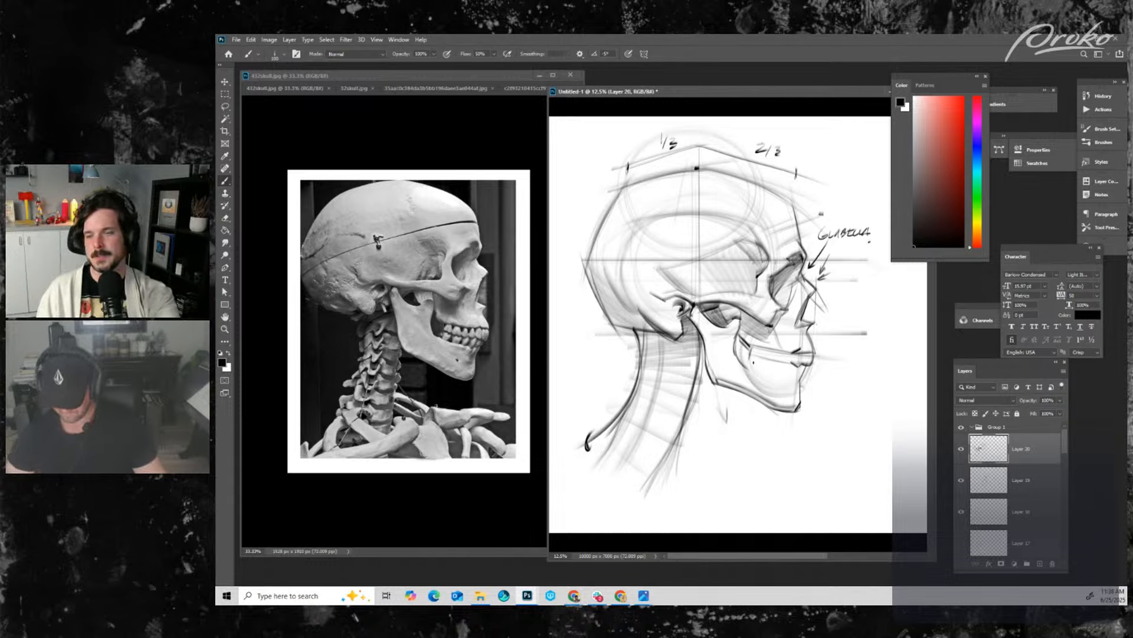
- With a finer brush, mark a small dot on the jaw beneath the back teeth and draw the lower edge of the teeth
{"action": "left_click_drag", "start_coordinate": [746, 369], "coordinate": [781, 393]}
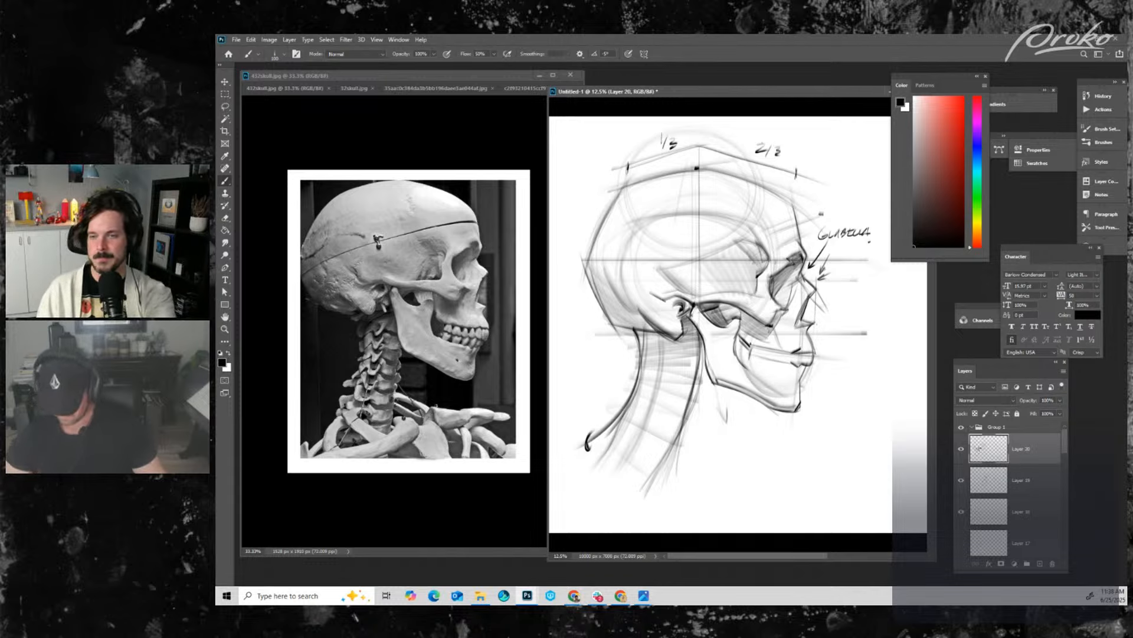
{"action": "key", "text": "bracketleft"}
{"action": "key", "text": "bracketleft"}
{"action": "key", "text": "bracketleft"}
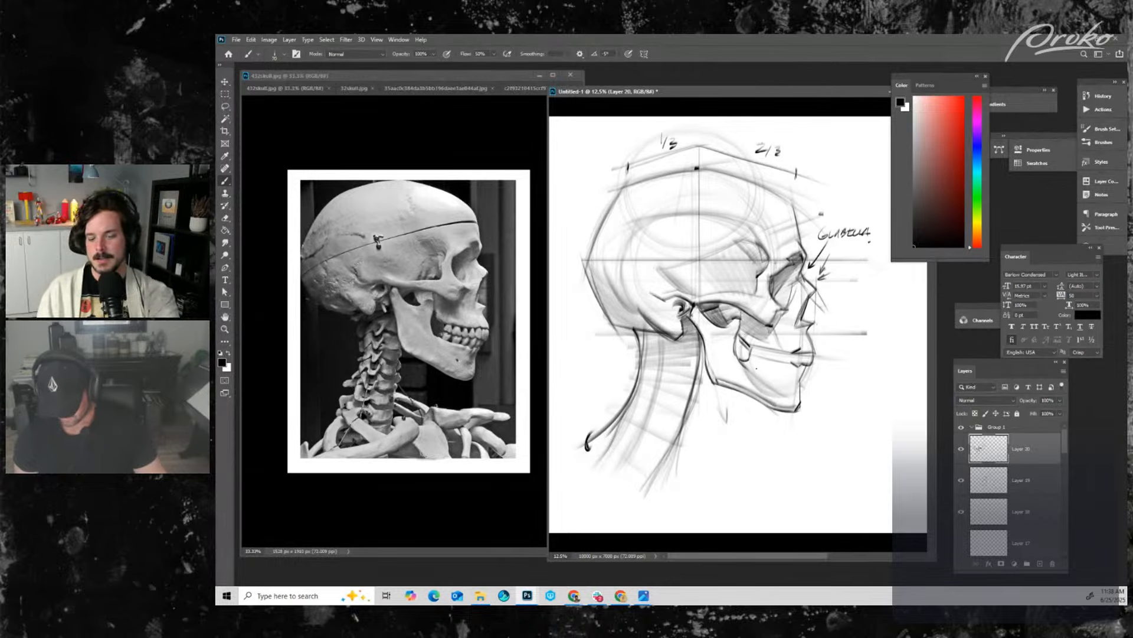
{"action": "left_click", "coordinate": [759, 362]}
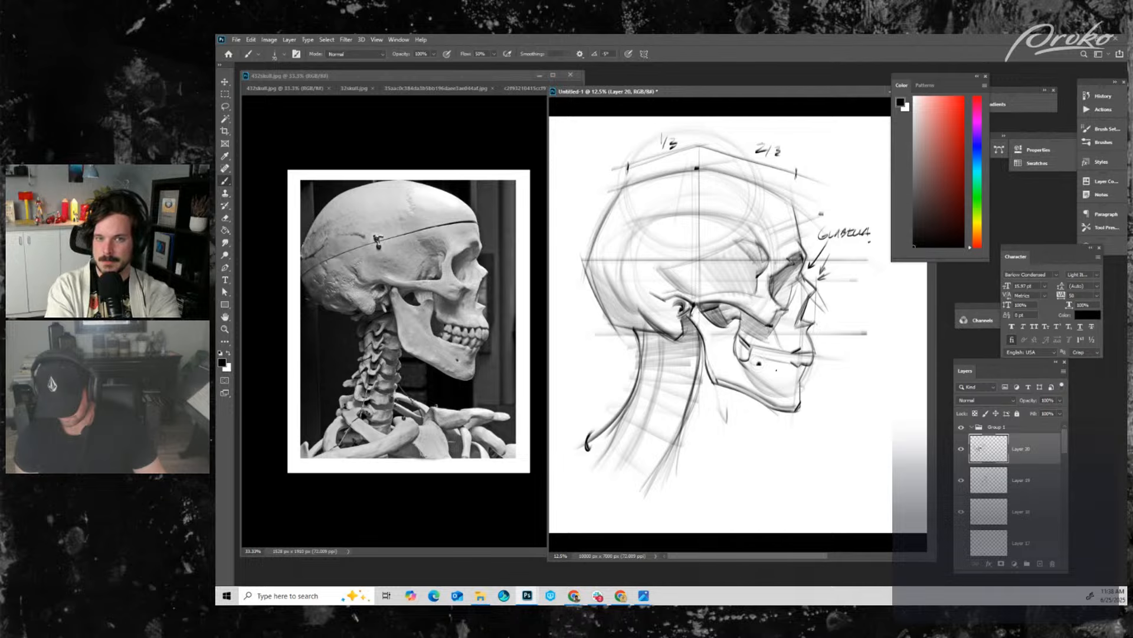
{"action": "key", "text": "["}
{"action": "key", "text": "["}
{"action": "left_click_drag", "start_coordinate": [750, 362], "coordinate": [787, 371]}
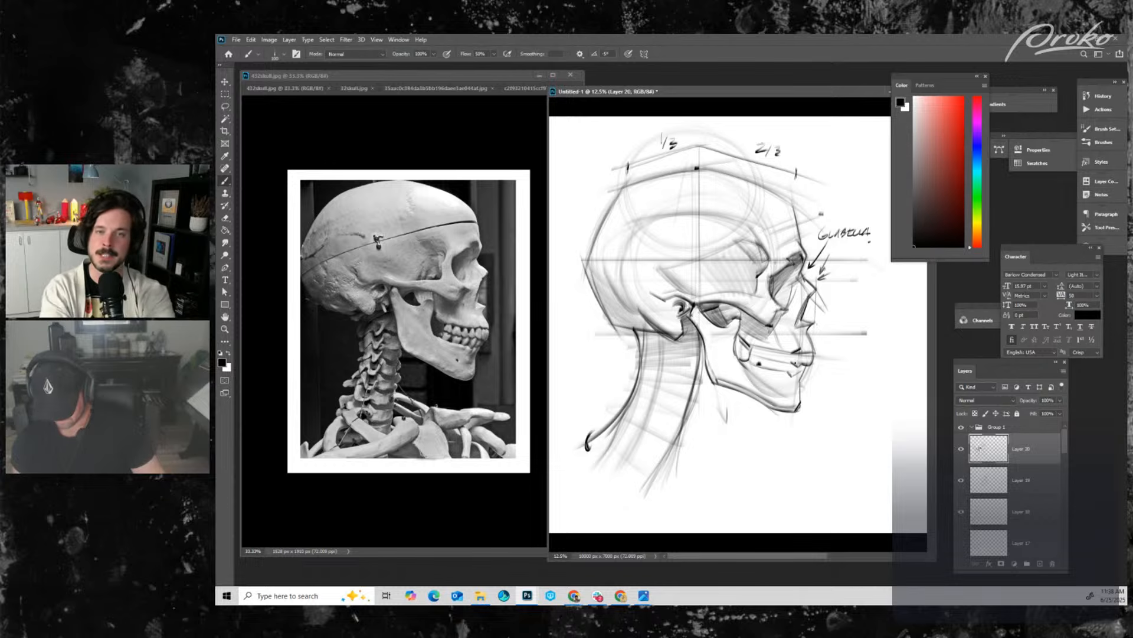
- Define the recess at the front of the jaw, between the lower teeth and the chin, with fine dark strokes
{"action": "key", "text": "["}
{"action": "left_click_drag", "start_coordinate": [794, 376], "coordinate": [790, 386]}
{"action": "key", "text": "["}
{"action": "key", "text": "["}
{"action": "key", "text": "["}
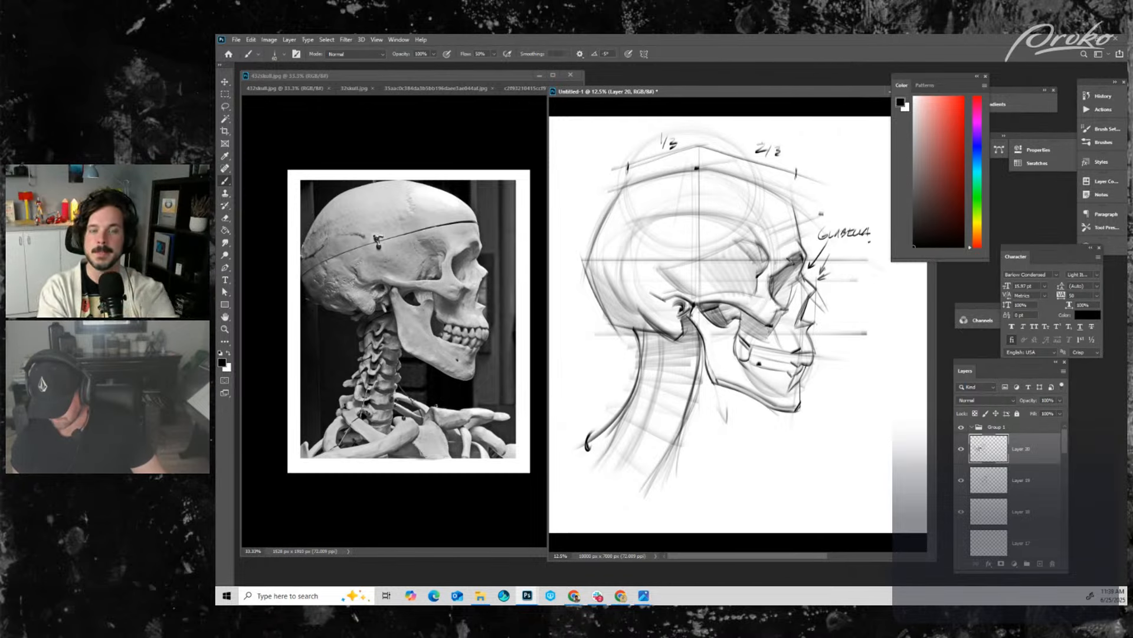
{"action": "left_click_drag", "start_coordinate": [804, 368], "coordinate": [793, 383]}
{"action": "left_click_drag", "start_coordinate": [802, 375], "coordinate": [791, 386]}
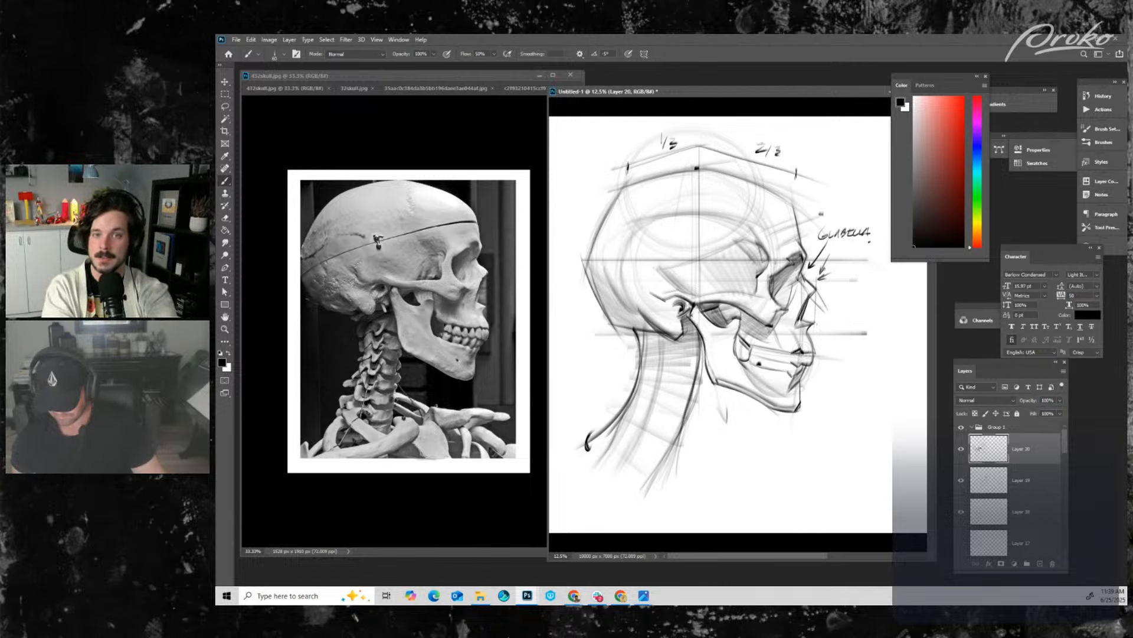
- Shade the rear upper part of the jaw, just below the ear opening, with a larger brush
{"action": "key", "text": "bracketright"}
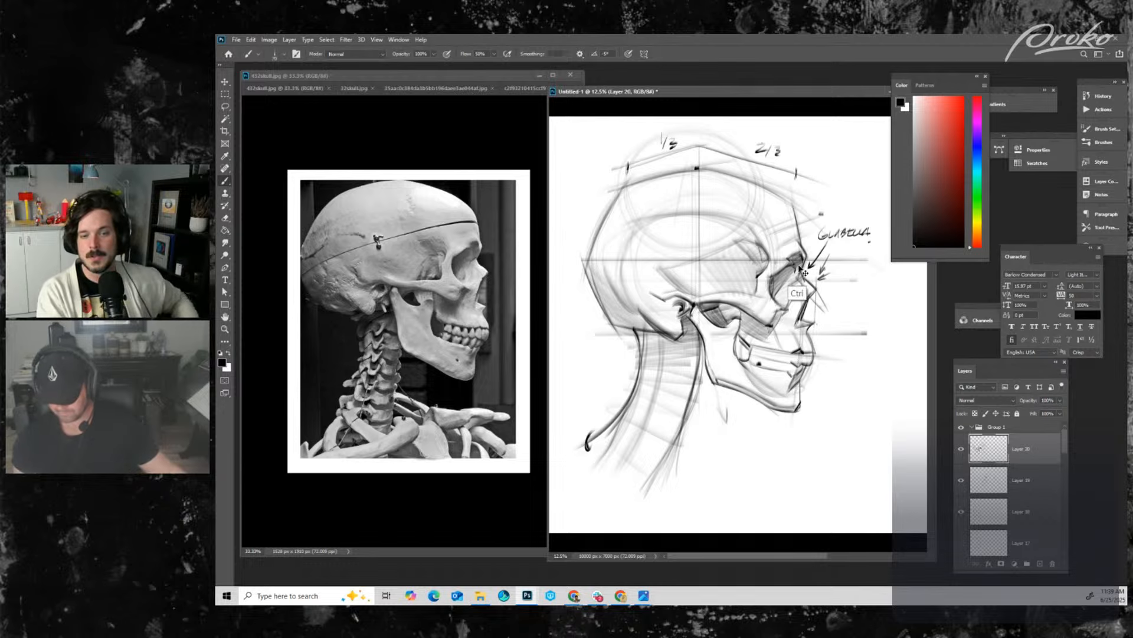
{"action": "key", "text": "bracketright"}
{"action": "key", "text": "bracketright"}
{"action": "key", "text": "bracketright"}
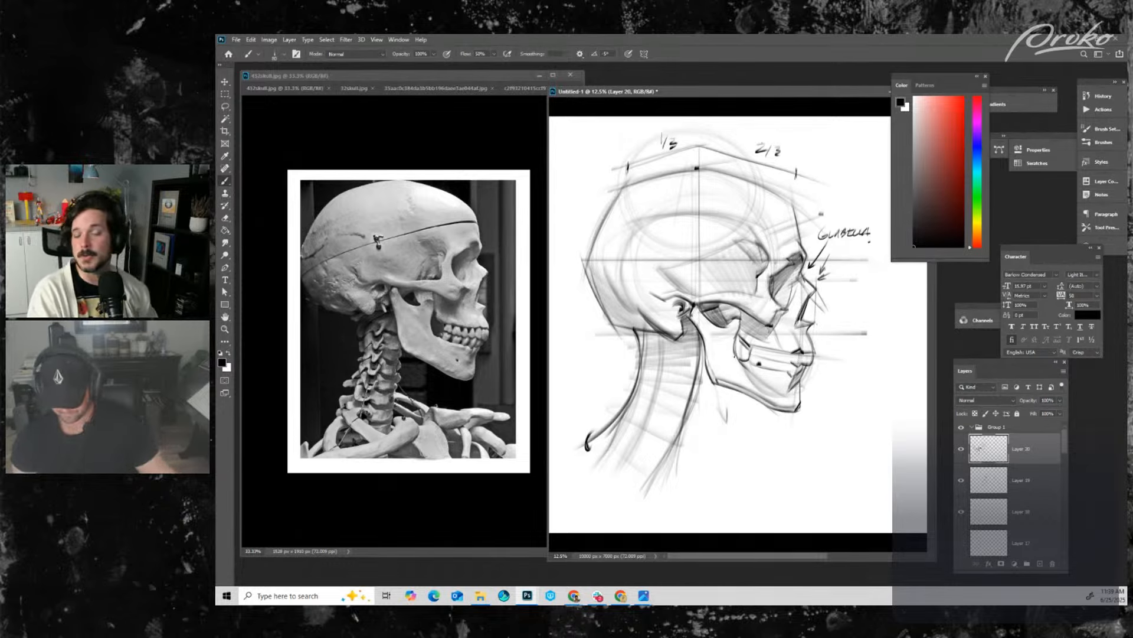
{"action": "key", "text": "bracketright"}
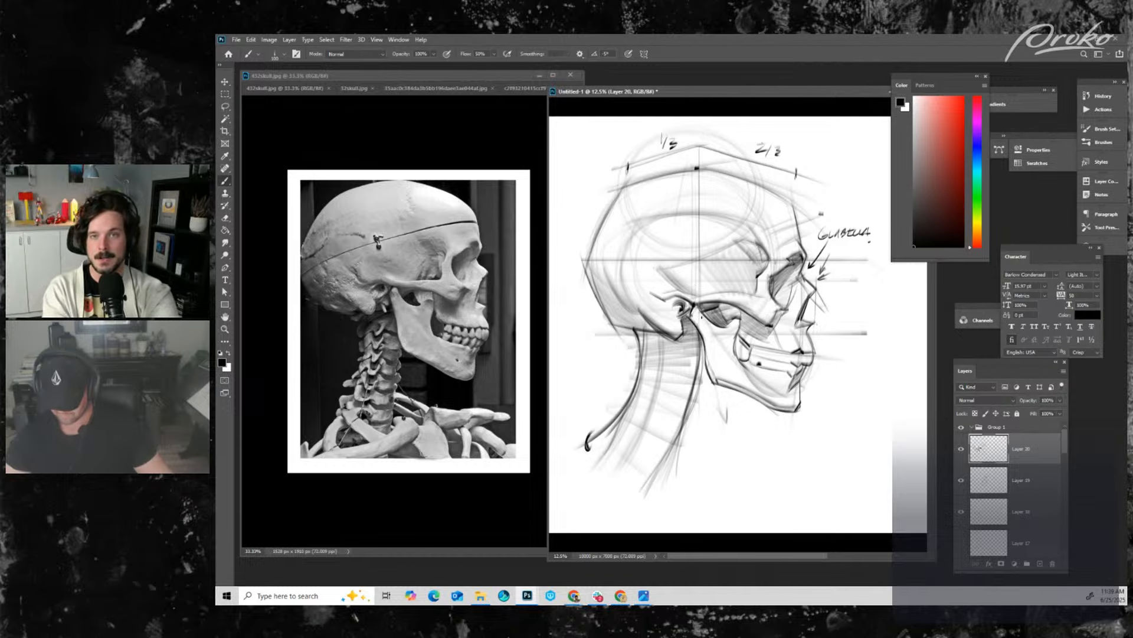
{"action": "key", "text": "bracketright"}
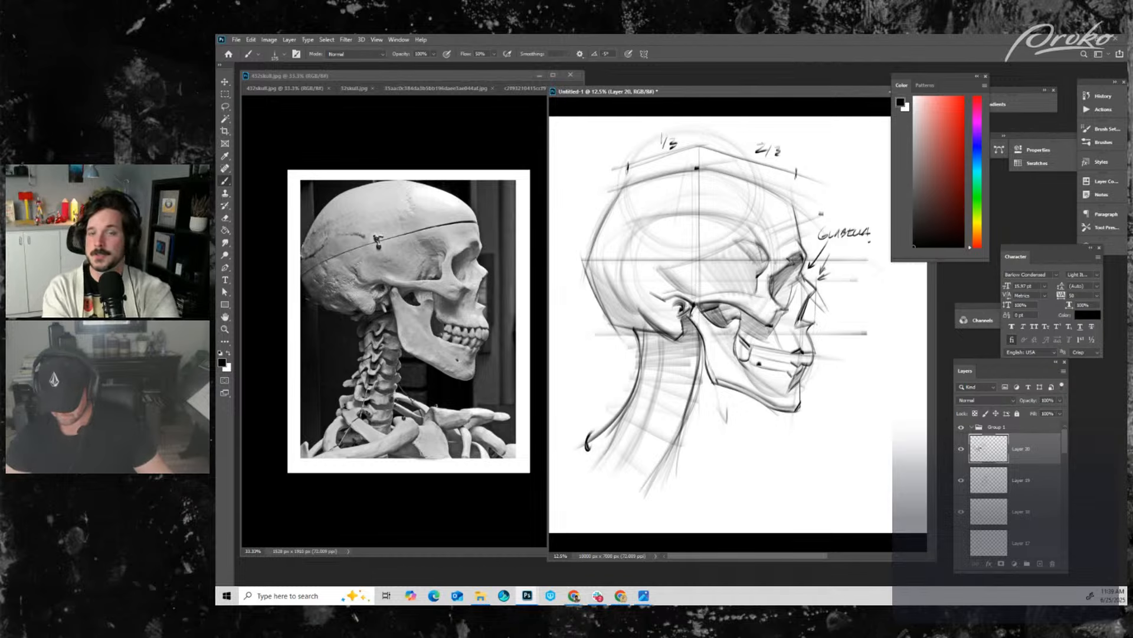
- With a smaller brush, refine the lower rear edge of the cheekbone and the line of the zygomatic arch toward the ear
{"action": "key", "text": "bracketleft"}
{"action": "key", "text": "bracketleft"}
{"action": "key", "text": "bracketleft"}
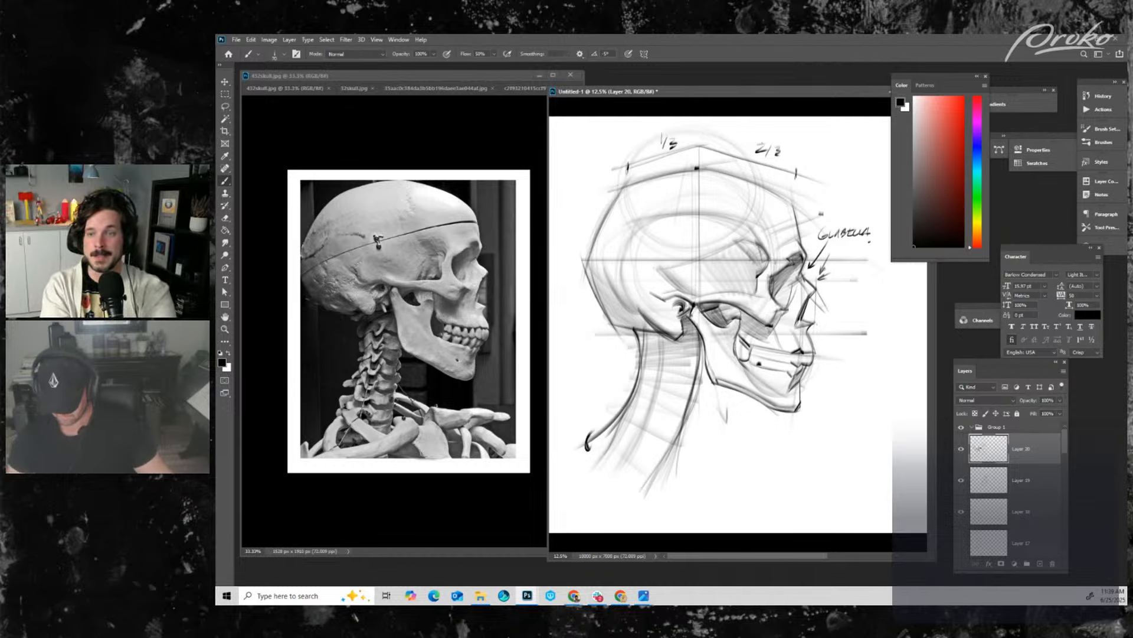
{"action": "left_click_drag", "start_coordinate": [741, 305], "coordinate": [742, 328]}
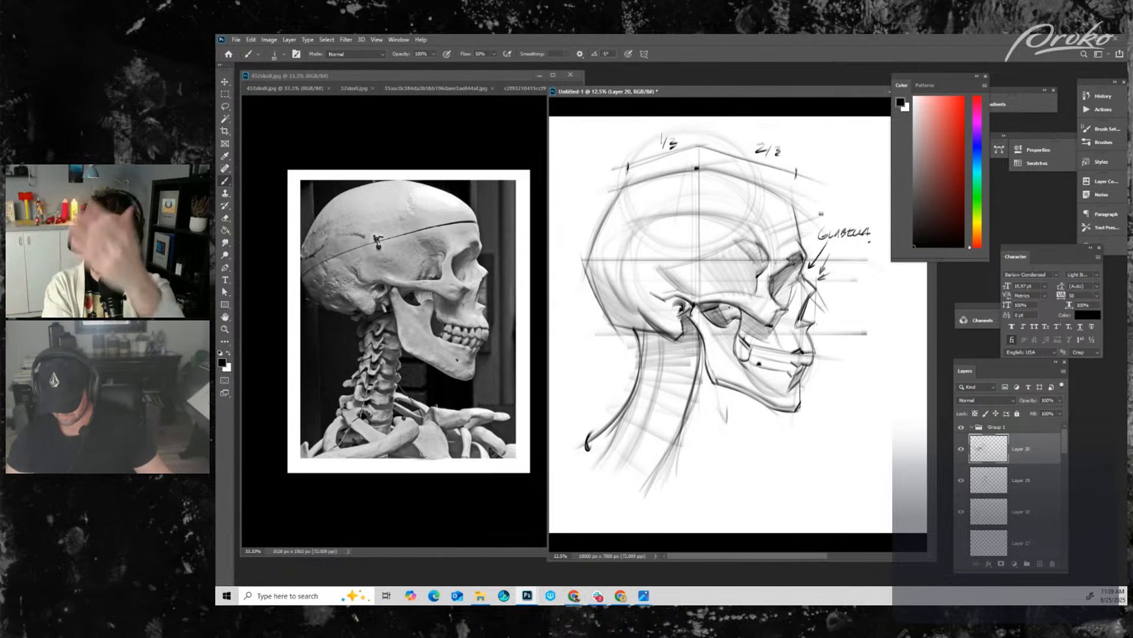
{"action": "key", "text": "bracketleft"}
{"action": "key", "text": "bracketleft"}
{"action": "left_click_drag", "start_coordinate": [702, 308], "coordinate": [754, 291]}
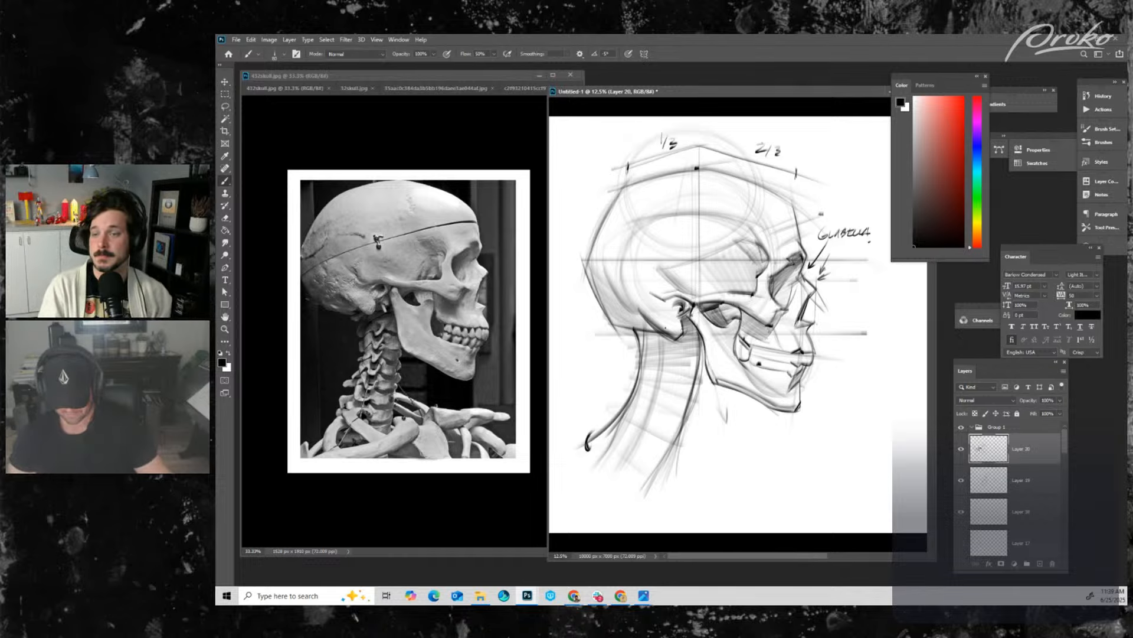
{"action": "key", "text": "bracketright"}
{"action": "key", "text": "bracketright"}
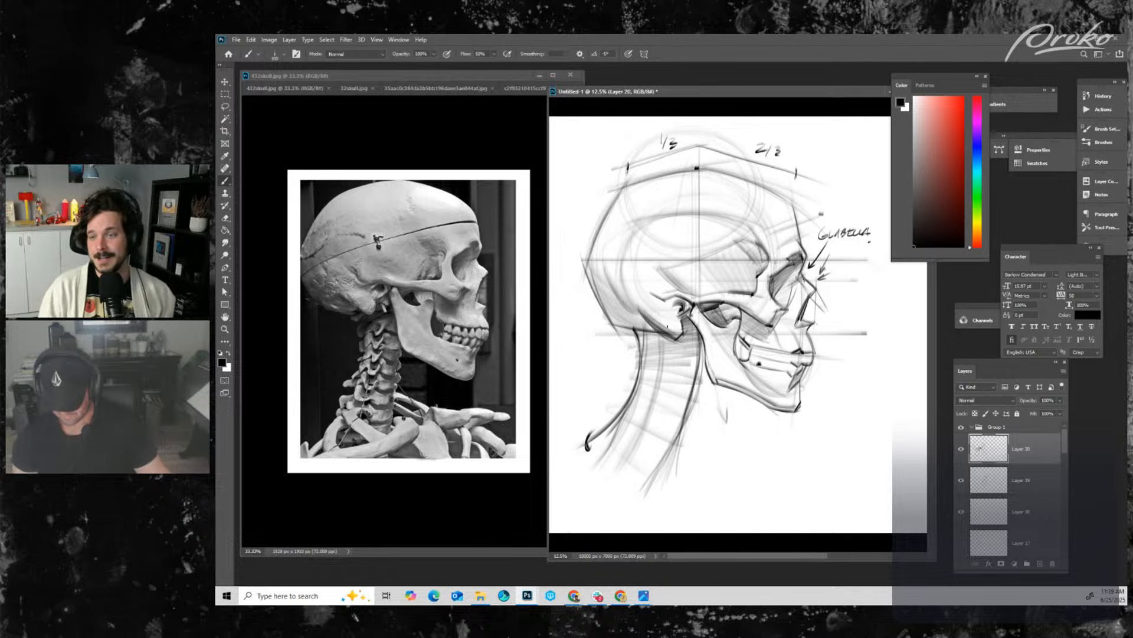
- Refine the mastoid and the ridge above the ear opening, and shade the rear of the cranium with a larger brush
{"action": "left_click_drag", "start_coordinate": [667, 319], "coordinate": [679, 338]}
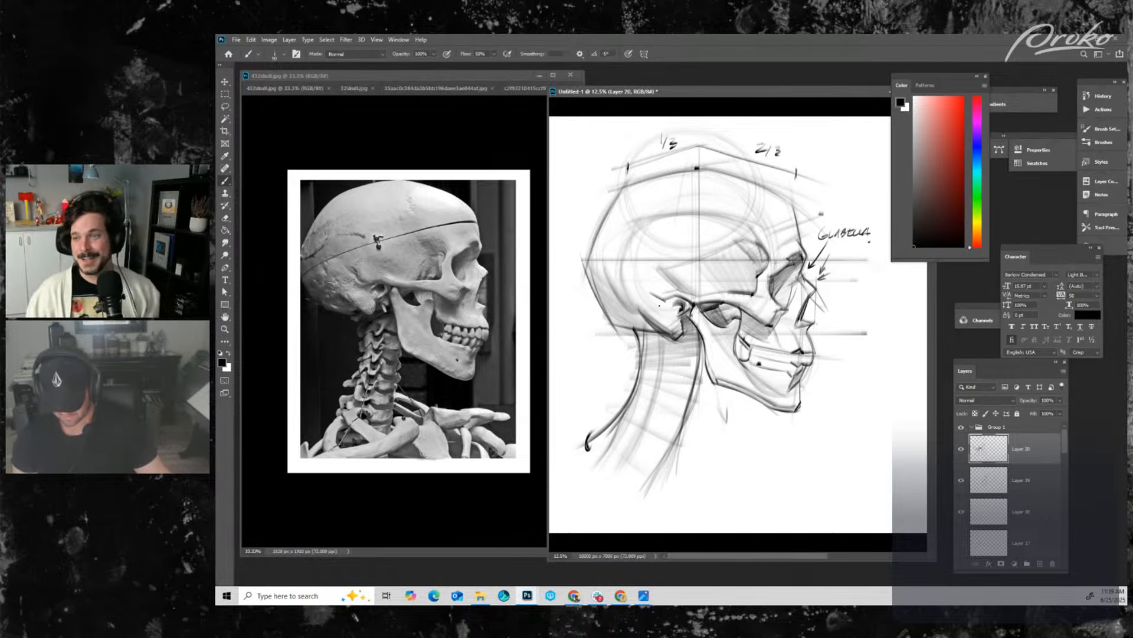
{"action": "mouse_move", "coordinate": [651, 294]}
{"action": "left_mouse_down"}
{"action": "mouse_move", "coordinate": [677, 310]}
{"action": "mouse_move", "coordinate": [655, 266]}
{"action": "mouse_move", "coordinate": [679, 287]}
{"action": "left_mouse_up"}
{"action": "key", "text": "bracketright"}
{"action": "key", "text": "bracketright"}
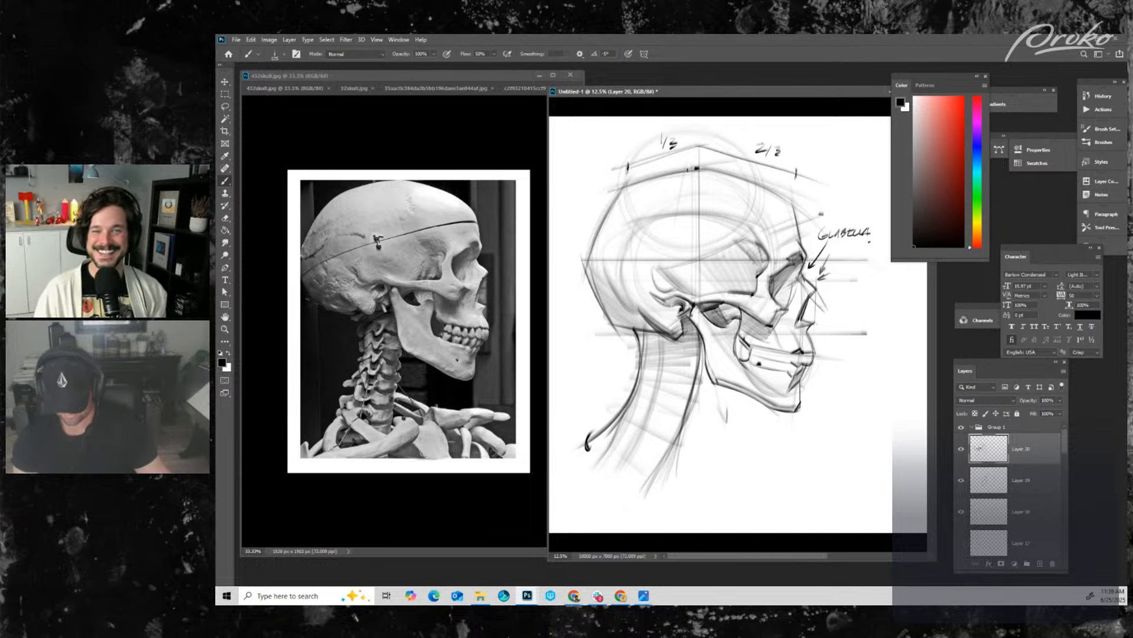
{"action": "mouse_move", "coordinate": [605, 241]}
{"action": "left_mouse_down"}
{"action": "mouse_move", "coordinate": [582, 270]}
{"action": "mouse_move", "coordinate": [636, 284]}
{"action": "mouse_move", "coordinate": [640, 328]}
{"action": "left_mouse_up"}
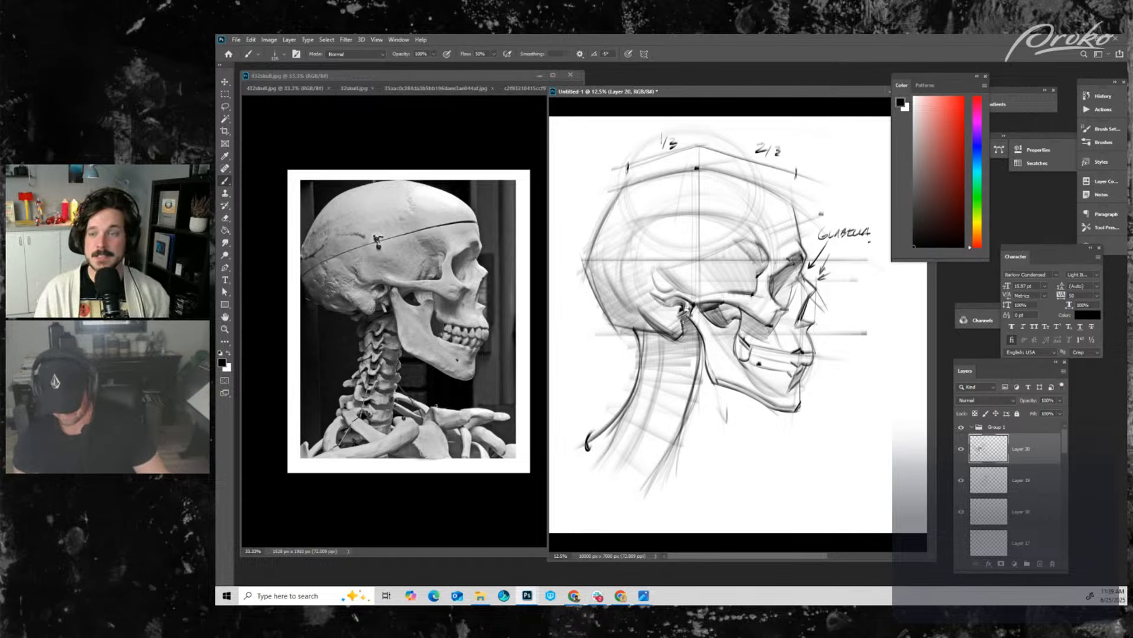
- With a smaller brush, darken the hollow beneath the ear opening and draw the top of the spine below the skull base
{"action": "key", "text": "bracketleft"}
{"action": "left_click_drag", "start_coordinate": [686, 322], "coordinate": [685, 314]}
{"action": "key", "text": "bracketleft"}
{"action": "key", "text": "bracketleft"}
{"action": "key", "text": "bracketleft"}
{"action": "key", "text": "bracketleft"}
{"action": "key", "text": "bracketleft"}
{"action": "key", "text": "bracketleft"}
{"action": "key", "text": "bracketleft"}
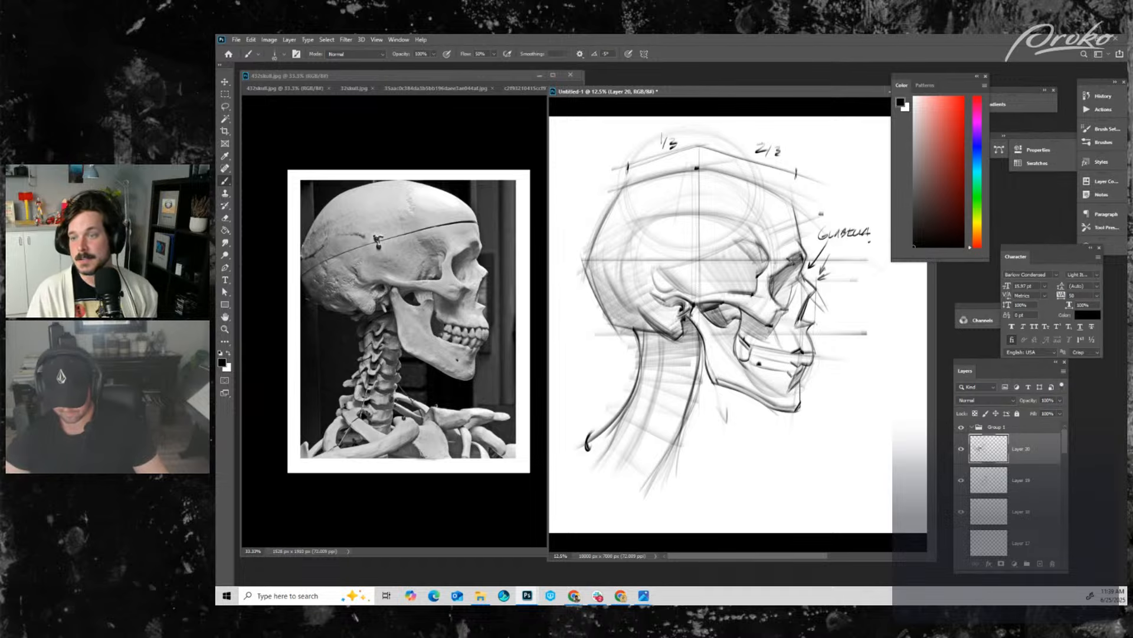
{"action": "mouse_move", "coordinate": [612, 324]}
{"action": "left_mouse_down"}
{"action": "mouse_move", "coordinate": [650, 331]}
{"action": "mouse_move", "coordinate": [663, 358]}
{"action": "mouse_move", "coordinate": [701, 358]}
{"action": "left_mouse_up"}
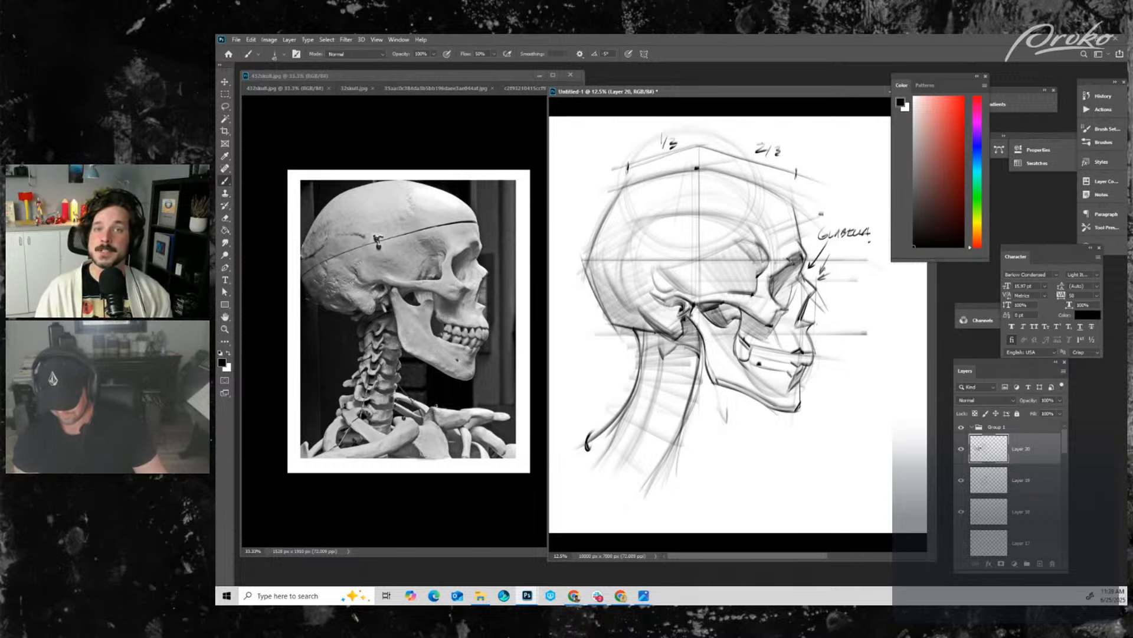
- Refine the upper edge of the zygomatic arch and the temple hollow behind the eye socket
{"action": "left_click_drag", "start_coordinate": [681, 294], "coordinate": [725, 288]}
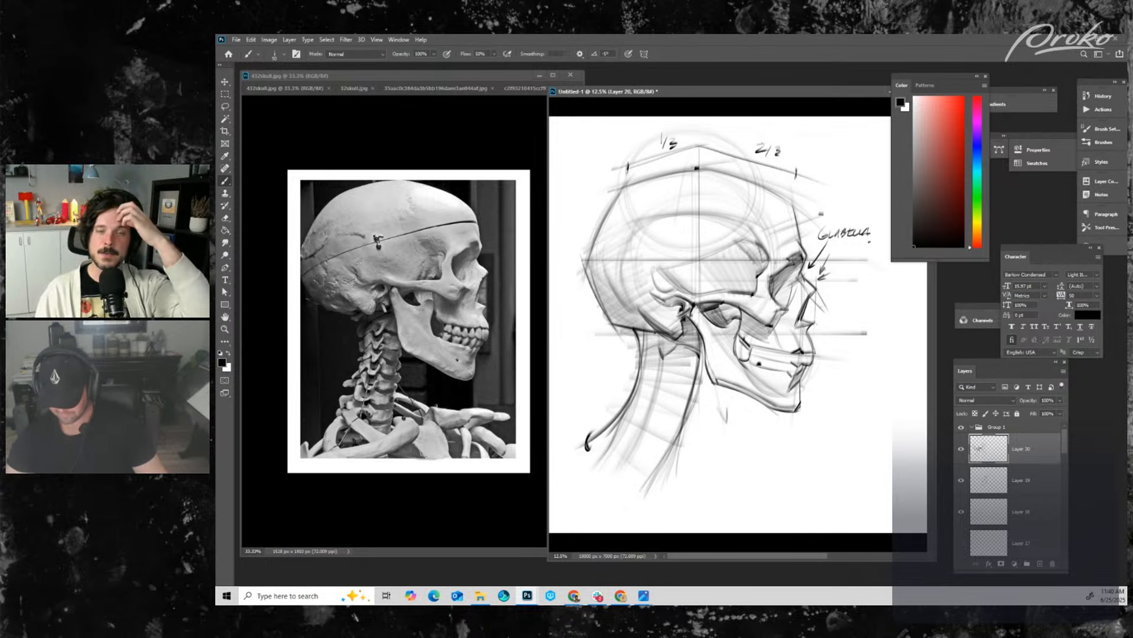
{"action": "mouse_move", "coordinate": [751, 241]}
{"action": "left_mouse_down"}
{"action": "mouse_move", "coordinate": [736, 258]}
{"action": "mouse_move", "coordinate": [740, 285]}
{"action": "left_mouse_up"}
{"action": "key", "text": "bracketright"}
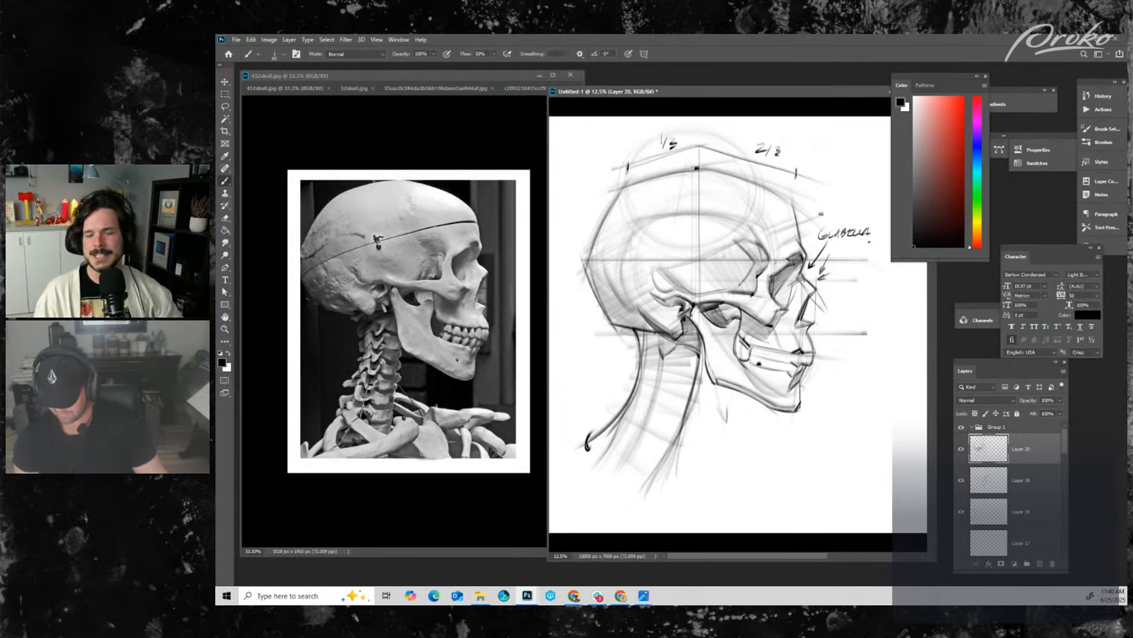
{"action": "key", "text": "bracketleft"}
{"action": "key", "text": "bracketleft"}
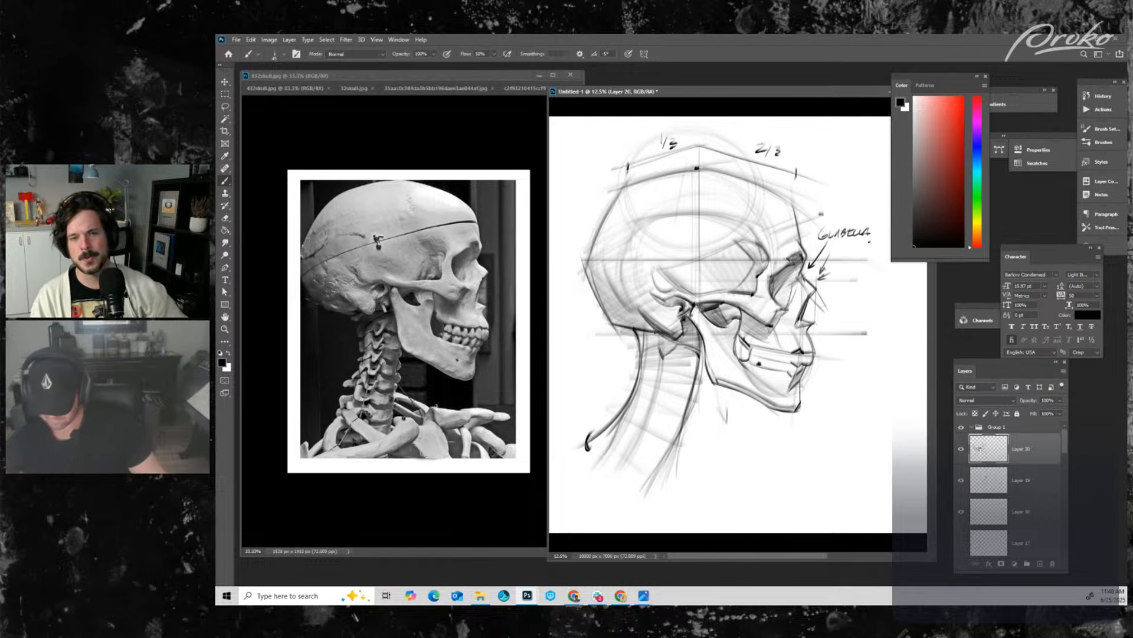
- Strengthen the forehead contour and draw two slanting lines across the cranium from the back of the skull past the forehead
{"action": "mouse_move", "coordinate": [742, 180]}
{"action": "left_mouse_down"}
{"action": "mouse_move", "coordinate": [796, 213]}
{"action": "mouse_move", "coordinate": [798, 240]}
{"action": "left_mouse_up"}
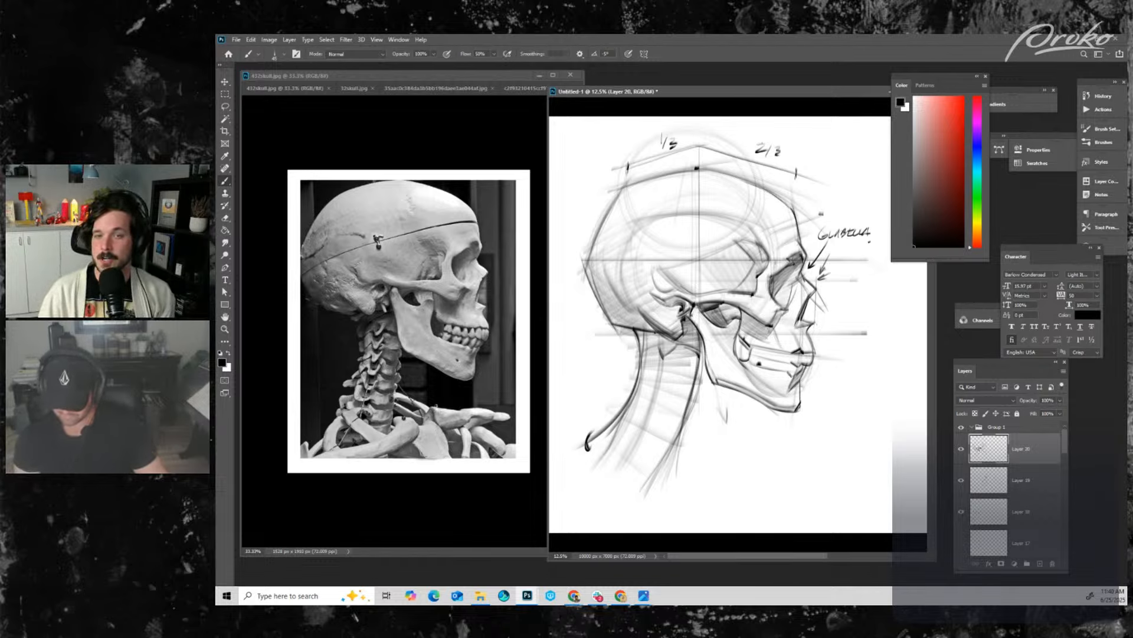
{"action": "mouse_move", "coordinate": [579, 293]}
{"action": "left_mouse_down"}
{"action": "mouse_move", "coordinate": [726, 232]}
{"action": "mouse_move", "coordinate": [826, 213]}
{"action": "left_mouse_up"}
{"action": "left_click_drag", "start_coordinate": [622, 272], "coordinate": [830, 216]}
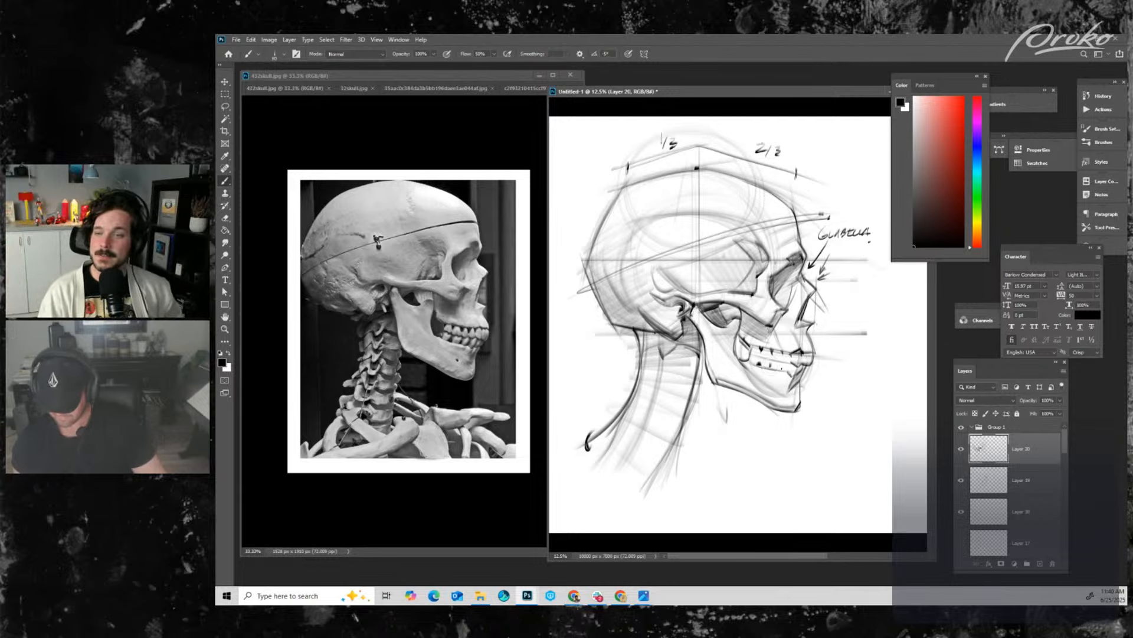
- Define the front teeth with dark strokes and touch up the areas below the nose and under the cheekbone
{"action": "mouse_move", "coordinate": [779, 358]}
{"action": "left_mouse_down"}
{"action": "mouse_move", "coordinate": [793, 378]}
{"action": "mouse_move", "coordinate": [817, 352]}
{"action": "left_mouse_up"}
{"action": "key", "text": "ctrl+z"}
{"action": "key", "text": "]"}
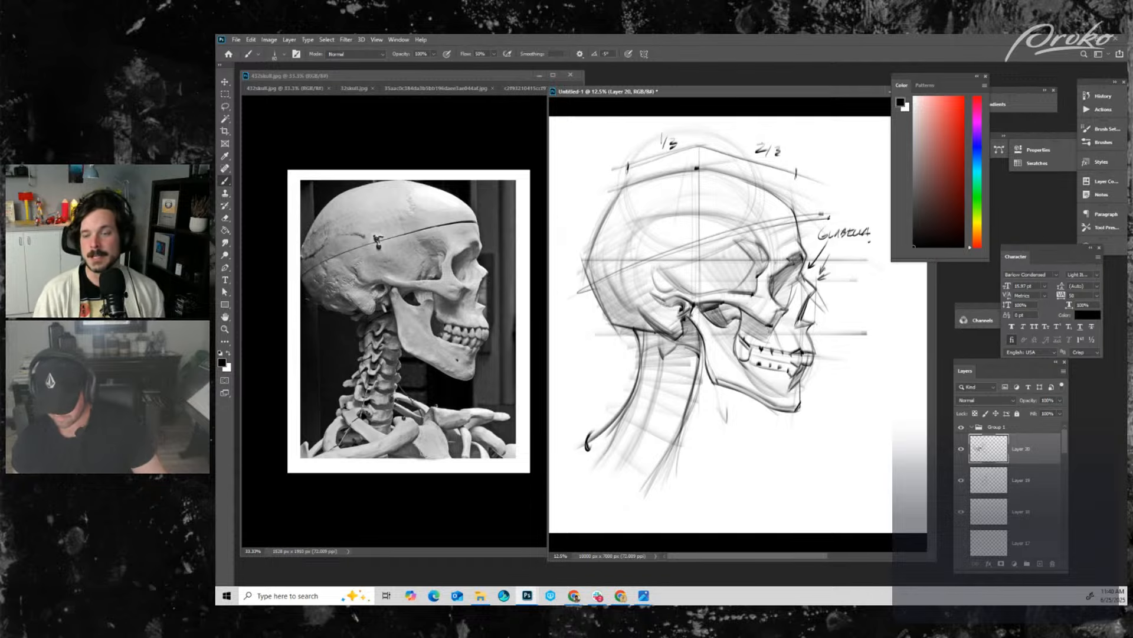
{"action": "left_click_drag", "start_coordinate": [799, 327], "coordinate": [830, 319]}
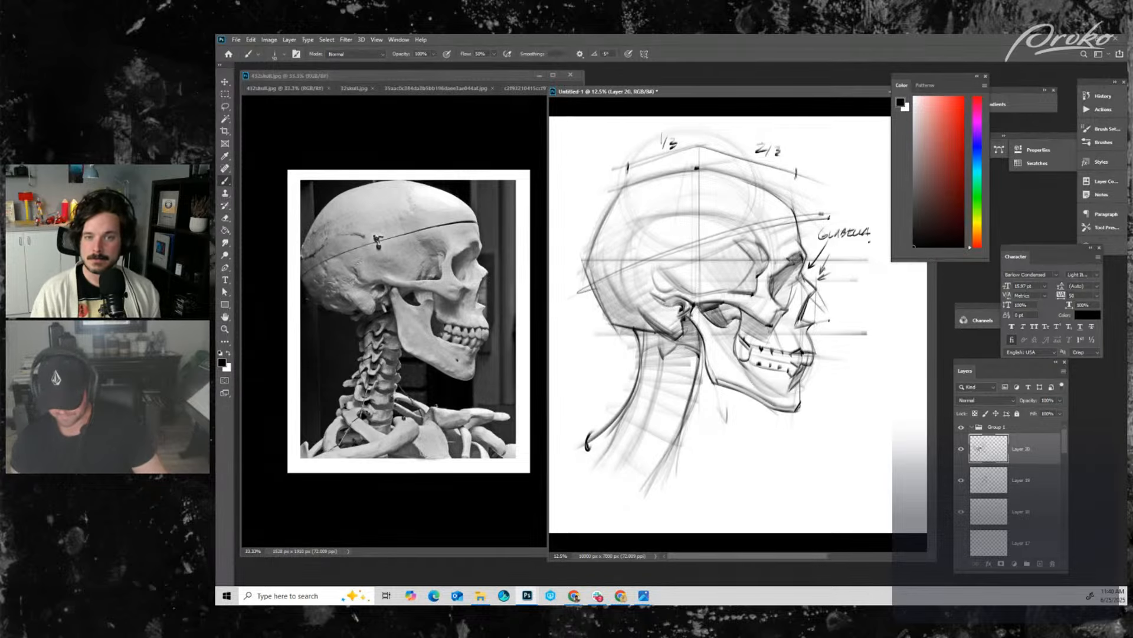
{"action": "left_click_drag", "start_coordinate": [742, 312], "coordinate": [764, 328]}
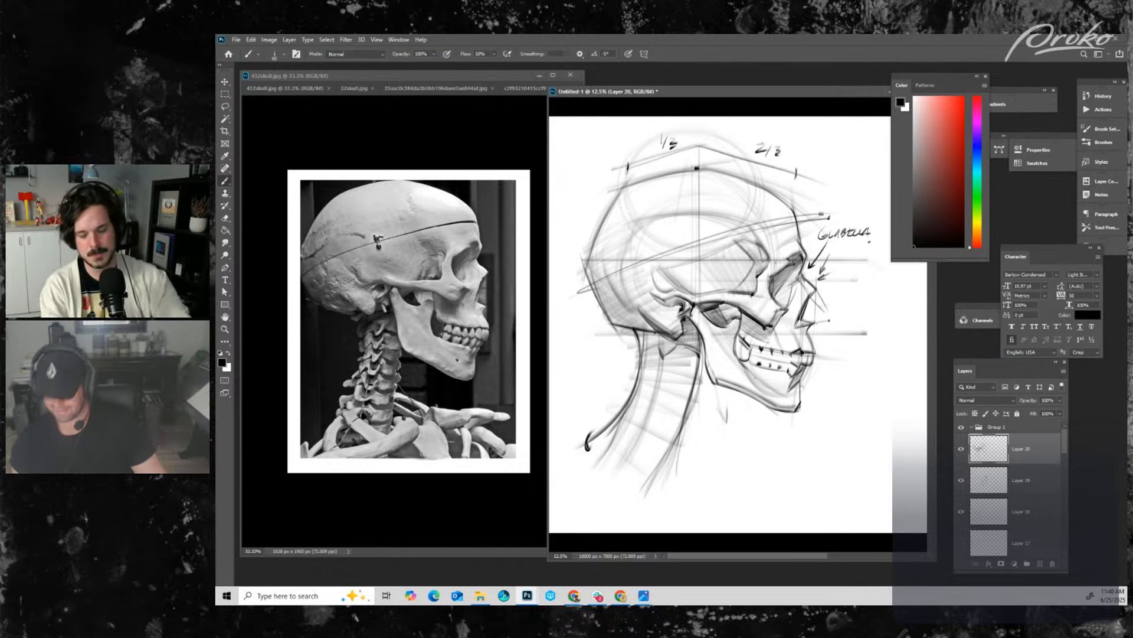
- Compare the drawing with the current layer hidden and shown, and add a new layer above it
{"action": "key", "text": "x"}
{"action": "mouse_move", "coordinate": [745, 375]}
{"action": "left_mouse_down"}
{"action": "mouse_move", "coordinate": [775, 396]}
{"action": "mouse_move", "coordinate": [752, 511]}
{"action": "left_mouse_up"}
{"action": "key", "text": "h"}
{"action": "left_click_drag", "start_coordinate": [688, 413], "coordinate": [786, 397]}
{"action": "left_click", "coordinate": [961, 449]}
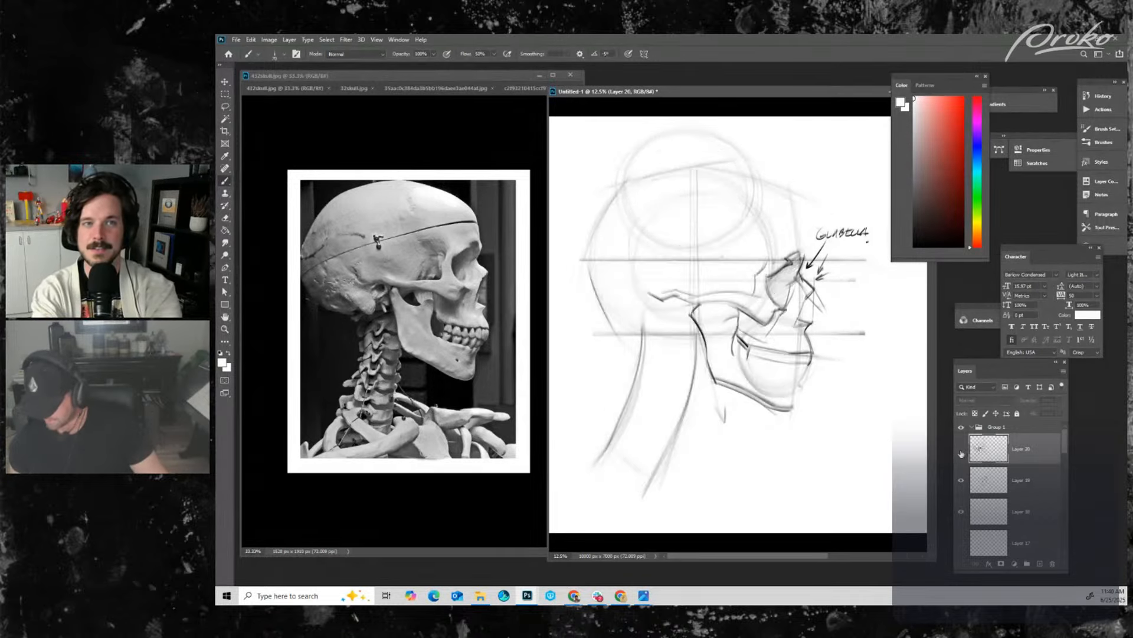
{"action": "left_click", "coordinate": [961, 449]}
{"action": "left_click", "coordinate": [1040, 563]}
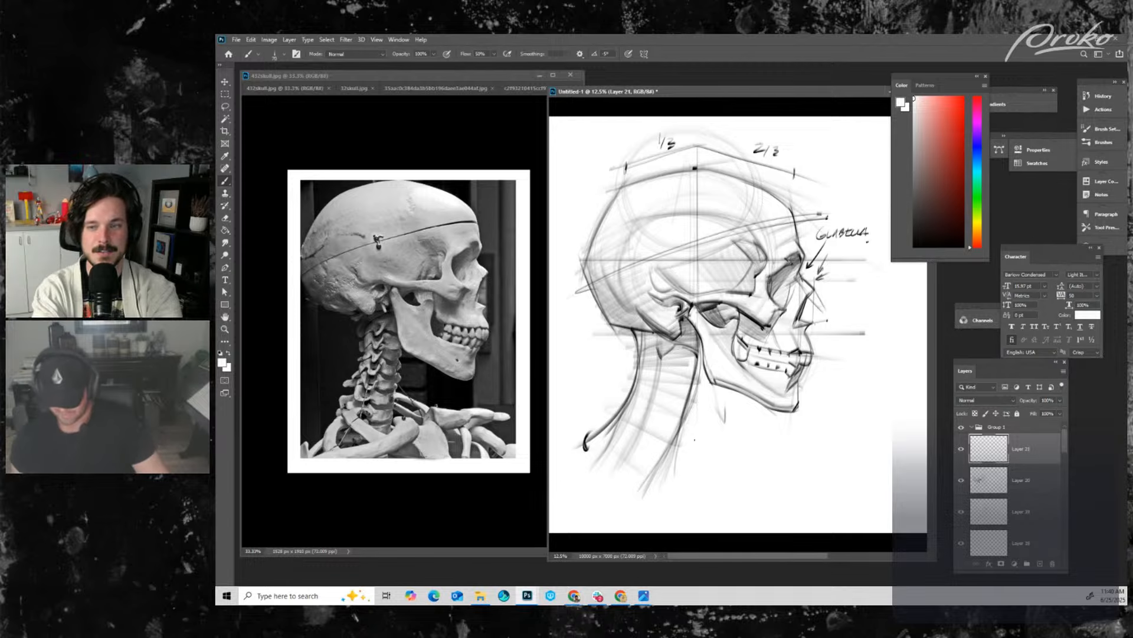
{"action": "left_click_drag", "start_coordinate": [734, 448], "coordinate": [750, 387]}
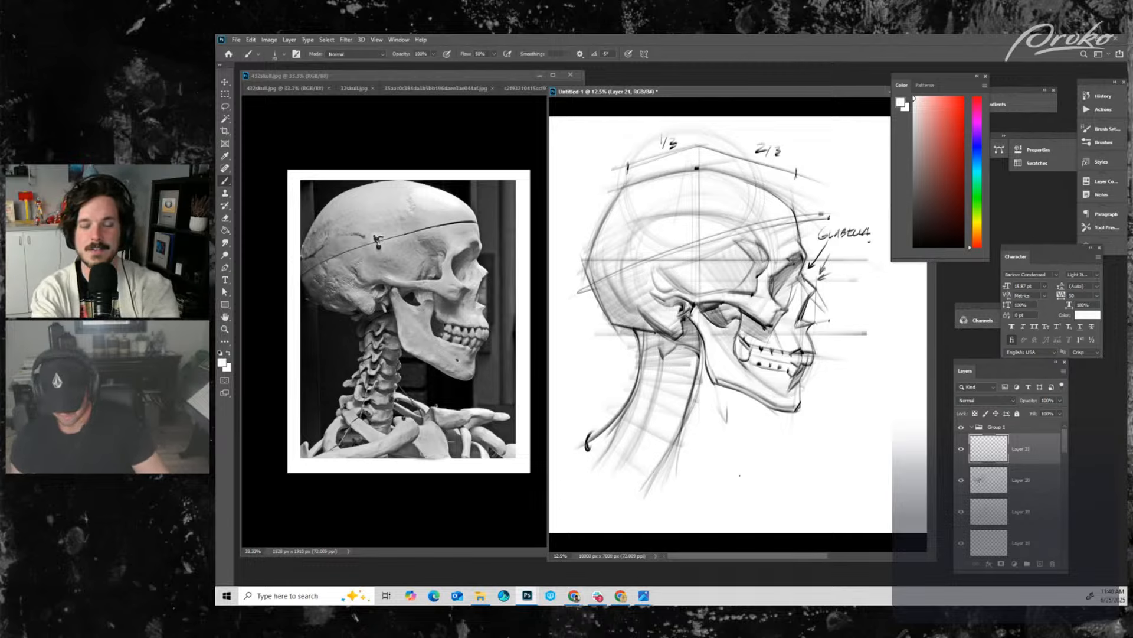
{"action": "key", "text": "ctrl+minus"}
{"action": "key", "text": "ctrl+plus"}
{"action": "left_click_drag", "start_coordinate": [690, 436], "coordinate": [784, 398]}
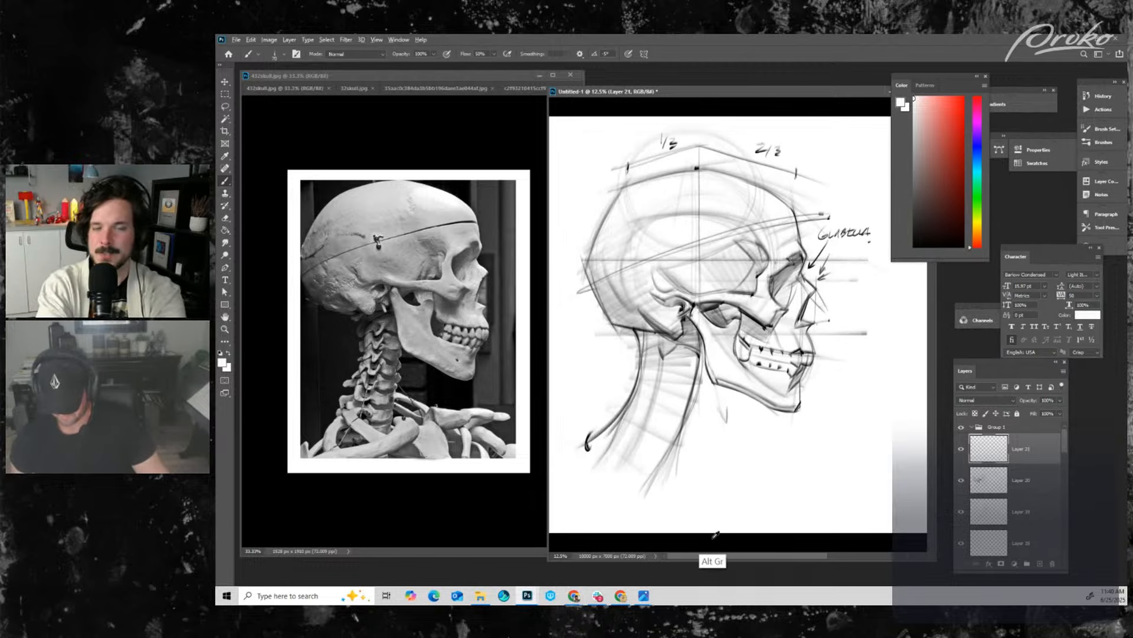
- Reset the foreground color to black and lightly sketch the front contour of the neck, sloping down and back from beneath the jaw
{"action": "key", "text": "d"}
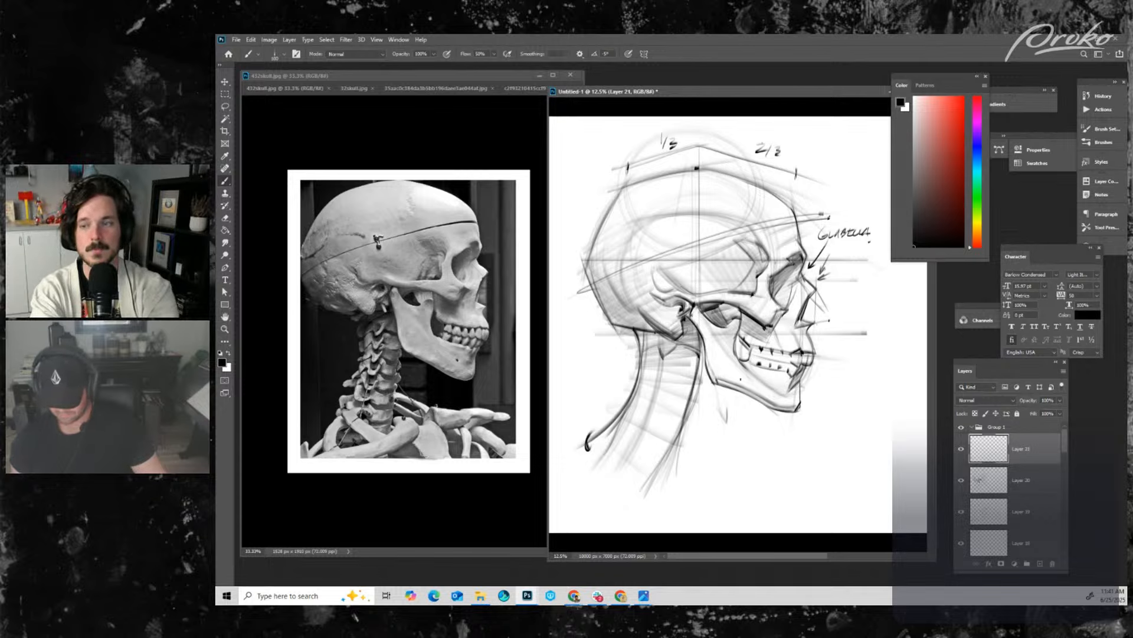
{"action": "left_click_drag", "start_coordinate": [749, 358], "coordinate": [705, 481]}
{"action": "left_click_drag", "start_coordinate": [739, 395], "coordinate": [708, 472]}
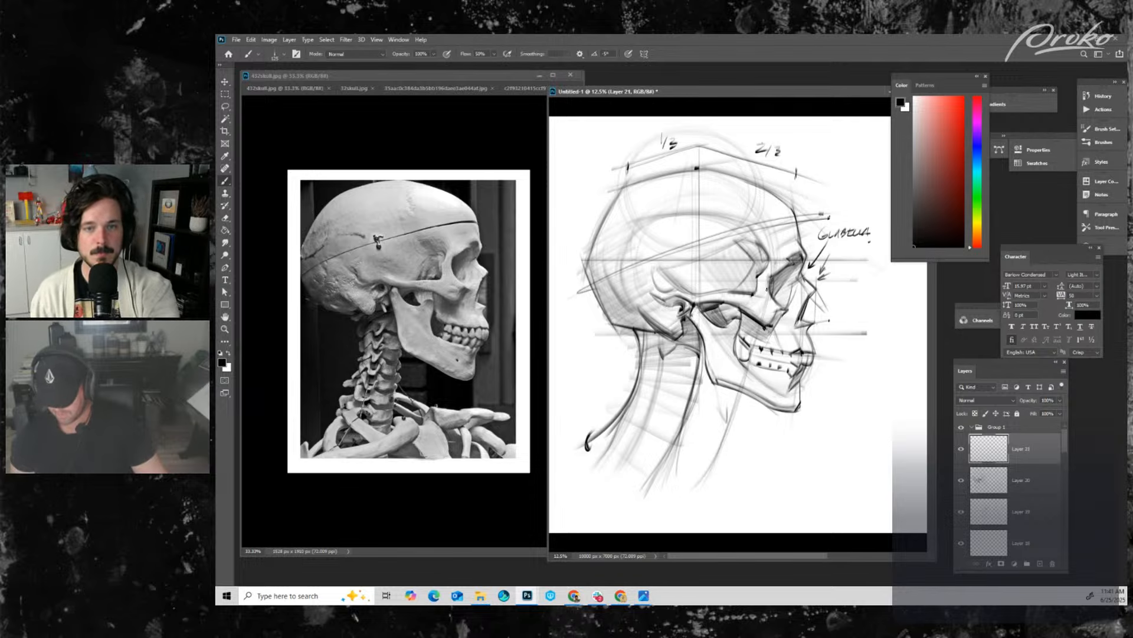
{"action": "left_click_drag", "start_coordinate": [742, 391], "coordinate": [711, 465]}
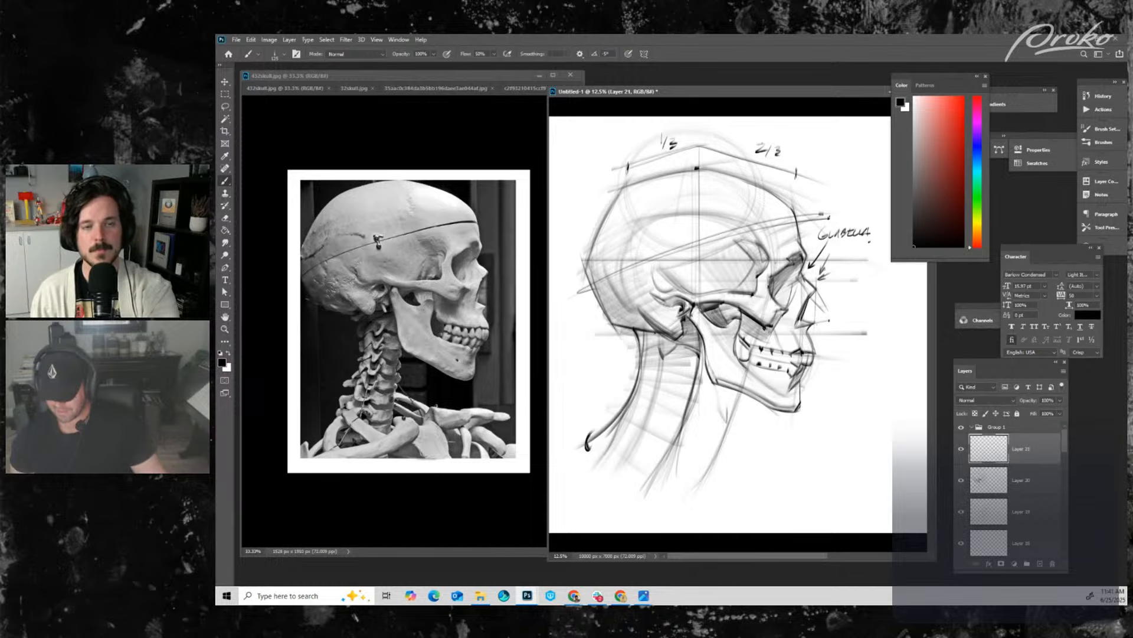
{"action": "left_click_drag", "start_coordinate": [748, 366], "coordinate": [723, 448]}
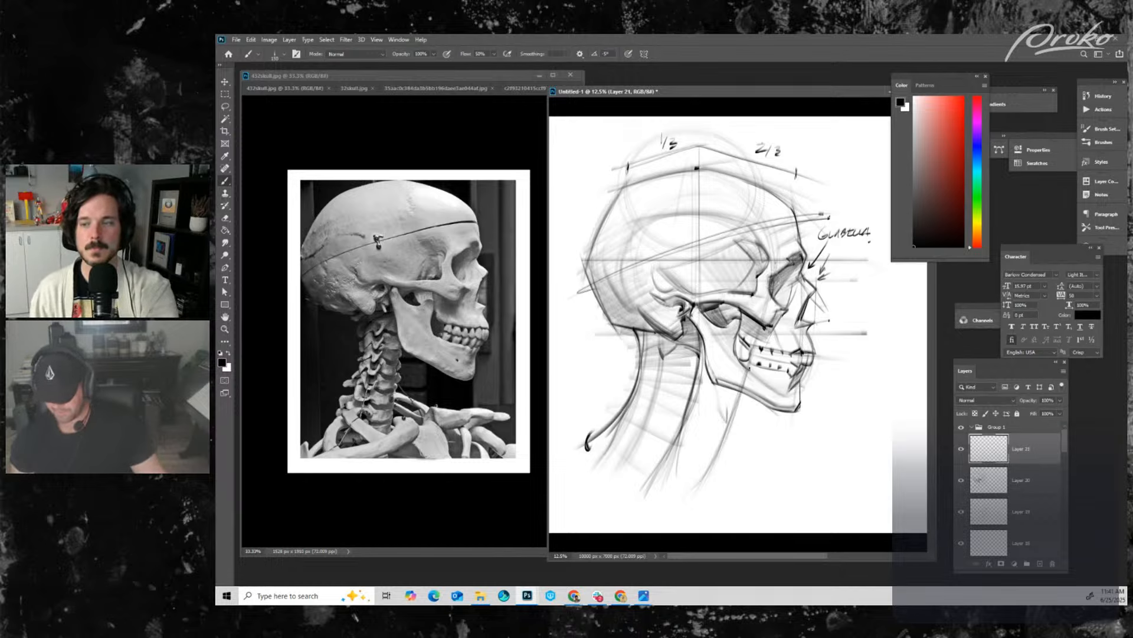
{"action": "left_click_drag", "start_coordinate": [745, 392], "coordinate": [736, 431]}
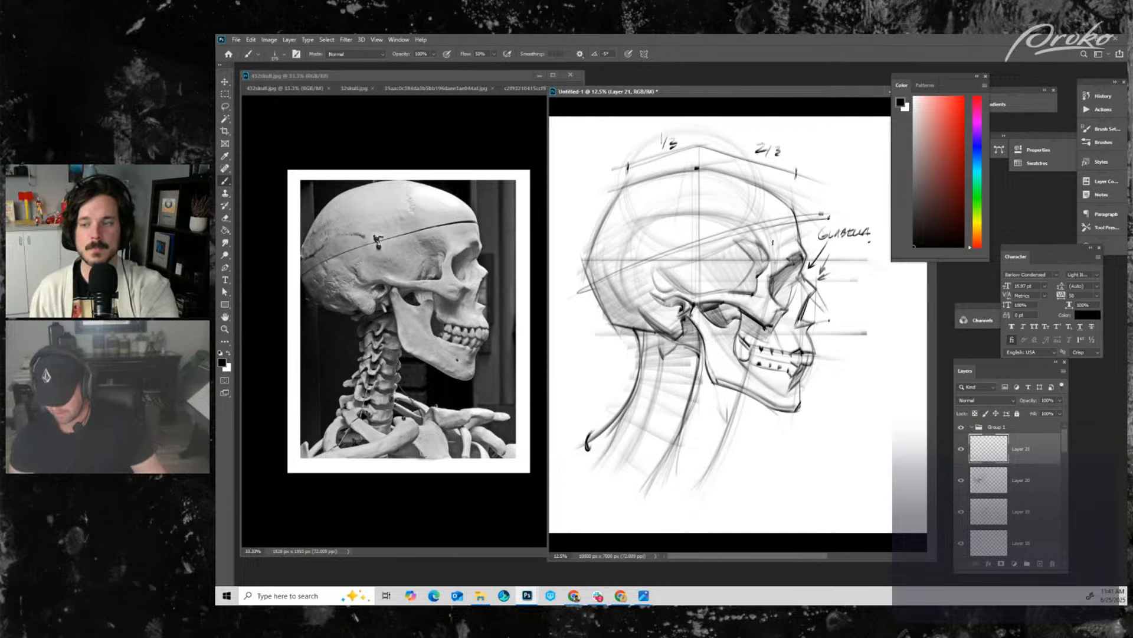
- Strengthen and extend the front line of the neck with darker strokes, finishing with a finer brush
{"action": "left_click_drag", "start_coordinate": [756, 343], "coordinate": [701, 486]}
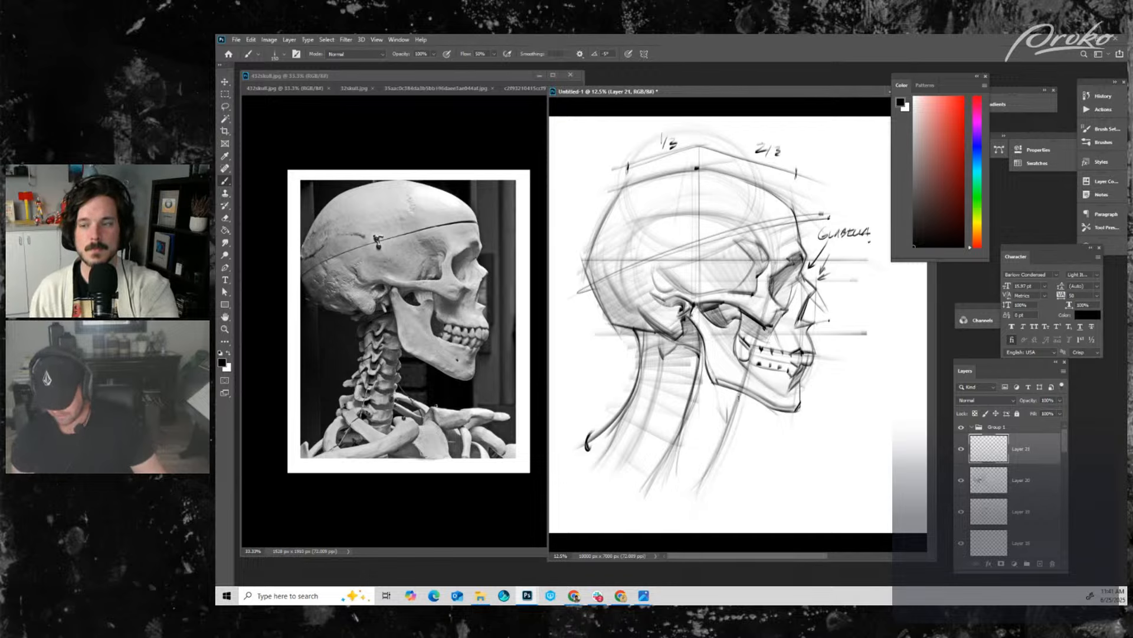
{"action": "left_click_drag", "start_coordinate": [740, 394], "coordinate": [701, 486]}
{"action": "key", "text": "["}
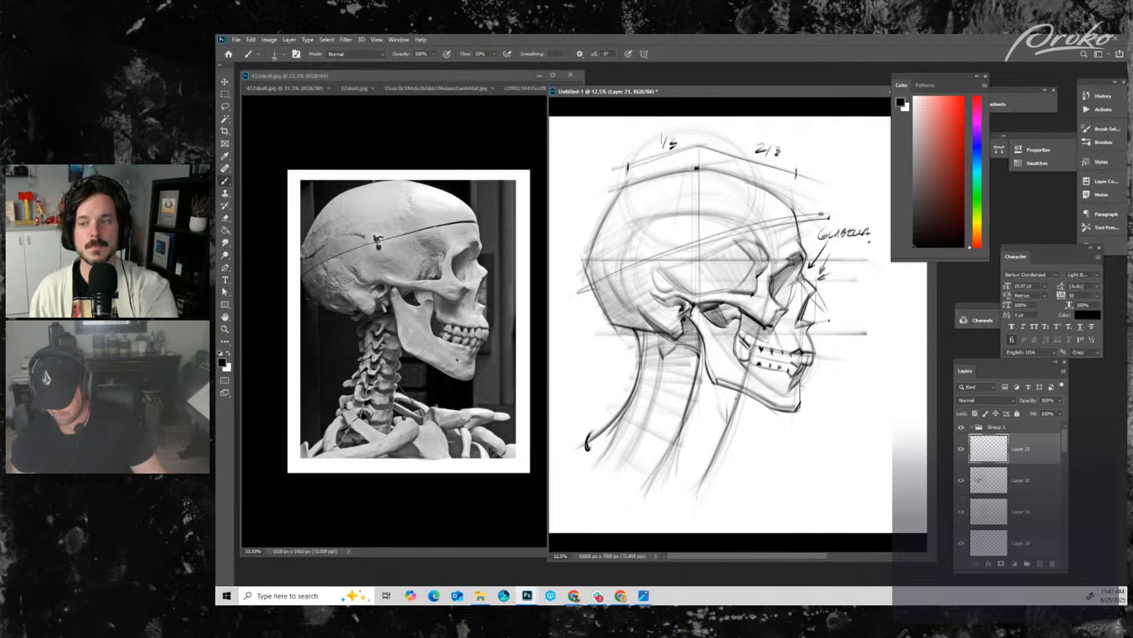
{"action": "left_click_drag", "start_coordinate": [737, 396], "coordinate": [687, 505]}
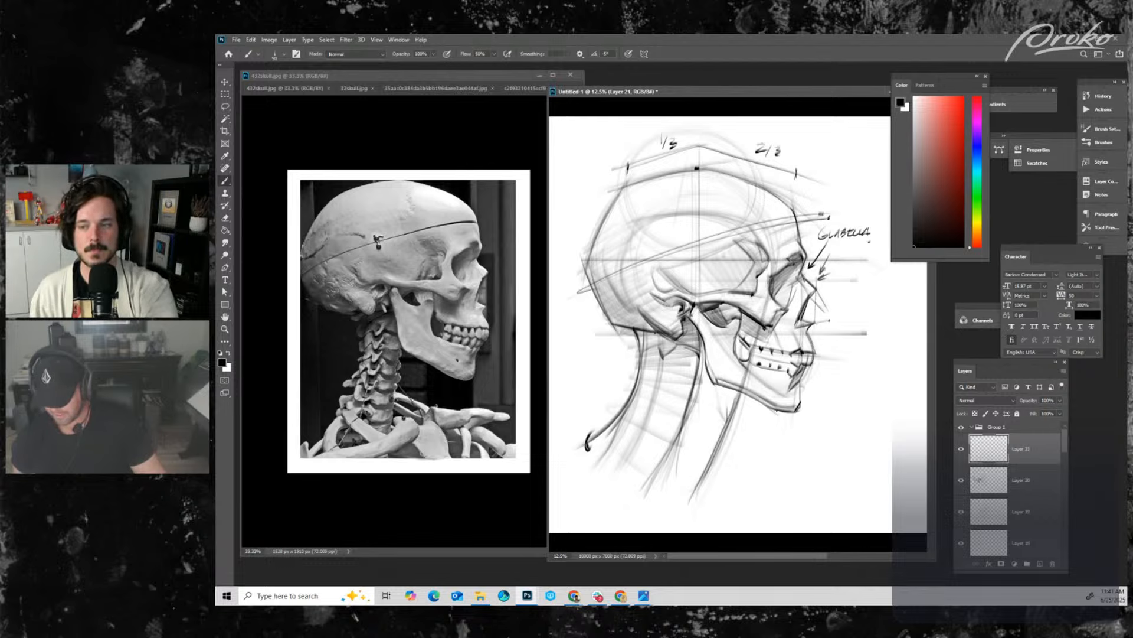
- Draw a horizontal line under the chin toward the neck and an arrow sloping down and forward from the angle of the jaw
{"action": "left_click_drag", "start_coordinate": [734, 415], "coordinate": [804, 411]}
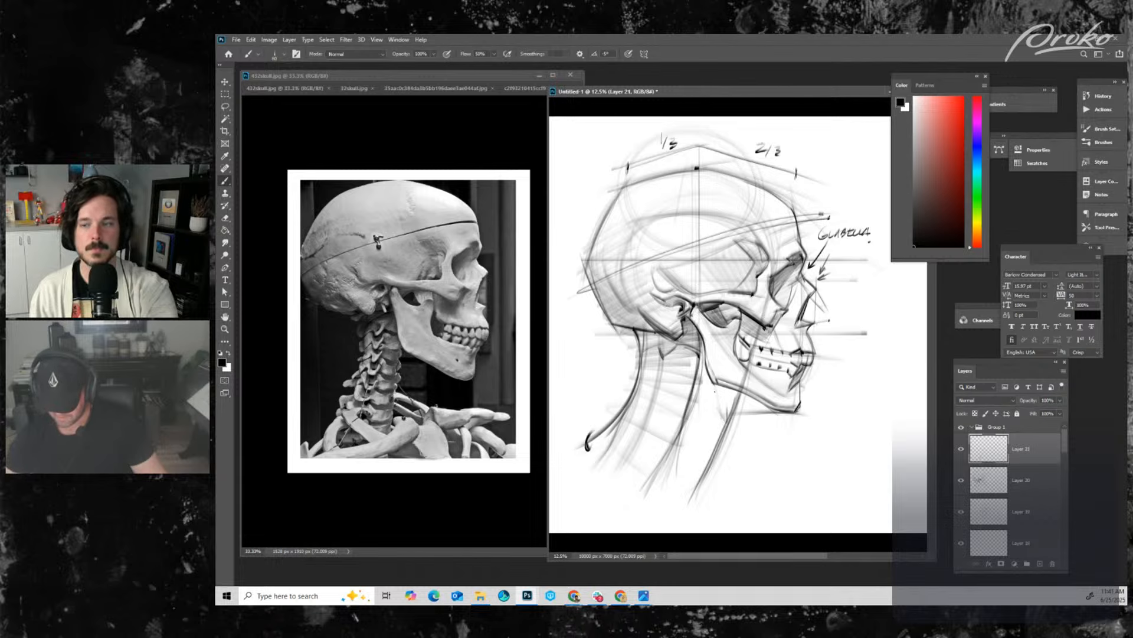
{"action": "left_click_drag", "start_coordinate": [709, 384], "coordinate": [763, 427]}
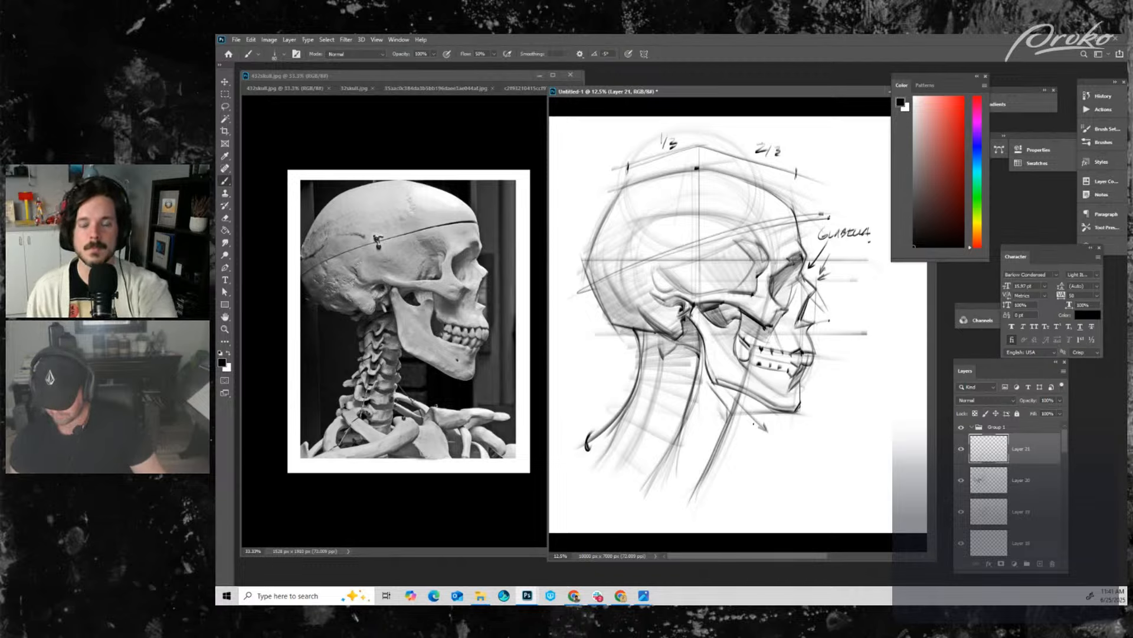
{"action": "left_click_drag", "start_coordinate": [733, 394], "coordinate": [676, 506]}
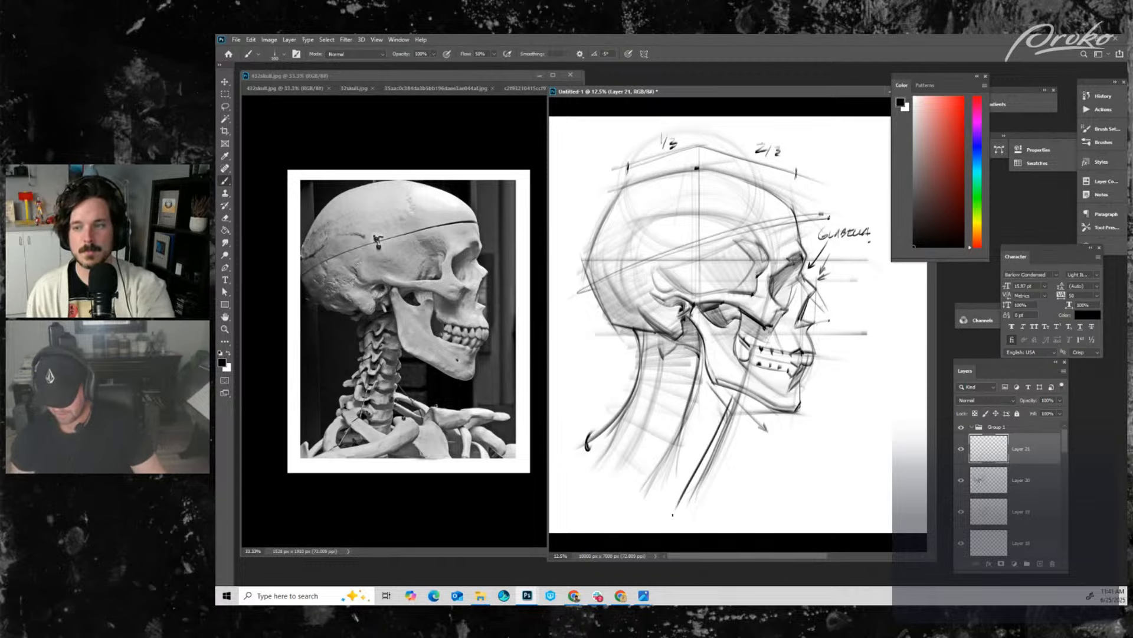
{"action": "key", "text": "ctrl+z"}
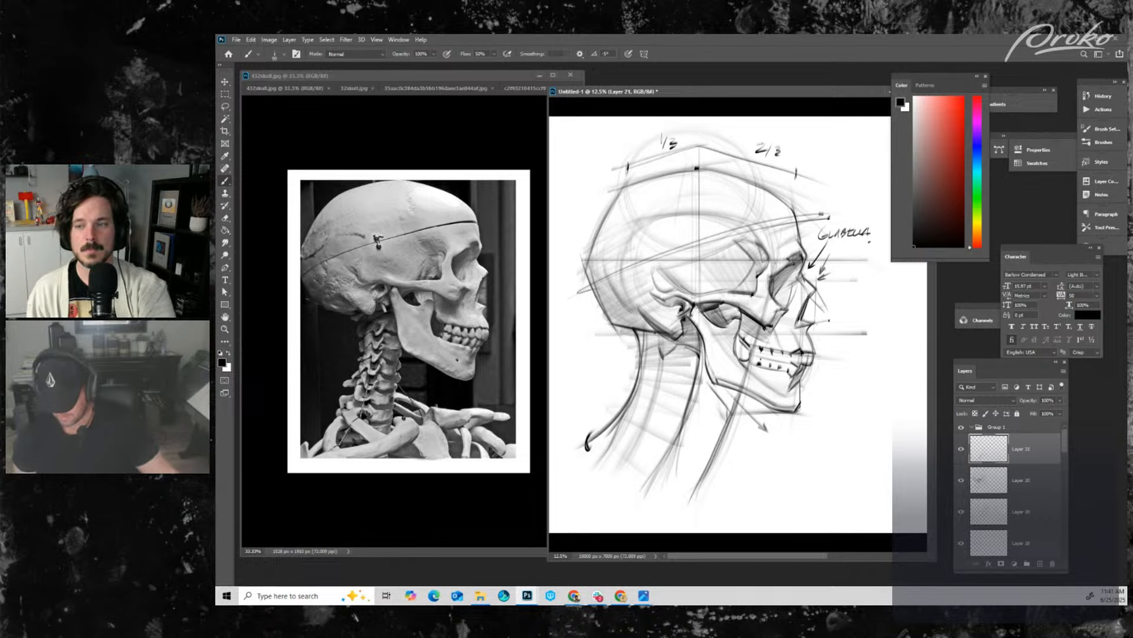
{"action": "left_click_drag", "start_coordinate": [756, 397], "coordinate": [799, 417]}
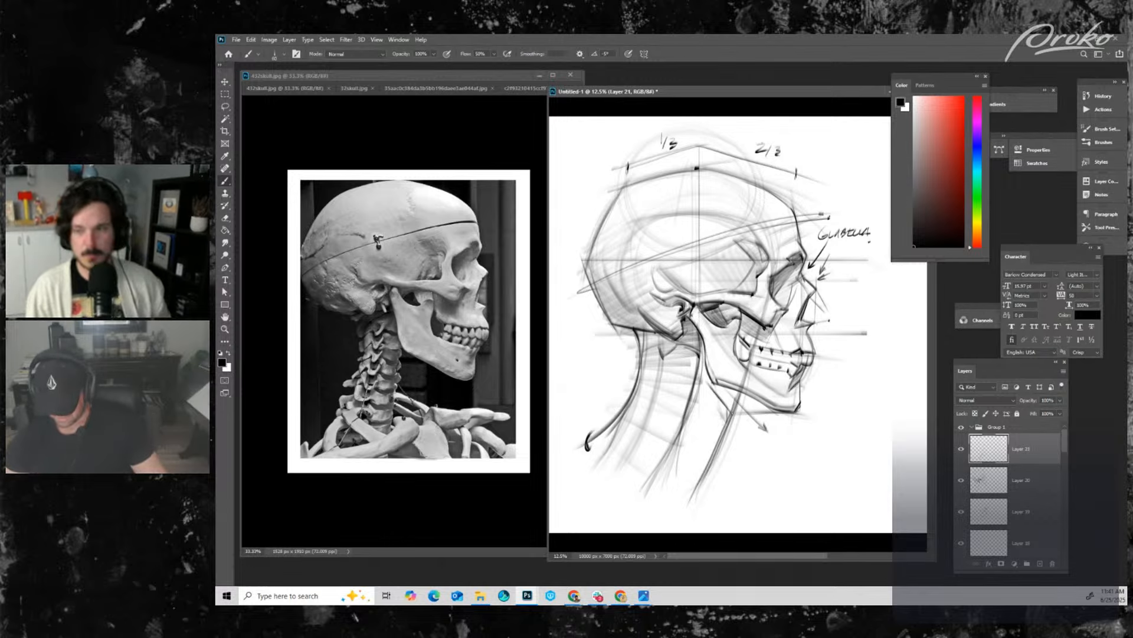
{"action": "left_click_drag", "start_coordinate": [735, 414], "coordinate": [811, 415]}
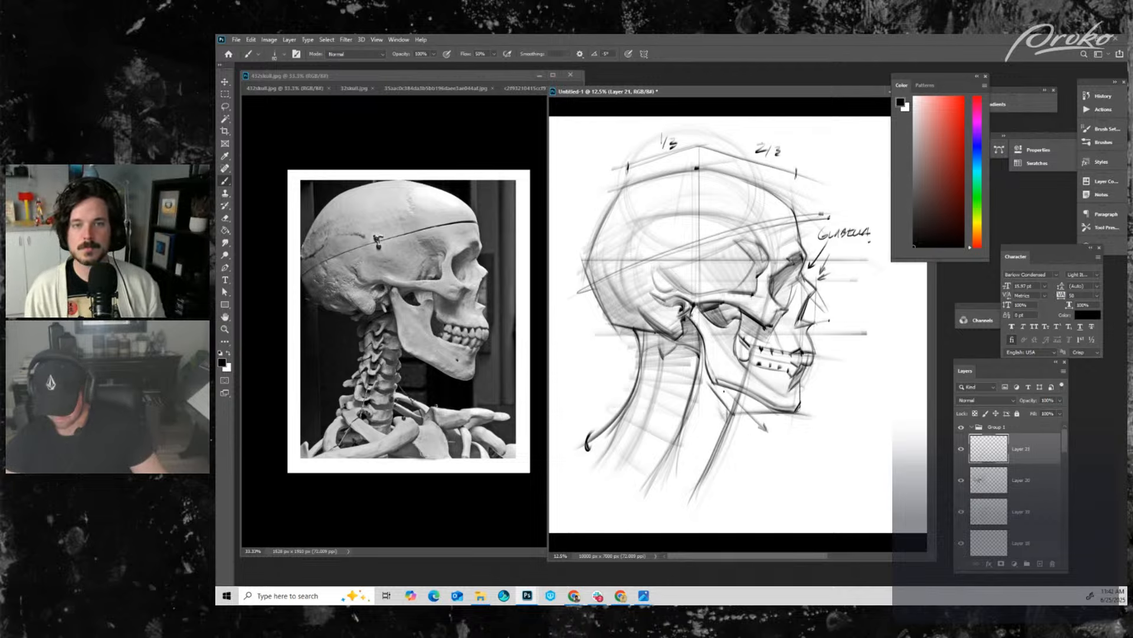
- With an adjusted brush size, reinforce the rear edge of the jaw just above its angle
{"action": "key", "text": "["}
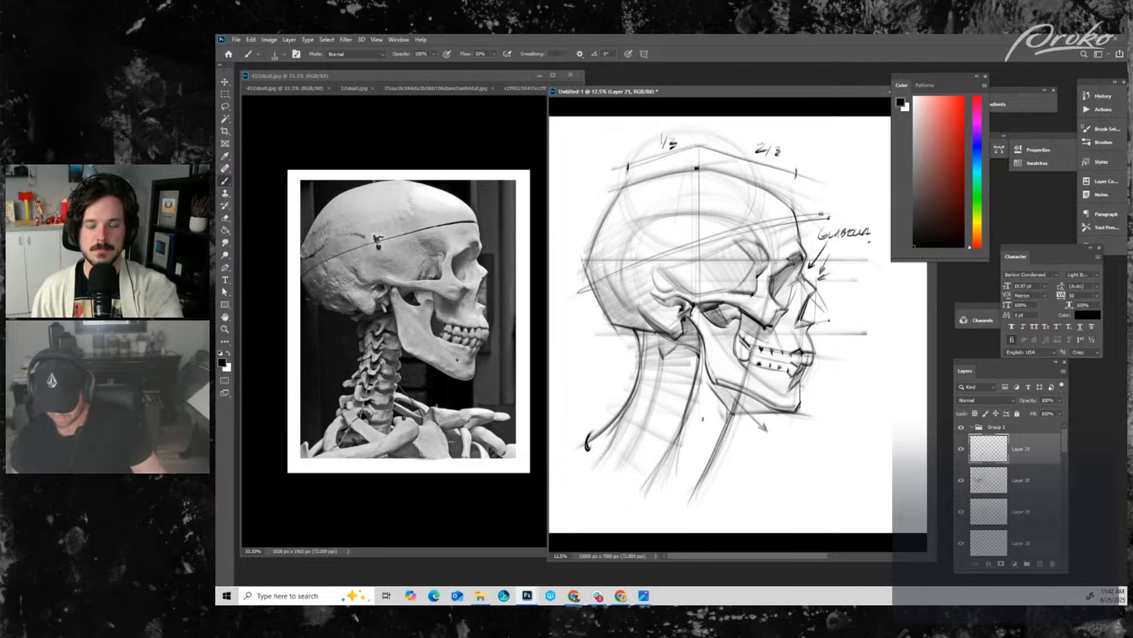
{"action": "left_click_drag", "start_coordinate": [699, 364], "coordinate": [707, 384]}
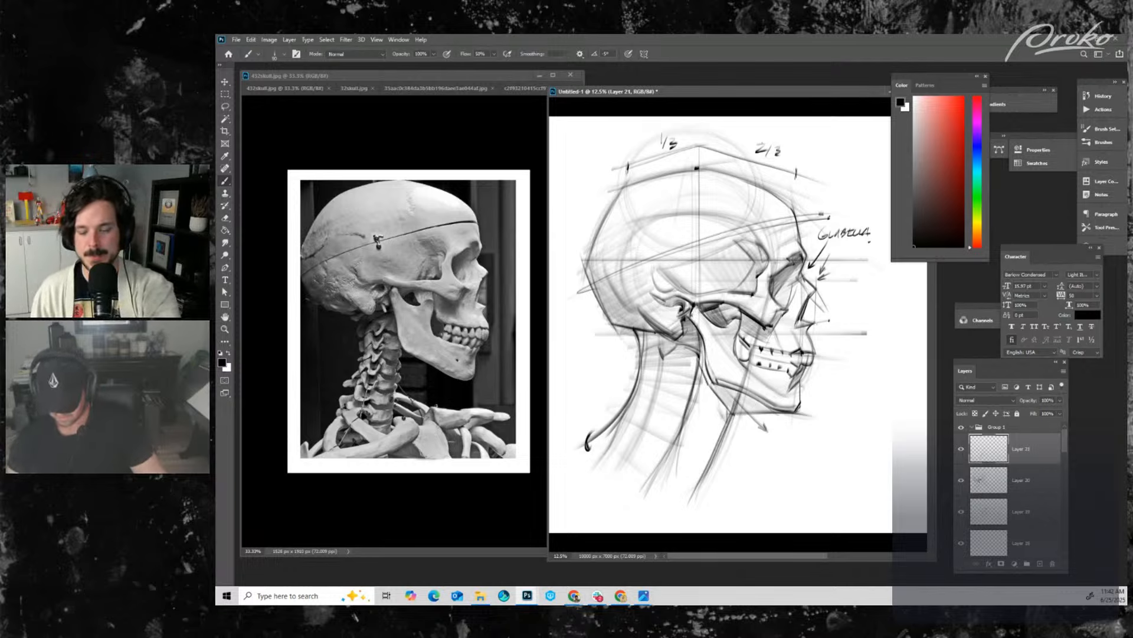
- Sketch the back contour and slanted base line of the neck, and extend the front neck line downward
{"action": "mouse_move", "coordinate": [616, 324]}
{"action": "left_mouse_down"}
{"action": "mouse_move", "coordinate": [614, 397]}
{"action": "mouse_move", "coordinate": [619, 366]}
{"action": "mouse_move", "coordinate": [564, 460]}
{"action": "left_mouse_up"}
{"action": "mouse_move", "coordinate": [618, 392]}
{"action": "left_mouse_down"}
{"action": "mouse_move", "coordinate": [567, 459]}
{"action": "mouse_move", "coordinate": [721, 520]}
{"action": "left_mouse_up"}
{"action": "mouse_move", "coordinate": [608, 454]}
{"action": "left_mouse_down"}
{"action": "mouse_move", "coordinate": [661, 496]}
{"action": "mouse_move", "coordinate": [705, 522]}
{"action": "left_mouse_up"}
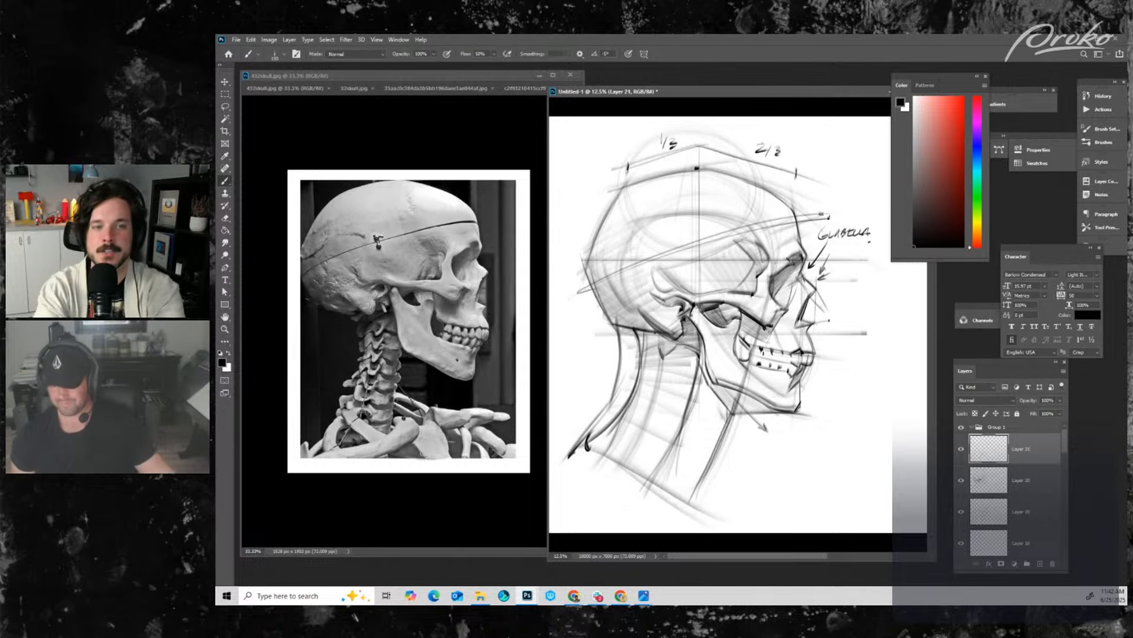
{"action": "key", "text": "bracketright"}
{"action": "key", "text": "bracketright"}
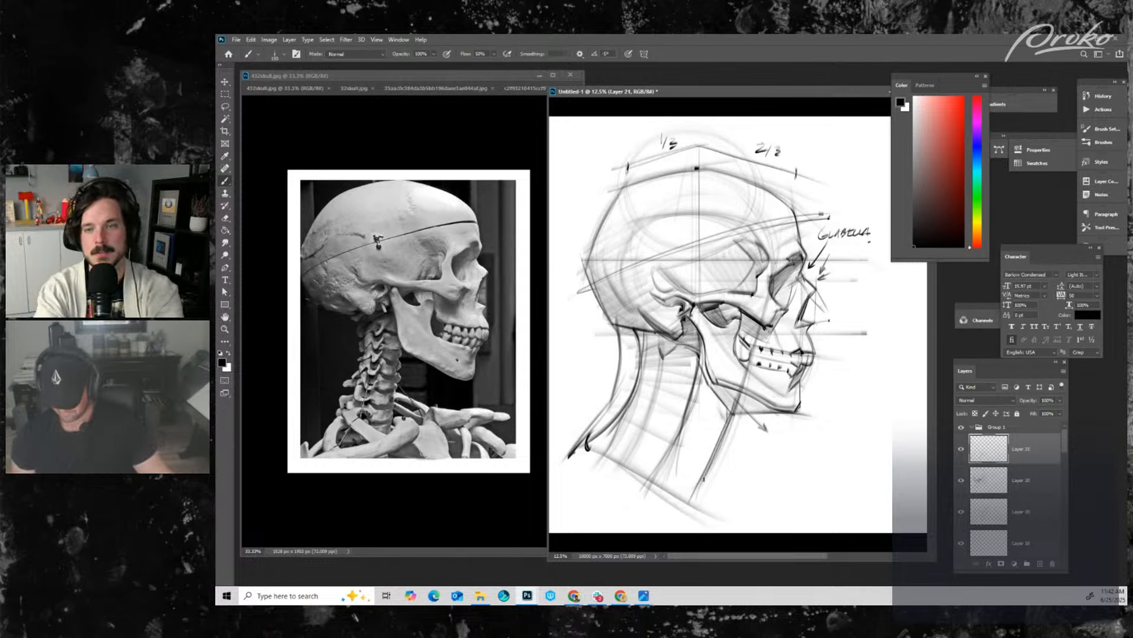
{"action": "left_click_drag", "start_coordinate": [714, 467], "coordinate": [704, 502]}
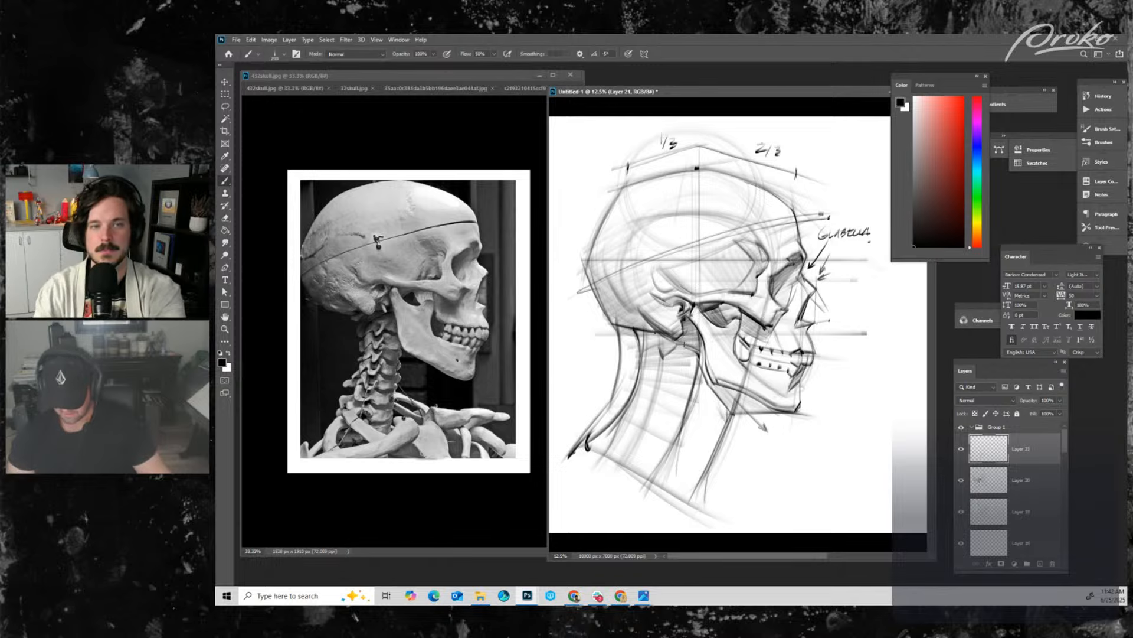
{"action": "key", "text": "bracketleft"}
{"action": "key", "text": "bracketleft"}
{"action": "key", "text": "bracketleft"}
{"action": "key", "text": "bracketleft"}
{"action": "key", "text": "bracketleft"}
{"action": "key", "text": "bracketleft"}
{"action": "key", "text": "bracketleft"}
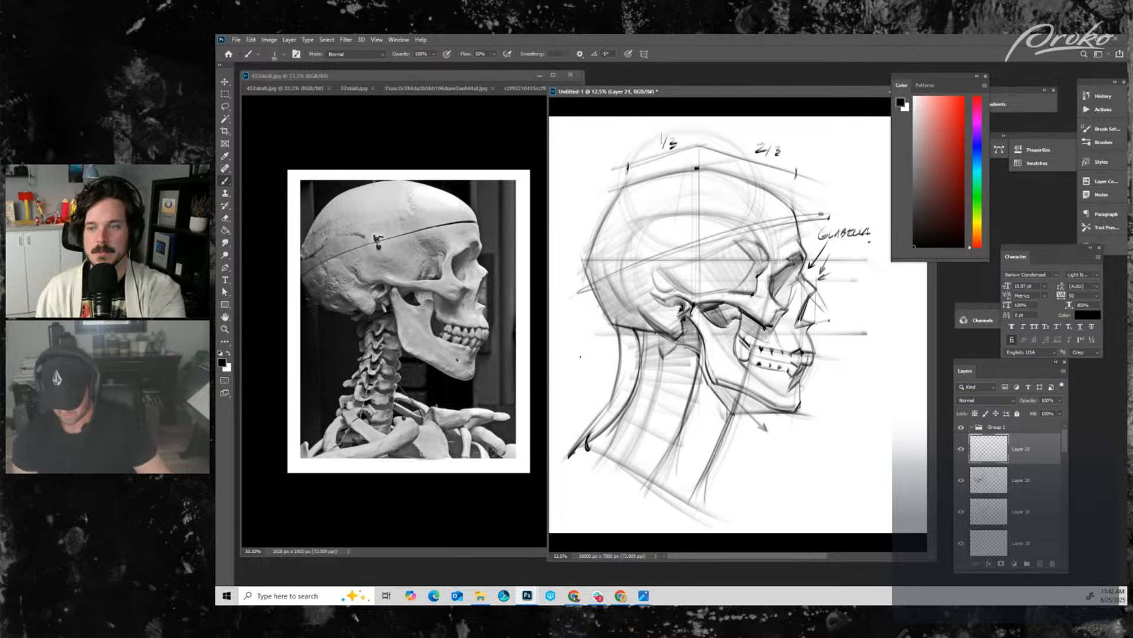
{"action": "left_click_drag", "start_coordinate": [576, 359], "coordinate": [661, 320]}
{"action": "key", "text": "ctrl+z"}
{"action": "key", "text": "ctrl+z"}
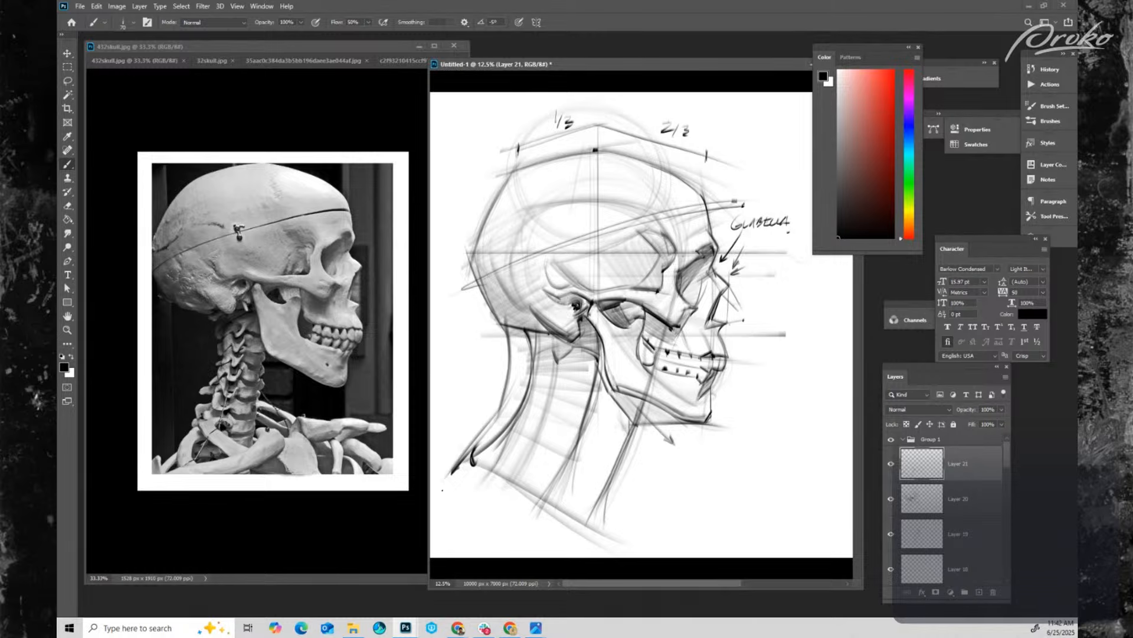
- Draw the curved outline of the ear around the ear hole, behind the jaw hinge
{"action": "mouse_move", "coordinate": [596, 269]}
{"action": "left_mouse_down"}
{"action": "mouse_move", "coordinate": [594, 258]}
{"action": "mouse_move", "coordinate": [596, 338]}
{"action": "left_mouse_up"}
{"action": "mouse_move", "coordinate": [595, 253]}
{"action": "left_mouse_down"}
{"action": "mouse_move", "coordinate": [575, 325]}
{"action": "mouse_move", "coordinate": [609, 332]}
{"action": "mouse_move", "coordinate": [547, 304]}
{"action": "mouse_move", "coordinate": [596, 338]}
{"action": "left_mouse_up"}
{"action": "left_click_drag", "start_coordinate": [591, 252], "coordinate": [590, 336]}
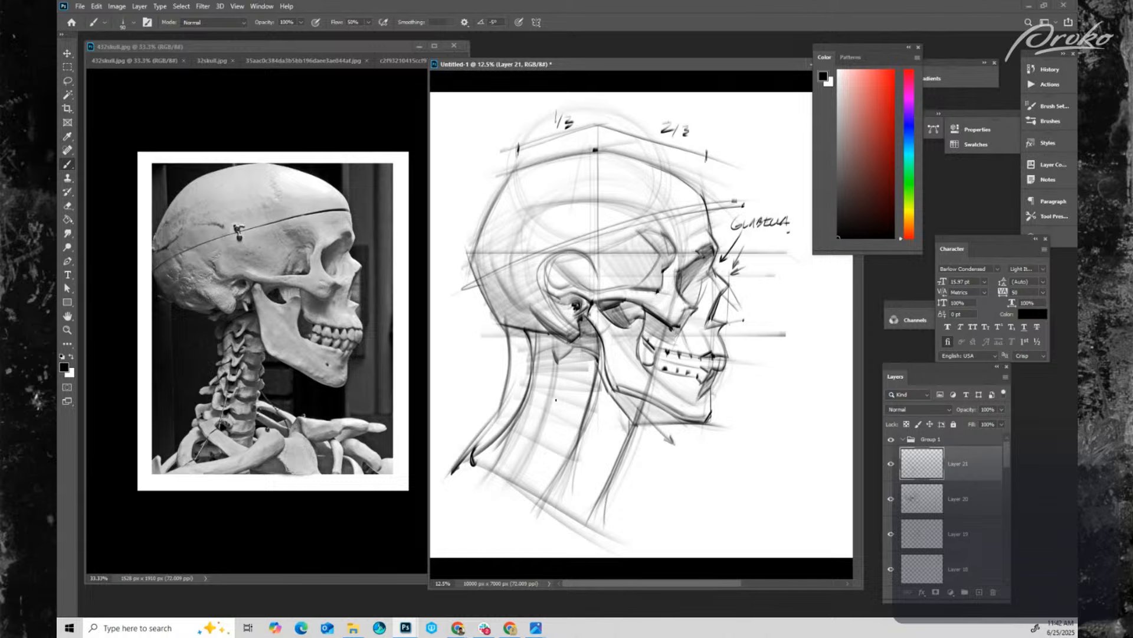
- Try sketching the side neck muscle from behind the ear down toward the front base of the neck
{"action": "mouse_move", "coordinate": [581, 337]}
{"action": "left_mouse_down"}
{"action": "mouse_move", "coordinate": [533, 321]}
{"action": "mouse_move", "coordinate": [573, 464]}
{"action": "left_mouse_up"}
{"action": "left_click_drag", "start_coordinate": [536, 332], "coordinate": [585, 485]}
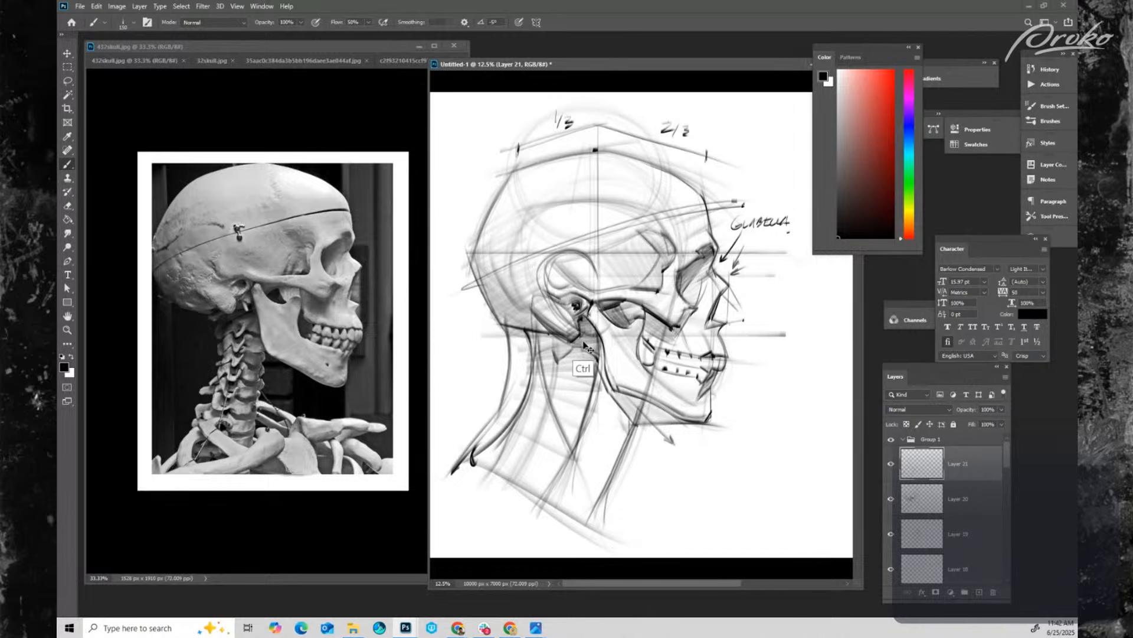
- Set the drawing color to red and circle the mastoid process just below the ear hole
{"action": "left_click_drag", "start_coordinate": [889, 80], "coordinate": [914, 67]}
{"action": "key", "text": "bracketleft"}
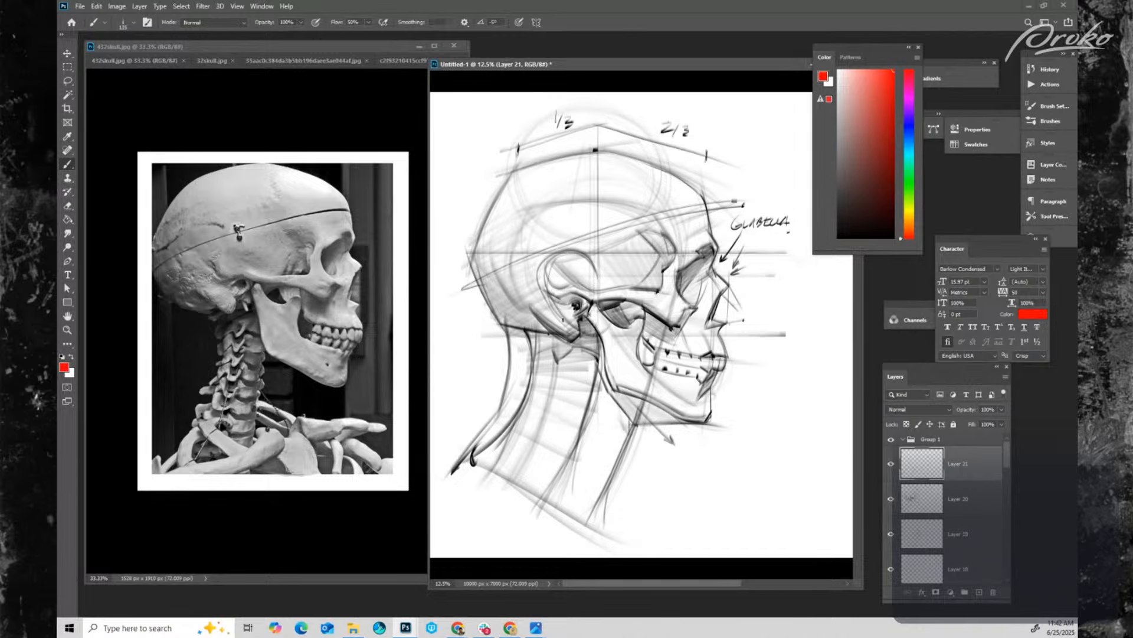
{"action": "mouse_move", "coordinate": [569, 297]}
{"action": "left_mouse_down"}
{"action": "mouse_move", "coordinate": [557, 349]}
{"action": "mouse_move", "coordinate": [546, 298]}
{"action": "mouse_move", "coordinate": [554, 326]}
{"action": "mouse_move", "coordinate": [583, 342]}
{"action": "left_mouse_up"}
{"action": "key", "text": "ctrl+z"}
{"action": "key", "text": "ctrl+plus"}
{"action": "key", "text": "ctrl+plus"}
{"action": "left_click_drag", "start_coordinate": [547, 397], "coordinate": [640, 373]}
- Examine the circled mastoid process up close, remove the red circle, and restore the default black color
{"action": "key", "text": "ctrl+plus"}
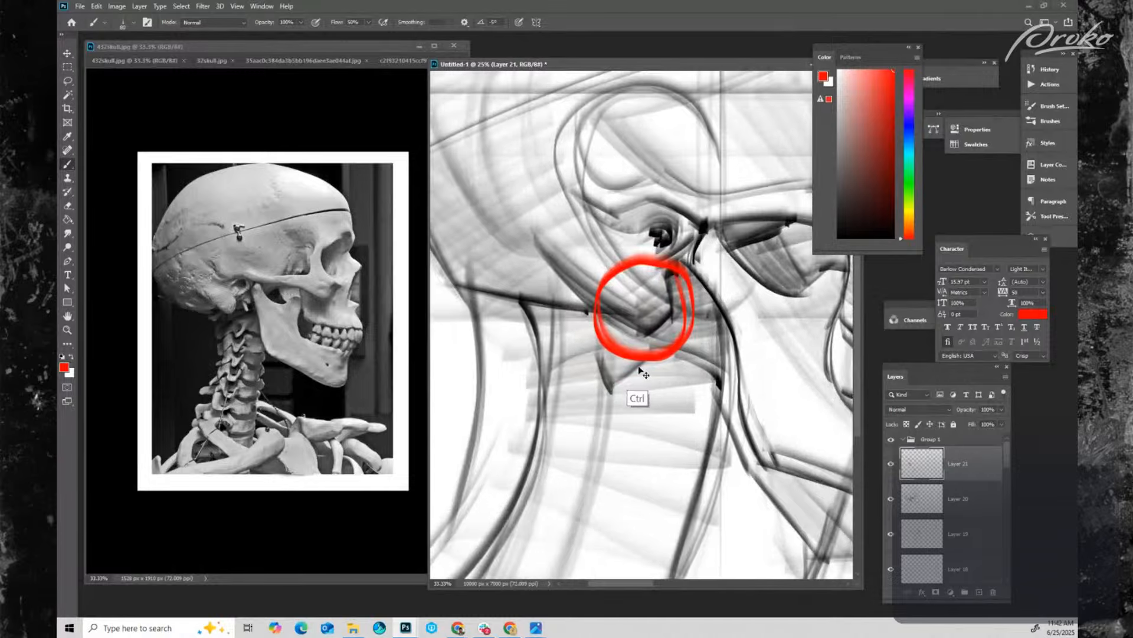
{"action": "key", "text": "ctrl+plus"}
{"action": "key", "text": "ctrl+plus"}
{"action": "key", "text": "ctrl+minus"}
{"action": "key", "text": "ctrl+minus"}
{"action": "key", "text": "ctrl+minus"}
{"action": "key", "text": "ctrl+minus"}
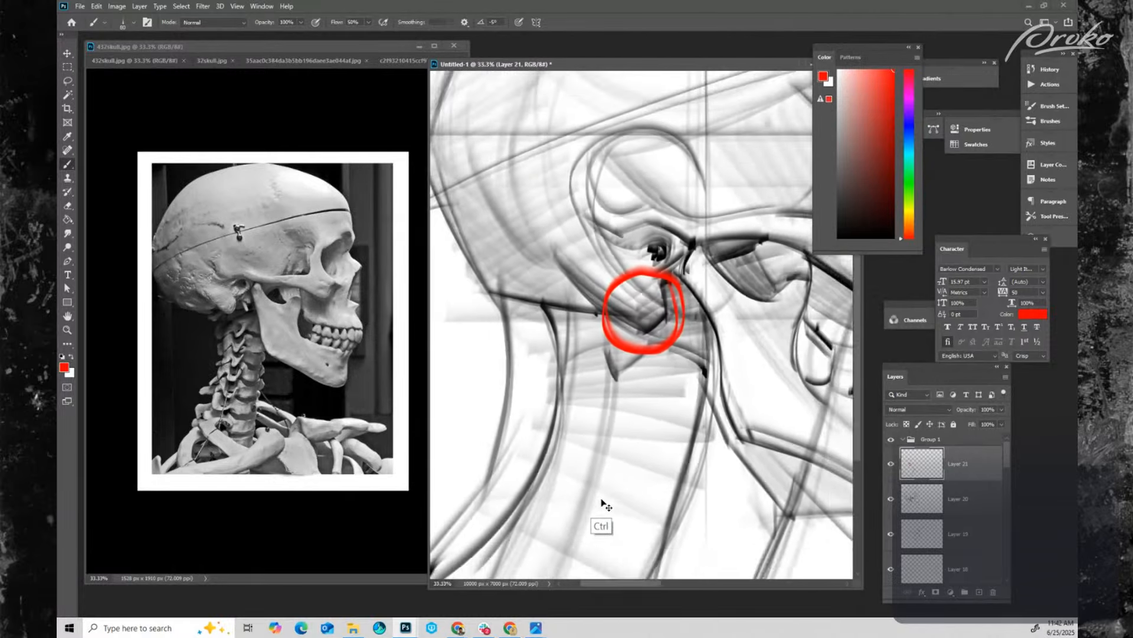
{"action": "key", "text": "ctrl+minus"}
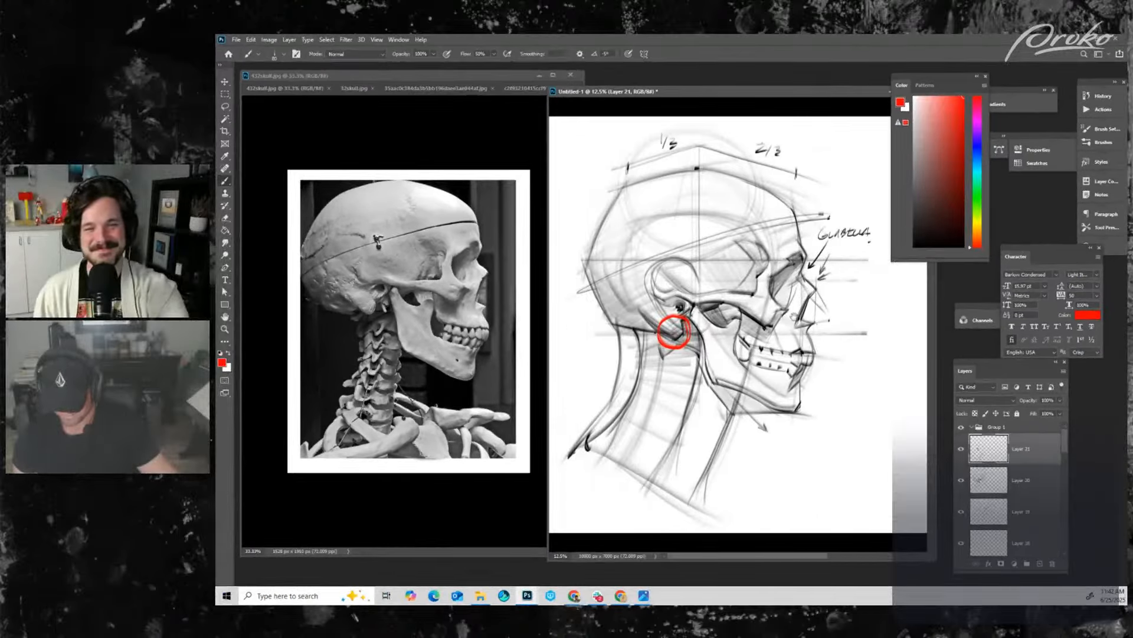
{"action": "key", "text": "ctrl+z"}
{"action": "key", "text": "d"}
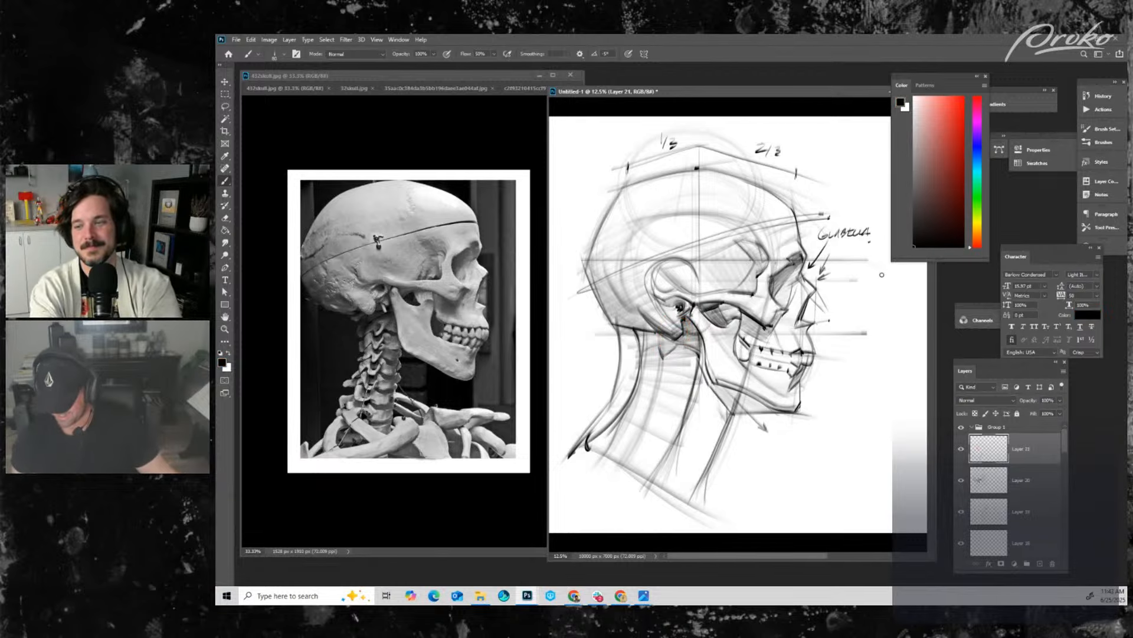
- With a larger brush, sketch the sternomastoid muscle's long converging edges from behind the ear down to the pit of the neck
{"action": "key", "text": "bracketright"}
{"action": "key", "text": "bracketright"}
{"action": "key", "text": "bracketright"}
{"action": "key", "text": "bracketright"}
{"action": "left_click_drag", "start_coordinate": [644, 326], "coordinate": [703, 517]}
{"action": "left_click_drag", "start_coordinate": [652, 348], "coordinate": [698, 510]}
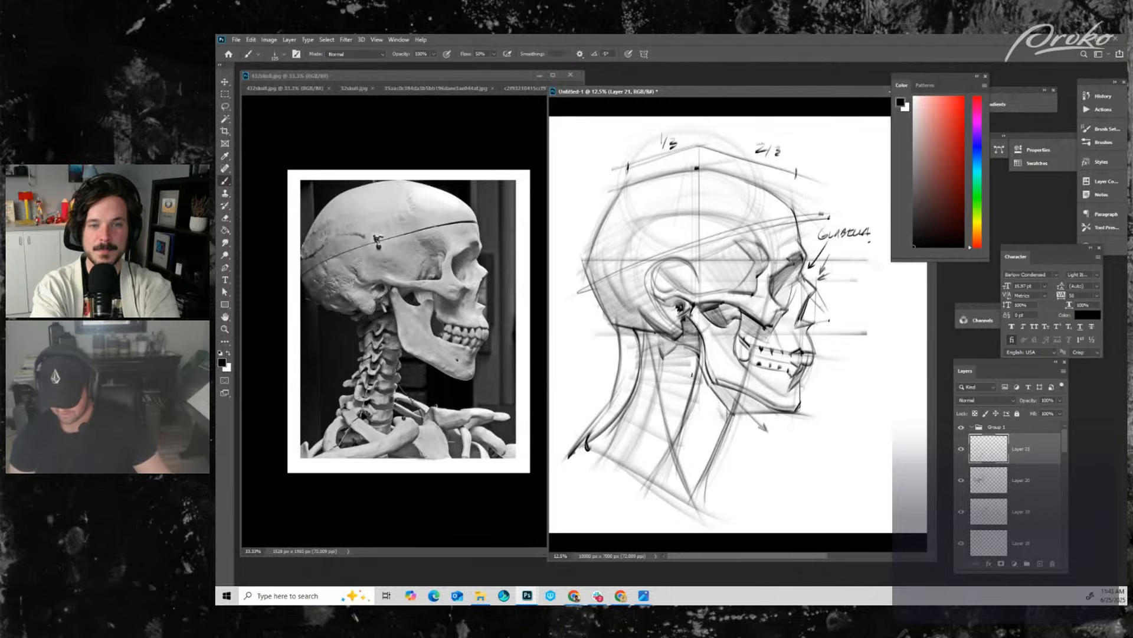
{"action": "left_click_drag", "start_coordinate": [684, 338], "coordinate": [717, 520]}
{"action": "left_click_drag", "start_coordinate": [653, 366], "coordinate": [702, 517]}
{"action": "left_click_drag", "start_coordinate": [685, 356], "coordinate": [715, 523]}
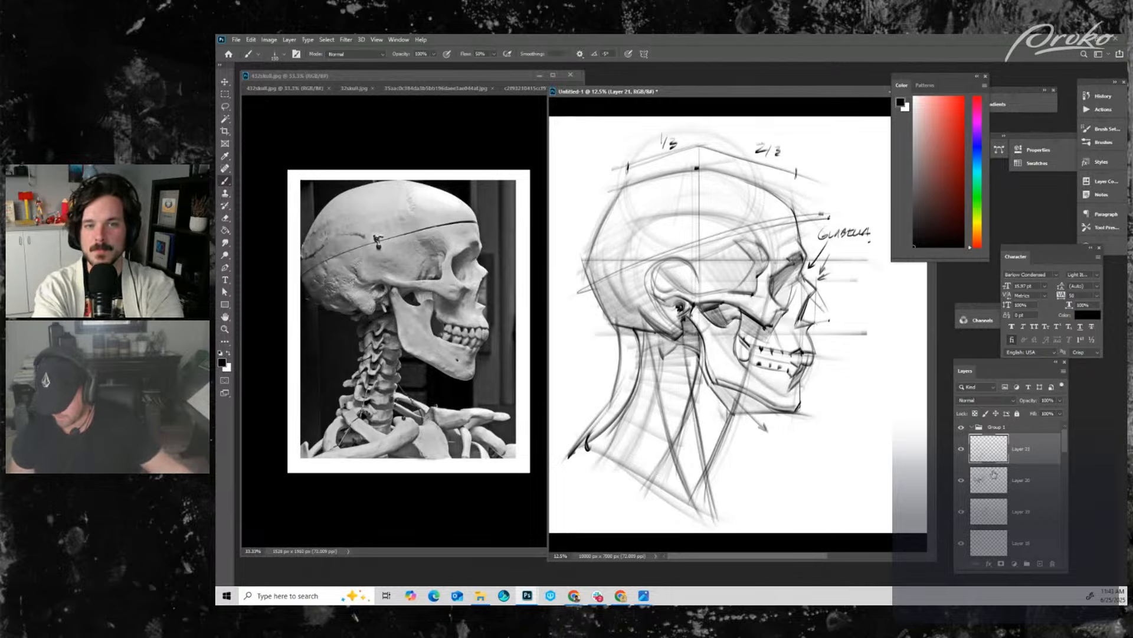
- Merge the upper sketch layers into Layer 18 and scale the whole head drawing down to free space below it
{"action": "key", "text": "ctrl+e"}
{"action": "key", "text": "ctrl+e"}
{"action": "key", "text": "ctrl+t"}
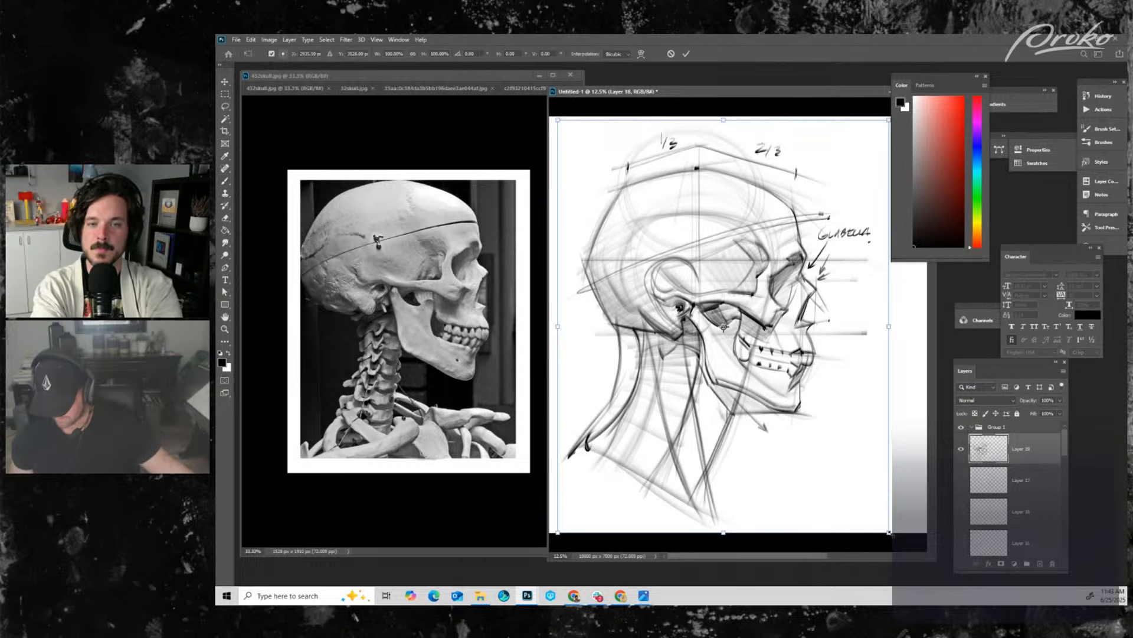
{"action": "left_click_drag", "start_coordinate": [891, 533], "coordinate": [855, 468]}
{"action": "key", "text": "Return"}
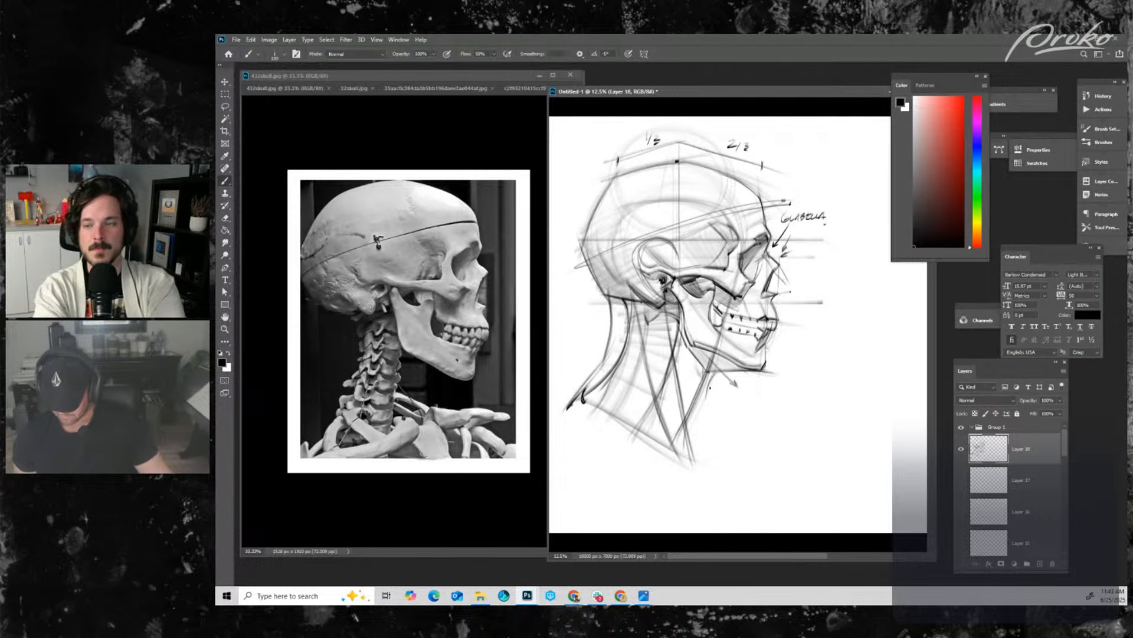
- Refine the front contour of the throat and add short directional arrows and strokes at the pit of the neck
{"action": "key", "text": "bracketleft"}
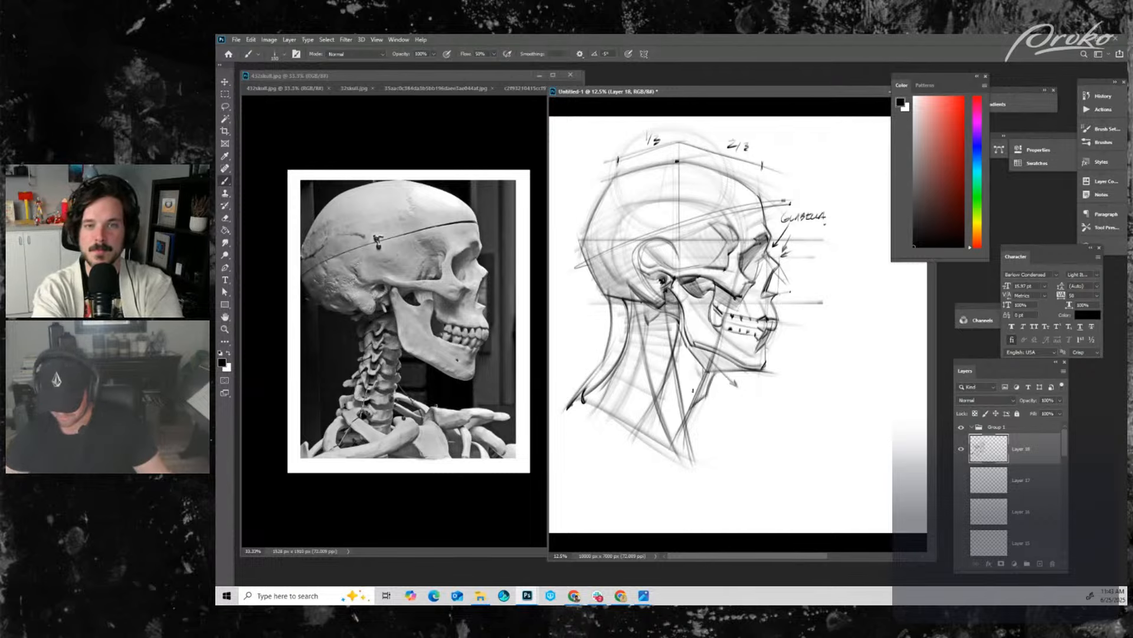
{"action": "key", "text": "bracketright"}
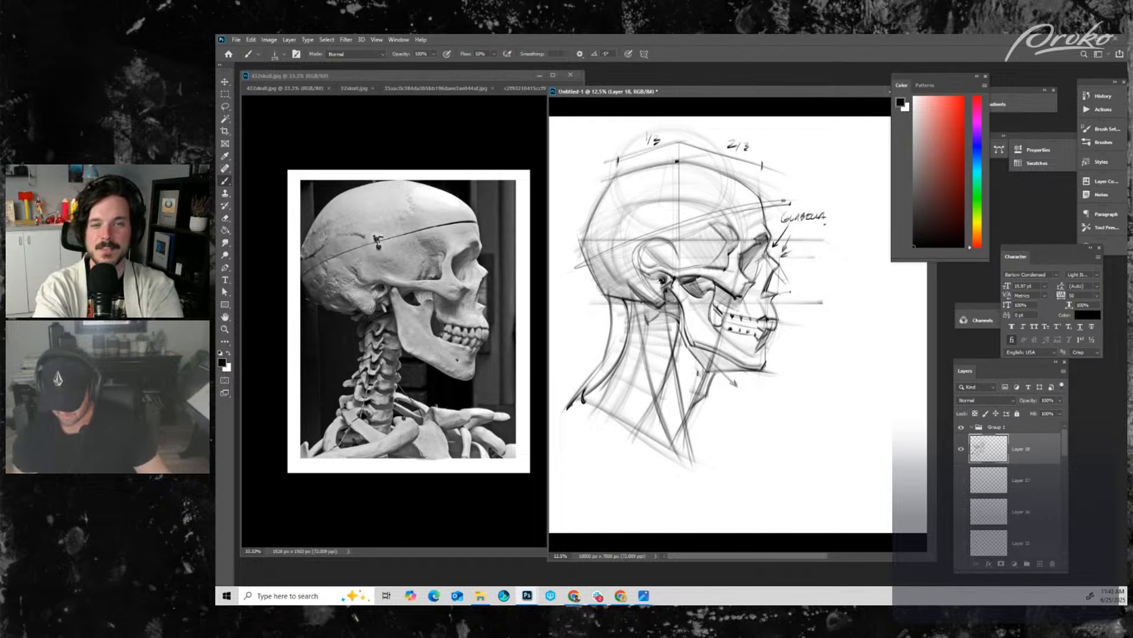
{"action": "key", "text": "bracketleft"}
{"action": "left_click_drag", "start_coordinate": [687, 435], "coordinate": [693, 467]}
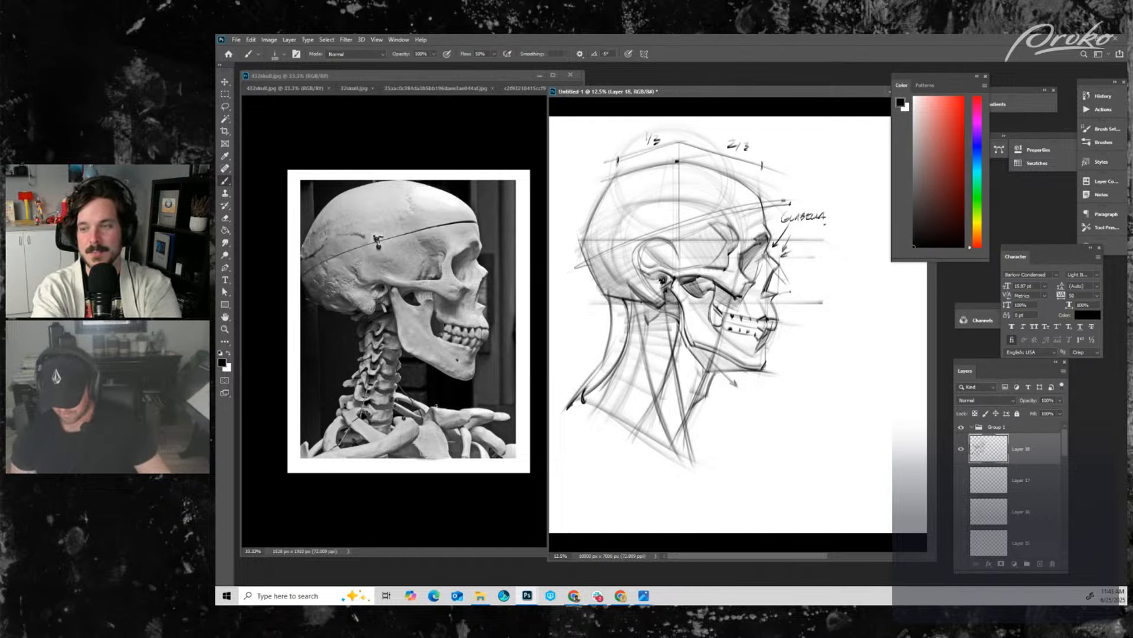
{"action": "left_click_drag", "start_coordinate": [679, 397], "coordinate": [704, 471]}
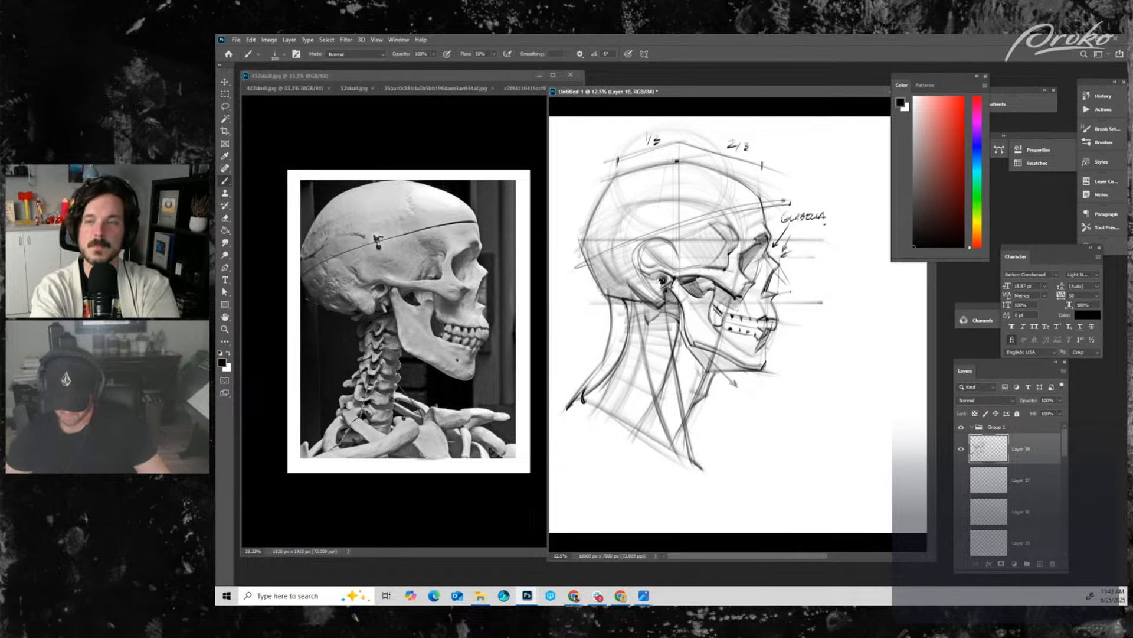
{"action": "left_click_drag", "start_coordinate": [695, 463], "coordinate": [705, 472]}
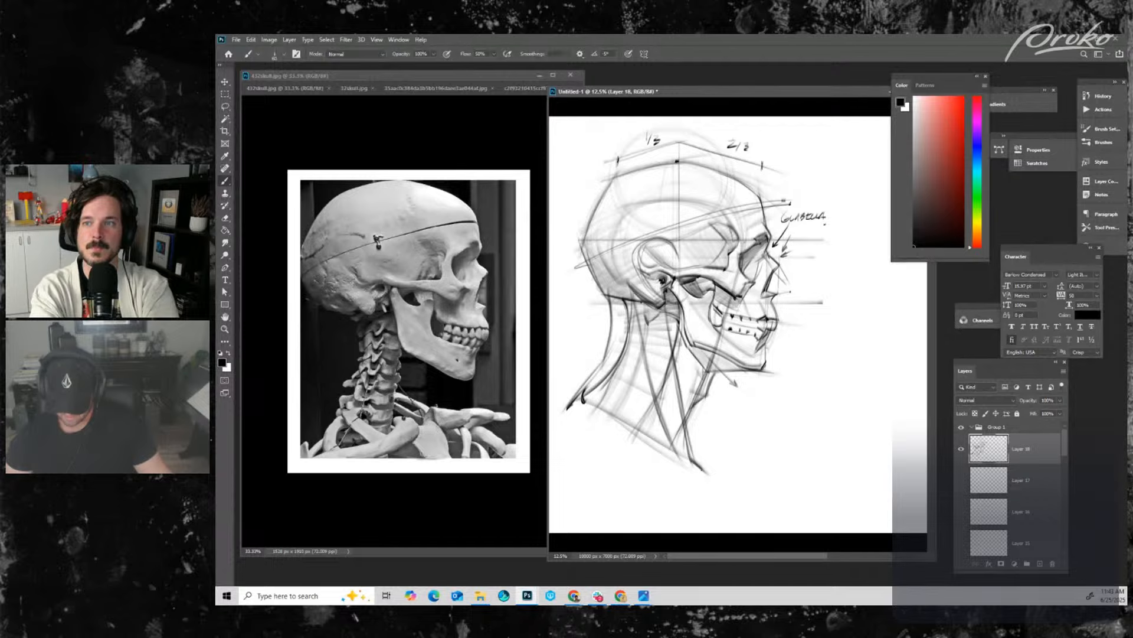
{"action": "mouse_move", "coordinate": [693, 461]}
{"action": "left_mouse_down"}
{"action": "mouse_move", "coordinate": [707, 473]}
{"action": "mouse_move", "coordinate": [718, 461]}
{"action": "left_mouse_up"}
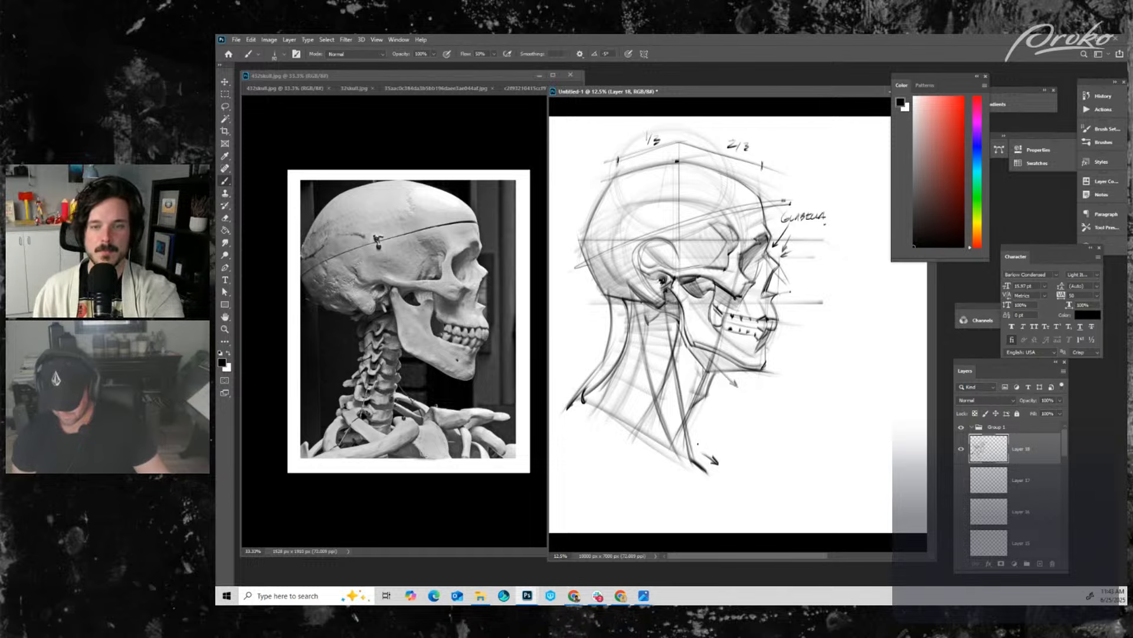
{"action": "mouse_move", "coordinate": [695, 422]}
{"action": "left_mouse_down"}
{"action": "mouse_move", "coordinate": [711, 490]}
{"action": "mouse_move", "coordinate": [723, 467]}
{"action": "left_mouse_up"}
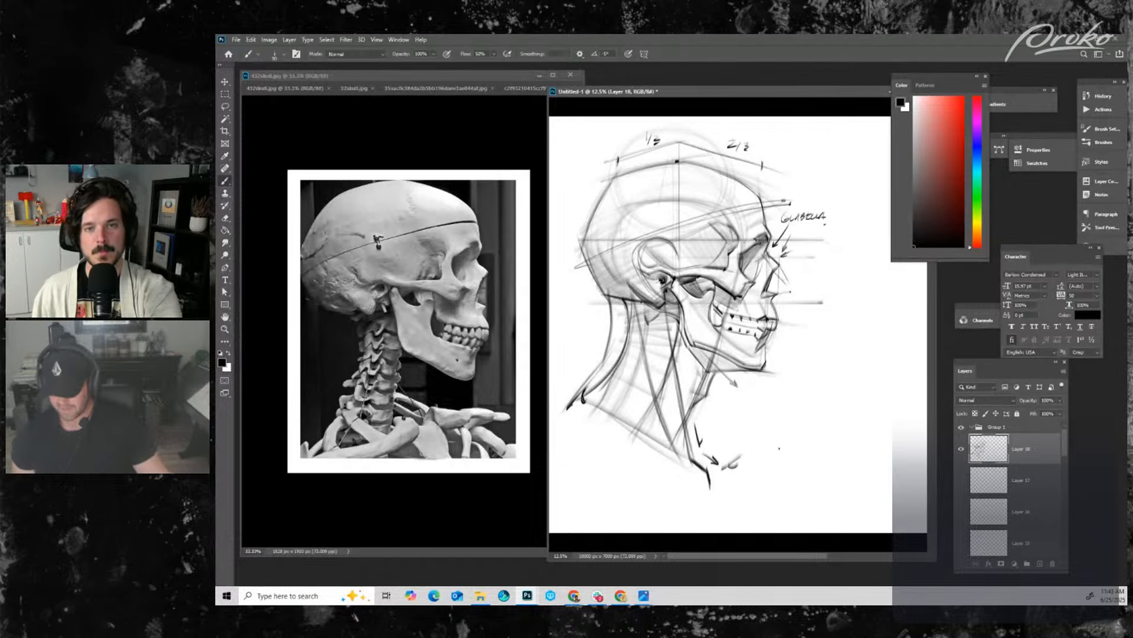
- On a new layer, draw a red slanted line from the corner of the mouth forward past the teeth
{"action": "key", "text": "ctrl+plus"}
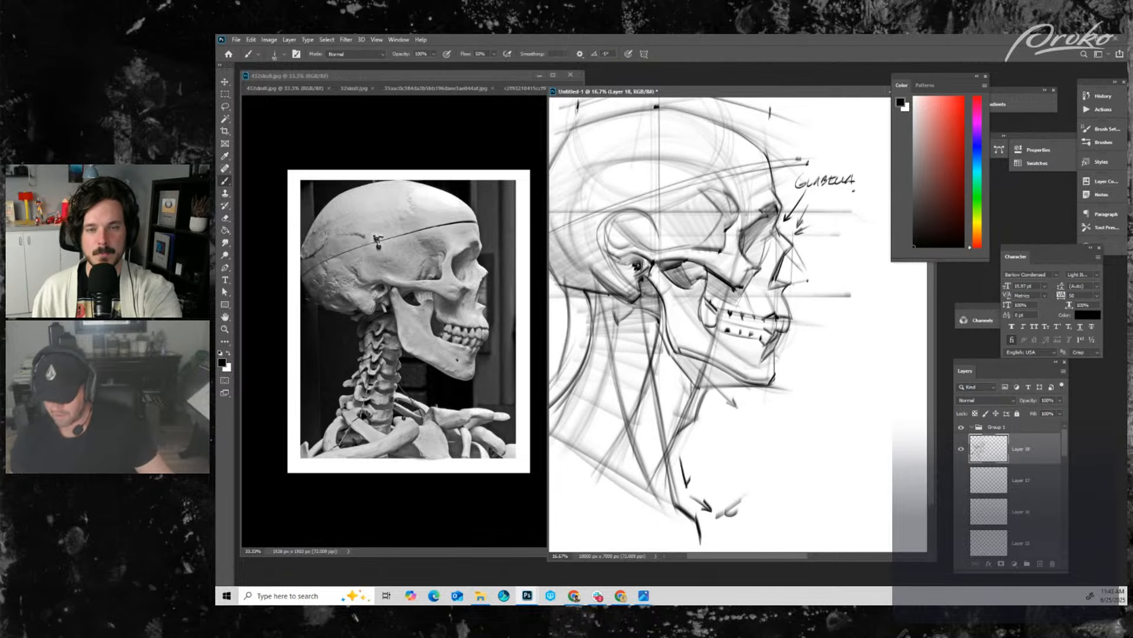
{"action": "left_click_drag", "start_coordinate": [766, 311], "coordinate": [767, 347]}
{"action": "left_click", "coordinate": [962, 98]}
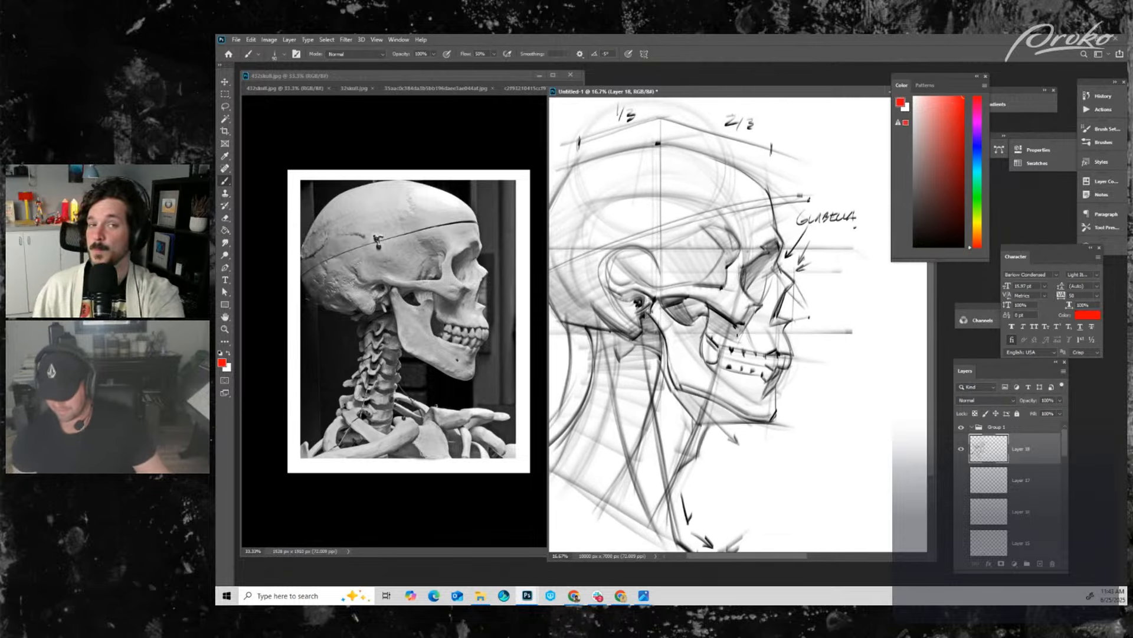
{"action": "left_click", "coordinate": [1034, 560]}
{"action": "left_click", "coordinate": [1035, 561]}
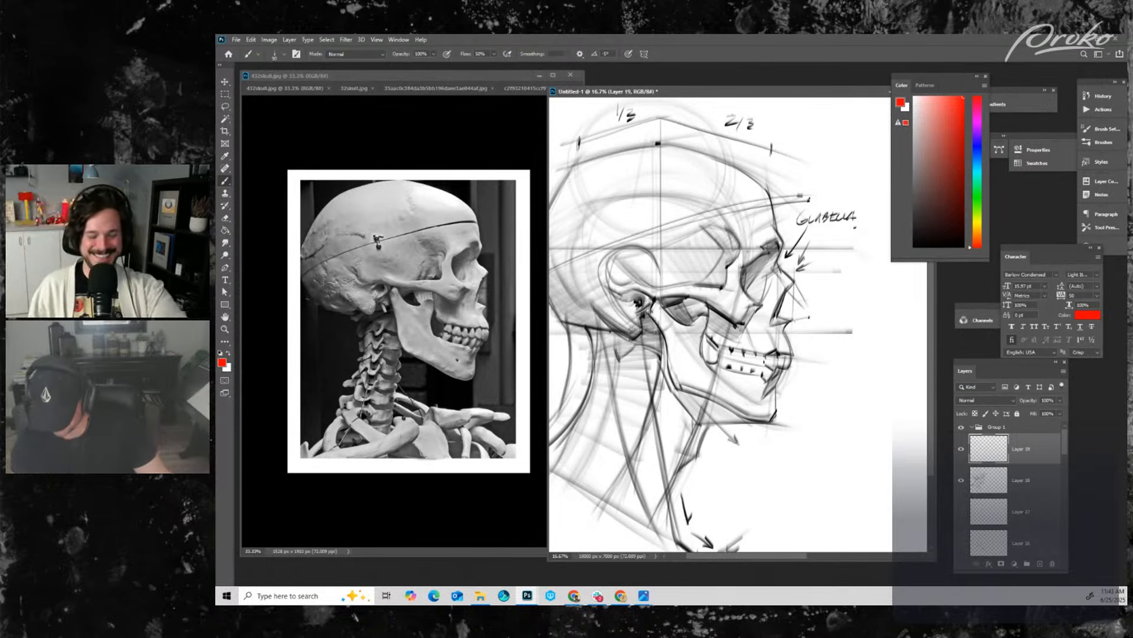
{"action": "left_click_drag", "start_coordinate": [758, 370], "coordinate": [900, 332]}
{"action": "left_click_drag", "start_coordinate": [759, 369], "coordinate": [839, 343]}
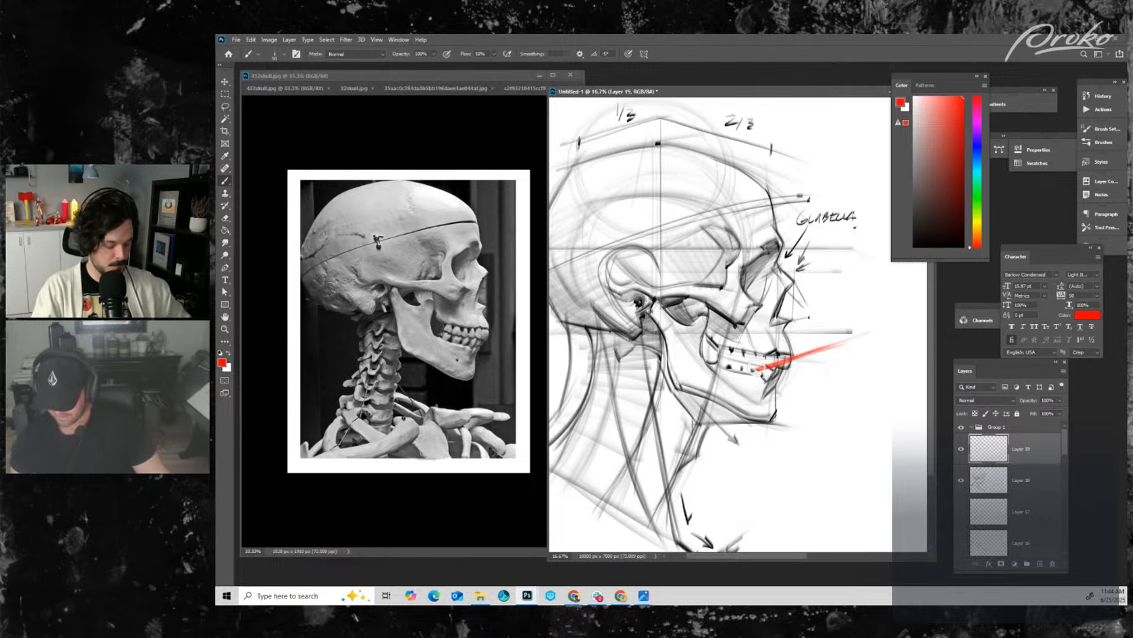
- Draw a red vertical guide from the mouth corner up to the eye socket and sketch the round eyeball beside it
{"action": "left_click_drag", "start_coordinate": [758, 369], "coordinate": [758, 269]}
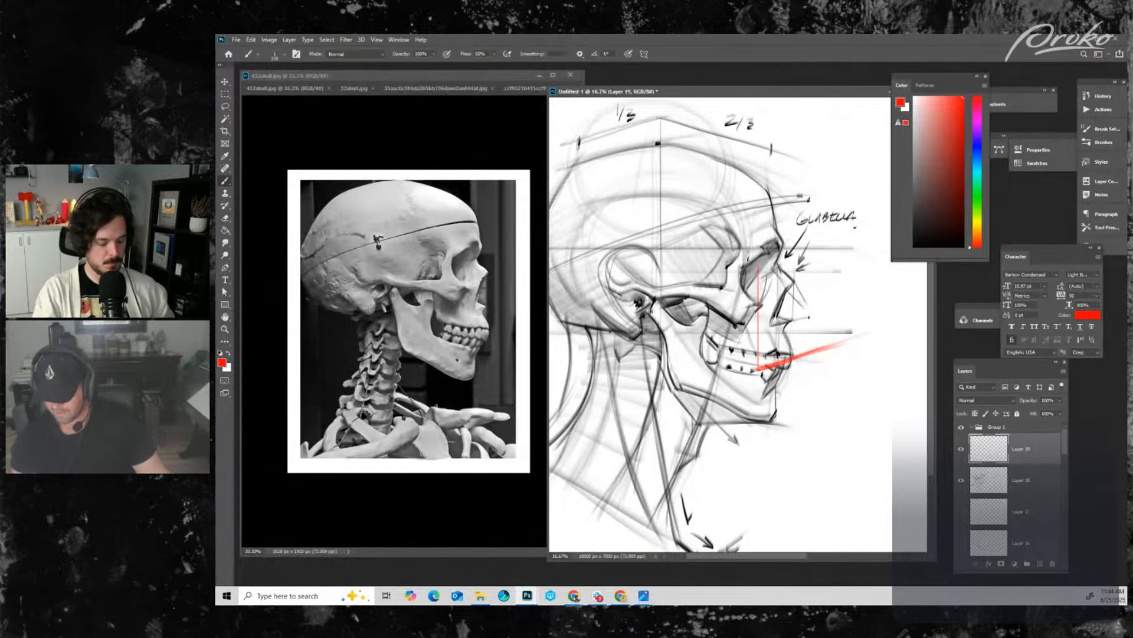
{"action": "left_click_drag", "start_coordinate": [754, 261], "coordinate": [751, 288]}
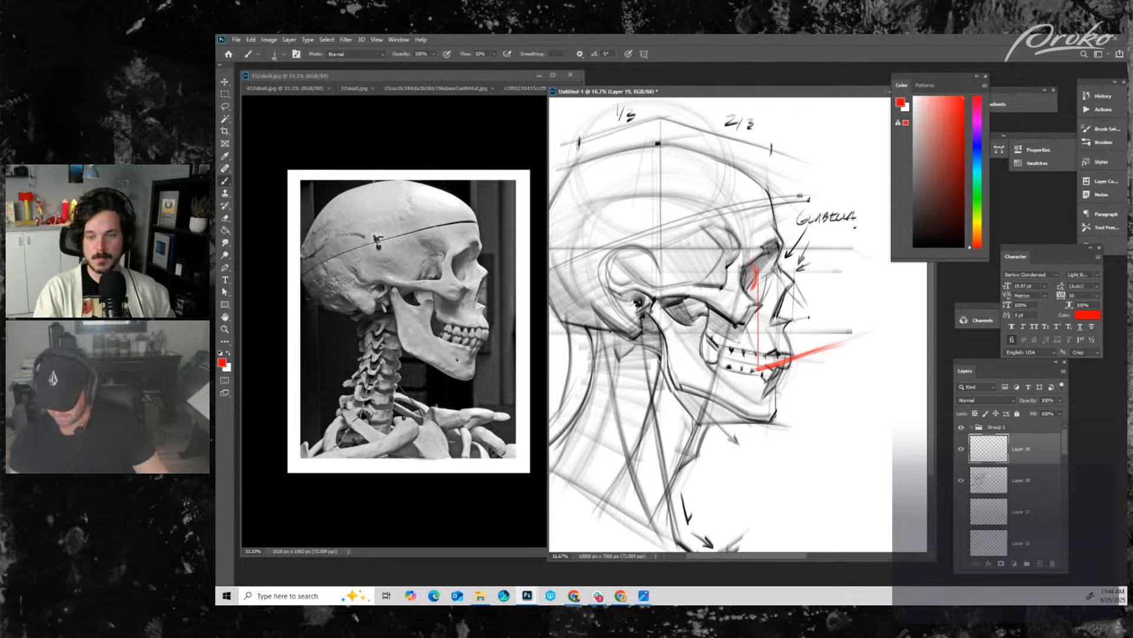
{"action": "left_click_drag", "start_coordinate": [715, 290], "coordinate": [745, 299]}
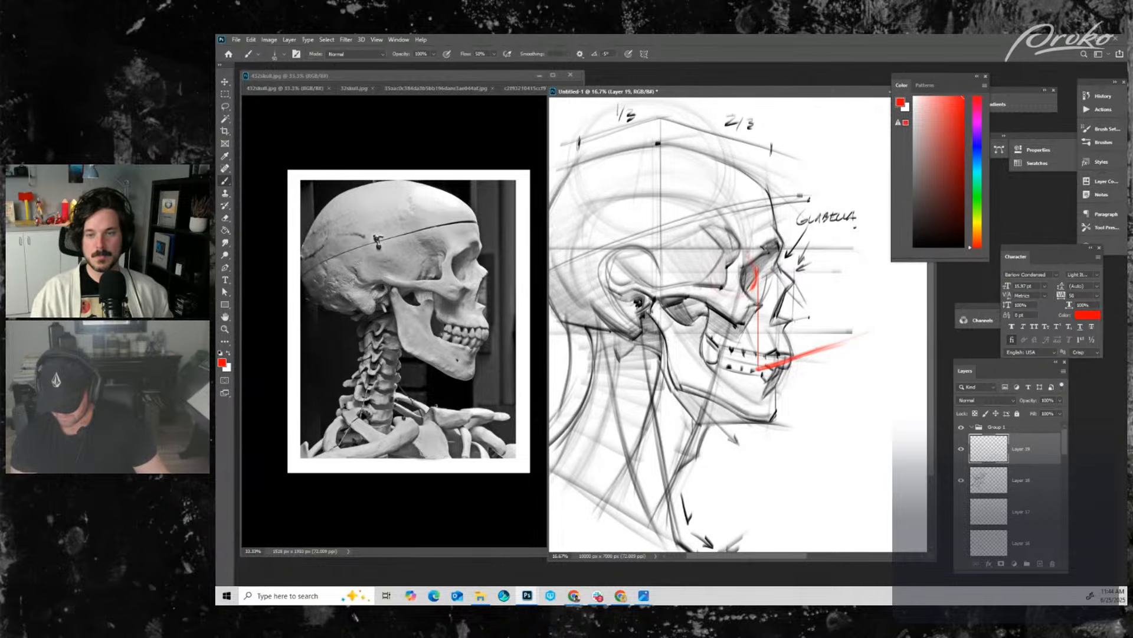
{"action": "left_click_drag", "start_coordinate": [729, 255], "coordinate": [745, 294]}
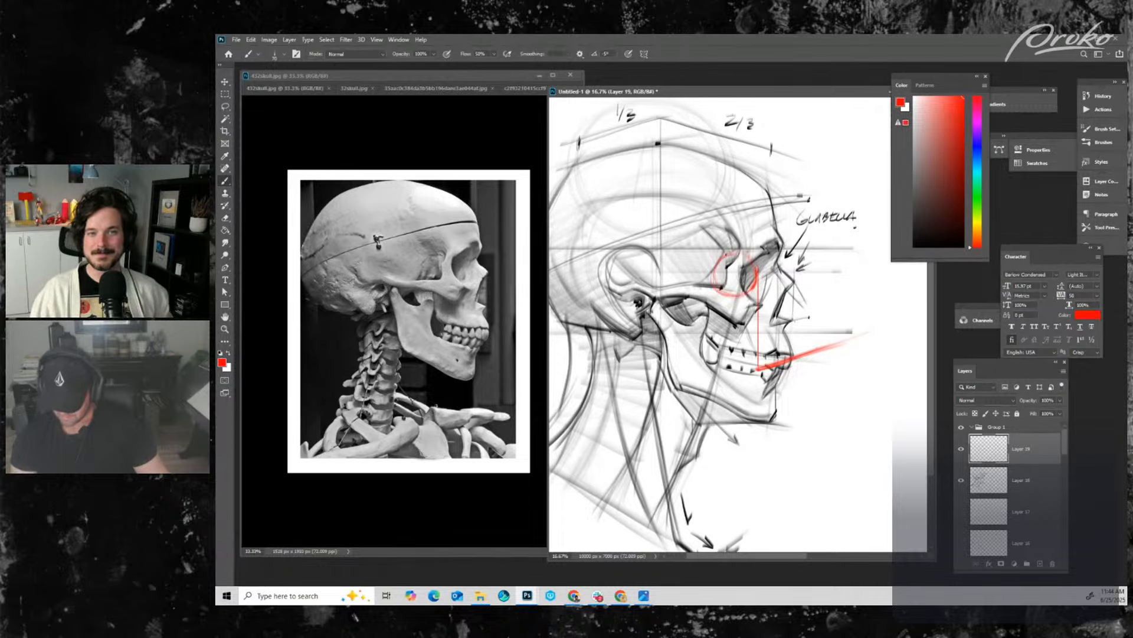
{"action": "left_click_drag", "start_coordinate": [721, 252], "coordinate": [738, 292]}
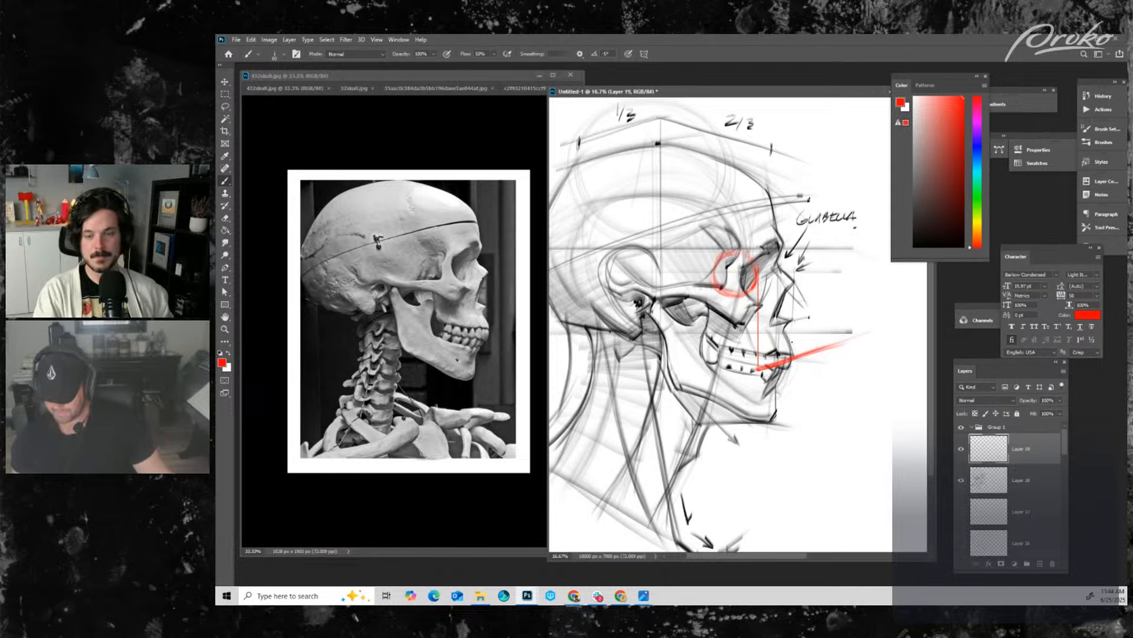
- Extend the red vertical guide from the mouth corner straight up through the eye socket to the forehead
{"action": "left_click_drag", "start_coordinate": [746, 311], "coordinate": [754, 295]}
{"action": "left_click_drag", "start_coordinate": [782, 359], "coordinate": [767, 352]}
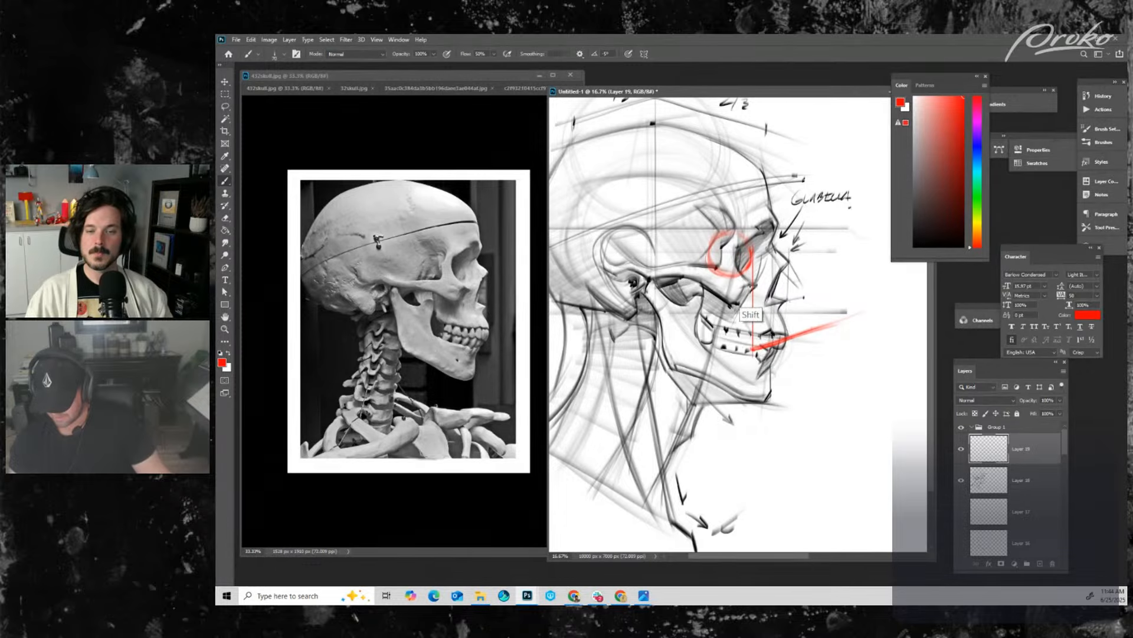
{"action": "key", "text": "shift"}
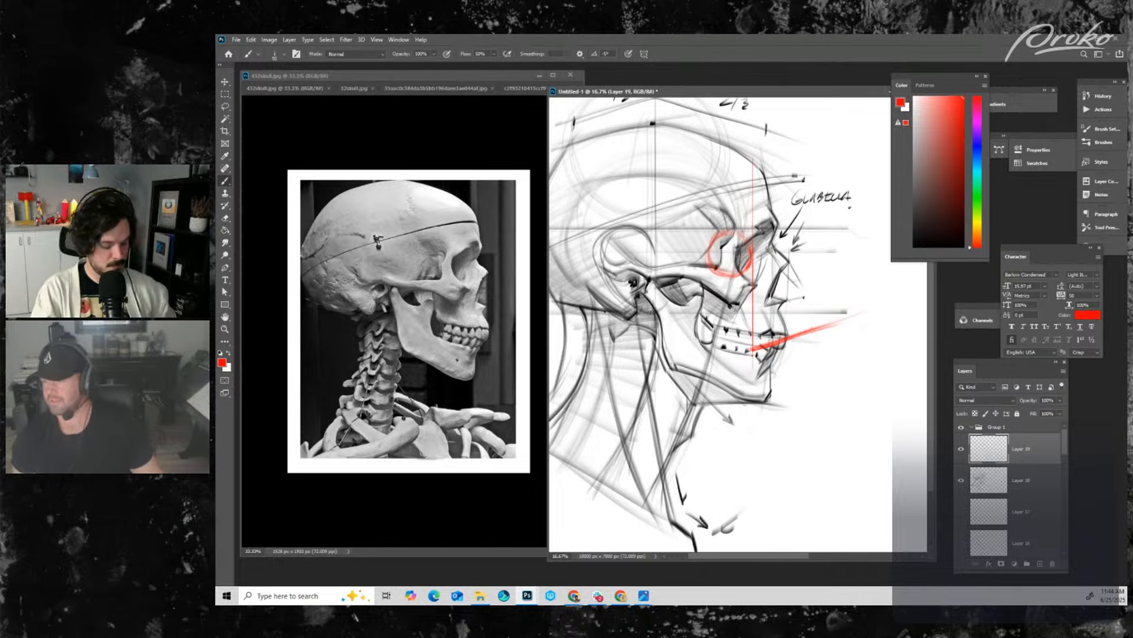
{"action": "left_click_drag", "start_coordinate": [767, 328], "coordinate": [773, 331]}
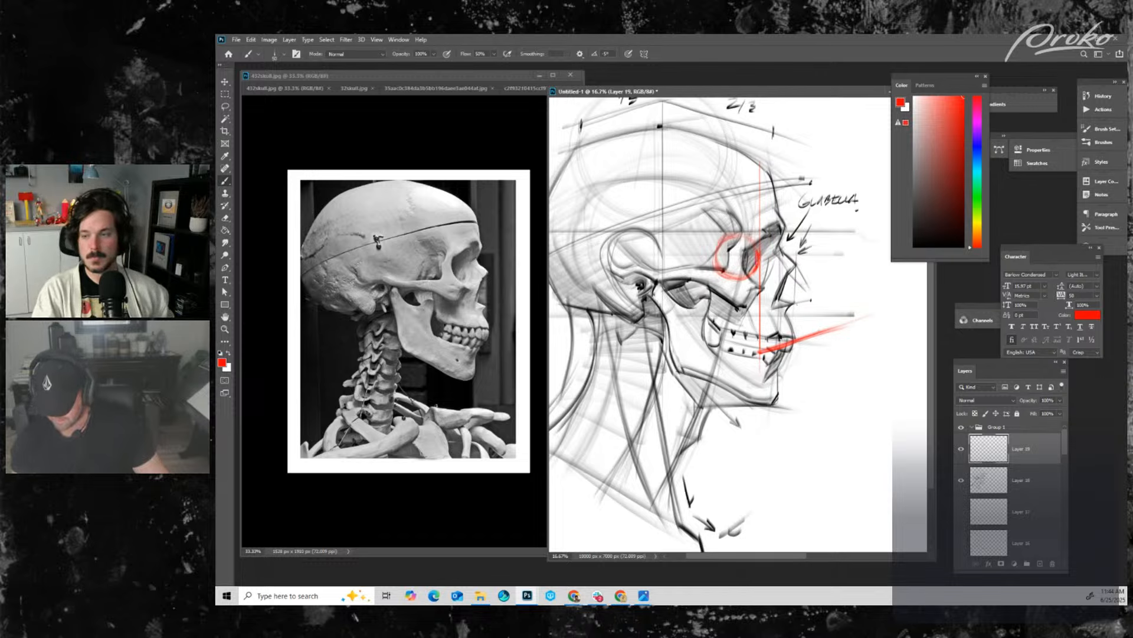
- Shade the front edge of the red eyeball as the cornea and add a small mark just in front of it
{"action": "left_click_drag", "start_coordinate": [759, 252], "coordinate": [758, 266]}
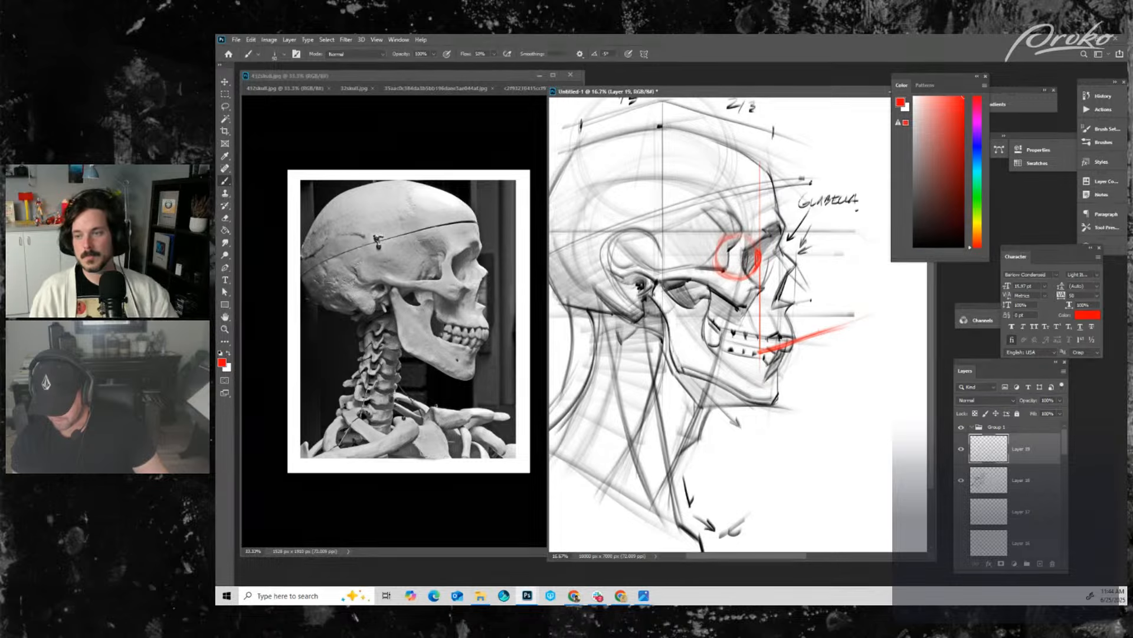
{"action": "key", "text": "ctrl+plus"}
{"action": "key", "text": "ctrl+plus"}
{"action": "left_click_drag", "start_coordinate": [778, 193], "coordinate": [753, 299]}
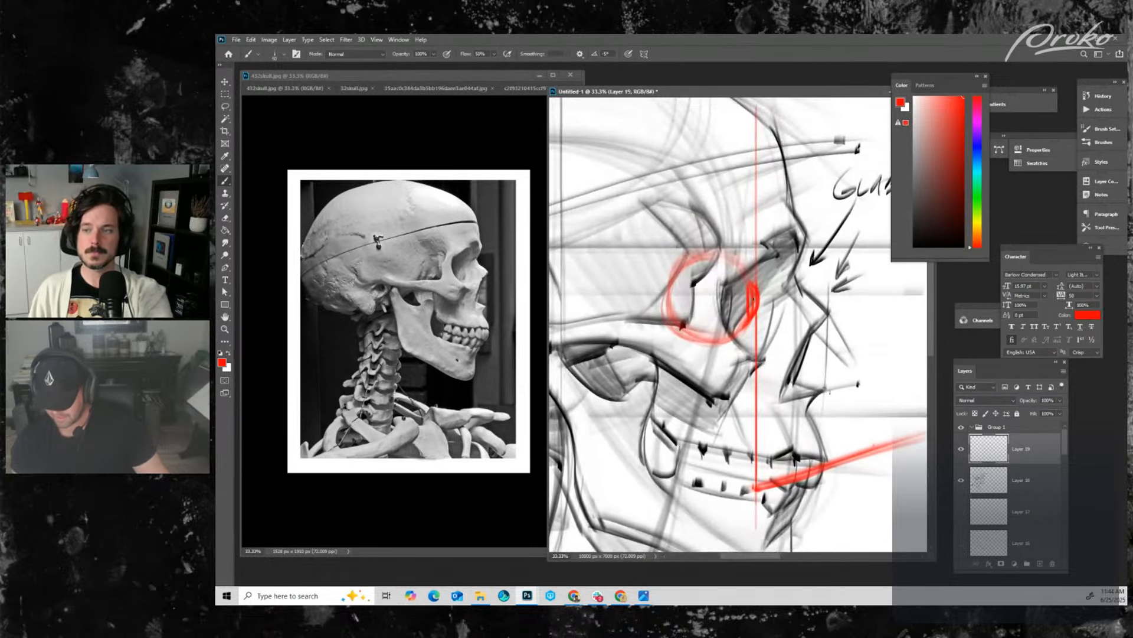
{"action": "key", "text": "ctrl+plus"}
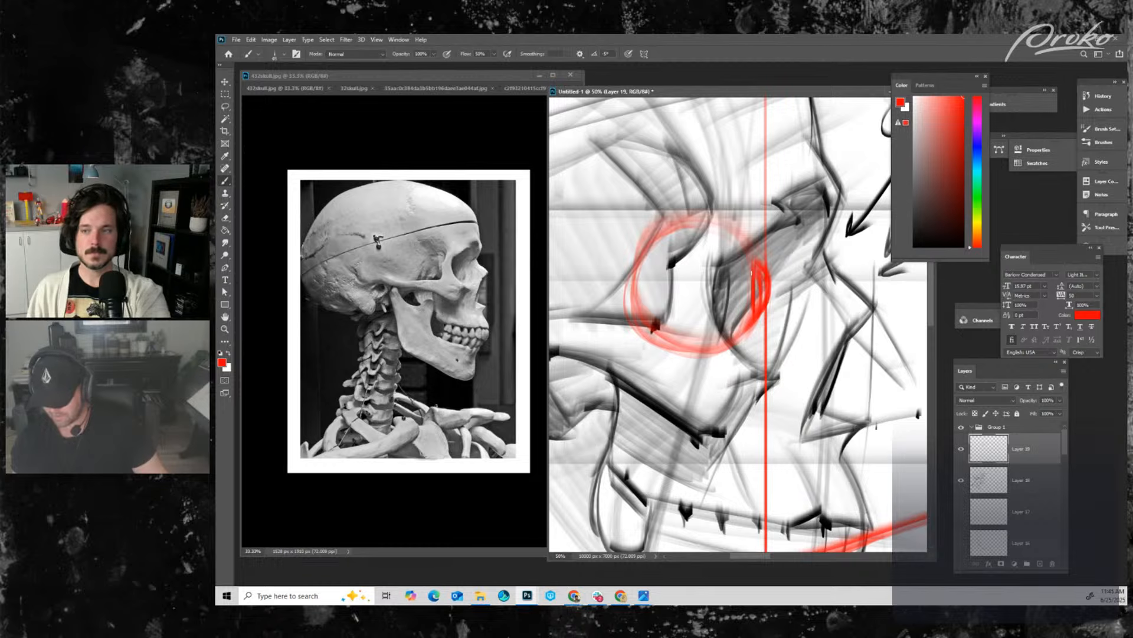
{"action": "left_click_drag", "start_coordinate": [753, 267], "coordinate": [750, 297]}
{"action": "left_click_drag", "start_coordinate": [724, 225], "coordinate": [770, 282]}
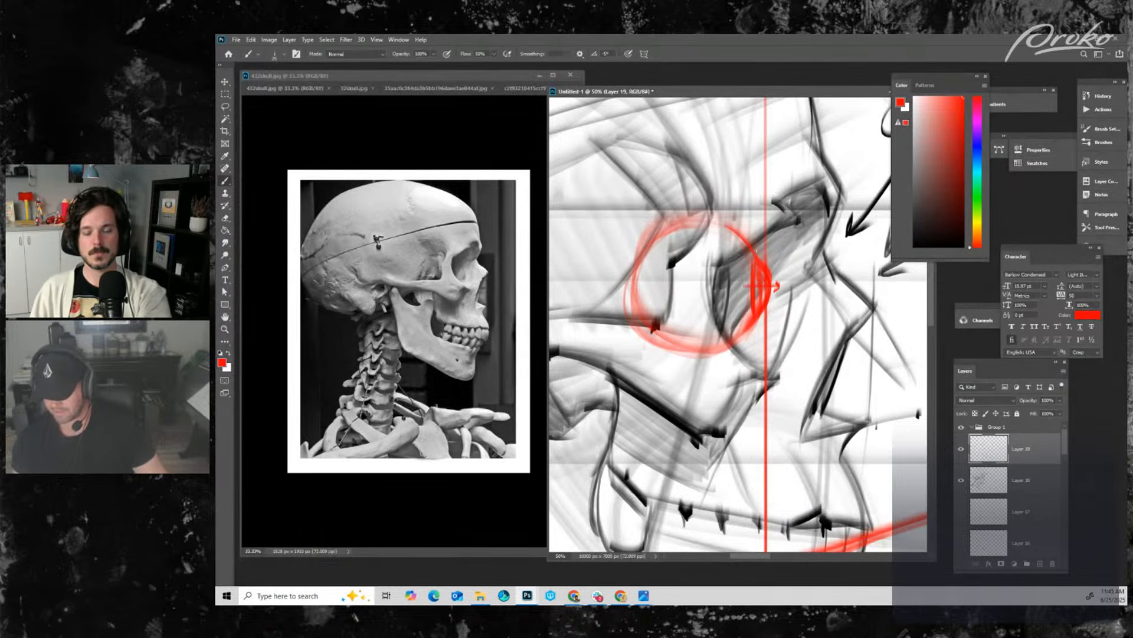
{"action": "key", "text": "ctrl+minus"}
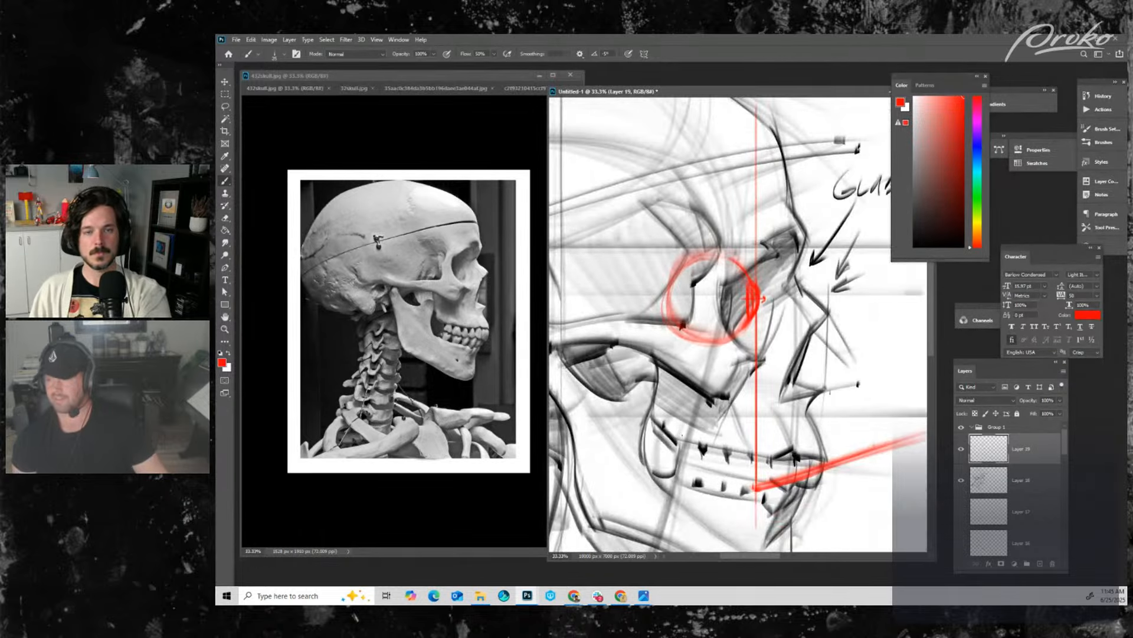
- Draw the upper and lower eyelids in red as a slanted wedge across the front of the eyeball
{"action": "left_click_drag", "start_coordinate": [771, 437], "coordinate": [778, 392]}
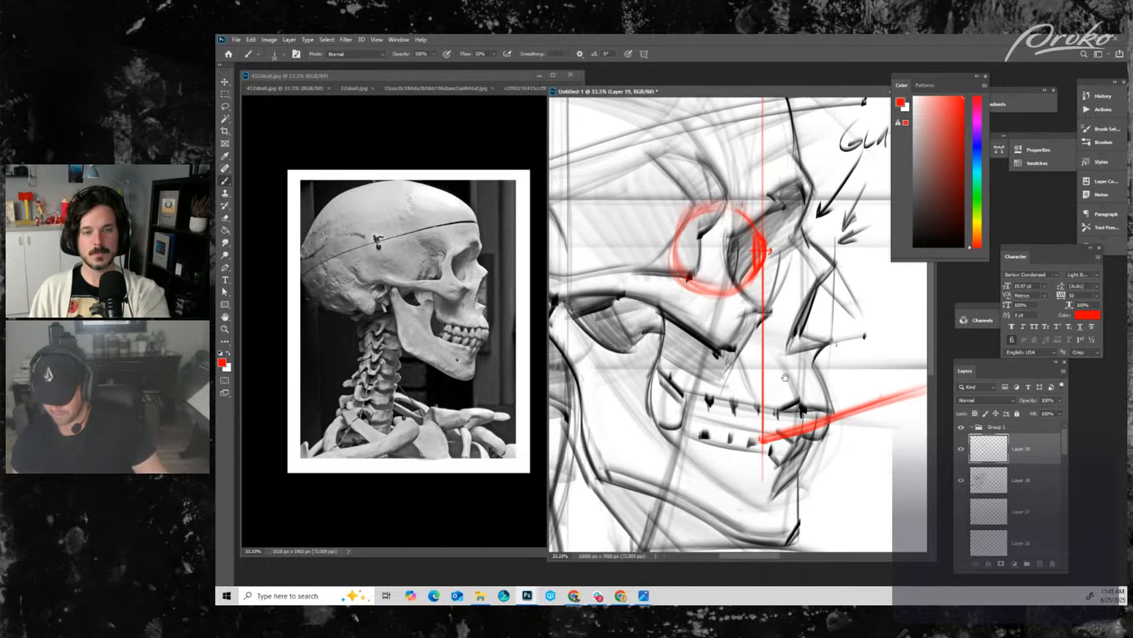
{"action": "key", "text": "ctrl+minus"}
{"action": "key", "text": "ctrl+minus"}
{"action": "key", "text": "ctrl+plus"}
{"action": "key", "text": "ctrl+plus"}
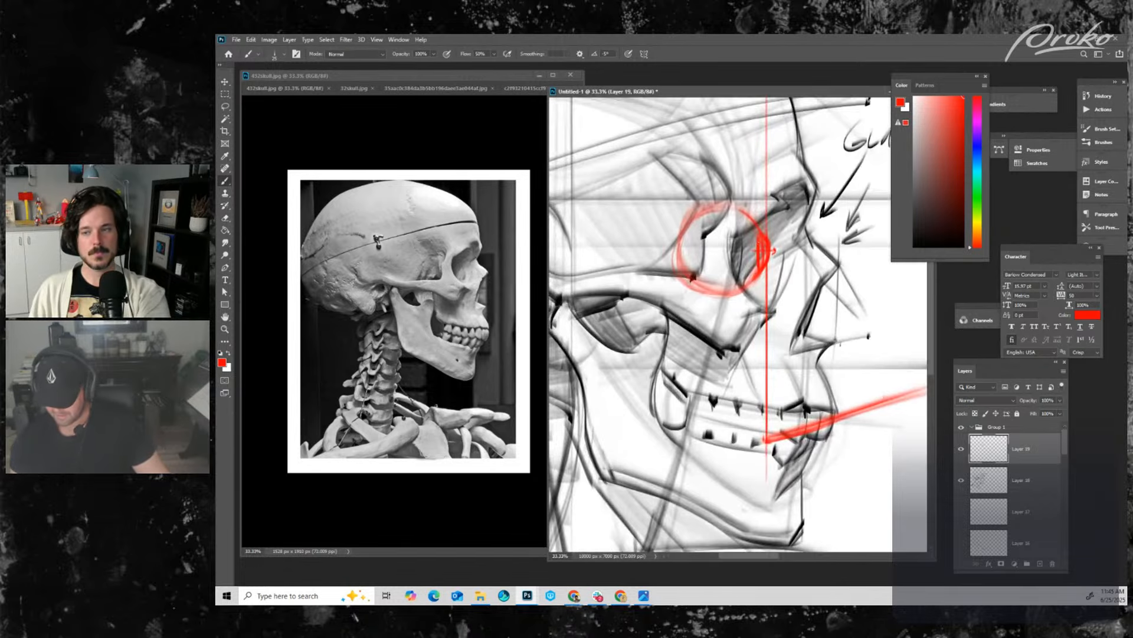
{"action": "key", "text": "ctrl+minus"}
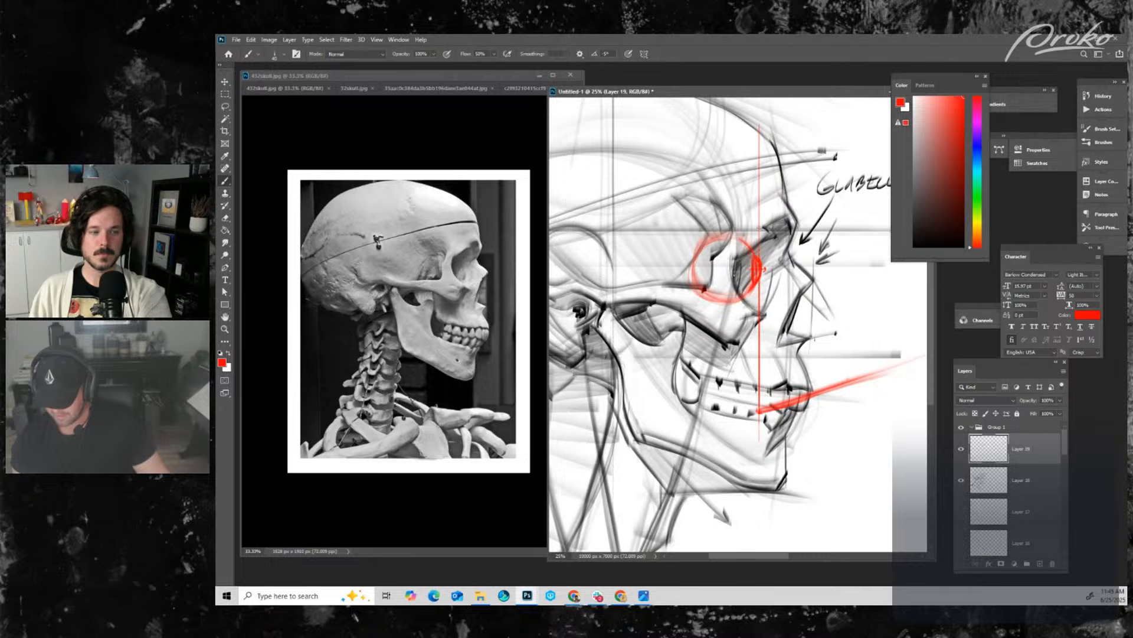
{"action": "left_click_drag", "start_coordinate": [736, 273], "coordinate": [775, 254]}
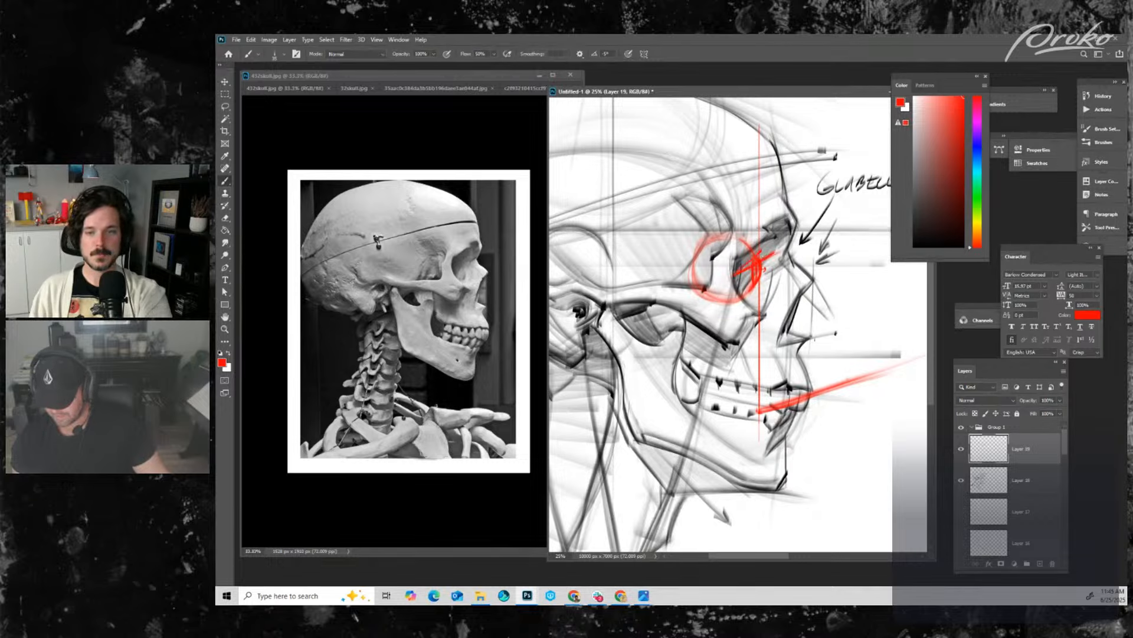
{"action": "mouse_move", "coordinate": [755, 276]}
{"action": "left_mouse_down"}
{"action": "mouse_move", "coordinate": [741, 284]}
{"action": "mouse_move", "coordinate": [757, 292]}
{"action": "left_mouse_up"}
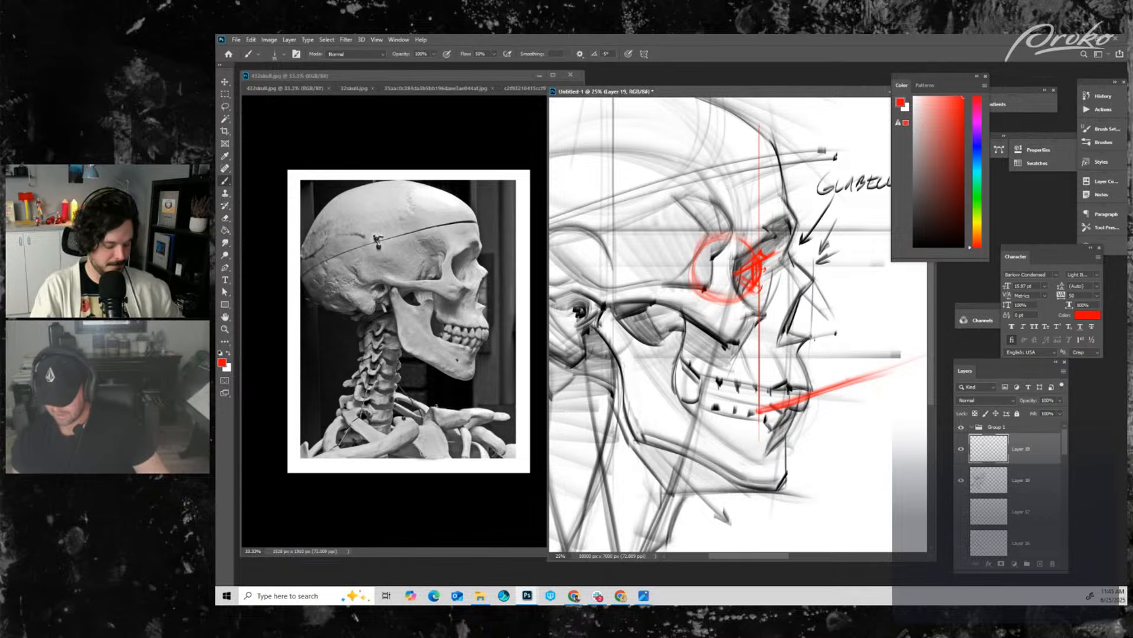
- Switch the brush color to black and draw the slanted upper eyelid line over the red eye
{"action": "key", "text": "ctrl+plus"}
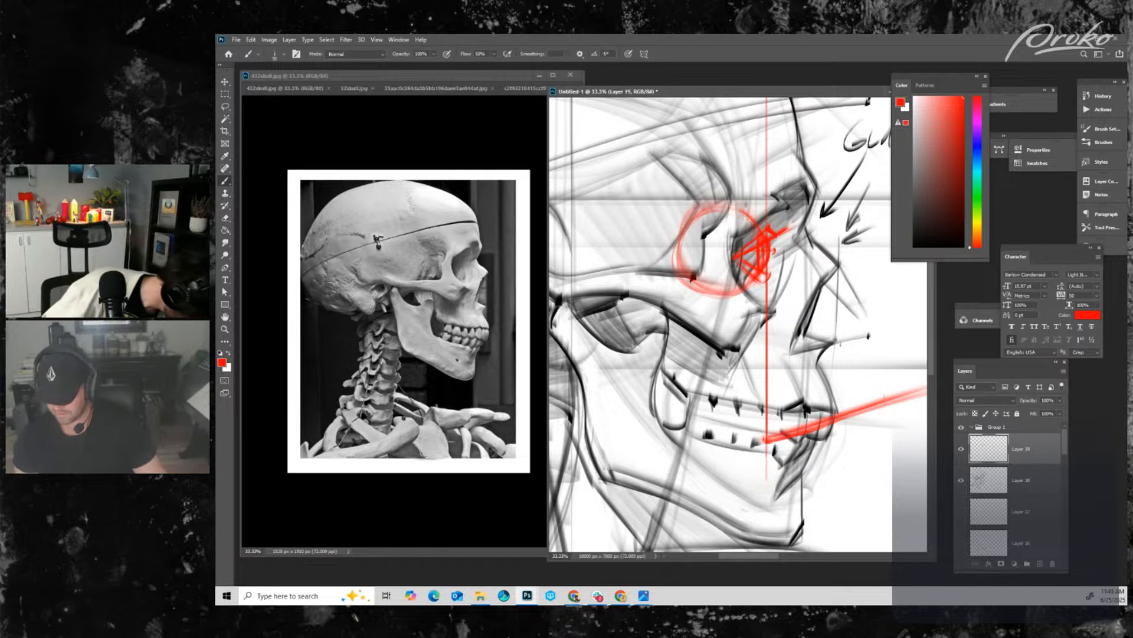
{"action": "left_click", "coordinate": [914, 245]}
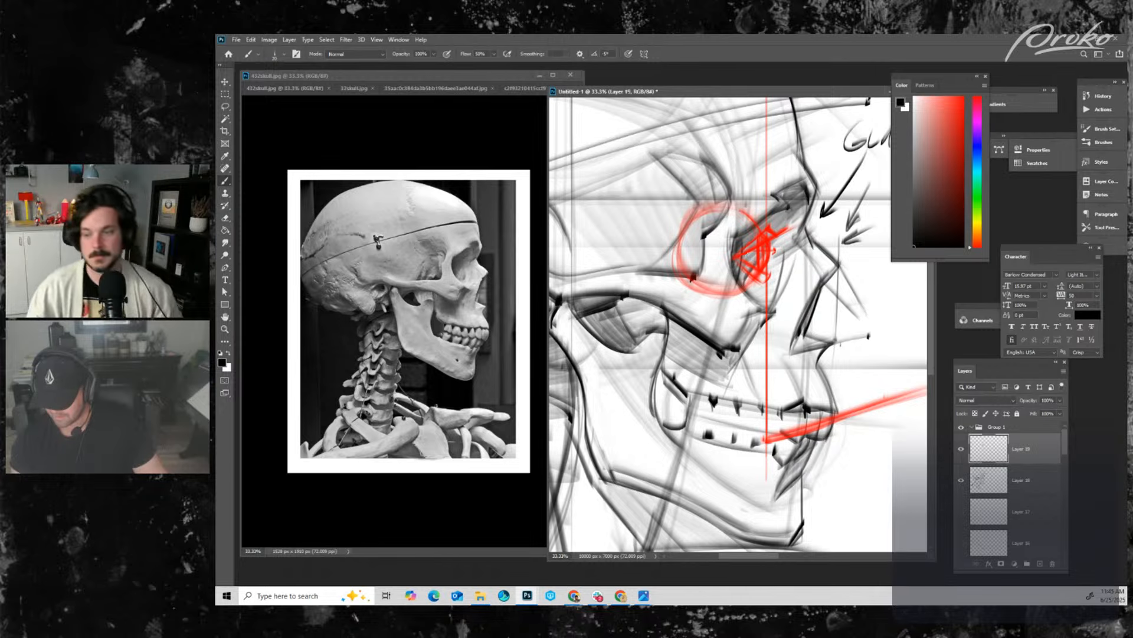
{"action": "left_click_drag", "start_coordinate": [735, 258], "coordinate": [788, 229]}
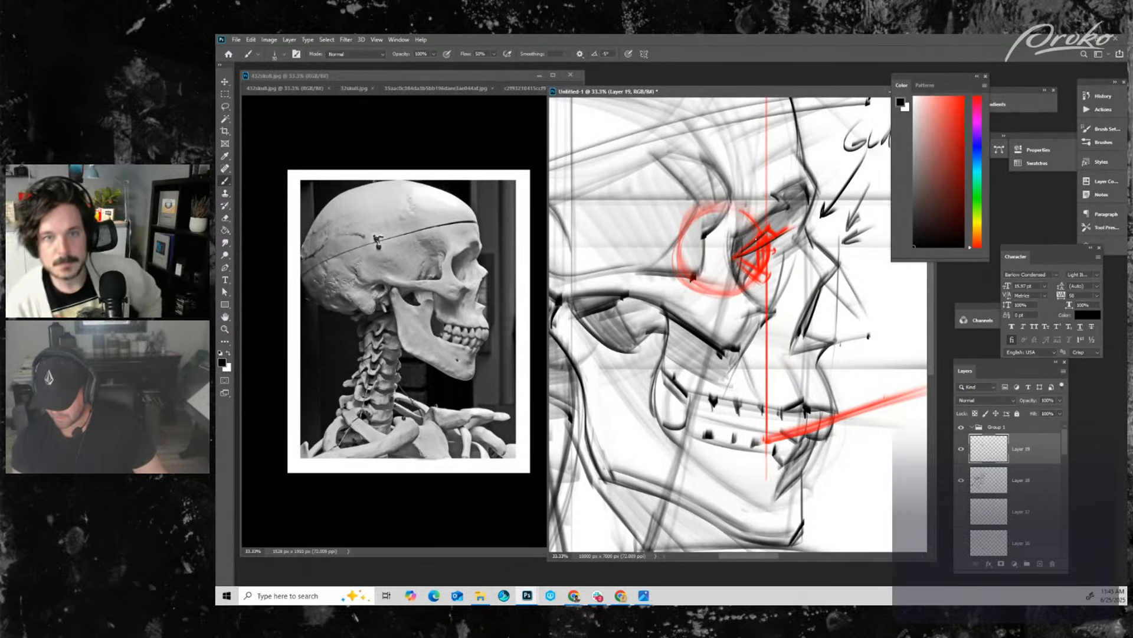
- Try a thicker black lash stroke at the front of the upper eyelid and undo it
{"action": "key", "text": "]"}
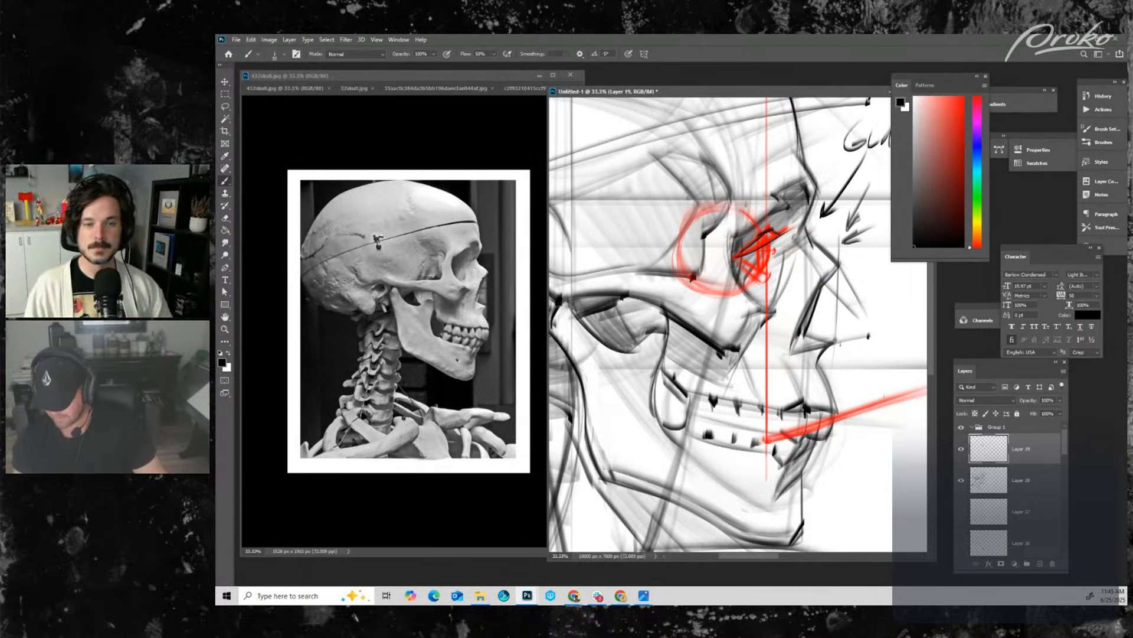
{"action": "mouse_move", "coordinate": [767, 246]}
{"action": "left_mouse_down"}
{"action": "mouse_move", "coordinate": [796, 223]}
{"action": "mouse_move", "coordinate": [775, 240]}
{"action": "left_mouse_up"}
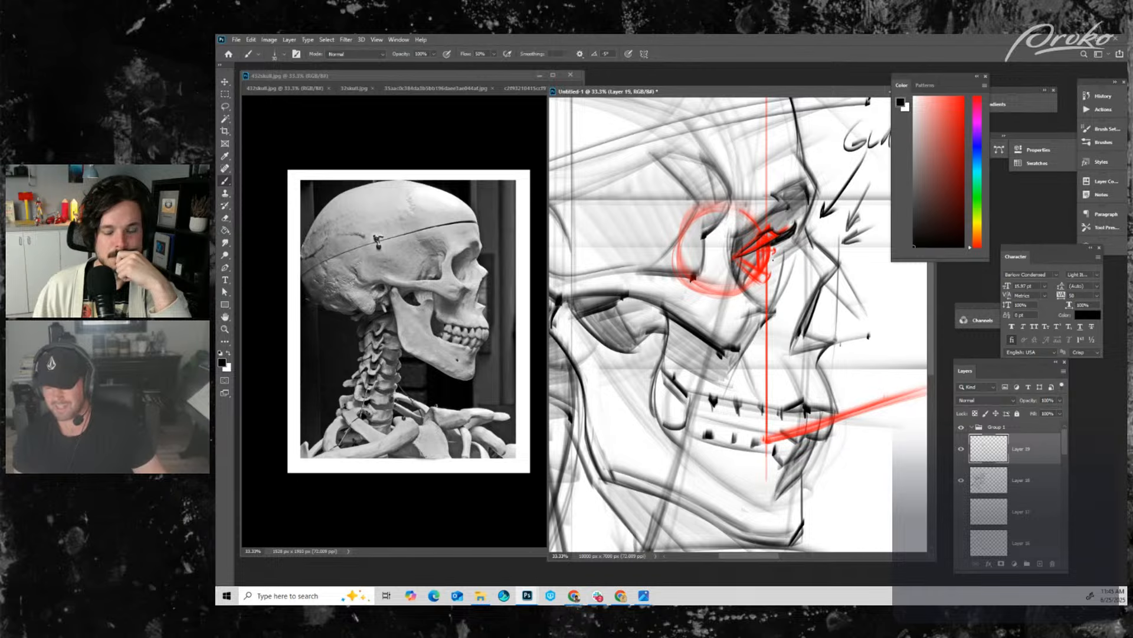
{"action": "key", "text": "ctrl+z"}
{"action": "key", "text": "ctrl+z"}
{"action": "key", "text": "ctrl+z"}
{"action": "key", "text": "ctrl+z"}
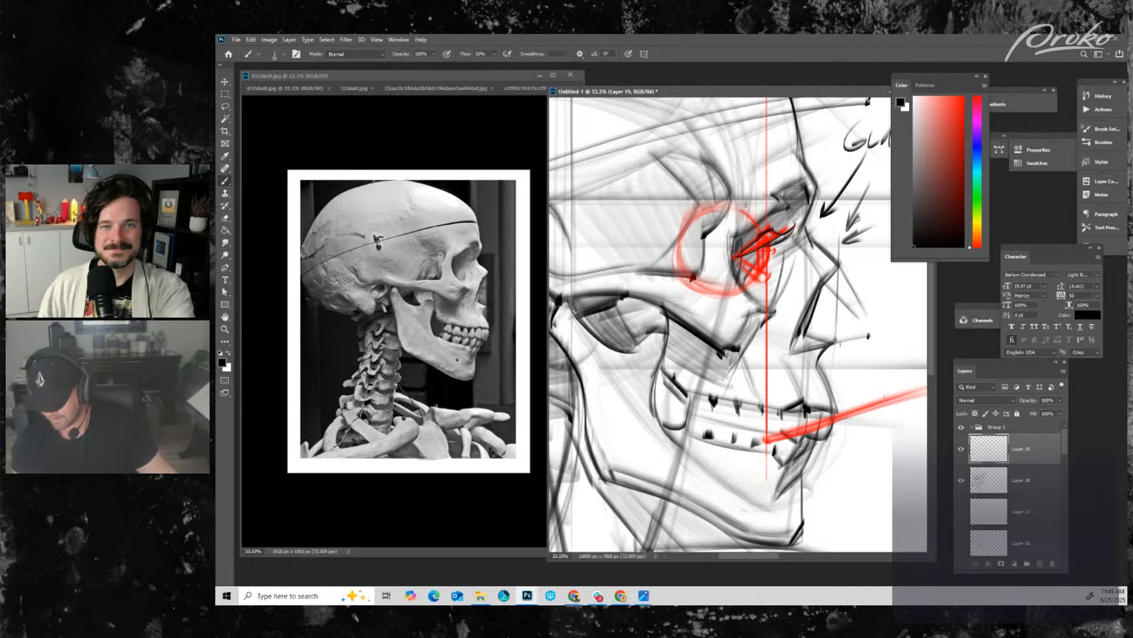
- Define the lower eyelid with short black lines running from the outer eye corner down to the front of the eyeball
{"action": "key", "text": "ctrl+minus"}
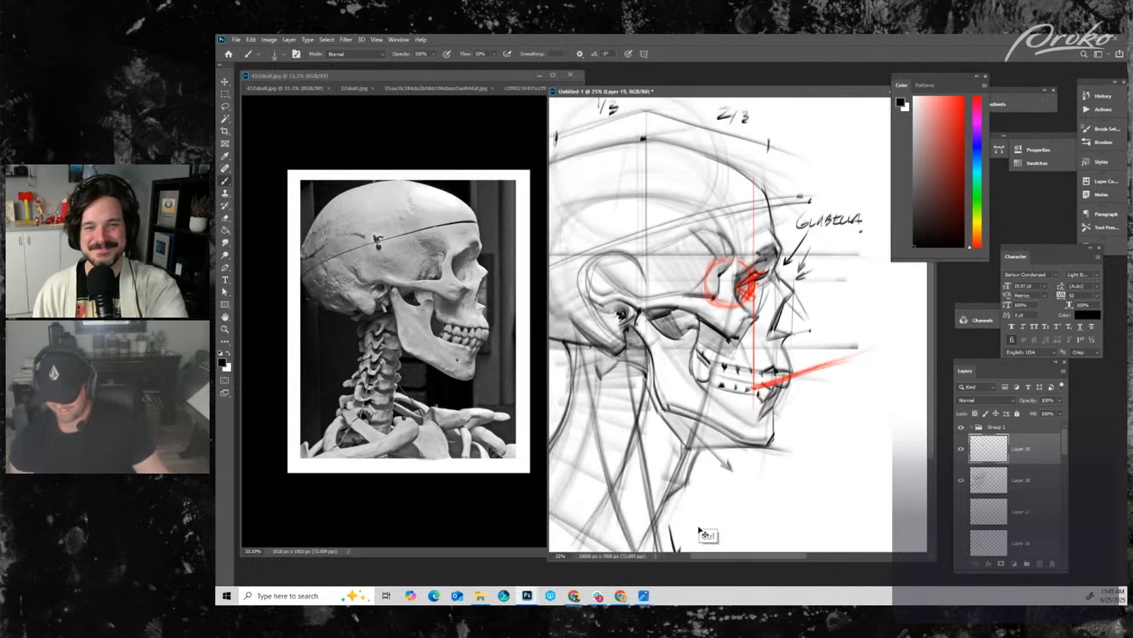
{"action": "key", "text": "ctrl+plus"}
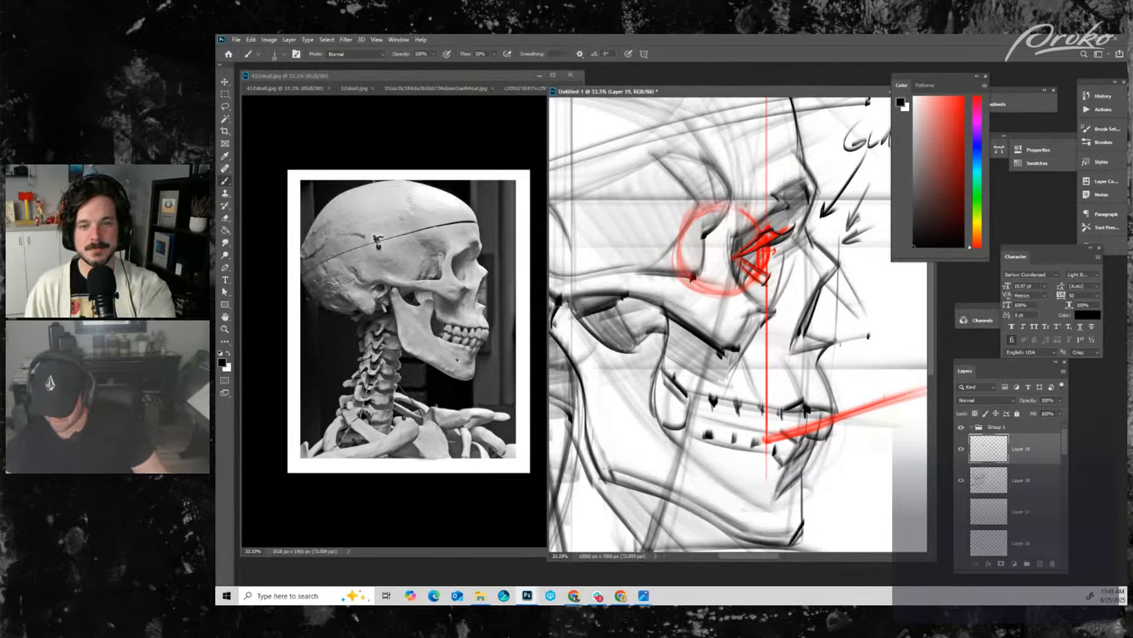
{"action": "key", "text": "ctrl+plus"}
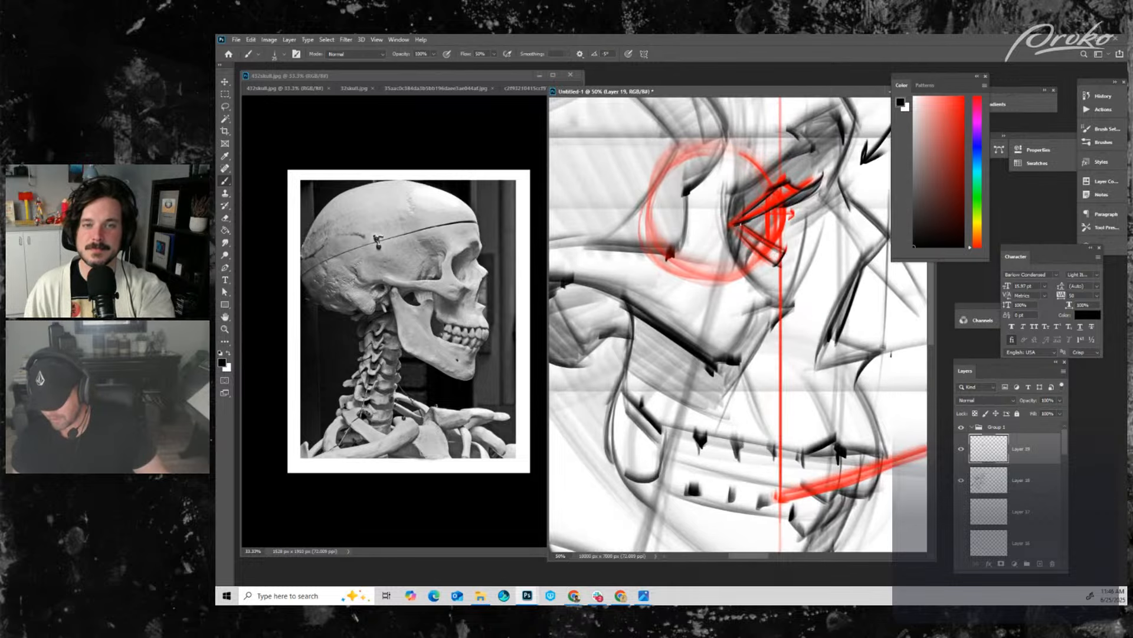
{"action": "left_click_drag", "start_coordinate": [755, 242], "coordinate": [749, 269]}
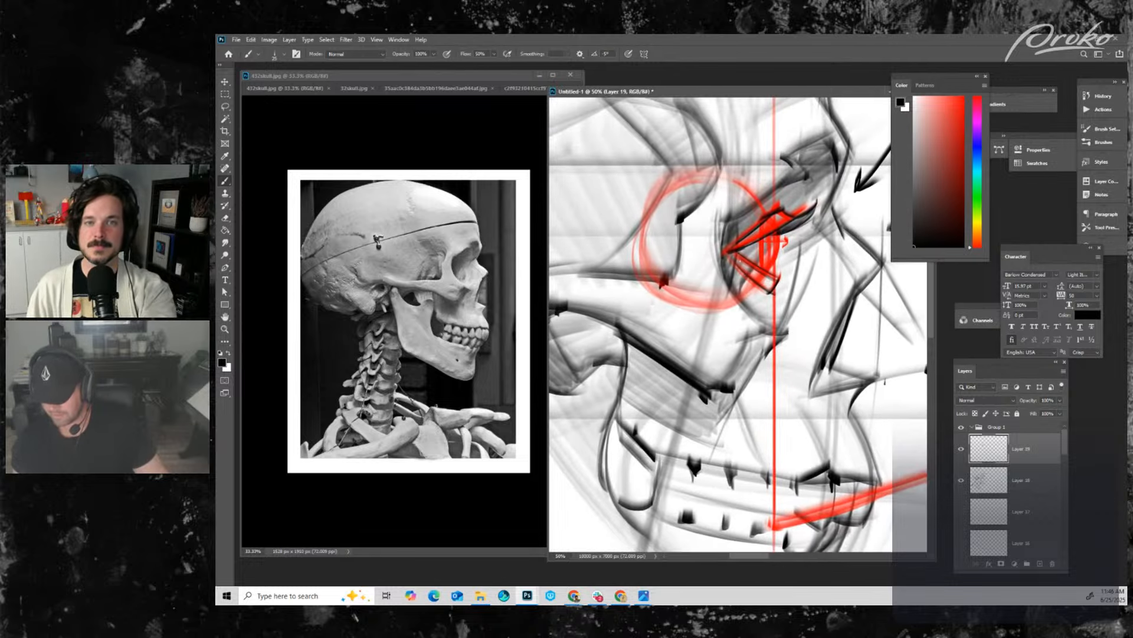
- Compare the skull with and without the eye overlay by hiding and showing Layer 19
{"action": "key", "text": "ctrl+minus"}
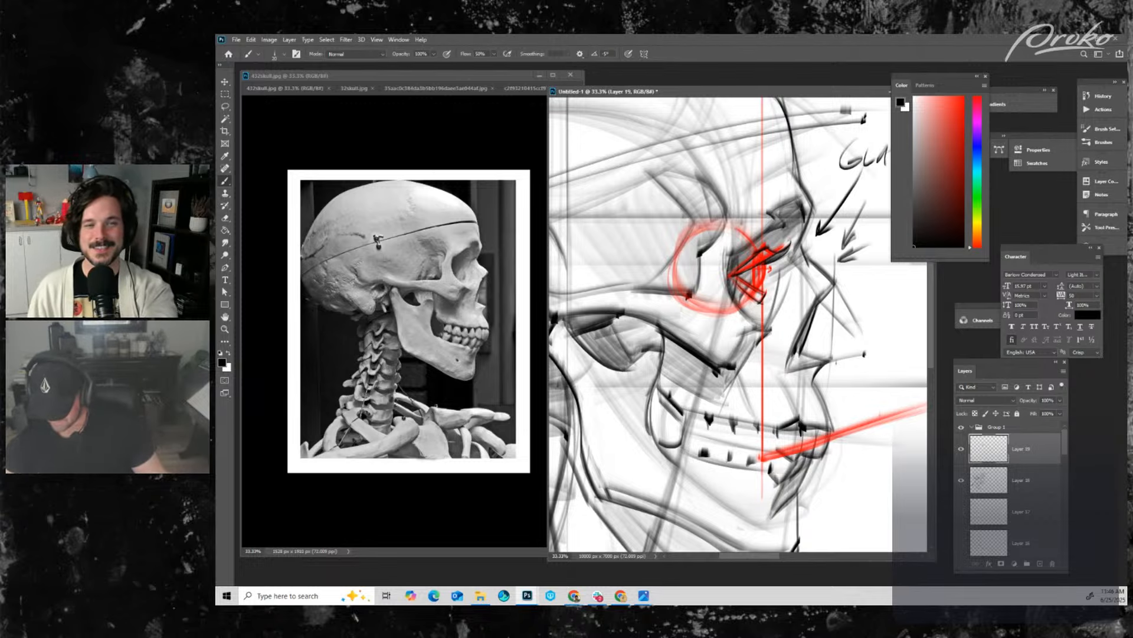
{"action": "key", "text": "ctrl+plus"}
{"action": "key", "text": "ctrl+minus"}
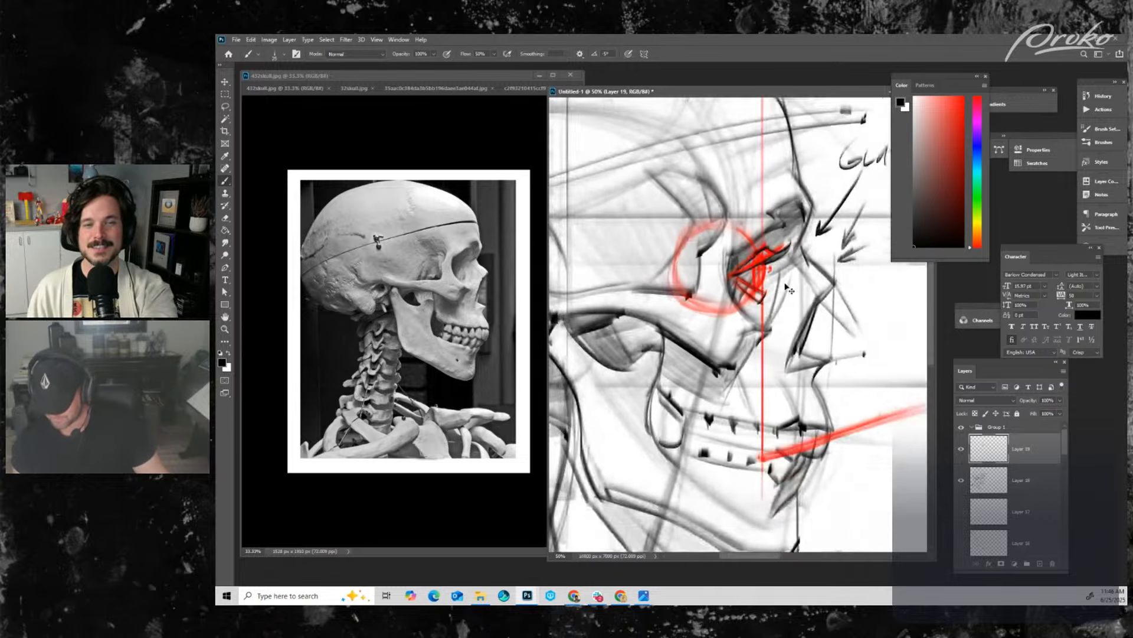
{"action": "key", "text": "ctrl+plus"}
{"action": "key", "text": "ctrl+minus"}
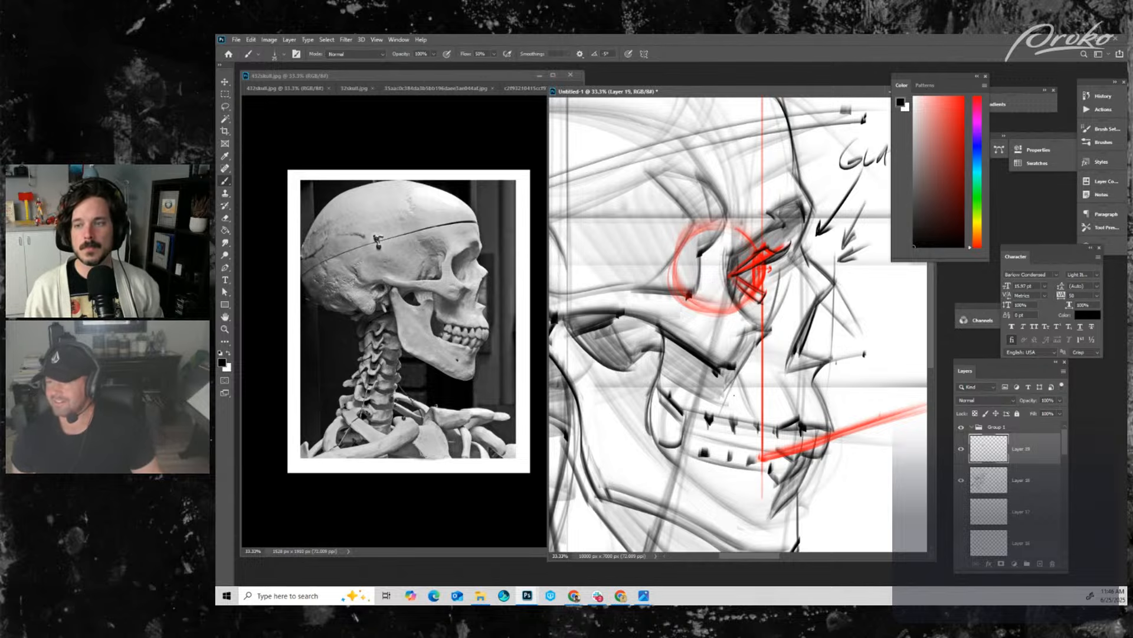
{"action": "left_click", "coordinate": [962, 450]}
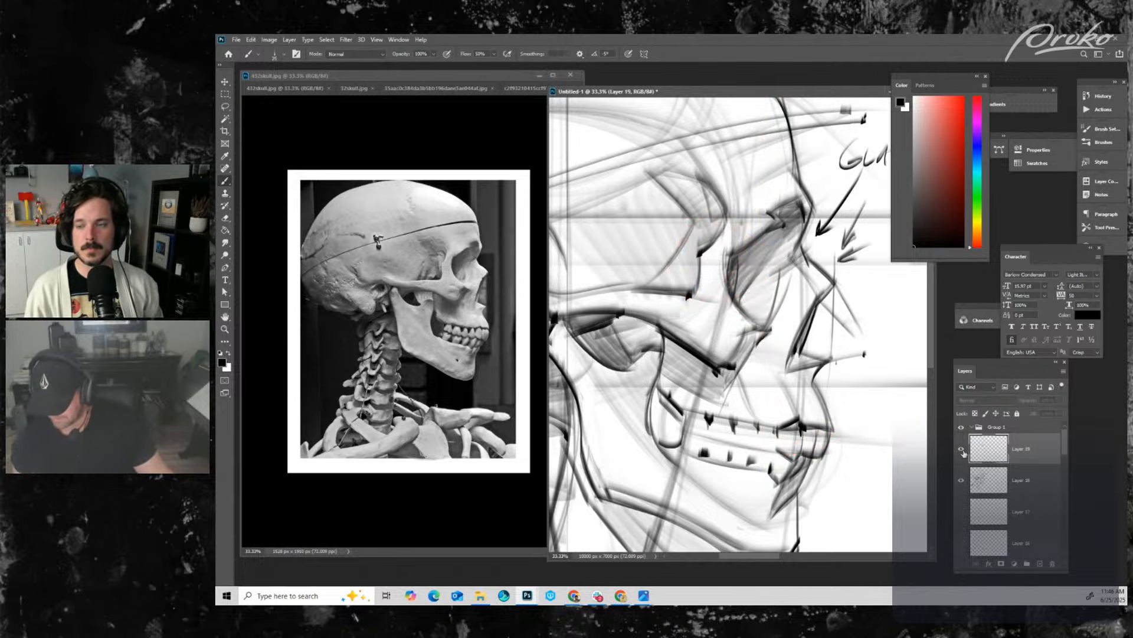
{"action": "left_click", "coordinate": [961, 450]}
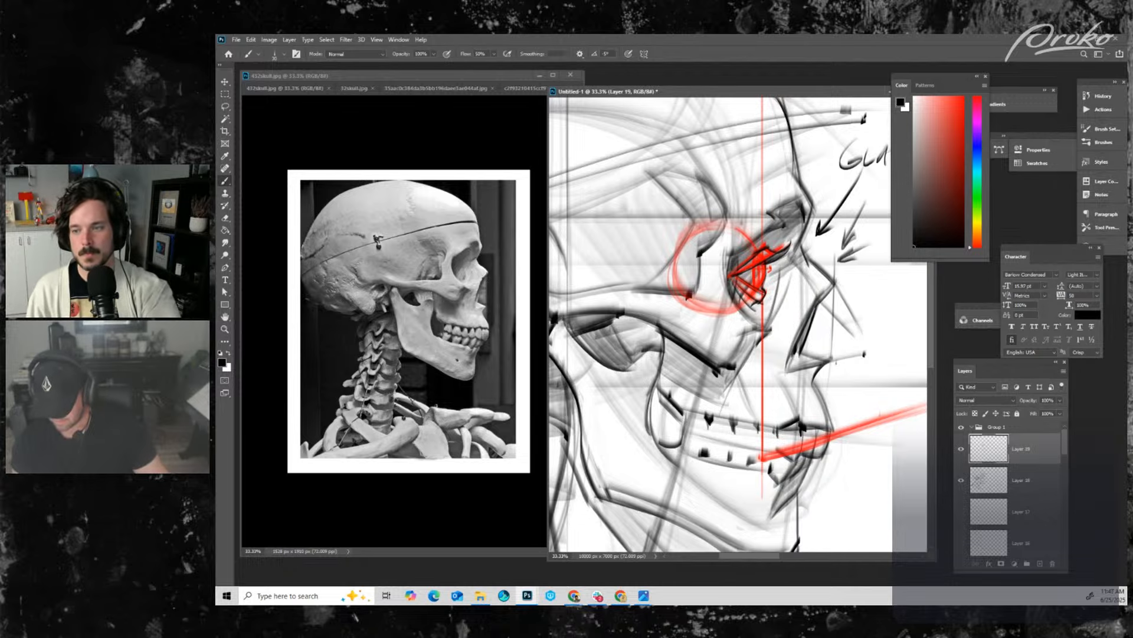
{"action": "key", "text": "ctrl+minus"}
{"action": "key", "text": "ctrl+minus"}
{"action": "key", "text": "ctrl+plus"}
{"action": "key", "text": "ctrl+plus"}
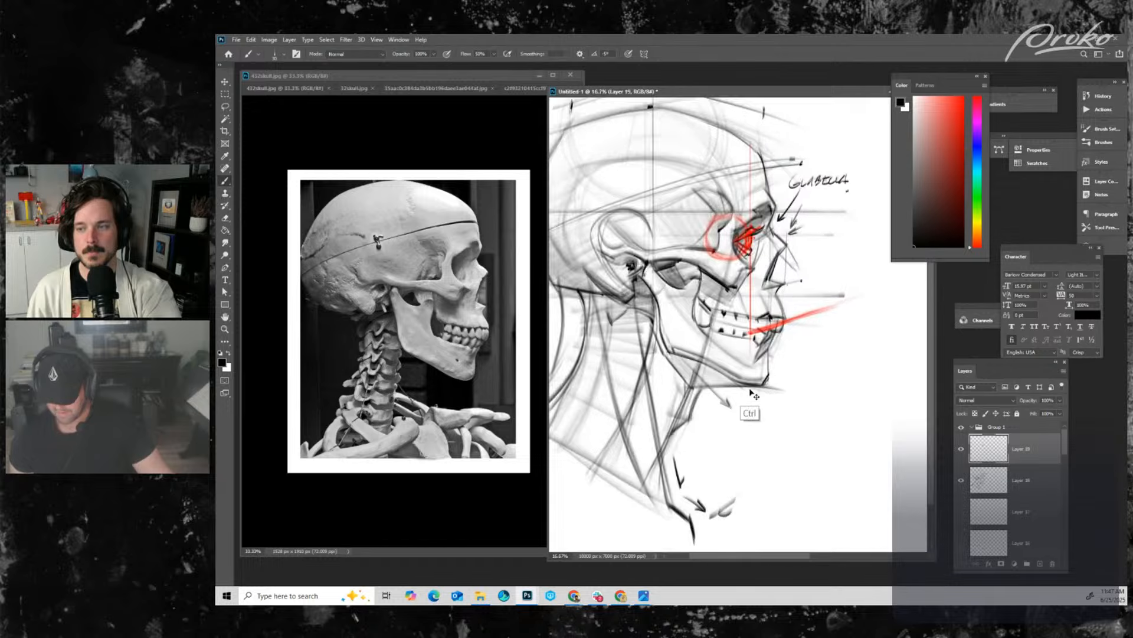
- Sample the red and draw a curved contour from the outer eye corner down along the lower rim of the eye socket
{"action": "left_click_drag", "start_coordinate": [746, 190], "coordinate": [746, 322]}
{"action": "key", "text": "ctrl+plus"}
{"action": "key", "text": "ctrl+plus"}
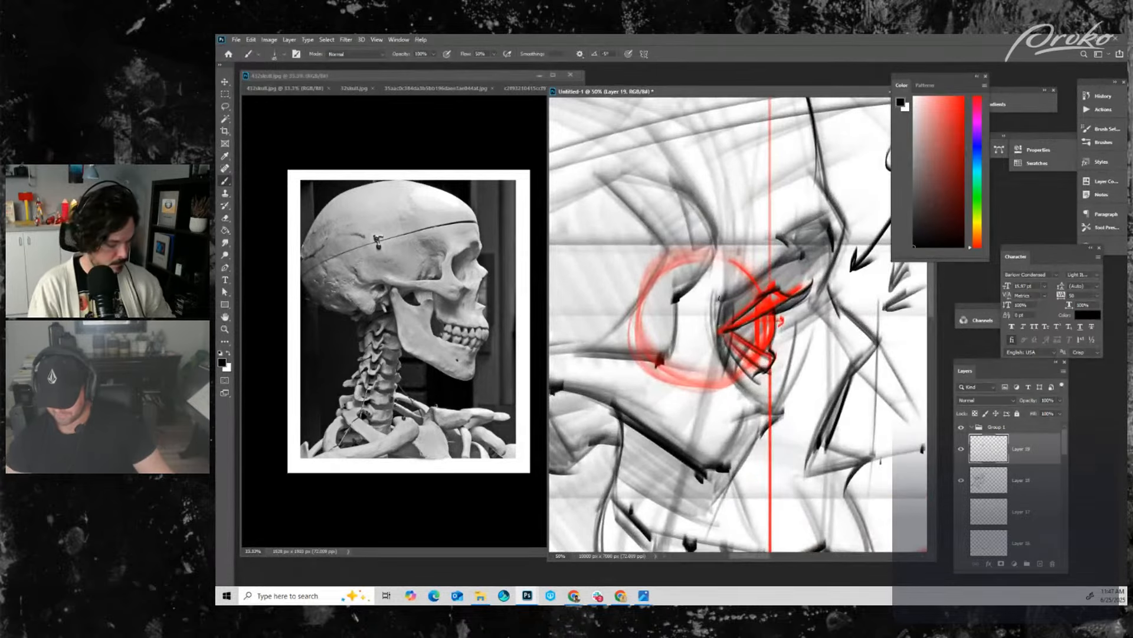
{"action": "left_click", "coordinate": [735, 390], "text": "alt"}
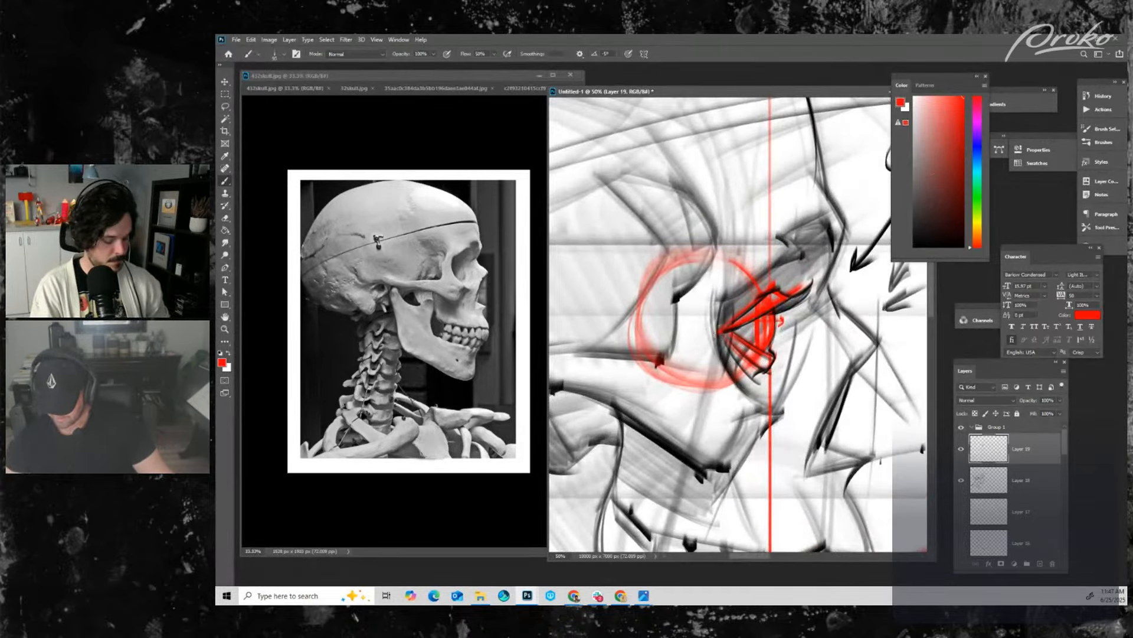
{"action": "left_click_drag", "start_coordinate": [719, 348], "coordinate": [766, 405]}
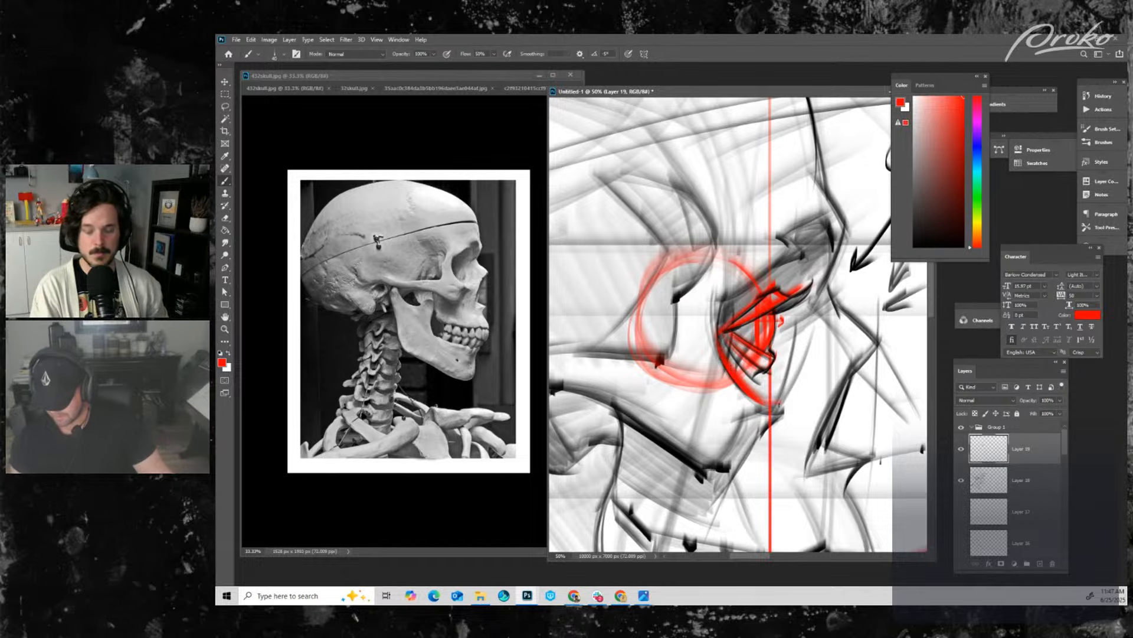
{"action": "scroll", "coordinate": [768, 413], "scroll_direction": "down", "scroll_amount": 2}
{"action": "scroll", "coordinate": [767, 423], "scroll_direction": "up", "scroll_amount": 2}
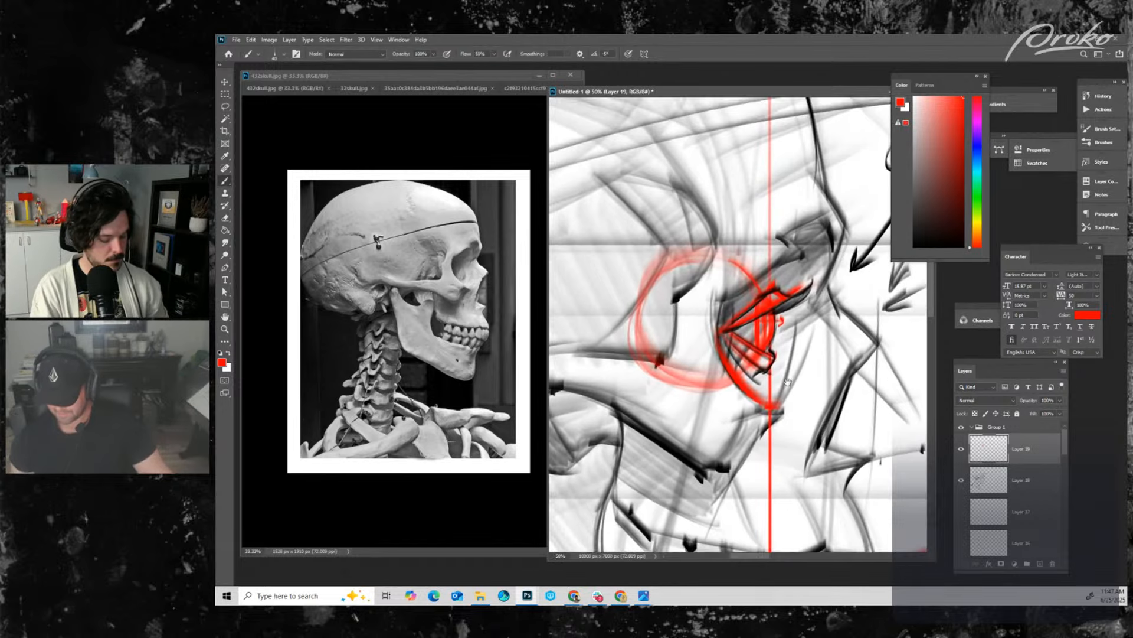
{"action": "left_click_drag", "start_coordinate": [727, 279], "coordinate": [762, 312]}
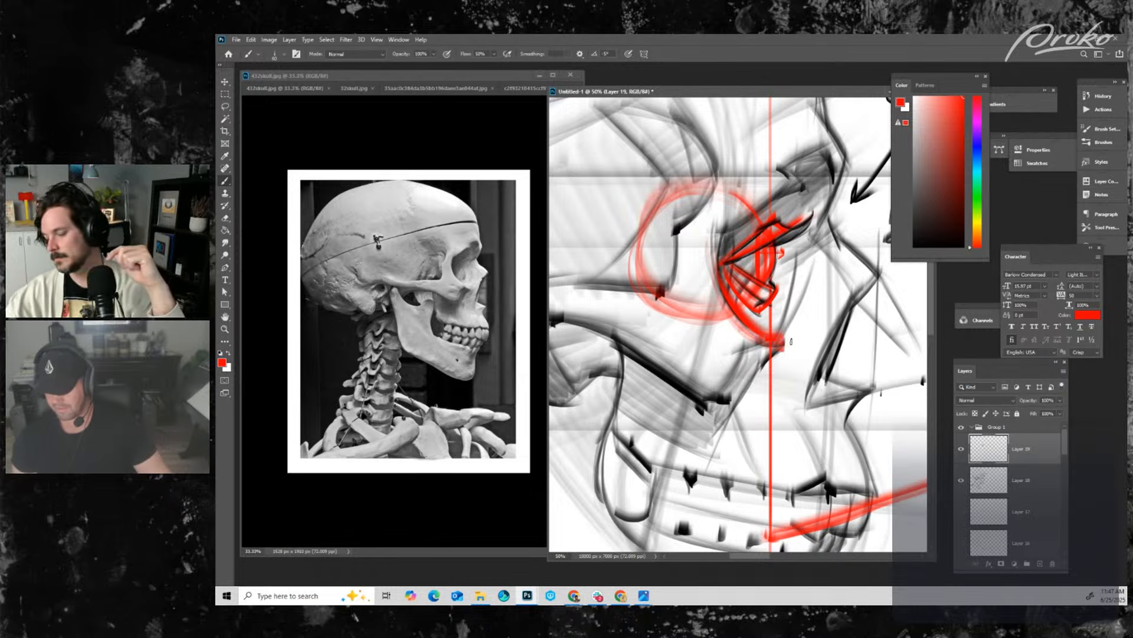
- With a smaller red brush, draw a thin line down in front of the eye and a slanted fold above the upper eyelid
{"action": "key", "text": "bracketleft"}
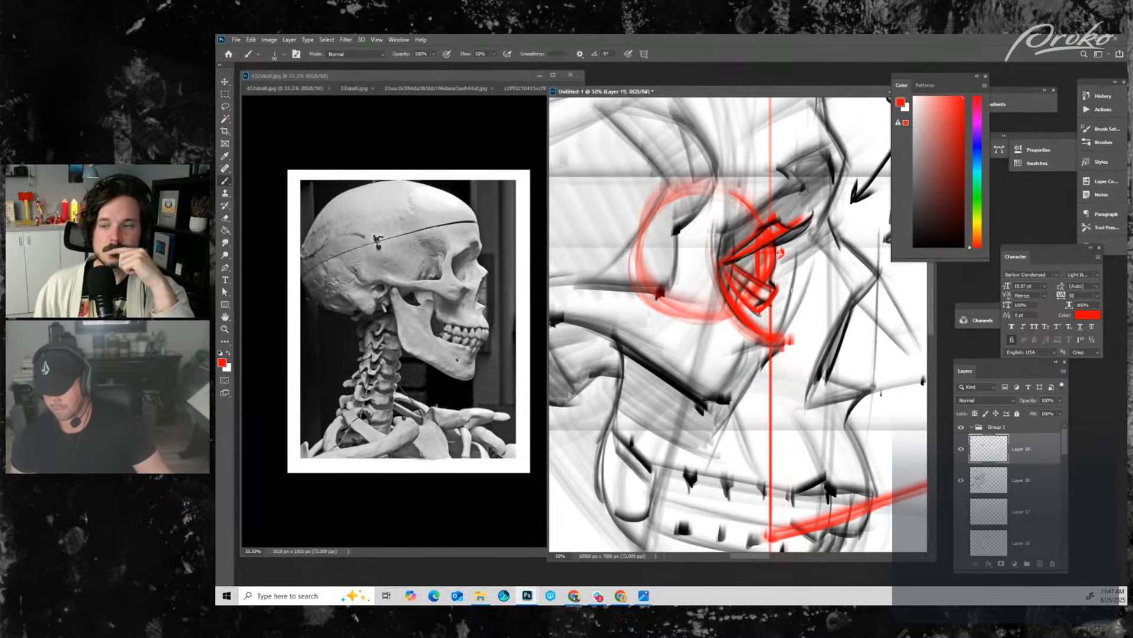
{"action": "left_click_drag", "start_coordinate": [794, 271], "coordinate": [783, 340]}
{"action": "key", "text": "ctrl+minus"}
{"action": "key", "text": "ctrl+minus"}
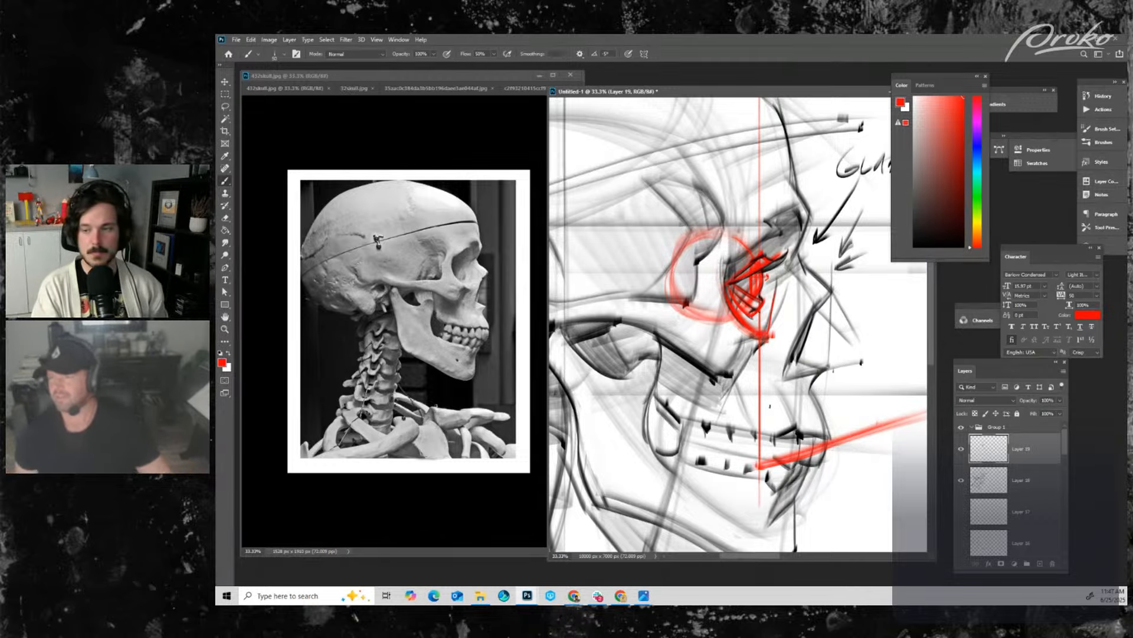
{"action": "key", "text": "ctrl+plus"}
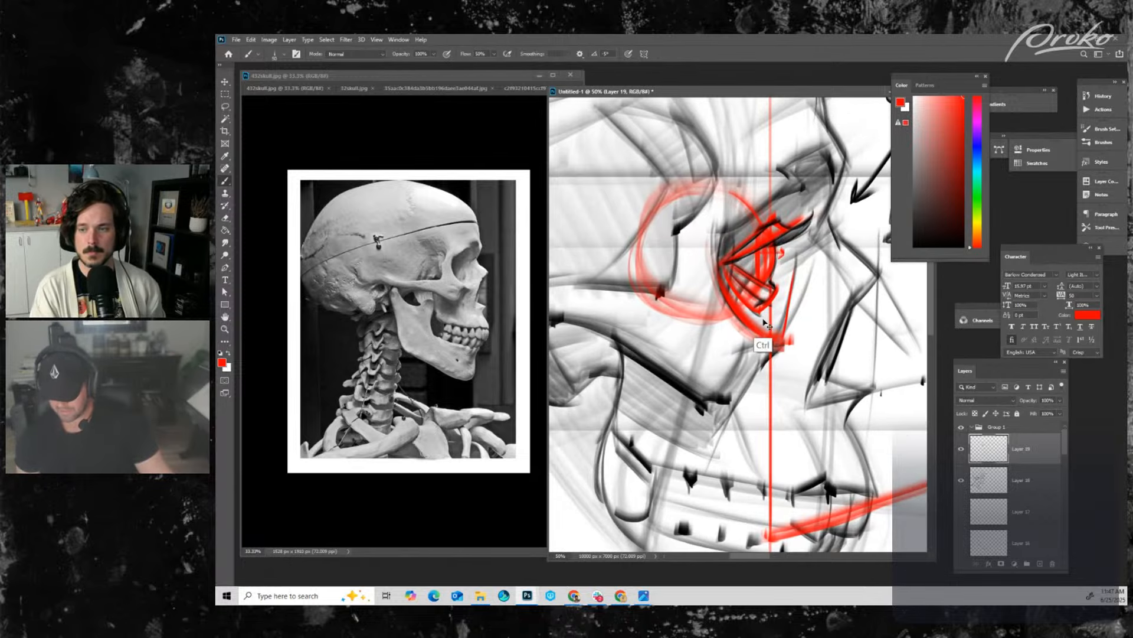
{"action": "key", "text": "ctrl+minus"}
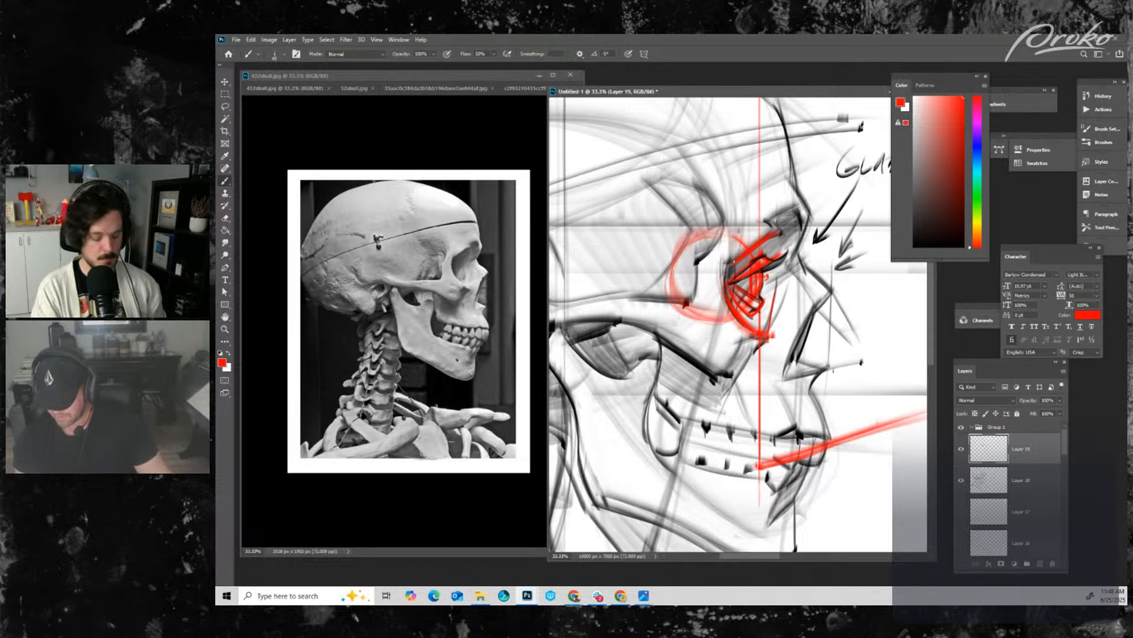
- Build up the slanted red fold above the upper eyelid toward the brow, undoing the surplus strokes
{"action": "left_click_drag", "start_coordinate": [768, 260], "coordinate": [784, 242]}
{"action": "mouse_move", "coordinate": [723, 288]}
{"action": "left_mouse_down"}
{"action": "mouse_move", "coordinate": [750, 270]}
{"action": "mouse_move", "coordinate": [747, 248]}
{"action": "left_mouse_up"}
{"action": "left_click_drag", "start_coordinate": [762, 246], "coordinate": [779, 236]}
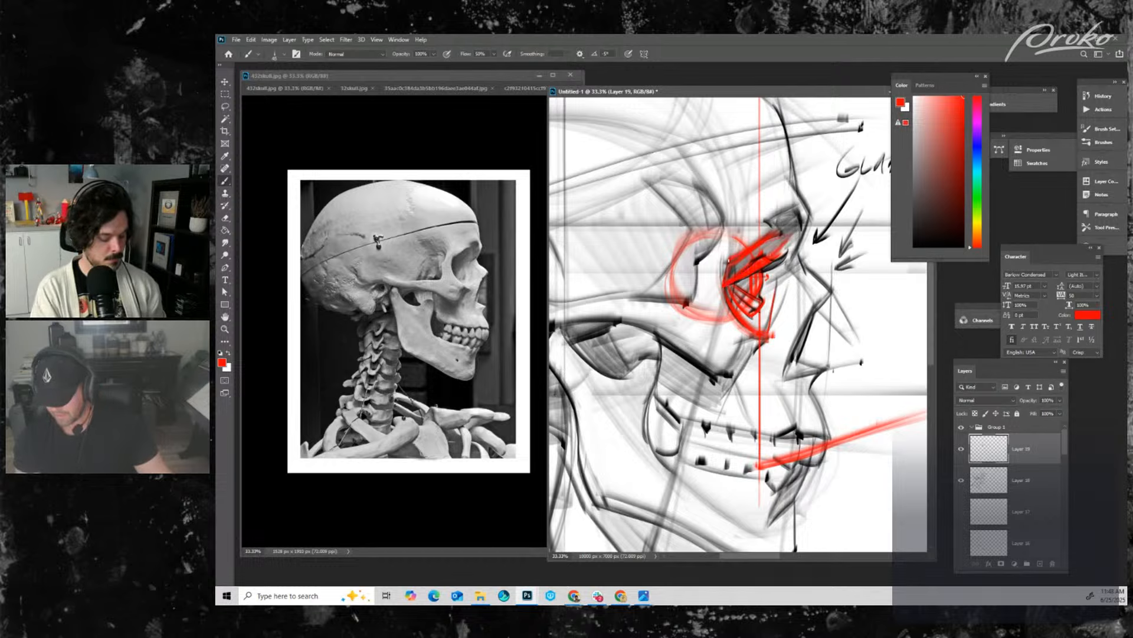
{"action": "left_click_drag", "start_coordinate": [743, 278], "coordinate": [791, 235]}
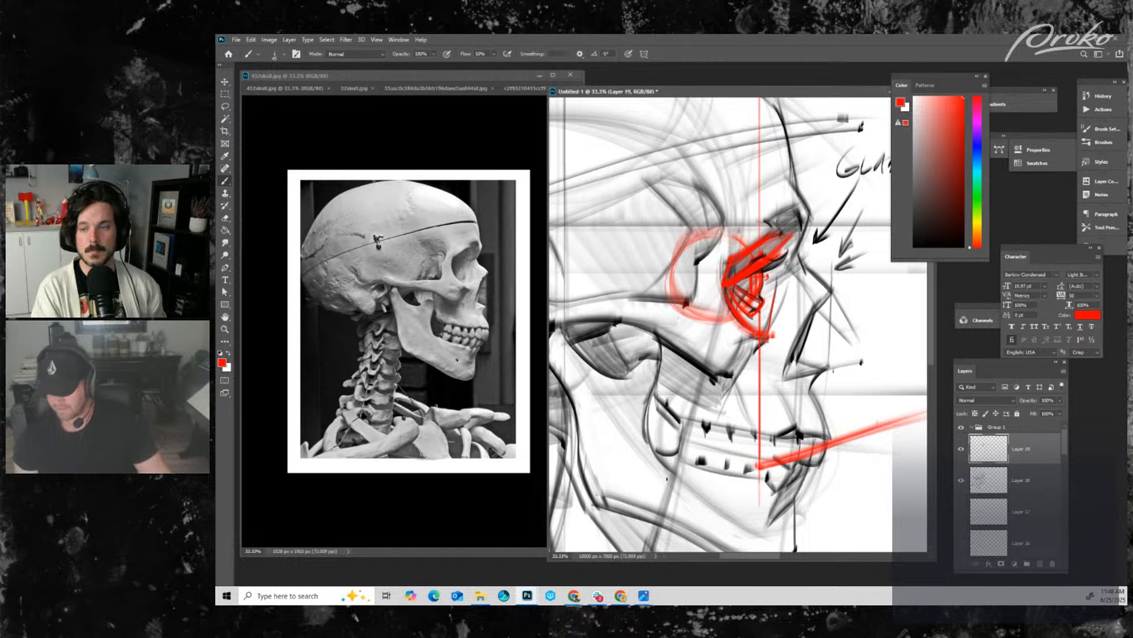
{"action": "key", "text": "ctrl+z"}
{"action": "key", "text": "ctrl+z"}
{"action": "key", "text": "ctrl+z"}
{"action": "key", "text": "["}
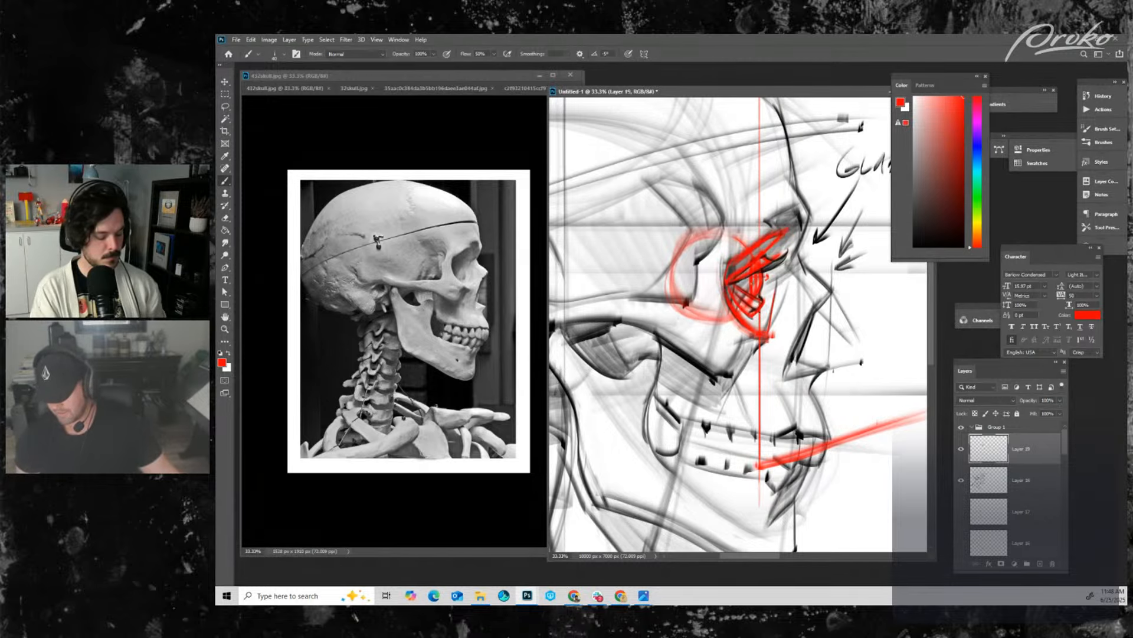
- Draw a short red arrow from the root of the nose pointing back at the front of the eye
{"action": "key", "text": "ctrl+minus"}
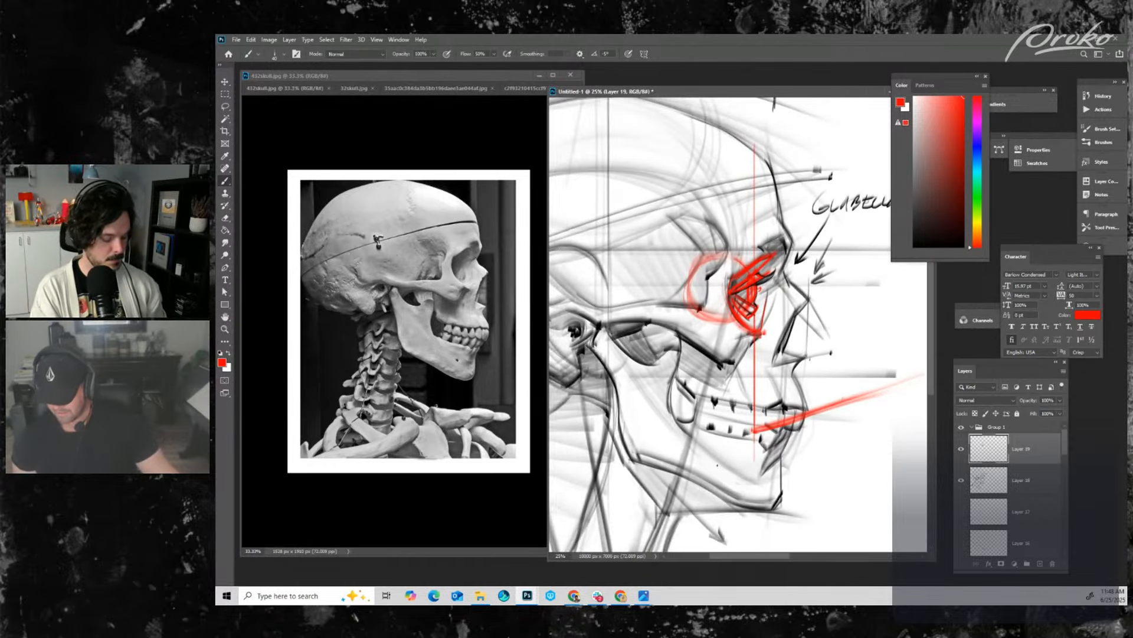
{"action": "key", "text": "ctrl+plus"}
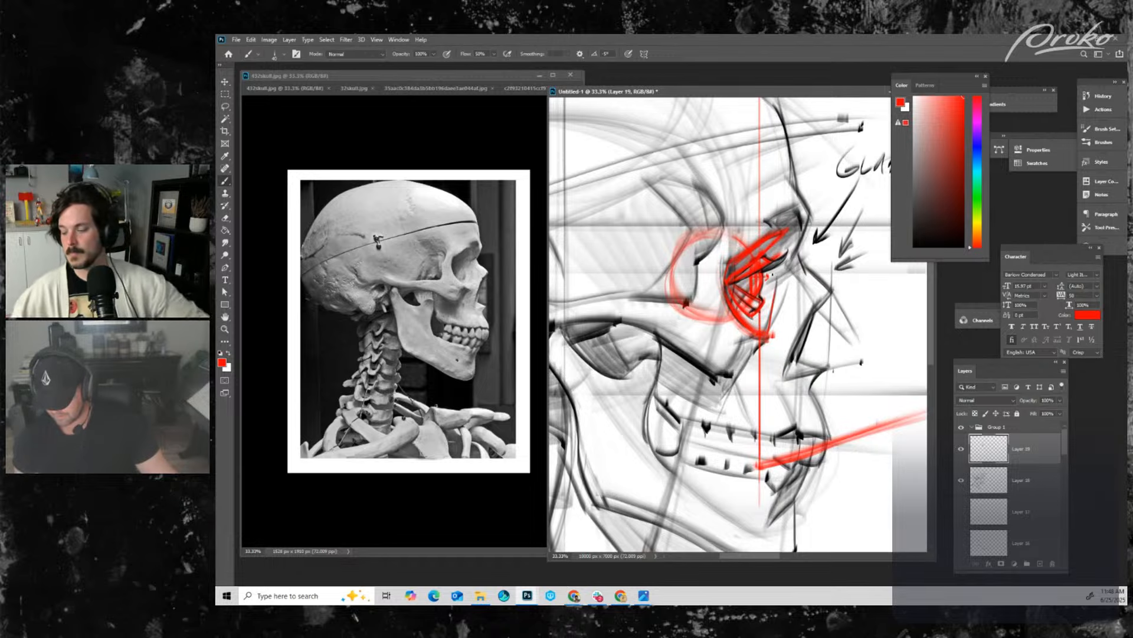
{"action": "mouse_move", "coordinate": [767, 275]}
{"action": "left_mouse_down"}
{"action": "mouse_move", "coordinate": [812, 268]}
{"action": "mouse_move", "coordinate": [785, 282]}
{"action": "left_mouse_up"}
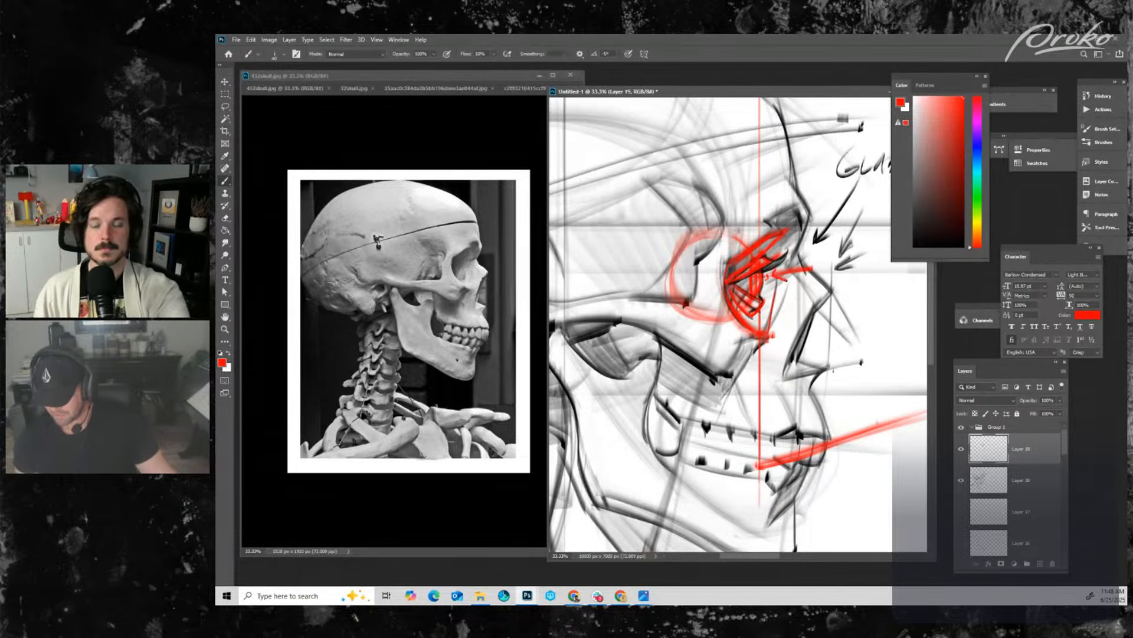
{"action": "key", "text": "ctrl+minus"}
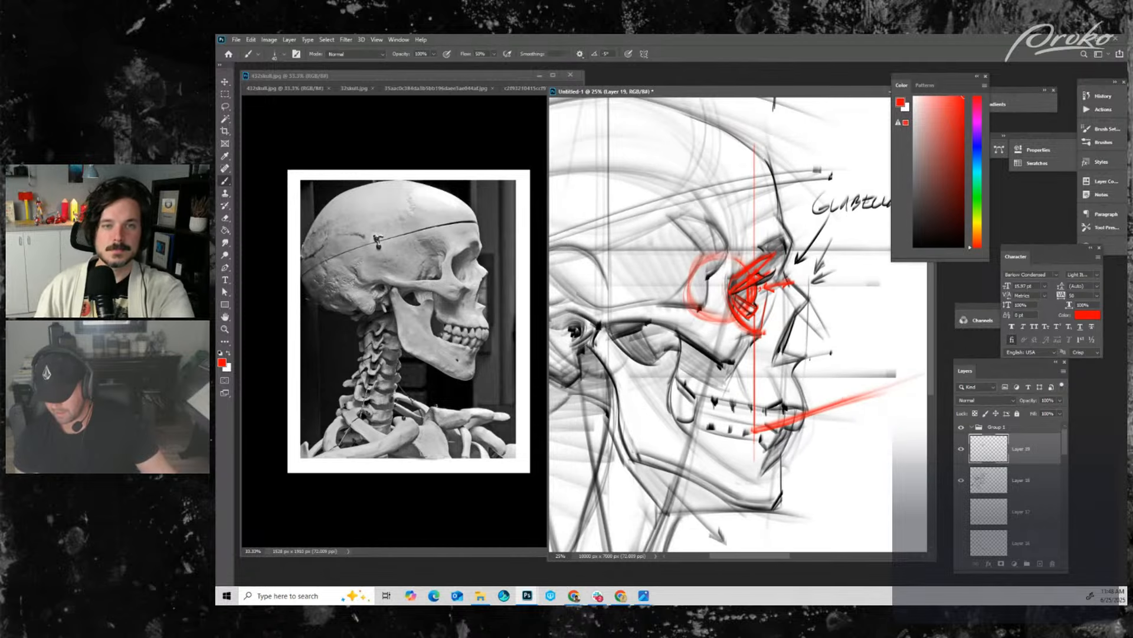
{"action": "key", "text": "ctrl+plus"}
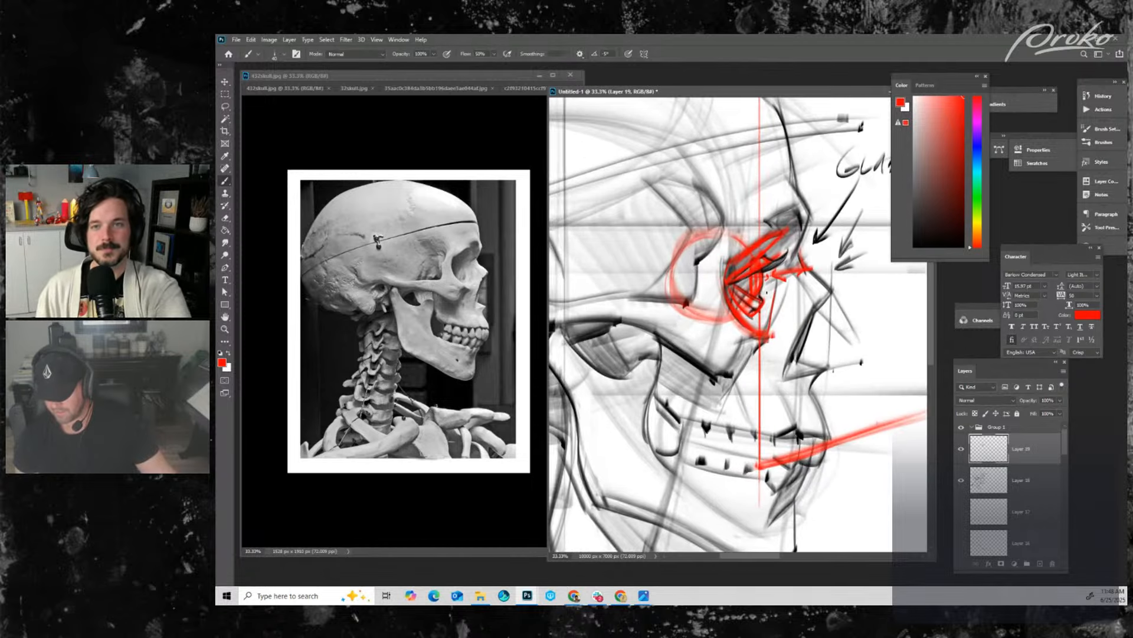
{"action": "key", "text": "ctrl+minus"}
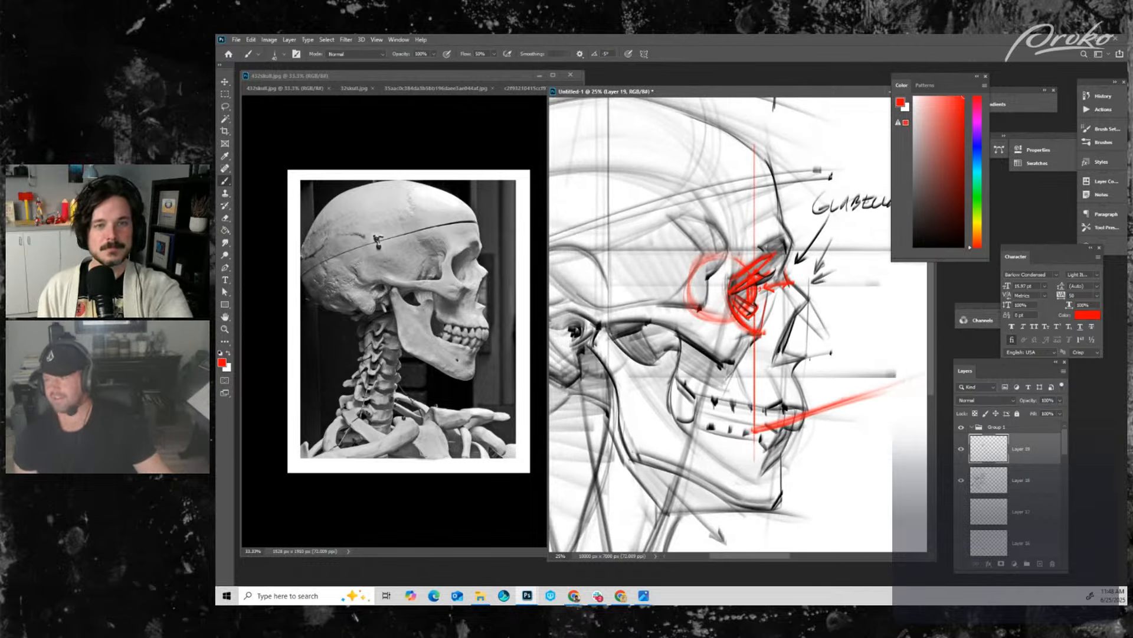
- Hide the red eye overlay on Layer 19 and make the side-view drawing on Layer 18 the active layer
{"action": "key", "text": "ctrl+minus"}
{"action": "key", "text": "ctrl+minus"}
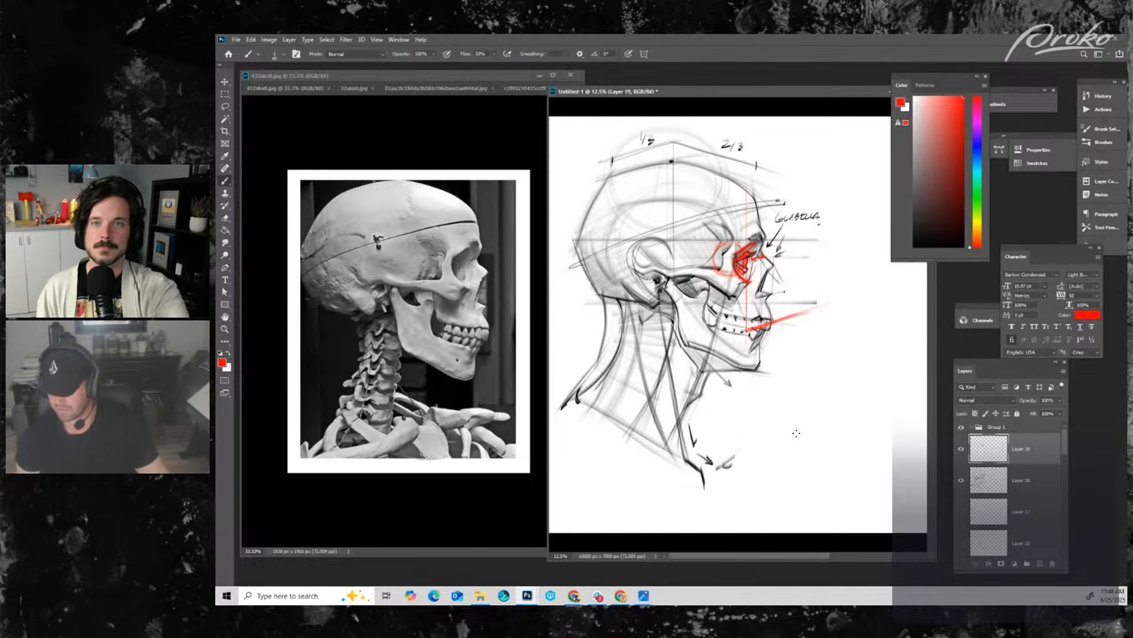
{"action": "key", "text": "ctrl+plus"}
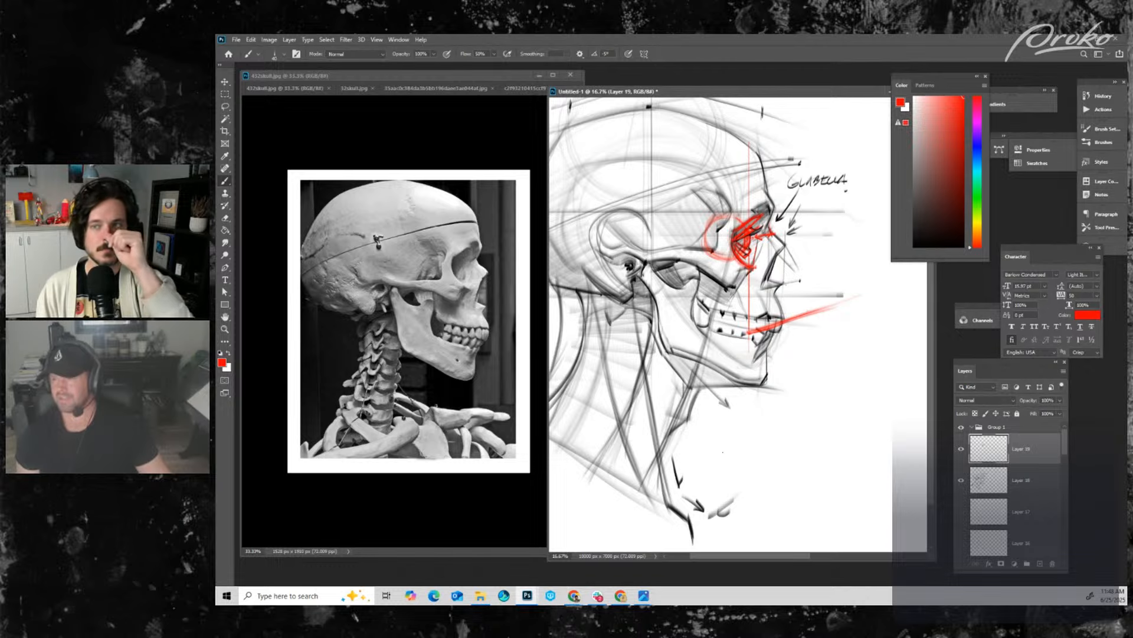
{"action": "left_click_drag", "start_coordinate": [728, 344], "coordinate": [773, 371]}
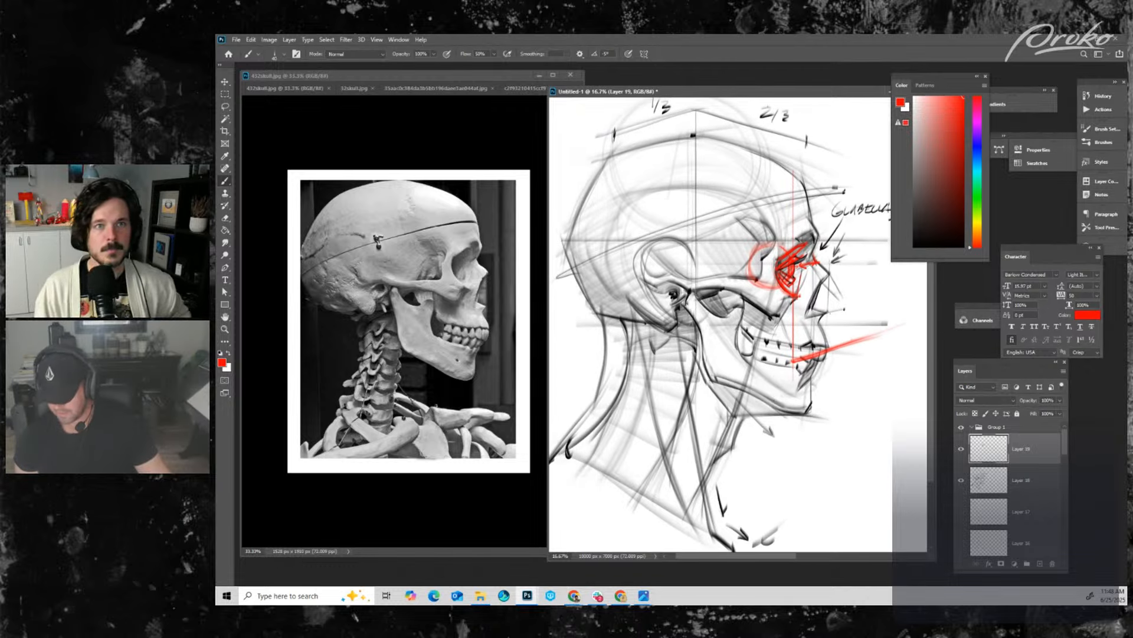
{"action": "key", "text": "ctrl+minus"}
{"action": "left_click", "coordinate": [961, 449]}
{"action": "left_click", "coordinate": [961, 480]}
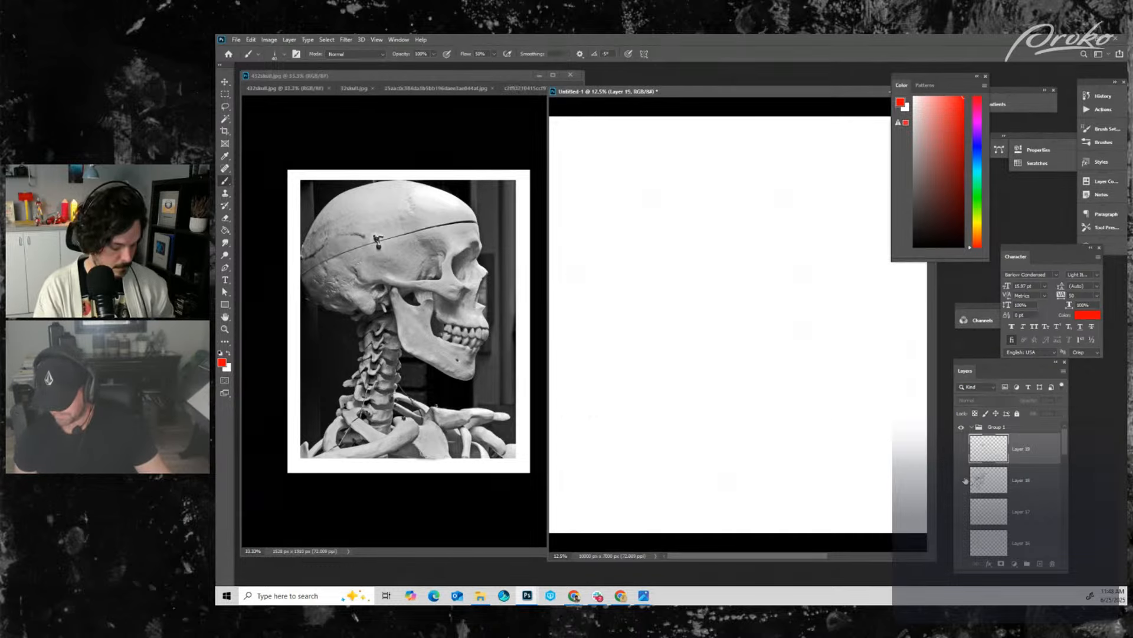
{"action": "left_click", "coordinate": [963, 479]}
{"action": "key", "text": "ctrl+minus"}
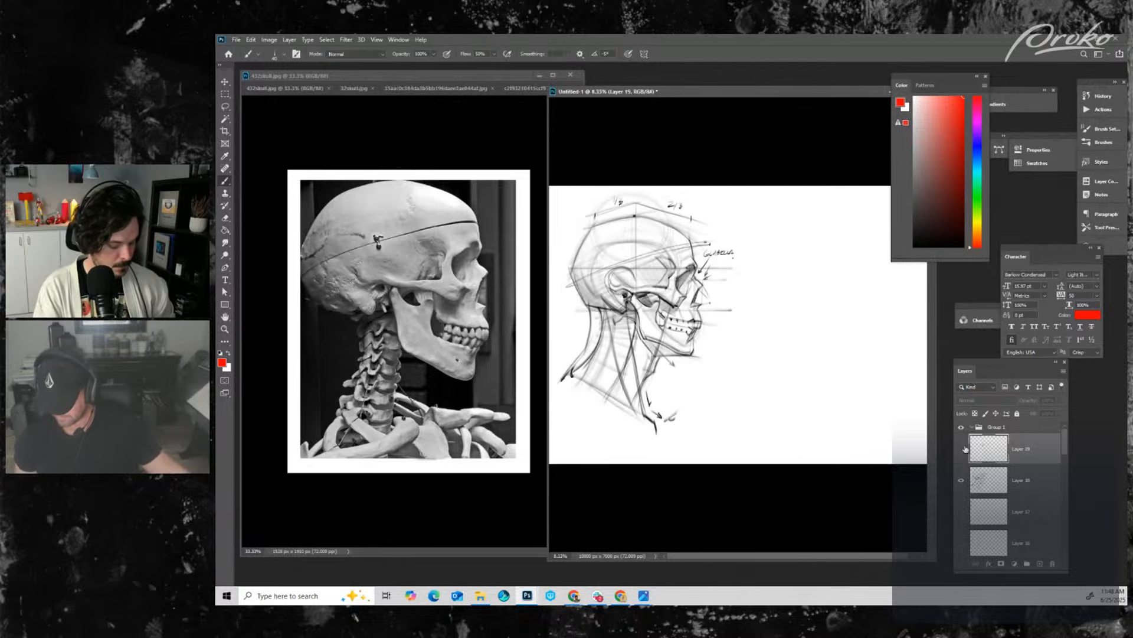
{"action": "left_click", "coordinate": [992, 478]}
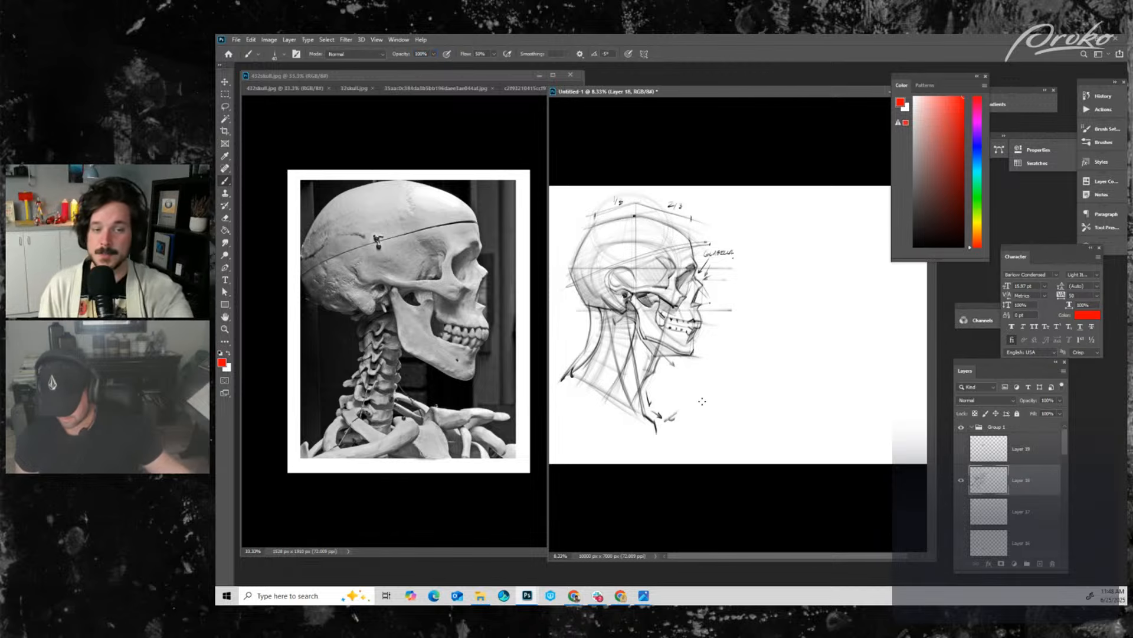
- Scale the side-view skull drawing down to about 63% and move it toward the right side of the canvas
{"action": "key", "text": "ctrl+t"}
{"action": "left_click_drag", "start_coordinate": [555, 435], "coordinate": [648, 359]}
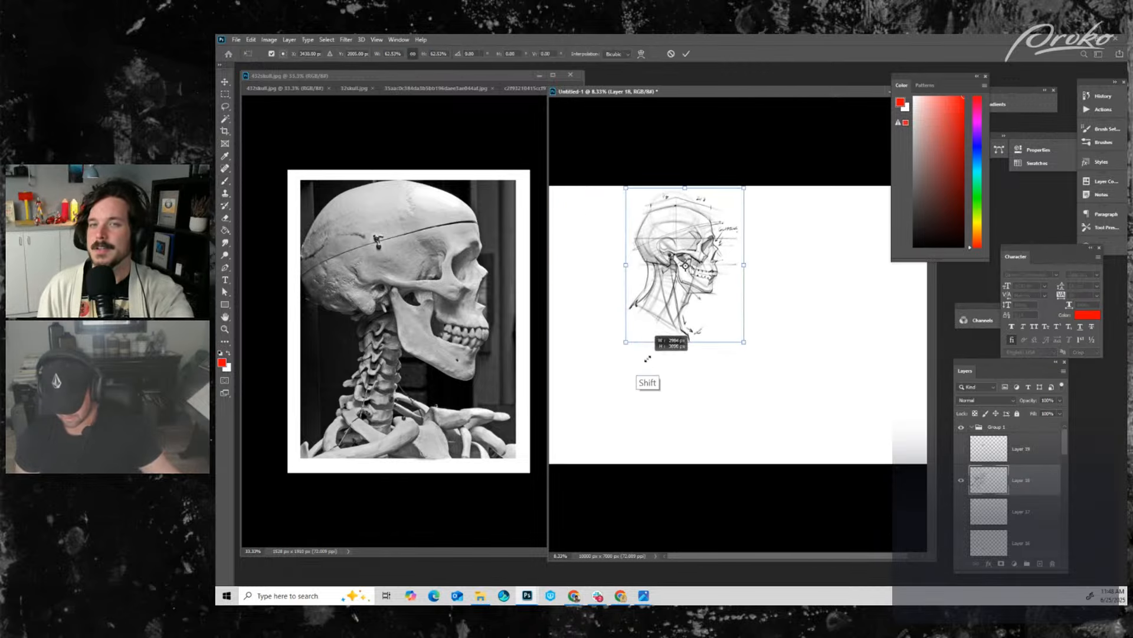
{"action": "left_click_drag", "start_coordinate": [737, 320], "coordinate": [850, 331]}
{"action": "key", "text": "Return"}
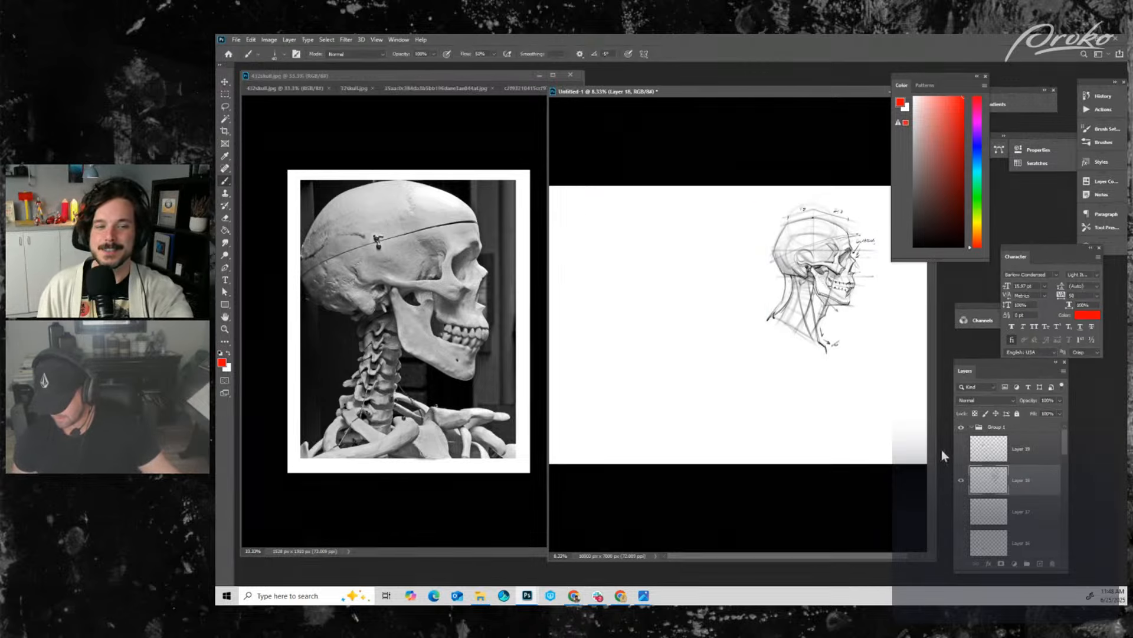
- Prepare a new blank layer with black as the foreground colour and bring up the front-view reference 32skull.jpg
{"action": "key", "text": "ctrl+plus"}
{"action": "key", "text": "ctrl+plus"}
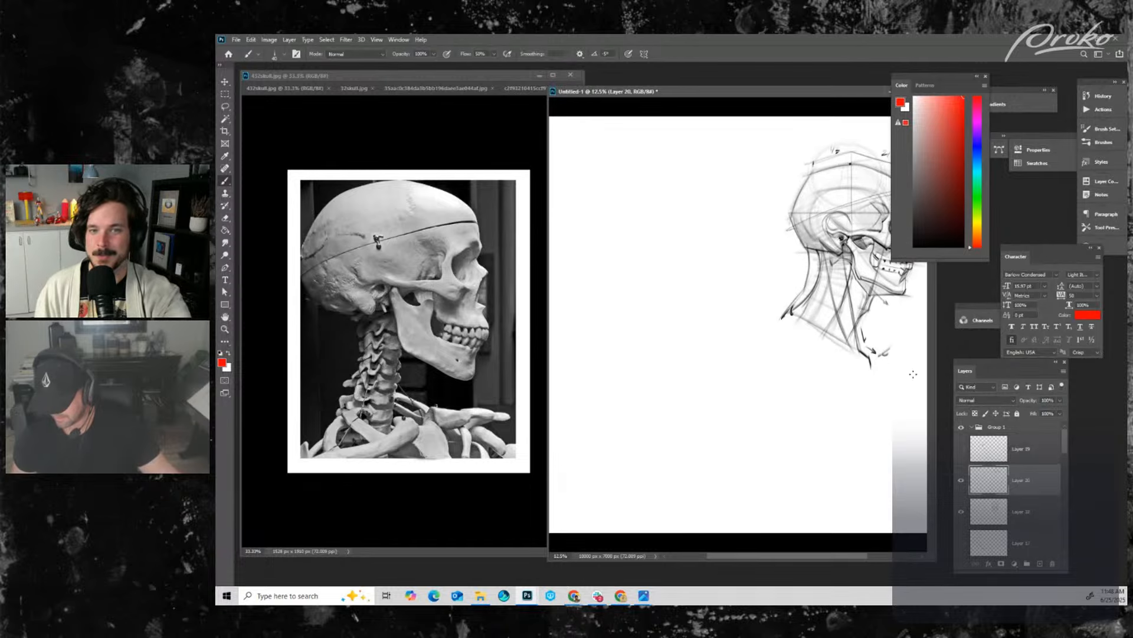
{"action": "key", "text": "d"}
{"action": "left_click_drag", "start_coordinate": [665, 384], "coordinate": [768, 368]}
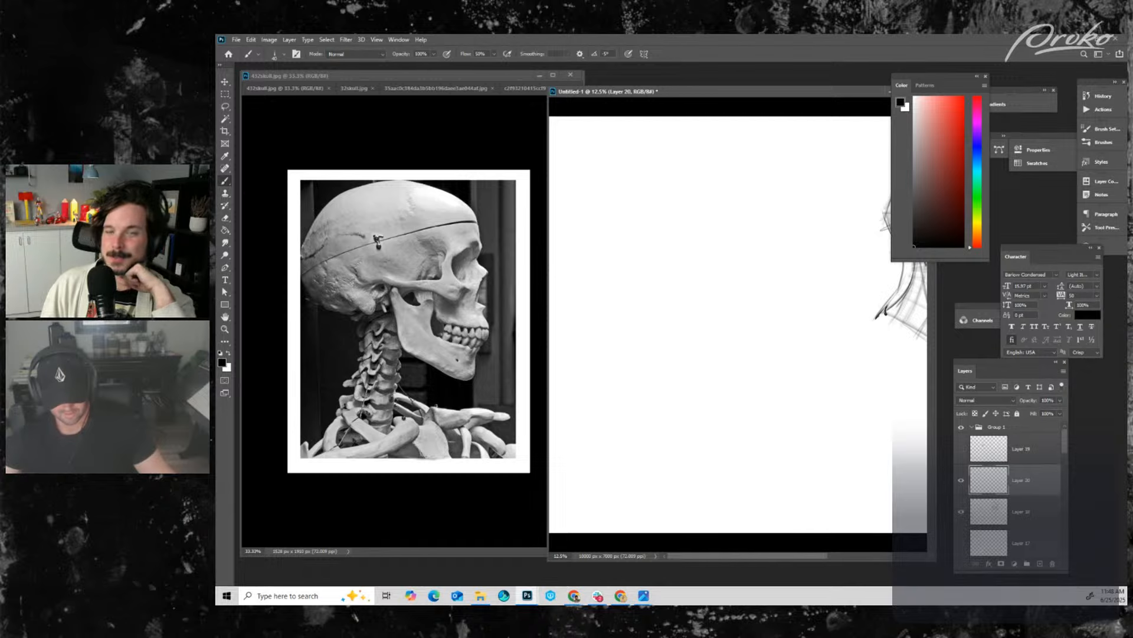
{"action": "left_click", "coordinate": [354, 89]}
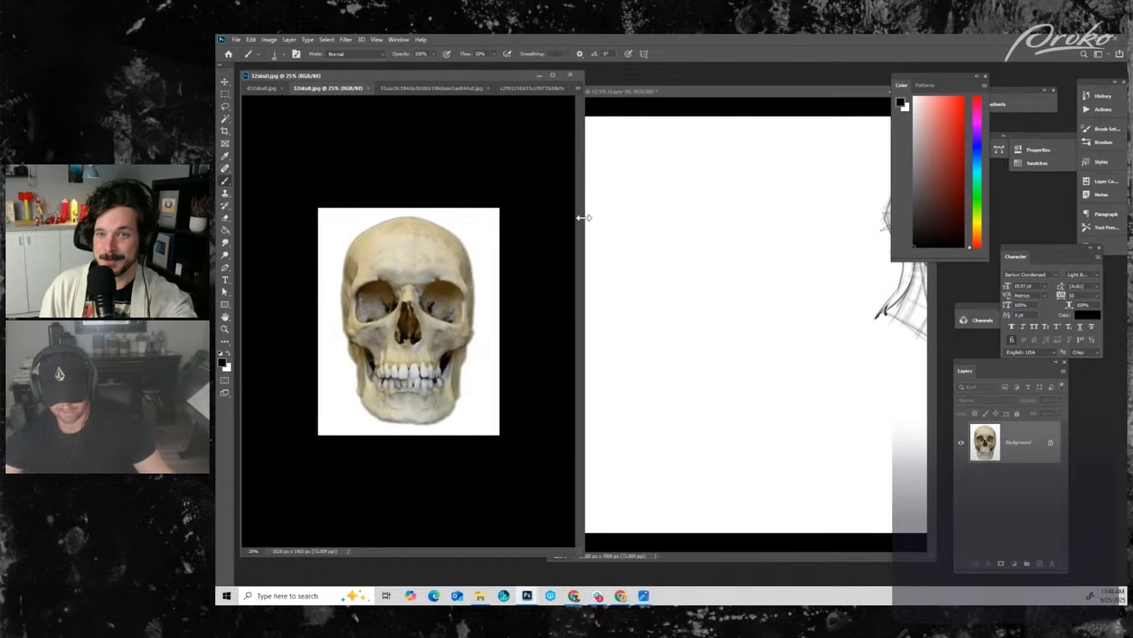
- Set up vertical paint symmetry with its axis in the blank area beside the side view, and add a new layer
{"action": "left_click", "coordinate": [744, 95]}
{"action": "left_click", "coordinate": [646, 54]}
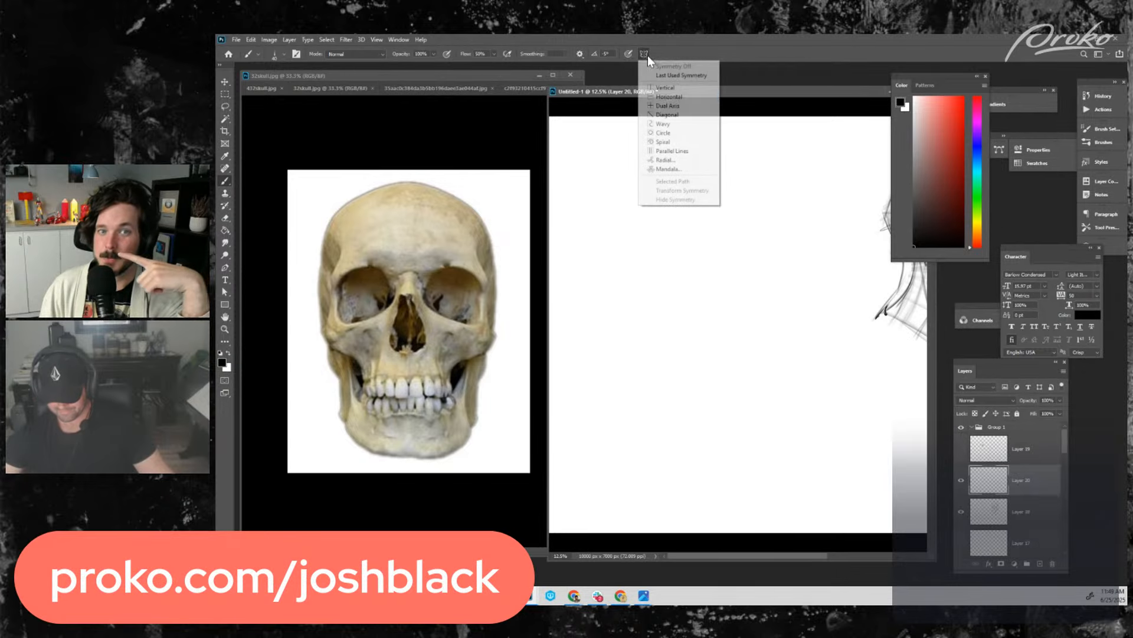
{"action": "left_click", "coordinate": [672, 94]}
{"action": "left_click_drag", "start_coordinate": [847, 326], "coordinate": [693, 327]}
{"action": "mouse_move", "coordinate": [780, 340]}
{"action": "left_mouse_down"}
{"action": "mouse_move", "coordinate": [703, 350]}
{"action": "mouse_move", "coordinate": [714, 336]}
{"action": "left_mouse_up"}
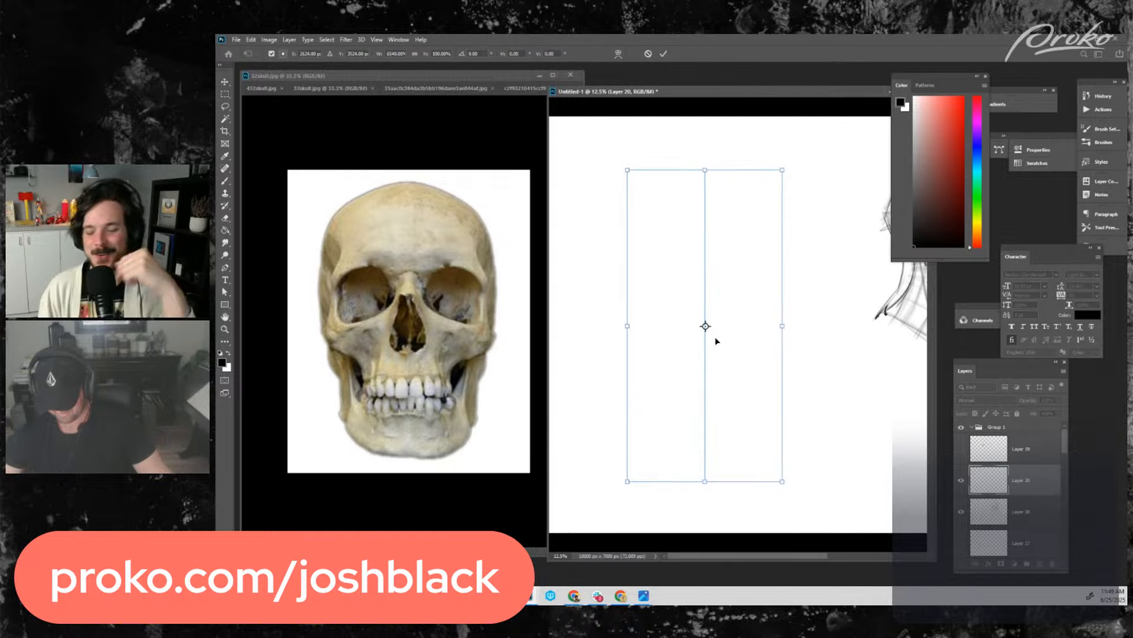
{"action": "key", "text": "Return"}
{"action": "left_click", "coordinate": [1039, 565]}
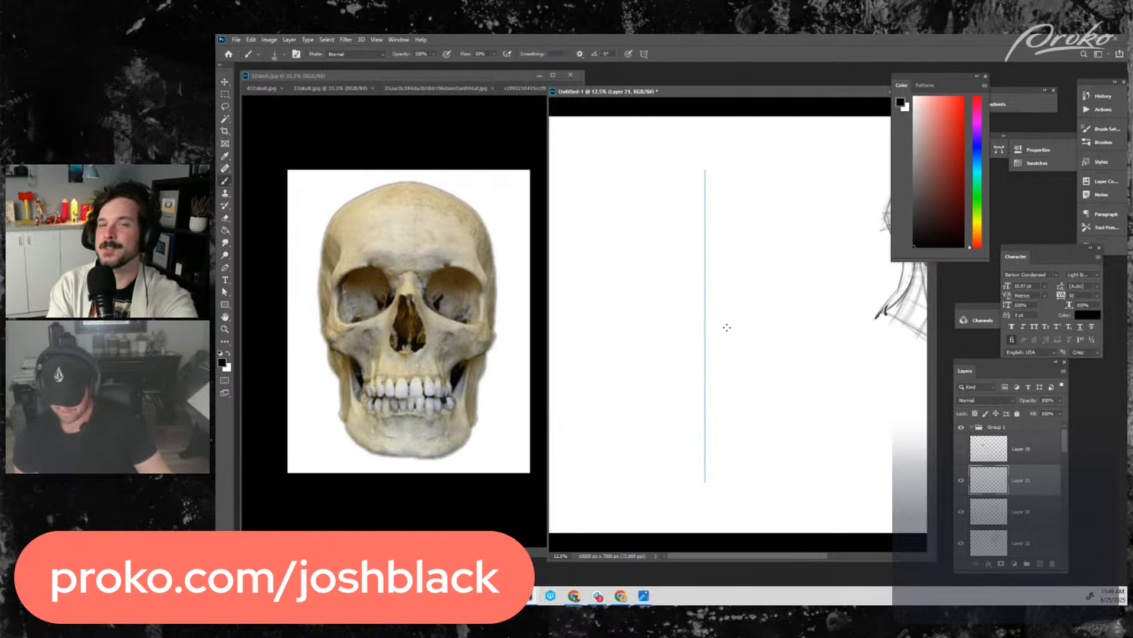
{"action": "mouse_move", "coordinate": [726, 324]}
{"action": "left_mouse_down"}
{"action": "mouse_move", "coordinate": [635, 466]}
{"action": "mouse_move", "coordinate": [729, 449]}
{"action": "left_mouse_up"}
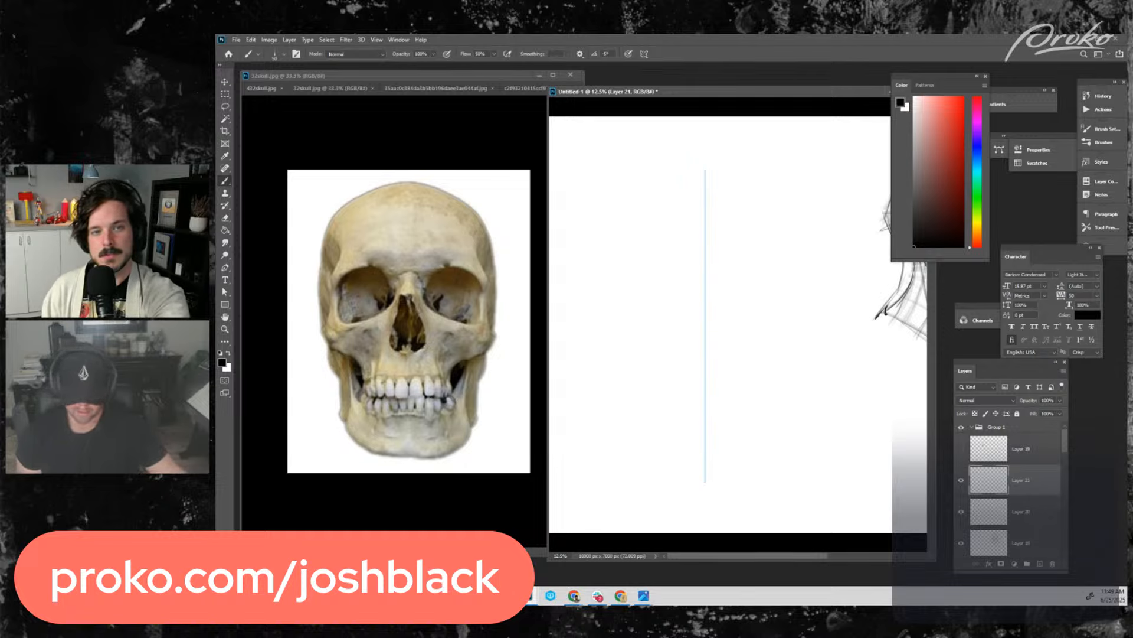
- Float 32skull.jpg in its own window and add a new layer to it for drawing in red
{"action": "left_click", "coordinate": [334, 88]}
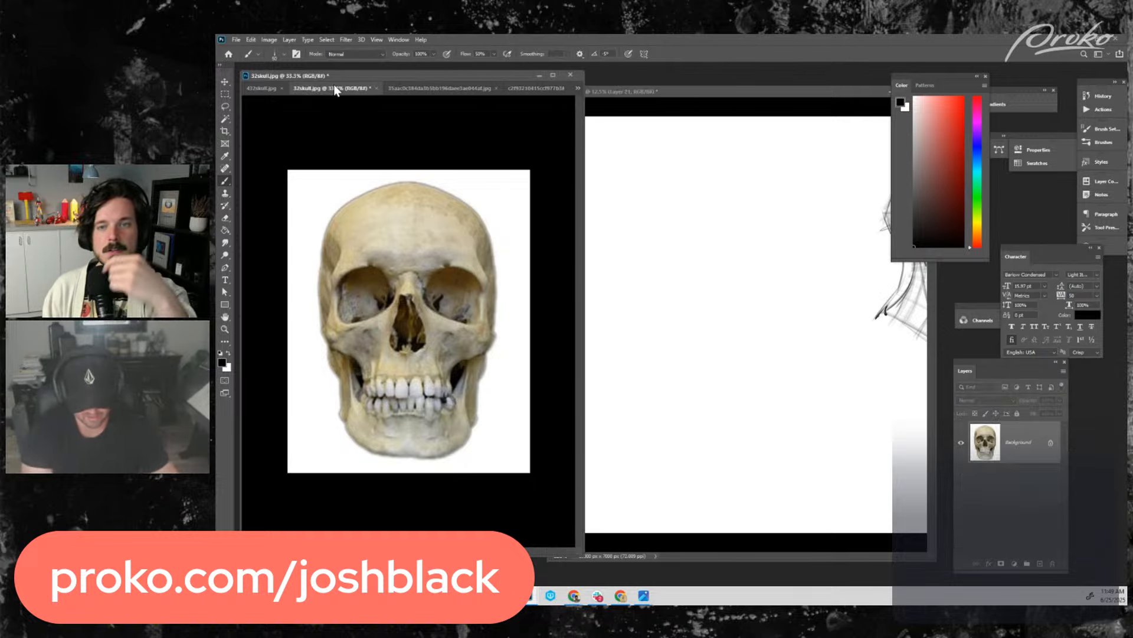
{"action": "left_click_drag", "start_coordinate": [340, 96], "coordinate": [620, 108]}
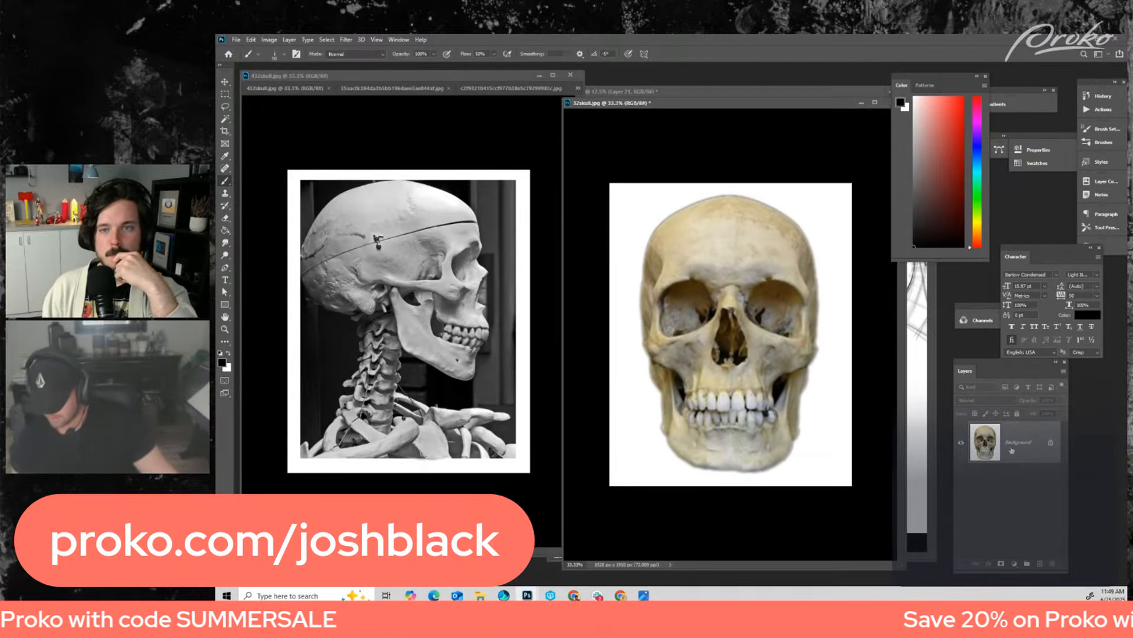
{"action": "left_click", "coordinate": [1040, 563]}
{"action": "left_click", "coordinate": [962, 96]}
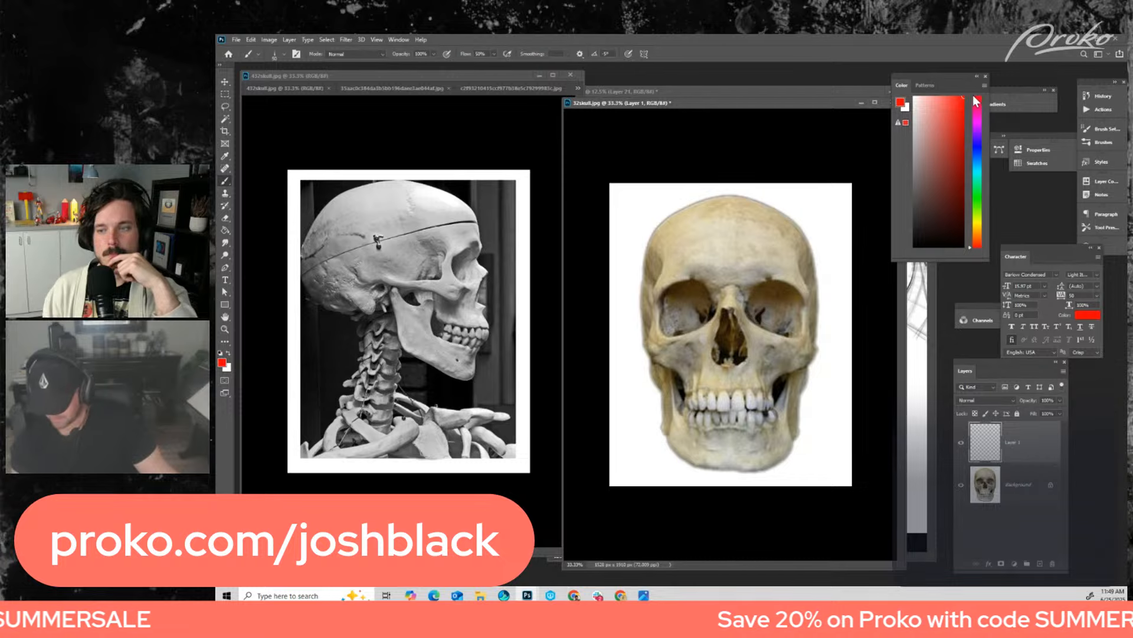
- Outline both eye sockets of the front-view skull in red and add arrows sloping down and outward above them
{"action": "mouse_move", "coordinate": [657, 293]}
{"action": "left_mouse_down"}
{"action": "mouse_move", "coordinate": [663, 337]}
{"action": "mouse_move", "coordinate": [716, 312]}
{"action": "mouse_move", "coordinate": [708, 281]}
{"action": "mouse_move", "coordinate": [717, 321]}
{"action": "left_mouse_up"}
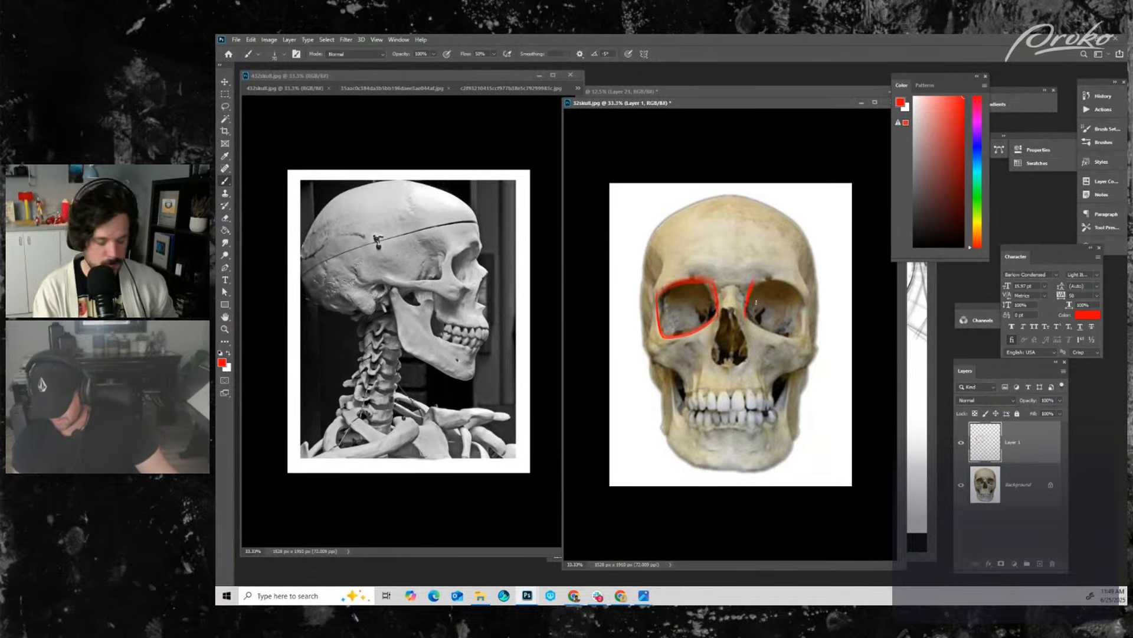
{"action": "left_click_drag", "start_coordinate": [748, 318], "coordinate": [791, 335]}
{"action": "left_click_drag", "start_coordinate": [788, 282], "coordinate": [802, 292]}
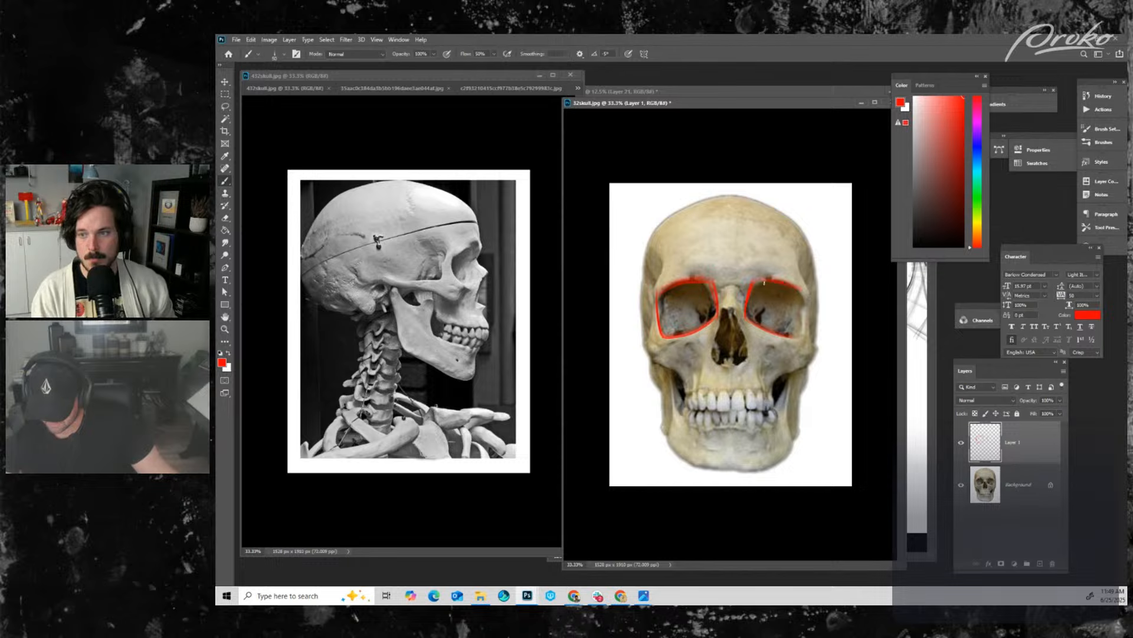
{"action": "mouse_move", "coordinate": [796, 339]}
{"action": "left_mouse_down"}
{"action": "mouse_move", "coordinate": [806, 298]}
{"action": "mouse_move", "coordinate": [798, 341]}
{"action": "left_mouse_up"}
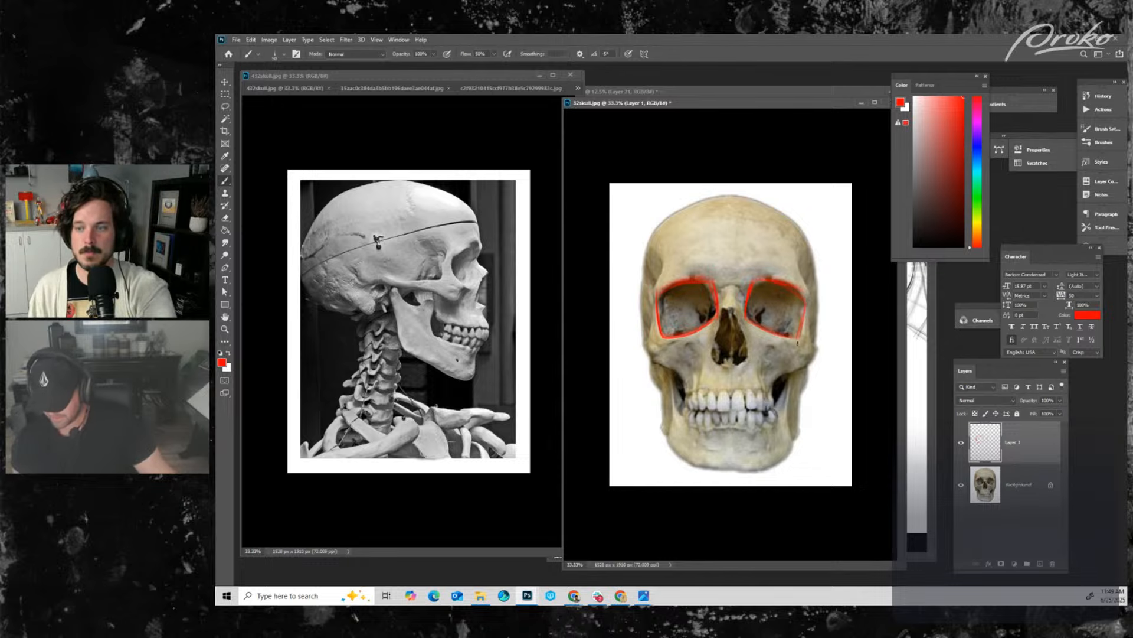
{"action": "mouse_move", "coordinate": [701, 241]}
{"action": "left_mouse_down"}
{"action": "mouse_move", "coordinate": [633, 273]}
{"action": "mouse_move", "coordinate": [648, 273]}
{"action": "left_mouse_up"}
{"action": "left_click_drag", "start_coordinate": [765, 247], "coordinate": [812, 270]}
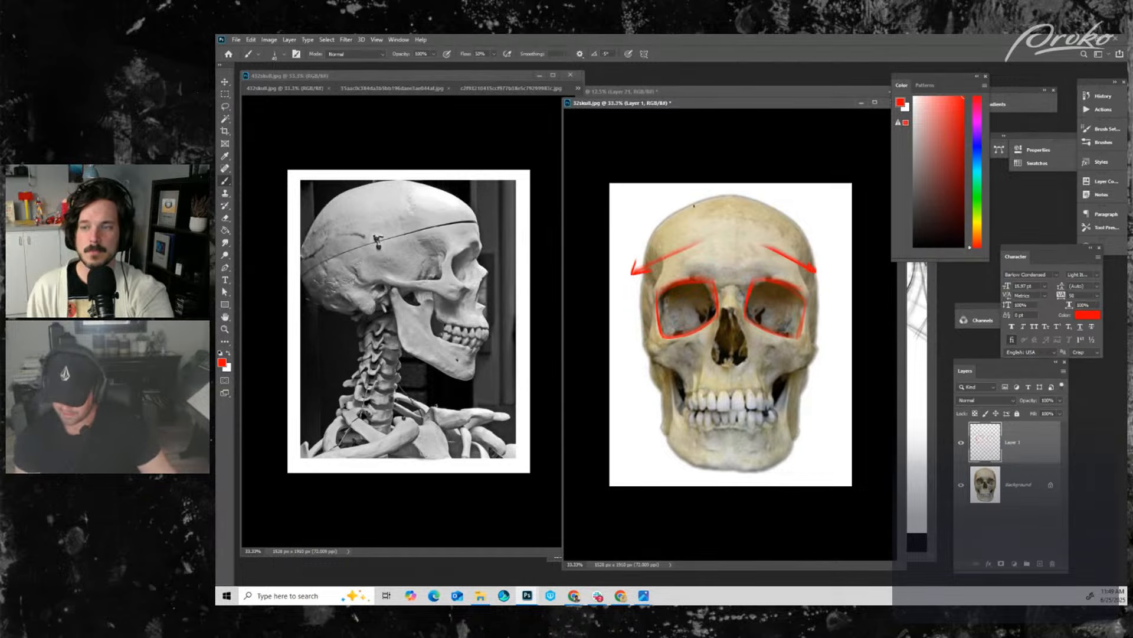
- Sketch a slanted eye-socket shape with a circle inside on each side of the upper forehead, joined by a bridge
{"action": "mouse_move", "coordinate": [705, 193]}
{"action": "left_mouse_down"}
{"action": "mouse_move", "coordinate": [669, 214]}
{"action": "mouse_move", "coordinate": [667, 240]}
{"action": "mouse_move", "coordinate": [712, 232]}
{"action": "left_mouse_up"}
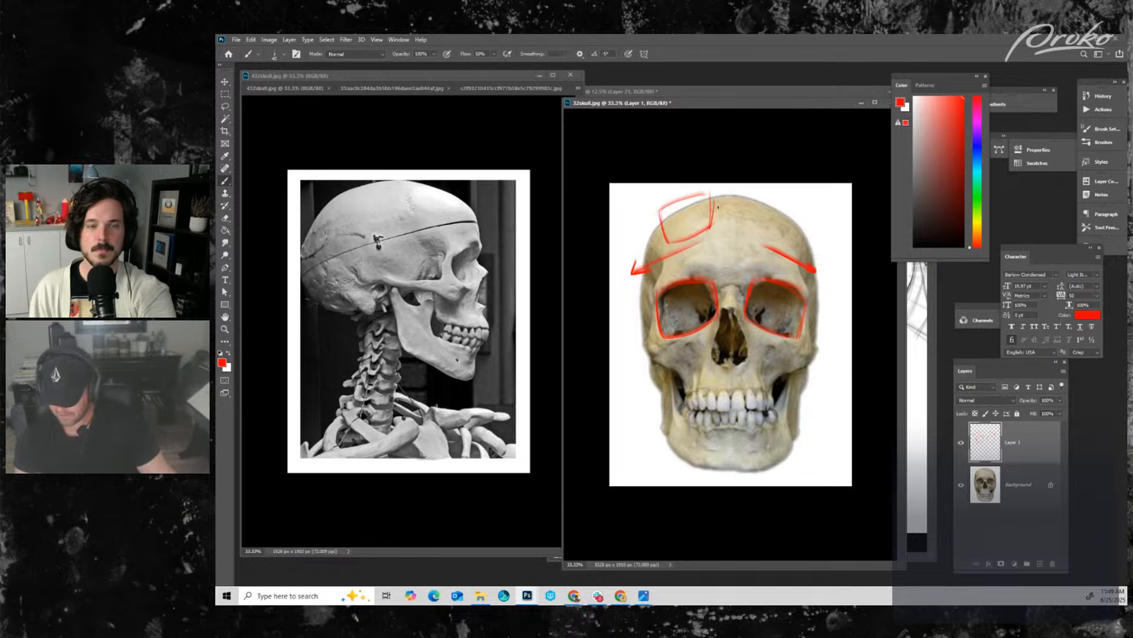
{"action": "mouse_move", "coordinate": [748, 195]}
{"action": "left_mouse_down"}
{"action": "mouse_move", "coordinate": [751, 230]}
{"action": "mouse_move", "coordinate": [801, 211]}
{"action": "mouse_move", "coordinate": [793, 242]}
{"action": "left_mouse_up"}
{"action": "mouse_move", "coordinate": [688, 215]}
{"action": "left_mouse_down"}
{"action": "mouse_move", "coordinate": [700, 204]}
{"action": "mouse_move", "coordinate": [679, 210]}
{"action": "left_mouse_up"}
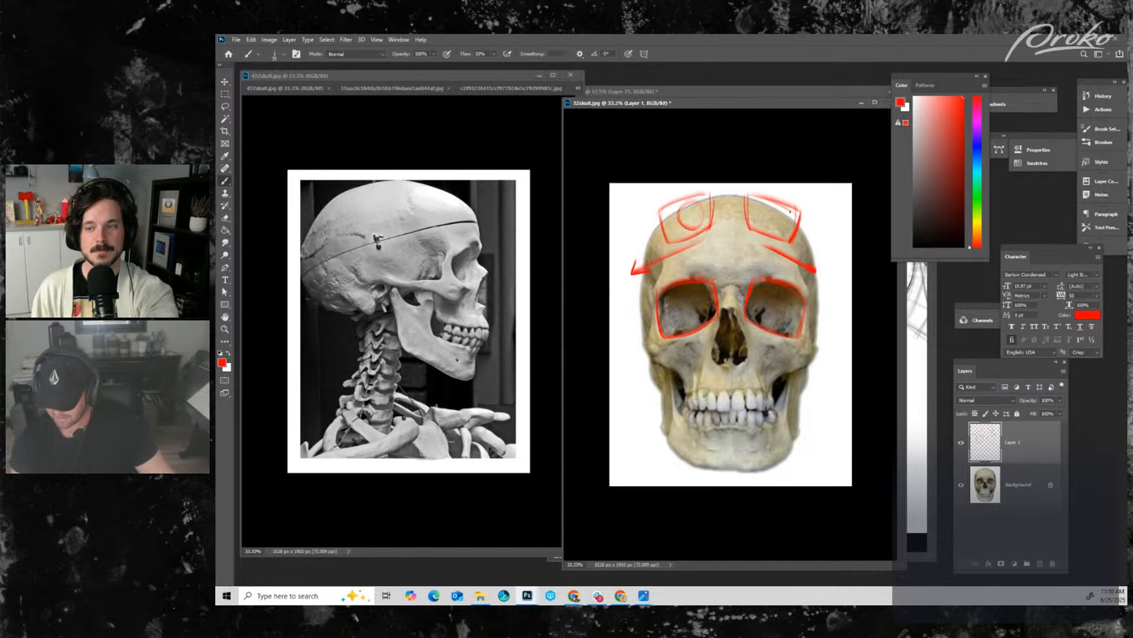
{"action": "mouse_move", "coordinate": [759, 216]}
{"action": "left_mouse_down"}
{"action": "mouse_move", "coordinate": [784, 213]}
{"action": "mouse_move", "coordinate": [763, 228]}
{"action": "left_mouse_up"}
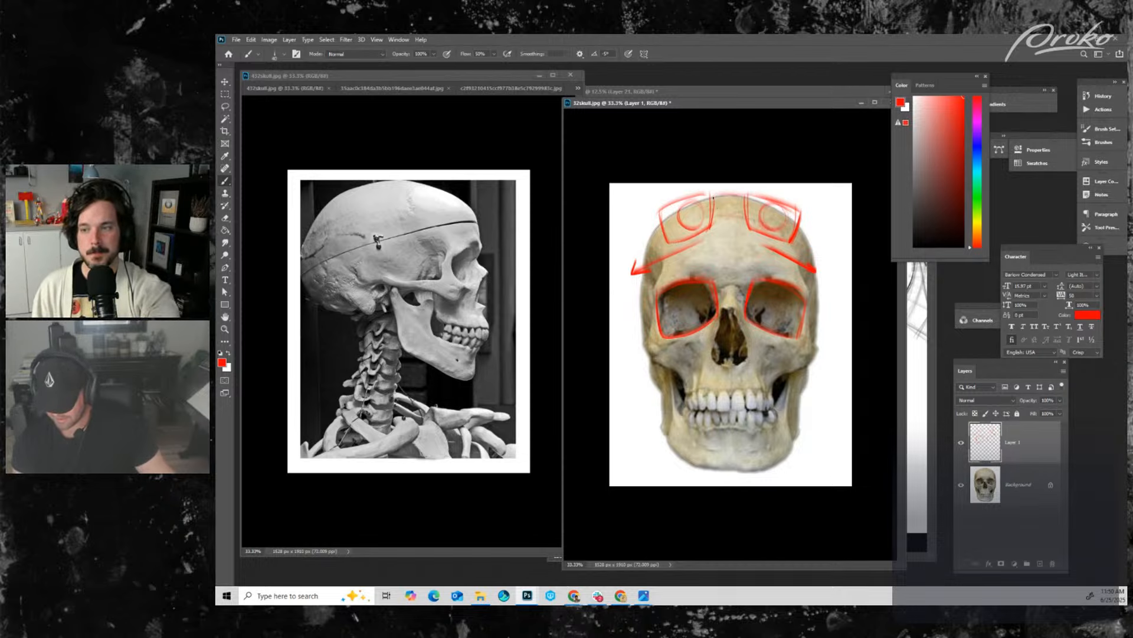
{"action": "mouse_move", "coordinate": [713, 197]}
{"action": "left_mouse_down"}
{"action": "mouse_move", "coordinate": [722, 218]}
{"action": "mouse_move", "coordinate": [747, 195]}
{"action": "mouse_move", "coordinate": [717, 205]}
{"action": "mouse_move", "coordinate": [738, 214]}
{"action": "left_mouse_up"}
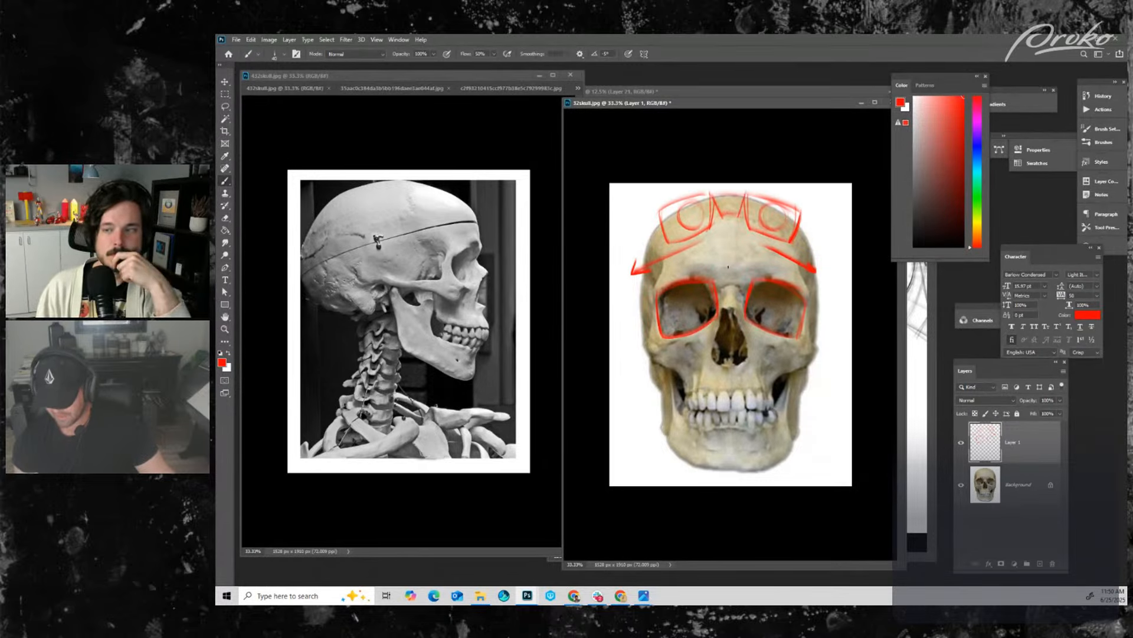
- Sketch the wedge-shaped plane of bone in red between the brows, bridging the two eye sockets of the front-view skull
{"action": "mouse_move", "coordinate": [710, 269]}
{"action": "left_mouse_down"}
{"action": "mouse_move", "coordinate": [737, 269]}
{"action": "mouse_move", "coordinate": [716, 288]}
{"action": "mouse_move", "coordinate": [745, 290]}
{"action": "left_mouse_up"}
{"action": "key", "text": "bracketleft"}
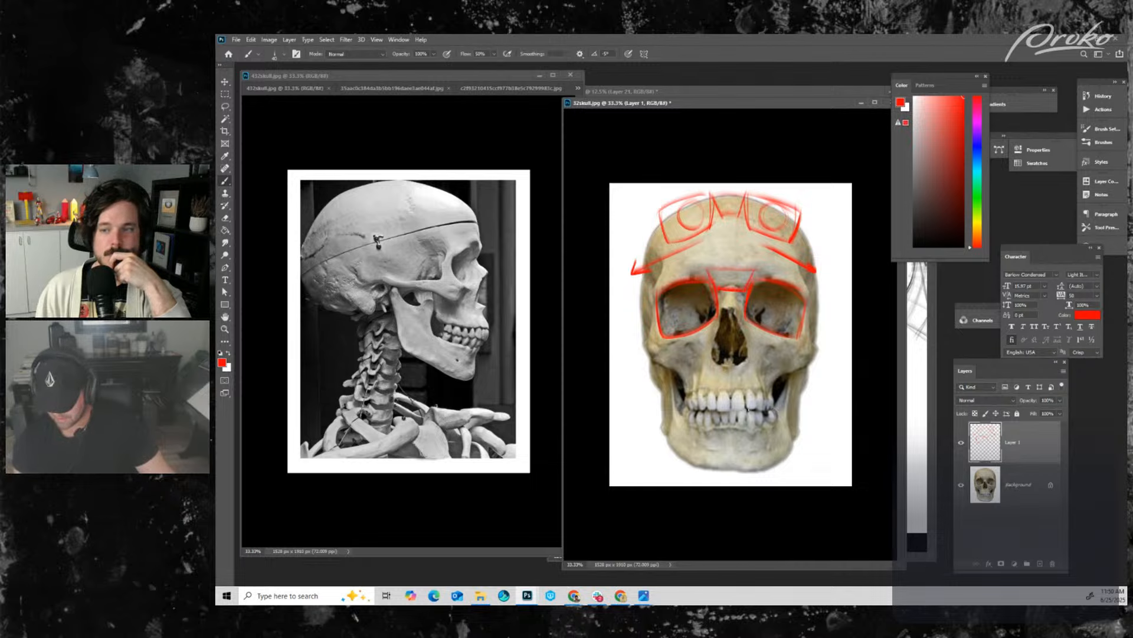
{"action": "key", "text": "ctrl+minus"}
{"action": "key", "text": "ctrl+plus"}
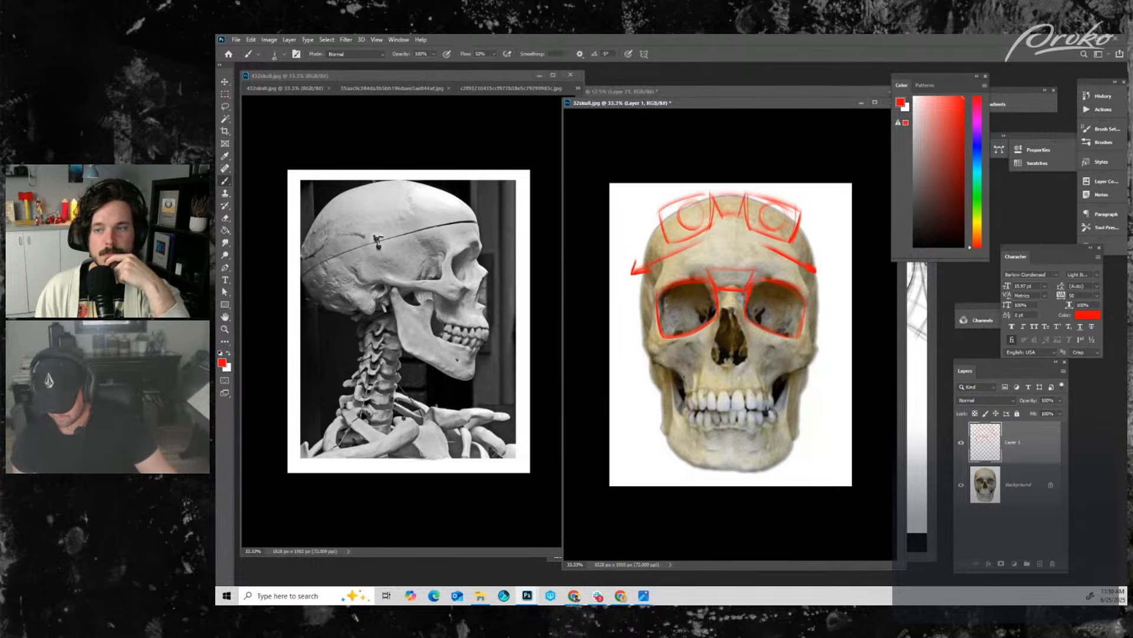
- Draw a red arrow pointing down below each eye socket along the cheekbones, plus a faint line beside the nasal opening
{"action": "left_click_drag", "start_coordinate": [777, 348], "coordinate": [782, 373]}
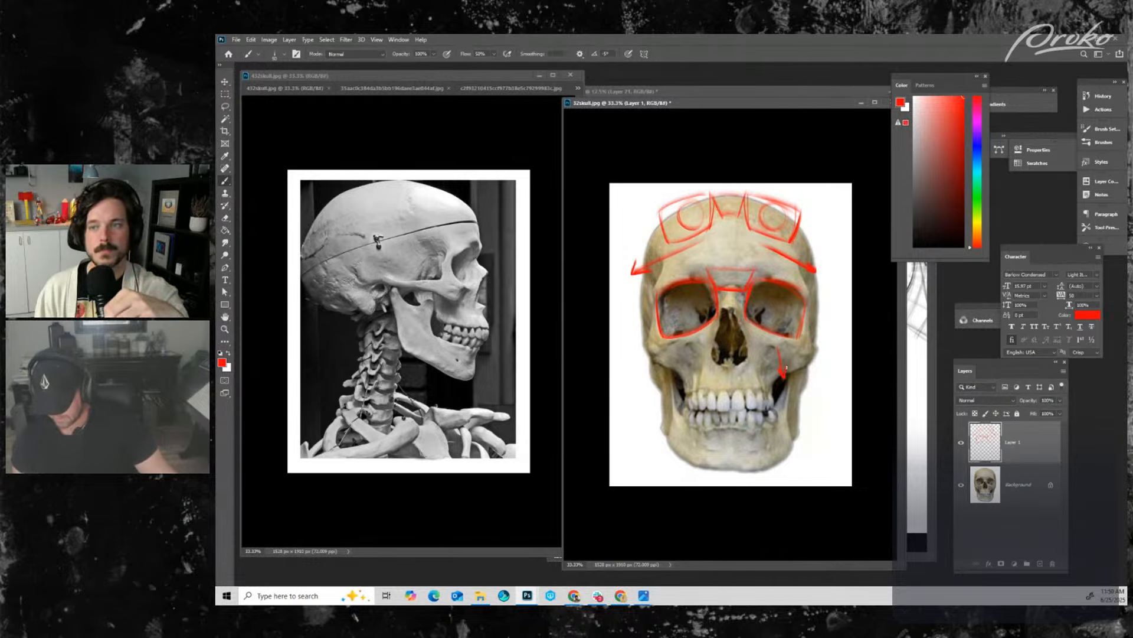
{"action": "left_click_drag", "start_coordinate": [679, 348], "coordinate": [675, 372]}
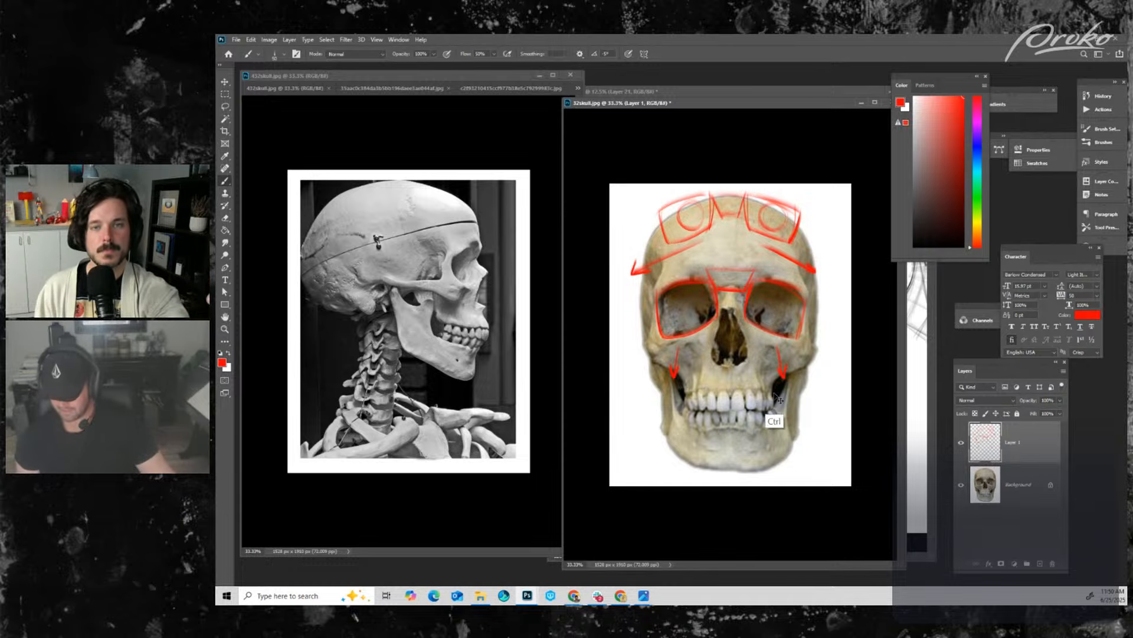
{"action": "key", "text": "ctrl+minus"}
{"action": "key", "text": "ctrl+plus"}
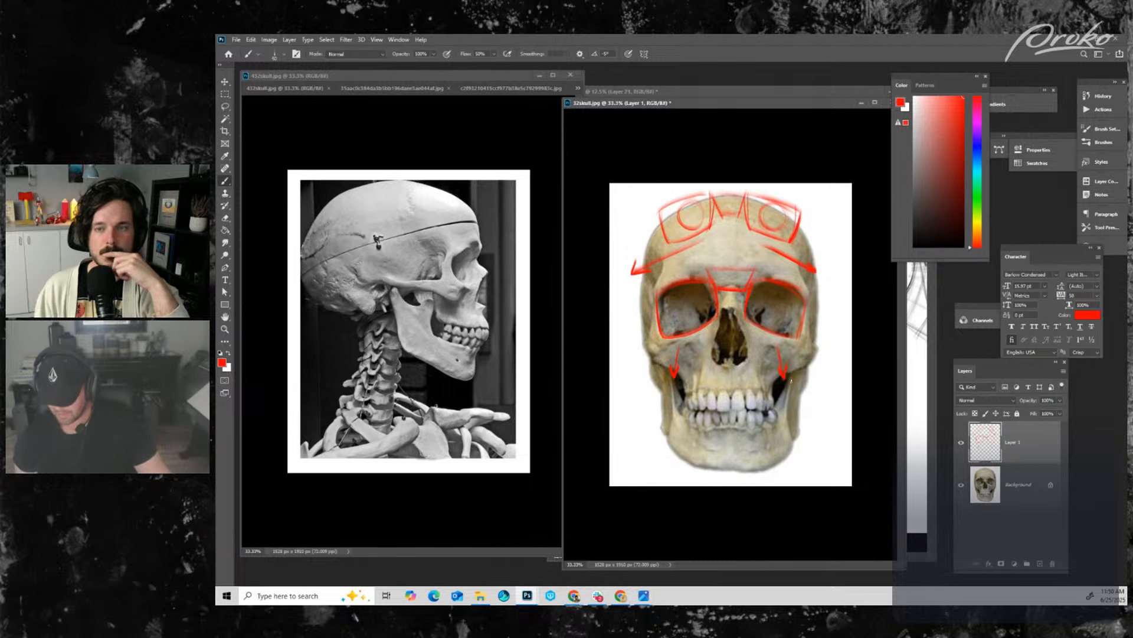
{"action": "key", "text": "ctrl+minus"}
{"action": "key", "text": "ctrl+plus"}
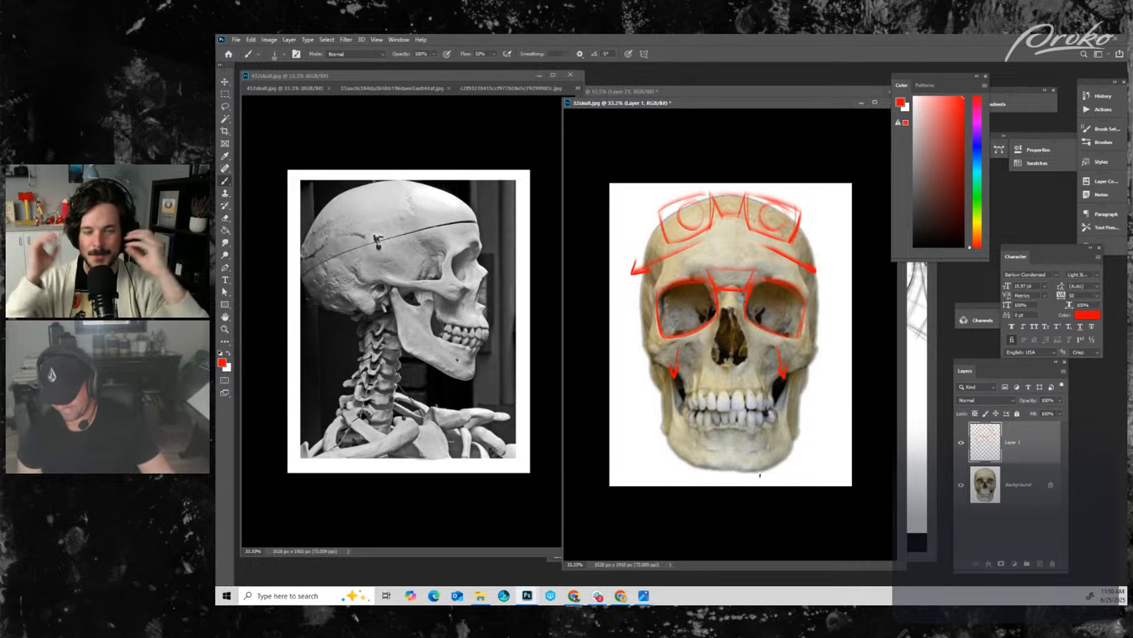
{"action": "key", "text": "ctrl+minus"}
{"action": "key", "text": "ctrl+plus"}
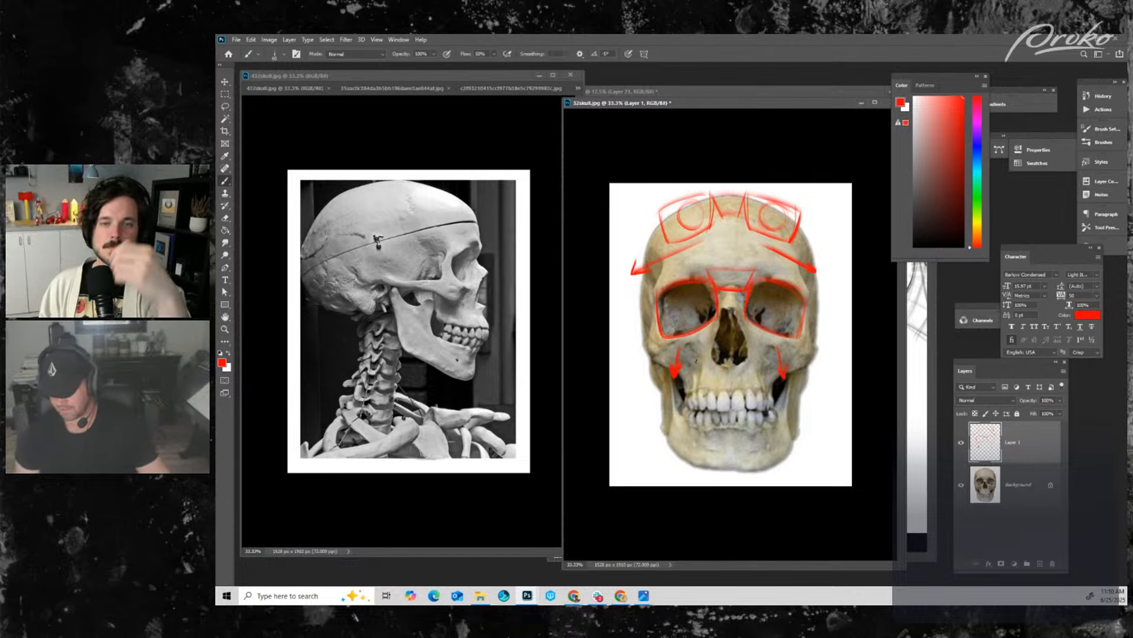
{"action": "left_click_drag", "start_coordinate": [708, 358], "coordinate": [706, 402]}
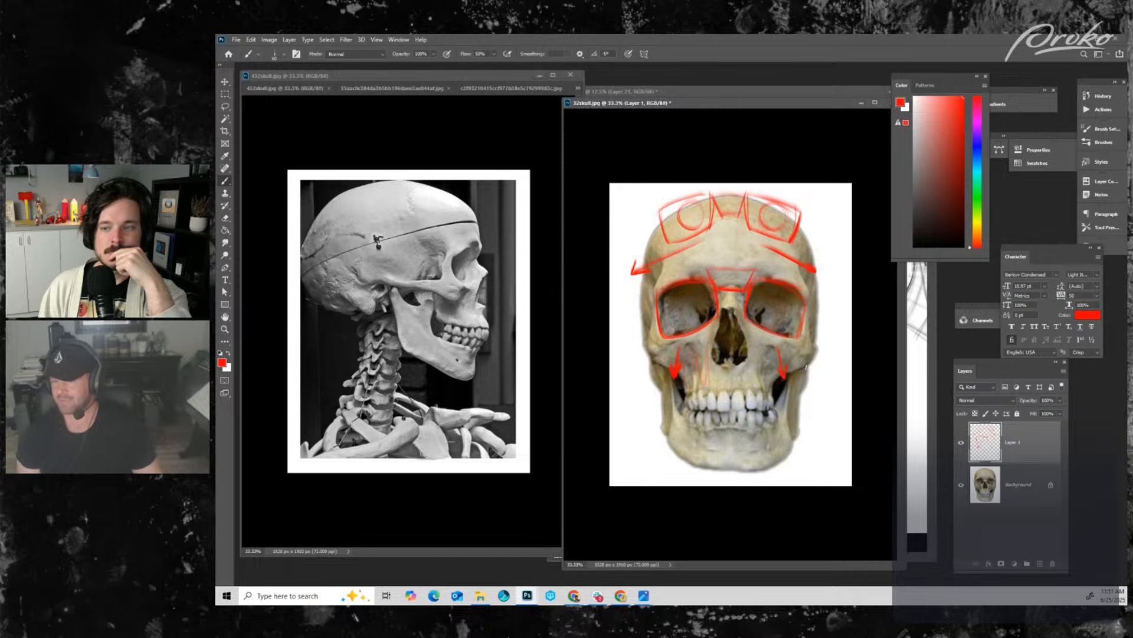
- Hide the red annotation layer on 32skull.jpg and dock that image back among the other reference images
{"action": "left_click", "coordinate": [961, 444]}
{"action": "key", "text": "ctrl+minus"}
{"action": "key", "text": "ctrl+plus"}
{"action": "mouse_move", "coordinate": [835, 105]}
{"action": "left_mouse_down"}
{"action": "mouse_move", "coordinate": [497, 85]}
{"action": "mouse_move", "coordinate": [484, 99]}
{"action": "left_mouse_up"}
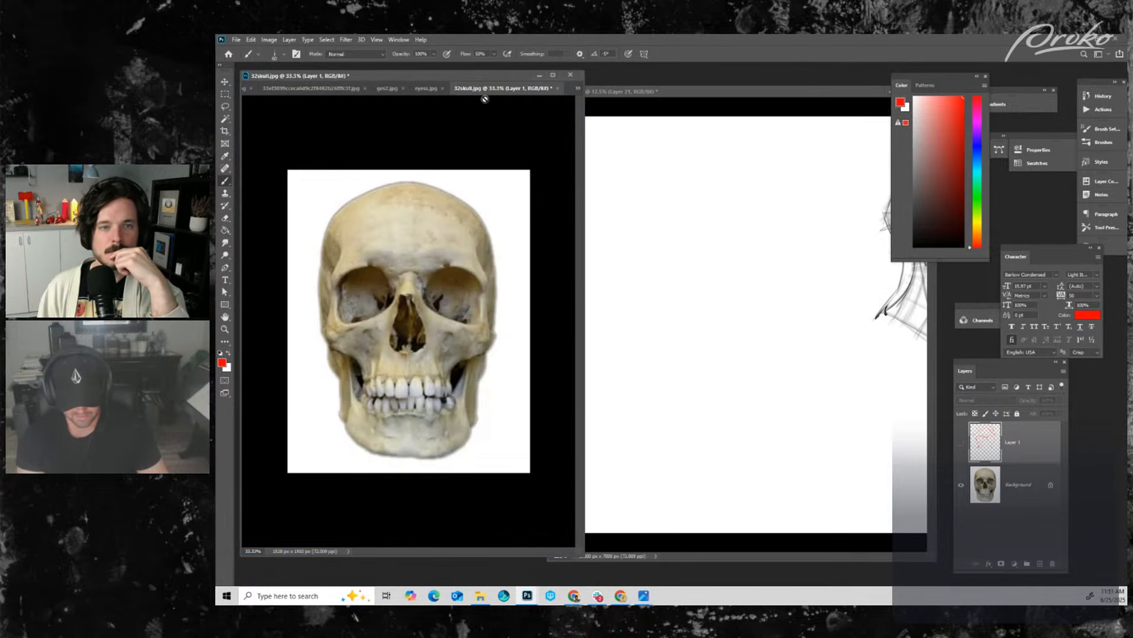
- Go through the open eye references to the plaster cast with four eyes and enlarge it to 300%
{"action": "left_click", "coordinate": [386, 88]}
{"action": "left_click", "coordinate": [440, 92]}
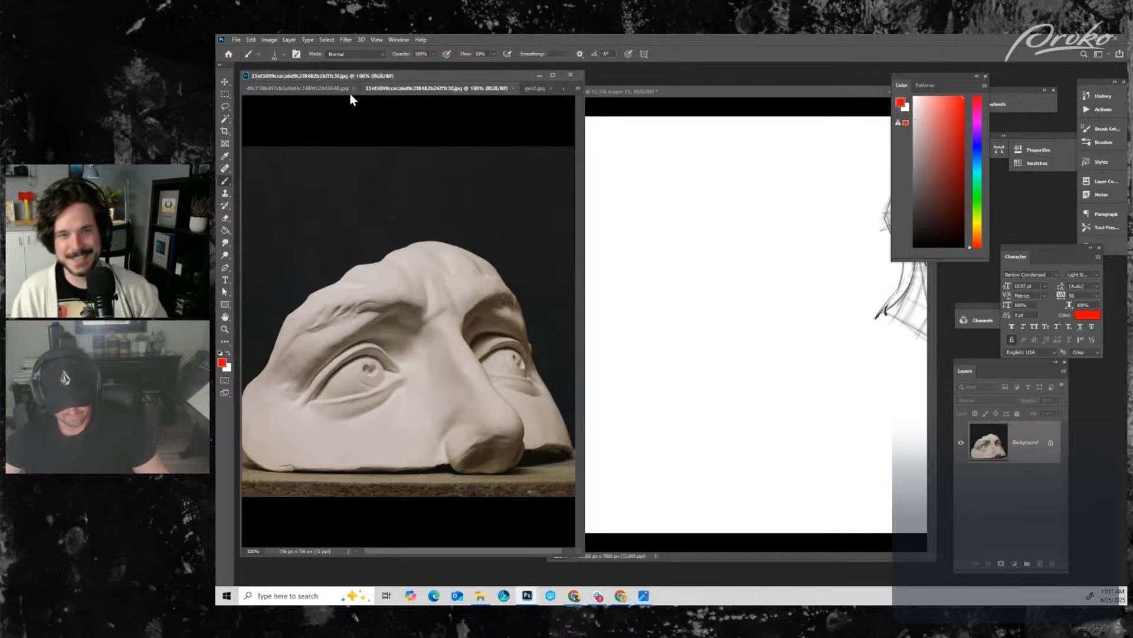
{"action": "left_click", "coordinate": [339, 87]}
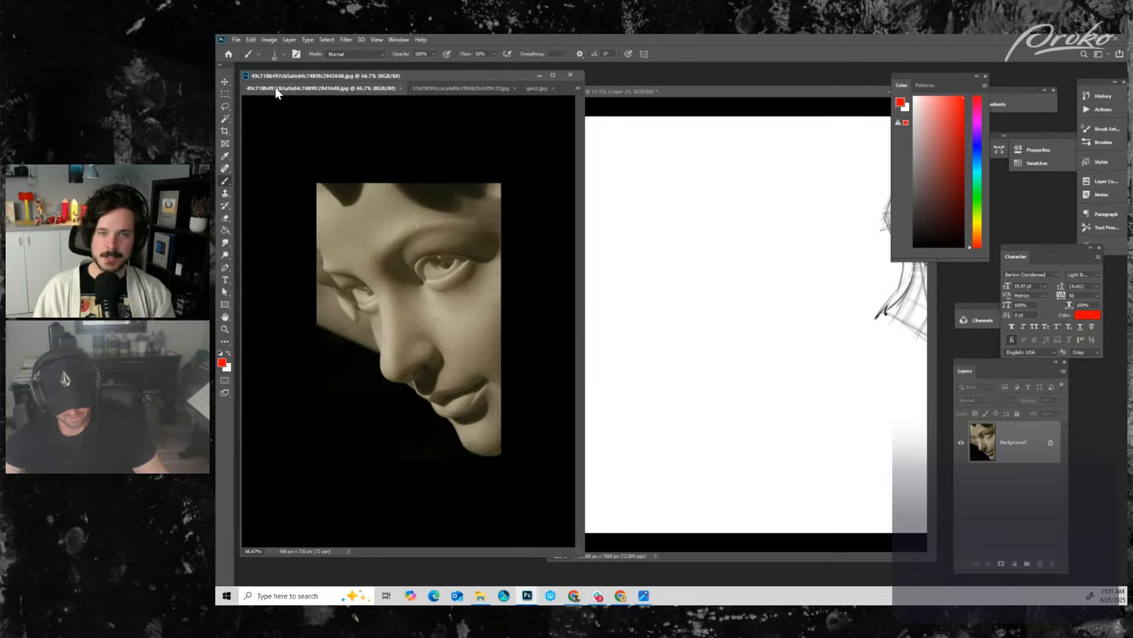
{"action": "left_click", "coordinate": [578, 89]}
{"action": "left_click", "coordinate": [612, 114]}
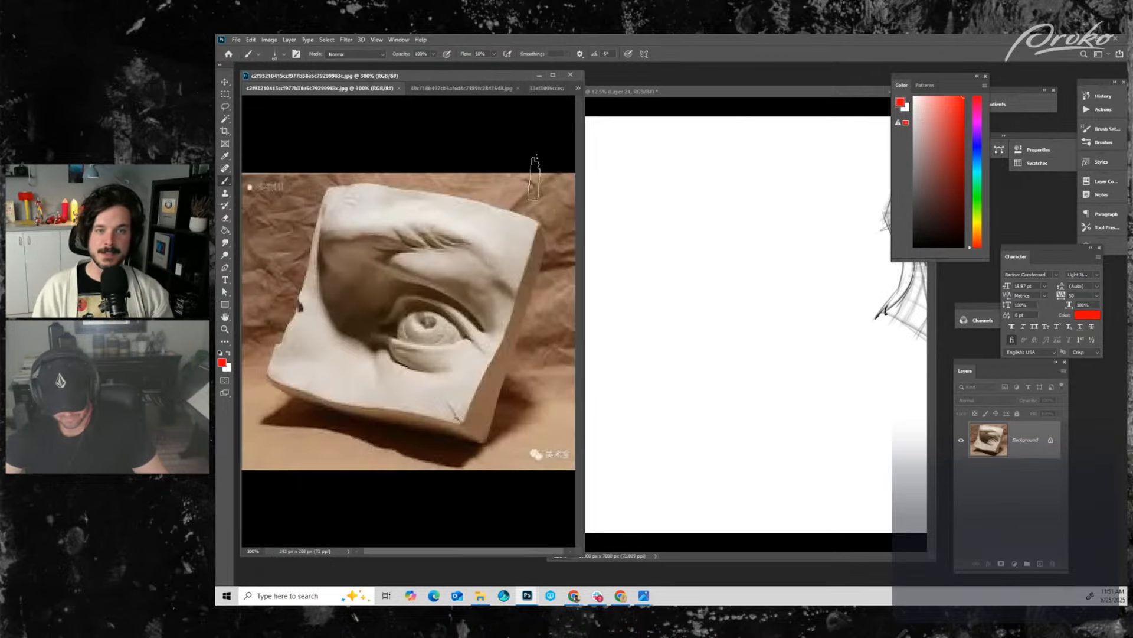
{"action": "left_click", "coordinate": [578, 89]}
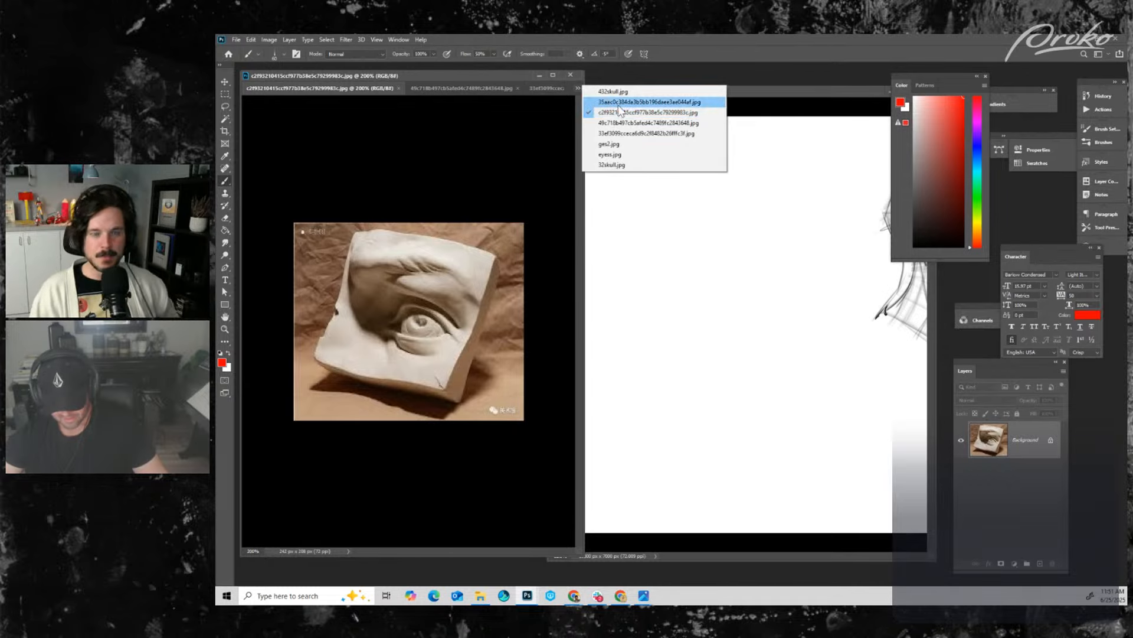
{"action": "left_click", "coordinate": [620, 104]}
{"action": "key", "text": "ctrl+minus"}
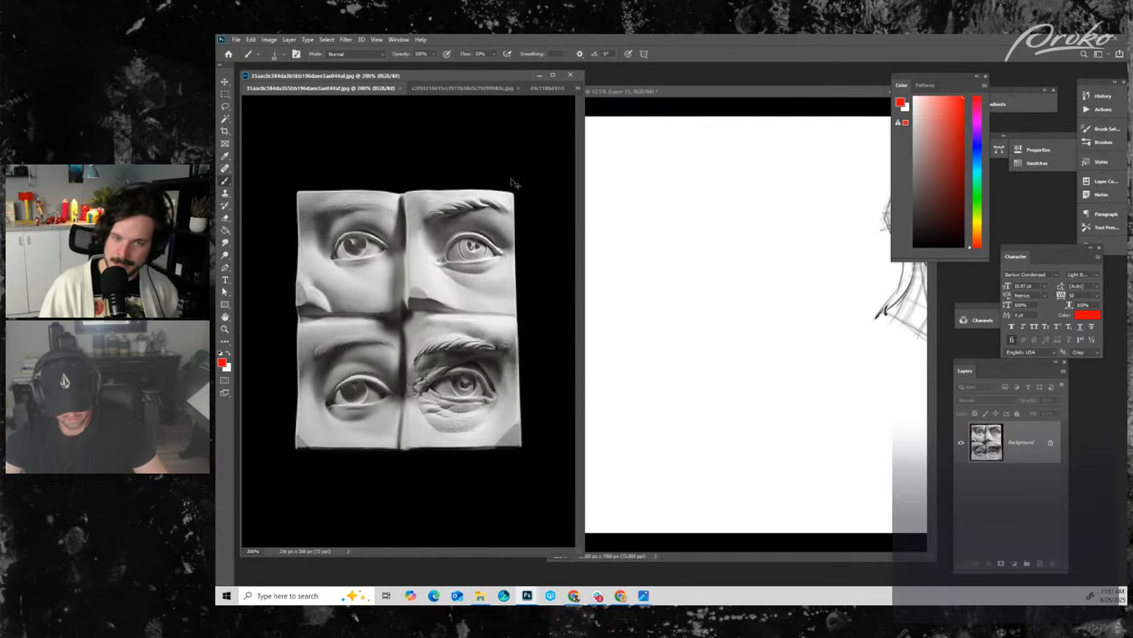
{"action": "key", "text": "ctrl+plus"}
- Return to the Untitled-1 drawing, reset the paint colours to black and white, and narrow its window to uncover the eye reference
{"action": "left_click", "coordinate": [812, 271]}
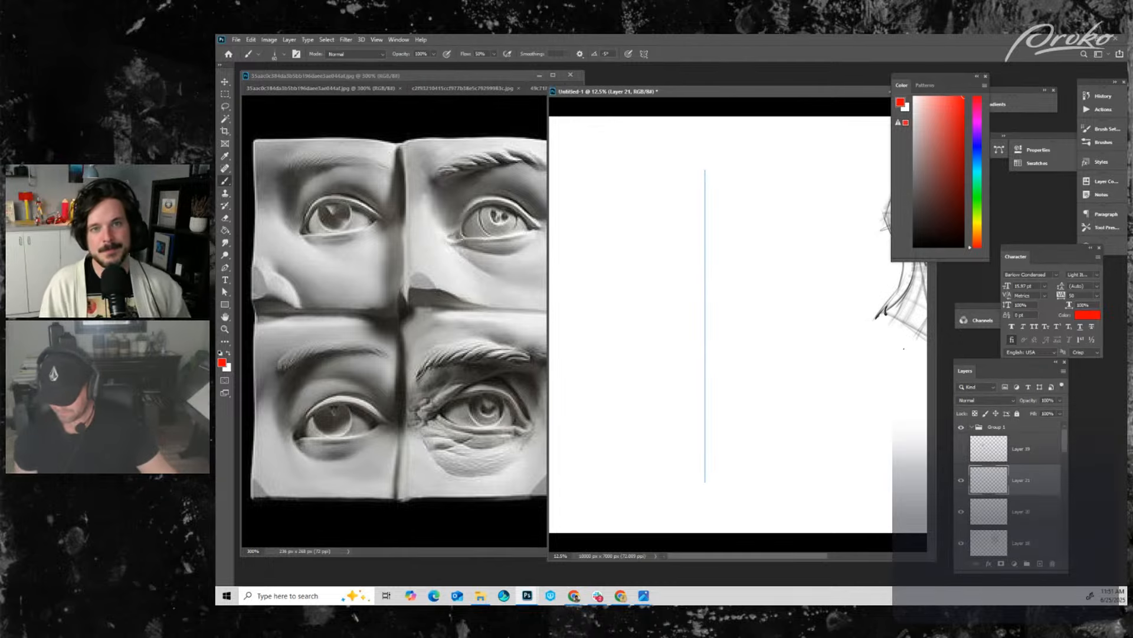
{"action": "key", "text": "d"}
{"action": "left_click_drag", "start_coordinate": [549, 560], "coordinate": [574, 552]}
{"action": "key", "text": "ctrl+minus"}
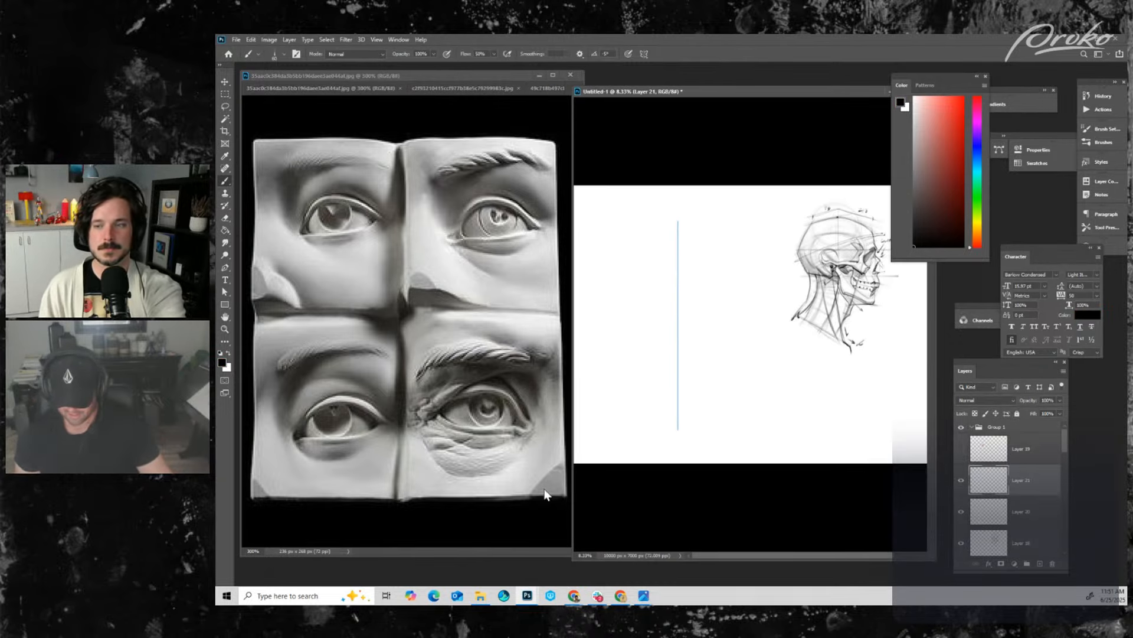
{"action": "key", "text": "ctrl+plus"}
{"action": "left_click_drag", "start_coordinate": [672, 200], "coordinate": [725, 208]}
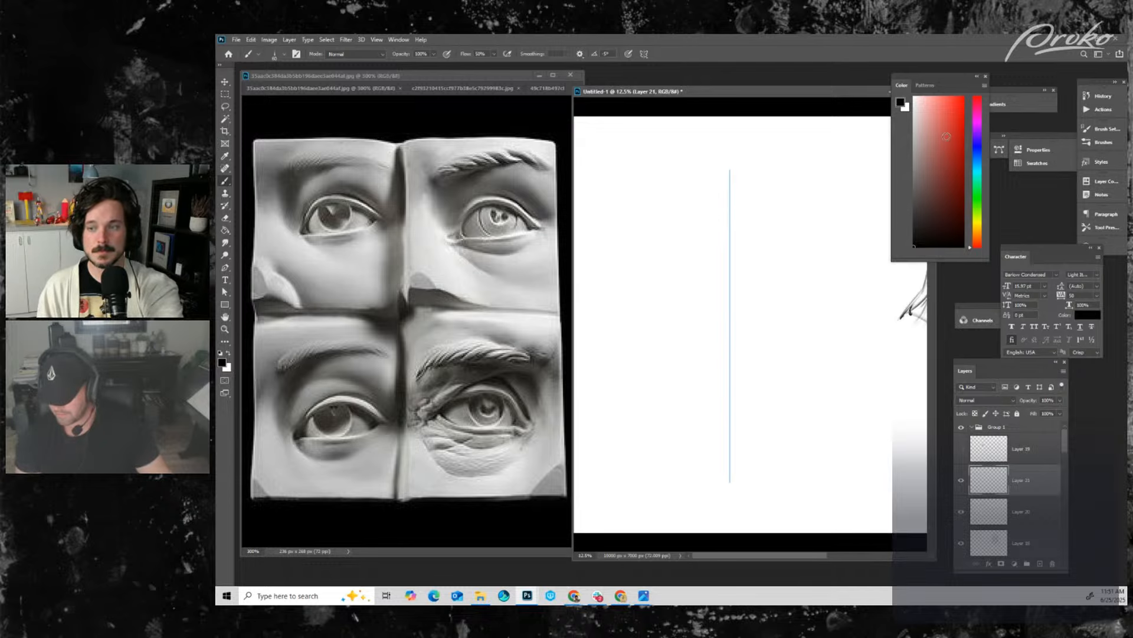
- Turn off paint symmetry in the drawing and add a new layer for the eye study
{"action": "left_click", "coordinate": [644, 54]}
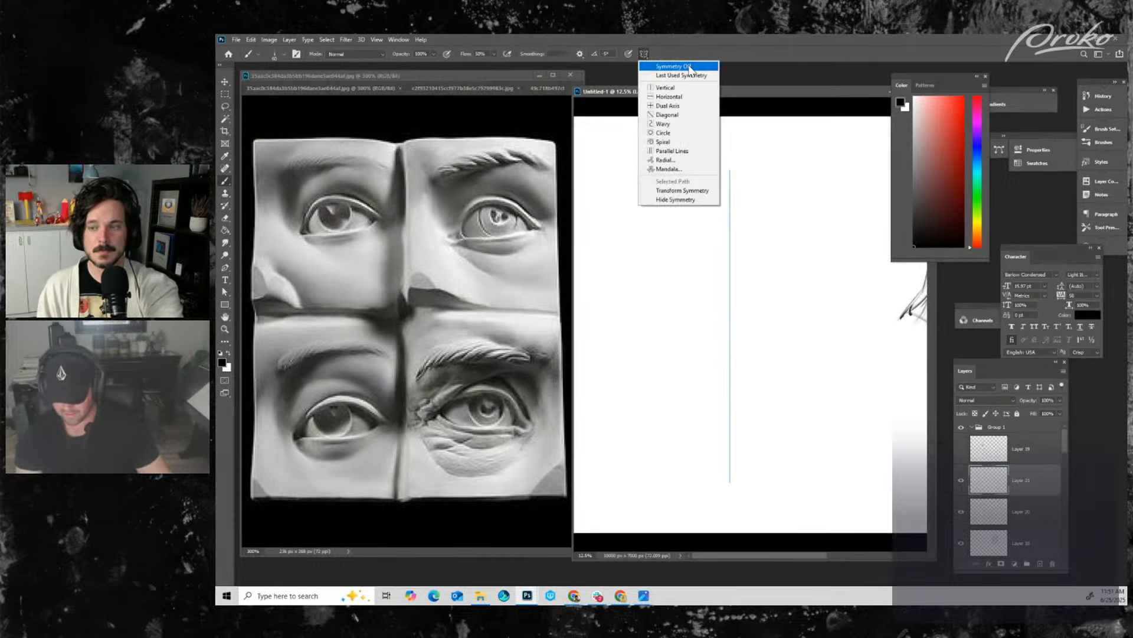
{"action": "left_click", "coordinate": [692, 70]}
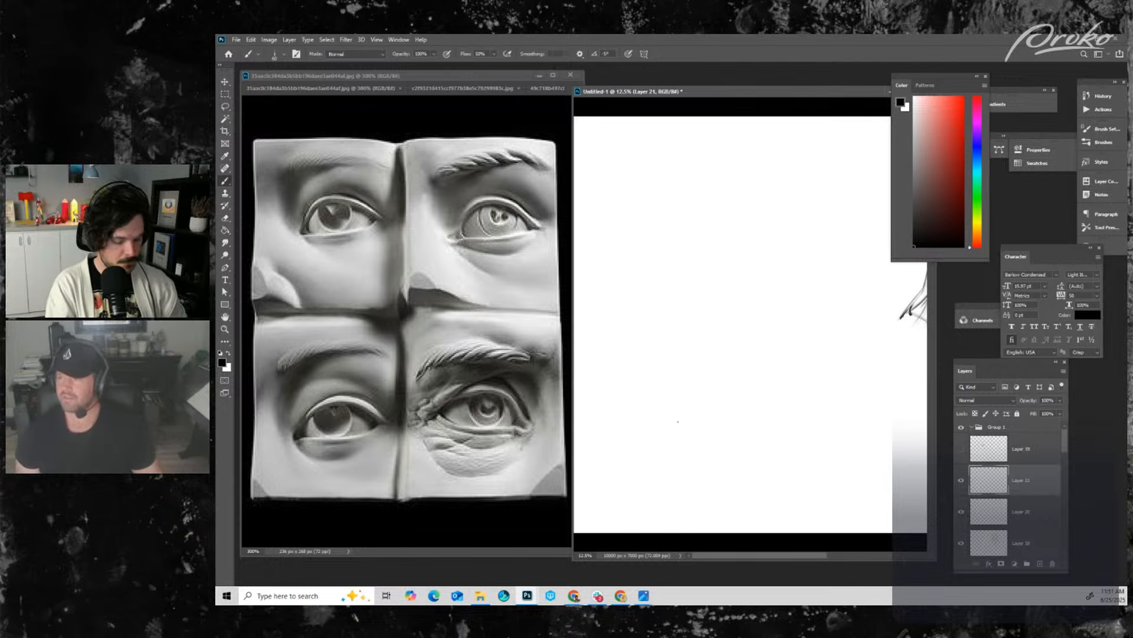
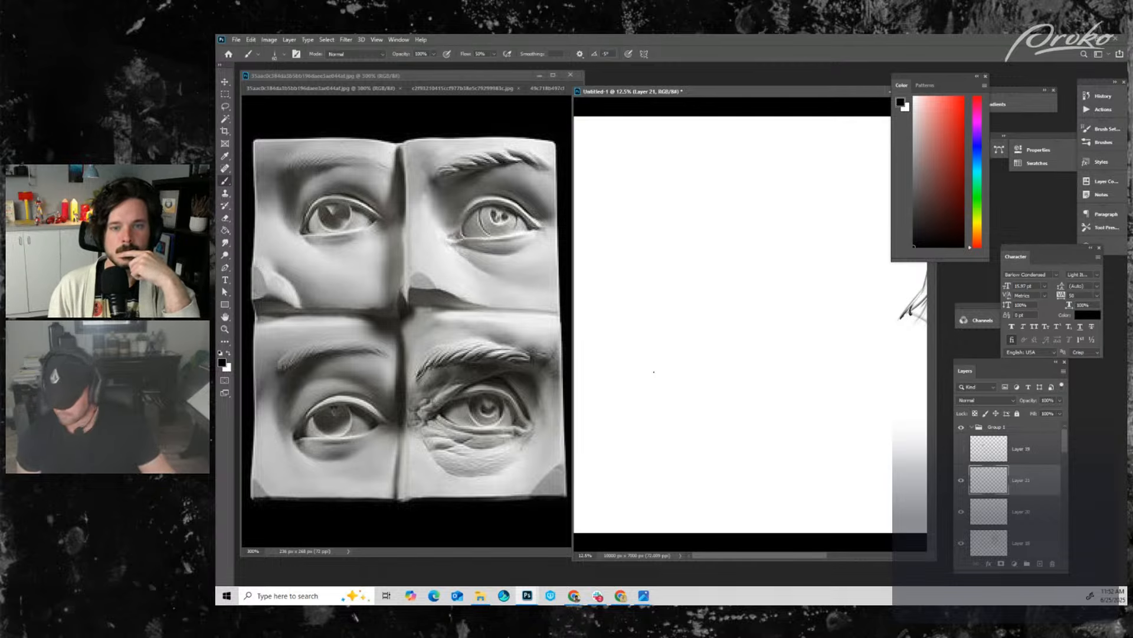
{"action": "left_click", "coordinate": [1040, 564]}
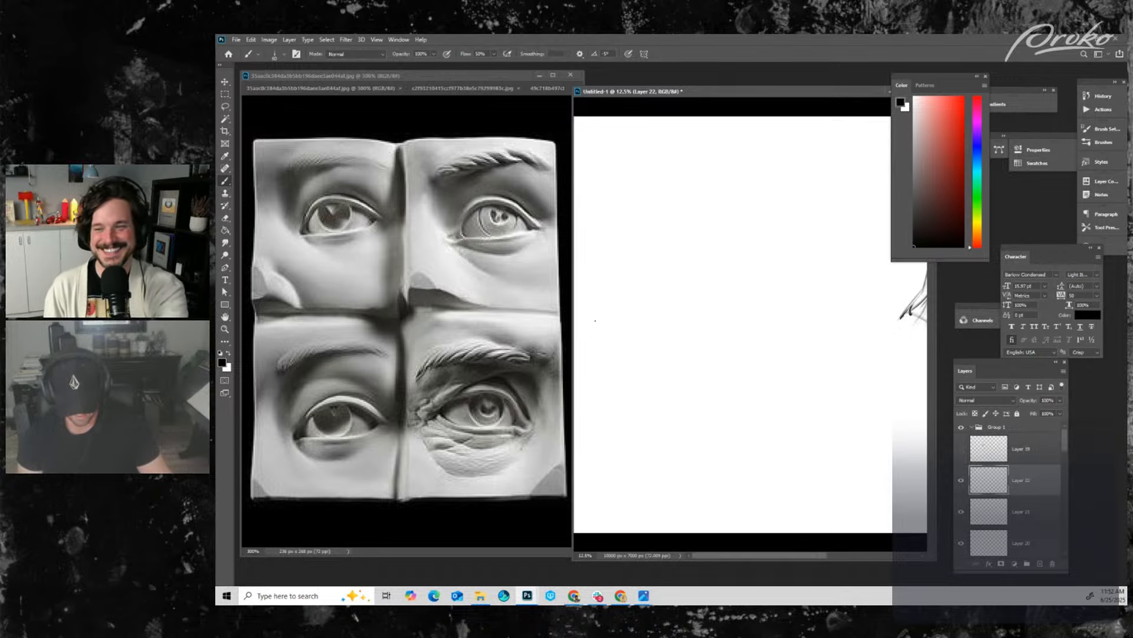
- Lightly sketch a circle for the eyeball in the blank area, with a horizontal guideline touching its top
{"action": "left_click", "coordinate": [555, 303]}
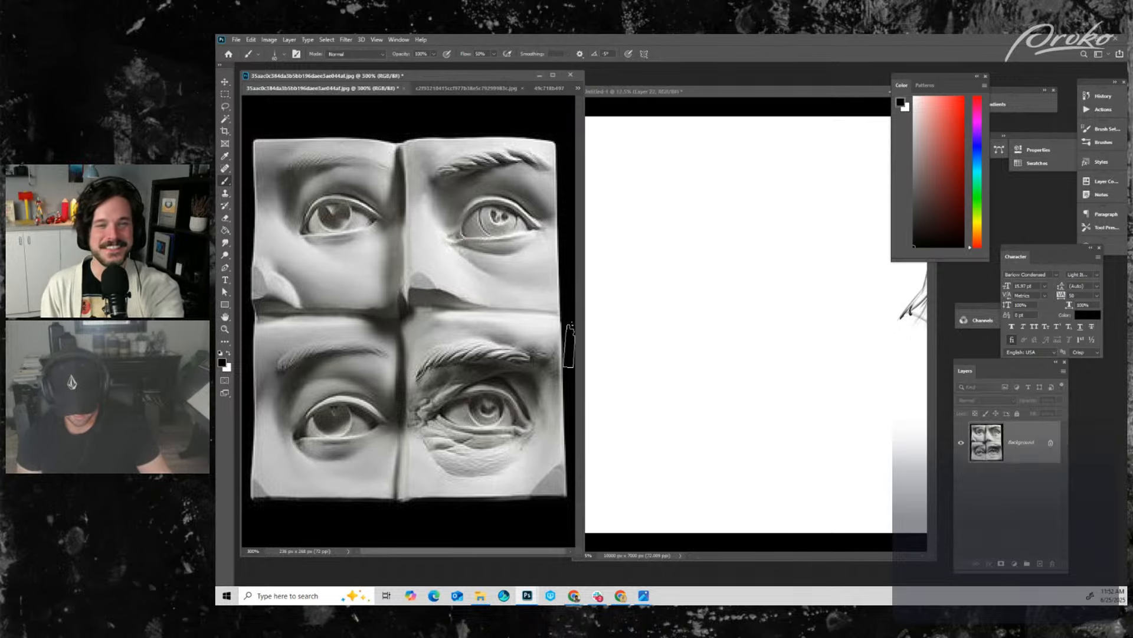
{"action": "left_click", "coordinate": [666, 276]}
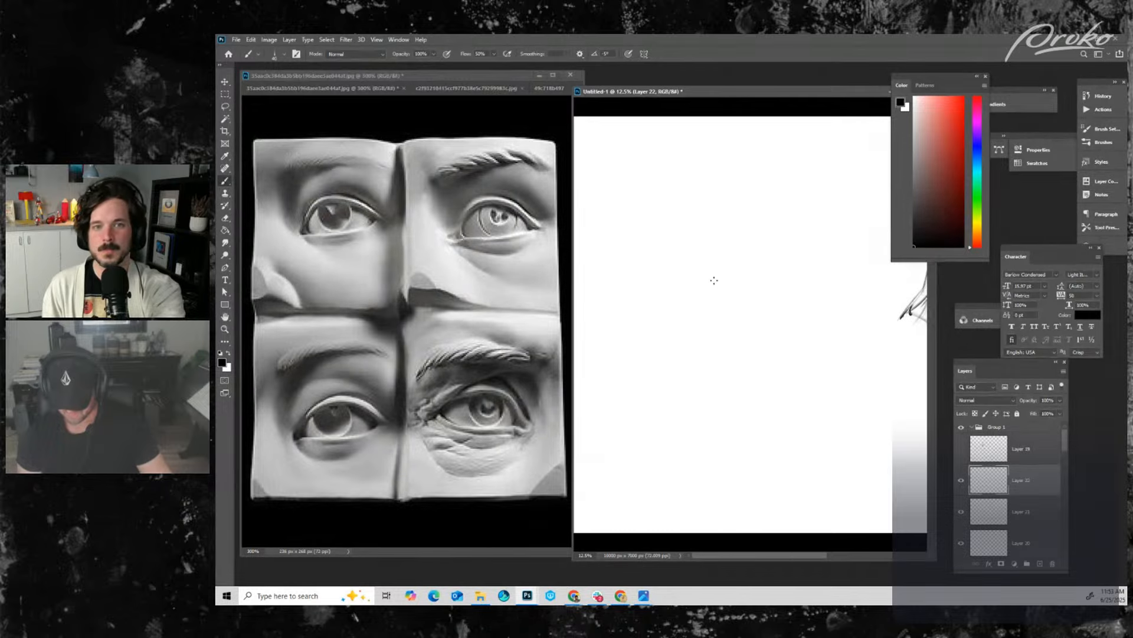
{"action": "key", "text": "bracketleft"}
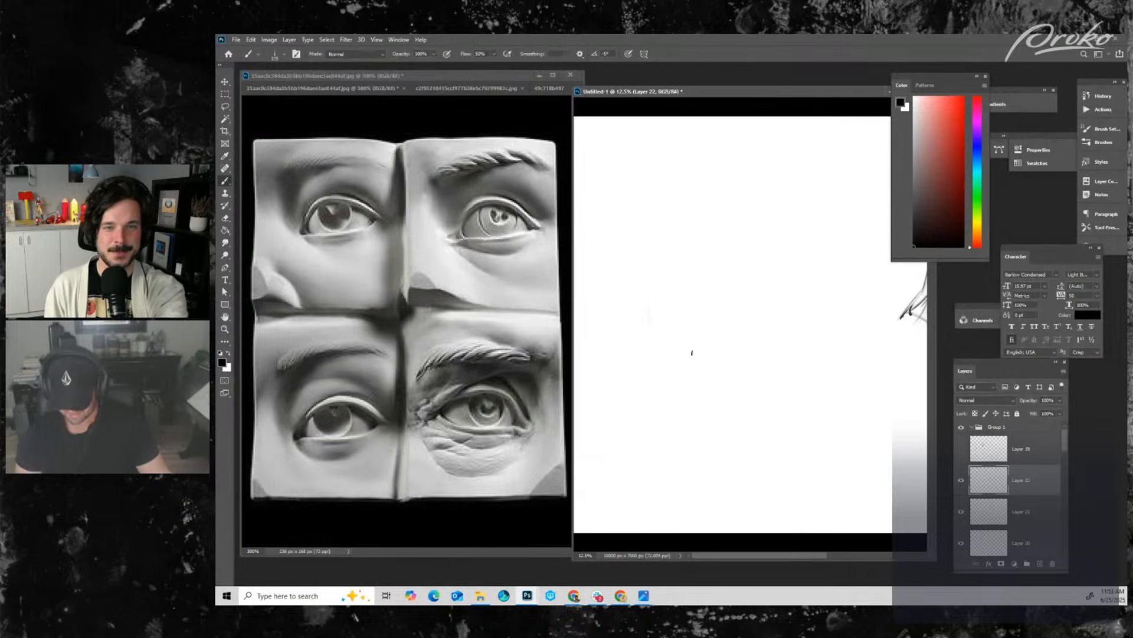
{"action": "mouse_move", "coordinate": [699, 251]}
{"action": "left_mouse_down"}
{"action": "mouse_move", "coordinate": [669, 345]}
{"action": "mouse_move", "coordinate": [755, 287]}
{"action": "left_mouse_up"}
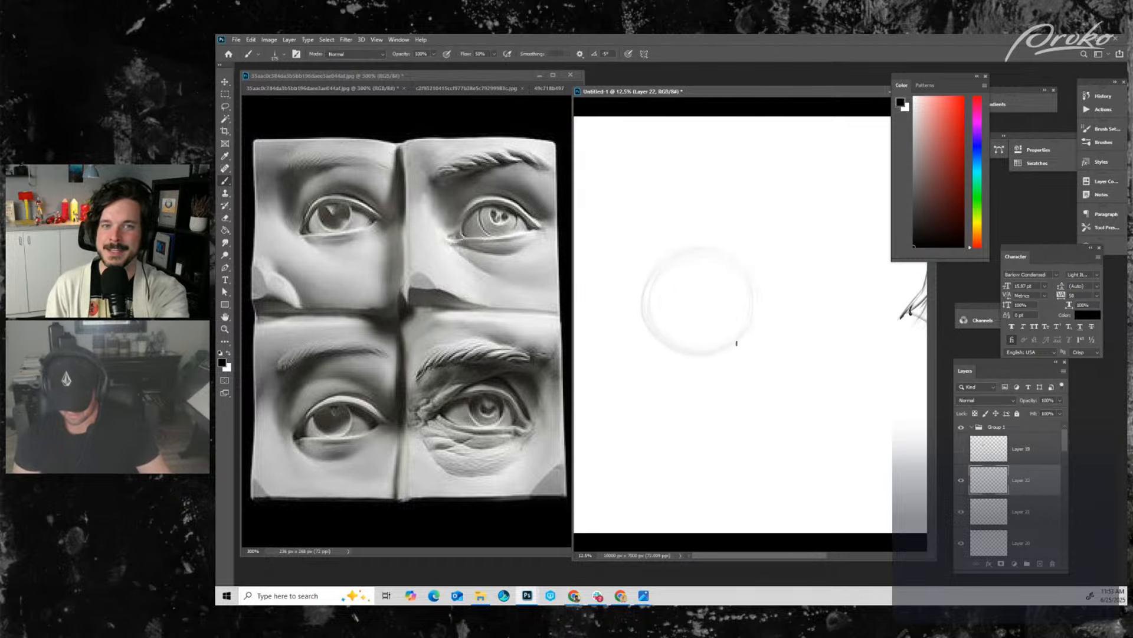
{"action": "left_click_drag", "start_coordinate": [703, 248], "coordinate": [703, 353]}
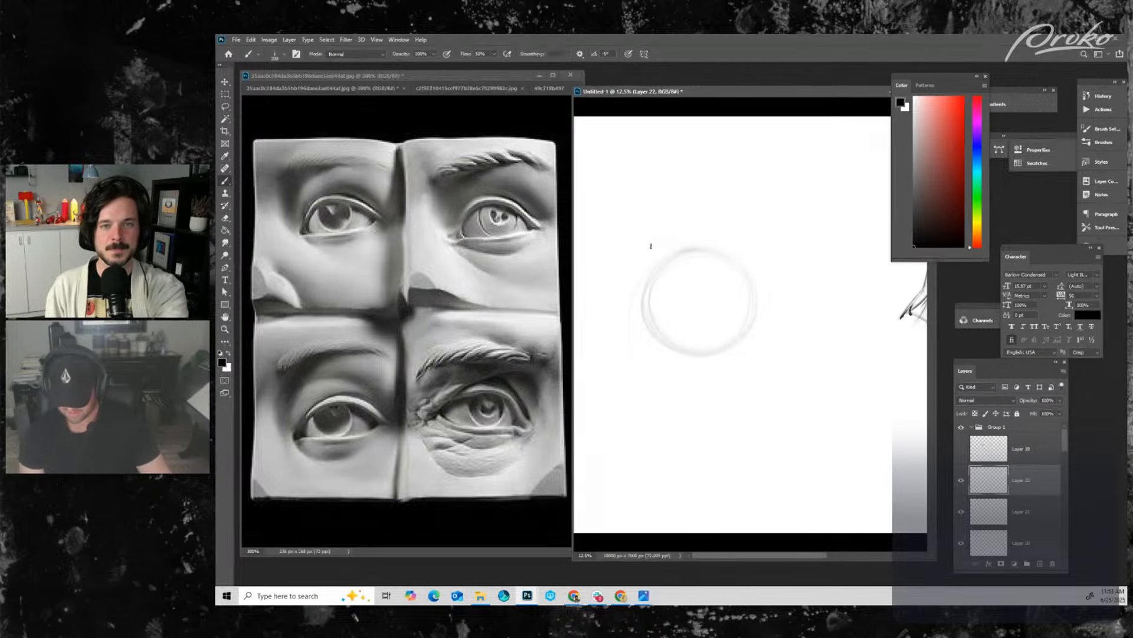
{"action": "left_click_drag", "start_coordinate": [611, 245], "coordinate": [844, 247]}
- On a new layer, draw the short inner-corner curve beside the eyeball circle and try an upper-lid line sweeping up across it
{"action": "key", "text": "ctrl+Tab"}
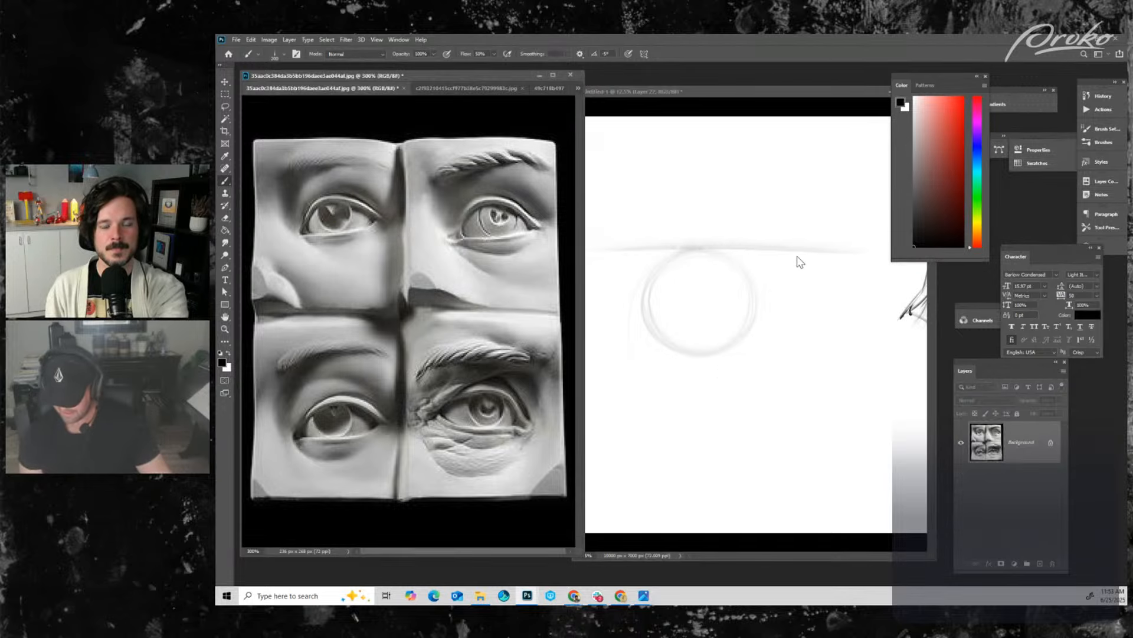
{"action": "key", "text": "ctrl+Tab"}
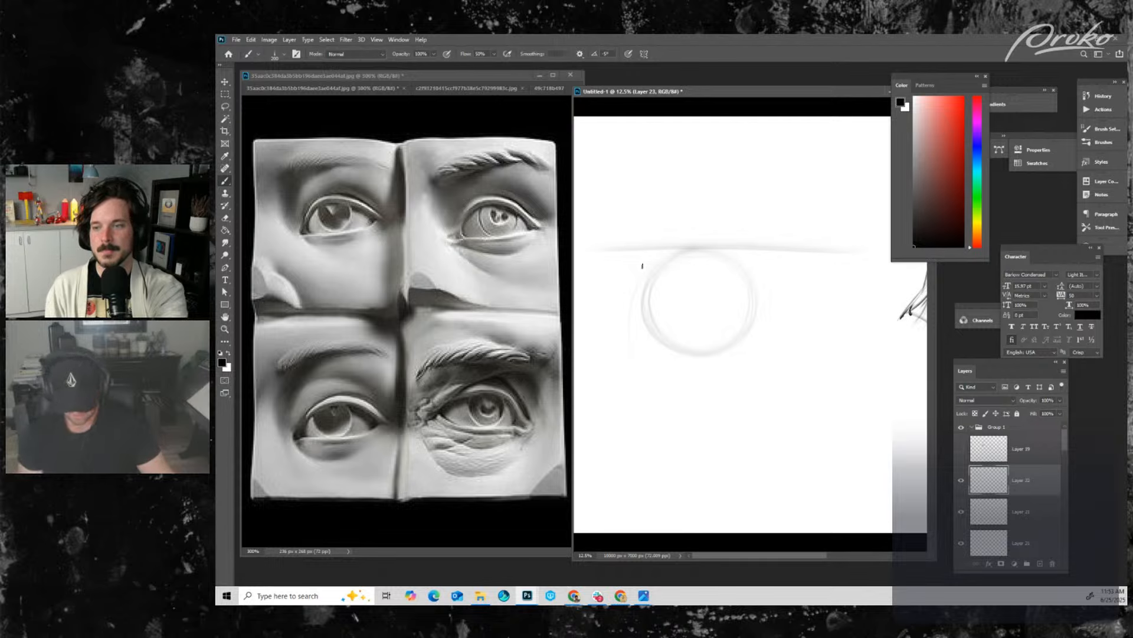
{"action": "key", "text": "bracketright"}
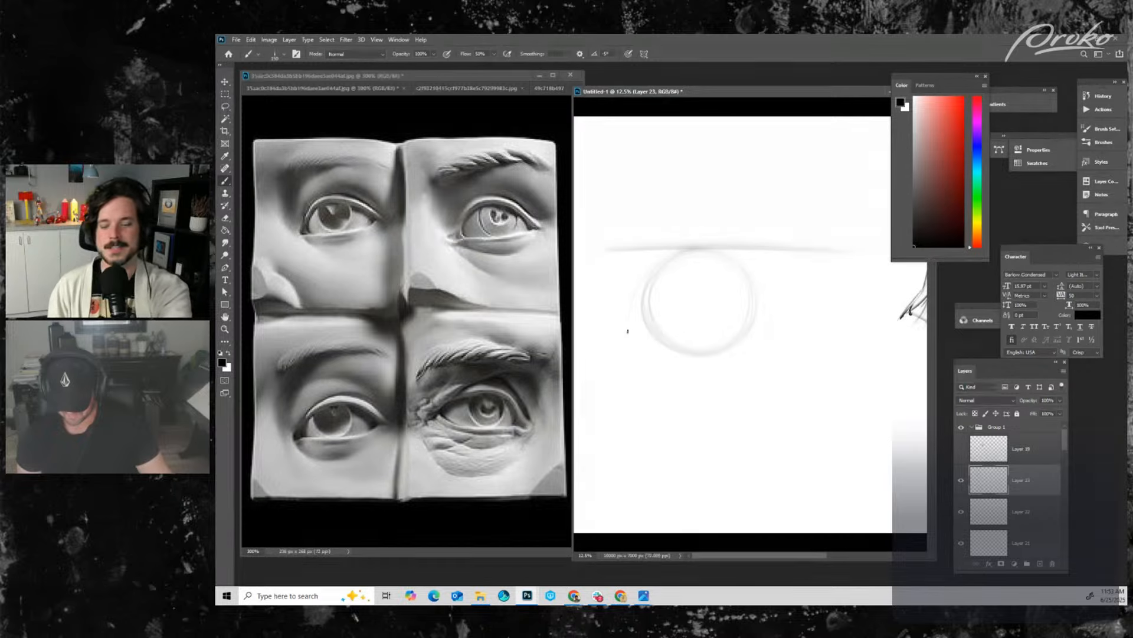
{"action": "left_click_drag", "start_coordinate": [632, 330], "coordinate": [682, 289]}
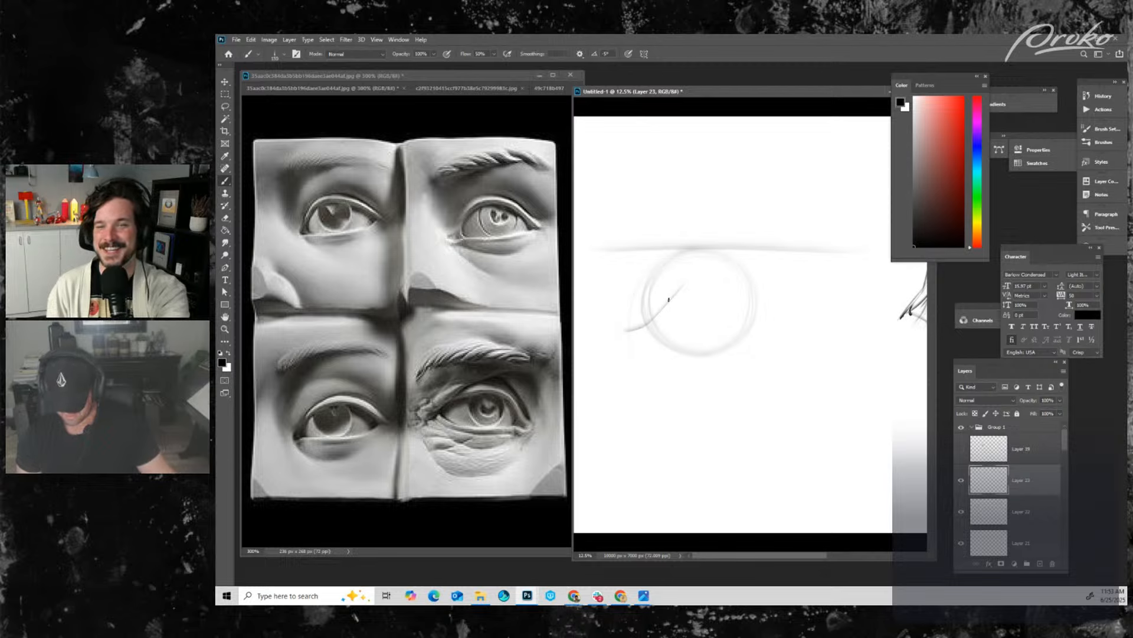
{"action": "left_click_drag", "start_coordinate": [680, 290], "coordinate": [779, 255]}
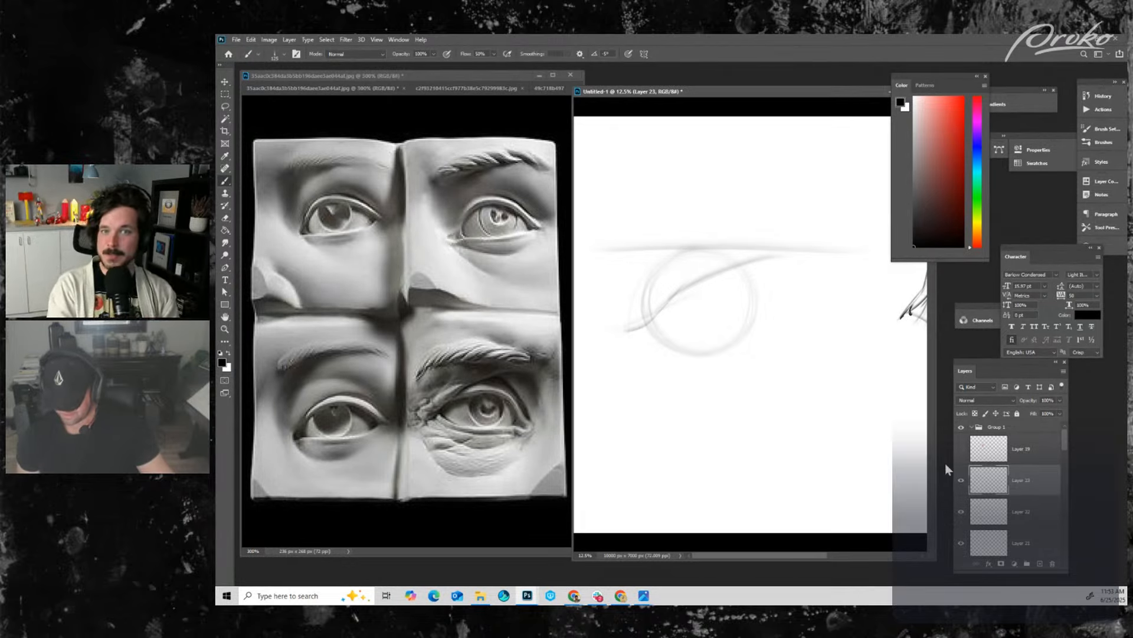
{"action": "key", "text": "ctrl+z"}
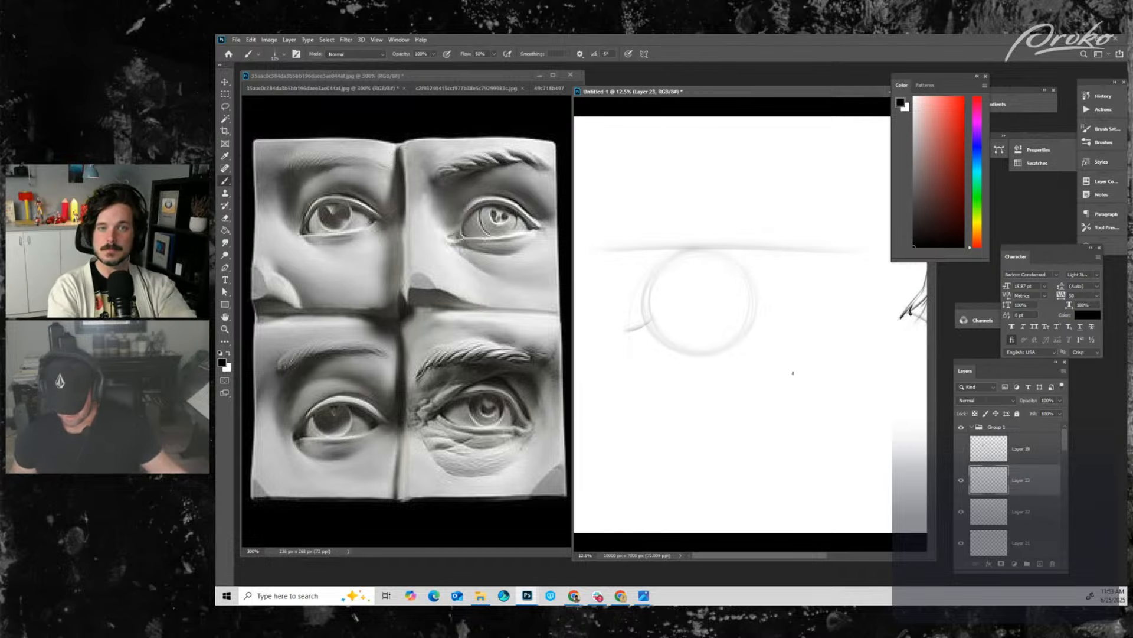
- Add another layer and draw straight horizontal guidelines through the eyeball circle's centre and just above its top
{"action": "left_click", "coordinate": [1040, 564]}
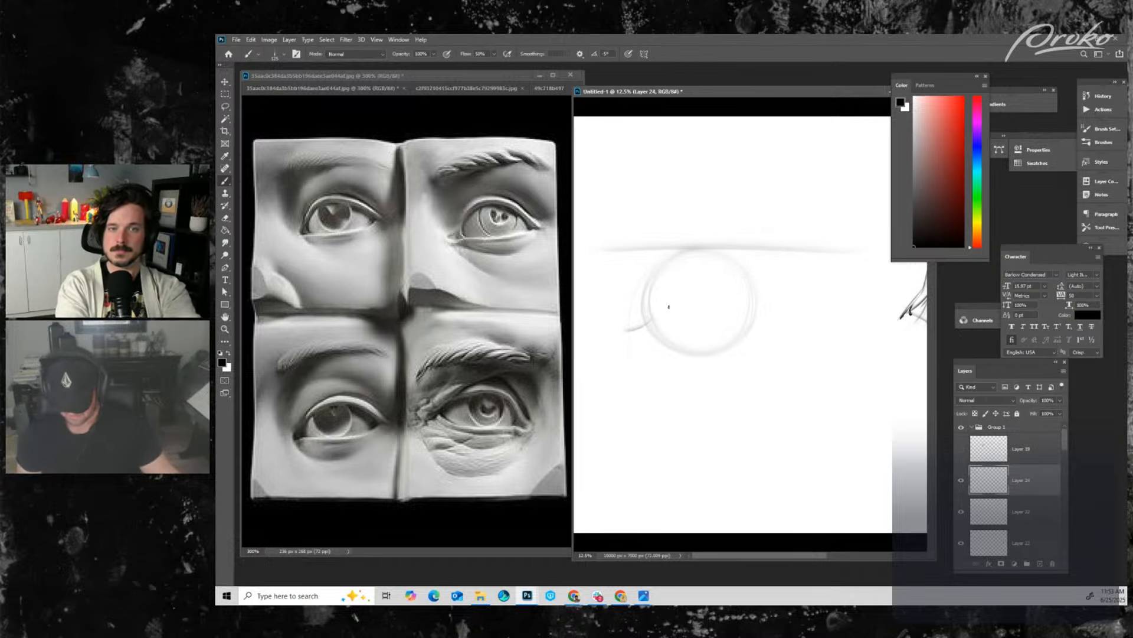
{"action": "left_click_drag", "start_coordinate": [610, 305], "coordinate": [846, 305]}
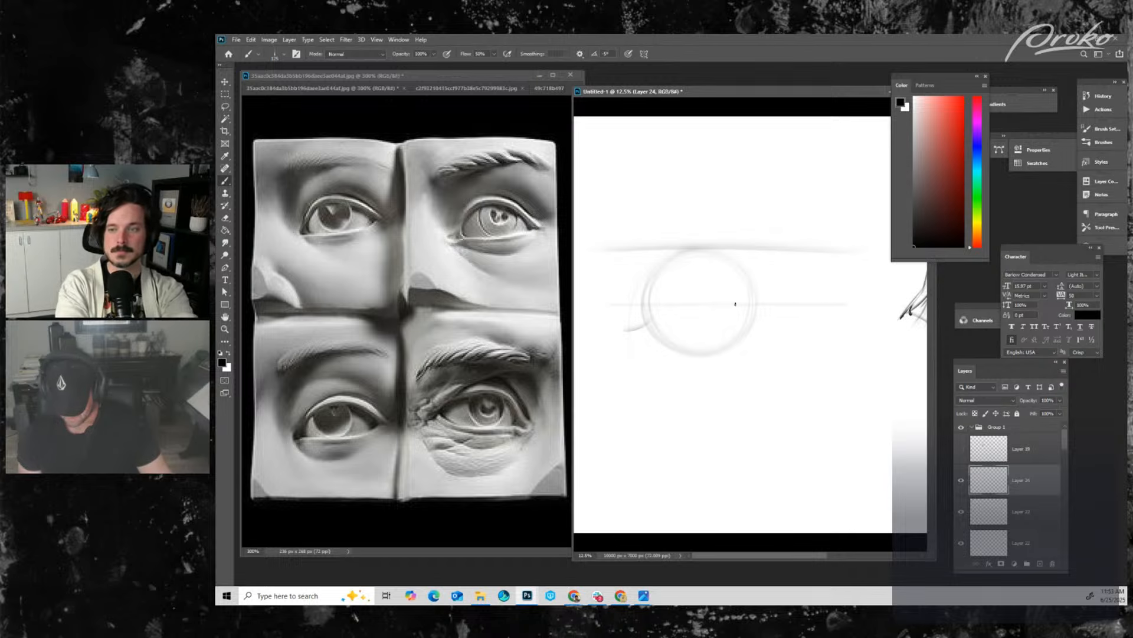
{"action": "left_click_drag", "start_coordinate": [608, 229], "coordinate": [850, 232]}
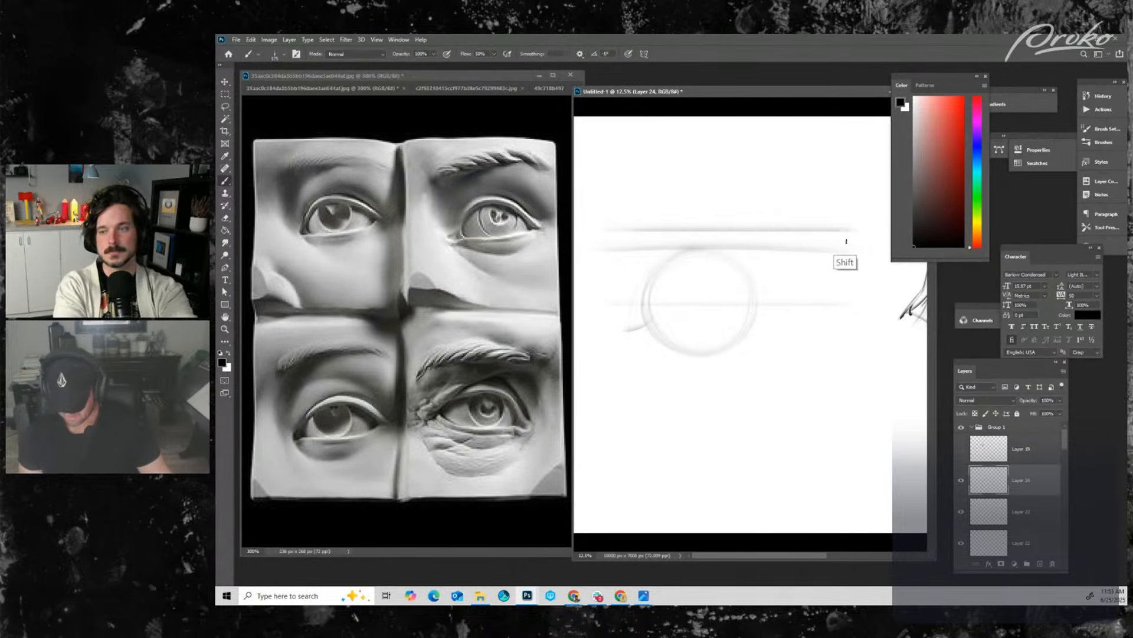
- Extend the horizontal guidelines and block in the upper lid with straight lines rising to a peak and dropping to the outer corner
{"action": "left_click_drag", "start_coordinate": [649, 236], "coordinate": [877, 237]}
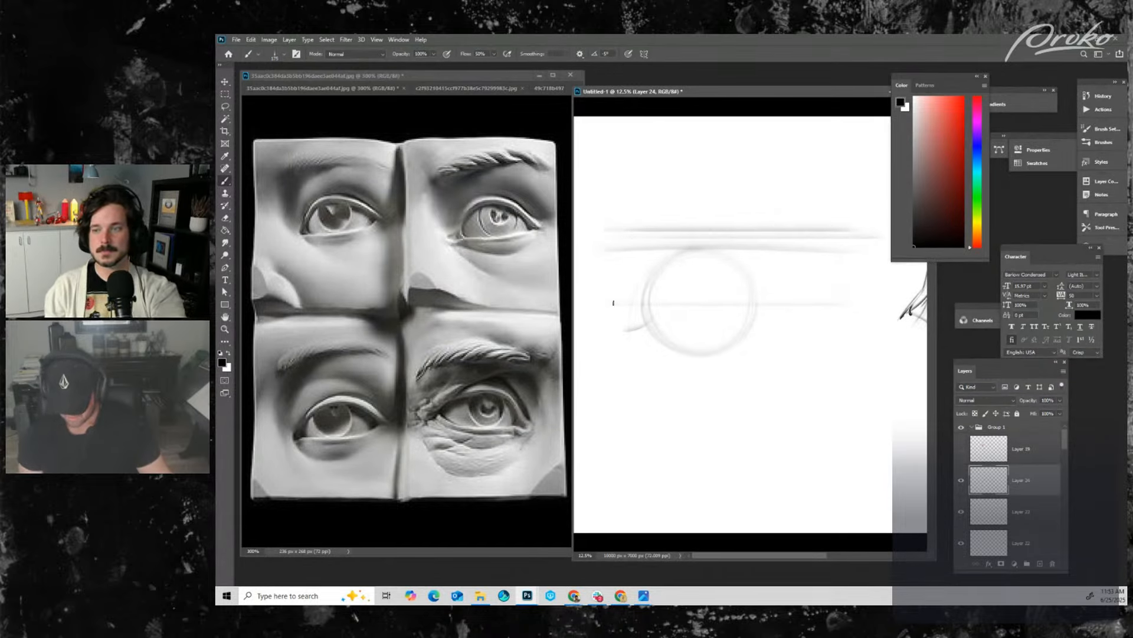
{"action": "left_click_drag", "start_coordinate": [613, 303], "coordinate": [863, 301]}
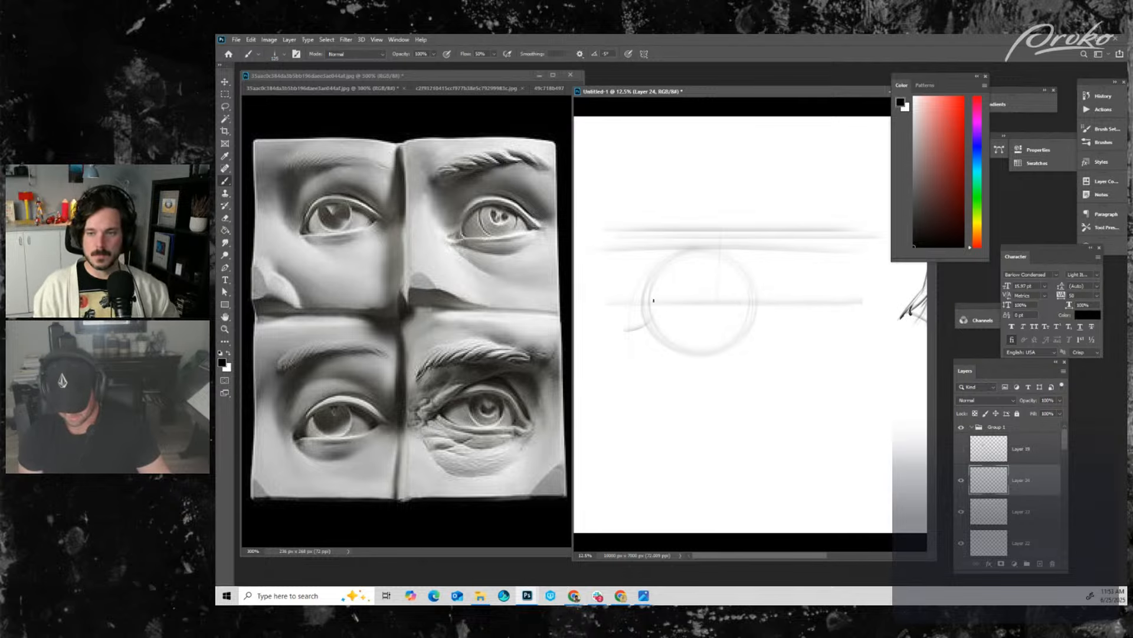
{"action": "left_click_drag", "start_coordinate": [643, 297], "coordinate": [721, 274]}
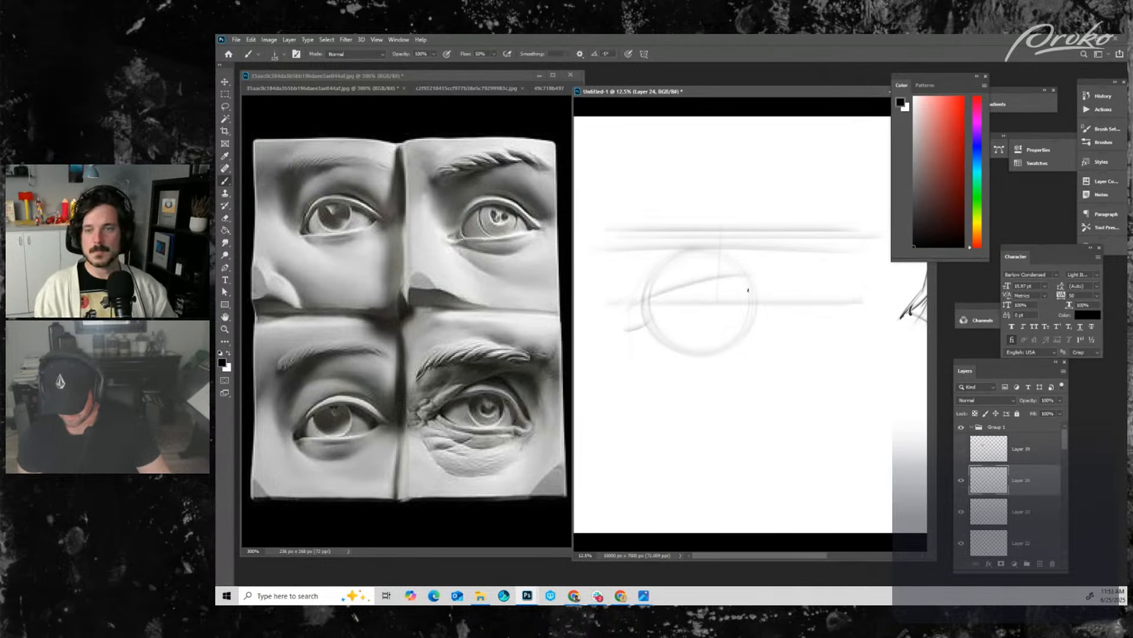
{"action": "key", "text": "bracketleft"}
{"action": "key", "text": "bracketleft"}
{"action": "left_click_drag", "start_coordinate": [723, 281], "coordinate": [767, 322]}
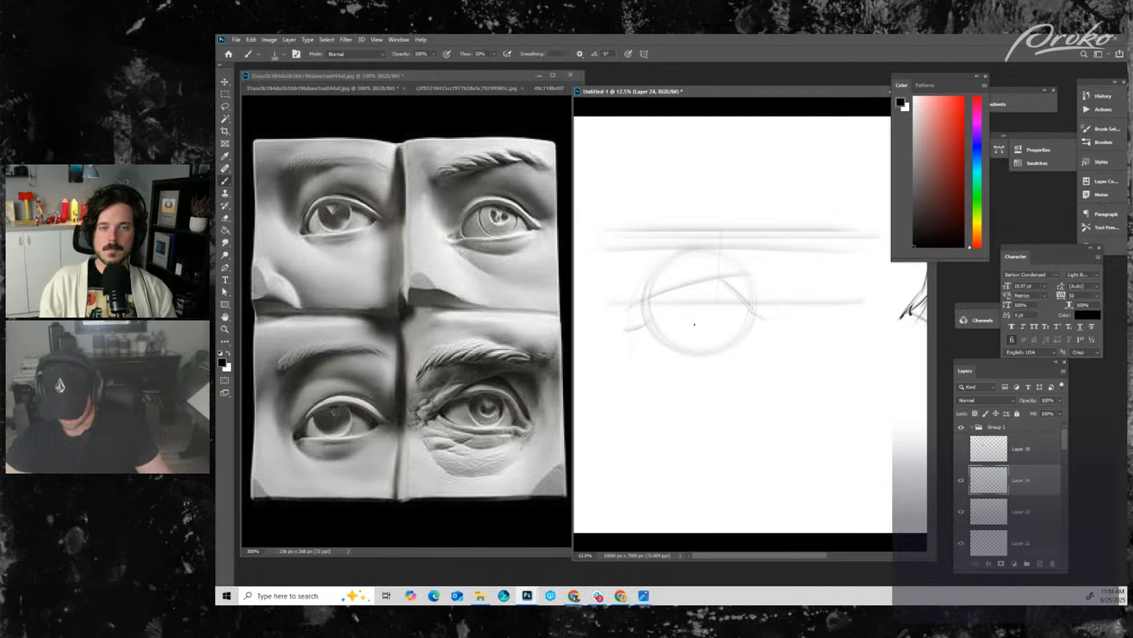
- Block in the lower lid with straight segments descending from the inner corner and running across to the outer corner
{"action": "key", "text": "bracketright"}
{"action": "left_click_drag", "start_coordinate": [652, 306], "coordinate": [690, 323]}
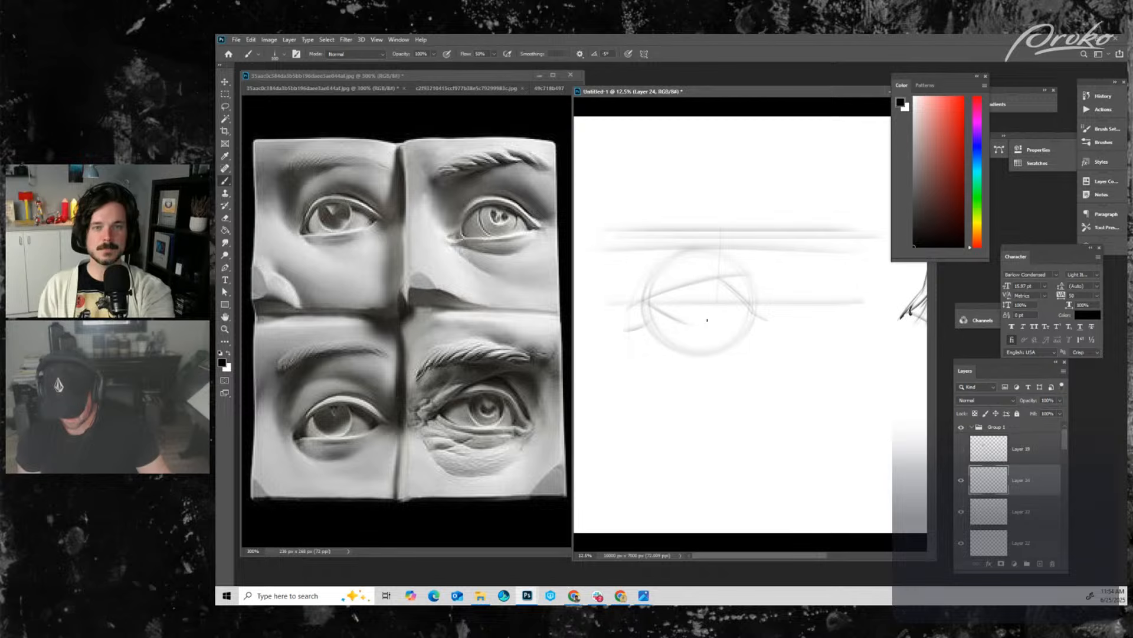
{"action": "left_click_drag", "start_coordinate": [684, 323], "coordinate": [745, 319]}
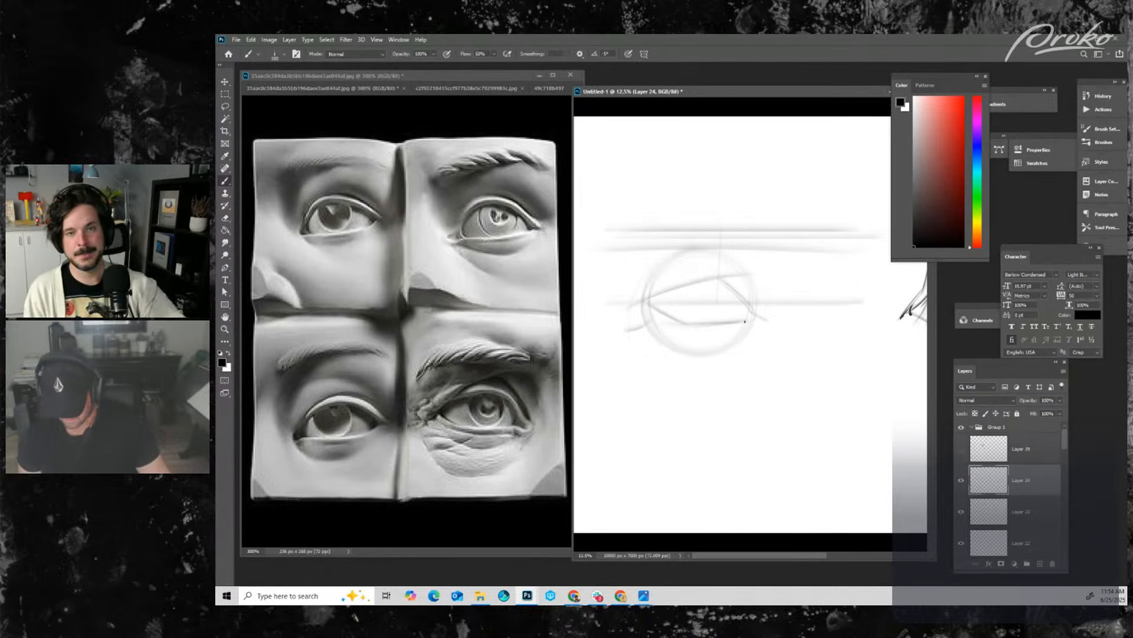
{"action": "left_click_drag", "start_coordinate": [732, 322], "coordinate": [761, 323]}
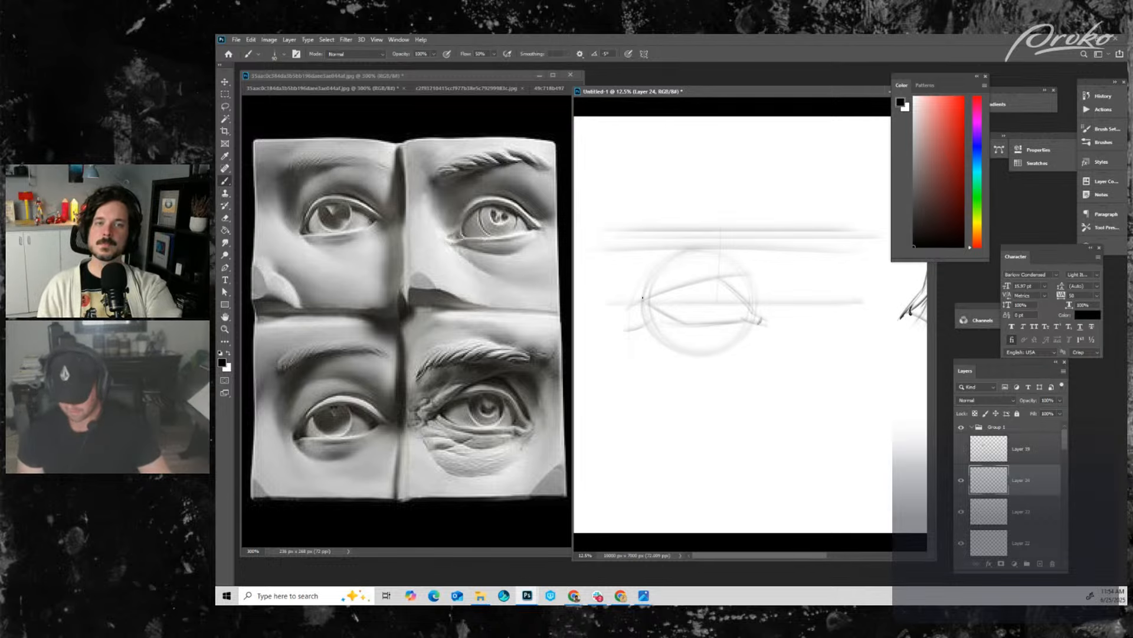
- Draw a tilted axis line through both eye corners and mark the inner and outer corners with small arrows
{"action": "left_click_drag", "start_coordinate": [614, 288], "coordinate": [823, 330]}
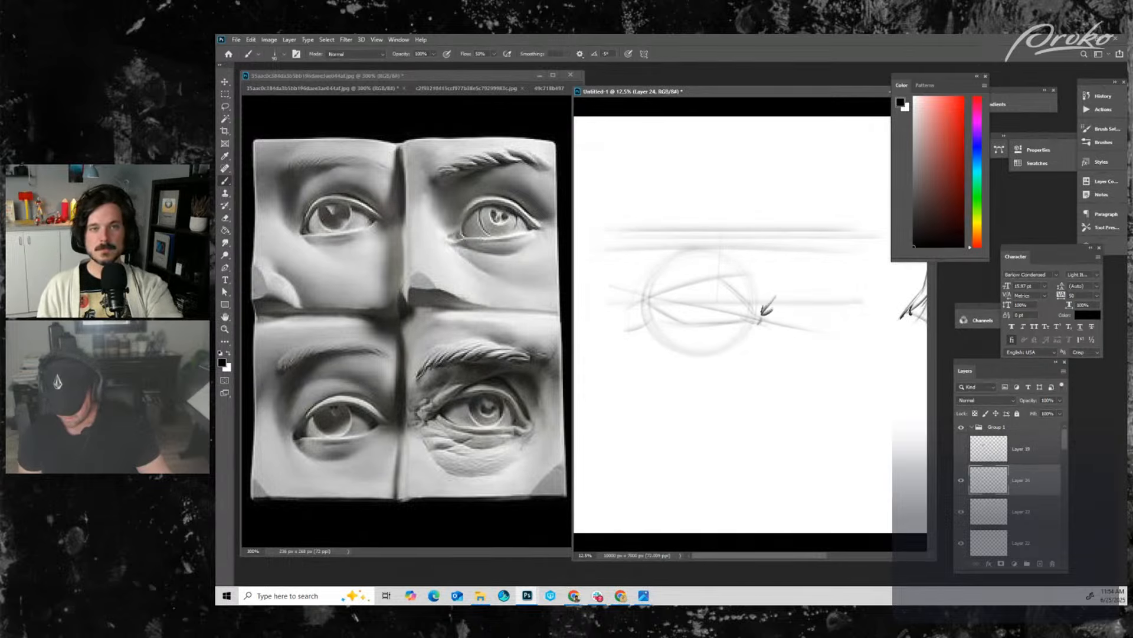
{"action": "mouse_move", "coordinate": [786, 273]}
{"action": "left_mouse_down"}
{"action": "mouse_move", "coordinate": [786, 319]}
{"action": "mouse_move", "coordinate": [791, 312]}
{"action": "left_mouse_up"}
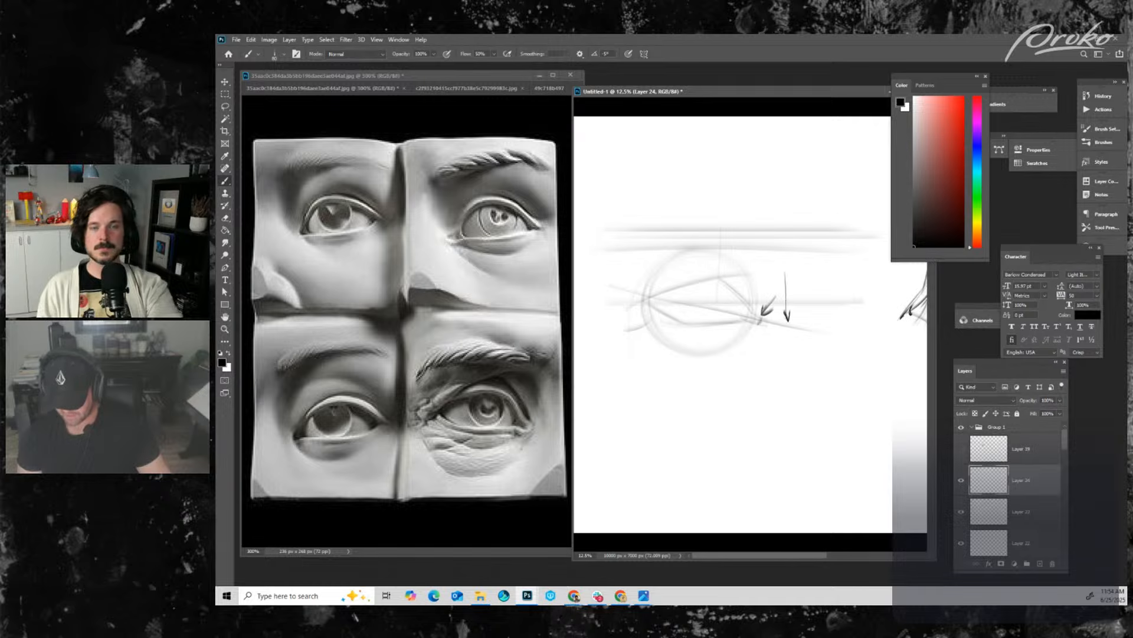
{"action": "mouse_move", "coordinate": [628, 265]}
{"action": "left_mouse_down"}
{"action": "mouse_move", "coordinate": [629, 298]}
{"action": "mouse_move", "coordinate": [636, 287]}
{"action": "left_mouse_up"}
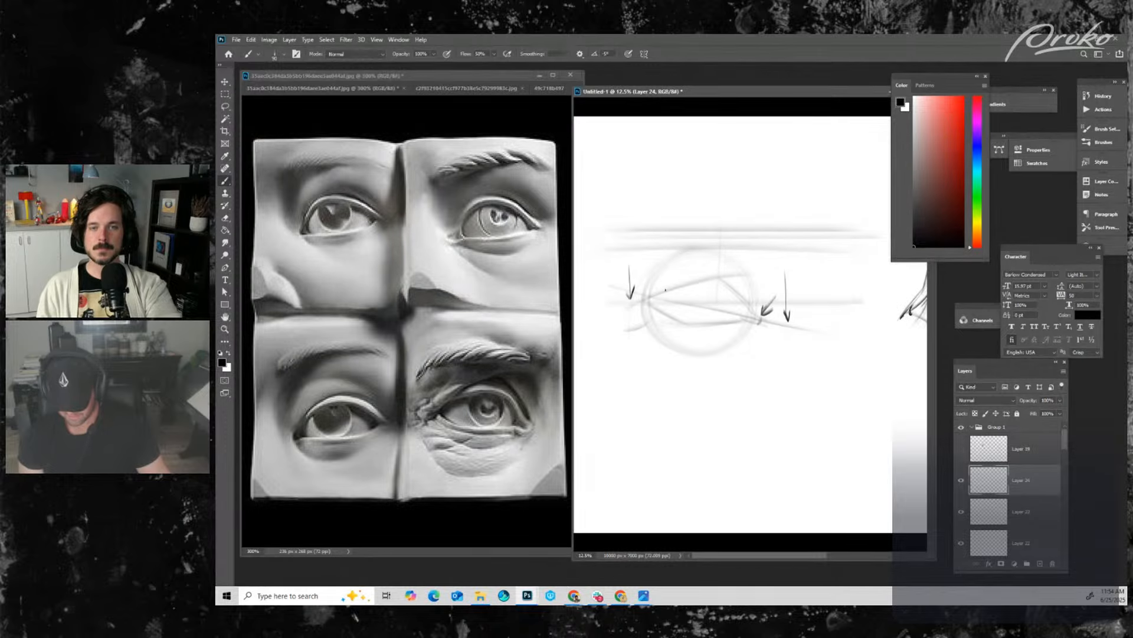
{"action": "left_click_drag", "start_coordinate": [651, 295], "coordinate": [637, 302]}
{"action": "key", "text": "bracketright"}
{"action": "key", "text": "bracketright"}
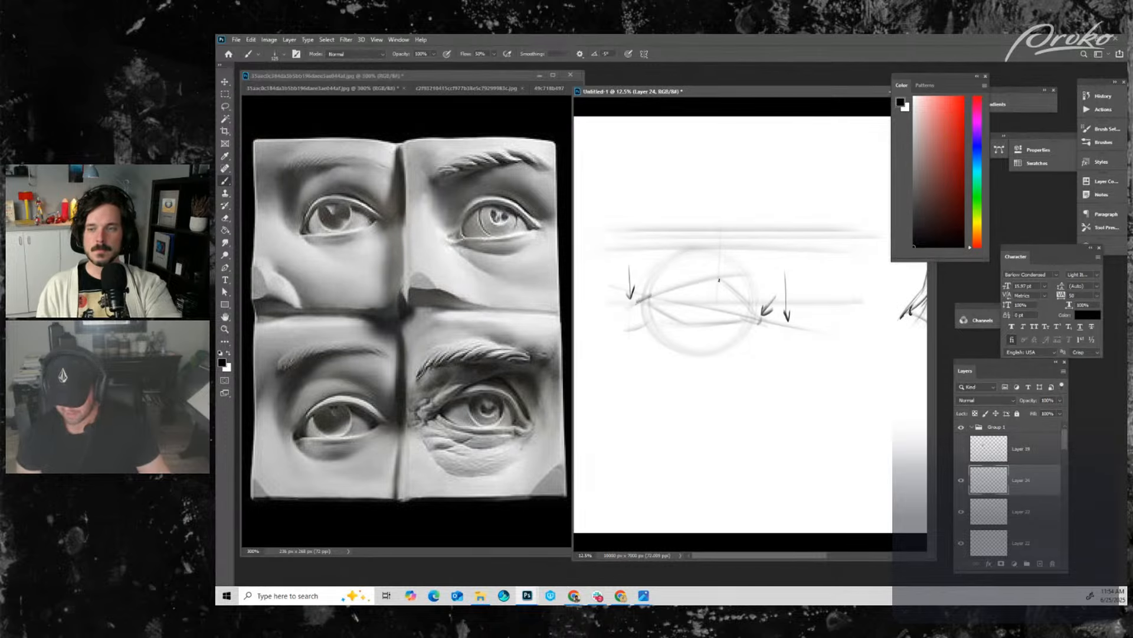
- Draw a long diagonal line through the upper lid's peak and add a downward arrow pointing at that peak
{"action": "left_click_drag", "start_coordinate": [761, 209], "coordinate": [628, 419]}
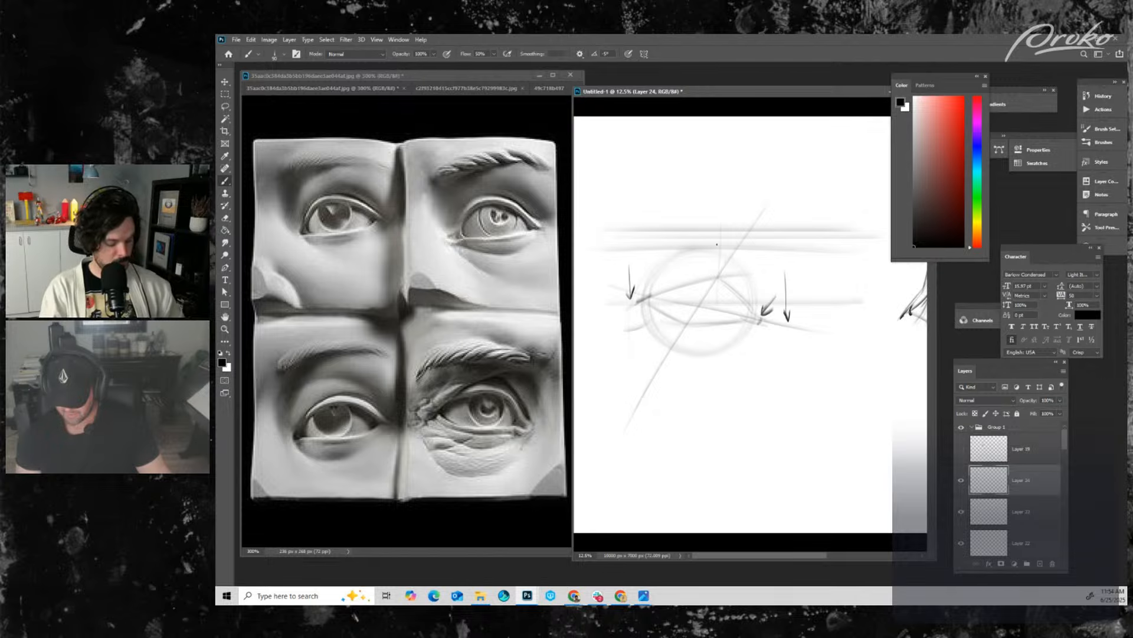
{"action": "left_click_drag", "start_coordinate": [719, 226], "coordinate": [717, 273]}
{"action": "left_click_drag", "start_coordinate": [712, 263], "coordinate": [721, 263]}
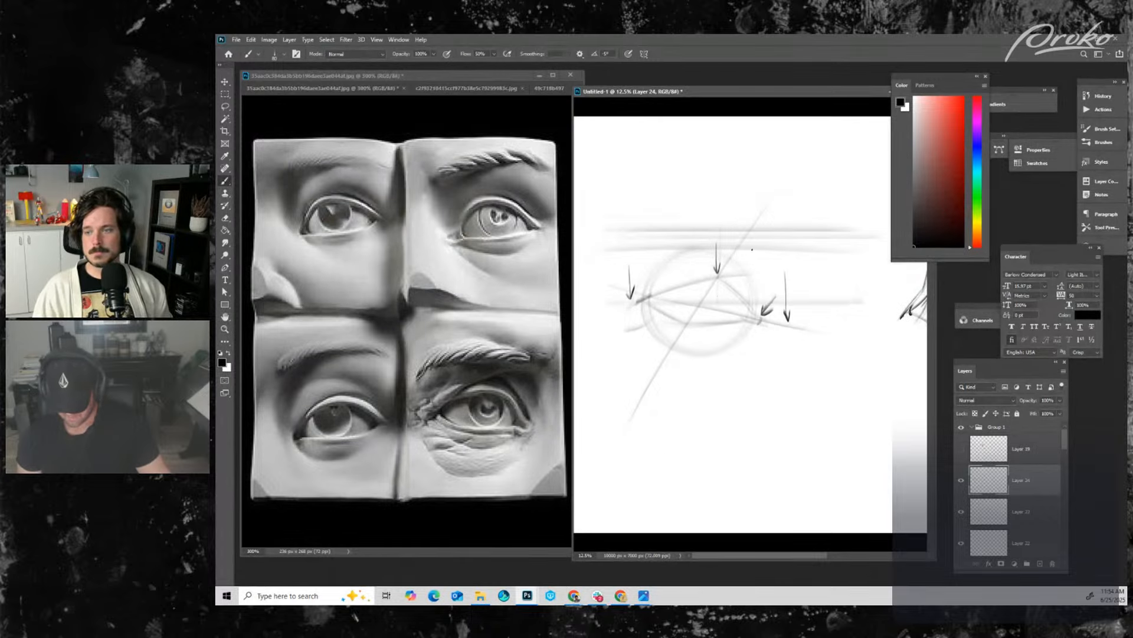
- Widen the plaster eye reference window, frame the wrinkled eye closely, and set up a very small red brush
{"action": "left_click", "coordinate": [582, 335]}
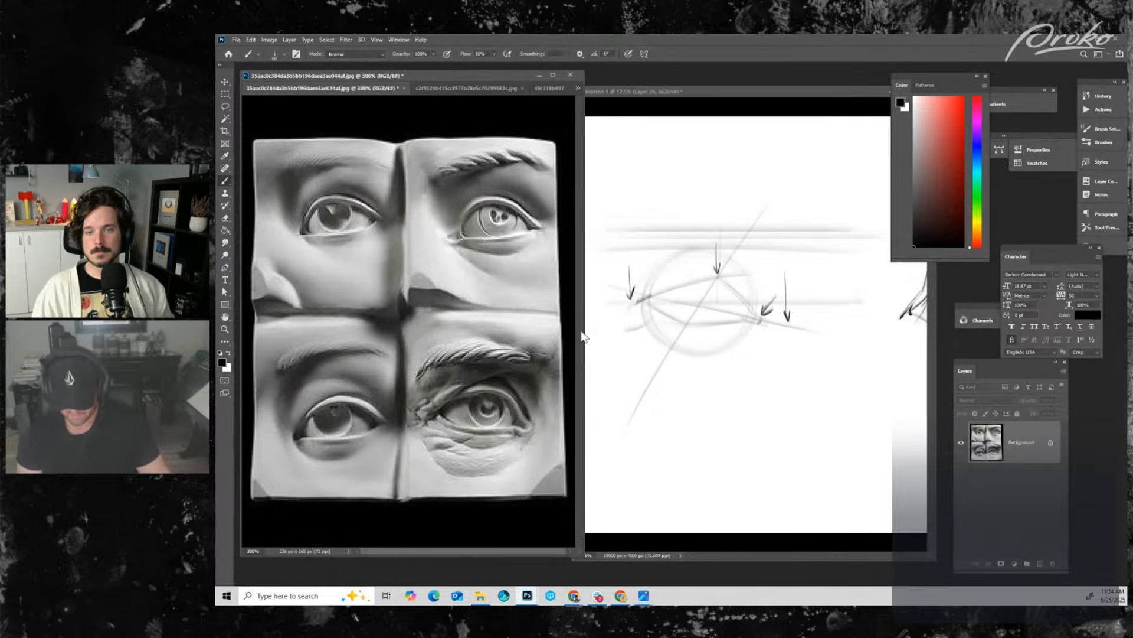
{"action": "left_click_drag", "start_coordinate": [582, 335], "coordinate": [639, 335]}
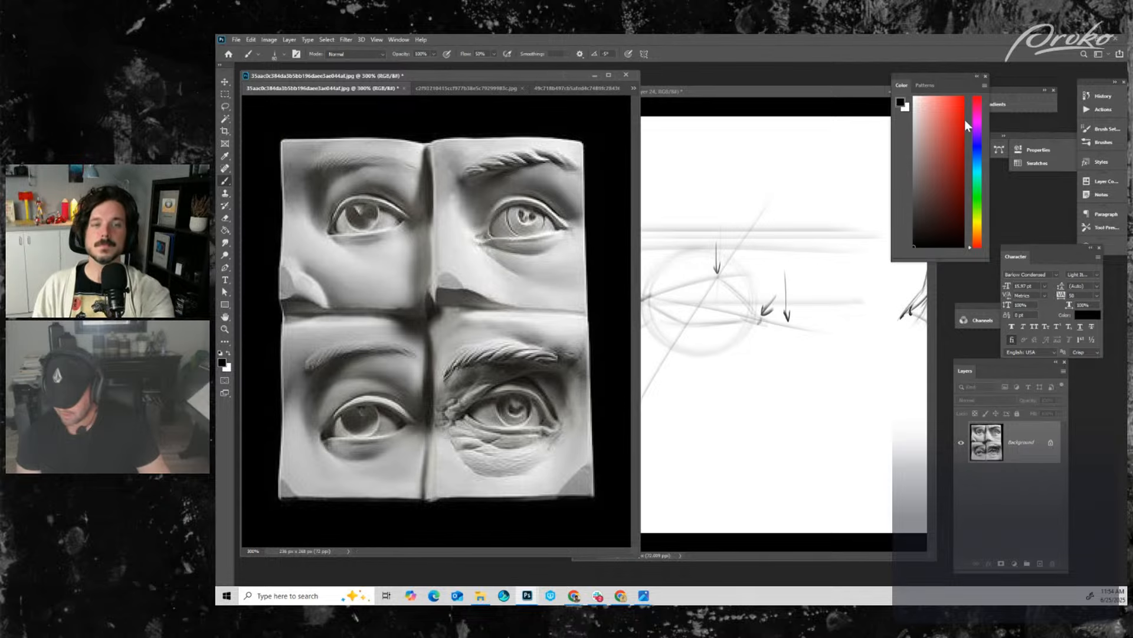
{"action": "left_click", "coordinate": [962, 97]}
{"action": "key", "text": "ctrl+plus"}
{"action": "mouse_move", "coordinate": [589, 400]}
{"action": "left_mouse_down"}
{"action": "mouse_move", "coordinate": [592, 312]}
{"action": "mouse_move", "coordinate": [581, 313]}
{"action": "left_mouse_up"}
{"action": "key", "text": "ctrl+plus"}
{"action": "left_click_drag", "start_coordinate": [593, 360], "coordinate": [561, 299]}
{"action": "key", "text": "bracketleft"}
{"action": "key", "text": "bracketleft"}
{"action": "key", "text": "bracketleft"}
{"action": "key", "text": "bracketleft"}
{"action": "key", "text": "bracketleft"}
{"action": "key", "text": "bracketleft"}
{"action": "key", "text": "bracketleft"}
{"action": "key", "text": "bracketleft"}
{"action": "key", "text": "bracketleft"}
{"action": "key", "text": "bracketleft"}
{"action": "key", "text": "bracketleft"}
{"action": "key", "text": "bracketleft"}
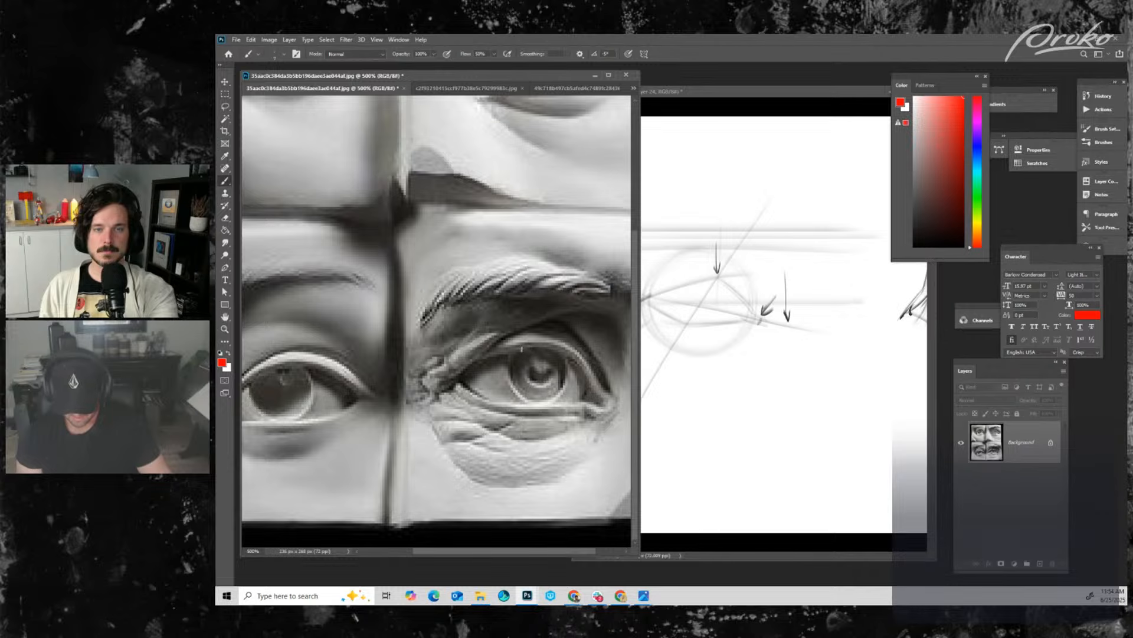
- Mark the angular peak of the wrinkled eye's upper lid in red on the reference, and undo the marks
{"action": "left_click_drag", "start_coordinate": [508, 353], "coordinate": [538, 341]}
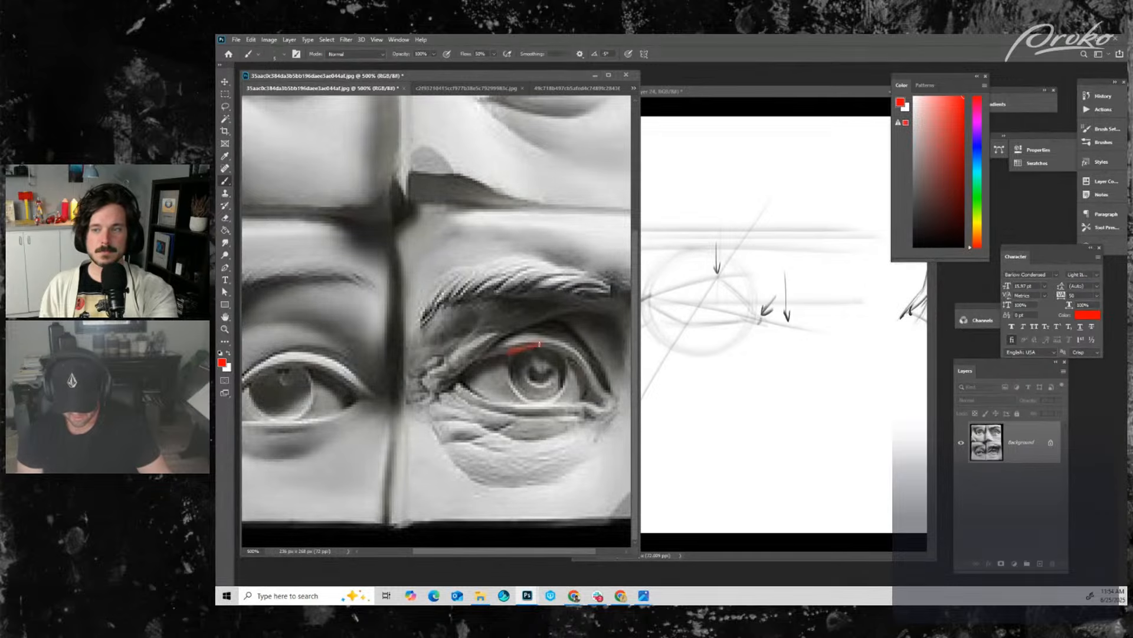
{"action": "key", "text": "ctrl+minus"}
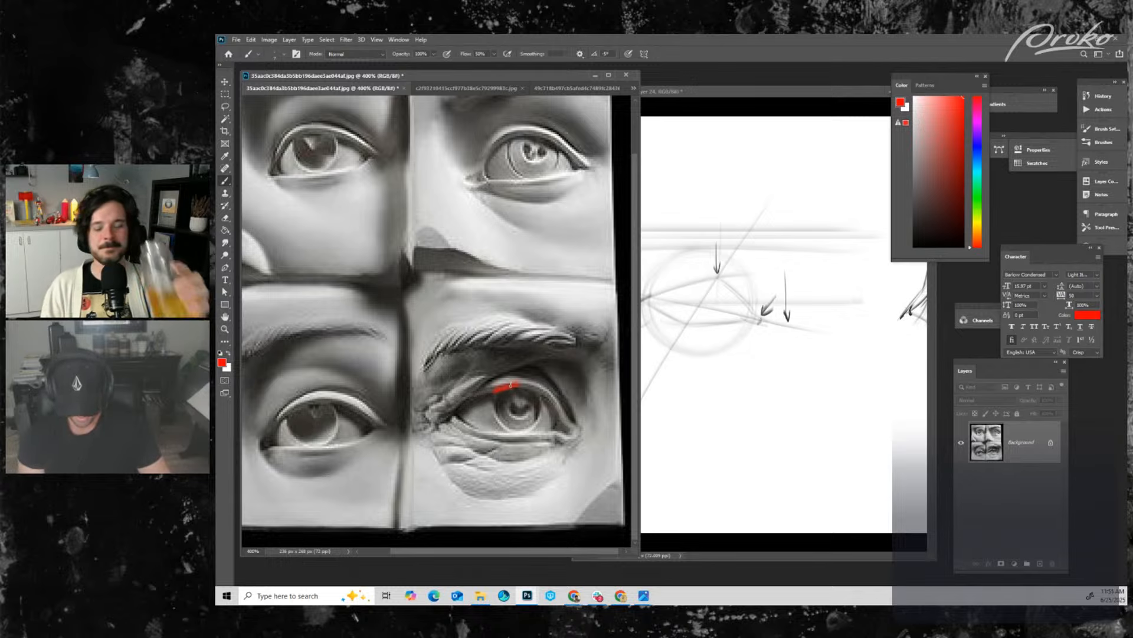
{"action": "left_click_drag", "start_coordinate": [495, 390], "coordinate": [536, 388]}
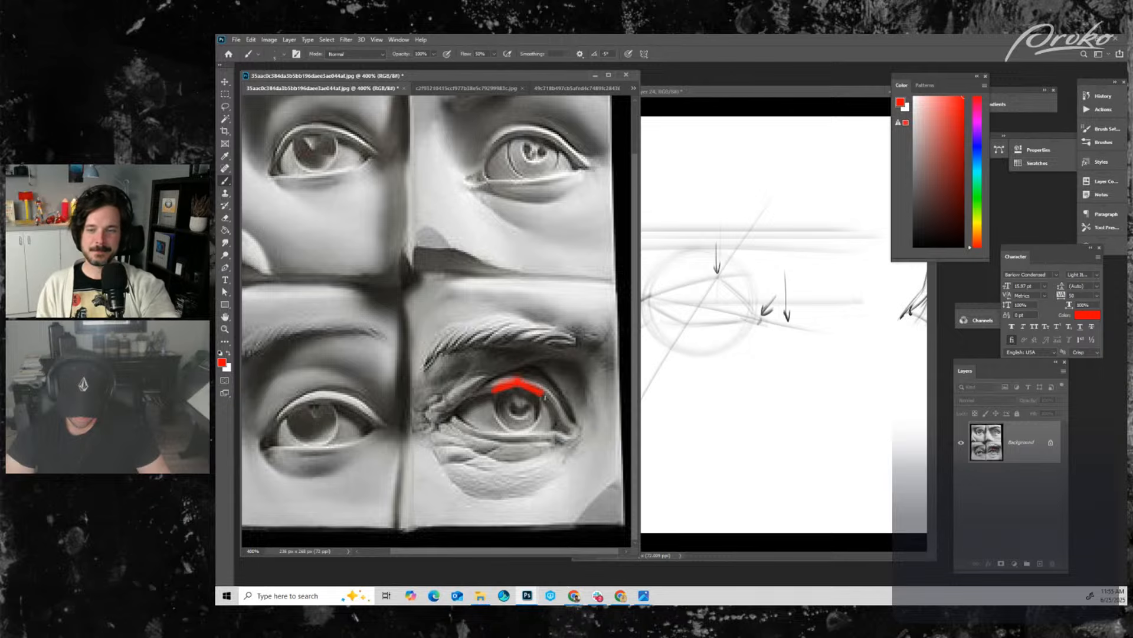
{"action": "key", "text": "ctrl+plus"}
{"action": "left_click_drag", "start_coordinate": [587, 435], "coordinate": [585, 379]}
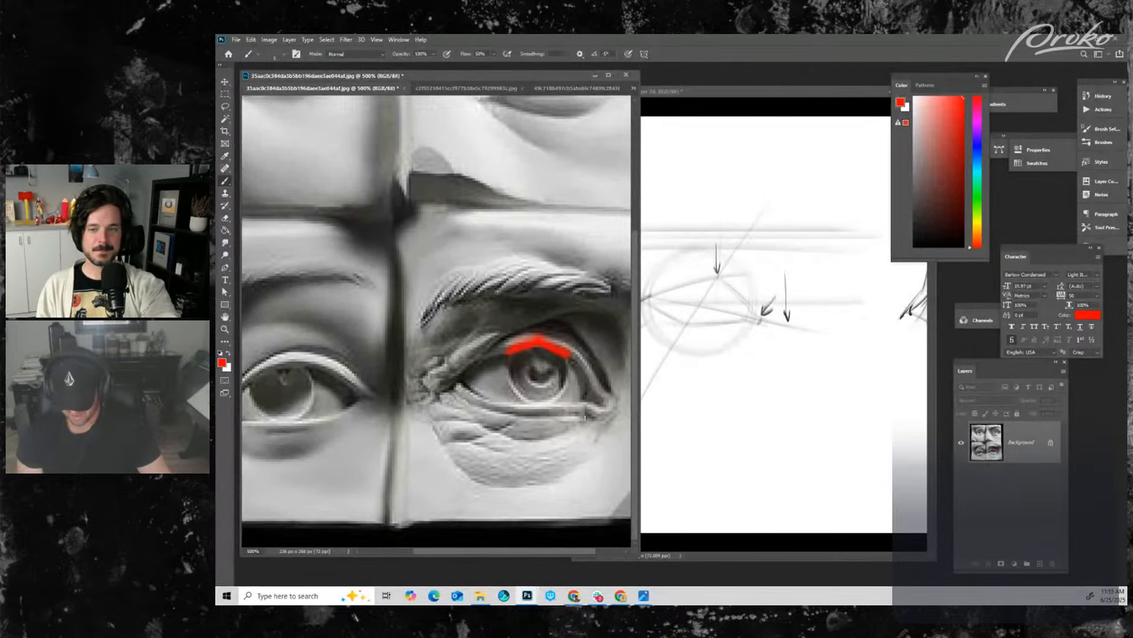
{"action": "key", "text": "ctrl+z"}
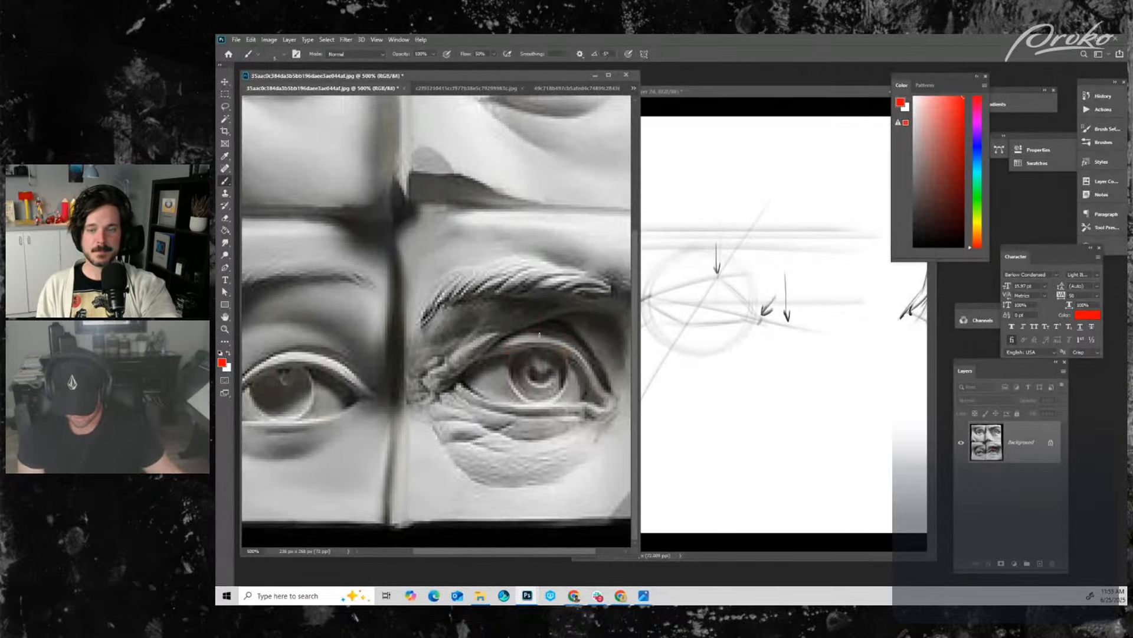
- Try red marks for other upper-lid peak positions on the wrinkled reference eye, undoing each attempt
{"action": "left_click_drag", "start_coordinate": [537, 311], "coordinate": [538, 343]}
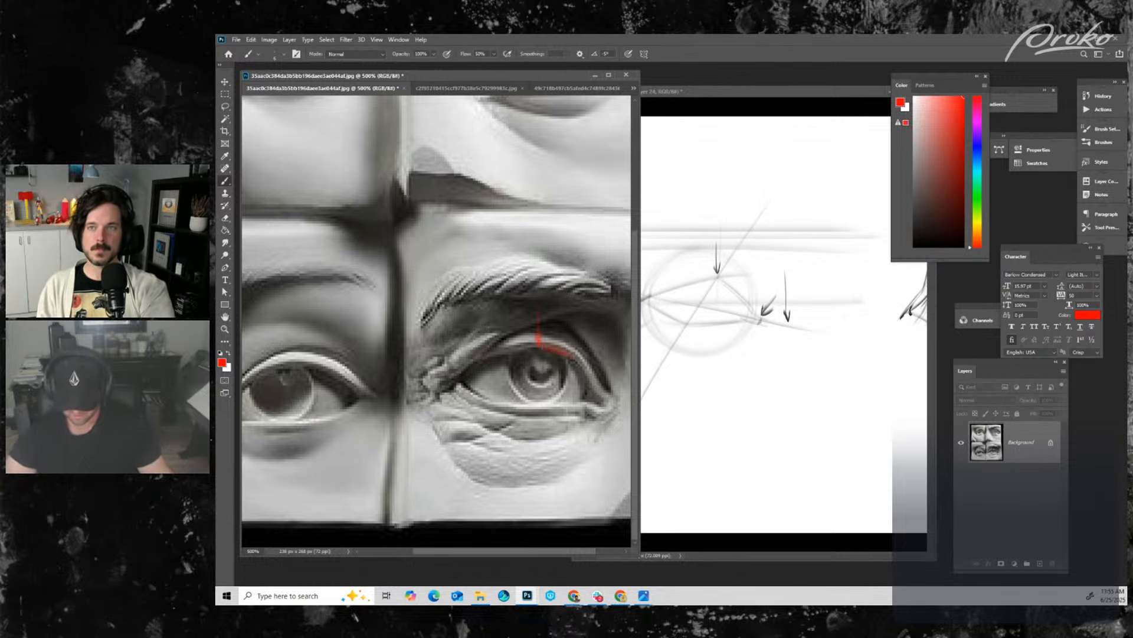
{"action": "left_click_drag", "start_coordinate": [501, 356], "coordinate": [541, 346]}
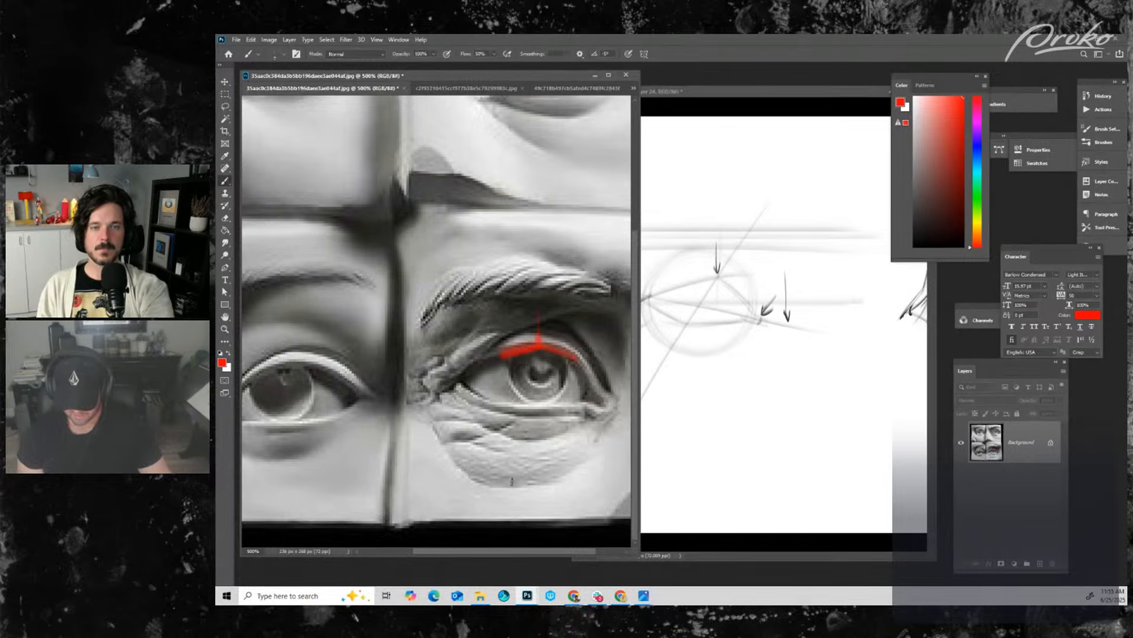
{"action": "key", "text": "ctrl+z"}
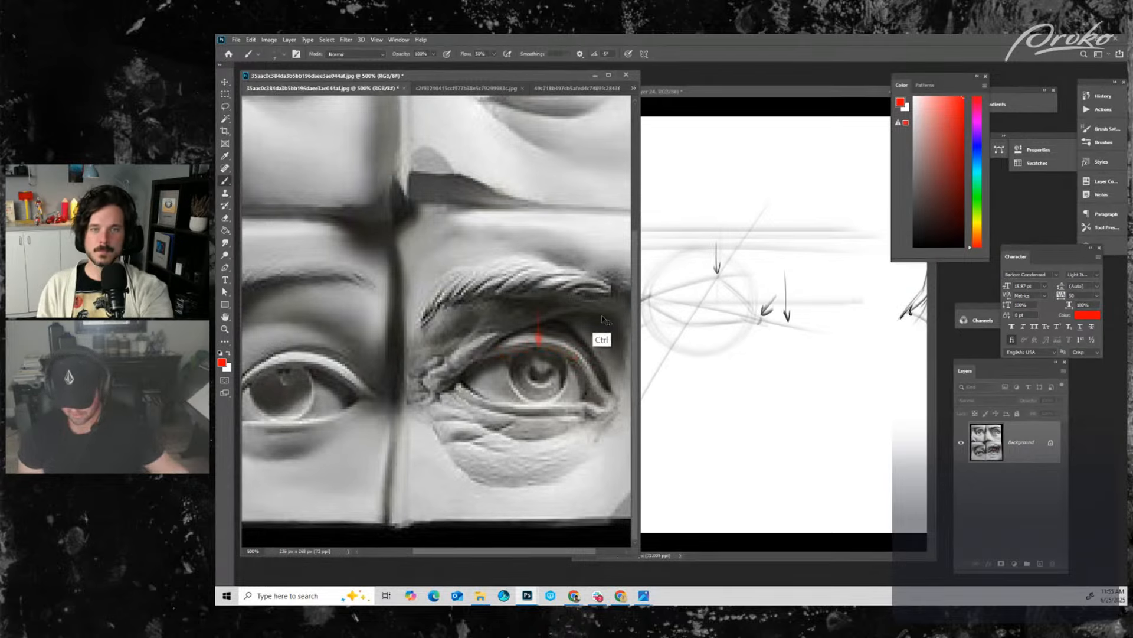
{"action": "key", "text": "ctrl+z"}
{"action": "mouse_move", "coordinate": [516, 342]}
{"action": "left_mouse_down"}
{"action": "mouse_move", "coordinate": [485, 356]}
{"action": "mouse_move", "coordinate": [563, 350]}
{"action": "mouse_move", "coordinate": [527, 342]}
{"action": "mouse_move", "coordinate": [572, 356]}
{"action": "mouse_move", "coordinate": [519, 339]}
{"action": "left_mouse_up"}
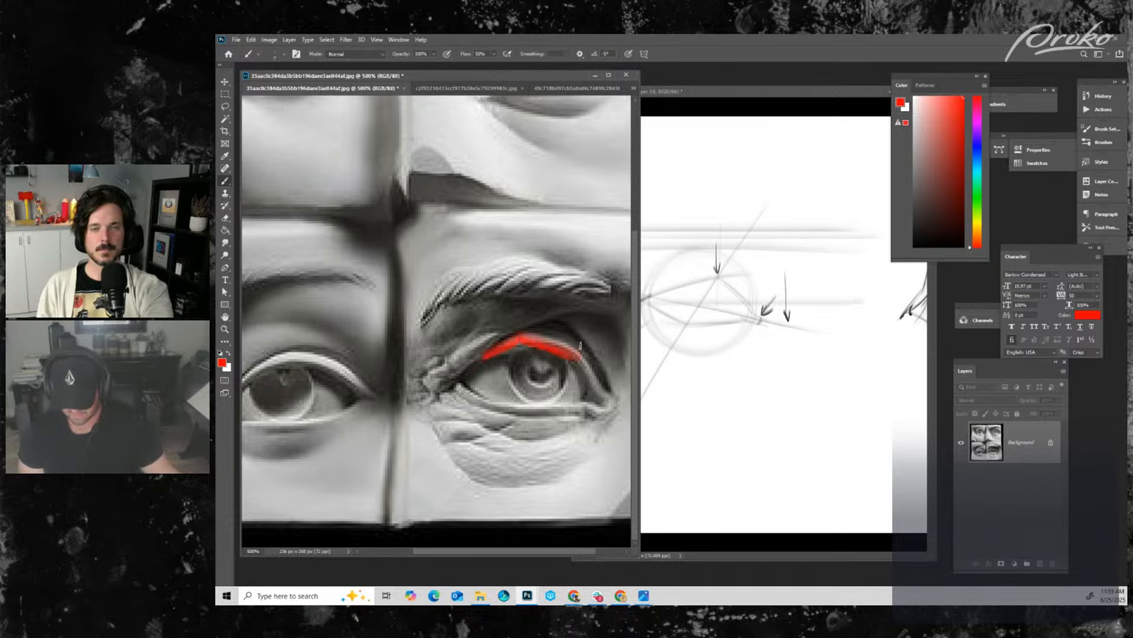
{"action": "key", "text": "ctrl+z"}
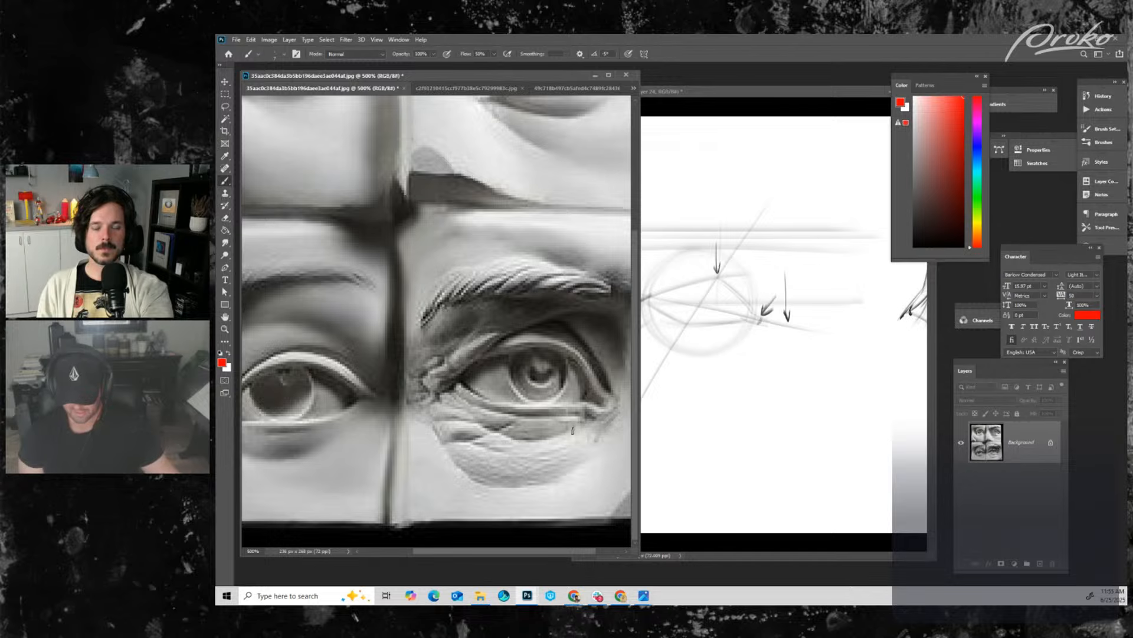
- Reset the brush colour to black, narrow the reference window around the wrinkled eye, and return to the eye drawing
{"action": "left_click", "coordinate": [915, 247]}
{"action": "key", "text": "ctrl+minus"}
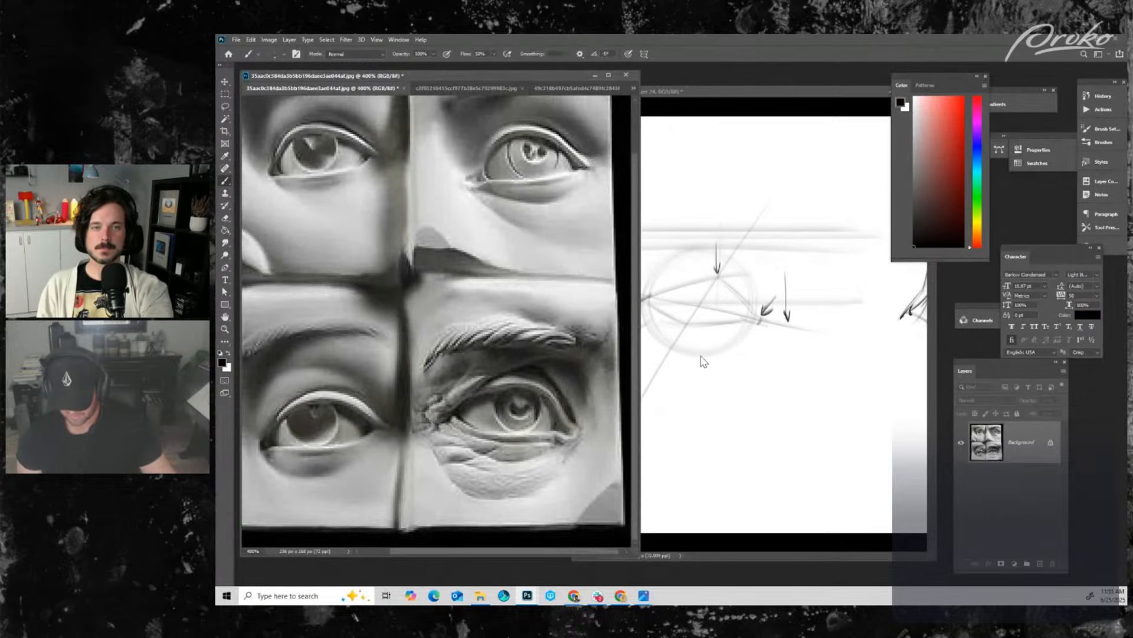
{"action": "left_click", "coordinate": [703, 361]}
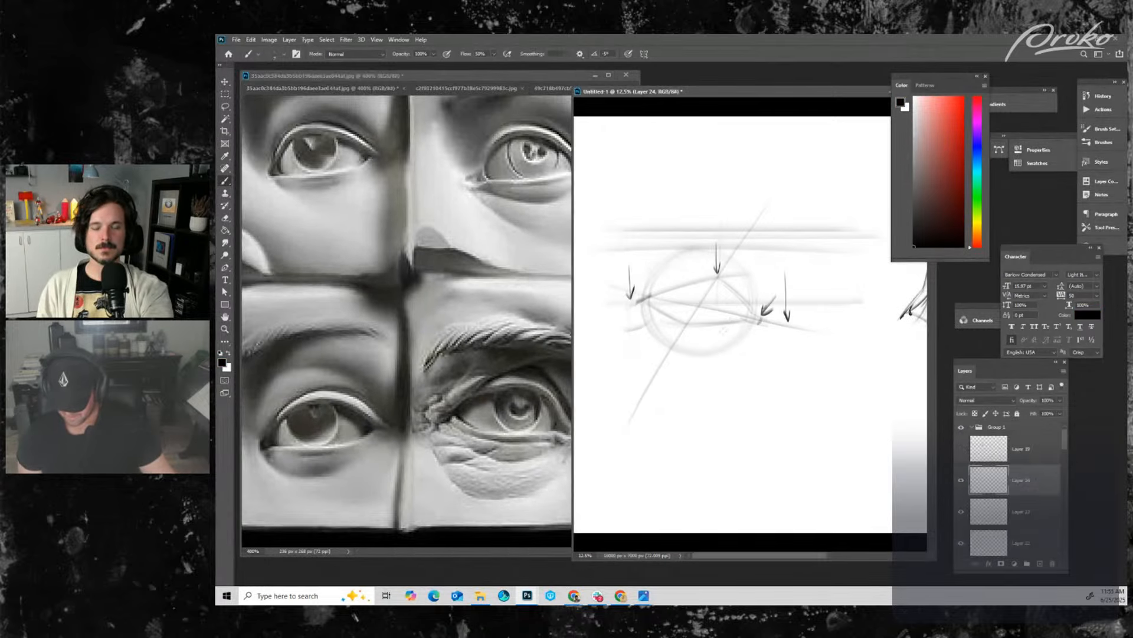
{"action": "left_click", "coordinate": [550, 258]}
{"action": "left_click_drag", "start_coordinate": [633, 173], "coordinate": [598, 182]}
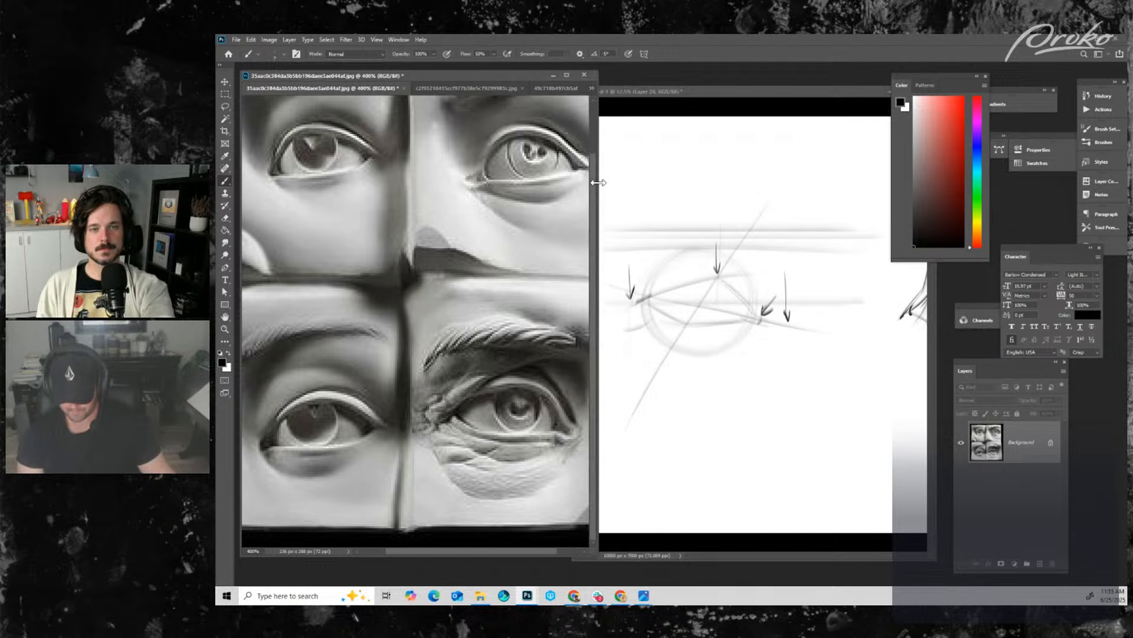
{"action": "left_click_drag", "start_coordinate": [558, 249], "coordinate": [483, 222]}
{"action": "left_click", "coordinate": [751, 350]}
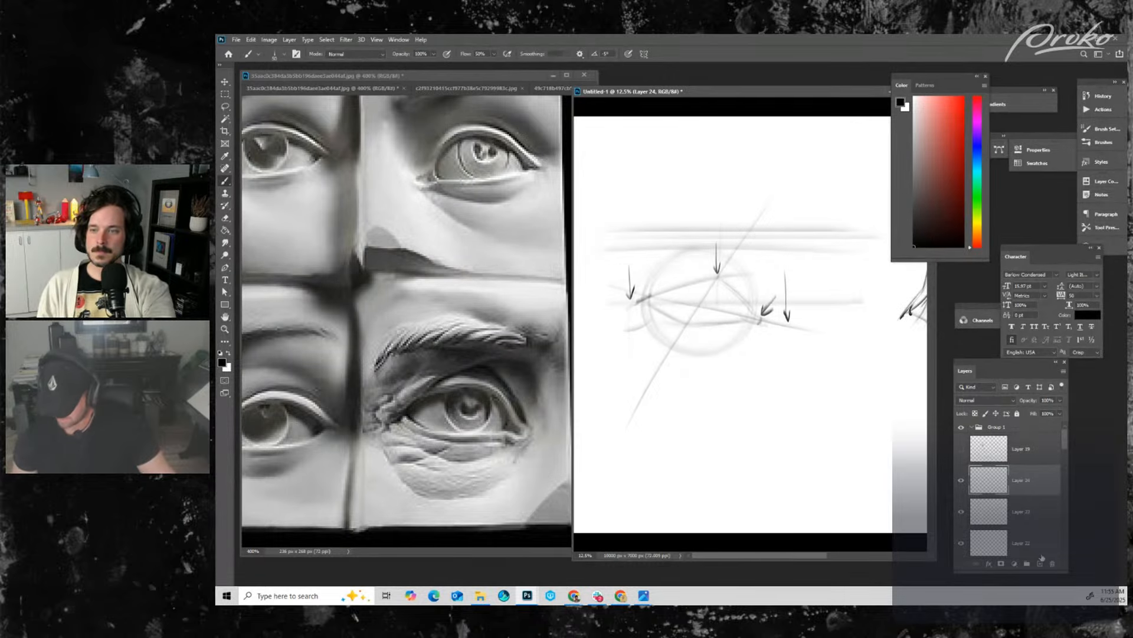
- On a new layer, draw darker lower-lid strokes curving from the inner corner toward the outer corner
{"action": "left_click", "coordinate": [1039, 563]}
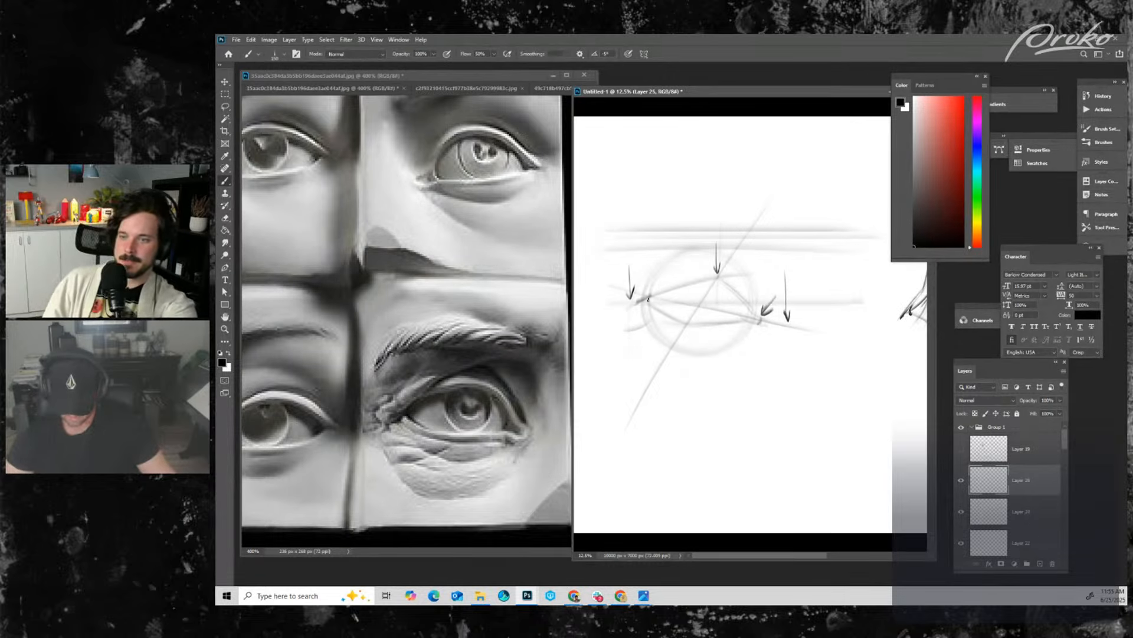
{"action": "mouse_move", "coordinate": [654, 299]}
{"action": "left_mouse_down"}
{"action": "mouse_move", "coordinate": [699, 323]}
{"action": "mouse_move", "coordinate": [655, 309]}
{"action": "mouse_move", "coordinate": [667, 316]}
{"action": "mouse_move", "coordinate": [652, 301]}
{"action": "mouse_move", "coordinate": [685, 321]}
{"action": "mouse_move", "coordinate": [759, 319]}
{"action": "left_mouse_up"}
{"action": "key", "text": "ctrl+z"}
{"action": "key", "text": "["}
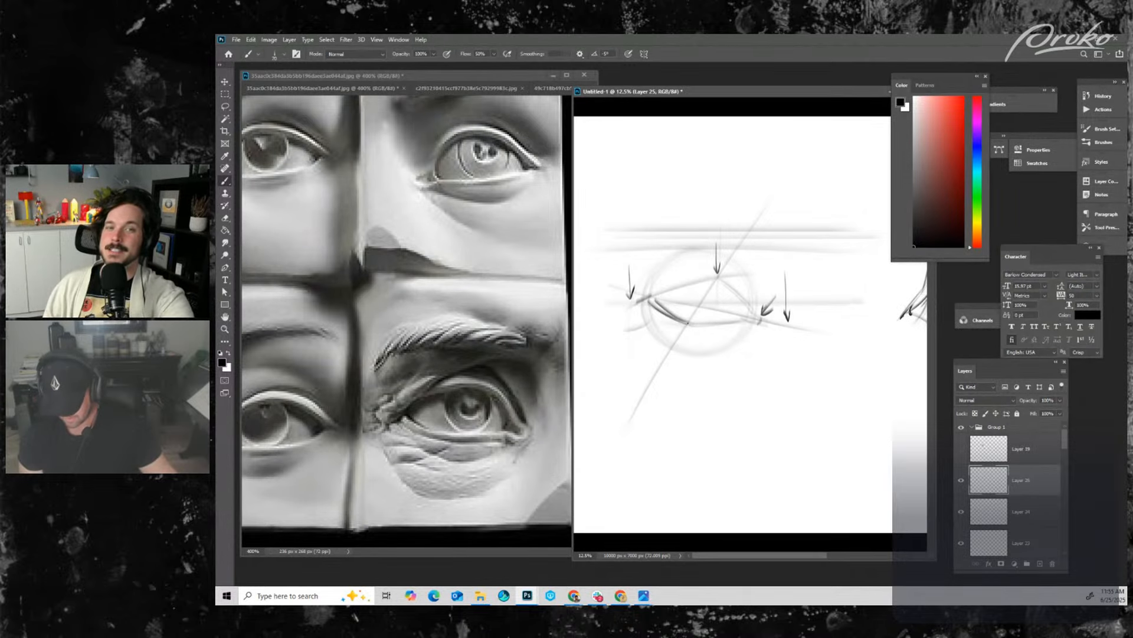
{"action": "mouse_move", "coordinate": [684, 324]}
{"action": "left_mouse_down"}
{"action": "mouse_move", "coordinate": [724, 318]}
{"action": "mouse_move", "coordinate": [681, 318]}
{"action": "mouse_move", "coordinate": [742, 316]}
{"action": "left_mouse_up"}
- Draw the lower contour beneath the lower lid with angled strokes meeting near the bottom of the eyeball circle
{"action": "key", "text": "]"}
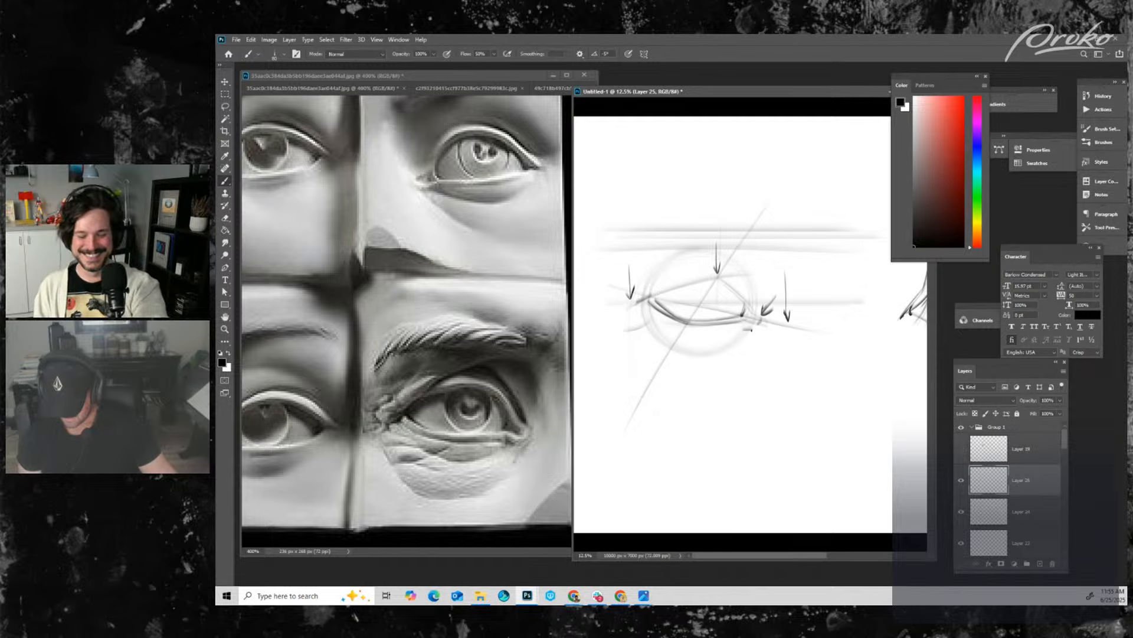
{"action": "left_click_drag", "start_coordinate": [695, 347], "coordinate": [759, 325]}
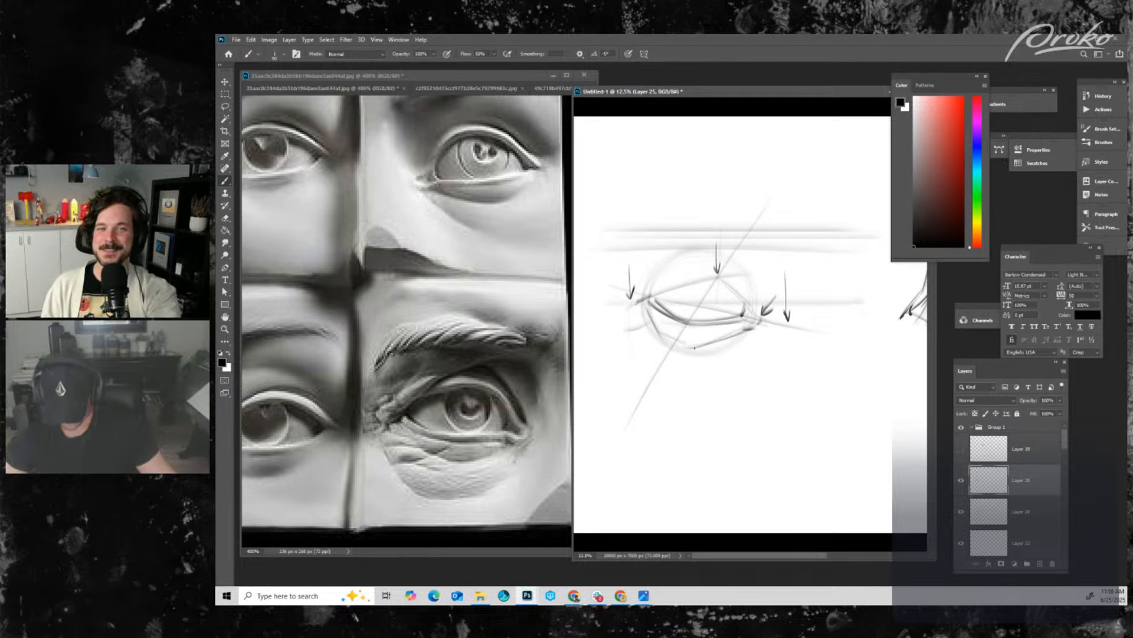
{"action": "left_click_drag", "start_coordinate": [665, 333], "coordinate": [699, 350]}
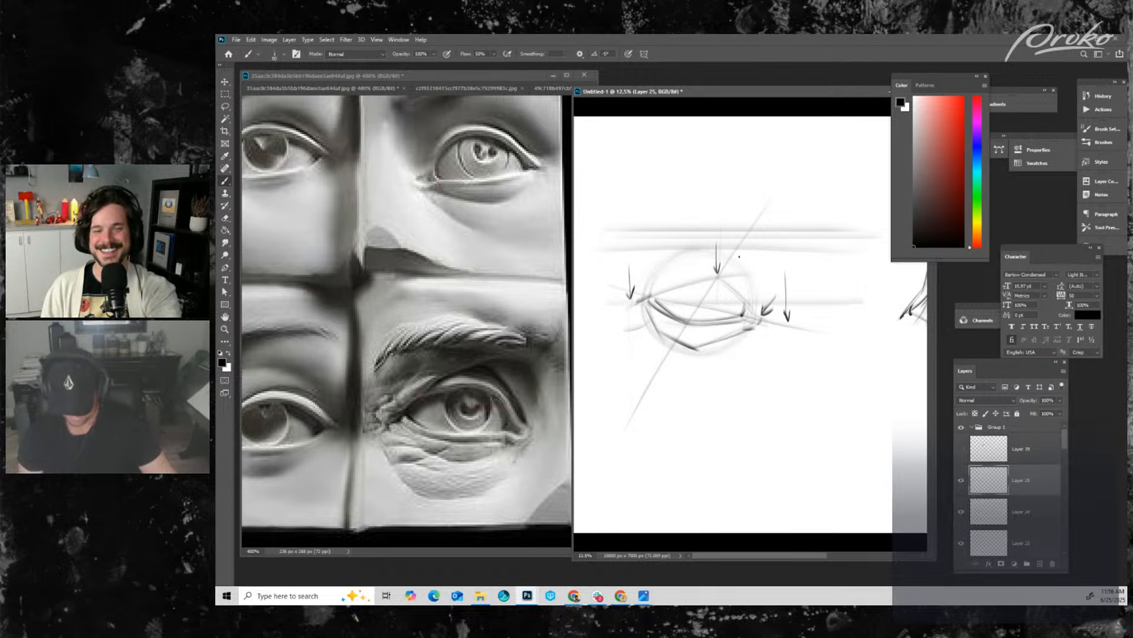
- Draw the upper-lid crease rising from the outer corner toward the brow, with a branch curving down to the inner corner
{"action": "left_click_drag", "start_coordinate": [629, 302], "coordinate": [684, 273]}
{"action": "left_click_drag", "start_coordinate": [634, 301], "coordinate": [782, 245]}
{"action": "left_click_drag", "start_coordinate": [709, 262], "coordinate": [780, 247]}
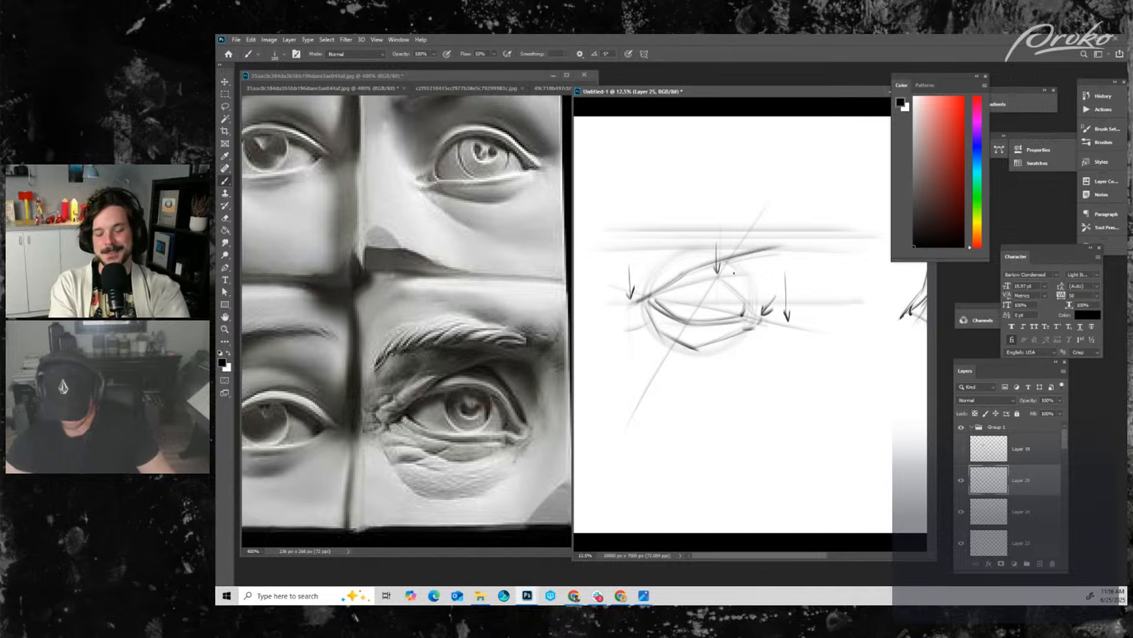
{"action": "mouse_move", "coordinate": [725, 260]}
{"action": "left_mouse_down"}
{"action": "mouse_move", "coordinate": [759, 312]}
{"action": "mouse_move", "coordinate": [734, 263]}
{"action": "mouse_move", "coordinate": [759, 306]}
{"action": "left_mouse_up"}
- With a smaller brush, draw the upper lid's edge from its peak down to the inner corner and shape the tear duct
{"action": "key", "text": "bracketleft"}
{"action": "key", "text": "bracketleft"}
{"action": "key", "text": "bracketleft"}
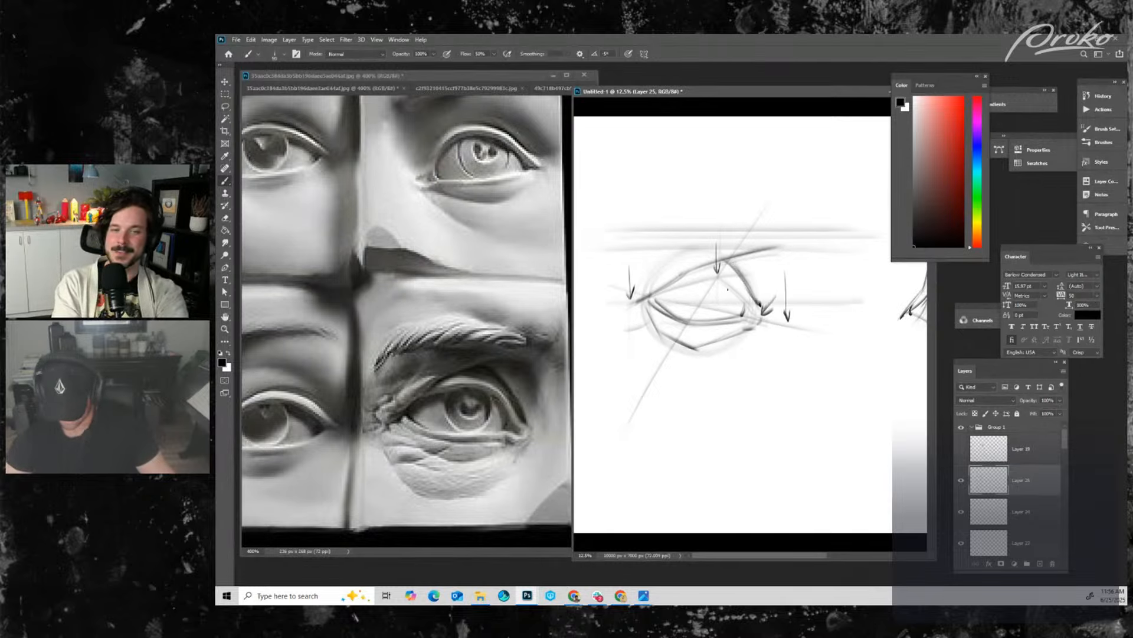
{"action": "left_click_drag", "start_coordinate": [717, 284], "coordinate": [754, 319]}
- With a larger brush, darken the upper lid's edge and the overhanging fold from the outer corner toward the brow
{"action": "key", "text": "bracketright"}
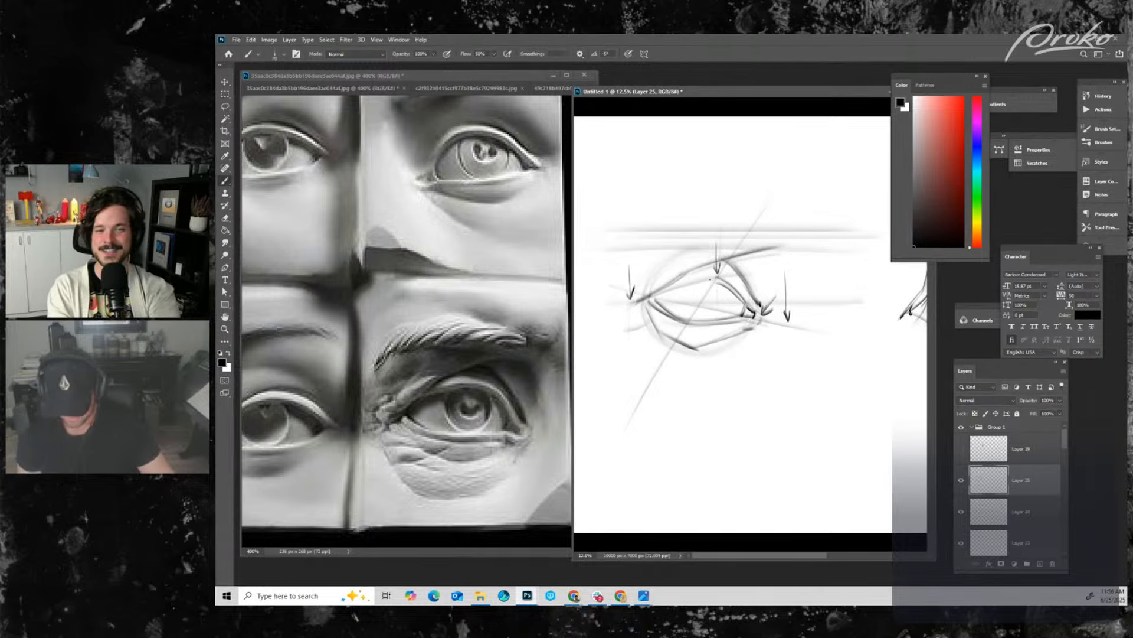
{"action": "key", "text": "bracketright"}
{"action": "left_click_drag", "start_coordinate": [667, 286], "coordinate": [718, 275]}
{"action": "left_click_drag", "start_coordinate": [638, 302], "coordinate": [690, 270]}
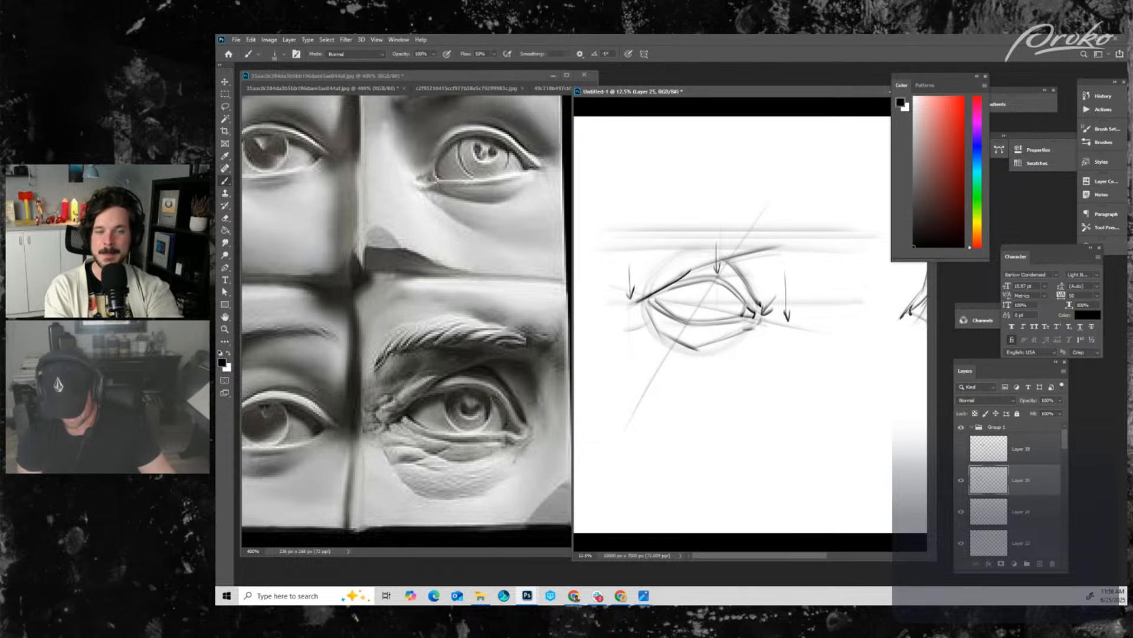
{"action": "mouse_move", "coordinate": [638, 308]}
{"action": "left_mouse_down"}
{"action": "mouse_move", "coordinate": [650, 296]}
{"action": "mouse_move", "coordinate": [637, 308]}
{"action": "left_mouse_up"}
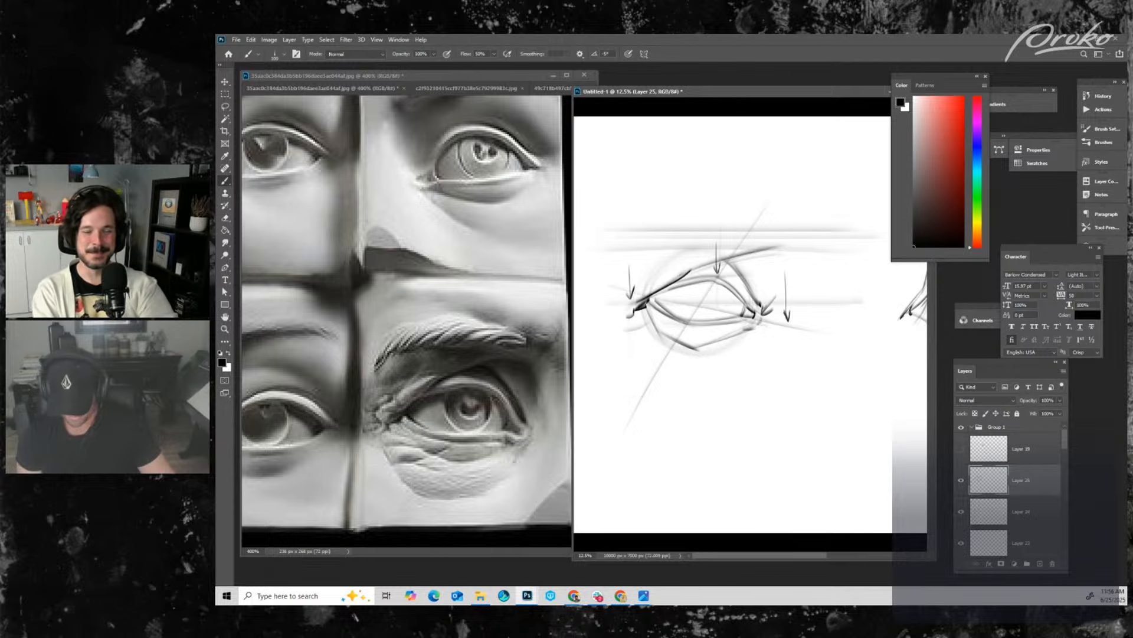
{"action": "left_click_drag", "start_coordinate": [687, 272], "coordinate": [760, 250]}
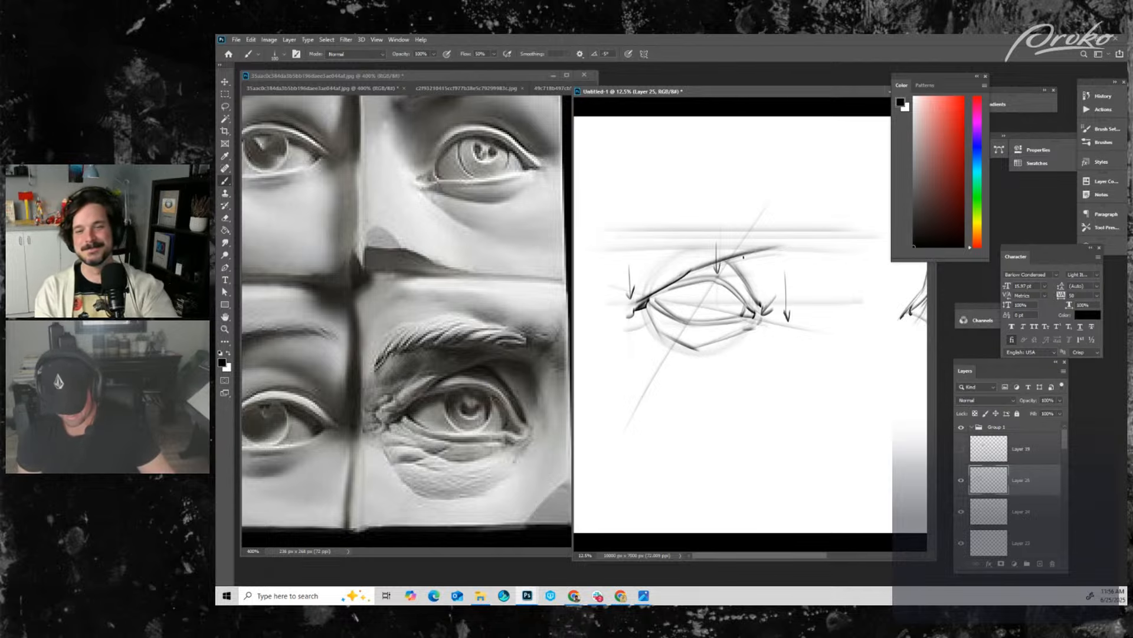
- Draw a soft brow contour above the lid fold and a light curve around the inner corner
{"action": "key", "text": "bracketright"}
{"action": "left_click_drag", "start_coordinate": [663, 255], "coordinate": [799, 233]}
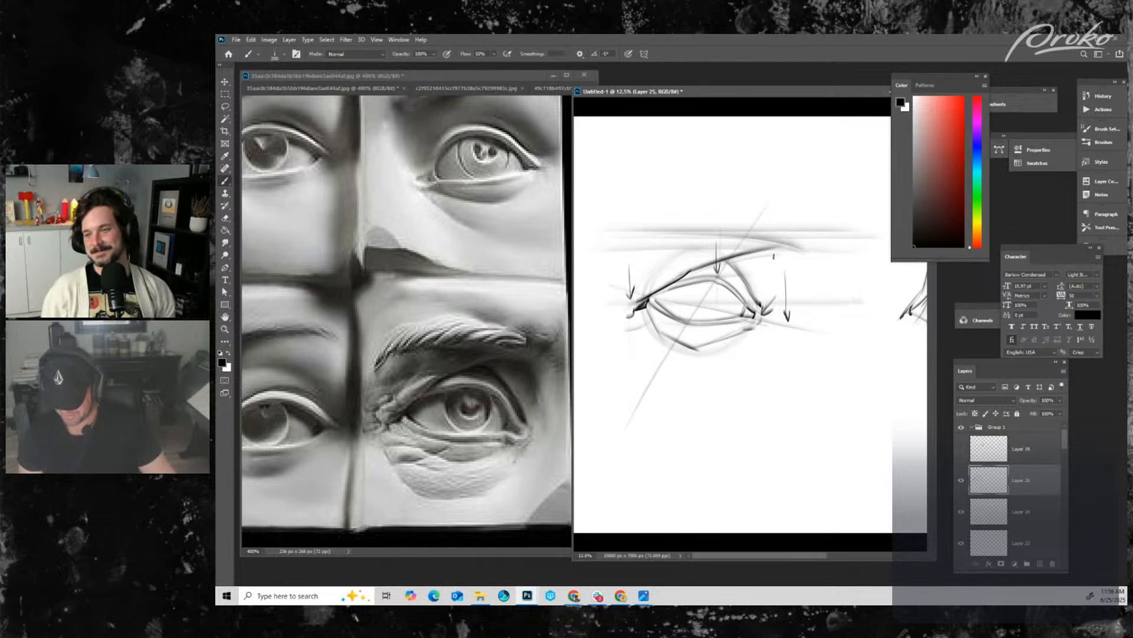
{"action": "key", "text": "bracketright"}
{"action": "key", "text": "bracketright"}
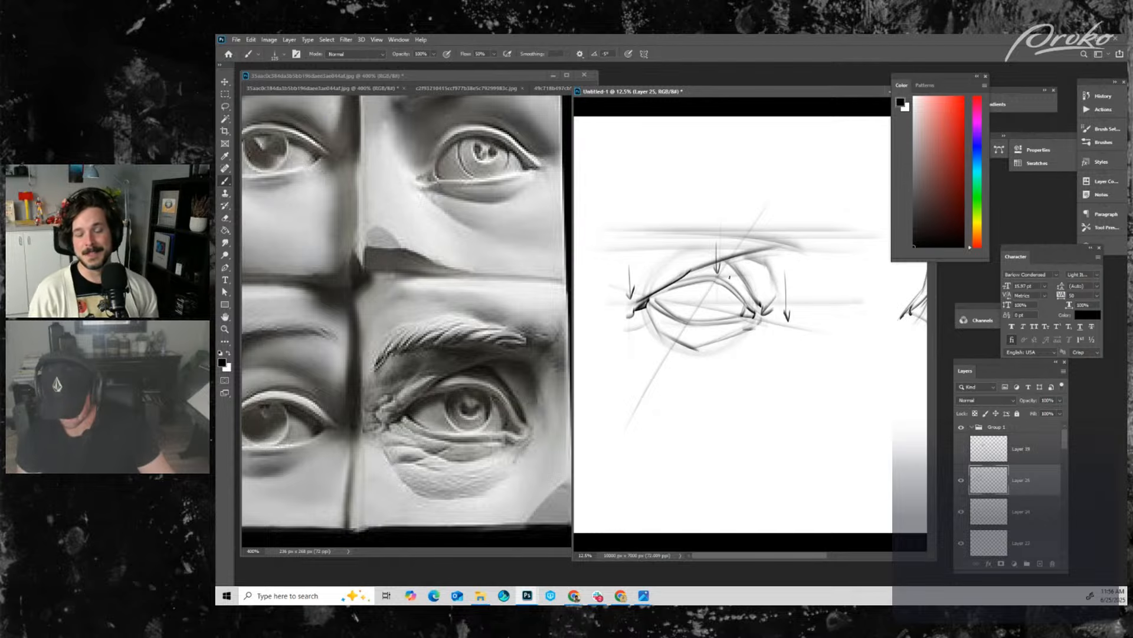
- Draw the iris circle with a vertical centre line between the lids and sketch the pupil inside it
{"action": "key", "text": "bracketleft"}
{"action": "key", "text": "bracketleft"}
{"action": "key", "text": "bracketleft"}
{"action": "key", "text": "bracketleft"}
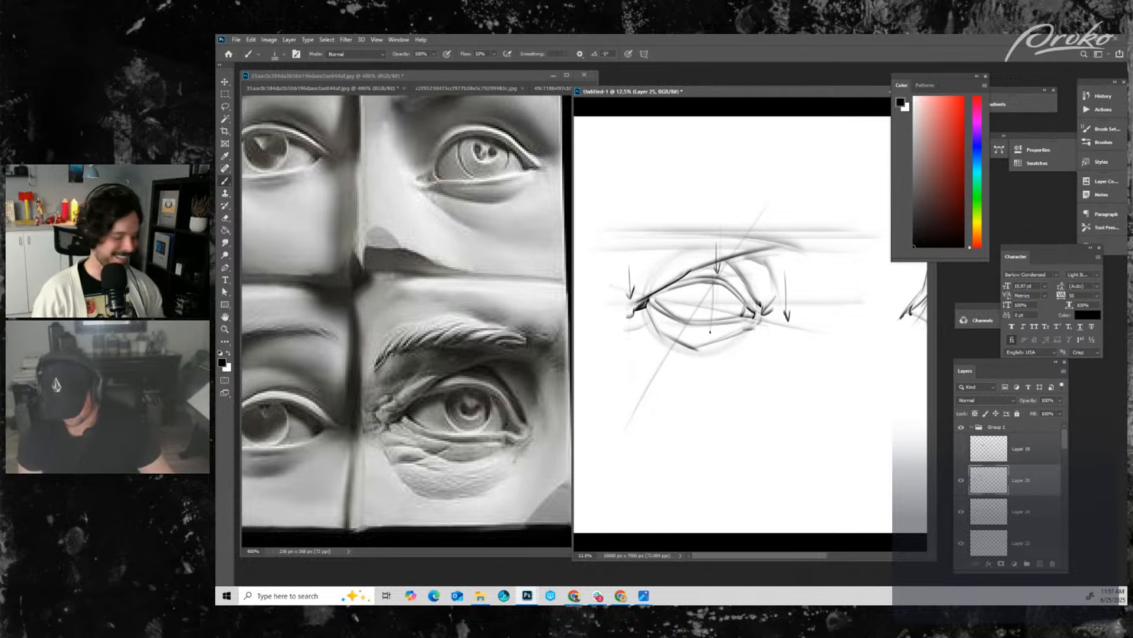
{"action": "key", "text": "bracketleft"}
{"action": "key", "text": "bracketleft"}
{"action": "key", "text": "bracketleft"}
{"action": "mouse_move", "coordinate": [732, 297]}
{"action": "left_mouse_down"}
{"action": "mouse_move", "coordinate": [706, 316]}
{"action": "mouse_move", "coordinate": [716, 321]}
{"action": "left_mouse_up"}
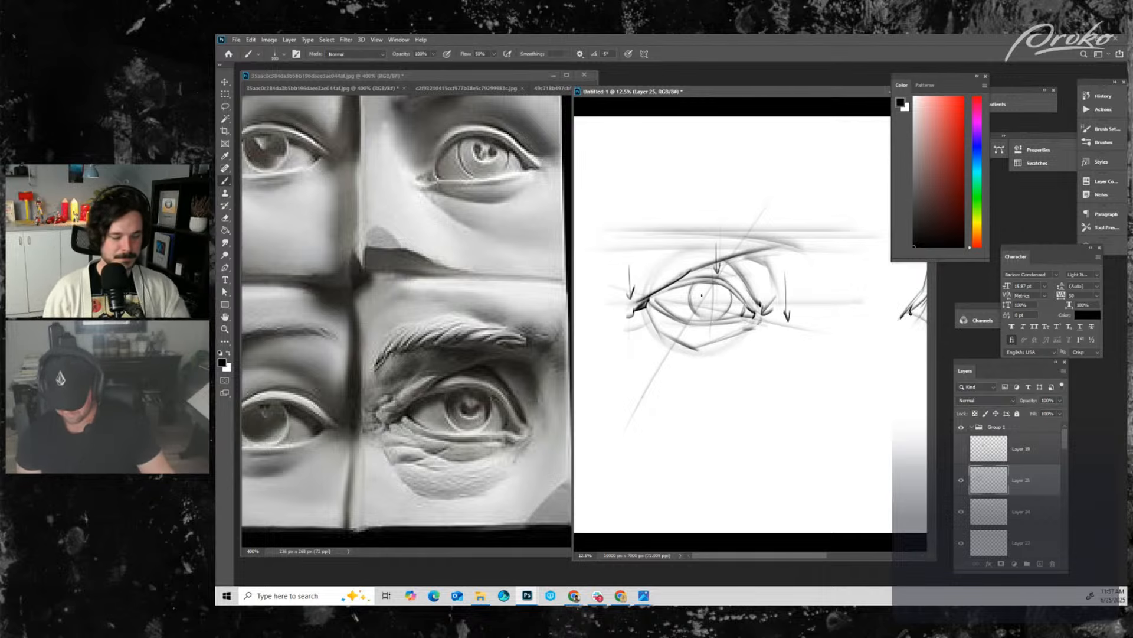
{"action": "key", "text": "]"}
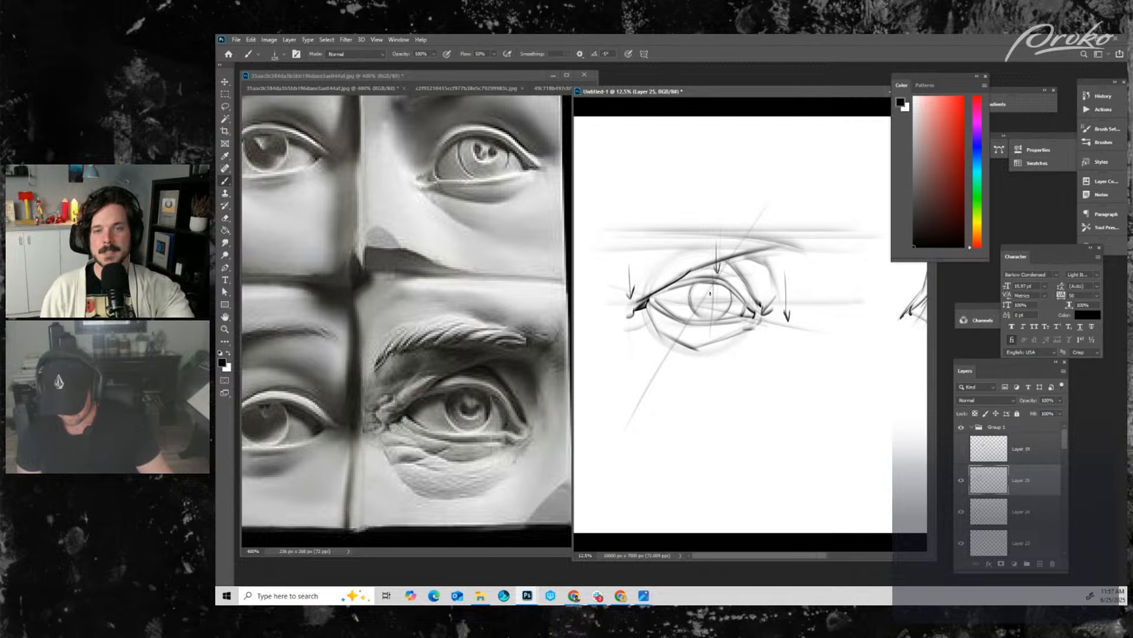
{"action": "left_click_drag", "start_coordinate": [713, 291], "coordinate": [707, 303]}
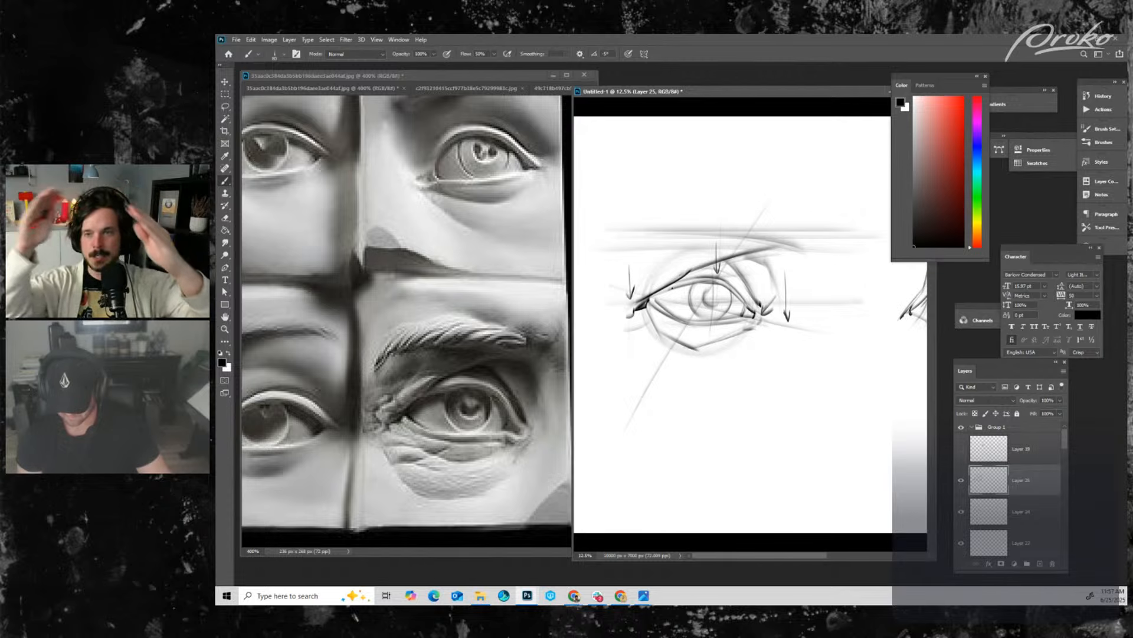
- Darken the outer part of the upper lid and the crease running down toward the inner corner
{"action": "key", "text": "["}
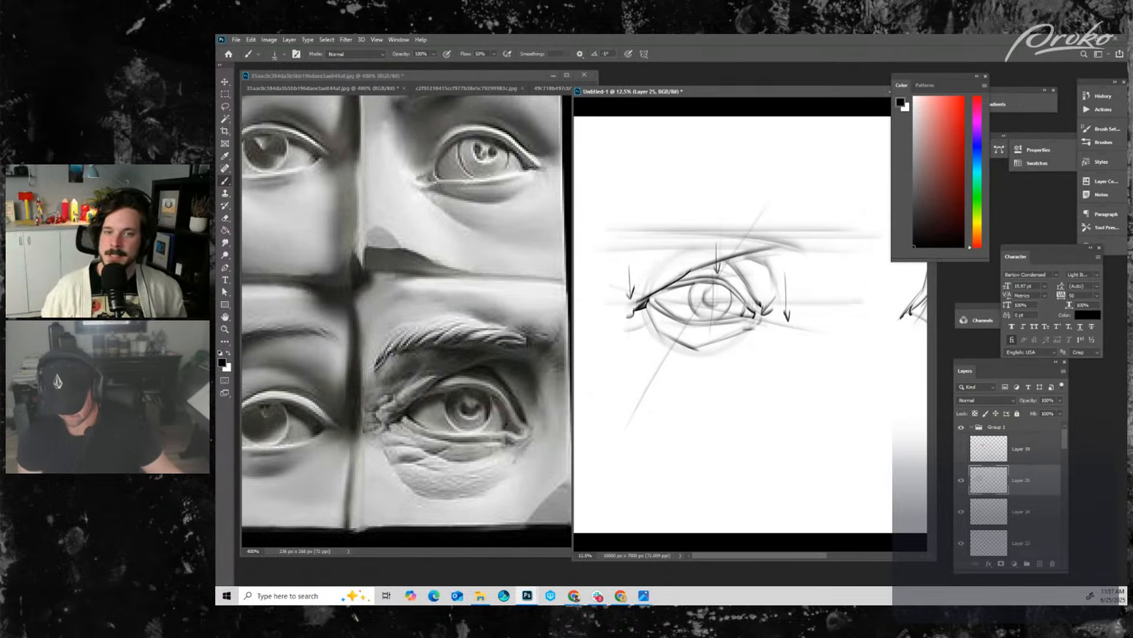
{"action": "key", "text": "]"}
{"action": "left_click_drag", "start_coordinate": [649, 298], "coordinate": [690, 272]}
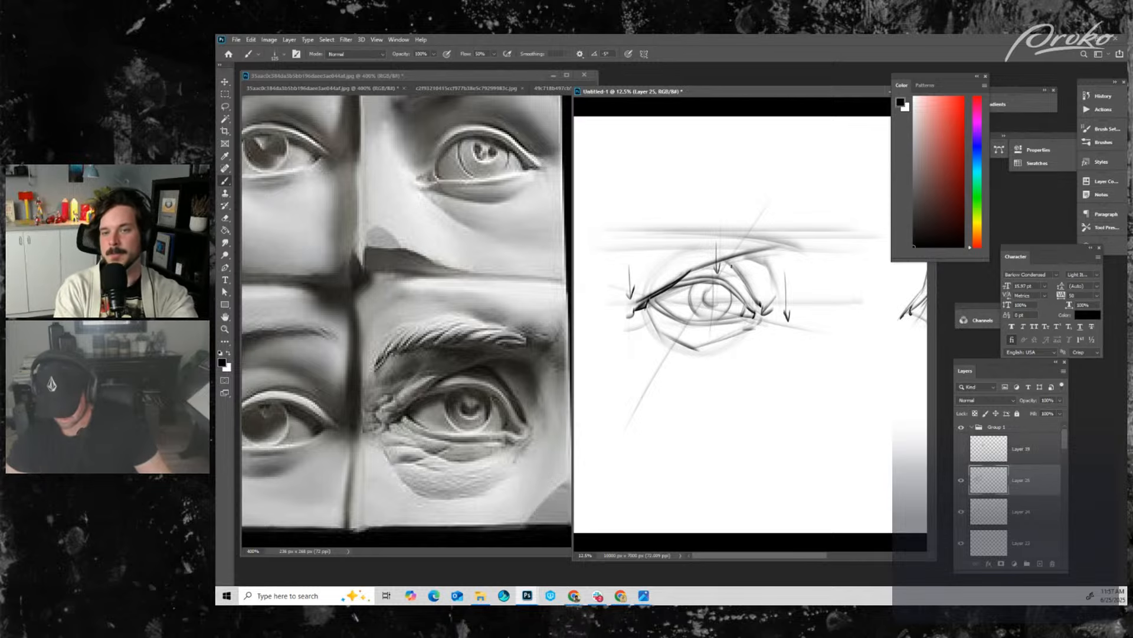
{"action": "key", "text": "["}
{"action": "left_click_drag", "start_coordinate": [727, 264], "coordinate": [756, 300]}
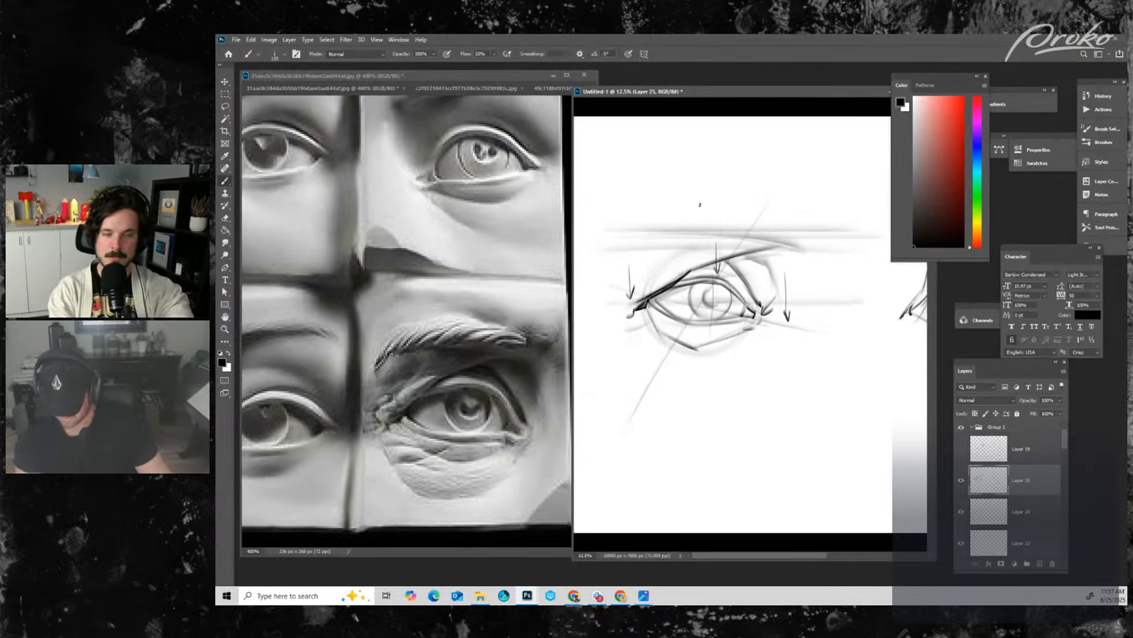
{"action": "key", "text": "]"}
{"action": "key", "text": "x"}
{"action": "key", "text": "["}
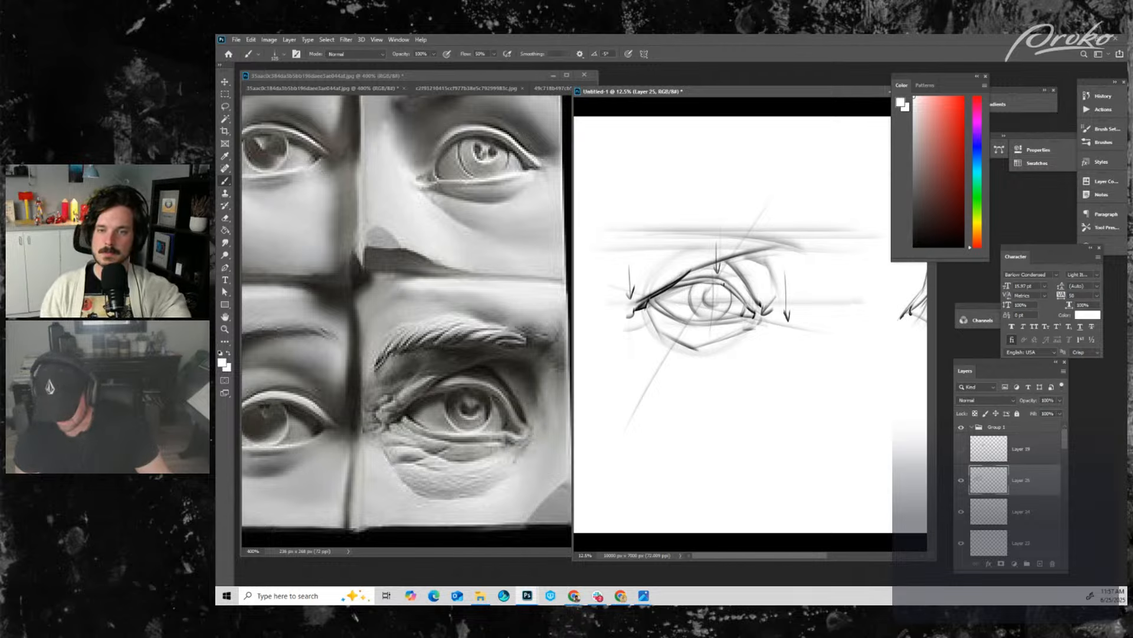
{"action": "key", "text": "]"}
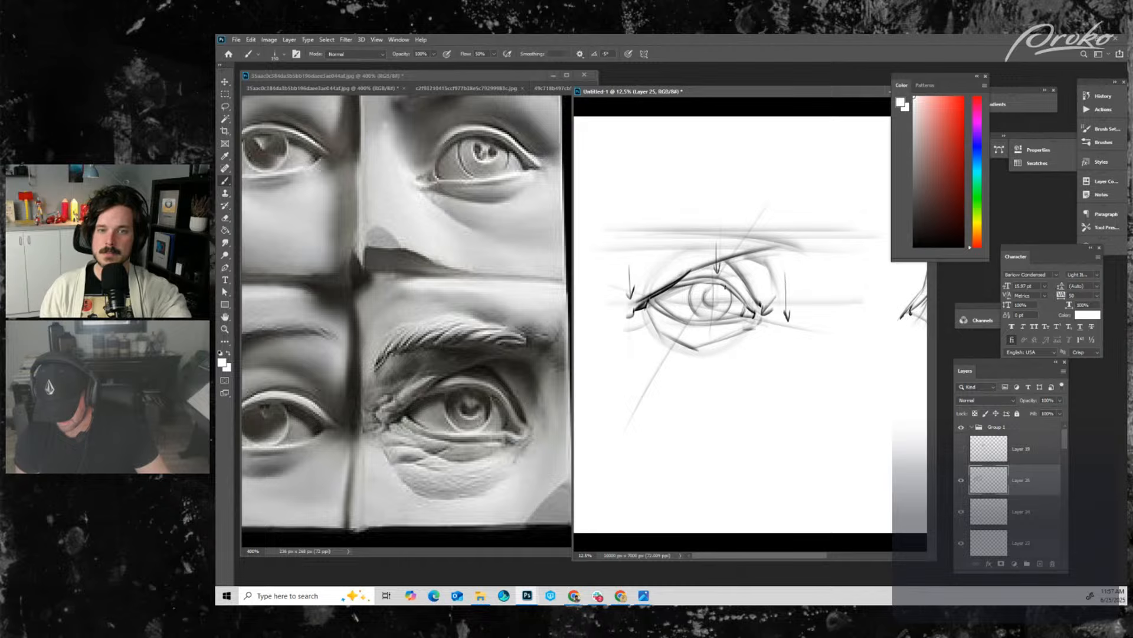
{"action": "key", "text": "x"}
{"action": "key", "text": "["}
{"action": "key", "text": "["}
{"action": "key", "text": "["}
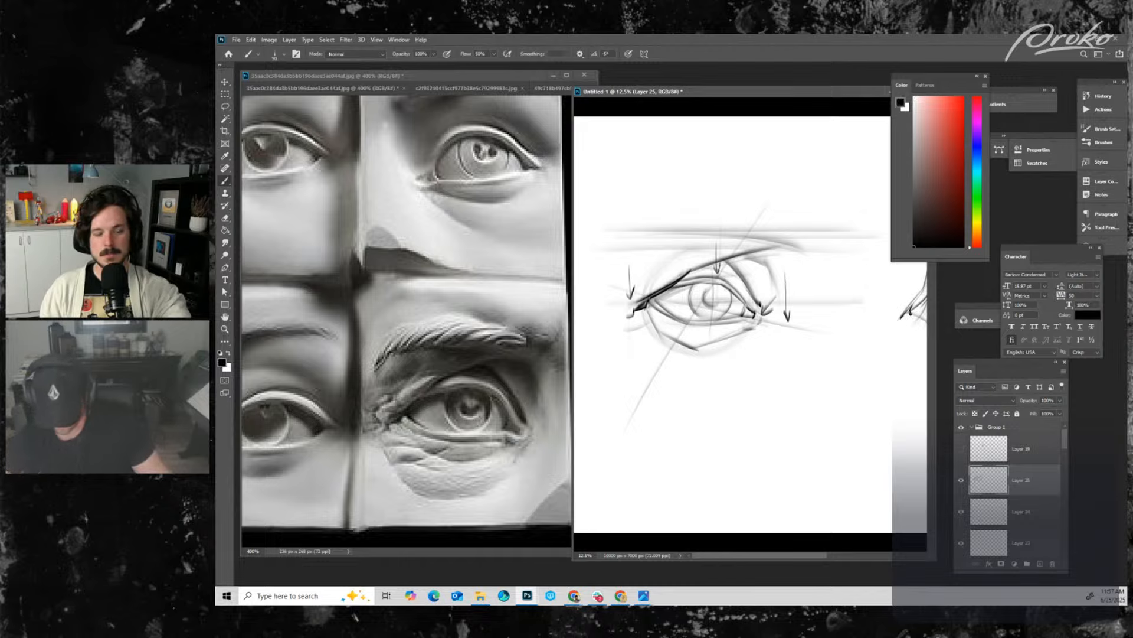
{"action": "key", "text": "["}
{"action": "key", "text": "["}
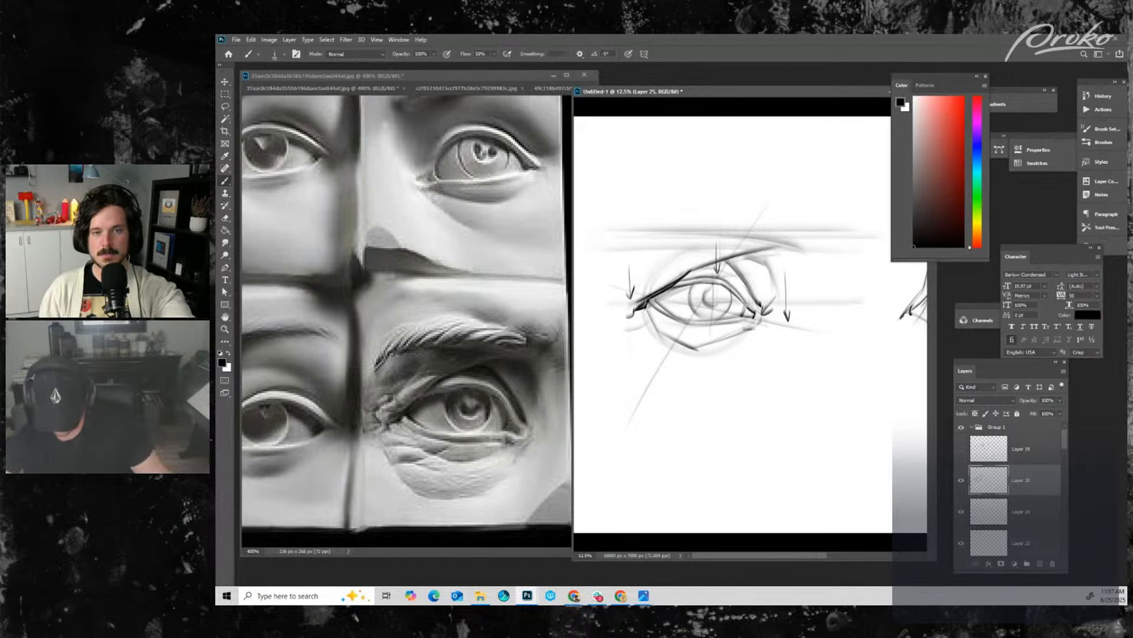
{"action": "key", "text": "]"}
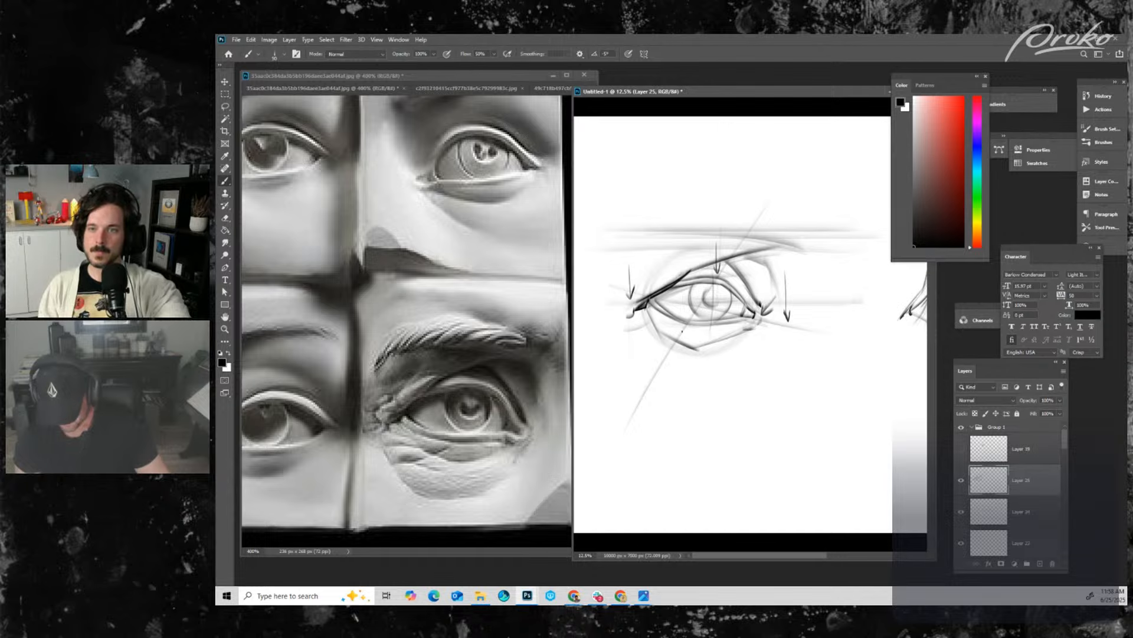
{"action": "key", "text": "]"}
{"action": "key", "text": "]"}
{"action": "key", "text": "]"}
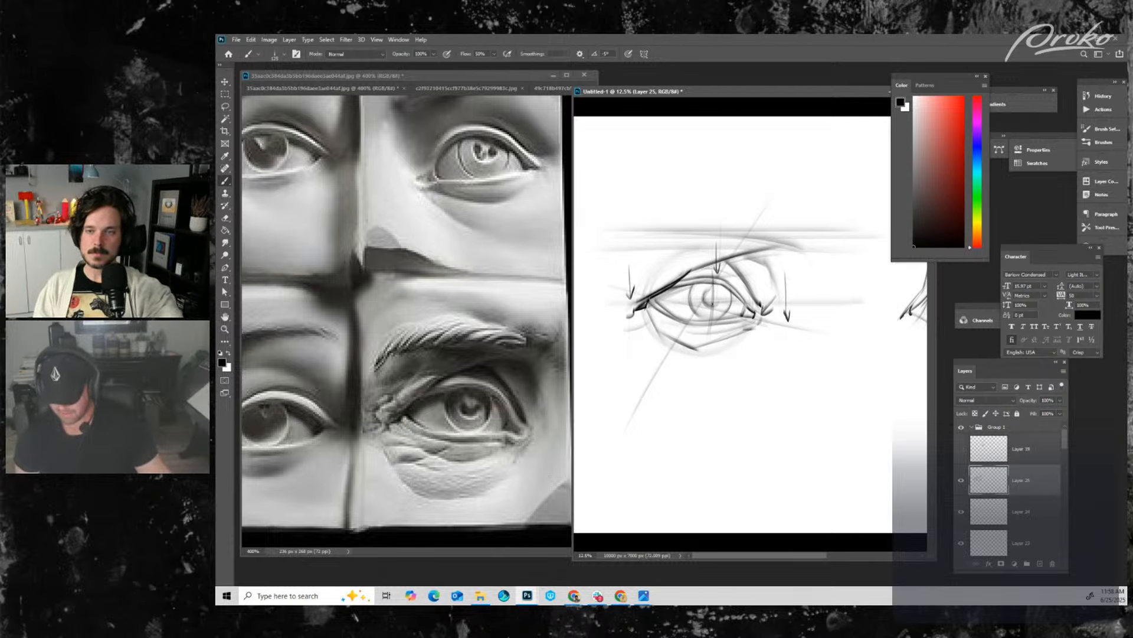
- Try a black arrow pointing from above the upper lid to the outer edge of the iris, and undo it
{"action": "key", "text": "bracketleft"}
{"action": "key", "text": "bracketleft"}
{"action": "key", "text": "bracketleft"}
{"action": "key", "text": "bracketleft"}
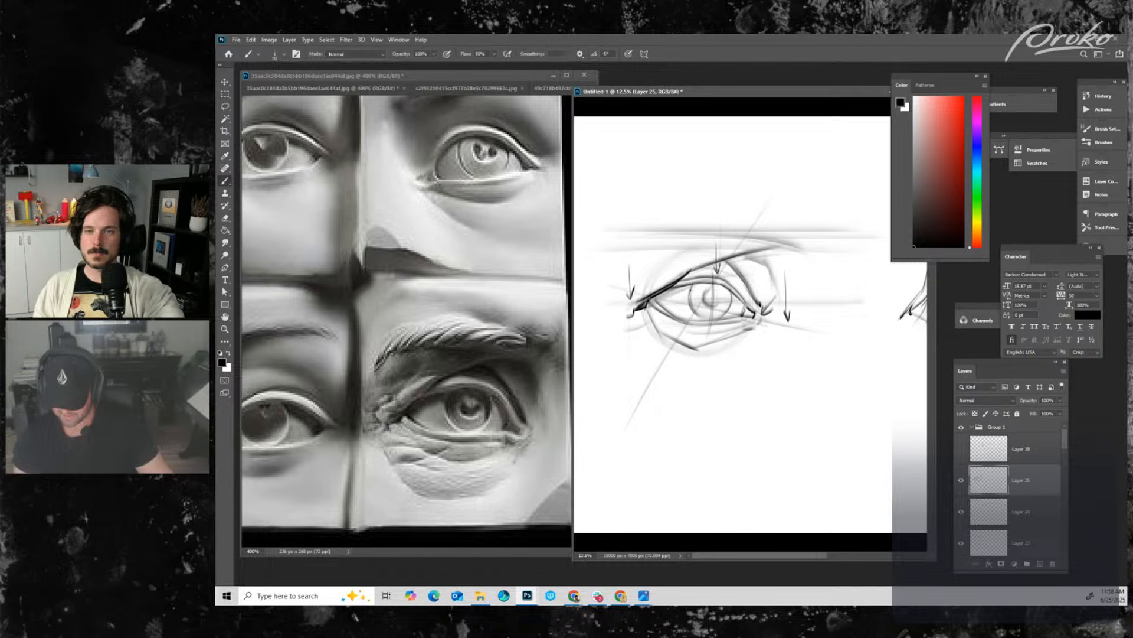
{"action": "left_click_drag", "start_coordinate": [679, 257], "coordinate": [698, 293]}
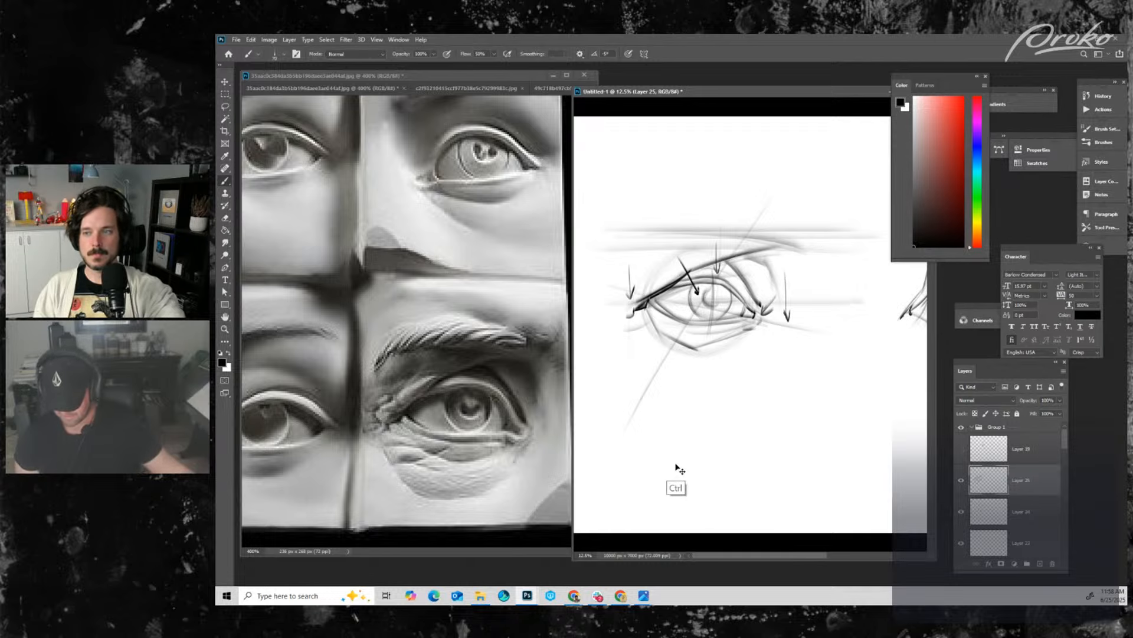
{"action": "key", "text": "ctrl+z"}
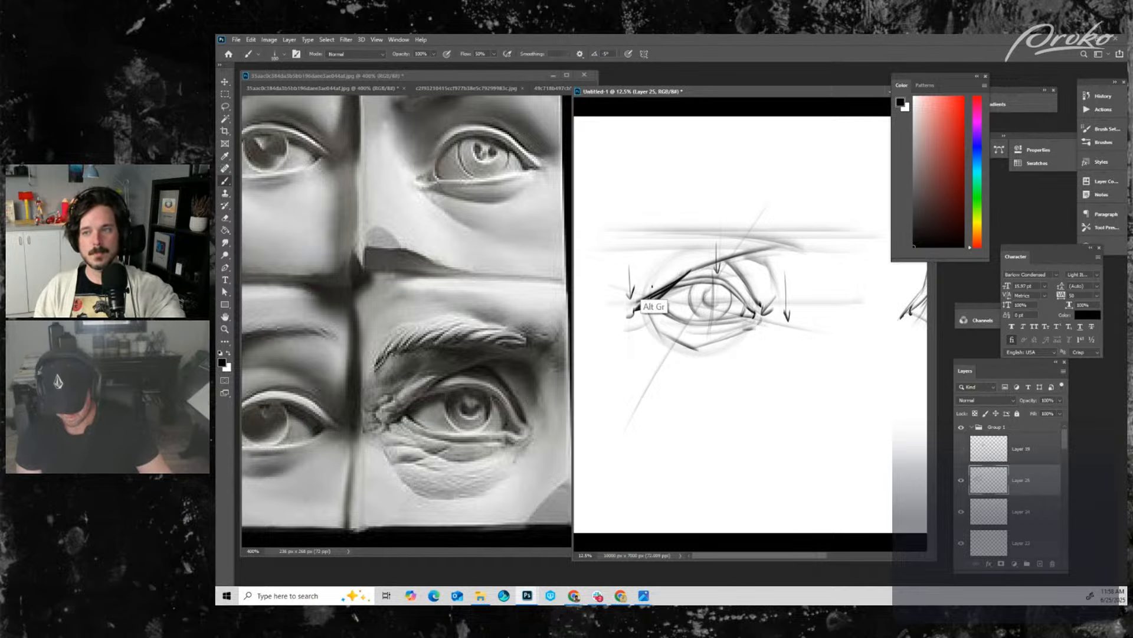
- Clean up the heavy line at the eye's outer corner with white paint, and reset the brush colour to black
{"action": "key", "text": "x"}
{"action": "key", "text": "bracketright"}
{"action": "key", "text": "bracketright"}
{"action": "mouse_move", "coordinate": [641, 304]}
{"action": "left_mouse_down"}
{"action": "mouse_move", "coordinate": [677, 276]}
{"action": "mouse_move", "coordinate": [654, 295]}
{"action": "left_mouse_up"}
{"action": "left_click", "coordinate": [929, 242]}
{"action": "left_click", "coordinate": [653, 304], "text": "alt"}
{"action": "key", "text": "bracketright"}
{"action": "key", "text": "bracketright"}
{"action": "key", "text": "d"}
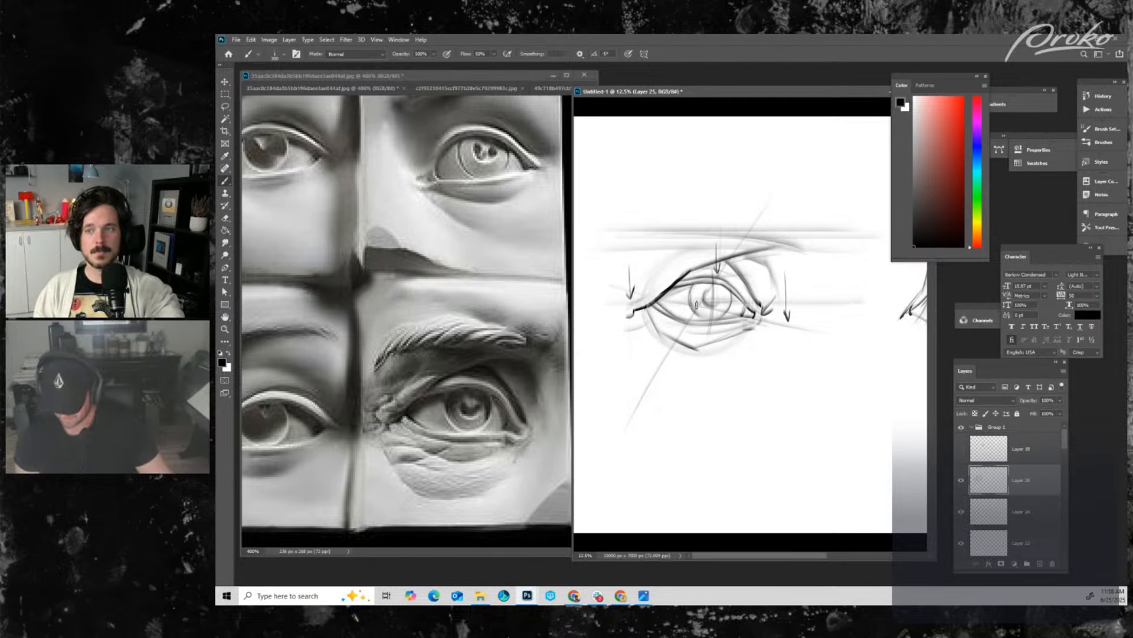
- Outline the visible white shapes on both sides of the iris in red, and toggle the layer's visibility to compare
{"action": "key", "text": "bracketleft"}
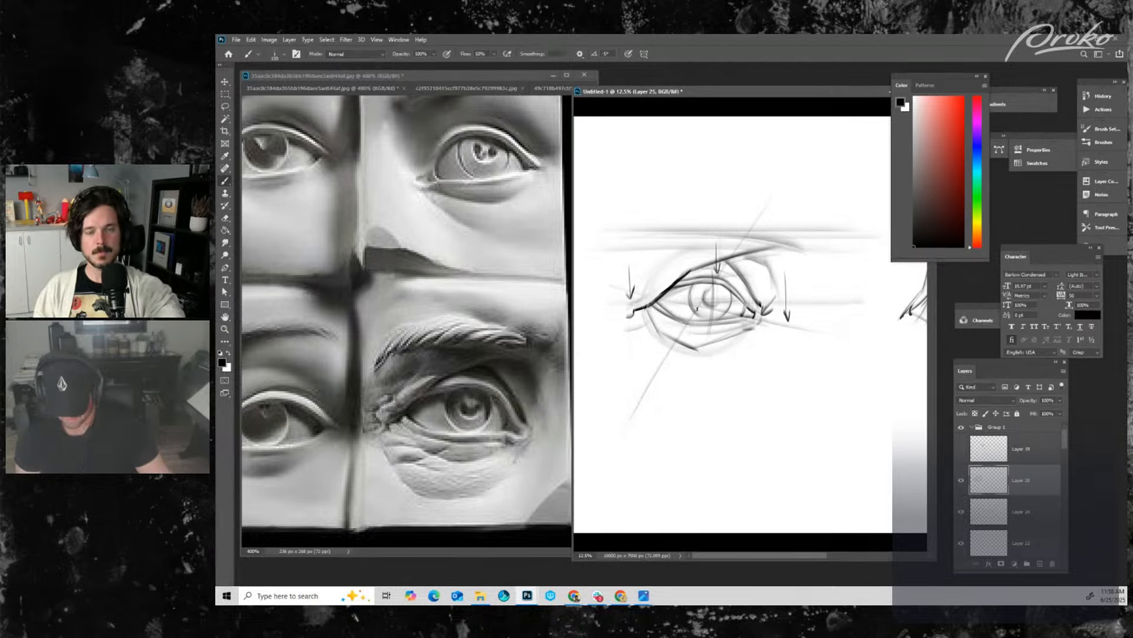
{"action": "key", "text": "bracketleft"}
{"action": "key", "text": "bracketleft"}
{"action": "key", "text": "bracketleft"}
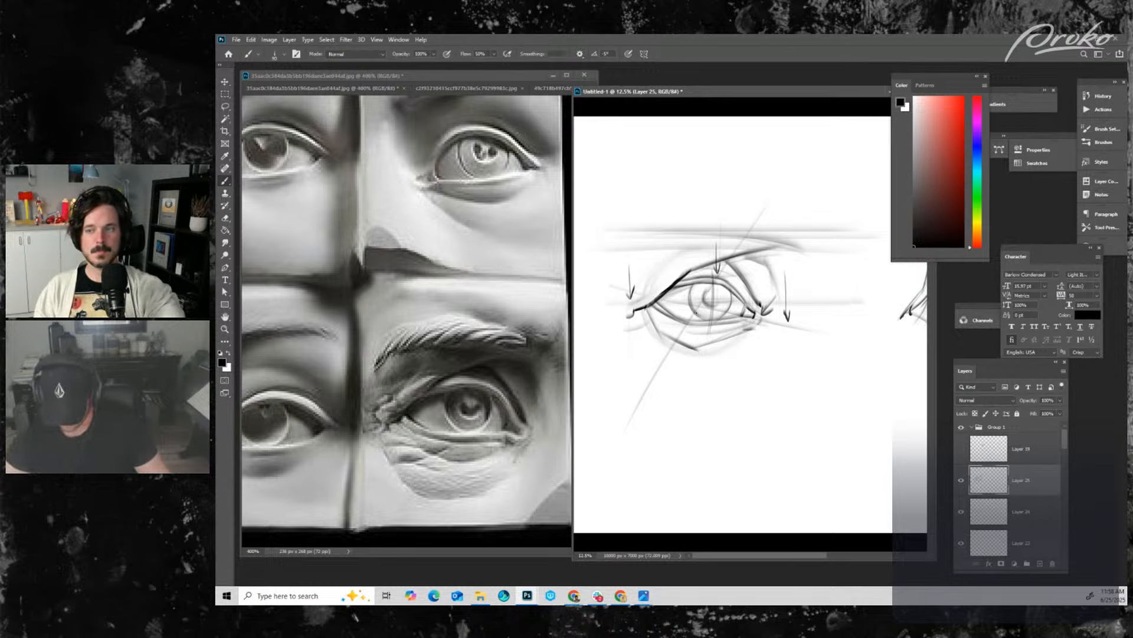
{"action": "left_click", "coordinate": [963, 98]}
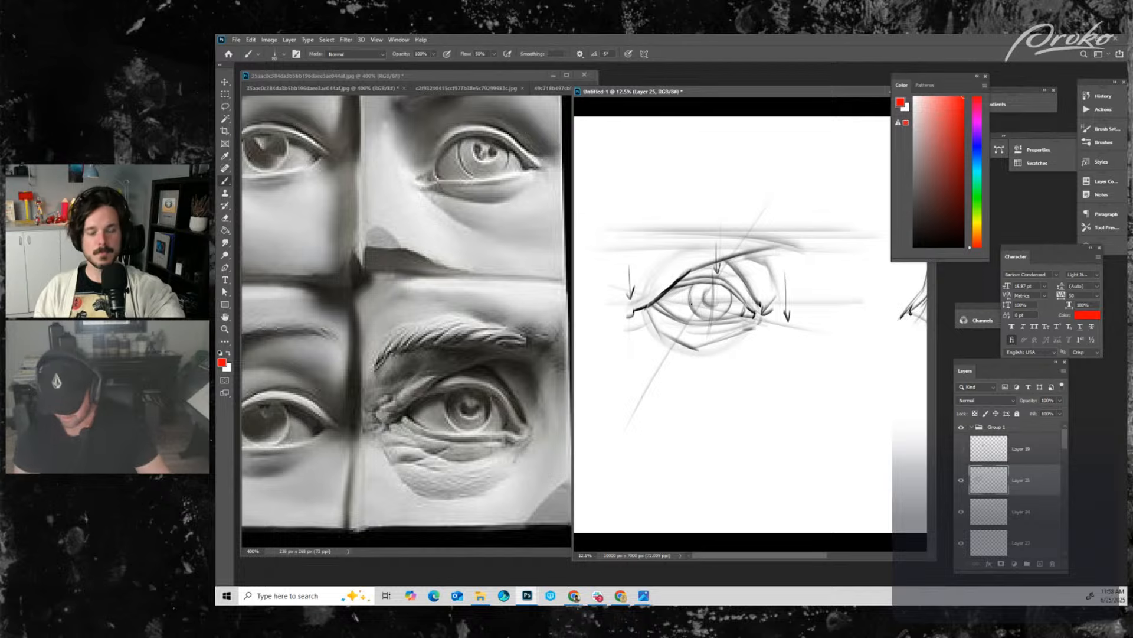
{"action": "mouse_move", "coordinate": [695, 292]}
{"action": "left_mouse_down"}
{"action": "mouse_move", "coordinate": [660, 298]}
{"action": "mouse_move", "coordinate": [677, 315]}
{"action": "mouse_move", "coordinate": [660, 300]}
{"action": "mouse_move", "coordinate": [685, 319]}
{"action": "mouse_move", "coordinate": [693, 301]}
{"action": "mouse_move", "coordinate": [703, 313]}
{"action": "mouse_move", "coordinate": [744, 310]}
{"action": "left_mouse_up"}
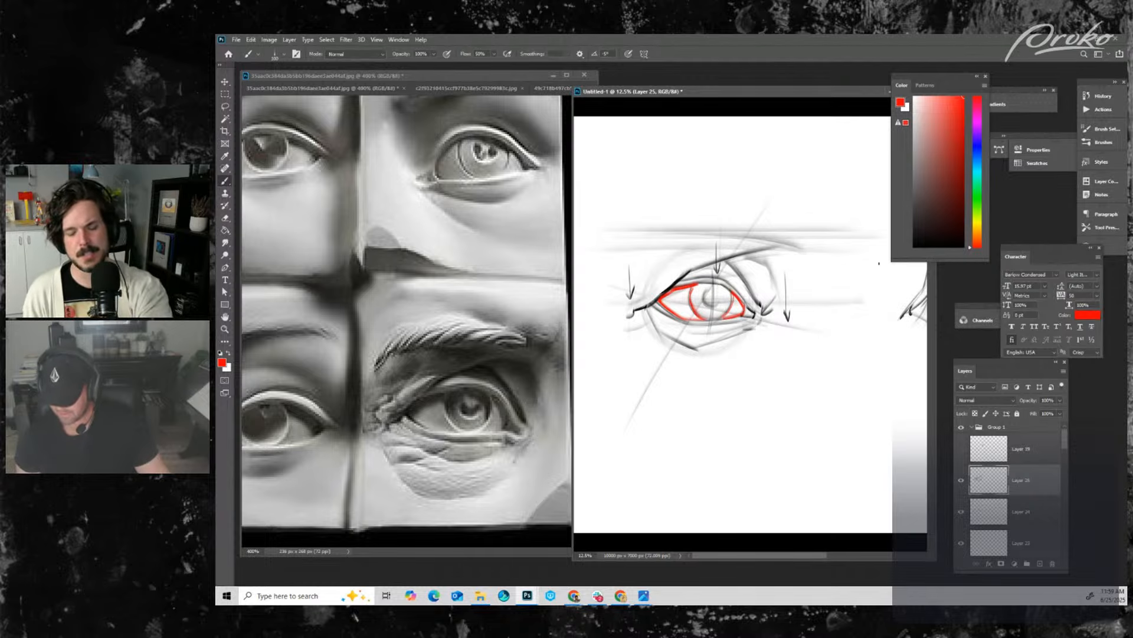
{"action": "left_click", "coordinate": [962, 480]}
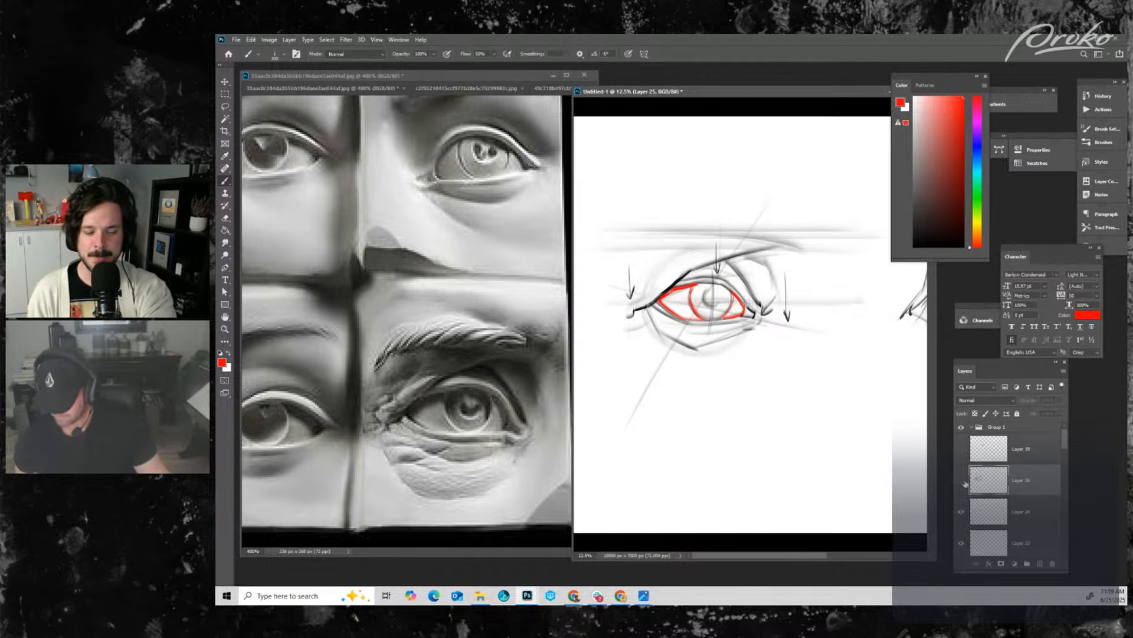
{"action": "left_click", "coordinate": [962, 480]}
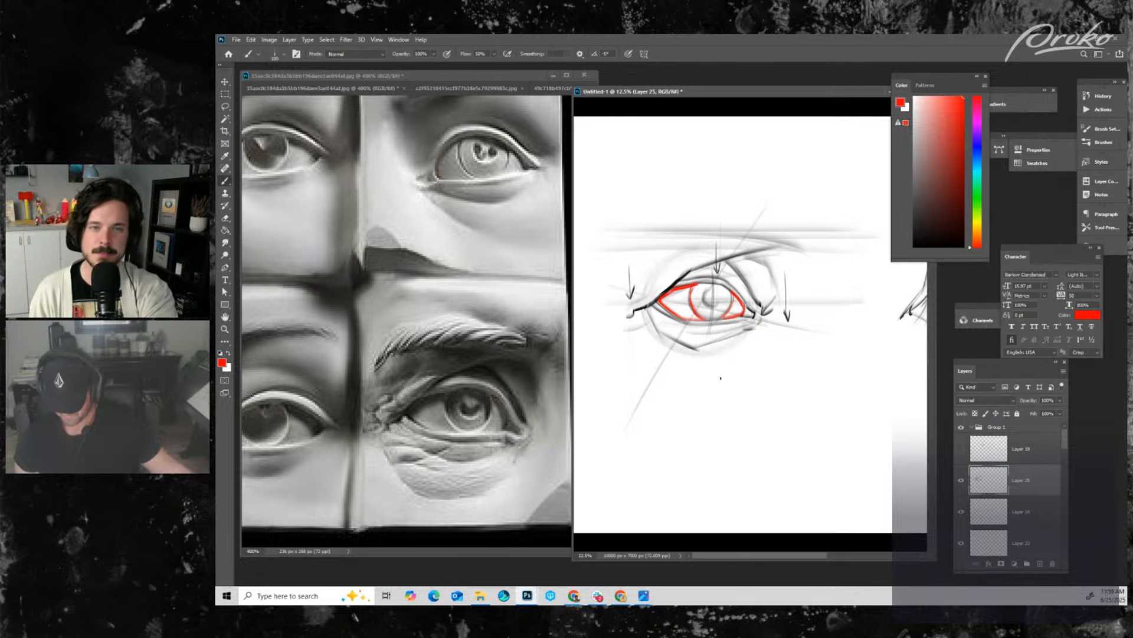
- Undo the red outlines around the whites of the eye
{"action": "key", "text": "ctrl"}
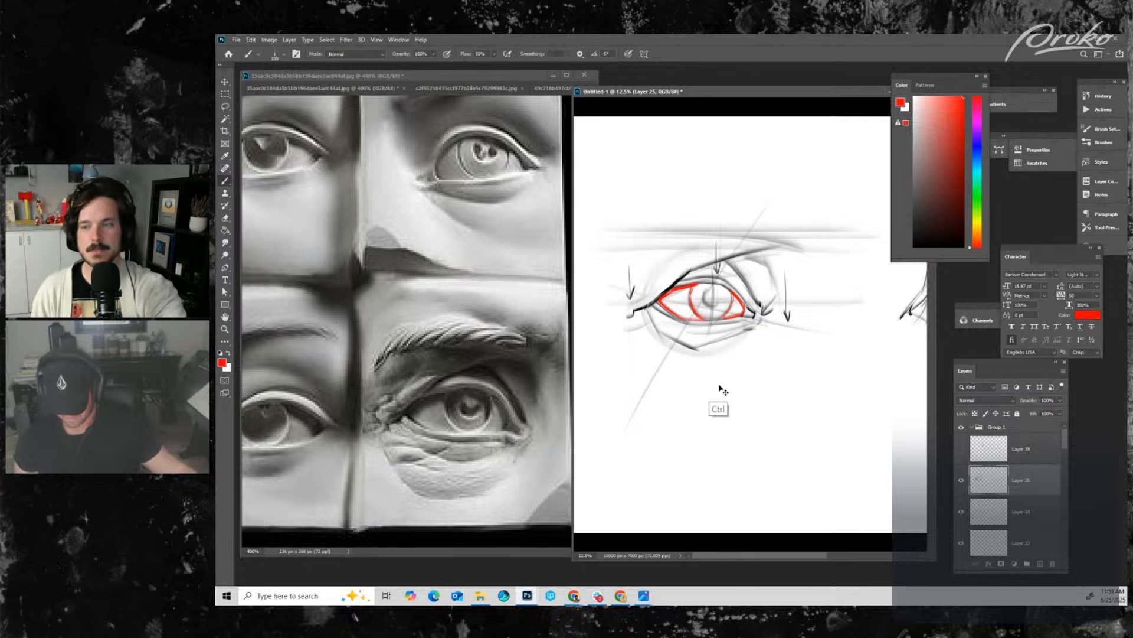
{"action": "key", "text": "ctrl+z"}
{"action": "key", "text": "ctrl+z"}
{"action": "key", "text": "ctrl+z"}
{"action": "key", "text": "ctrl+z"}
{"action": "key", "text": "ctrl+z"}
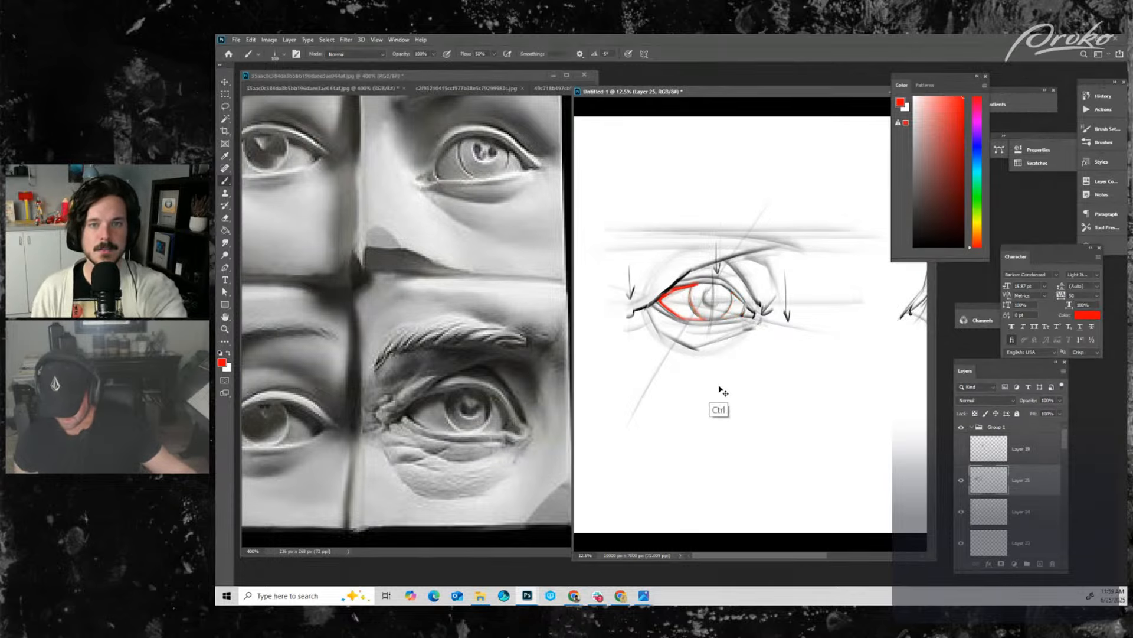
{"action": "key", "text": "ctrl+z"}
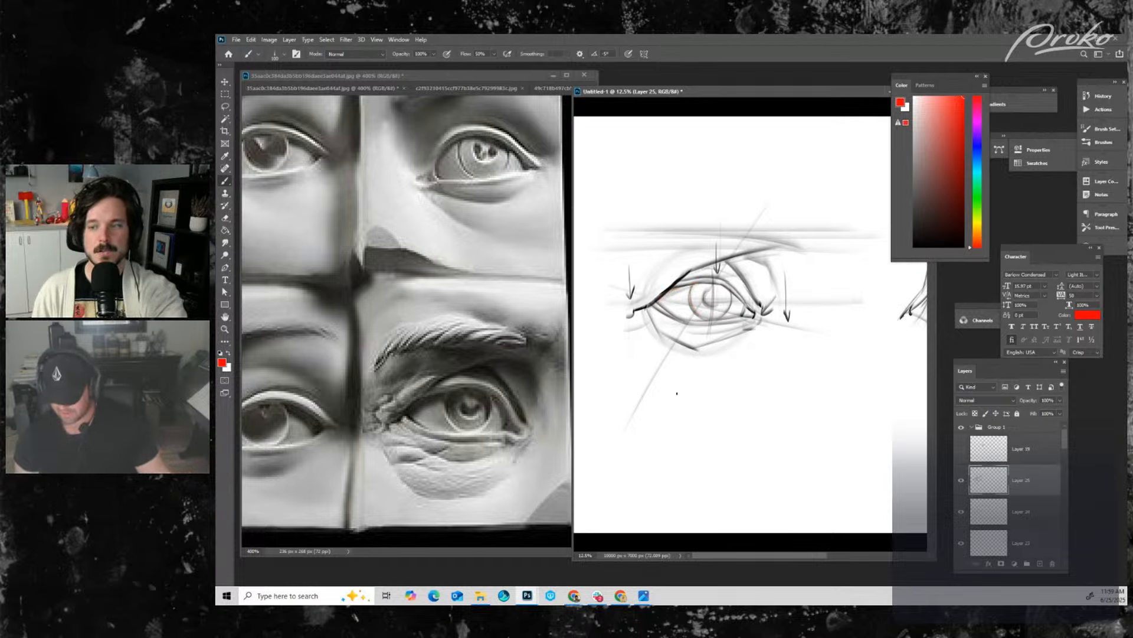
- Try red guidelines radiating from the iris to below the eye, and undo them
{"action": "left_click_drag", "start_coordinate": [696, 352], "coordinate": [669, 447]}
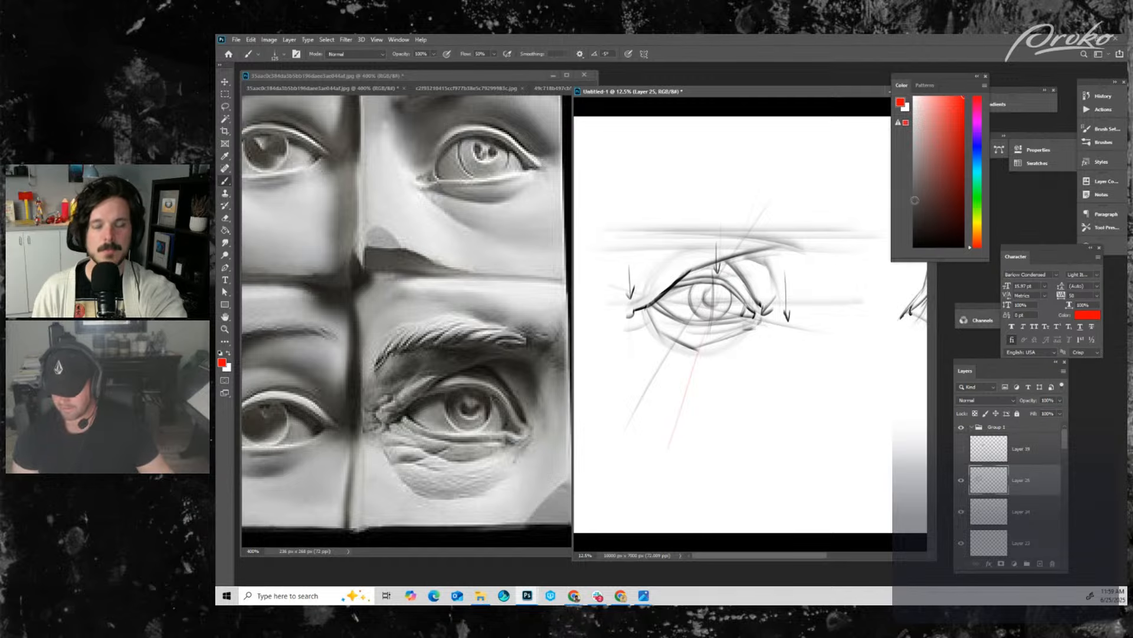
{"action": "left_click_drag", "start_coordinate": [736, 271], "coordinate": [680, 408]}
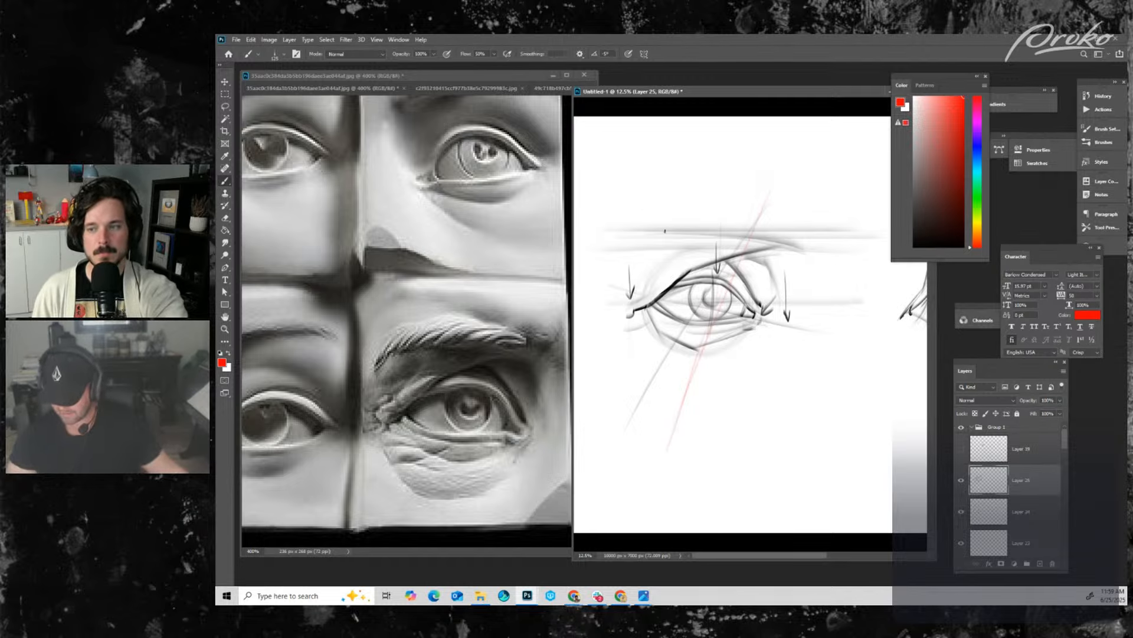
{"action": "left_click_drag", "start_coordinate": [703, 285], "coordinate": [773, 413]}
{"action": "left_click_drag", "start_coordinate": [719, 326], "coordinate": [735, 478]}
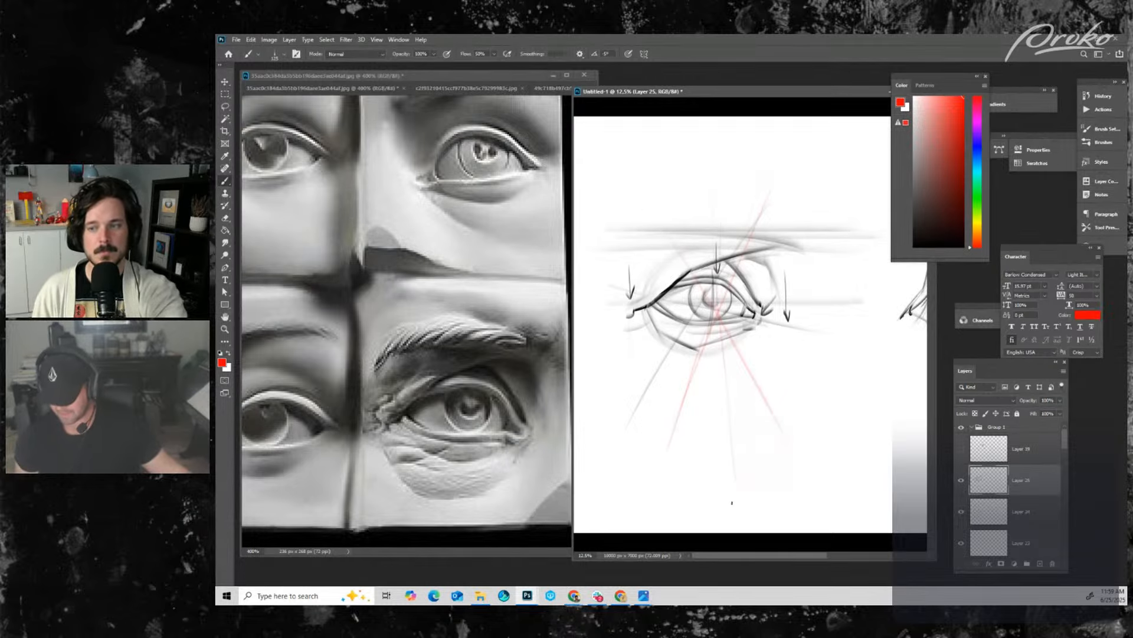
{"action": "key", "text": "ctrl+z"}
{"action": "key", "text": "ctrl+z"}
{"action": "key", "text": "ctrl+z"}
{"action": "key", "text": "ctrl+z"}
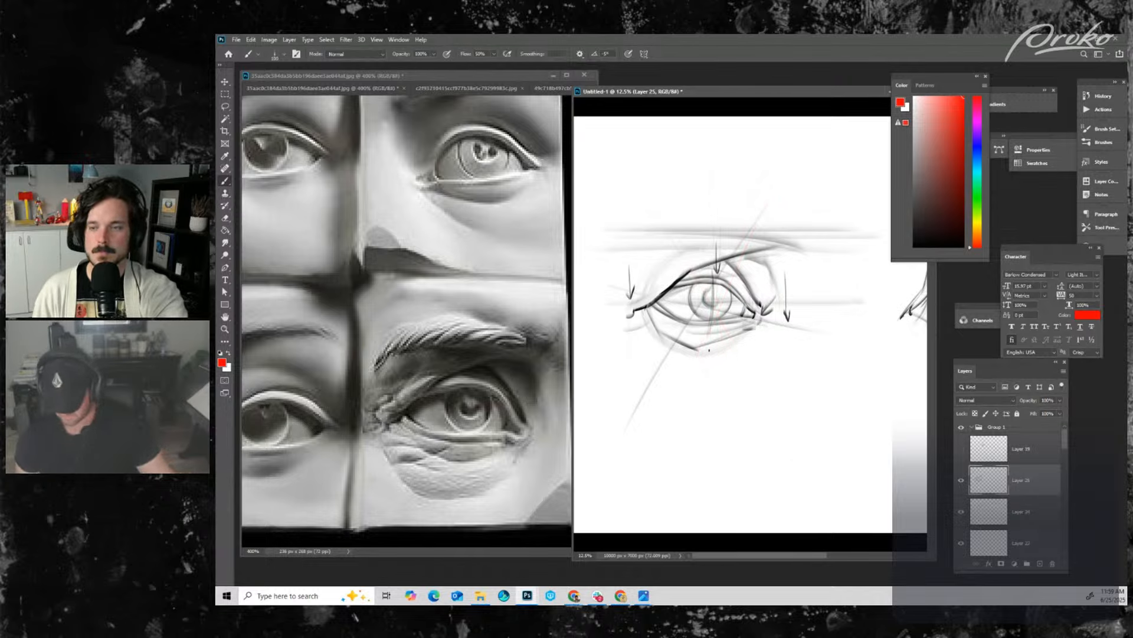
- On a new layer, reset the brush colour to black and shade the iris around the pupil with a smaller brush
{"action": "left_click", "coordinate": [961, 480]}
{"action": "left_click", "coordinate": [961, 479]}
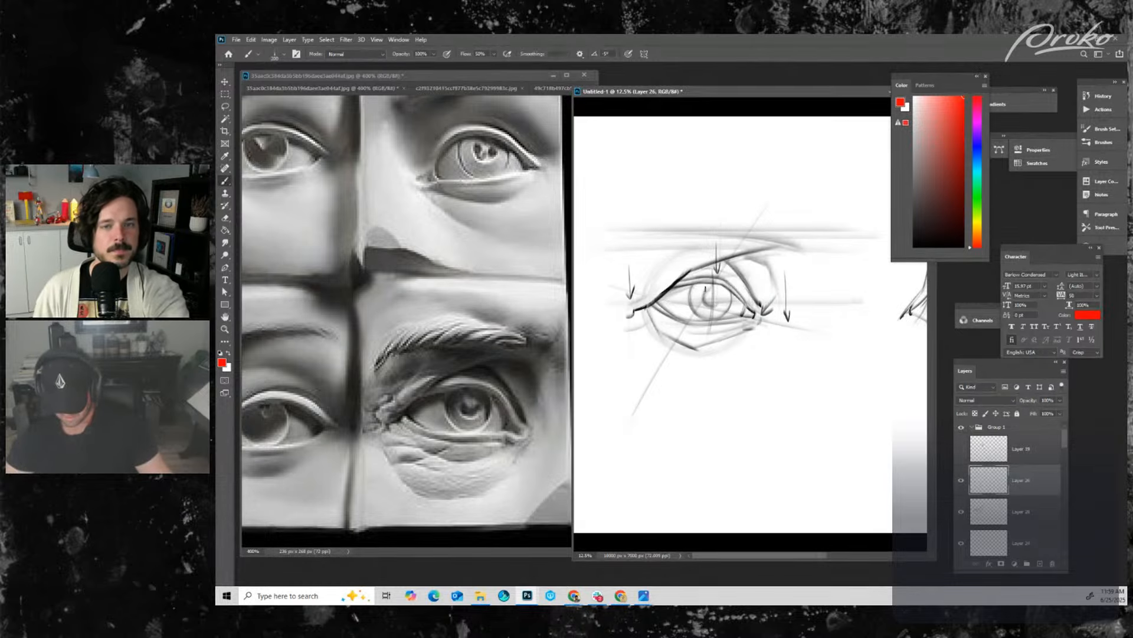
{"action": "key", "text": "d"}
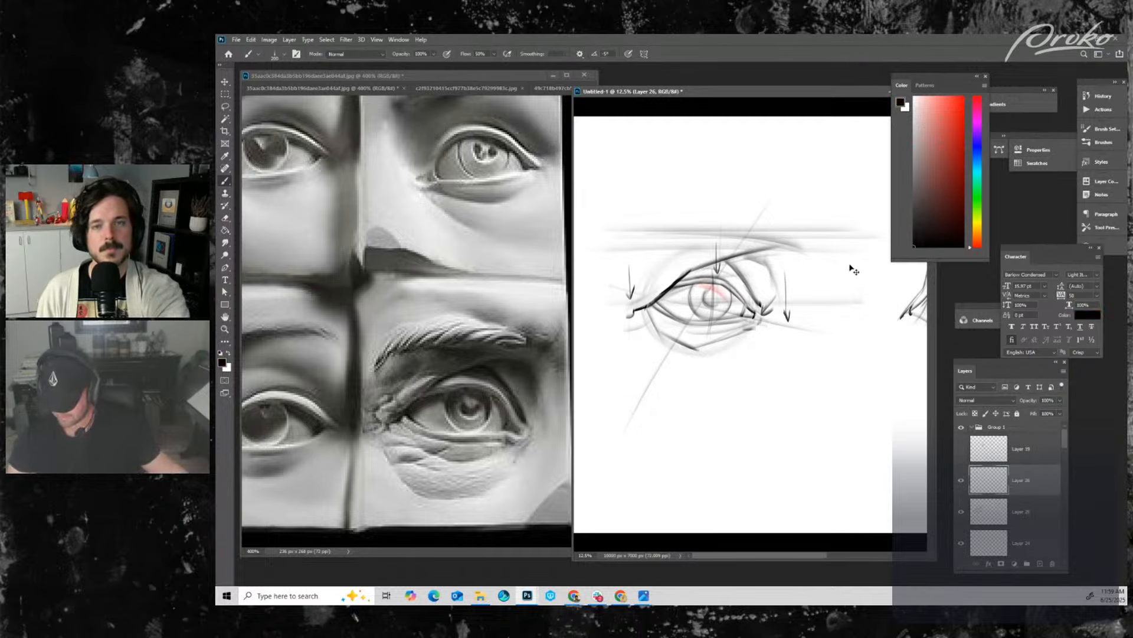
{"action": "key", "text": "bracketleft"}
{"action": "key", "text": "bracketleft"}
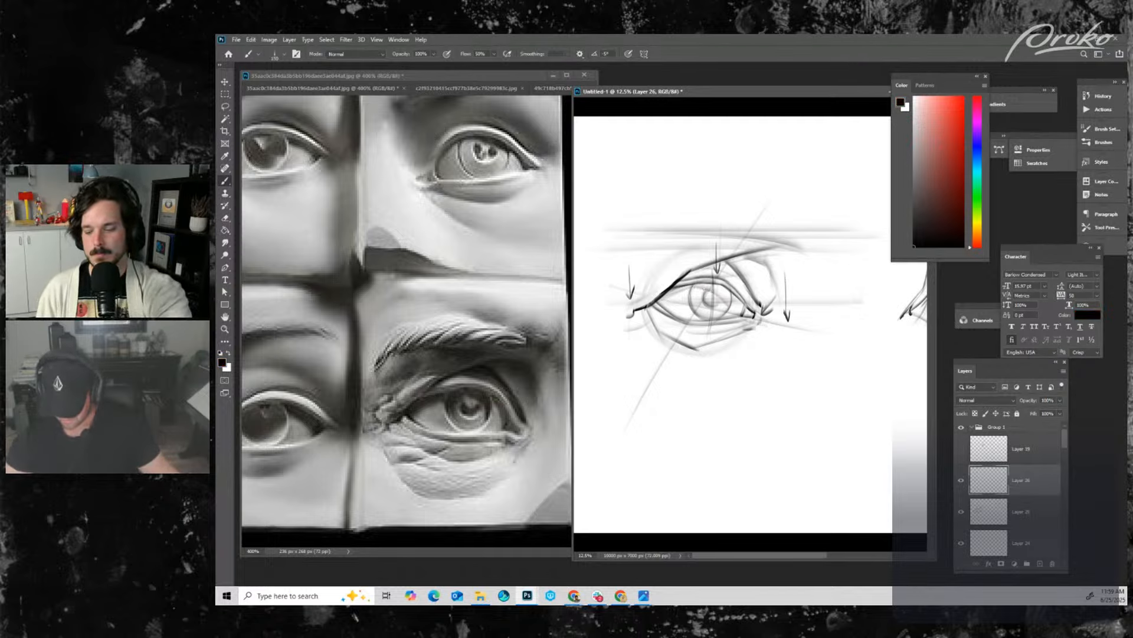
{"action": "left_click_drag", "start_coordinate": [711, 298], "coordinate": [731, 293]}
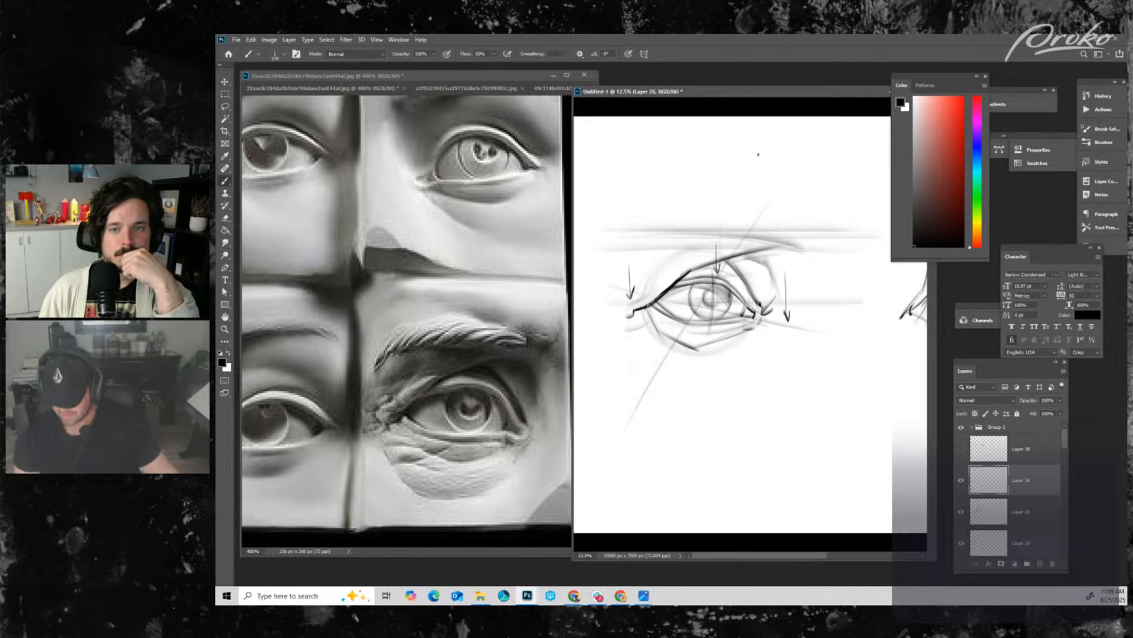
- Sketch a narrow half-lens side view with an inner curve above the eye, and add a diagonal arrow pointing down toward the eye
{"action": "mouse_move", "coordinate": [745, 148]}
{"action": "left_mouse_down"}
{"action": "mouse_move", "coordinate": [732, 204]}
{"action": "mouse_move", "coordinate": [742, 212]}
{"action": "mouse_move", "coordinate": [733, 208]}
{"action": "left_mouse_up"}
{"action": "left_click_drag", "start_coordinate": [745, 150], "coordinate": [748, 215]}
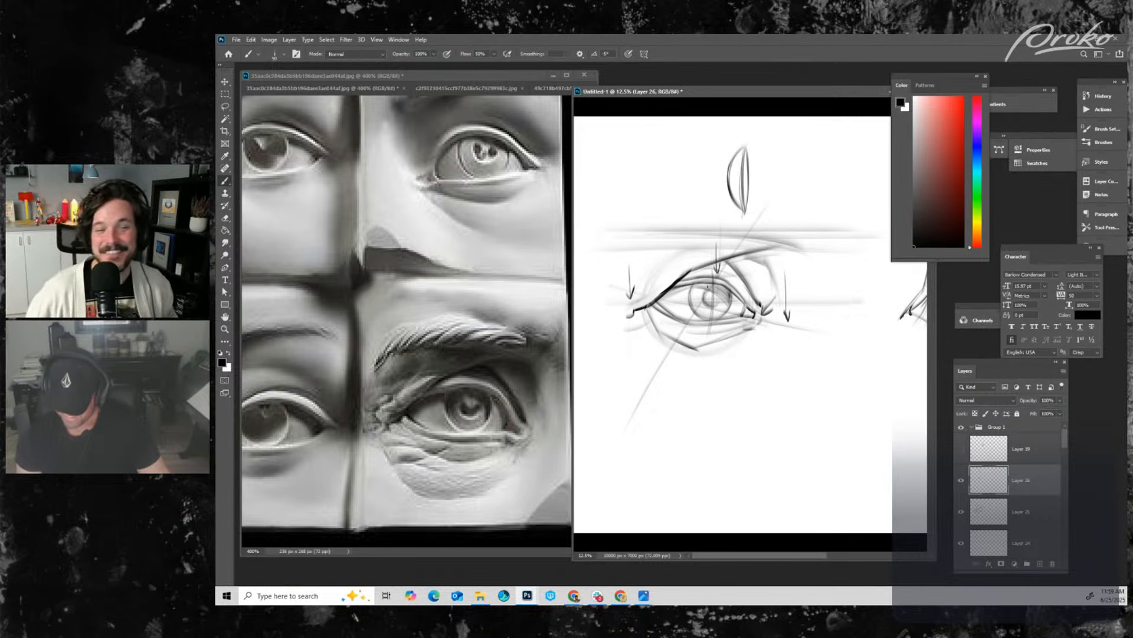
{"action": "left_click_drag", "start_coordinate": [742, 155], "coordinate": [744, 210]}
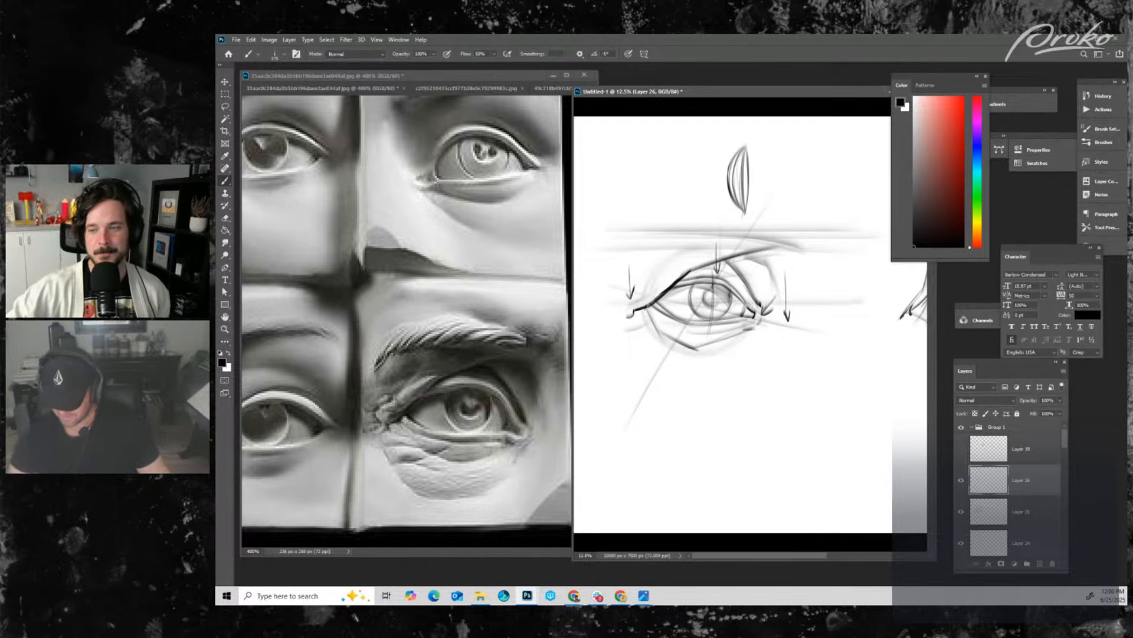
{"action": "left_click_drag", "start_coordinate": [831, 182], "coordinate": [799, 229]}
- Darken the pupil and surrounding iris in black, and undo the extra strokes around the lower iris
{"action": "mouse_move", "coordinate": [697, 288]}
{"action": "left_mouse_down"}
{"action": "mouse_move", "coordinate": [721, 289]}
{"action": "mouse_move", "coordinate": [728, 305]}
{"action": "mouse_move", "coordinate": [697, 285]}
{"action": "mouse_move", "coordinate": [723, 305]}
{"action": "left_mouse_up"}
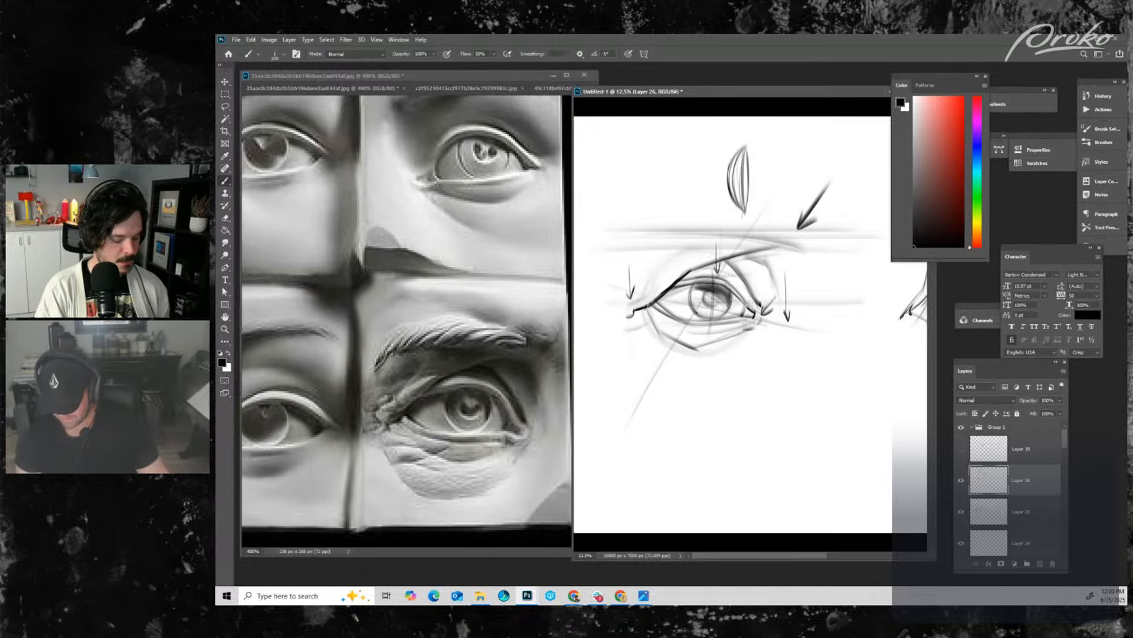
{"action": "mouse_move", "coordinate": [706, 294]}
{"action": "left_mouse_down"}
{"action": "mouse_move", "coordinate": [695, 303]}
{"action": "mouse_move", "coordinate": [720, 307]}
{"action": "mouse_move", "coordinate": [697, 293]}
{"action": "mouse_move", "coordinate": [719, 311]}
{"action": "left_mouse_up"}
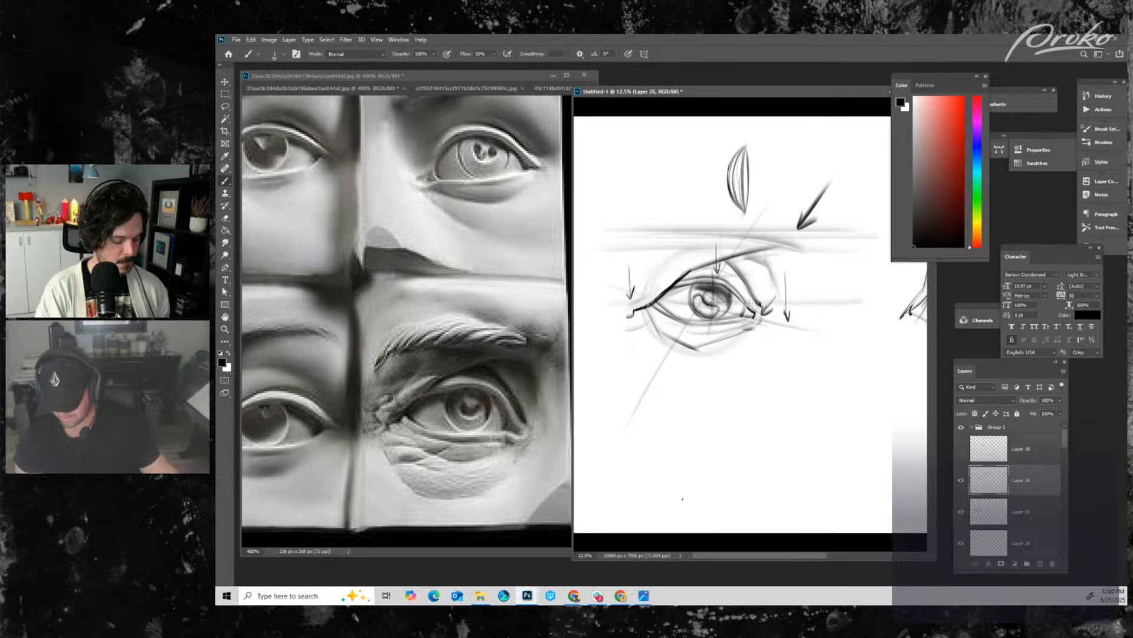
{"action": "key", "text": "ctrl+z"}
{"action": "key", "text": "ctrl+z"}
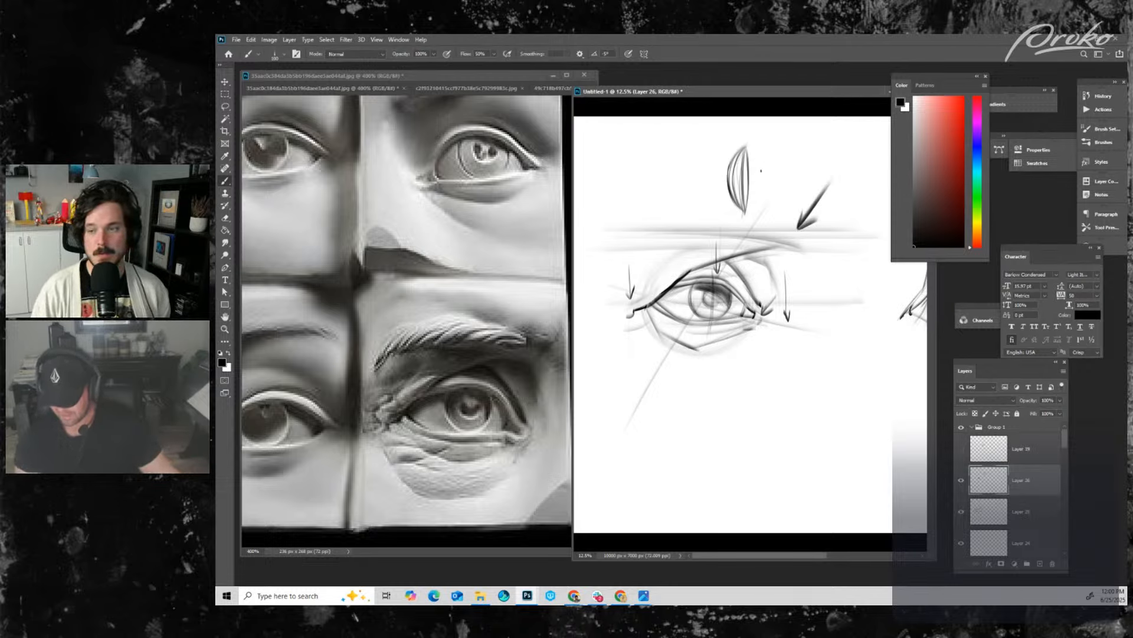
- Complete the lens diagram with a centre line and a mirrored curve, draw a horizontal arrow through it, and mark its curved front
{"action": "key", "text": "bracketright"}
{"action": "key", "text": "bracketright"}
{"action": "mouse_move", "coordinate": [747, 141]}
{"action": "left_mouse_down"}
{"action": "mouse_move", "coordinate": [763, 188]}
{"action": "mouse_move", "coordinate": [747, 214]}
{"action": "left_mouse_up"}
{"action": "left_click_drag", "start_coordinate": [761, 176], "coordinate": [746, 215]}
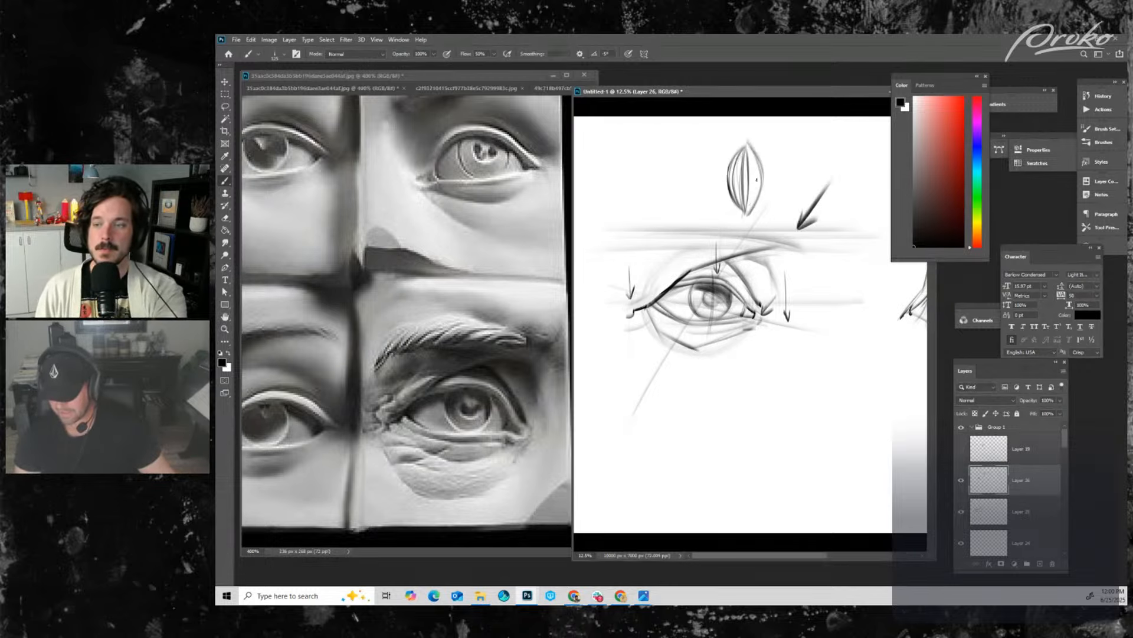
{"action": "mouse_move", "coordinate": [707, 179]}
{"action": "left_mouse_down"}
{"action": "mouse_move", "coordinate": [790, 169]}
{"action": "mouse_move", "coordinate": [788, 183]}
{"action": "left_mouse_up"}
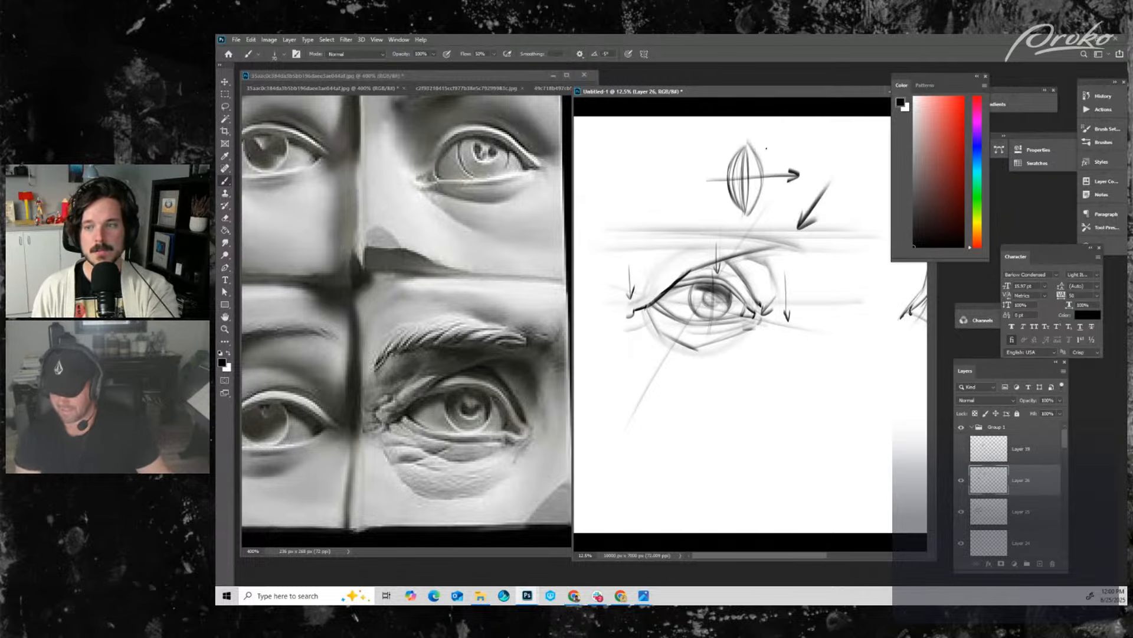
{"action": "left_click_drag", "start_coordinate": [768, 141], "coordinate": [760, 159]}
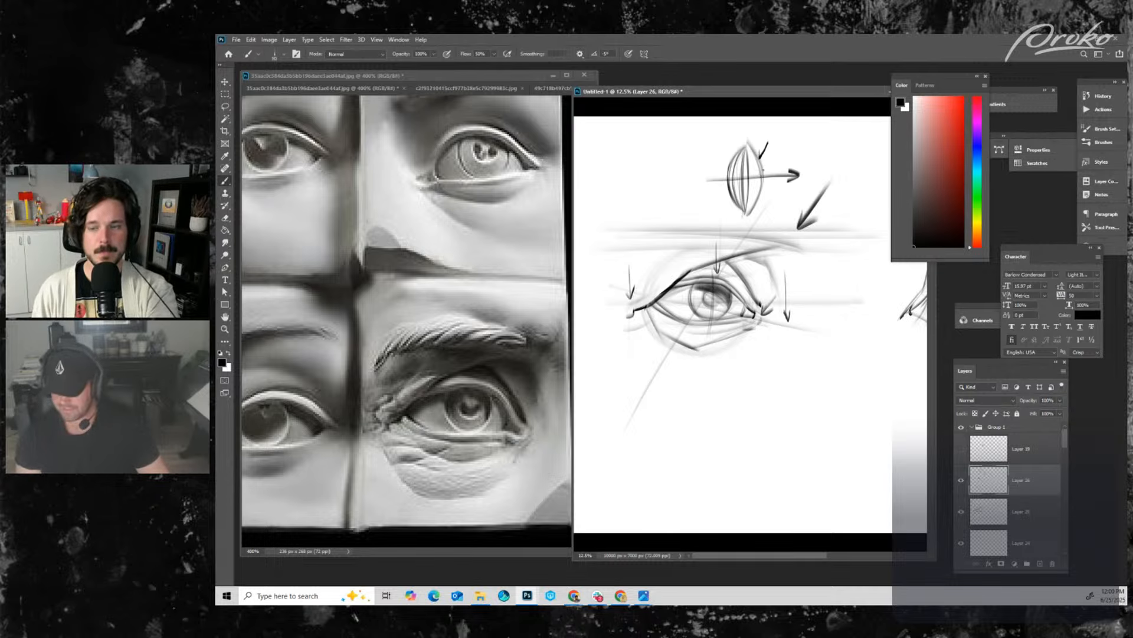
{"action": "left_click_drag", "start_coordinate": [763, 173], "coordinate": [763, 184]}
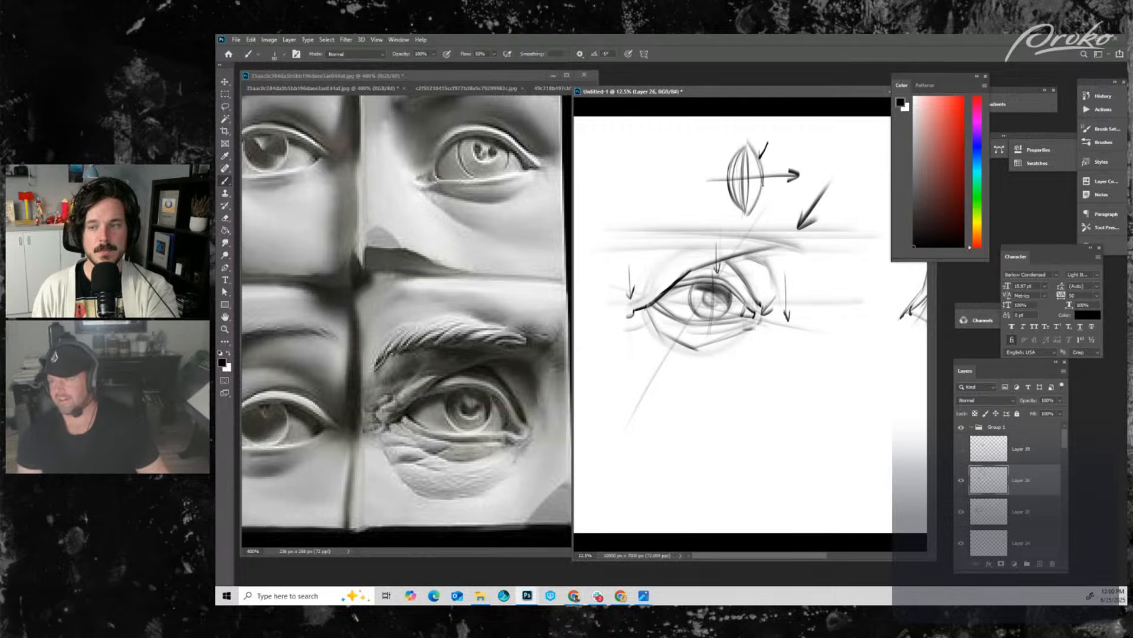
- Shade the upper iris beneath the lid with a larger brush, and dab a small white highlight at the pupil's upper edge
{"action": "key", "text": "bracketright"}
{"action": "key", "text": "bracketright"}
{"action": "key", "text": "bracketright"}
{"action": "key", "text": "bracketright"}
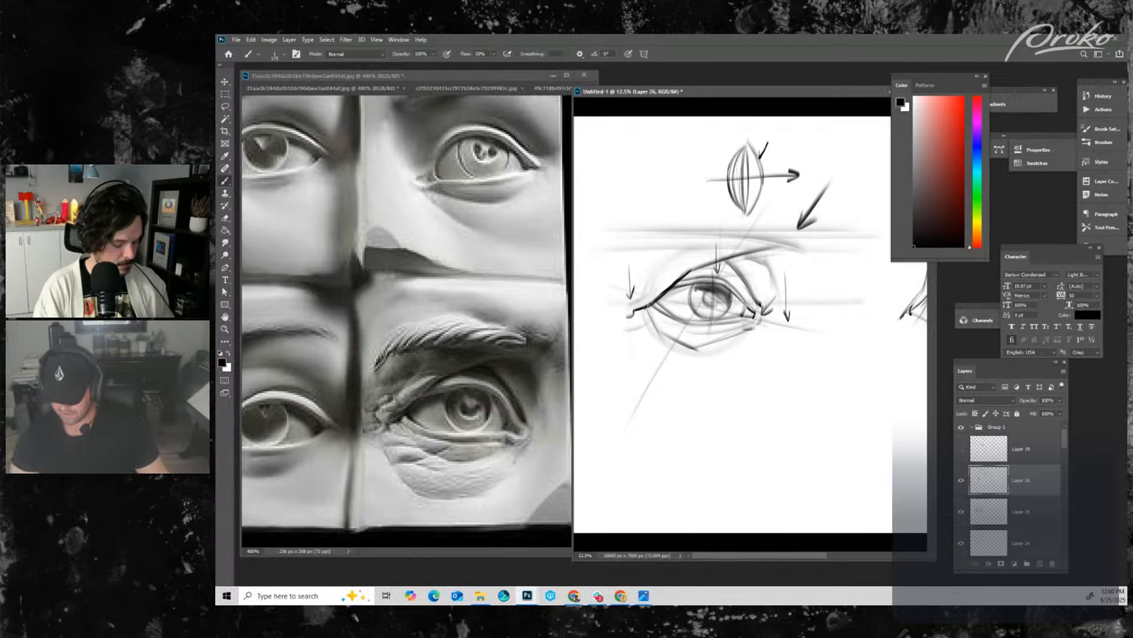
{"action": "left_click_drag", "start_coordinate": [697, 288], "coordinate": [727, 293]}
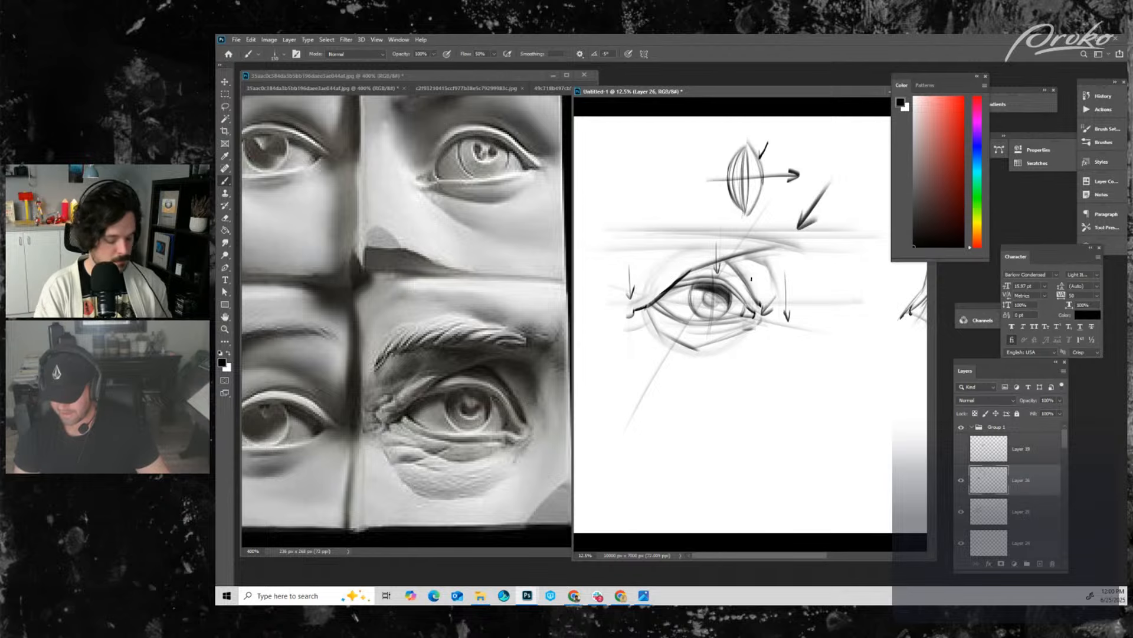
{"action": "key", "text": "bracketleft"}
{"action": "key", "text": "bracketleft"}
{"action": "key", "text": "x"}
{"action": "left_click", "coordinate": [719, 289]}
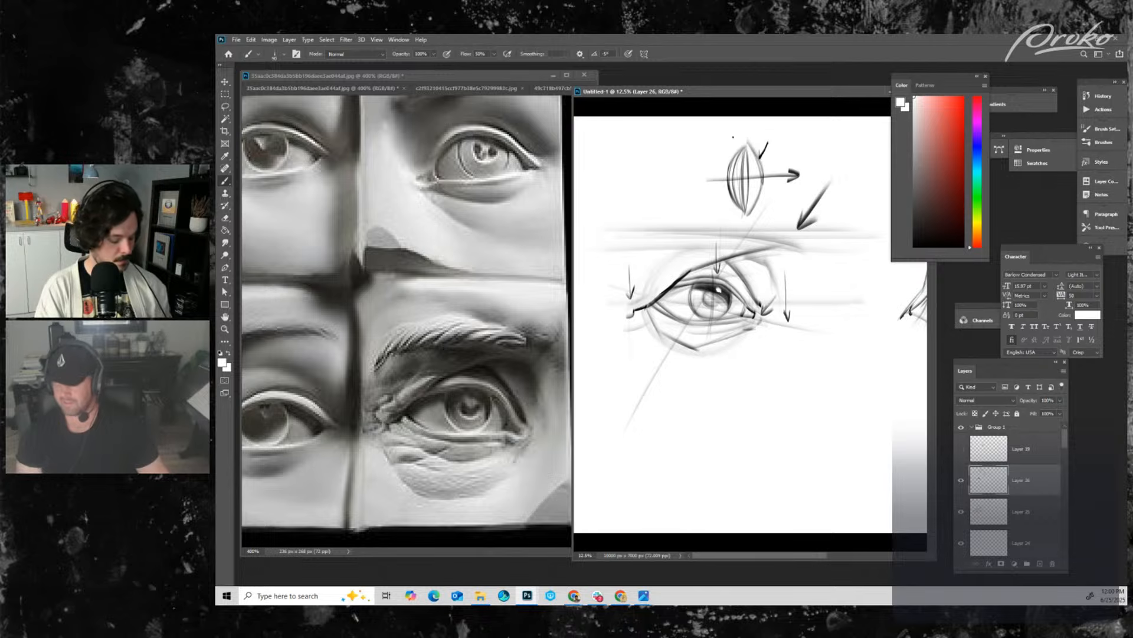
- Deepen the iris shading around the highlight with a larger near-black brush, and toggle the layer's visibility to compare
{"action": "key", "text": "bracketright"}
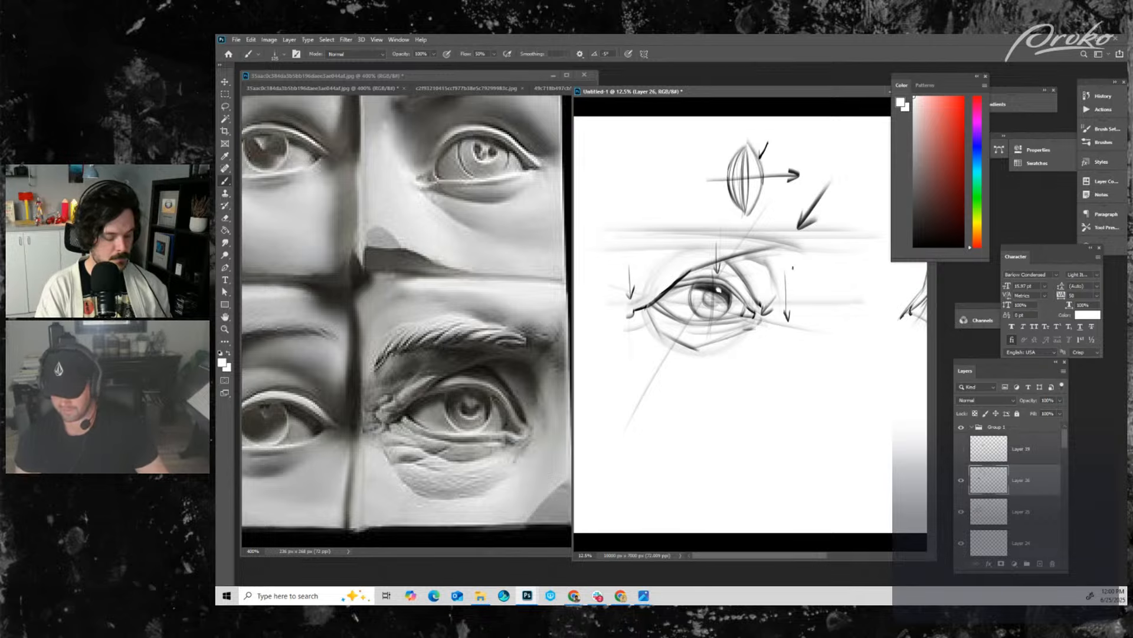
{"action": "key", "text": "bracketright"}
{"action": "key", "text": "d"}
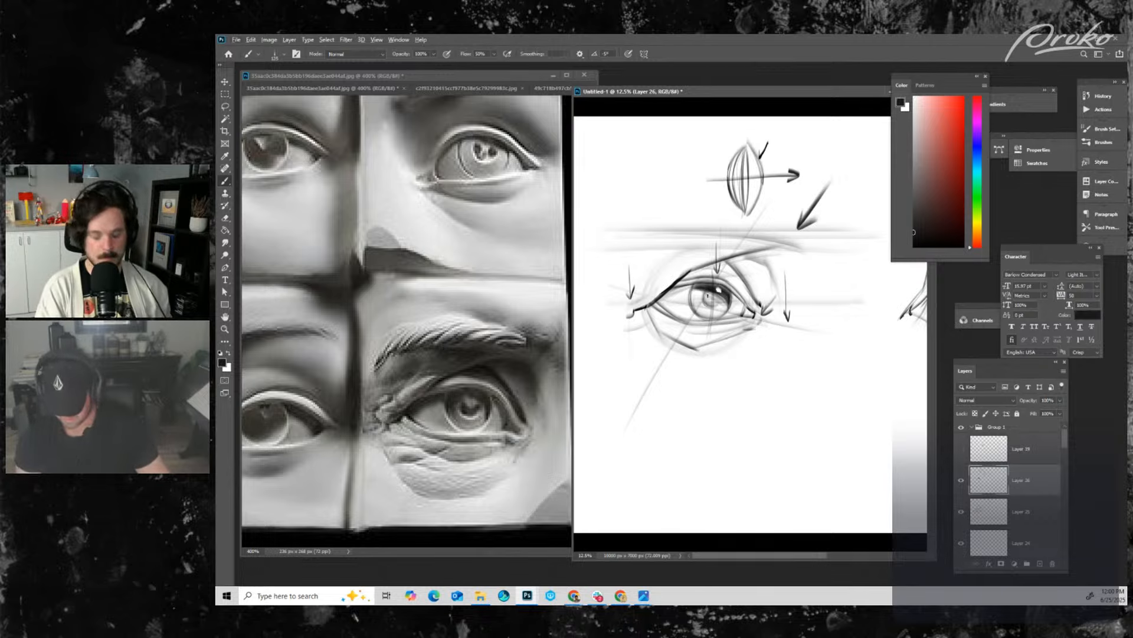
{"action": "key", "text": "bracketright"}
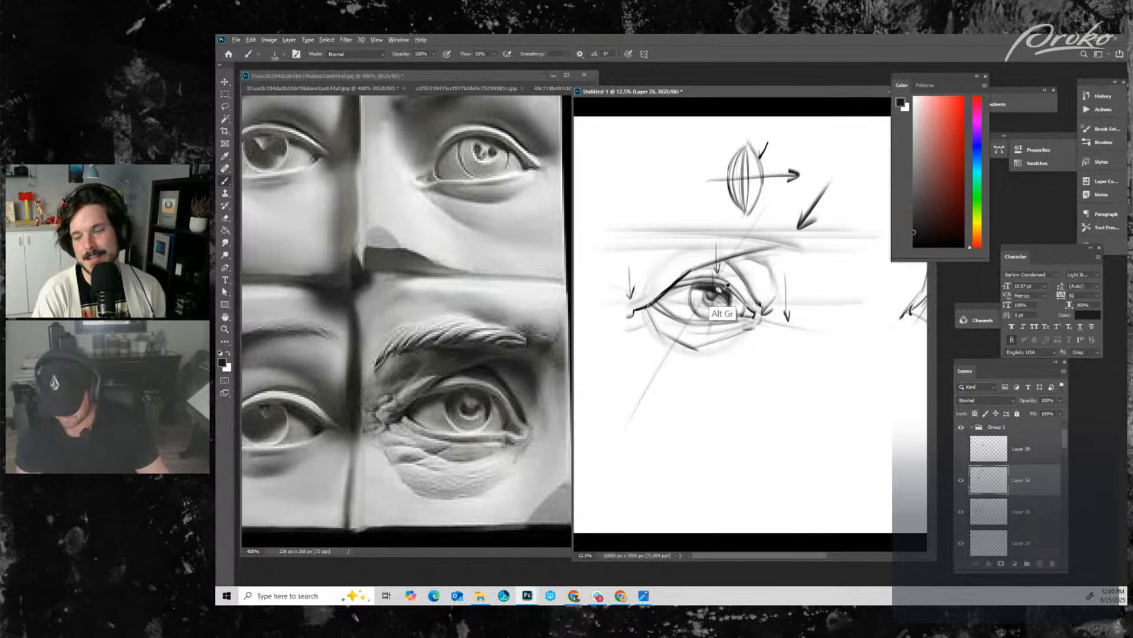
{"action": "key", "text": "bracketright"}
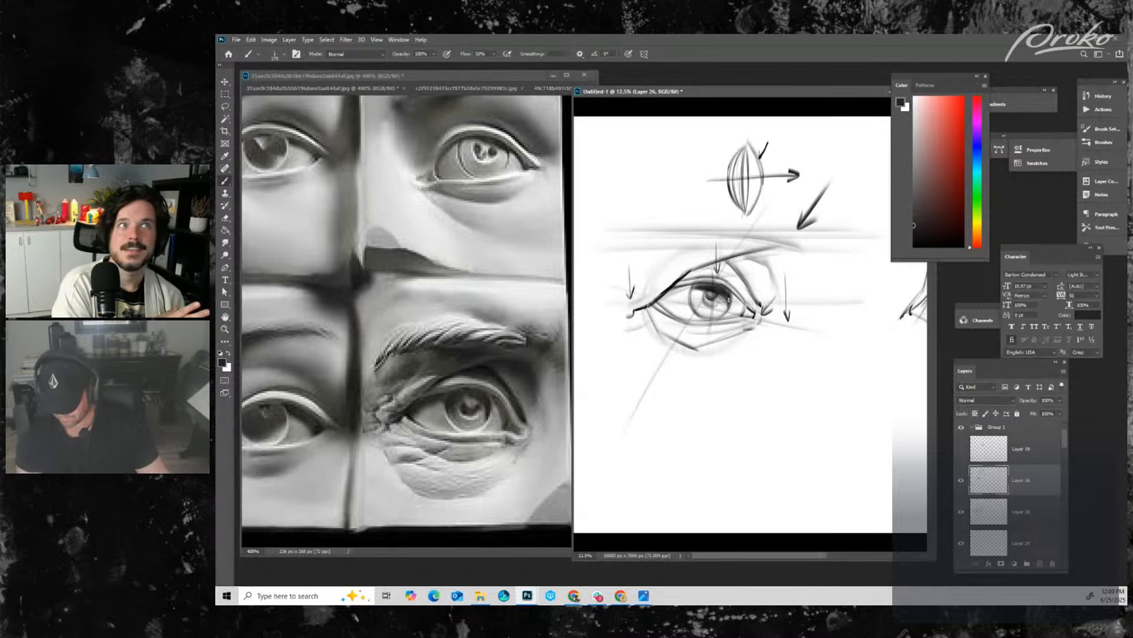
{"action": "left_click", "coordinate": [961, 480]}
{"action": "left_click", "coordinate": [961, 480]}
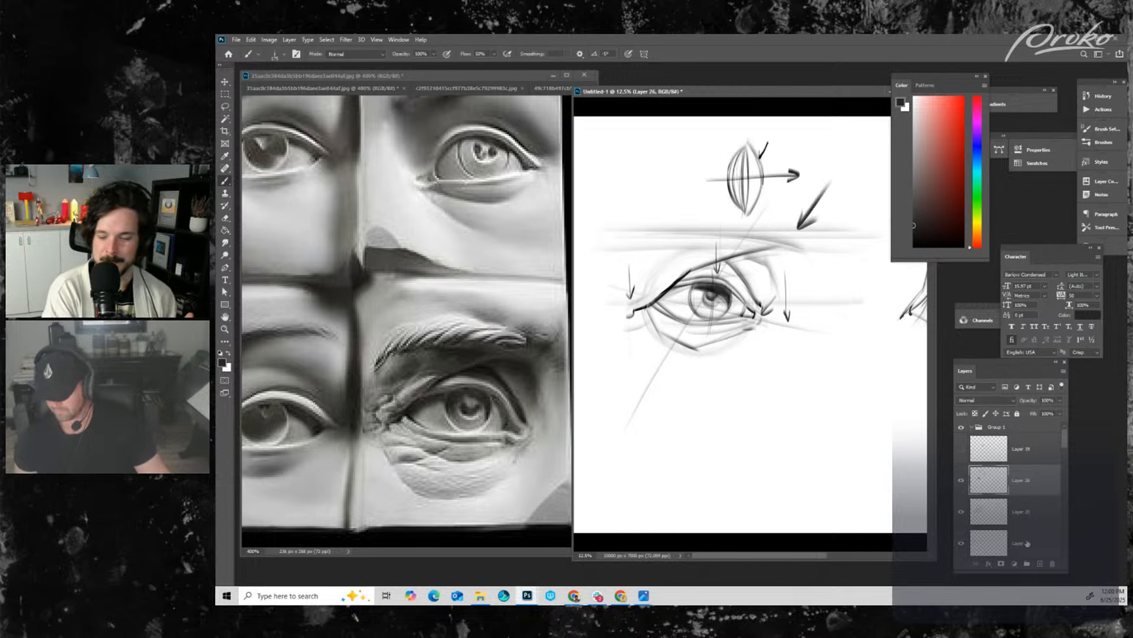
- On a new layer, darken the fold above the upper lid and its curve down toward the eye's right corner in black
{"action": "left_click", "coordinate": [1041, 564]}
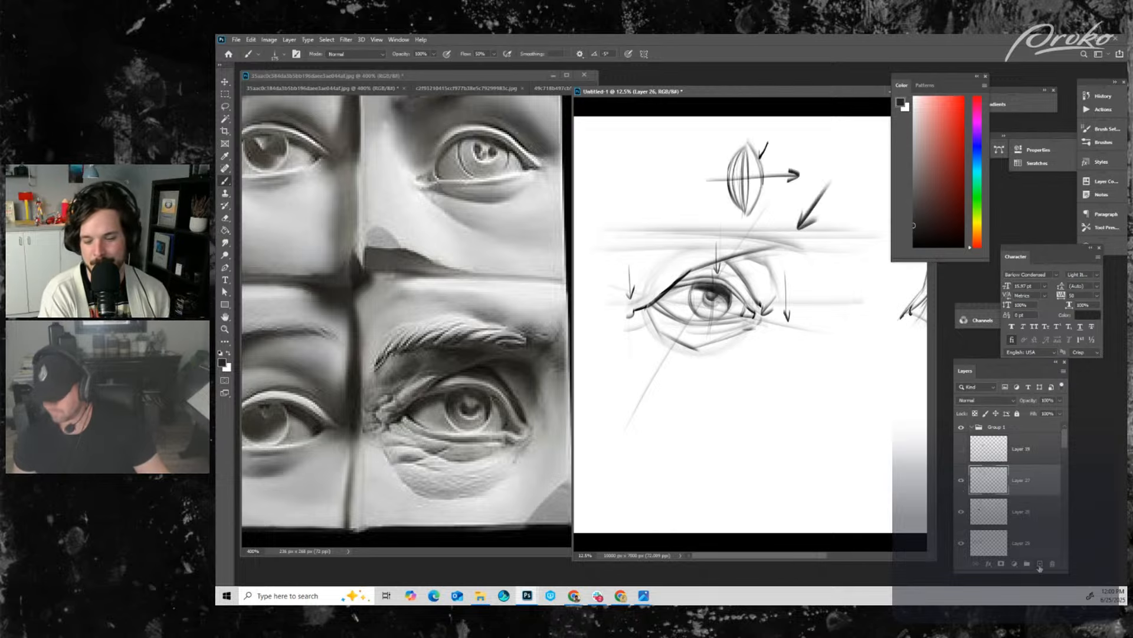
{"action": "left_click", "coordinate": [762, 101], "text": "alt"}
{"action": "key", "text": "bracketleft"}
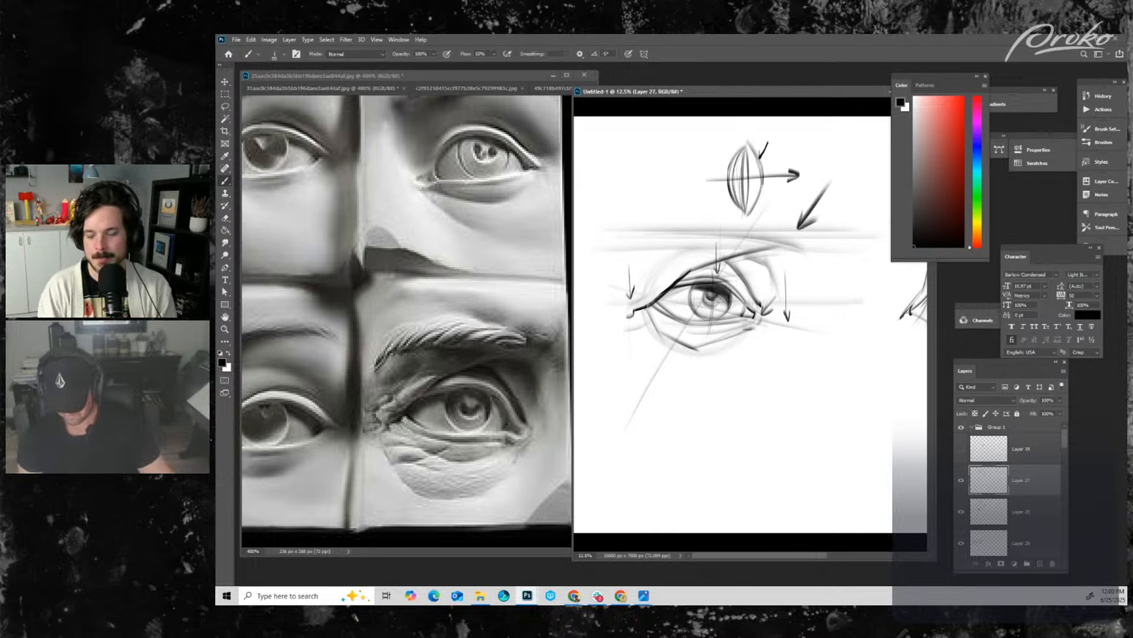
{"action": "mouse_move", "coordinate": [687, 273]}
{"action": "left_mouse_down"}
{"action": "mouse_move", "coordinate": [726, 262]}
{"action": "mouse_move", "coordinate": [751, 274]}
{"action": "mouse_move", "coordinate": [743, 231]}
{"action": "mouse_move", "coordinate": [751, 273]}
{"action": "mouse_move", "coordinate": [768, 263]}
{"action": "mouse_move", "coordinate": [753, 256]}
{"action": "mouse_move", "coordinate": [776, 289]}
{"action": "left_mouse_up"}
{"action": "key", "text": "bracketright"}
{"action": "left_click_drag", "start_coordinate": [753, 250], "coordinate": [780, 310]}
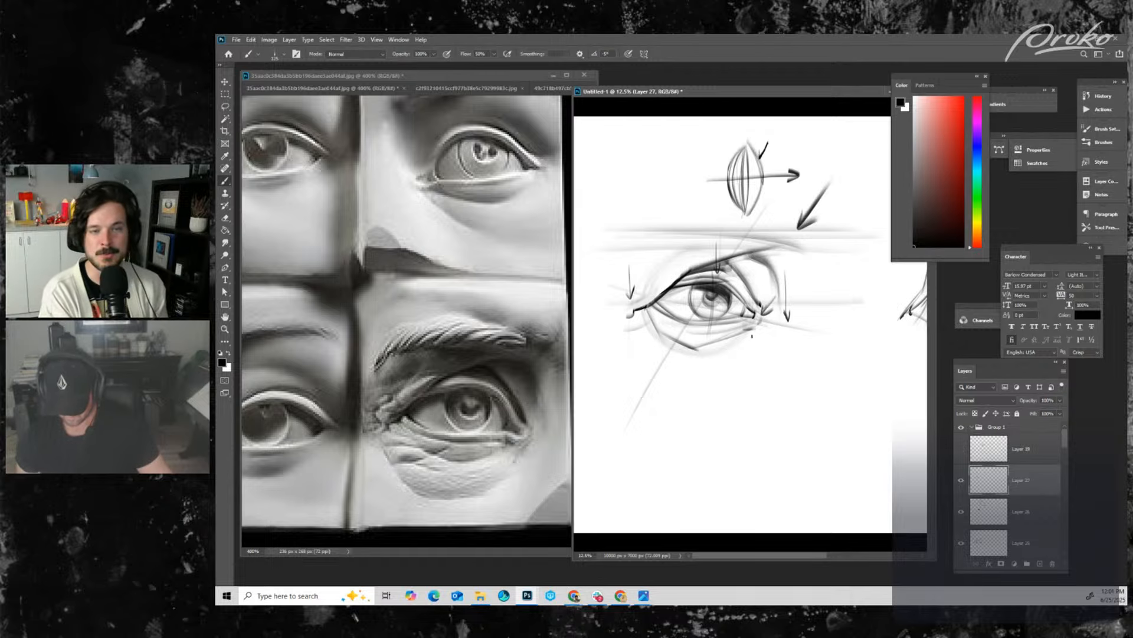
- Sketch angular plane lines beneath the lower lid from both eye corners, and strengthen the bottom edge of the eye bag
{"action": "mouse_move", "coordinate": [762, 323]}
{"action": "left_mouse_down"}
{"action": "mouse_move", "coordinate": [744, 365]}
{"action": "mouse_move", "coordinate": [749, 356]}
{"action": "mouse_move", "coordinate": [691, 376]}
{"action": "left_mouse_up"}
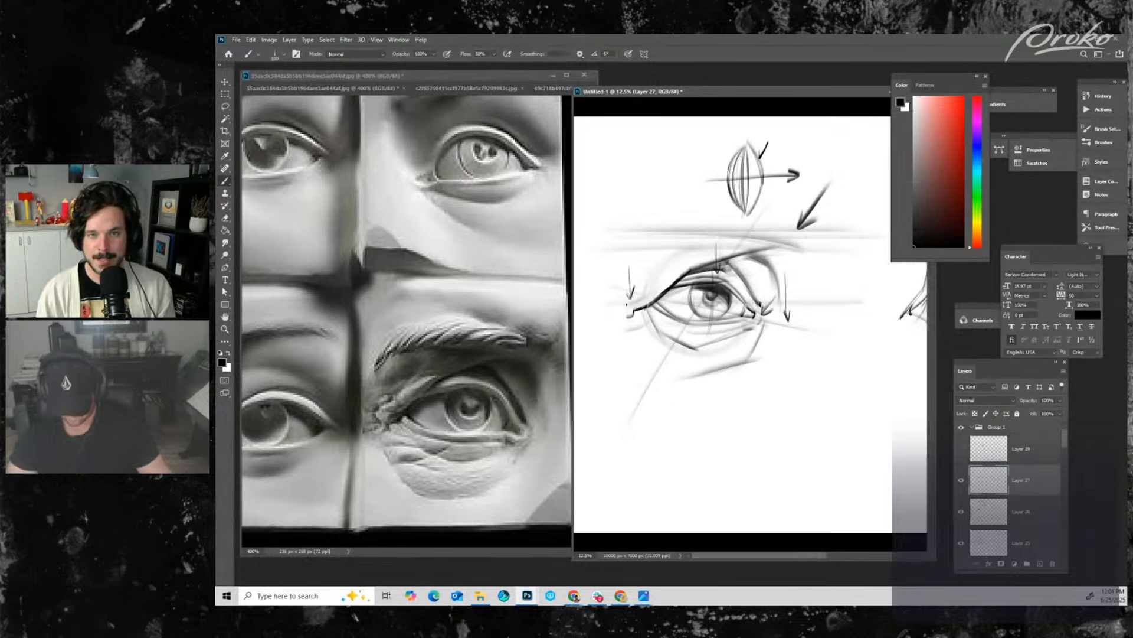
{"action": "mouse_move", "coordinate": [661, 304]}
{"action": "left_mouse_down"}
{"action": "mouse_move", "coordinate": [627, 358]}
{"action": "mouse_move", "coordinate": [635, 365]}
{"action": "left_mouse_up"}
{"action": "key", "text": "z"}
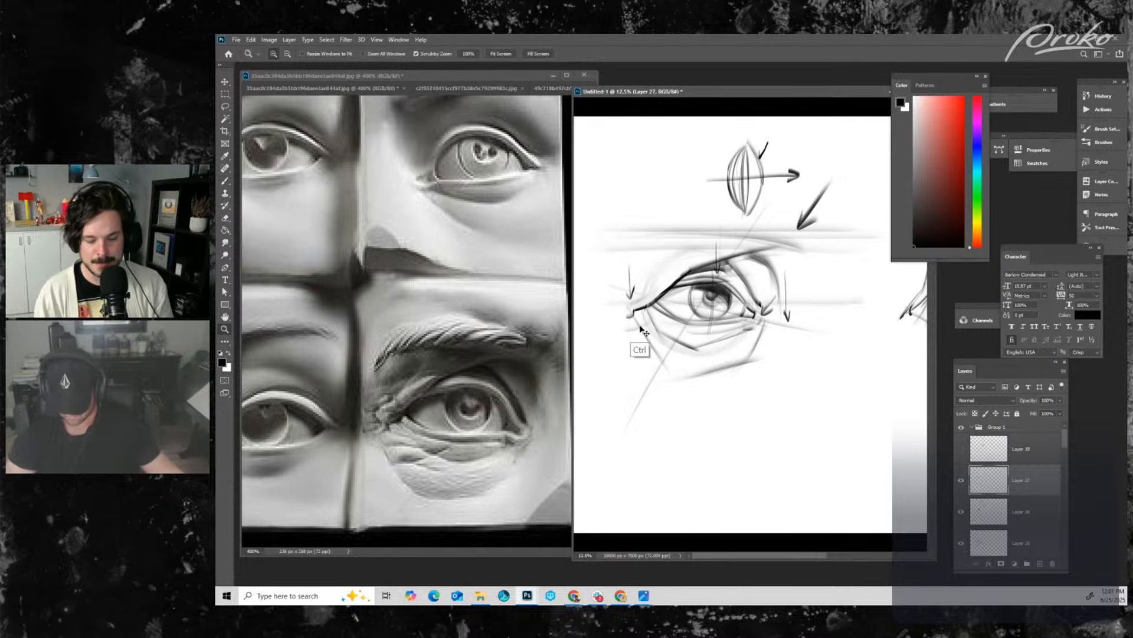
{"action": "key", "text": "b"}
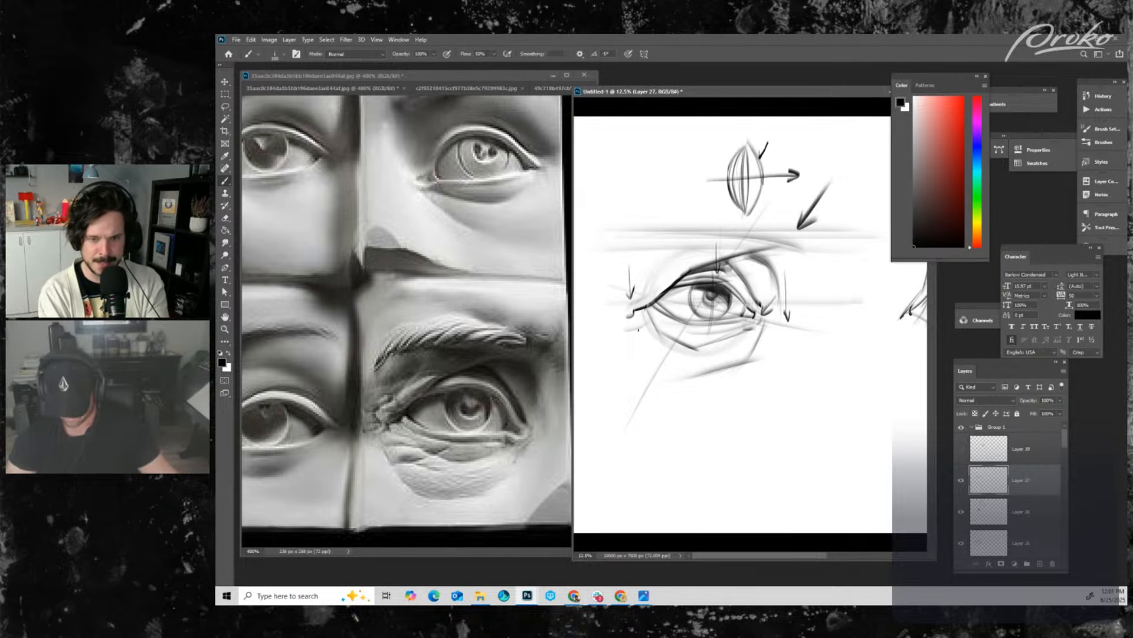
{"action": "mouse_move", "coordinate": [625, 309]}
{"action": "left_mouse_down"}
{"action": "mouse_move", "coordinate": [654, 363]}
{"action": "mouse_move", "coordinate": [684, 380]}
{"action": "mouse_move", "coordinate": [757, 362]}
{"action": "left_mouse_up"}
{"action": "key", "text": "bracketleft"}
{"action": "key", "text": "bracketleft"}
{"action": "left_click_drag", "start_coordinate": [683, 380], "coordinate": [764, 357]}
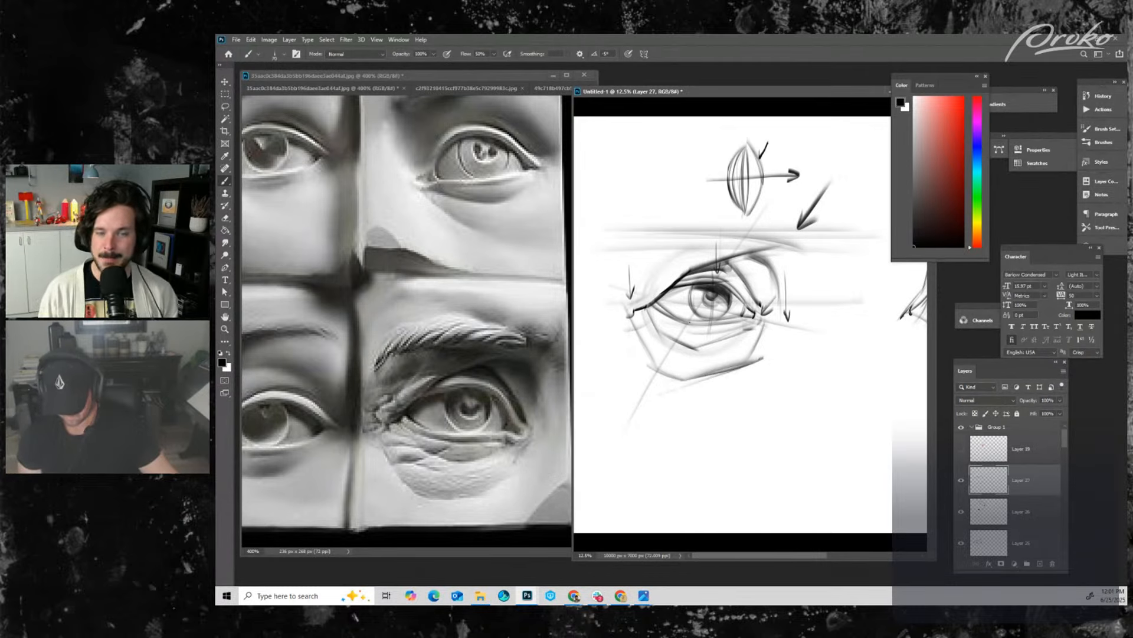
- Redraw the line beneath the lower lid toward the eye's right corner, and switch the brush colour to white
{"action": "left_click_drag", "start_coordinate": [676, 321], "coordinate": [731, 315]}
{"action": "key", "text": "ctrl+z"}
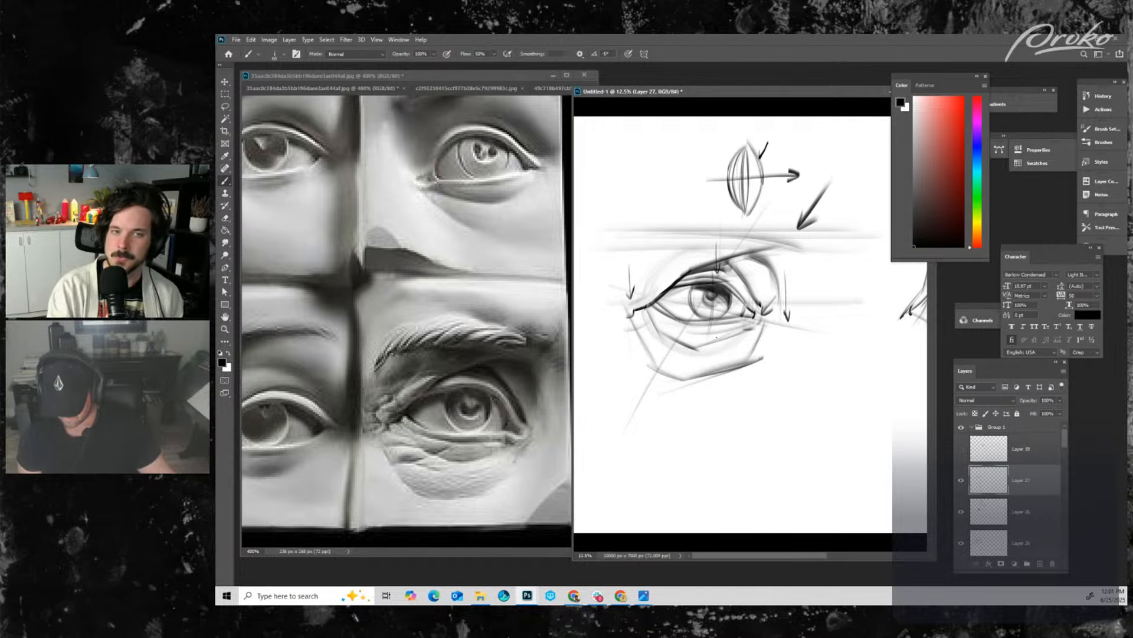
{"action": "left_click_drag", "start_coordinate": [687, 334], "coordinate": [763, 330]}
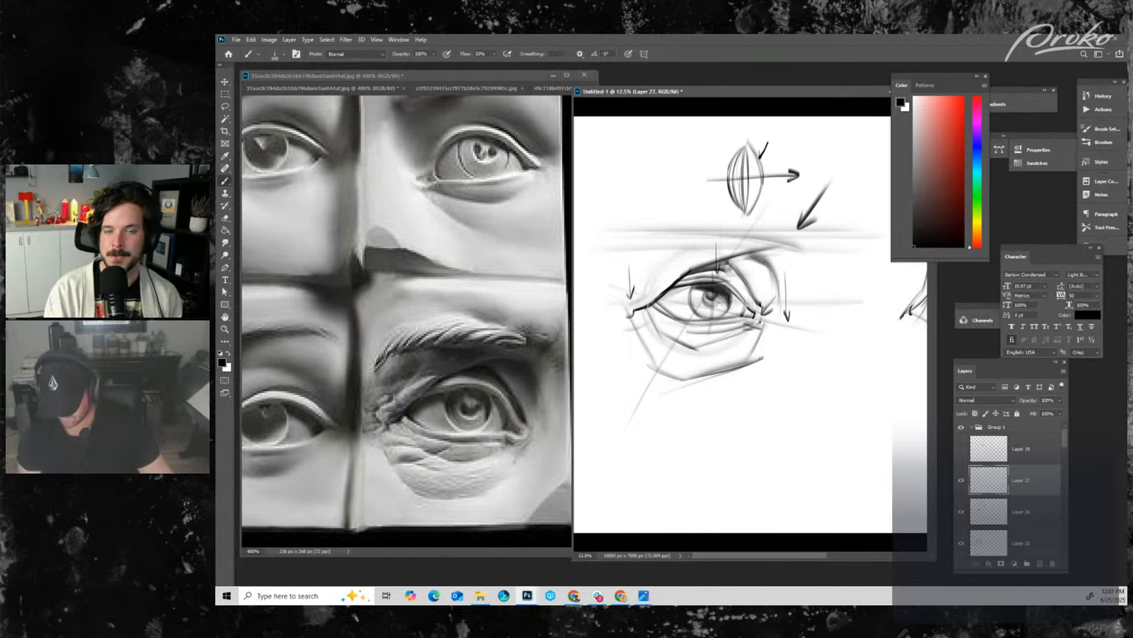
{"action": "key", "text": "x"}
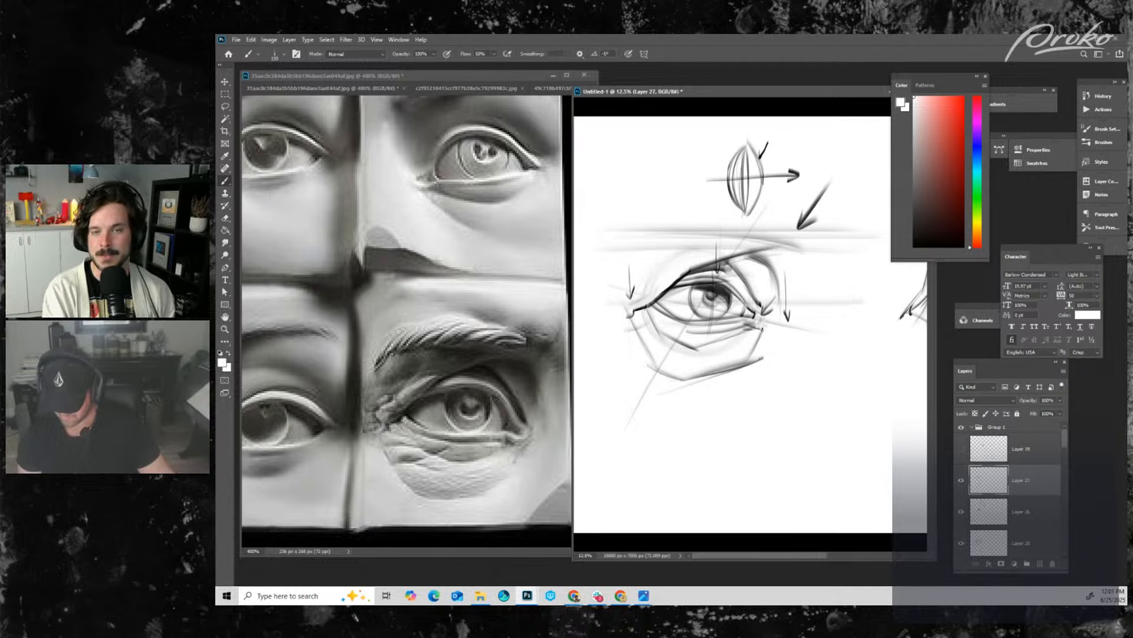
- Darken the left stretch of the upper lid in black with a much smaller brush
{"action": "key", "text": "x"}
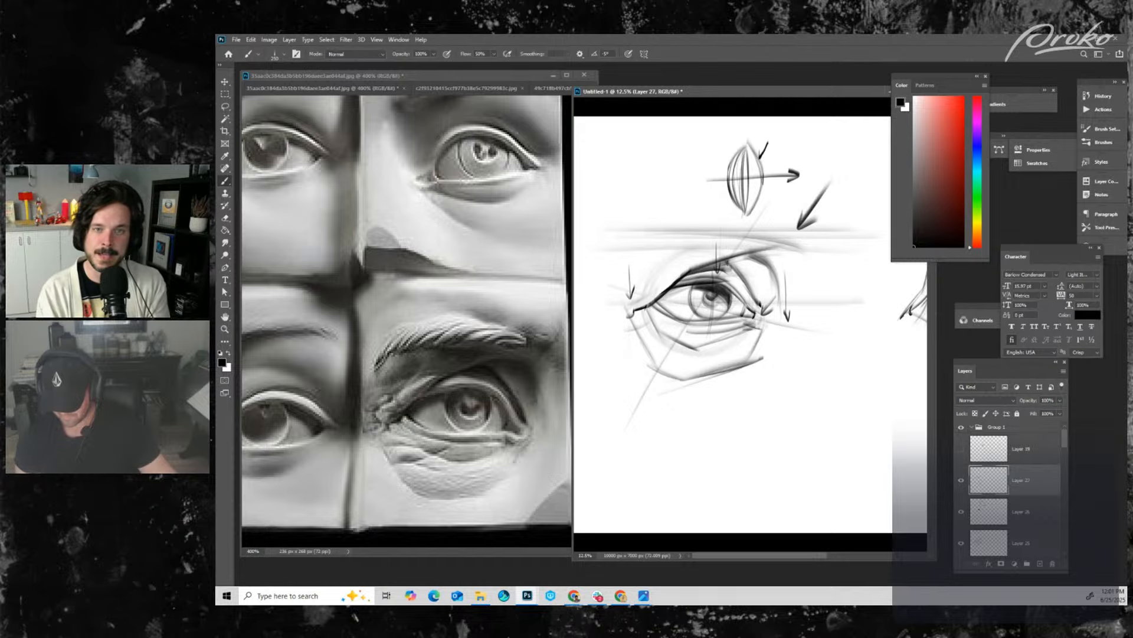
{"action": "key", "text": "bracketleft"}
{"action": "key", "text": "bracketleft"}
{"action": "key", "text": "bracketleft"}
{"action": "key", "text": "bracketleft"}
{"action": "key", "text": "bracketleft"}
{"action": "key", "text": "bracketleft"}
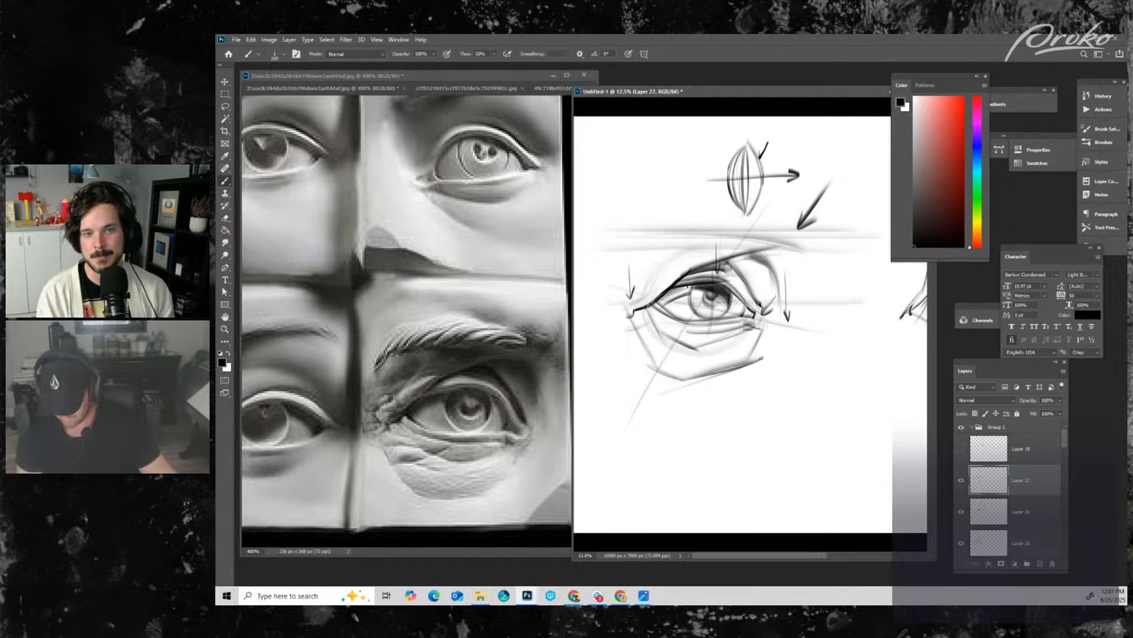
{"action": "key", "text": "bracketright"}
{"action": "left_click_drag", "start_coordinate": [658, 303], "coordinate": [689, 290]}
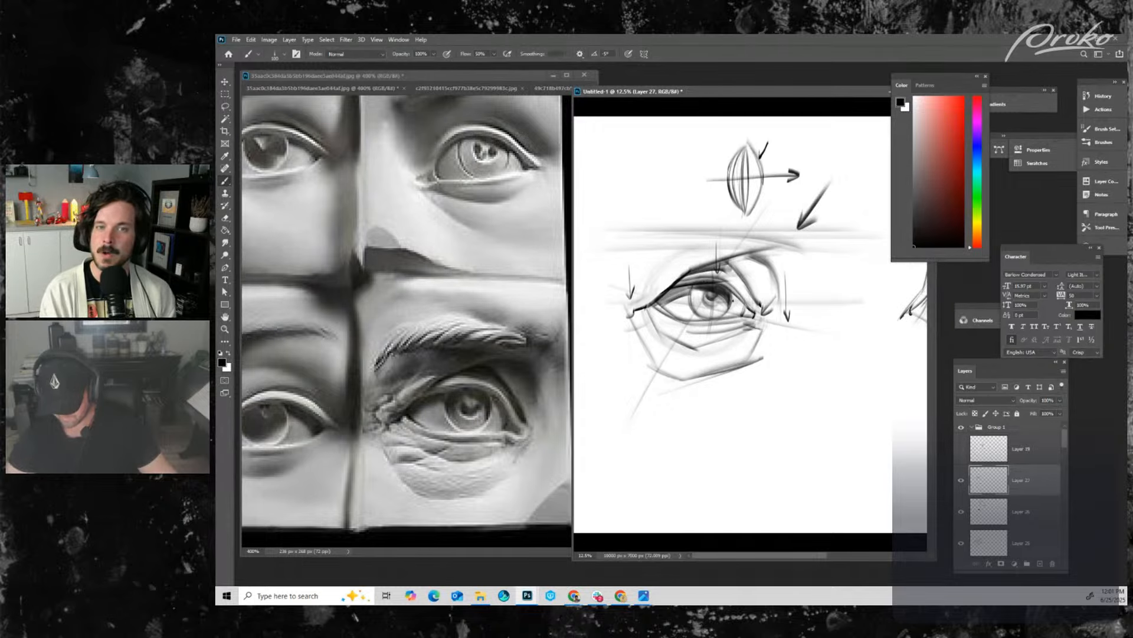
{"action": "key", "text": "bracketleft"}
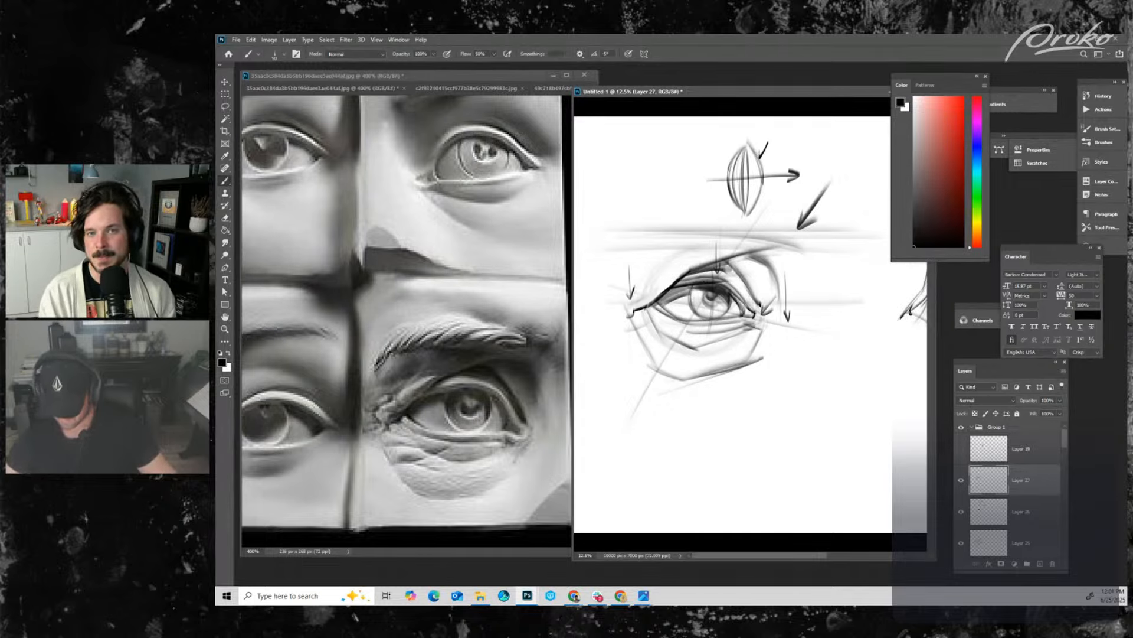
{"action": "key", "text": "bracketright"}
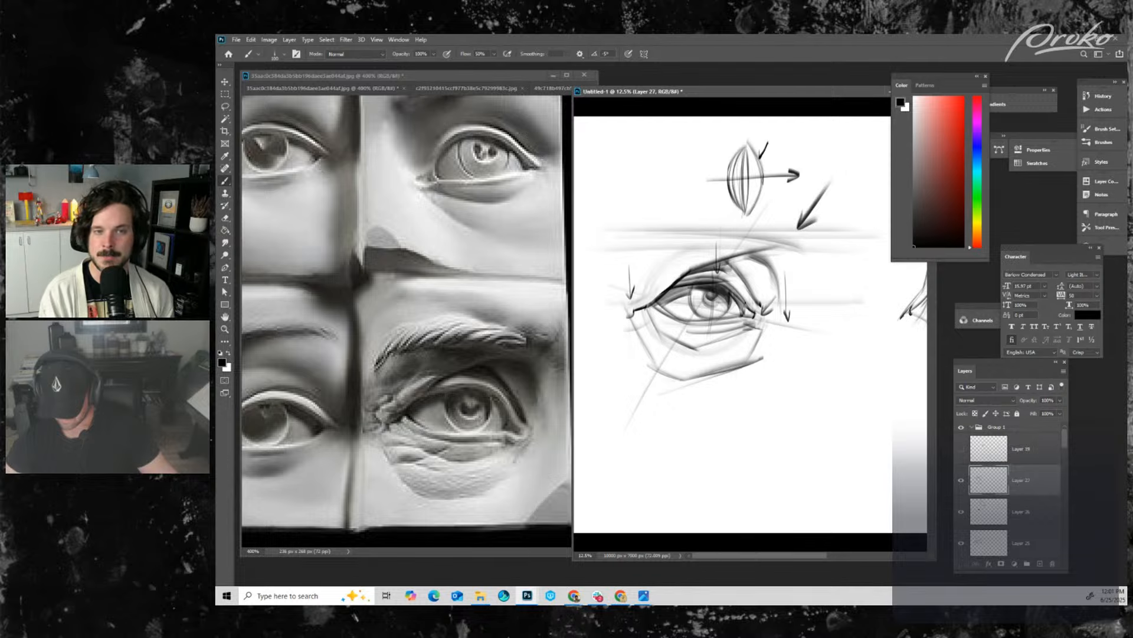
- Shade the upper lid from above the iris down toward the eye's right corner with a finer black brush
{"action": "key", "text": "bracketleft"}
{"action": "key", "text": "bracketleft"}
{"action": "key", "text": "bracketleft"}
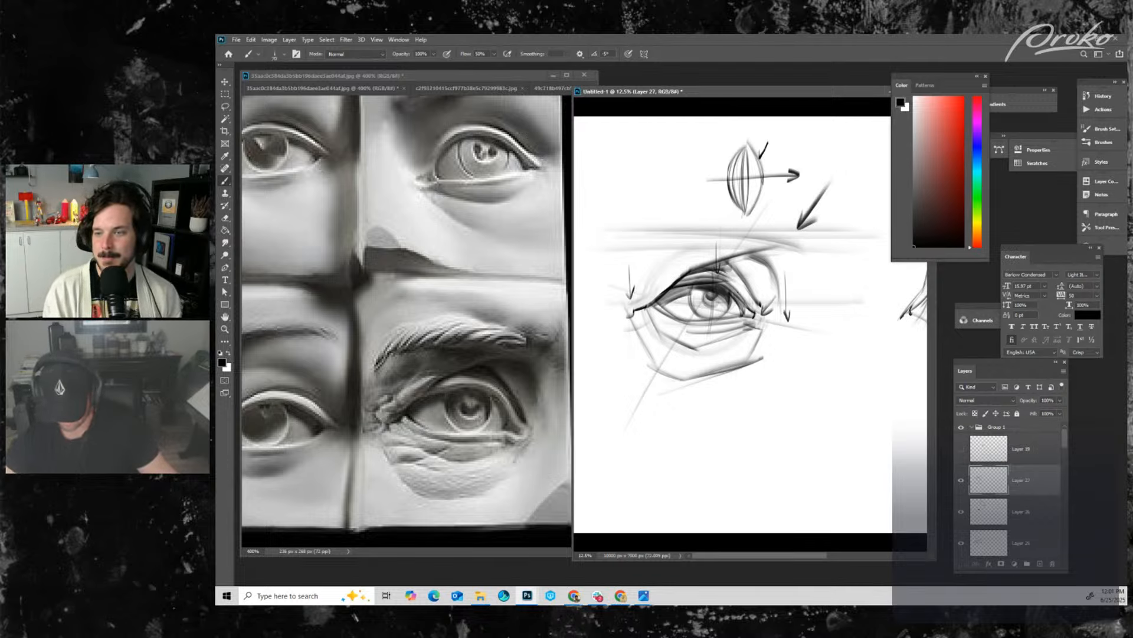
{"action": "key", "text": "bracketright"}
{"action": "mouse_move", "coordinate": [731, 278]}
{"action": "left_mouse_down"}
{"action": "mouse_move", "coordinate": [755, 307]}
{"action": "mouse_move", "coordinate": [749, 294]}
{"action": "left_mouse_up"}
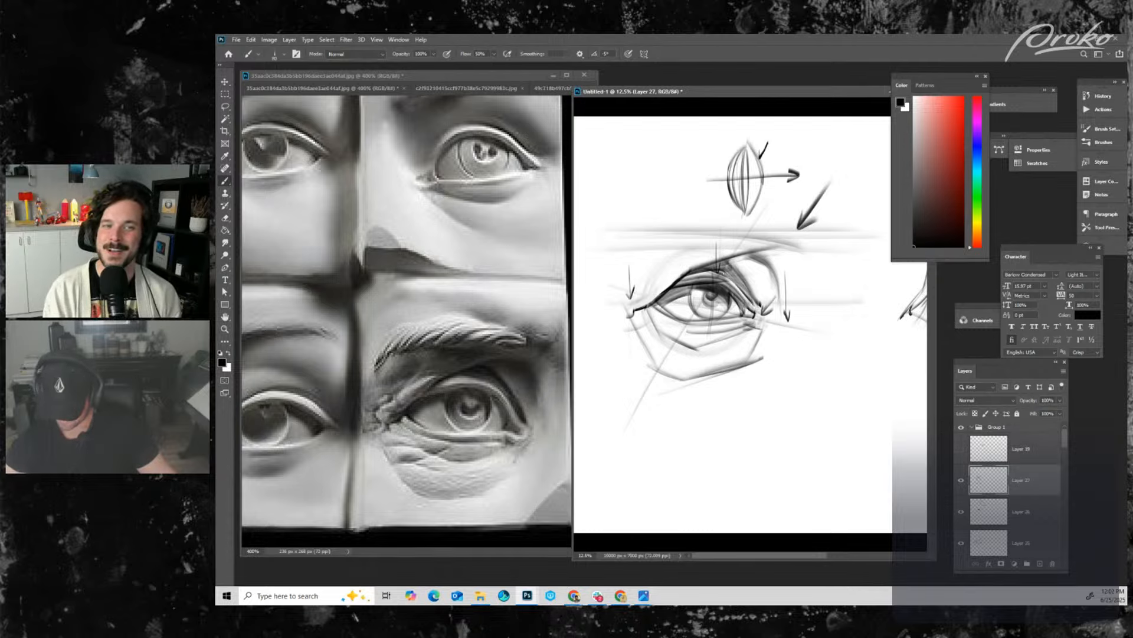
- Lighten the middle of the upper lid above the iris with a larger white brush
{"action": "left_click", "coordinate": [705, 298], "text": "alt"}
{"action": "key", "text": "bracketright"}
{"action": "key", "text": "bracketright"}
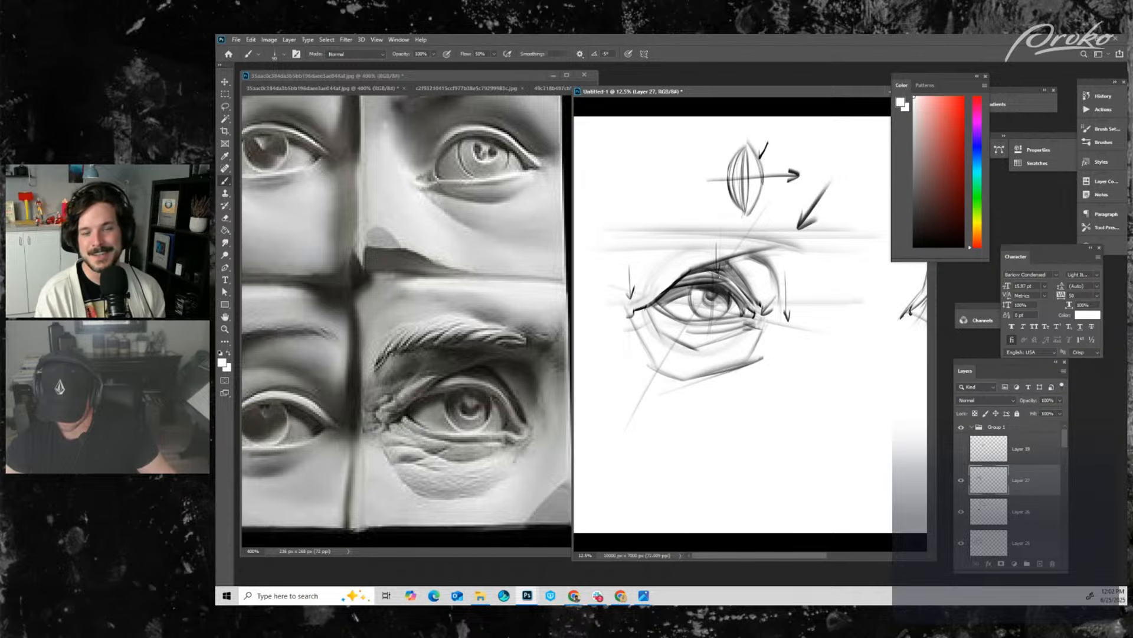
{"action": "left_click_drag", "start_coordinate": [715, 279], "coordinate": [704, 275]}
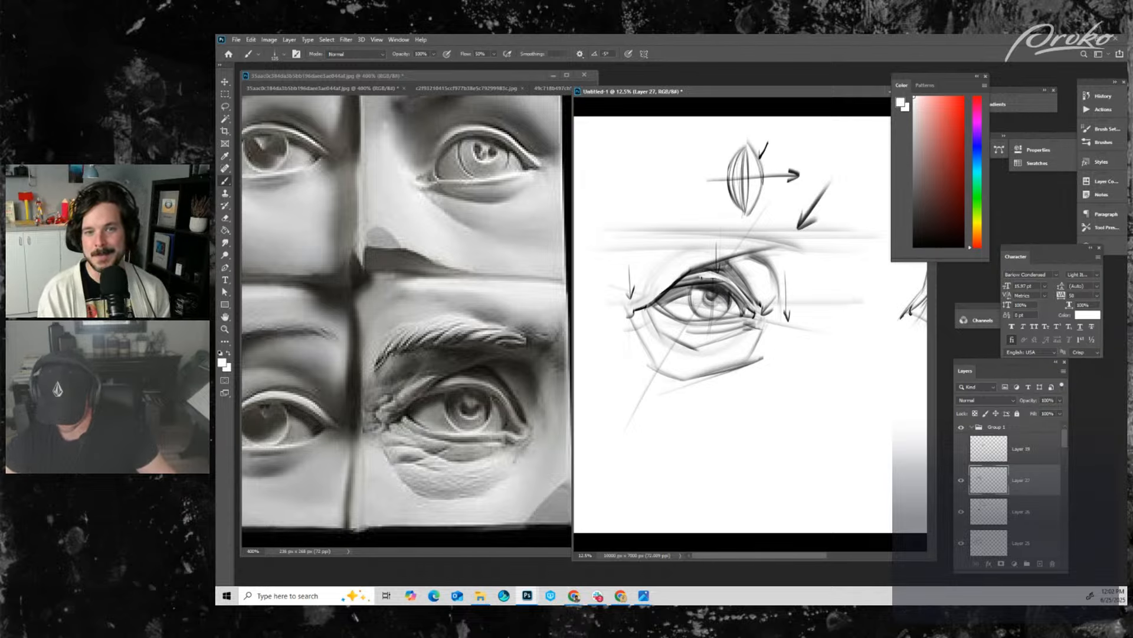
- Blend the upper lid above the iris using dark and mid greys sampled from the drawing
{"action": "key", "text": "bracketright"}
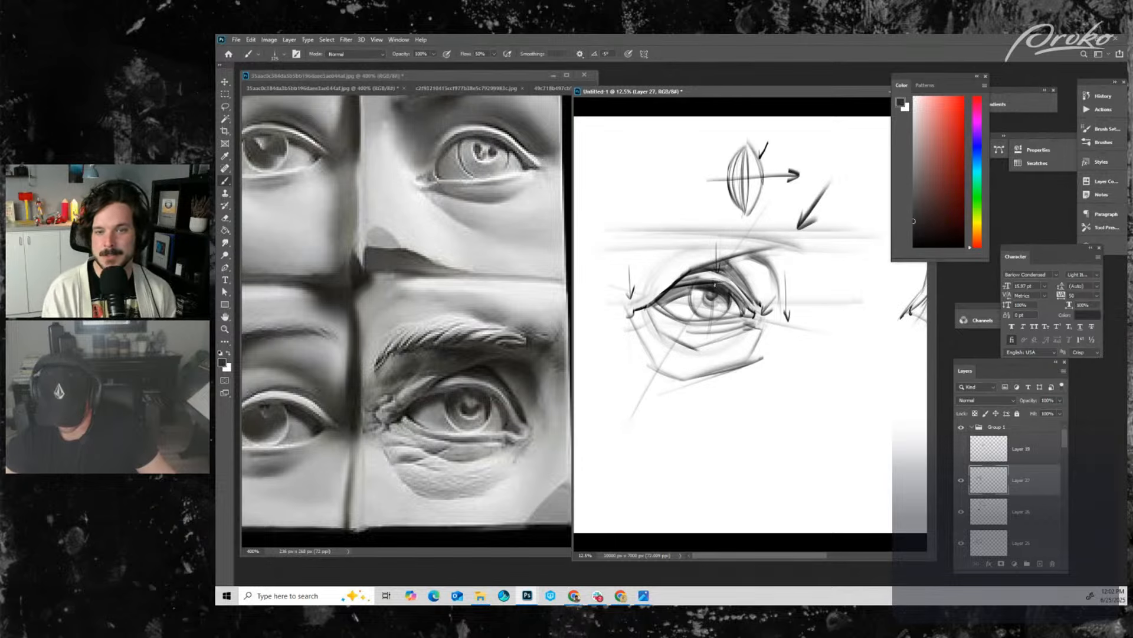
{"action": "key", "text": "bracketleft"}
{"action": "left_click", "coordinate": [729, 285], "text": "alt"}
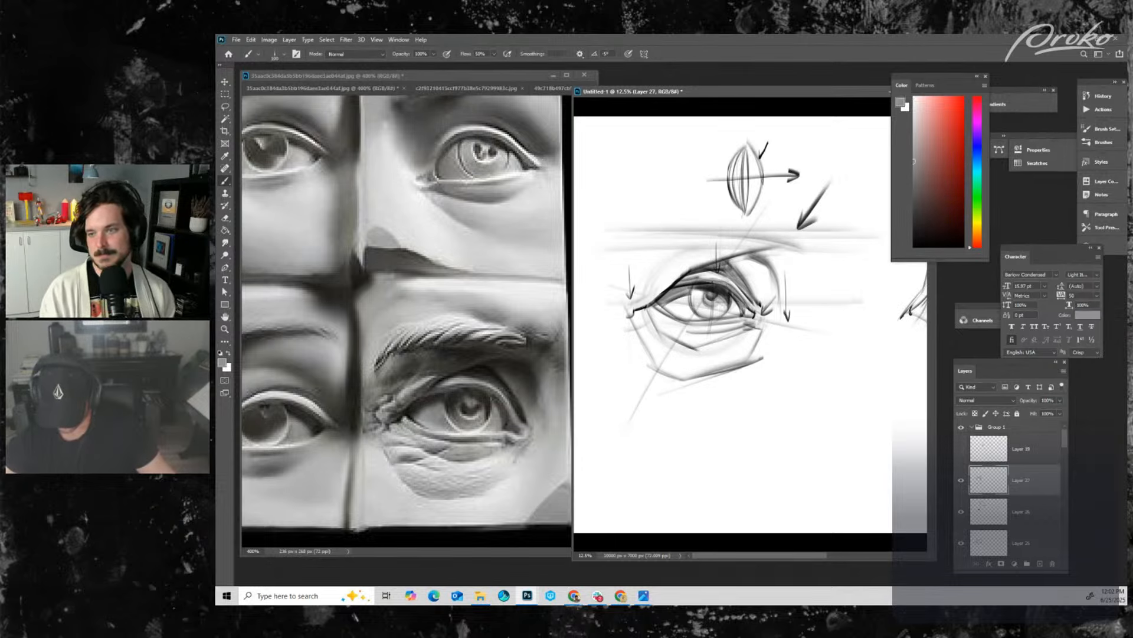
{"action": "left_click", "coordinate": [709, 284], "text": "alt"}
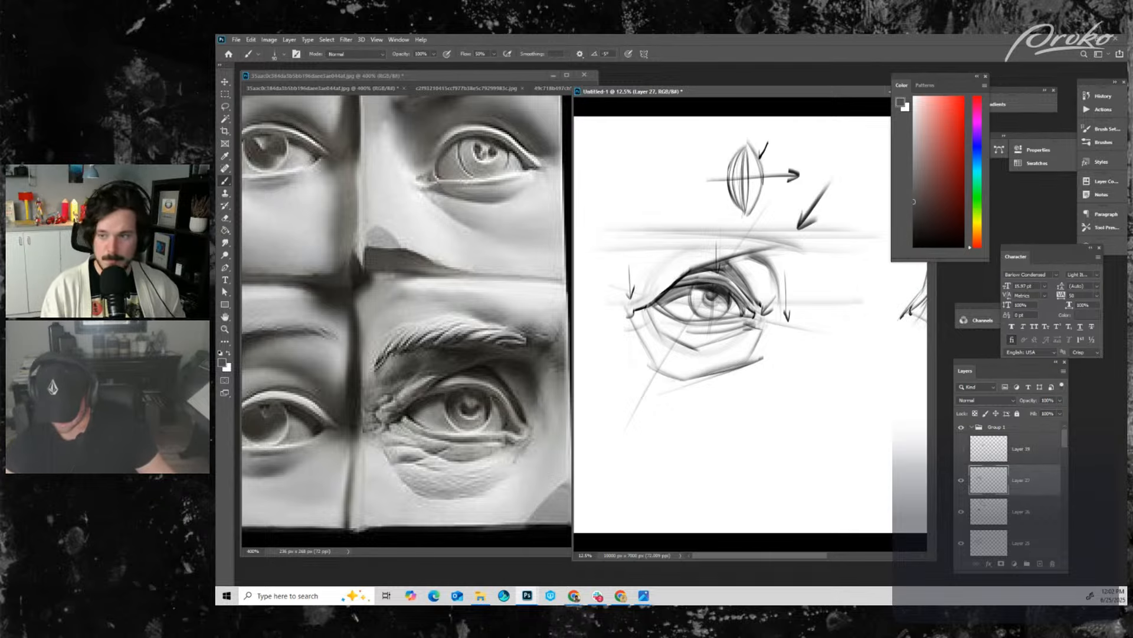
{"action": "left_click", "coordinate": [717, 268], "text": "alt"}
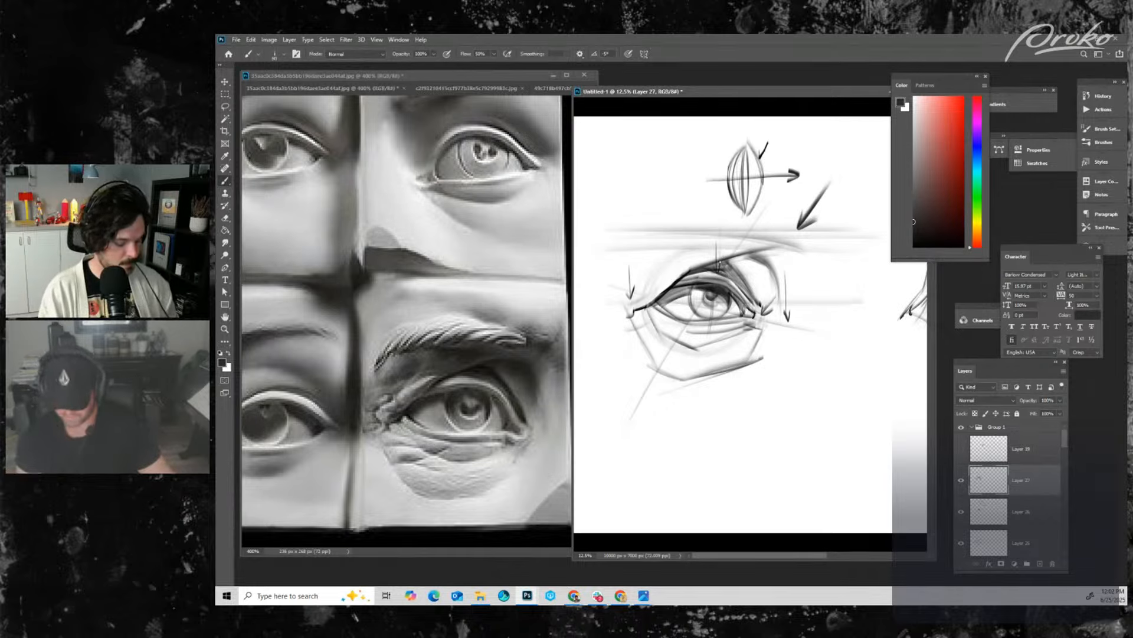
{"action": "left_click", "coordinate": [719, 292], "text": "alt"}
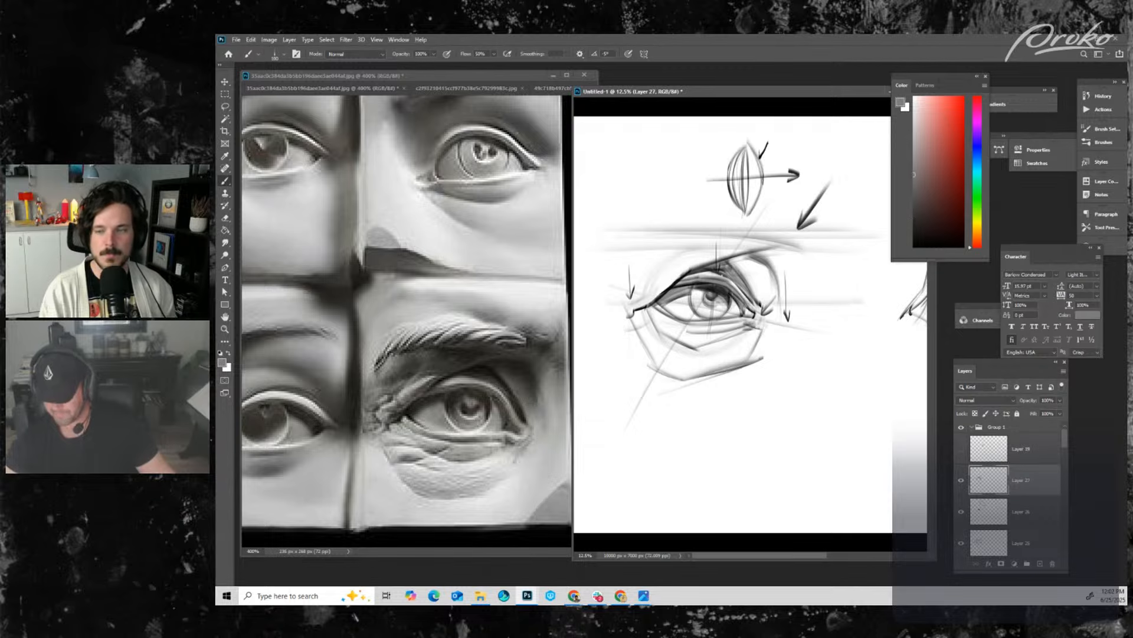
- Darken the upper lid crease from its peak down to the eye's right corner with a small black brush
{"action": "key", "text": "bracketright"}
{"action": "key", "text": "bracketright"}
{"action": "key", "text": "bracketright"}
{"action": "key", "text": "bracketright"}
{"action": "key", "text": "bracketright"}
{"action": "key", "text": "bracketright"}
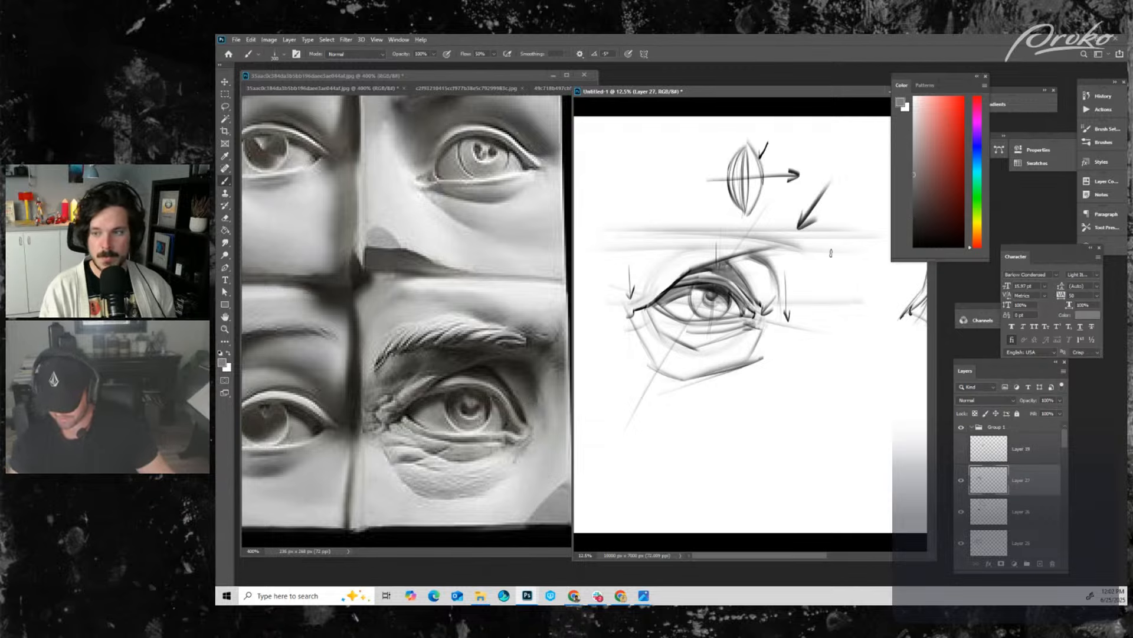
{"action": "key", "text": "d"}
{"action": "key", "text": "bracketleft"}
{"action": "key", "text": "bracketleft"}
{"action": "key", "text": "bracketleft"}
{"action": "key", "text": "bracketleft"}
{"action": "key", "text": "bracketleft"}
{"action": "key", "text": "bracketleft"}
{"action": "key", "text": "bracketleft"}
{"action": "key", "text": "bracketleft"}
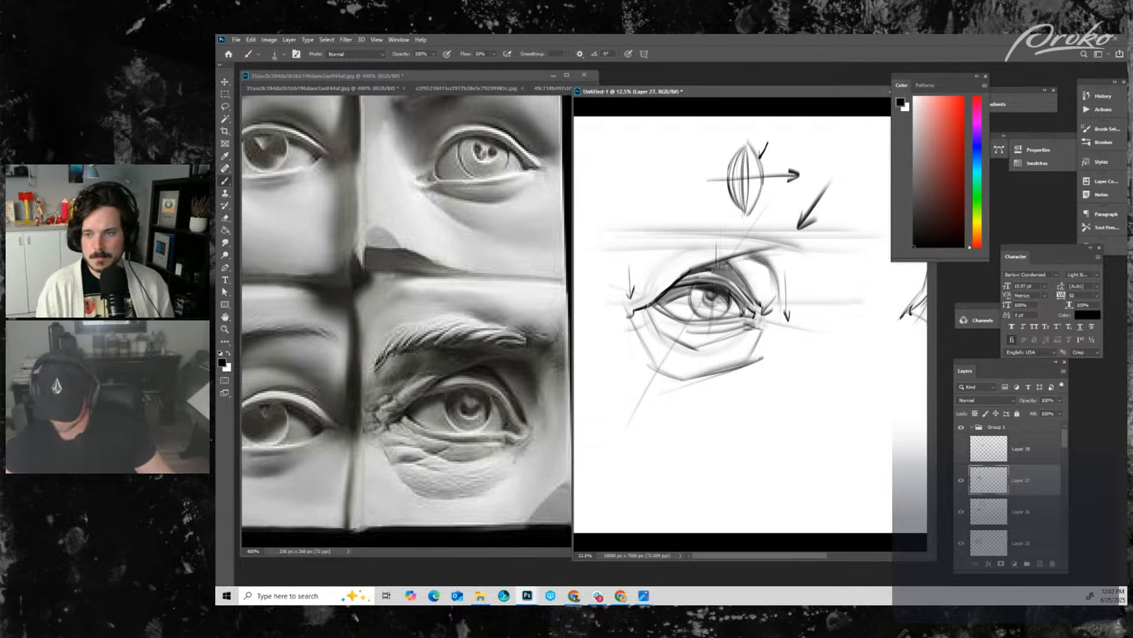
{"action": "left_click_drag", "start_coordinate": [710, 269], "coordinate": [748, 298]}
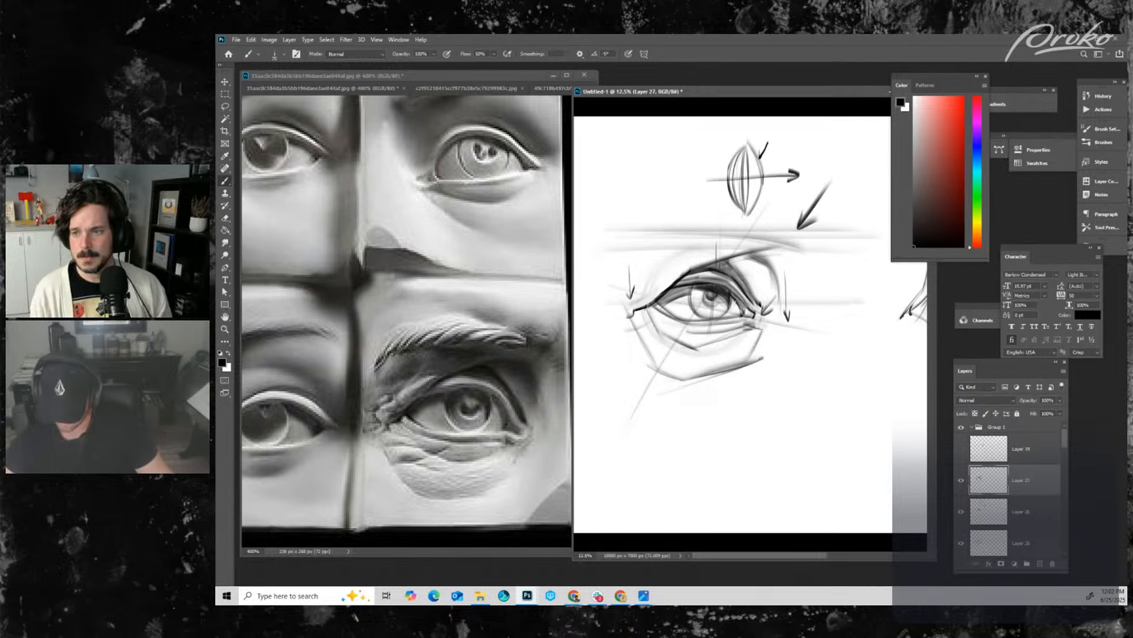
- Strengthen the eye's right corner with a dark grey sampled from the drawing, and enlarge the brush
{"action": "left_click", "coordinate": [735, 313], "text": "alt"}
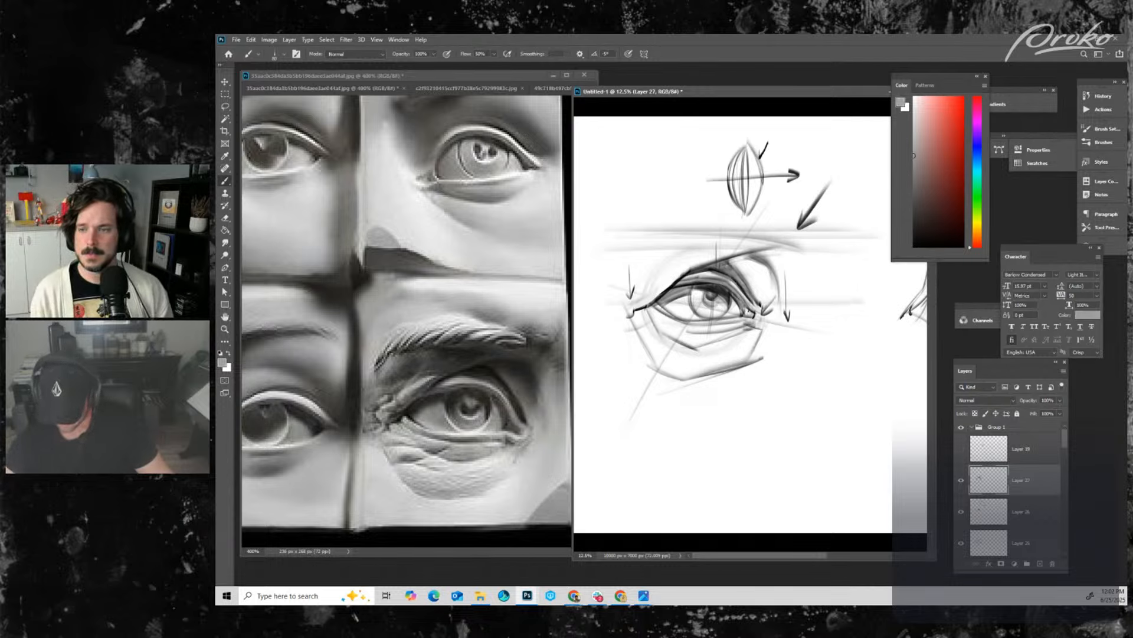
{"action": "left_click", "coordinate": [728, 320], "text": "alt"}
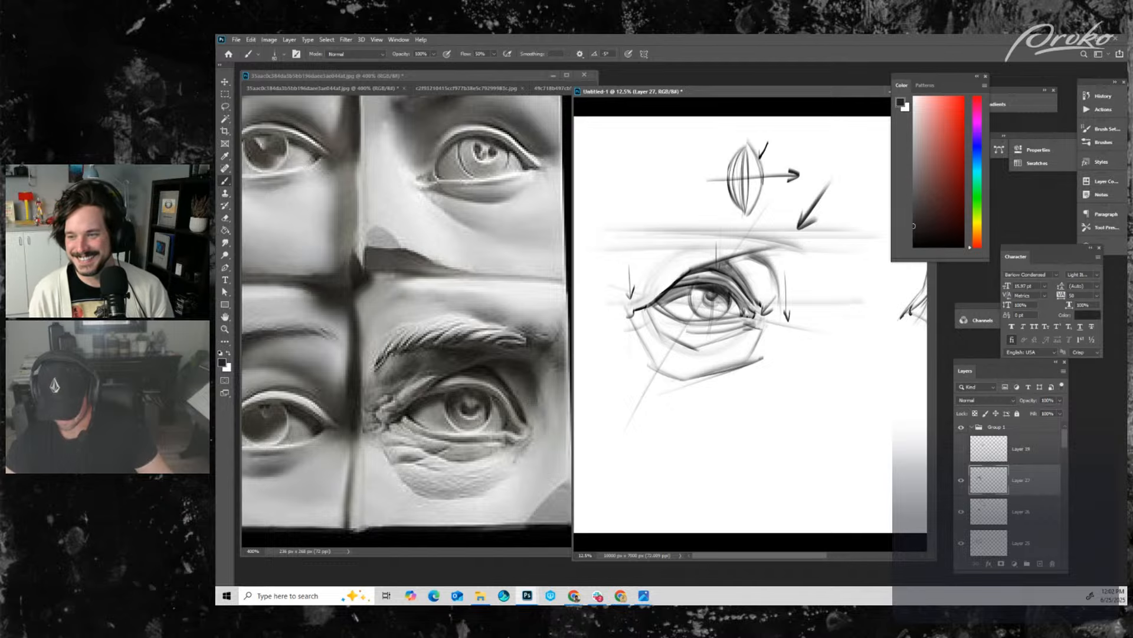
{"action": "left_click_drag", "start_coordinate": [746, 304], "coordinate": [753, 315]}
{"action": "key", "text": "bracketright"}
{"action": "key", "text": "bracketright"}
{"action": "key", "text": "bracketright"}
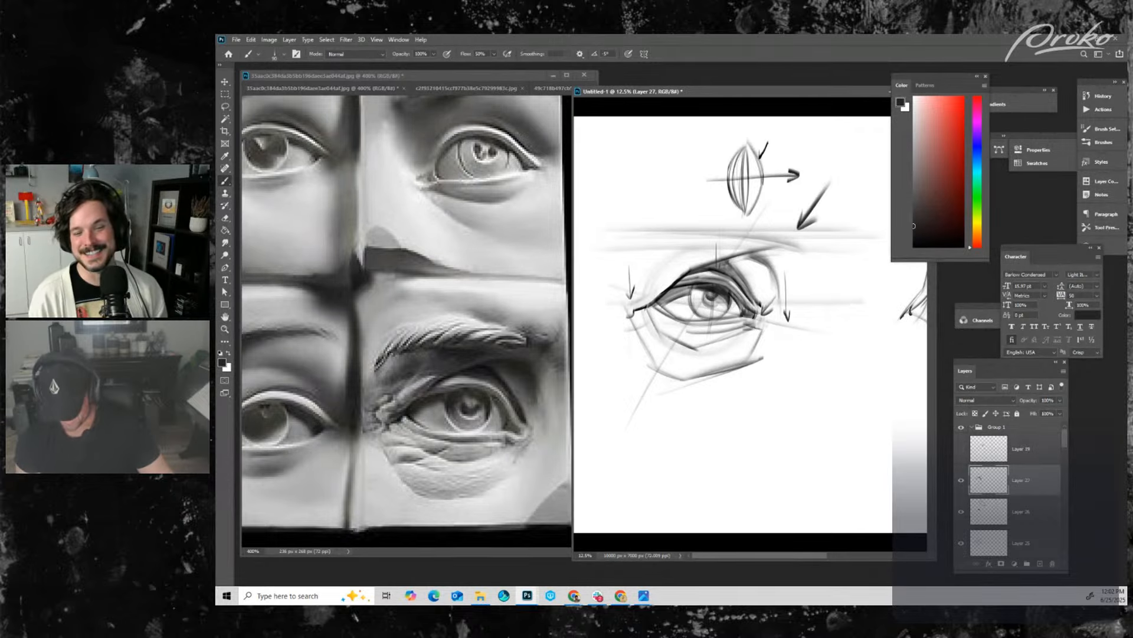
- Shade the eyeball and iris beneath the upper lid in dark grey and mid grey with a progressively larger brush
{"action": "mouse_move", "coordinate": [694, 303]}
{"action": "left_mouse_down"}
{"action": "mouse_move", "coordinate": [699, 288]}
{"action": "mouse_move", "coordinate": [724, 289]}
{"action": "left_mouse_up"}
{"action": "left_click", "coordinate": [913, 161]}
{"action": "key", "text": "bracketright"}
{"action": "key", "text": "bracketright"}
{"action": "key", "text": "bracketright"}
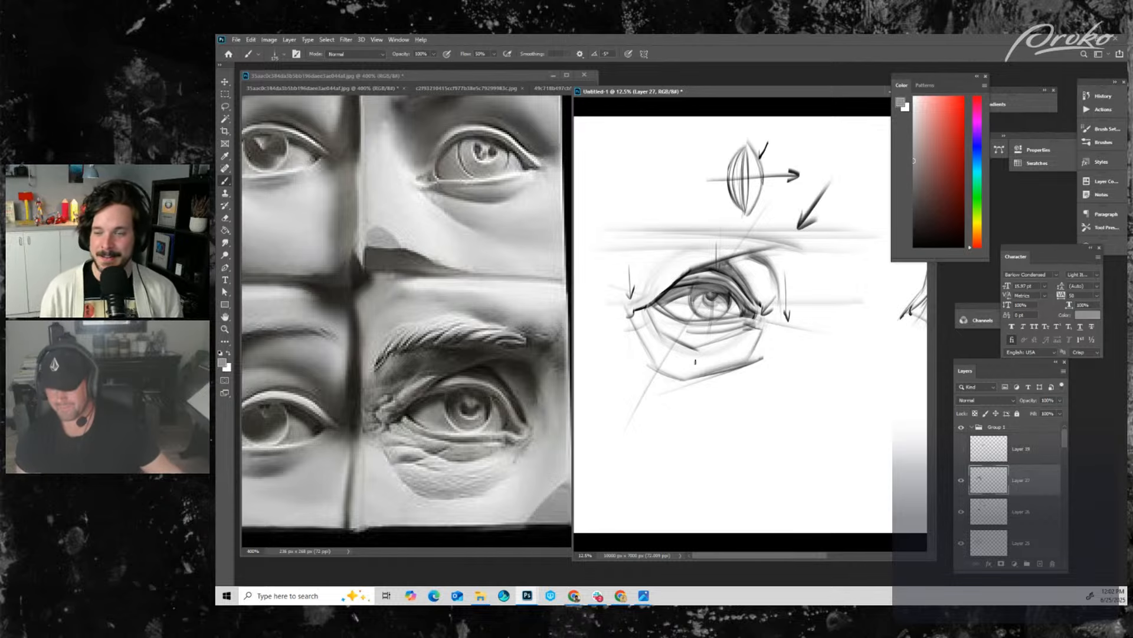
{"action": "left_click", "coordinate": [700, 313], "text": "alt"}
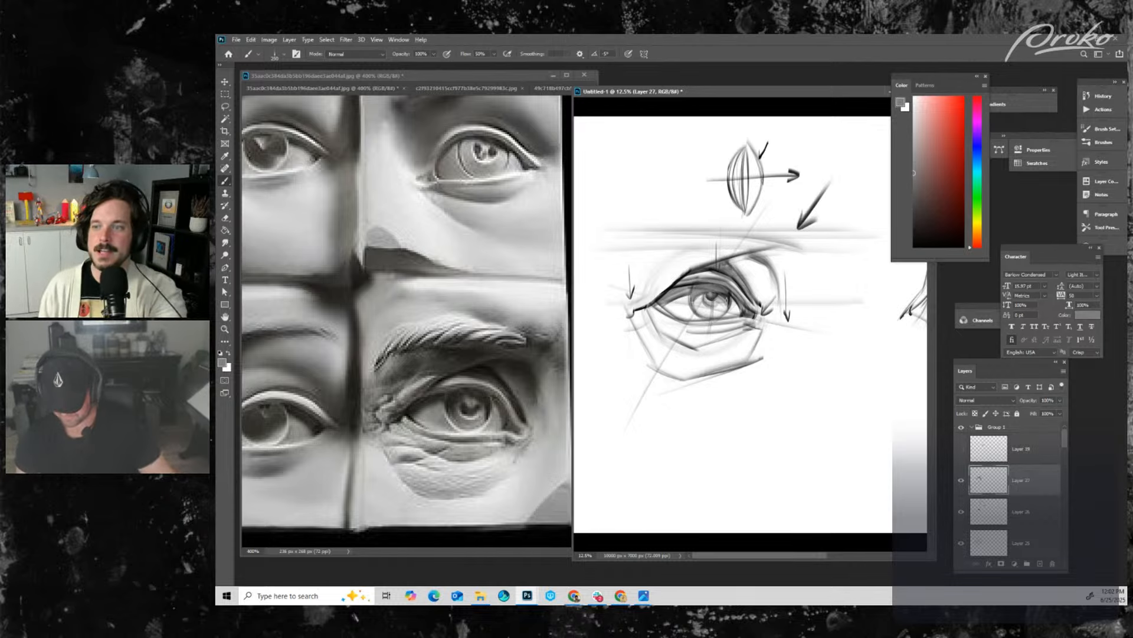
{"action": "key", "text": "bracketright"}
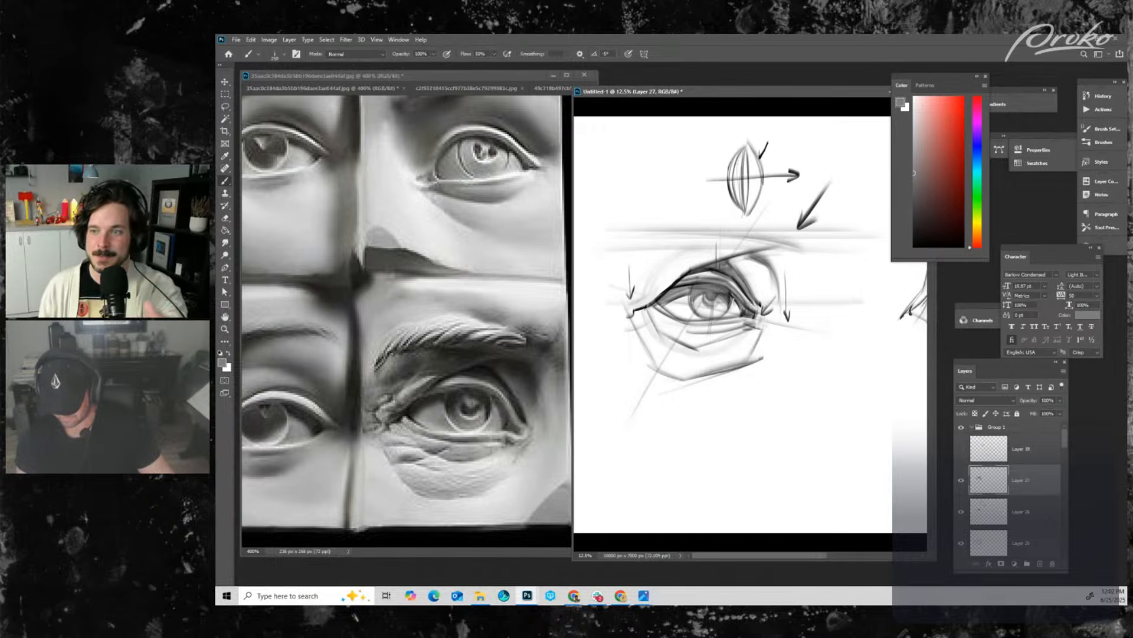
- Darken the pupil and the left edge of the iris with a sampled dark grey
{"action": "left_click", "coordinate": [716, 304], "text": "alt"}
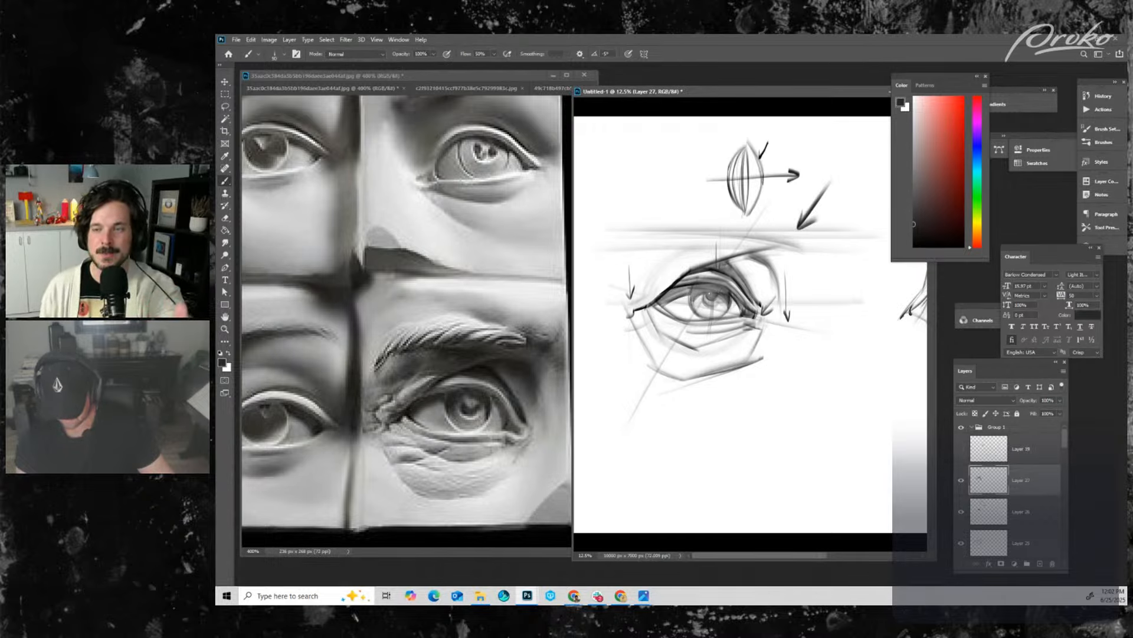
{"action": "left_click", "coordinate": [710, 298]}
{"action": "left_click", "coordinate": [712, 299]}
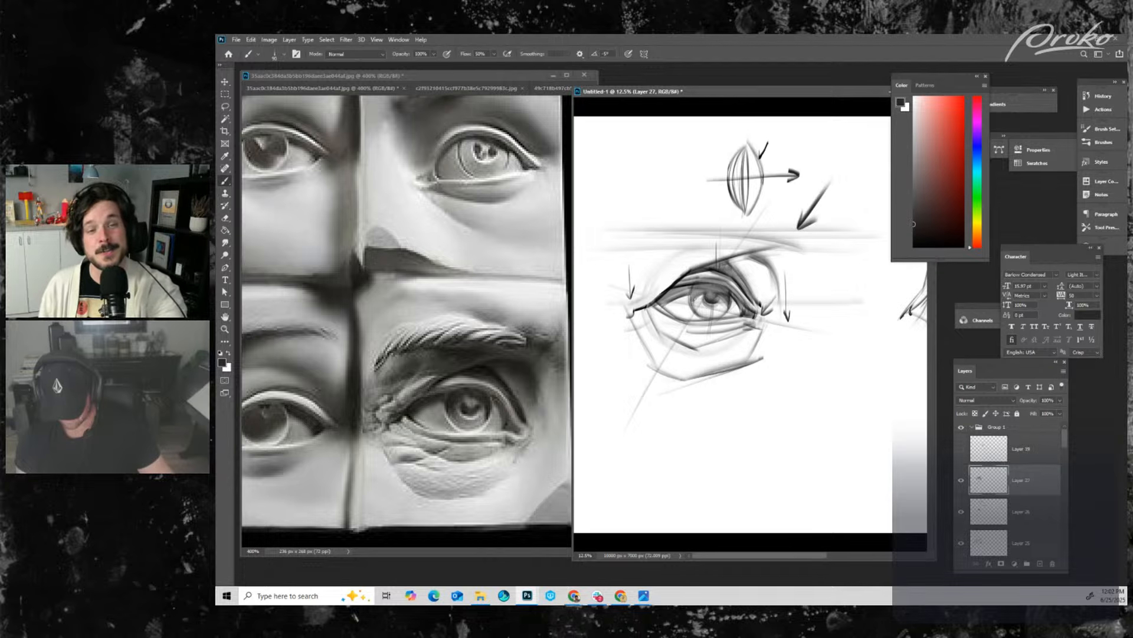
{"action": "left_click_drag", "start_coordinate": [694, 288], "coordinate": [691, 310]}
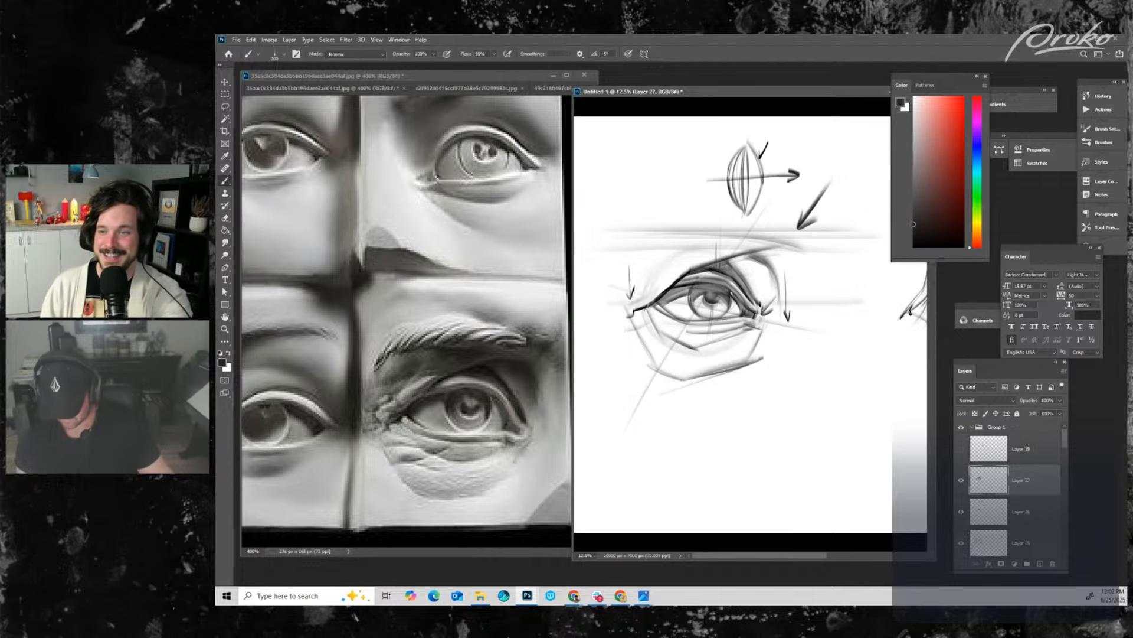
- Deepen the upper lid's shading in black, and sweep a long line from the eye's left corner up toward the brow's right end
{"action": "left_click", "coordinate": [914, 247]}
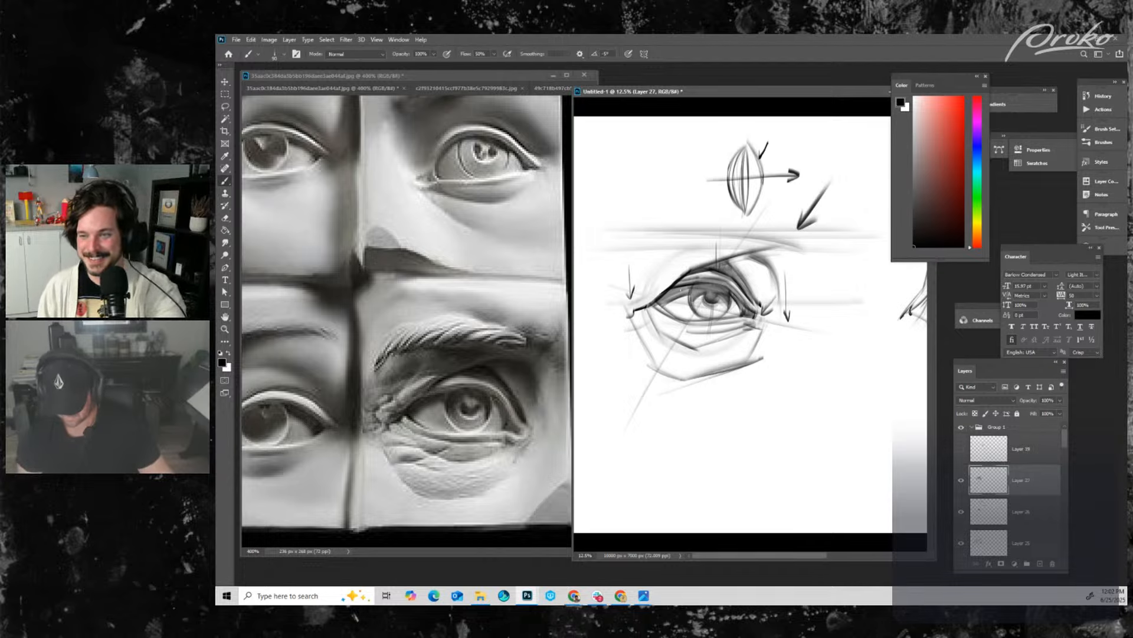
{"action": "key", "text": "bracketright"}
{"action": "key", "text": "bracketright"}
{"action": "left_click", "coordinate": [698, 304], "text": "alt"}
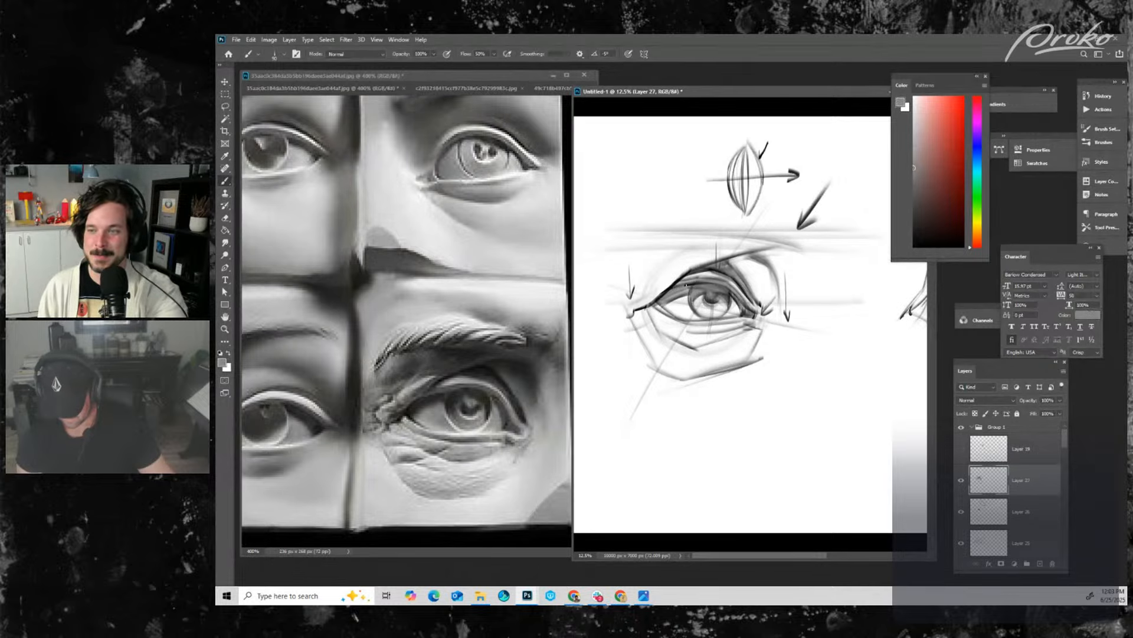
{"action": "key", "text": "d"}
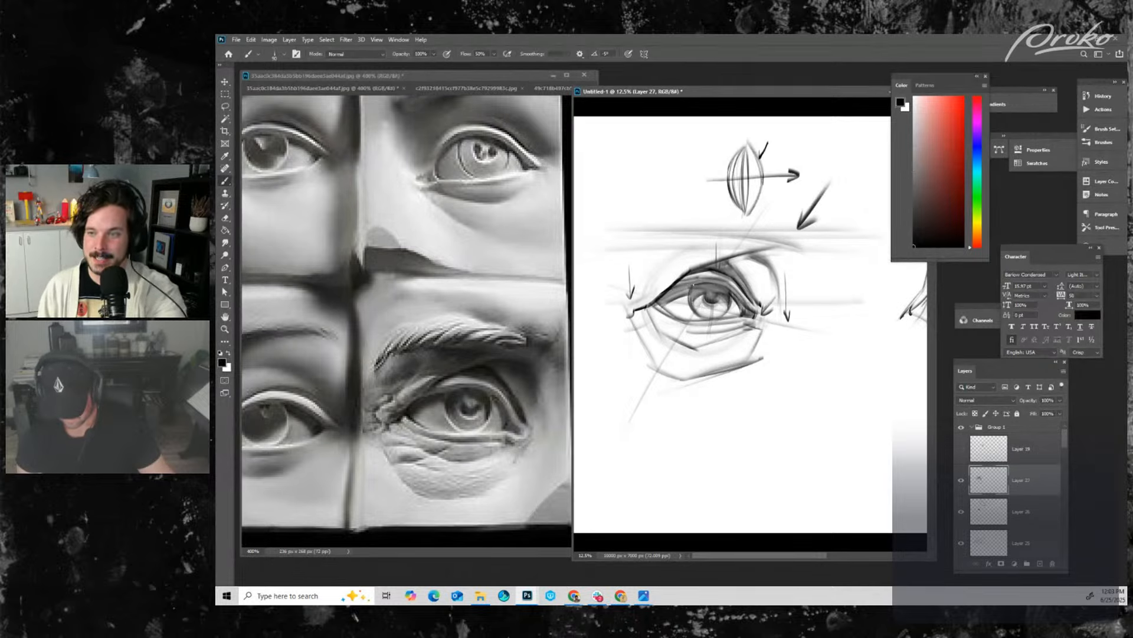
{"action": "left_click_drag", "start_coordinate": [670, 291], "coordinate": [720, 274]}
{"action": "left_click_drag", "start_coordinate": [622, 295], "coordinate": [829, 250]}
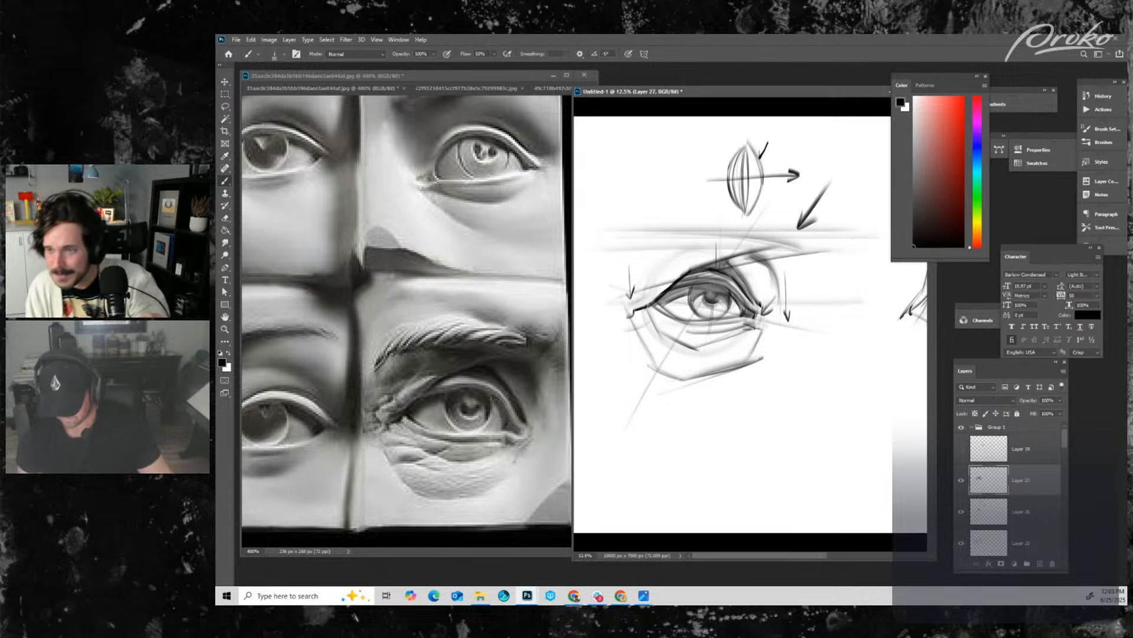
- Strengthen the diagonal construction line running from below the cornea diagram through the iris to the lower left in black
{"action": "key", "text": "bracketright"}
{"action": "key", "text": "bracketright"}
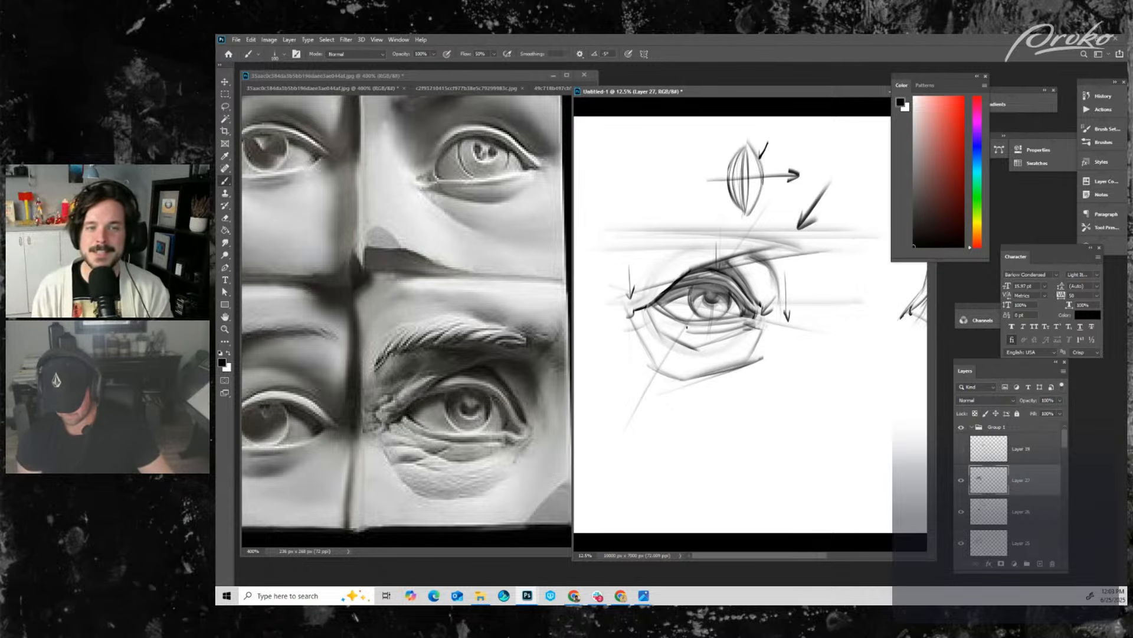
{"action": "key", "text": "bracketleft"}
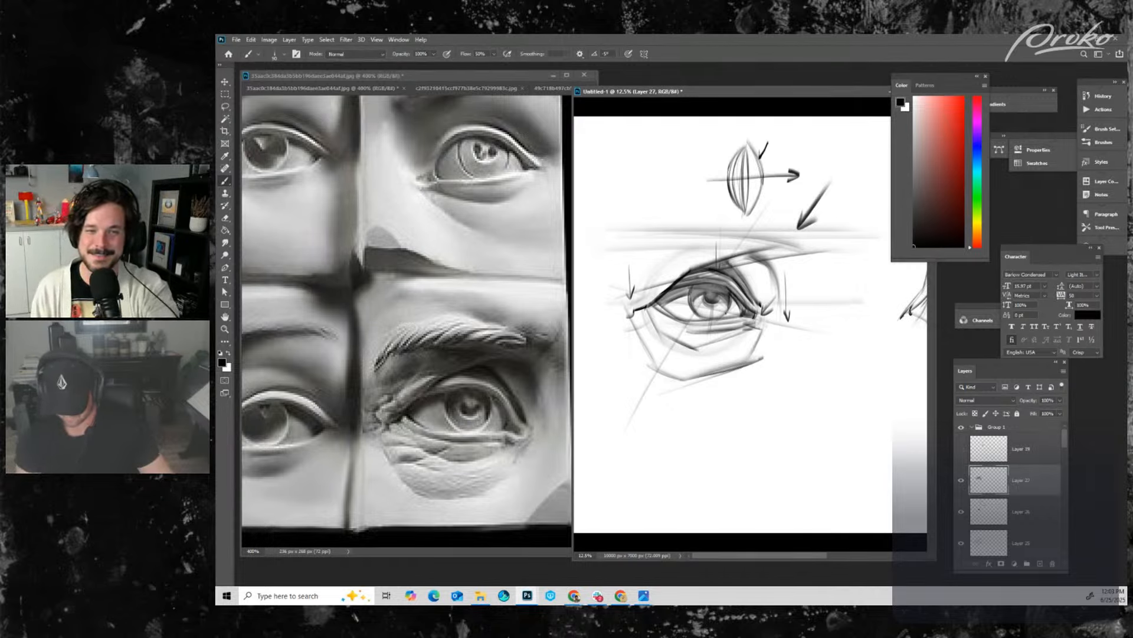
{"action": "key", "text": "bracketright"}
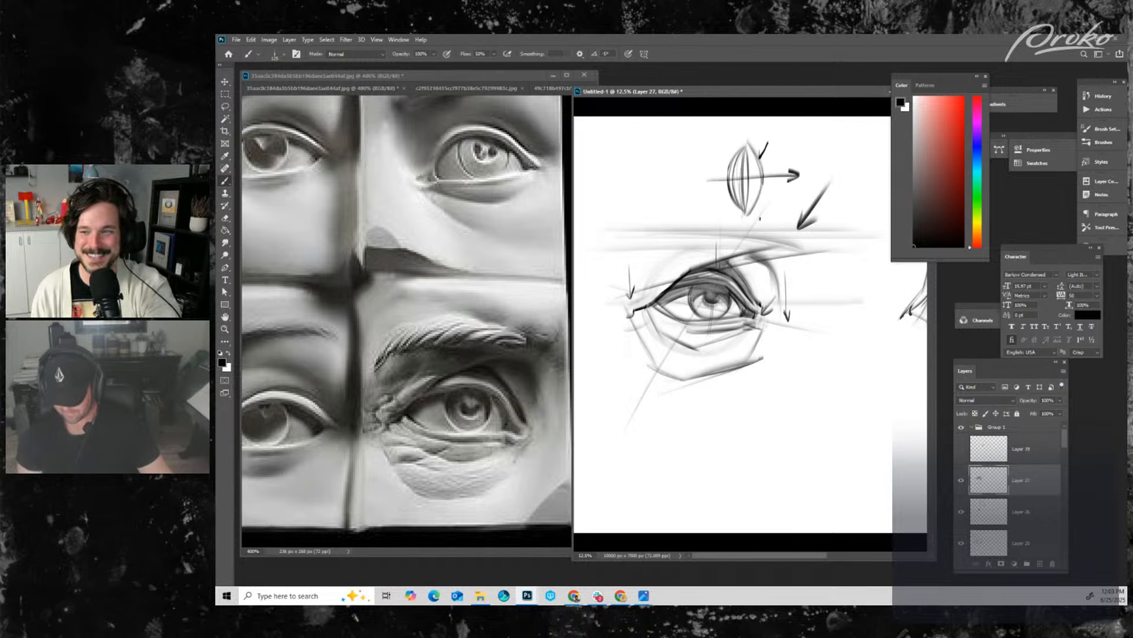
{"action": "left_click_drag", "start_coordinate": [766, 206], "coordinate": [627, 420]}
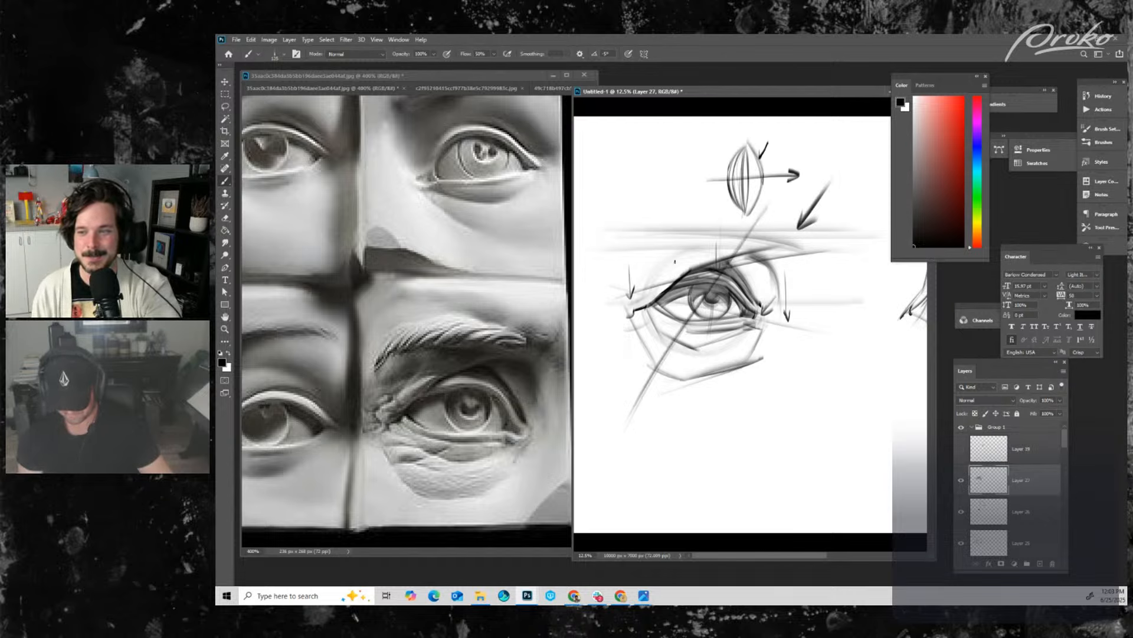
- With a larger black brush, mark the slope down to the eye's left corner, and sketch the brow's left end and upper edge
{"action": "key", "text": "bracketright"}
{"action": "mouse_move", "coordinate": [688, 265]}
{"action": "left_mouse_down"}
{"action": "mouse_move", "coordinate": [626, 297]}
{"action": "mouse_move", "coordinate": [631, 311]}
{"action": "left_mouse_up"}
{"action": "key", "text": "bracketright"}
{"action": "mouse_move", "coordinate": [648, 221]}
{"action": "left_mouse_down"}
{"action": "mouse_move", "coordinate": [618, 259]}
{"action": "mouse_move", "coordinate": [673, 234]}
{"action": "mouse_move", "coordinate": [763, 232]}
{"action": "left_mouse_up"}
{"action": "left_click_drag", "start_coordinate": [641, 243], "coordinate": [770, 236]}
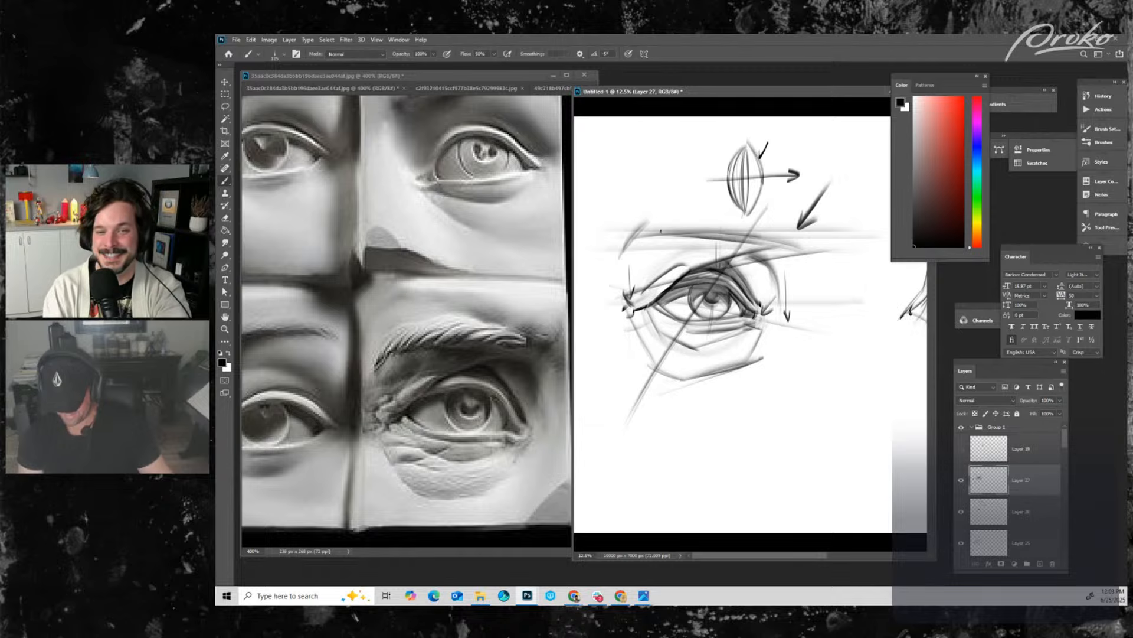
- Shade the recessed plane between the brow and the upper lid, down toward the eye's right corner, in black
{"action": "left_click_drag", "start_coordinate": [686, 249], "coordinate": [769, 249]}
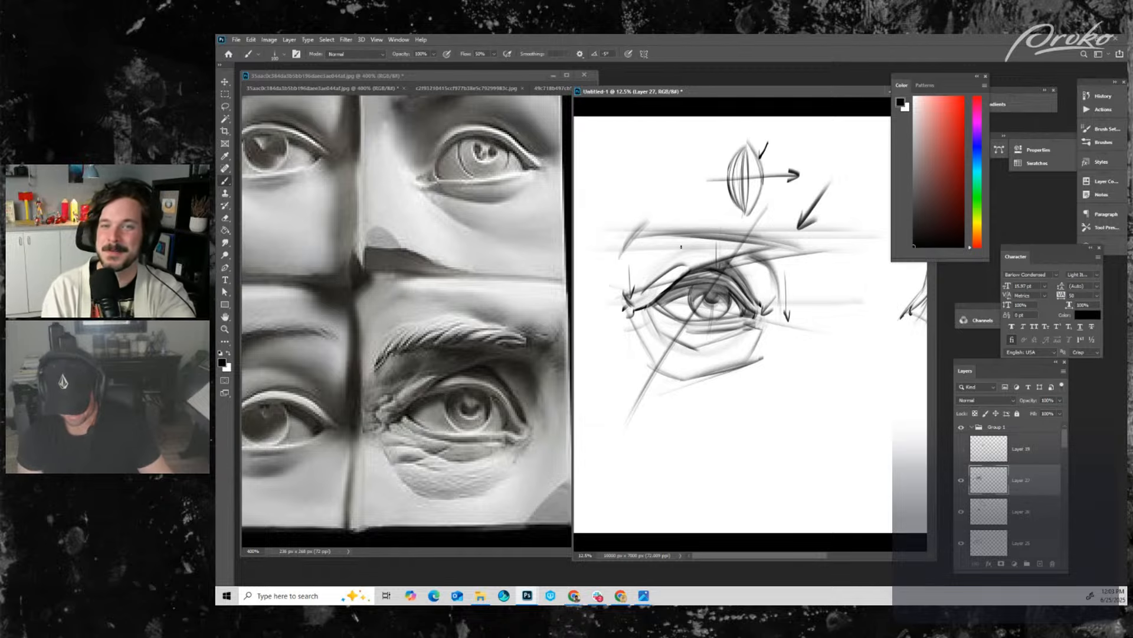
{"action": "mouse_move", "coordinate": [665, 235]}
{"action": "left_mouse_down"}
{"action": "mouse_move", "coordinate": [653, 275]}
{"action": "mouse_move", "coordinate": [694, 248]}
{"action": "mouse_move", "coordinate": [764, 245]}
{"action": "mouse_move", "coordinate": [759, 269]}
{"action": "mouse_move", "coordinate": [776, 289]}
{"action": "mouse_move", "coordinate": [763, 313]}
{"action": "left_mouse_up"}
{"action": "key", "text": "bracketright"}
{"action": "key", "text": "bracketright"}
- With a smaller brush, sketch the brow's upper contour in sweeping lines and angle it down to its right end
{"action": "key", "text": "bracketleft"}
{"action": "key", "text": "bracketleft"}
{"action": "key", "text": "bracketleft"}
{"action": "key", "text": "bracketleft"}
{"action": "key", "text": "bracketleft"}
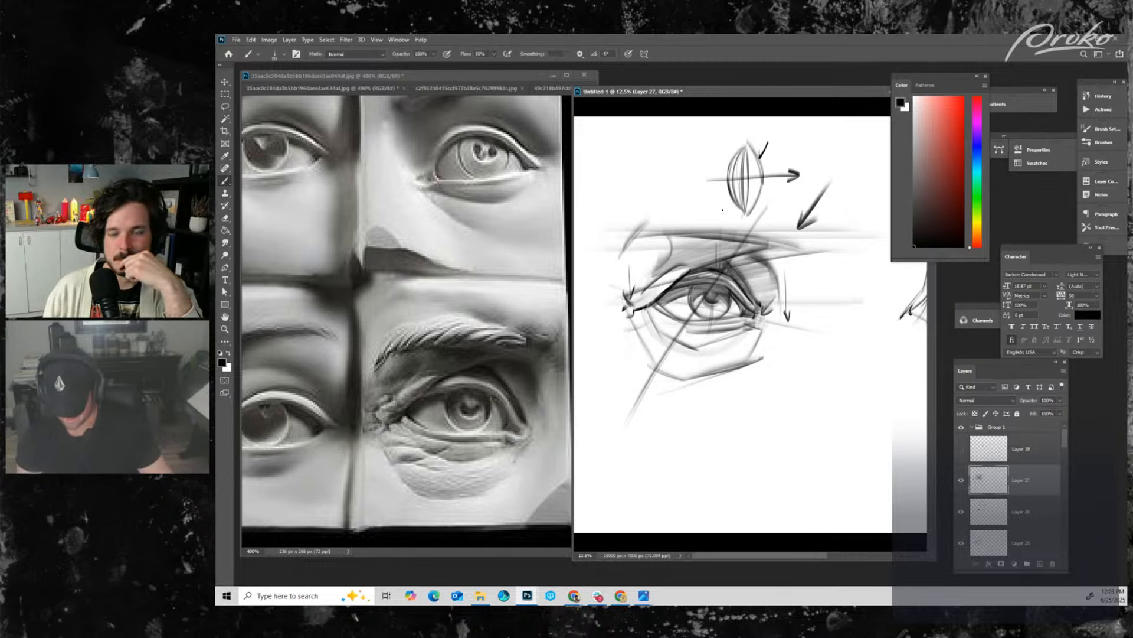
{"action": "key", "text": "bracketright"}
{"action": "key", "text": "bracketright"}
{"action": "left_click_drag", "start_coordinate": [625, 223], "coordinate": [745, 206]}
{"action": "left_click_drag", "start_coordinate": [643, 215], "coordinate": [764, 200]}
{"action": "mouse_move", "coordinate": [644, 214]}
{"action": "left_mouse_down"}
{"action": "mouse_move", "coordinate": [773, 216]}
{"action": "mouse_move", "coordinate": [788, 227]}
{"action": "mouse_move", "coordinate": [777, 246]}
{"action": "mouse_move", "coordinate": [778, 298]}
{"action": "left_mouse_up"}
- With a larger brush, darken the brow's right end and shade the socket plane between it and the upper lid's right side
{"action": "key", "text": "bracketright"}
{"action": "key", "text": "bracketright"}
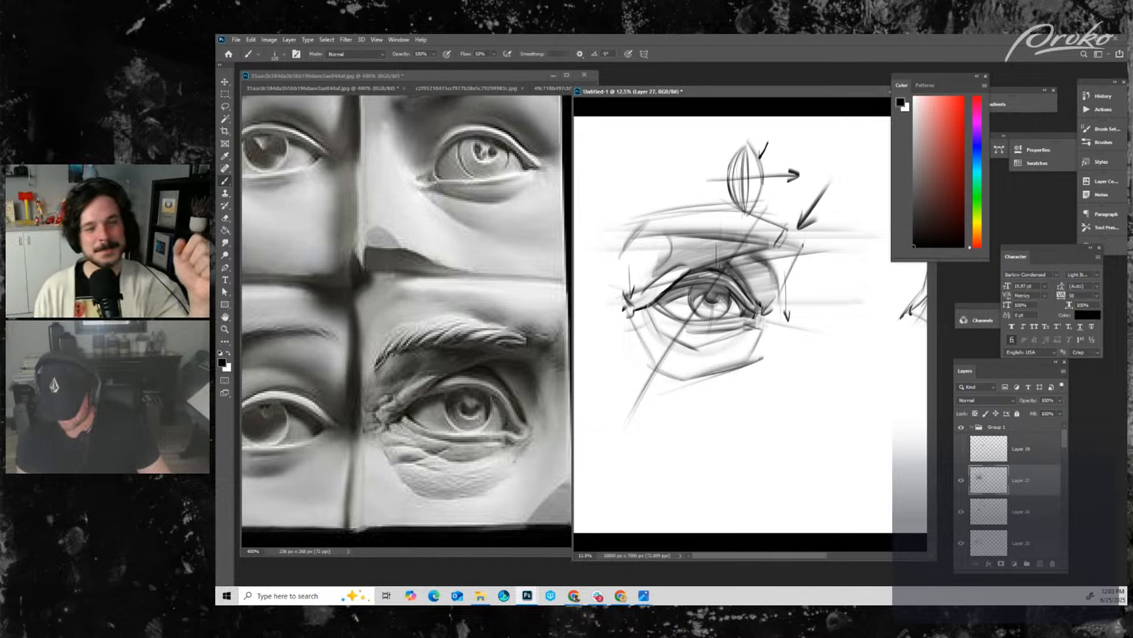
{"action": "left_click_drag", "start_coordinate": [806, 236], "coordinate": [784, 282]}
{"action": "key", "text": "bracketright"}
{"action": "mouse_move", "coordinate": [773, 226]}
{"action": "left_mouse_down"}
{"action": "mouse_move", "coordinate": [814, 242]}
{"action": "mouse_move", "coordinate": [782, 296]}
{"action": "left_mouse_up"}
{"action": "mouse_move", "coordinate": [729, 264]}
{"action": "left_mouse_down"}
{"action": "mouse_move", "coordinate": [766, 256]}
{"action": "mouse_move", "coordinate": [777, 283]}
{"action": "left_mouse_up"}
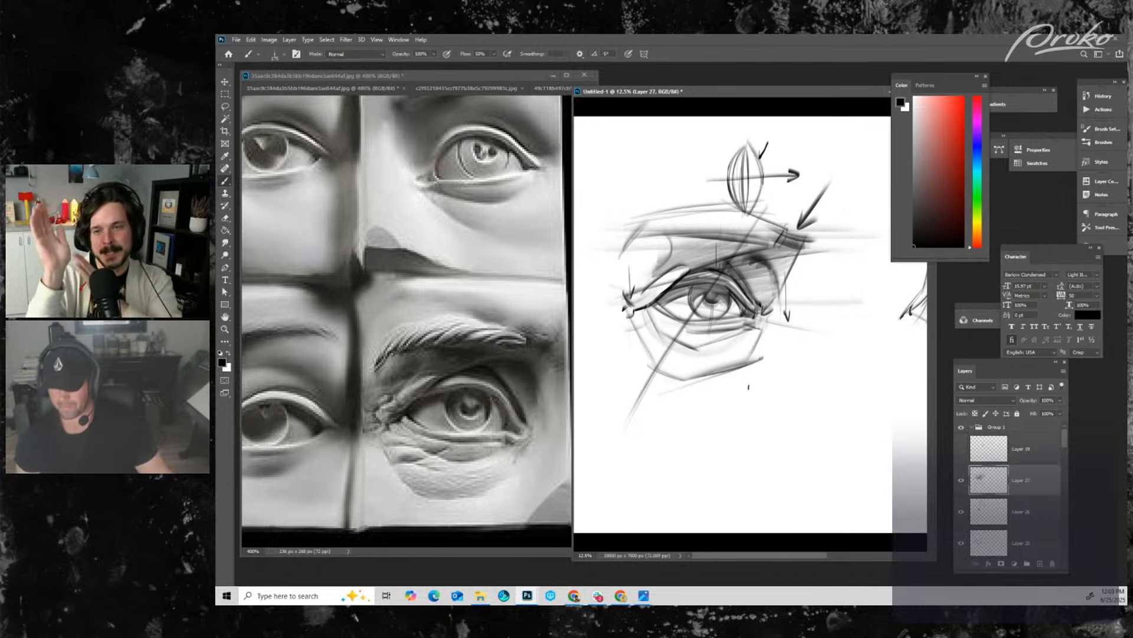
- With a finer brush, darken the fold line above the upper lid, and add tone across the iris
{"action": "key", "text": "["}
{"action": "key", "text": "["}
{"action": "key", "text": "["}
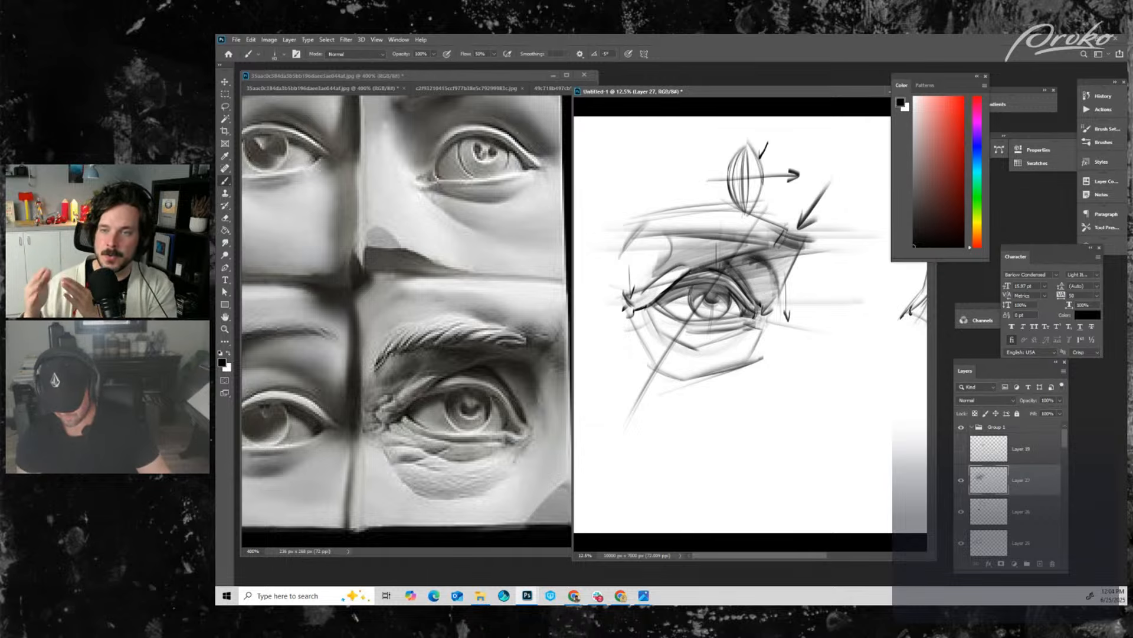
{"action": "left_click_drag", "start_coordinate": [686, 273], "coordinate": [752, 257]}
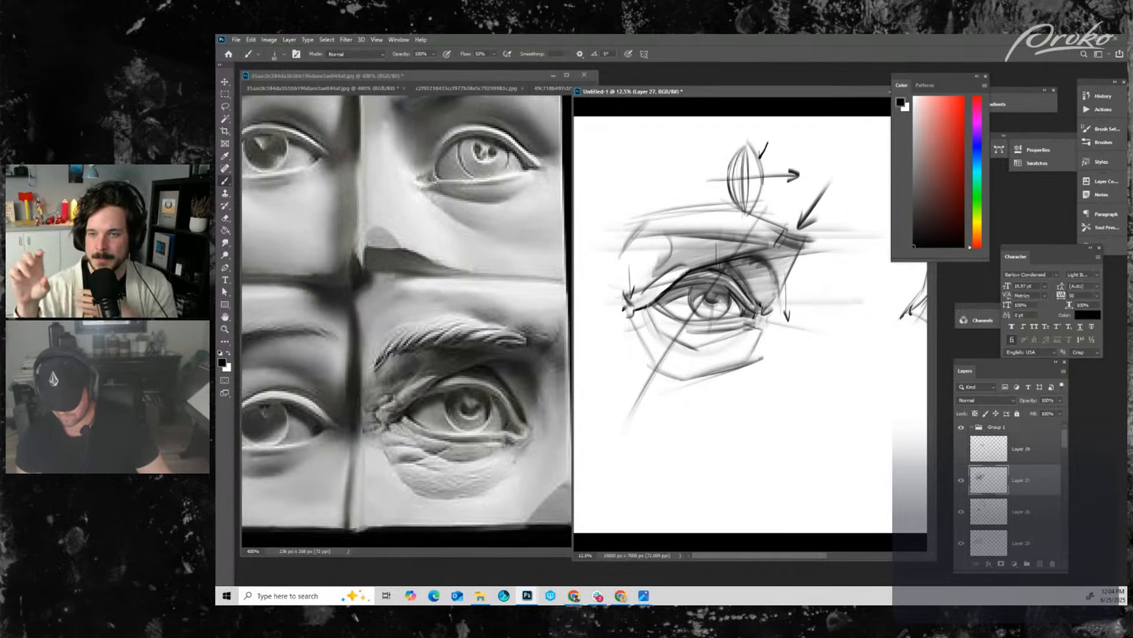
{"action": "key", "text": "]"}
{"action": "mouse_move", "coordinate": [691, 288]}
{"action": "left_mouse_down"}
{"action": "mouse_move", "coordinate": [692, 307]}
{"action": "mouse_move", "coordinate": [732, 310]}
{"action": "left_mouse_up"}
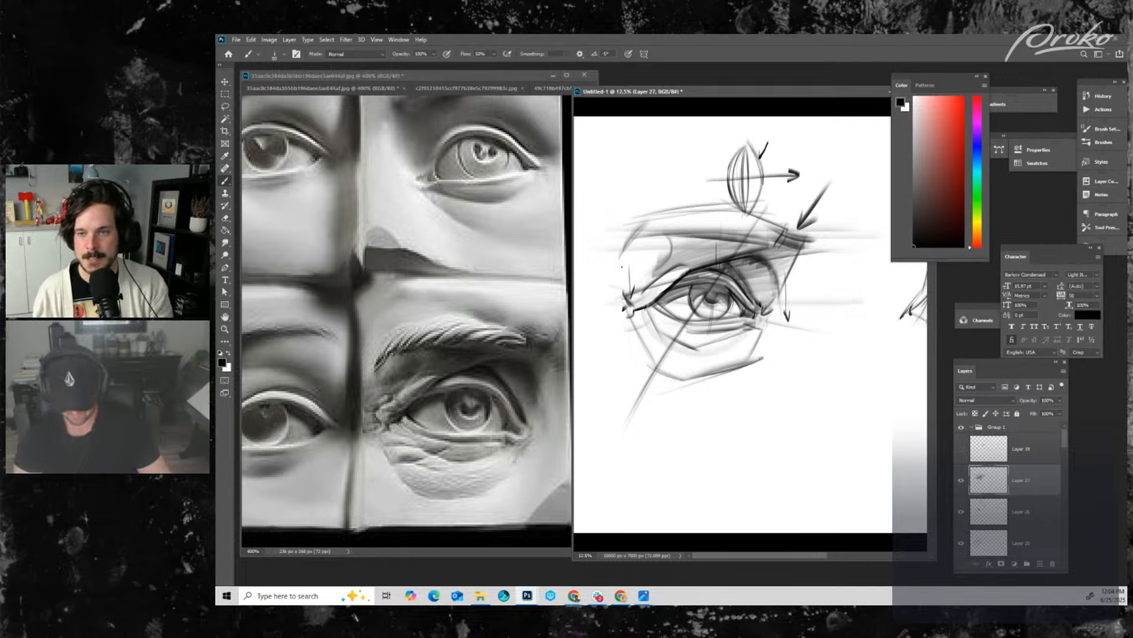
- Draw the contour from the brow's left end toward the eye's left corner, and reinforce the socket's right edge and lower lid
{"action": "left_click_drag", "start_coordinate": [620, 253], "coordinate": [621, 285]}
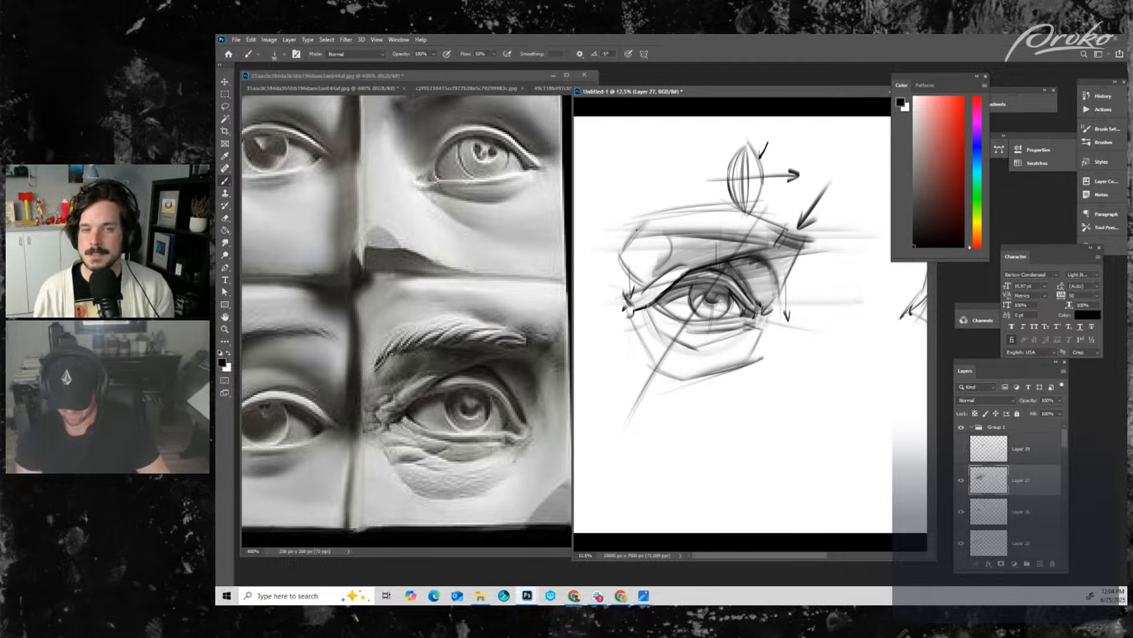
{"action": "mouse_move", "coordinate": [641, 226]}
{"action": "left_mouse_down"}
{"action": "mouse_move", "coordinate": [619, 259]}
{"action": "mouse_move", "coordinate": [678, 236]}
{"action": "left_mouse_up"}
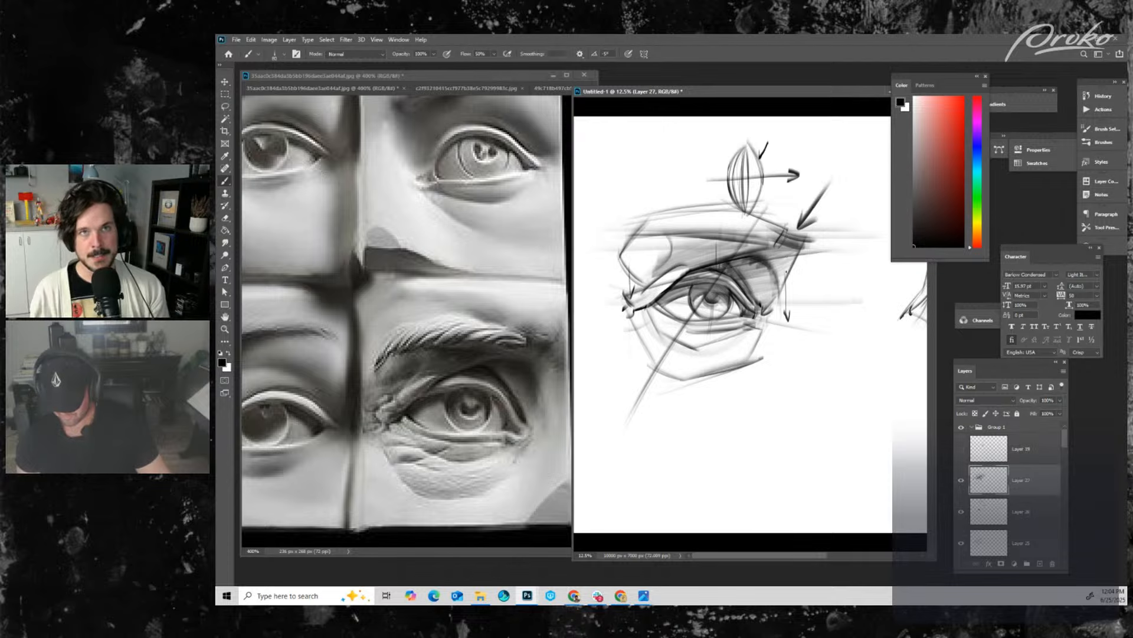
{"action": "left_click_drag", "start_coordinate": [803, 252], "coordinate": [778, 309]}
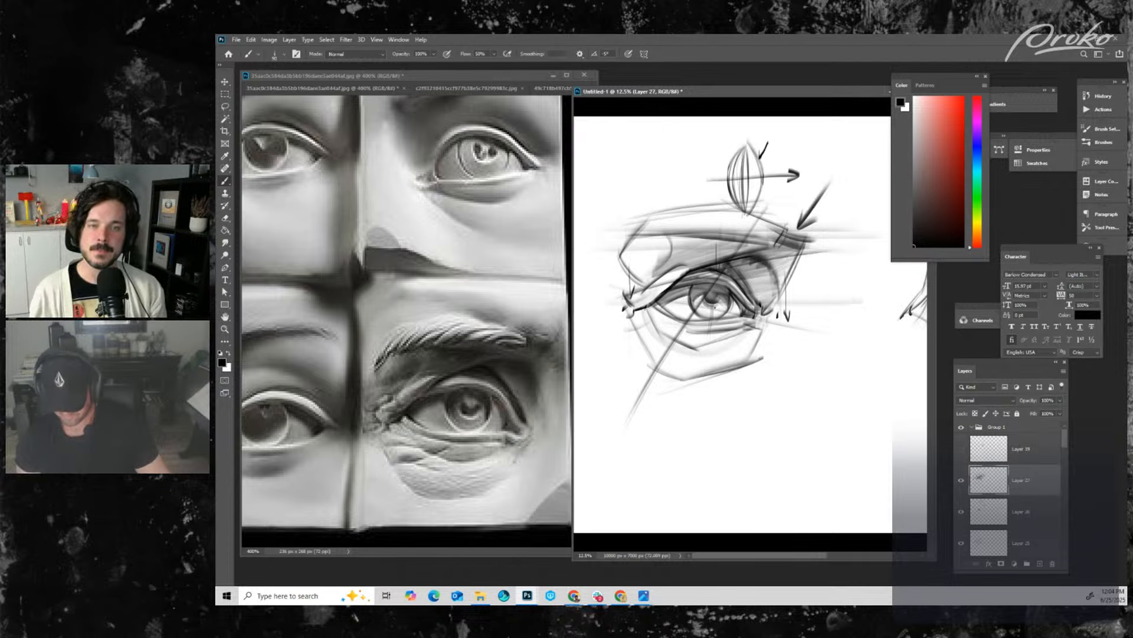
{"action": "left_click_drag", "start_coordinate": [687, 320], "coordinate": [736, 323]}
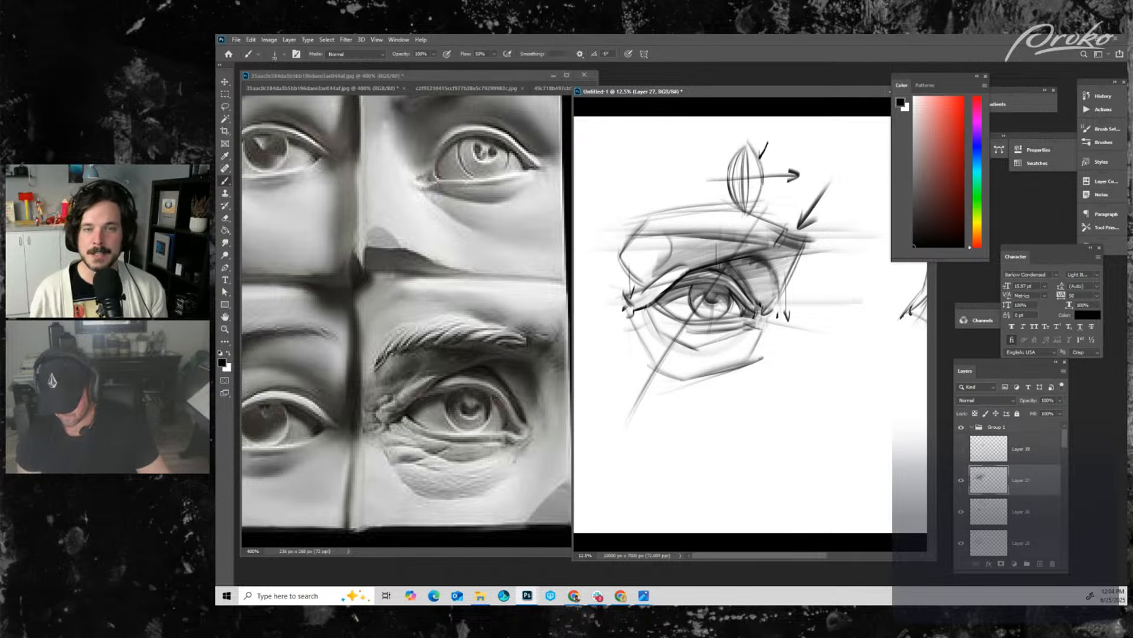
- With a much larger brush, lay broad soft tone over the lower lid and the planes below the eye
{"action": "key", "text": "bracketright"}
{"action": "key", "text": "bracketright"}
{"action": "key", "text": "bracketright"}
{"action": "key", "text": "bracketright"}
{"action": "key", "text": "bracketright"}
{"action": "key", "text": "bracketright"}
{"action": "key", "text": "bracketright"}
{"action": "key", "text": "bracketright"}
{"action": "key", "text": "bracketright"}
{"action": "key", "text": "bracketright"}
{"action": "key", "text": "bracketright"}
{"action": "key", "text": "bracketright"}
{"action": "key", "text": "bracketright"}
{"action": "key", "text": "bracketright"}
{"action": "key", "text": "bracketright"}
{"action": "key", "text": "bracketright"}
{"action": "mouse_move", "coordinate": [645, 320]}
{"action": "left_mouse_down"}
{"action": "mouse_move", "coordinate": [777, 328]}
{"action": "mouse_move", "coordinate": [650, 348]}
{"action": "left_mouse_up"}
{"action": "left_click_drag", "start_coordinate": [628, 393], "coordinate": [785, 335]}
{"action": "key", "text": "bracketleft"}
{"action": "key", "text": "bracketleft"}
{"action": "key", "text": "bracketleft"}
{"action": "mouse_move", "coordinate": [670, 306]}
{"action": "left_mouse_down"}
{"action": "mouse_move", "coordinate": [747, 305]}
{"action": "mouse_move", "coordinate": [712, 299]}
{"action": "left_mouse_up"}
{"action": "key", "text": "bracketleft"}
{"action": "key", "text": "bracketleft"}
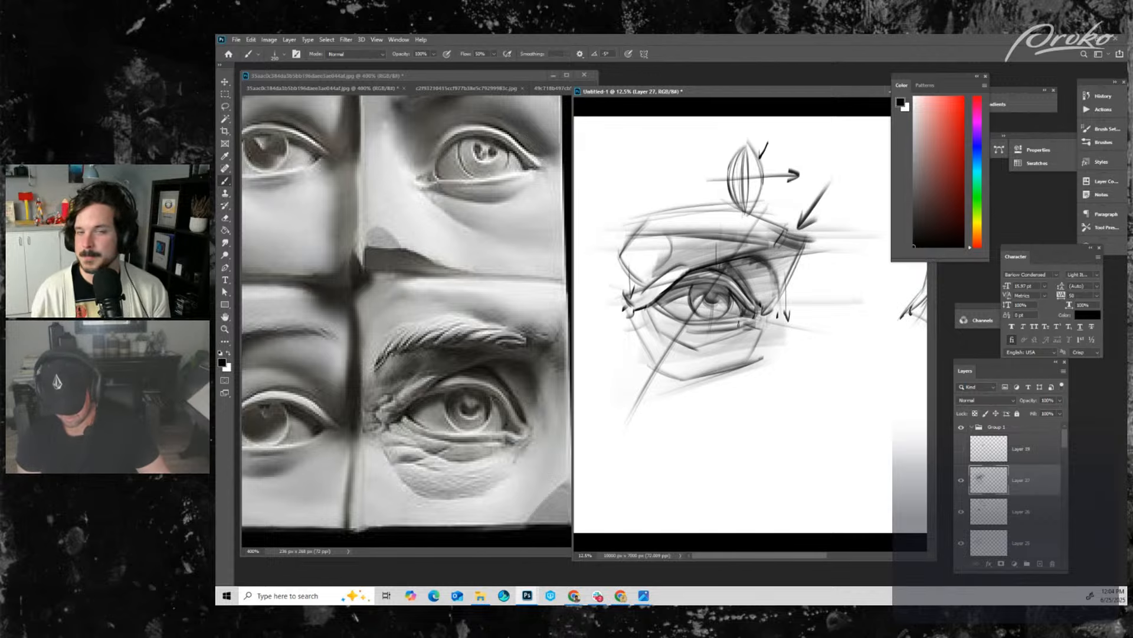
- Lighten the lower lid and the area below the eye with a smaller white brush
{"action": "key", "text": "bracketleft"}
{"action": "key", "text": "bracketleft"}
{"action": "key", "text": "bracketleft"}
{"action": "key", "text": "bracketleft"}
{"action": "key", "text": "x"}
{"action": "left_click_drag", "start_coordinate": [698, 323], "coordinate": [749, 314]}
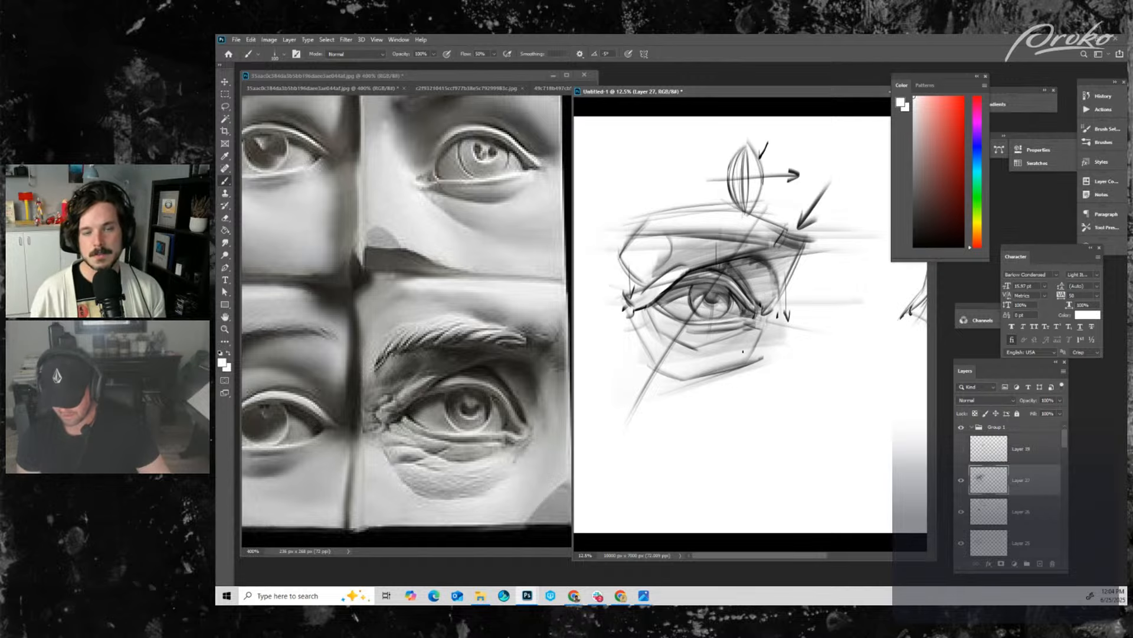
{"action": "mouse_move", "coordinate": [642, 418]}
{"action": "left_mouse_down"}
{"action": "mouse_move", "coordinate": [630, 425]}
{"action": "mouse_move", "coordinate": [673, 388]}
{"action": "mouse_move", "coordinate": [726, 388]}
{"action": "left_mouse_up"}
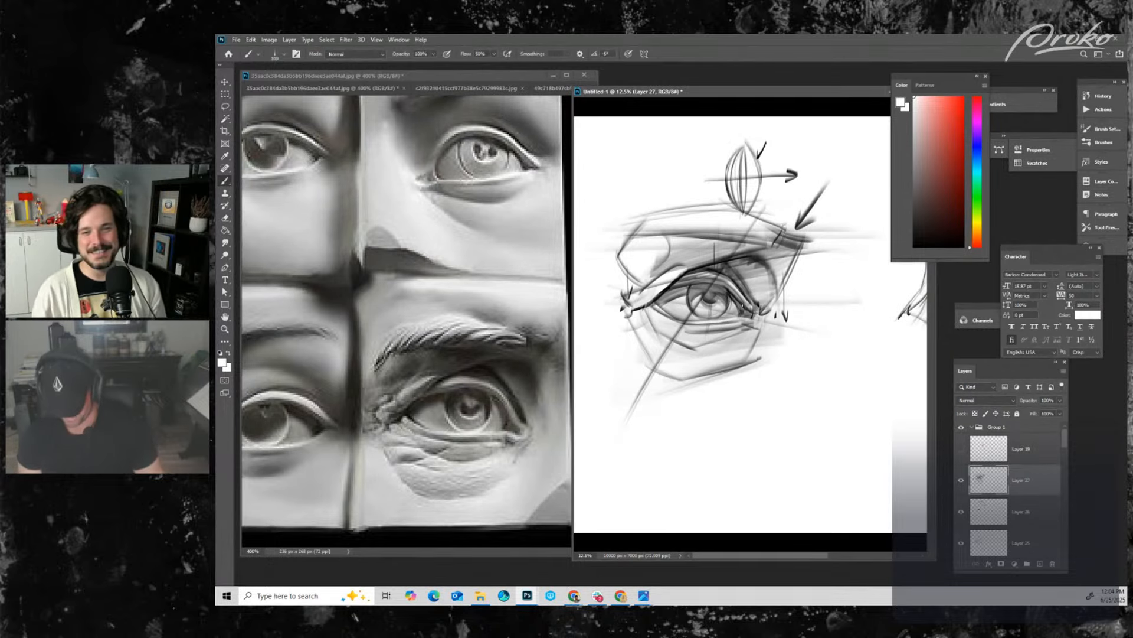
{"action": "left_click", "coordinate": [961, 481]}
{"action": "left_click", "coordinate": [961, 481]}
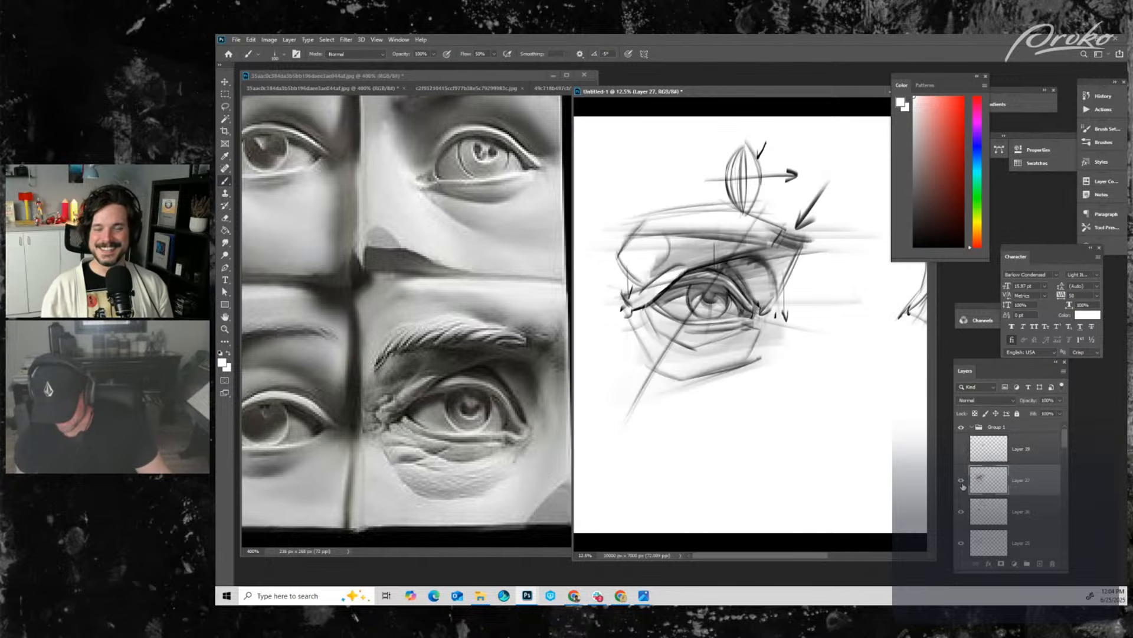
{"action": "key", "text": "ctrl"}
{"action": "key", "text": "ctrl+minus"}
- Reset the colours to black and white, and draw the side plane from the eye's left corner down to the lower fold
{"action": "key", "text": "d"}
{"action": "key", "text": "ctrl+plus"}
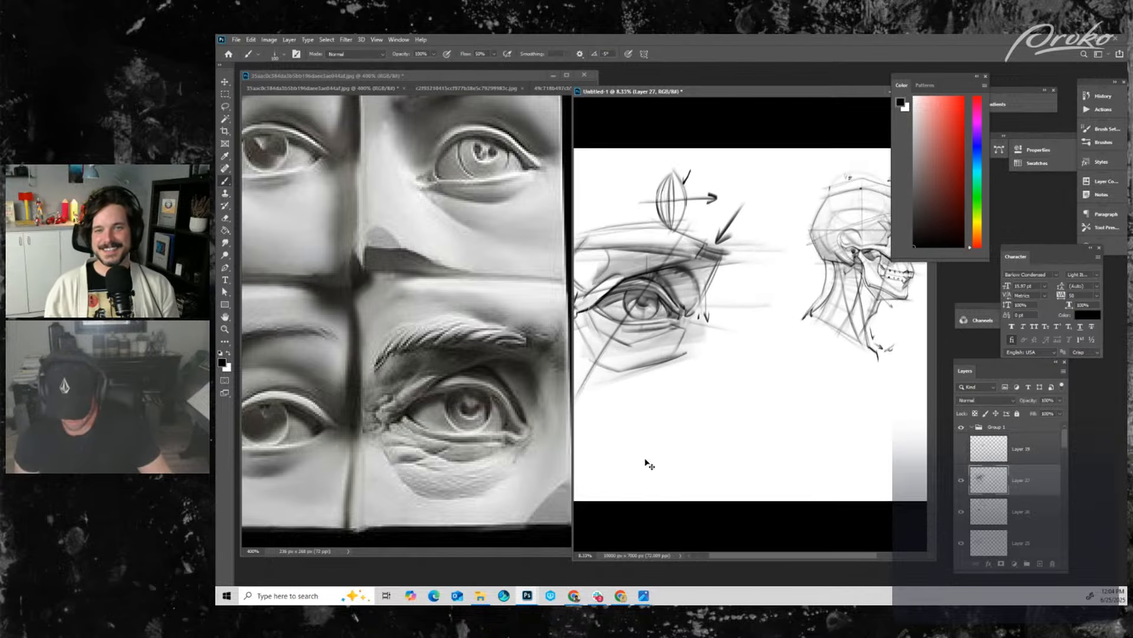
{"action": "left_click_drag", "start_coordinate": [673, 447], "coordinate": [754, 395]}
{"action": "key", "text": "bracketright"}
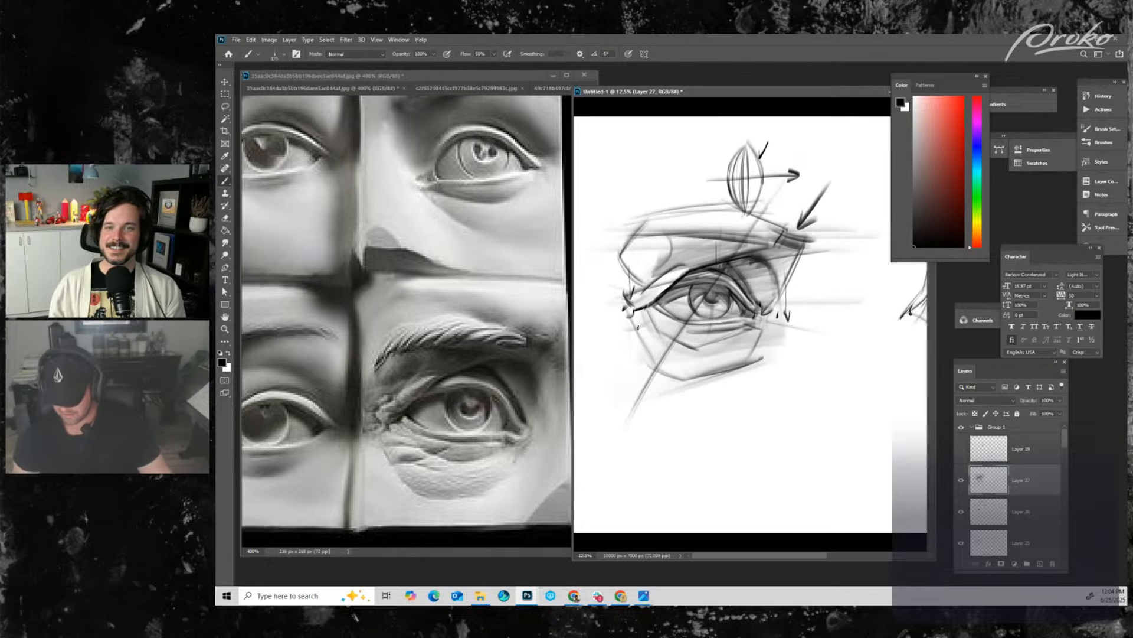
{"action": "mouse_move", "coordinate": [619, 257]}
{"action": "left_mouse_down"}
{"action": "mouse_move", "coordinate": [643, 283]}
{"action": "mouse_move", "coordinate": [654, 372]}
{"action": "left_mouse_up"}
{"action": "left_click_drag", "start_coordinate": [630, 323], "coordinate": [654, 369]}
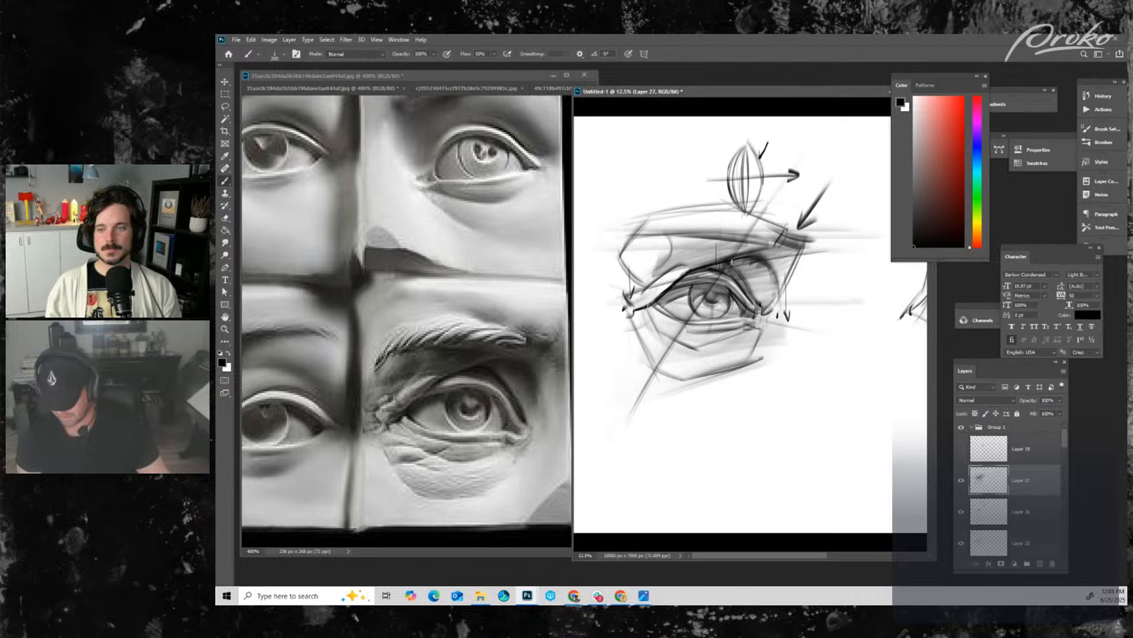
- Extend the diagonal construction line through the iris, and draw a roughly parallel one from the brow's right end down the cheek
{"action": "left_click_drag", "start_coordinate": [802, 153], "coordinate": [617, 439]}
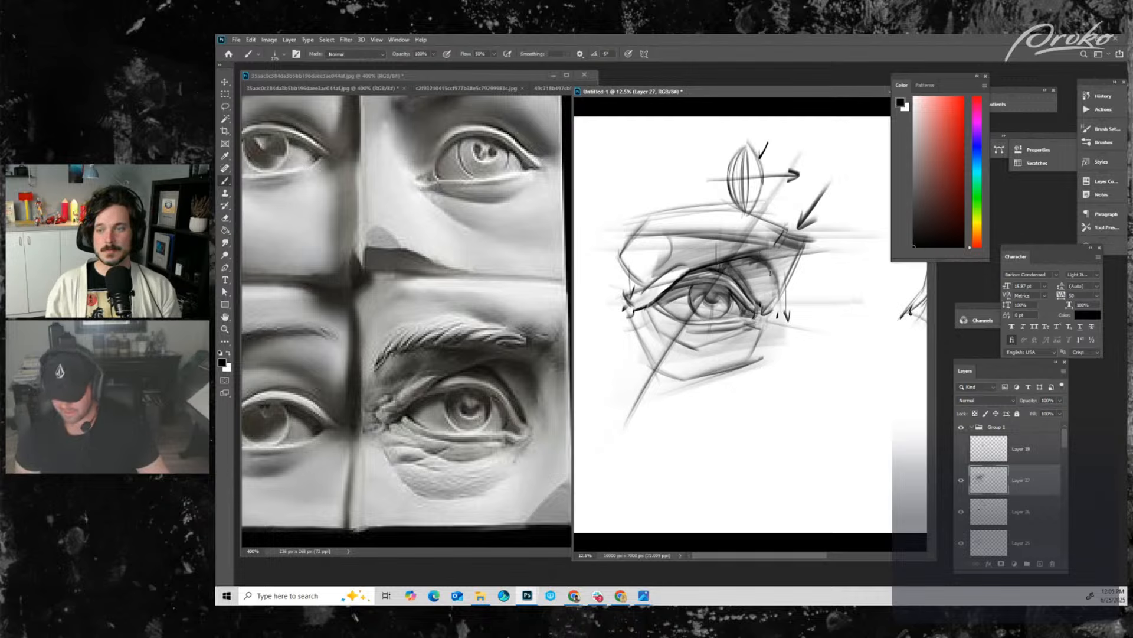
{"action": "left_click_drag", "start_coordinate": [824, 220], "coordinate": [709, 439]}
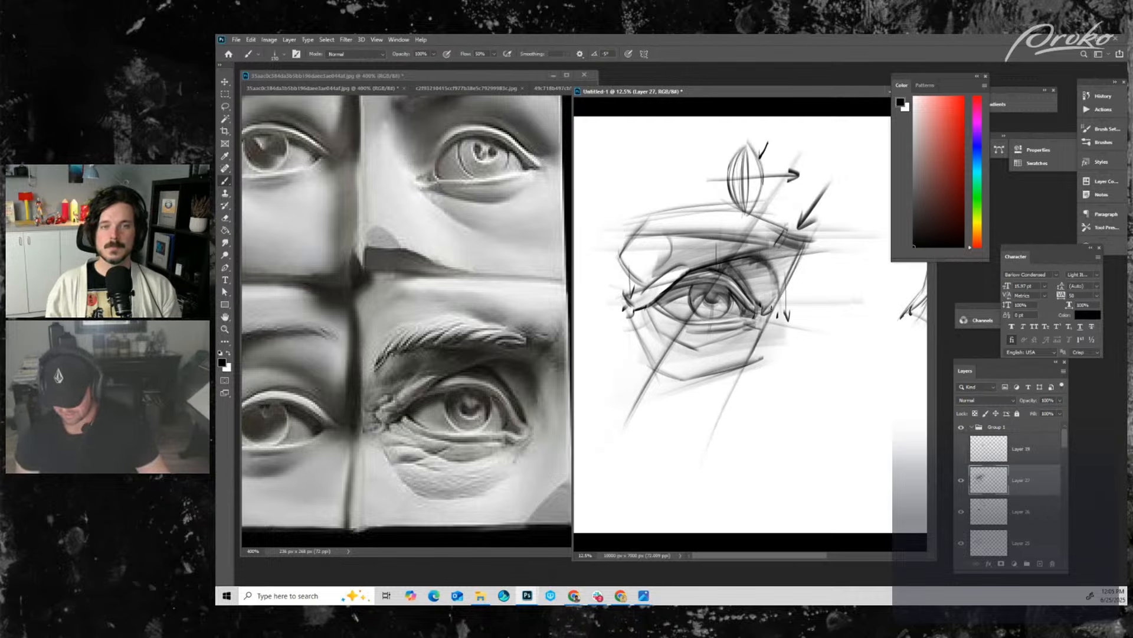
{"action": "key", "text": "["}
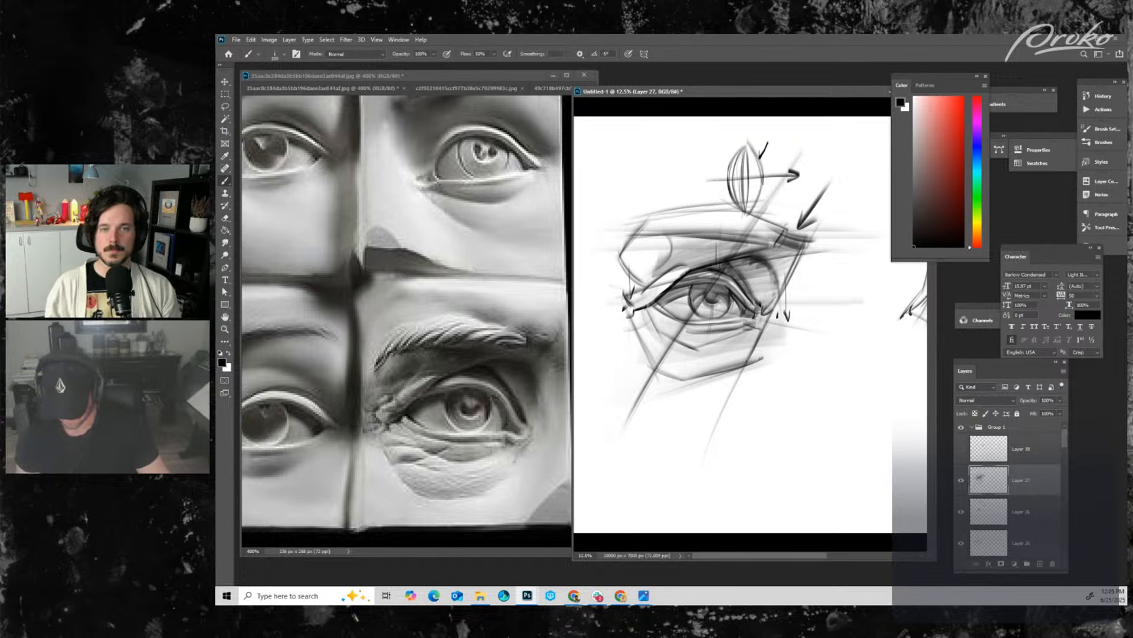
- Using a smaller white brush, lighten the plane under the lower lid toward the right, redoing the first stroke
{"action": "key", "text": "x"}
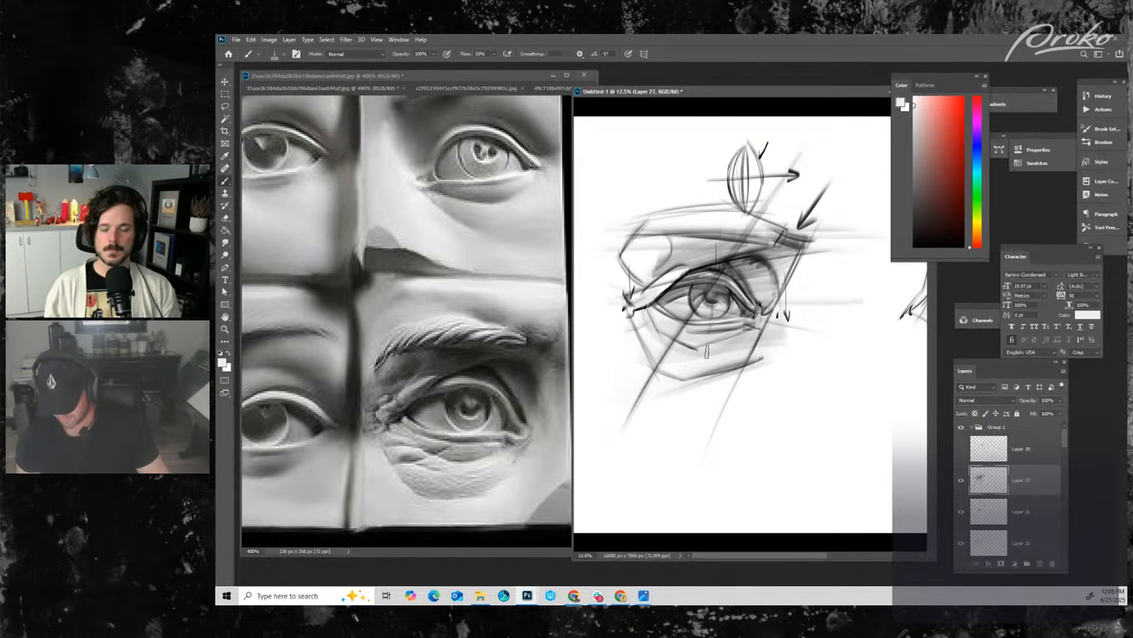
{"action": "key", "text": "["}
{"action": "key", "text": "["}
{"action": "key", "text": "["}
{"action": "key", "text": "["}
{"action": "key", "text": "["}
{"action": "left_click_drag", "start_coordinate": [699, 350], "coordinate": [788, 316]}
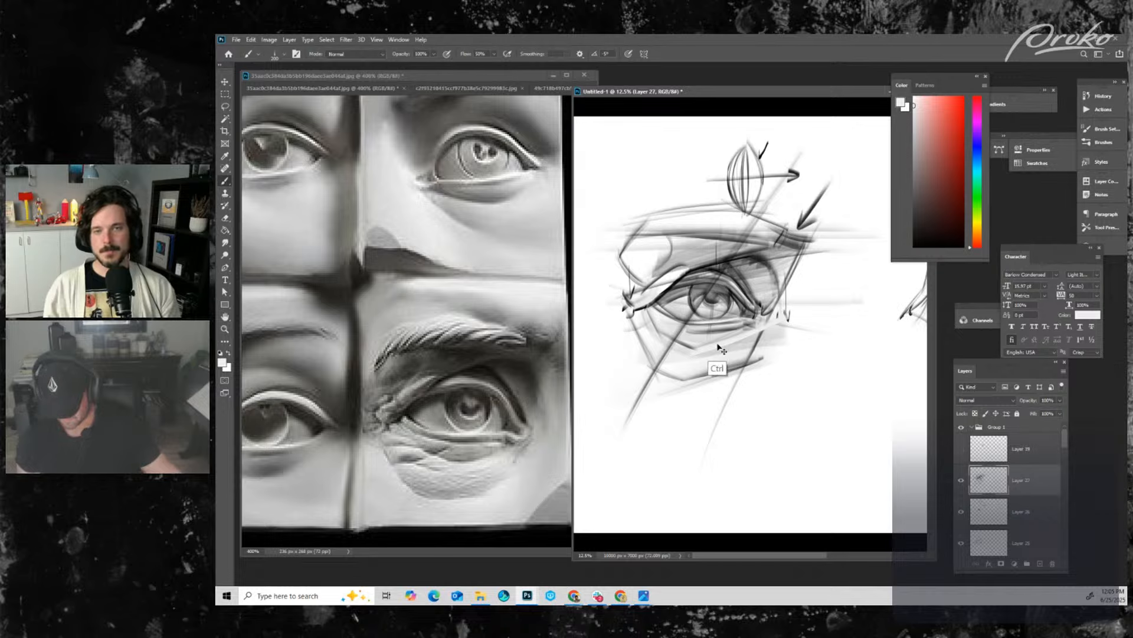
{"action": "key", "text": "ctrl+z"}
{"action": "mouse_move", "coordinate": [702, 350]}
{"action": "left_mouse_down"}
{"action": "mouse_move", "coordinate": [755, 327]}
{"action": "mouse_move", "coordinate": [758, 337]}
{"action": "mouse_move", "coordinate": [709, 354]}
{"action": "mouse_move", "coordinate": [799, 334]}
{"action": "left_mouse_up"}
{"action": "key", "text": "]"}
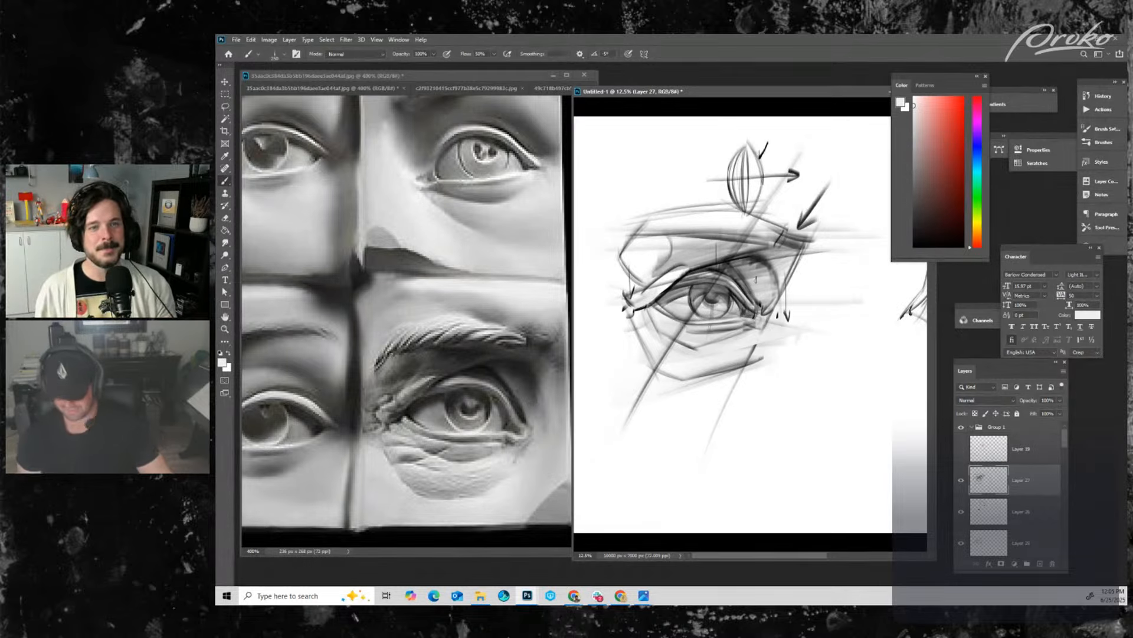
- Shade the fold area beside the upper lid's right end with greys sampled from the drawing
{"action": "left_click", "coordinate": [757, 272], "text": "alt"}
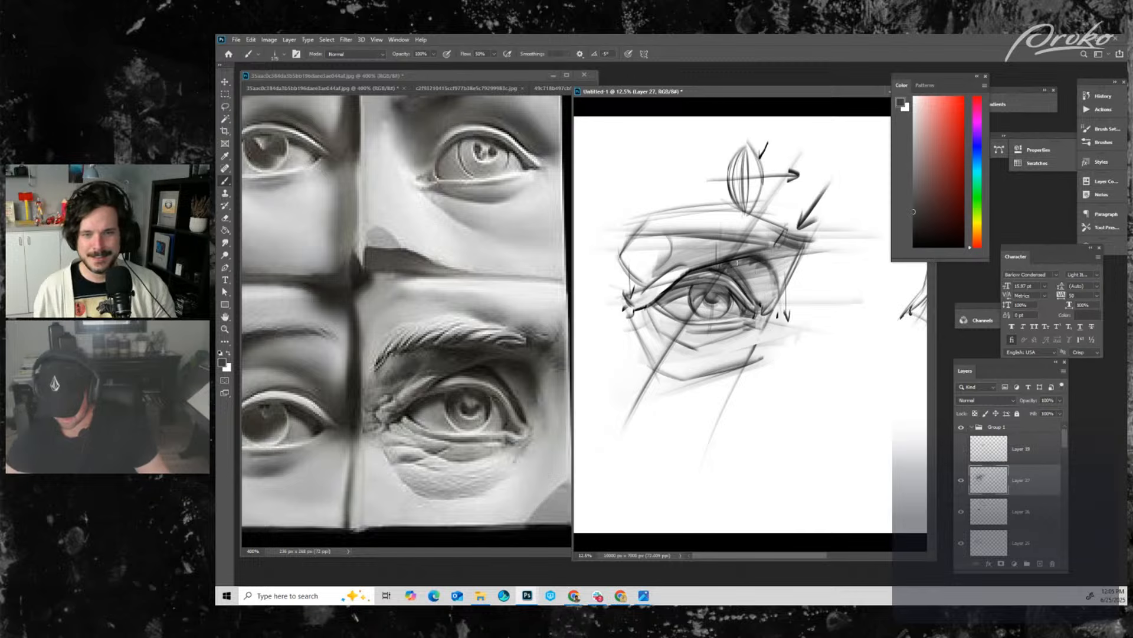
{"action": "key", "text": "["}
{"action": "mouse_move", "coordinate": [745, 263]}
{"action": "left_mouse_down"}
{"action": "mouse_move", "coordinate": [775, 283]}
{"action": "mouse_move", "coordinate": [747, 282]}
{"action": "mouse_move", "coordinate": [755, 272]}
{"action": "mouse_move", "coordinate": [741, 266]}
{"action": "mouse_move", "coordinate": [767, 294]}
{"action": "mouse_move", "coordinate": [745, 263]}
{"action": "left_mouse_up"}
{"action": "left_click", "coordinate": [765, 297], "text": "alt"}
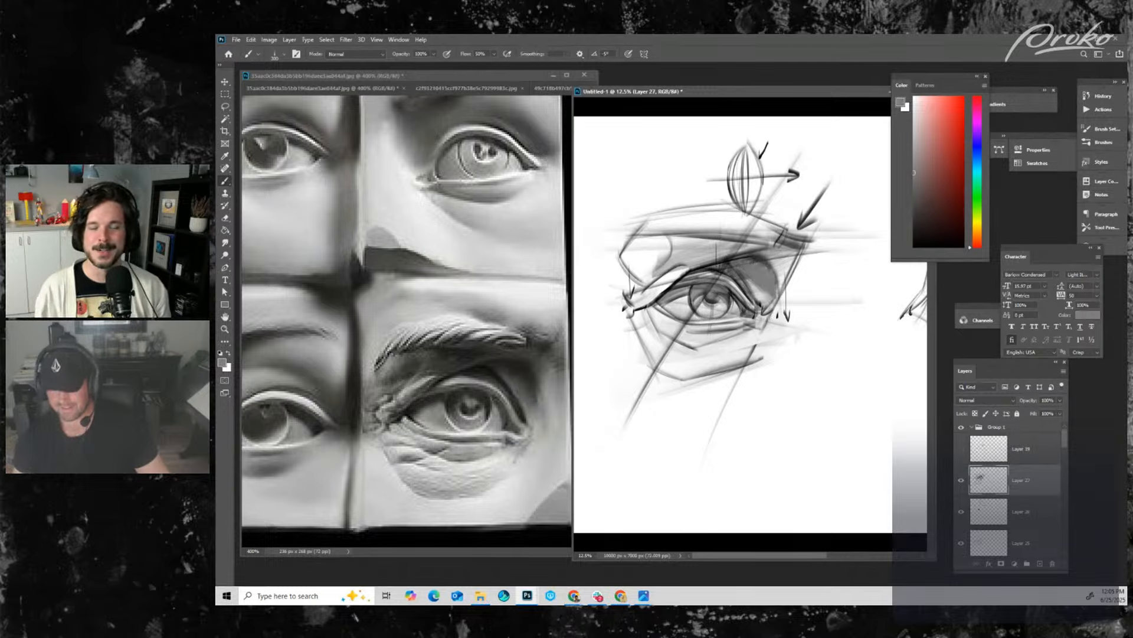
- Deepen the plane under the brow, toward its right end and along the upper lid, with a sampled near-black
{"action": "left_click", "coordinate": [715, 273], "text": "alt"}
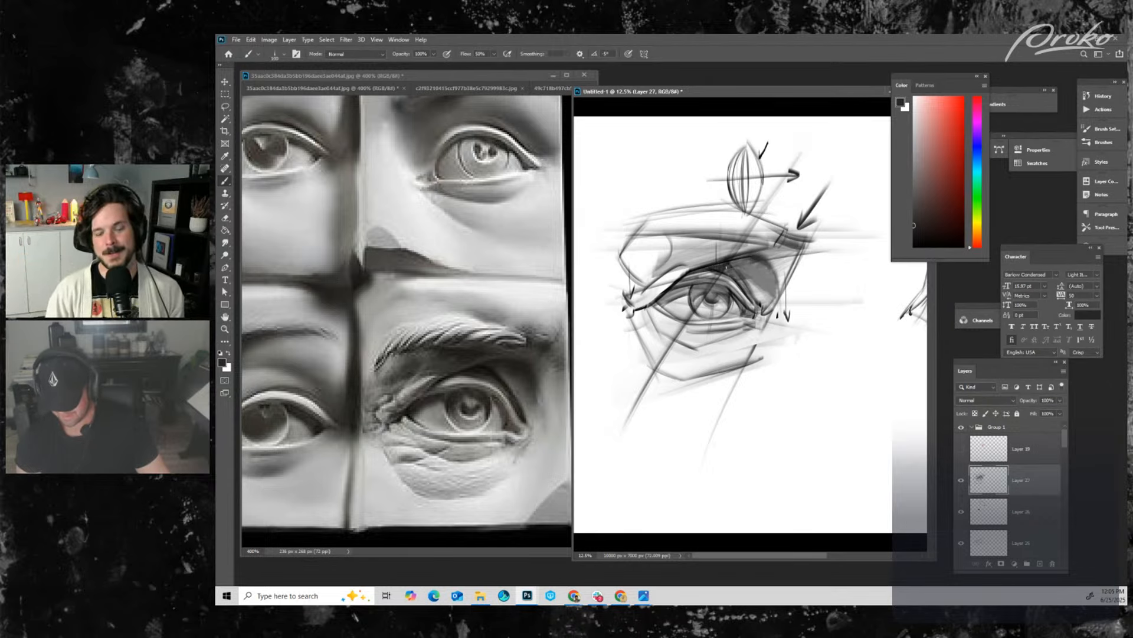
{"action": "mouse_move", "coordinate": [683, 240]}
{"action": "left_mouse_down"}
{"action": "mouse_move", "coordinate": [761, 244]}
{"action": "mouse_move", "coordinate": [669, 240]}
{"action": "left_mouse_up"}
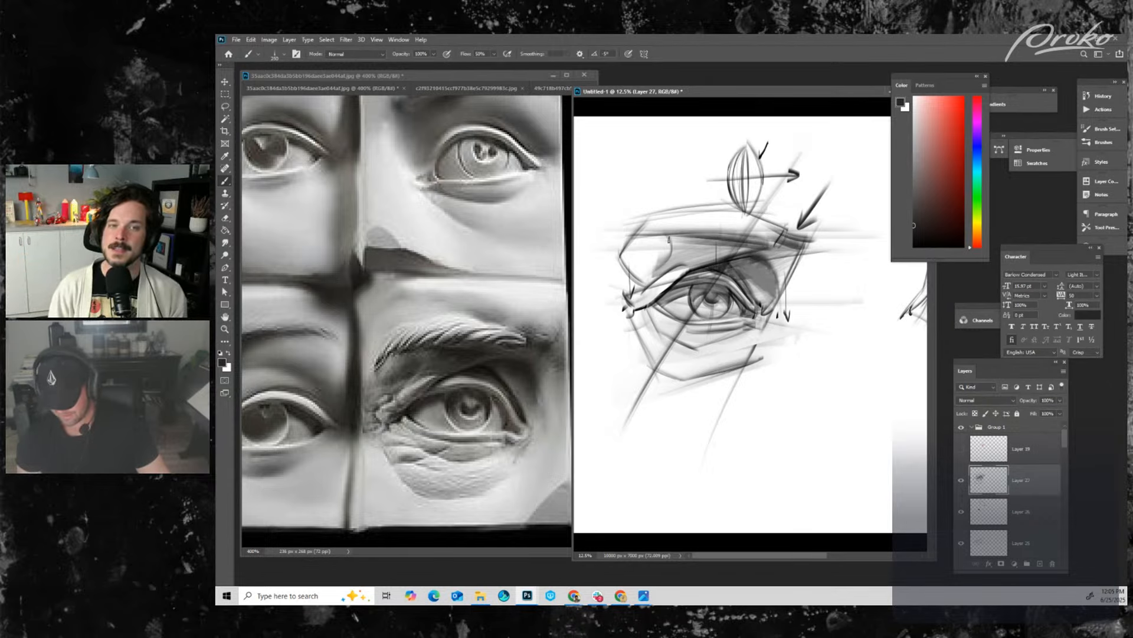
{"action": "mouse_move", "coordinate": [740, 248]}
{"action": "left_mouse_down"}
{"action": "mouse_move", "coordinate": [665, 244]}
{"action": "mouse_move", "coordinate": [784, 247]}
{"action": "mouse_move", "coordinate": [767, 263]}
{"action": "mouse_move", "coordinate": [788, 269]}
{"action": "mouse_move", "coordinate": [778, 295]}
{"action": "left_mouse_up"}
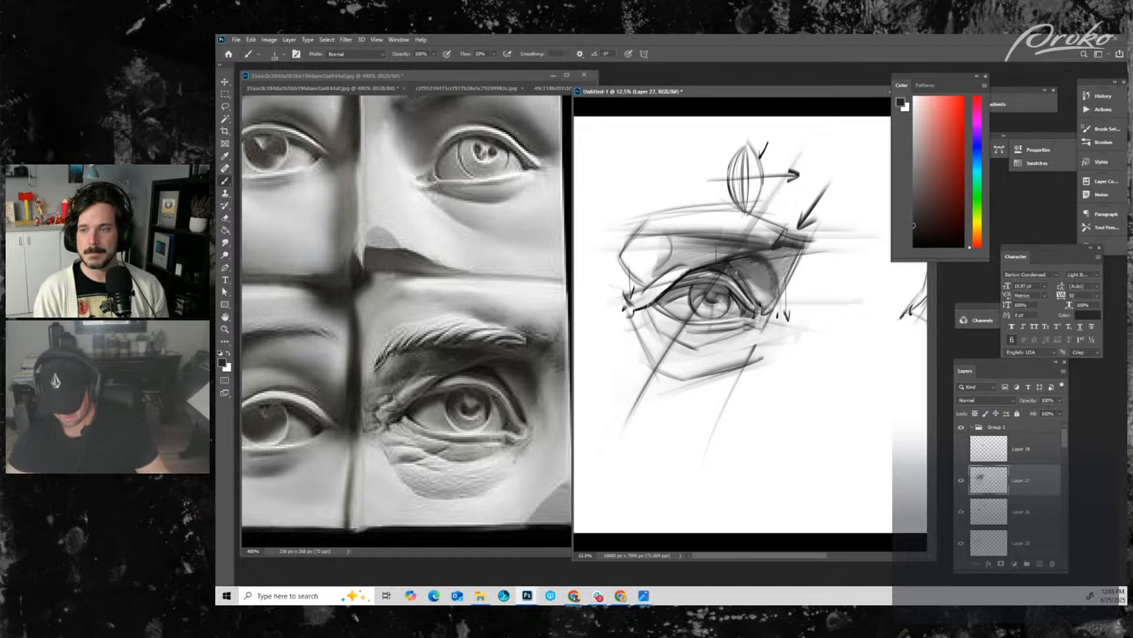
{"action": "left_click_drag", "start_coordinate": [745, 269], "coordinate": [732, 295]}
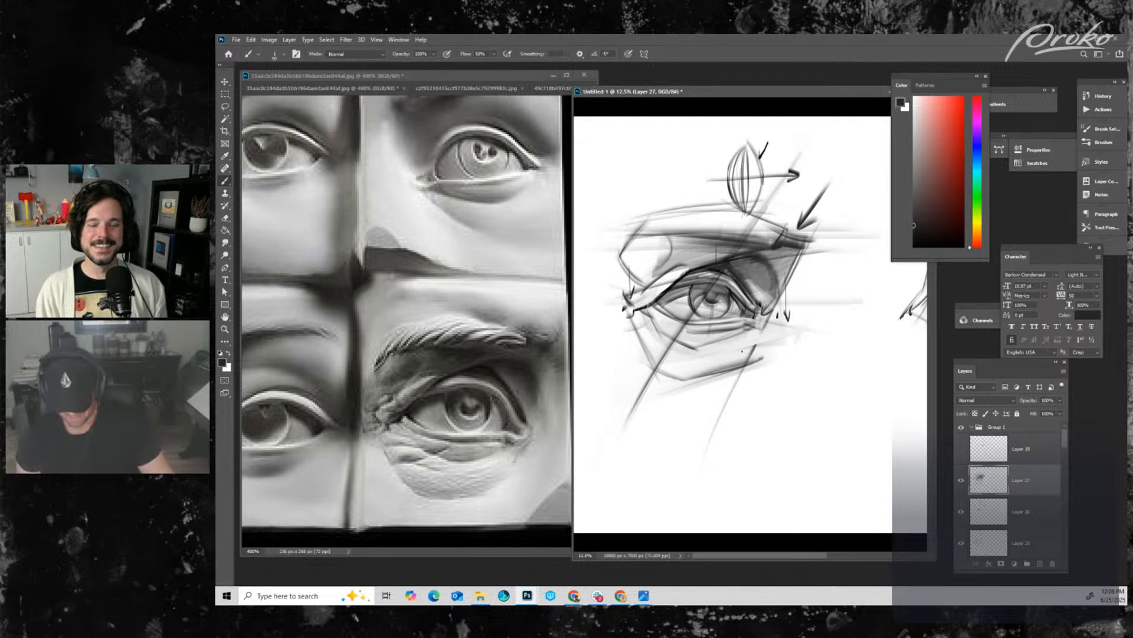
- Reinforce the slanting line below the eye's right side, and curve a contour from the brow's left end around the left corner
{"action": "left_click_drag", "start_coordinate": [785, 298], "coordinate": [749, 362]}
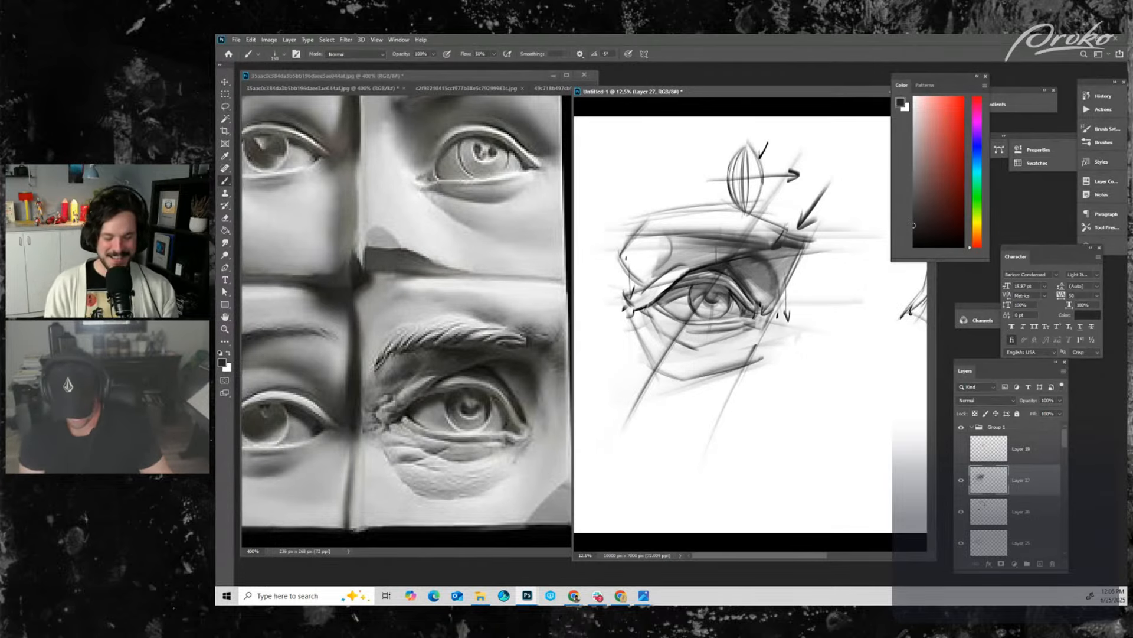
{"action": "left_click_drag", "start_coordinate": [655, 212], "coordinate": [611, 313]}
{"action": "mouse_move", "coordinate": [609, 263]}
{"action": "left_mouse_down"}
{"action": "mouse_move", "coordinate": [613, 302]}
{"action": "mouse_move", "coordinate": [654, 246]}
{"action": "mouse_move", "coordinate": [619, 317]}
{"action": "left_mouse_up"}
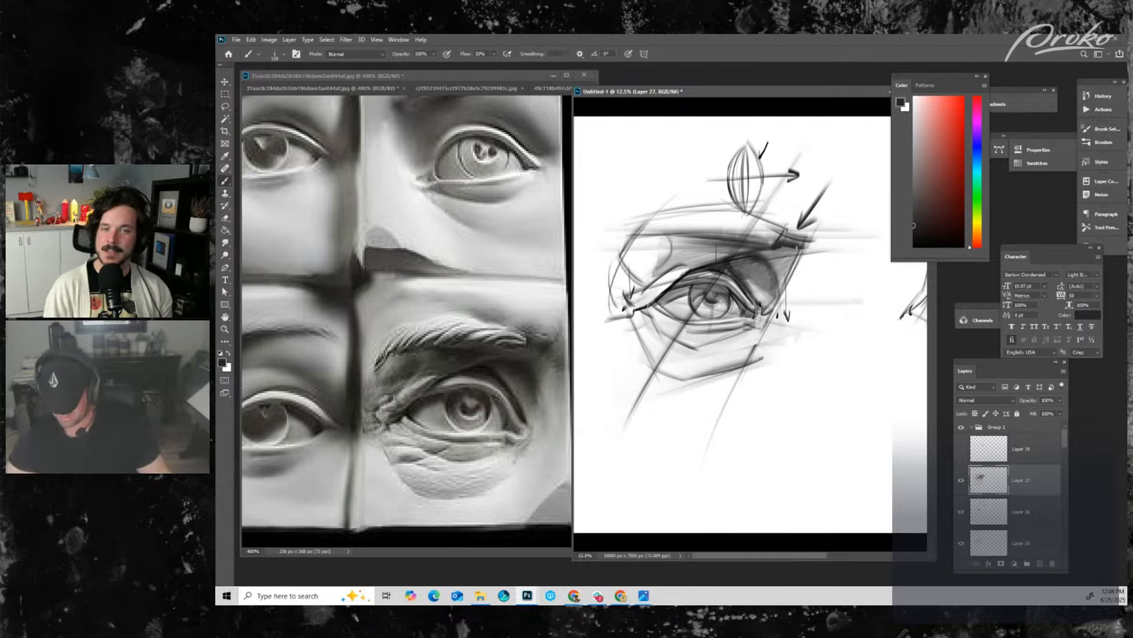
- Add short slanting strokes off the brow's right end, and a small dark accent below the eye's right corner
{"action": "left_click_drag", "start_coordinate": [795, 247], "coordinate": [822, 270]}
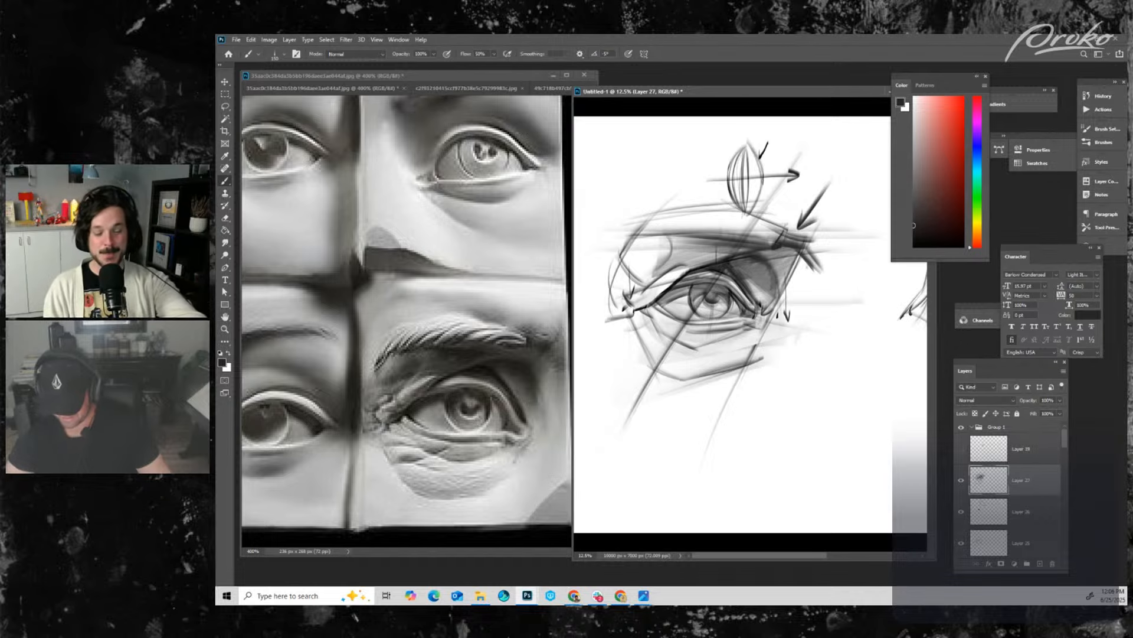
{"action": "left_click_drag", "start_coordinate": [789, 249], "coordinate": [809, 272]}
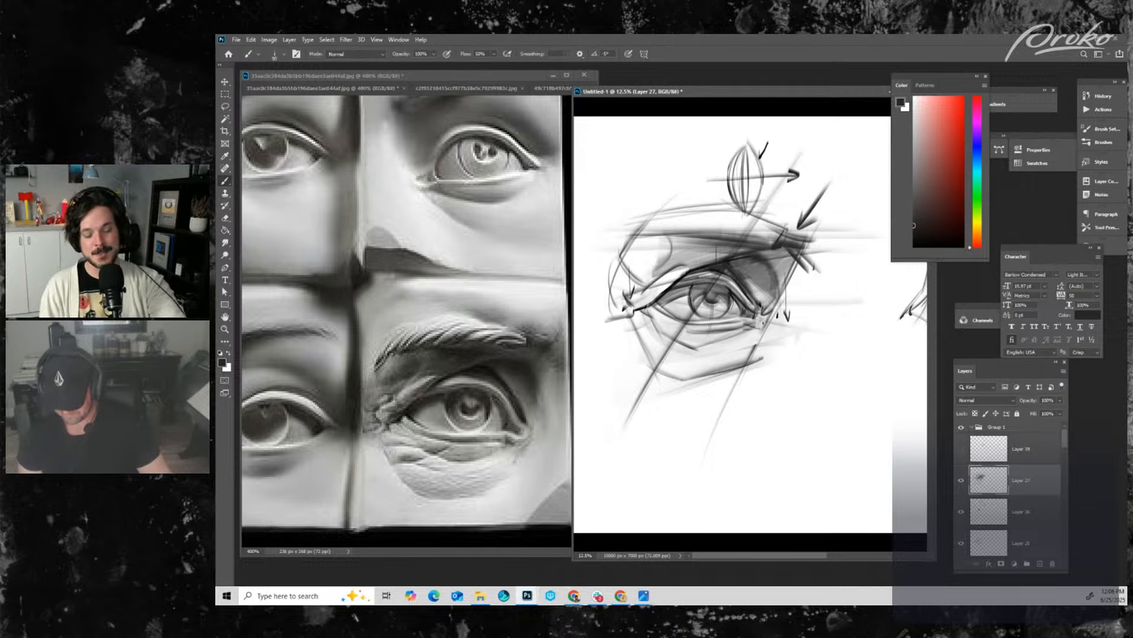
{"action": "left_click_drag", "start_coordinate": [760, 320], "coordinate": [760, 328]}
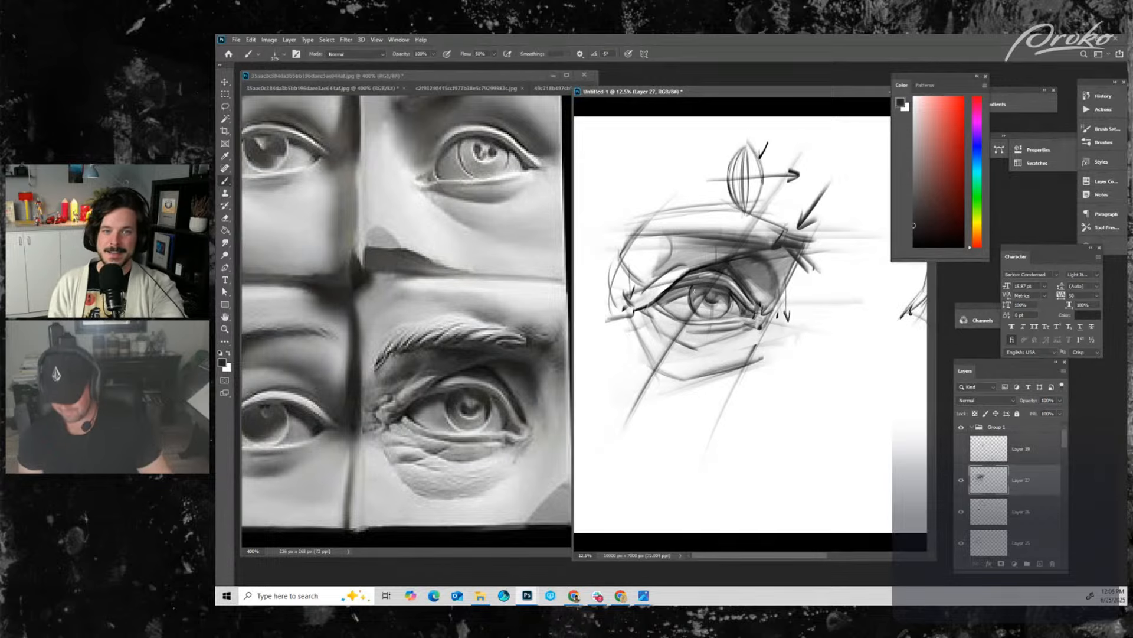
- Stroke along the upper lid above the iris, and brighten the lid's rim with pure white
{"action": "left_click_drag", "start_coordinate": [693, 289], "coordinate": [726, 291]}
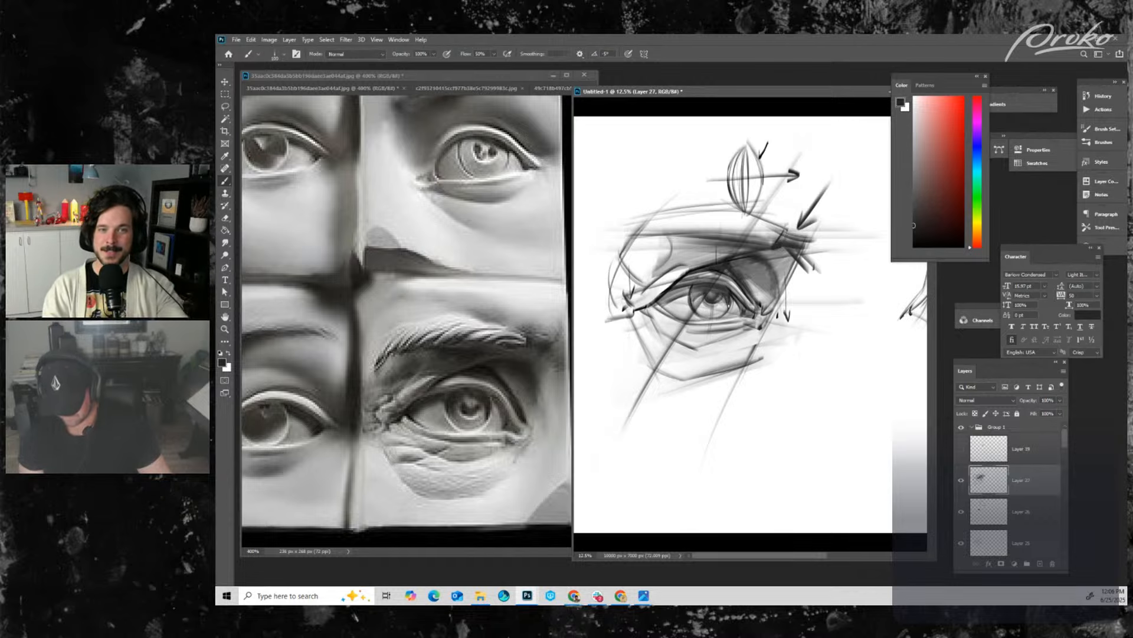
{"action": "left_click_drag", "start_coordinate": [696, 279], "coordinate": [730, 276]}
{"action": "key", "text": "bracketleft"}
{"action": "left_click", "coordinate": [915, 97]}
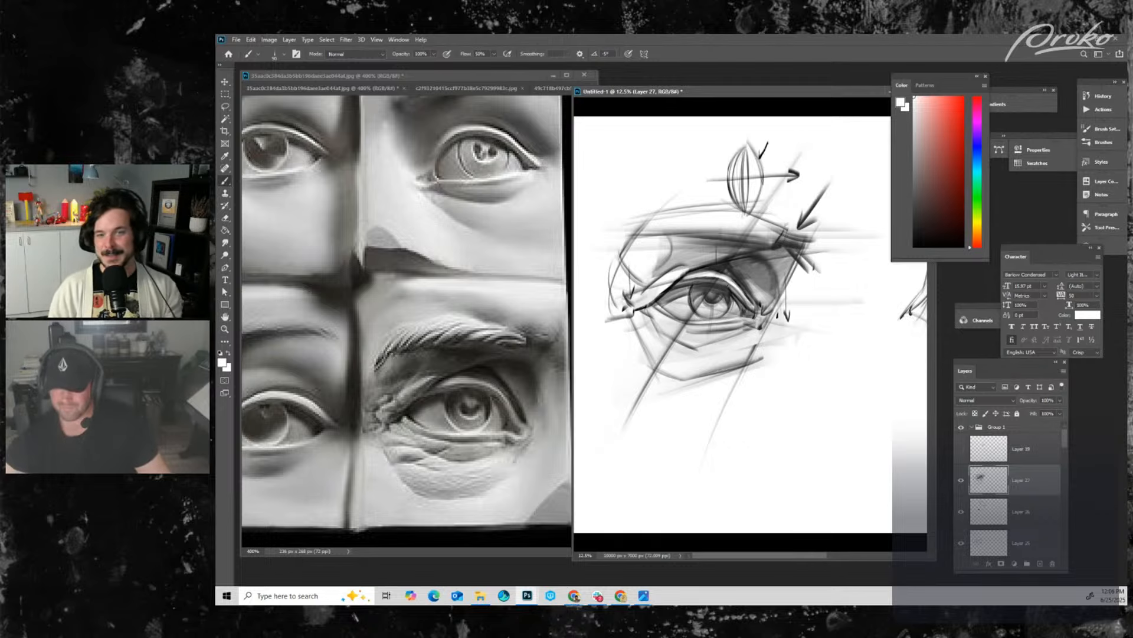
{"action": "key", "text": "bracketright"}
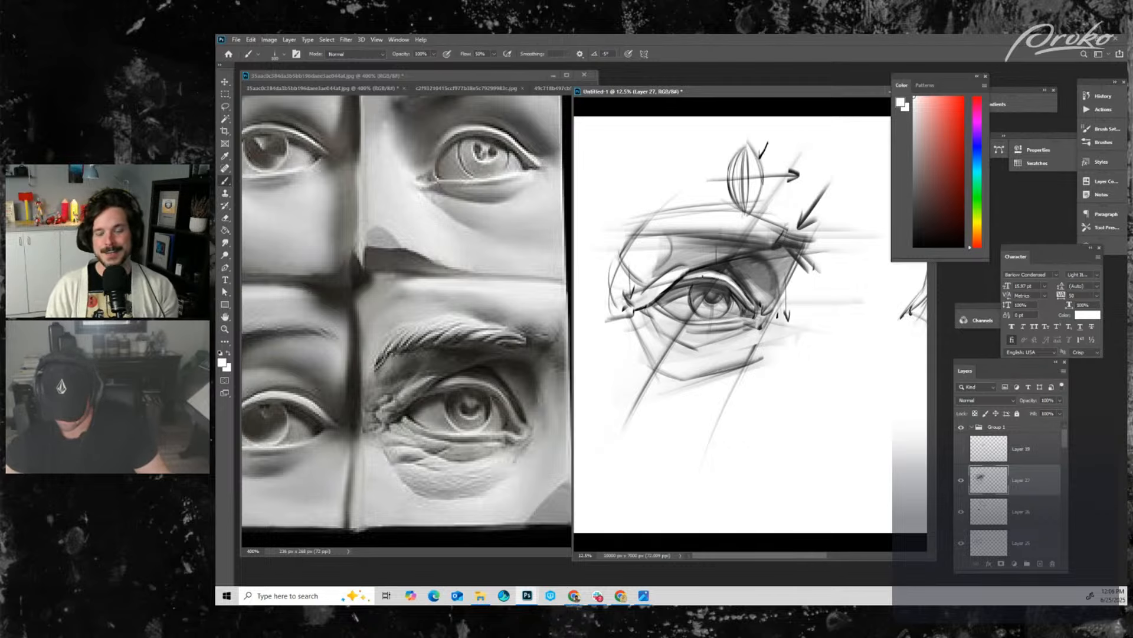
- Tone down the upper lid's highlight with a larger brush and a grey sampled beside the eye's right corner
{"action": "key", "text": "bracketright"}
{"action": "left_click", "coordinate": [757, 288], "text": "alt"}
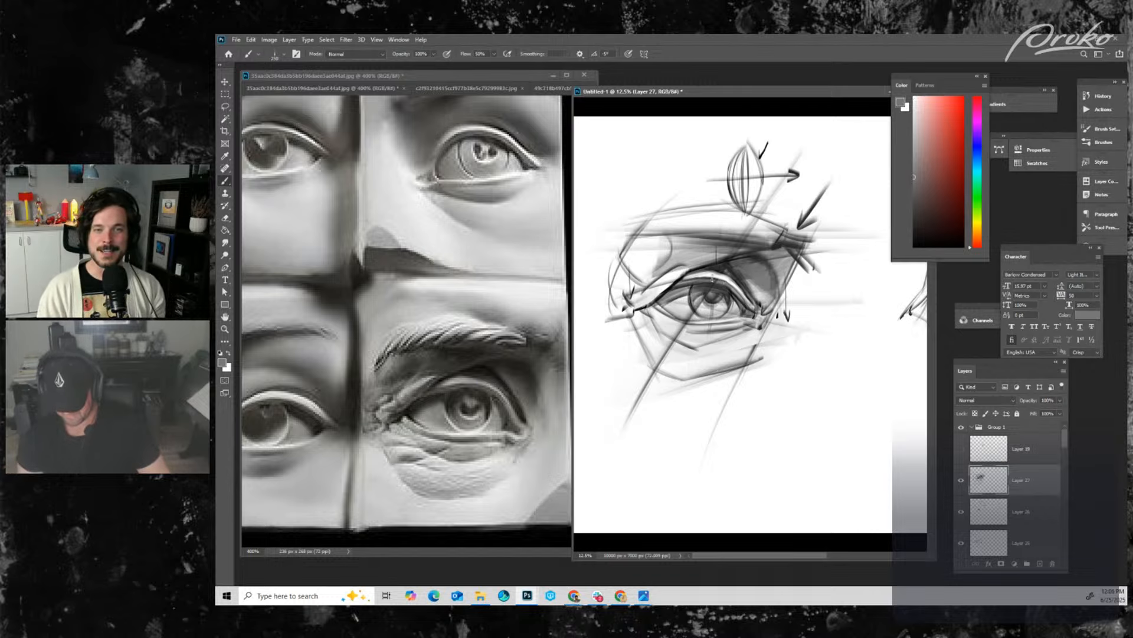
{"action": "key", "text": "bracketright"}
{"action": "key", "text": "bracketright"}
{"action": "key", "text": "bracketright"}
{"action": "left_click_drag", "start_coordinate": [683, 280], "coordinate": [731, 278]}
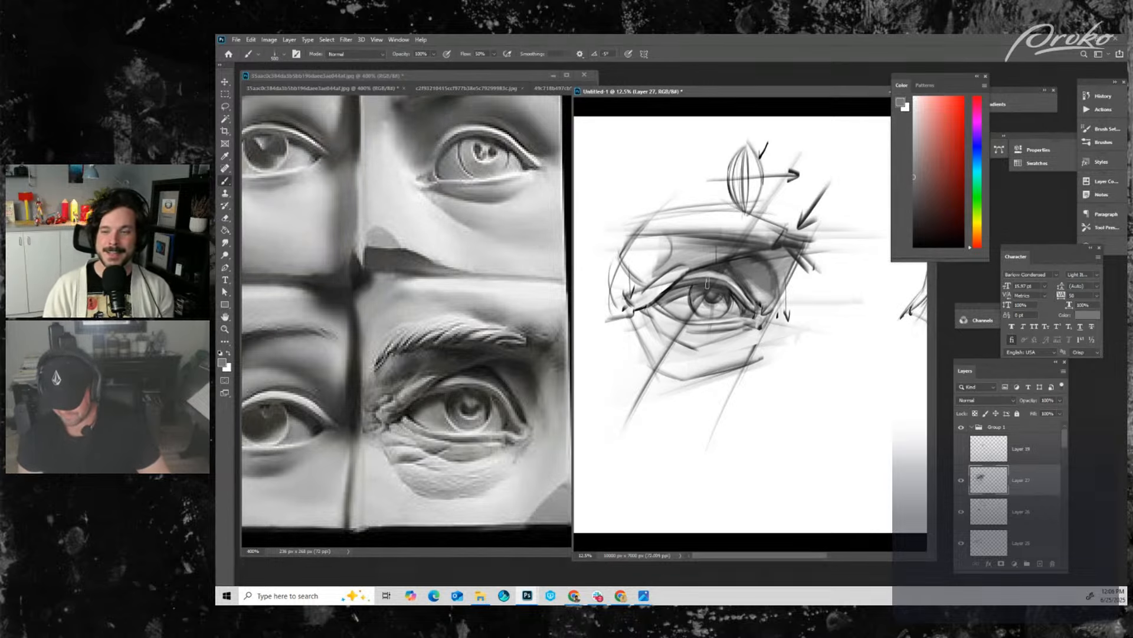
- Darken the fold line over the upper lid's left half with a dark tone sampled from the lower lid
{"action": "key", "text": "bracketleft"}
{"action": "key", "text": "bracketleft"}
{"action": "key", "text": "bracketleft"}
{"action": "left_click", "coordinate": [710, 323], "text": "alt"}
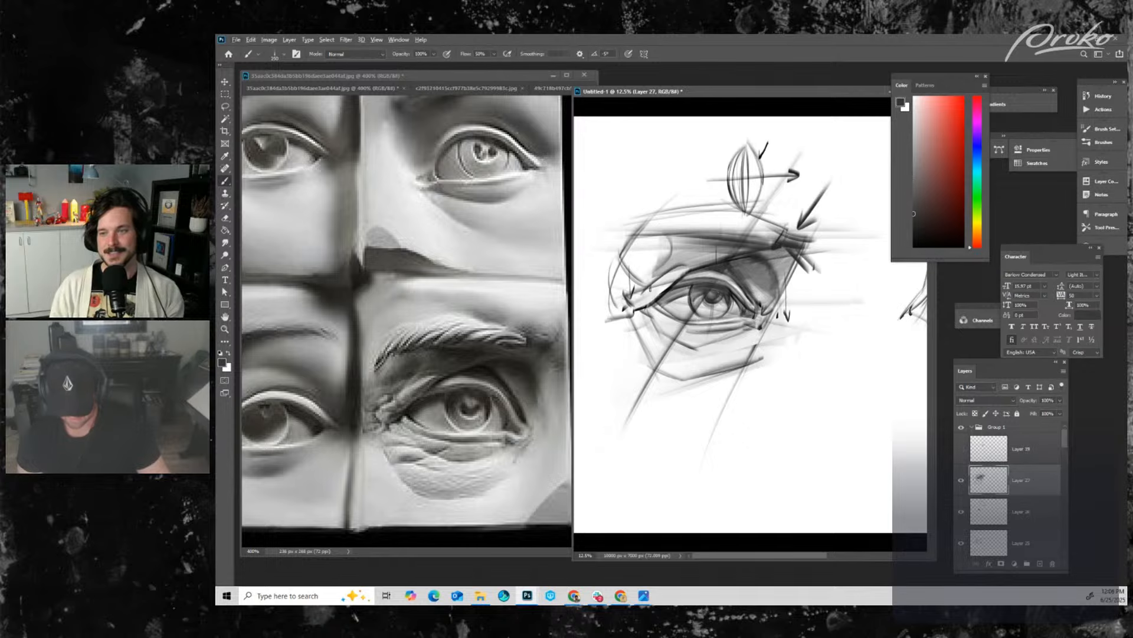
{"action": "left_click_drag", "start_coordinate": [646, 300], "coordinate": [691, 265]}
{"action": "key", "text": "bracketright"}
{"action": "key", "text": "bracketleft"}
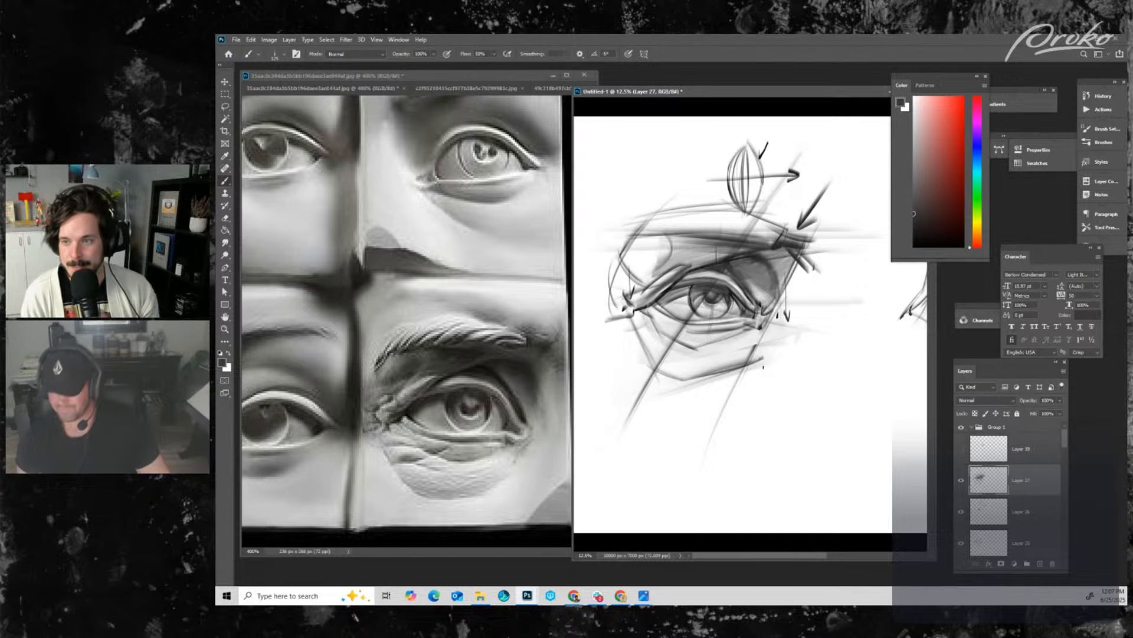
- Merge the eye drawing's layers down one by one from Layer 27 to Layer 23, toggling visibility to check their contents
{"action": "left_click", "coordinate": [962, 482]}
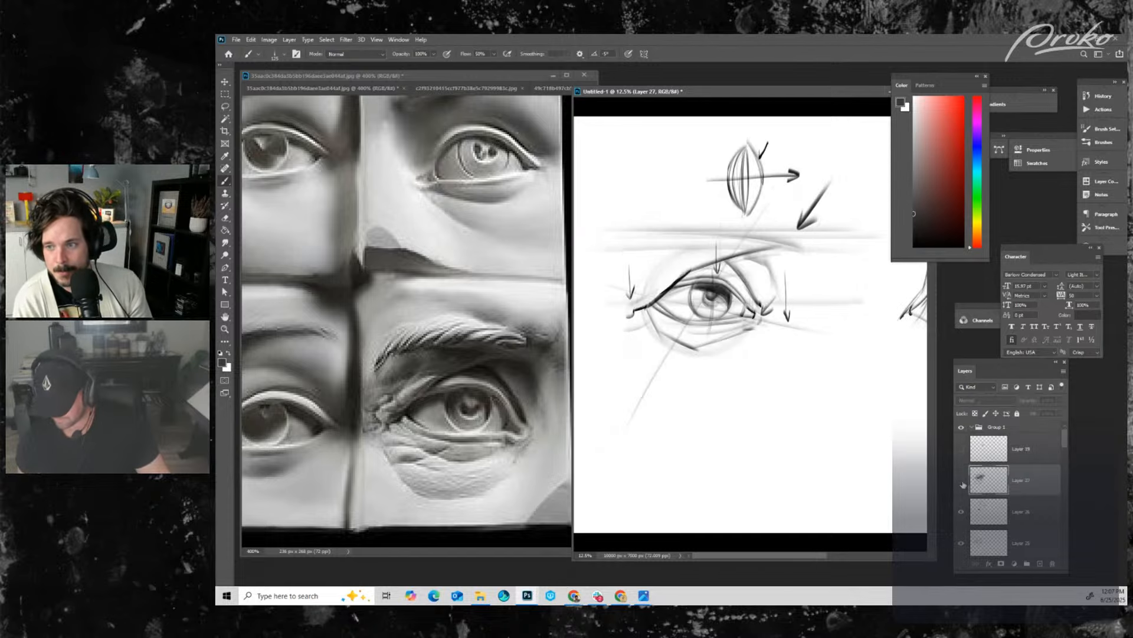
{"action": "left_click", "coordinate": [961, 481]}
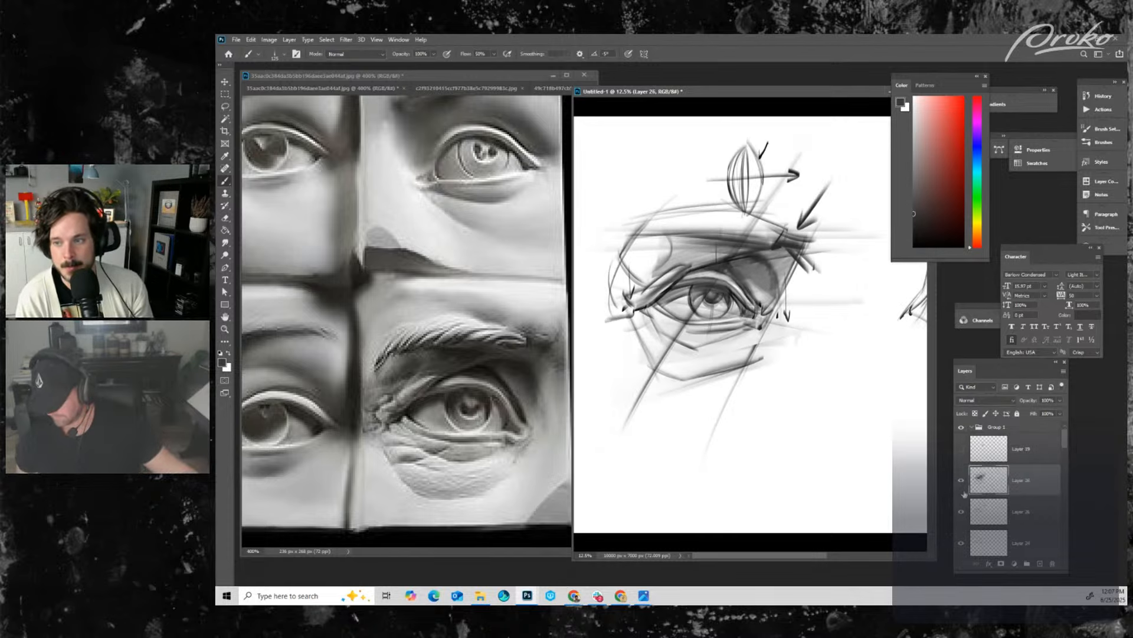
{"action": "key", "text": "Delete"}
{"action": "left_click", "coordinate": [961, 481]}
{"action": "left_click", "coordinate": [962, 481]}
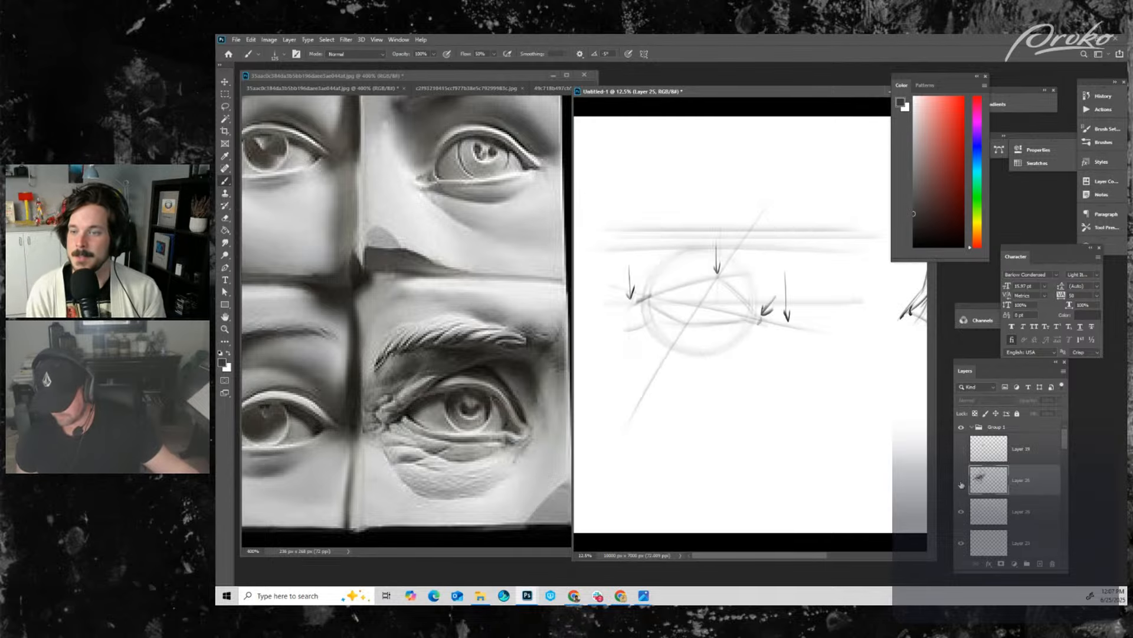
{"action": "left_click", "coordinate": [961, 482]}
{"action": "left_click", "coordinate": [962, 481], "text": "alt"}
{"action": "left_click", "coordinate": [961, 481], "text": "alt"}
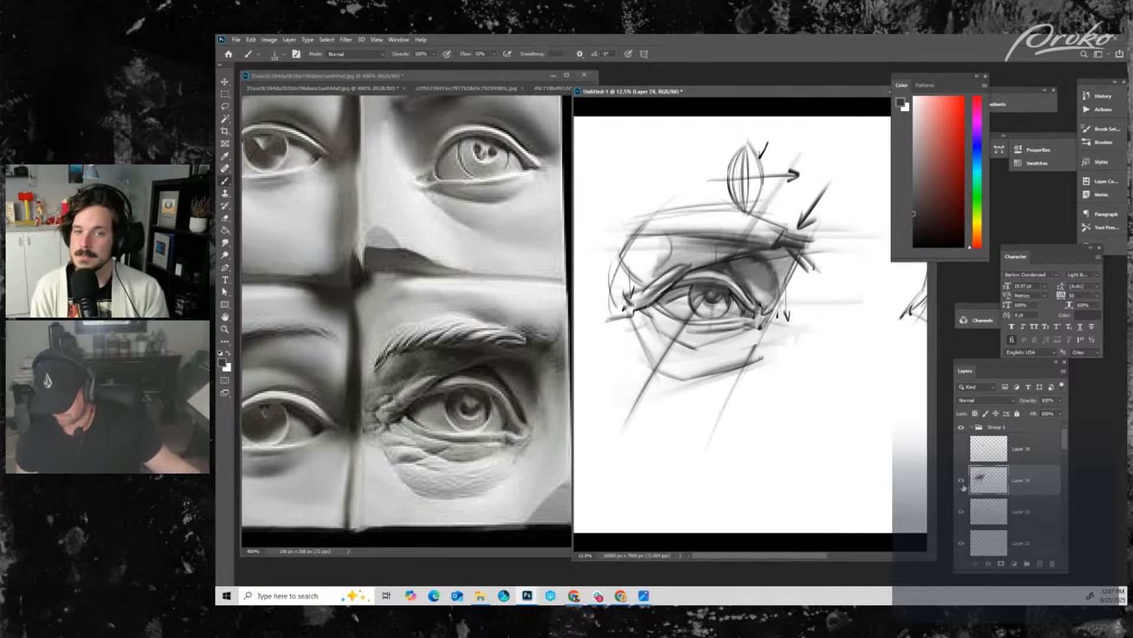
{"action": "left_click", "coordinate": [962, 487], "text": "alt"}
{"action": "left_click", "coordinate": [962, 484], "text": "alt"}
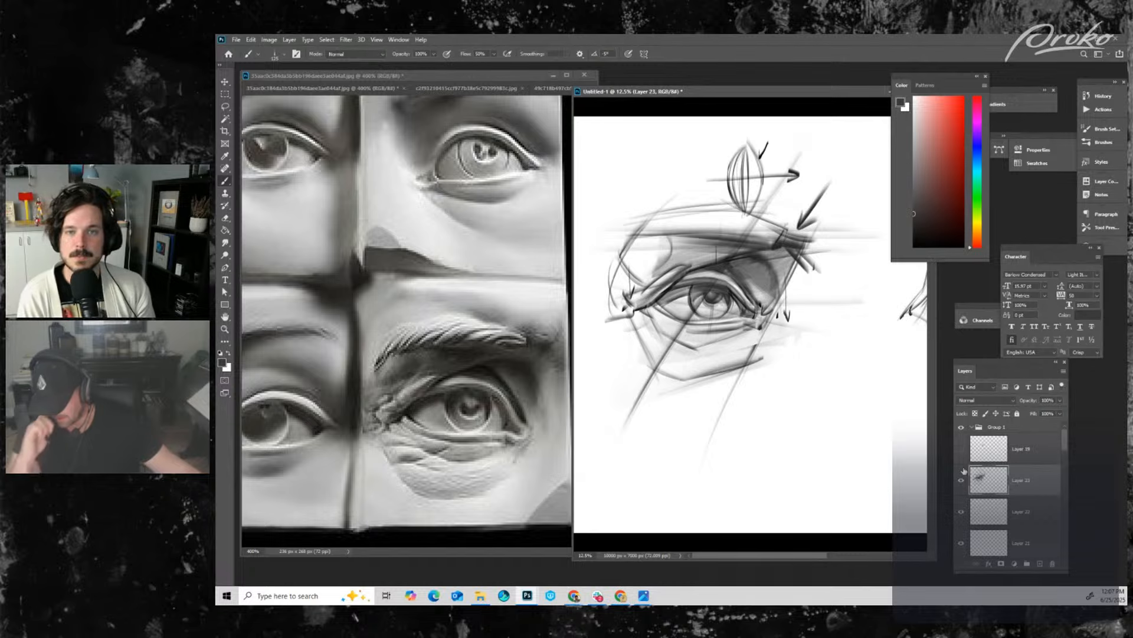
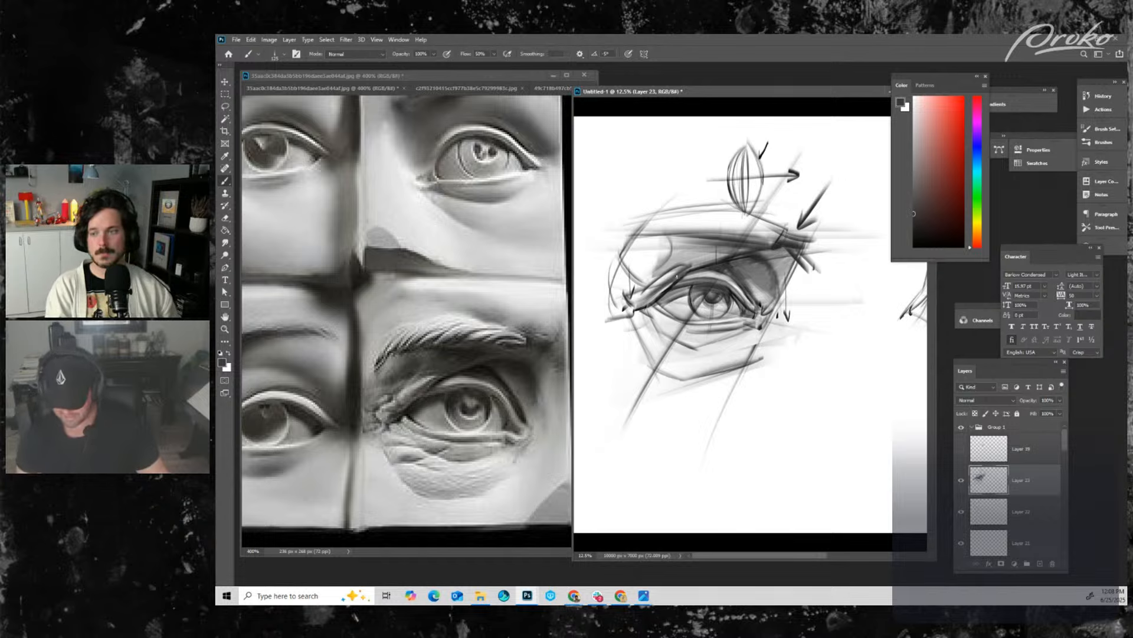
- Shade the area between the brow and the upper lid with a dark grey sampled at the eye's left side
{"action": "left_click", "coordinate": [666, 300], "text": "alt"}
{"action": "key", "text": "]"}
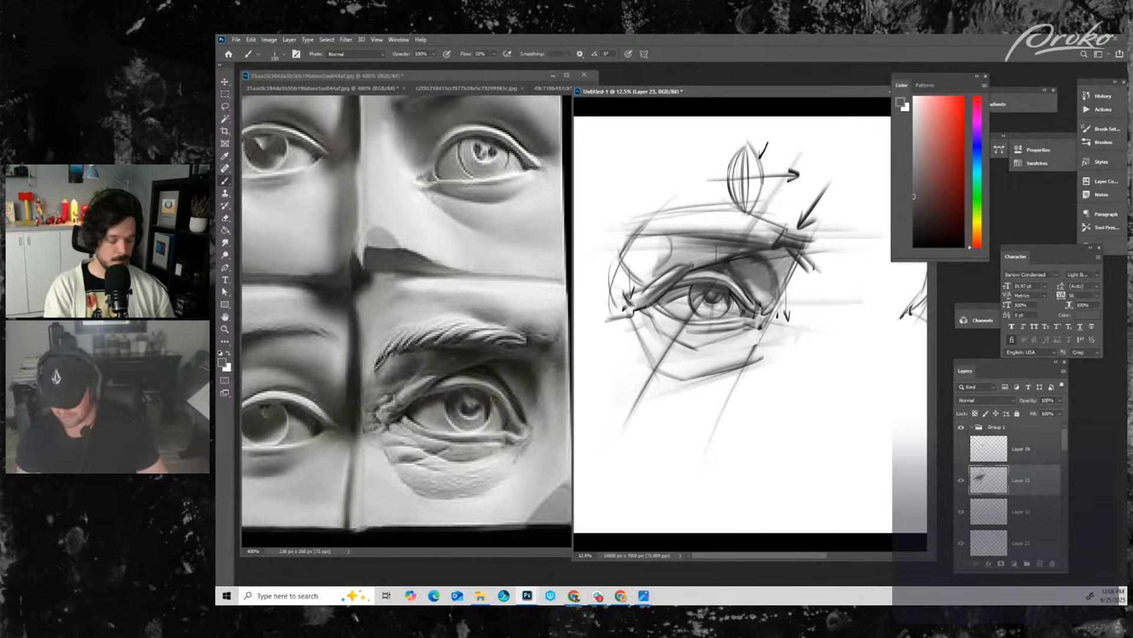
{"action": "left_click_drag", "start_coordinate": [695, 264], "coordinate": [735, 255]}
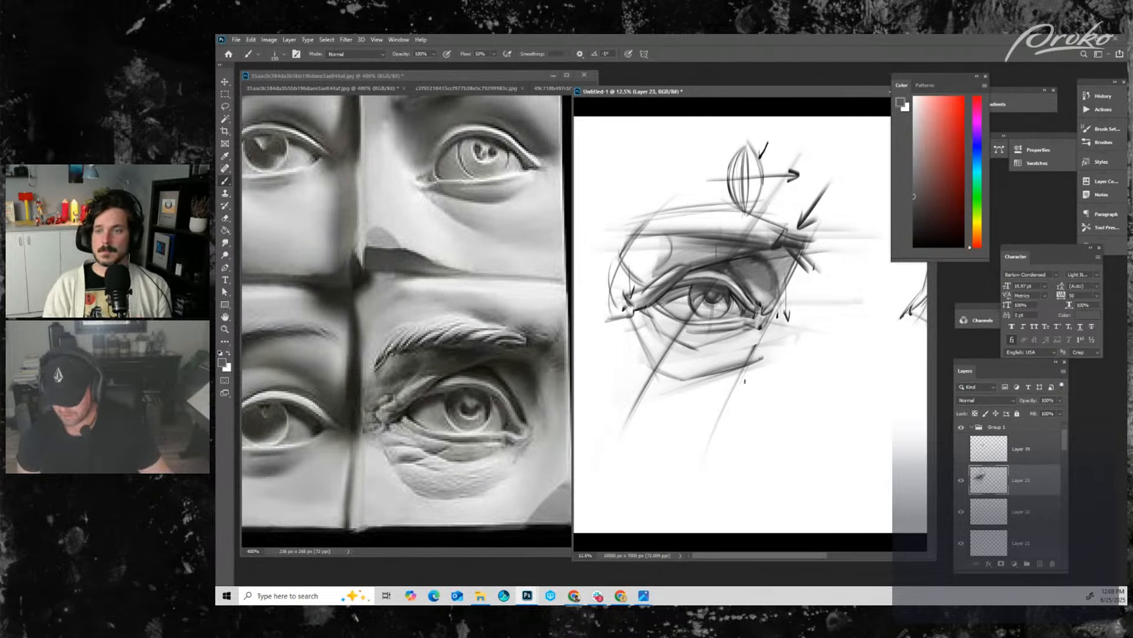
{"action": "key", "text": "ctrl+minus"}
{"action": "key", "text": "ctrl+plus"}
{"action": "left_click_drag", "start_coordinate": [675, 387], "coordinate": [752, 391]}
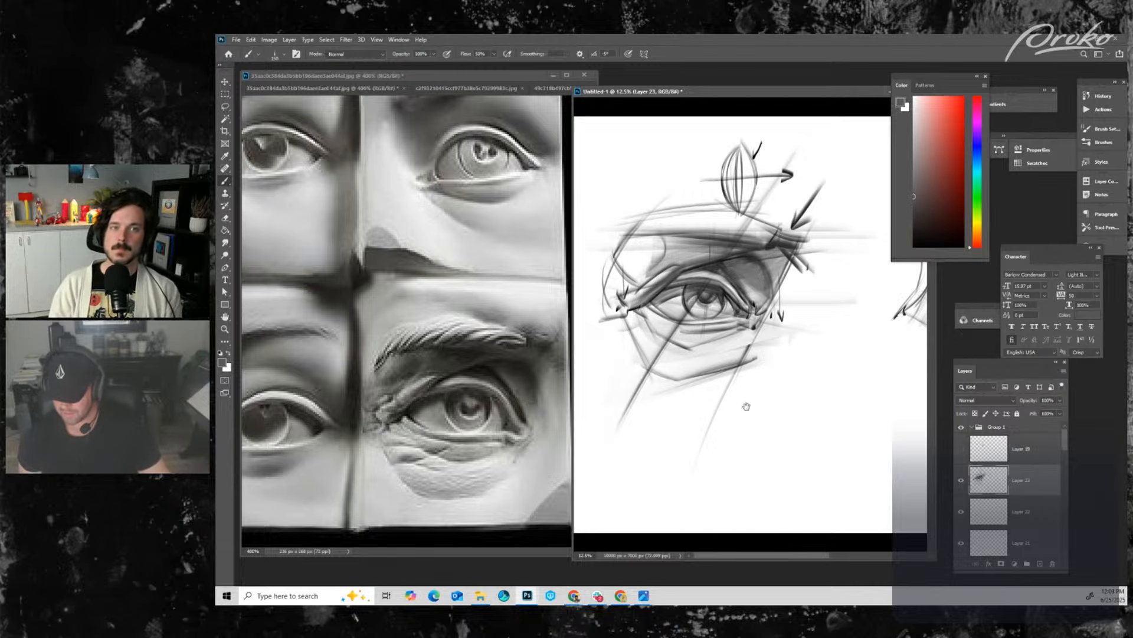
{"action": "left_click_drag", "start_coordinate": [750, 408], "coordinate": [769, 407]}
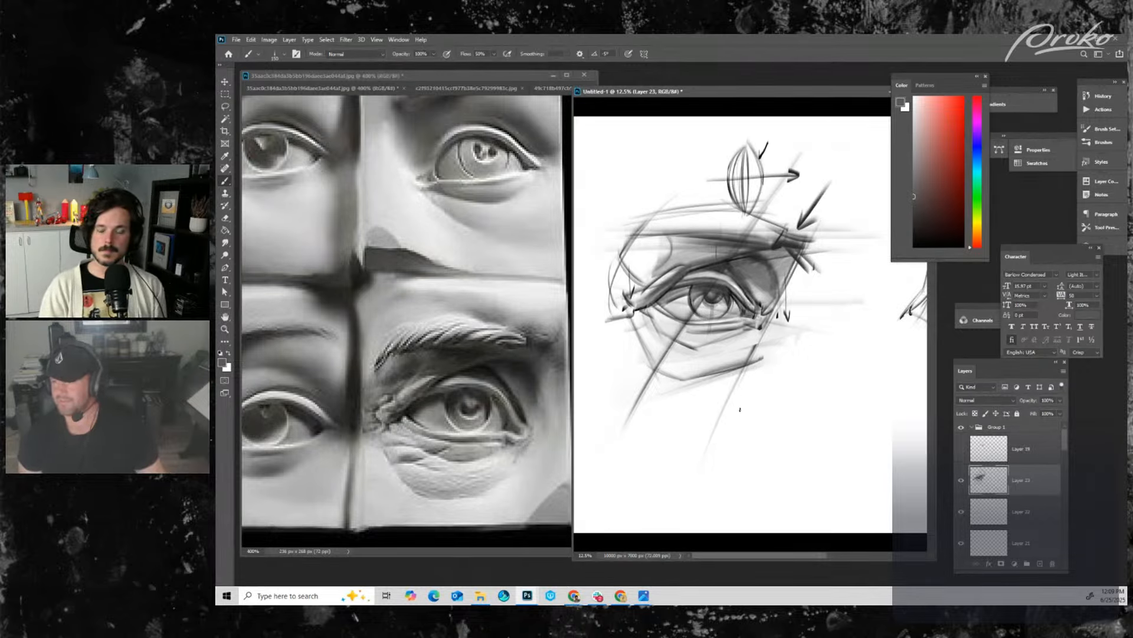
- Merge the eye drawing further down into Layer 21, toggling its visibility to check that it holds the whole sketch
{"action": "left_click", "coordinate": [962, 489]}
{"action": "left_click", "coordinate": [962, 490]}
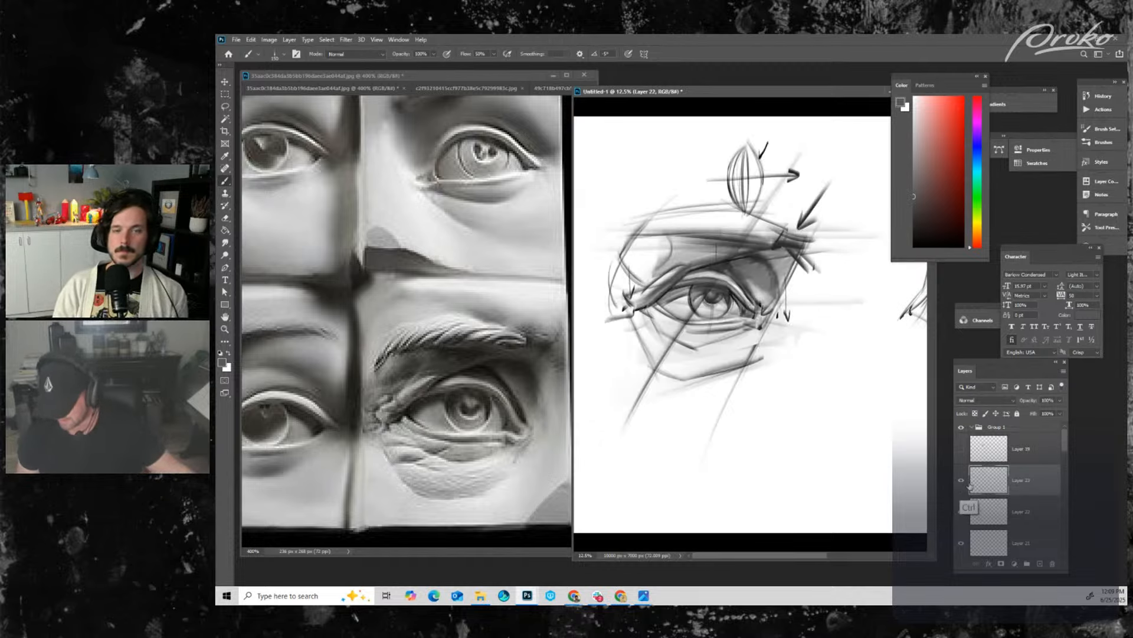
{"action": "left_click", "coordinate": [962, 486]}
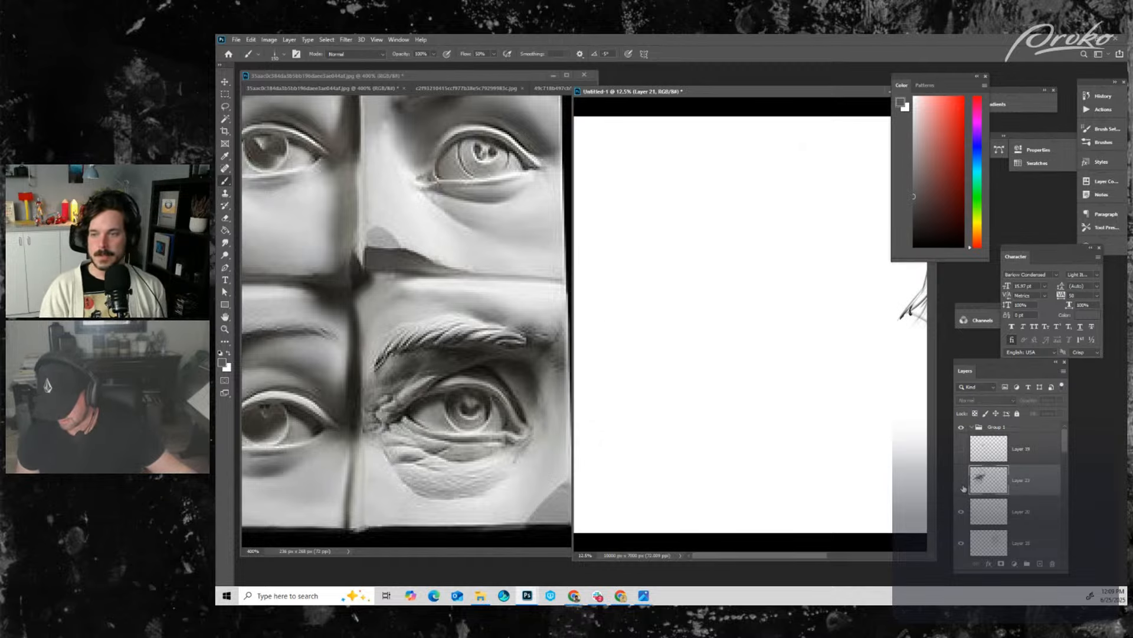
{"action": "left_click", "coordinate": [962, 485]}
{"action": "key", "text": "ctrl+t"}
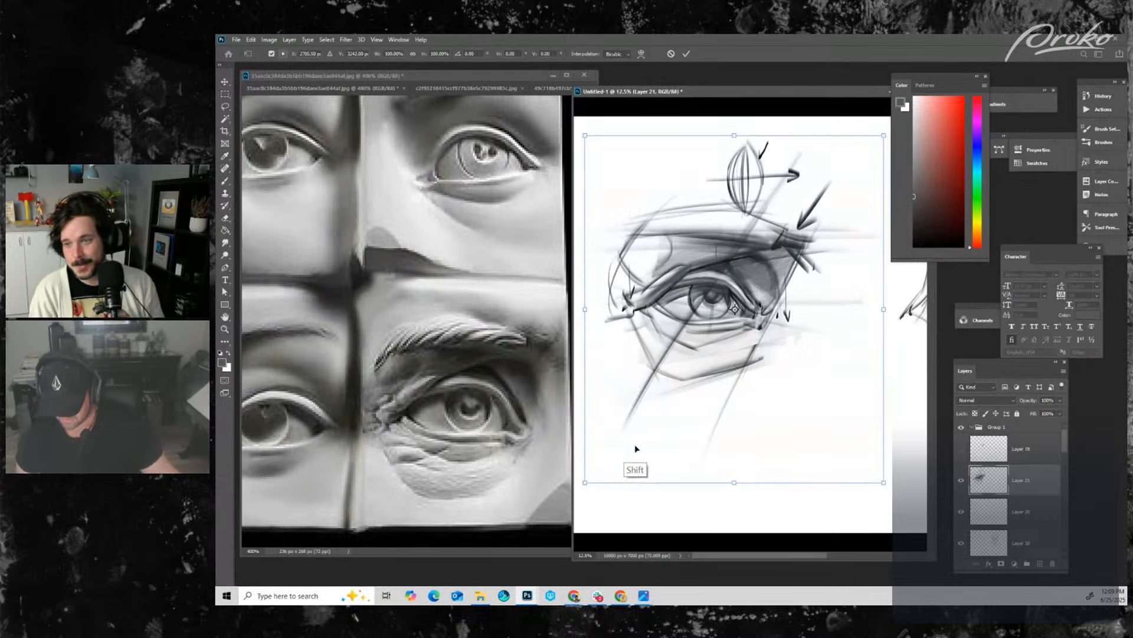
{"action": "key", "text": "Escape"}
- Lasso the small ribbed form with its arrow above the brow, delete it, and drop the selection
{"action": "key", "text": "l"}
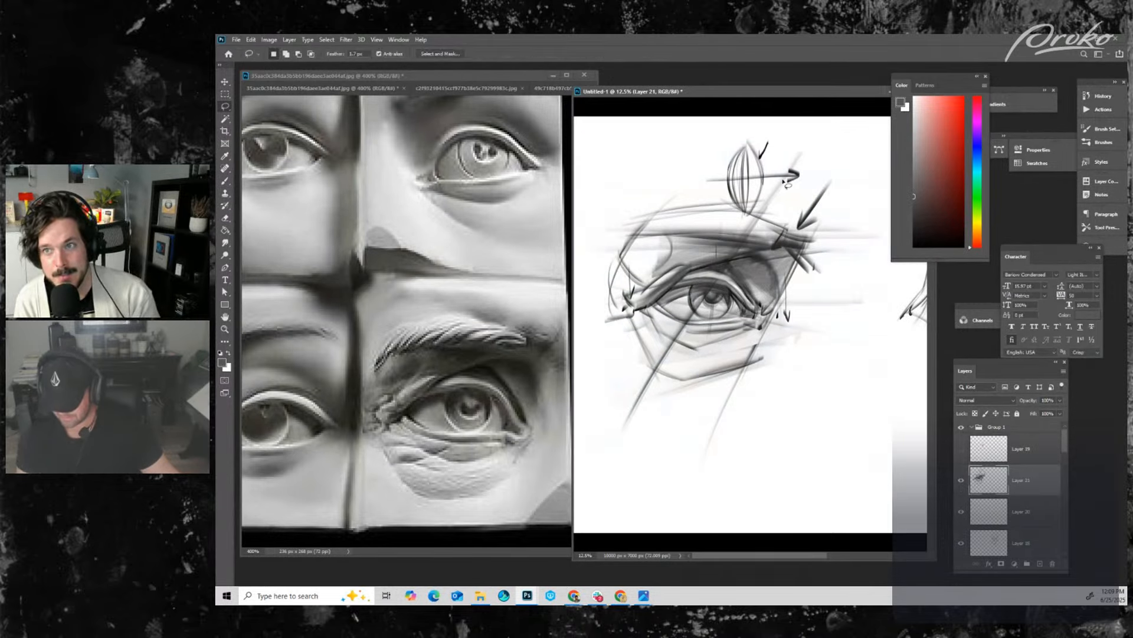
{"action": "mouse_move", "coordinate": [773, 186]}
{"action": "left_mouse_down"}
{"action": "mouse_move", "coordinate": [813, 170]}
{"action": "mouse_move", "coordinate": [766, 128]}
{"action": "mouse_move", "coordinate": [712, 162]}
{"action": "mouse_move", "coordinate": [704, 187]}
{"action": "mouse_move", "coordinate": [749, 216]}
{"action": "mouse_move", "coordinate": [774, 190]}
{"action": "left_mouse_up"}
{"action": "key", "text": "Delete"}
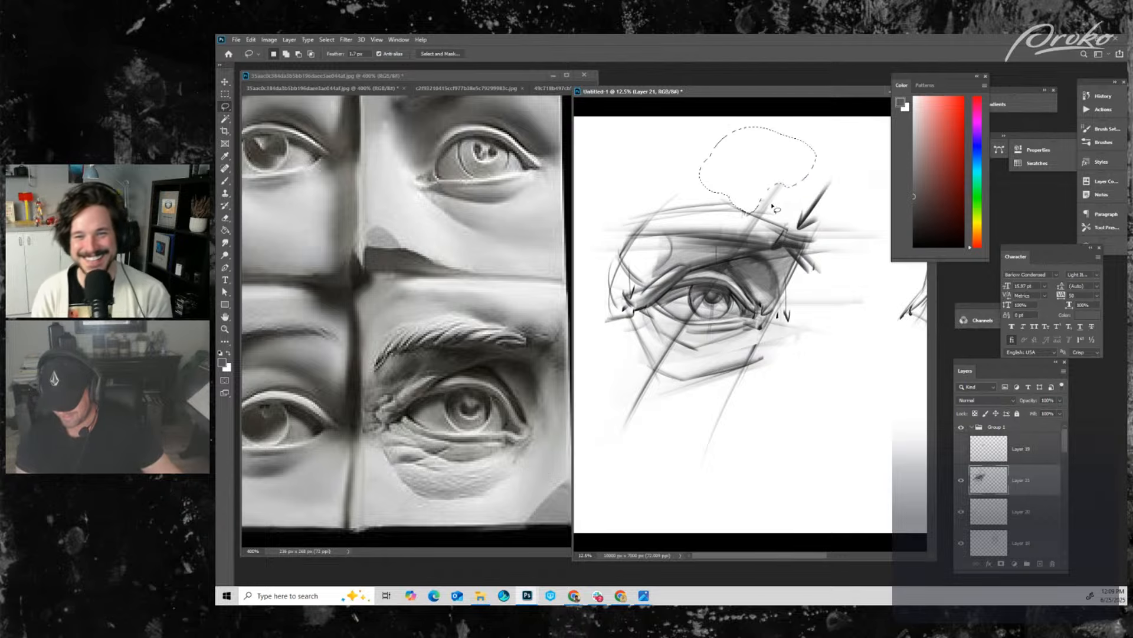
{"action": "key", "text": "ctrl+d"}
{"action": "key", "text": "b"}
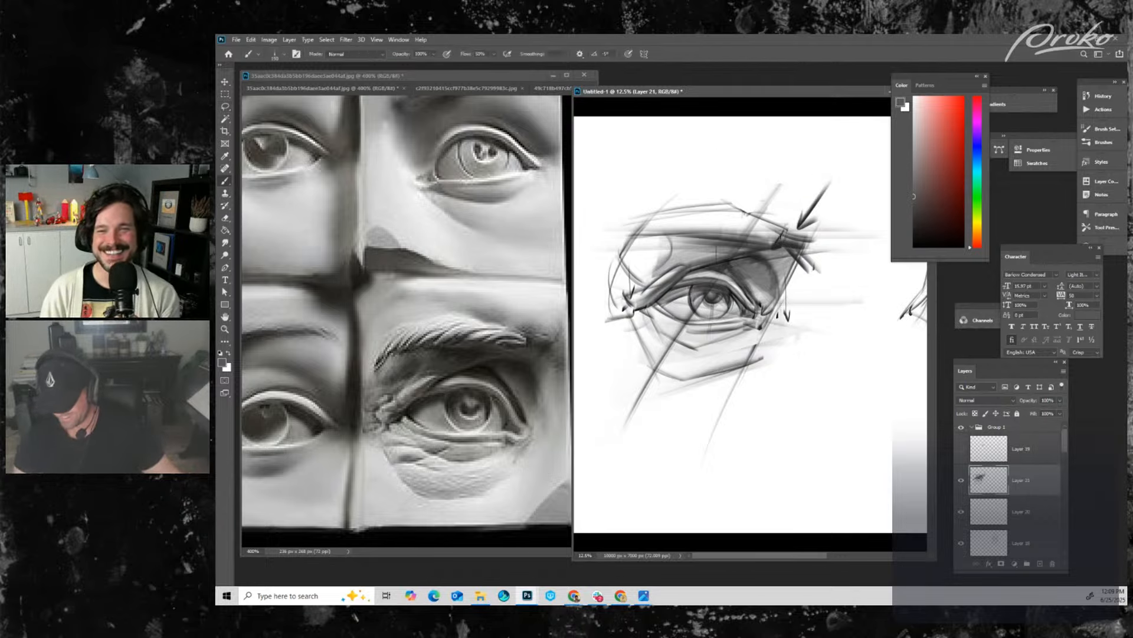
- Redraw the brow's upper contour sloping down to its right end with a sampled dark tone
{"action": "left_click", "coordinate": [742, 211], "text": "alt"}
{"action": "key", "text": "bracketright"}
{"action": "key", "text": "bracketright"}
{"action": "left_click_drag", "start_coordinate": [719, 201], "coordinate": [783, 229]}
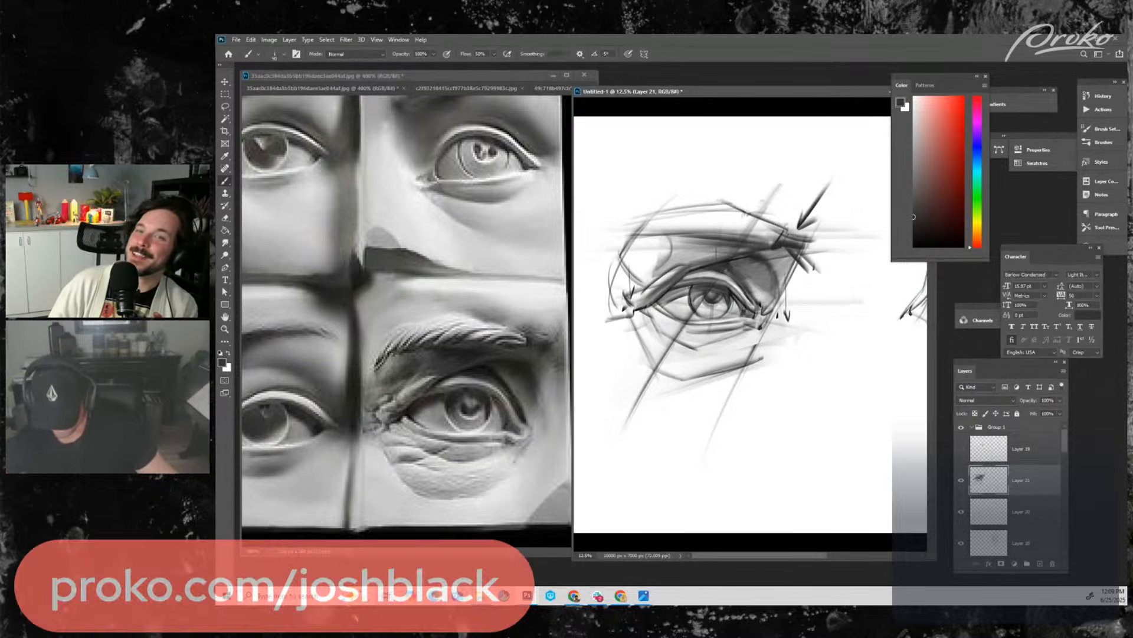
- Scale the eye drawing down and move it to the free canvas area below the skull study
{"action": "key", "text": "ctrl+minus"}
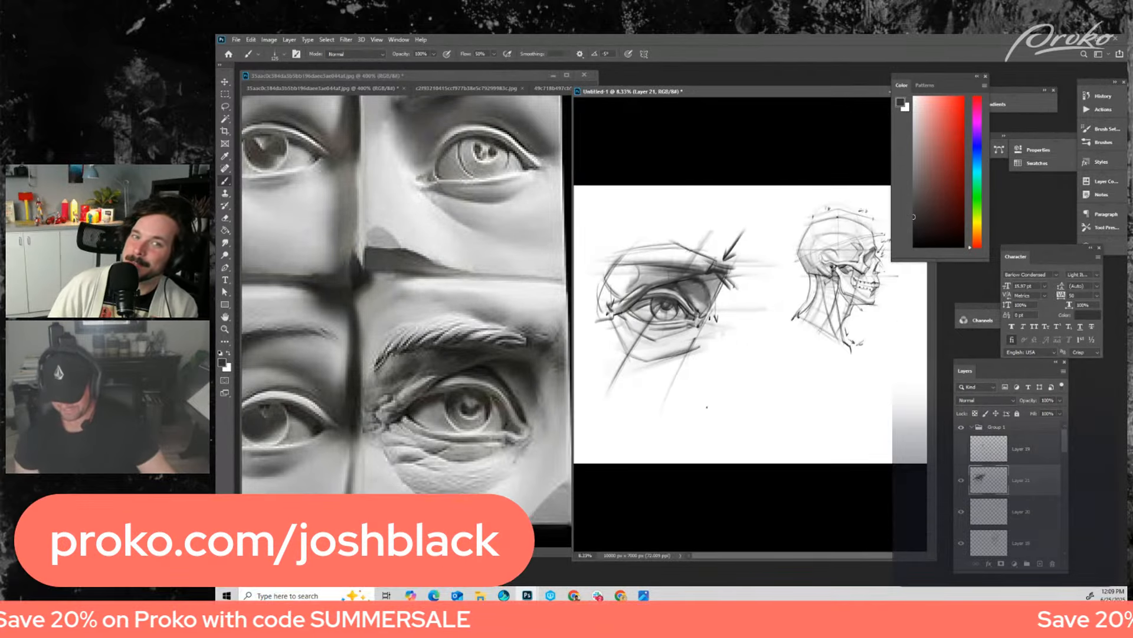
{"action": "key", "text": "bracketleft"}
{"action": "key", "text": "bracketleft"}
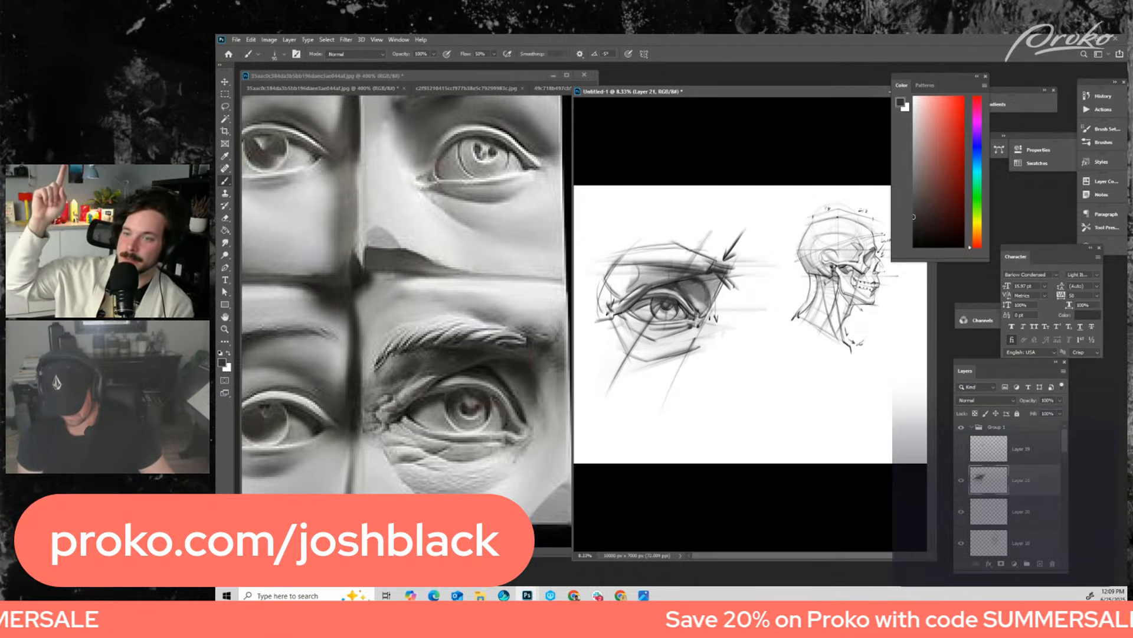
{"action": "key", "text": "ctrl+t"}
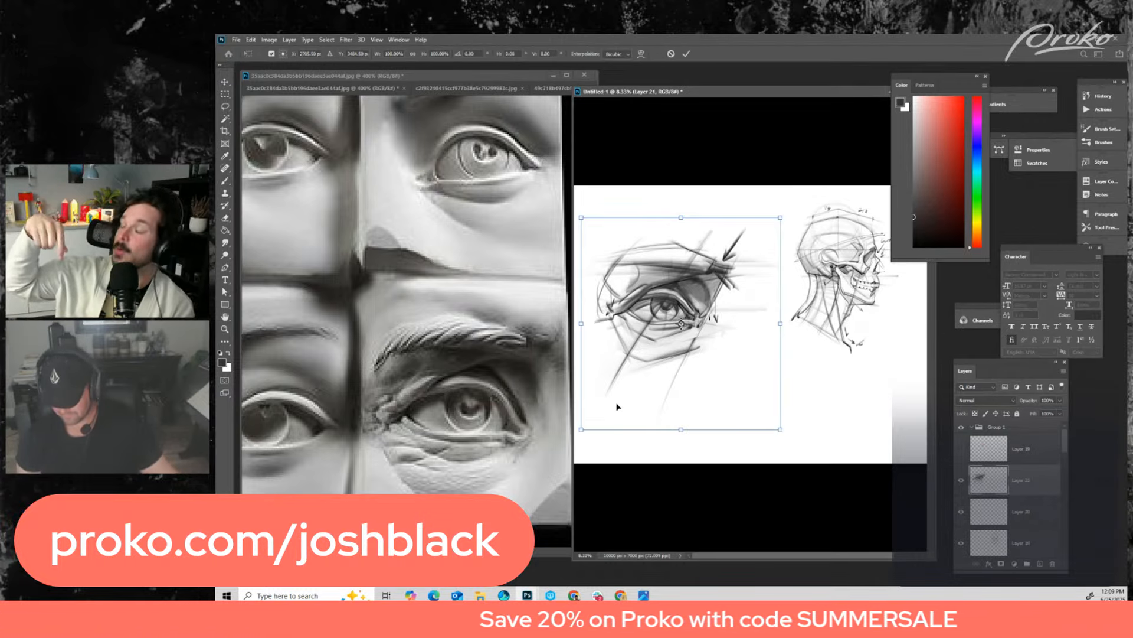
{"action": "left_click_drag", "start_coordinate": [597, 434], "coordinate": [667, 366]}
{"action": "mouse_move", "coordinate": [745, 319]}
{"action": "left_mouse_down"}
{"action": "mouse_move", "coordinate": [821, 406]}
{"action": "mouse_move", "coordinate": [818, 437]}
{"action": "left_mouse_up"}
{"action": "key", "text": "Return"}
{"action": "key", "text": "ctrl+plus"}
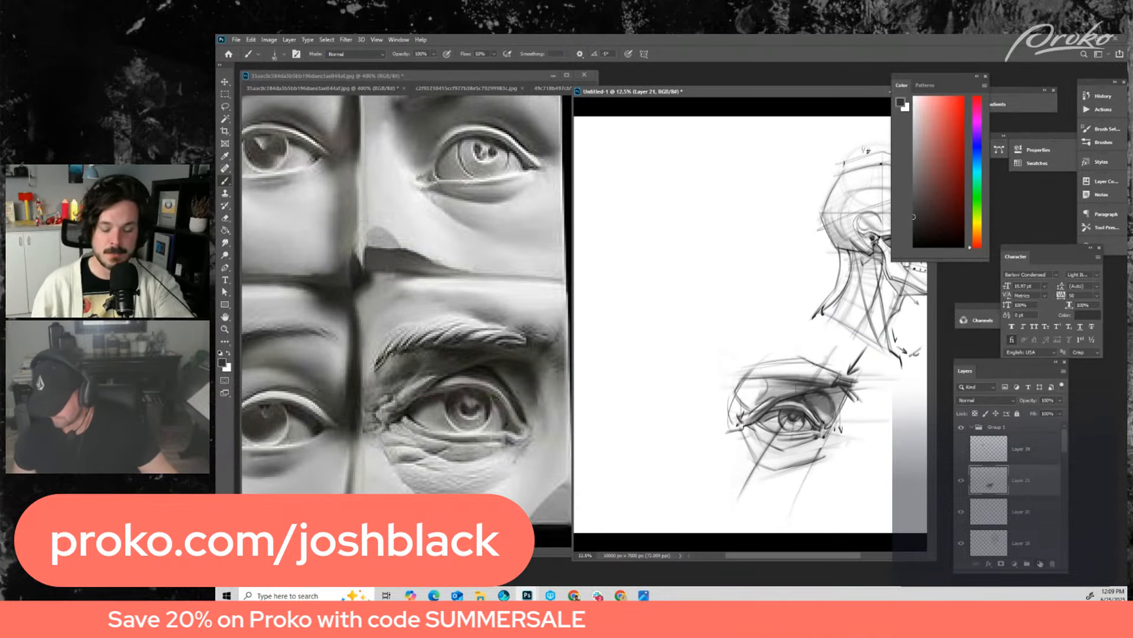
- Add a new layer above the eye sketch and reset the foreground and background colours to black and white
{"action": "key", "text": "ctrl+minus"}
{"action": "left_click", "coordinate": [1039, 563]}
{"action": "key", "text": "d"}
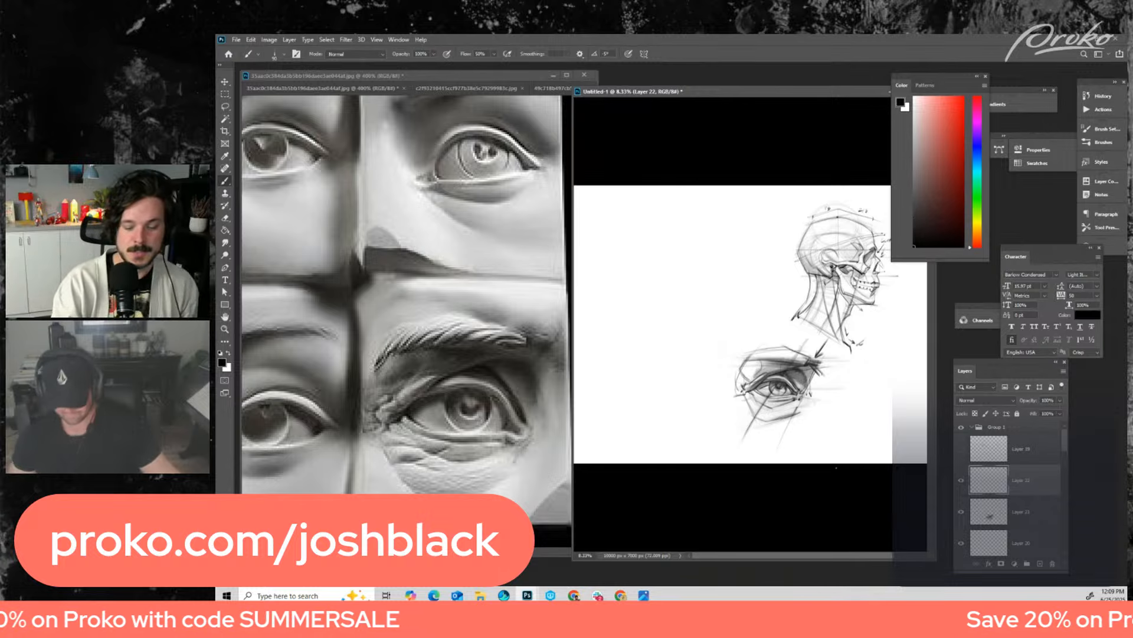
- Go through the open reference images and bring up ges2.jpg, the close-up photo of a pair of eyes
{"action": "left_click", "coordinate": [410, 89]}
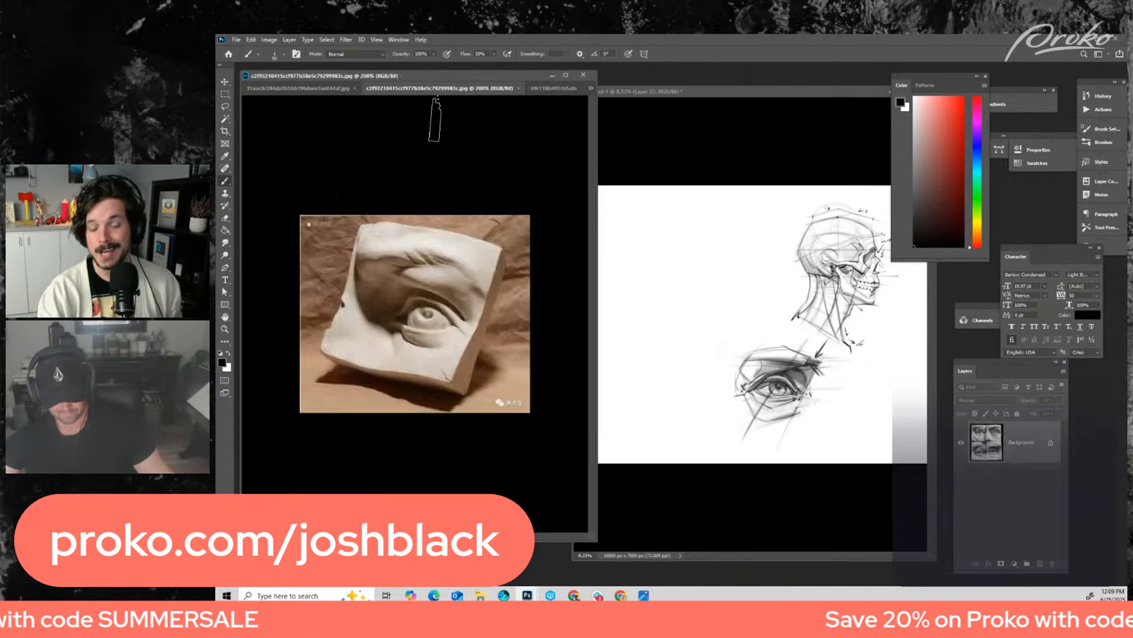
{"action": "left_click", "coordinate": [554, 89]}
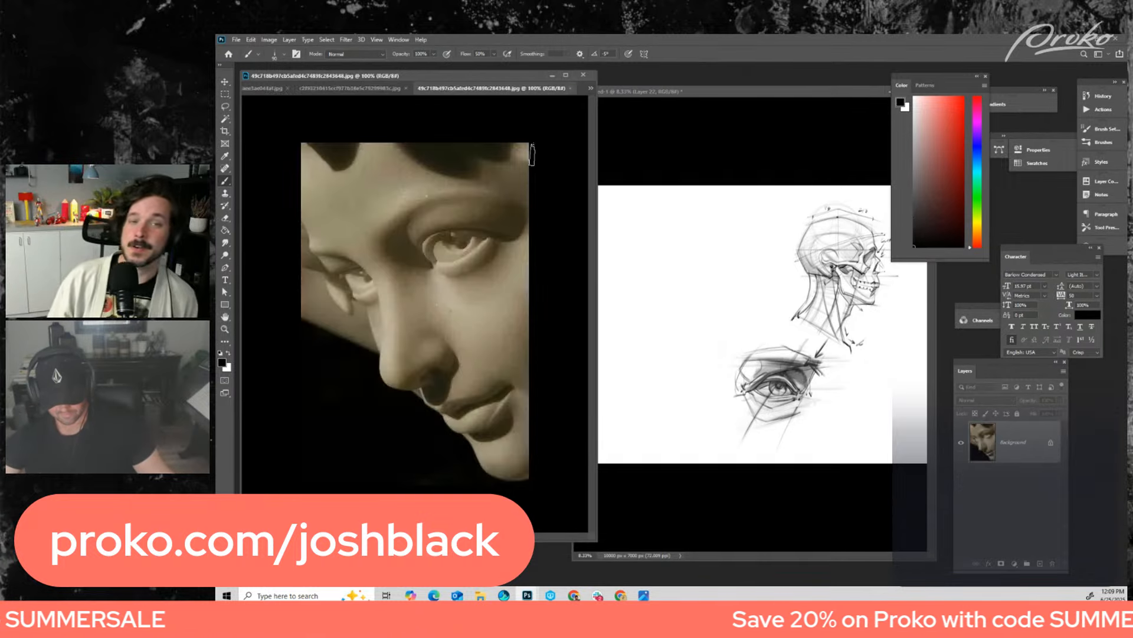
{"action": "left_click", "coordinate": [591, 88]}
{"action": "left_click", "coordinate": [624, 134]}
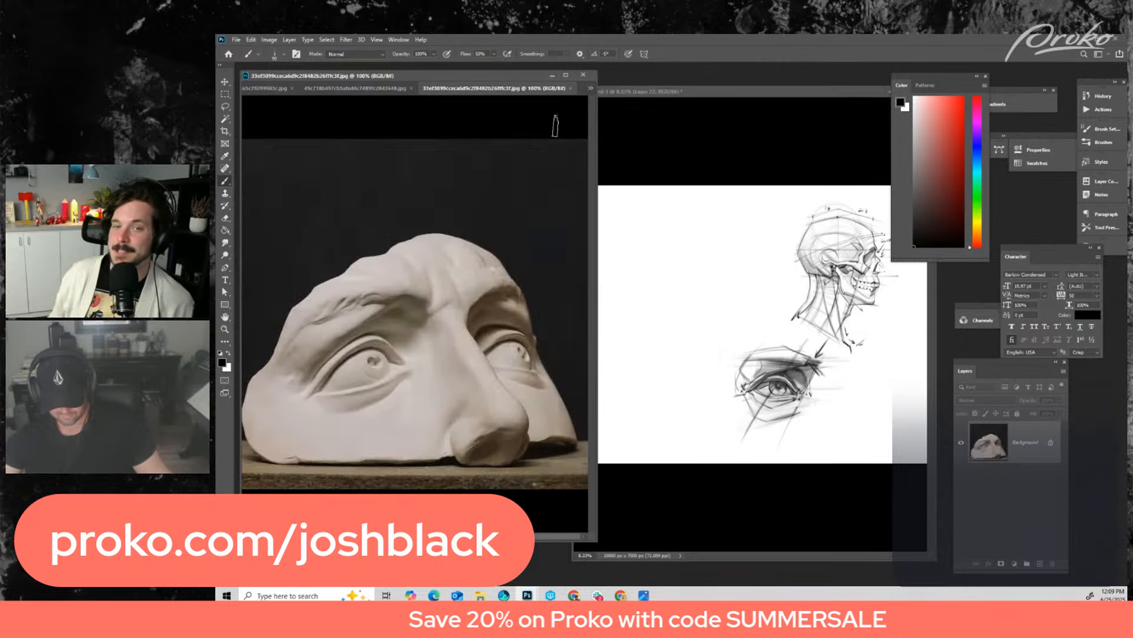
{"action": "left_click", "coordinate": [590, 88]}
{"action": "left_click", "coordinate": [619, 144]}
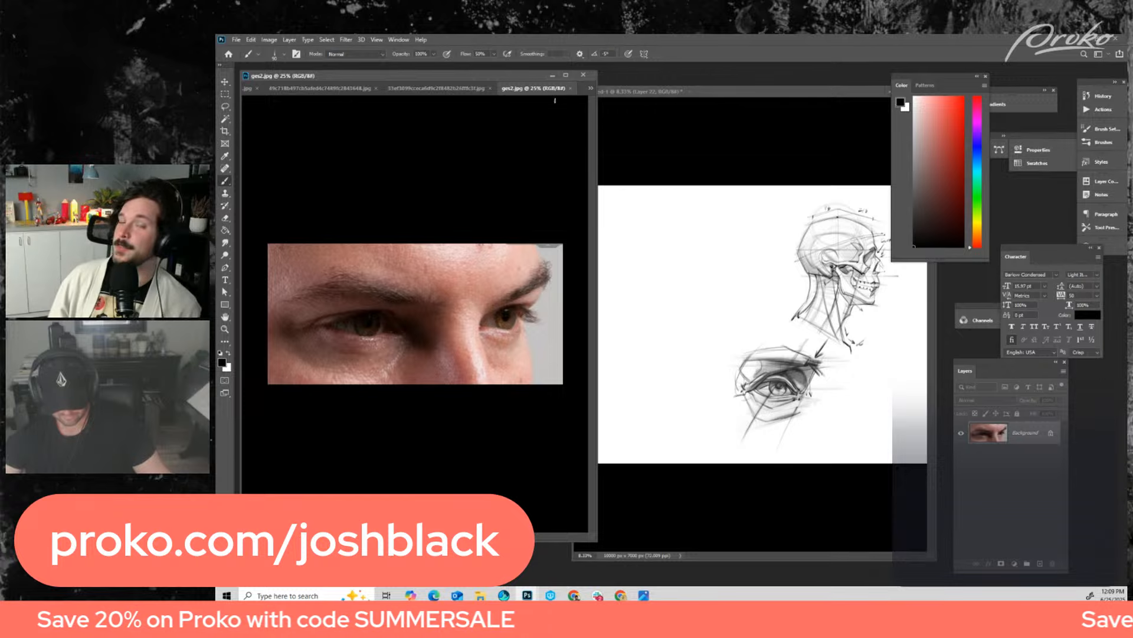
- Add further new layers to Untitled-1 and bring the empty canvas area beside the eye sketch into view
{"action": "left_click", "coordinate": [722, 158]}
{"action": "key", "text": "ctrl+plus"}
{"action": "key", "text": "ctrl+shift+alt+n"}
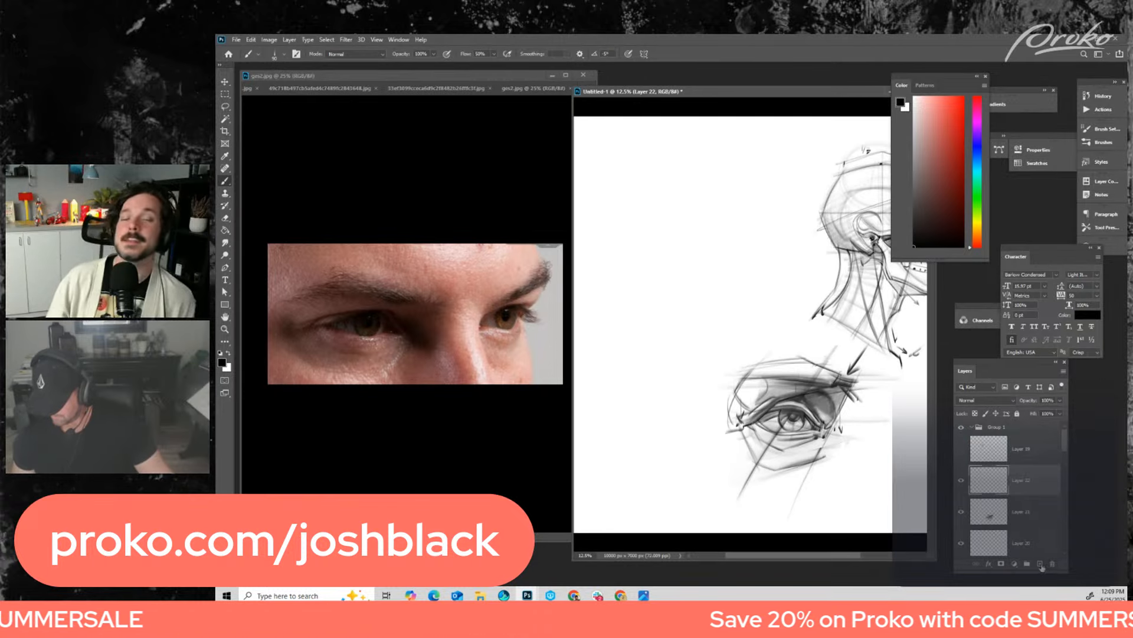
{"action": "left_click_drag", "start_coordinate": [618, 274], "coordinate": [706, 278]}
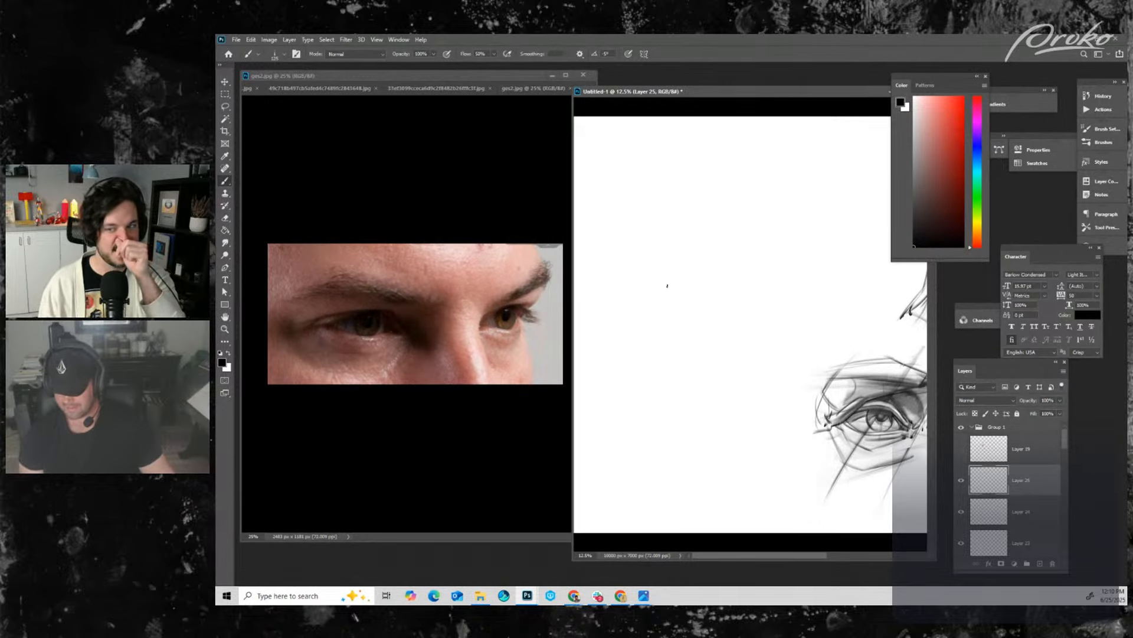
{"action": "key", "text": "bracketleft"}
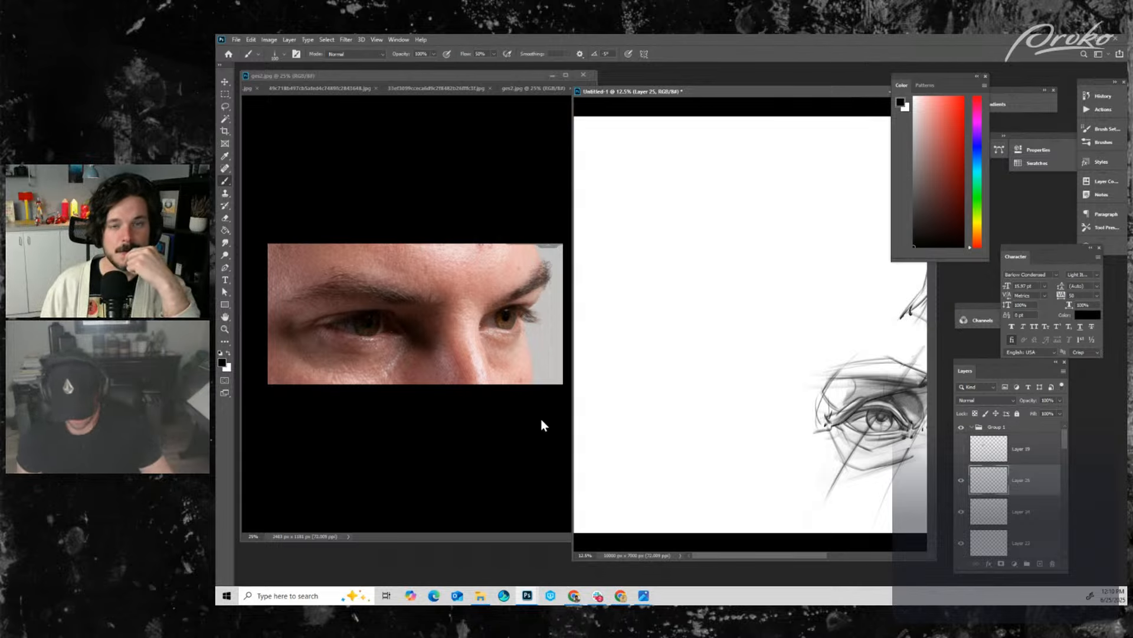
{"action": "left_click", "coordinate": [1040, 563]}
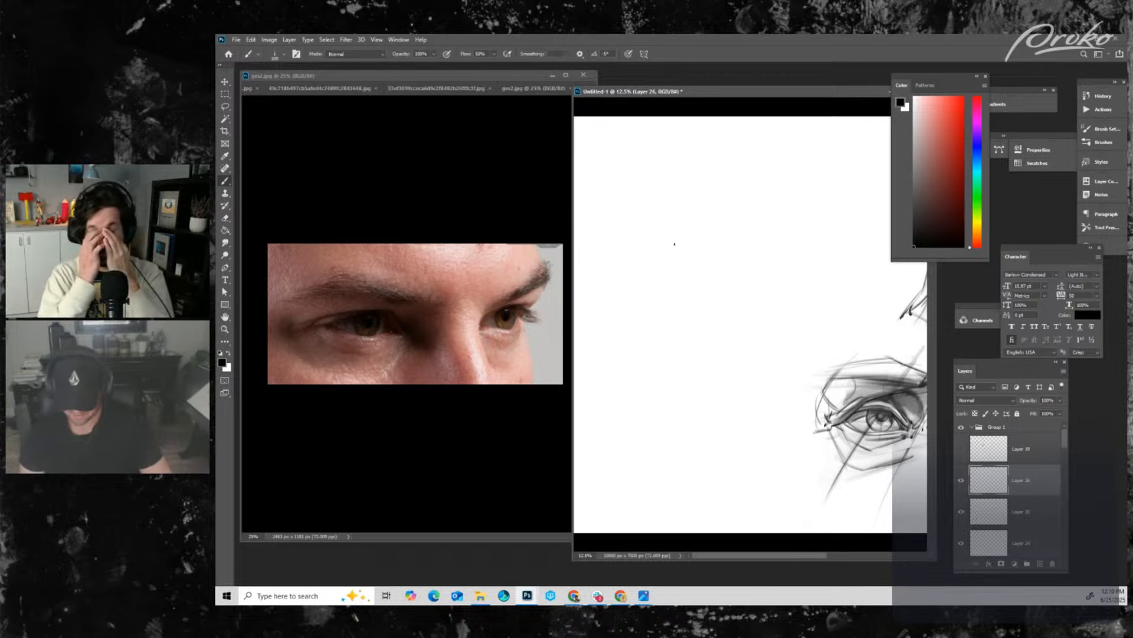
{"action": "key", "text": "bracketright"}
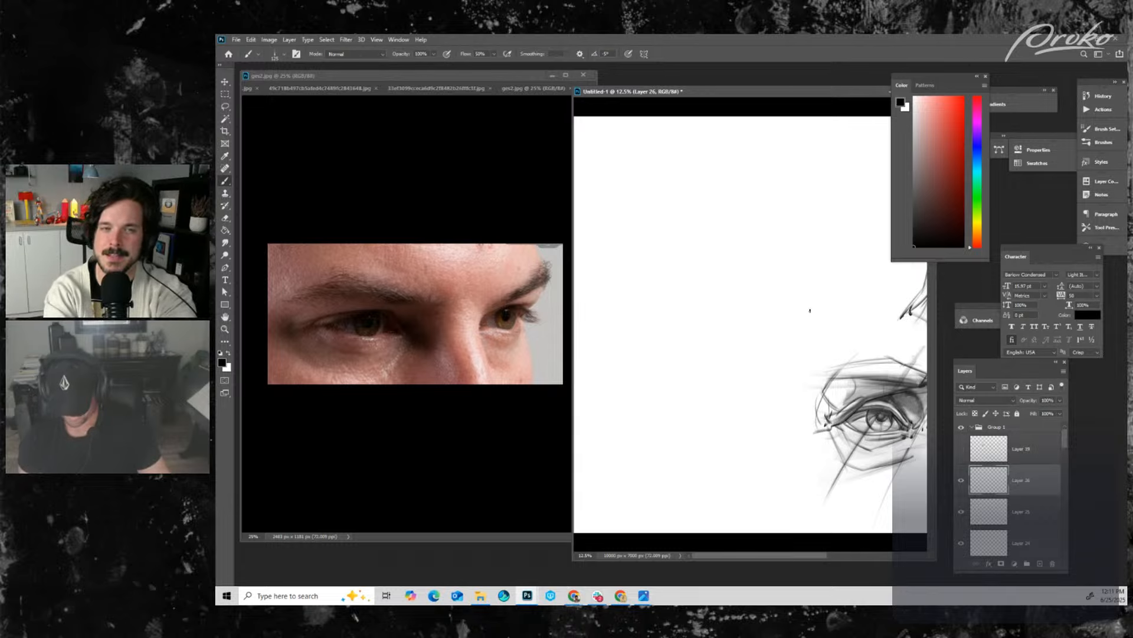
- Make a wide rectangular marquee selection on the blank canvas above the eye sketch, proportioned roughly like the reference photo
{"action": "key", "text": "m"}
{"action": "mouse_move", "coordinate": [589, 181]}
{"action": "left_mouse_down"}
{"action": "mouse_move", "coordinate": [837, 336]}
{"action": "mouse_move", "coordinate": [887, 329]}
{"action": "left_mouse_up"}
{"action": "left_click_drag", "start_coordinate": [811, 284], "coordinate": [804, 291]}
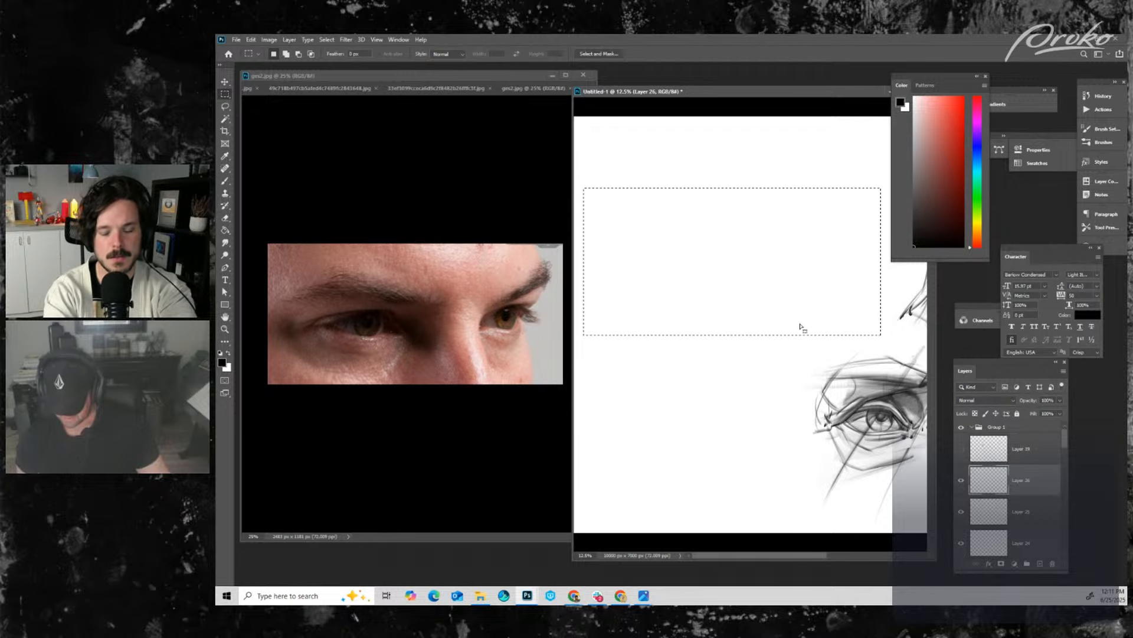
{"action": "left_click_drag", "start_coordinate": [583, 174], "coordinate": [884, 330]}
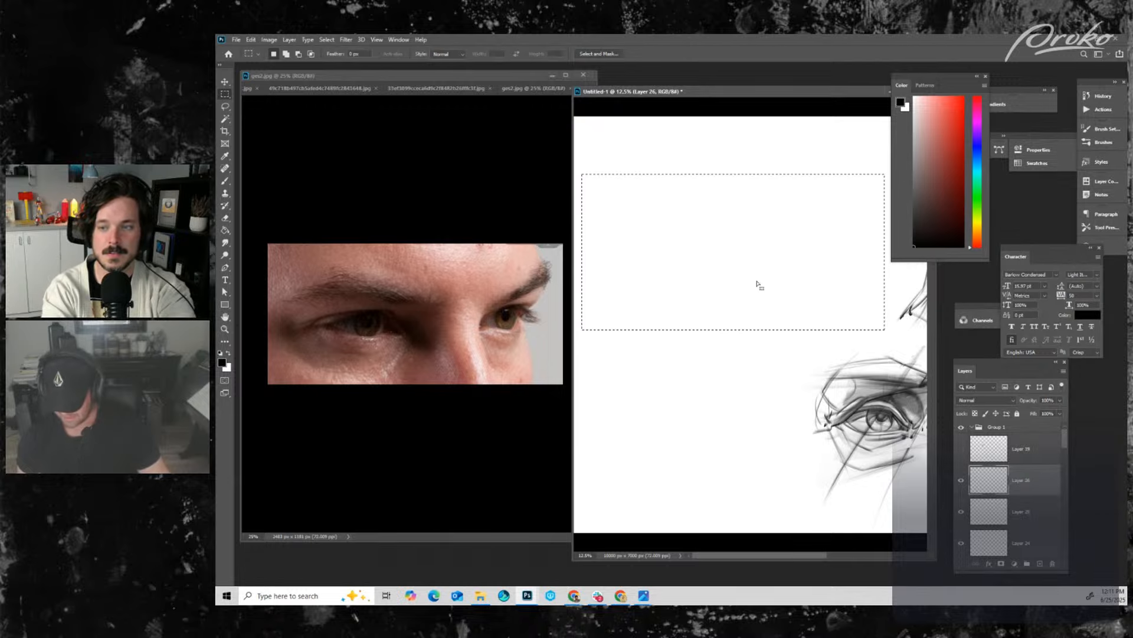
{"action": "left_click", "coordinate": [746, 341]}
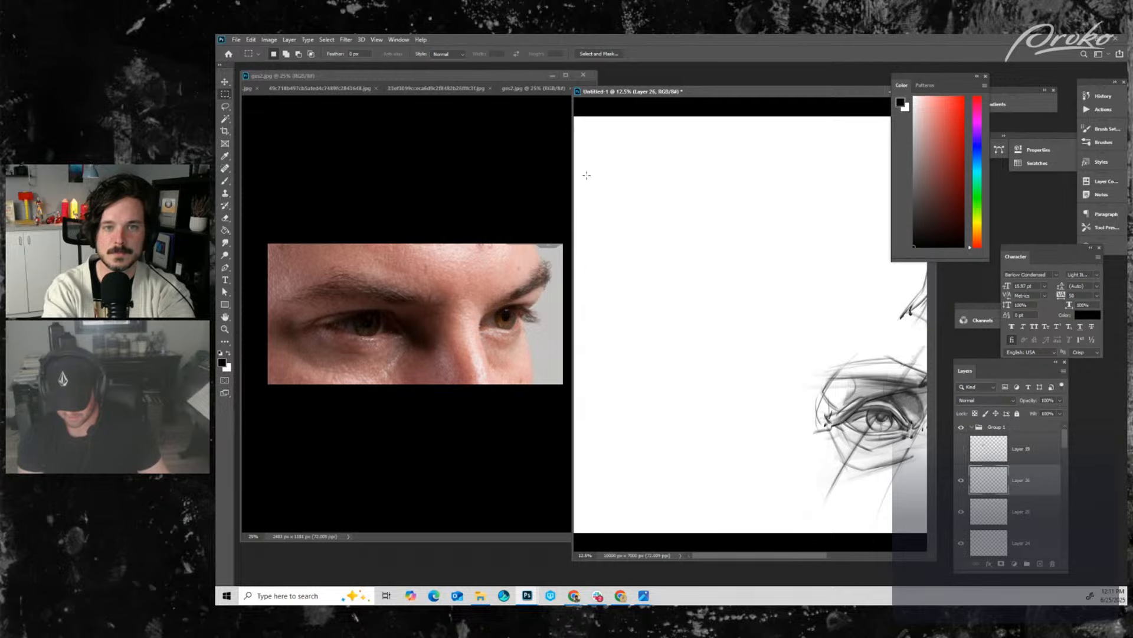
{"action": "left_click_drag", "start_coordinate": [647, 224], "coordinate": [897, 332]}
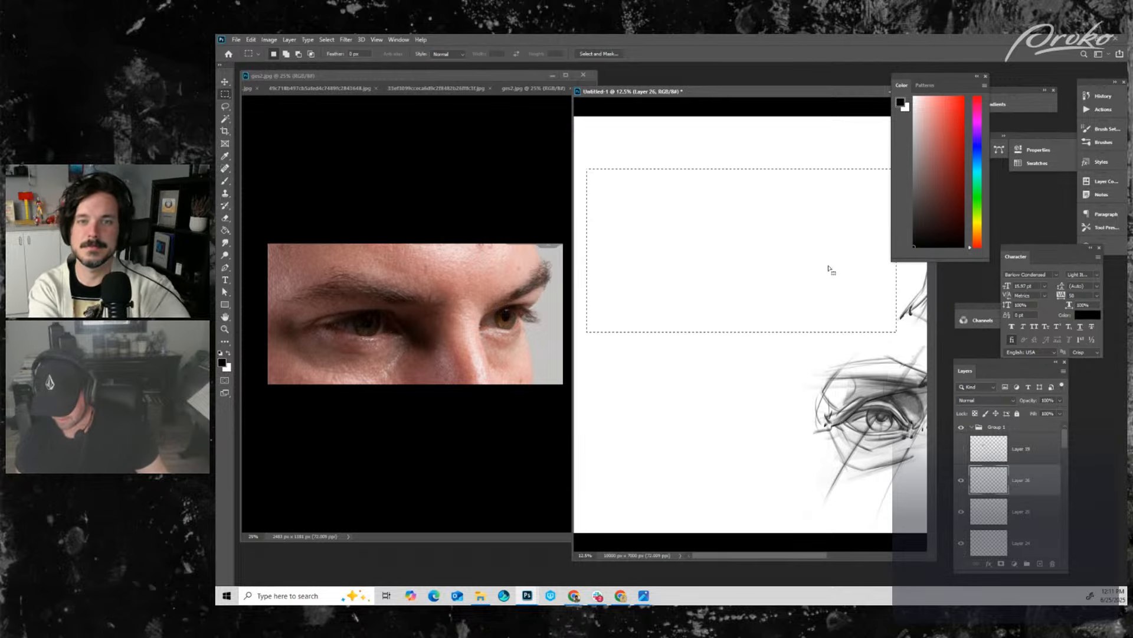
{"action": "left_click_drag", "start_coordinate": [829, 265], "coordinate": [822, 279]}
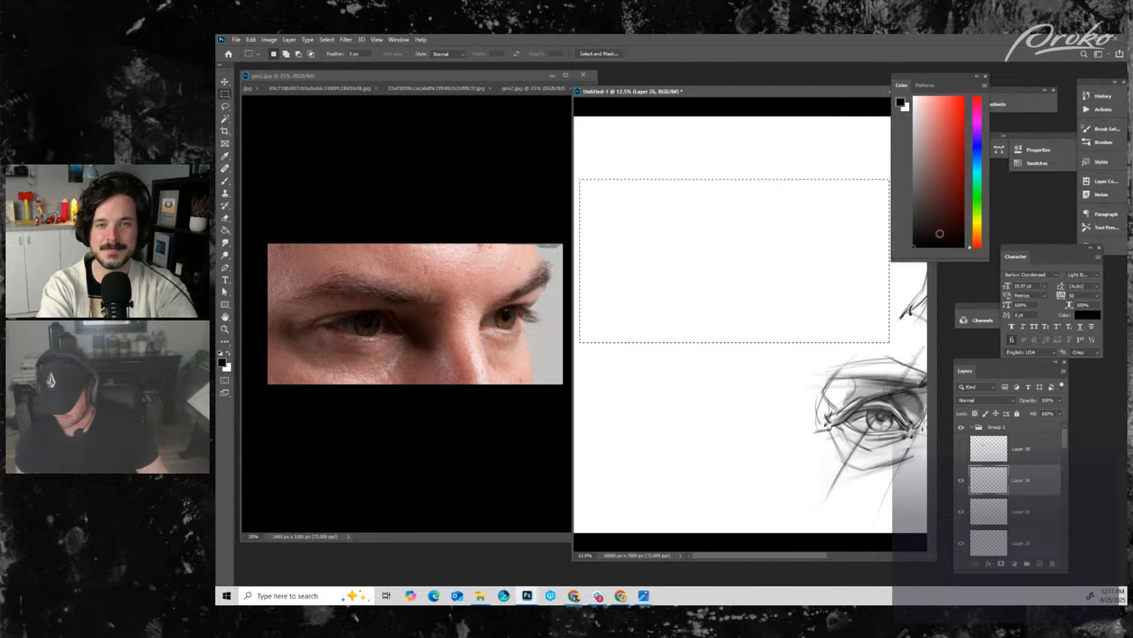
- Choose a dark orange-brown foreground colour and fill the rectangular selection with it using the Paint Bucket
{"action": "left_click", "coordinate": [977, 240]}
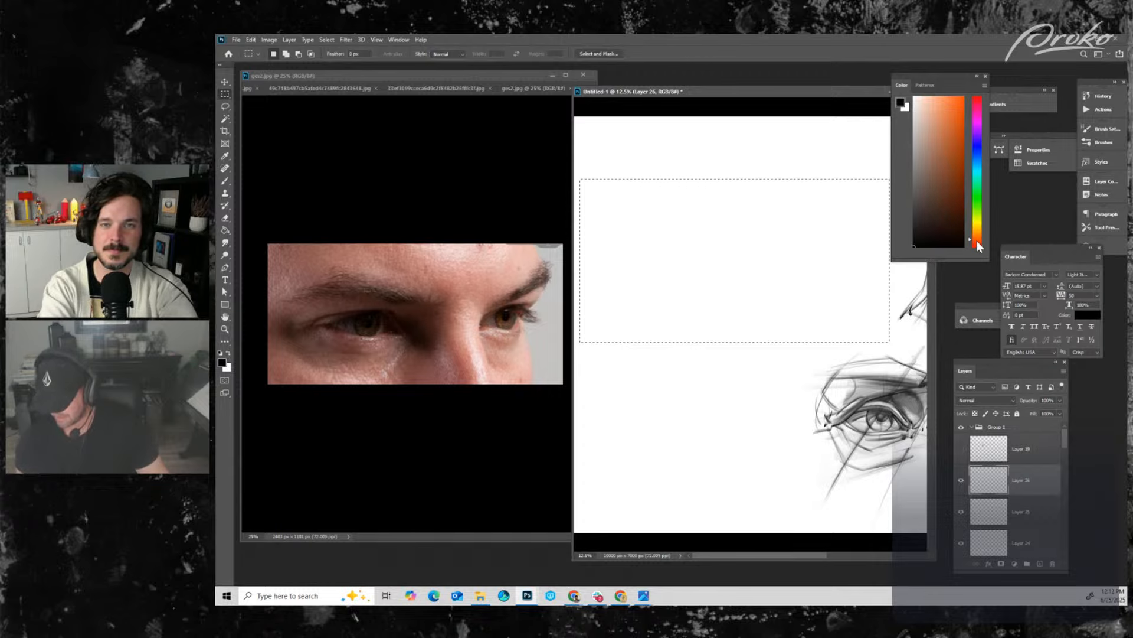
{"action": "left_click", "coordinate": [951, 200]}
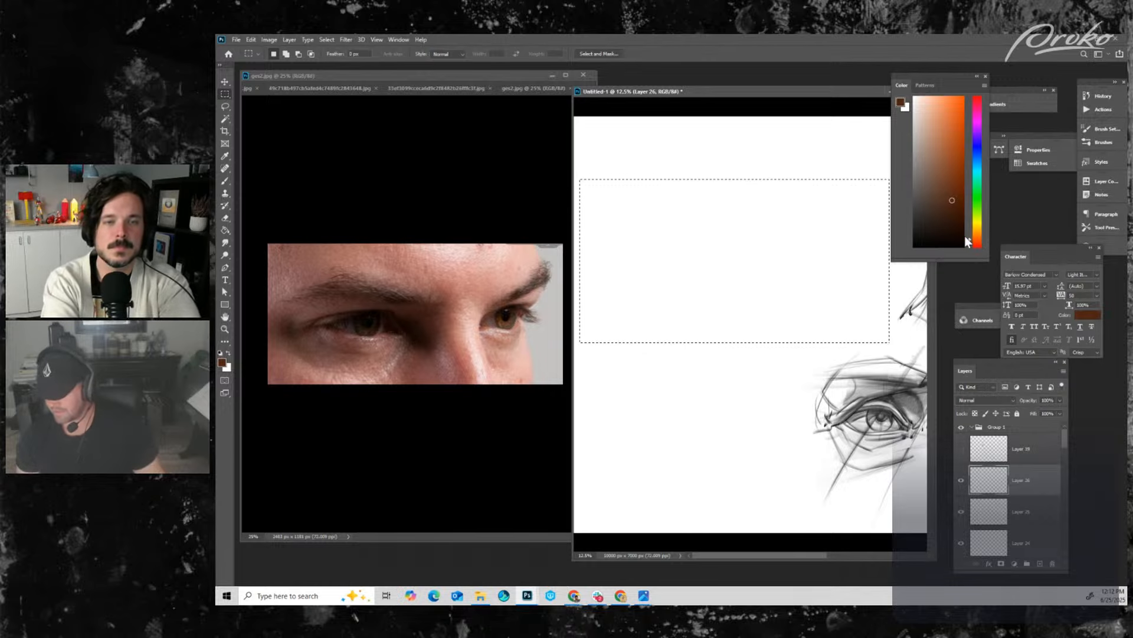
{"action": "left_click", "coordinate": [953, 209]}
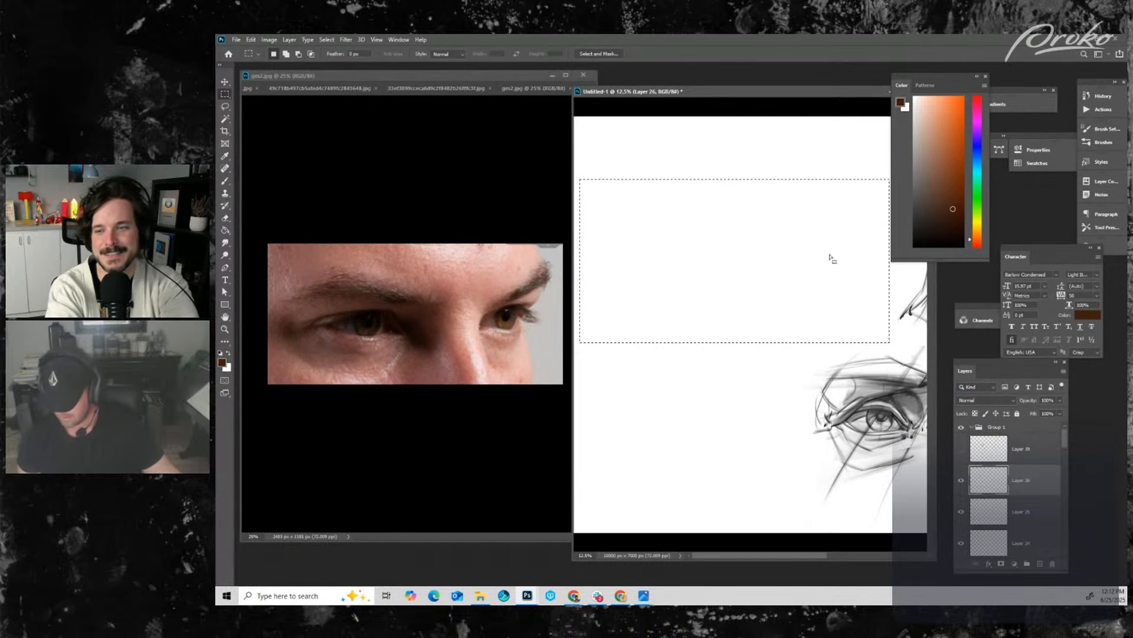
{"action": "key", "text": "g"}
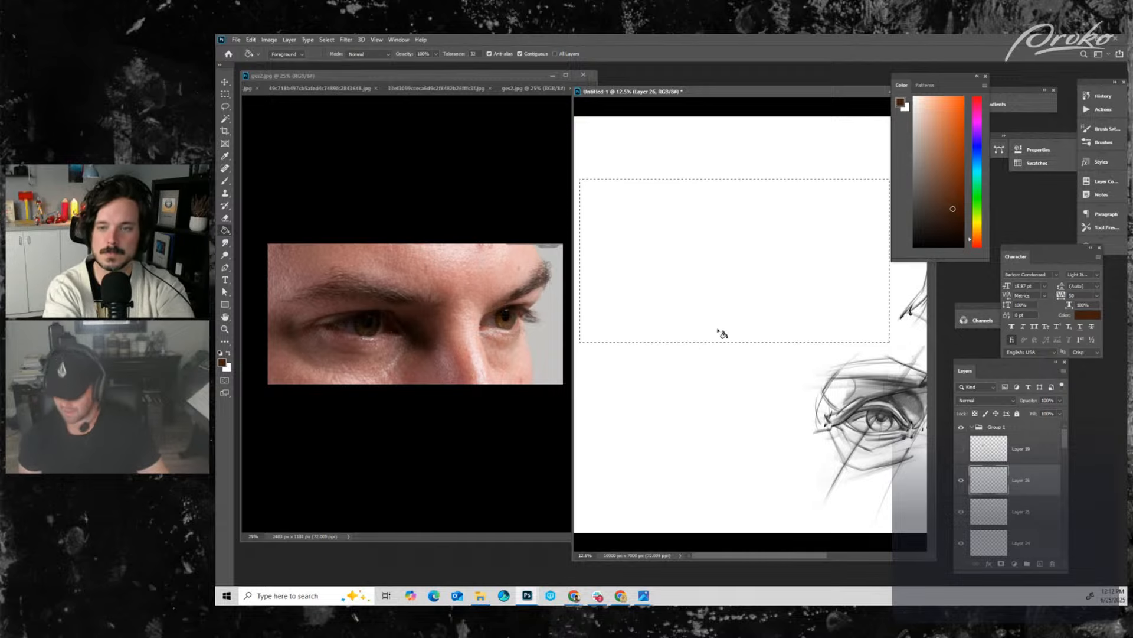
{"action": "left_click", "coordinate": [803, 277]}
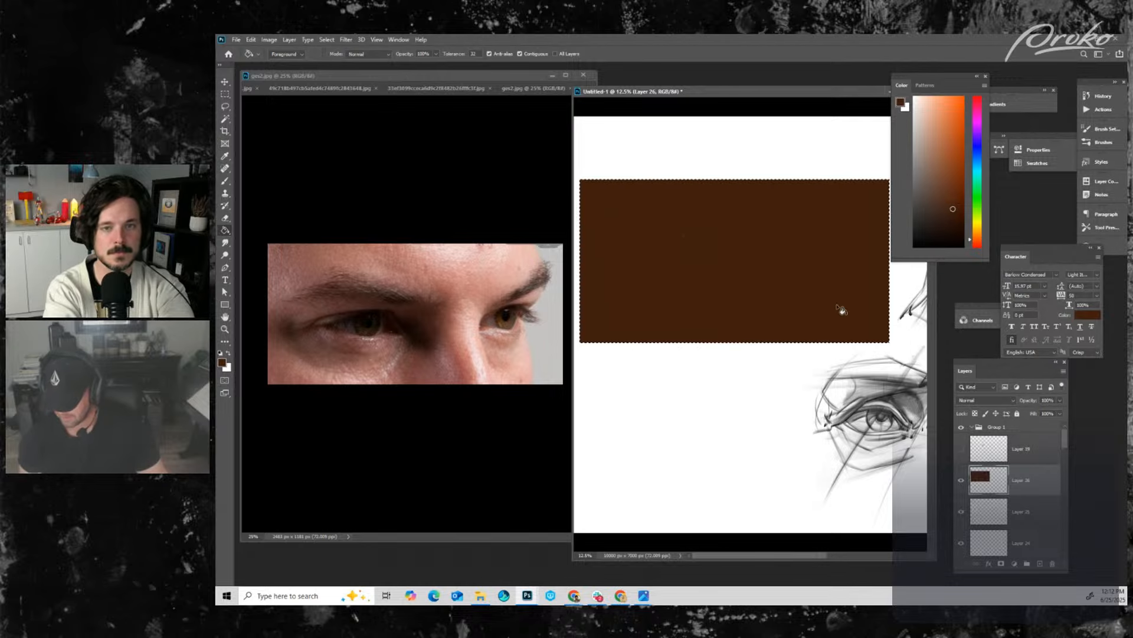
- Refill the selected rectangle with a lighter, slightly less saturated brown
{"action": "left_click_drag", "start_coordinate": [953, 193], "coordinate": [952, 186]}
{"action": "left_click", "coordinate": [785, 269]}
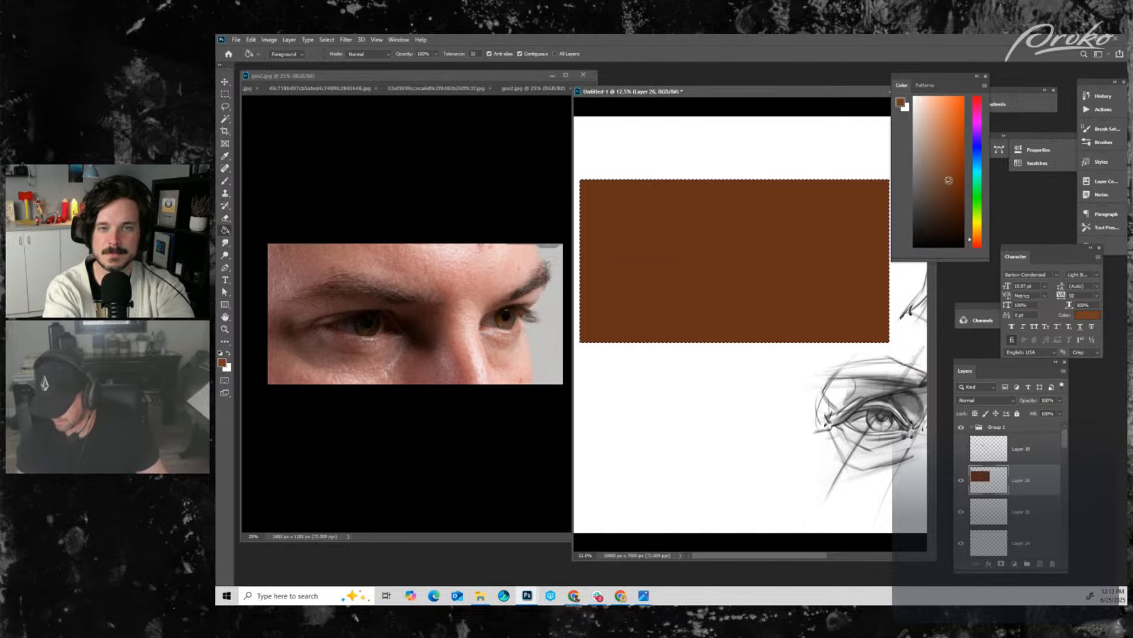
{"action": "left_click", "coordinate": [876, 263]}
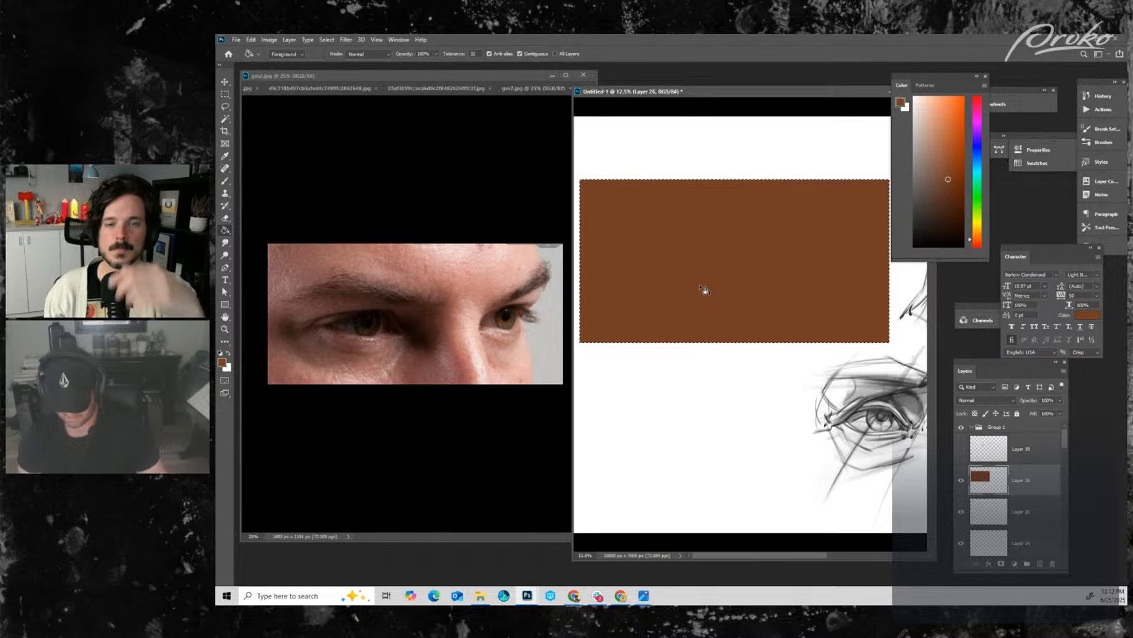
- Switch to the Brush, add a new layer above the brown rectangle and remove the selection
{"action": "key", "text": "b"}
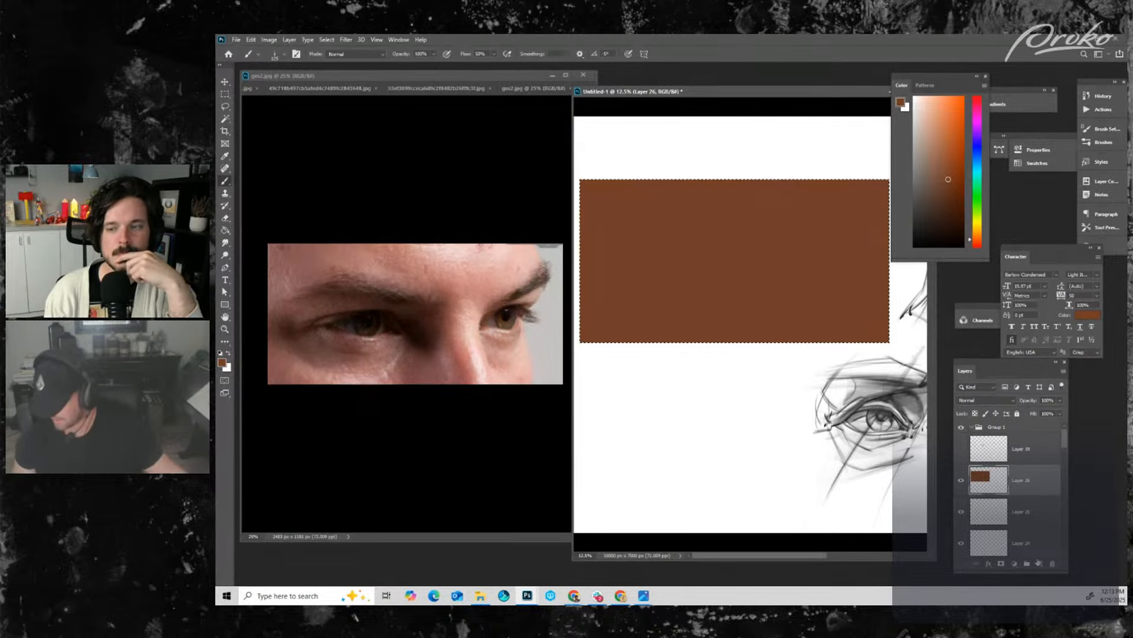
{"action": "left_click", "coordinate": [1039, 563]}
{"action": "key", "text": "ctrl+d"}
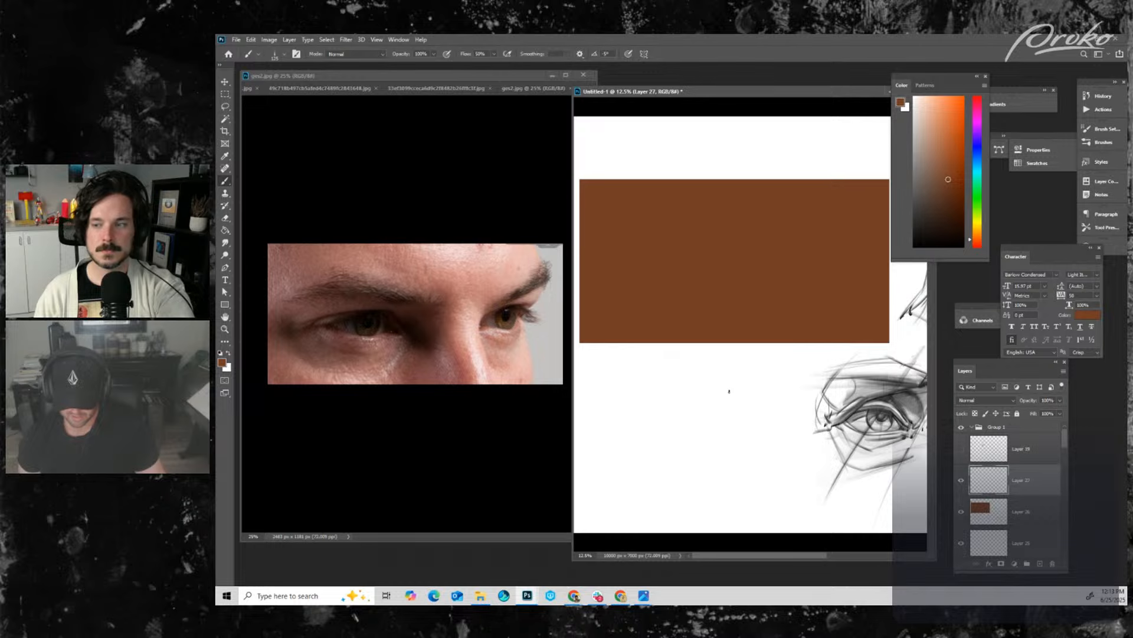
{"action": "left_click", "coordinate": [462, 345]}
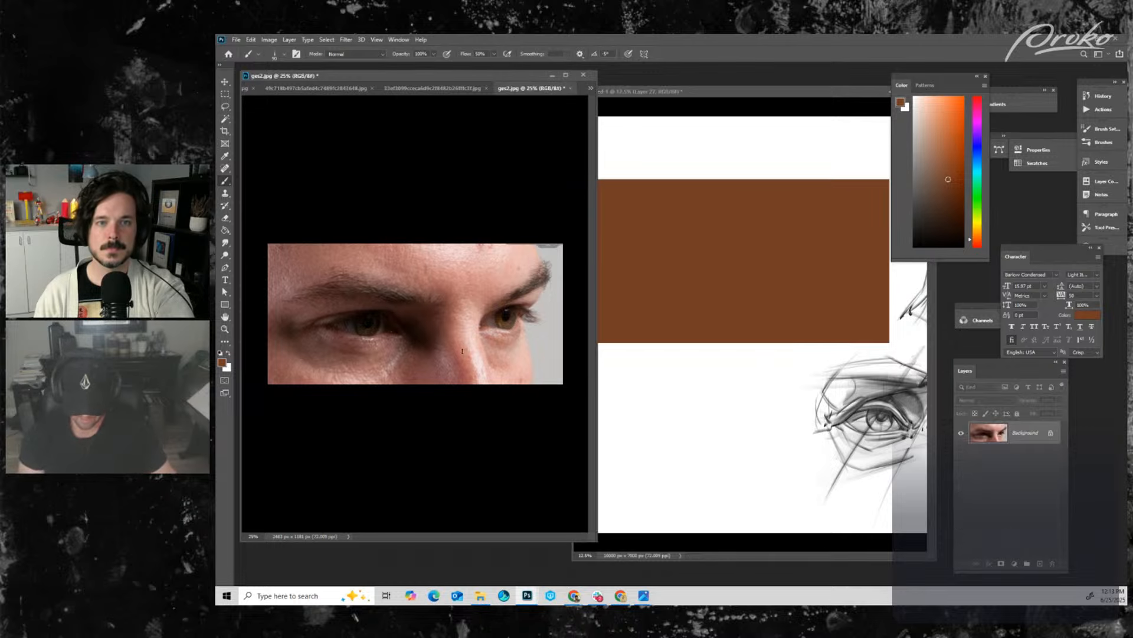
{"action": "left_click_drag", "start_coordinate": [465, 336], "coordinate": [458, 356]}
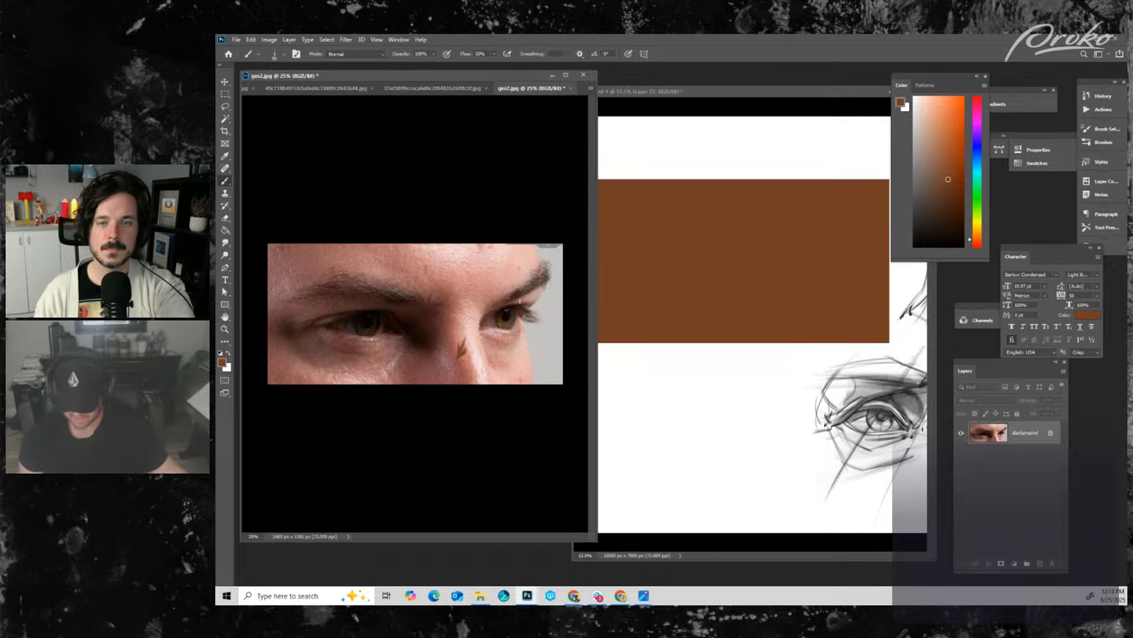
{"action": "key", "text": "ctrl+z"}
{"action": "left_click", "coordinate": [719, 269]}
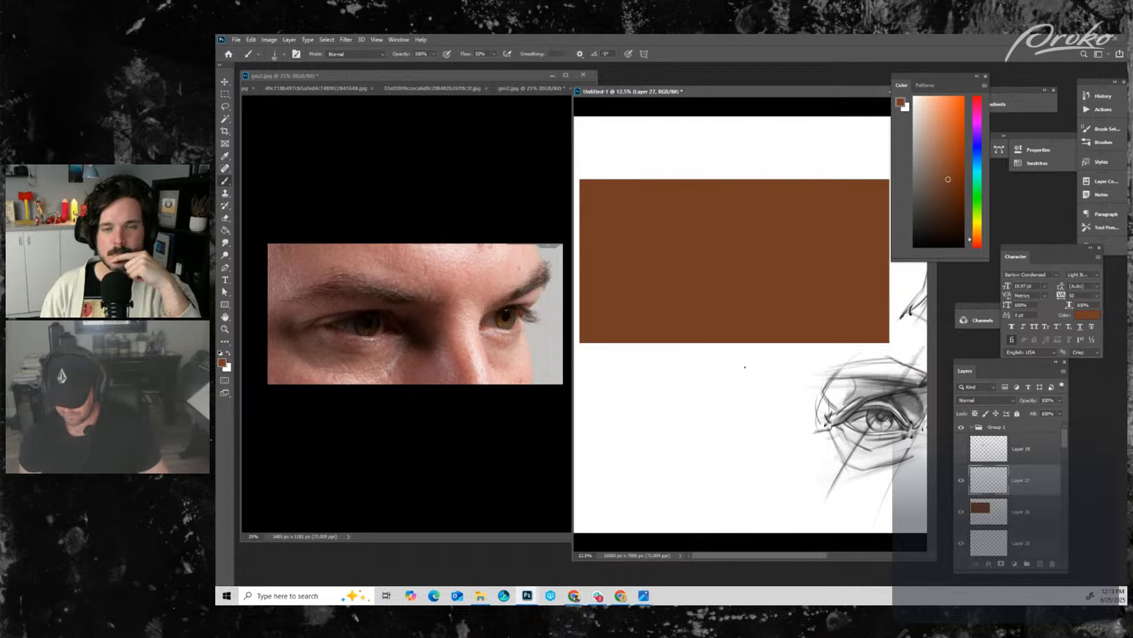
- Set the foreground colour to a near-black for drawing on the layer above the brown rectangle
{"action": "left_click", "coordinate": [962, 481]}
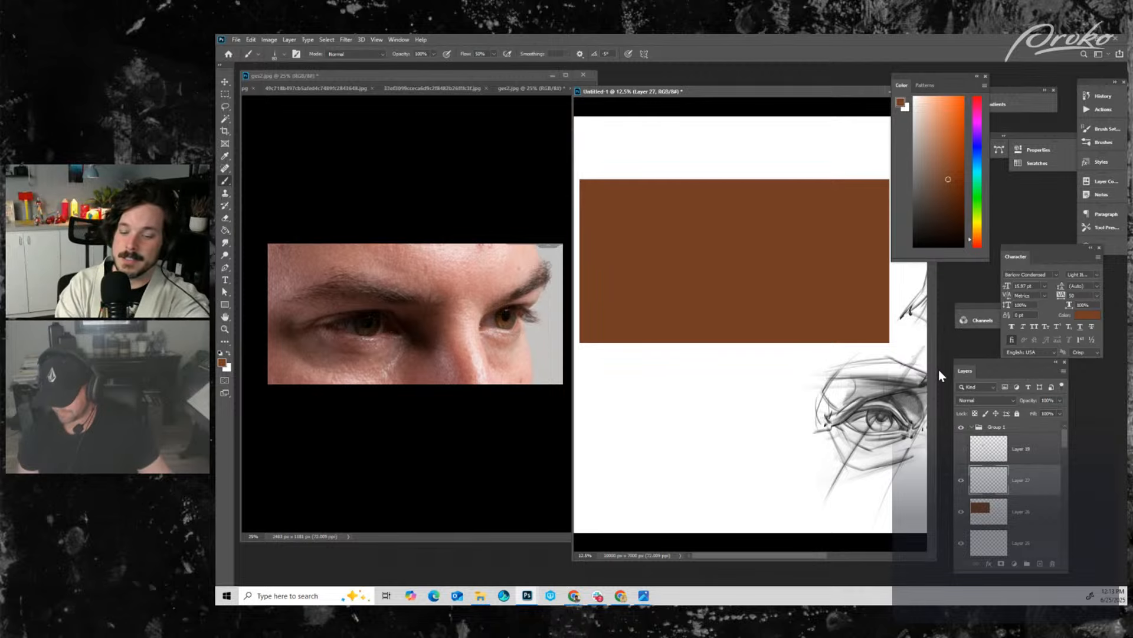
{"action": "left_click_drag", "start_coordinate": [930, 229], "coordinate": [946, 231]}
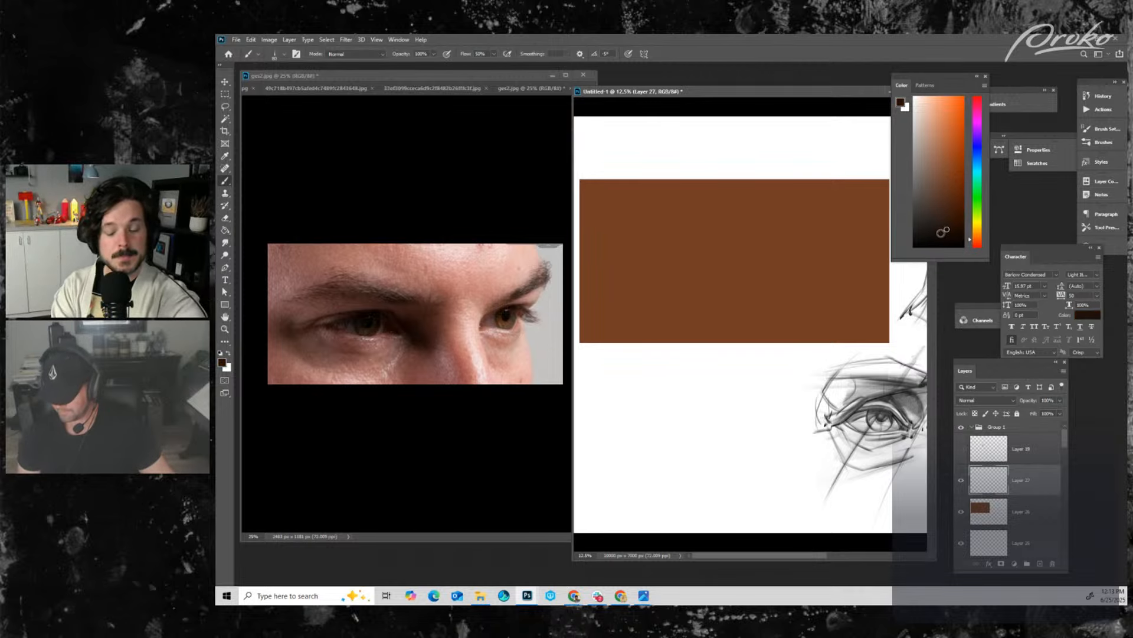
{"action": "key", "text": "d"}
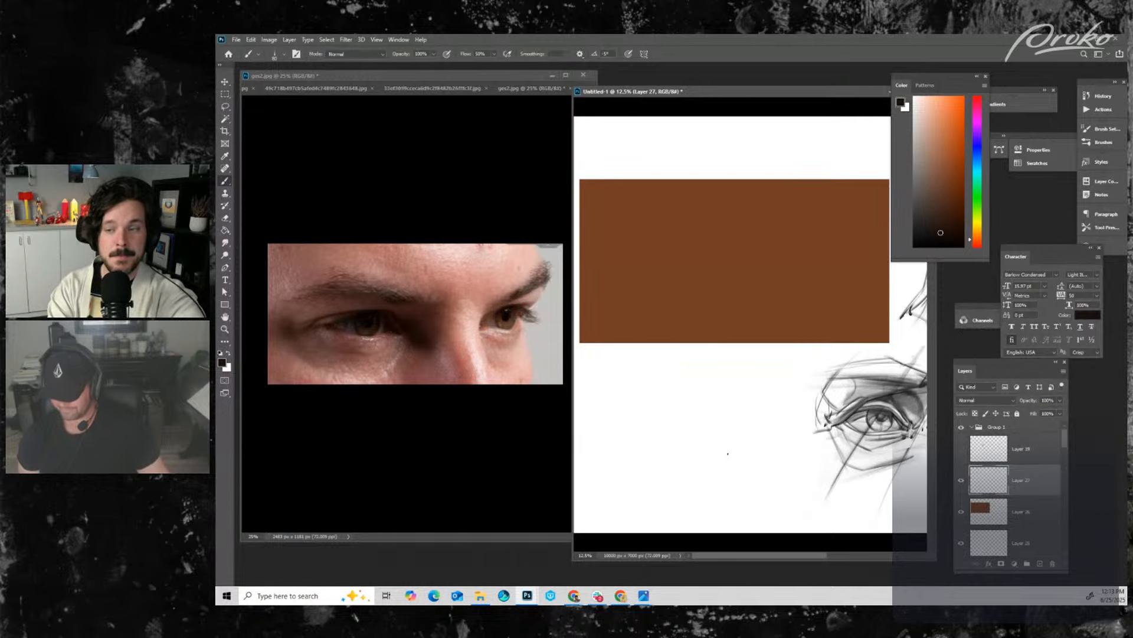
- Slightly lower the opacity of Layer 26 with the brown rectangle, and make Layer 27 active again
{"action": "left_click", "coordinate": [985, 511]}
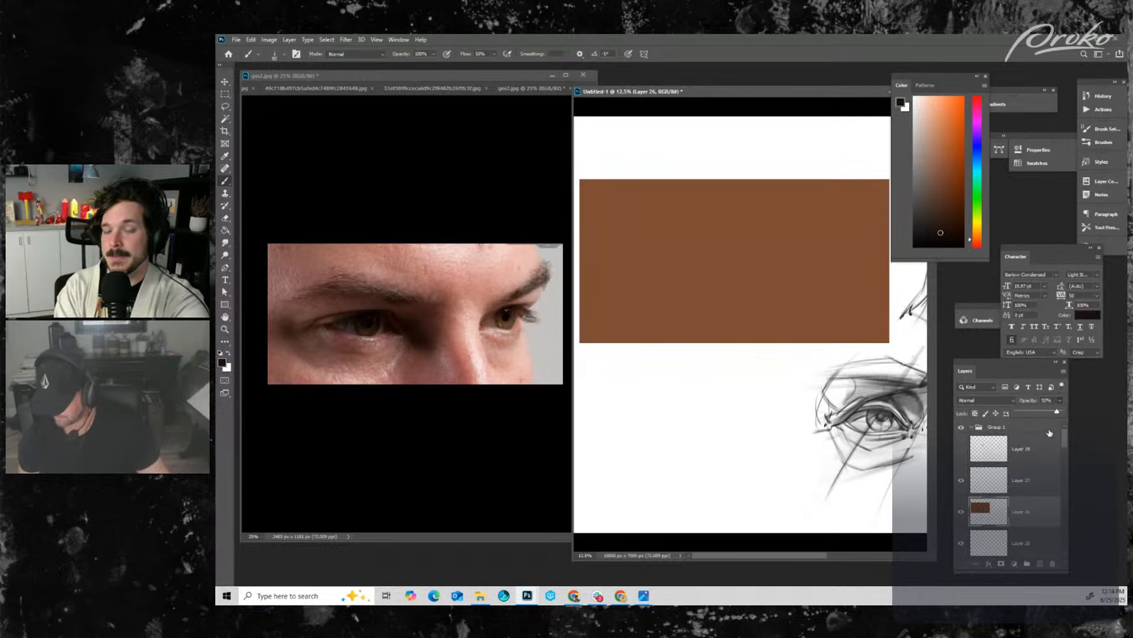
{"action": "left_click", "coordinate": [1006, 495]}
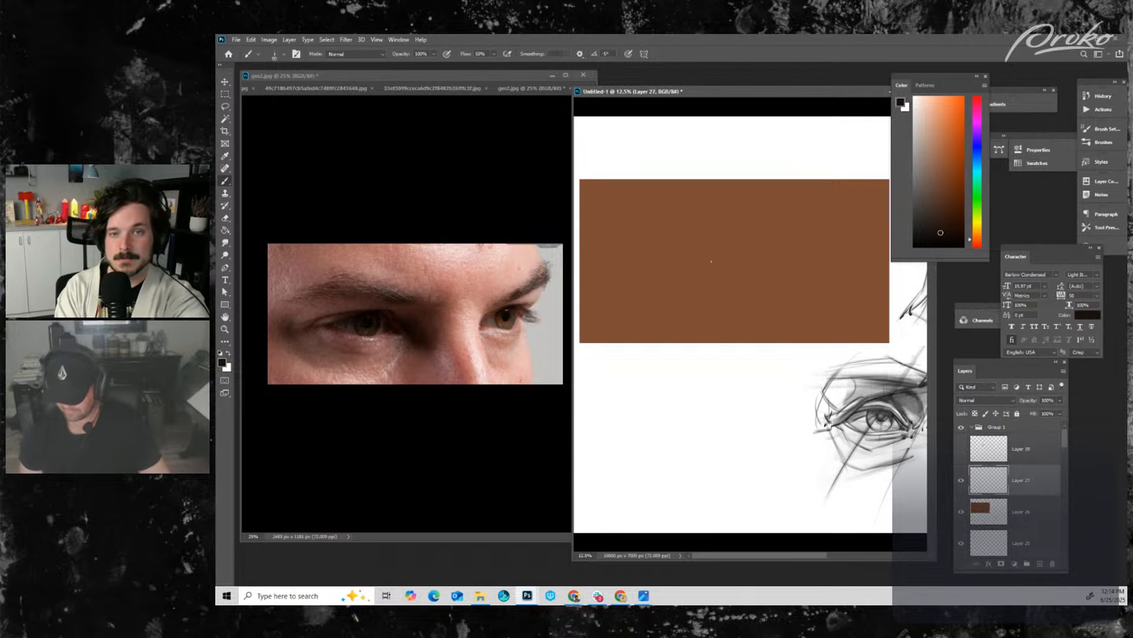
- Enlarge the brown rectangle to 16.7% zoom and reposition the Character and Layers panels, placing Layers over the canvas
{"action": "key", "text": "ctrl+minus"}
{"action": "key", "text": "ctrl+plus"}
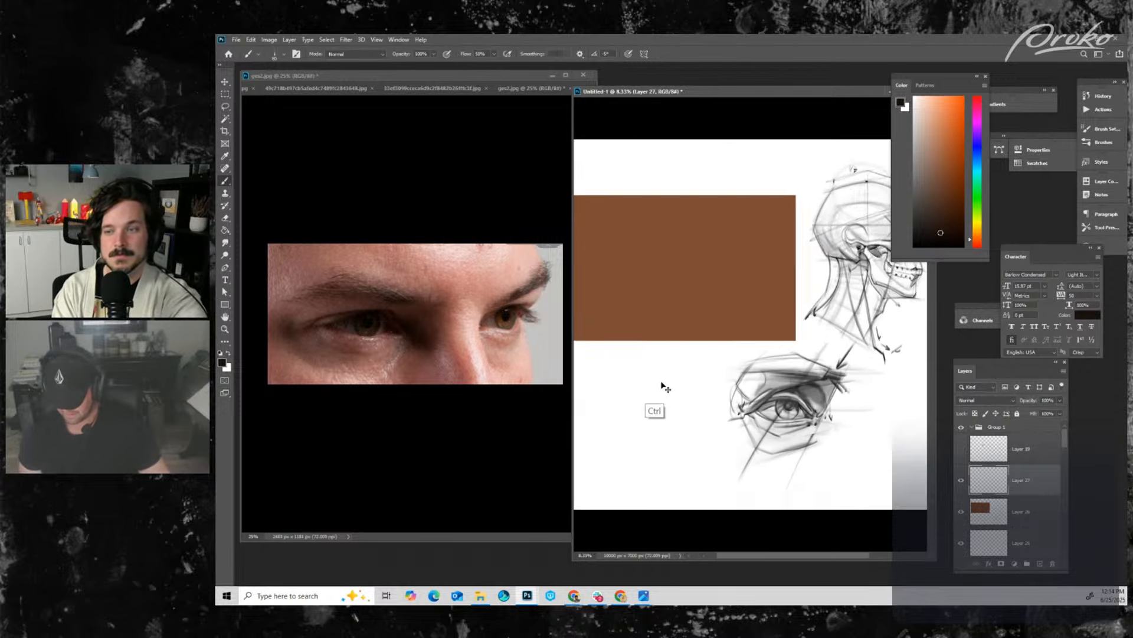
{"action": "key", "text": "ctrl+plus"}
{"action": "left_click_drag", "start_coordinate": [635, 370], "coordinate": [782, 401]}
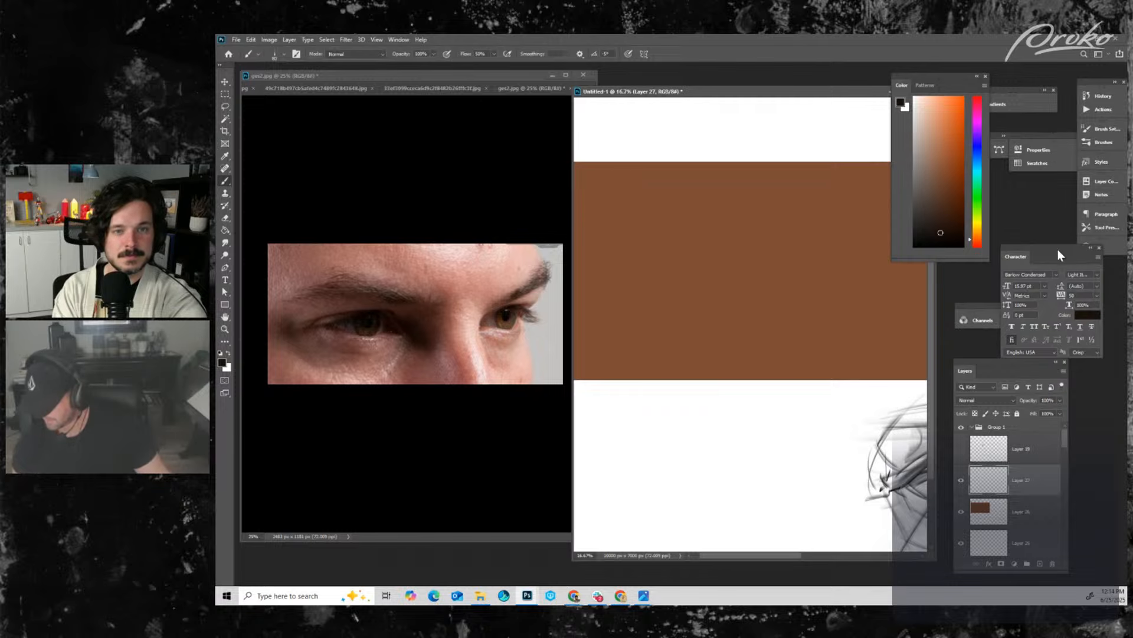
{"action": "left_click_drag", "start_coordinate": [1061, 256], "coordinate": [1067, 213]}
{"action": "left_click_drag", "start_coordinate": [1030, 360], "coordinate": [873, 296]}
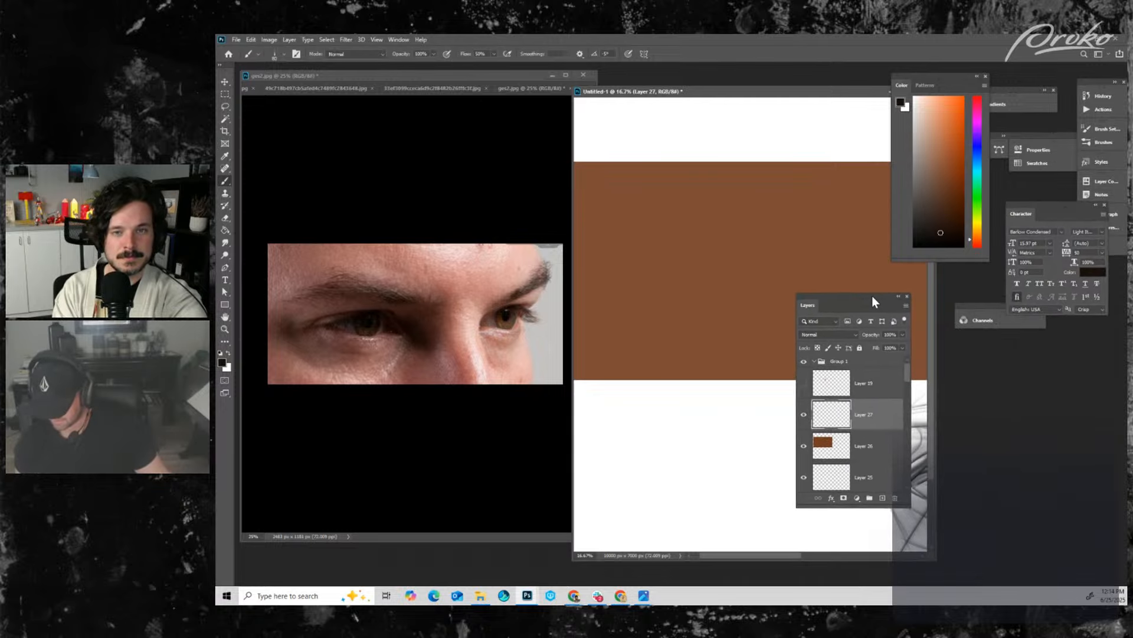
- Rename the brown rectangle's layer to wash and the empty Layer 27 above it to line
{"action": "left_click", "coordinate": [837, 455]}
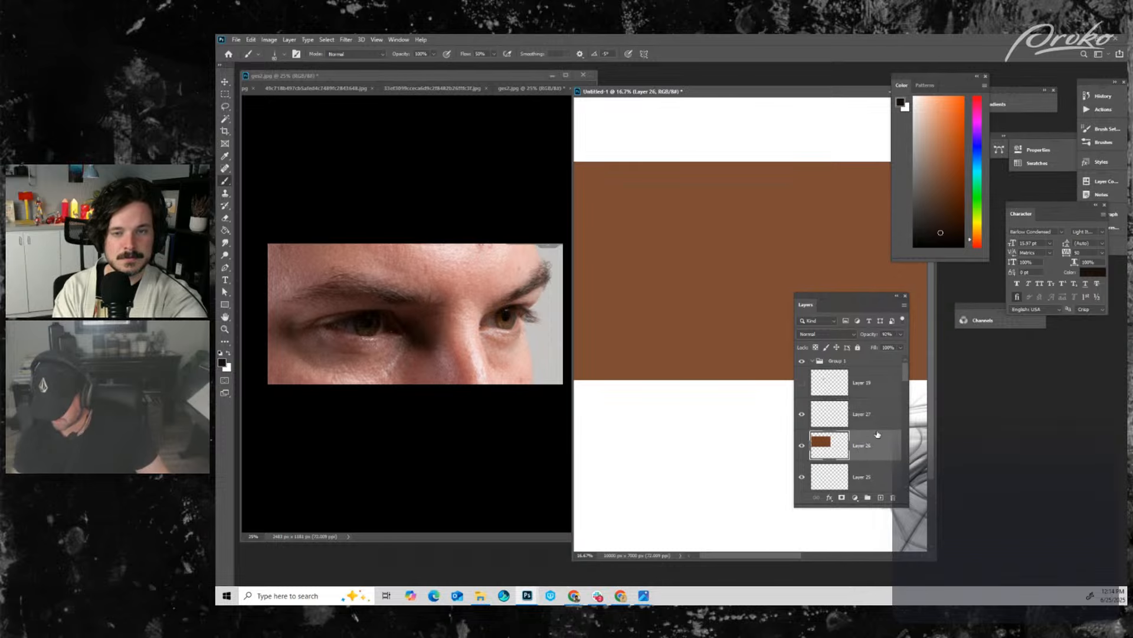
{"action": "double_click", "coordinate": [866, 445]}
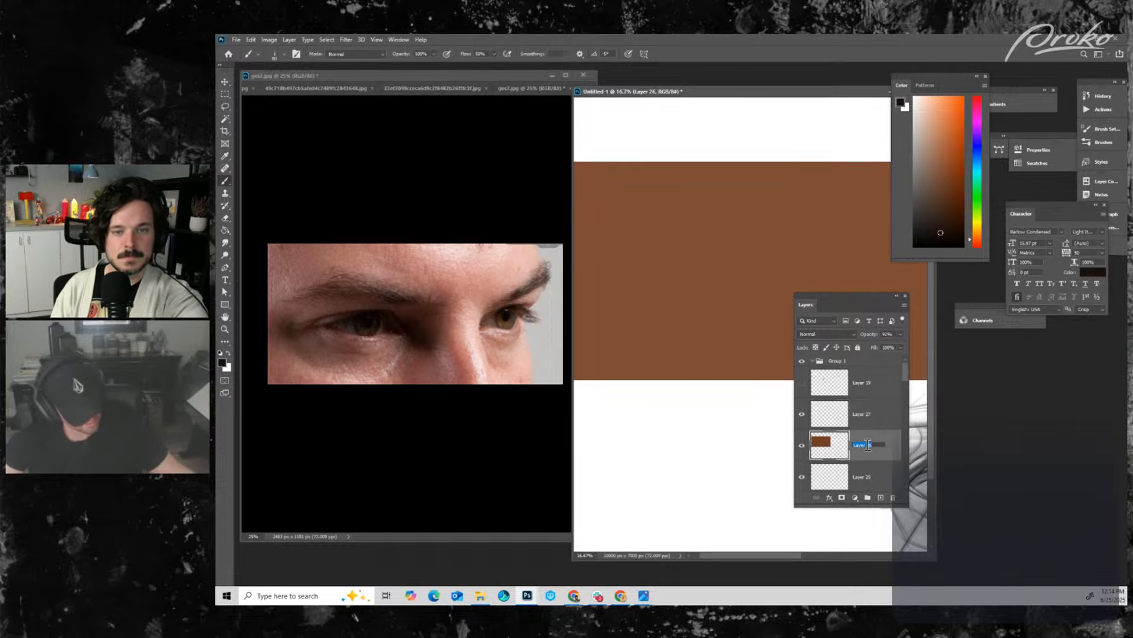
{"action": "type", "text": "yel"}
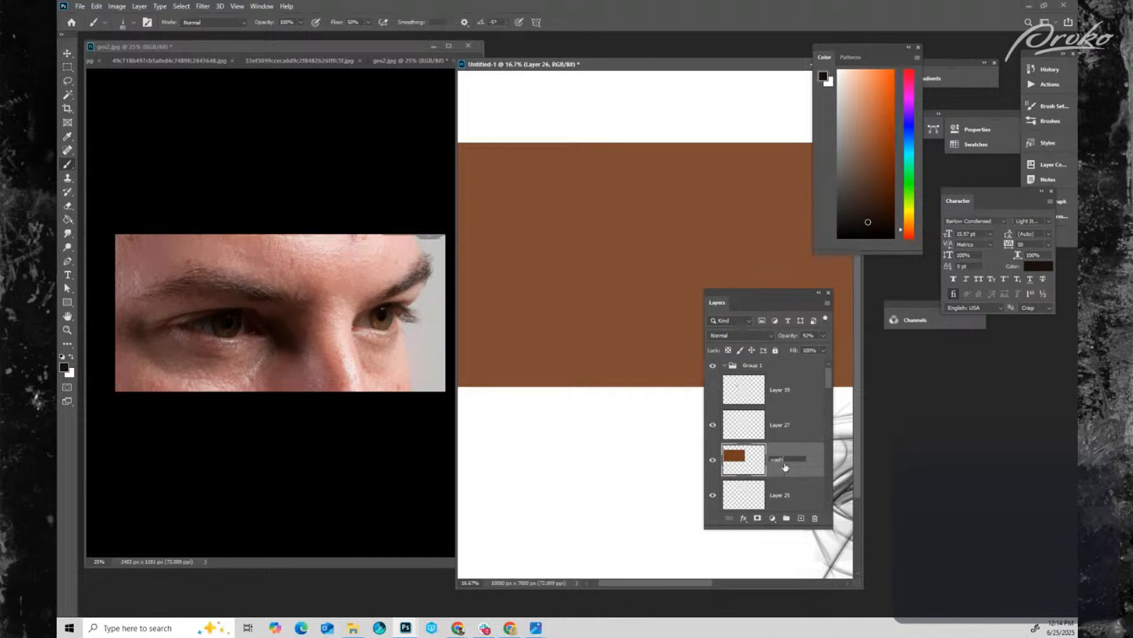
{"action": "key", "text": "Return"}
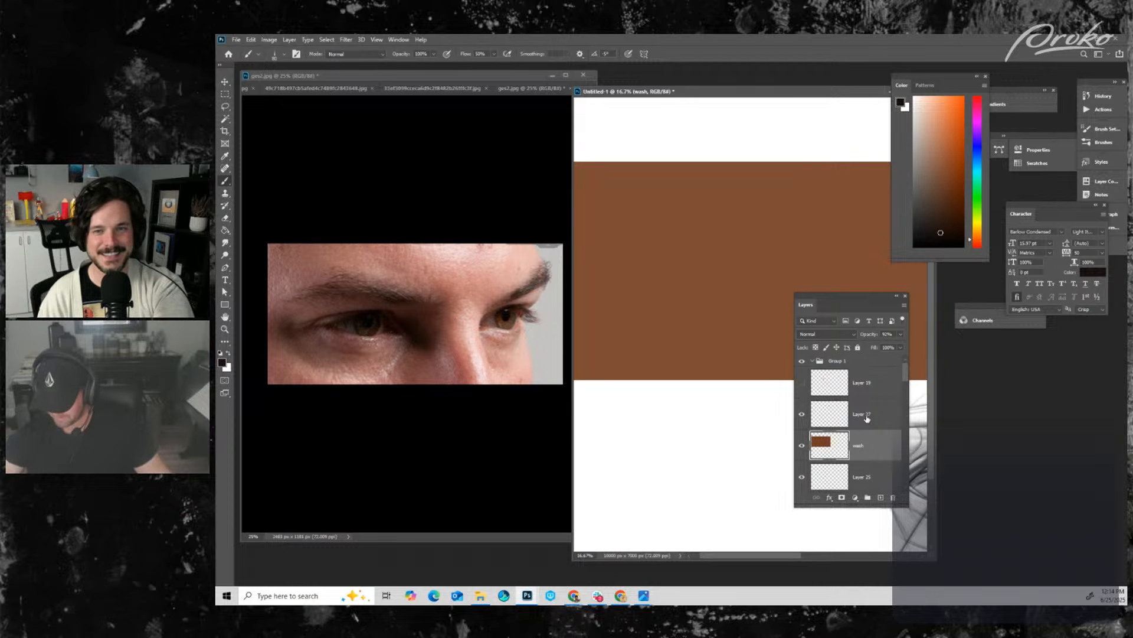
{"action": "double_click", "coordinate": [866, 417]}
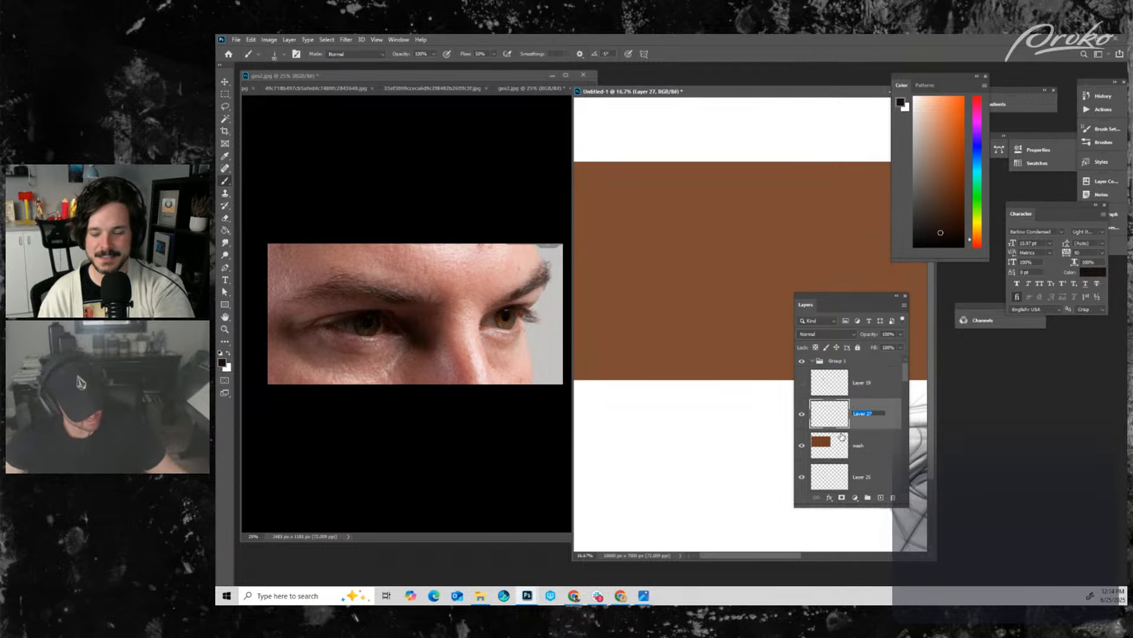
{"action": "type", "text": "bro"}
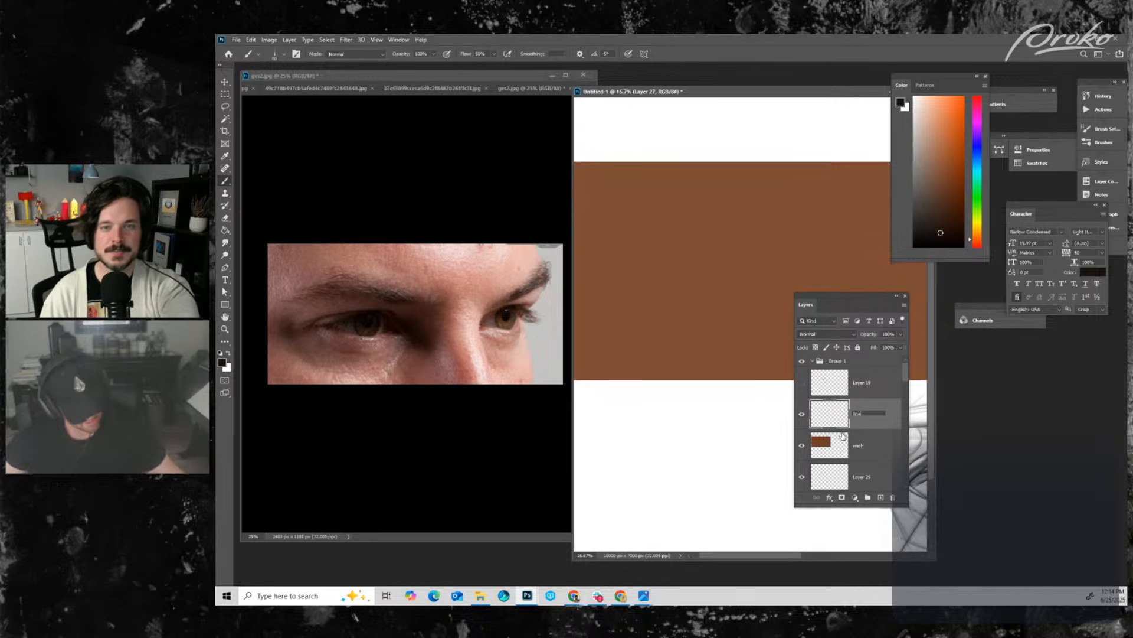
{"action": "key", "text": "Return"}
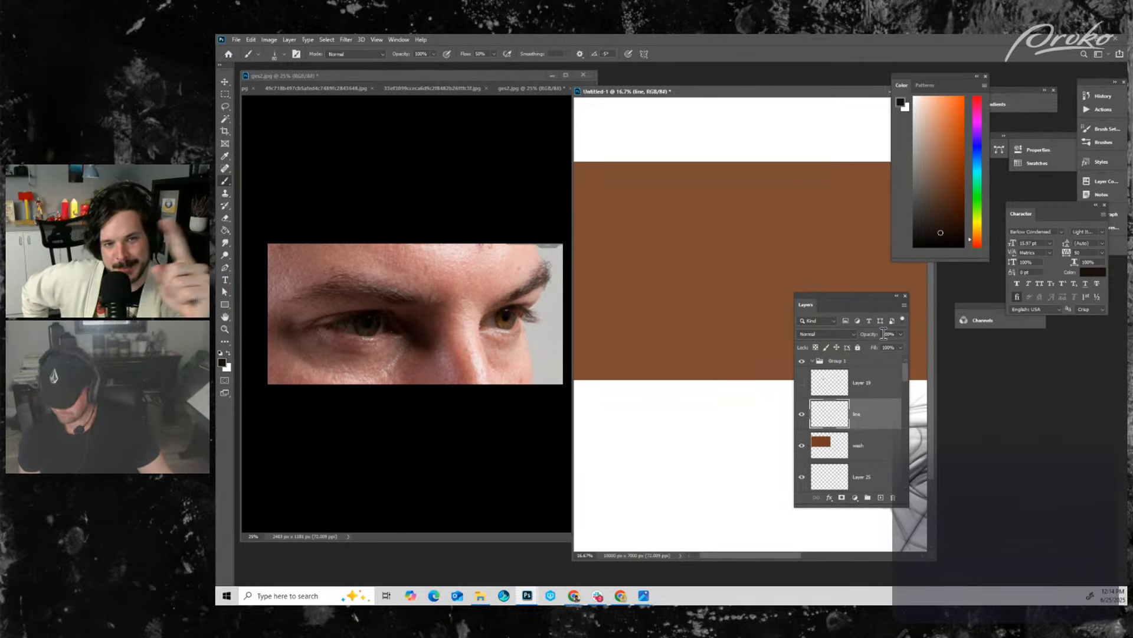
- Move the Layers panel aside so it covers less of the brown rectangle
{"action": "left_click_drag", "start_coordinate": [884, 296], "coordinate": [891, 307]}
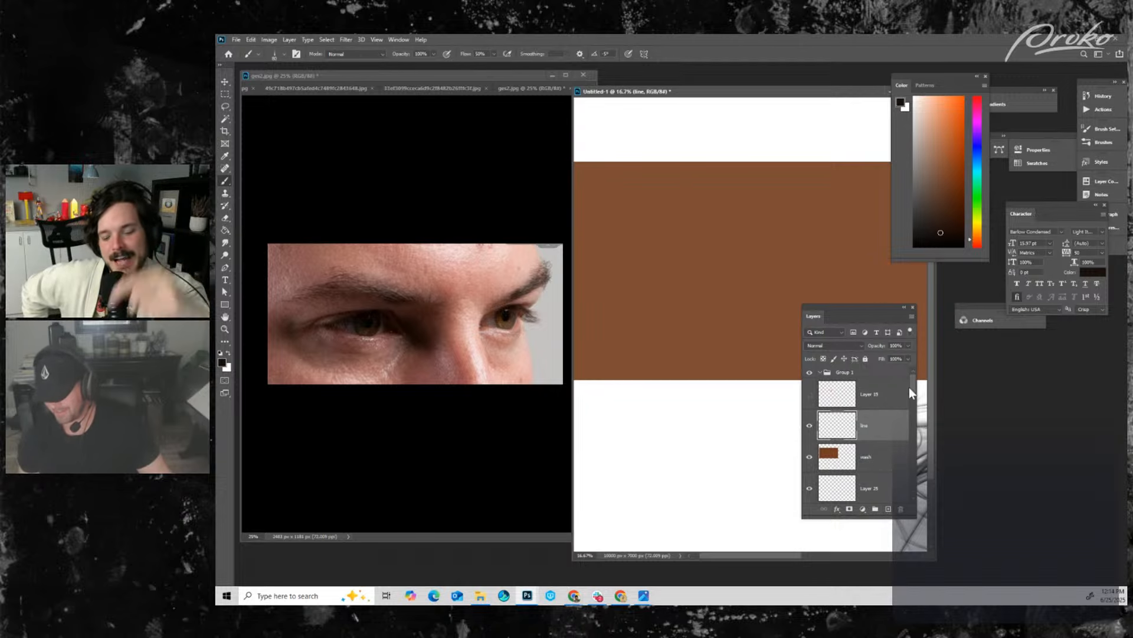
{"action": "left_click_drag", "start_coordinate": [880, 306], "coordinate": [916, 284]}
{"action": "left_click_drag", "start_coordinate": [908, 288], "coordinate": [908, 295]}
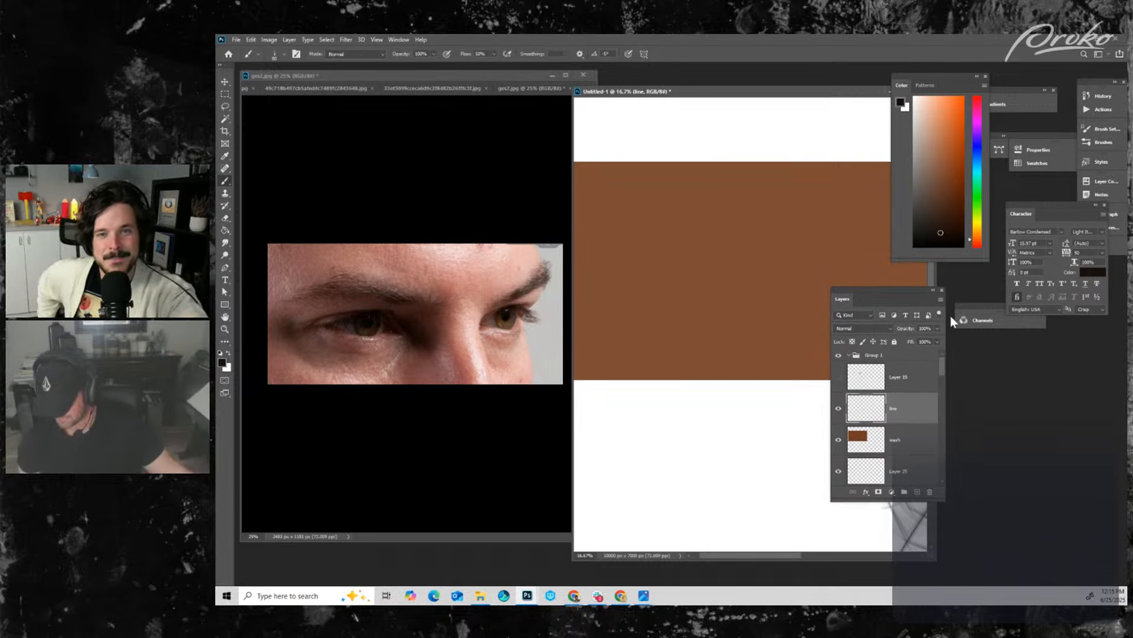
- Add a new layer named holy moly above the line layer and delete it again
{"action": "key", "text": "ctrl+shift+n"}
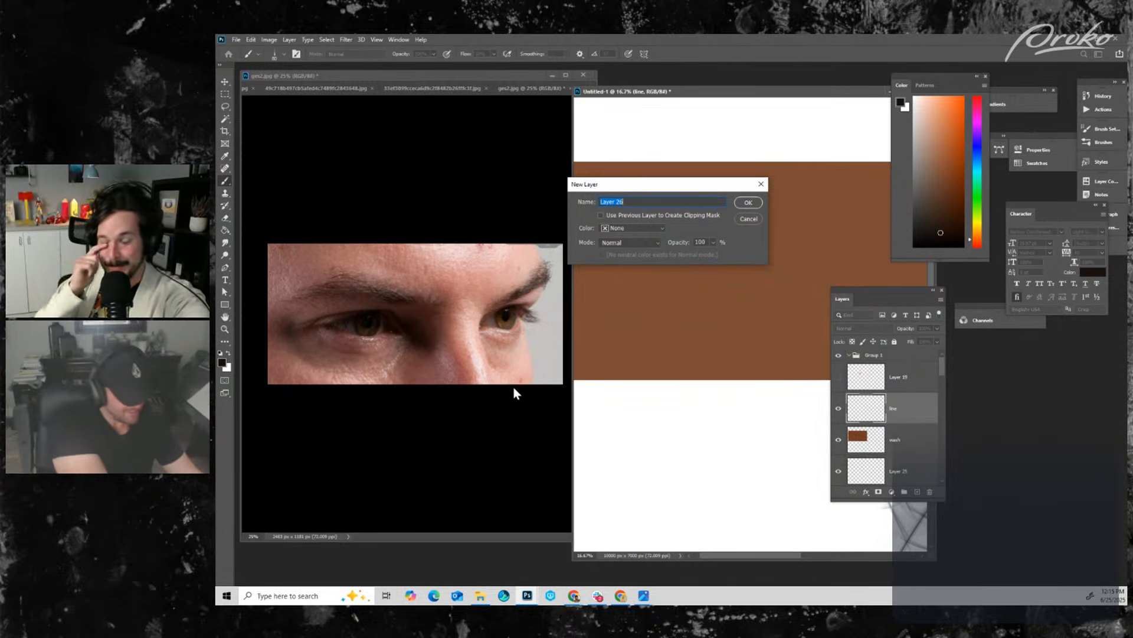
{"action": "type", "text": "holy"}
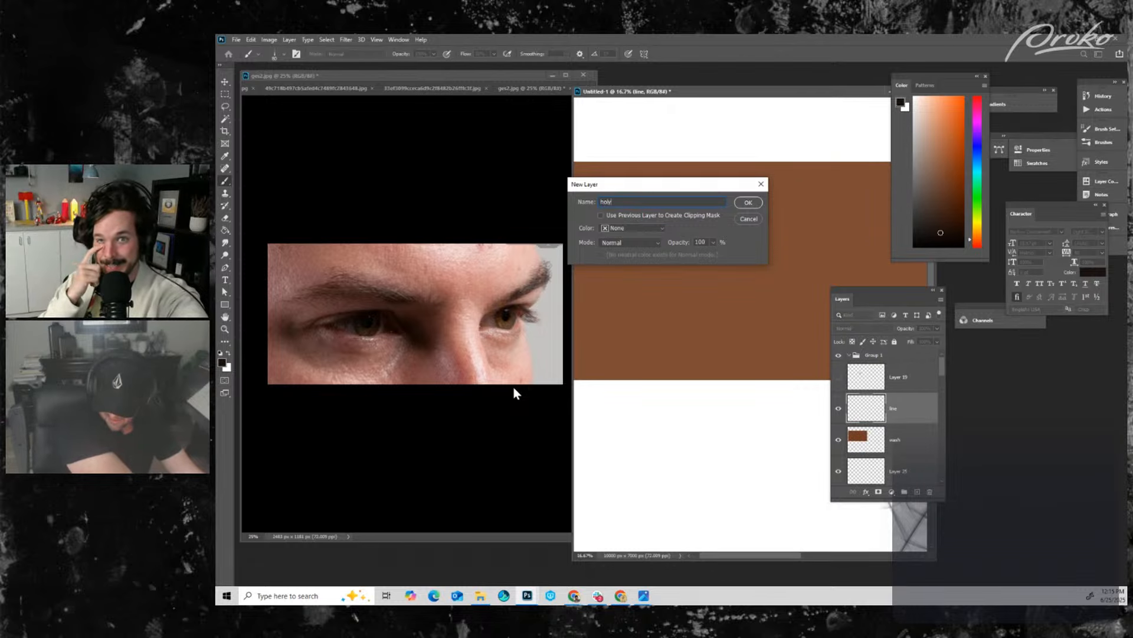
{"action": "type", "text": " moly"}
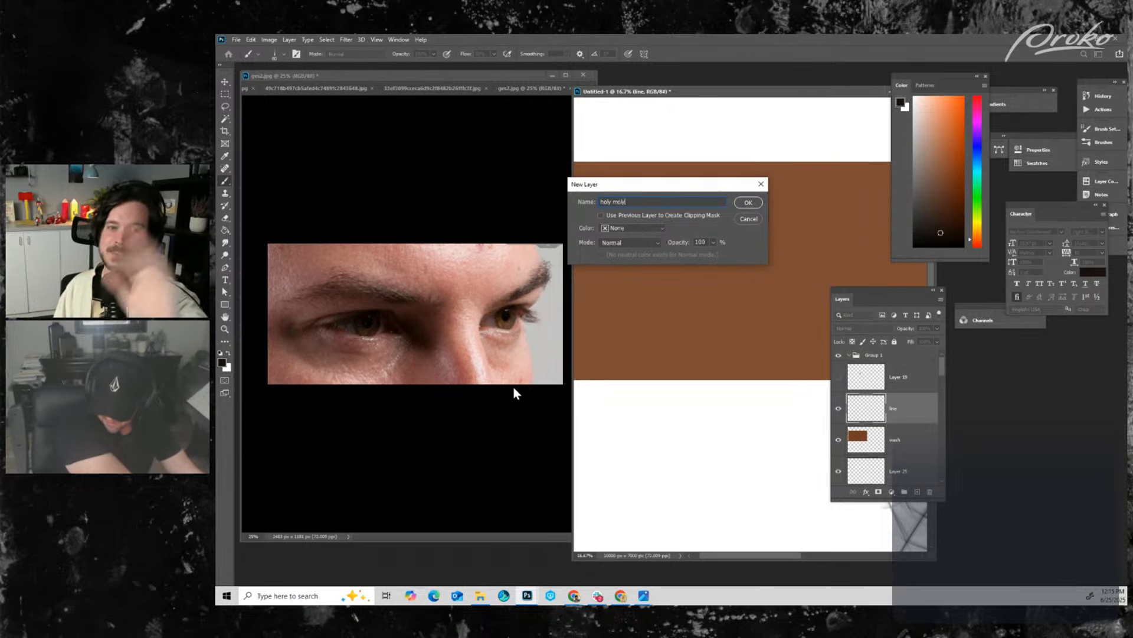
{"action": "key", "text": "Return"}
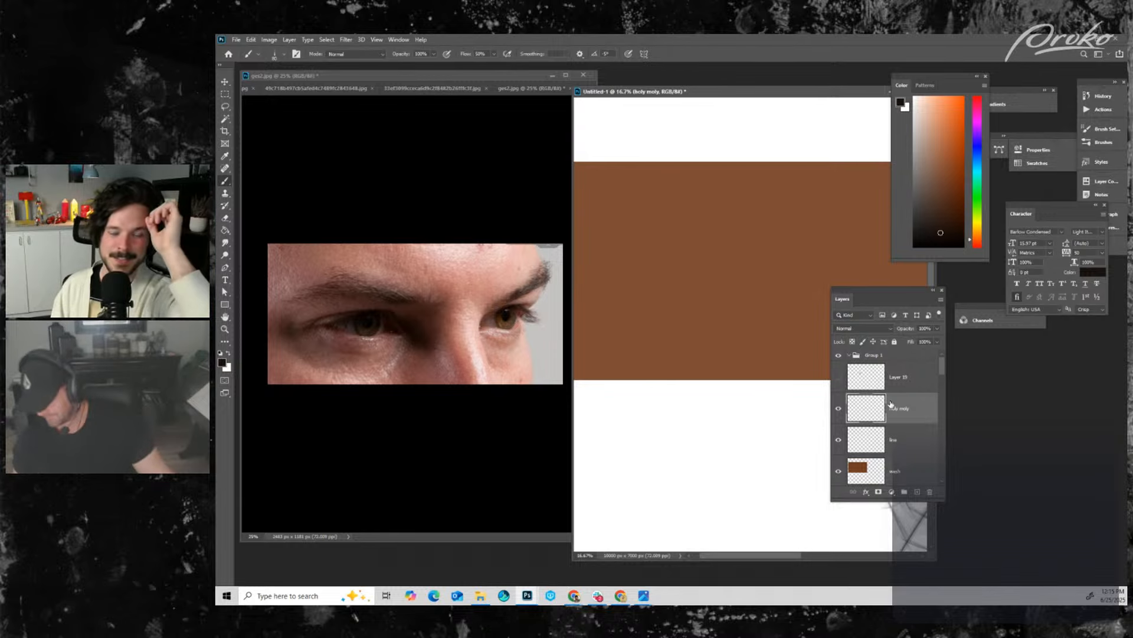
{"action": "left_click_drag", "start_coordinate": [883, 415], "coordinate": [930, 492]}
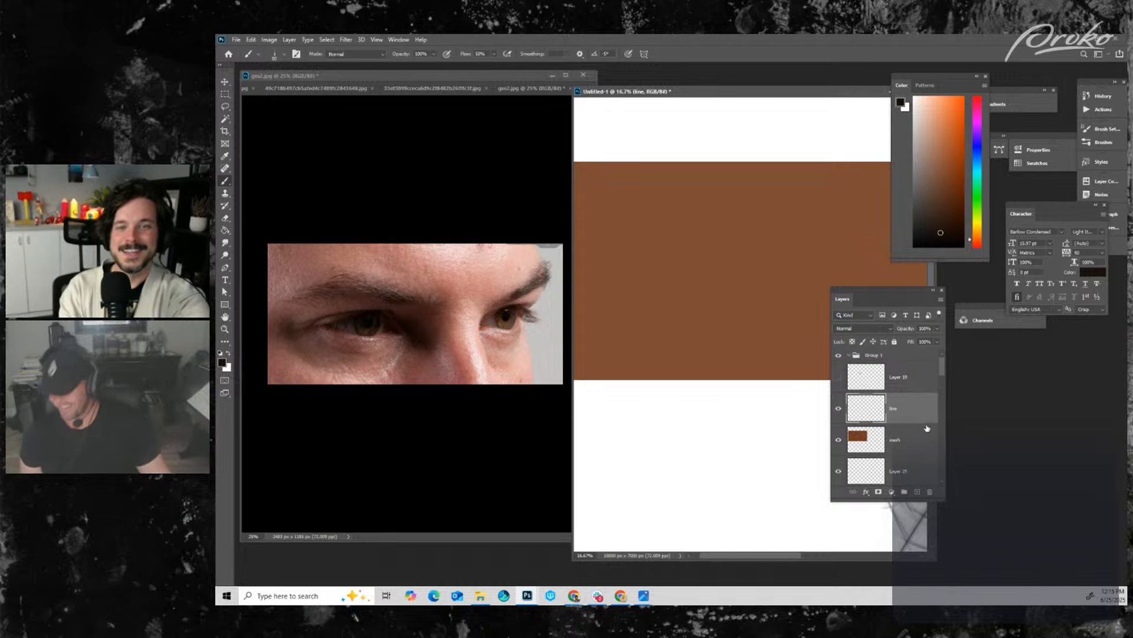
- On the line layer, enlarge the brush and sketch a faint vertical centre line on the brown rectangle, undoing the trial horizontal stroke
{"action": "scroll", "coordinate": [942, 371], "scroll_direction": "down", "scroll_amount": 1}
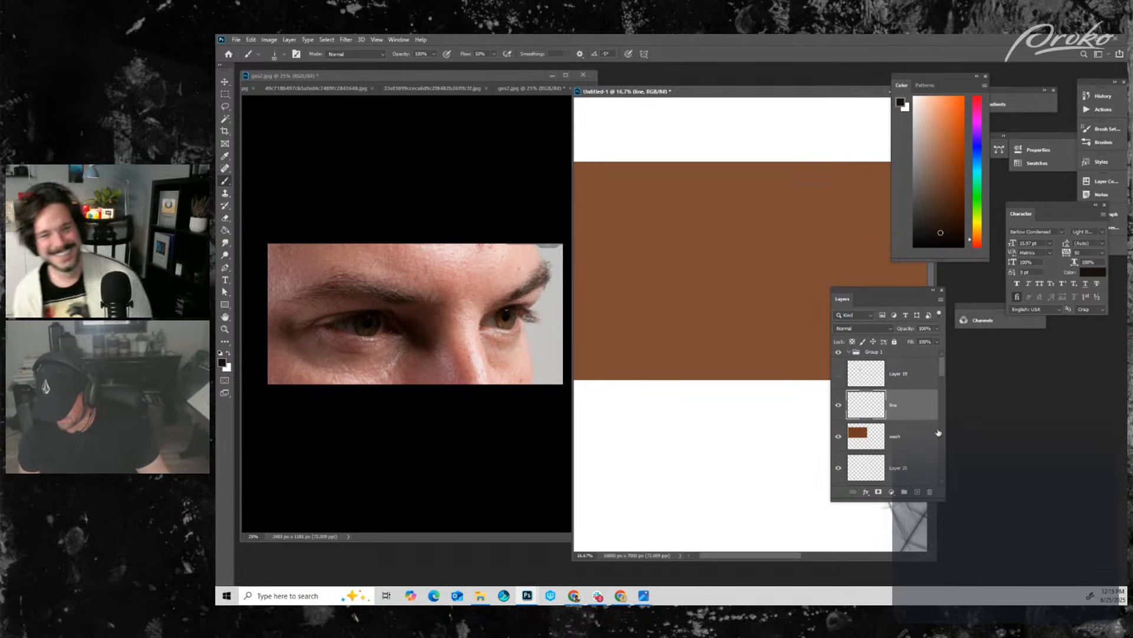
{"action": "left_click", "coordinate": [917, 444]}
{"action": "left_click", "coordinate": [908, 414]}
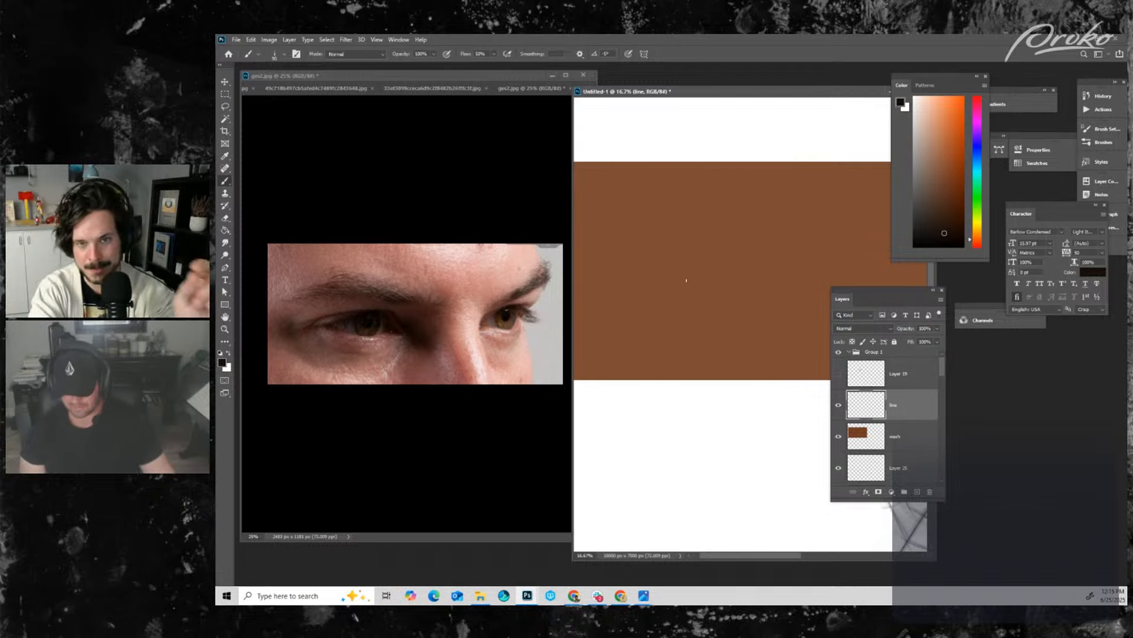
{"action": "key", "text": "]"}
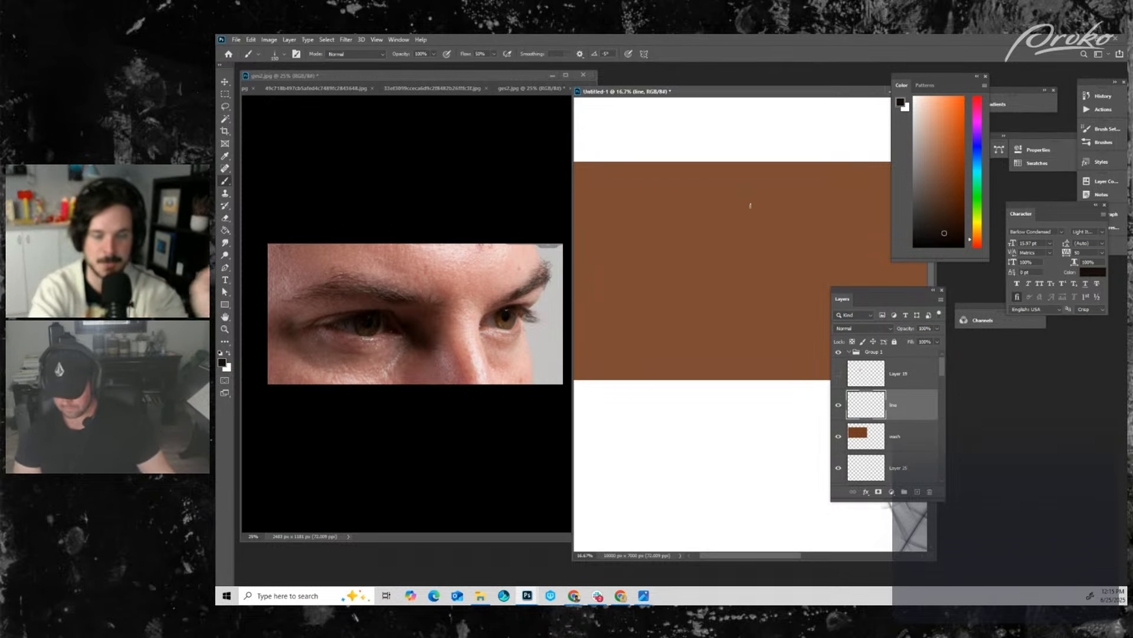
{"action": "key", "text": "]"}
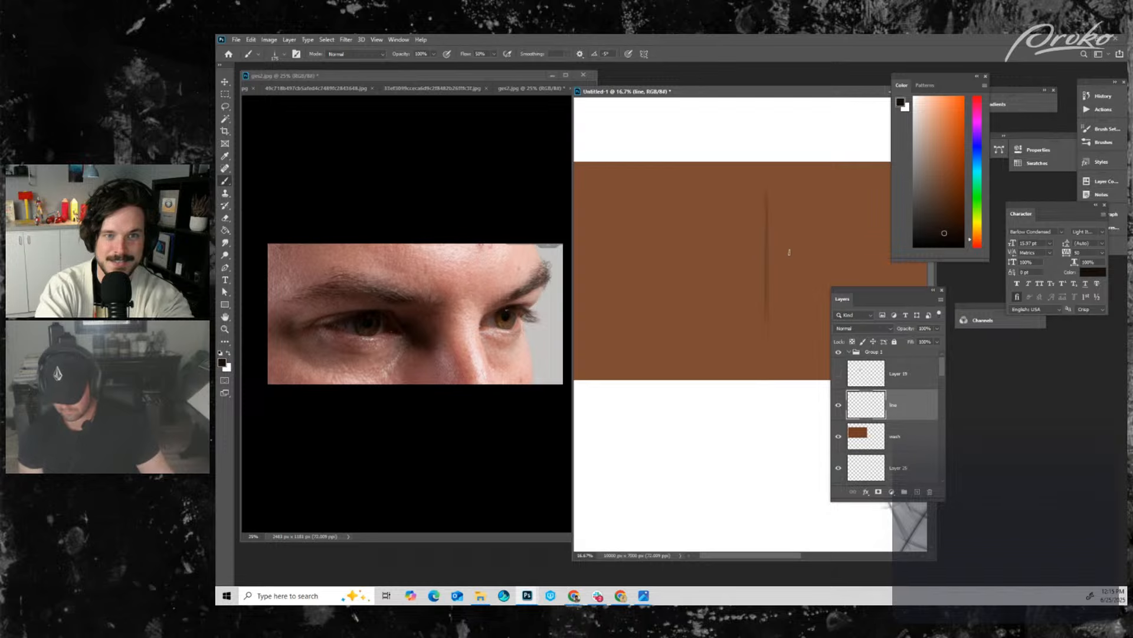
{"action": "left_click_drag", "start_coordinate": [736, 249], "coordinate": [862, 238]}
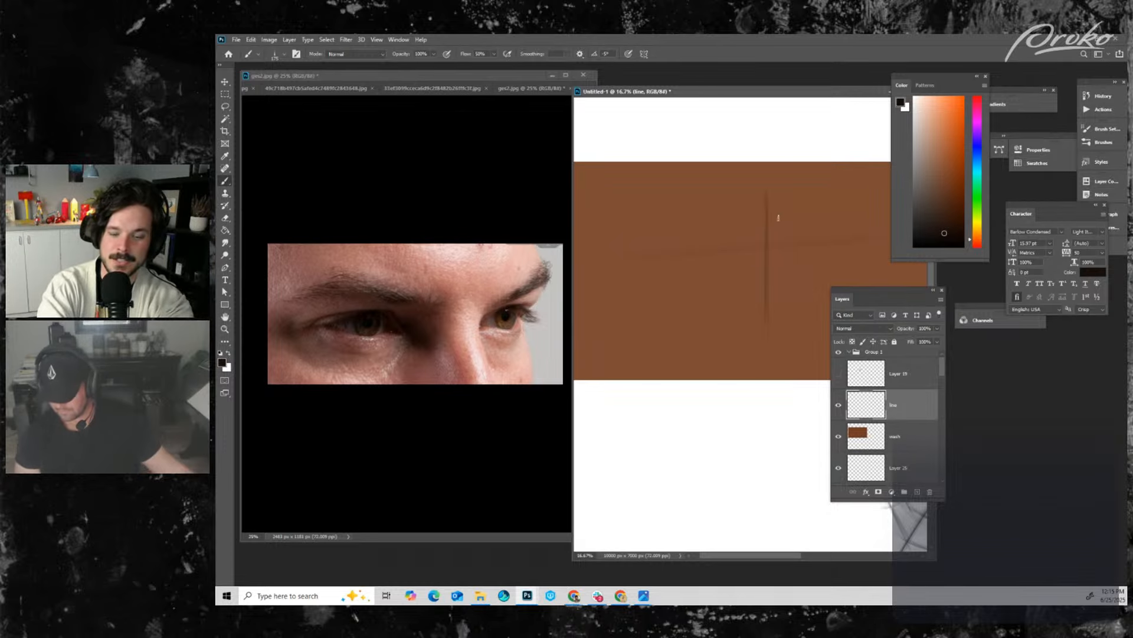
{"action": "key", "text": "ctrl+z"}
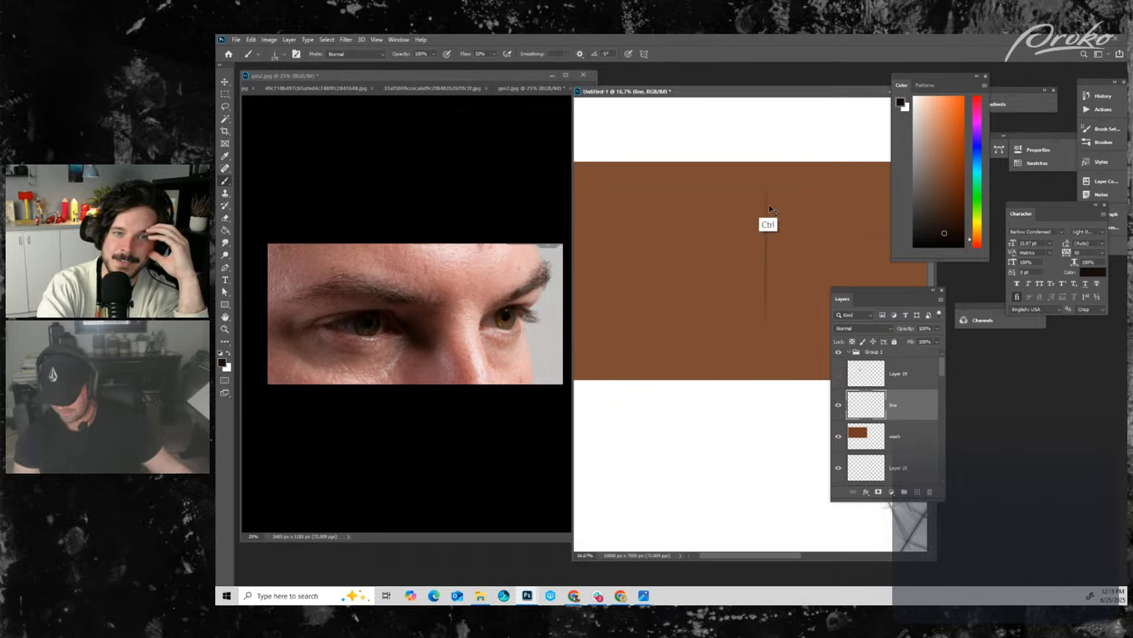
{"action": "key", "text": "]"}
{"action": "key", "text": "]"}
{"action": "left_click_drag", "start_coordinate": [768, 187], "coordinate": [773, 313]}
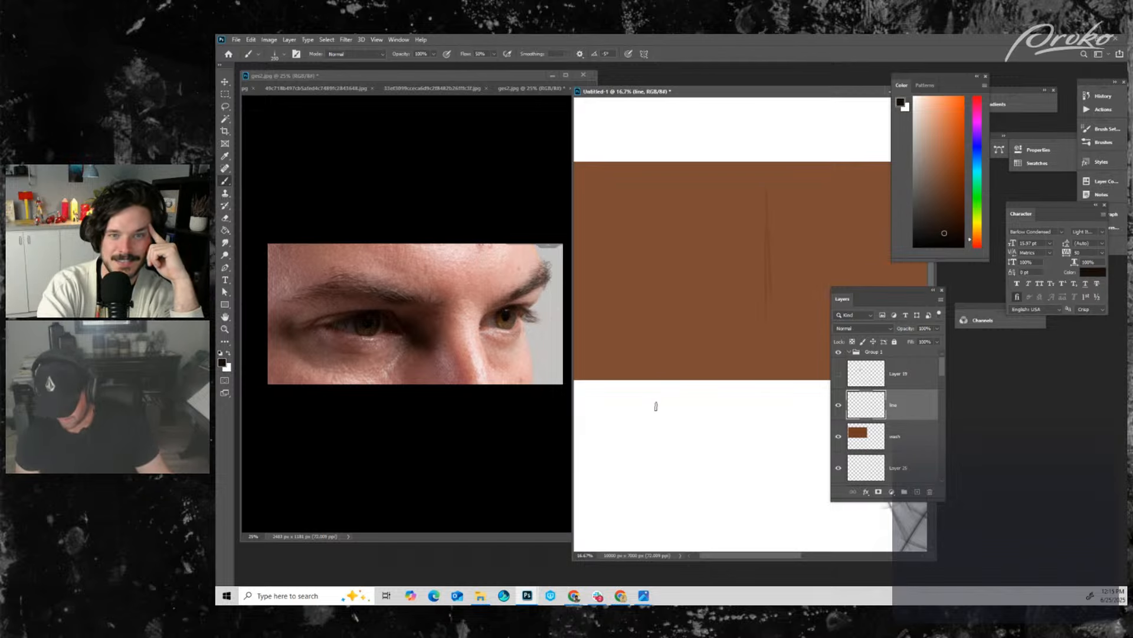
- Sketch a faint slanted box across the centre line for the eye area, and move the Layers panel off the brown rectangle
{"action": "key", "text": "]"}
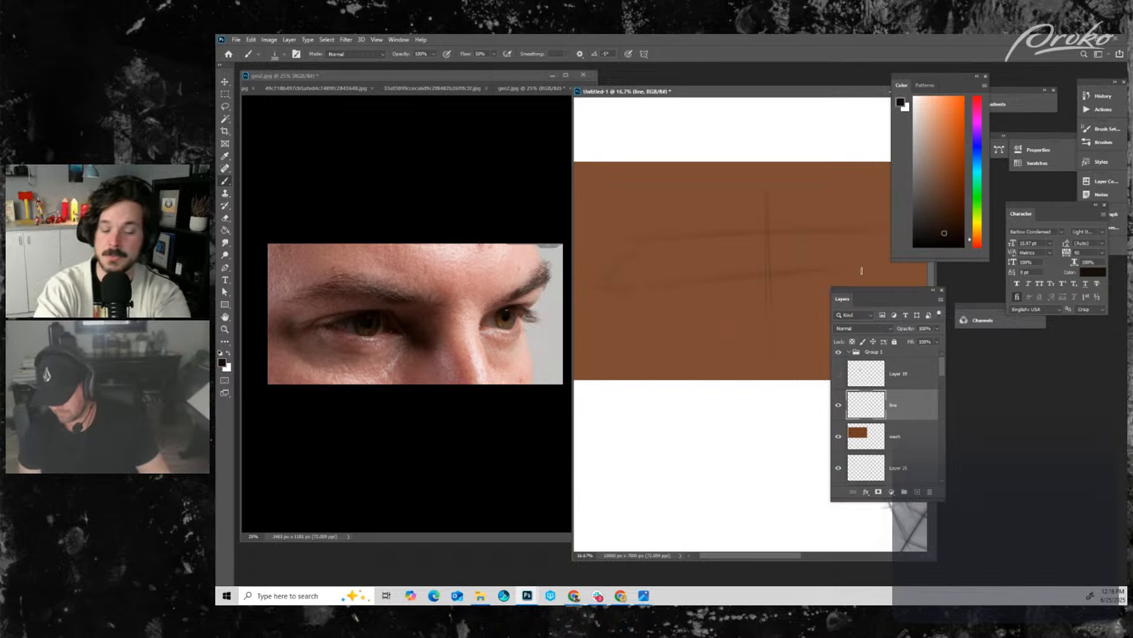
{"action": "left_click_drag", "start_coordinate": [849, 283], "coordinate": [823, 286]}
{"action": "left_click_drag", "start_coordinate": [905, 291], "coordinate": [989, 345]}
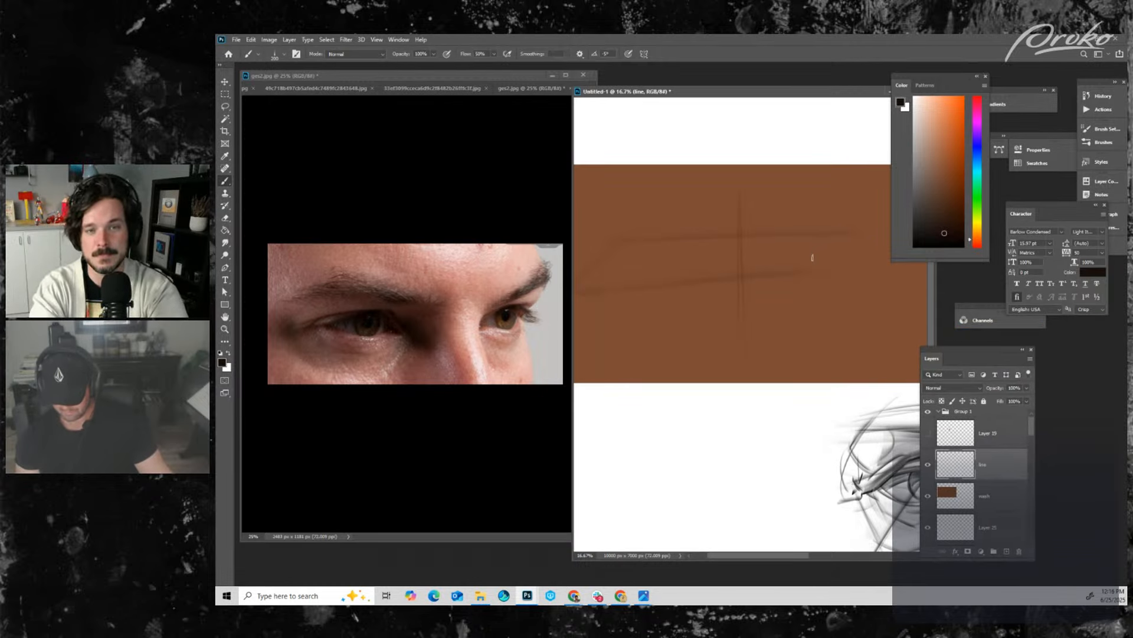
{"action": "mouse_move", "coordinate": [691, 334]}
{"action": "left_mouse_down"}
{"action": "mouse_move", "coordinate": [716, 326]}
{"action": "mouse_move", "coordinate": [711, 334]}
{"action": "left_mouse_up"}
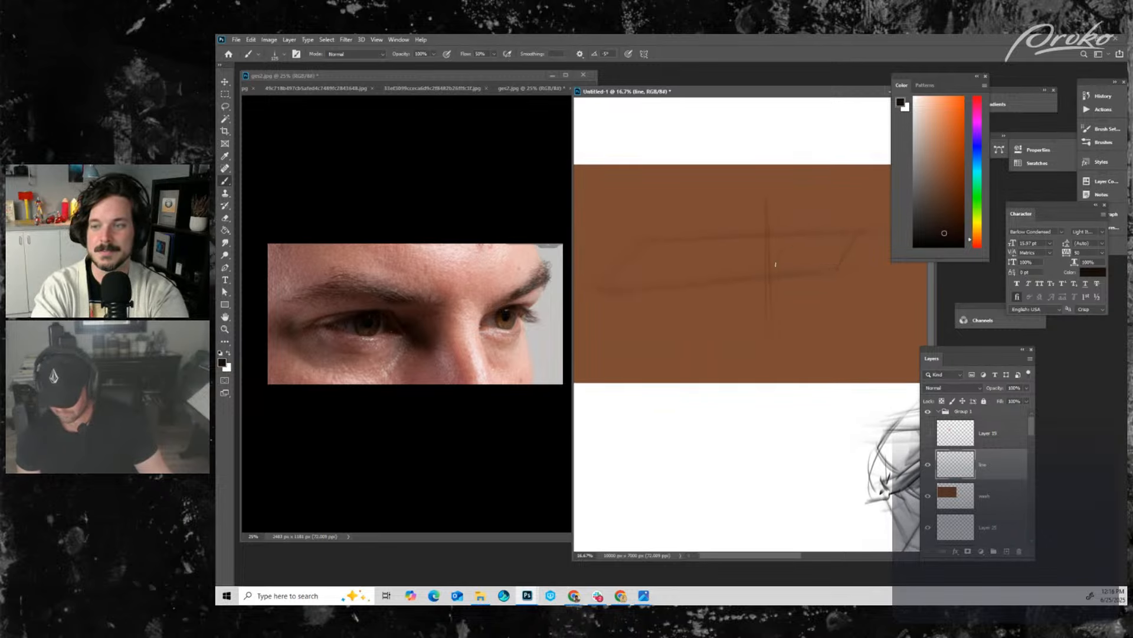
- Toggle the line layer's visibility off and on, and sketch the V-shaped nose-bridge wedge around the centre line inside the slanted box
{"action": "left_click", "coordinate": [929, 465]}
{"action": "left_click", "coordinate": [929, 466]}
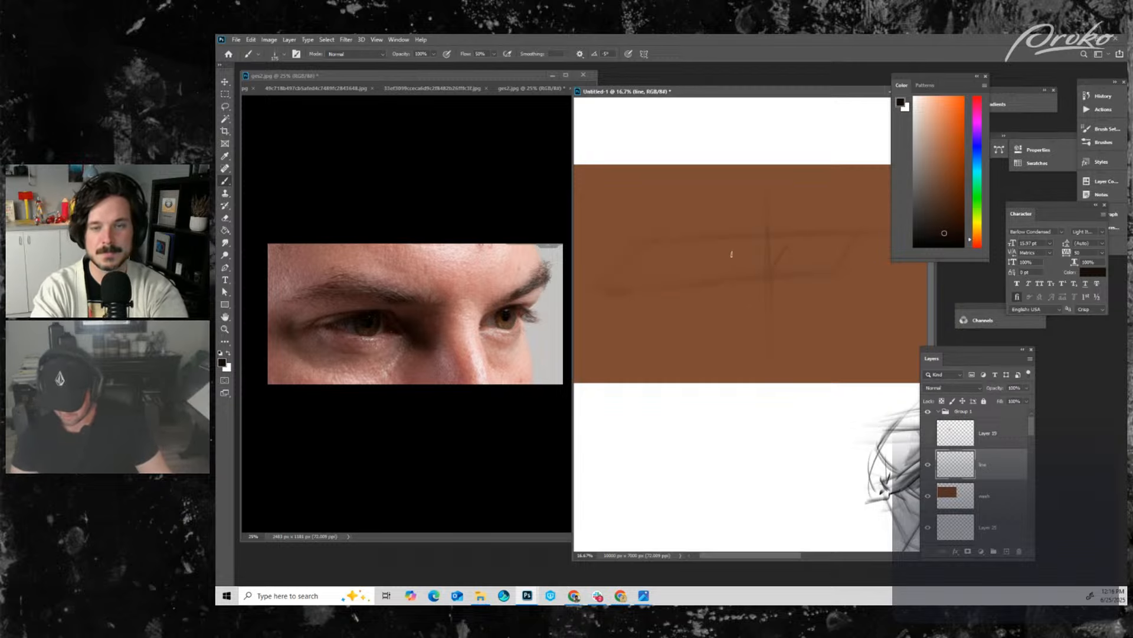
{"action": "key", "text": "bracketright"}
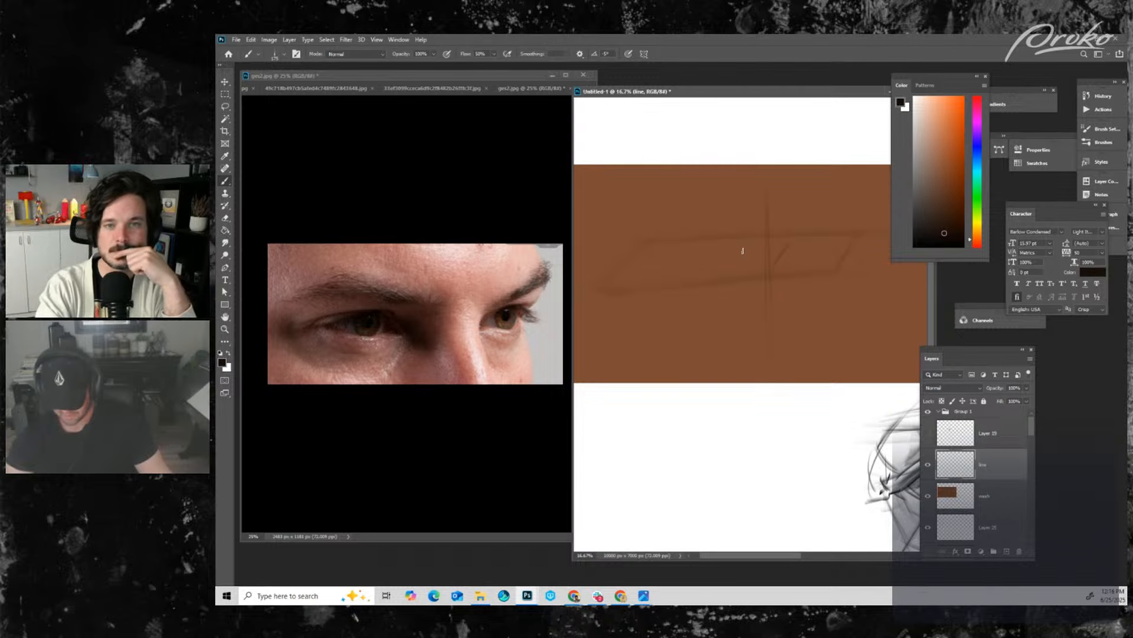
{"action": "key", "text": "bracketleft"}
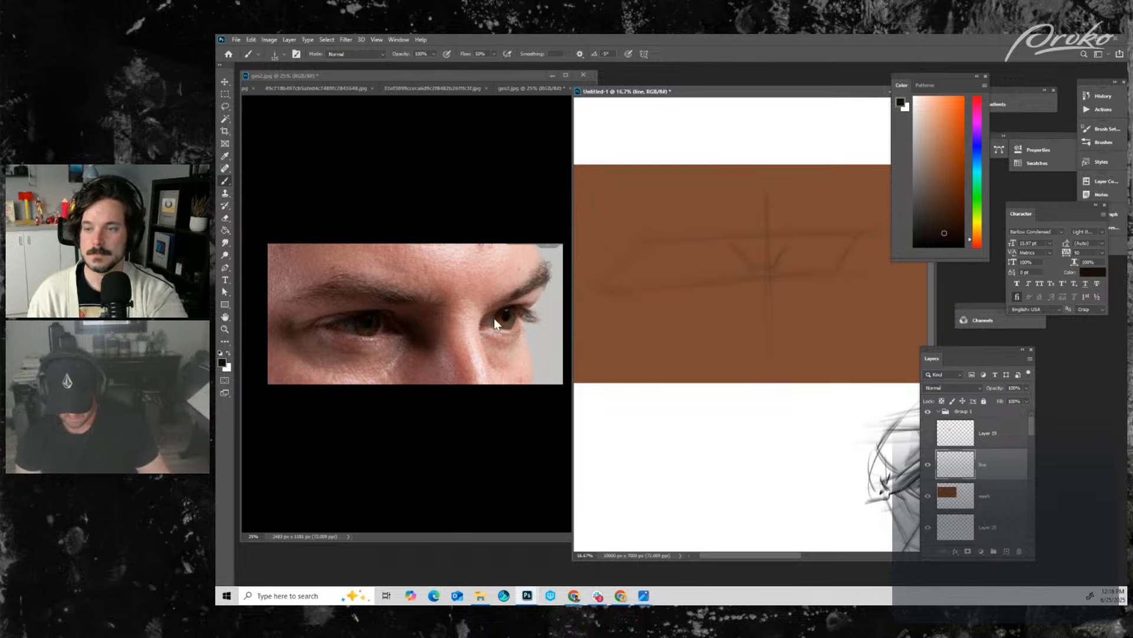
- Outline the wedge-shaped plane of the nose bridge in orange on the ges2.jpg photo with a smaller brush
{"action": "left_click", "coordinate": [963, 97]}
{"action": "mouse_move", "coordinate": [432, 295]}
{"action": "left_mouse_down"}
{"action": "mouse_move", "coordinate": [450, 325]}
{"action": "mouse_move", "coordinate": [481, 323]}
{"action": "mouse_move", "coordinate": [500, 290]}
{"action": "mouse_move", "coordinate": [467, 323]}
{"action": "left_mouse_up"}
{"action": "key", "text": "bracketleft"}
{"action": "key", "text": "bracketleft"}
{"action": "key", "text": "bracketleft"}
{"action": "key", "text": "bracketleft"}
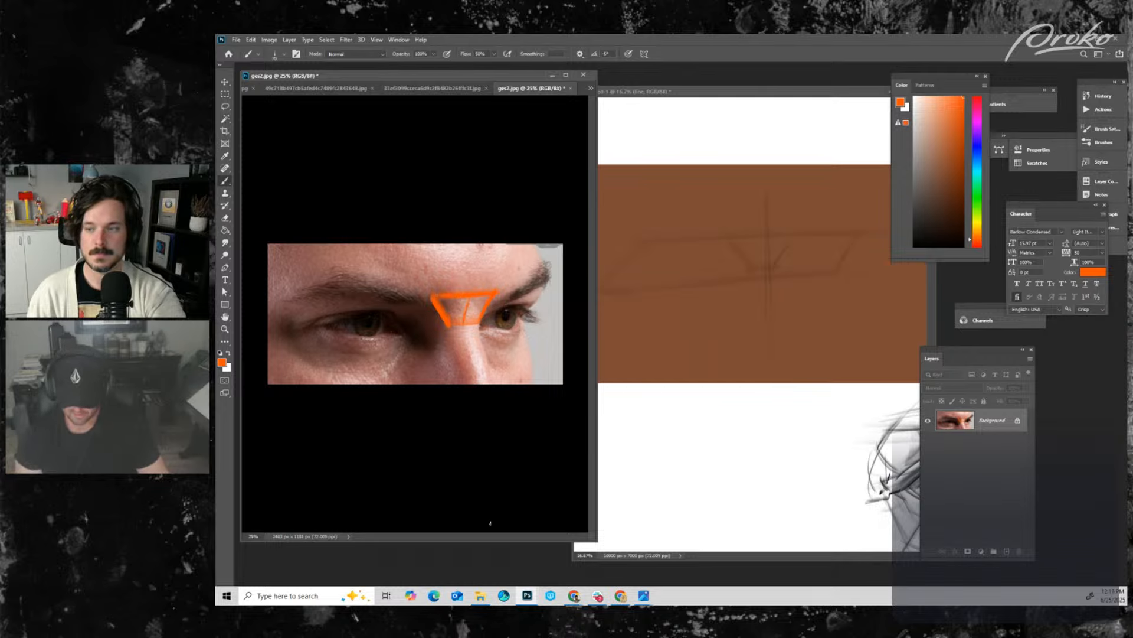
- Undo all the orange strokes on the ges2.jpg photo
{"action": "key", "text": "ctrl+z"}
{"action": "key", "text": "ctrl+z"}
{"action": "key", "text": "ctrl+z"}
{"action": "key", "text": "ctrl+z"}
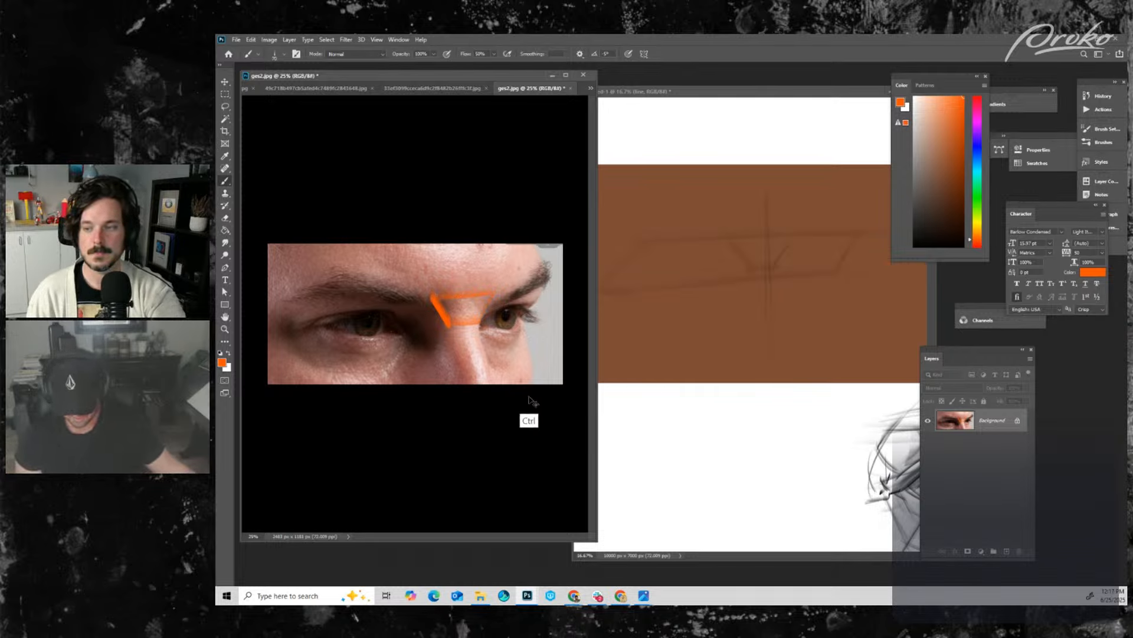
{"action": "key", "text": "ctrl+z"}
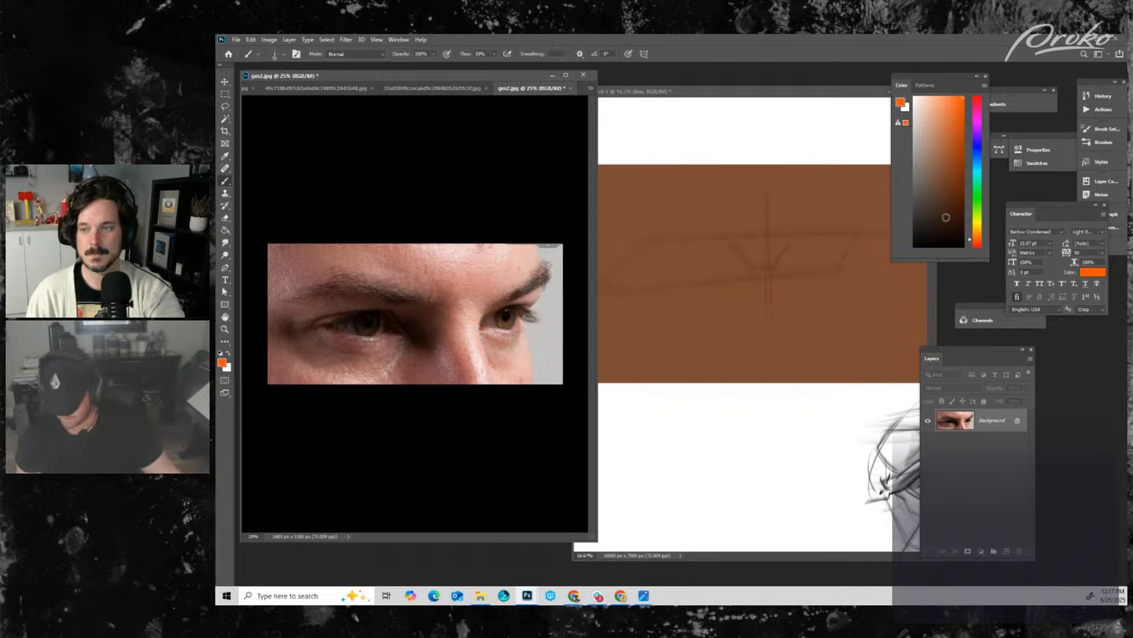
- Switch to a near-black brown for drawing on the line layer, and undo a trial stroke beside the centre line
{"action": "left_click_drag", "start_coordinate": [925, 230], "coordinate": [946, 229]}
{"action": "left_click", "coordinate": [773, 265]}
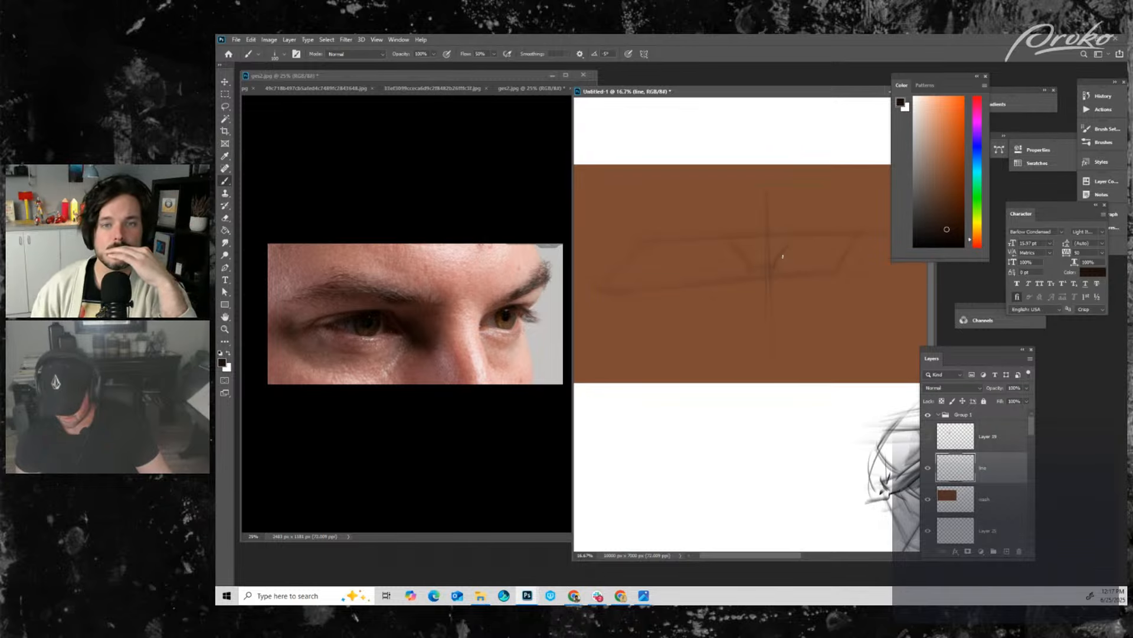
{"action": "left_click_drag", "start_coordinate": [779, 238], "coordinate": [790, 366]}
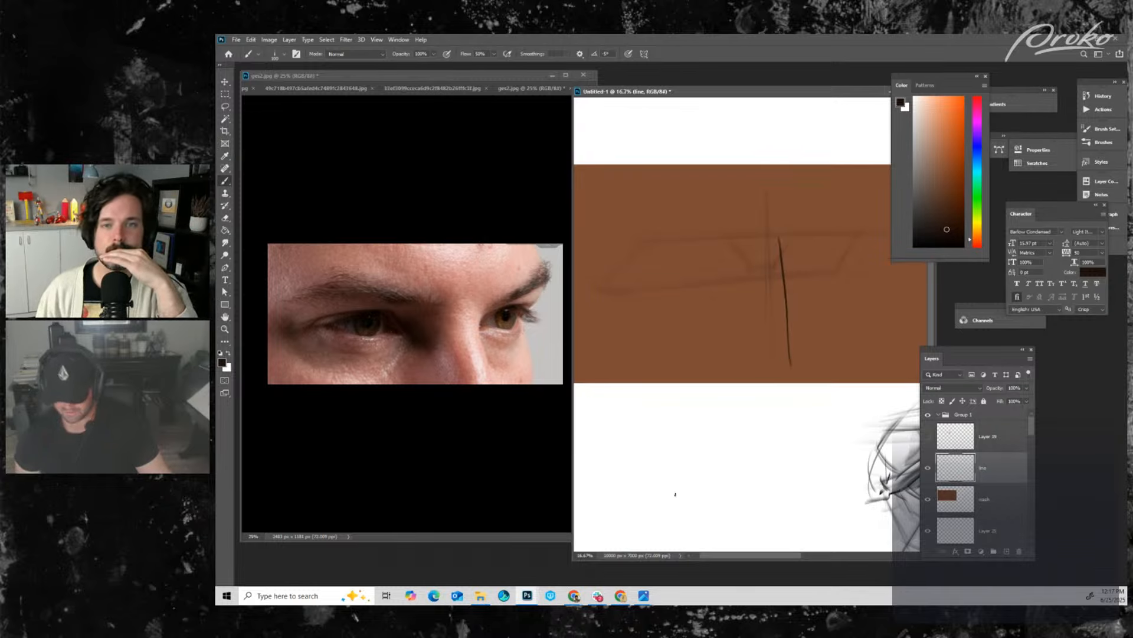
{"action": "key", "text": "ctrl"}
{"action": "key", "text": "ctrl+z"}
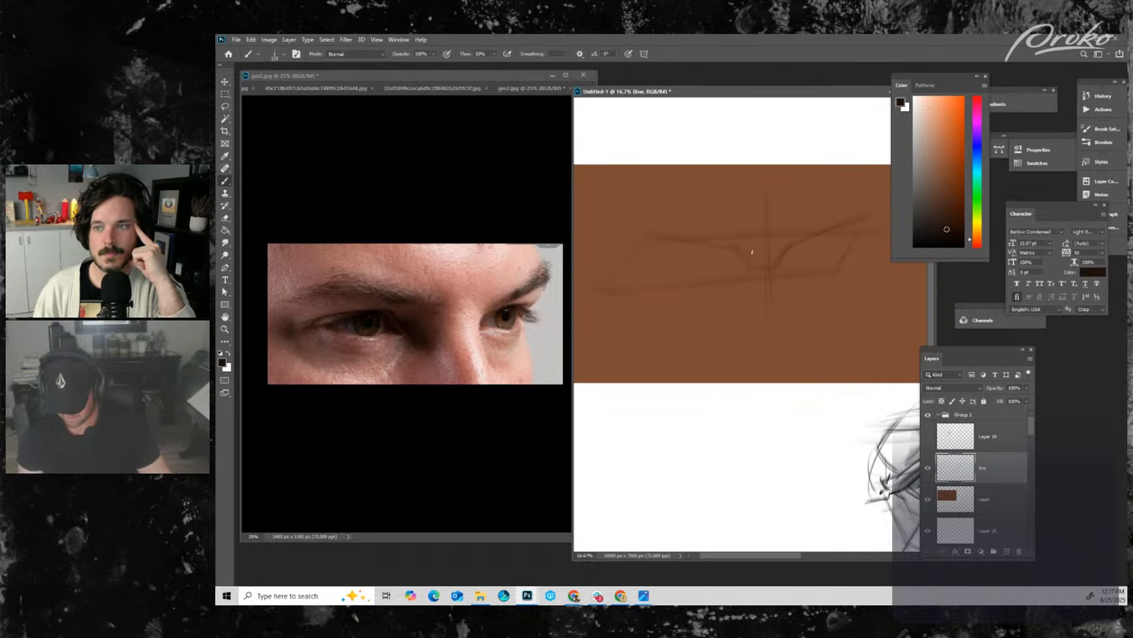
- Sketch the angular outline of the left-hand brow and the rising line of the right-hand brow, varying the brush size
{"action": "key", "text": "bracketright"}
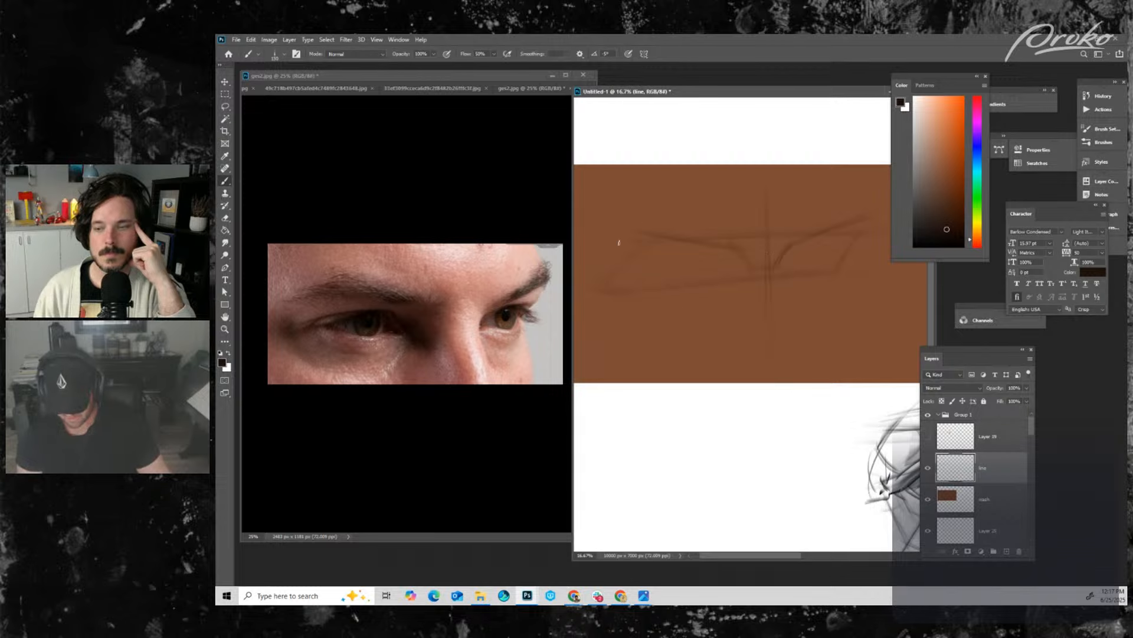
{"action": "key", "text": "bracketleft"}
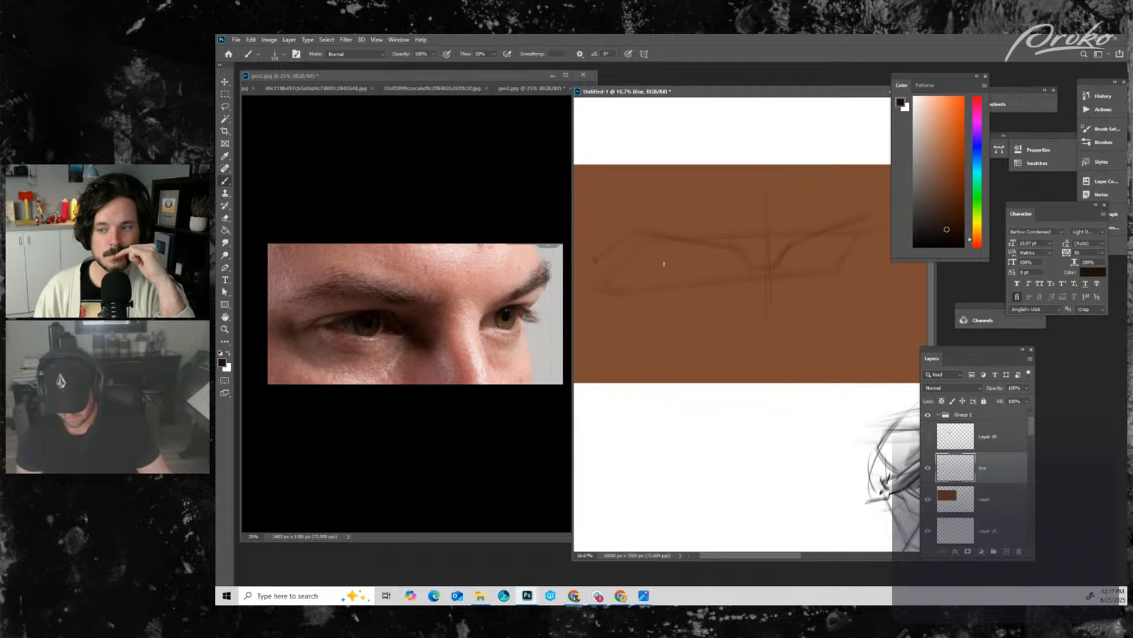
{"action": "key", "text": "bracketright"}
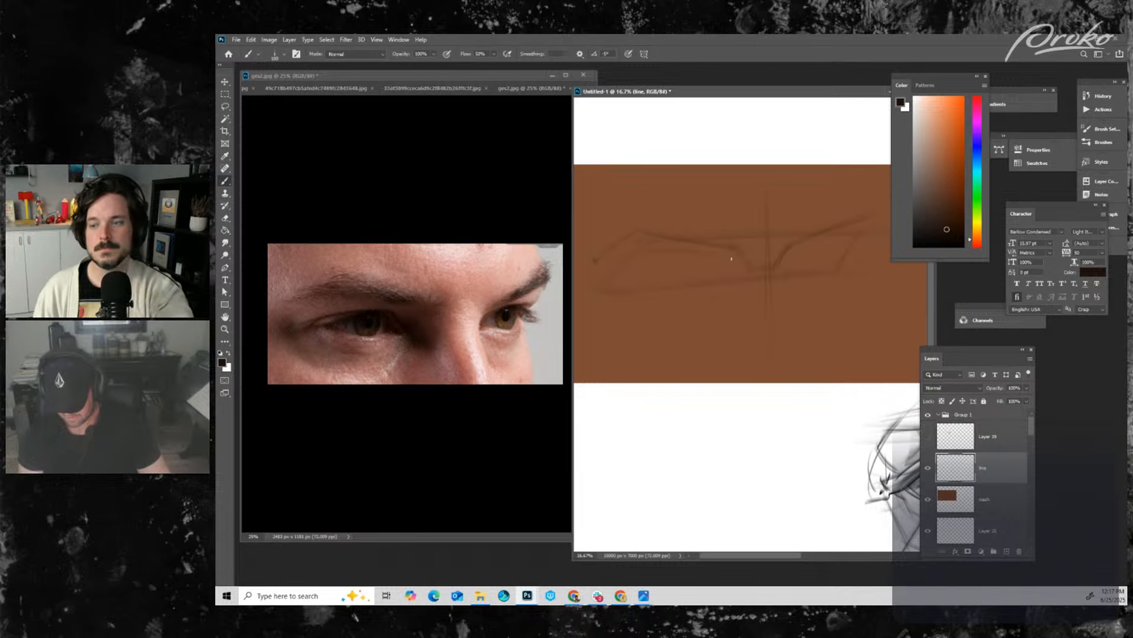
{"action": "left_click_drag", "start_coordinate": [626, 257], "coordinate": [728, 262]}
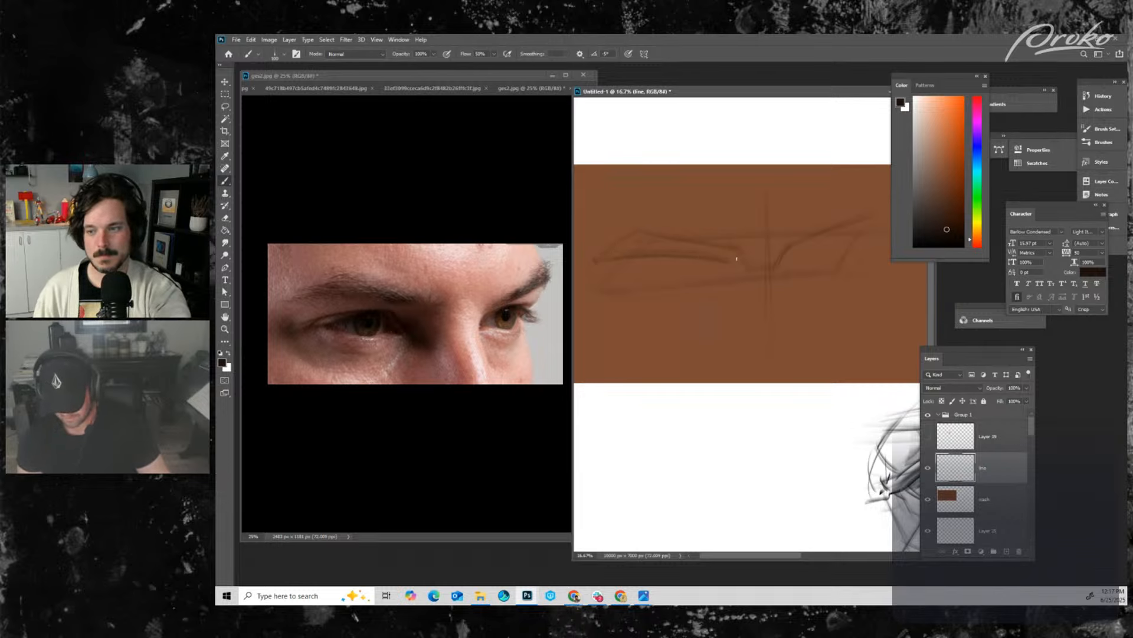
{"action": "key", "text": "bracketleft"}
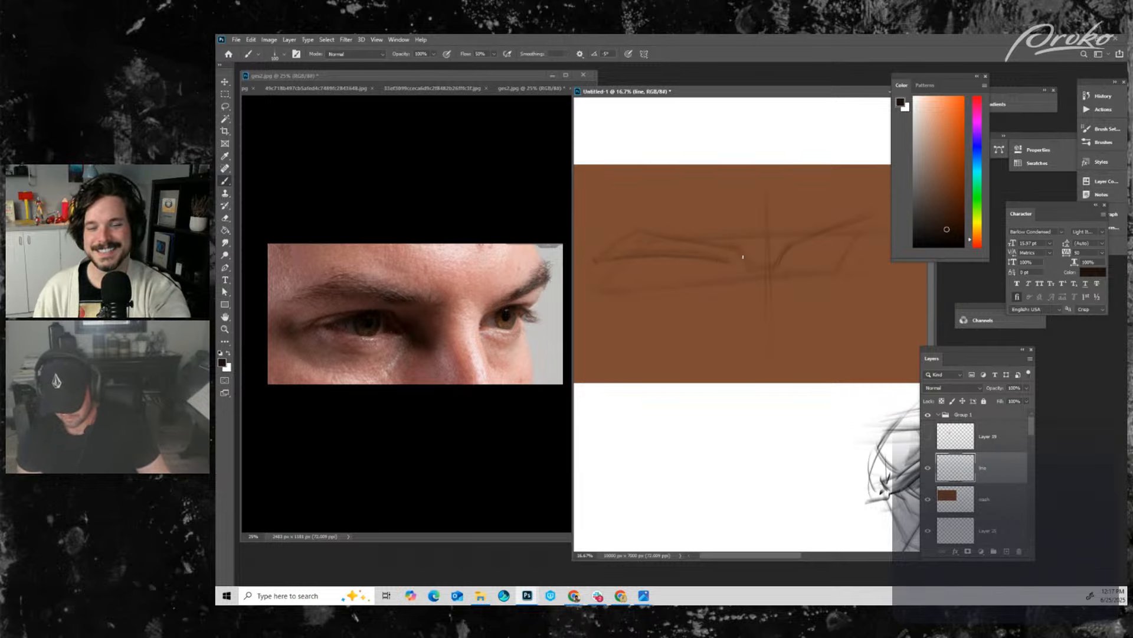
{"action": "key", "text": "bracketleft"}
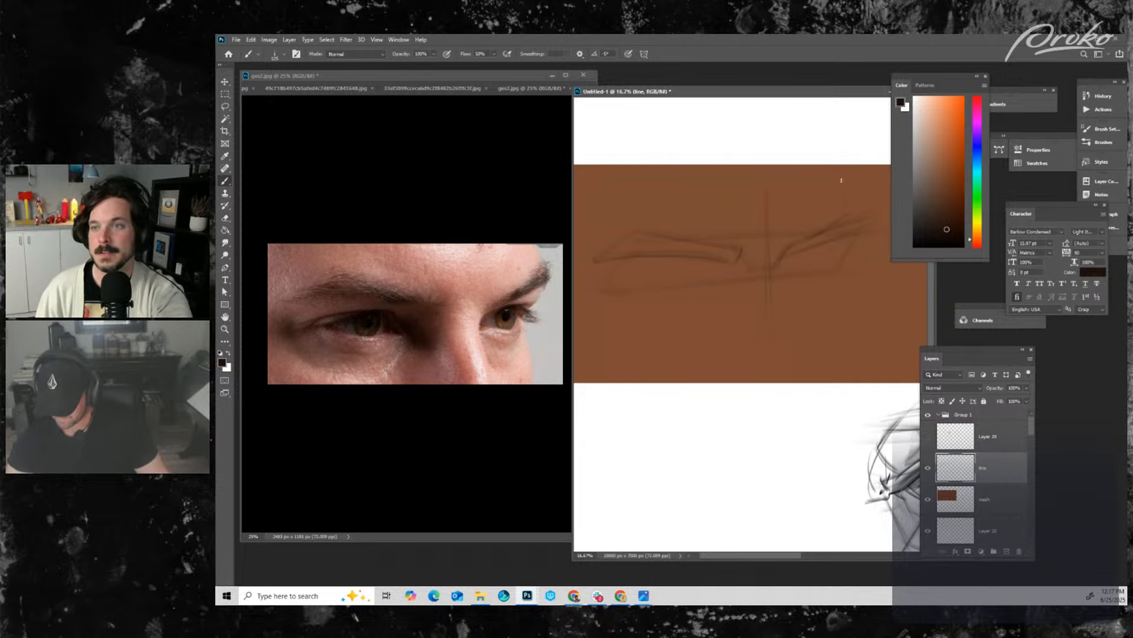
- Sketch slanted side lines at the outer ends of both eye areas, adjusting the brush size between strokes
{"action": "key", "text": "bracketright"}
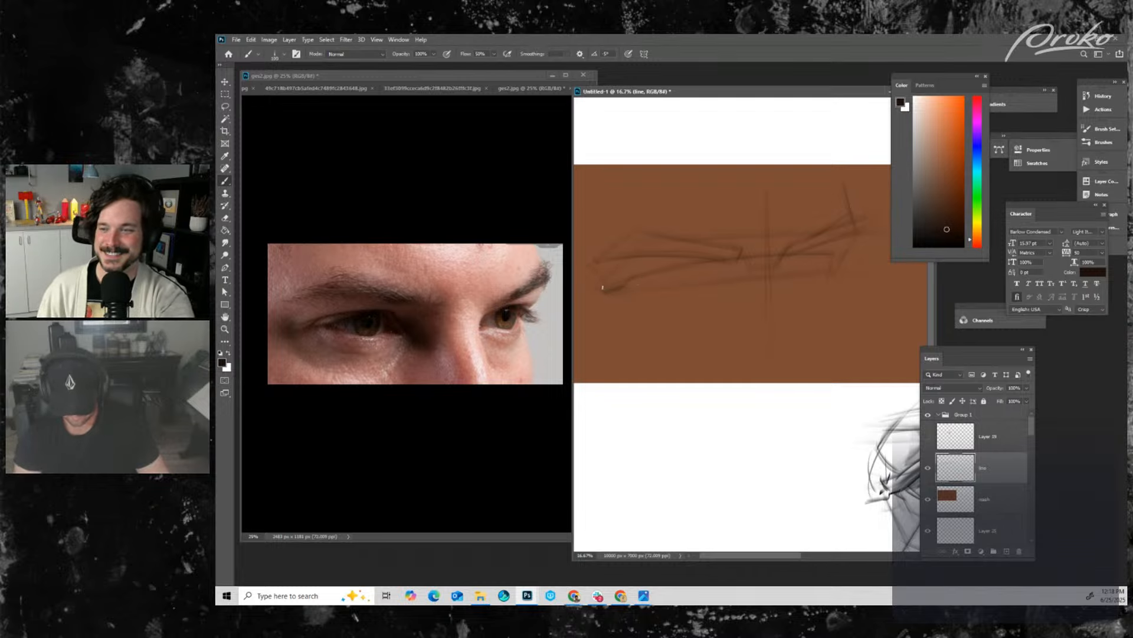
{"action": "key", "text": "bracketright"}
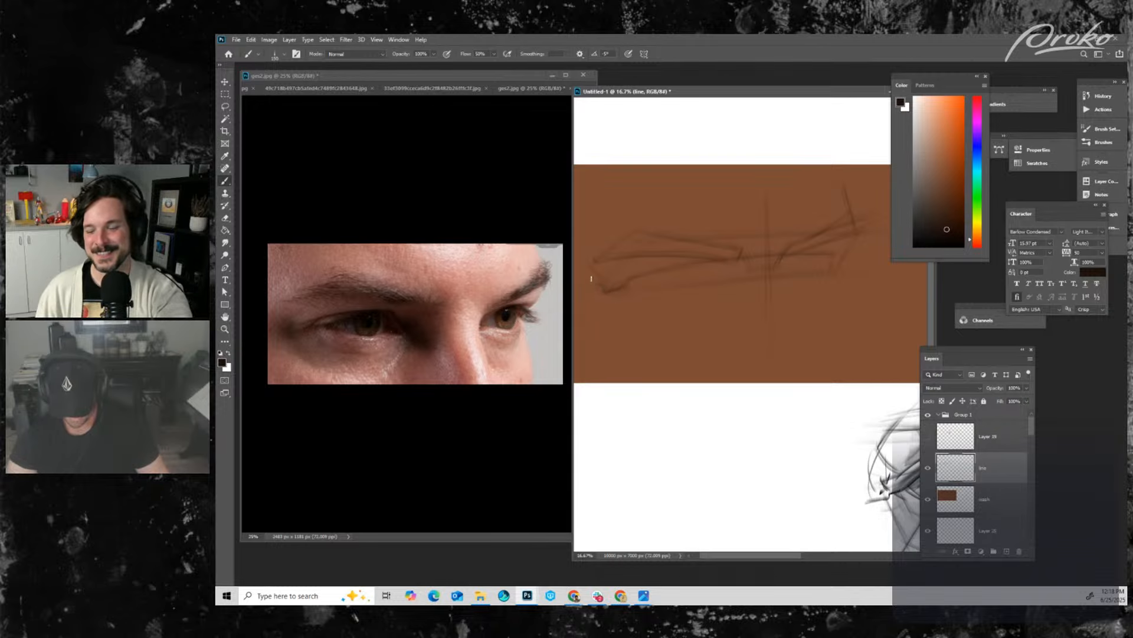
{"action": "key", "text": "bracketleft"}
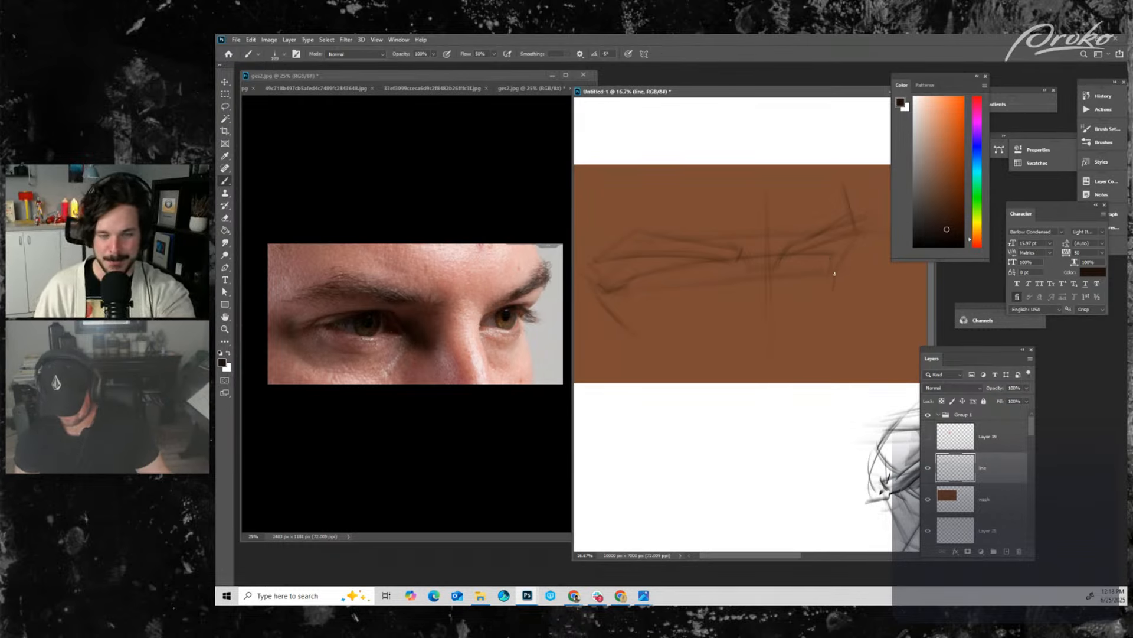
{"action": "key", "text": "bracketright"}
{"action": "left_click_drag", "start_coordinate": [836, 269], "coordinate": [833, 289]}
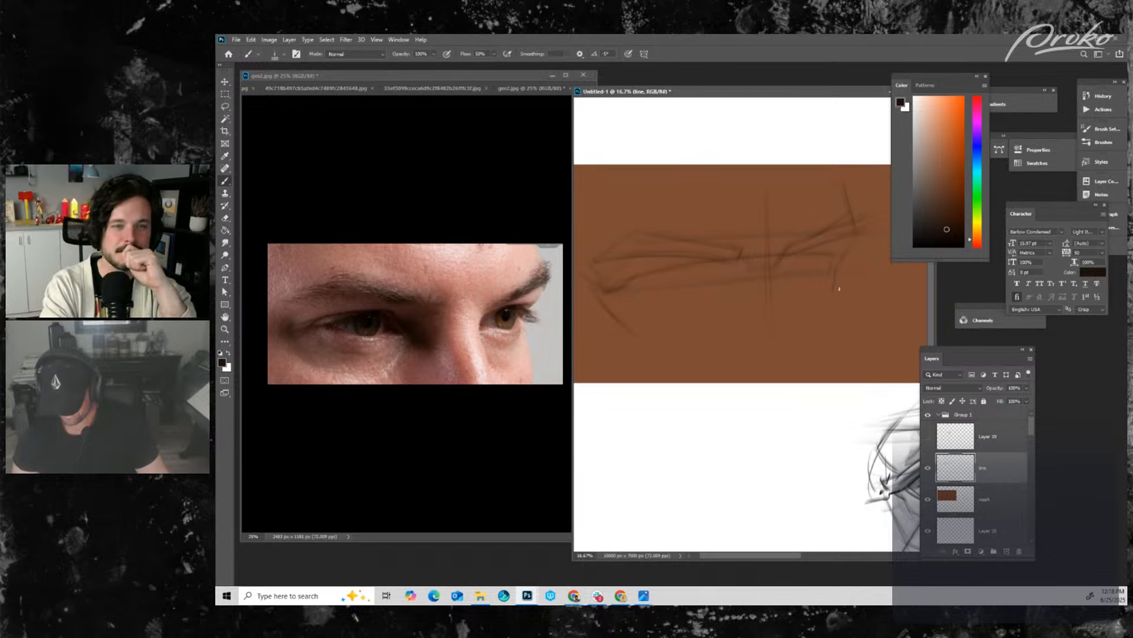
{"action": "key", "text": "bracketright"}
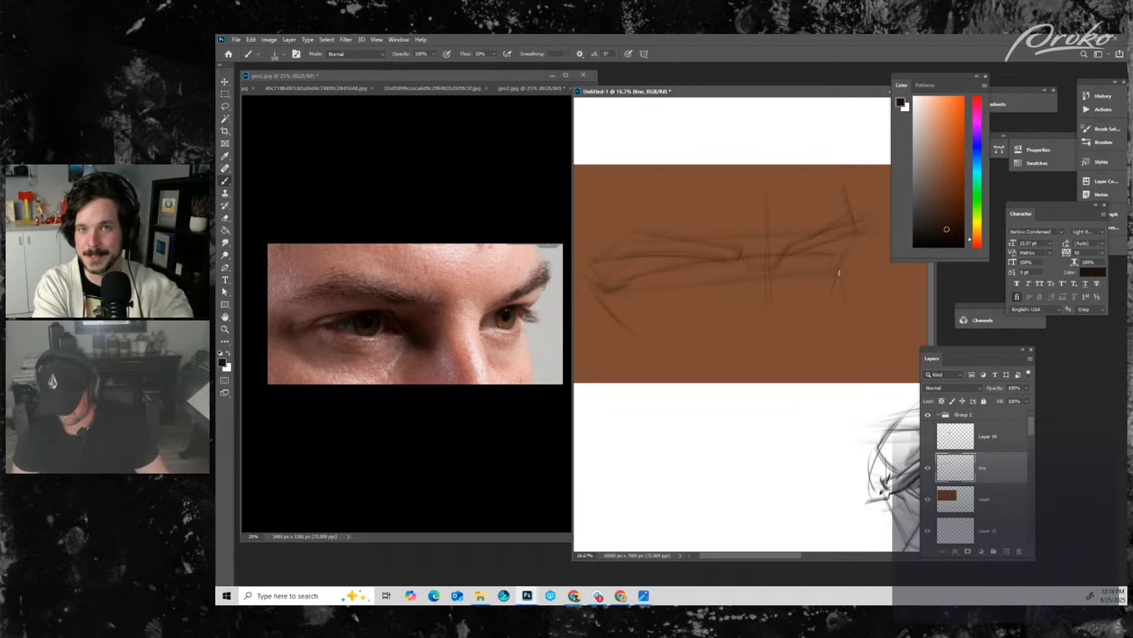
{"action": "key", "text": "bracketright"}
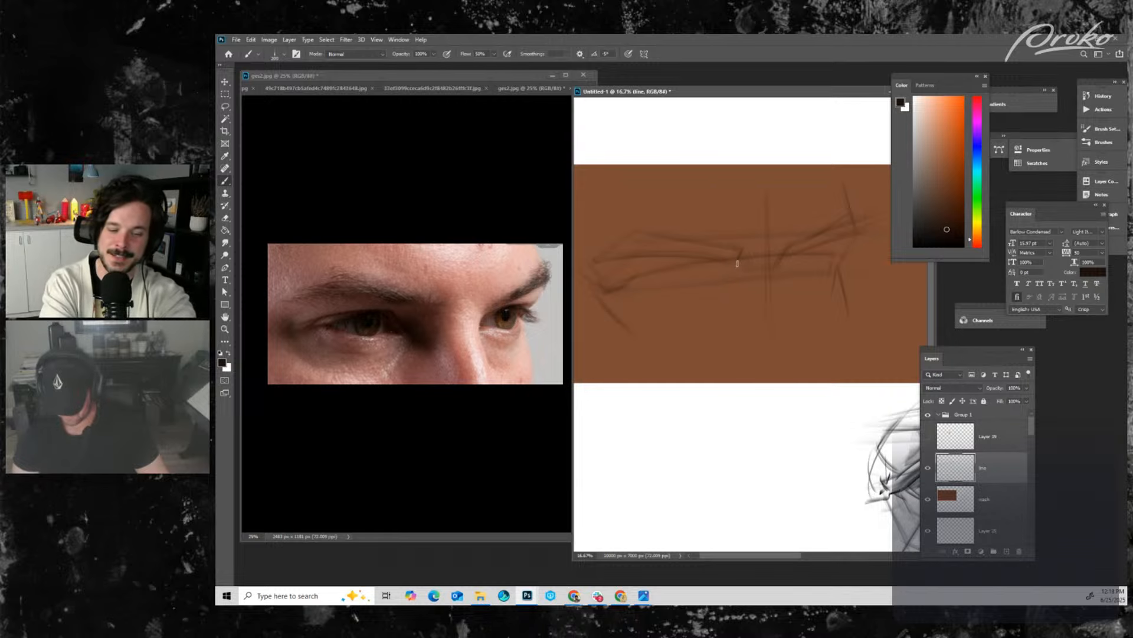
- Sketch the two slanted side lines of the nose running down from the inner ends of the brows
{"action": "key", "text": "bracketright"}
{"action": "left_click_drag", "start_coordinate": [739, 264], "coordinate": [766, 339]}
{"action": "key", "text": "bracketleft"}
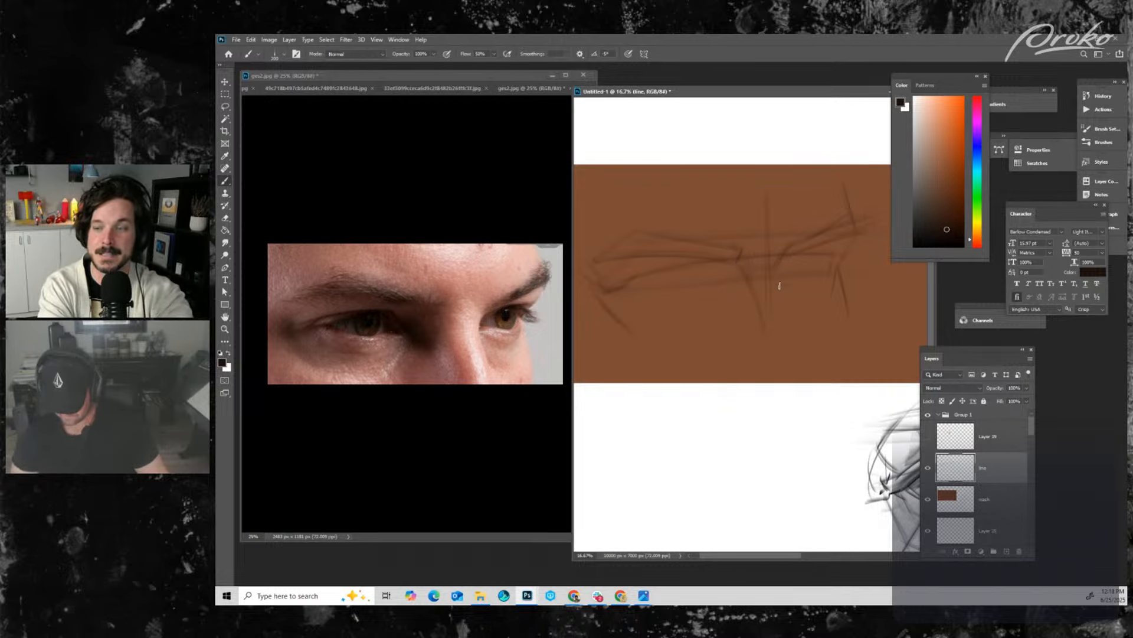
{"action": "left_click_drag", "start_coordinate": [778, 288], "coordinate": [789, 322]}
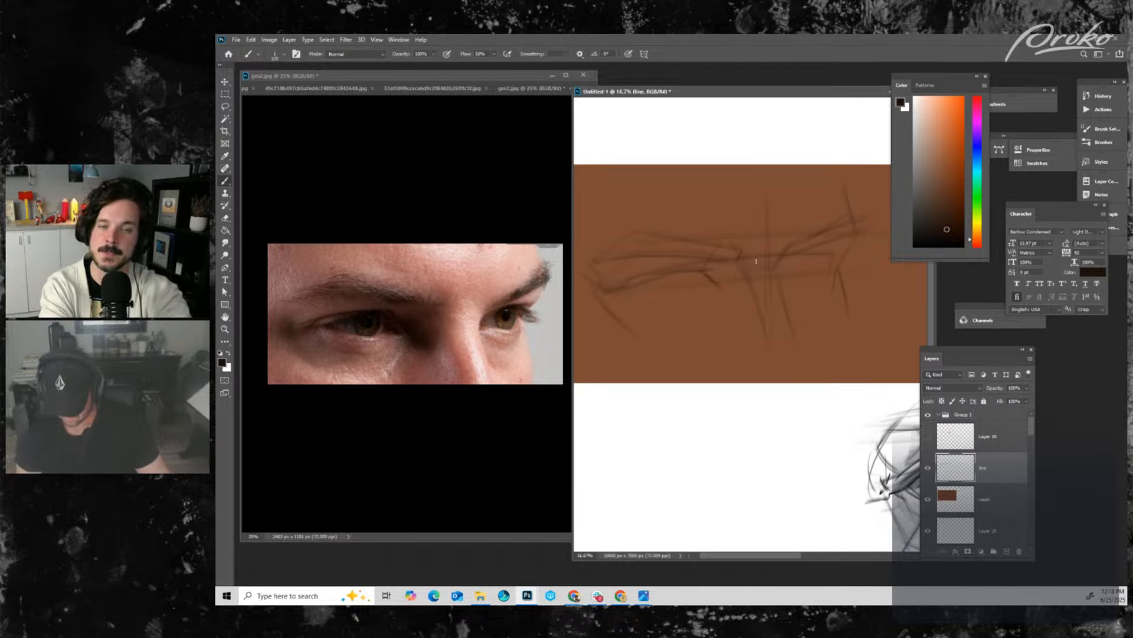
- Darken the left-hand eye's inner corner with a smaller brush, and extend it with a short slanted stroke toward the nose
{"action": "key", "text": "bracketright"}
{"action": "key", "text": "bracketright"}
{"action": "key", "text": "bracketright"}
{"action": "key", "text": "bracketright"}
{"action": "key", "text": "bracketleft"}
{"action": "key", "text": "bracketleft"}
{"action": "key", "text": "bracketleft"}
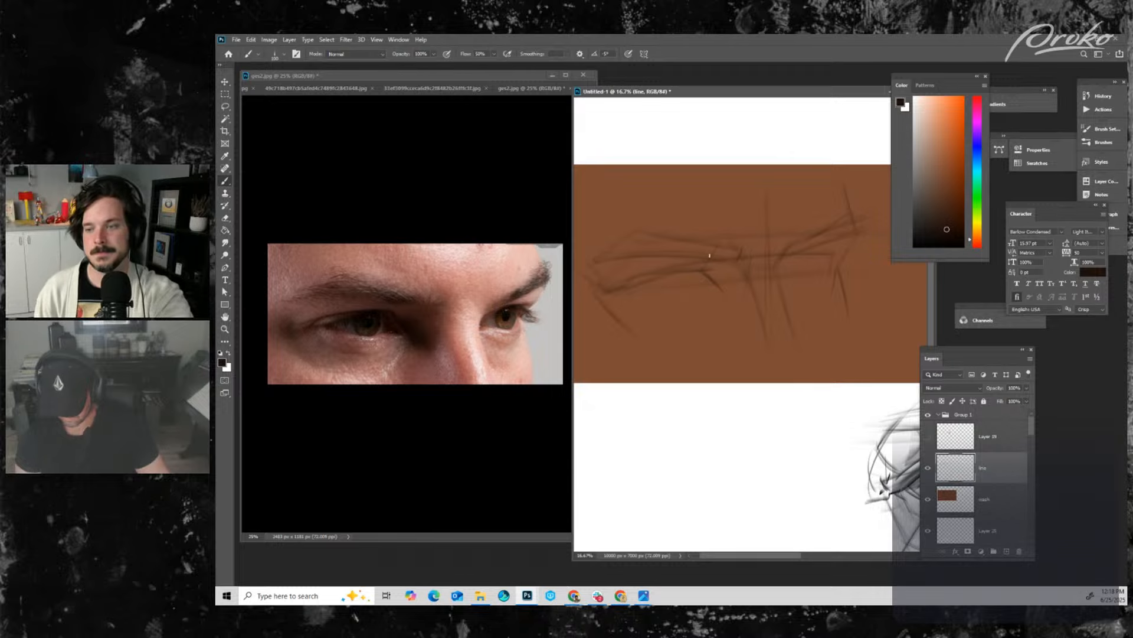
{"action": "left_click_drag", "start_coordinate": [697, 273], "coordinate": [714, 281]}
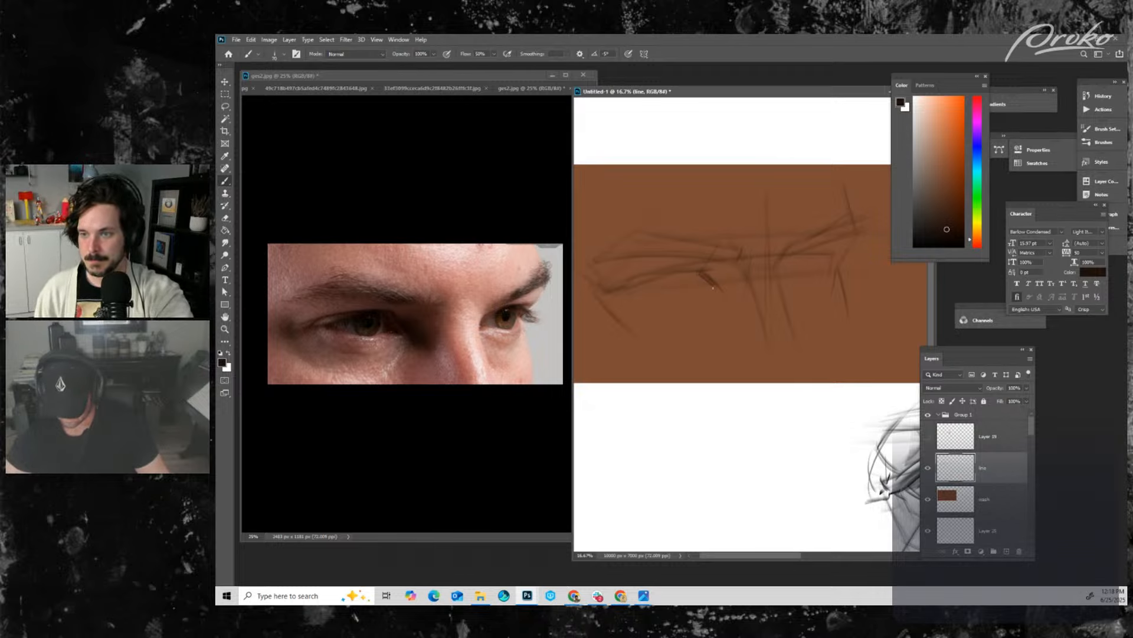
{"action": "key", "text": "l"}
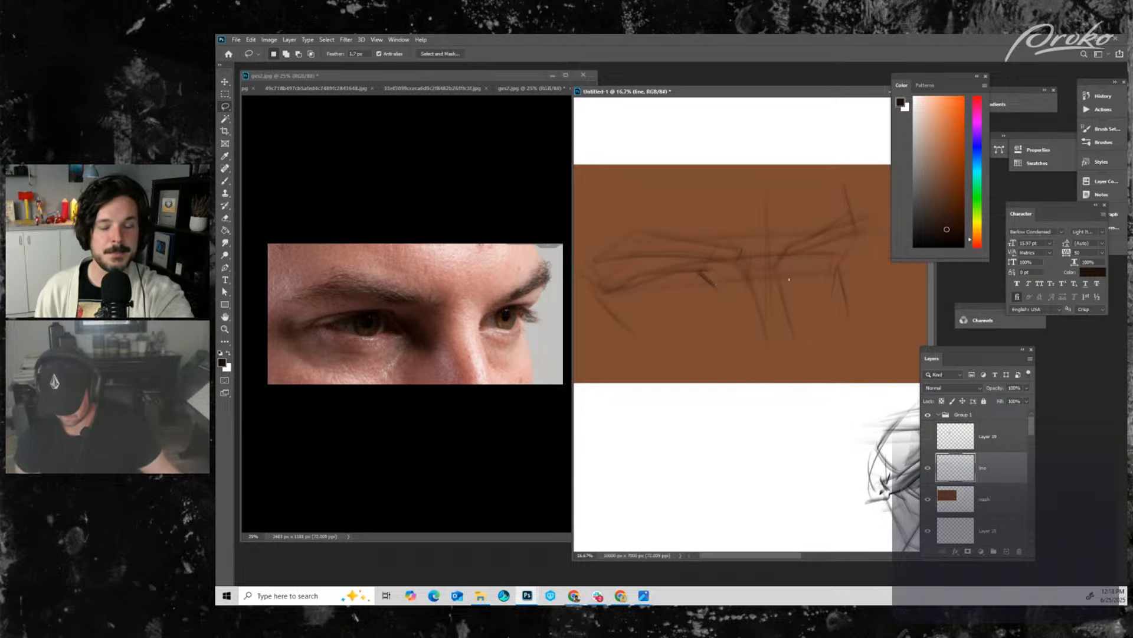
{"action": "key", "text": "b"}
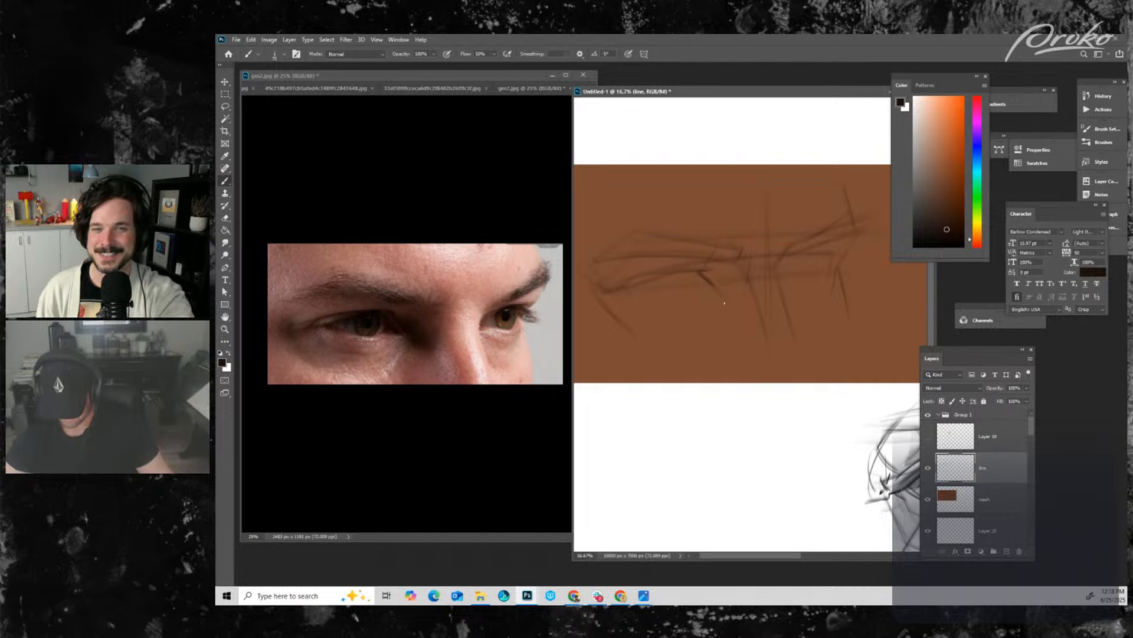
{"action": "left_click_drag", "start_coordinate": [717, 299], "coordinate": [742, 306]}
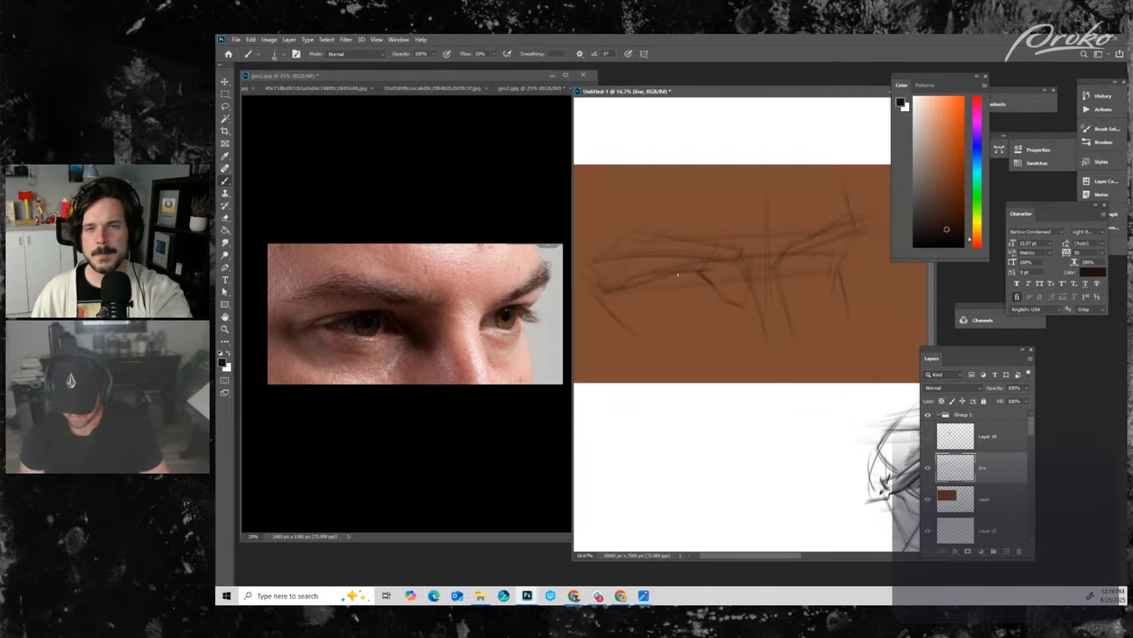
- Reinforce the upper eye line from the left-hand eye across the nose bridge to the right-hand eye, and mark the left-hand brow
{"action": "left_click_drag", "start_coordinate": [626, 278], "coordinate": [650, 275]}
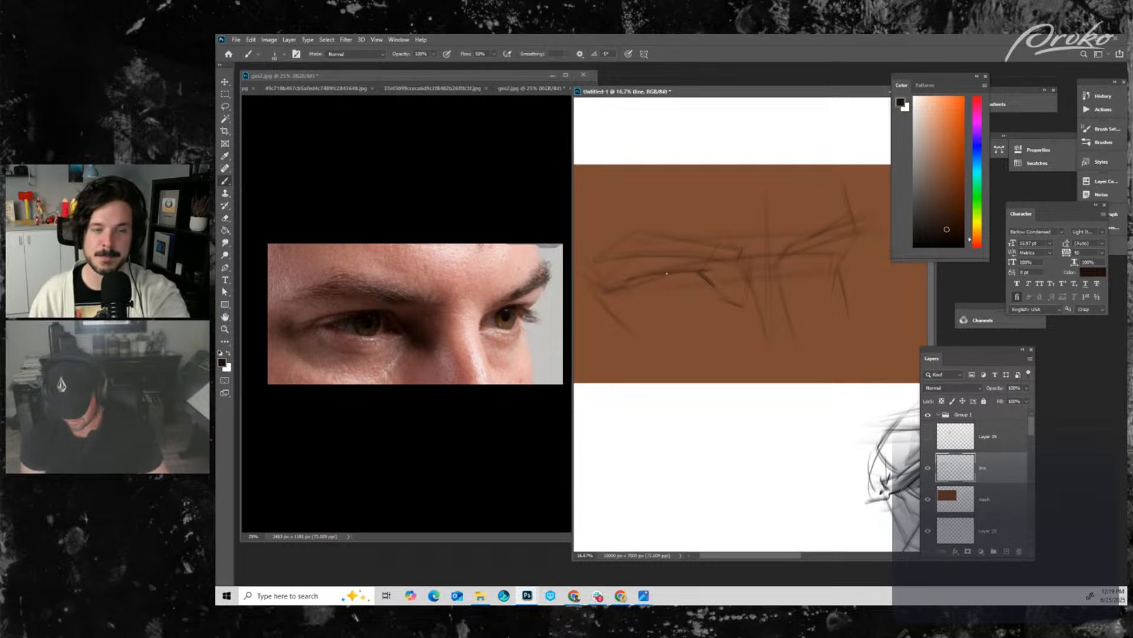
{"action": "mouse_move", "coordinate": [722, 298]}
{"action": "left_mouse_down"}
{"action": "mouse_move", "coordinate": [706, 272]}
{"action": "mouse_move", "coordinate": [802, 260]}
{"action": "left_mouse_up"}
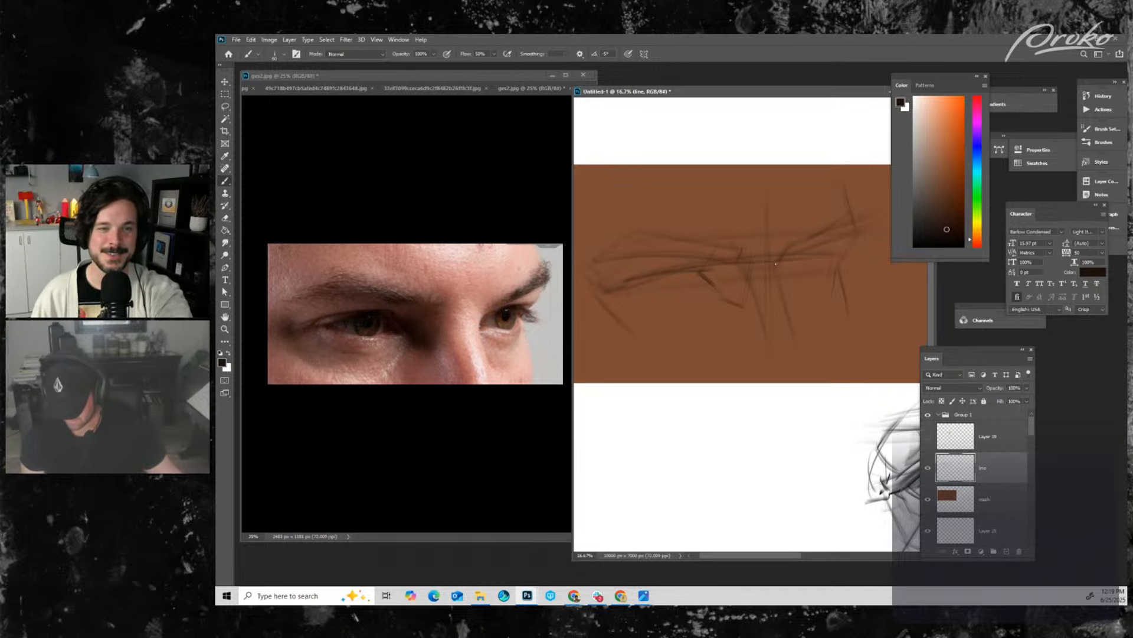
{"action": "left_click_drag", "start_coordinate": [709, 267], "coordinate": [843, 263]}
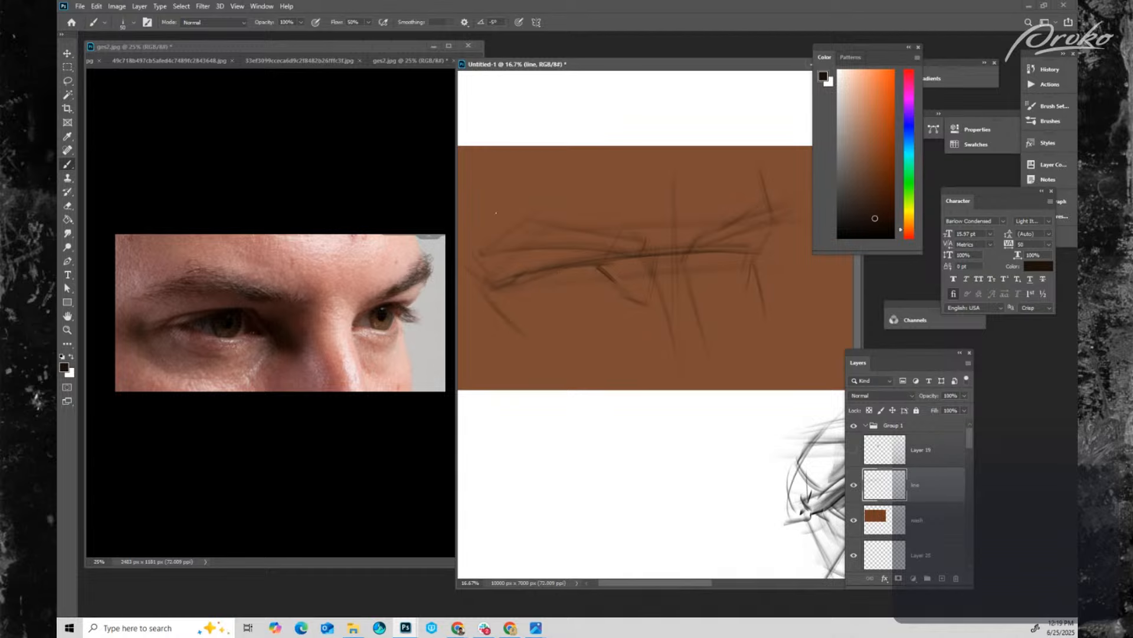
{"action": "left_click_drag", "start_coordinate": [510, 235], "coordinate": [529, 260]}
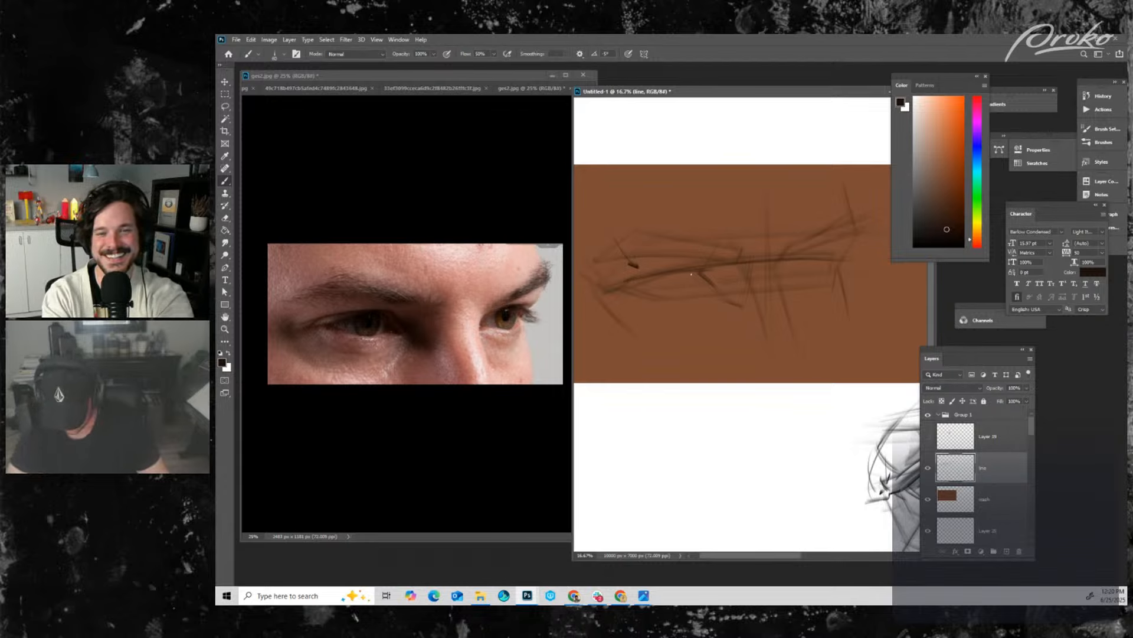
- Shape the lid outlines of both eyes, adding the left-hand eye's inner corner and the right-hand eye's outer lashes
{"action": "left_click_drag", "start_coordinate": [692, 274], "coordinate": [710, 290]}
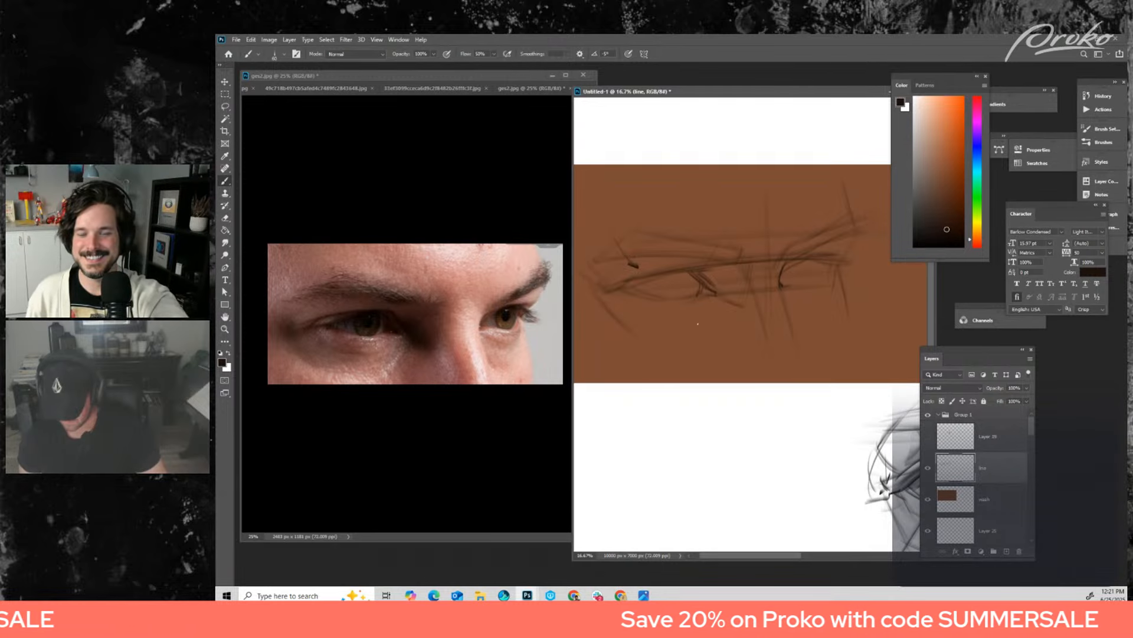
{"action": "scroll", "coordinate": [673, 304], "scroll_direction": "up", "scroll_amount": 1}
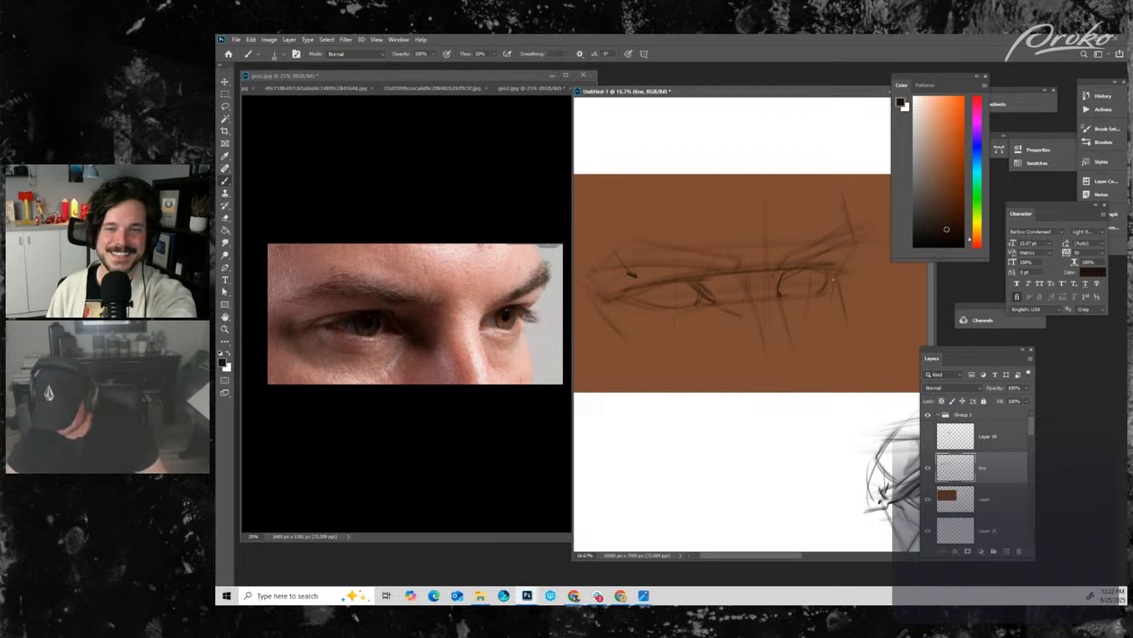
{"action": "left_click_drag", "start_coordinate": [836, 283], "coordinate": [854, 287]}
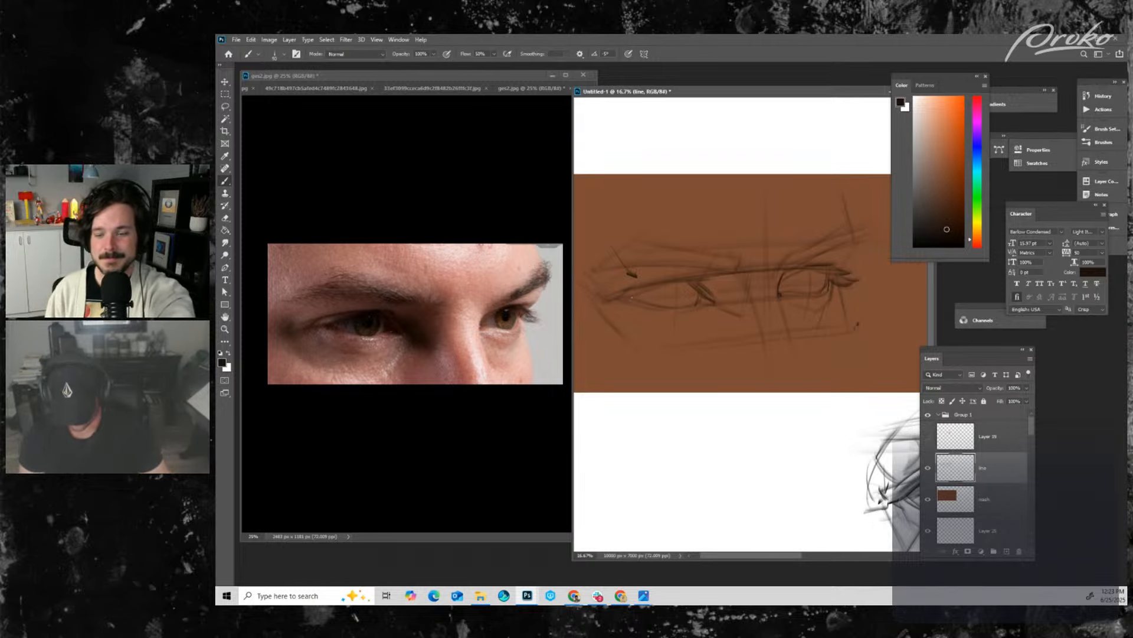
{"action": "left_click_drag", "start_coordinate": [623, 299], "coordinate": [664, 285]}
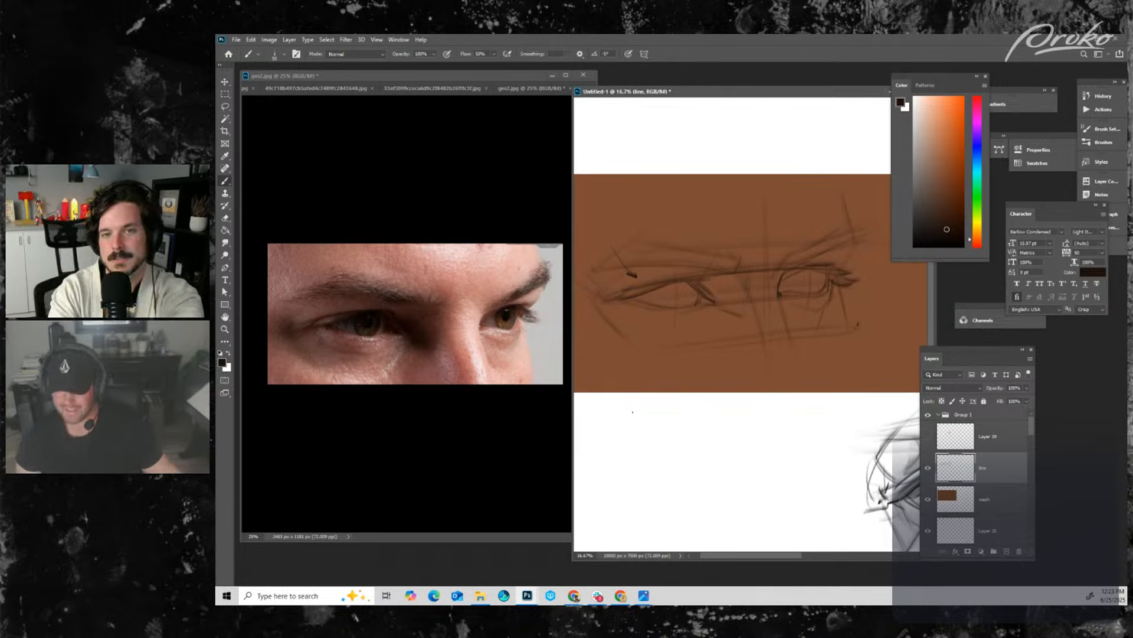
- Undo the last stroke and redraw the inner edge of the right-hand eye
{"action": "key", "text": "ctrl"}
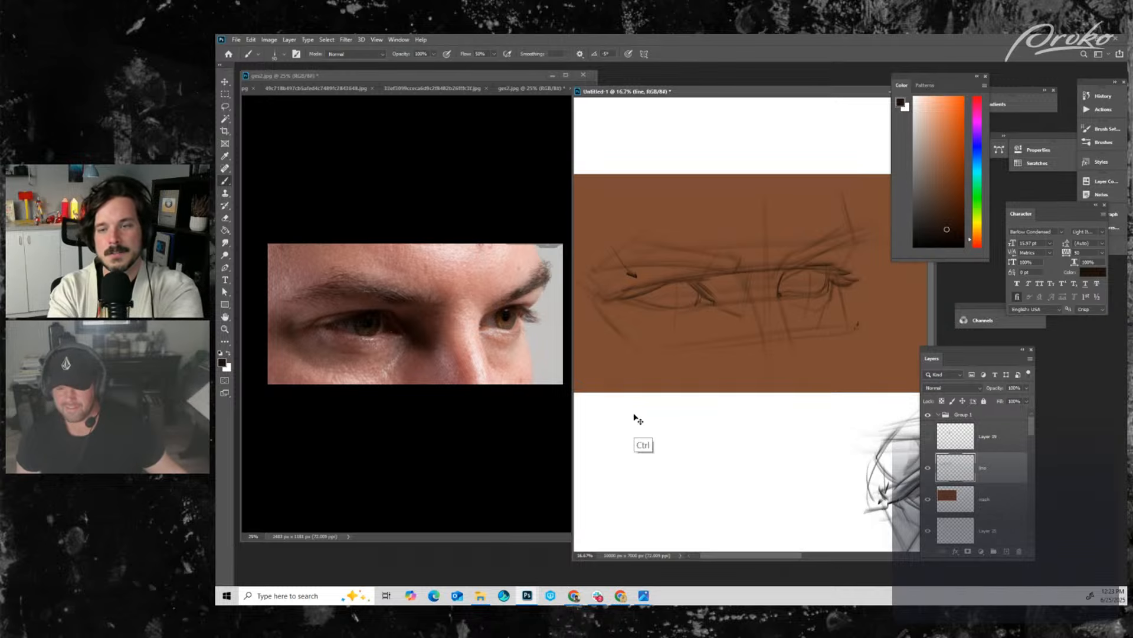
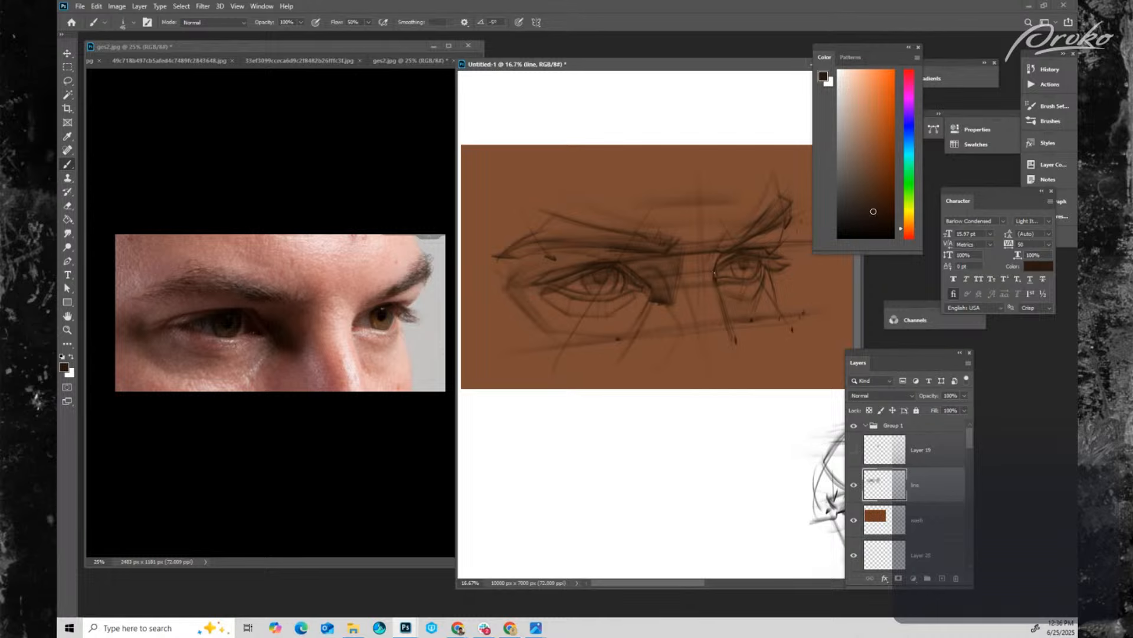
{"action": "key", "text": "ctrl+z"}
{"action": "left_click_drag", "start_coordinate": [722, 265], "coordinate": [713, 278]}
- Toggle the line layer's visibility off and on, and move the Layers panel over the lower edge of the brown rectangle
{"action": "left_click", "coordinate": [854, 485]}
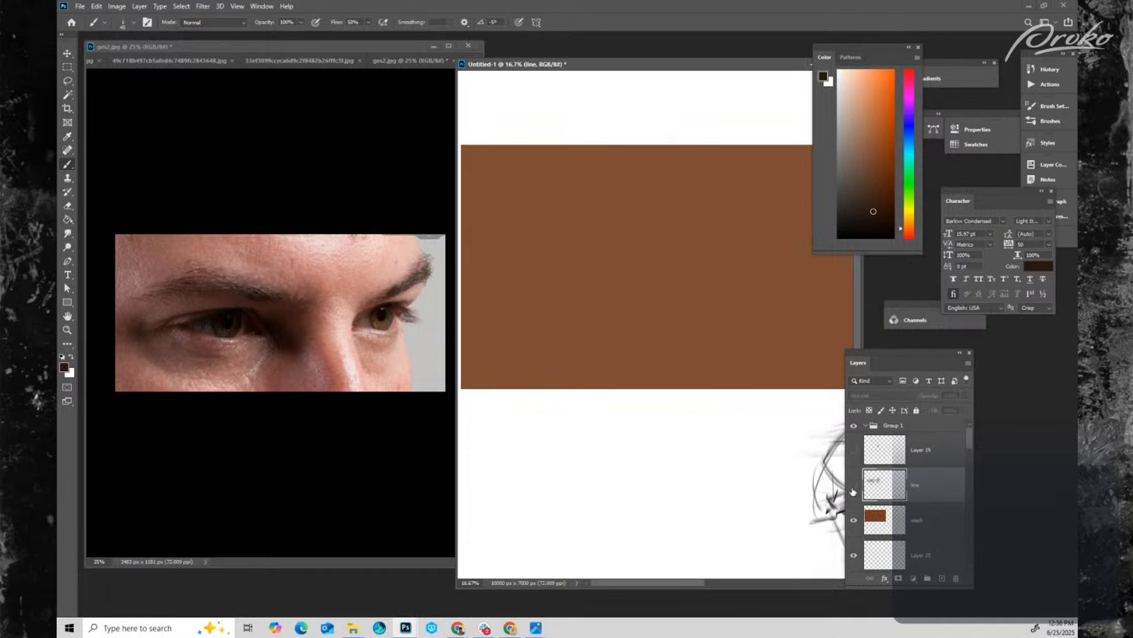
{"action": "left_click", "coordinate": [853, 485]}
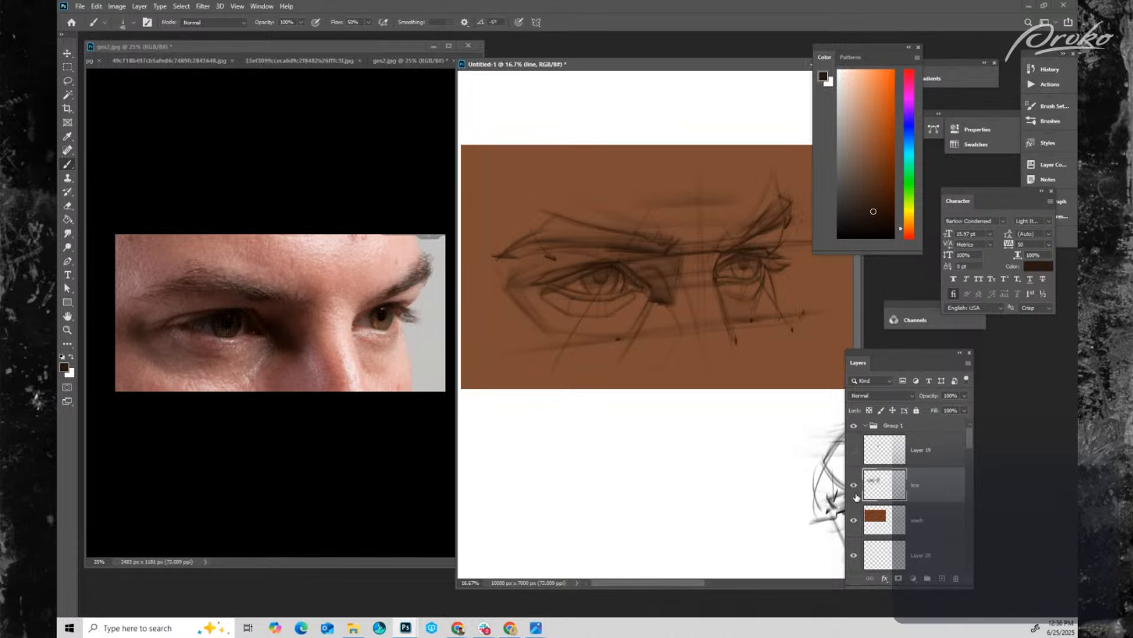
{"action": "left_click_drag", "start_coordinate": [931, 355], "coordinate": [832, 340]}
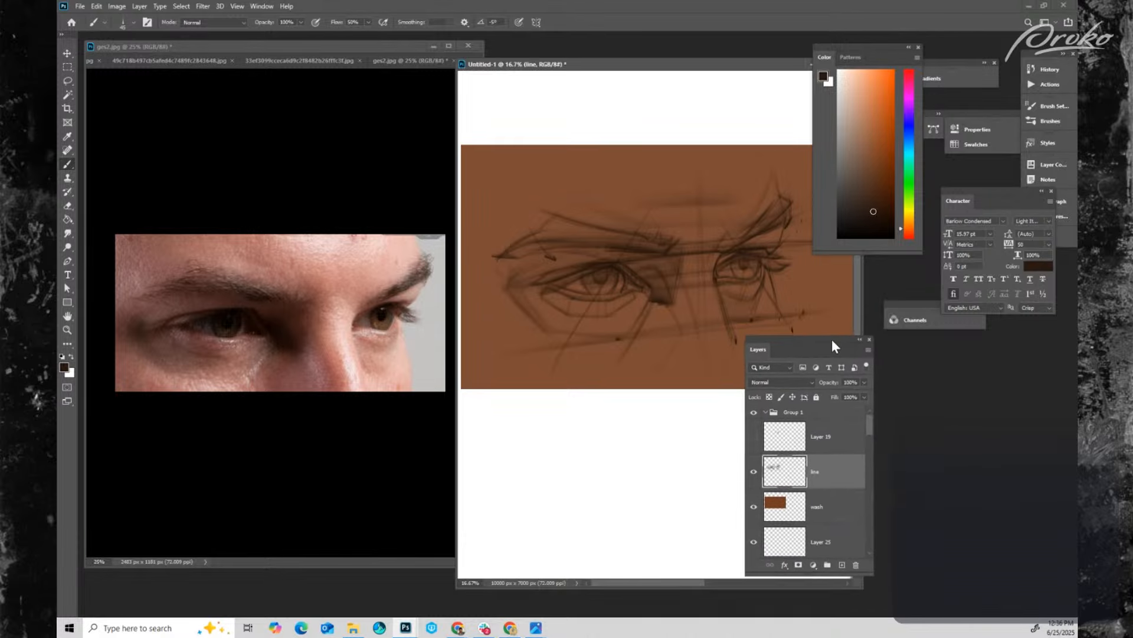
- Isolate the line layer by hiding every other layer, and restore them, several times to compare the sketch with and without the wash
{"action": "left_click", "coordinate": [754, 473], "text": "alt"}
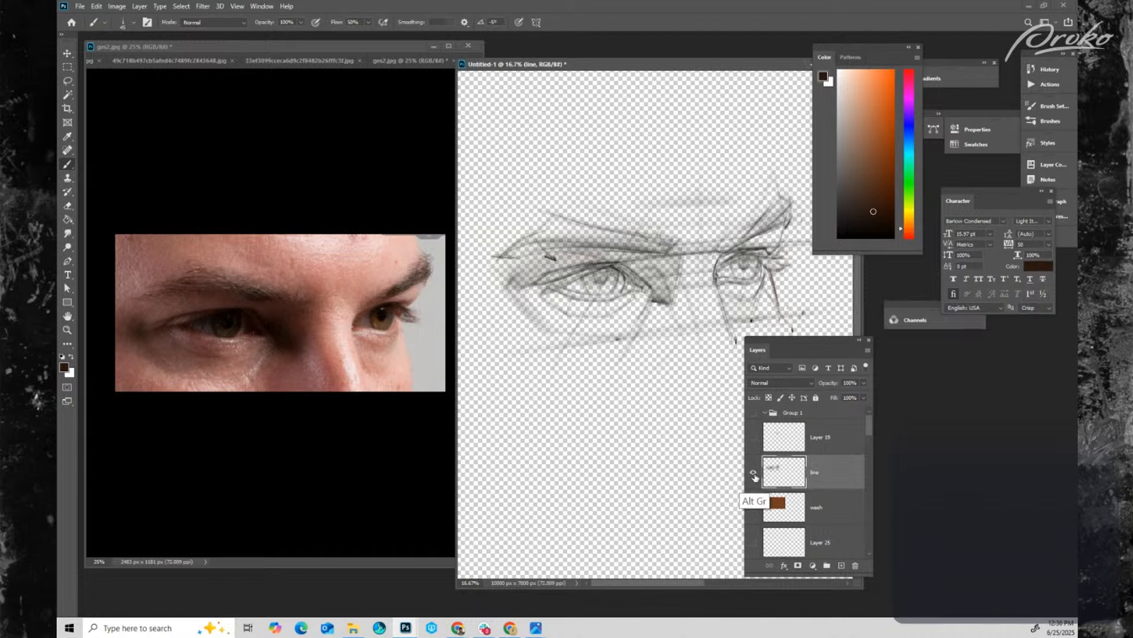
{"action": "left_click", "coordinate": [753, 473], "text": "alt"}
{"action": "left_click", "coordinate": [754, 474], "text": "alt"}
{"action": "left_click", "coordinate": [754, 475], "text": "alt"}
{"action": "left_click", "coordinate": [754, 473], "text": "alt"}
{"action": "left_click", "coordinate": [754, 473], "text": "alt"}
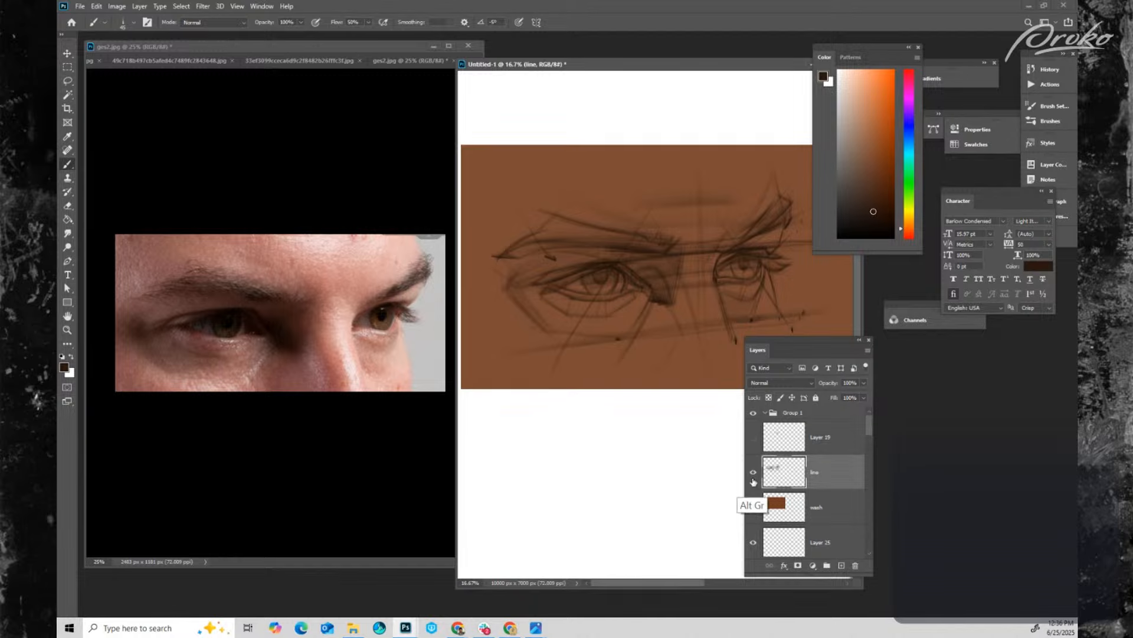
{"action": "left_click", "coordinate": [754, 474], "text": "alt"}
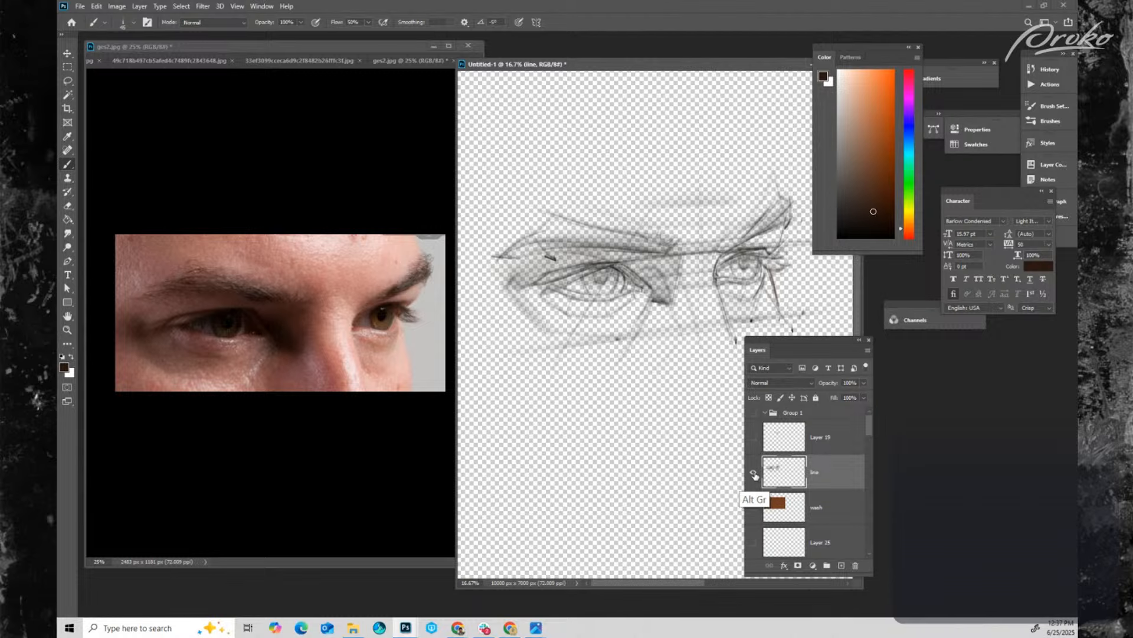
{"action": "left_click", "coordinate": [754, 474], "text": "alt"}
{"action": "left_click", "coordinate": [753, 474], "text": "alt"}
{"action": "left_click", "coordinate": [754, 476], "text": "alt"}
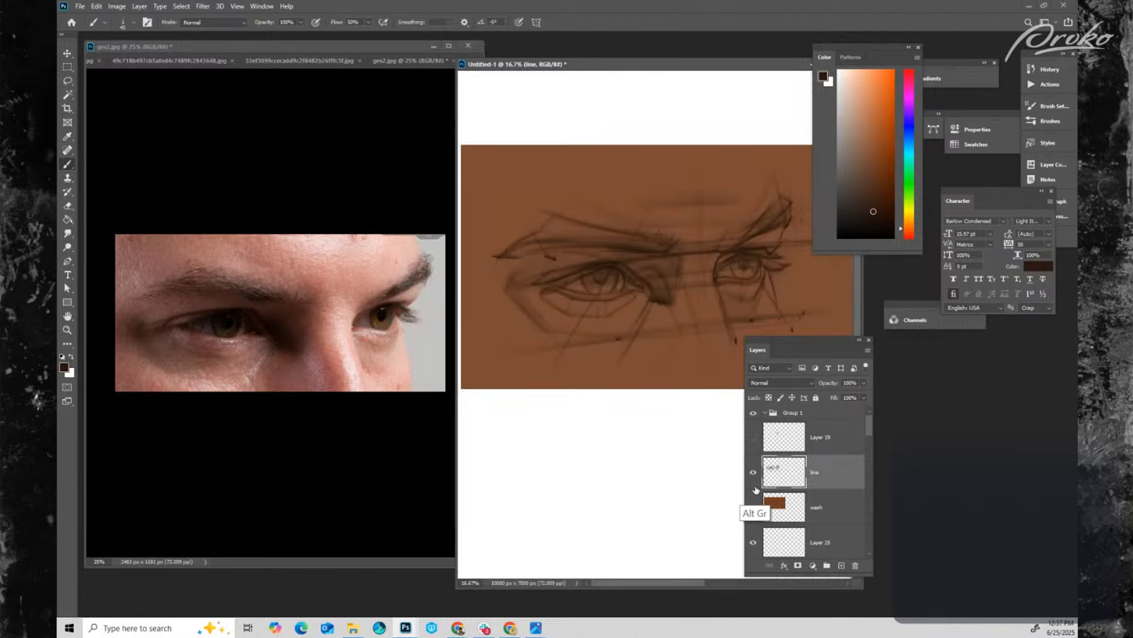
{"action": "left_click", "coordinate": [754, 479], "text": "alt"}
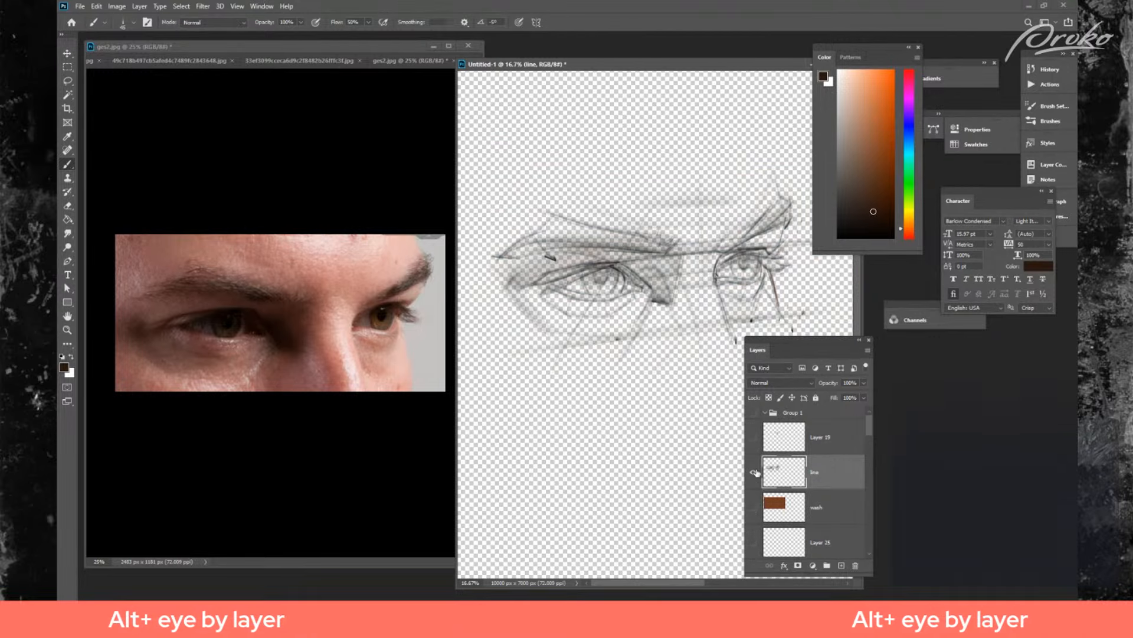
- Lock the transparent pixels of the line layer and sample the dark line colour at the left-hand eye's inner corner
{"action": "left_click", "coordinate": [768, 397]}
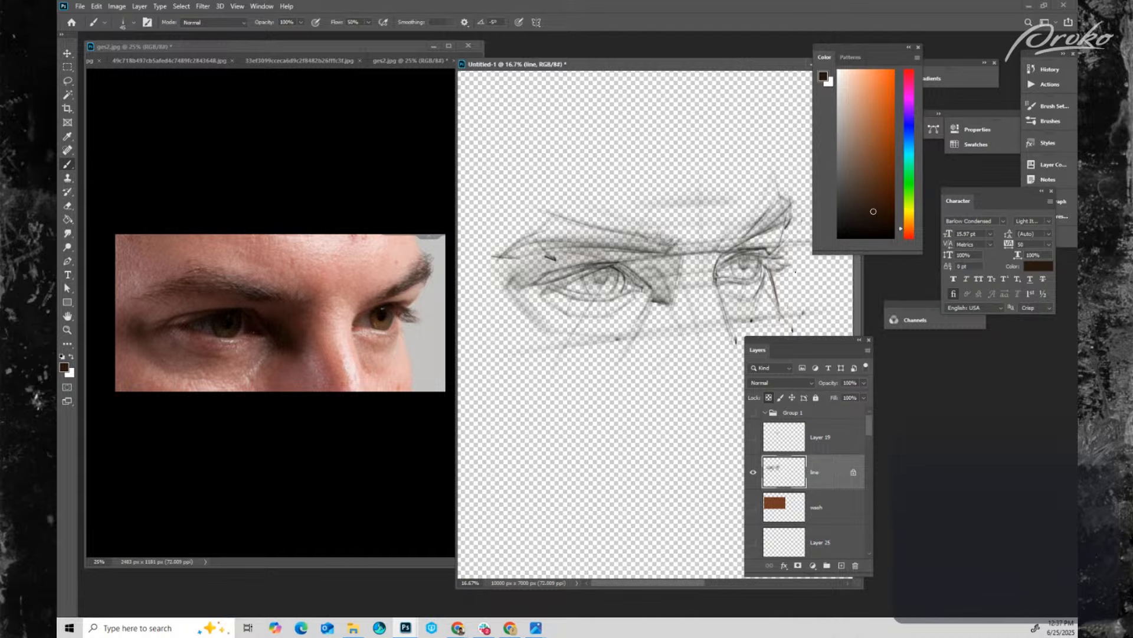
{"action": "left_click", "coordinate": [659, 300], "text": "alt"}
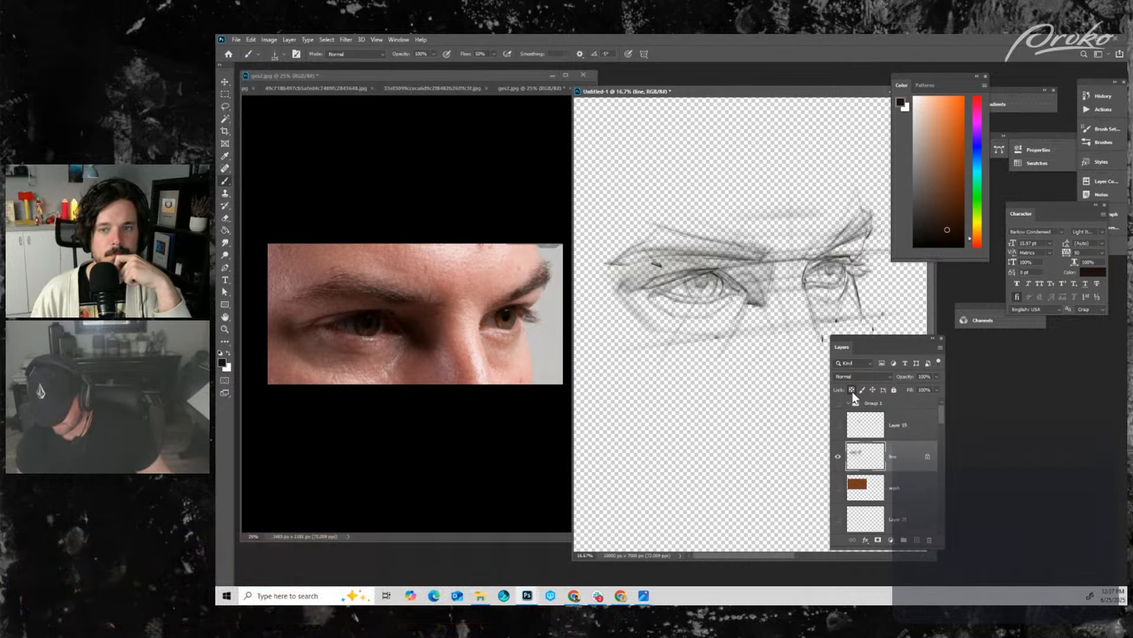
- Turn the wash and Background layers back on so the line sketch sits over the brown rectangle and white canvas
{"action": "left_click", "coordinate": [838, 486]}
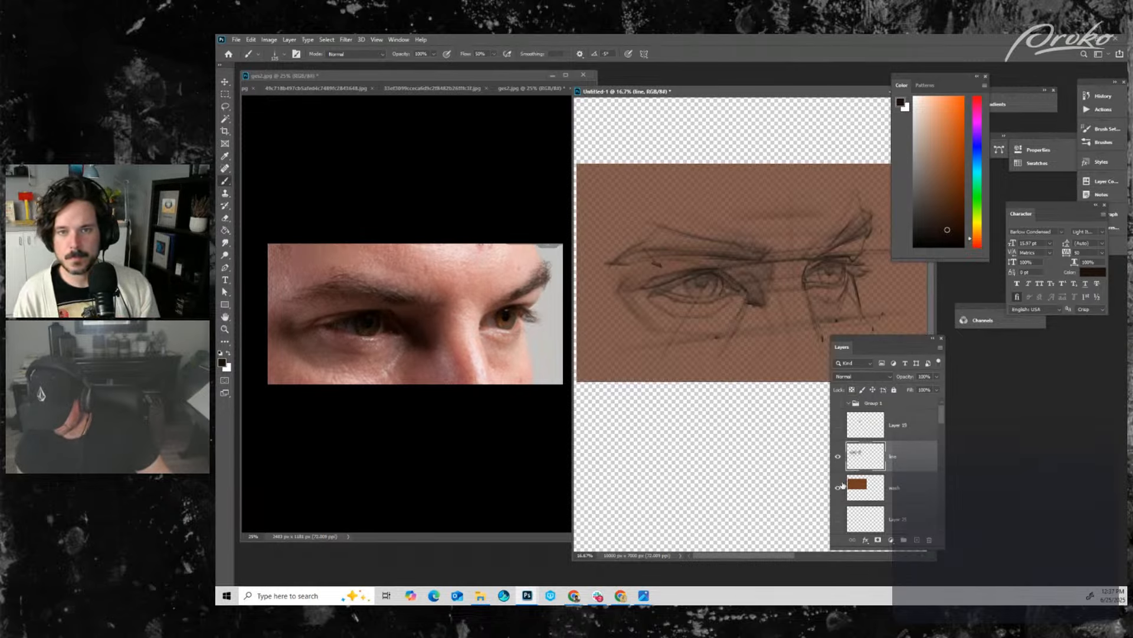
{"action": "key", "text": "alt"}
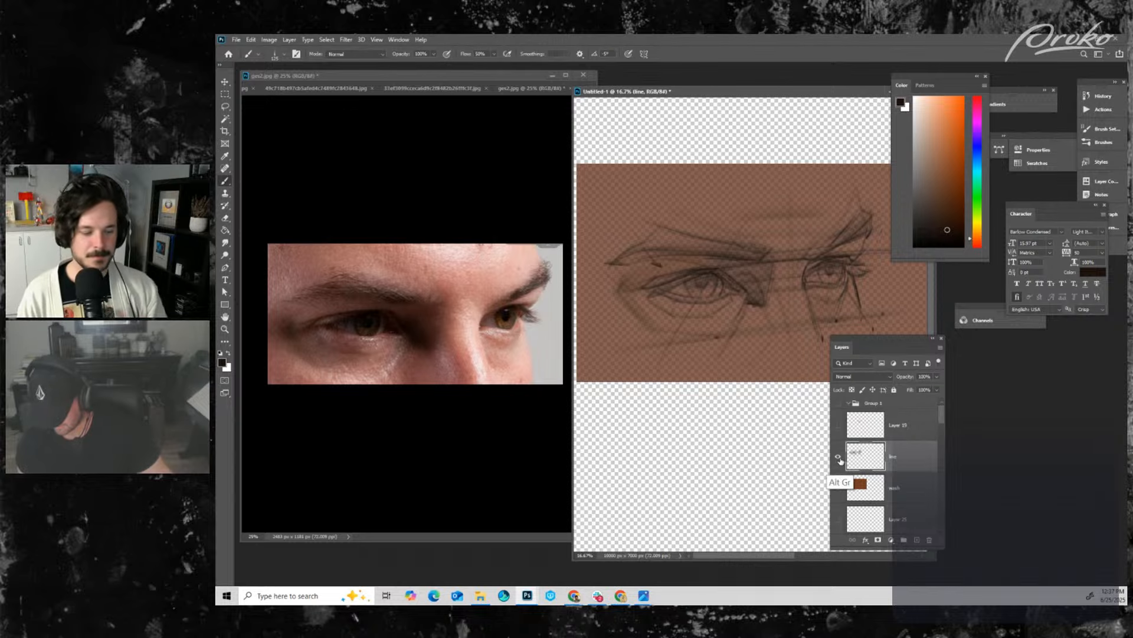
{"action": "left_click", "coordinate": [838, 456], "text": "alt"}
{"action": "left_click", "coordinate": [838, 456], "text": "alt"}
{"action": "left_click_drag", "start_coordinate": [941, 413], "coordinate": [942, 518]}
{"action": "left_click", "coordinate": [837, 518]}
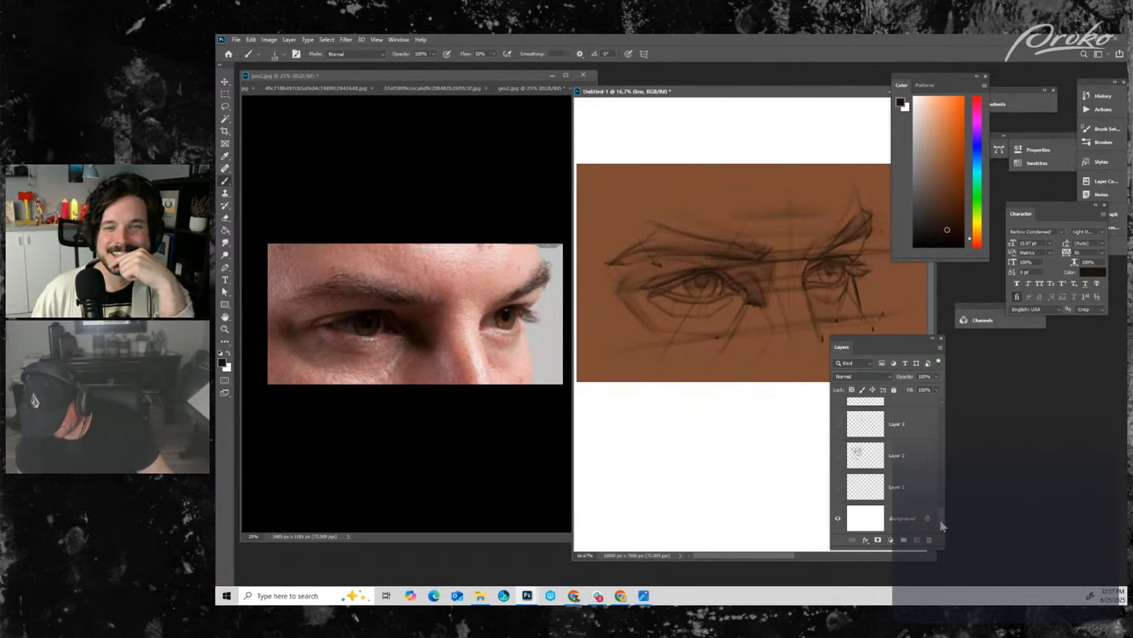
- Toggle the visibility of Layer 2 and turn on Layer 21 and the sketch layer two rows beneath it
{"action": "left_click", "coordinate": [839, 454]}
{"action": "left_click", "coordinate": [839, 455]}
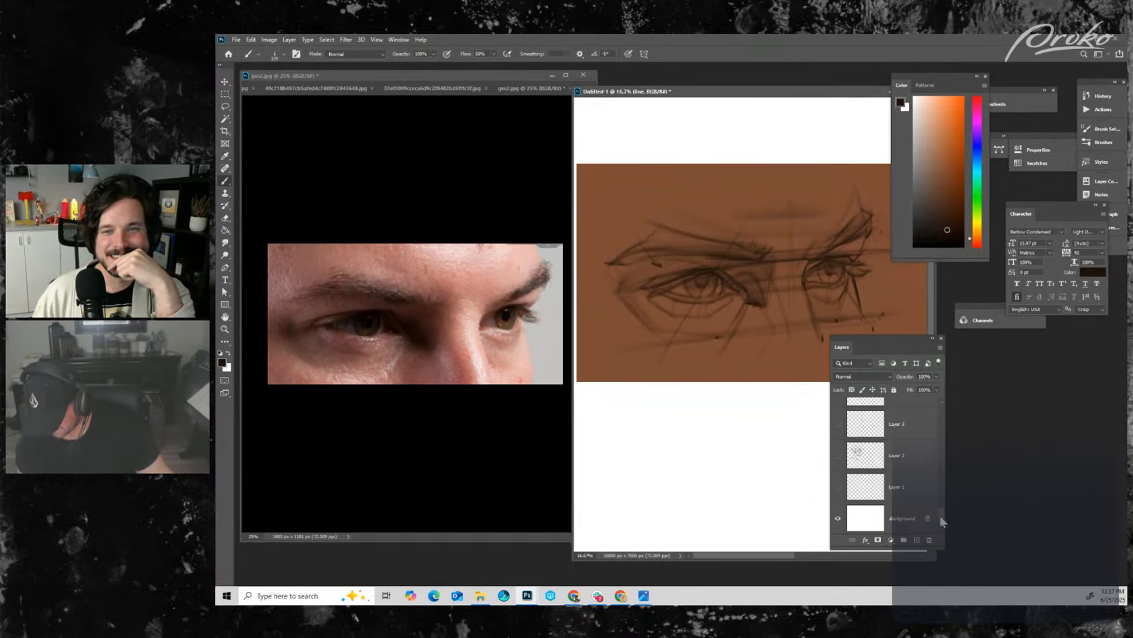
{"action": "left_click_drag", "start_coordinate": [940, 516], "coordinate": [931, 446]}
{"action": "left_click", "coordinate": [838, 492]}
{"action": "left_click", "coordinate": [838, 431]}
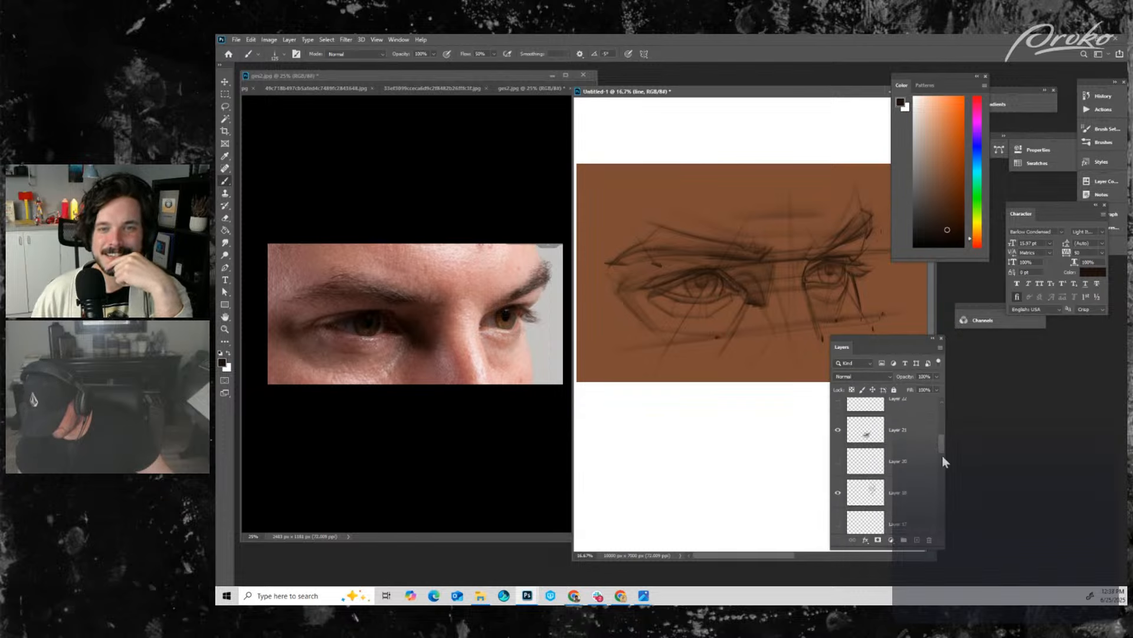
{"action": "scroll", "coordinate": [939, 445], "scroll_direction": "up", "scroll_amount": 2}
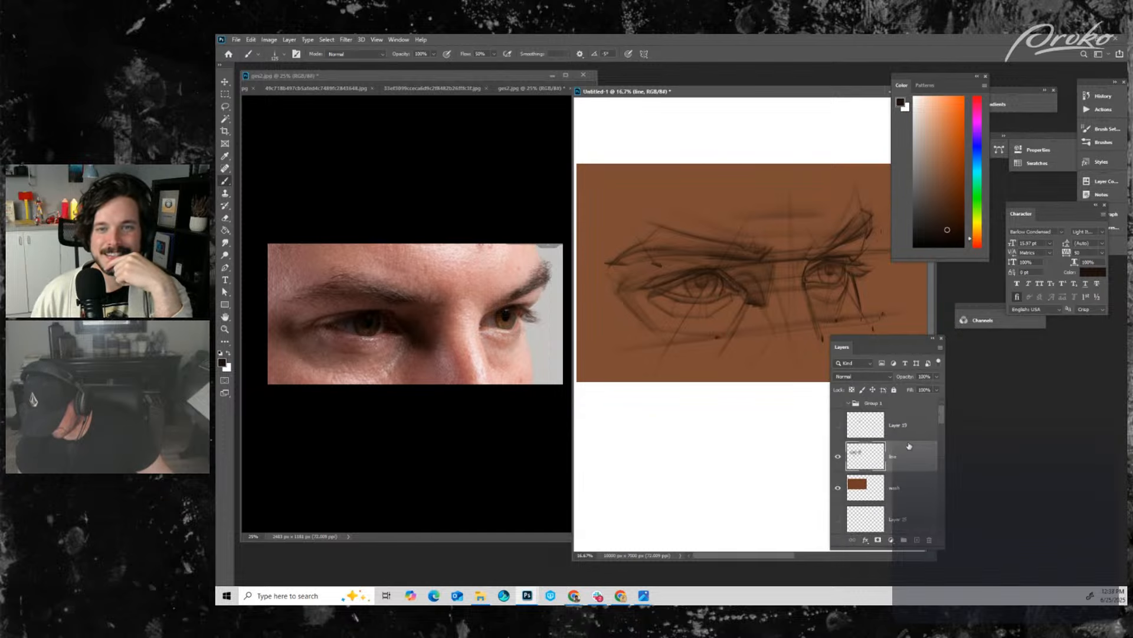
- Add a new layer between the wash and line layers and name it localcolors
{"action": "left_click", "coordinate": [892, 491]}
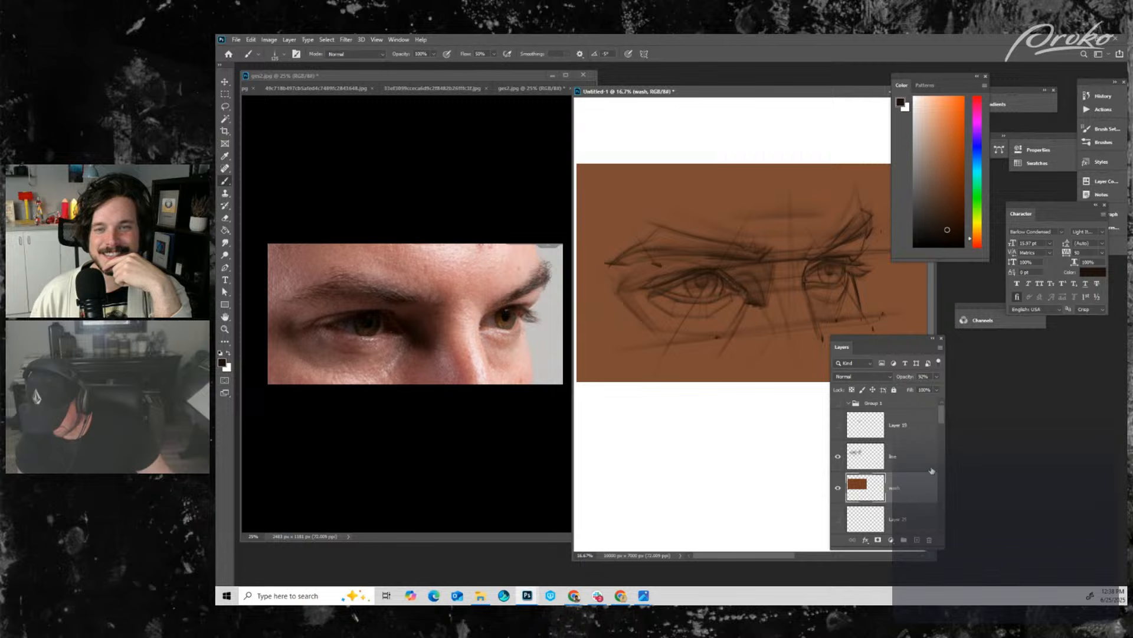
{"action": "left_click", "coordinate": [916, 541]}
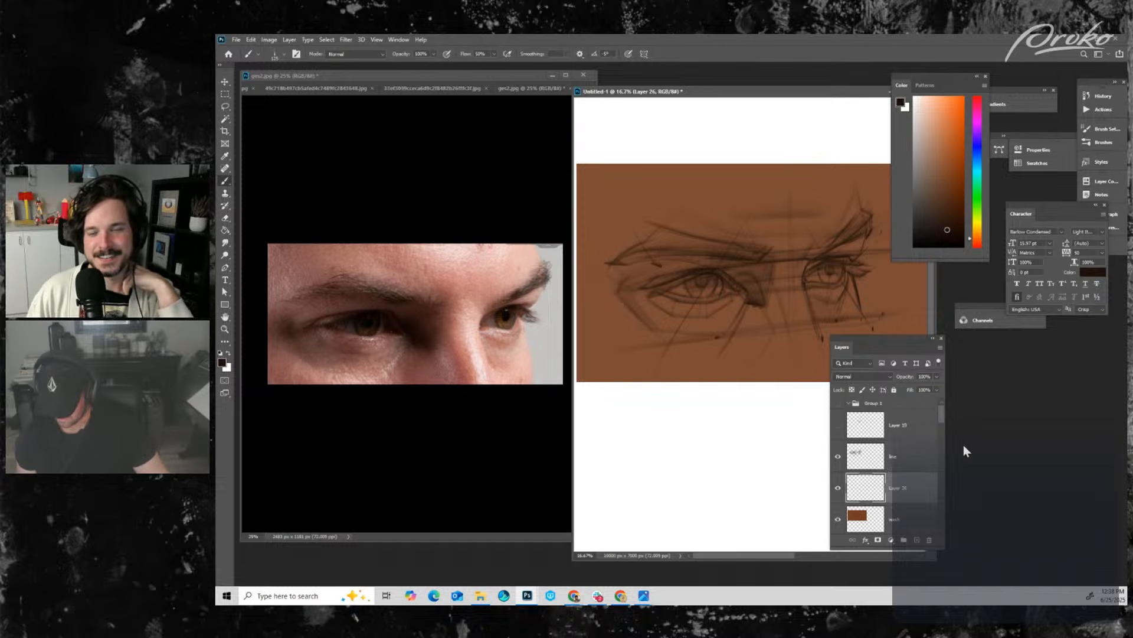
{"action": "double_click", "coordinate": [904, 488]}
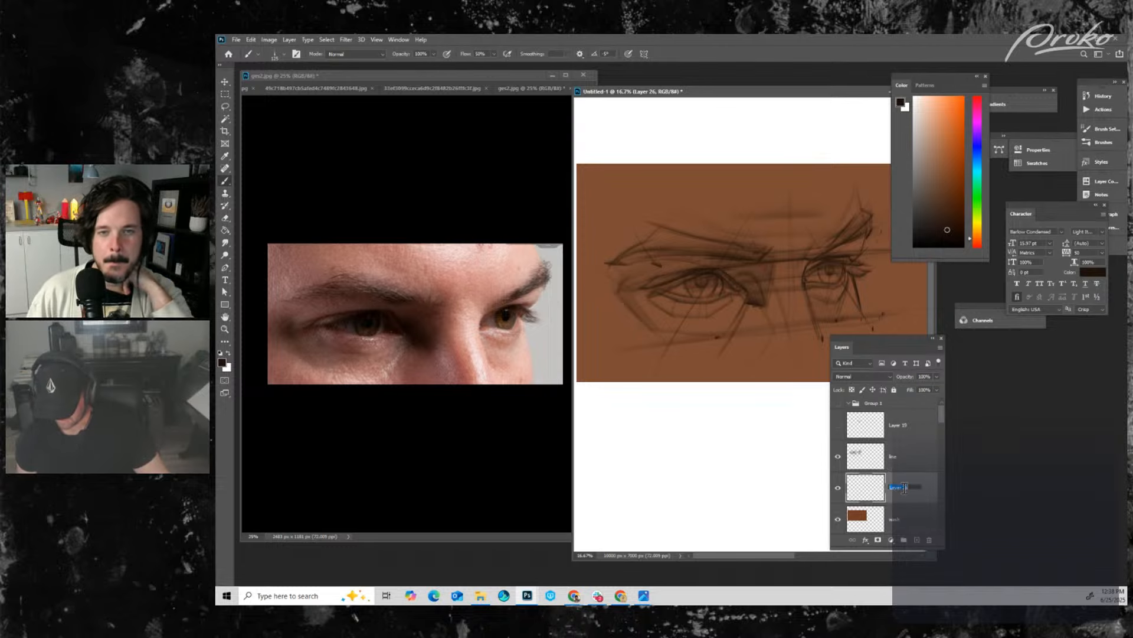
{"action": "key", "text": "BackSpace"}
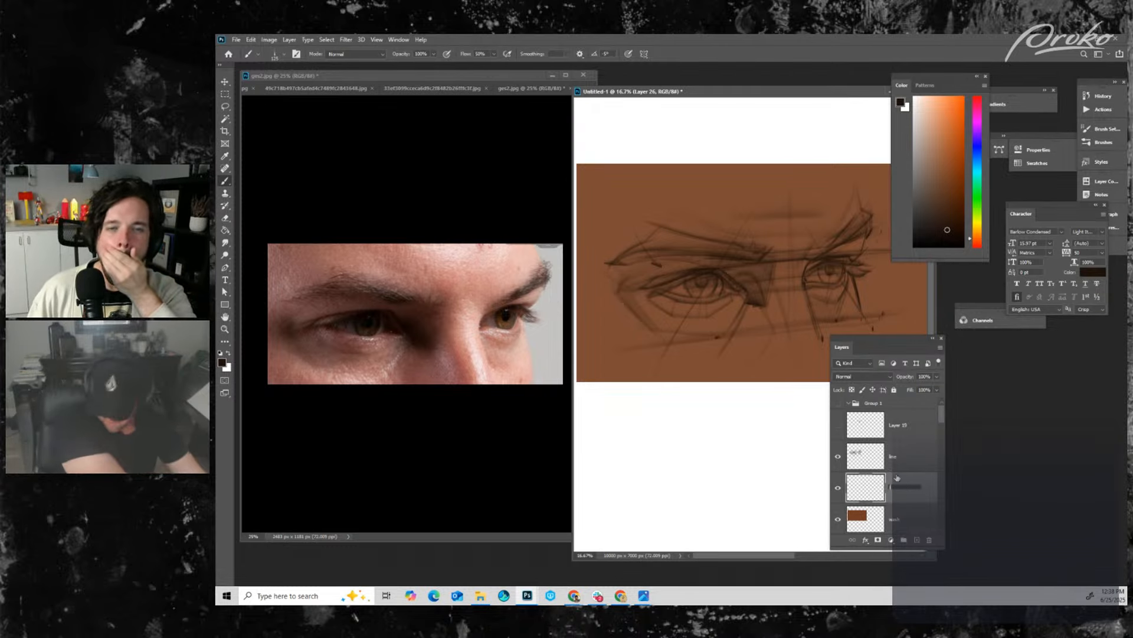
{"action": "type", "text": "locals"}
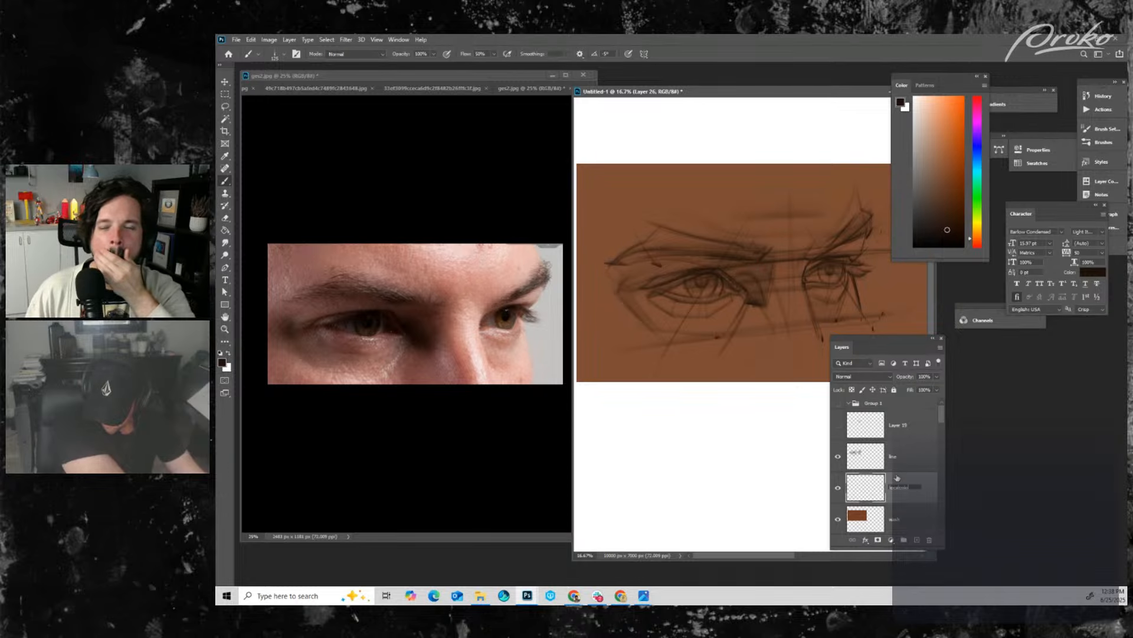
{"action": "key", "text": "Return"}
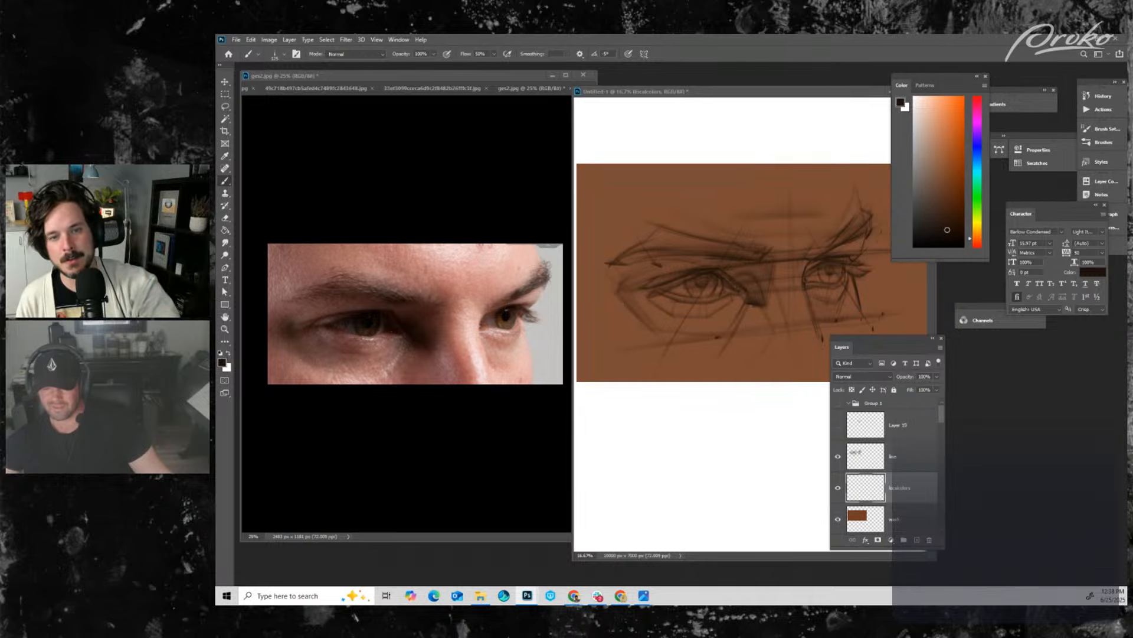
- Pick a dark orange-brown as the foreground colour and reduce the brush size
{"action": "key", "text": "."}
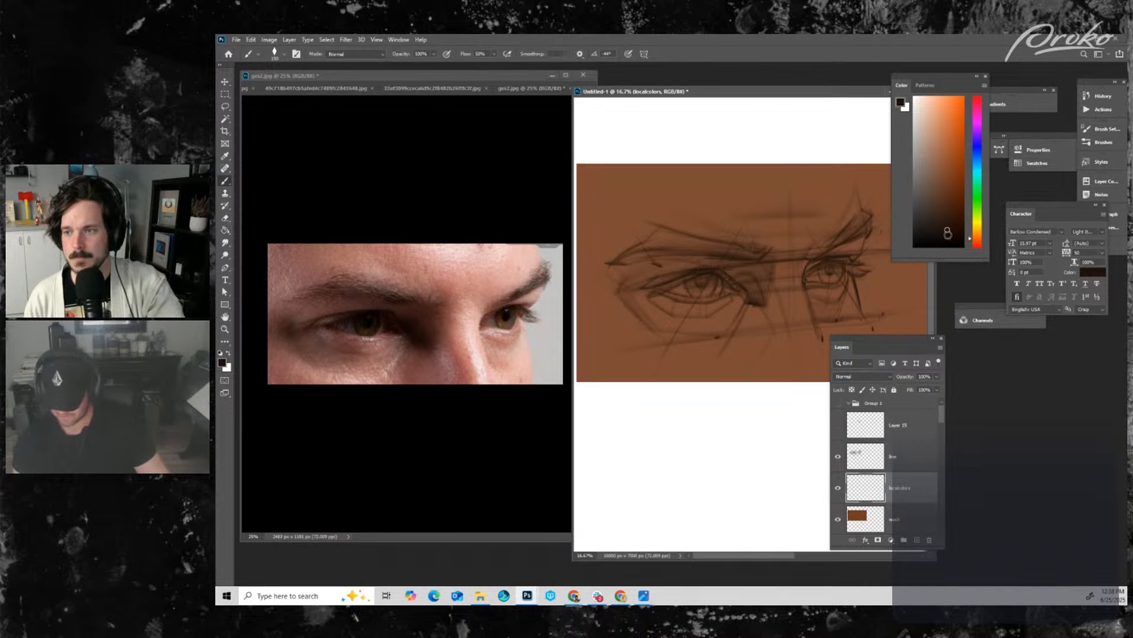
{"action": "mouse_move", "coordinate": [947, 173]}
{"action": "left_mouse_down"}
{"action": "mouse_move", "coordinate": [950, 164]}
{"action": "mouse_move", "coordinate": [950, 208]}
{"action": "left_mouse_up"}
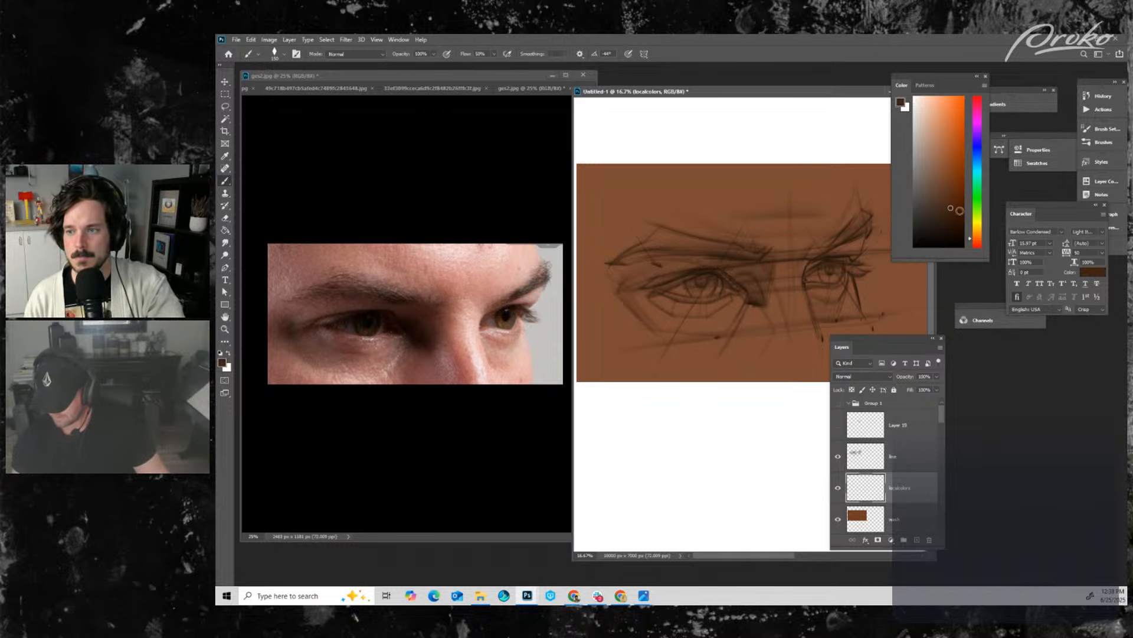
{"action": "left_click", "coordinate": [977, 237]}
{"action": "key", "text": "["}
{"action": "key", "text": "["}
{"action": "key", "text": "["}
{"action": "key", "text": "["}
{"action": "key", "text": "["}
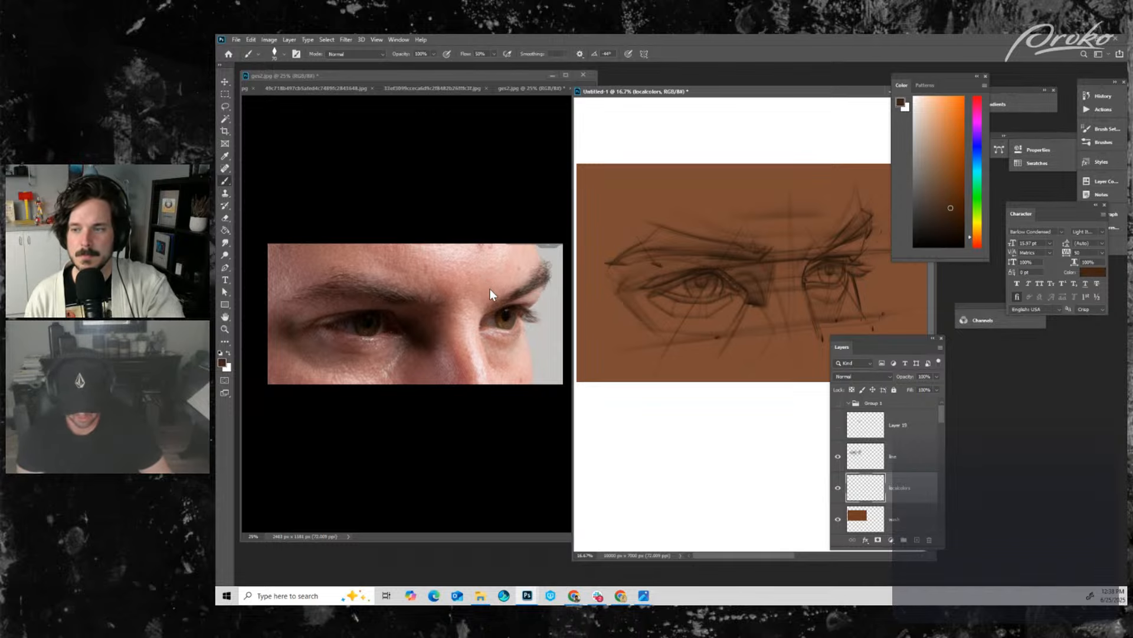
- Switch to the ges2.jpg photo, pick a bright red and outline the forehead plane above the left-hand brow's inner end
{"action": "left_click", "coordinate": [490, 290]}
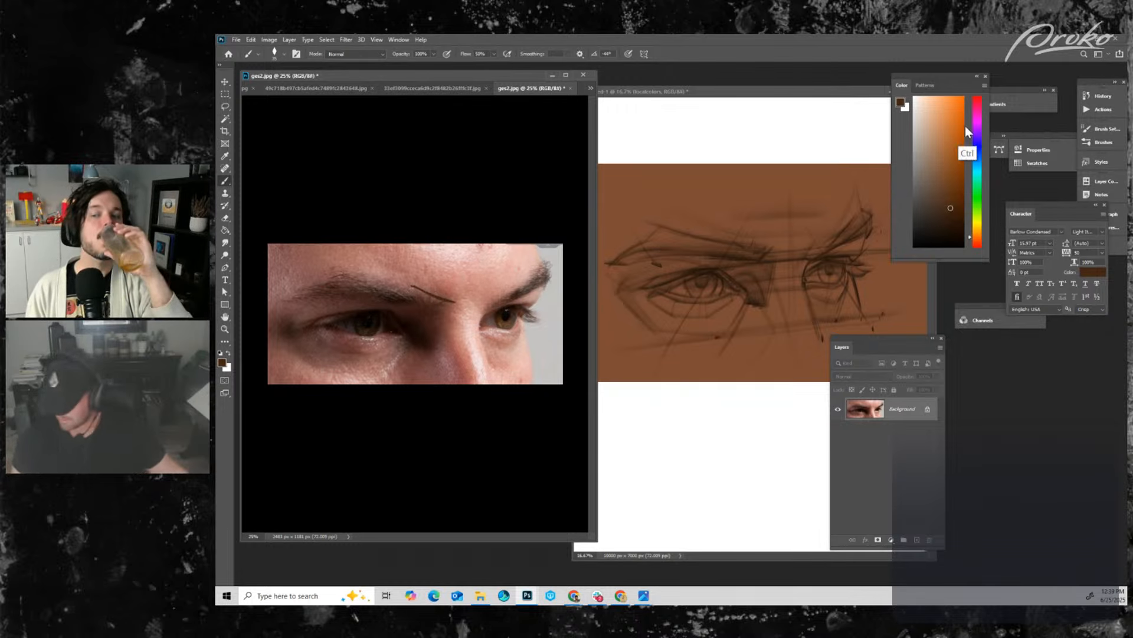
{"action": "left_click_drag", "start_coordinate": [972, 235], "coordinate": [977, 246]}
{"action": "left_click", "coordinate": [964, 97]}
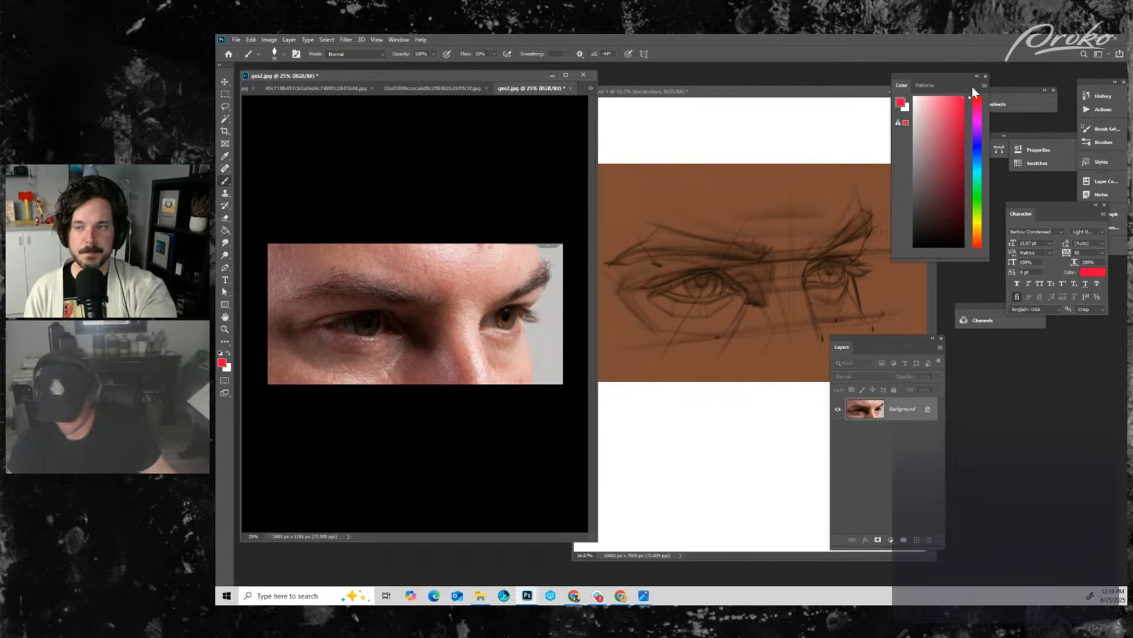
{"action": "left_click_drag", "start_coordinate": [418, 253], "coordinate": [479, 274]}
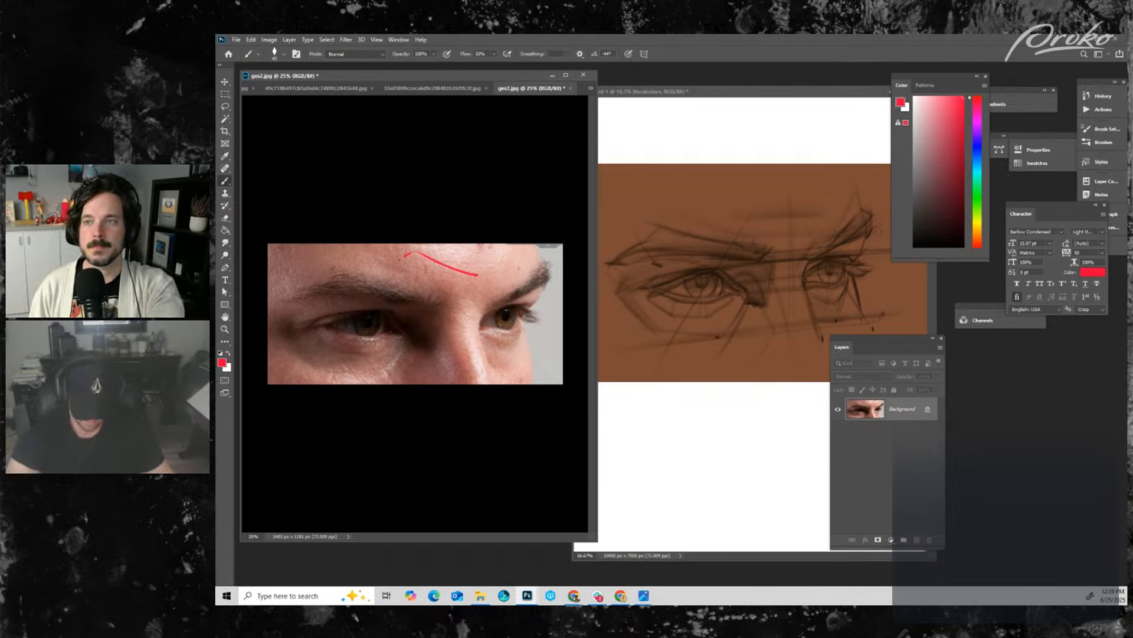
{"action": "left_click_drag", "start_coordinate": [403, 258], "coordinate": [420, 284]}
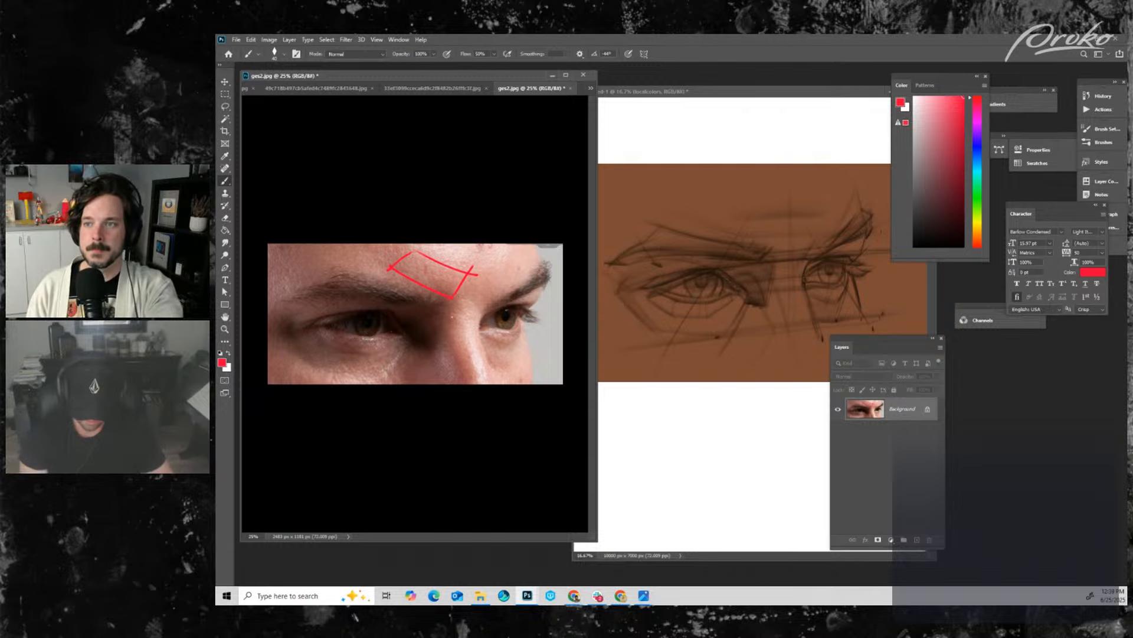
- Outline in red the side planes of the nose bridge, the plane above the right-hand brow, the inner cheek triangle and the upper forehead
{"action": "left_click_drag", "start_coordinate": [454, 295], "coordinate": [471, 376]}
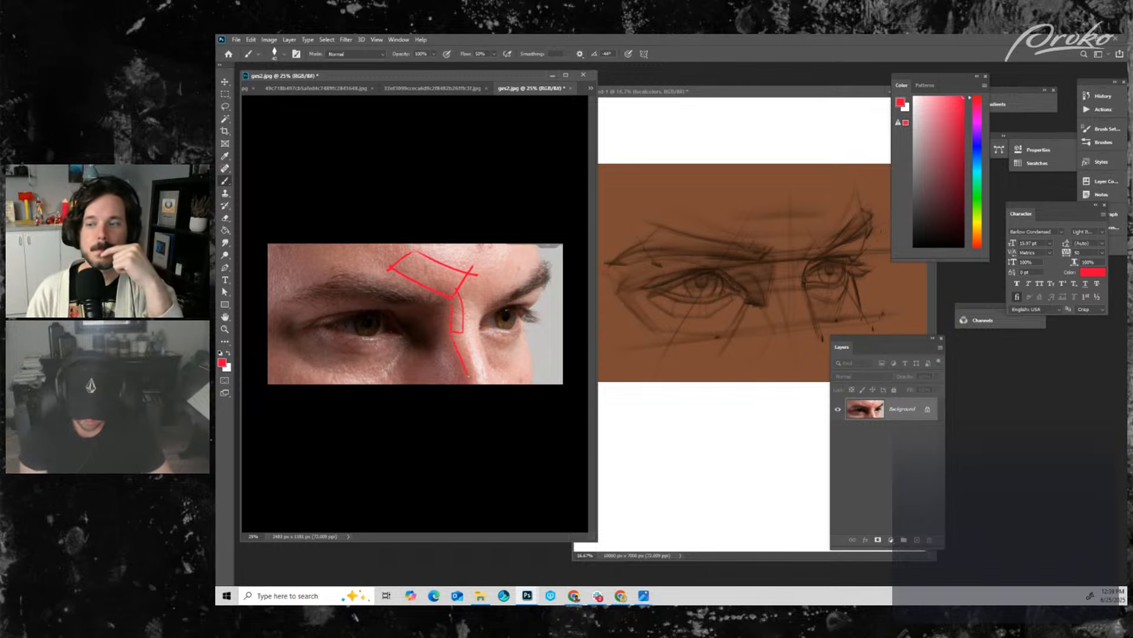
{"action": "left_click_drag", "start_coordinate": [463, 329], "coordinate": [475, 366]}
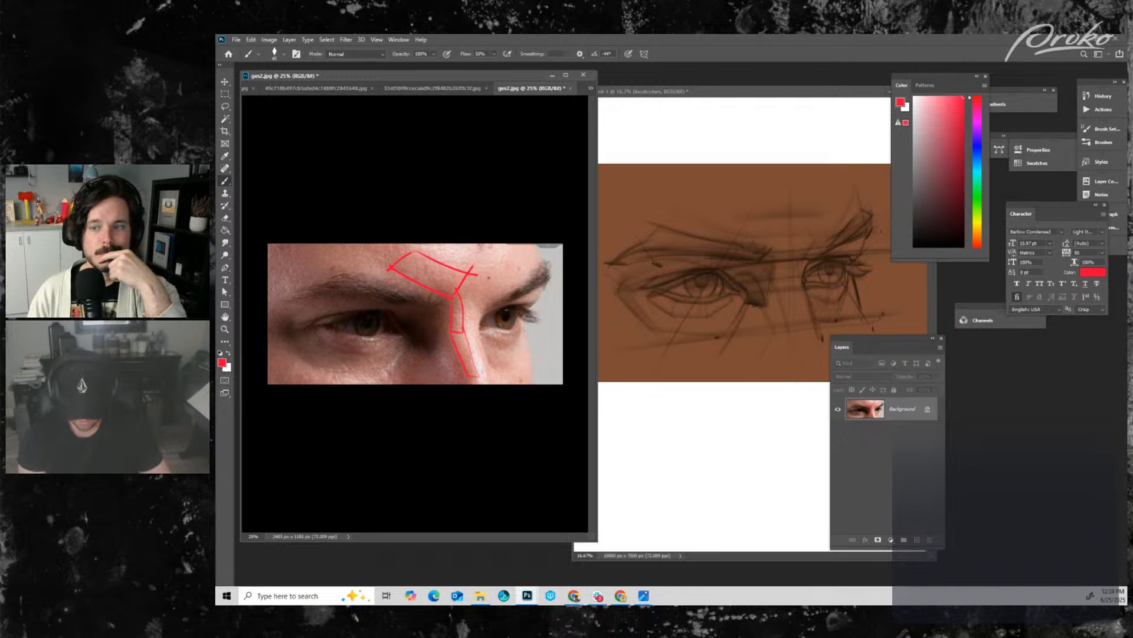
{"action": "mouse_move", "coordinate": [500, 289]}
{"action": "left_mouse_down"}
{"action": "mouse_move", "coordinate": [528, 262]}
{"action": "mouse_move", "coordinate": [482, 275]}
{"action": "mouse_move", "coordinate": [488, 304]}
{"action": "left_mouse_up"}
{"action": "left_click_drag", "start_coordinate": [536, 246], "coordinate": [540, 265]}
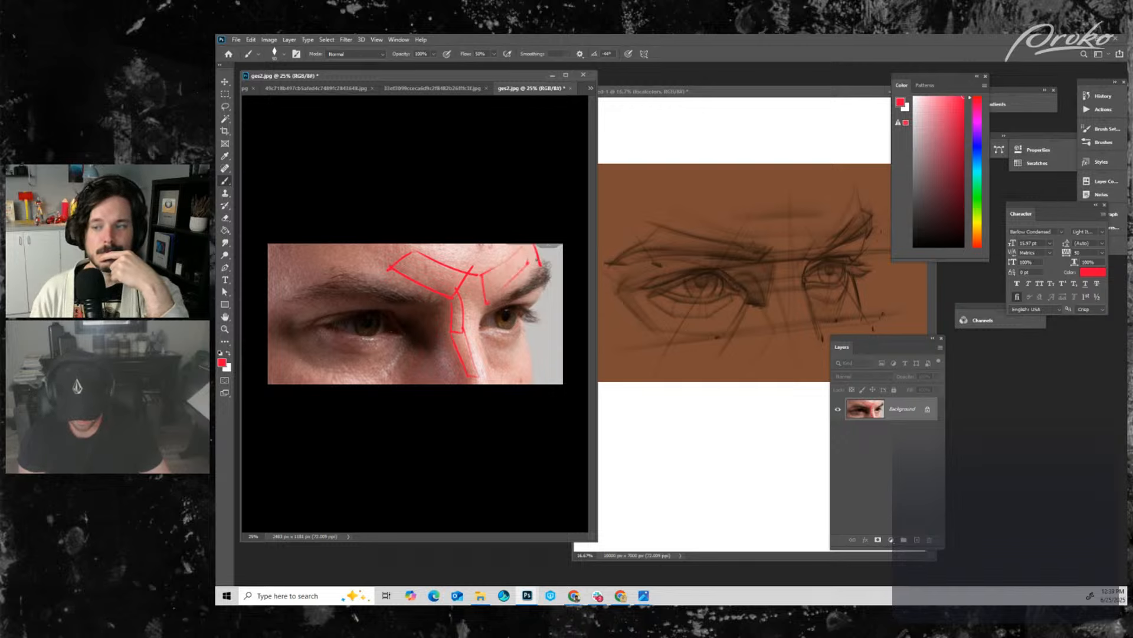
{"action": "mouse_move", "coordinate": [480, 334]}
{"action": "left_mouse_down"}
{"action": "mouse_move", "coordinate": [493, 368]}
{"action": "mouse_move", "coordinate": [512, 345]}
{"action": "mouse_move", "coordinate": [482, 335]}
{"action": "left_mouse_up"}
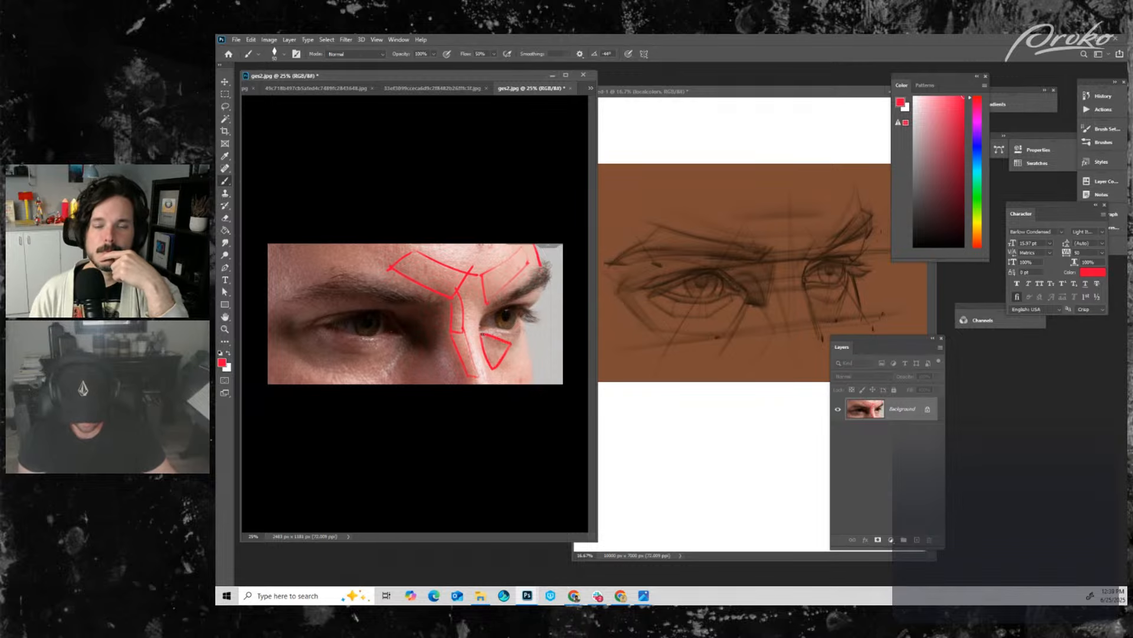
{"action": "mouse_move", "coordinate": [404, 261]}
{"action": "left_mouse_down"}
{"action": "mouse_move", "coordinate": [378, 241]}
{"action": "mouse_move", "coordinate": [323, 254]}
{"action": "mouse_move", "coordinate": [408, 269]}
{"action": "mouse_move", "coordinate": [405, 254]}
{"action": "left_mouse_up"}
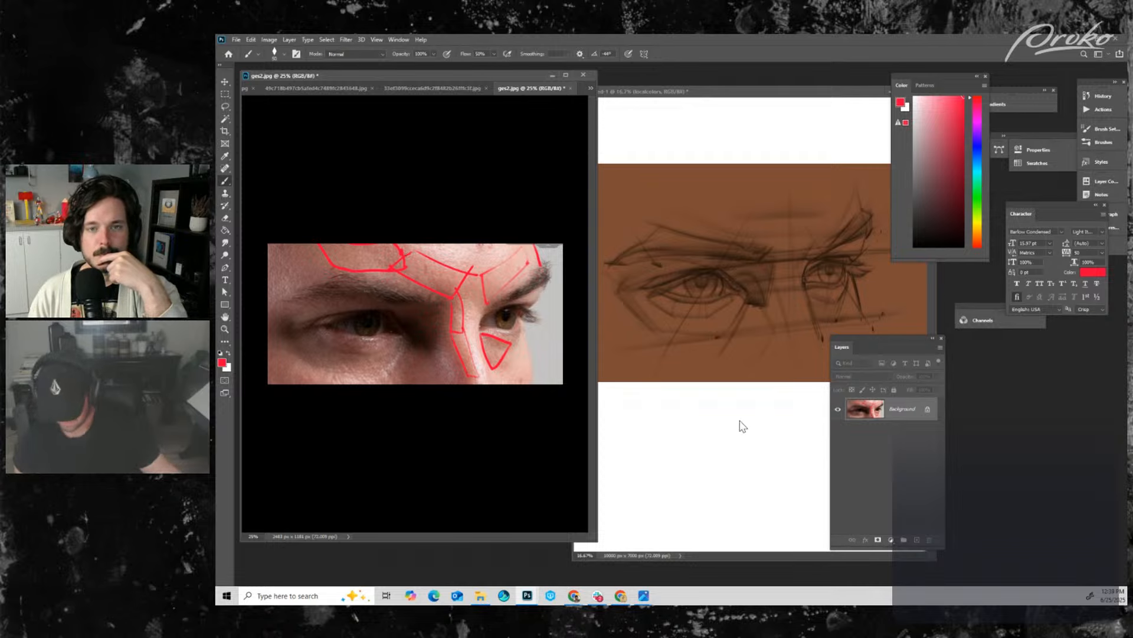
- Undo the red plane outlines drawn on the reference photo
{"action": "key", "text": "ctrl+z"}
{"action": "key", "text": "ctrl+z"}
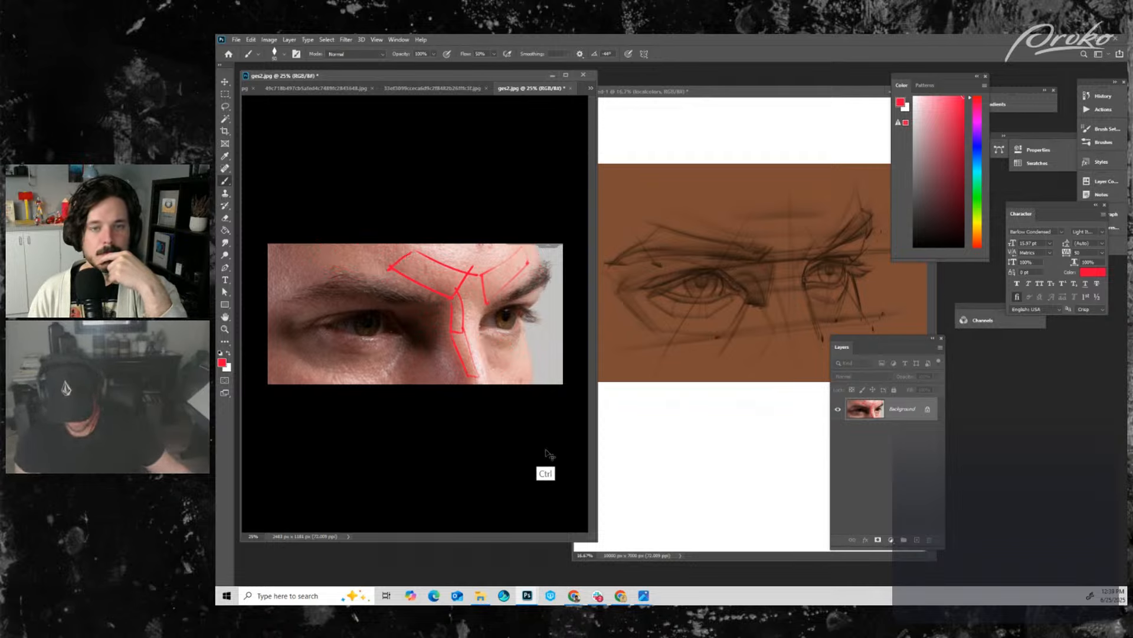
{"action": "key", "text": "ctrl+z"}
{"action": "key", "text": "ctrl+z"}
{"action": "key", "text": "ctrl+z"}
{"action": "key", "text": "ctrl+z"}
{"action": "key", "text": "ctrl+z"}
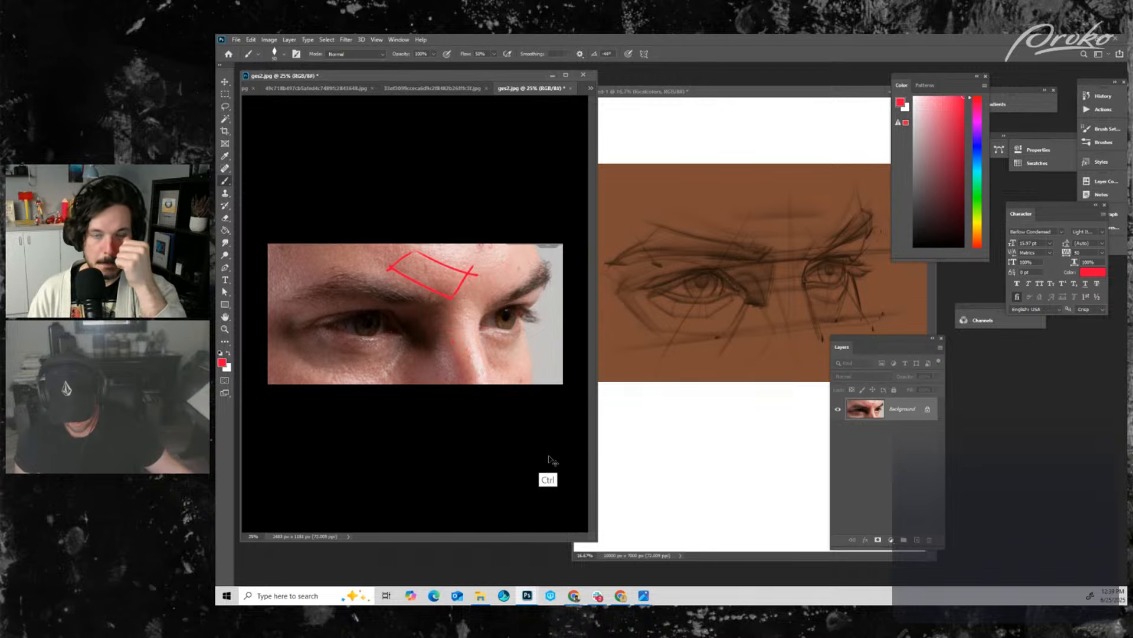
- Return to the Untitled-1 drawing and pick a mid-tone reddish brown as the foreground colour for the localcolors layer
{"action": "left_click", "coordinate": [785, 300]}
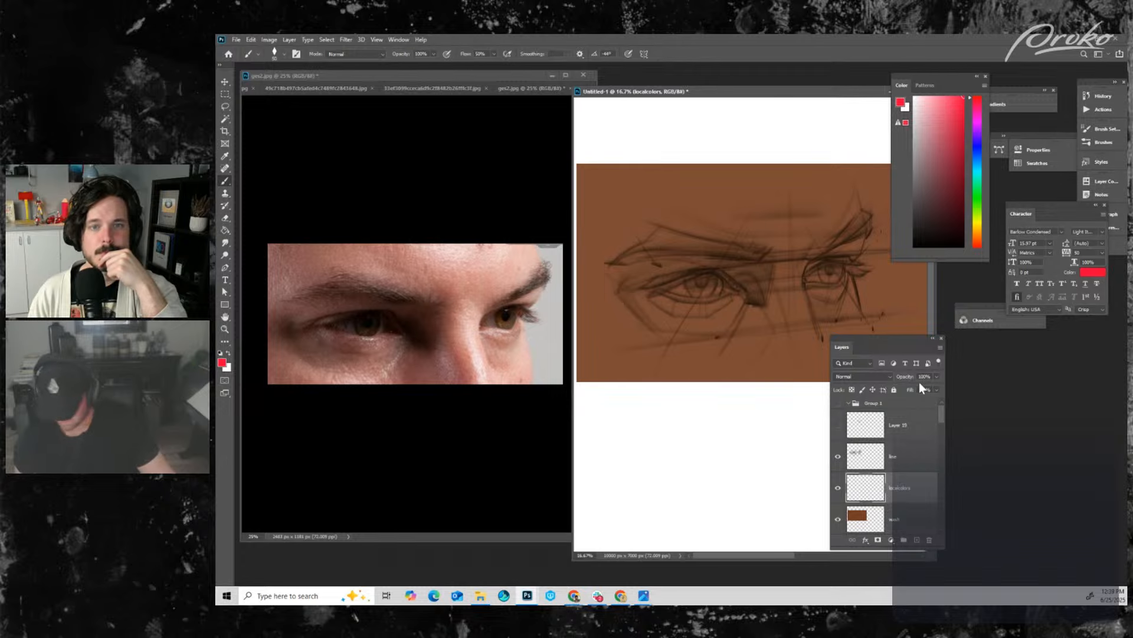
{"action": "left_click", "coordinate": [976, 243]}
{"action": "left_click_drag", "start_coordinate": [962, 190], "coordinate": [946, 162]}
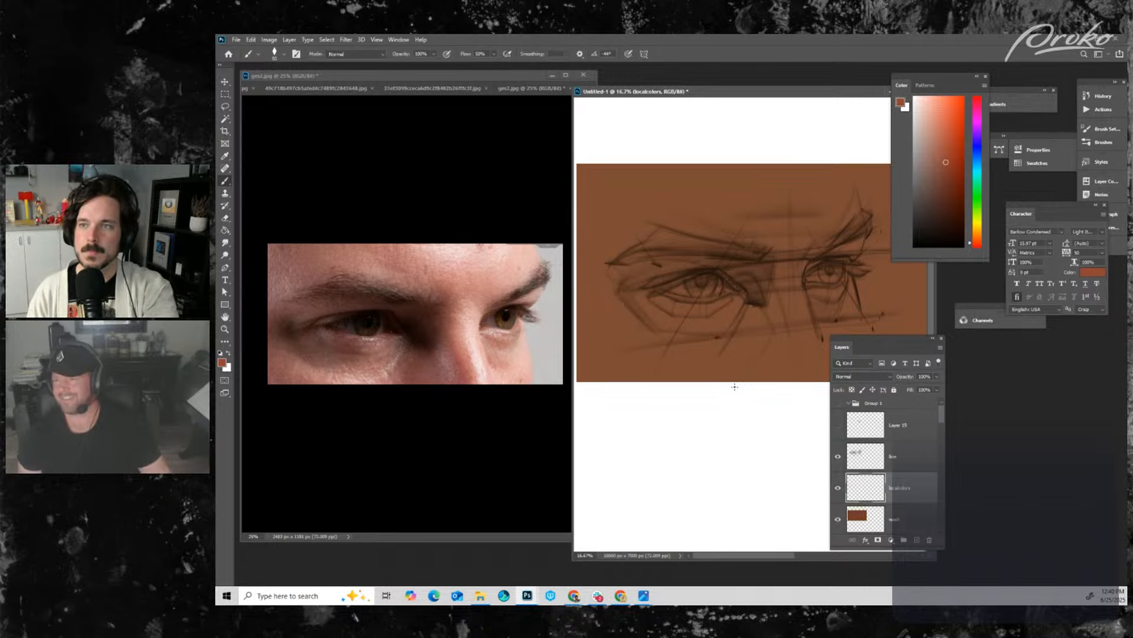
- Pick a lighter, more orange skin tone and block in the forehead between the brows on the localcolors layer
{"action": "left_click_drag", "start_coordinate": [755, 355], "coordinate": [748, 393]}
{"action": "key", "text": "ctrl+minus"}
{"action": "key", "text": "ctrl+plus"}
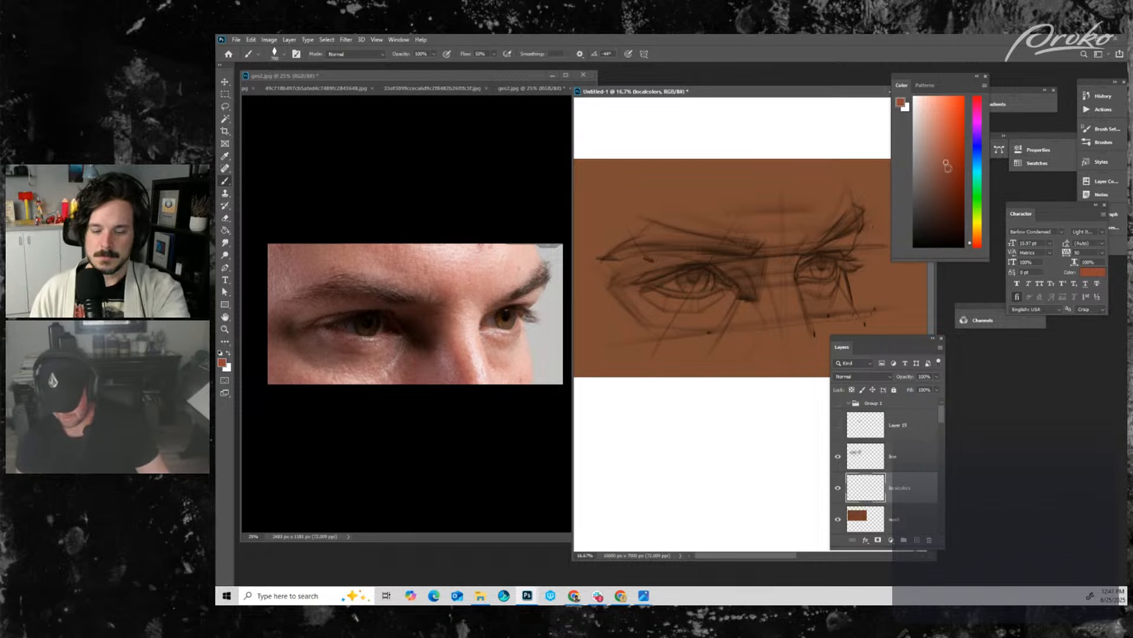
{"action": "left_click", "coordinate": [945, 148]}
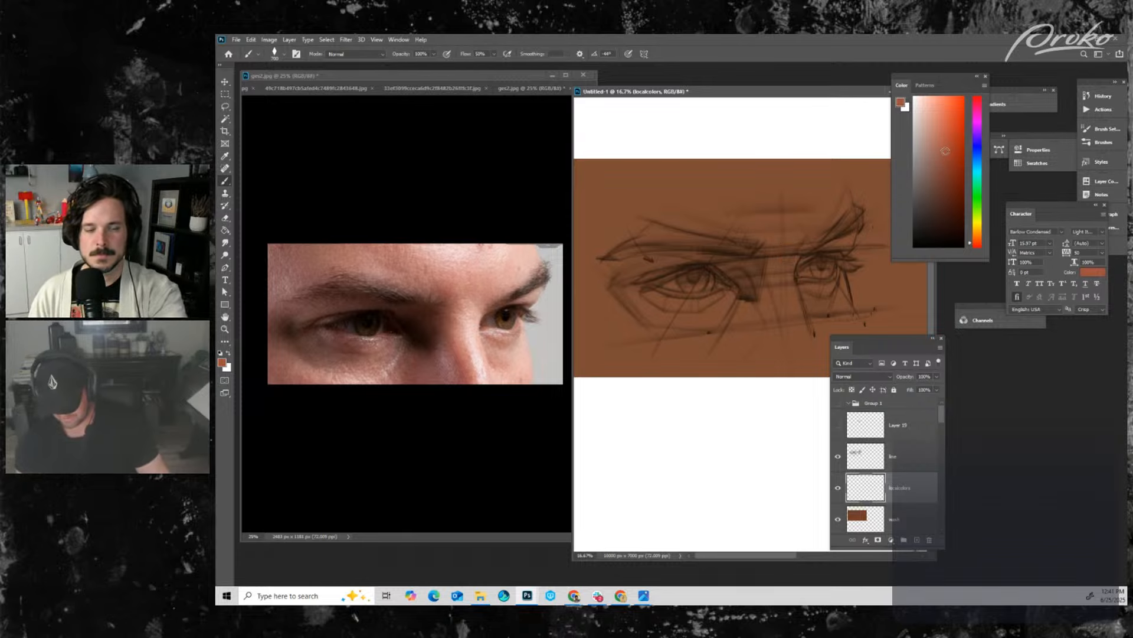
{"action": "left_click", "coordinate": [978, 242]}
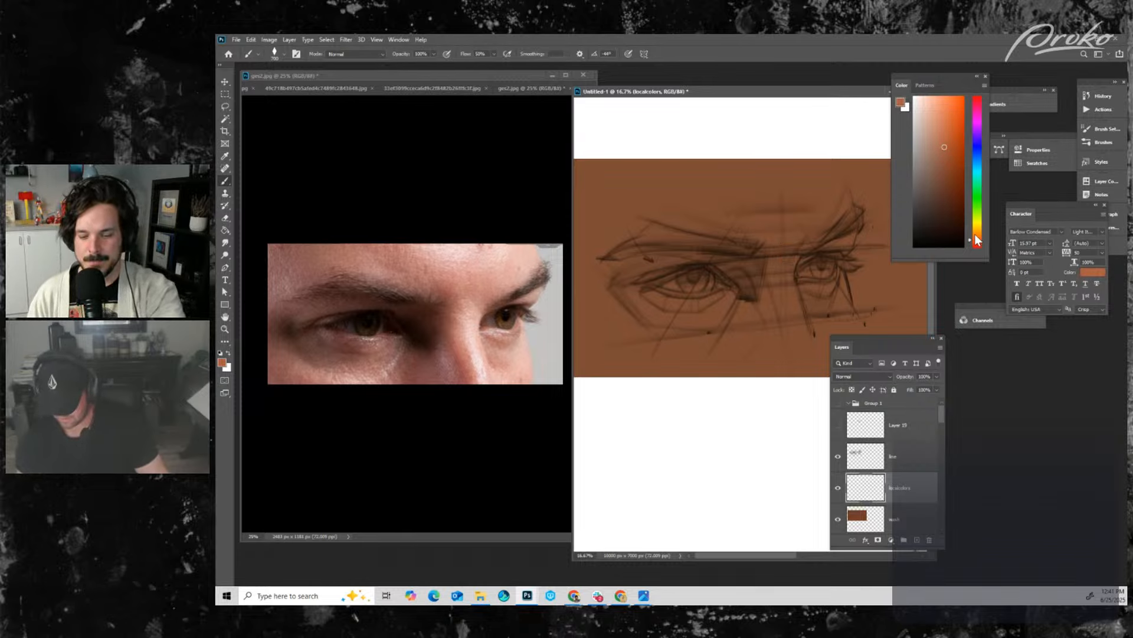
{"action": "left_click", "coordinate": [943, 154]}
{"action": "mouse_move", "coordinate": [761, 242]}
{"action": "left_mouse_down"}
{"action": "mouse_move", "coordinate": [804, 207]}
{"action": "mouse_move", "coordinate": [798, 227]}
{"action": "mouse_move", "coordinate": [755, 215]}
{"action": "mouse_move", "coordinate": [824, 212]}
{"action": "mouse_move", "coordinate": [780, 235]}
{"action": "left_mouse_up"}
- Lighten the skin tone slightly and extend the forehead patch across the area above the inner ends of the brows
{"action": "left_click", "coordinate": [942, 151]}
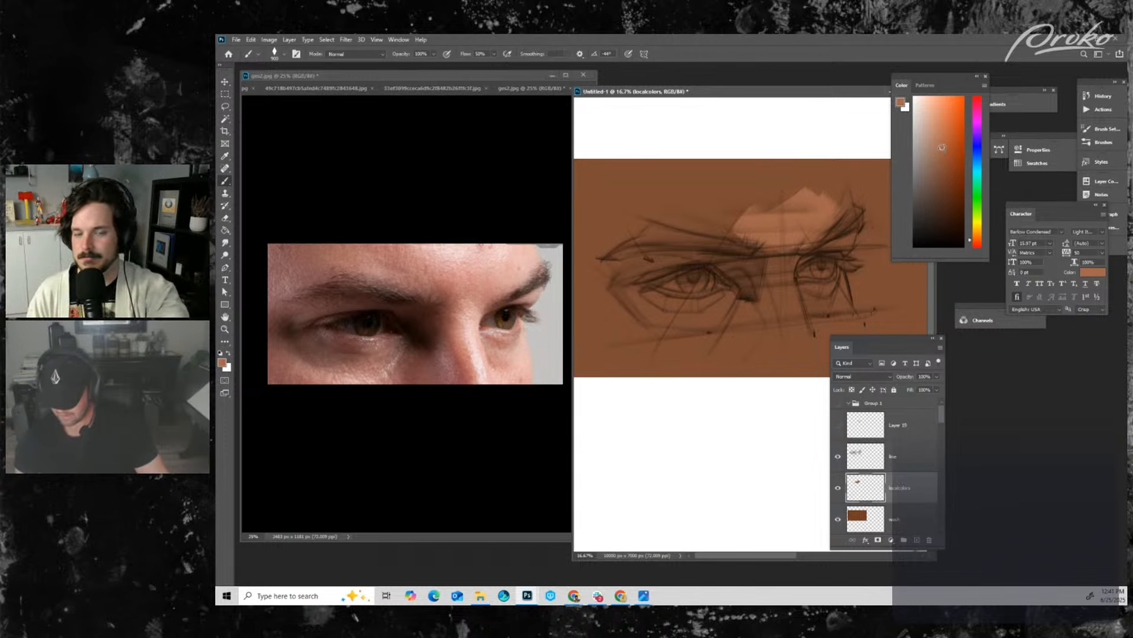
{"action": "left_click_drag", "start_coordinate": [777, 211], "coordinate": [802, 232]}
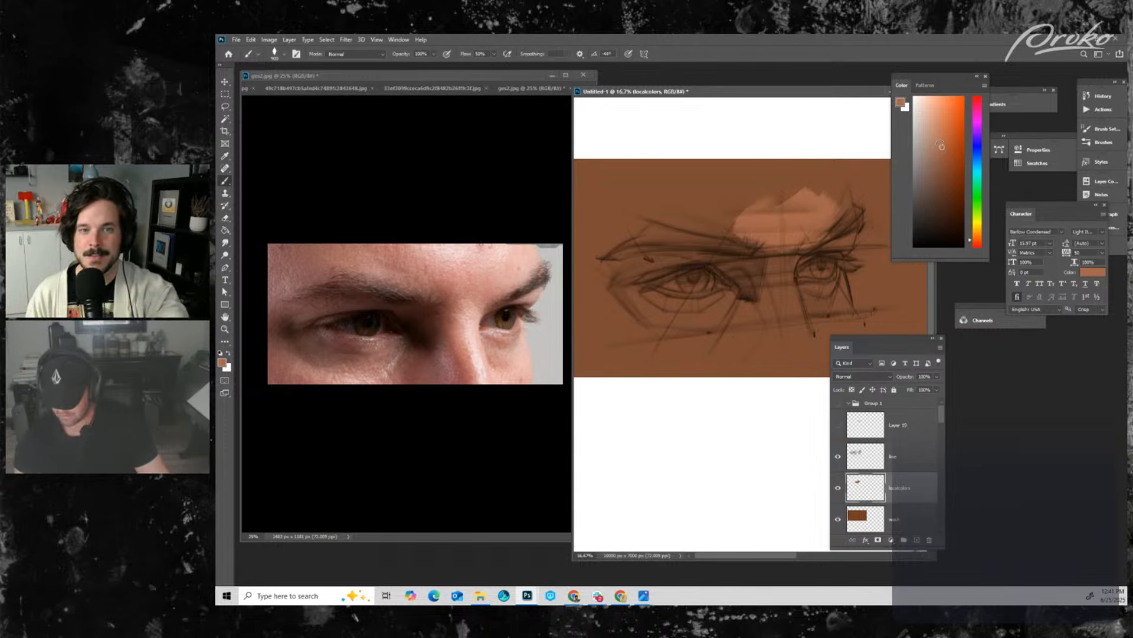
{"action": "left_click", "coordinate": [941, 142]}
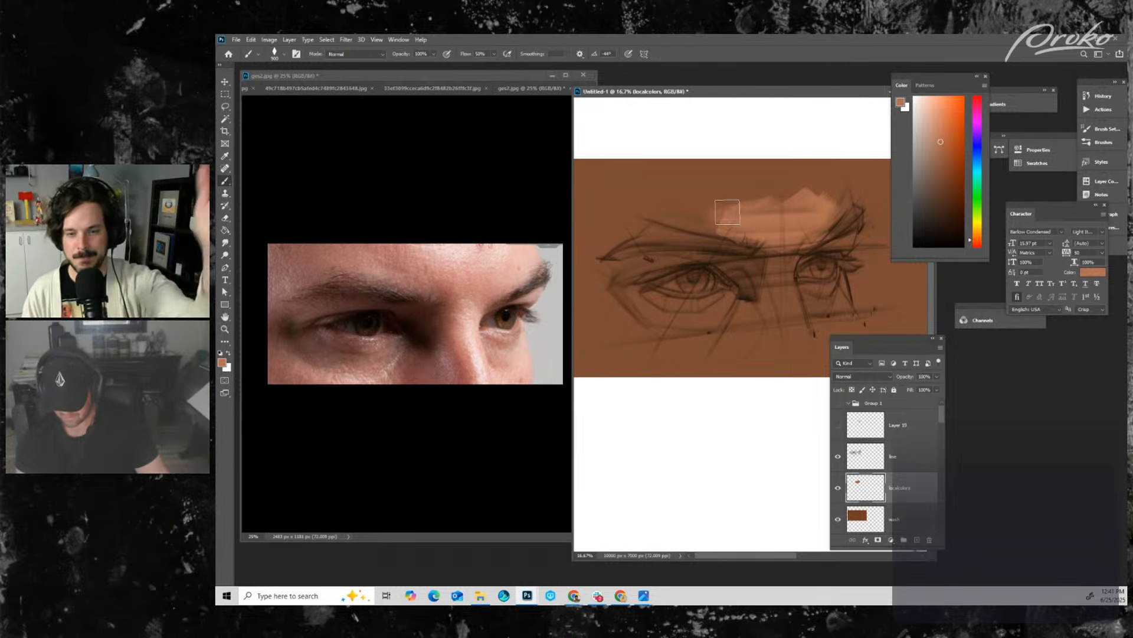
{"action": "left_click_drag", "start_coordinate": [728, 211], "coordinate": [826, 203]}
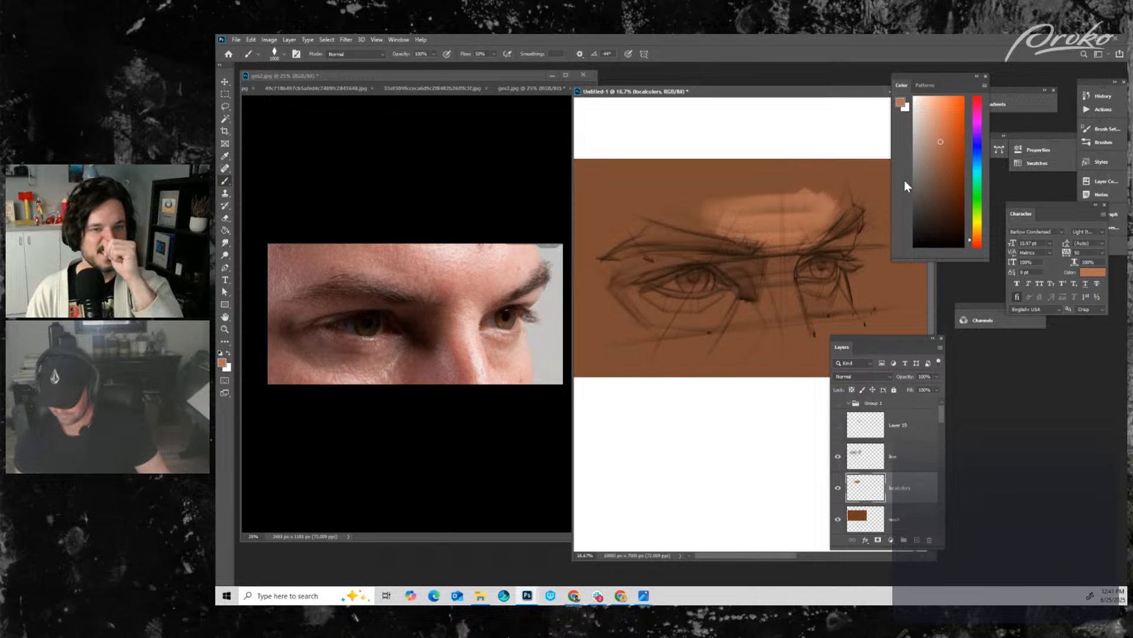
- Darken the skin tone slightly, enlarge the brush and fill the left-hand temple, outer eye area and forehead band above the brows
{"action": "left_click", "coordinate": [941, 145]}
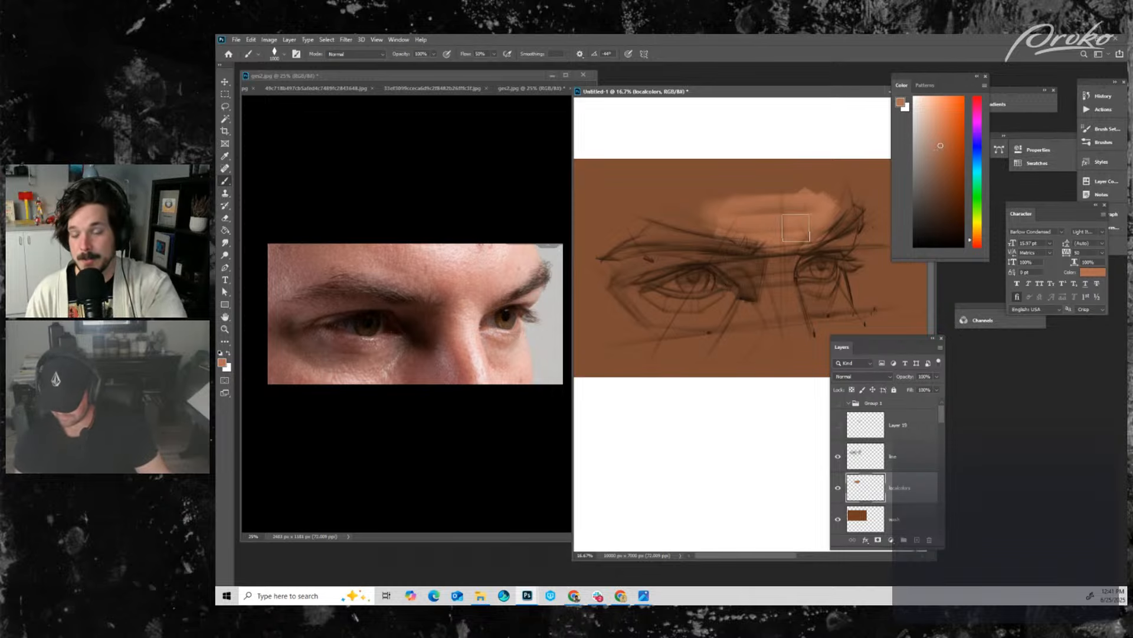
{"action": "key", "text": "bracketright"}
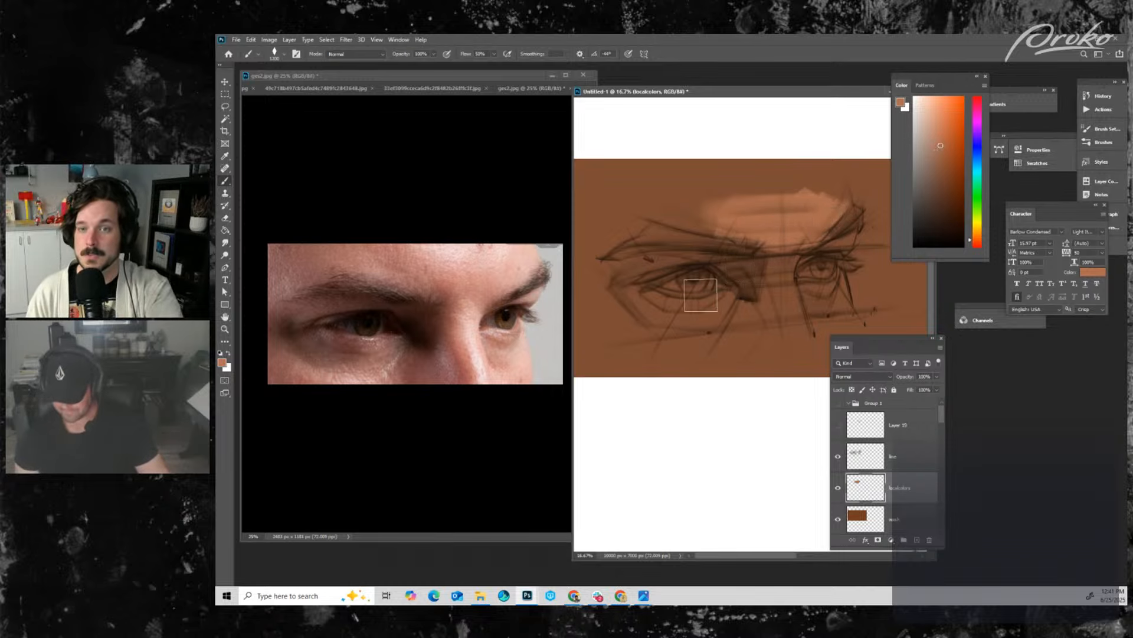
{"action": "mouse_move", "coordinate": [629, 236]}
{"action": "left_mouse_down"}
{"action": "mouse_move", "coordinate": [634, 314]}
{"action": "mouse_move", "coordinate": [614, 264]}
{"action": "mouse_move", "coordinate": [691, 273]}
{"action": "mouse_move", "coordinate": [705, 297]}
{"action": "left_mouse_up"}
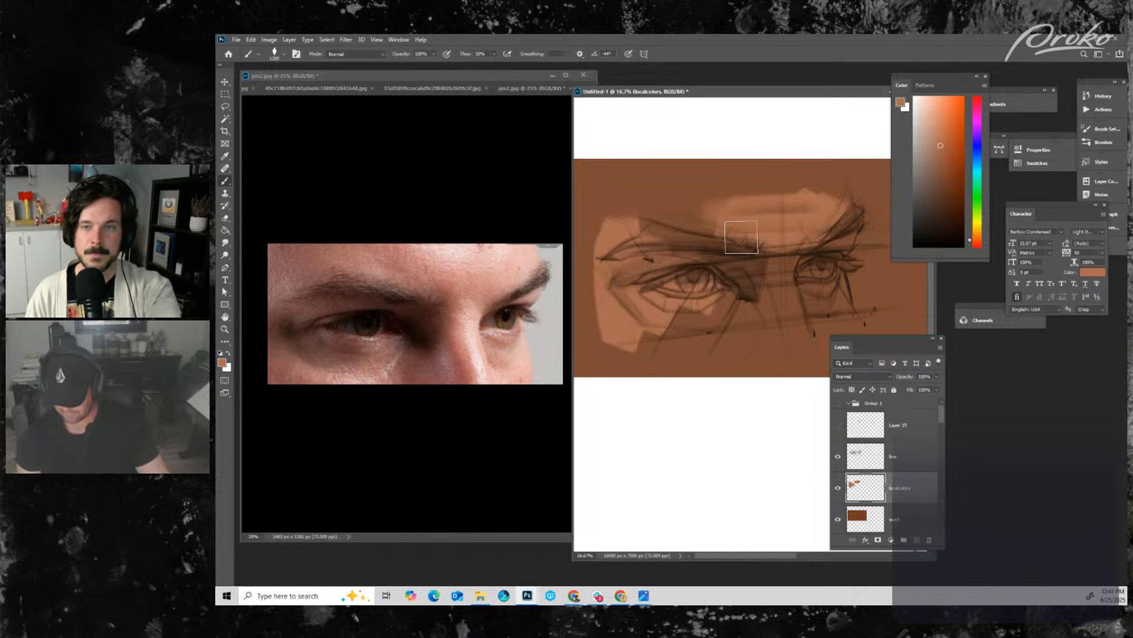
{"action": "mouse_move", "coordinate": [711, 240]}
{"action": "left_mouse_down"}
{"action": "mouse_move", "coordinate": [747, 216]}
{"action": "mouse_move", "coordinate": [614, 226]}
{"action": "mouse_move", "coordinate": [769, 212]}
{"action": "mouse_move", "coordinate": [662, 229]}
{"action": "mouse_move", "coordinate": [613, 214]}
{"action": "mouse_move", "coordinate": [839, 204]}
{"action": "left_mouse_up"}
- Reduce the brush size and paint the skin tone around the right-hand brow
{"action": "key", "text": "bracketleft"}
{"action": "key", "text": "bracketleft"}
{"action": "key", "text": "bracketleft"}
{"action": "key", "text": "bracketleft"}
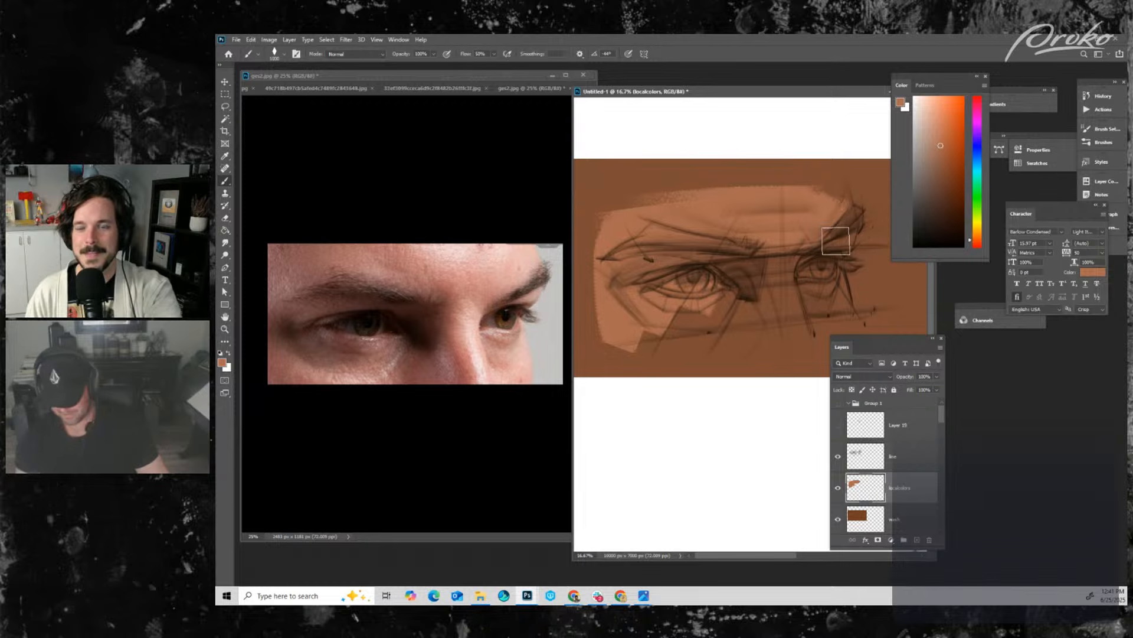
{"action": "key", "text": "bracketleft"}
{"action": "key", "text": "bracketleft"}
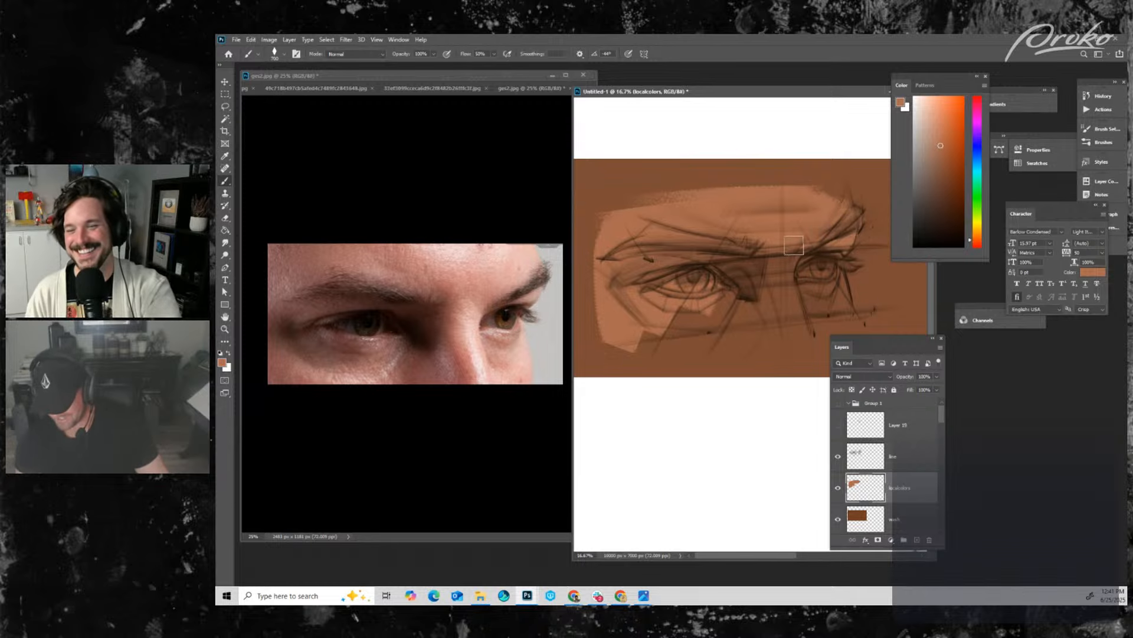
- Fill the nose bridge, both eye areas and the cheek band below them with the skin tone, varying the brush size
{"action": "key", "text": "bracketright"}
{"action": "key", "text": "bracketright"}
{"action": "key", "text": "bracketright"}
{"action": "mouse_move", "coordinate": [745, 273]}
{"action": "left_mouse_down"}
{"action": "mouse_move", "coordinate": [665, 328]}
{"action": "mouse_move", "coordinate": [755, 322]}
{"action": "left_mouse_up"}
{"action": "mouse_move", "coordinate": [632, 340]}
{"action": "left_mouse_down"}
{"action": "mouse_move", "coordinate": [838, 314]}
{"action": "mouse_move", "coordinate": [834, 282]}
{"action": "mouse_move", "coordinate": [809, 293]}
{"action": "mouse_move", "coordinate": [835, 318]}
{"action": "mouse_move", "coordinate": [834, 283]}
{"action": "left_mouse_up"}
{"action": "key", "text": "bracketleft"}
{"action": "key", "text": "bracketleft"}
{"action": "key", "text": "bracketleft"}
{"action": "key", "text": "bracketleft"}
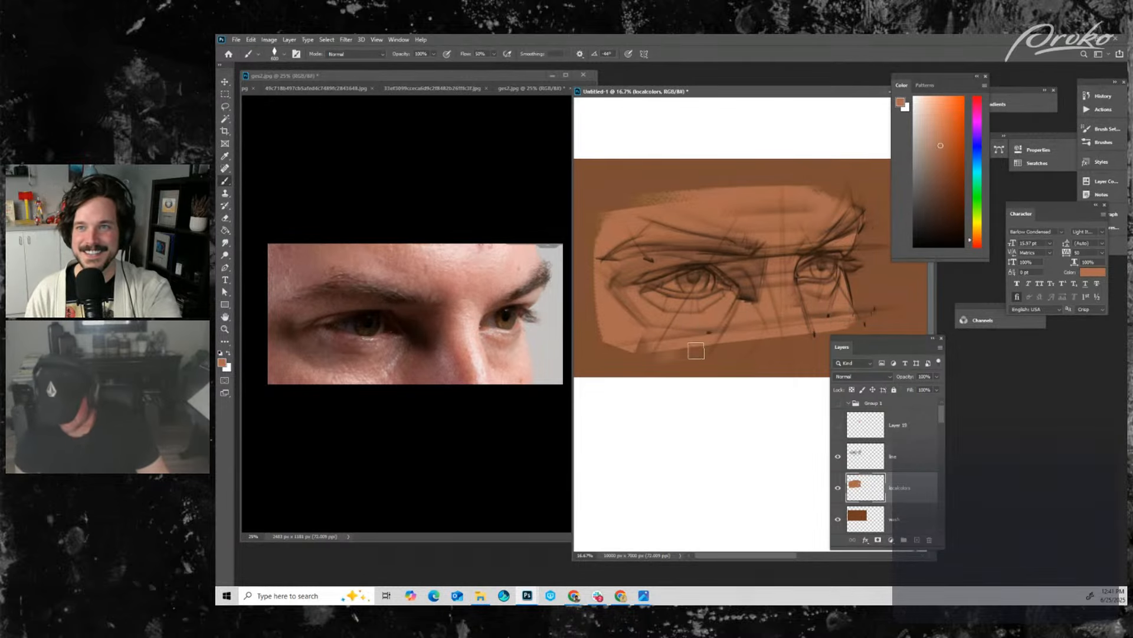
{"action": "key", "text": "bracketright"}
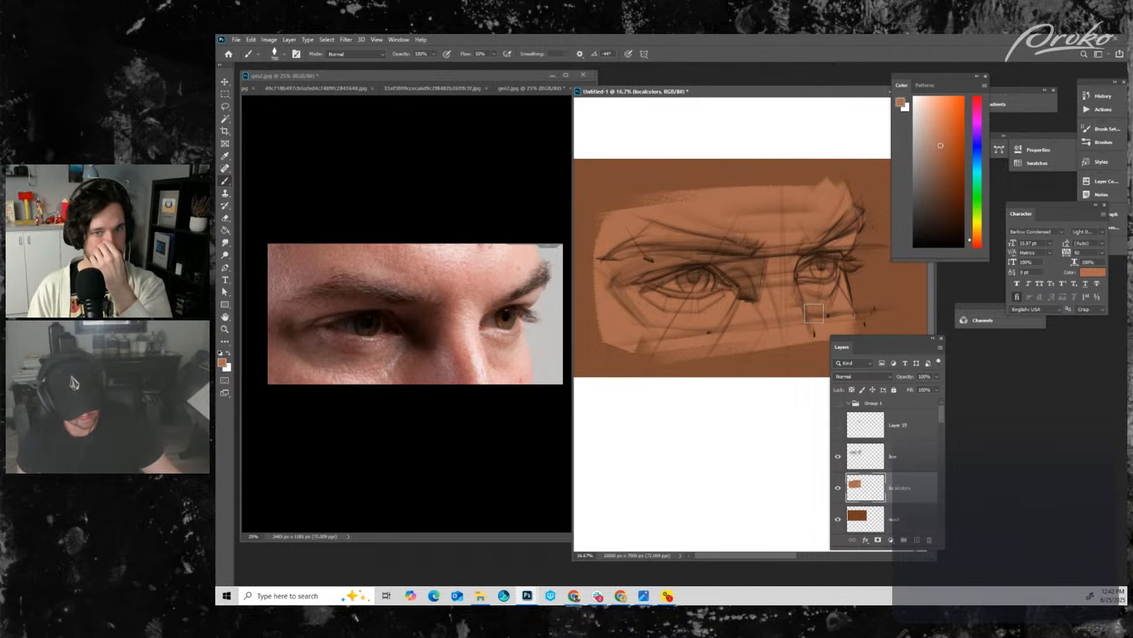
- Adjust the localcolors layer with Hue/Saturation, setting hue to -4, saturation to -4 and lightness to +4
{"action": "key", "text": "ctrl"}
{"action": "key", "text": "ctrl+u"}
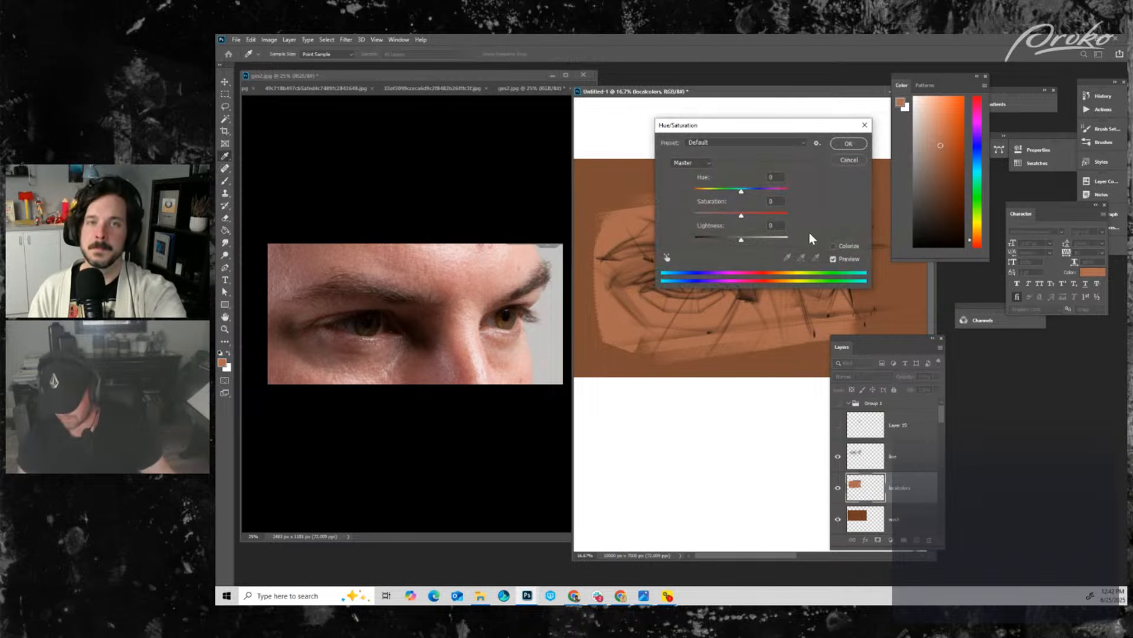
{"action": "left_click_drag", "start_coordinate": [818, 130], "coordinate": [961, 131]}
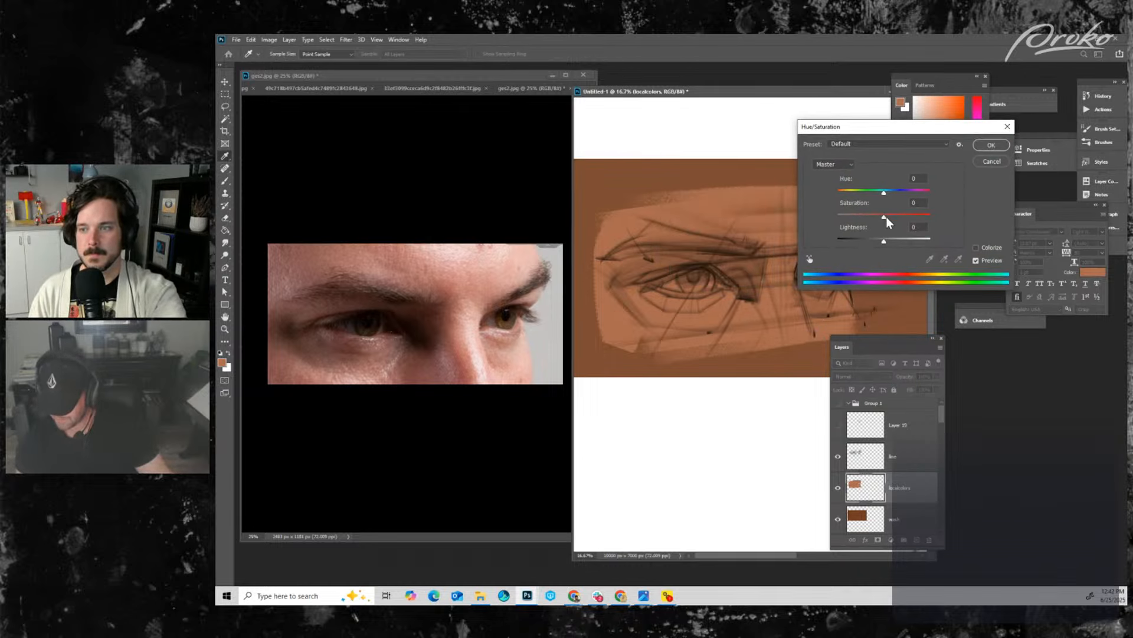
{"action": "left_click_drag", "start_coordinate": [887, 192], "coordinate": [883, 192]}
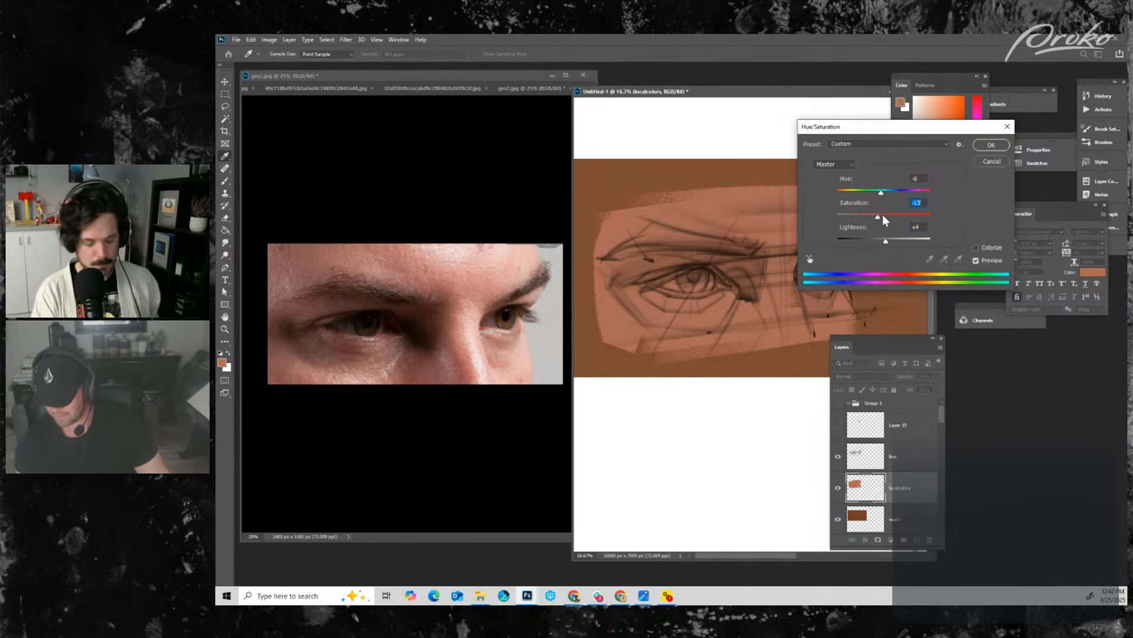
{"action": "left_click_drag", "start_coordinate": [880, 193], "coordinate": [884, 193]}
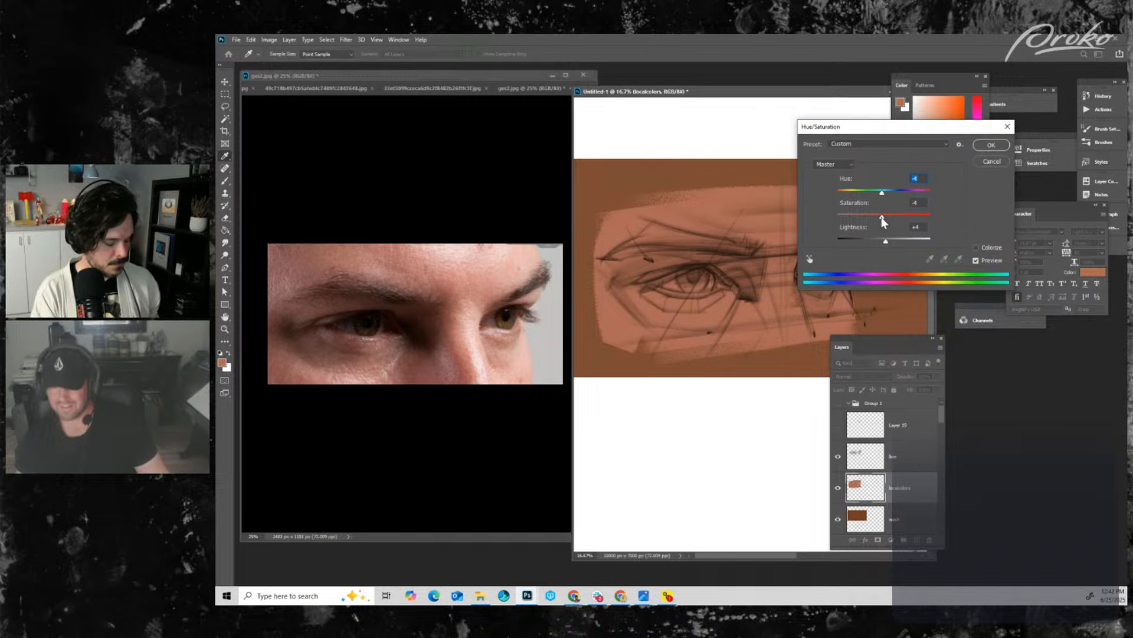
{"action": "left_click", "coordinate": [991, 145]}
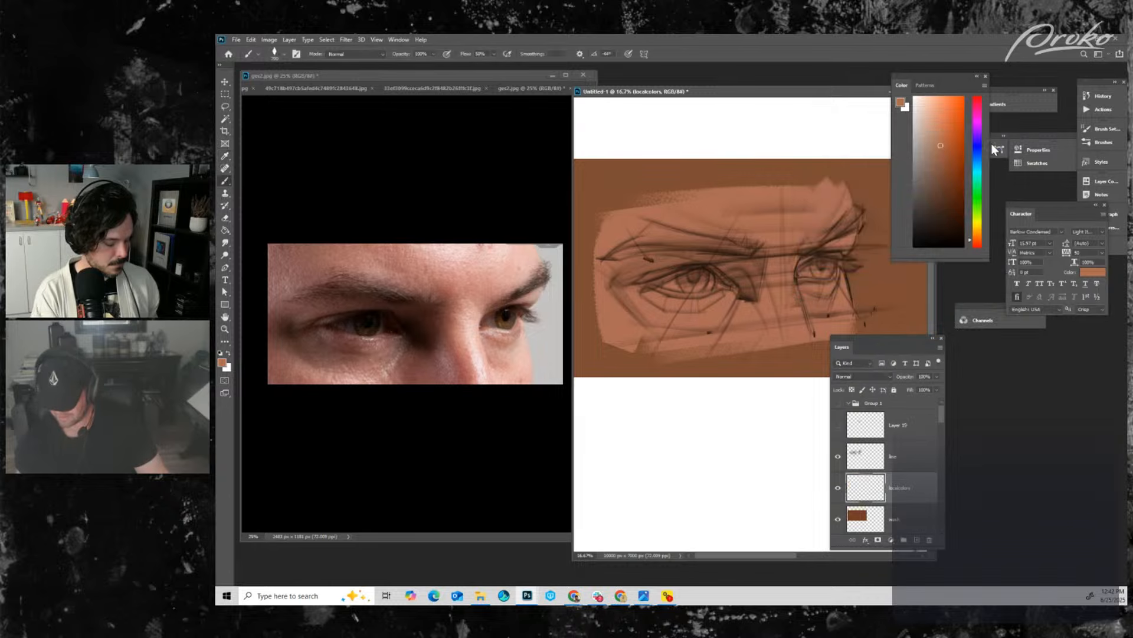
- Sample the adjusted skin tone around the left-hand eye and cheek as the brush's foreground colour
{"action": "key", "text": "b"}
{"action": "key", "text": "ctrl+minus"}
{"action": "key", "text": "ctrl+plus"}
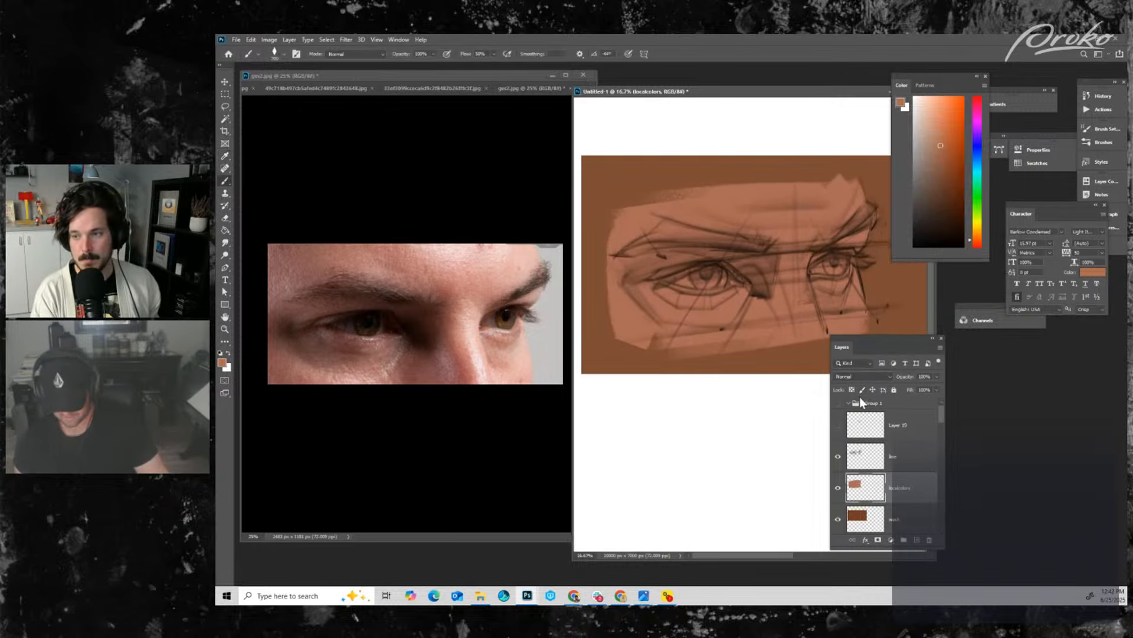
{"action": "left_click_drag", "start_coordinate": [724, 379], "coordinate": [712, 386]}
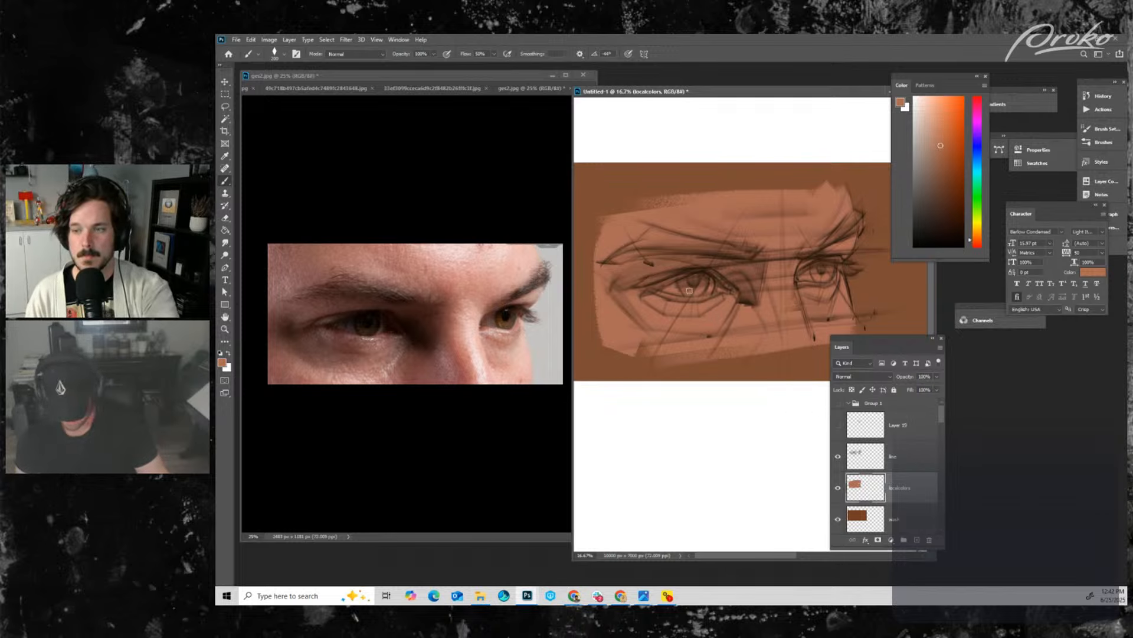
{"action": "key", "text": "alt"}
{"action": "left_click", "coordinate": [674, 288], "text": "alt"}
{"action": "key", "text": "ctrl+plus"}
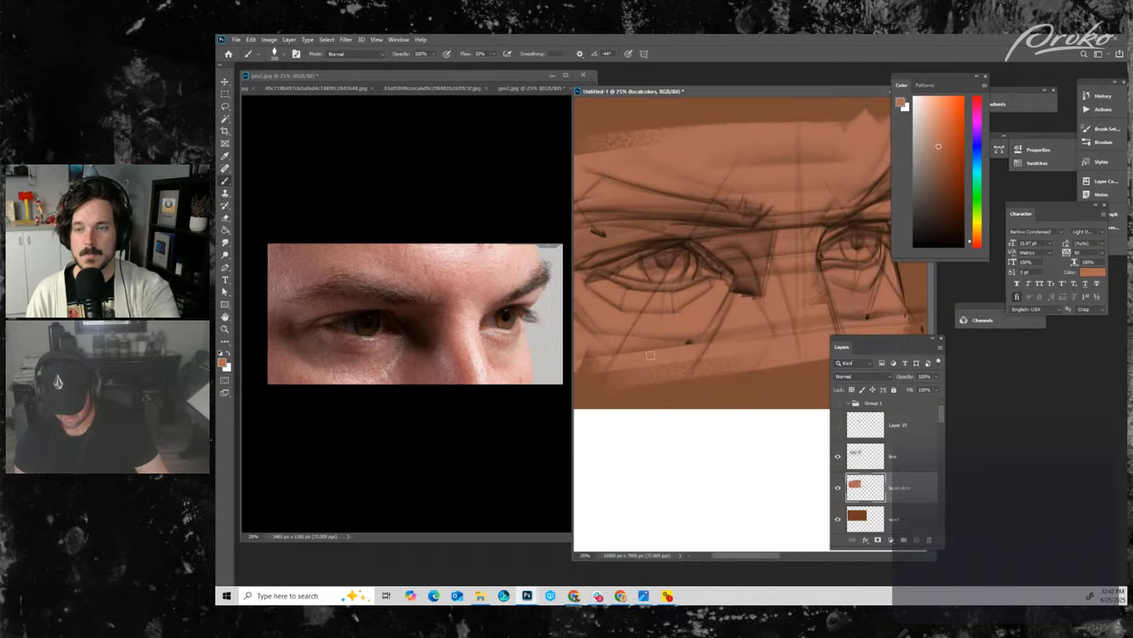
{"action": "key", "text": "ctrl+minus"}
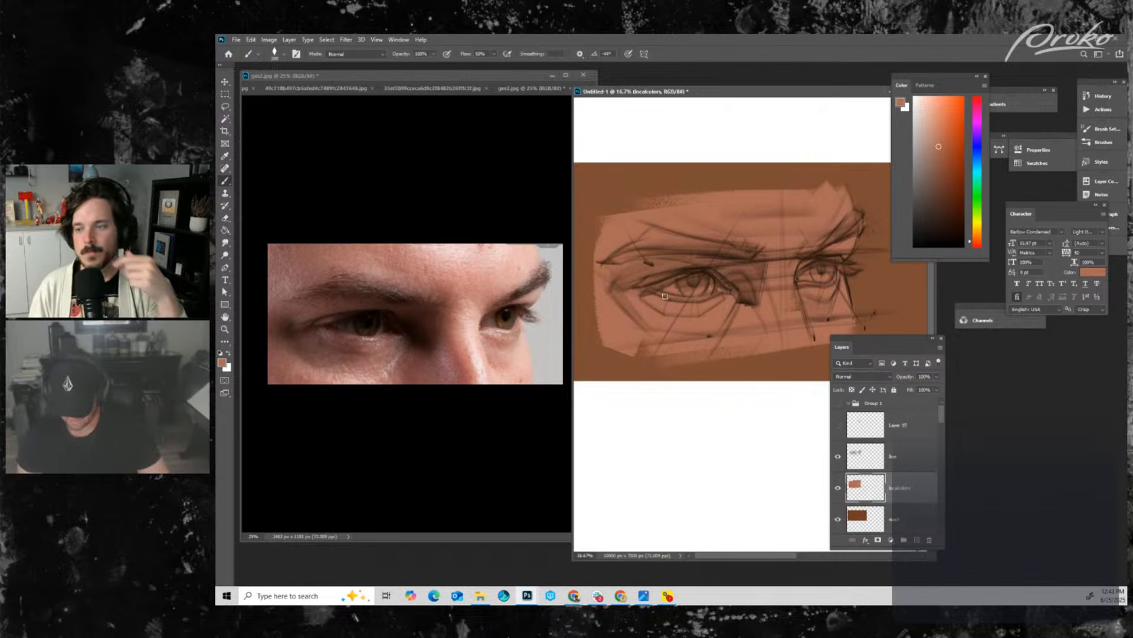
{"action": "left_click", "coordinate": [660, 335], "text": "alt"}
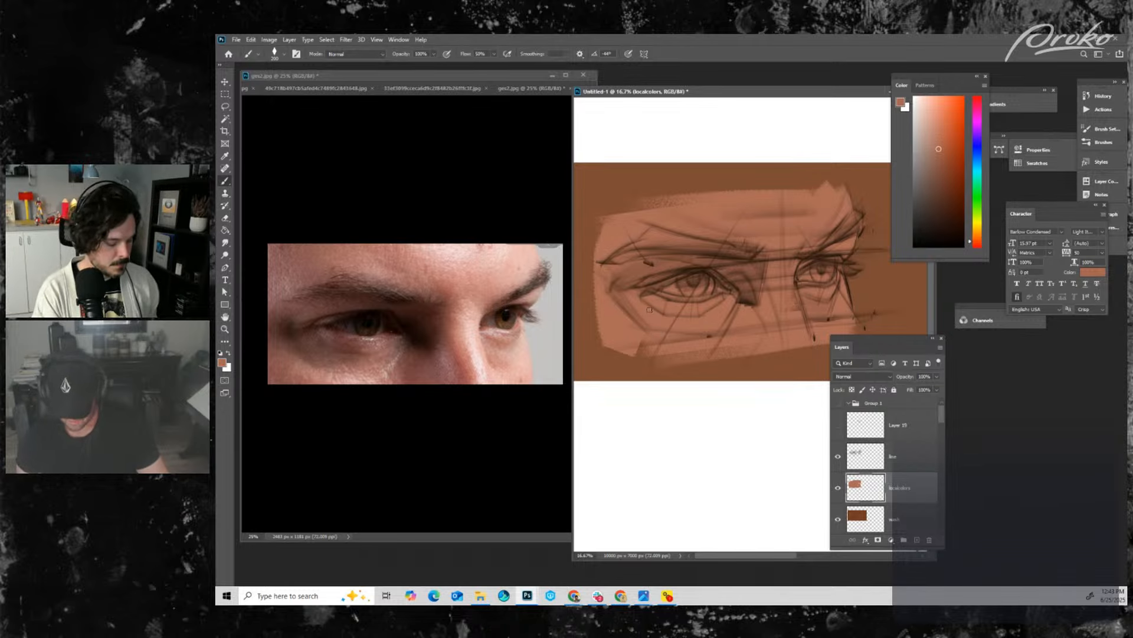
{"action": "key", "text": "alt"}
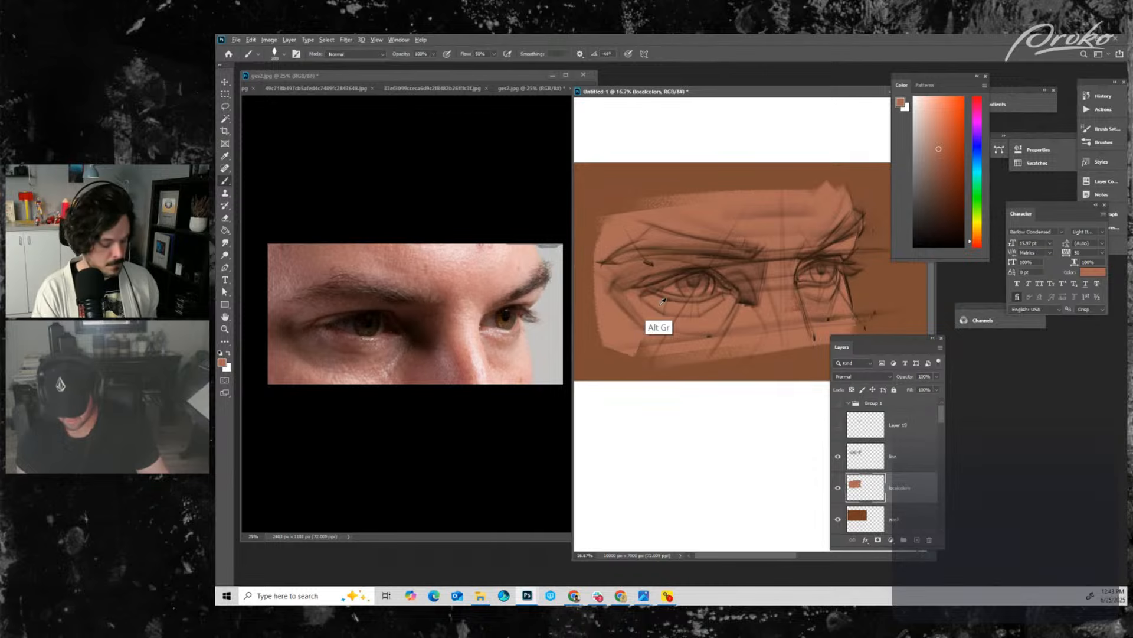
{"action": "left_click", "coordinate": [661, 302], "text": "alt"}
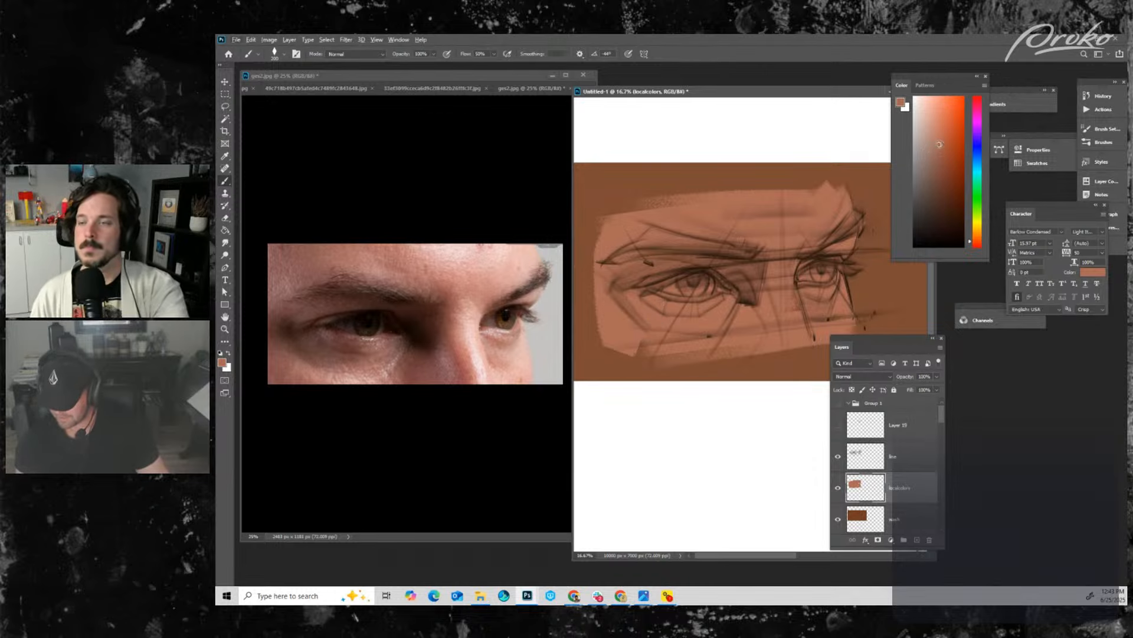
- Desaturate the foreground colour to a pale greyish pink and paint the whites of both eyes with a smaller brush
{"action": "left_click_drag", "start_coordinate": [939, 145], "coordinate": [921, 144]}
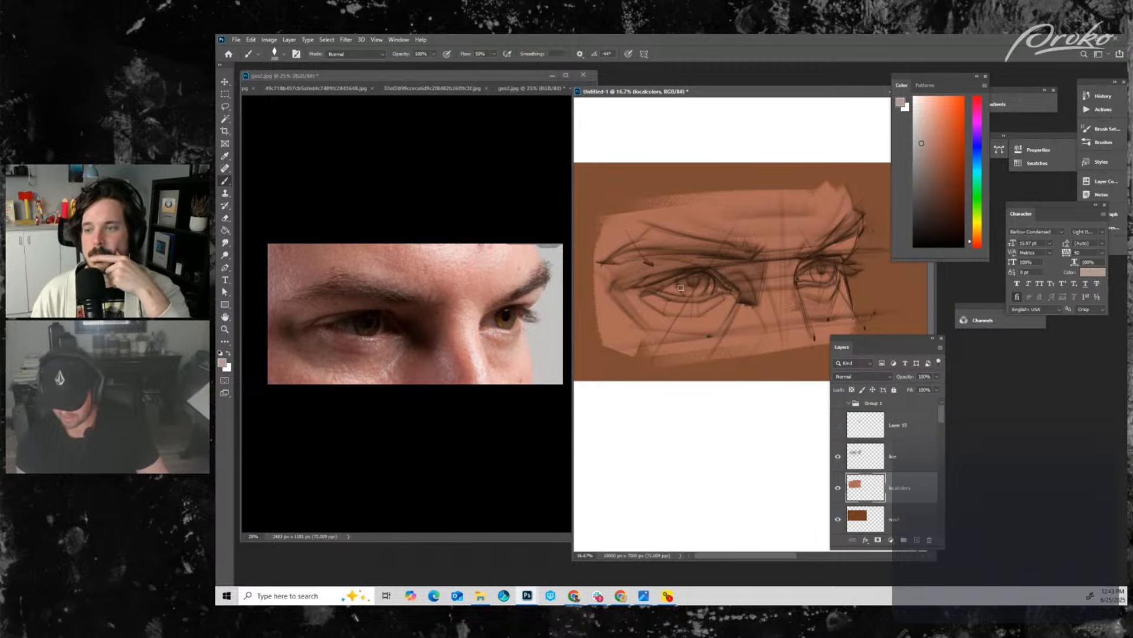
{"action": "key", "text": "["}
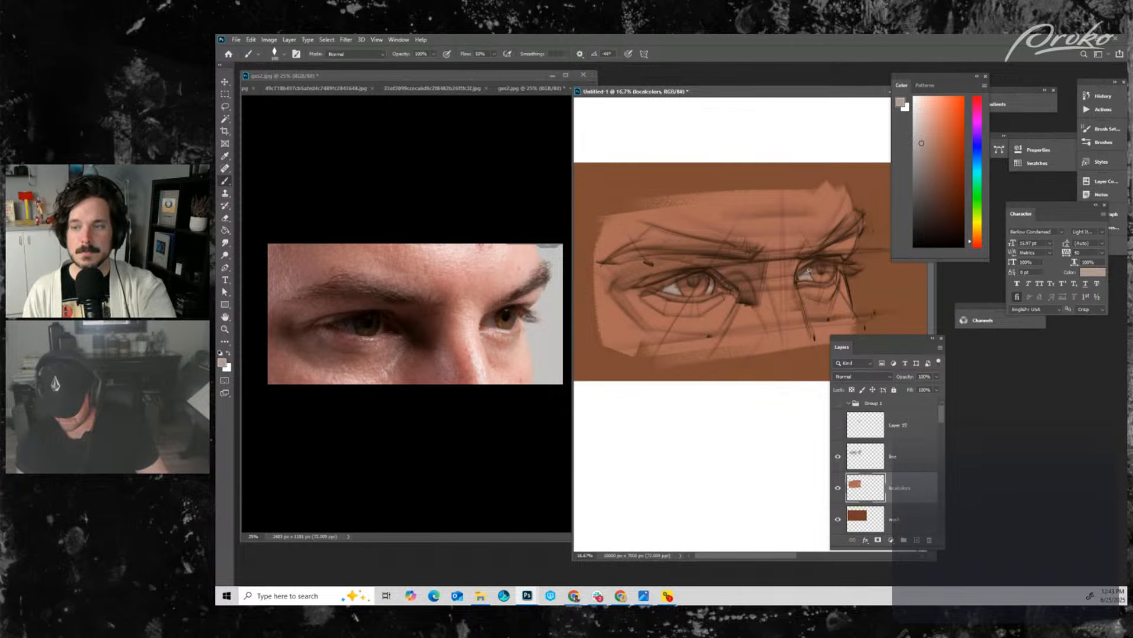
{"action": "key", "text": "["}
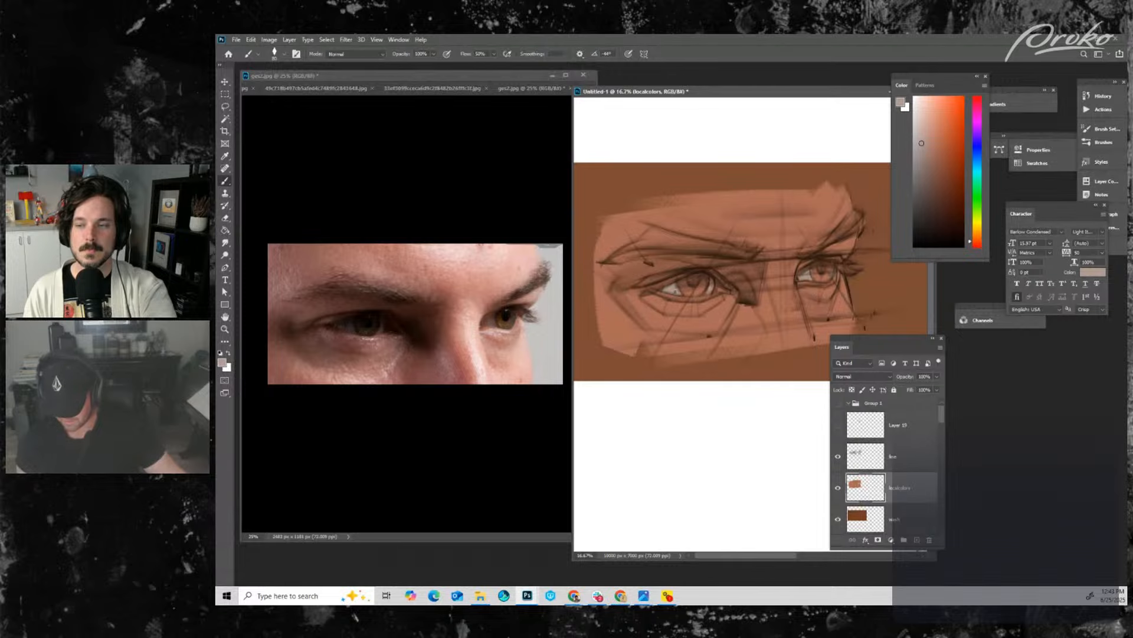
{"action": "key", "text": "alt"}
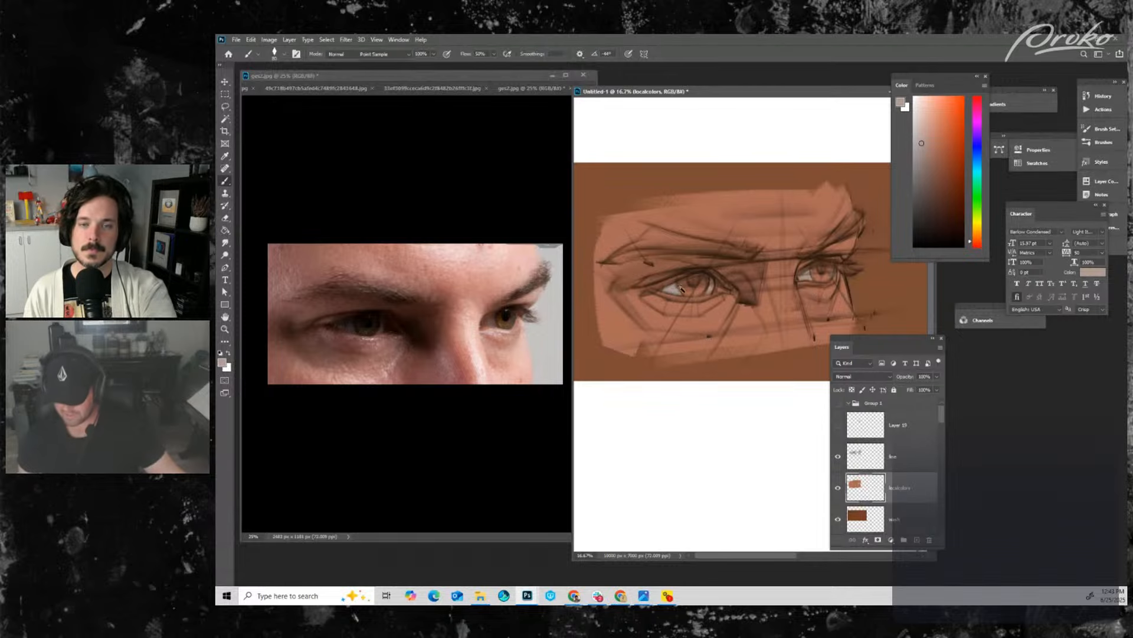
- Select the painted whites on both sides of each iris with the Magic Wand, adding each area to the selection
{"action": "key", "text": "w"}
{"action": "left_click", "coordinate": [674, 289]}
{"action": "left_click", "coordinate": [709, 288], "text": "shift"}
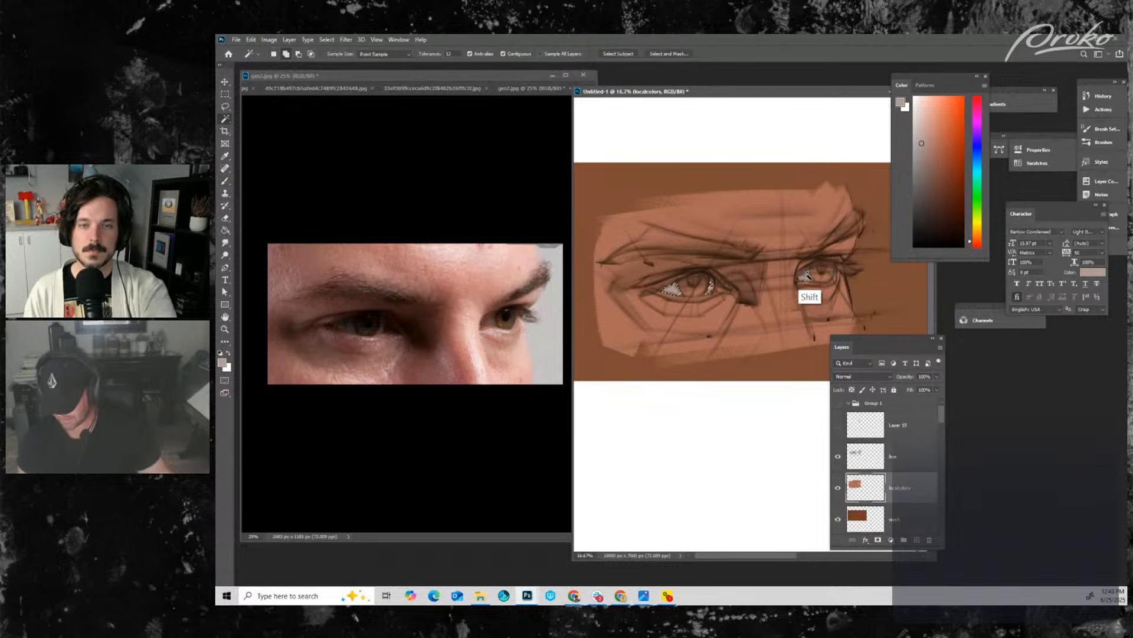
{"action": "left_click", "coordinate": [806, 275], "text": "shift"}
{"action": "left_click", "coordinate": [834, 272], "text": "shift"}
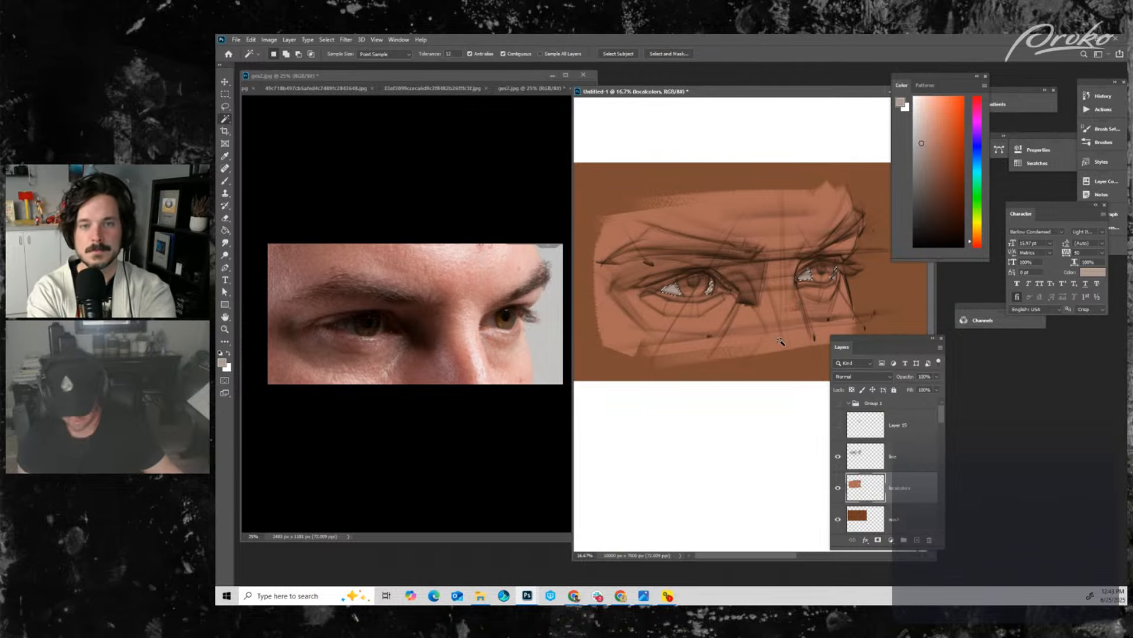
- Darken the selected eye whites with Hue/Saturation, setting lightness to -21 and raising saturation slightly
{"action": "key", "text": "ctrl+u"}
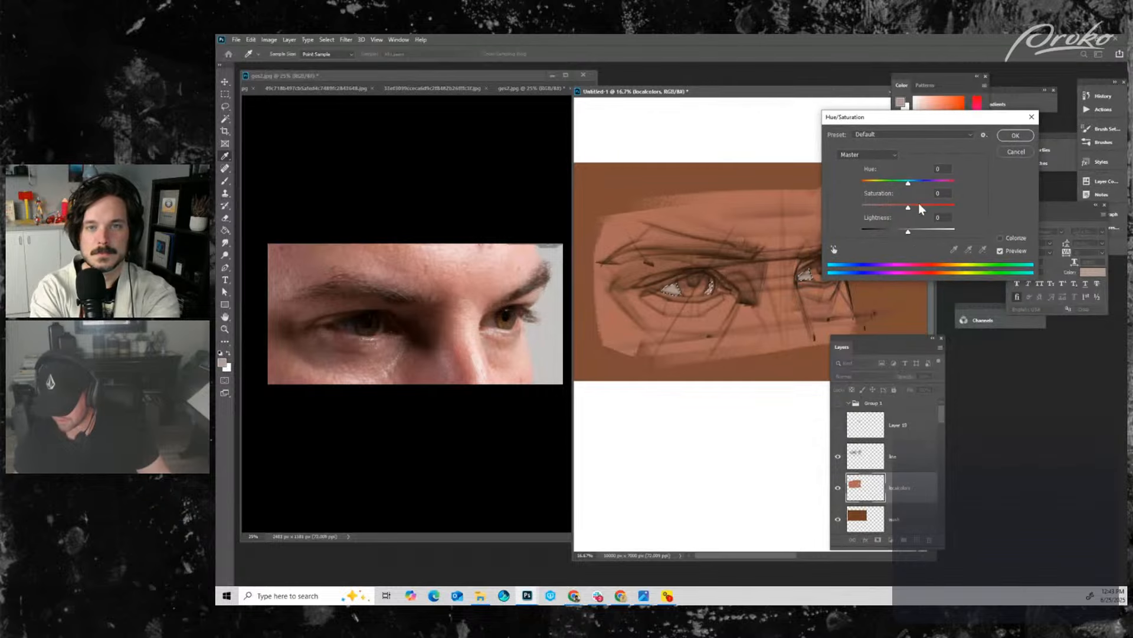
{"action": "left_click_drag", "start_coordinate": [908, 231], "coordinate": [914, 207]}
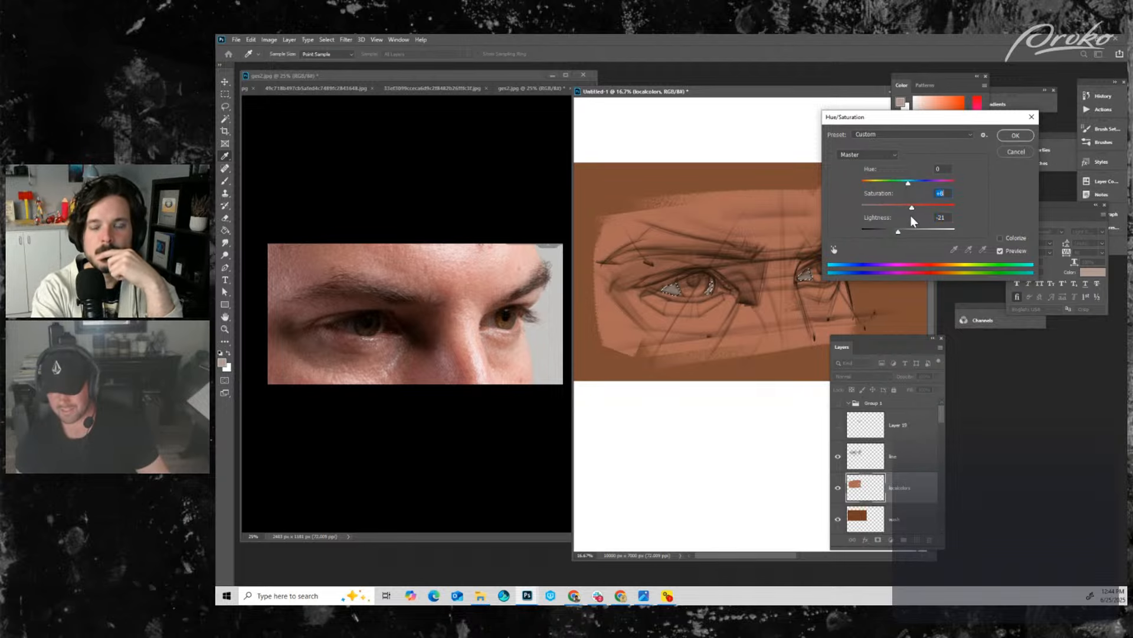
{"action": "left_click", "coordinate": [1014, 135]}
{"action": "key", "text": "w"}
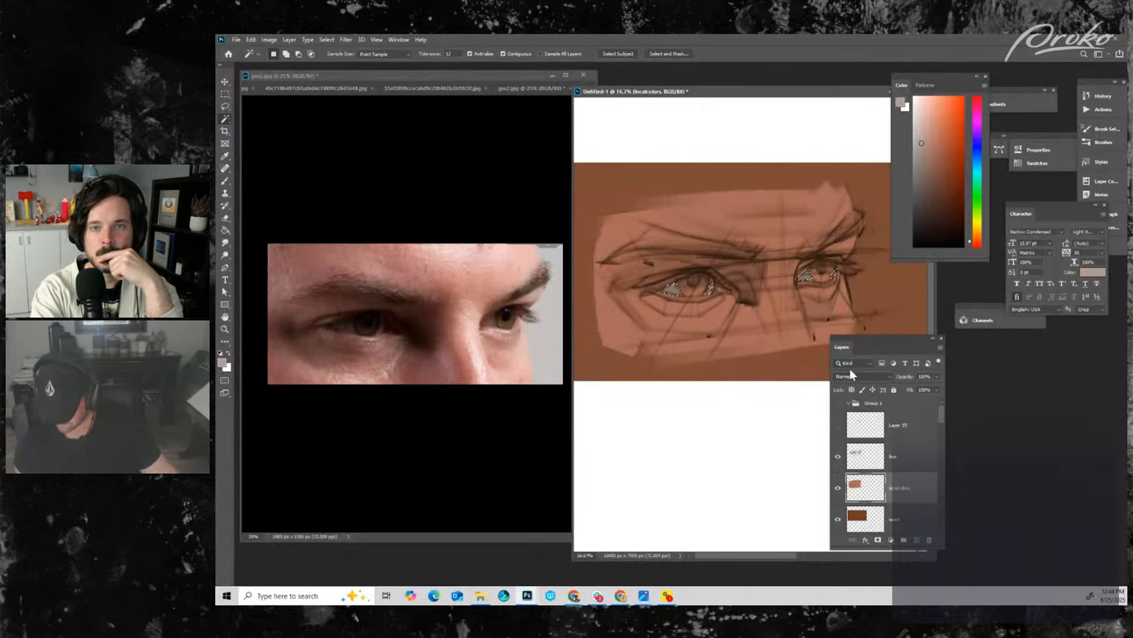
- Deselect the eye whites, choose a dark reddish brown, and paint the irises of both eyes
{"action": "key", "text": "ctrl+d"}
{"action": "key", "text": "b"}
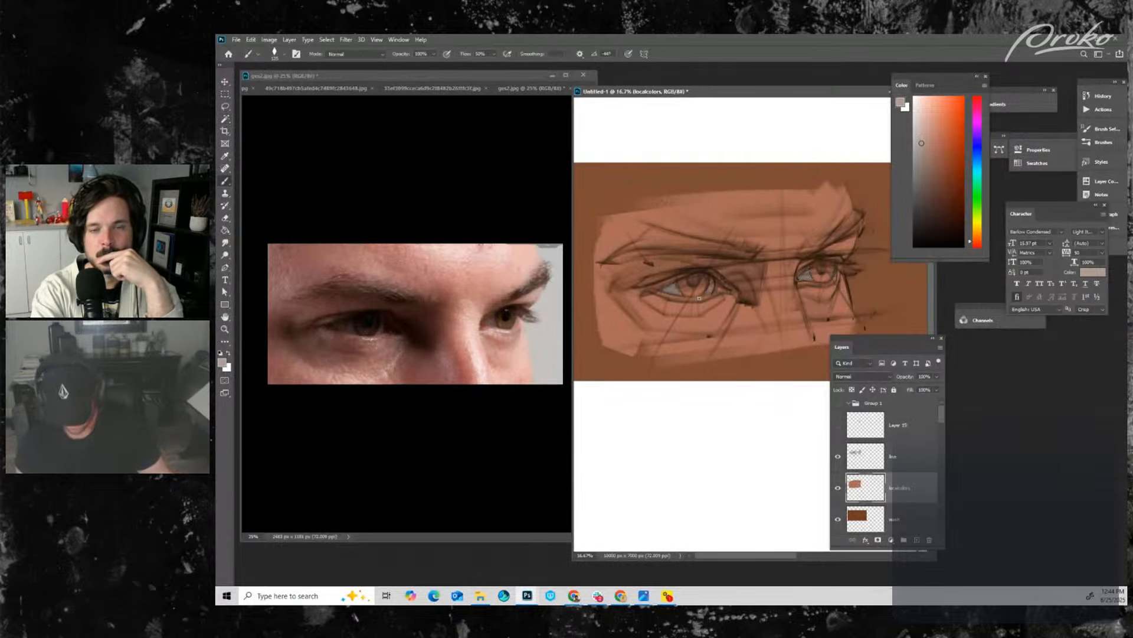
{"action": "left_click_drag", "start_coordinate": [939, 206], "coordinate": [936, 192]}
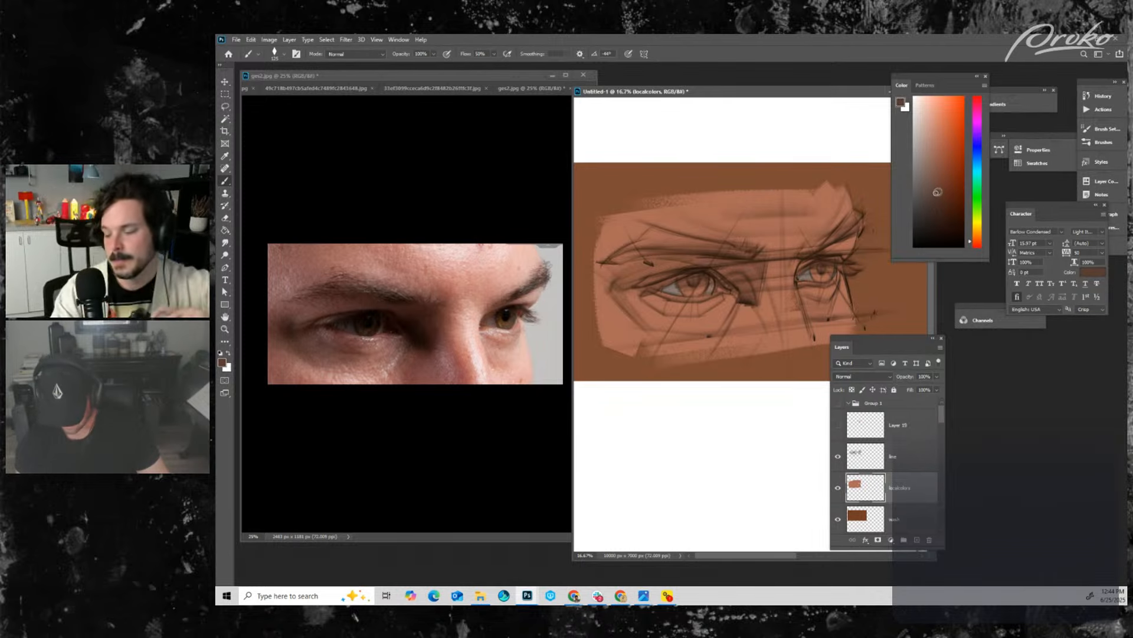
{"action": "key", "text": "]"}
{"action": "left_click_drag", "start_coordinate": [700, 282], "coordinate": [694, 291]}
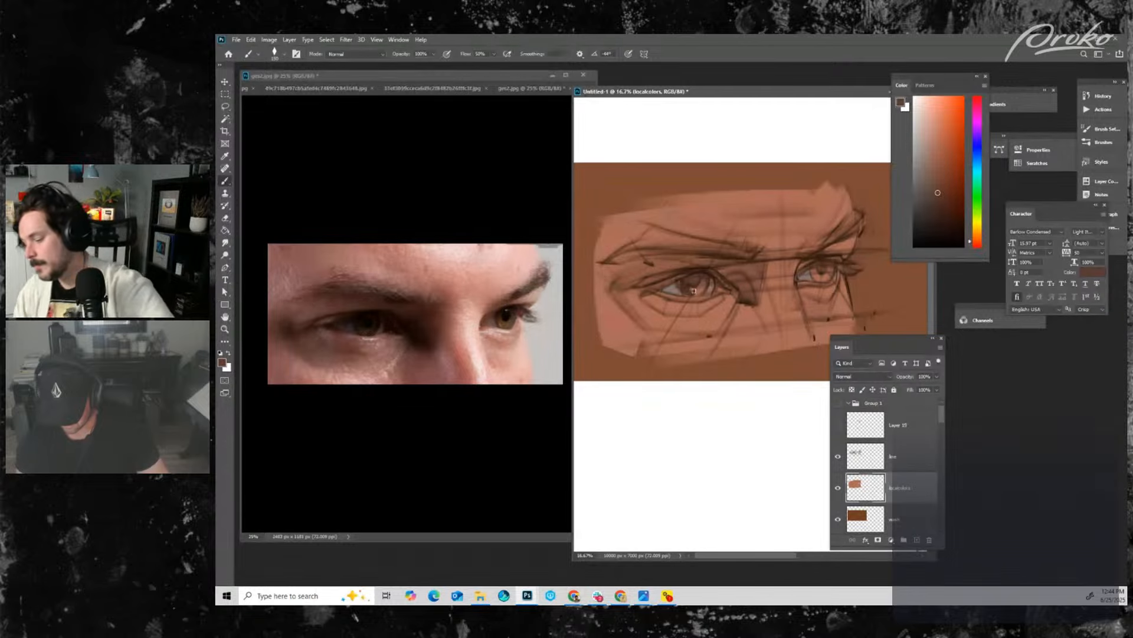
{"action": "key", "text": "]"}
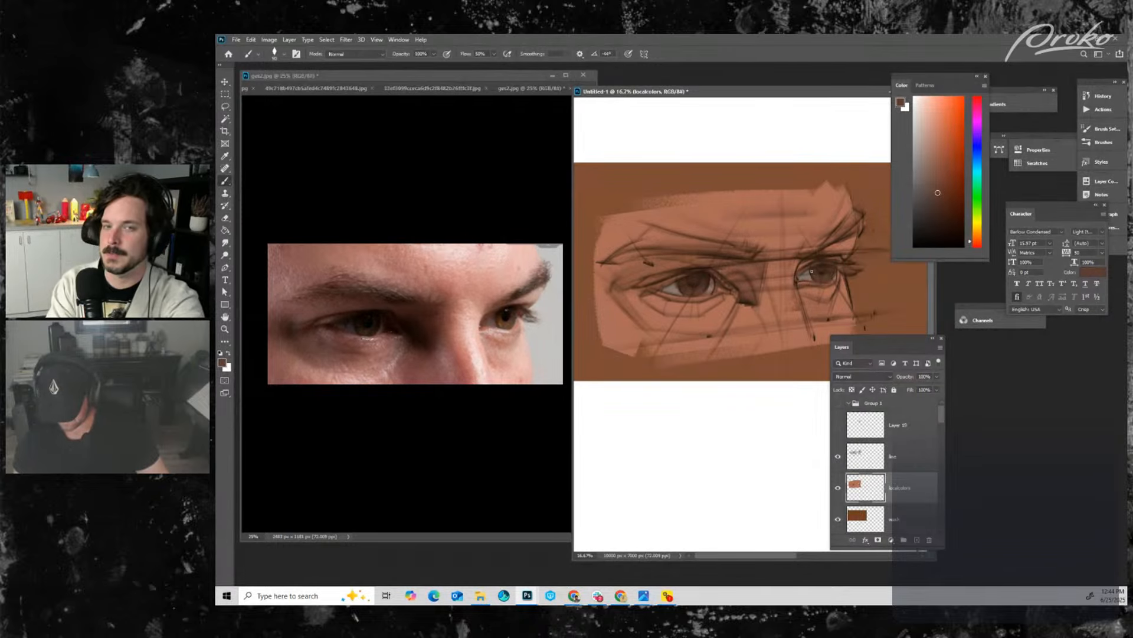
- Choose a near-black brown and paint the pupils and thick upper lash lines of both eyes
{"action": "left_click", "coordinate": [944, 234]}
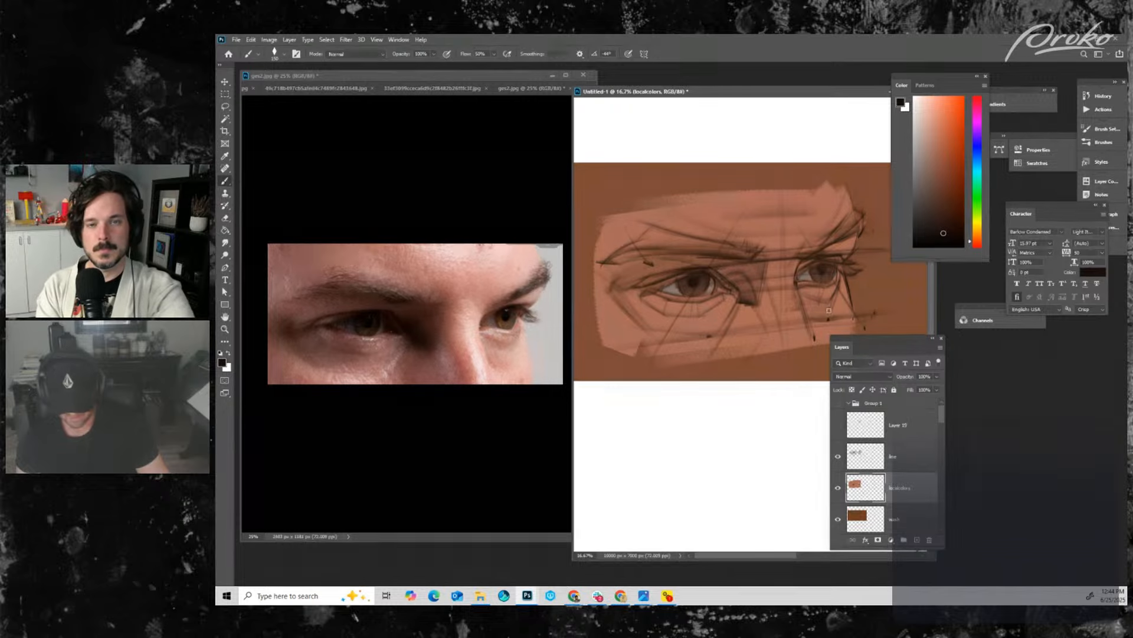
{"action": "left_click", "coordinate": [838, 489]}
{"action": "left_click", "coordinate": [838, 488]}
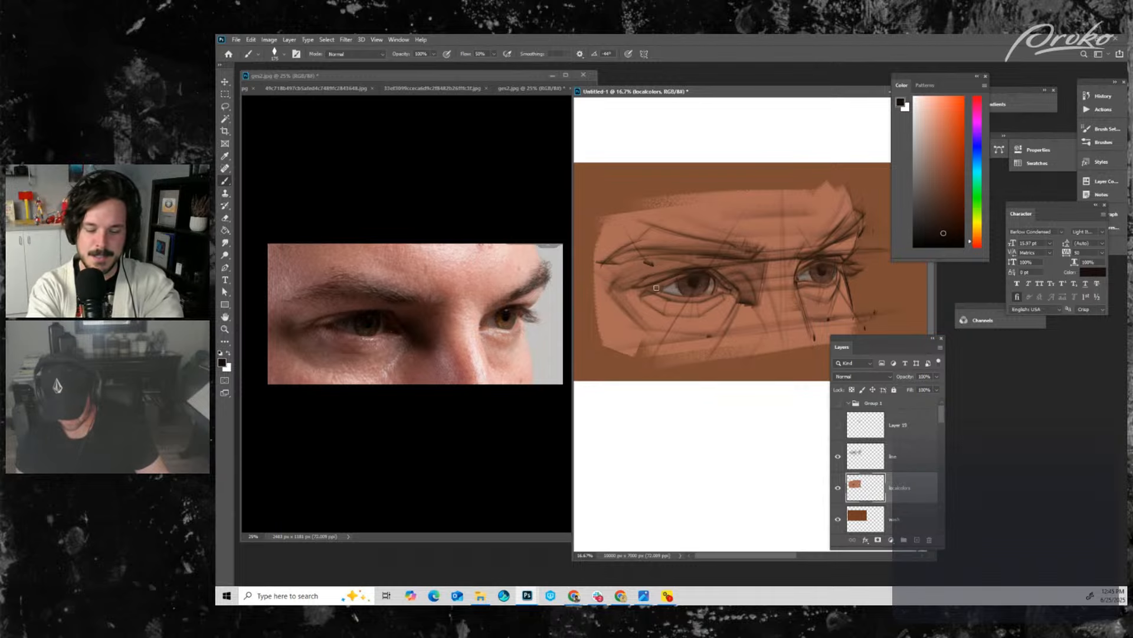
{"action": "left_click_drag", "start_coordinate": [644, 294], "coordinate": [681, 276]}
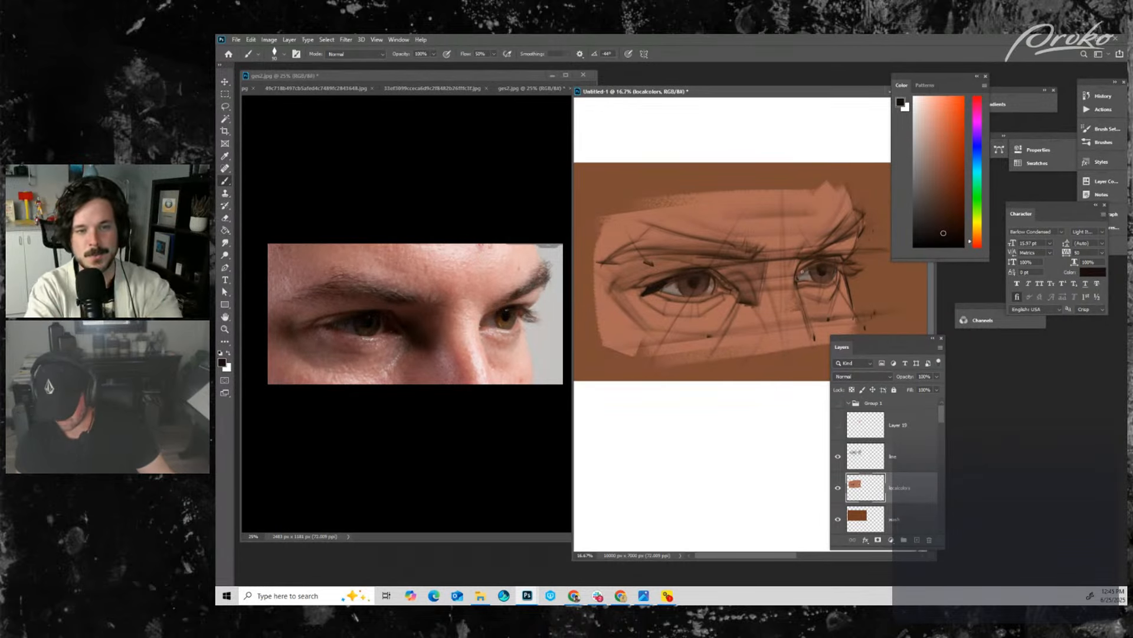
{"action": "mouse_move", "coordinate": [802, 272]}
{"action": "left_mouse_down"}
{"action": "mouse_move", "coordinate": [842, 258]}
{"action": "mouse_move", "coordinate": [832, 264]}
{"action": "mouse_move", "coordinate": [860, 271]}
{"action": "left_mouse_up"}
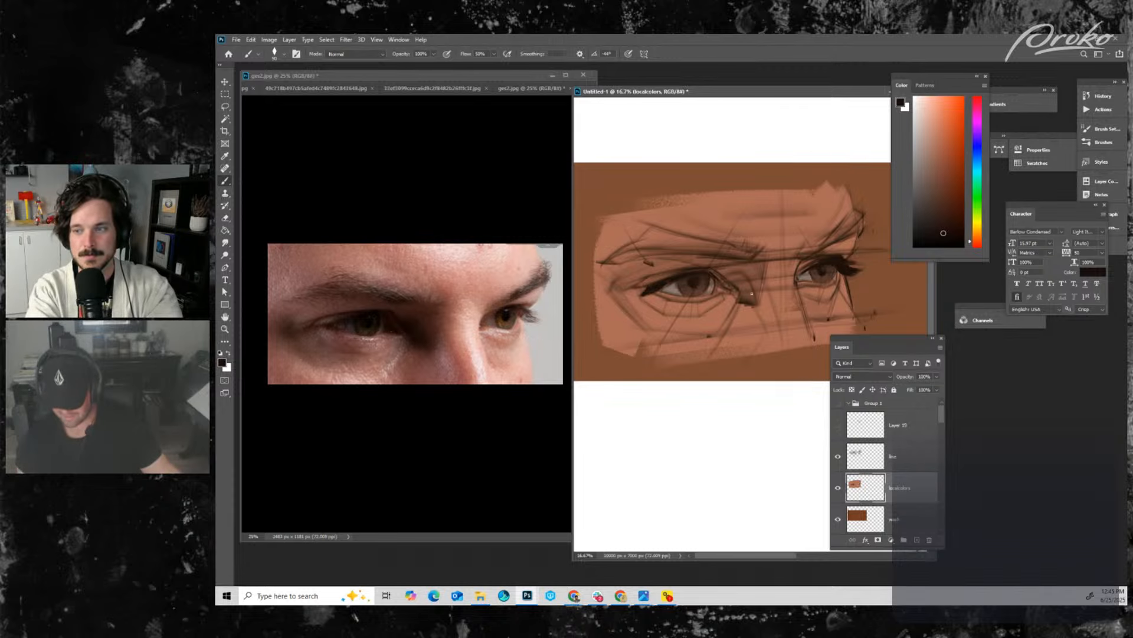
- Select both lash lines with the Magic Wand and apply Hue/Saturation with saturation +21 and lightness +17, then deselect
{"action": "key", "text": "w"}
{"action": "key", "text": "ctrl+shift+d"}
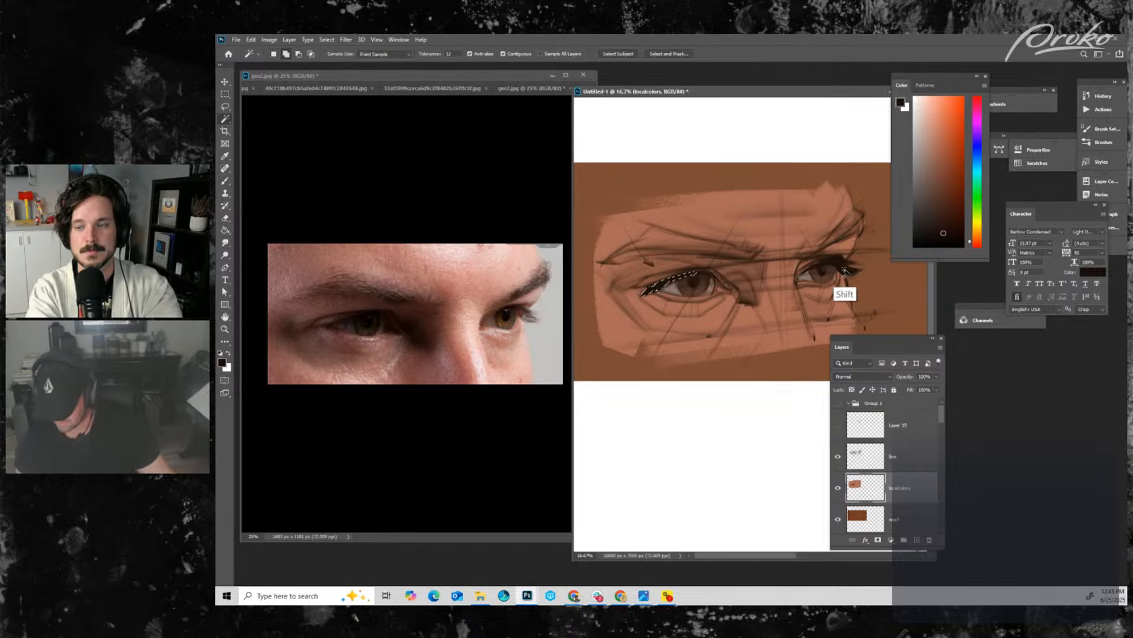
{"action": "left_click", "coordinate": [825, 277], "text": "shift"}
{"action": "key", "text": "l"}
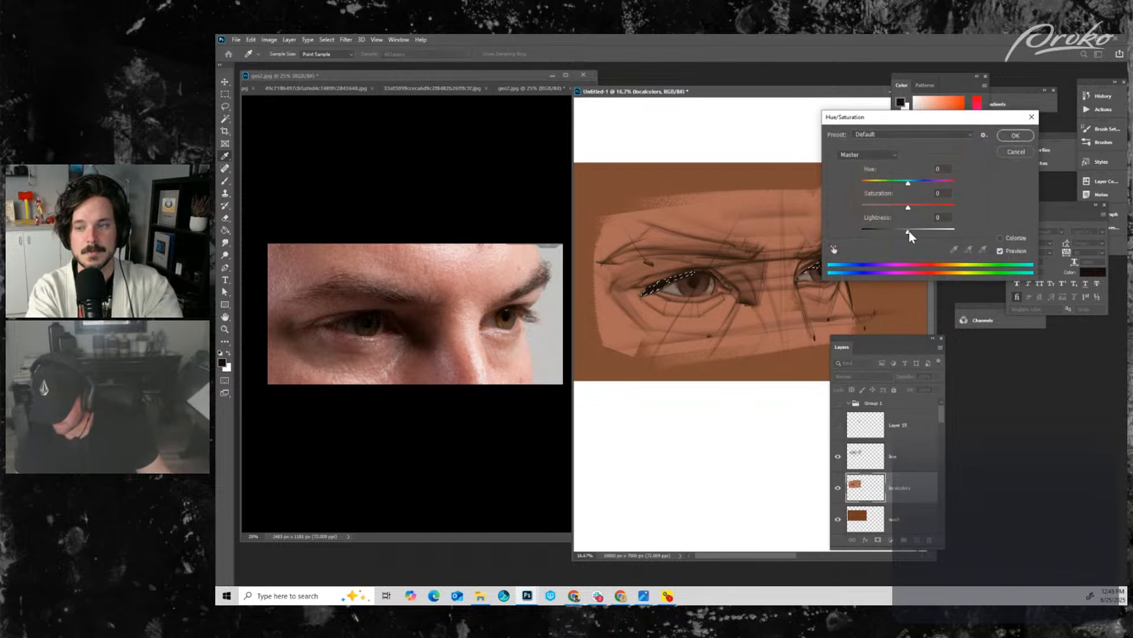
{"action": "left_click_drag", "start_coordinate": [908, 232], "coordinate": [912, 231]}
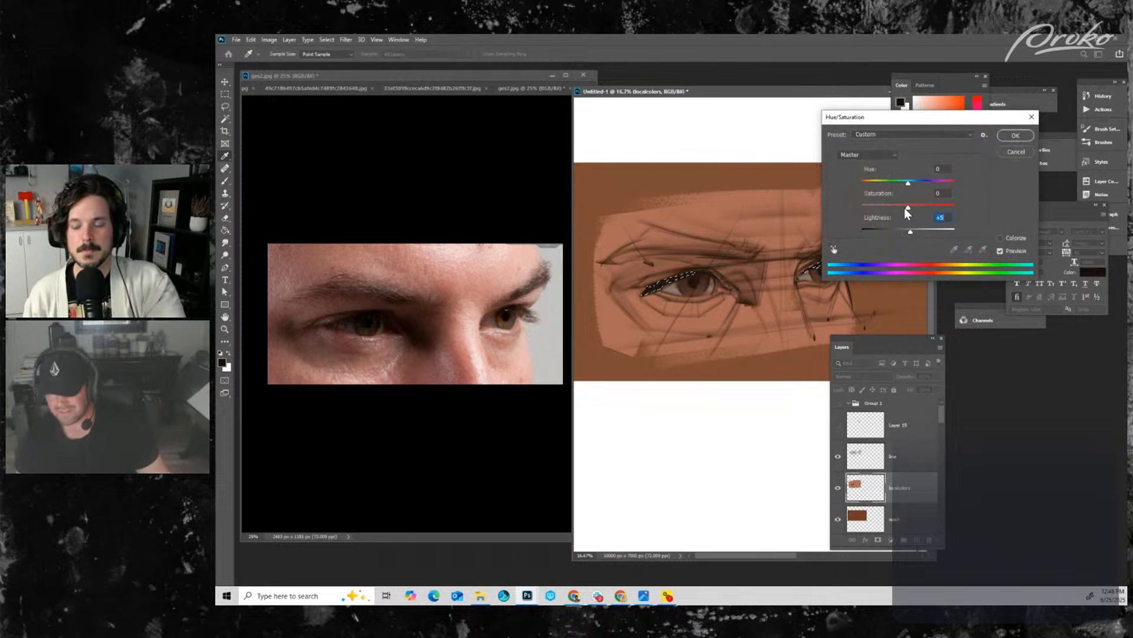
{"action": "left_click_drag", "start_coordinate": [910, 231], "coordinate": [915, 231]}
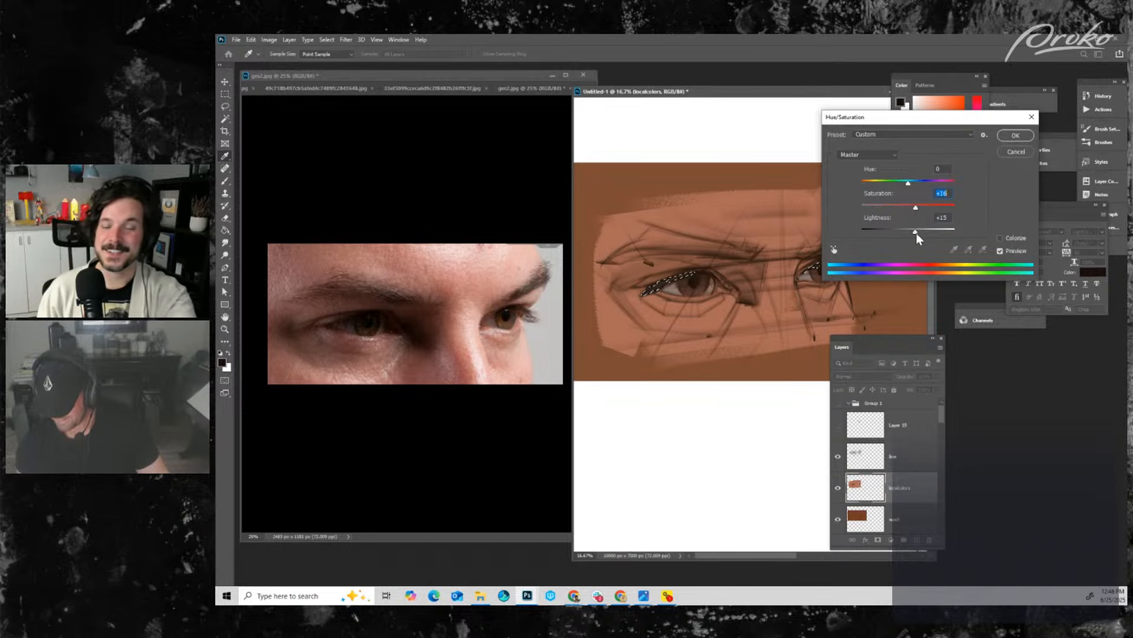
{"action": "left_click", "coordinate": [917, 232]}
{"action": "left_click", "coordinate": [919, 208]}
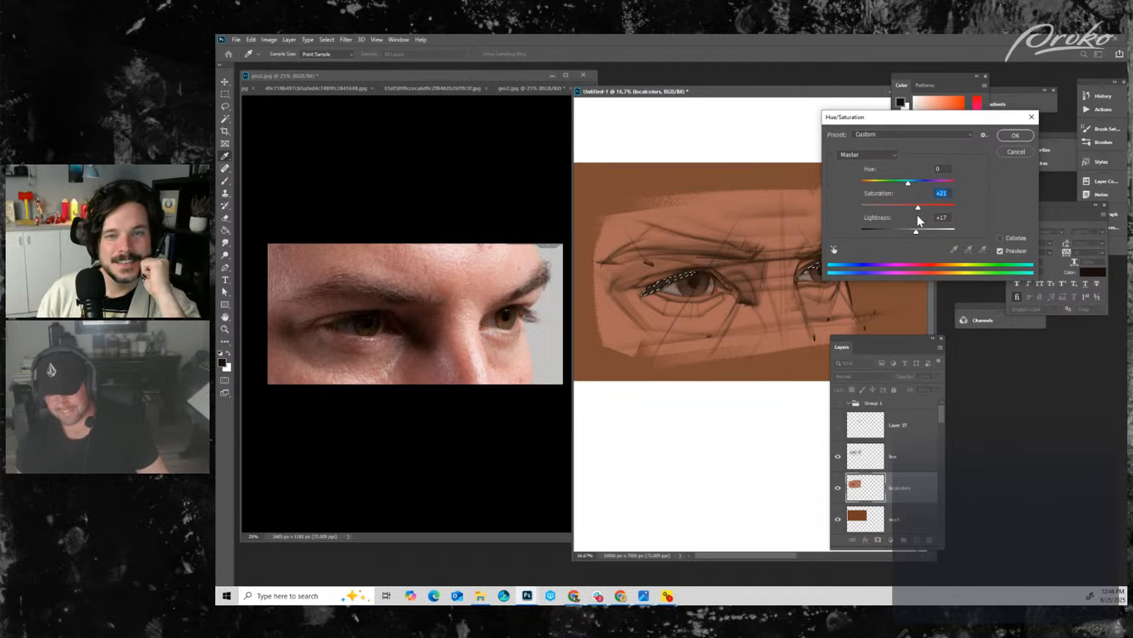
{"action": "left_click", "coordinate": [1006, 135]}
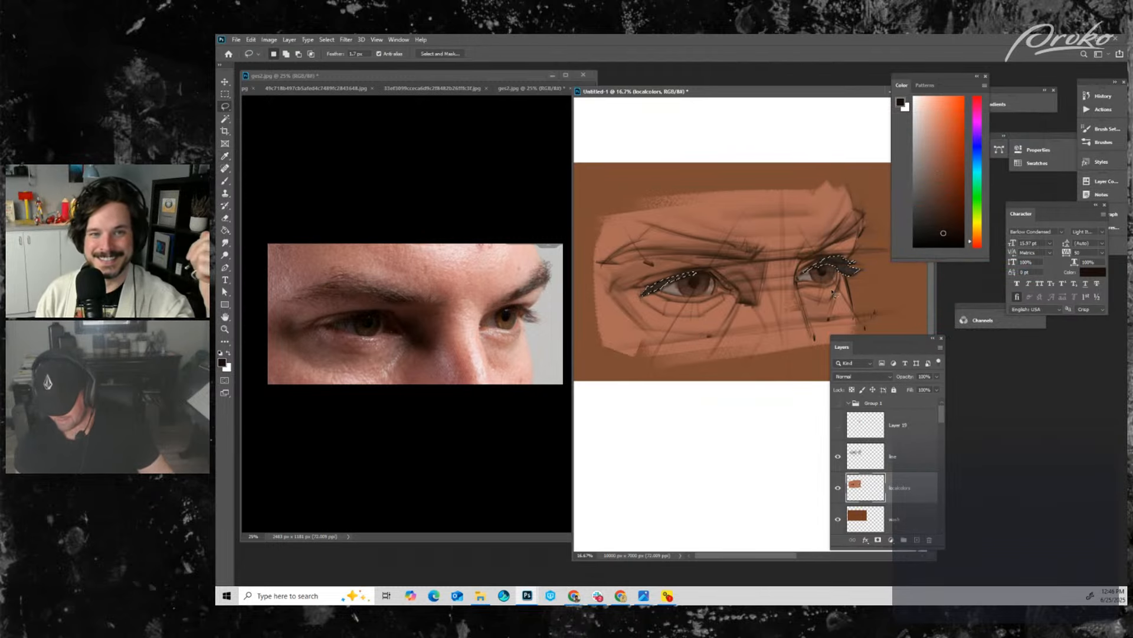
{"action": "key", "text": "l"}
{"action": "key", "text": "b"}
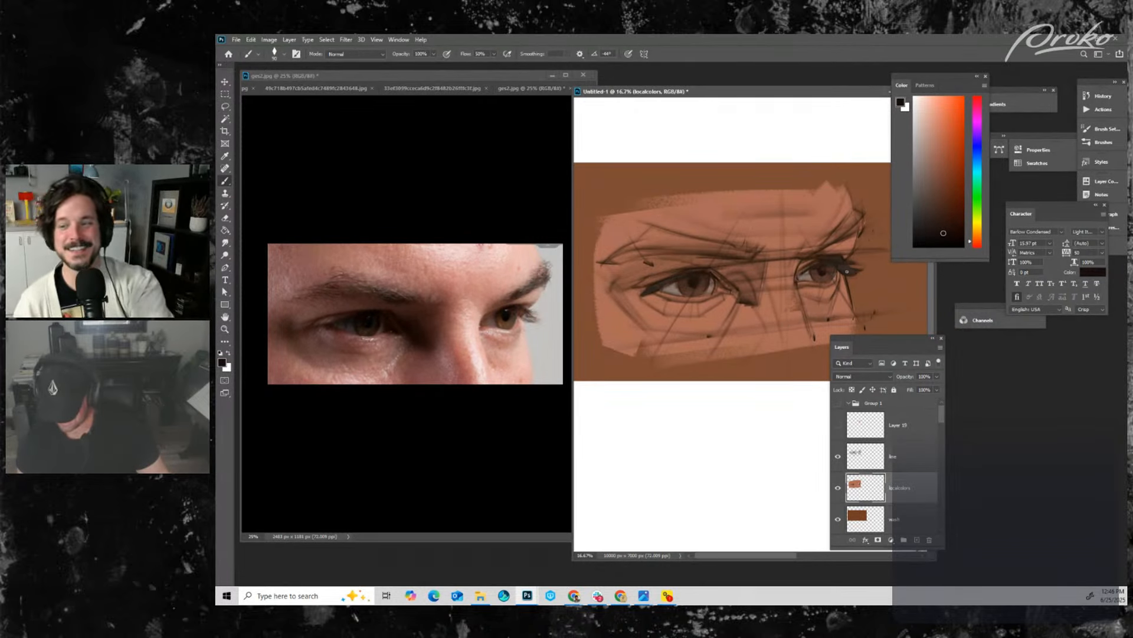
- Compare the painting with the localcolors layer hidden and sample the right-hand eye's lash colour
{"action": "left_click", "coordinate": [838, 489]}
{"action": "left_click", "coordinate": [838, 488]}
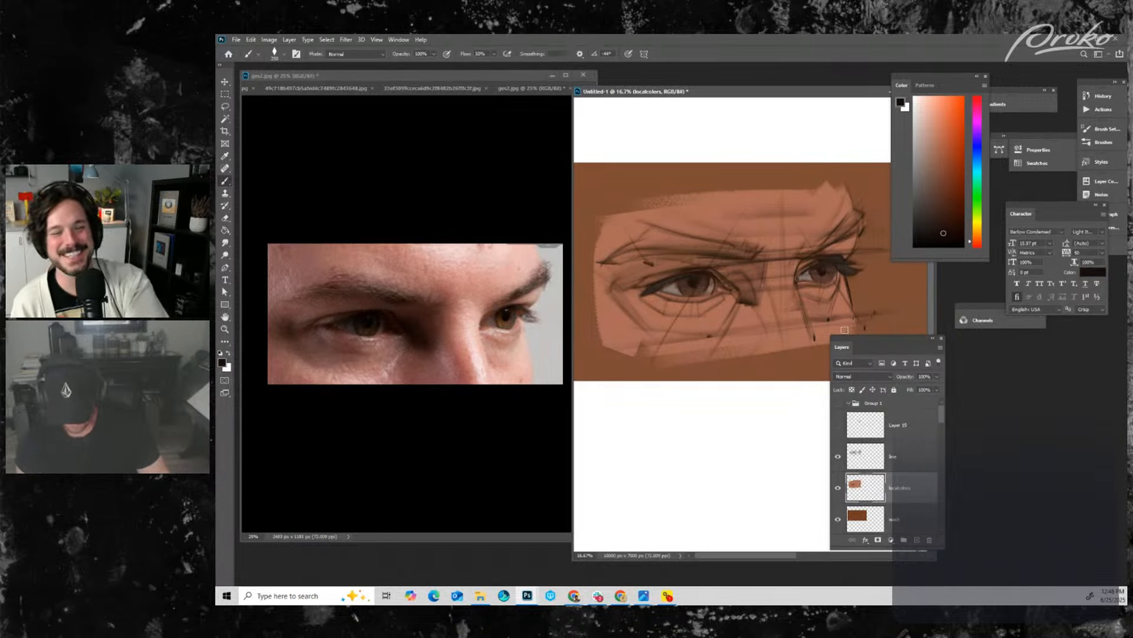
{"action": "left_click", "coordinate": [854, 267], "text": "alt"}
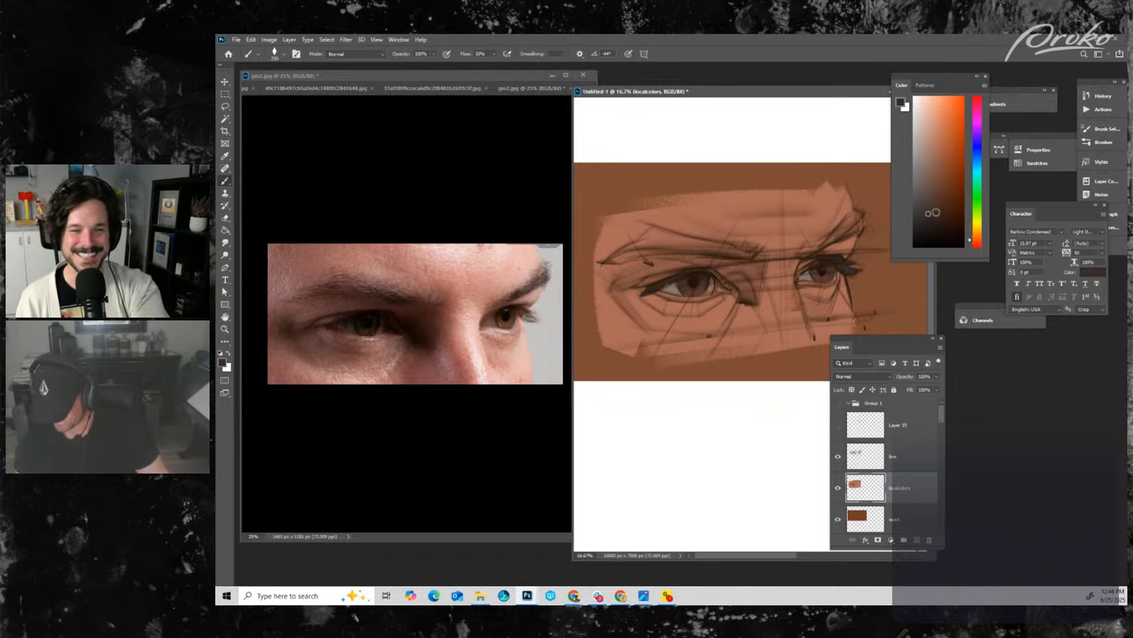
{"action": "key", "text": "w"}
{"action": "left_click", "coordinate": [848, 264]}
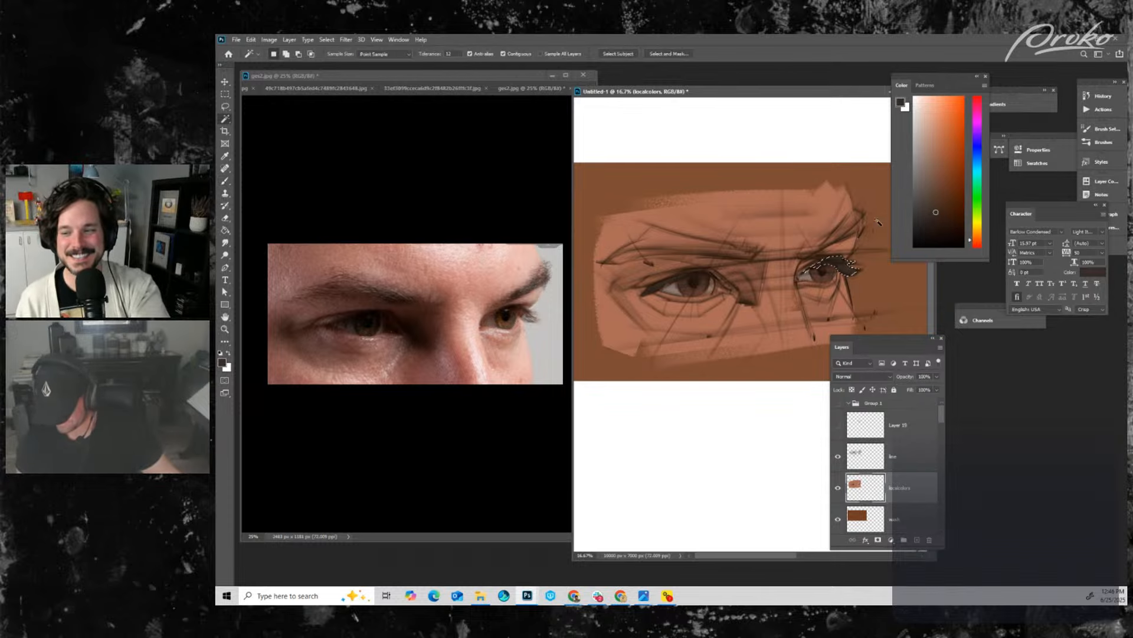
{"action": "key", "text": "b"}
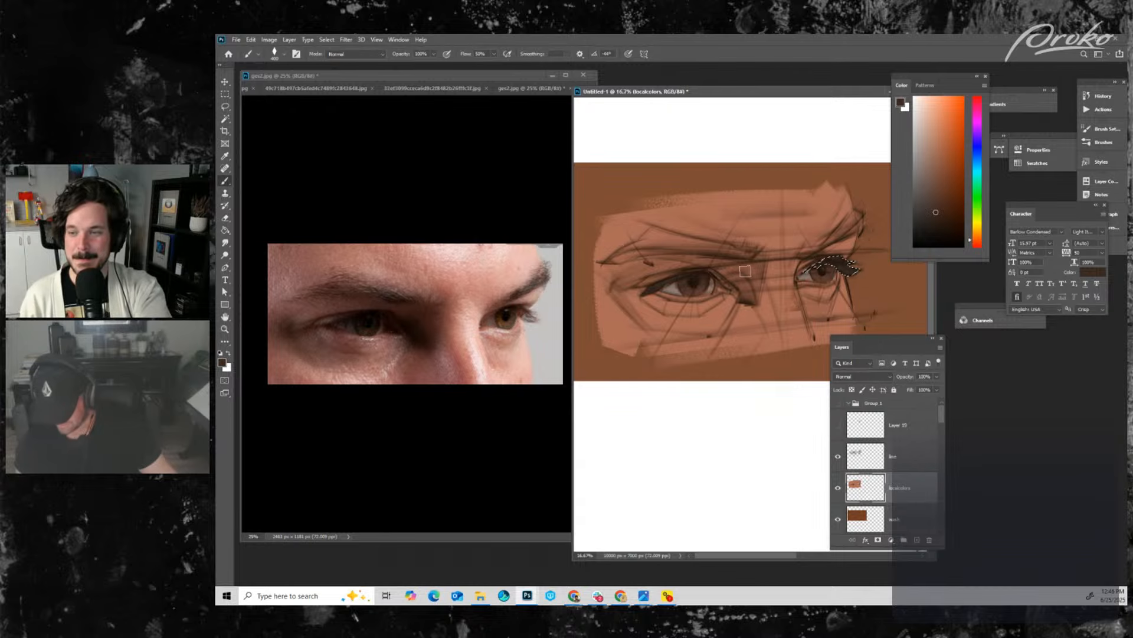
{"action": "key", "text": "w"}
{"action": "left_click", "coordinate": [664, 285]}
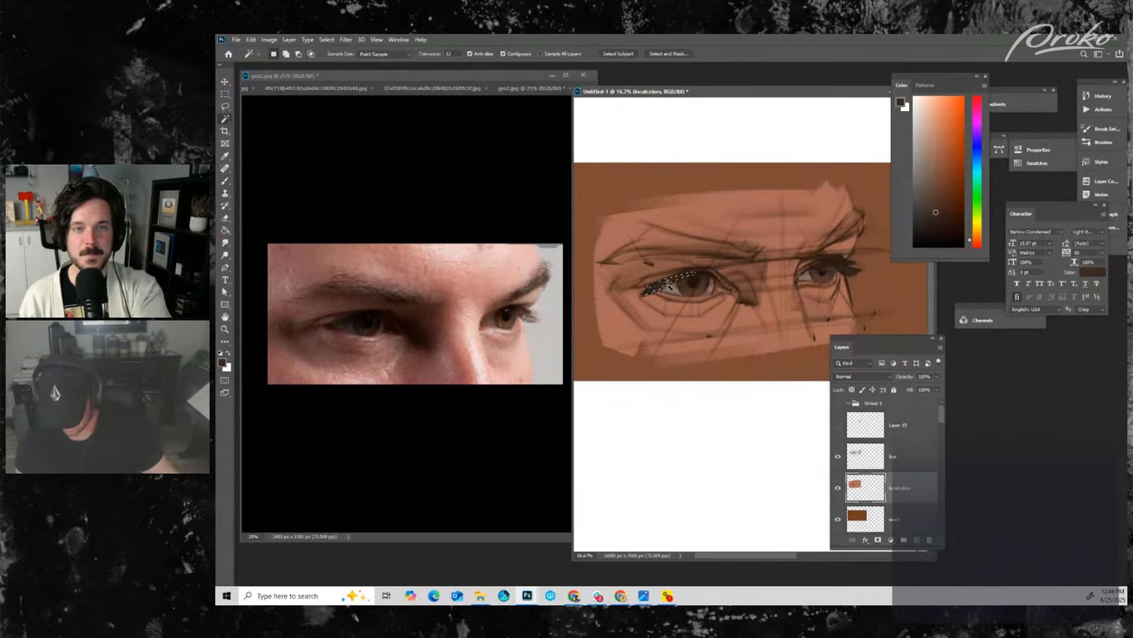
{"action": "key", "text": "b"}
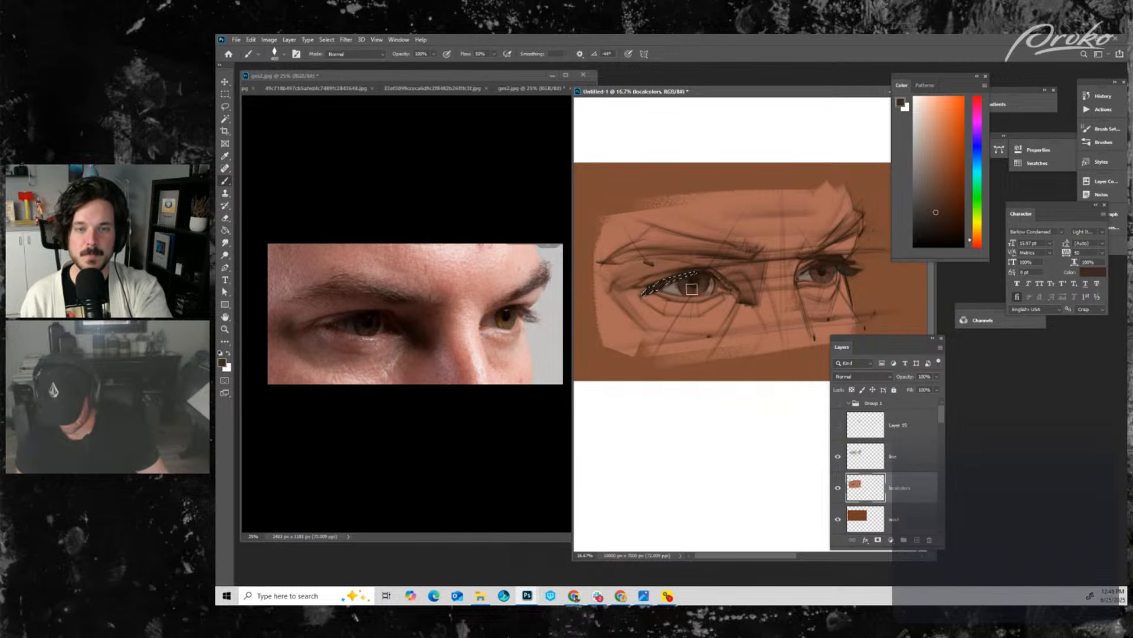
{"action": "key", "text": "ctrl+d"}
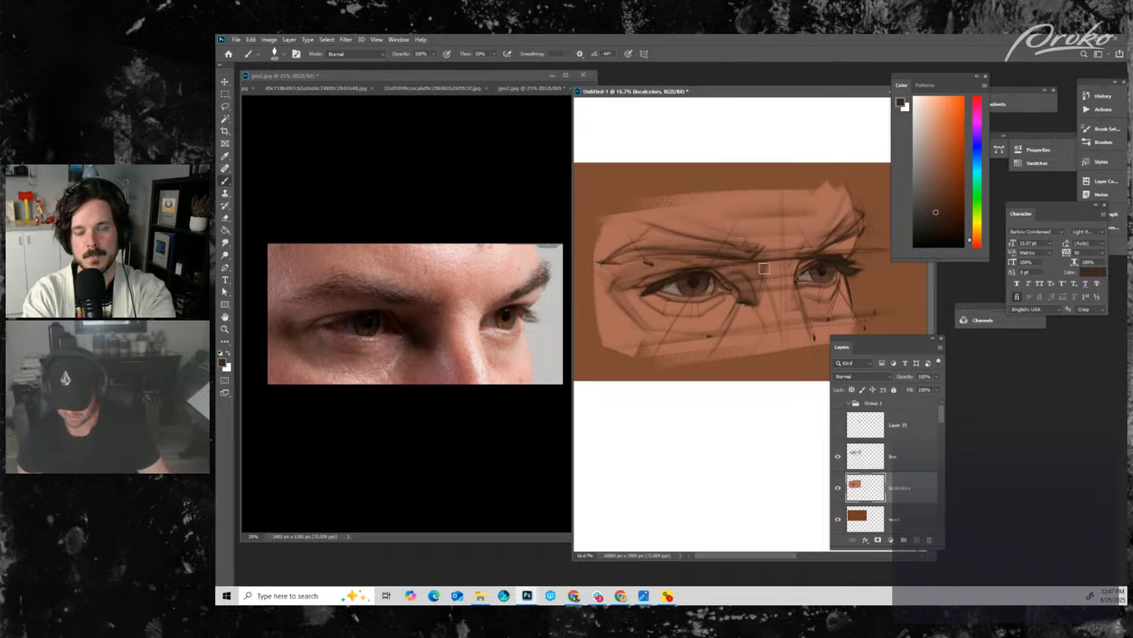
- Sample the dark brown lash colour on the left-hand eye and paint the right-hand eyebrow with a smaller brush
{"action": "left_click", "coordinate": [657, 287], "text": "alt"}
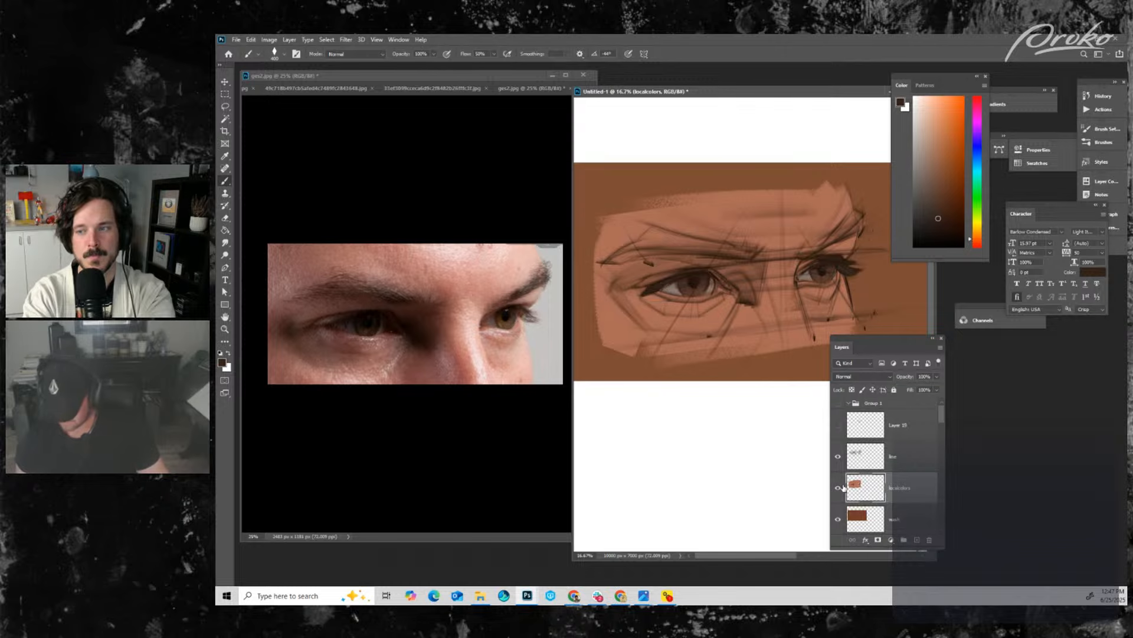
{"action": "left_click", "coordinate": [838, 487], "text": "alt"}
{"action": "left_click", "coordinate": [660, 283], "text": "alt"}
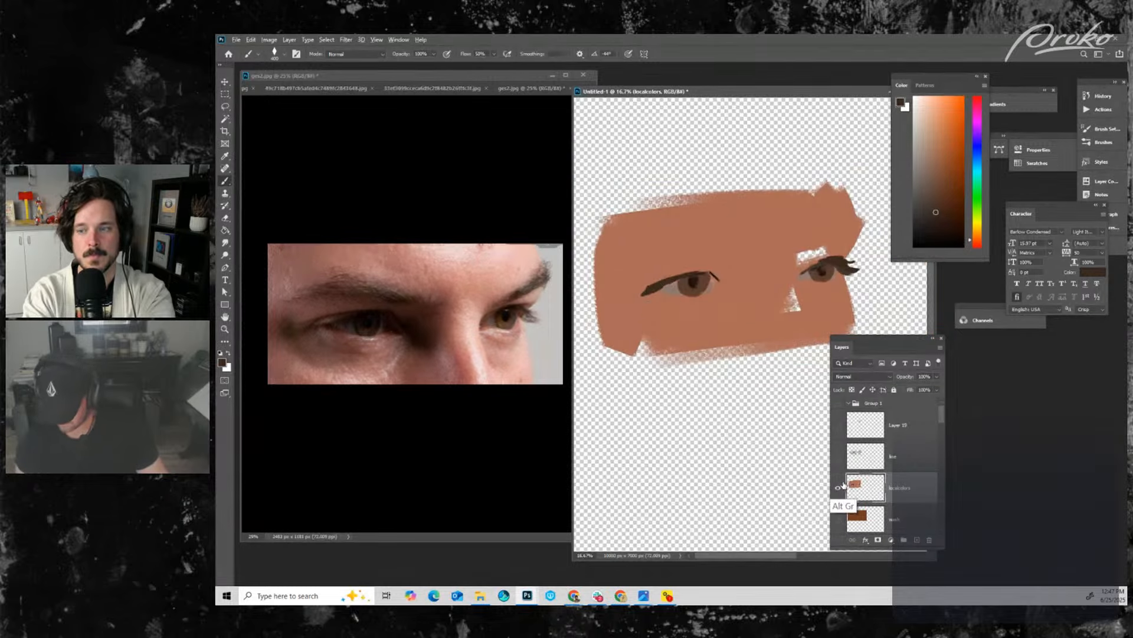
{"action": "left_click", "coordinate": [837, 488], "text": "alt"}
{"action": "key", "text": "bracketleft"}
{"action": "key", "text": "bracketleft"}
{"action": "key", "text": "bracketleft"}
{"action": "key", "text": "bracketleft"}
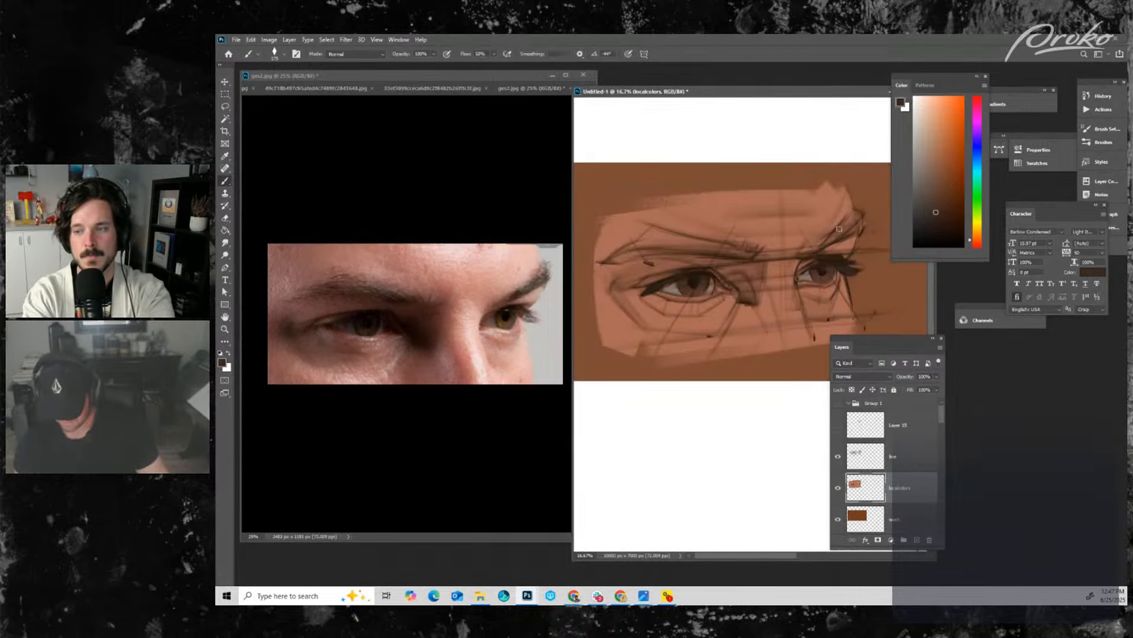
{"action": "left_click_drag", "start_coordinate": [825, 251], "coordinate": [858, 219]}
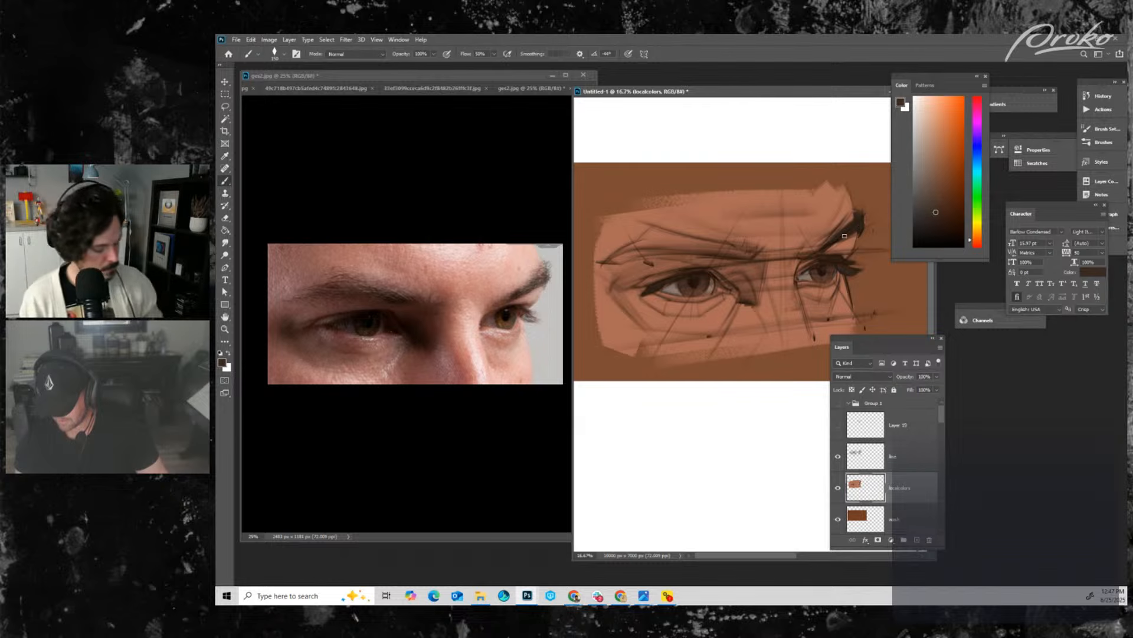
- Paint the left-hand eyebrow in the same dark brown, enlarging the brush for the body and shrinking it for the inner end
{"action": "key", "text": "bracketright"}
{"action": "key", "text": "bracketright"}
{"action": "key", "text": "bracketright"}
{"action": "key", "text": "bracketright"}
{"action": "mouse_move", "coordinate": [650, 245]}
{"action": "left_mouse_down"}
{"action": "mouse_move", "coordinate": [619, 256]}
{"action": "mouse_move", "coordinate": [691, 245]}
{"action": "mouse_move", "coordinate": [654, 241]}
{"action": "mouse_move", "coordinate": [710, 250]}
{"action": "mouse_move", "coordinate": [650, 239]}
{"action": "mouse_move", "coordinate": [716, 246]}
{"action": "mouse_move", "coordinate": [654, 232]}
{"action": "mouse_move", "coordinate": [757, 252]}
{"action": "mouse_move", "coordinate": [705, 247]}
{"action": "mouse_move", "coordinate": [755, 258]}
{"action": "mouse_move", "coordinate": [726, 259]}
{"action": "mouse_move", "coordinate": [752, 249]}
{"action": "left_mouse_up"}
{"action": "key", "text": "bracketright"}
{"action": "key", "text": "bracketleft"}
{"action": "key", "text": "bracketleft"}
{"action": "key", "text": "bracketleft"}
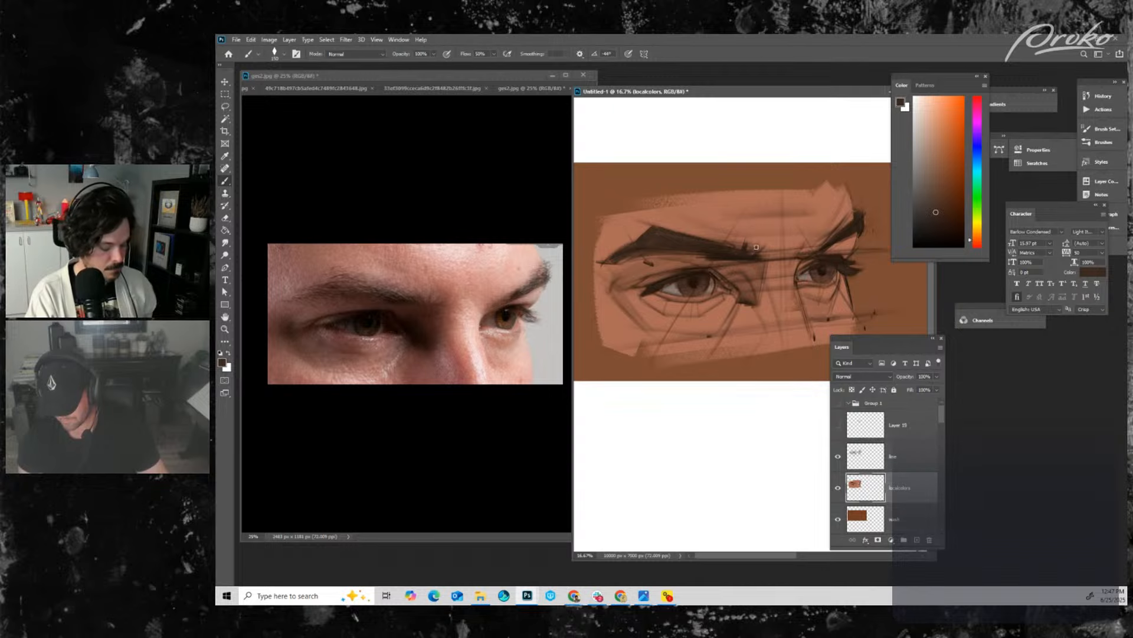
{"action": "key", "text": "bracketright"}
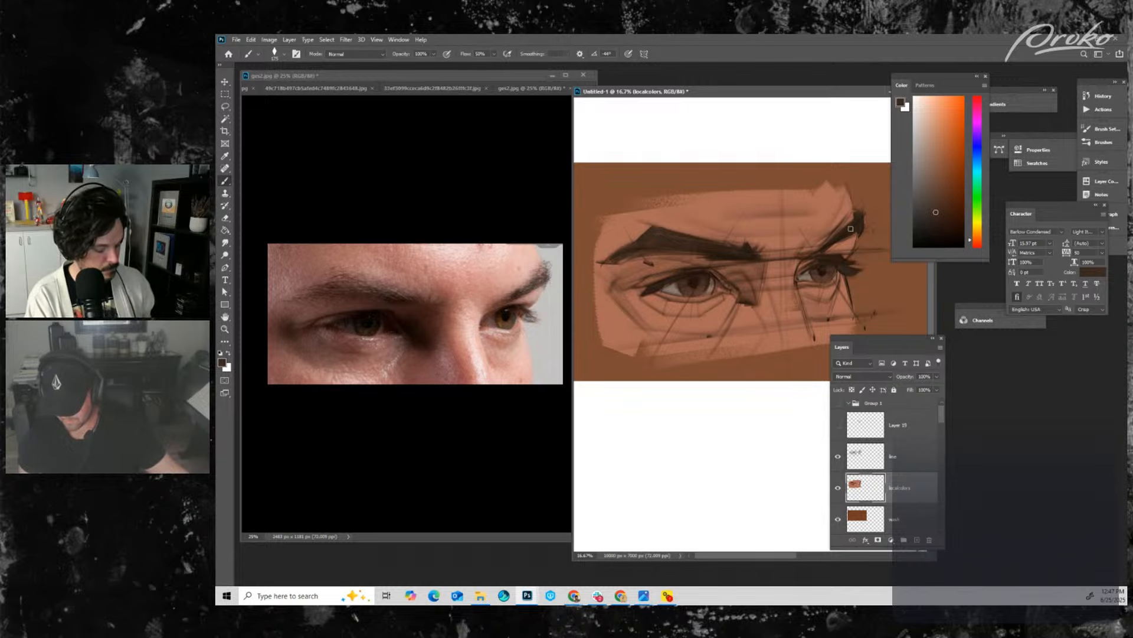
- Select both eyebrows with the Magic Wand and apply Hue/Saturation with a slight negative hue shift, saturation +29 and lightness +8
{"action": "key", "text": "w"}
{"action": "left_click", "coordinate": [711, 251], "text": "shift"}
{"action": "key", "text": "ctrl+u"}
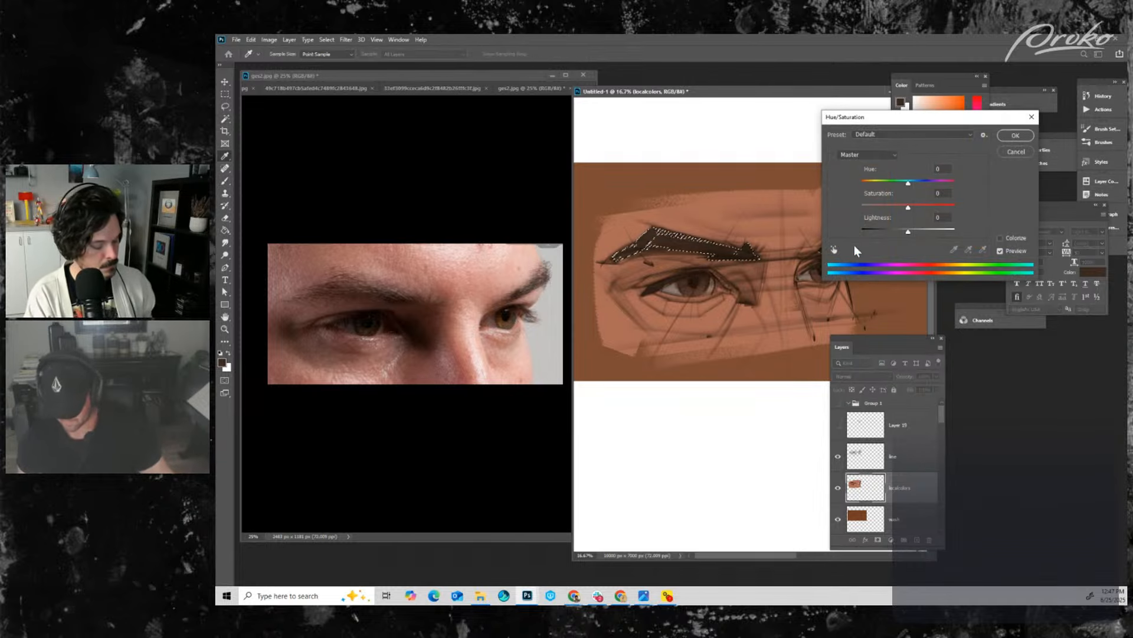
{"action": "left_click", "coordinate": [911, 230]}
{"action": "left_click", "coordinate": [920, 206]}
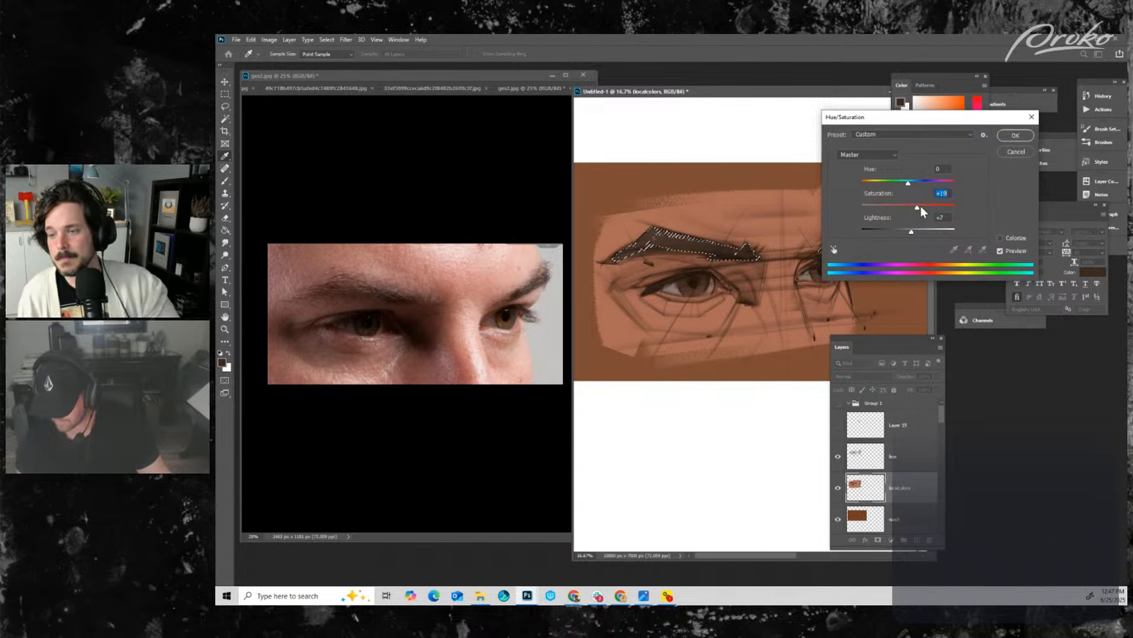
{"action": "left_click_drag", "start_coordinate": [916, 235], "coordinate": [909, 230]}
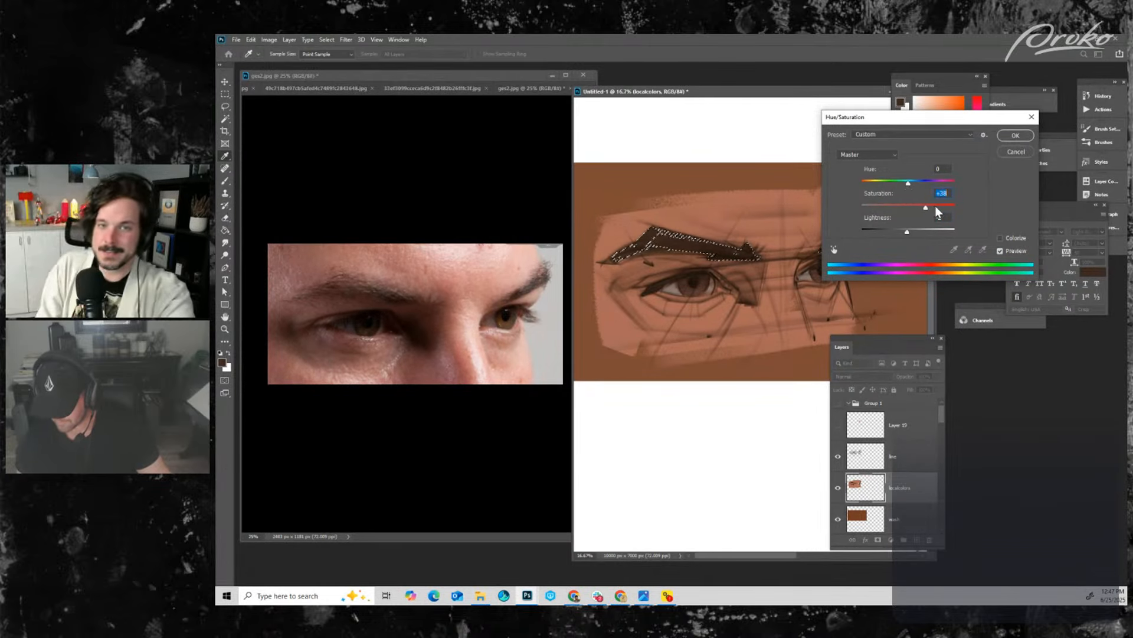
{"action": "left_click", "coordinate": [922, 206]}
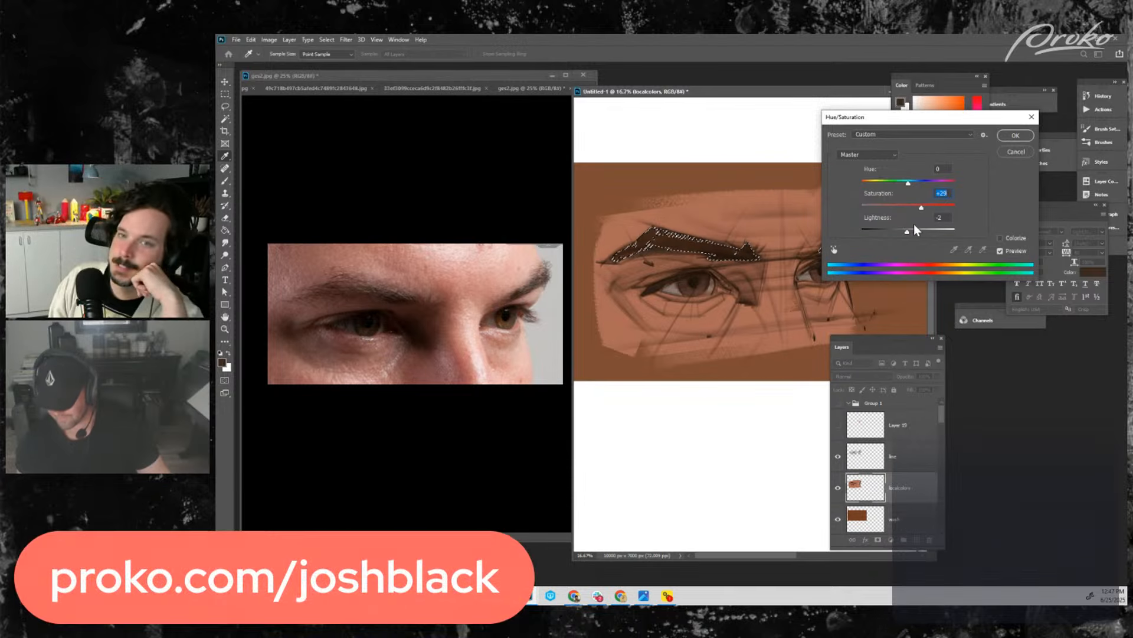
{"action": "left_click", "coordinate": [909, 230]}
{"action": "left_click_drag", "start_coordinate": [908, 183], "coordinate": [904, 183]}
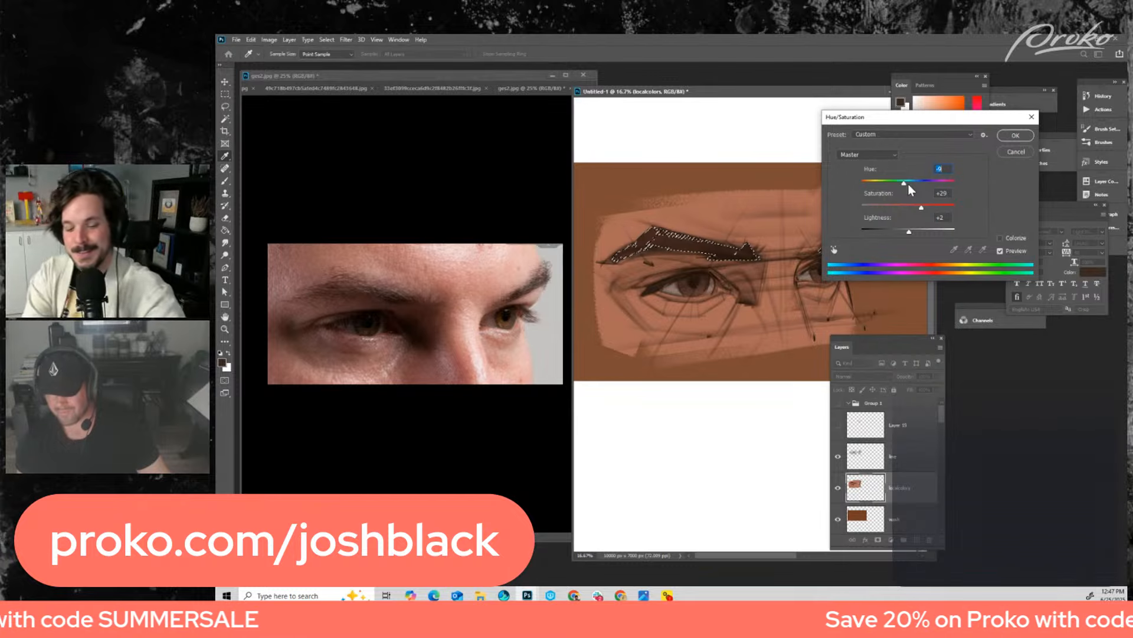
{"action": "left_click", "coordinate": [912, 231]}
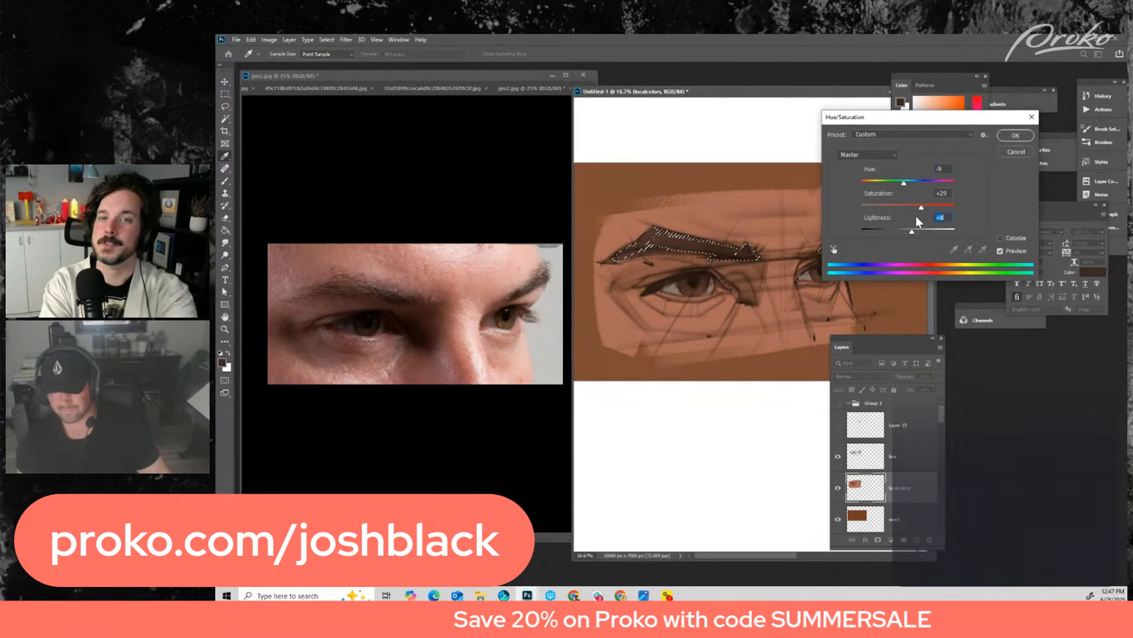
{"action": "left_click", "coordinate": [1015, 136]}
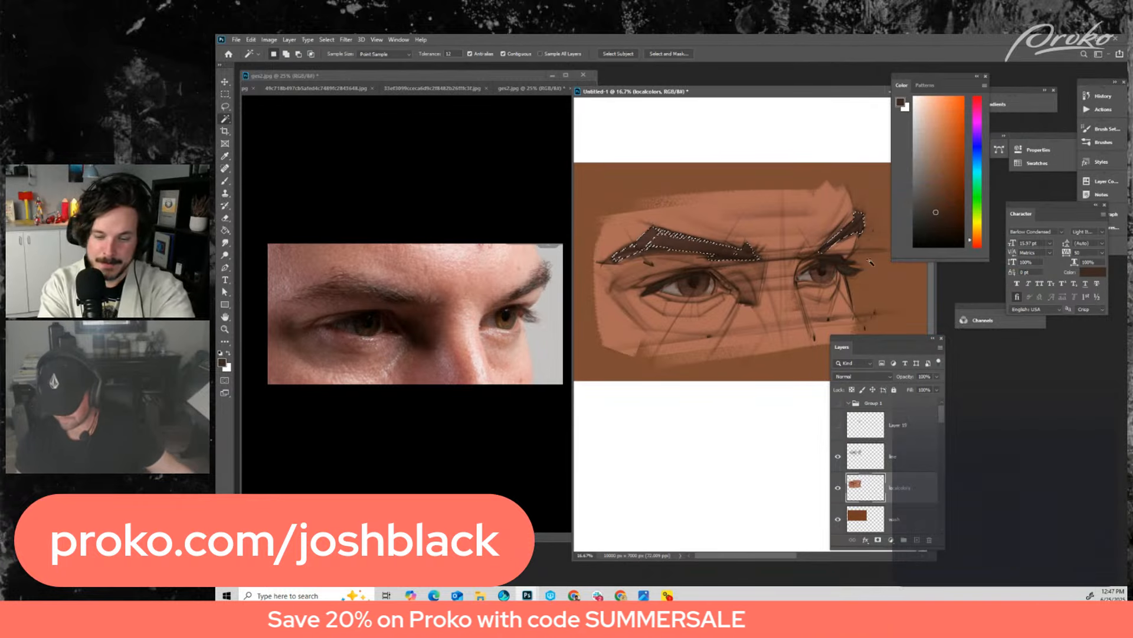
- Deselect the eyebrows, sample the skin below the left-hand eye with the Brush and shift the paint colour to a darker, redder brown
{"action": "key", "text": "ctrl+d"}
{"action": "key", "text": "w"}
{"action": "key", "text": "b"}
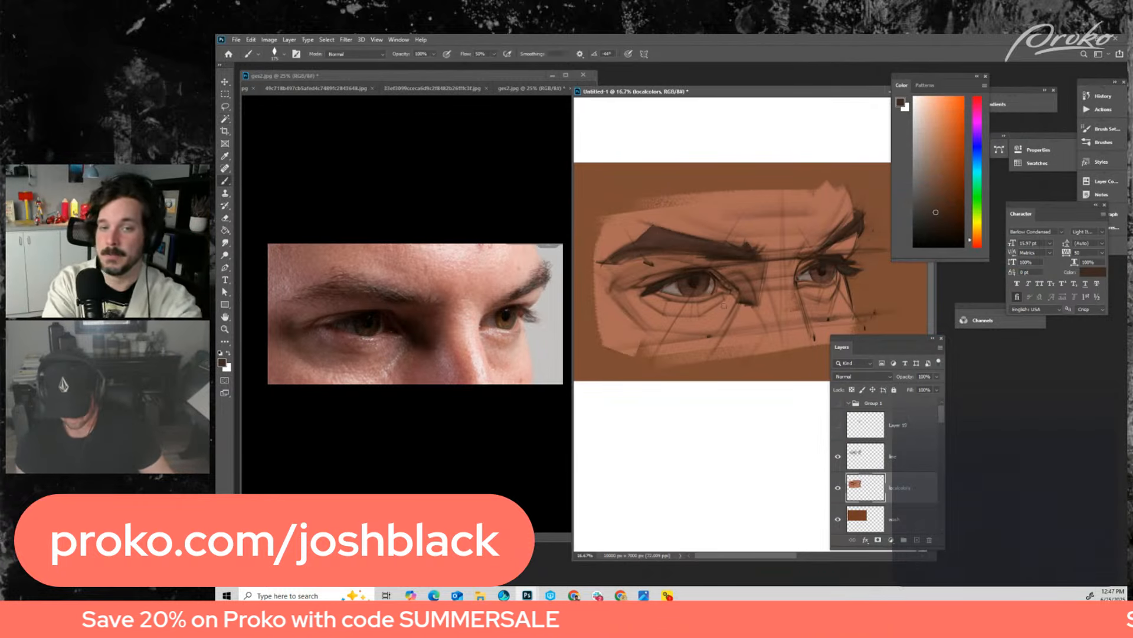
{"action": "left_click", "coordinate": [720, 312], "text": "alt"}
{"action": "left_click", "coordinate": [947, 171]}
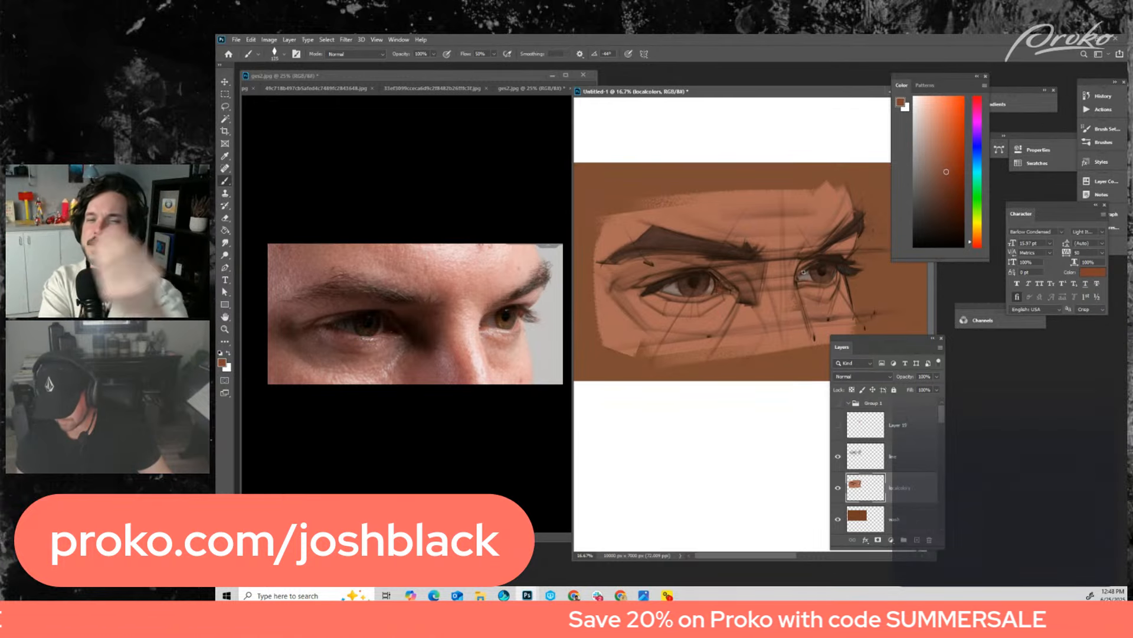
{"action": "key", "text": "bracketleft"}
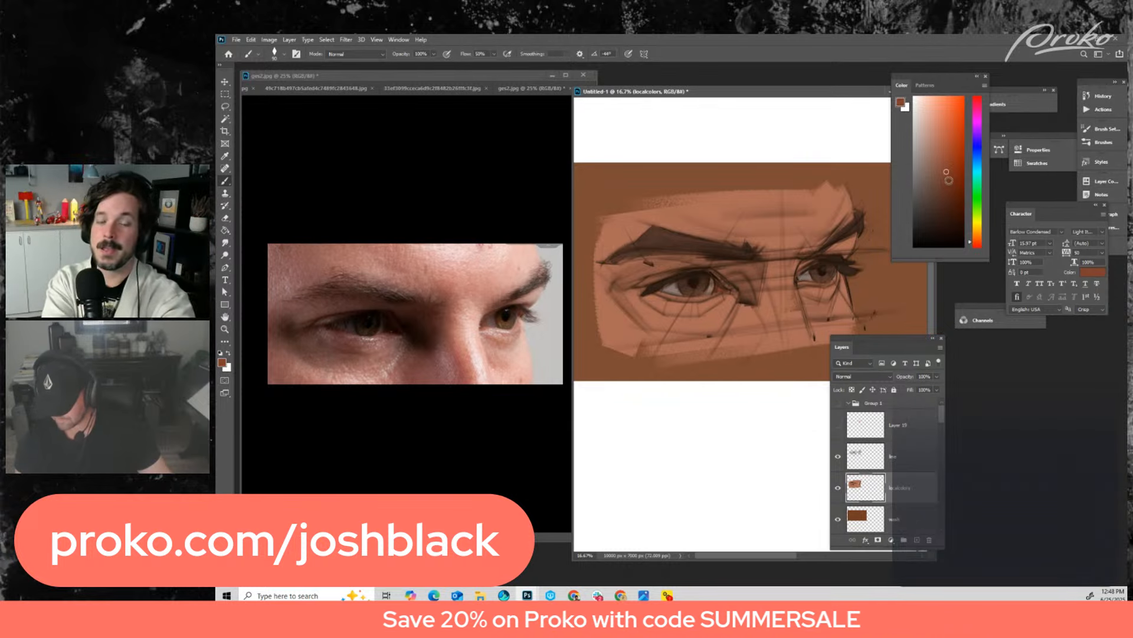
{"action": "left_click", "coordinate": [950, 180]}
{"action": "left_click", "coordinate": [976, 244]}
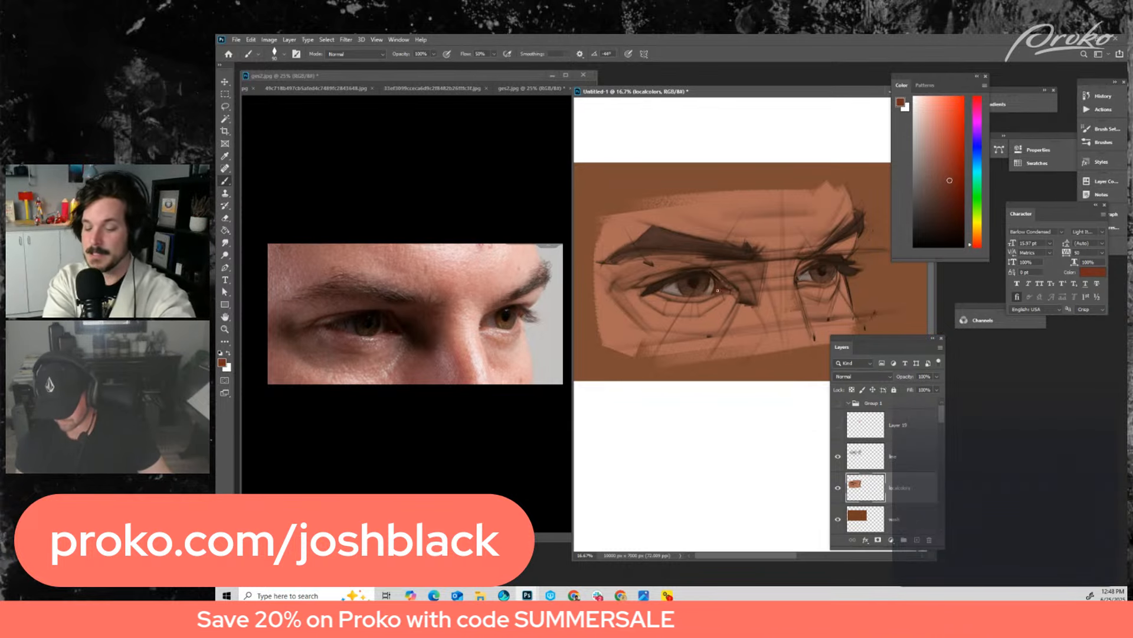
{"action": "left_click_drag", "start_coordinate": [948, 183], "coordinate": [940, 190]}
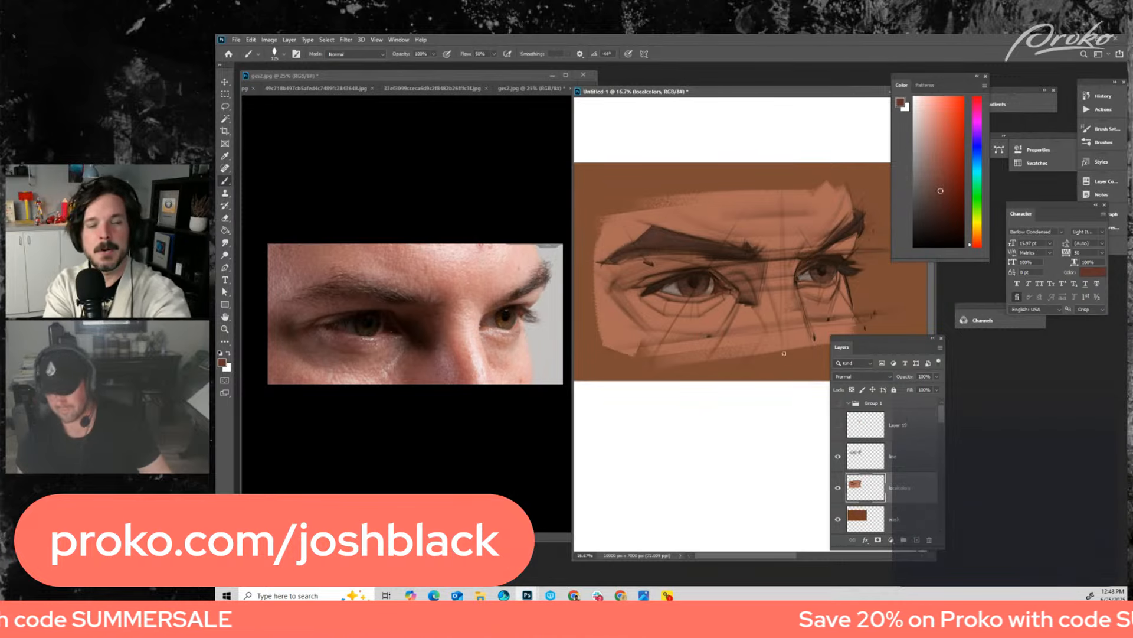
- Compare the painting with the localcolors and line layers hidden in turn
{"action": "left_click", "coordinate": [838, 487]}
{"action": "left_click", "coordinate": [837, 488]}
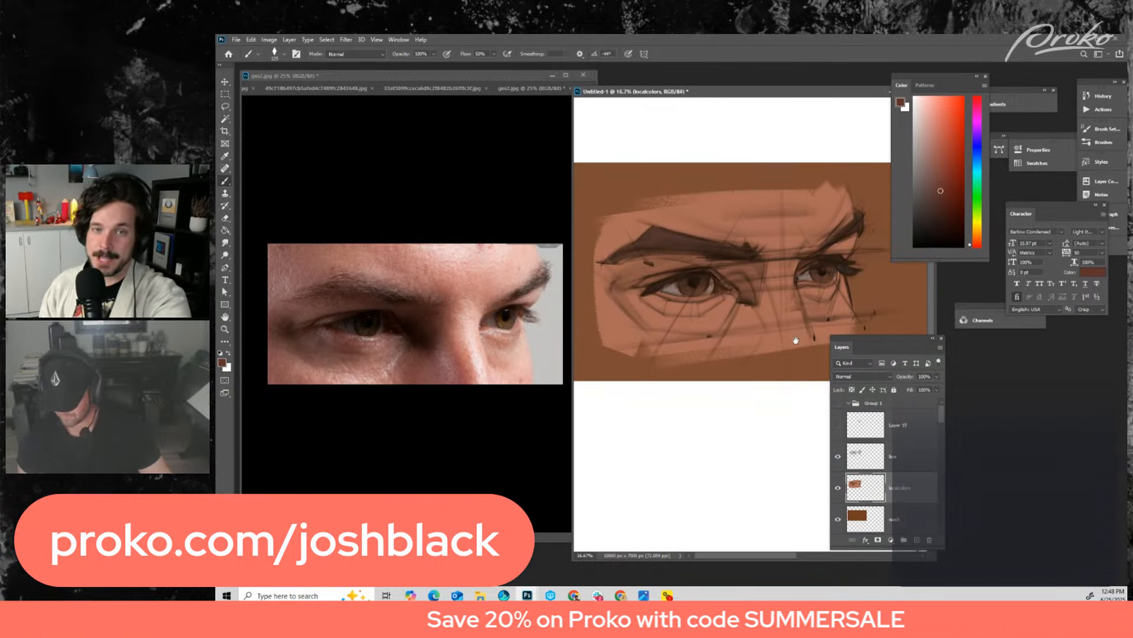
{"action": "left_click", "coordinate": [876, 457]}
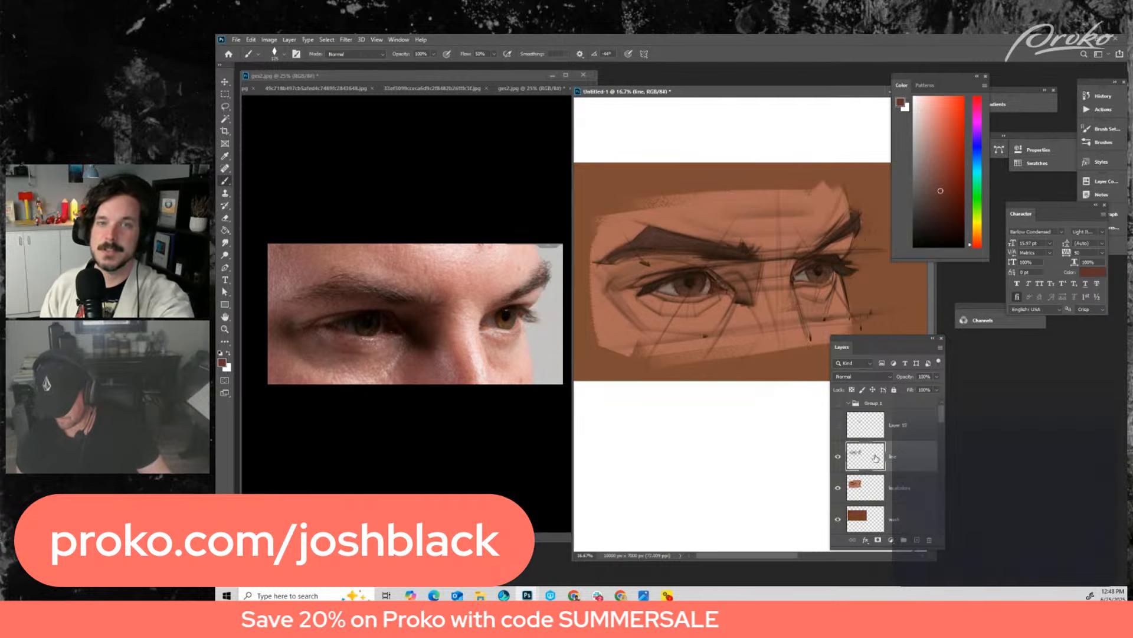
{"action": "left_click", "coordinate": [839, 465]}
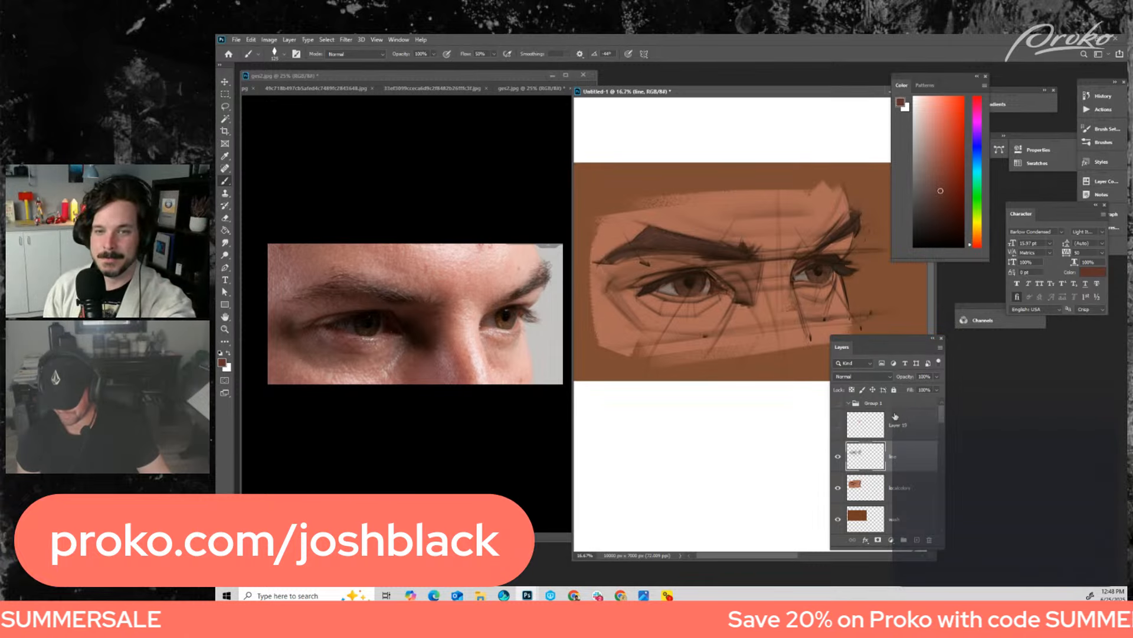
{"action": "mouse_move", "coordinate": [745, 422]}
{"action": "left_mouse_down"}
{"action": "mouse_move", "coordinate": [751, 438]}
{"action": "mouse_move", "coordinate": [749, 425]}
{"action": "left_mouse_up"}
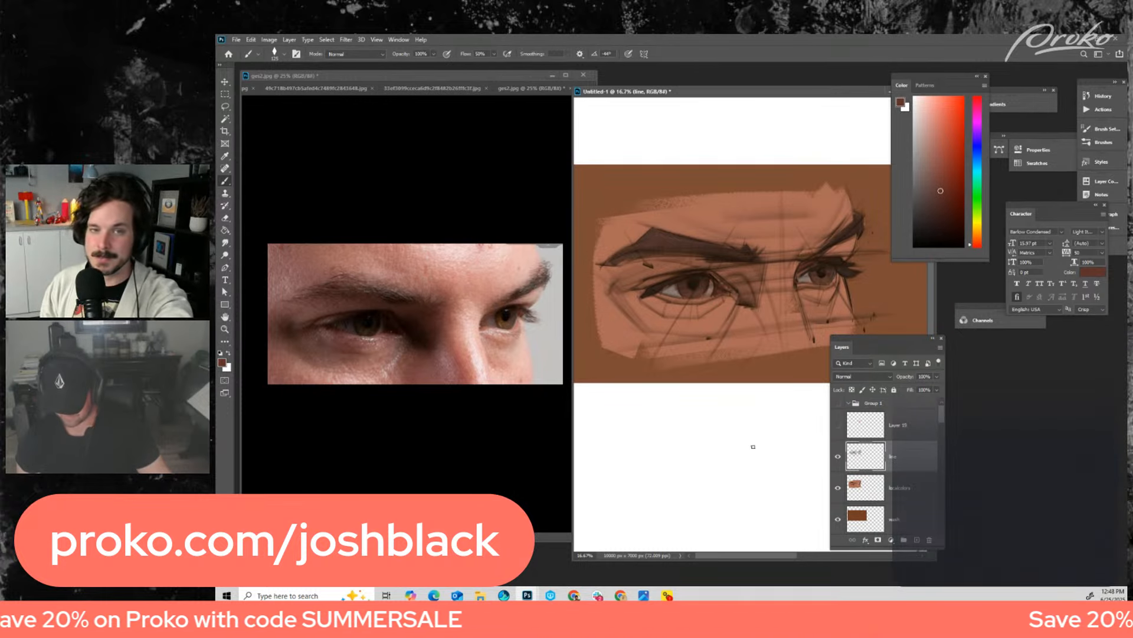
{"action": "left_click", "coordinate": [838, 458]}
{"action": "left_click", "coordinate": [838, 458]}
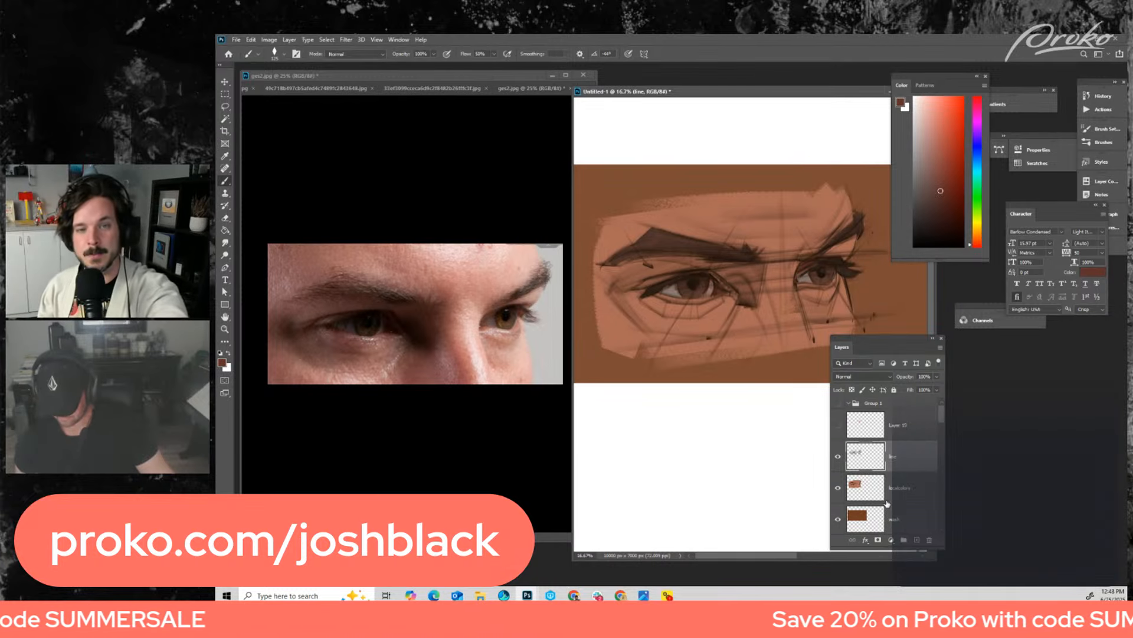
{"action": "left_click", "coordinate": [838, 488]}
{"action": "left_click", "coordinate": [838, 488]}
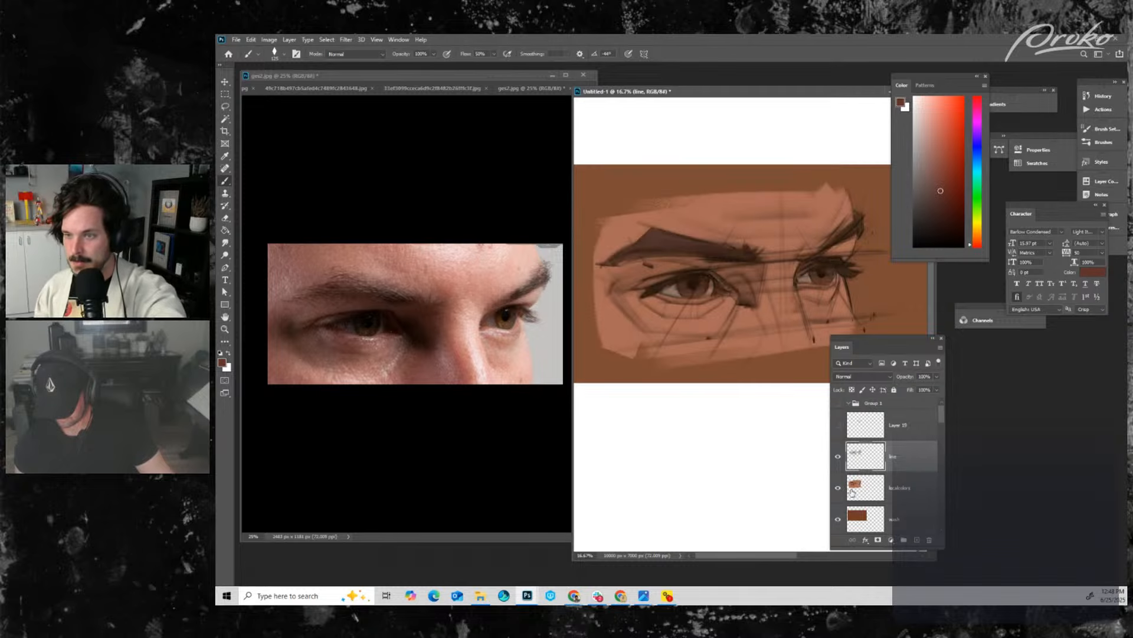
{"action": "double_click", "coordinate": [862, 490]}
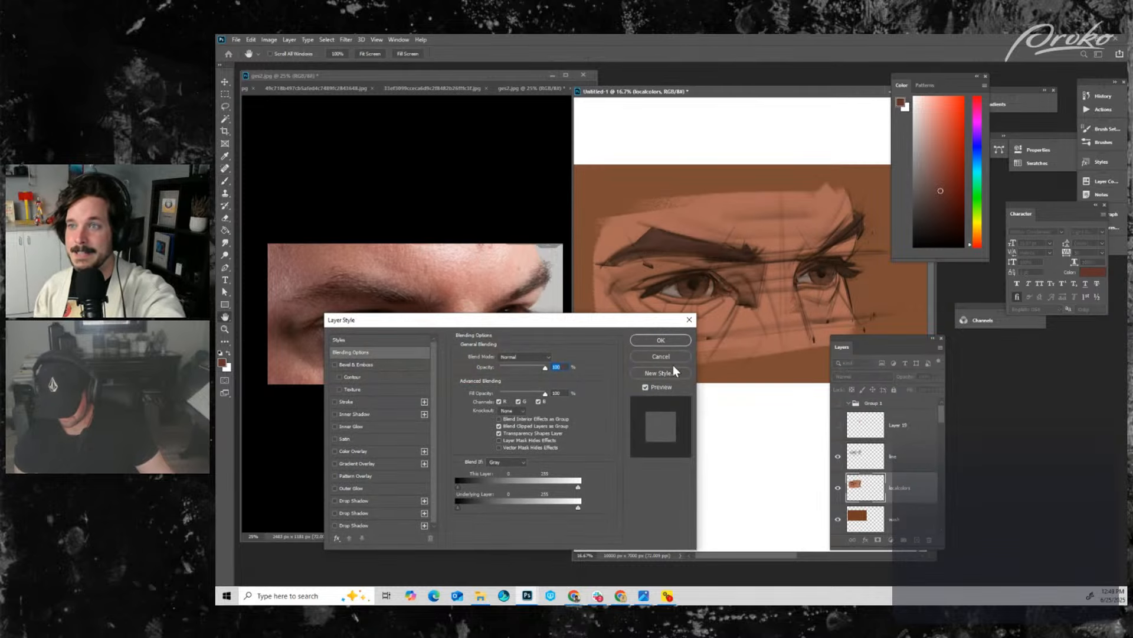
{"action": "left_click", "coordinate": [678, 357]}
- Colorize the line layer with Hue/Saturation at hue 15, saturation 59 and lightness +8
{"action": "left_click", "coordinate": [883, 458]}
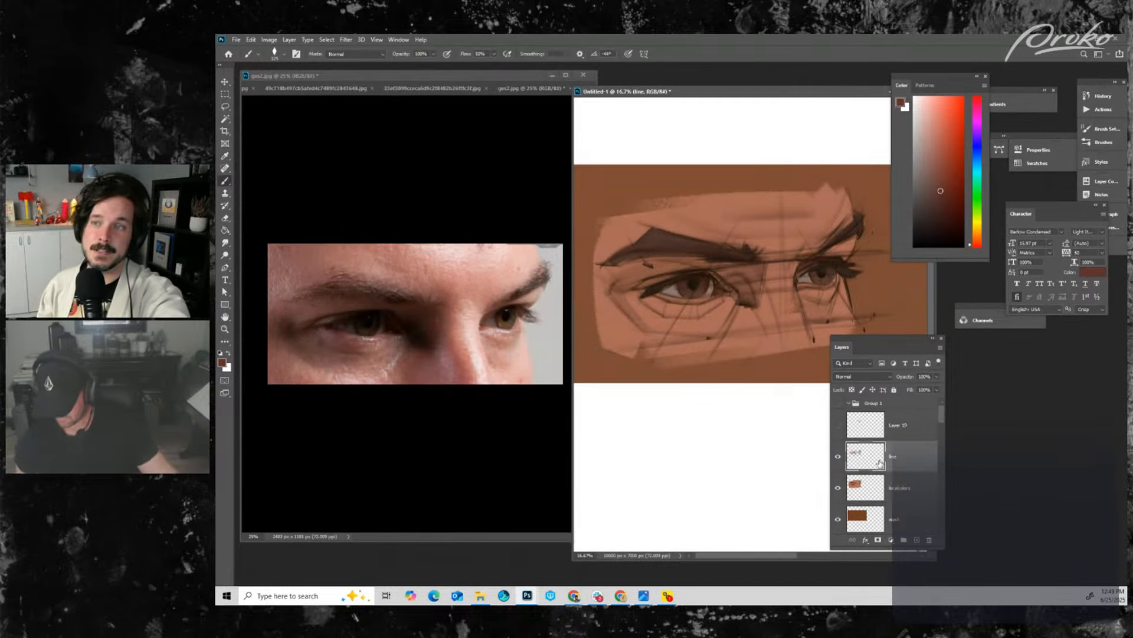
{"action": "key", "text": "ctrl+u"}
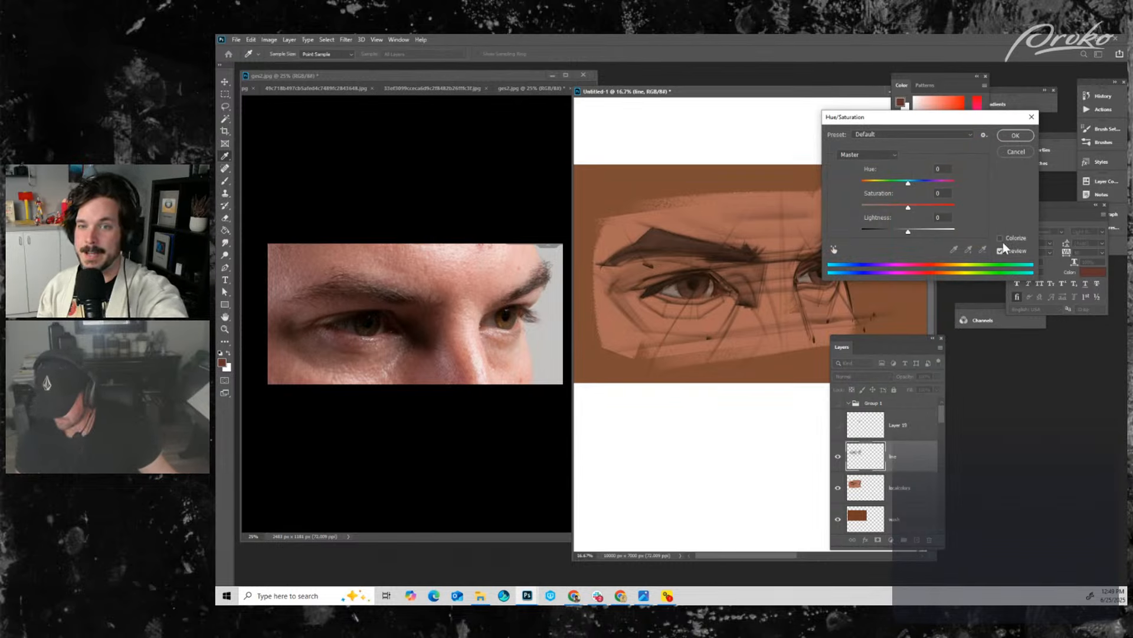
{"action": "left_click", "coordinate": [1000, 238]}
{"action": "left_click", "coordinate": [912, 231]}
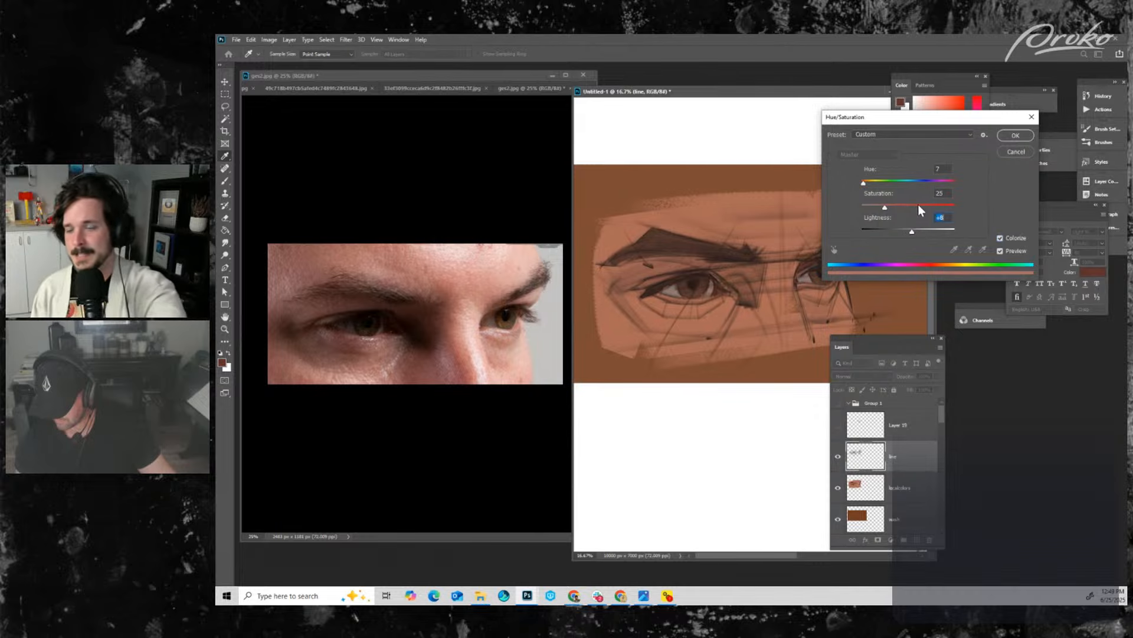
{"action": "left_click", "coordinate": [866, 182]}
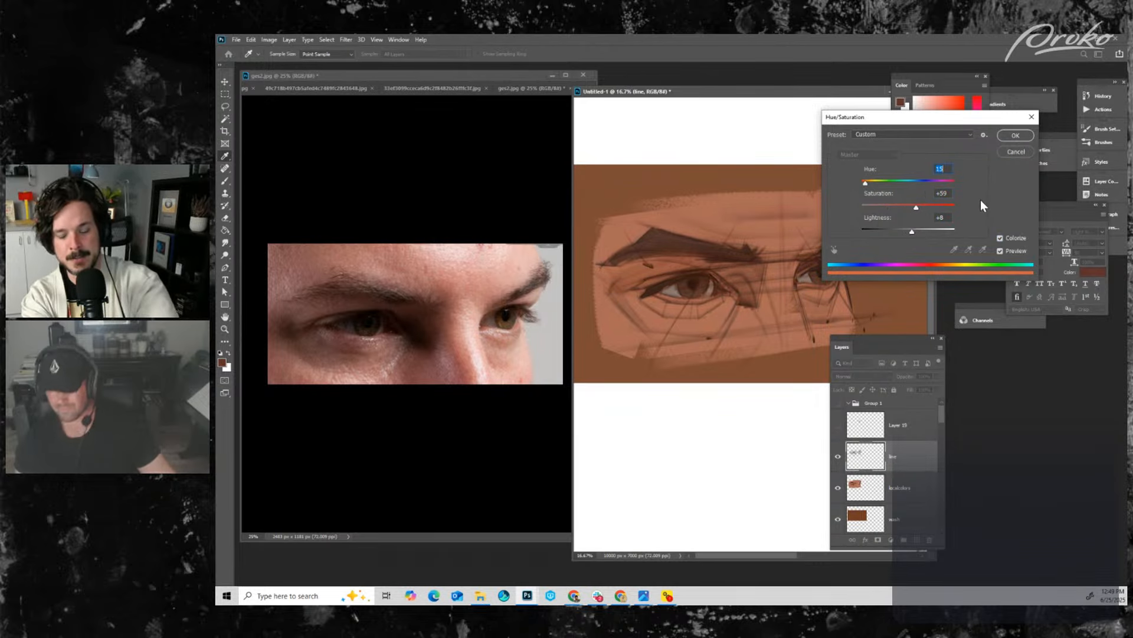
{"action": "left_click", "coordinate": [1011, 137]}
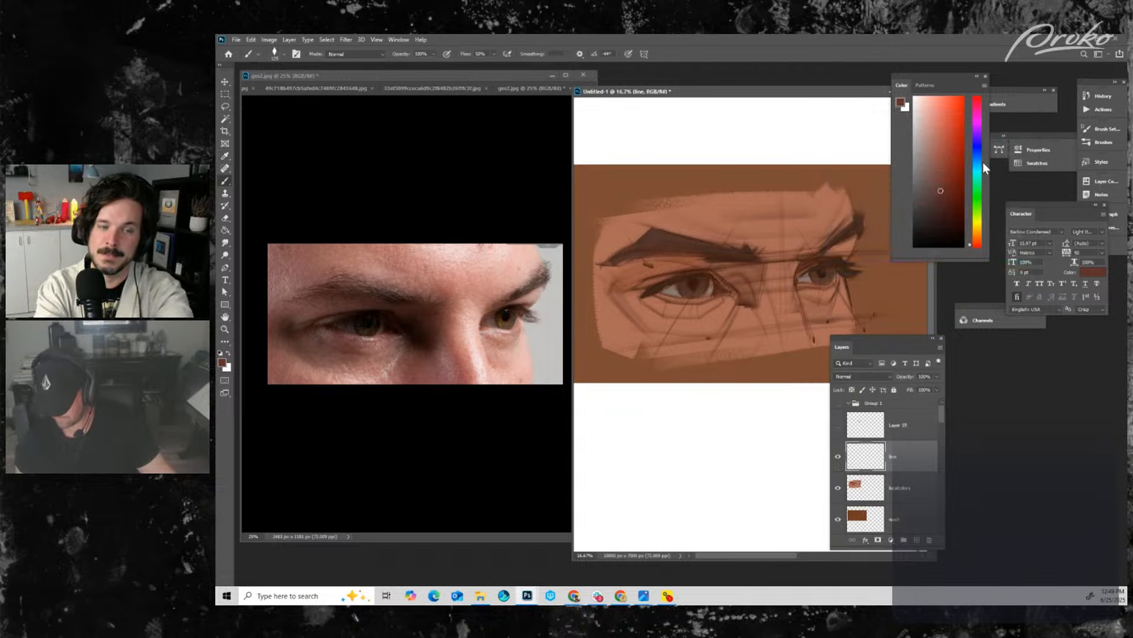
- Check the line layer's visibility and clean up the stray construction lines across the forehead and nose, varying the brush size
{"action": "left_click", "coordinate": [839, 458]}
{"action": "left_click", "coordinate": [839, 457]}
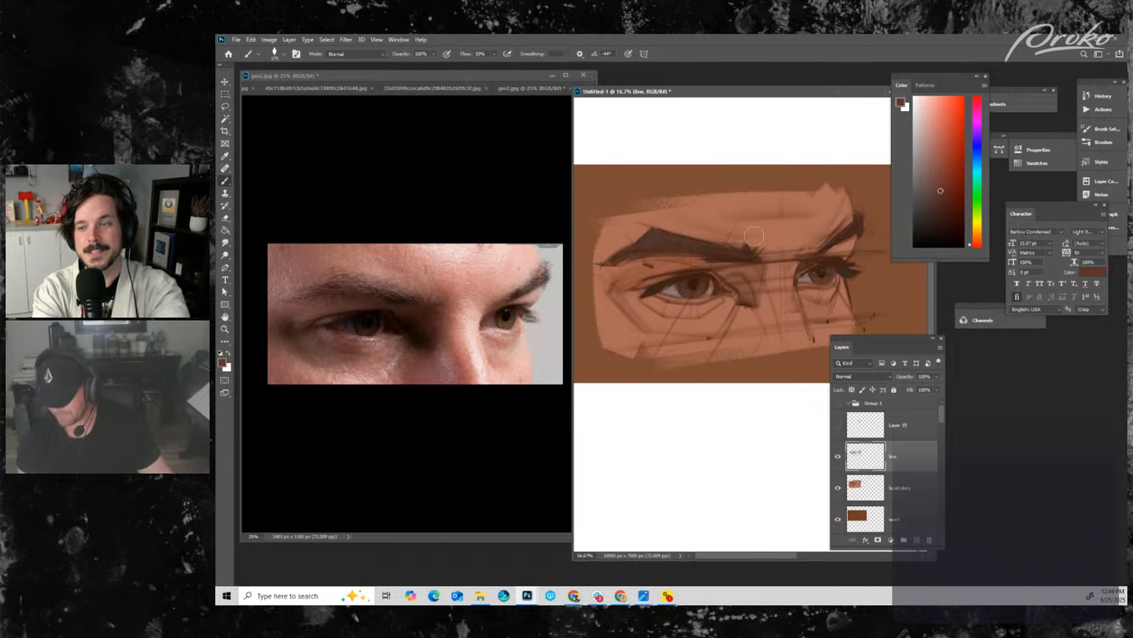
{"action": "key", "text": "]"}
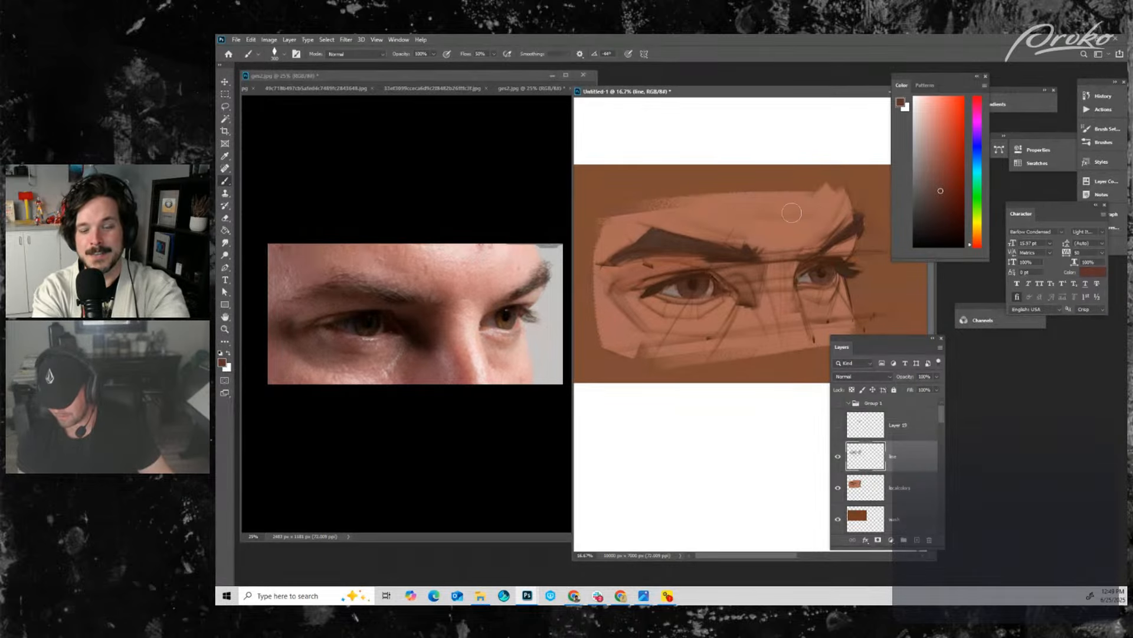
{"action": "key", "text": "]"}
{"action": "key", "text": "]"}
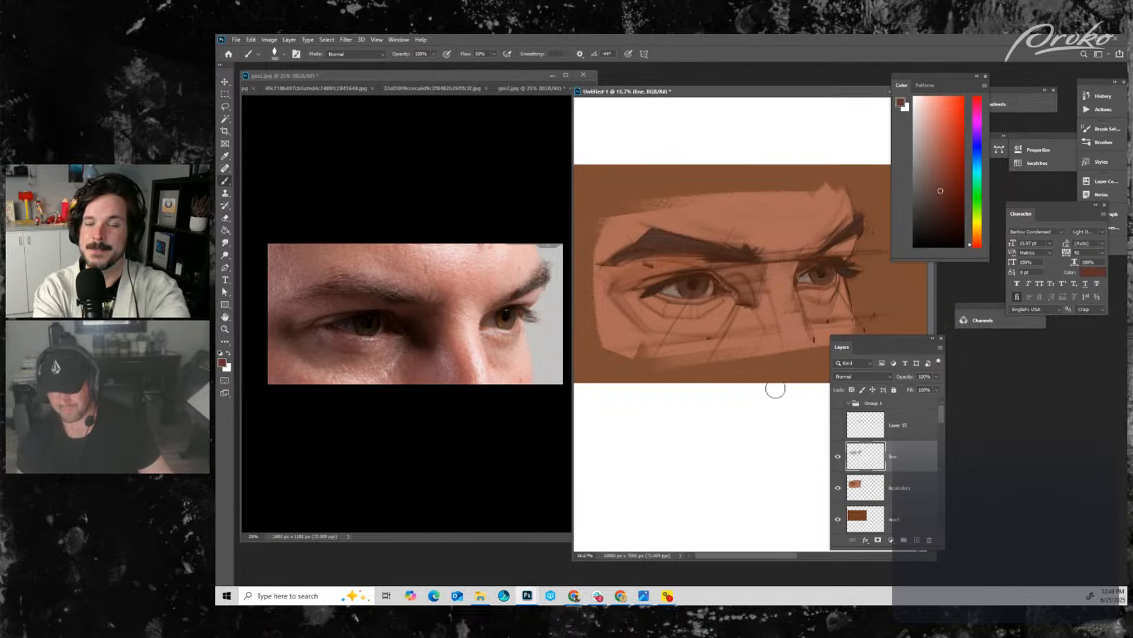
{"action": "key", "text": "bracketleft"}
{"action": "key", "text": "bracketleft"}
{"action": "key", "text": "bracketleft"}
{"action": "key", "text": "bracketleft"}
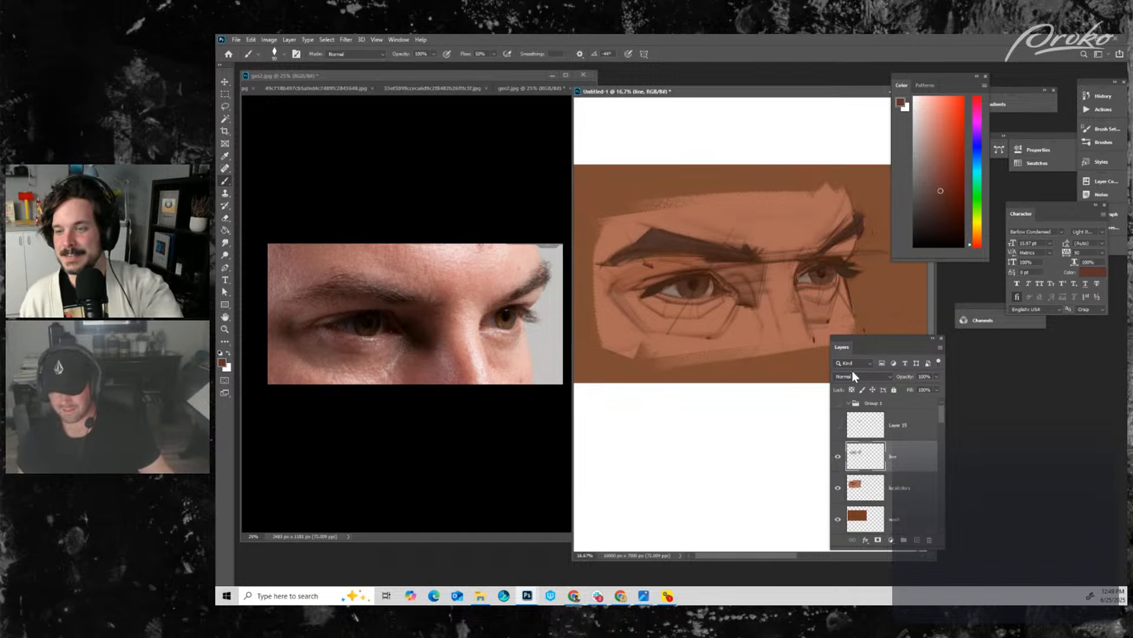
- Inspect the line layer in isolation, sample dark brown above the left-hand eye and draw a line from the nose bridge to the right-hand eye
{"action": "left_click", "coordinate": [839, 456]}
{"action": "left_click", "coordinate": [839, 456]}
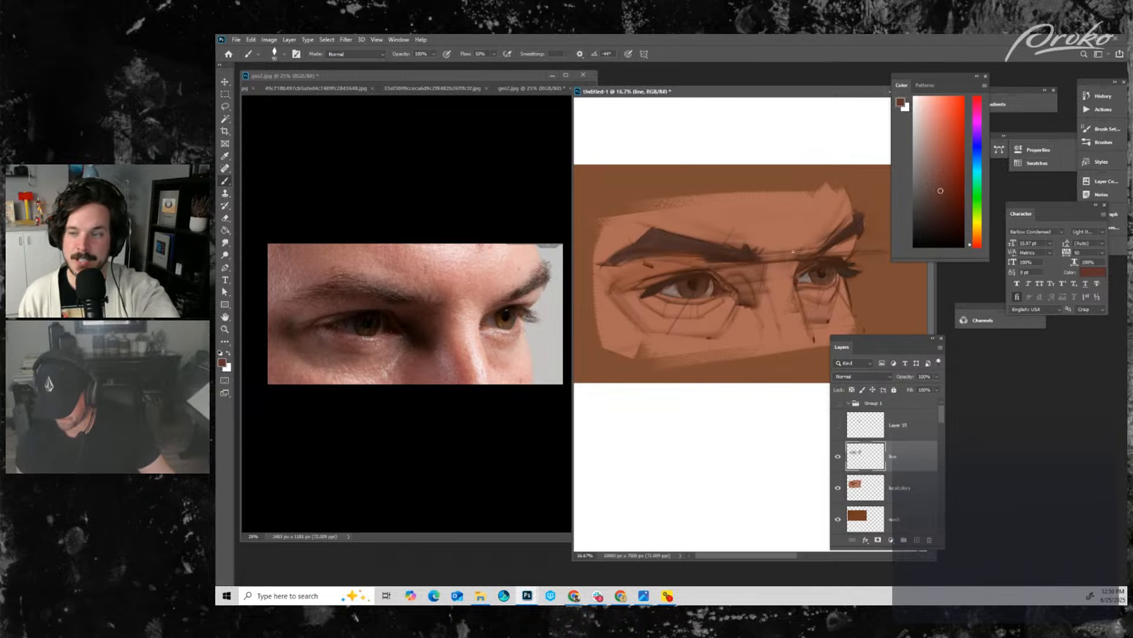
{"action": "left_click", "coordinate": [838, 456], "text": "alt"}
{"action": "left_click", "coordinate": [707, 269], "text": "alt"}
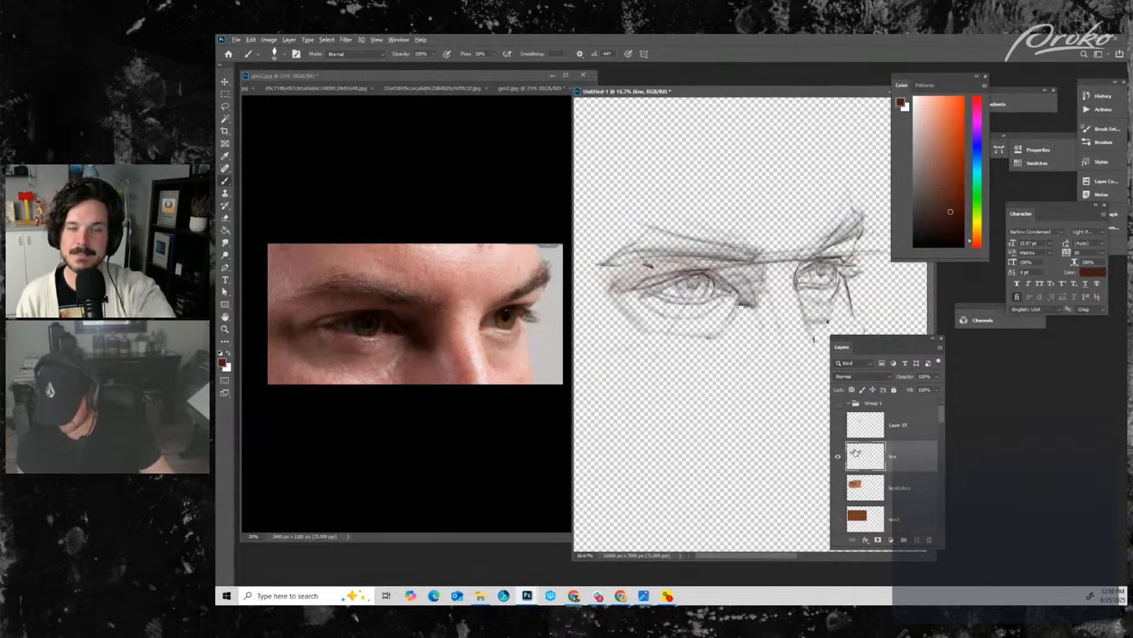
{"action": "left_click", "coordinate": [838, 457], "text": "alt"}
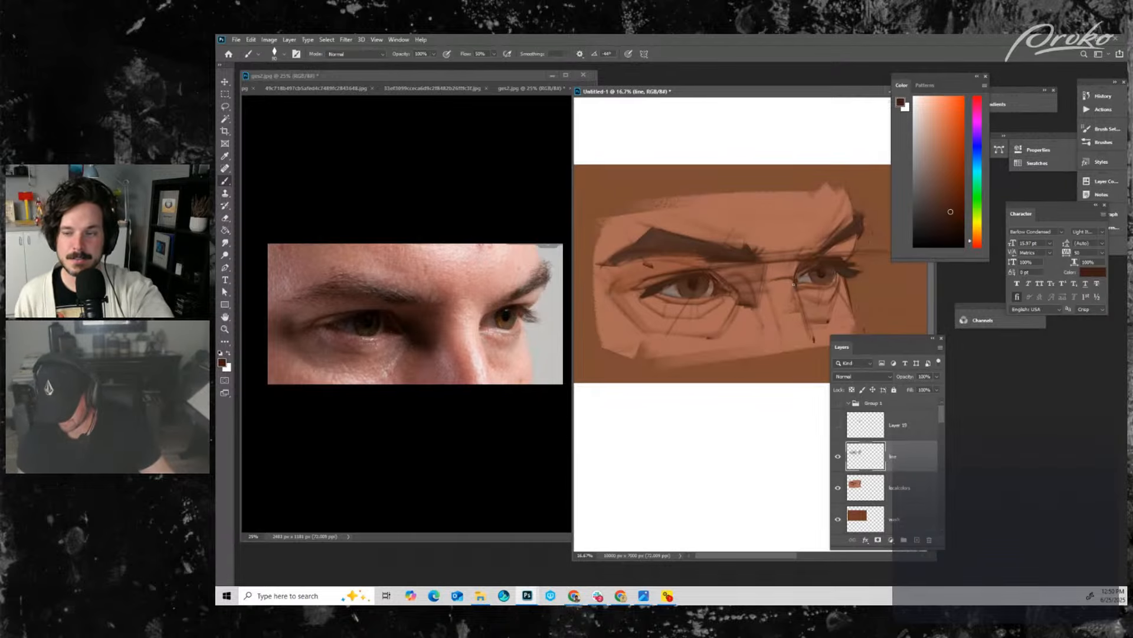
{"action": "left_click_drag", "start_coordinate": [775, 280], "coordinate": [794, 283]}
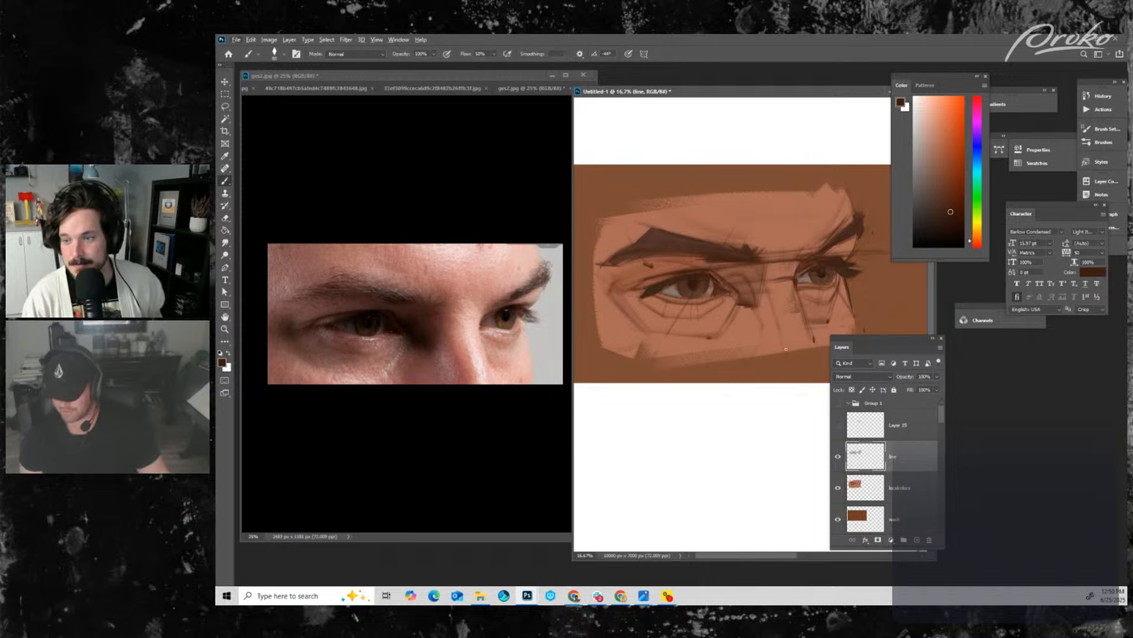
- Compare the painting with the line layer hidden and shown
{"action": "left_click", "coordinate": [838, 459]}
{"action": "left_click", "coordinate": [839, 458]}
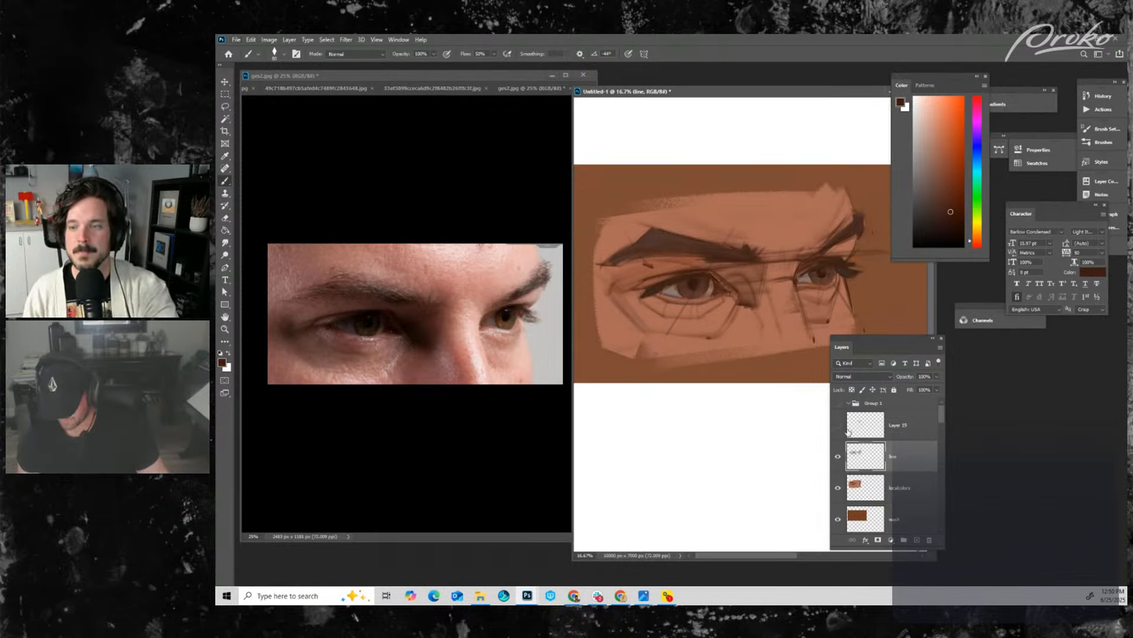
{"action": "mouse_move", "coordinate": [743, 406]}
{"action": "left_mouse_down"}
{"action": "mouse_move", "coordinate": [742, 370]}
{"action": "mouse_move", "coordinate": [741, 413]}
{"action": "left_mouse_up"}
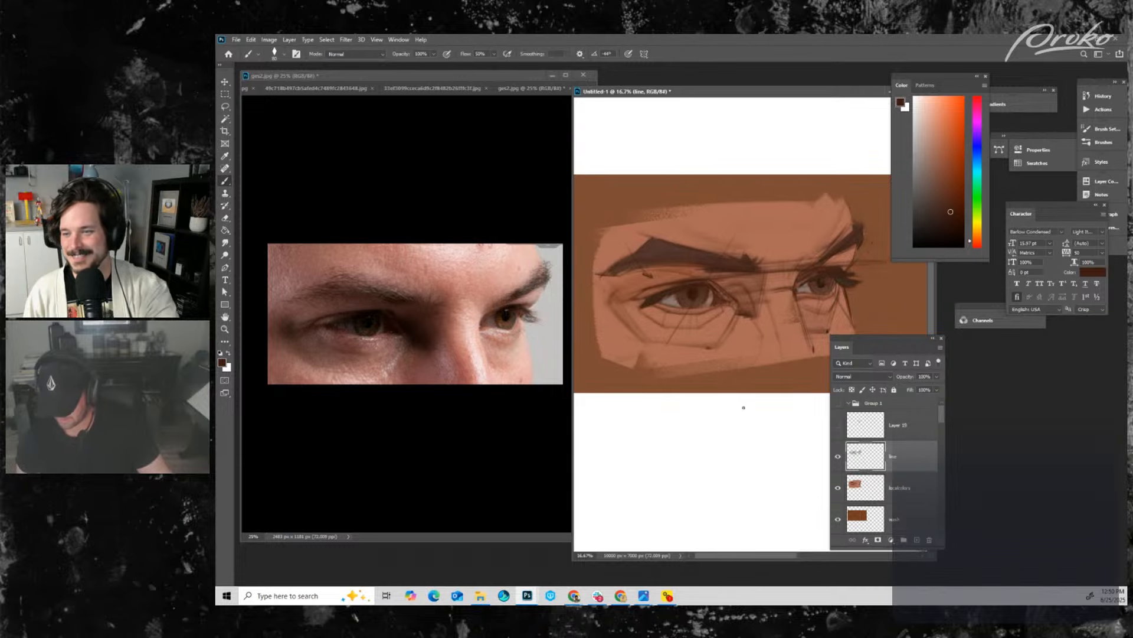
{"action": "left_click", "coordinate": [838, 458]}
{"action": "left_click", "coordinate": [838, 463]}
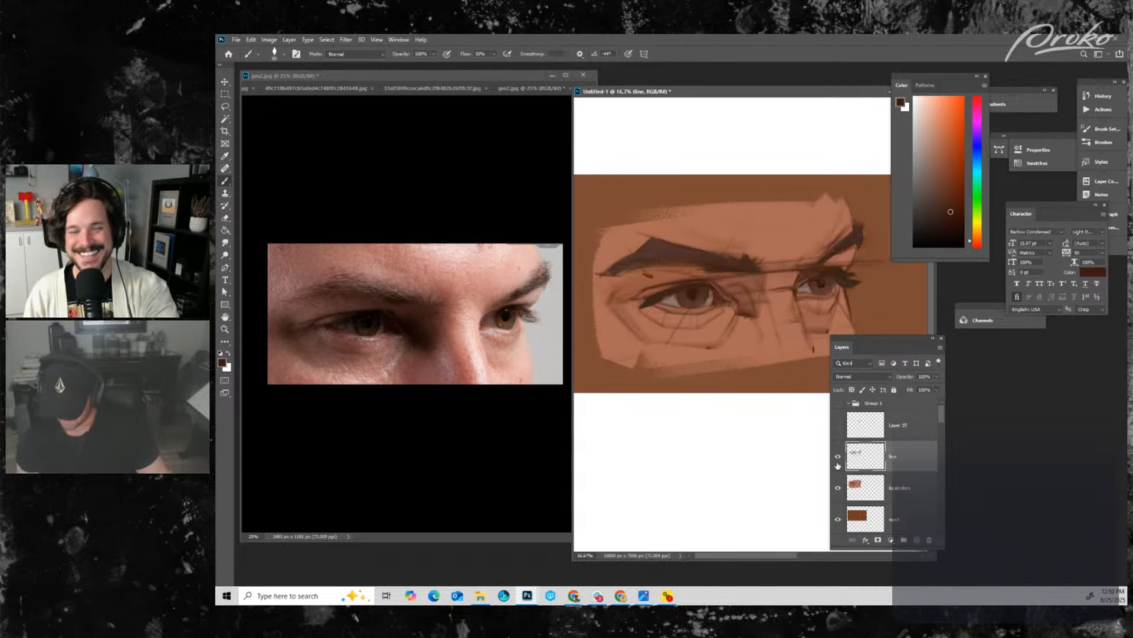
{"action": "left_click_drag", "start_coordinate": [717, 368], "coordinate": [696, 375]}
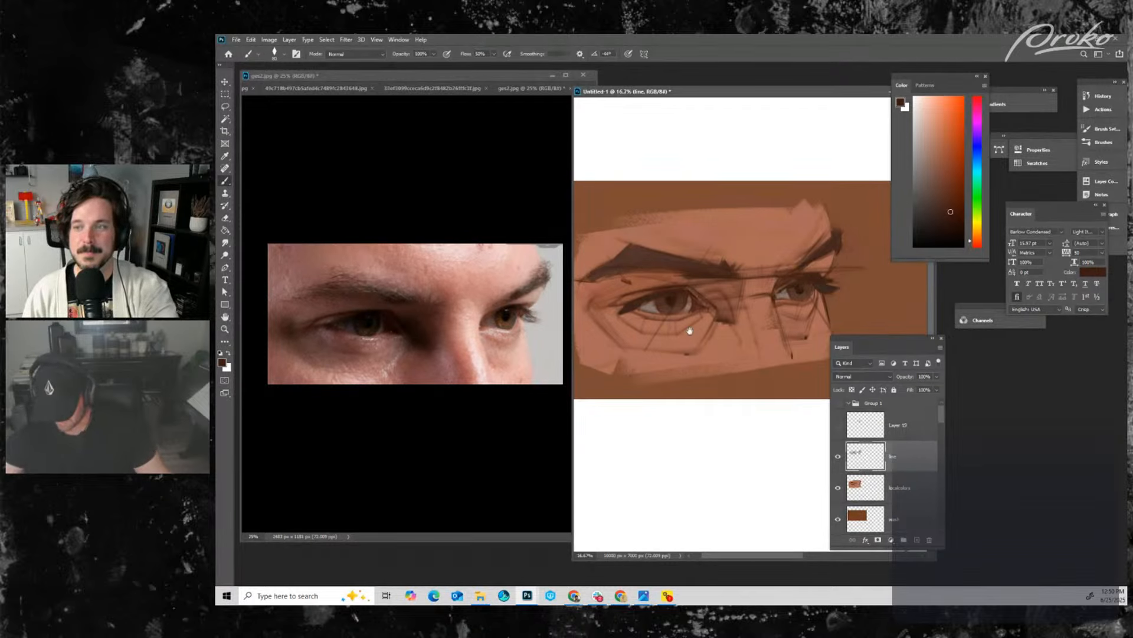
{"action": "left_click_drag", "start_coordinate": [689, 330], "coordinate": [701, 333]}
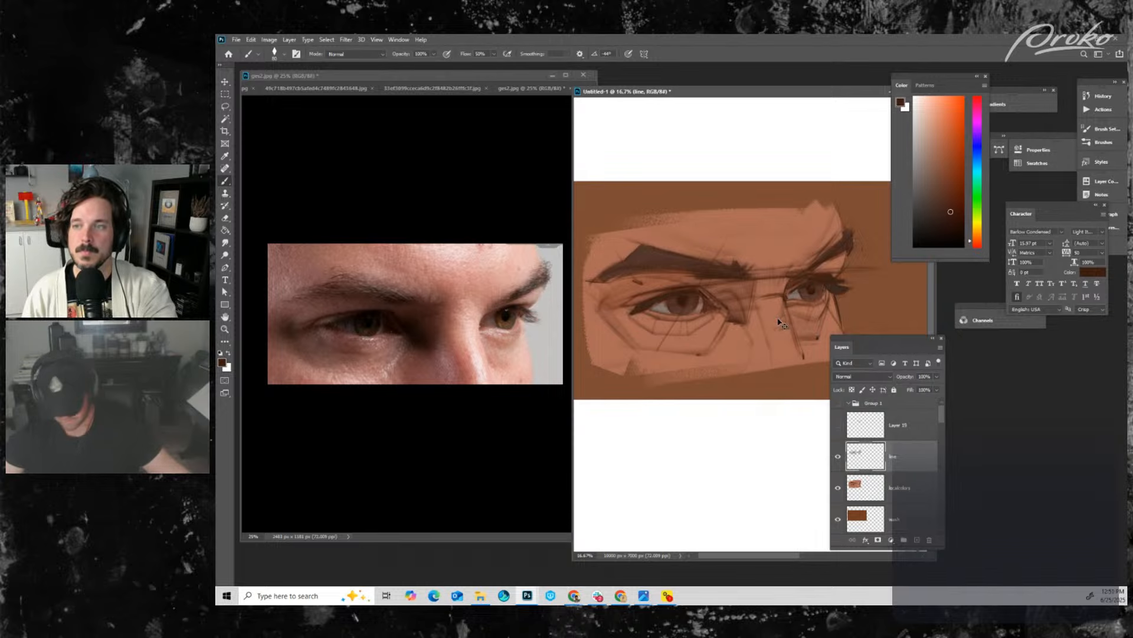
- Colorize the line layer again with Hue/Saturation at hue 15, saturation 56 and lightness +5, and return to the Brush
{"action": "key", "text": "ctrl+u"}
{"action": "left_click_drag", "start_coordinate": [942, 122], "coordinate": [880, 86]}
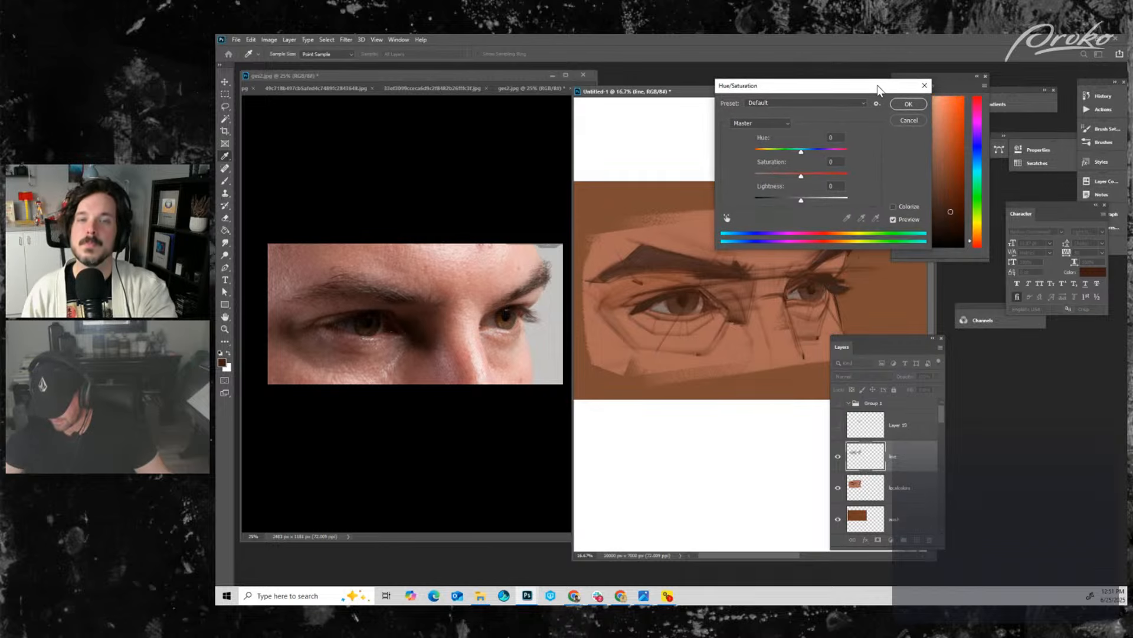
{"action": "left_click", "coordinate": [894, 208]}
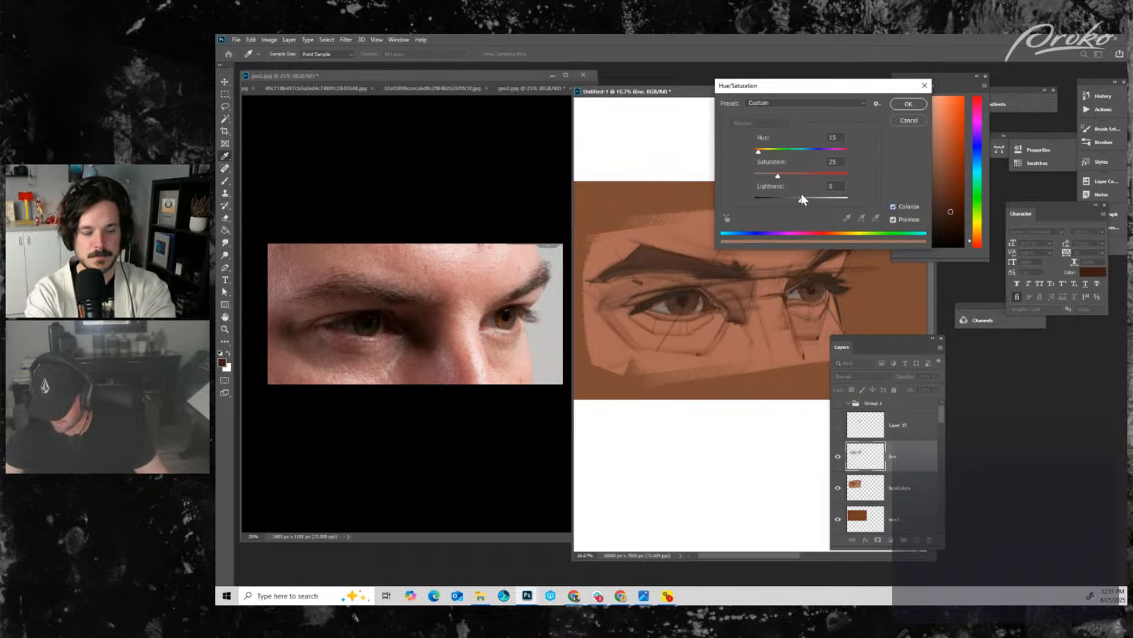
{"action": "left_click", "coordinate": [792, 174]}
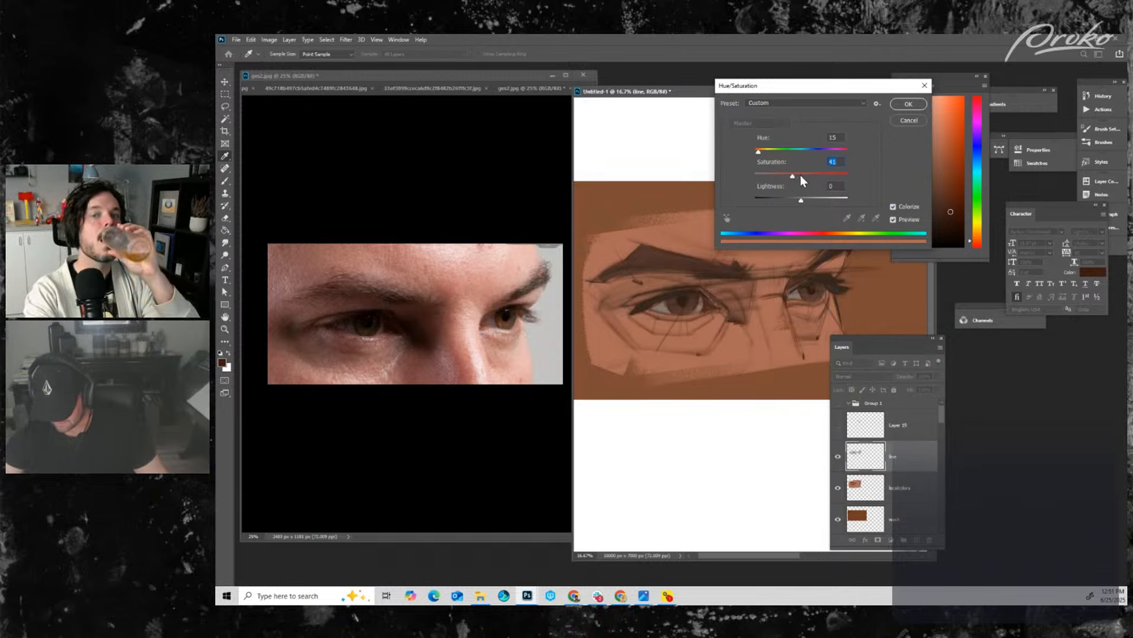
{"action": "left_click", "coordinate": [805, 199]}
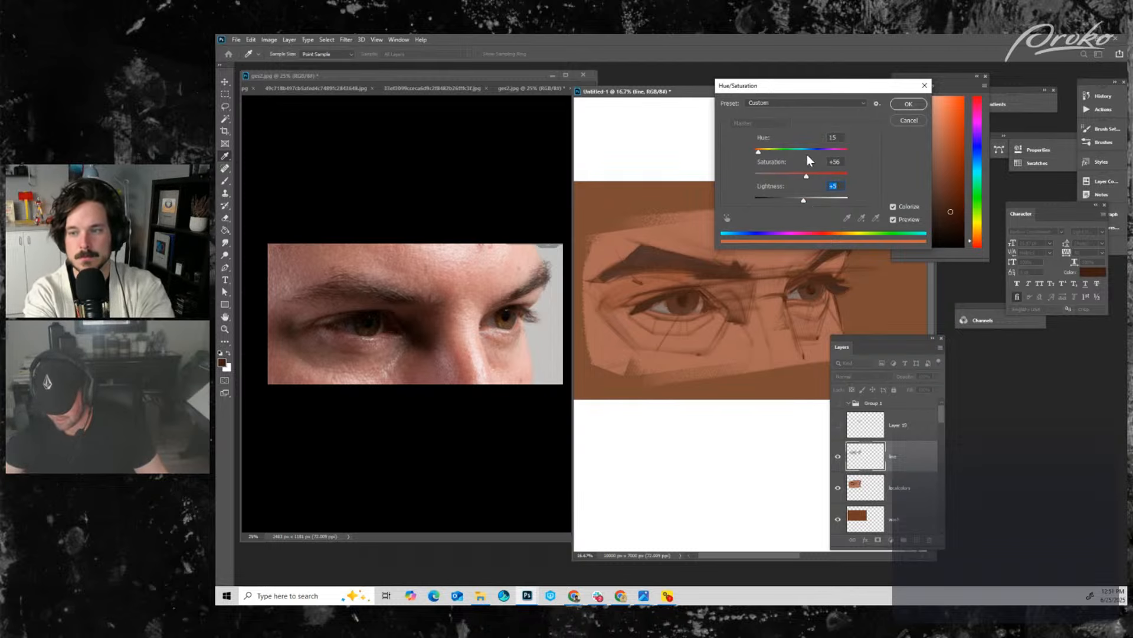
{"action": "left_click", "coordinate": [907, 104]}
{"action": "key", "text": "b"}
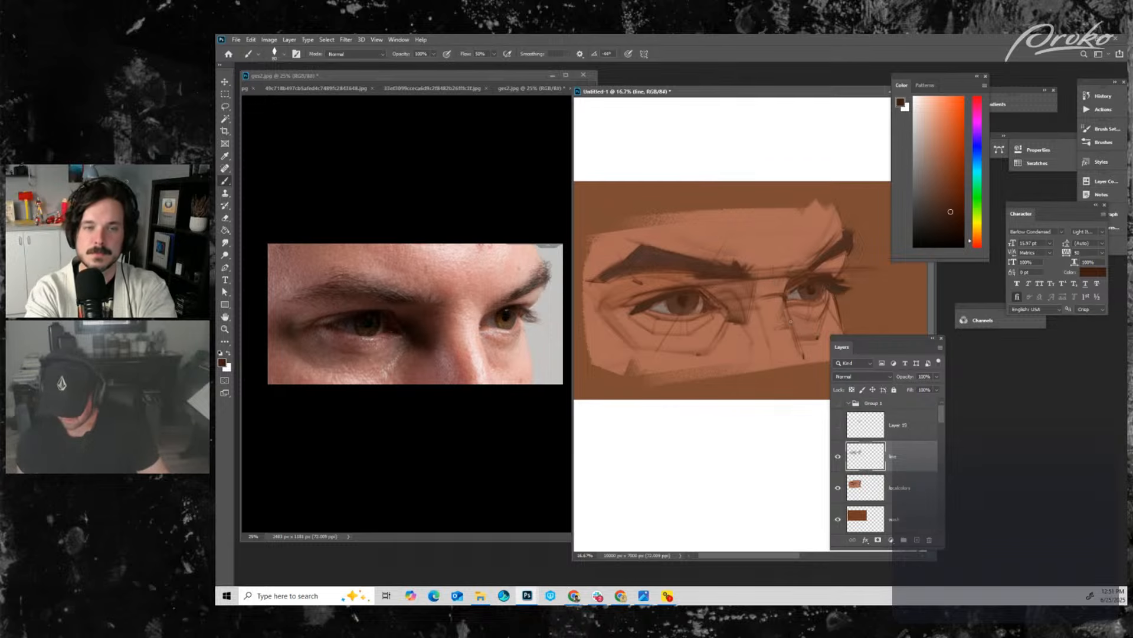
- Darken the line layer with Hue/Saturation at lightness -11, keeping hue and saturation at 0, and return to the Brush
{"action": "key", "text": "ctrl+u"}
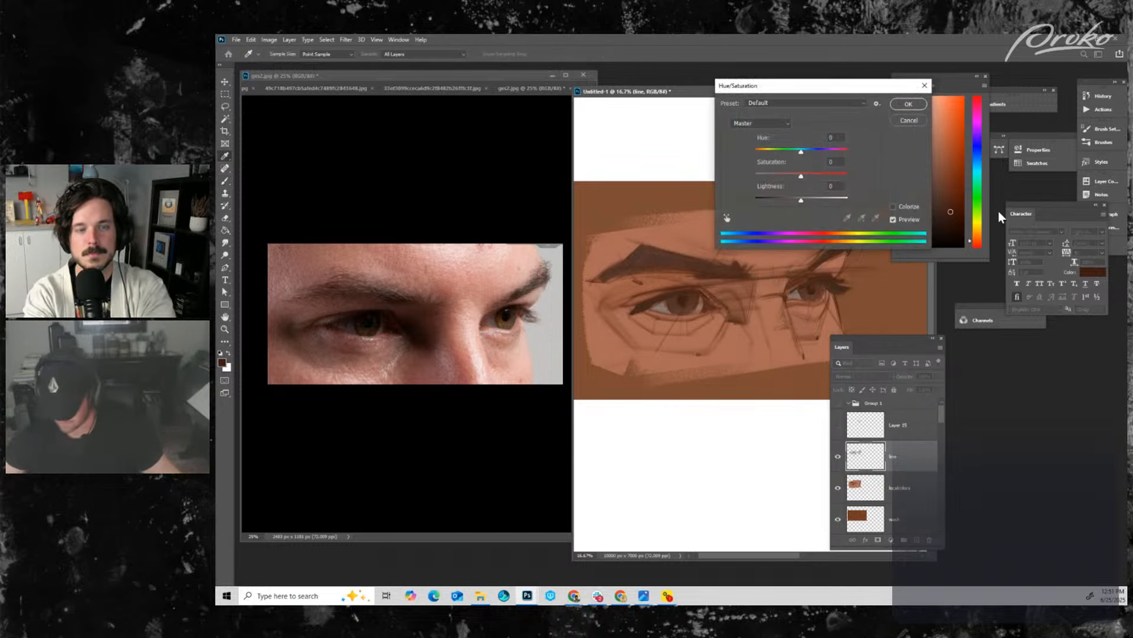
{"action": "left_click", "coordinate": [800, 199]}
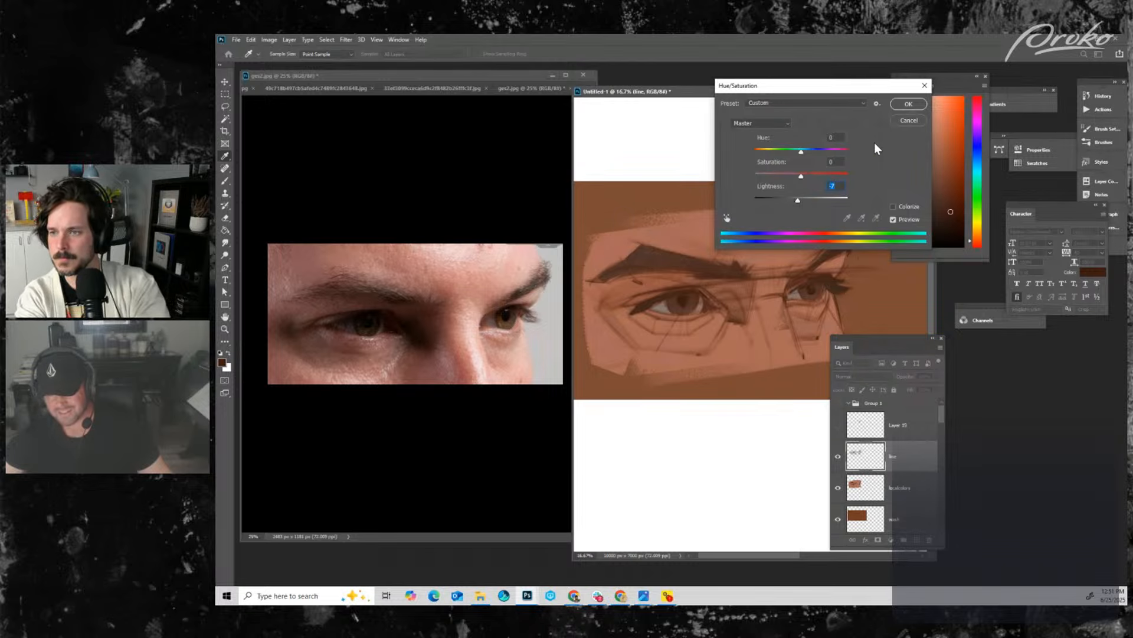
{"action": "left_click", "coordinate": [796, 200]}
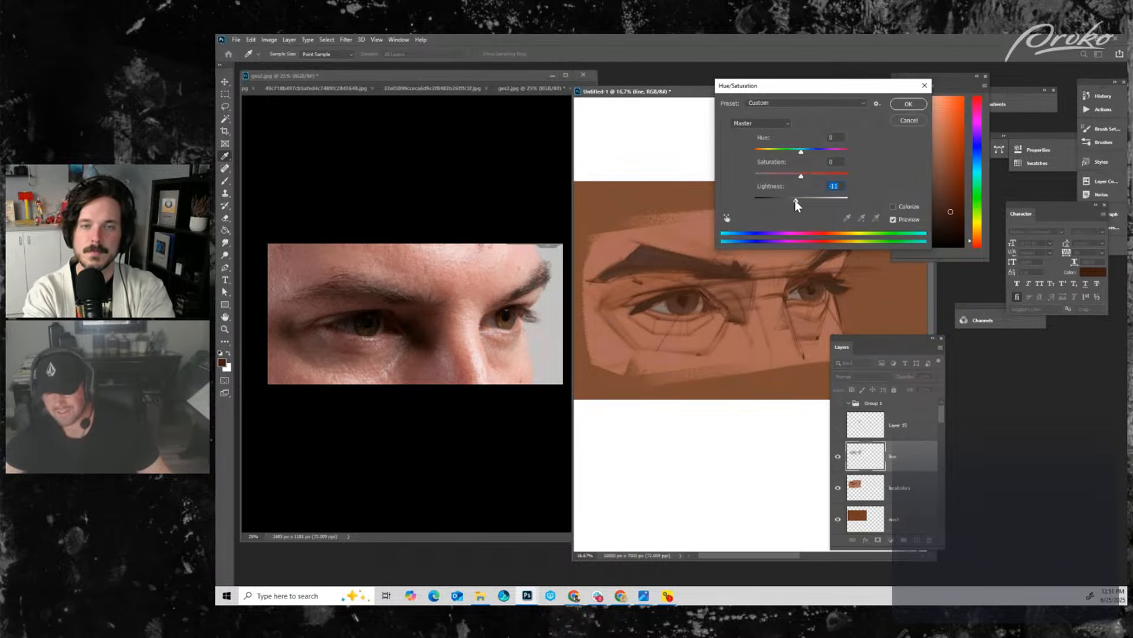
{"action": "left_click", "coordinate": [907, 104]}
{"action": "key", "text": "b"}
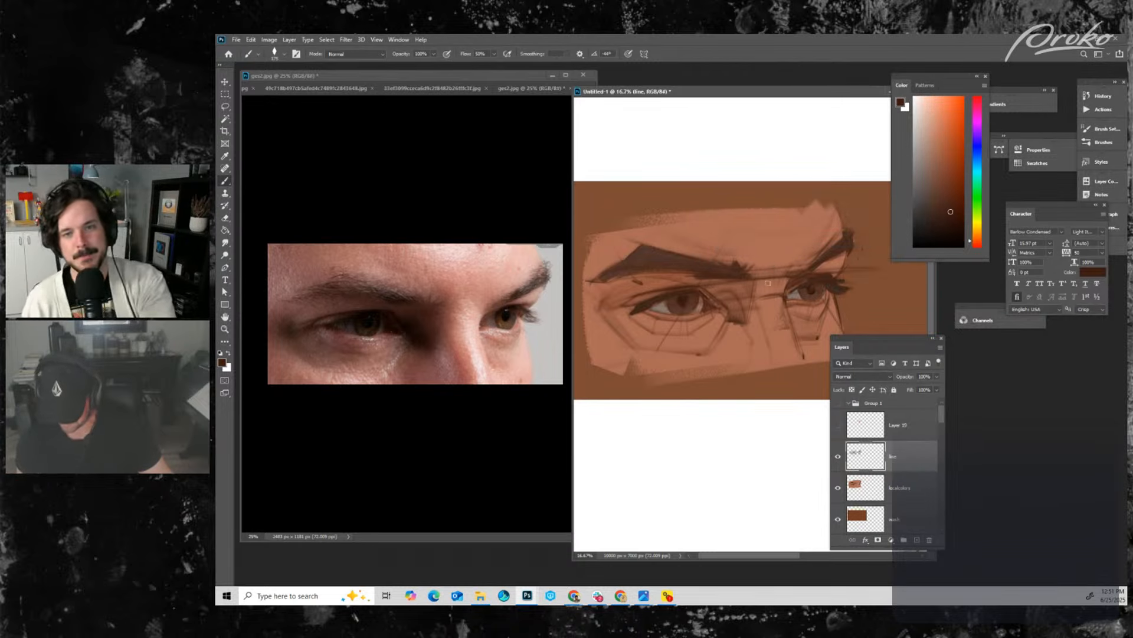
- Refine the left-hand eyebrow and the sketch lines around the eyes on the line layer, varying the brush size
{"action": "key", "text": "bracketright"}
{"action": "key", "text": "bracketright"}
{"action": "key", "text": "bracketright"}
{"action": "key", "text": "bracketright"}
{"action": "key", "text": "bracketright"}
{"action": "key", "text": "bracketright"}
{"action": "key", "text": "bracketright"}
{"action": "key", "text": "bracketright"}
{"action": "key", "text": "bracketright"}
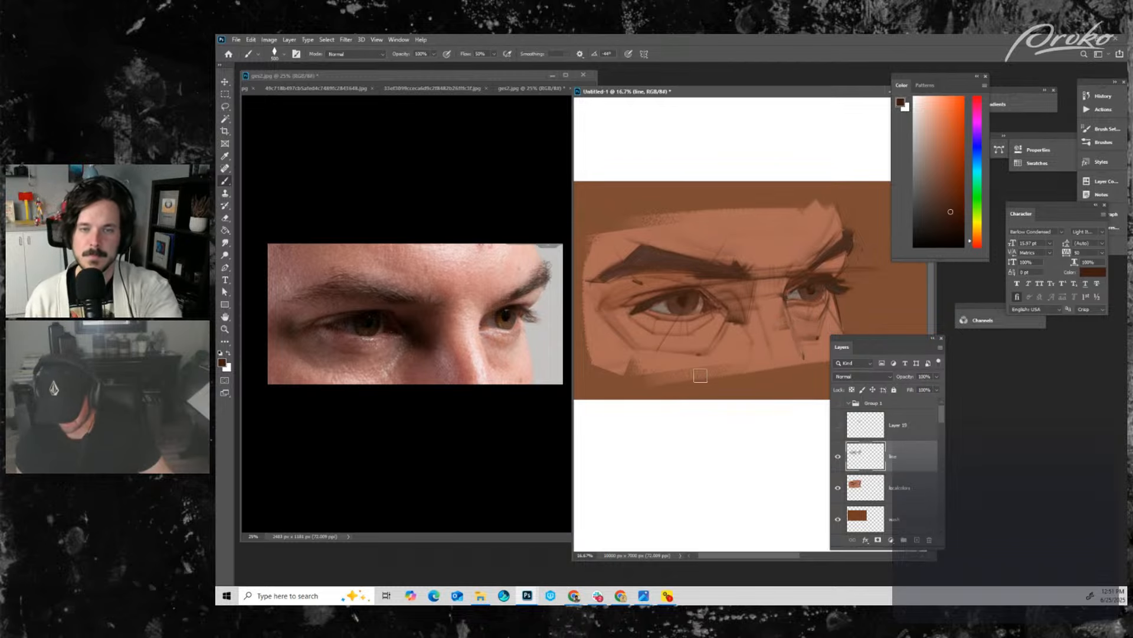
{"action": "key", "text": "bracketleft"}
{"action": "key", "text": "bracketleft"}
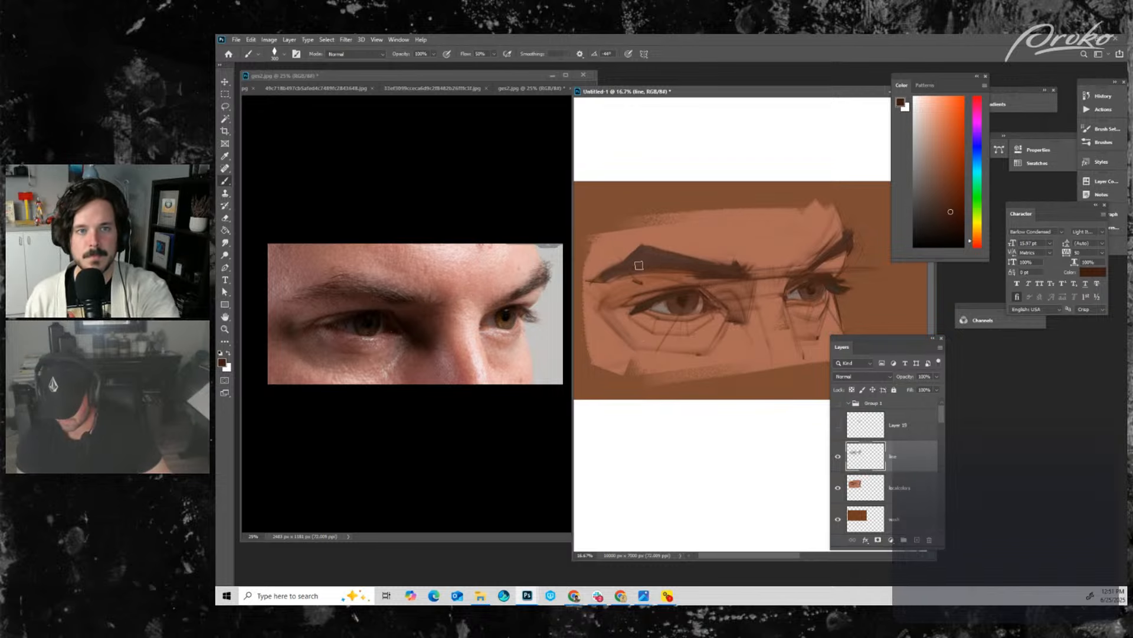
{"action": "key", "text": "bracketleft"}
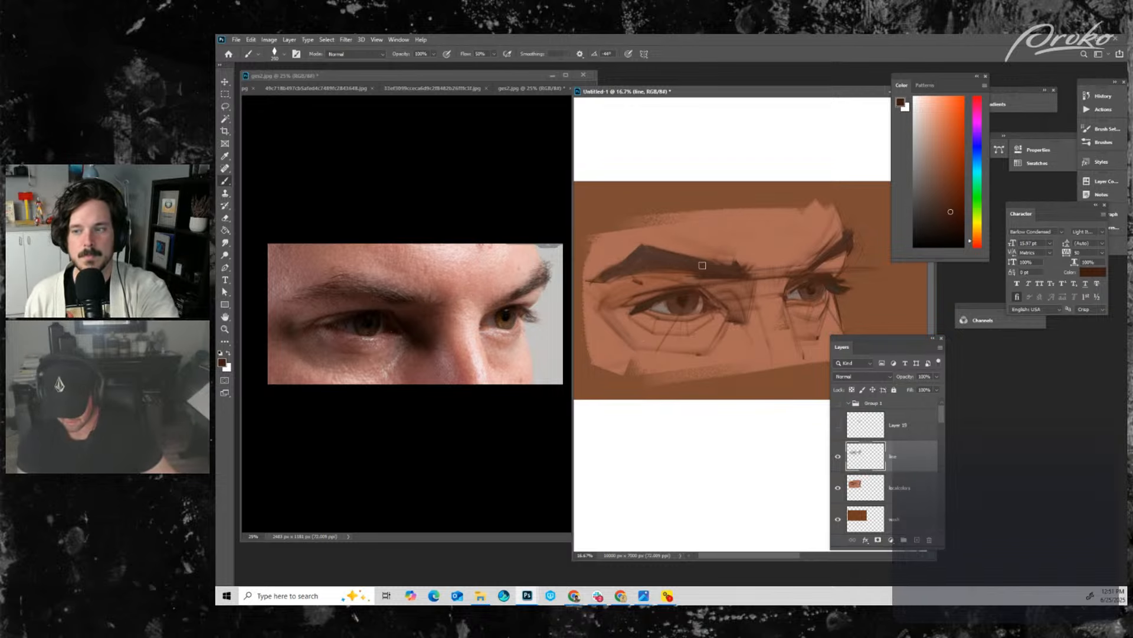
{"action": "key", "text": "bracketleft"}
{"action": "key", "text": "bracketleft"}
{"action": "key", "text": "bracketleft"}
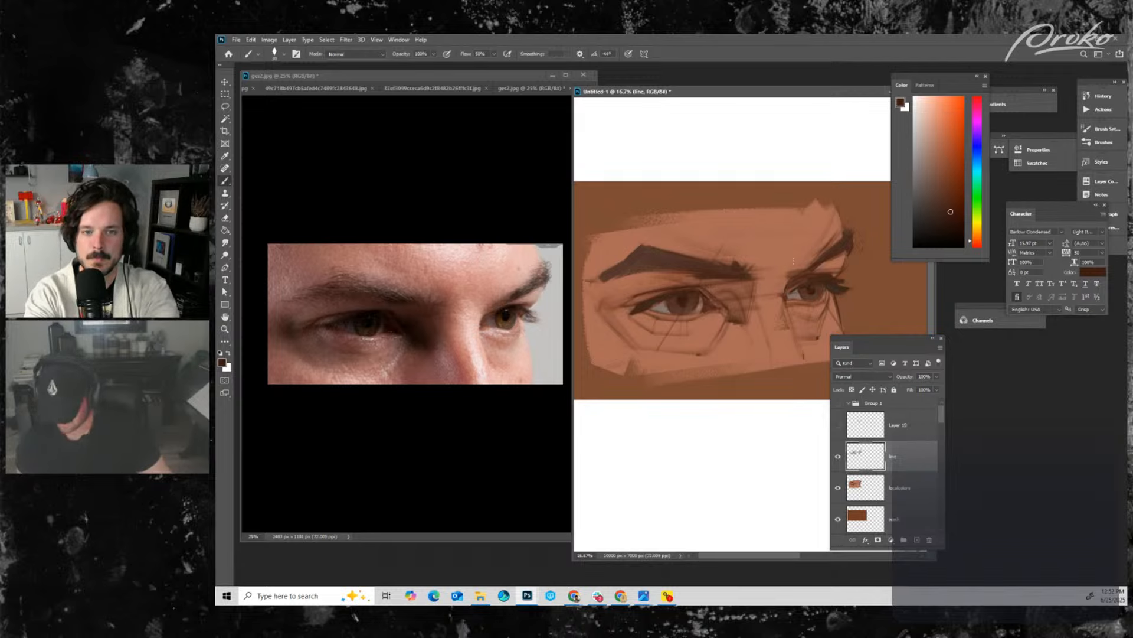
- Sample the skin tone at the nose bridge and compare the painting with the line layer hidden and shown
{"action": "left_click", "coordinate": [796, 278], "text": "alt"}
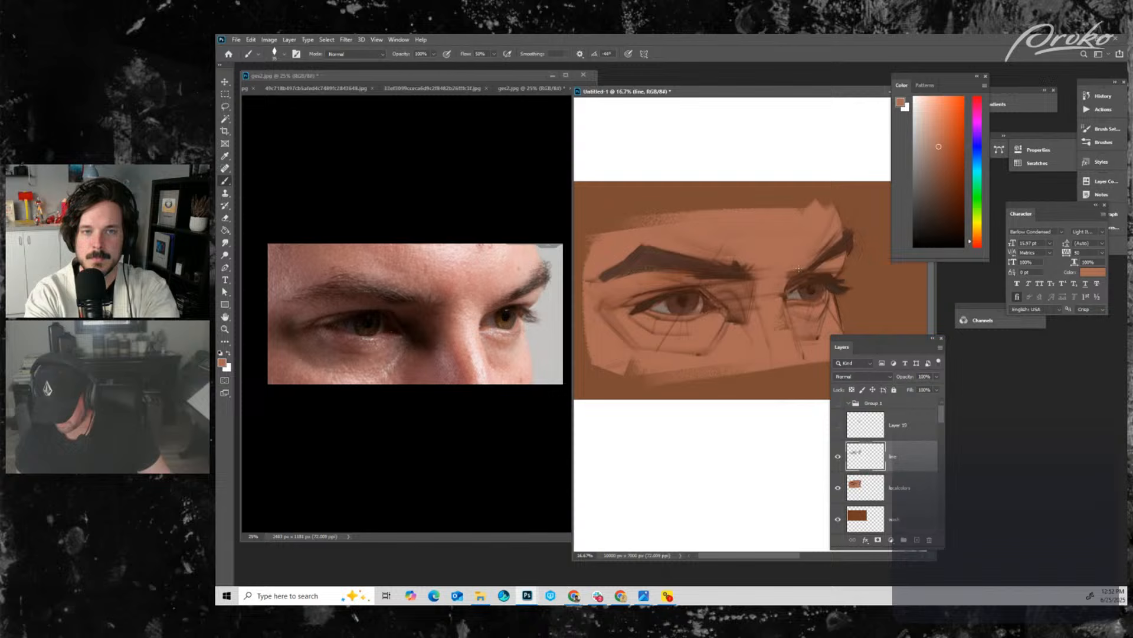
{"action": "left_click", "coordinate": [838, 457]}
{"action": "left_click", "coordinate": [839, 456]}
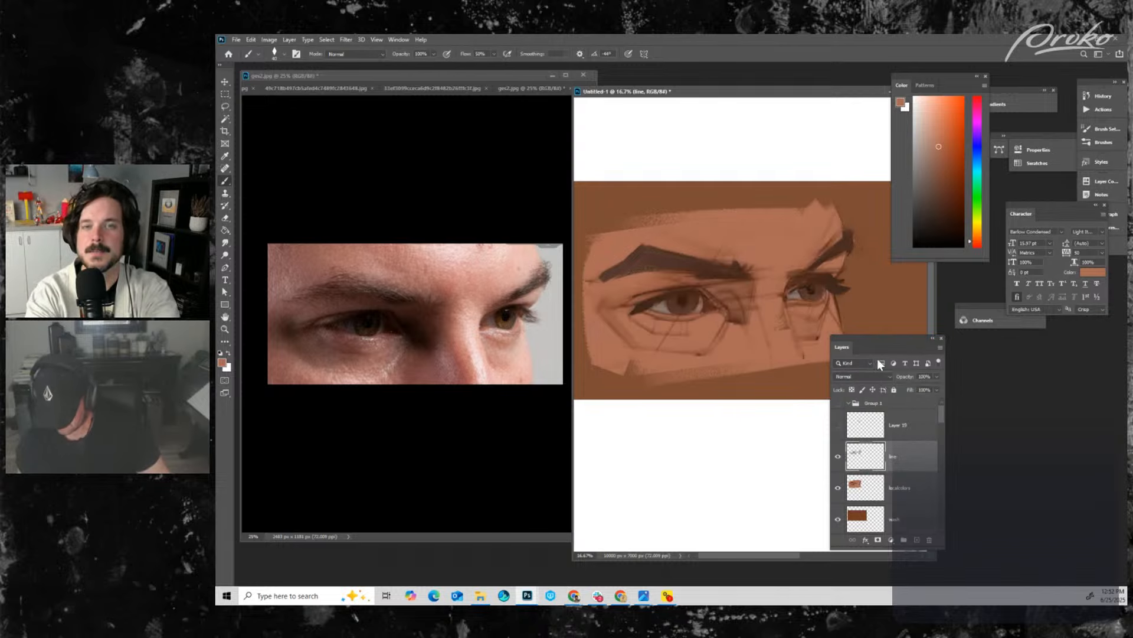
- Add a new layer directly above the localcolors layer and name it lightsdarks
{"action": "left_click", "coordinate": [859, 489]}
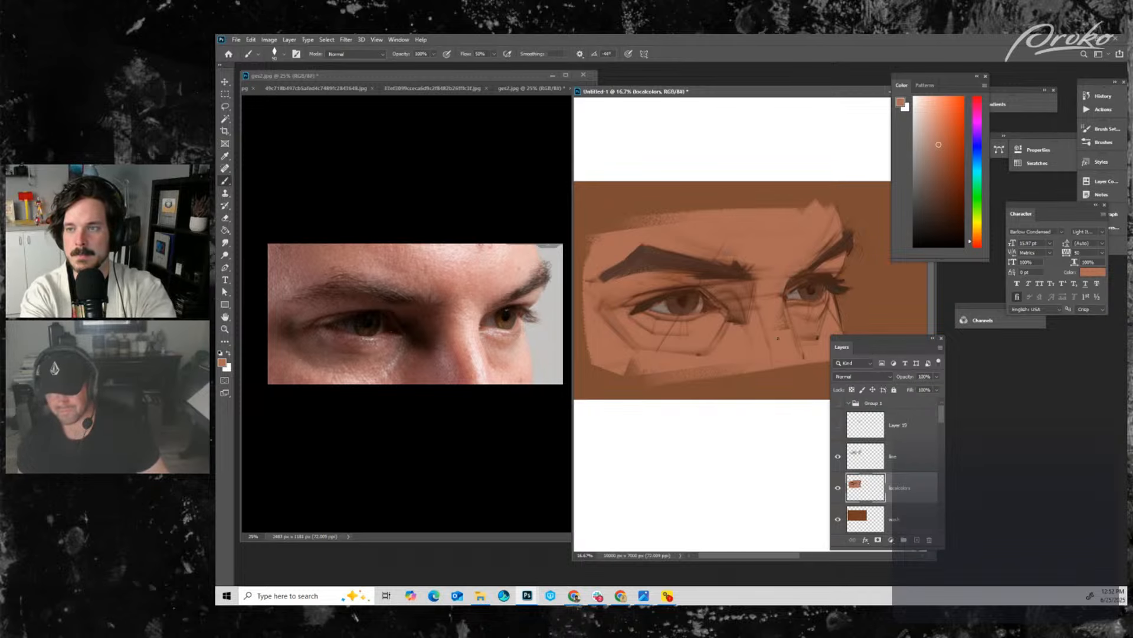
{"action": "left_click_drag", "start_coordinate": [781, 347], "coordinate": [790, 336]}
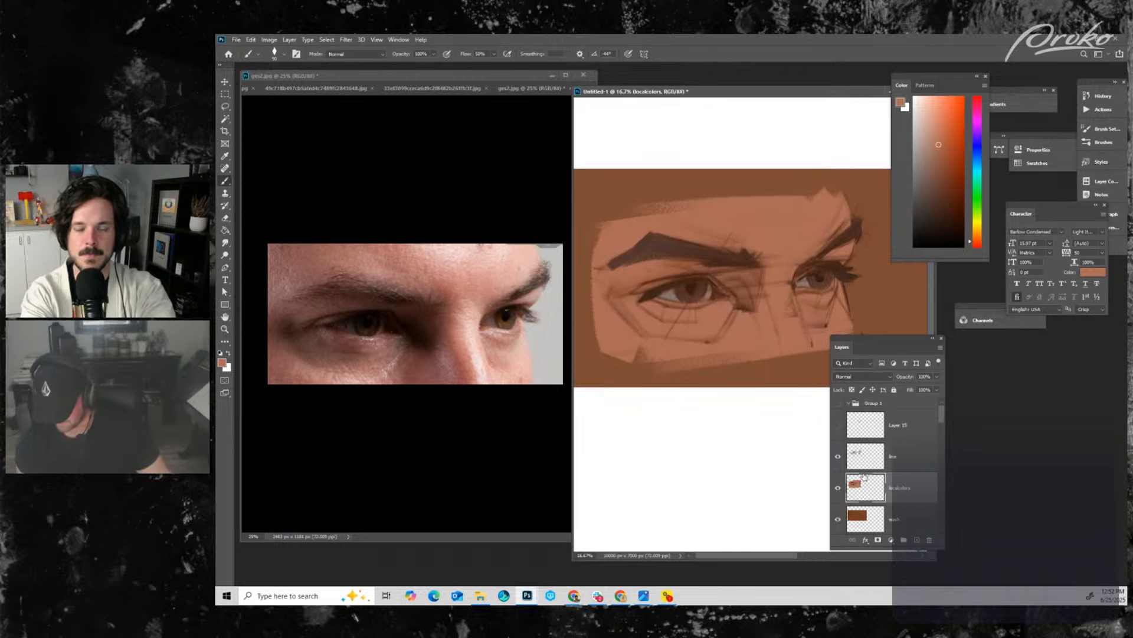
{"action": "left_click", "coordinate": [917, 540]}
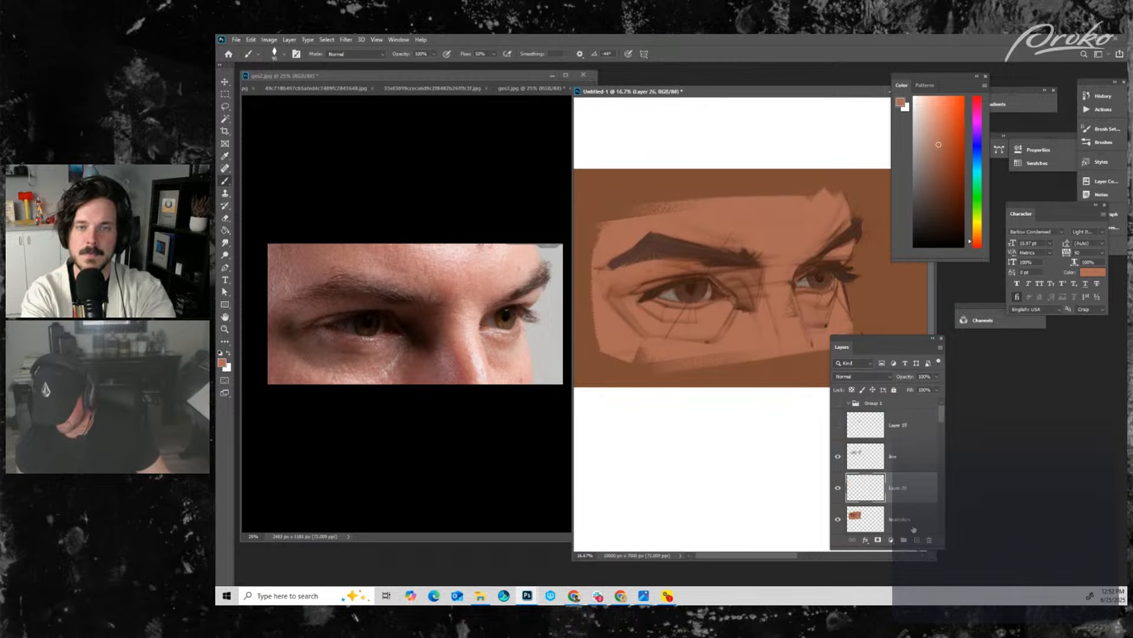
{"action": "double_click", "coordinate": [897, 489]}
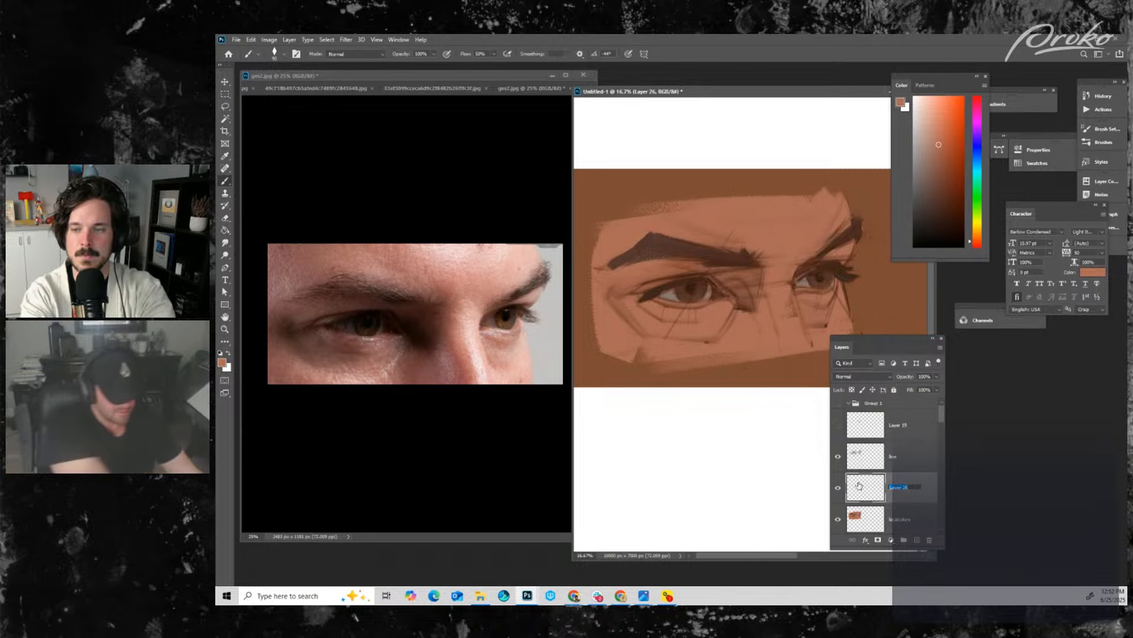
{"action": "type", "text": "lights"}
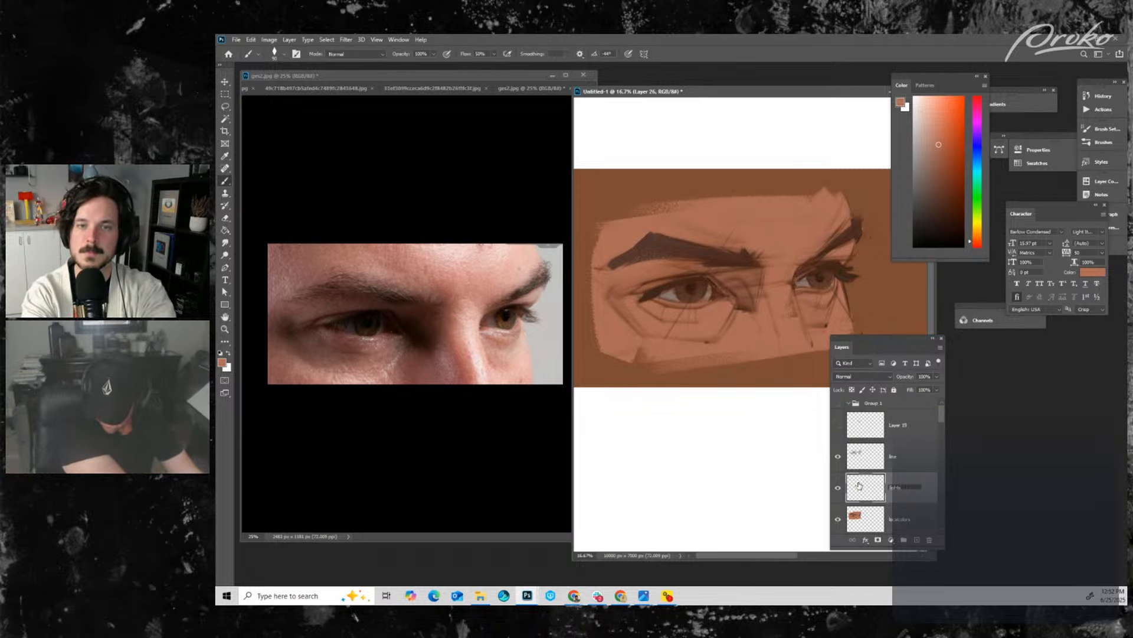
{"action": "type", "text": "darks"}
{"action": "key", "text": "Return"}
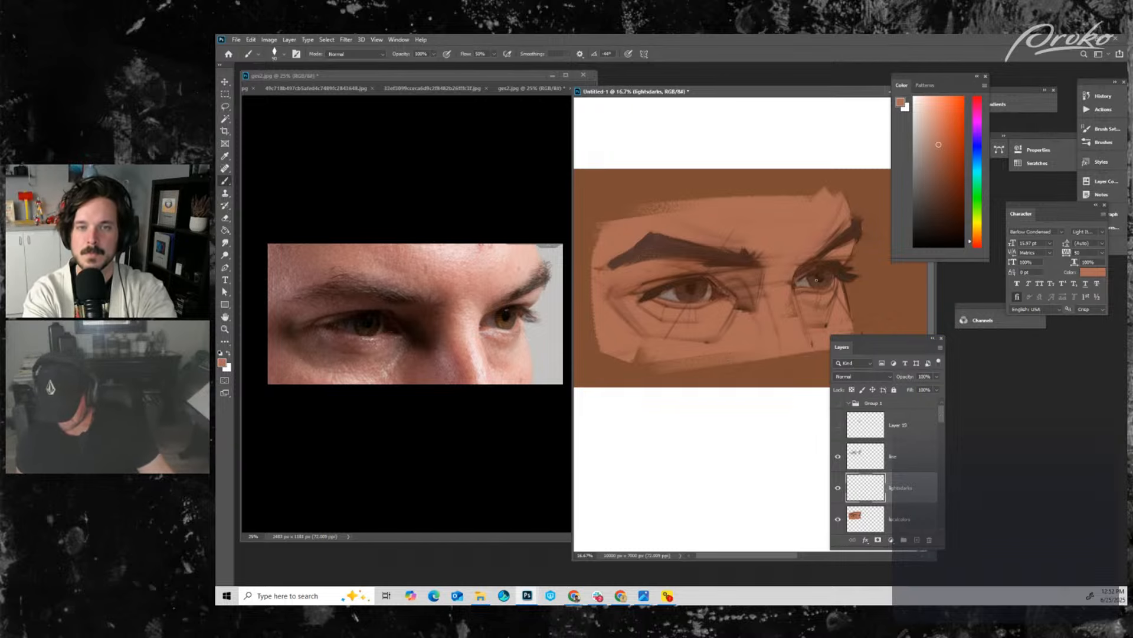
- Mix a darker reddish brown and block in the shadow between the left-hand eye's inner corner and the nose bridge
{"action": "left_click", "coordinate": [940, 244]}
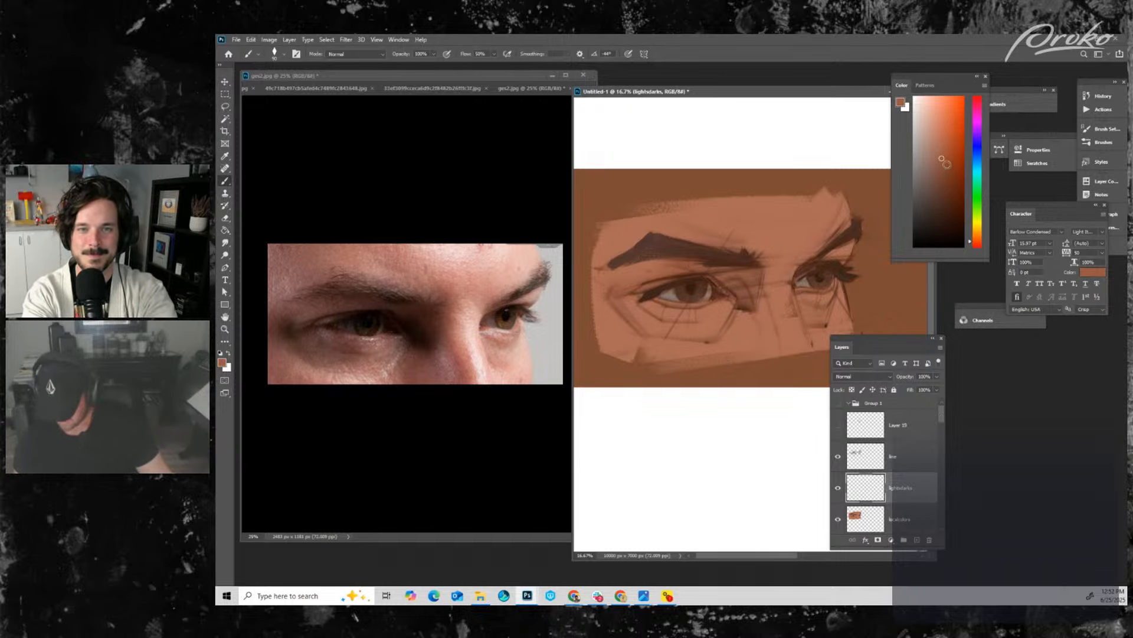
{"action": "left_click", "coordinate": [945, 176]}
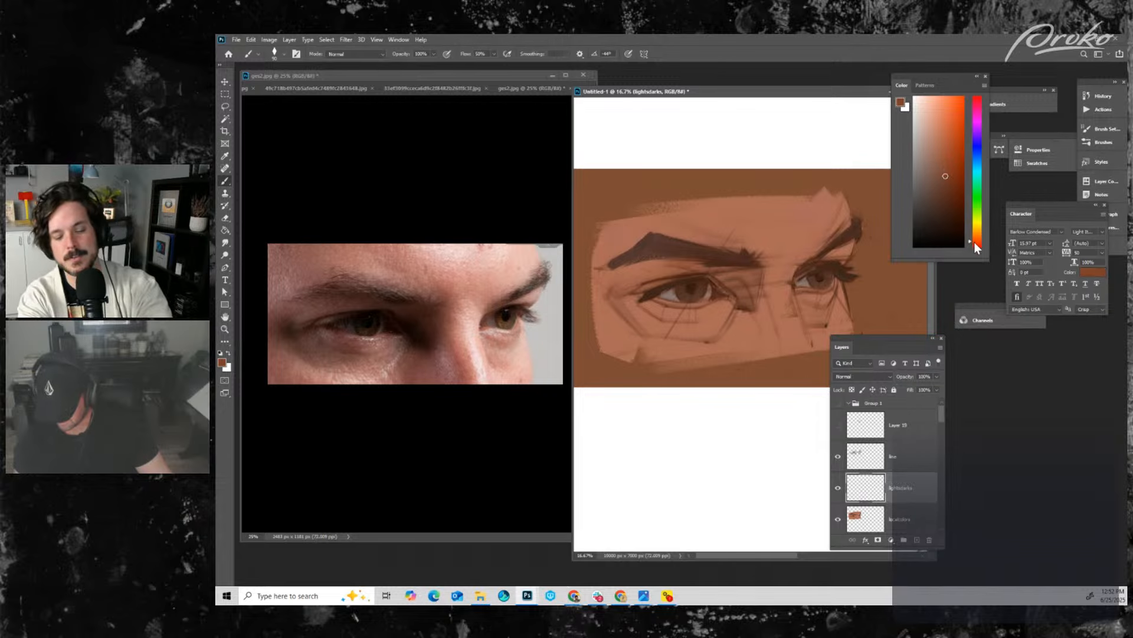
{"action": "left_click", "coordinate": [975, 242]}
{"action": "left_click", "coordinate": [943, 181]}
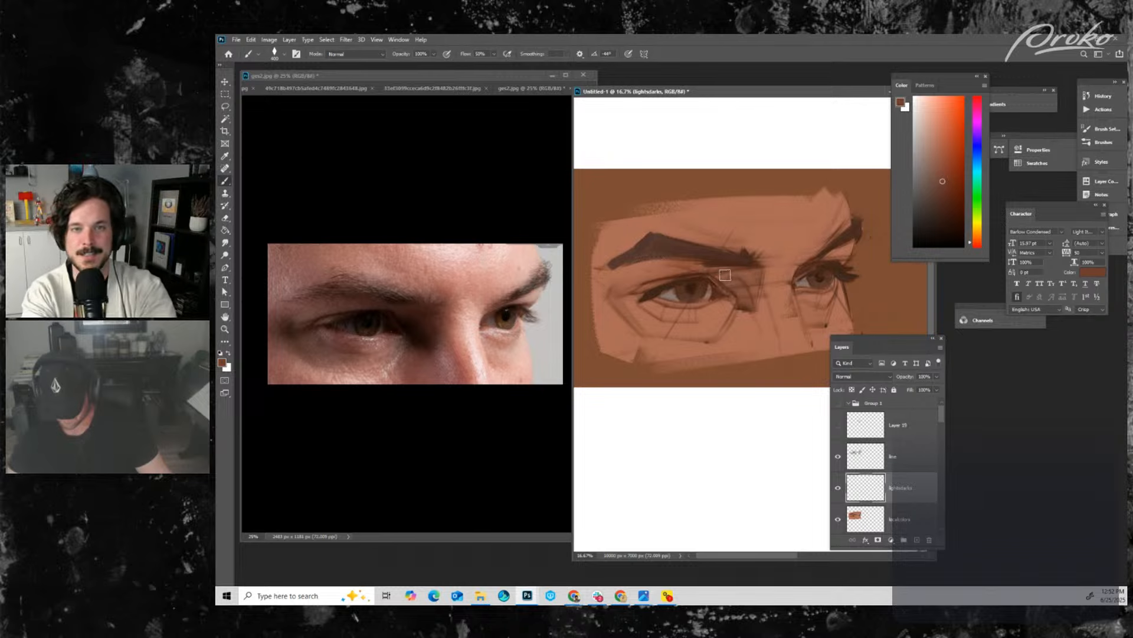
{"action": "mouse_move", "coordinate": [725, 275]}
{"action": "left_mouse_down"}
{"action": "mouse_move", "coordinate": [750, 300]}
{"action": "mouse_move", "coordinate": [746, 271]}
{"action": "mouse_move", "coordinate": [748, 297]}
{"action": "mouse_move", "coordinate": [735, 276]}
{"action": "mouse_move", "coordinate": [757, 271]}
{"action": "mouse_move", "coordinate": [749, 310]}
{"action": "left_mouse_up"}
{"action": "key", "text": "["}
{"action": "key", "text": "["}
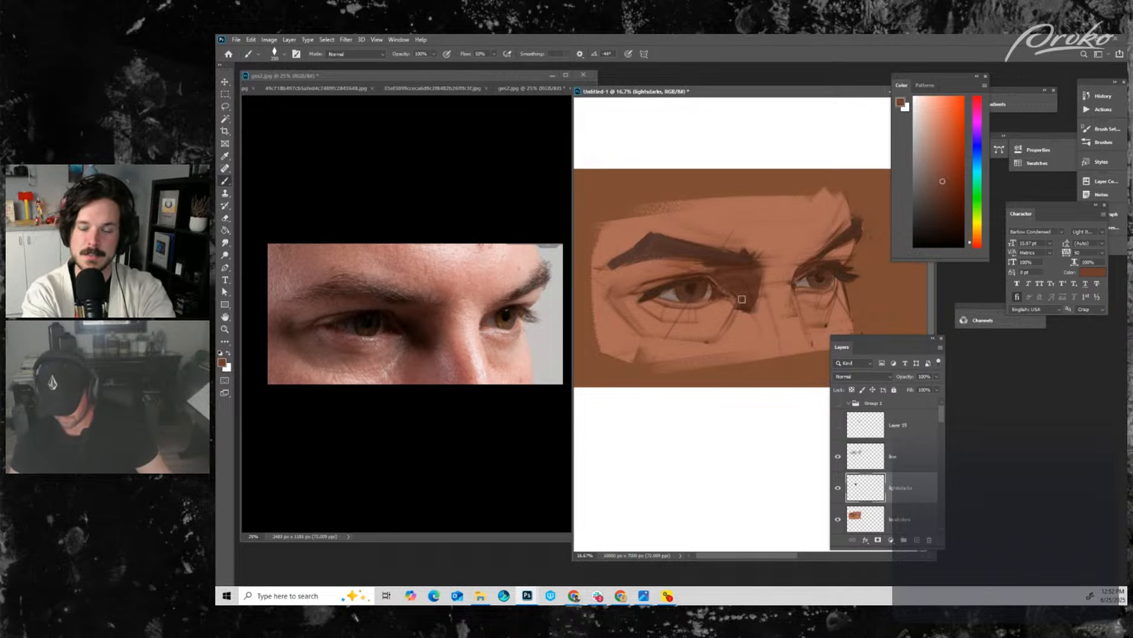
{"action": "key", "text": "]"}
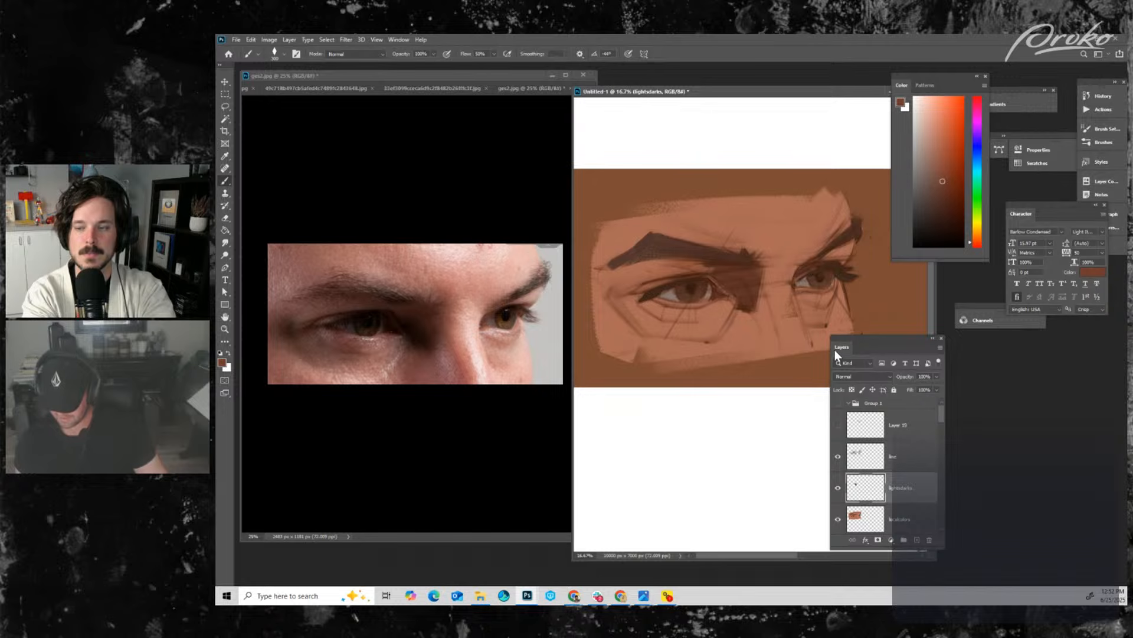
{"action": "key", "text": "["}
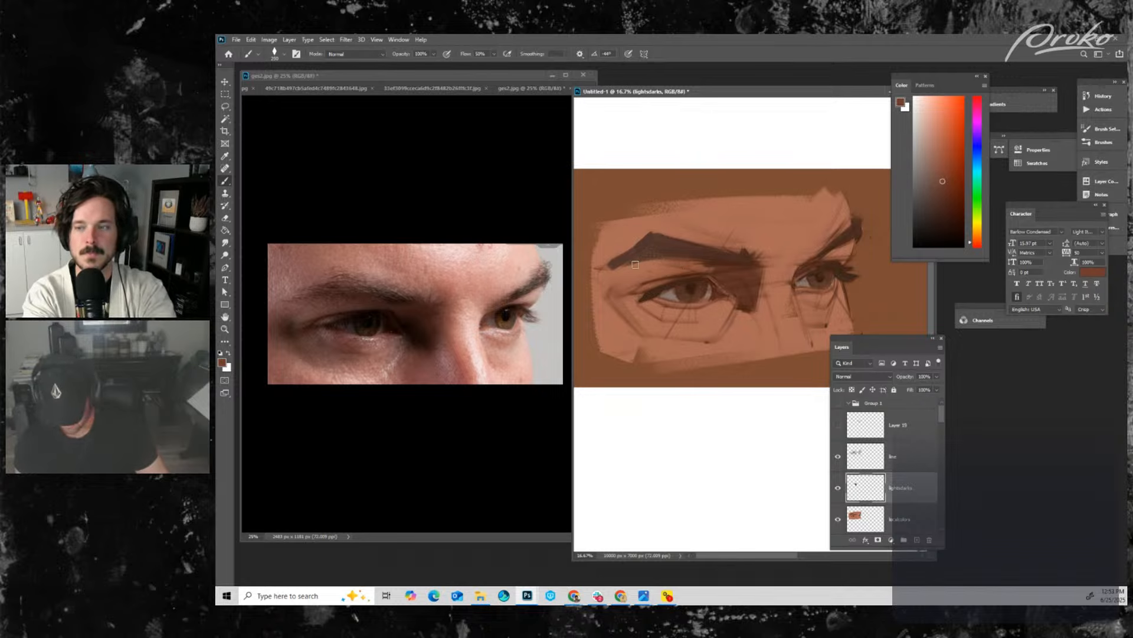
- Paint the shadow between the left-hand eyebrow and upper eyelid, extending it toward the nose bridge
{"action": "mouse_move", "coordinate": [657, 263]}
{"action": "left_mouse_down"}
{"action": "mouse_move", "coordinate": [616, 274]}
{"action": "mouse_move", "coordinate": [658, 263]}
{"action": "mouse_move", "coordinate": [617, 285]}
{"action": "mouse_move", "coordinate": [712, 268]}
{"action": "mouse_move", "coordinate": [654, 263]}
{"action": "mouse_move", "coordinate": [730, 270]}
{"action": "mouse_move", "coordinate": [660, 259]}
{"action": "mouse_move", "coordinate": [756, 276]}
{"action": "left_mouse_up"}
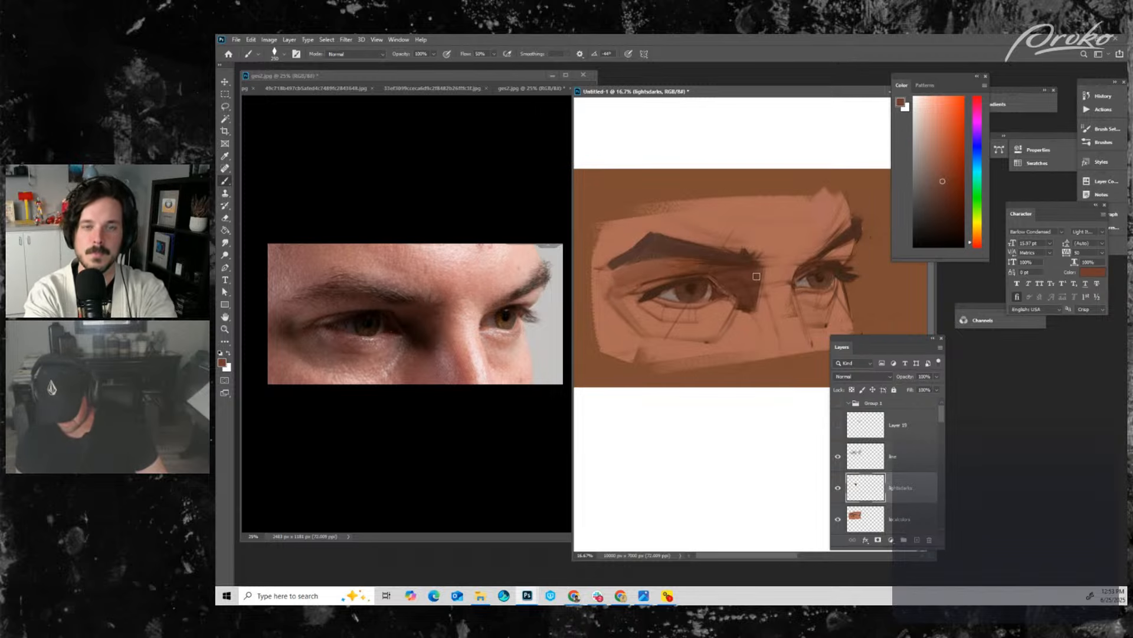
{"action": "key", "text": "bracketleft"}
{"action": "key", "text": "bracketleft"}
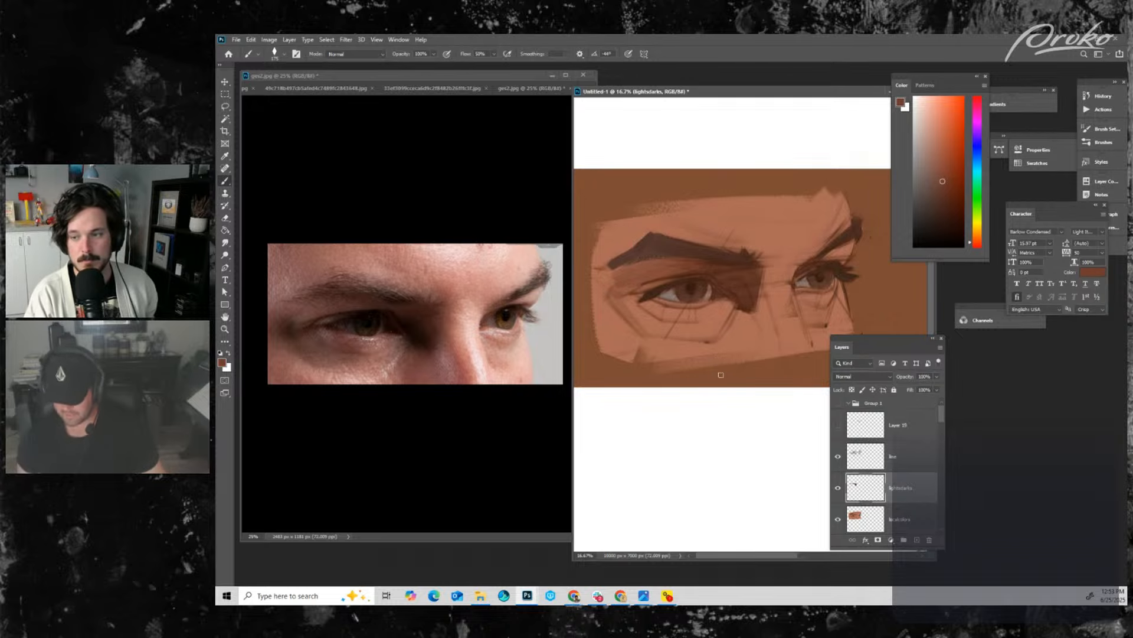
- Block in the eye socket shadow from the outer corner of the left-hand eye to below its lower lid, adjusting the brush size
{"action": "key", "text": "]"}
{"action": "key", "text": "]"}
{"action": "key", "text": "]"}
{"action": "key", "text": "]"}
{"action": "key", "text": "]"}
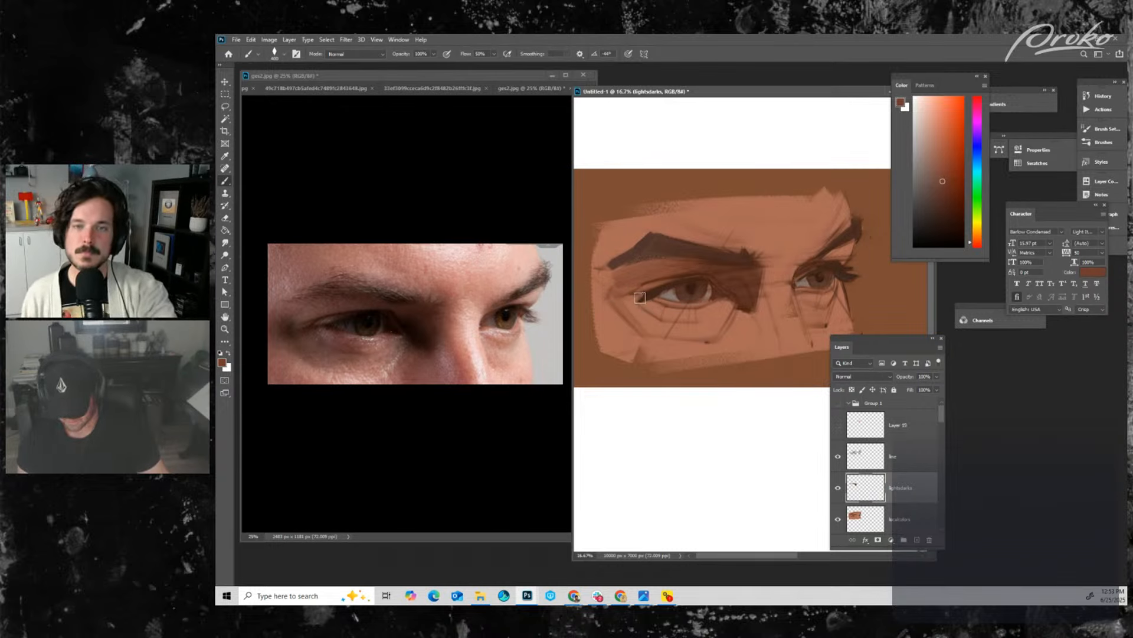
{"action": "key", "text": "bracketleft"}
{"action": "key", "text": "bracketleft"}
{"action": "key", "text": "bracketleft"}
{"action": "key", "text": "bracketleft"}
{"action": "key", "text": "bracketleft"}
{"action": "key", "text": "bracketleft"}
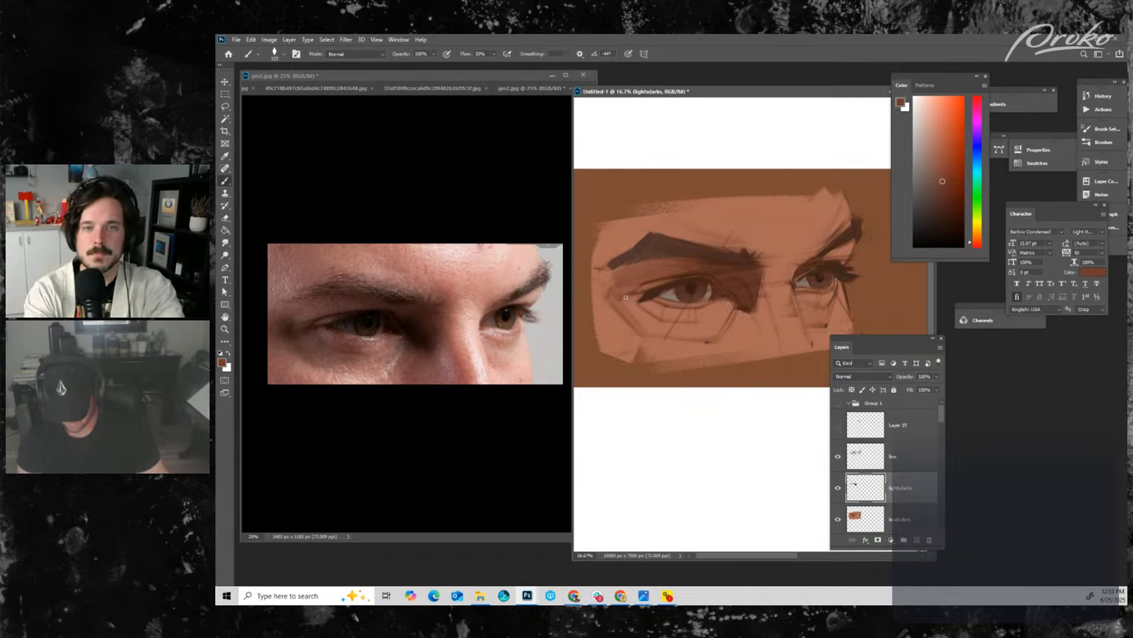
{"action": "key", "text": "bracketright"}
{"action": "key", "text": "bracketright"}
{"action": "key", "text": "bracketright"}
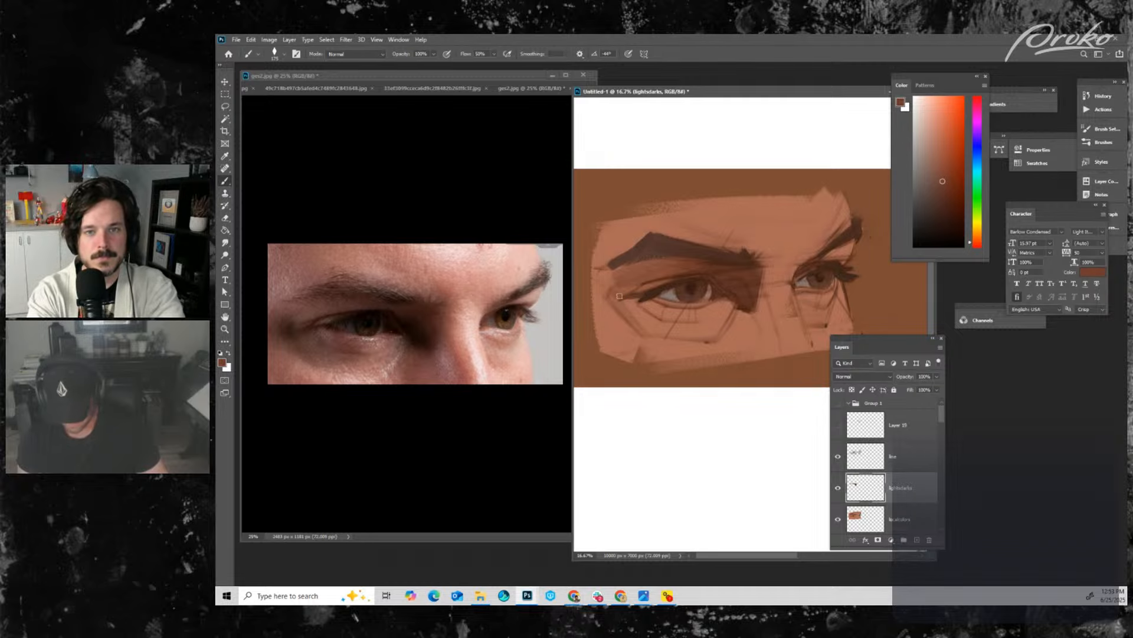
{"action": "mouse_move", "coordinate": [620, 295]}
{"action": "left_mouse_down"}
{"action": "mouse_move", "coordinate": [663, 327]}
{"action": "mouse_move", "coordinate": [639, 302]}
{"action": "mouse_move", "coordinate": [676, 318]}
{"action": "mouse_move", "coordinate": [626, 304]}
{"action": "mouse_move", "coordinate": [680, 330]}
{"action": "left_mouse_up"}
{"action": "key", "text": "bracketright"}
{"action": "key", "text": "bracketright"}
{"action": "key", "text": "bracketright"}
{"action": "key", "text": "bracketright"}
{"action": "key", "text": "bracketright"}
{"action": "key", "text": "bracketleft"}
{"action": "key", "text": "bracketleft"}
{"action": "key", "text": "bracketleft"}
{"action": "key", "text": "bracketleft"}
{"action": "key", "text": "bracketleft"}
{"action": "key", "text": "bracketleft"}
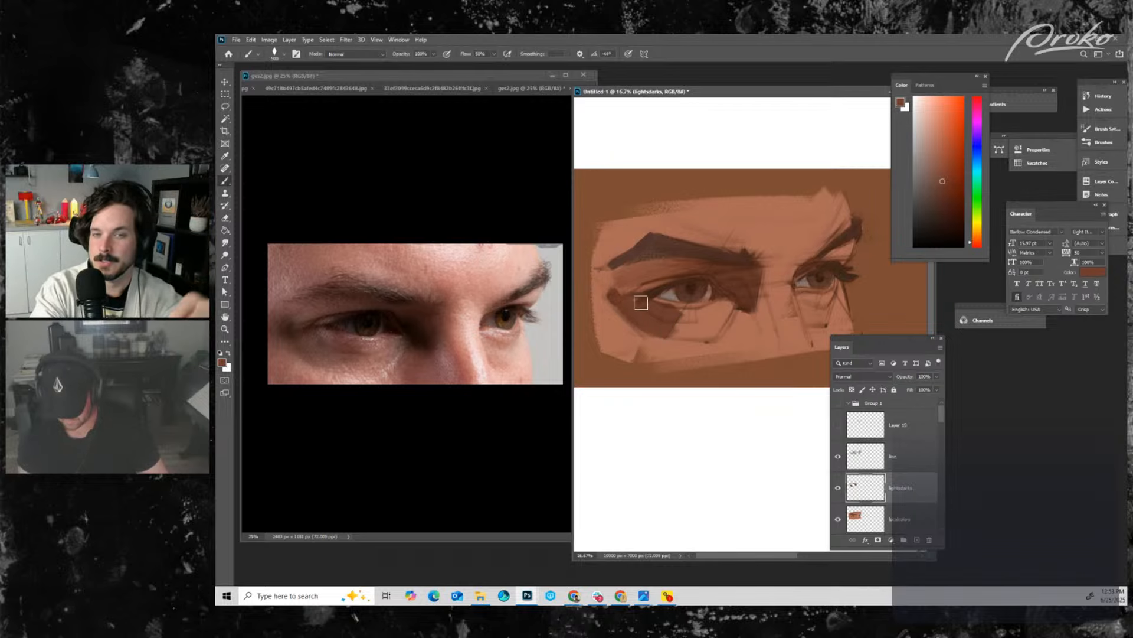
- Add small shadow strokes near the inner corner of the right-hand eye with a smaller brush
{"action": "key", "text": "bracketleft"}
{"action": "key", "text": "bracketleft"}
{"action": "key", "text": "bracketleft"}
{"action": "key", "text": "bracketleft"}
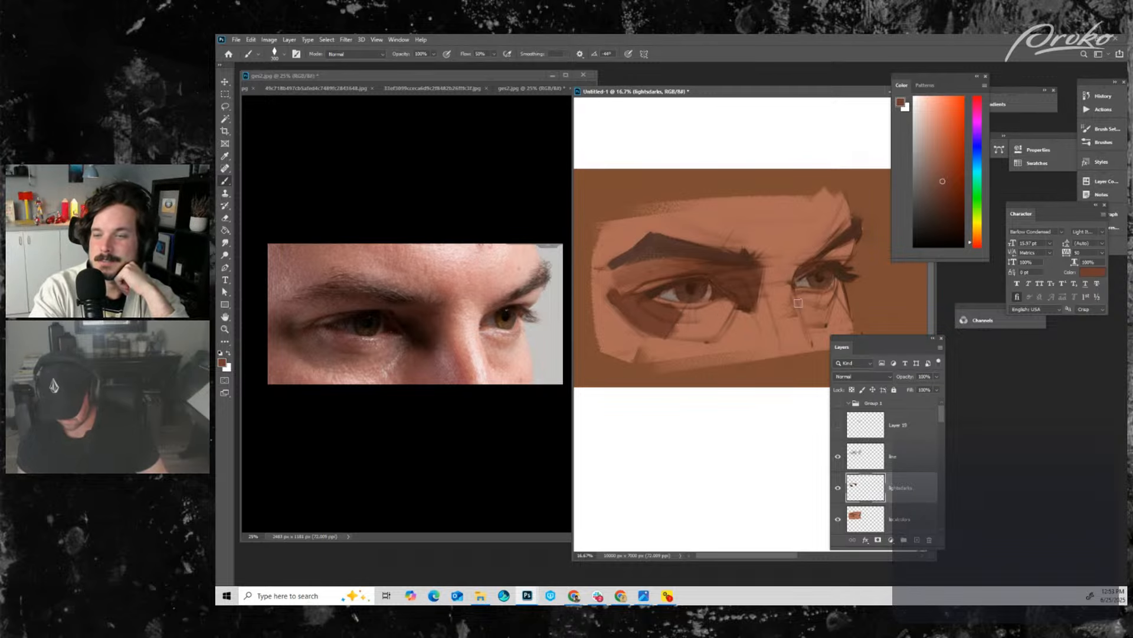
{"action": "key", "text": "bracketleft"}
{"action": "key", "text": "bracketleft"}
{"action": "key", "text": "bracketleft"}
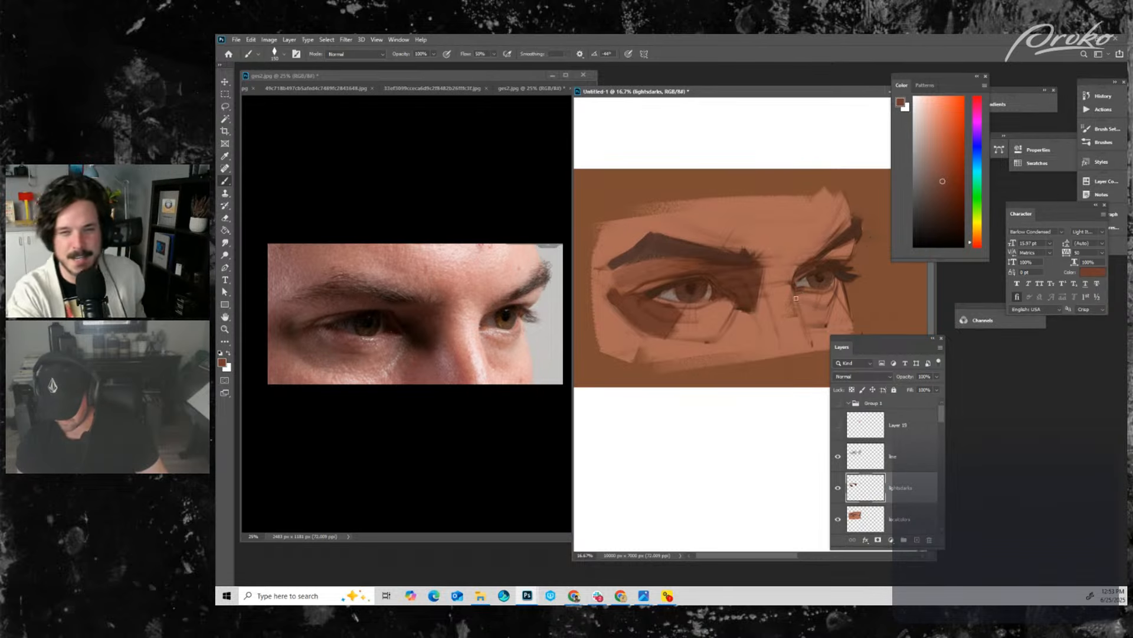
- Paint a broad shadow down the side of the nose beside the left-hand eye with a larger brush
{"action": "key", "text": "bracketright"}
{"action": "key", "text": "bracketright"}
{"action": "key", "text": "bracketright"}
{"action": "key", "text": "bracketright"}
{"action": "key", "text": "bracketright"}
{"action": "key", "text": "bracketright"}
{"action": "key", "text": "bracketright"}
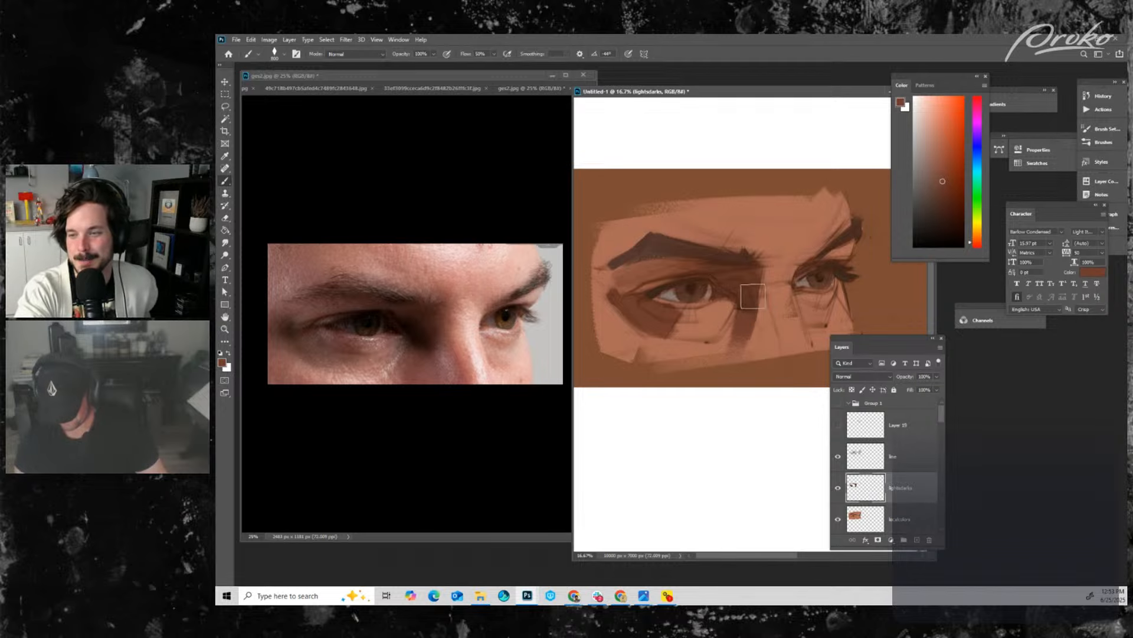
{"action": "key", "text": "bracketright"}
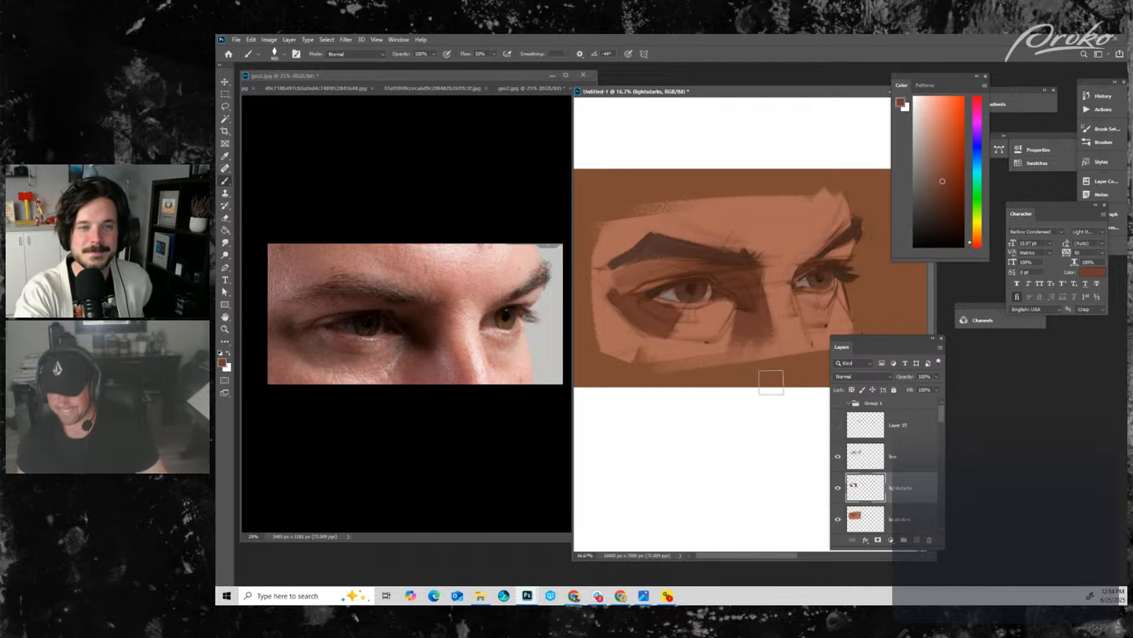
{"action": "key", "text": "bracketright"}
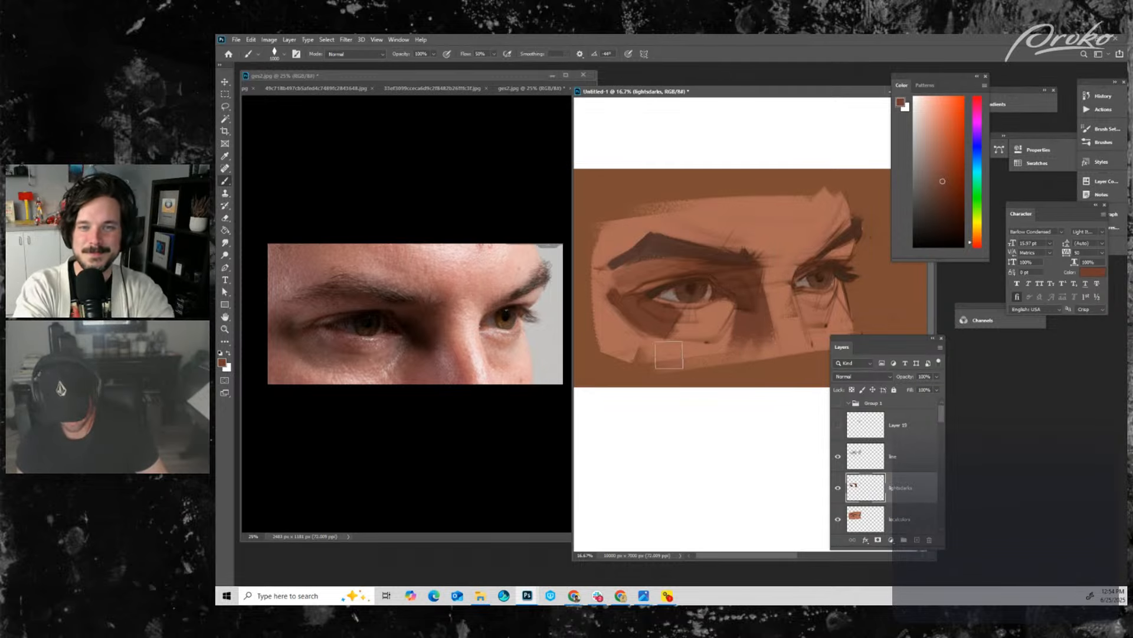
- Extend the shading from the side of the nose onto the cheek below the left-hand eye, reducing the brush size
{"action": "key", "text": "bracketleft"}
{"action": "key", "text": "bracketleft"}
{"action": "key", "text": "bracketleft"}
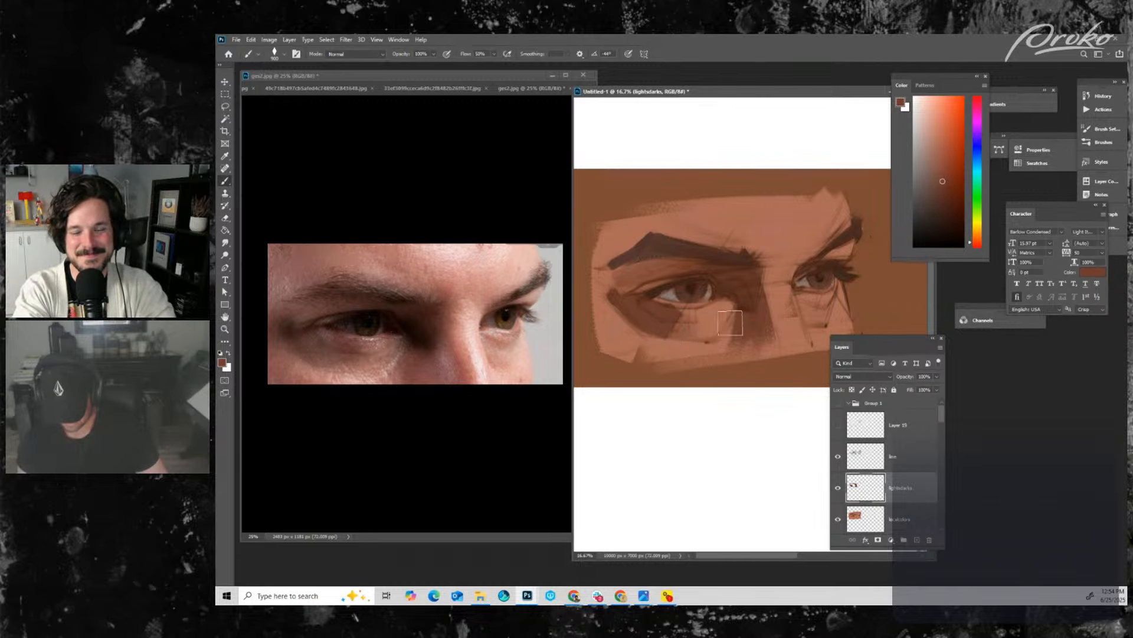
{"action": "key", "text": "bracketleft"}
{"action": "key", "text": "bracketleft"}
{"action": "key", "text": "bracketleft"}
{"action": "key", "text": "bracketleft"}
{"action": "key", "text": "bracketleft"}
{"action": "key", "text": "bracketleft"}
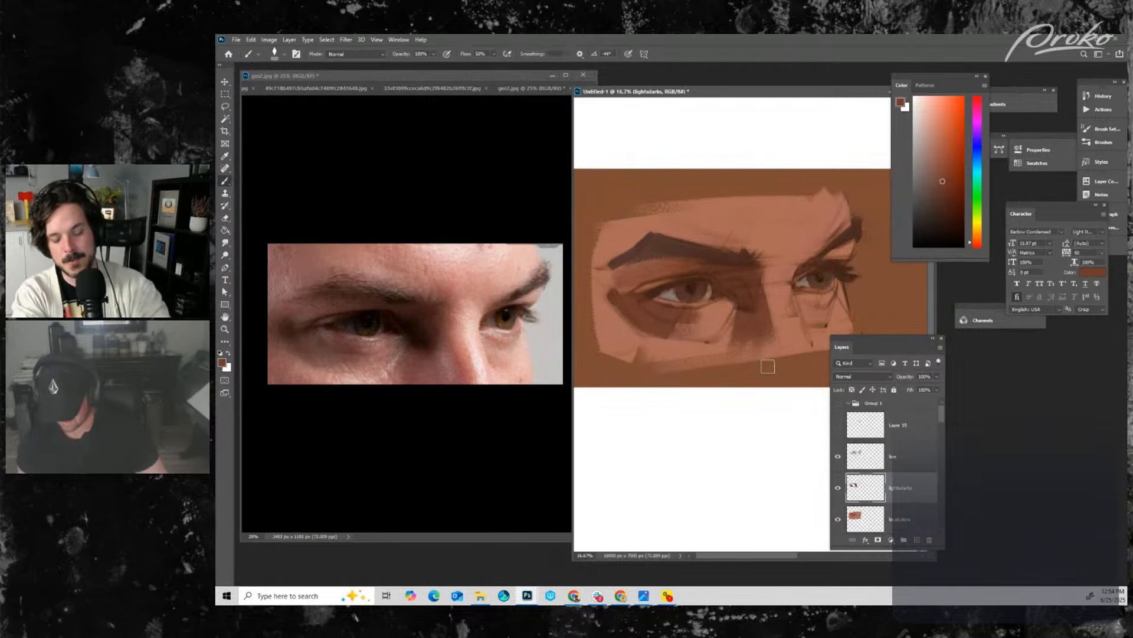
- Switch to the localcolors layer and sample the light skin tone between the nose bridge and the right-hand eye, reducing the brush size
{"action": "key", "text": "bracketleft"}
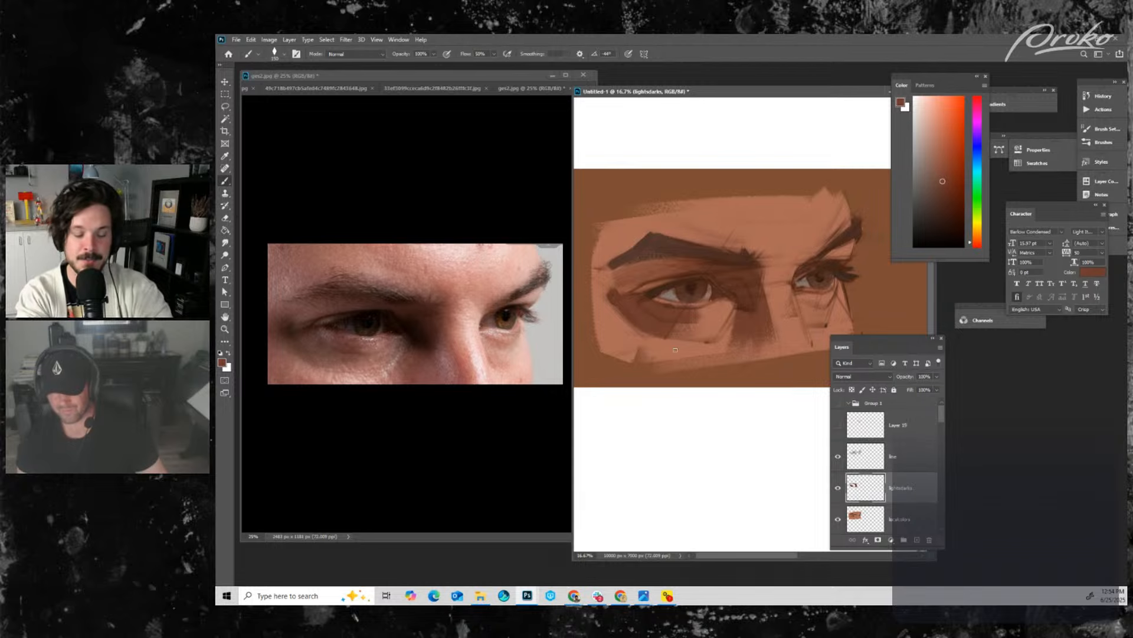
{"action": "key", "text": "bracketleft"}
{"action": "key", "text": "bracketleft"}
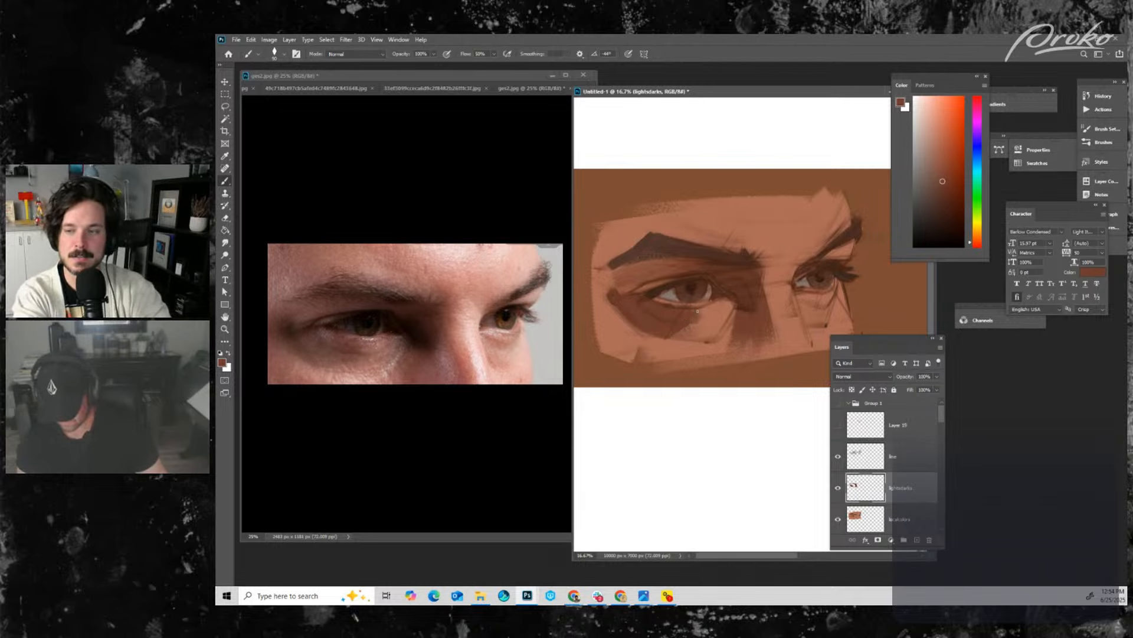
{"action": "left_click_drag", "start_coordinate": [819, 310], "coordinate": [790, 303]}
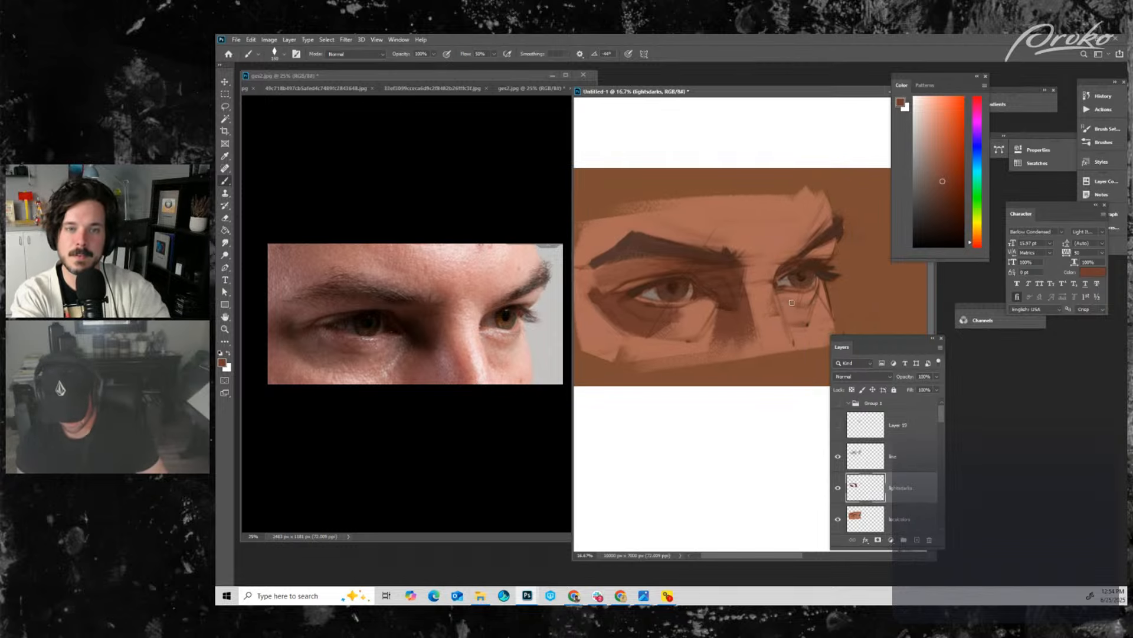
{"action": "key", "text": "bracketright"}
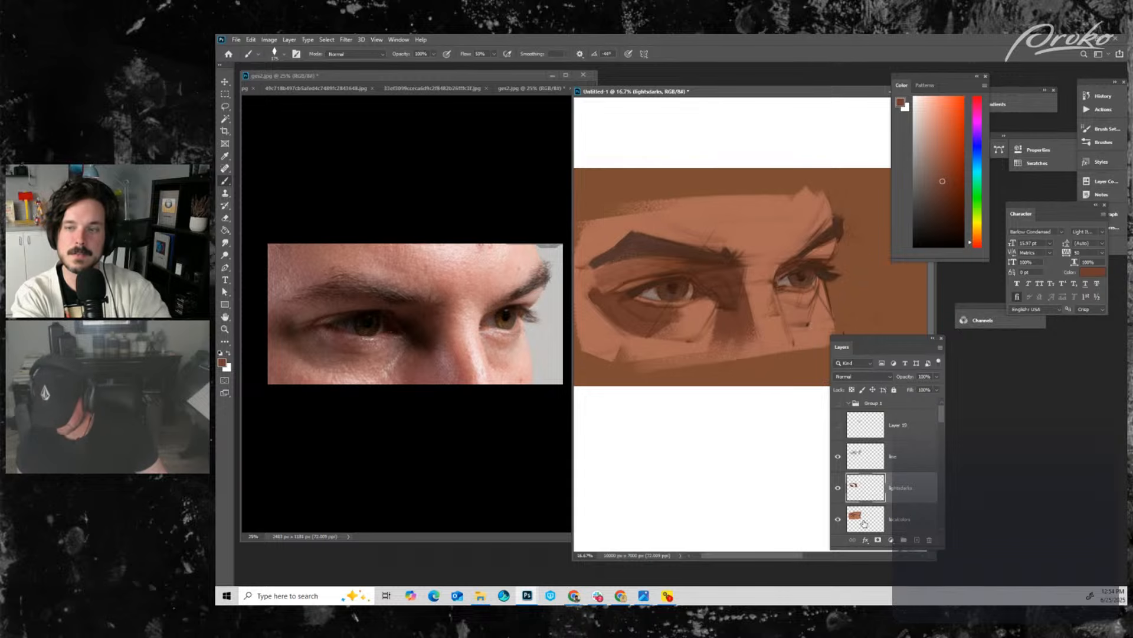
{"action": "left_click", "coordinate": [865, 520]}
{"action": "left_click", "coordinate": [768, 291], "text": "alt"}
{"action": "key", "text": "bracketleft"}
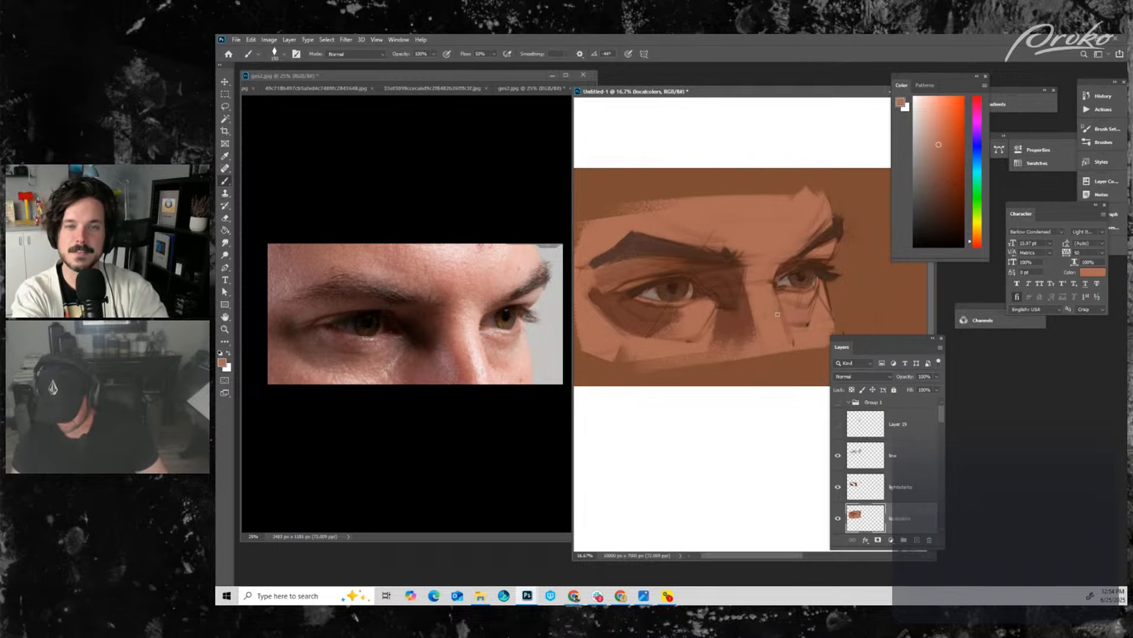
- Reactivate the lightsdarks layer without changing its layer style, and toggle its visibility to compare the shadows
{"action": "double_click", "coordinate": [872, 492]}
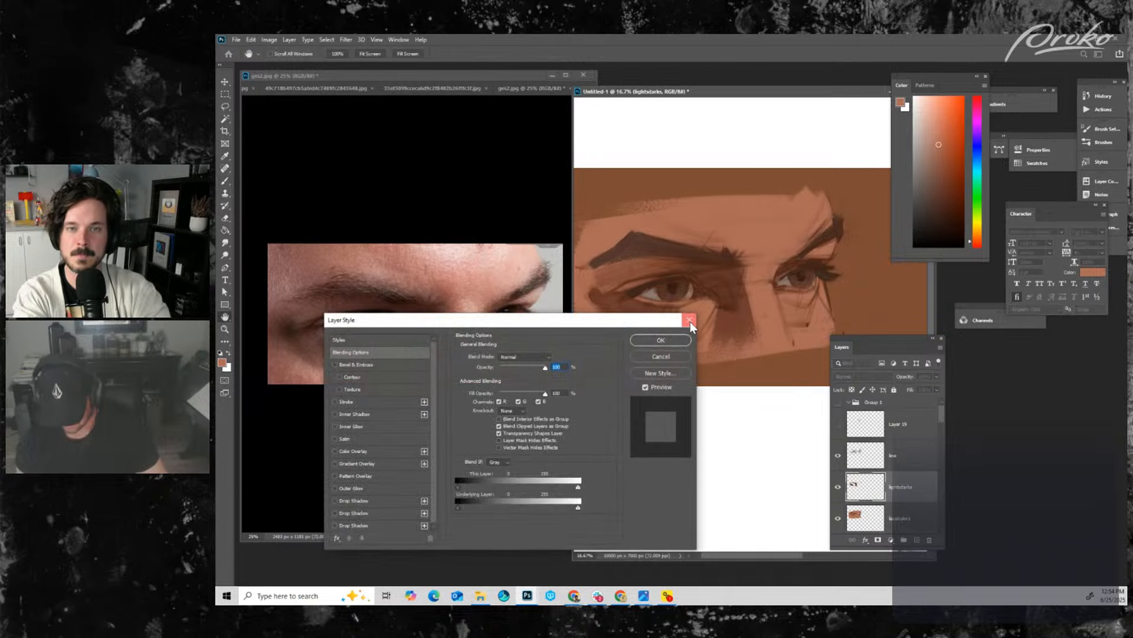
{"action": "left_click", "coordinate": [689, 321]}
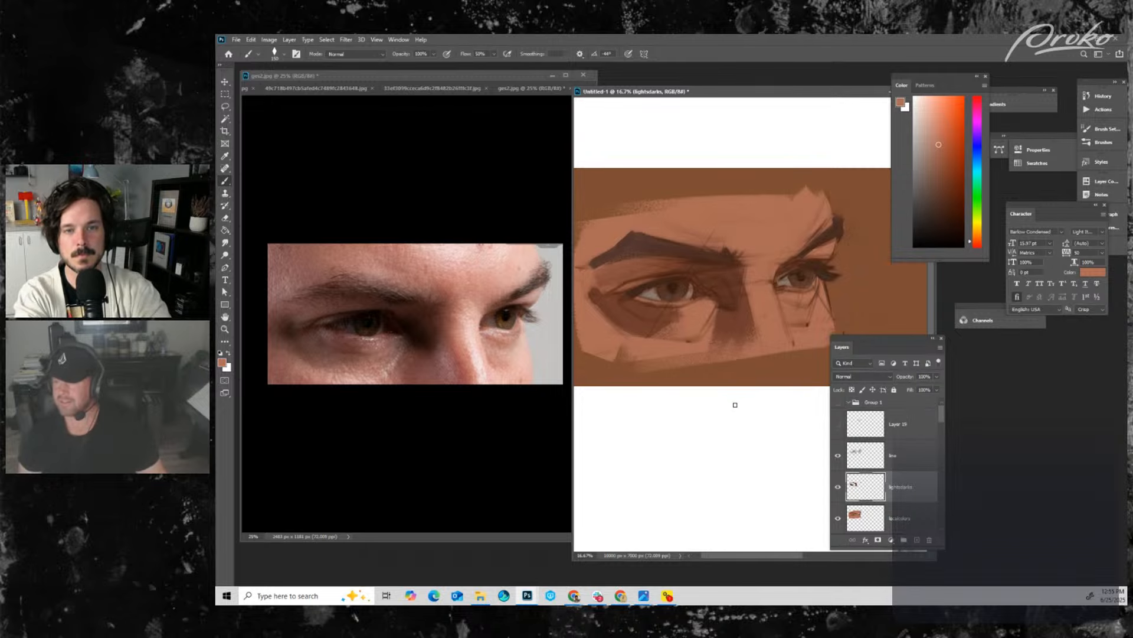
{"action": "left_click", "coordinate": [837, 486]}
{"action": "left_click", "coordinate": [838, 486]}
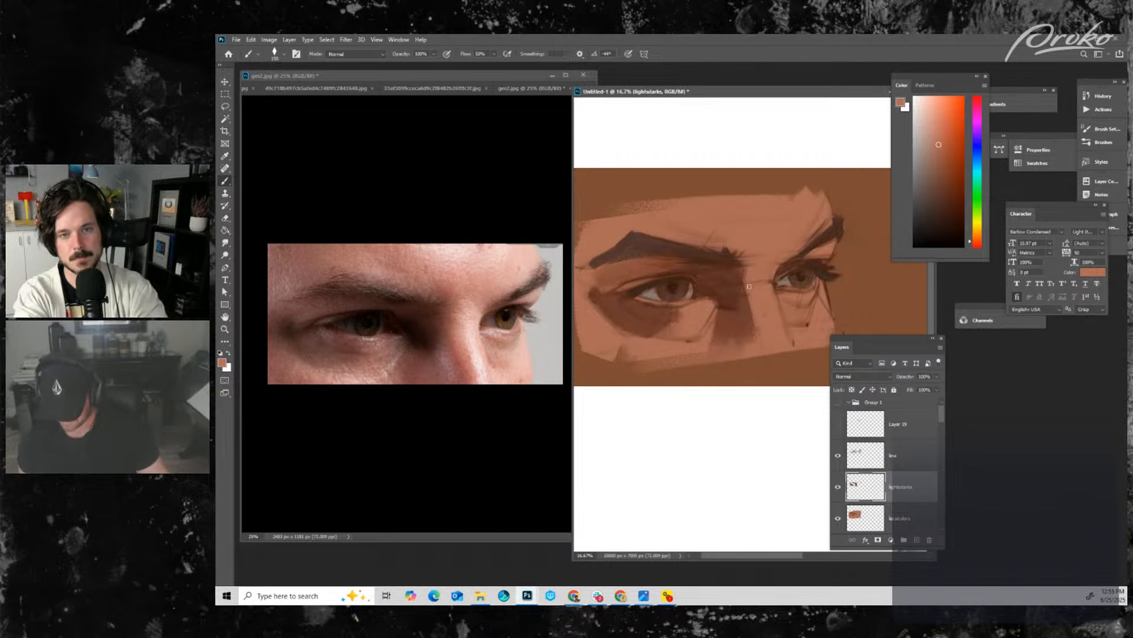
- Sample the dark brown from the side of the nose and broaden the nose shadow toward its lower end with a larger brush
{"action": "left_click", "coordinate": [736, 318], "text": "alt"}
{"action": "key", "text": "bracketright"}
{"action": "key", "text": "bracketright"}
{"action": "key", "text": "bracketright"}
{"action": "key", "text": "bracketright"}
{"action": "key", "text": "bracketright"}
{"action": "key", "text": "bracketright"}
{"action": "key", "text": "bracketright"}
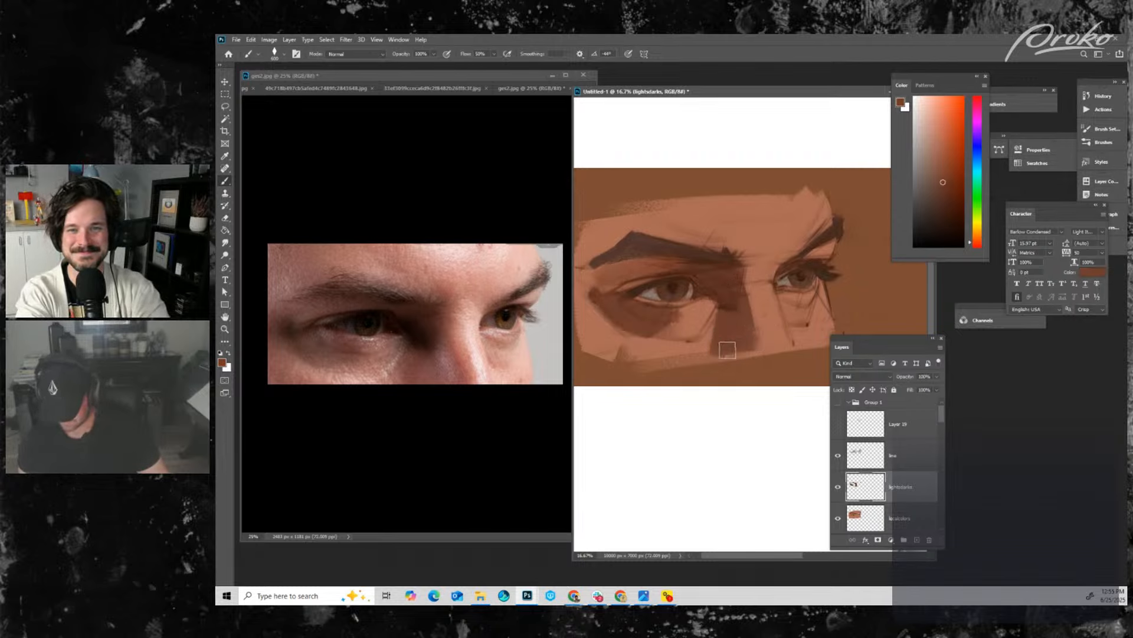
{"action": "left_click_drag", "start_coordinate": [727, 349], "coordinate": [757, 339]}
- Refine the nose shadow near the inner corner of the left-hand eye with a much smaller brush
{"action": "key", "text": "bracketleft"}
{"action": "key", "text": "bracketleft"}
{"action": "key", "text": "bracketleft"}
{"action": "key", "text": "bracketleft"}
{"action": "key", "text": "bracketleft"}
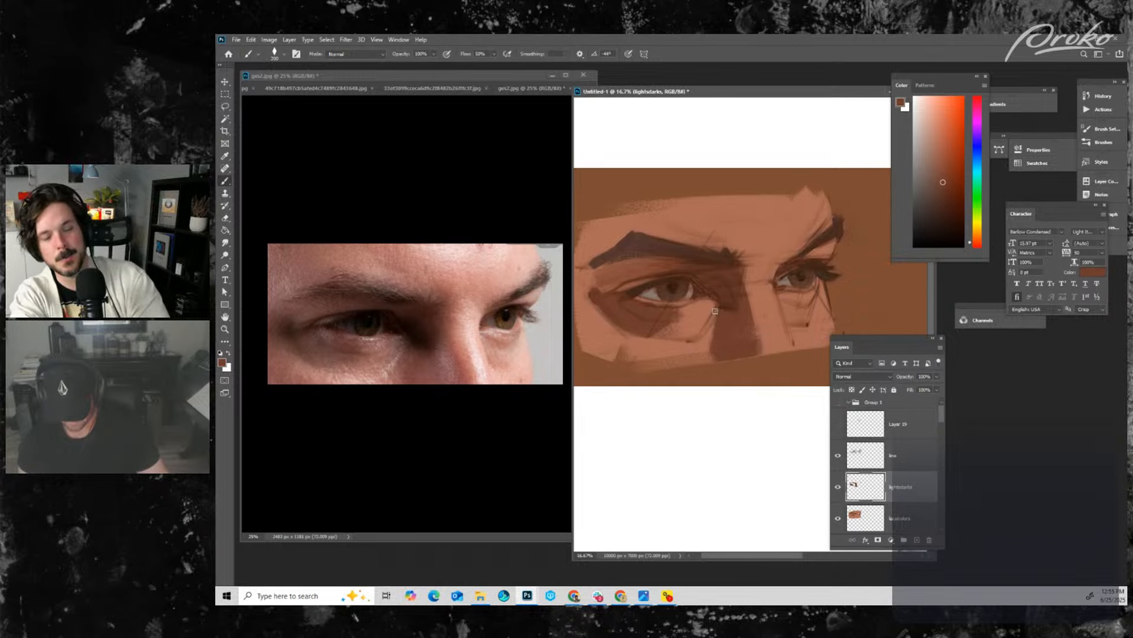
{"action": "key", "text": "bracketleft"}
{"action": "key", "text": "bracketleft"}
{"action": "key", "text": "bracketleft"}
{"action": "key", "text": "bracketleft"}
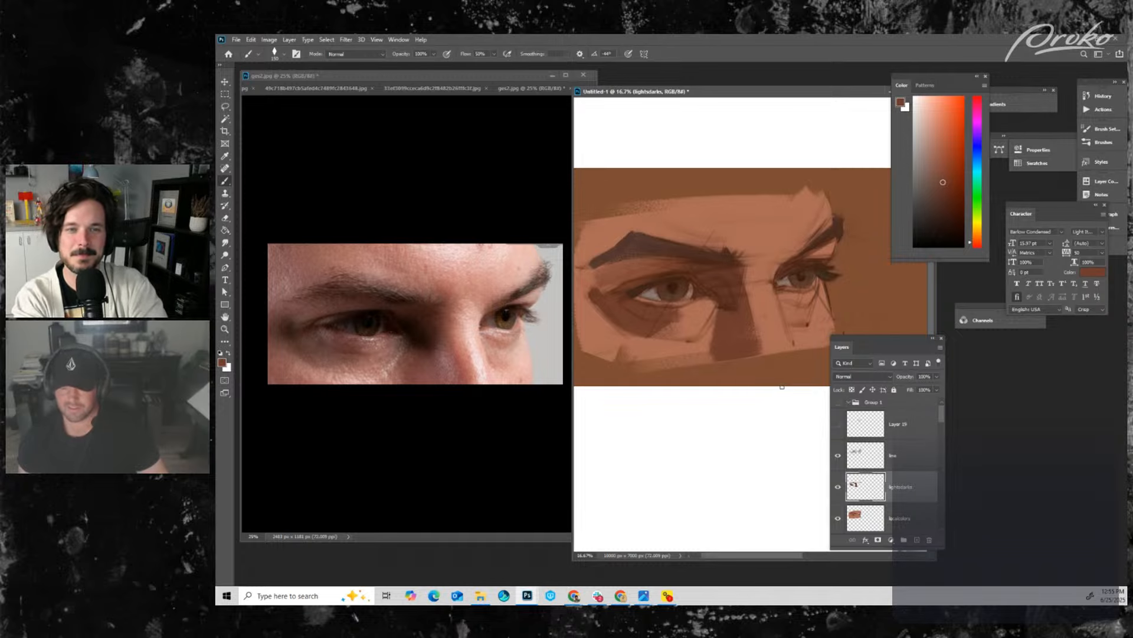
- Compare the painting with and without the lightsdarks layer, keeping only that layer selected
{"action": "left_click", "coordinate": [908, 462]}
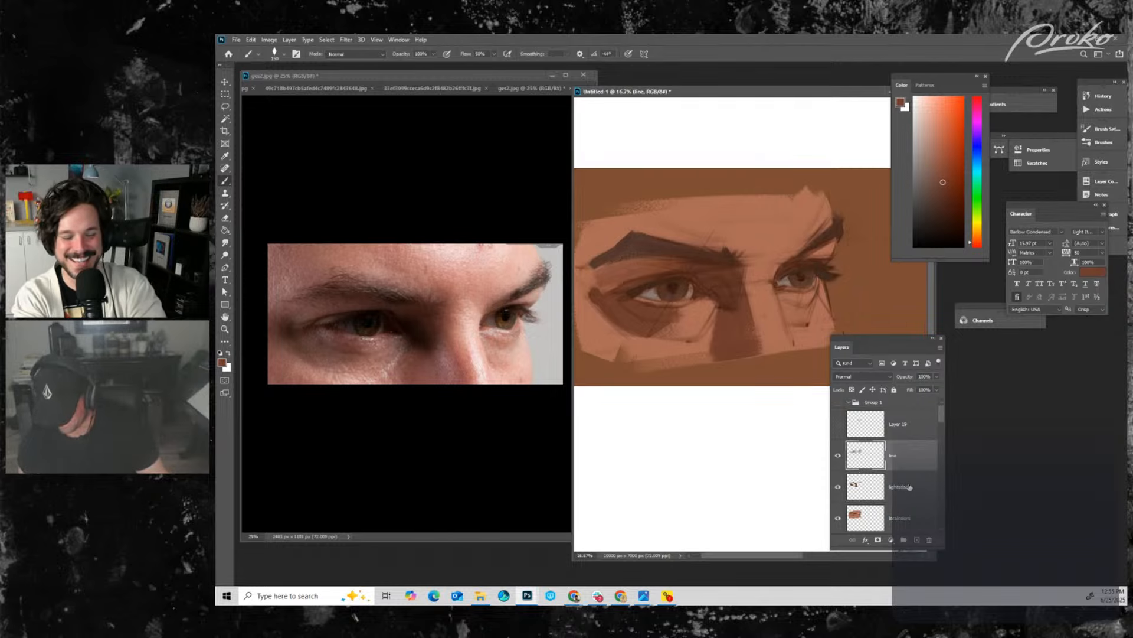
{"action": "left_click", "coordinate": [909, 485], "text": "shift"}
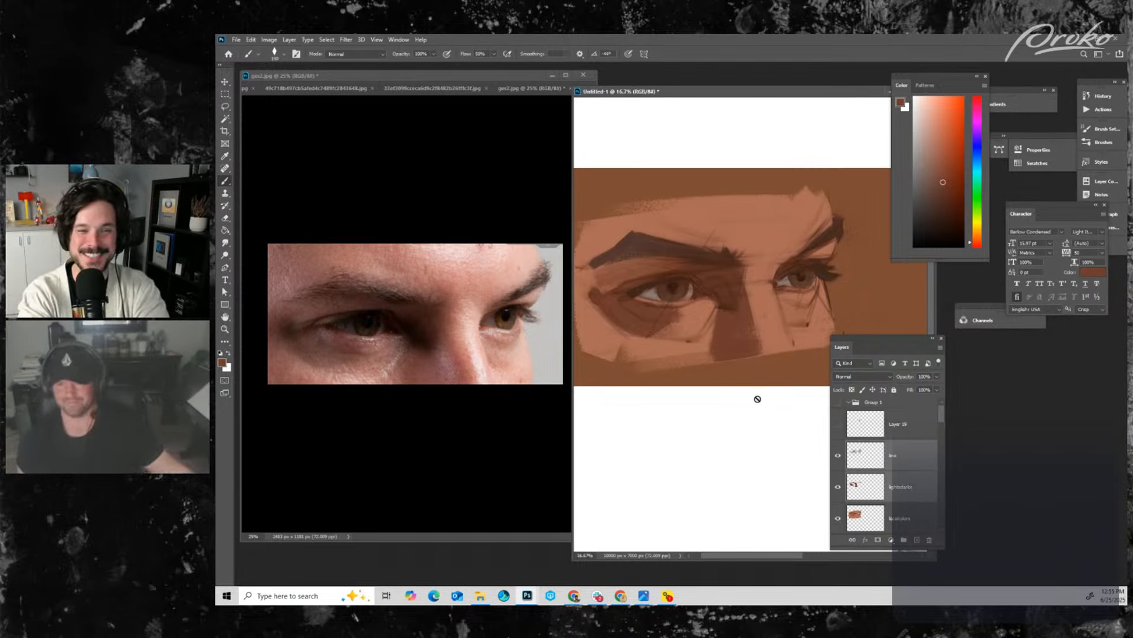
{"action": "left_click", "coordinate": [881, 500]}
{"action": "left_click", "coordinate": [838, 487]}
{"action": "left_click", "coordinate": [838, 487]}
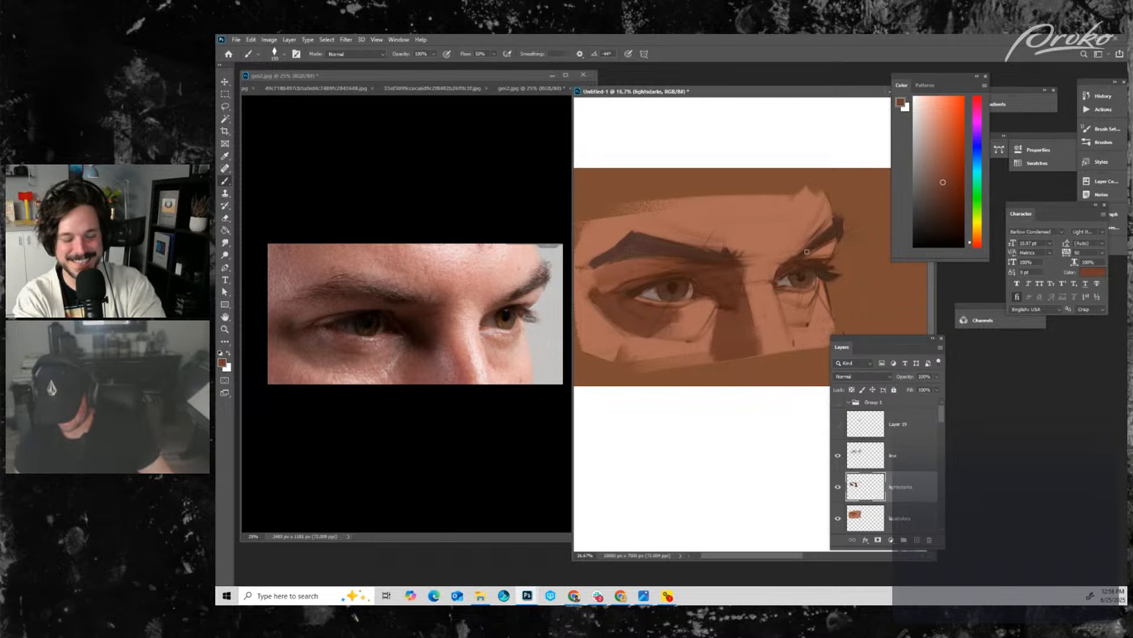
- Add shadow strokes at the inner corner of the right-hand eye with a slightly larger brush, checking them by toggling the lightsdarks layer
{"action": "key", "text": "bracketright"}
{"action": "key", "text": "bracketright"}
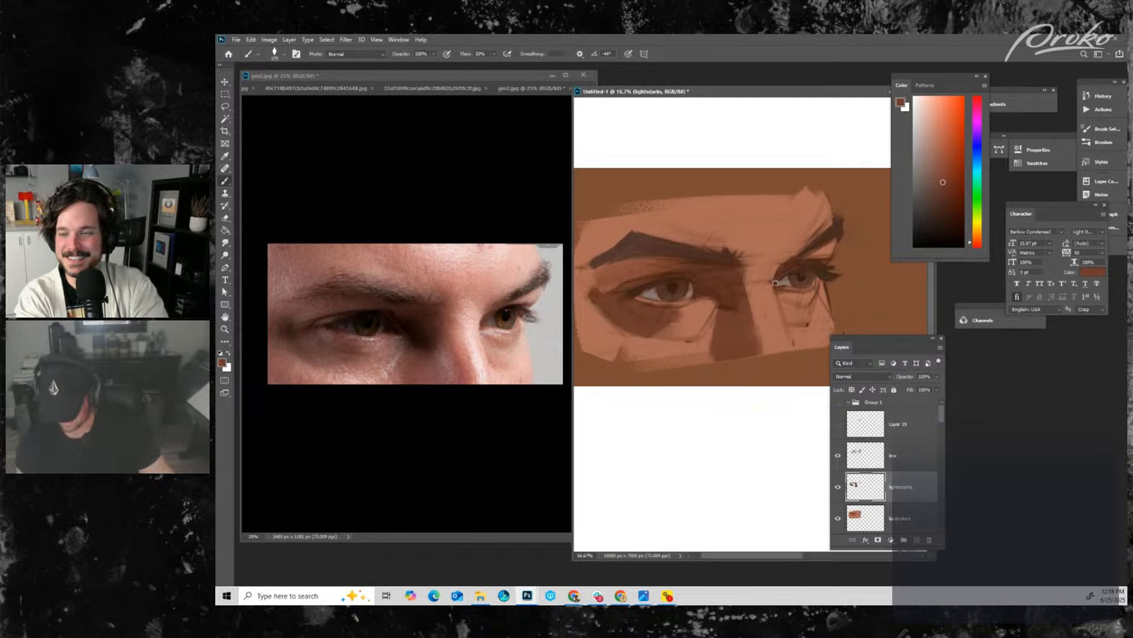
{"action": "key", "text": "bracketright"}
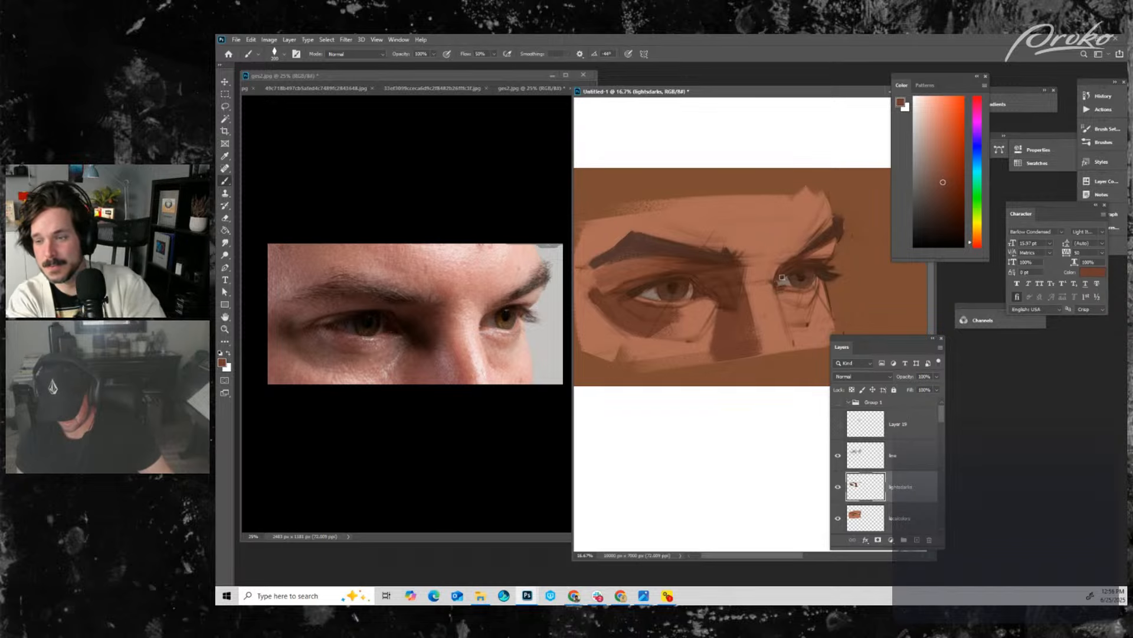
{"action": "left_click", "coordinate": [838, 487]}
{"action": "left_click", "coordinate": [838, 488]}
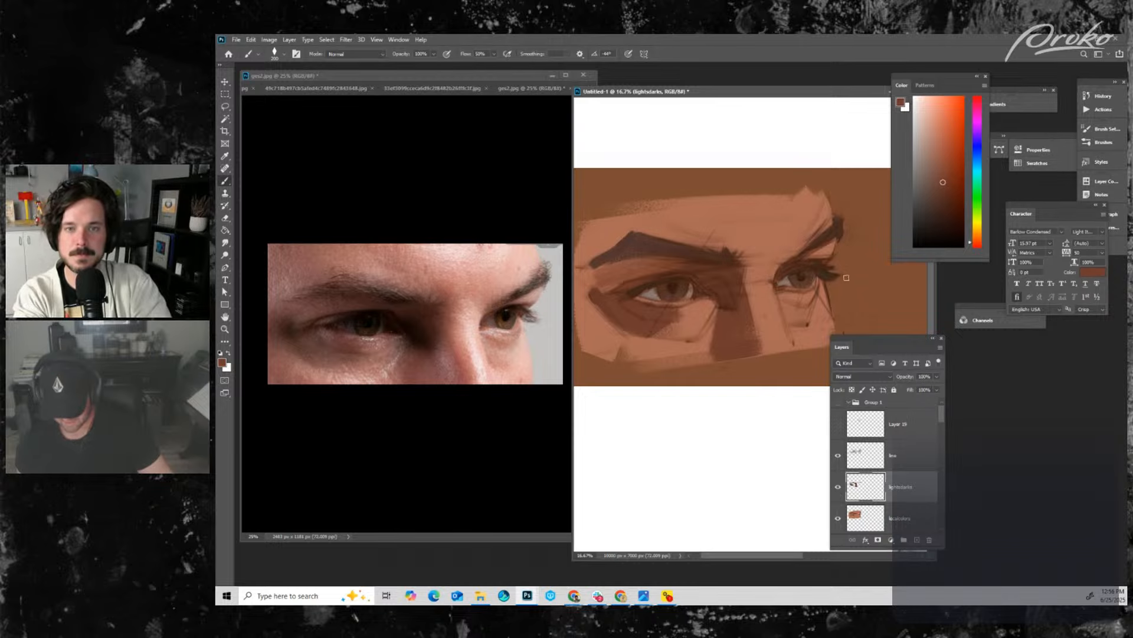
- Shade around the upper lid and below the lower lid of the right-hand eye, adjusting the brush size
{"action": "key", "text": "bracketleft"}
{"action": "key", "text": "bracketleft"}
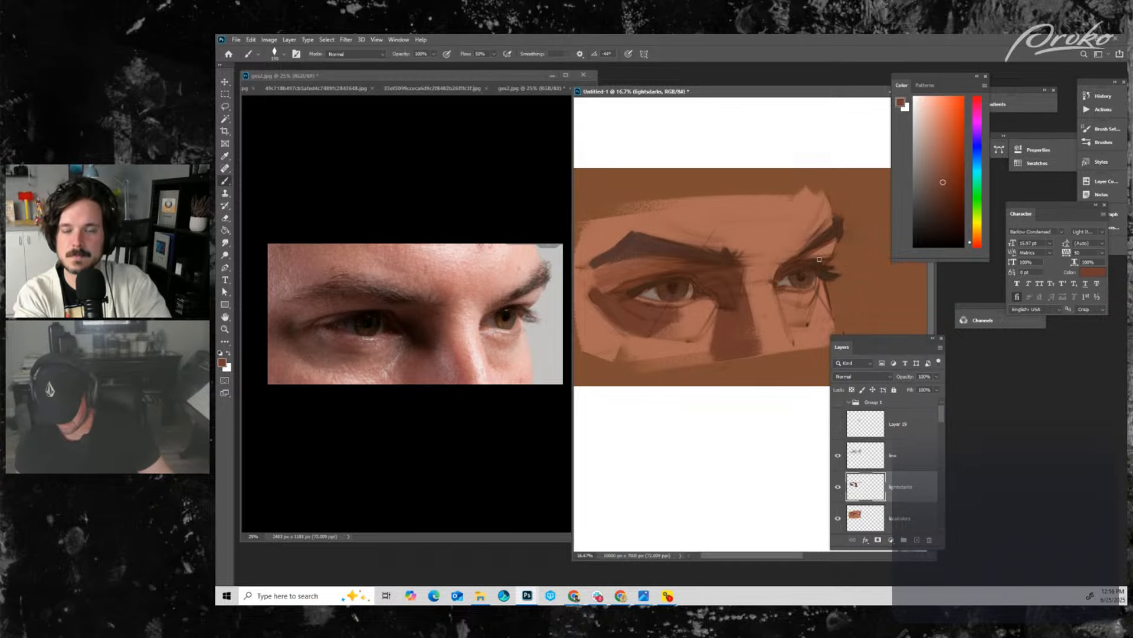
{"action": "key", "text": "bracketright"}
{"action": "key", "text": "bracketright"}
{"action": "key", "text": "bracketright"}
{"action": "key", "text": "bracketright"}
{"action": "key", "text": "bracketright"}
{"action": "key", "text": "bracketright"}
{"action": "key", "text": "bracketright"}
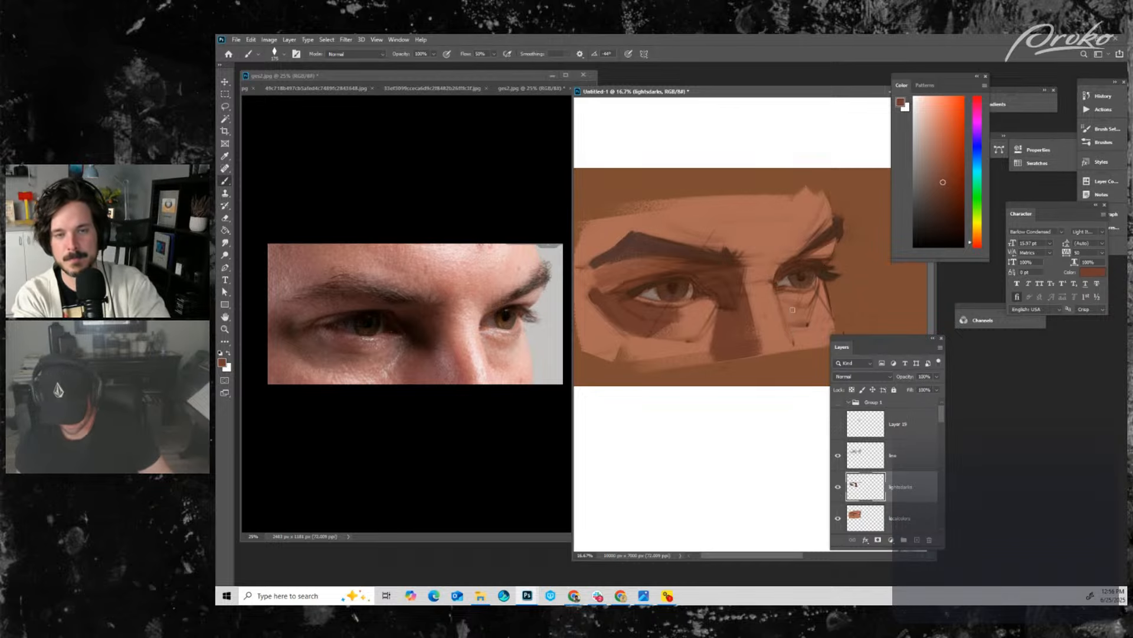
{"action": "left_click_drag", "start_coordinate": [779, 297], "coordinate": [799, 304]}
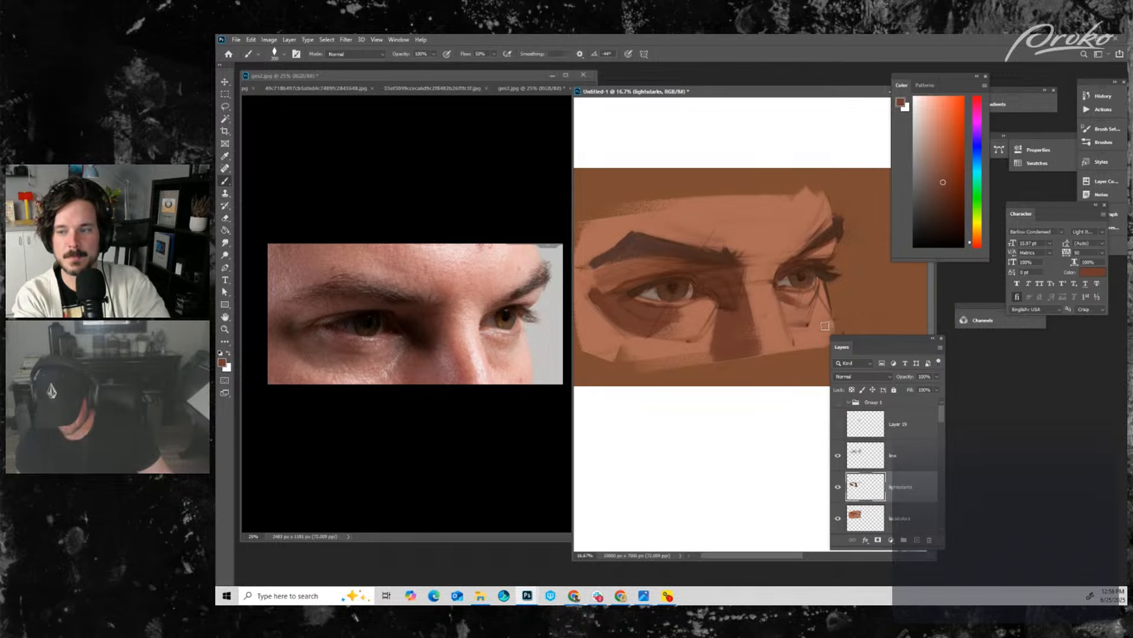
- Undo the last shadow stroke on the cheek below the right-hand eye
{"action": "key", "text": "bracketleft"}
{"action": "key", "text": "bracketleft"}
{"action": "key", "text": "bracketleft"}
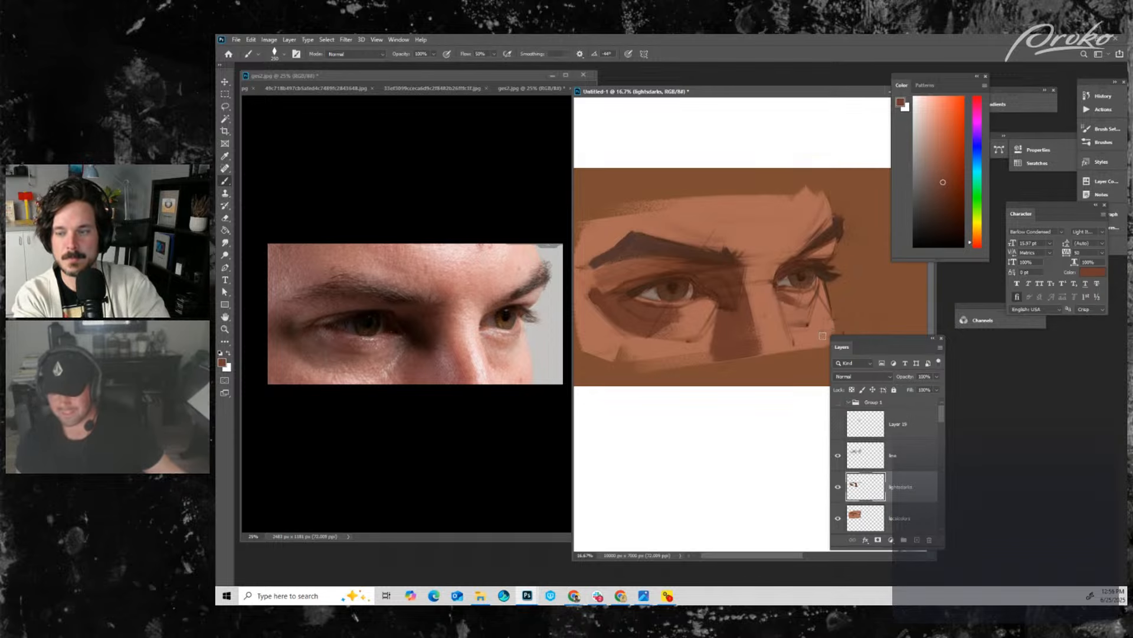
{"action": "key", "text": "ctrl+z"}
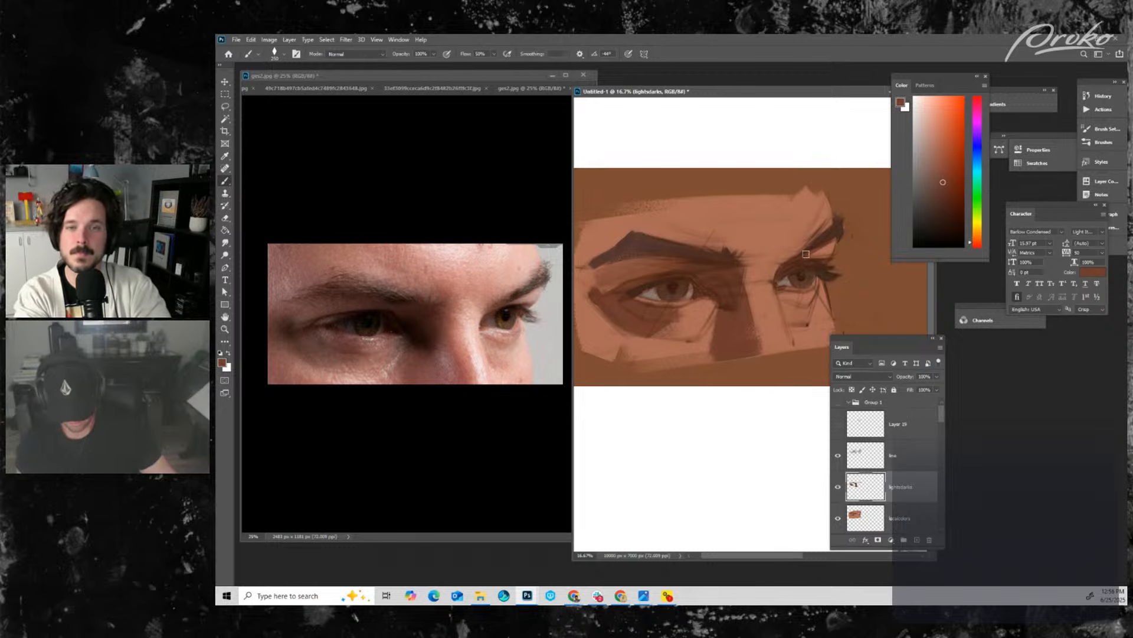
- Paint the shadow edge from the inner corner of the left-hand eye down along the side of the nose, adjusting the brush size
{"action": "key", "text": "bracketleft"}
{"action": "key", "text": "bracketleft"}
{"action": "key", "text": "bracketleft"}
{"action": "key", "text": "bracketleft"}
{"action": "key", "text": "bracketleft"}
{"action": "key", "text": "bracketleft"}
{"action": "key", "text": "bracketleft"}
{"action": "key", "text": "bracketleft"}
{"action": "key", "text": "bracketleft"}
{"action": "key", "text": "bracketleft"}
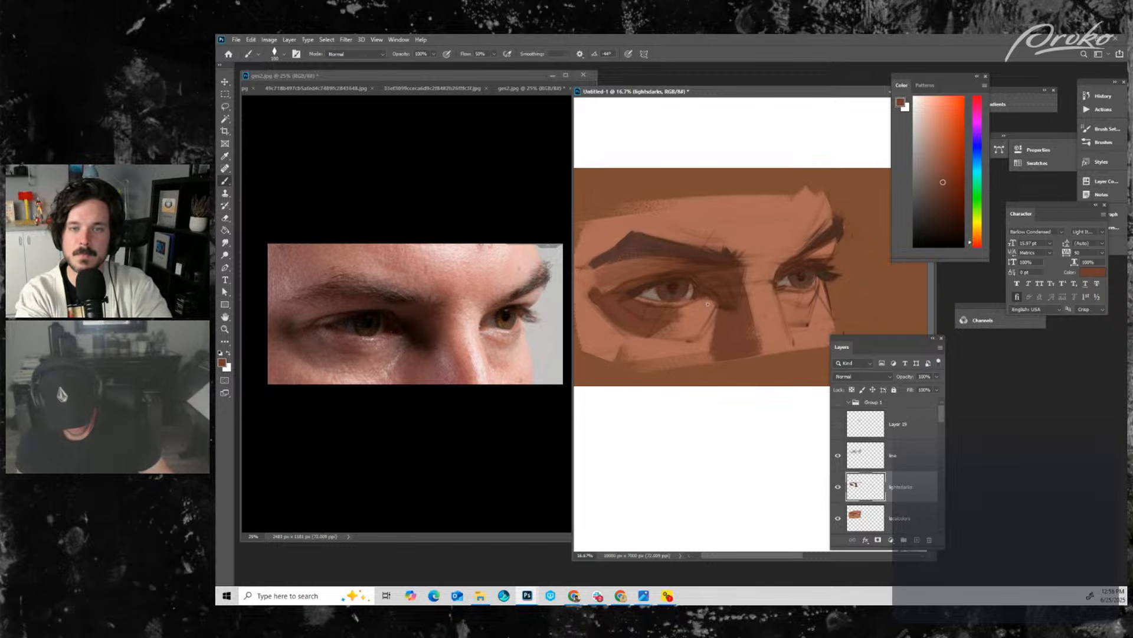
{"action": "key", "text": "bracketright"}
{"action": "key", "text": "bracketright"}
{"action": "key", "text": "bracketright"}
{"action": "key", "text": "bracketright"}
{"action": "key", "text": "bracketright"}
{"action": "key", "text": "bracketright"}
{"action": "key", "text": "bracketright"}
{"action": "mouse_move", "coordinate": [707, 318]}
{"action": "left_mouse_down"}
{"action": "mouse_move", "coordinate": [713, 299]}
{"action": "mouse_move", "coordinate": [717, 360]}
{"action": "left_mouse_up"}
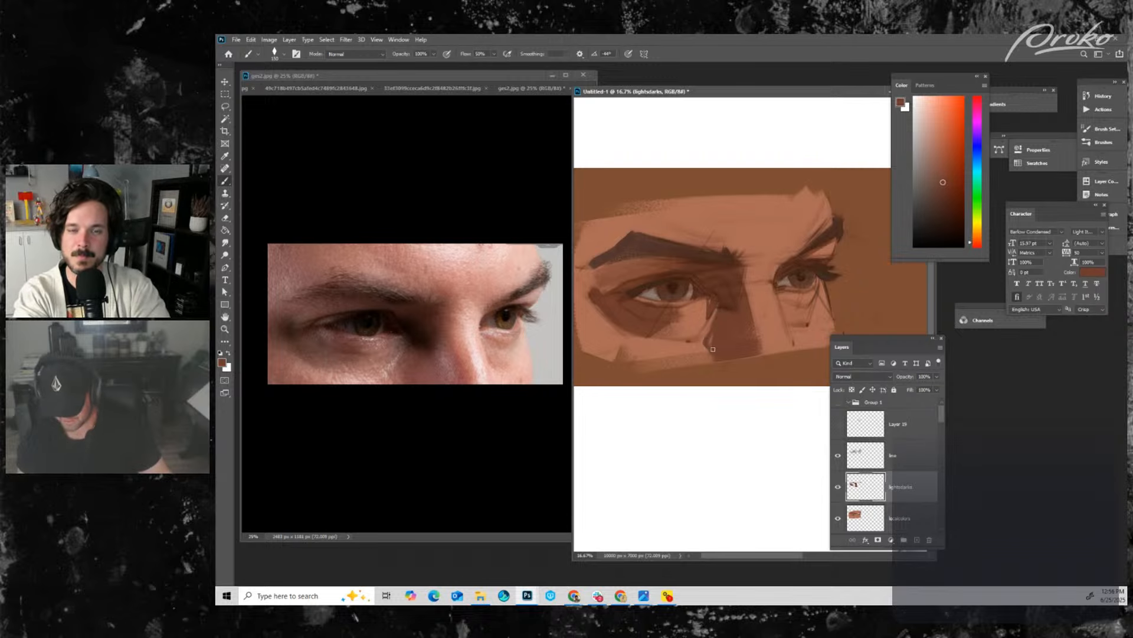
- Touch up the shadows above the left-hand eye and at the lower edge of the nose with a small brush
{"action": "key", "text": "bracketleft"}
{"action": "key", "text": "bracketleft"}
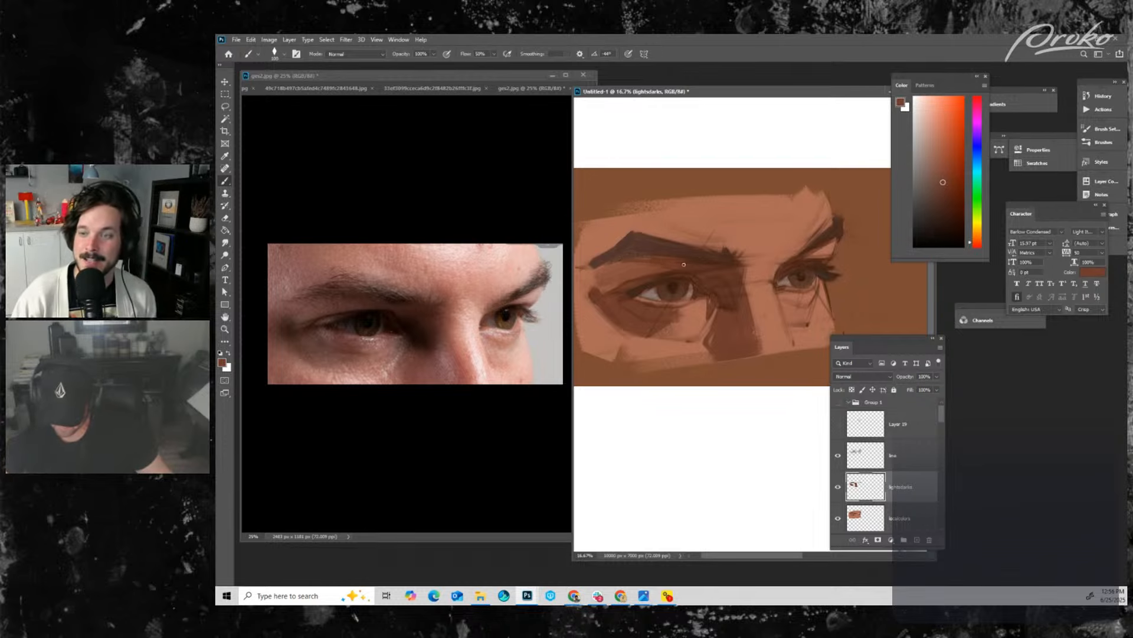
{"action": "key", "text": "bracketright"}
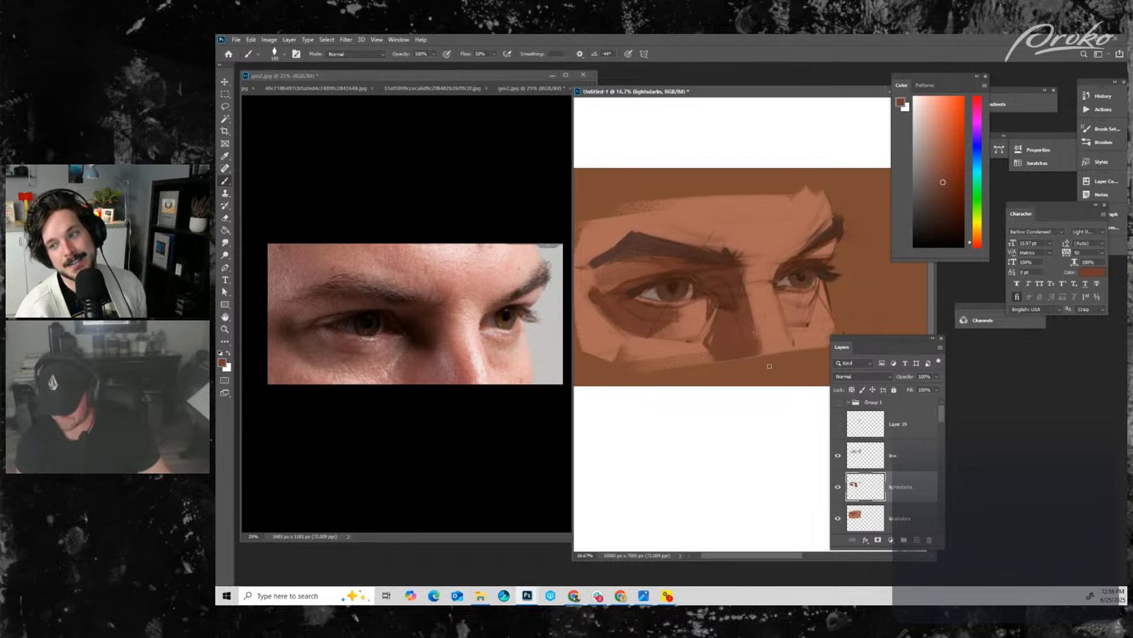
{"action": "key", "text": "bracketright"}
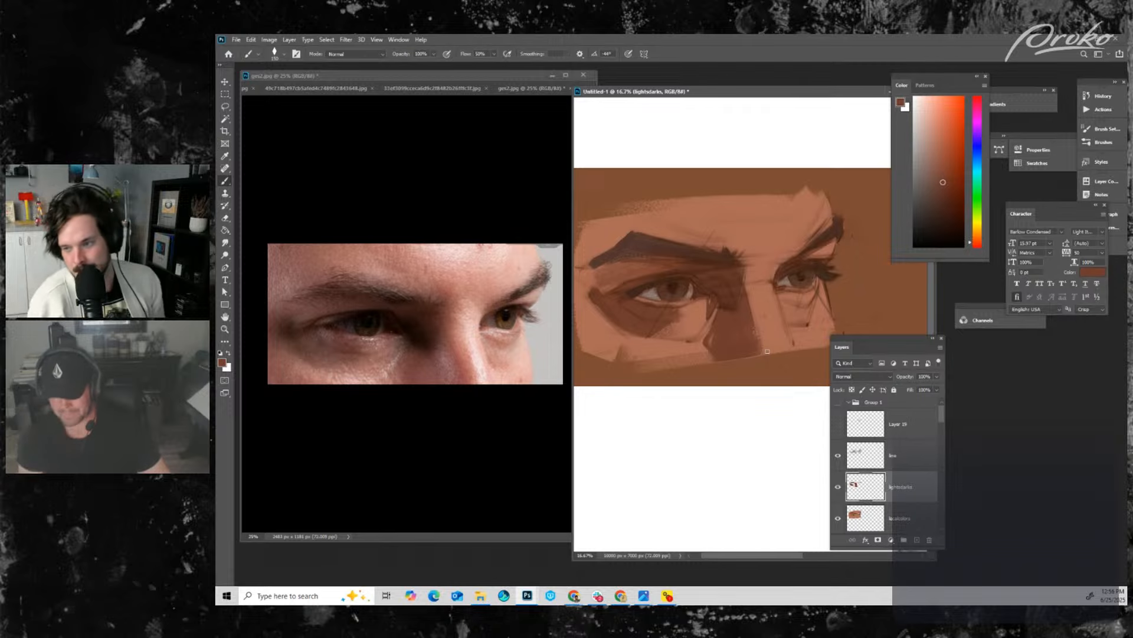
- Sample the forehead skin tone on the localcolors layer, pick a slightly lighter colour, and add a new layer directly above localcolors
{"action": "left_click", "coordinate": [869, 454]}
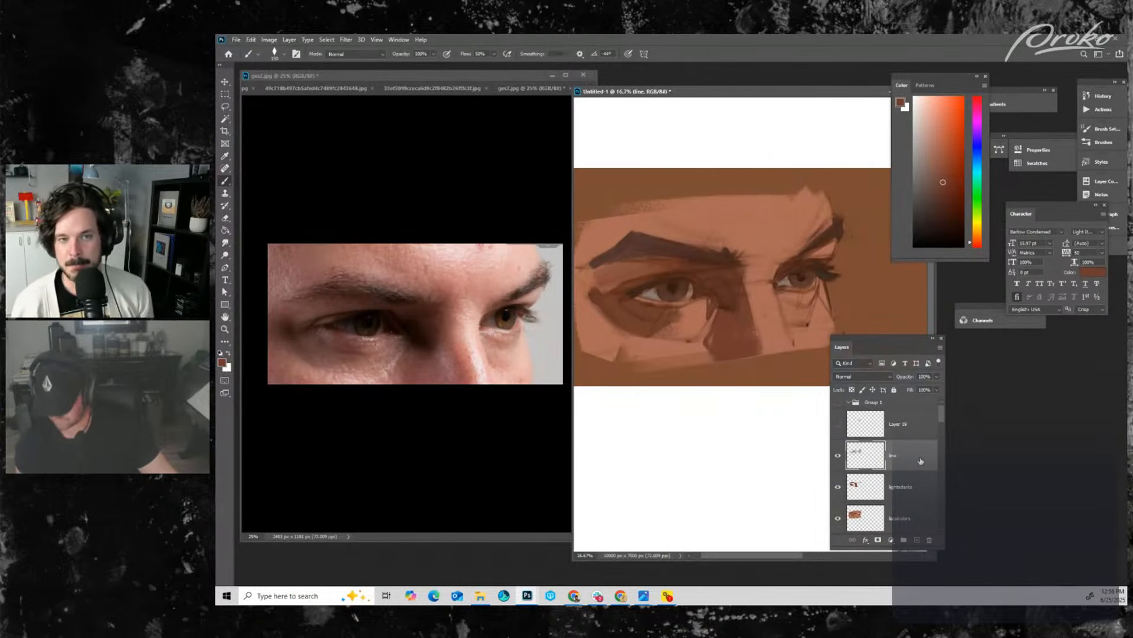
{"action": "left_click", "coordinate": [880, 489]}
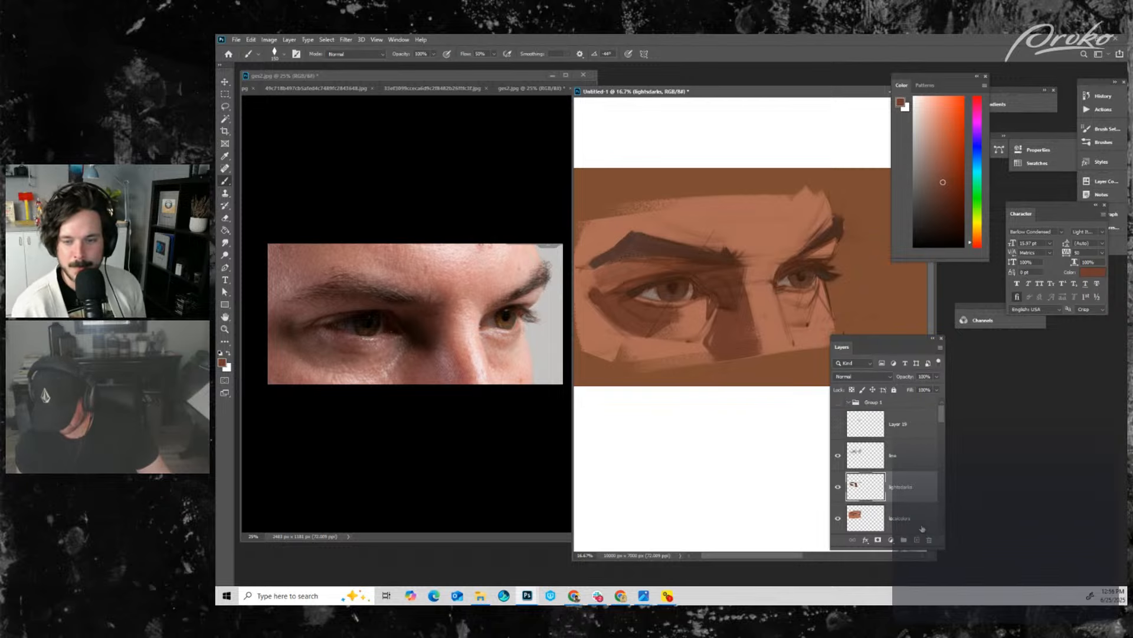
{"action": "left_click", "coordinate": [879, 522]}
{"action": "key", "text": "alt"}
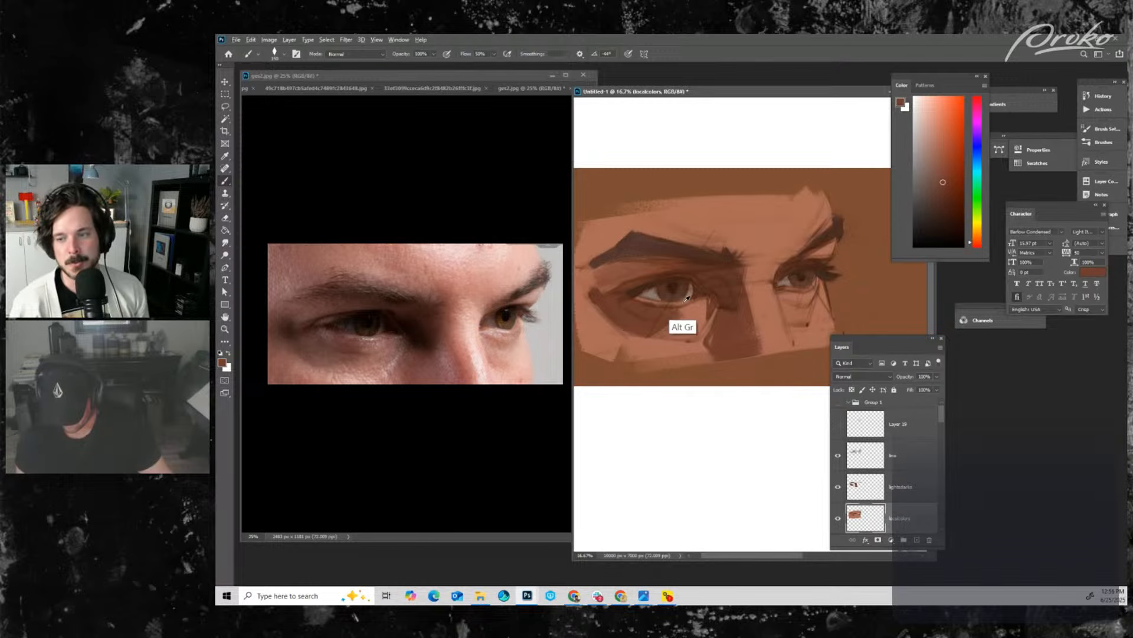
{"action": "left_click", "coordinate": [686, 298], "text": "alt"}
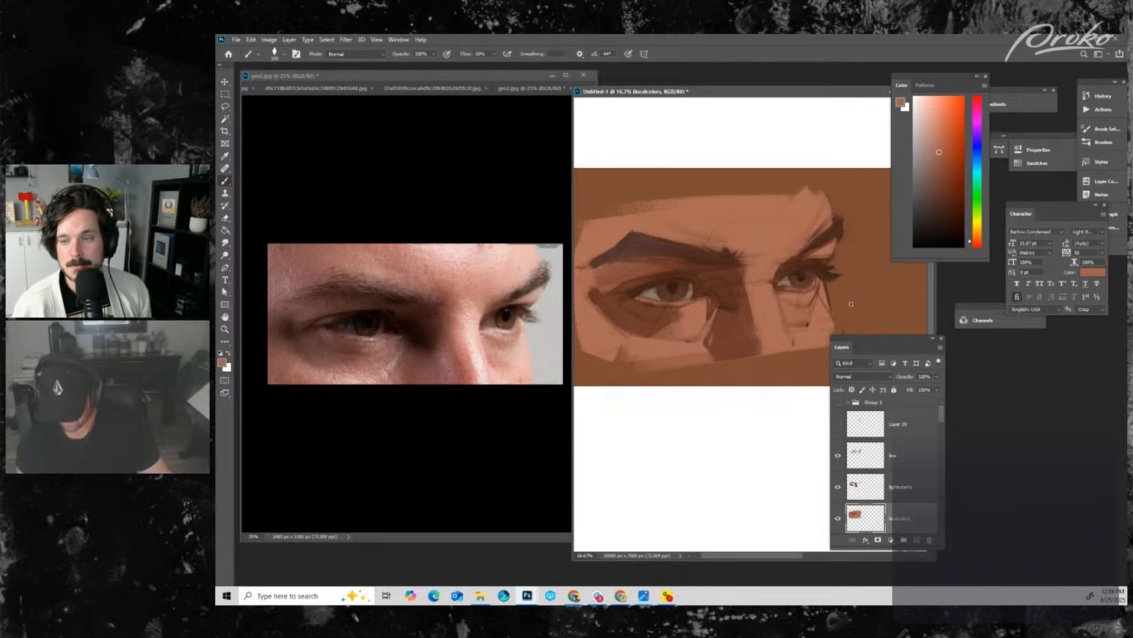
{"action": "left_click", "coordinate": [708, 224], "text": "alt"}
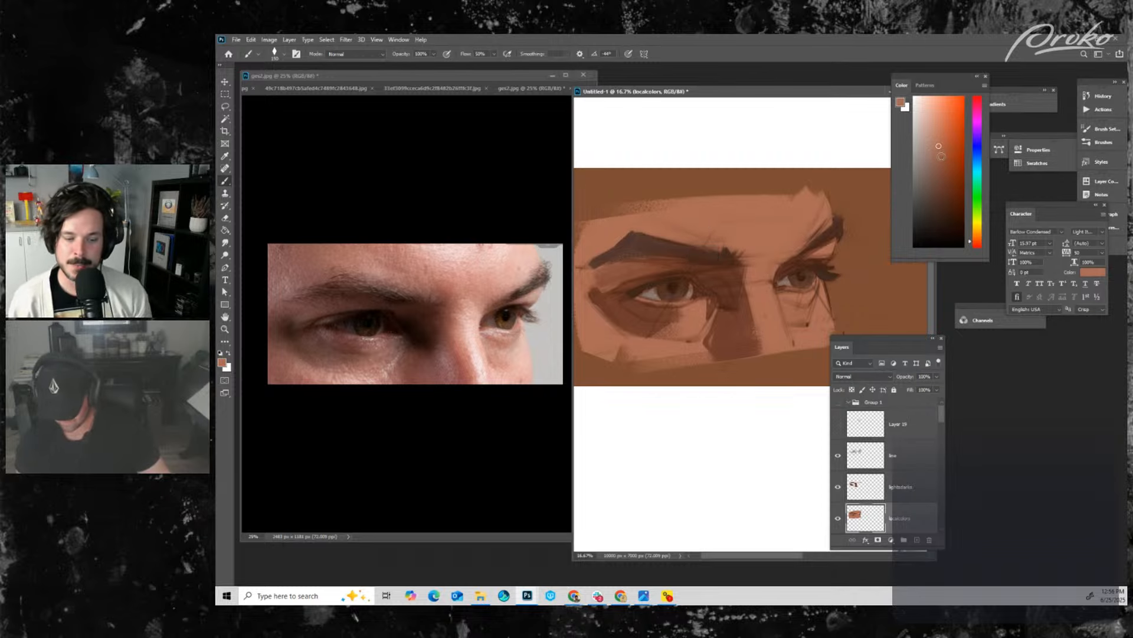
{"action": "left_click", "coordinate": [780, 235], "text": "alt"}
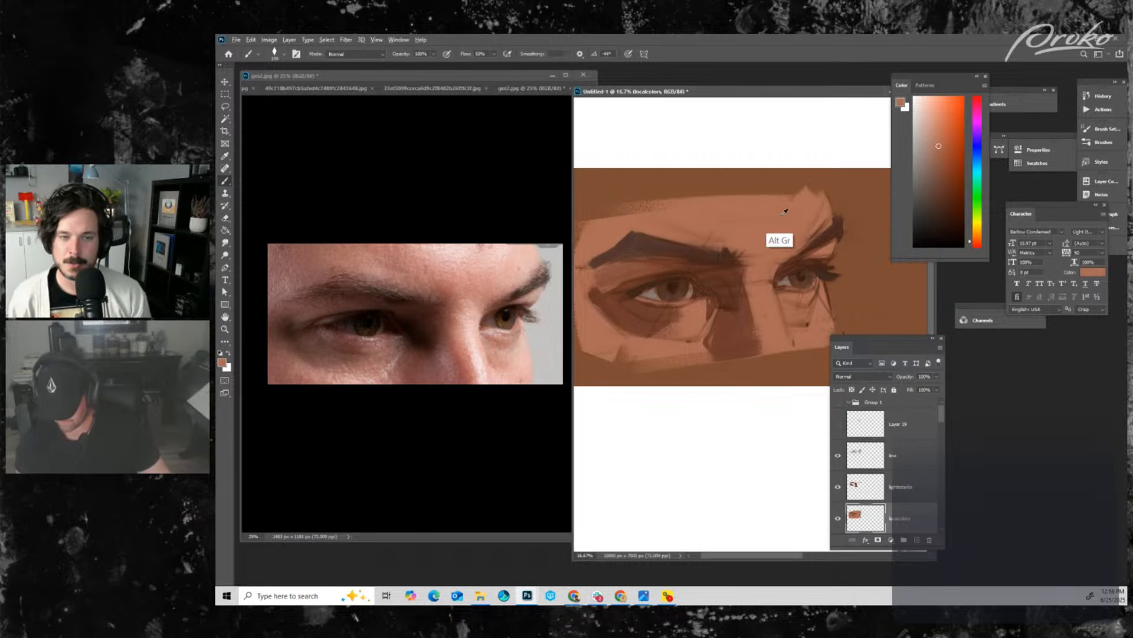
{"action": "left_click", "coordinate": [936, 140]}
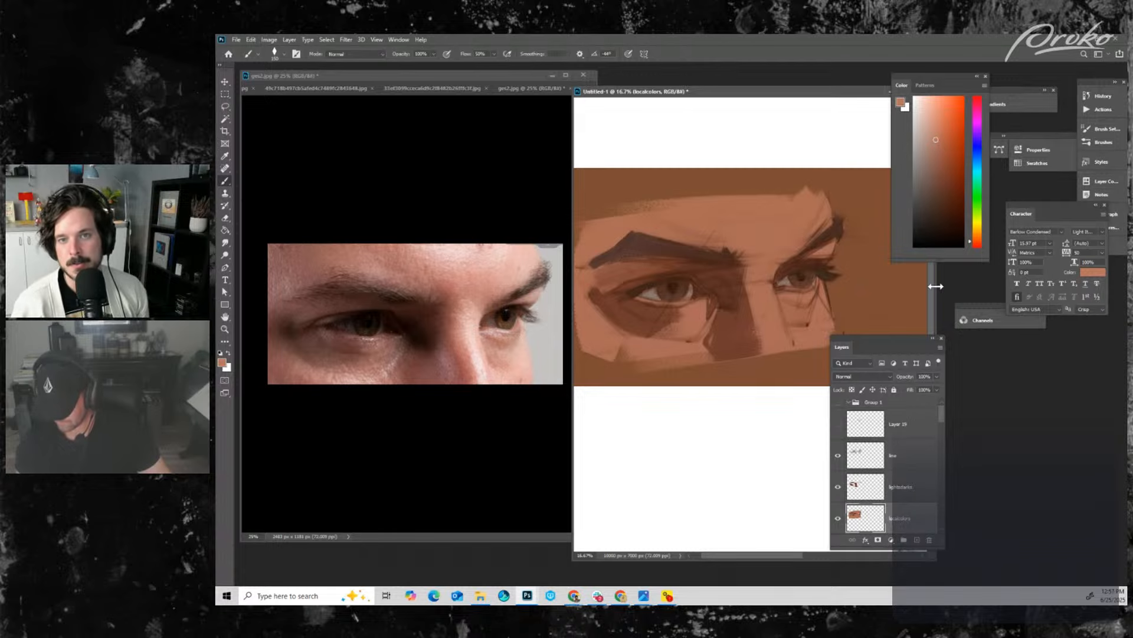
{"action": "left_click", "coordinate": [918, 541]}
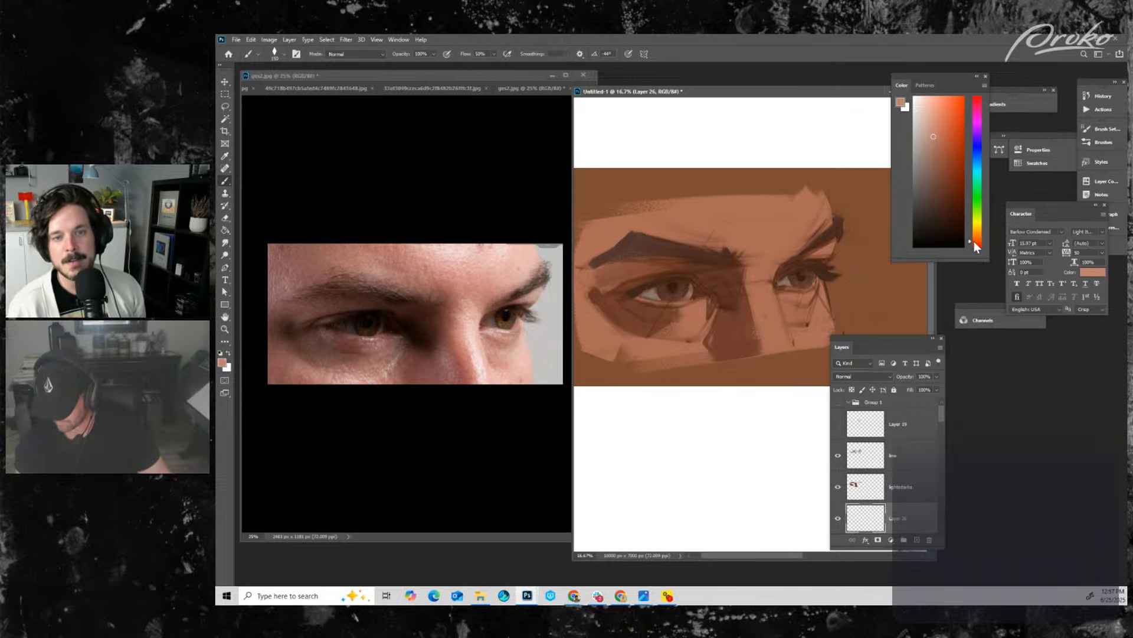
- Pick a slightly lighter skin tone and paint a light patch across the middle of the forehead
{"action": "left_click_drag", "start_coordinate": [695, 215], "coordinate": [737, 220]}
{"action": "key", "text": "ctrl+z"}
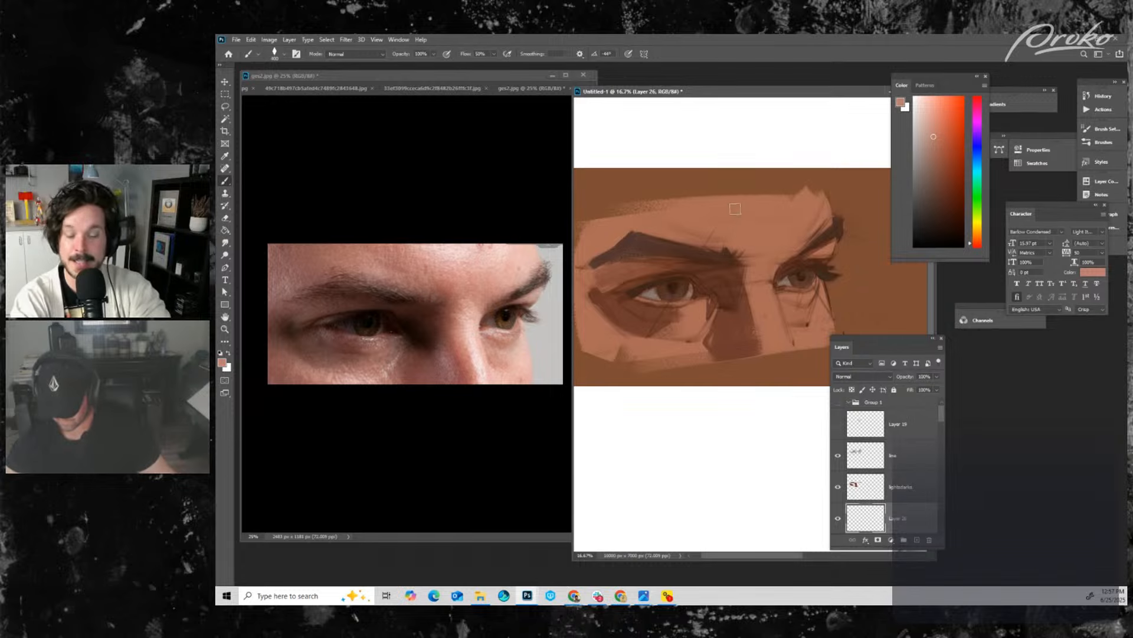
{"action": "left_click", "coordinate": [933, 132]}
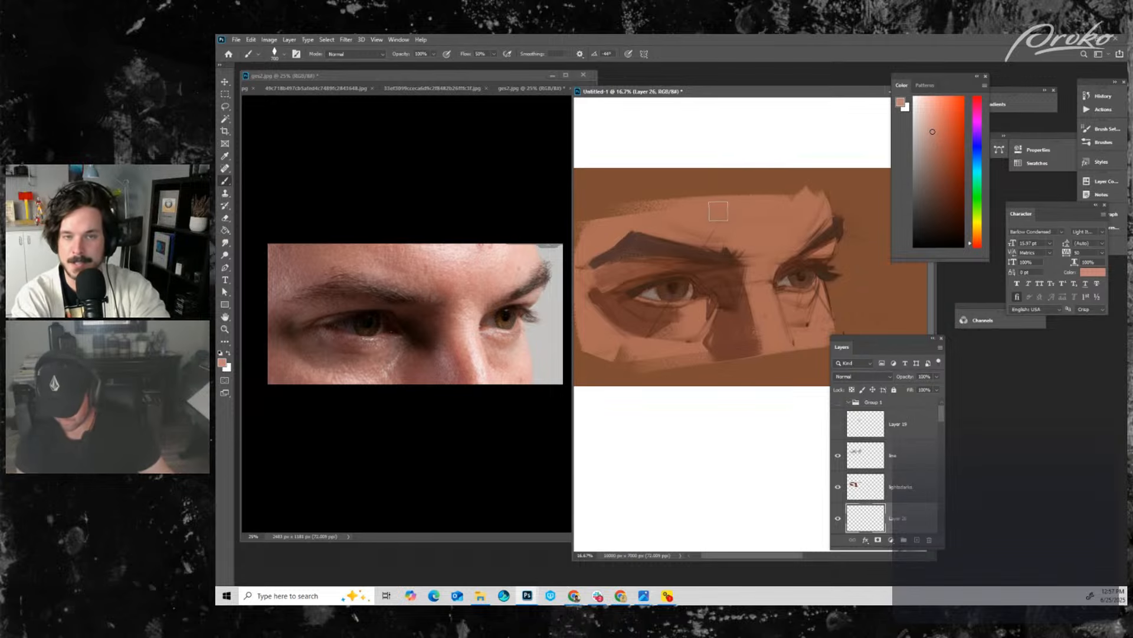
{"action": "mouse_move", "coordinate": [702, 204]}
{"action": "left_mouse_down"}
{"action": "mouse_move", "coordinate": [784, 202]}
{"action": "mouse_move", "coordinate": [696, 207]}
{"action": "mouse_move", "coordinate": [780, 201]}
{"action": "mouse_move", "coordinate": [754, 209]}
{"action": "mouse_move", "coordinate": [732, 205]}
{"action": "mouse_move", "coordinate": [786, 207]}
{"action": "left_mouse_up"}
{"action": "key", "text": "bracketright"}
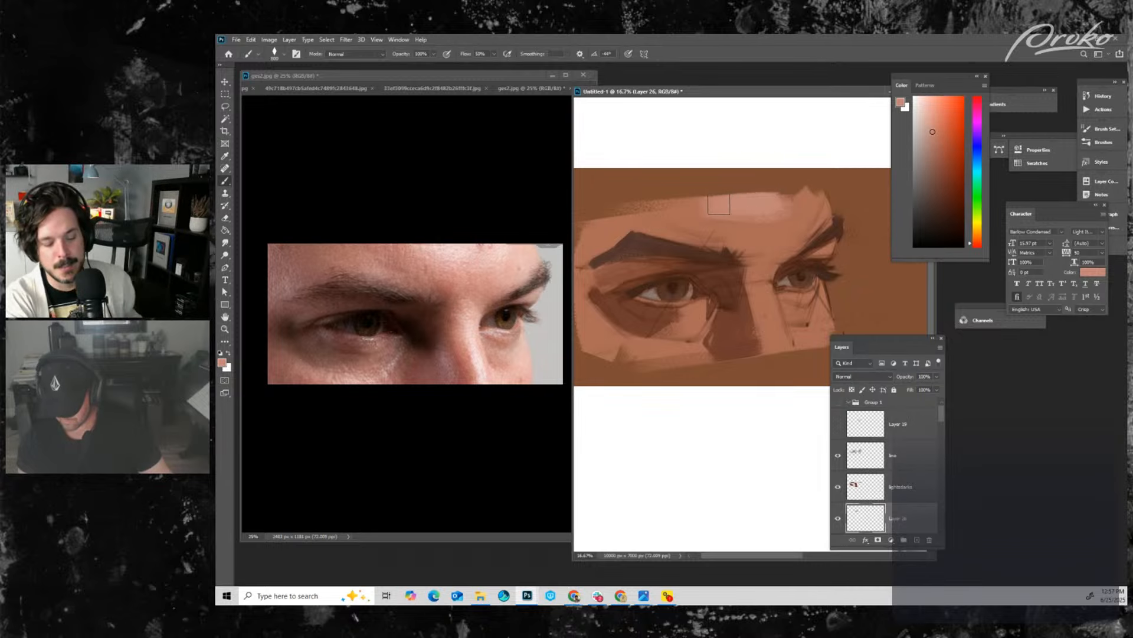
- Paint the lit plane down the bridge of the nose with a smaller brush in the light skin tone
{"action": "key", "text": "bracketleft"}
{"action": "key", "text": "bracketleft"}
{"action": "key", "text": "bracketleft"}
{"action": "key", "text": "bracketleft"}
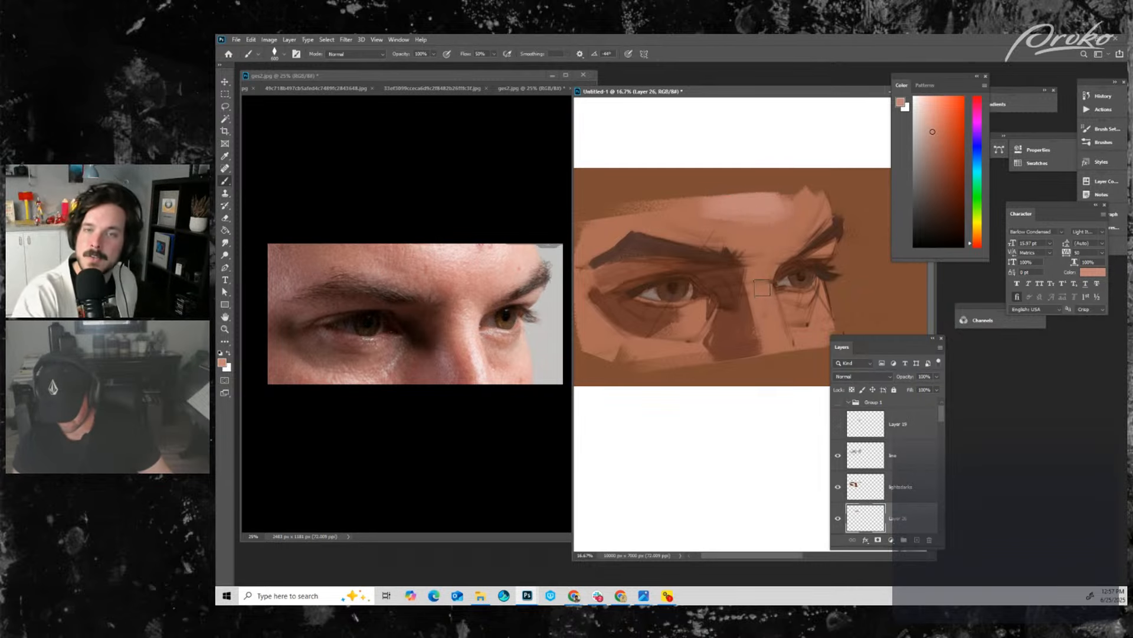
{"action": "left_click_drag", "start_coordinate": [761, 285], "coordinate": [780, 339]}
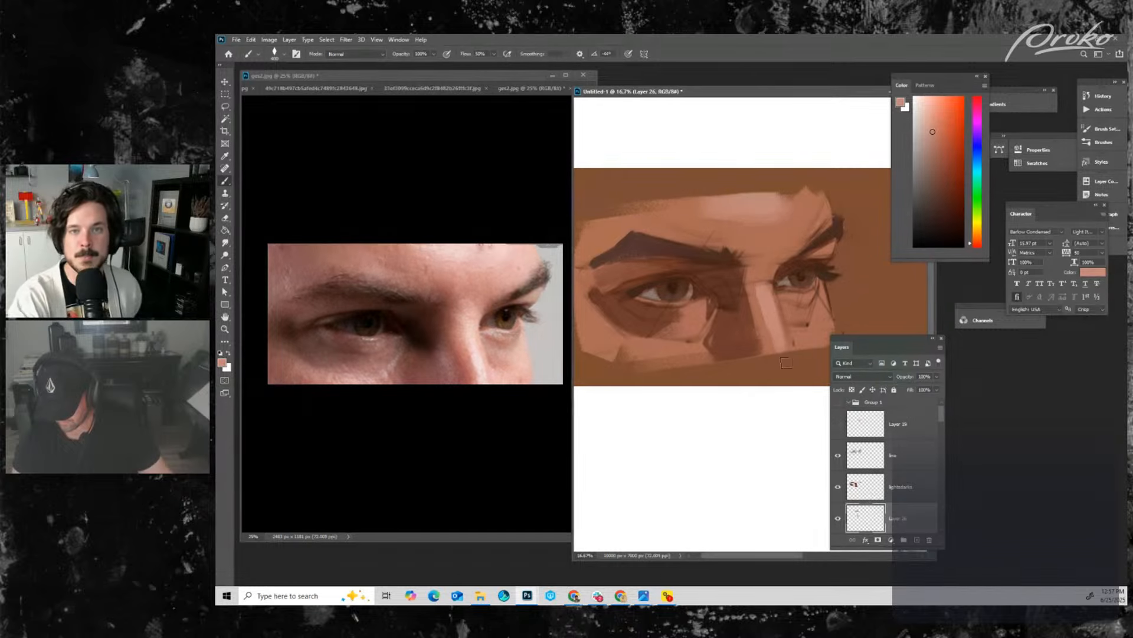
{"action": "key", "text": "bracketleft"}
{"action": "key", "text": "bracketleft"}
{"action": "key", "text": "bracketleft"}
{"action": "key", "text": "bracketleft"}
{"action": "key", "text": "bracketleft"}
{"action": "key", "text": "bracketleft"}
{"action": "key", "text": "bracketleft"}
{"action": "key", "text": "bracketleft"}
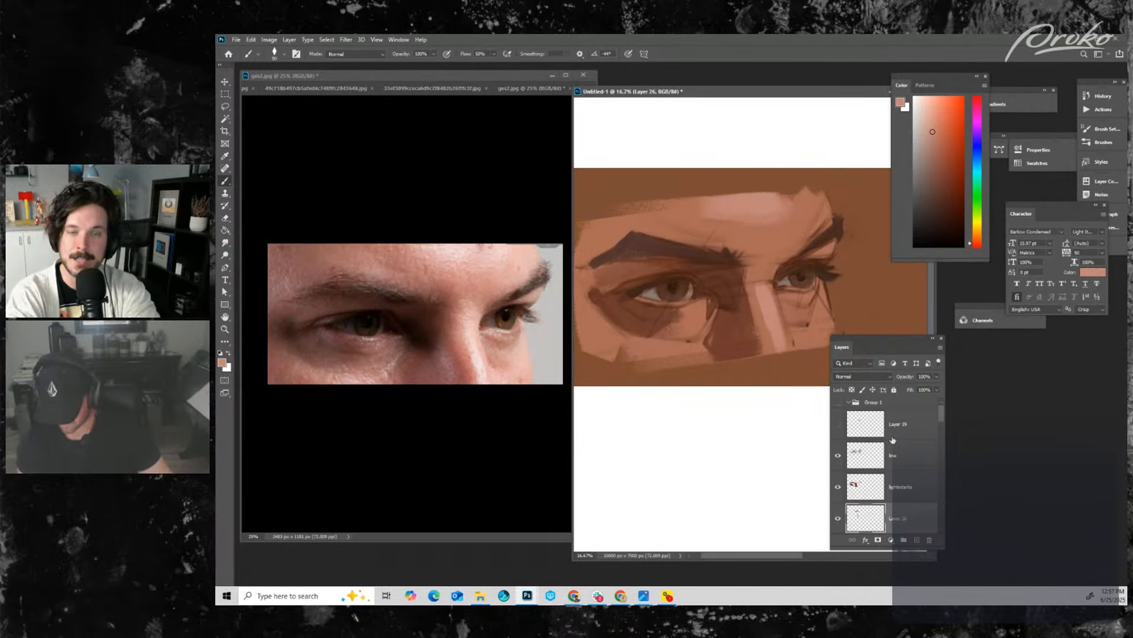
- Move Layer 26 above the lightsdarks layer, directly below the line layer
{"action": "left_click", "coordinate": [882, 457]}
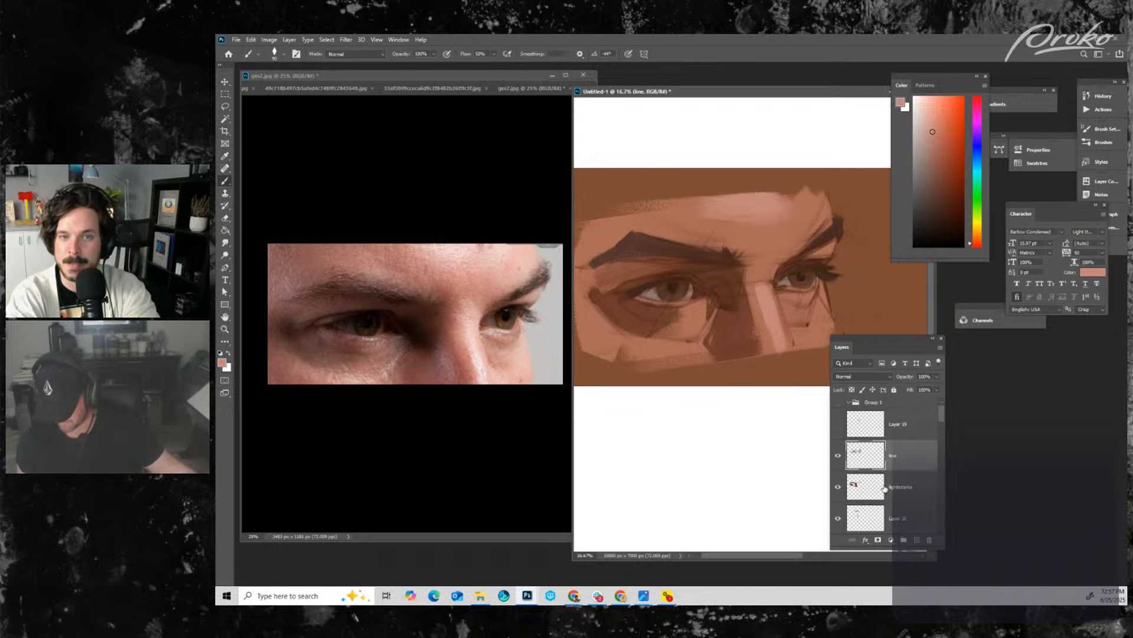
{"action": "left_click", "coordinate": [870, 521]}
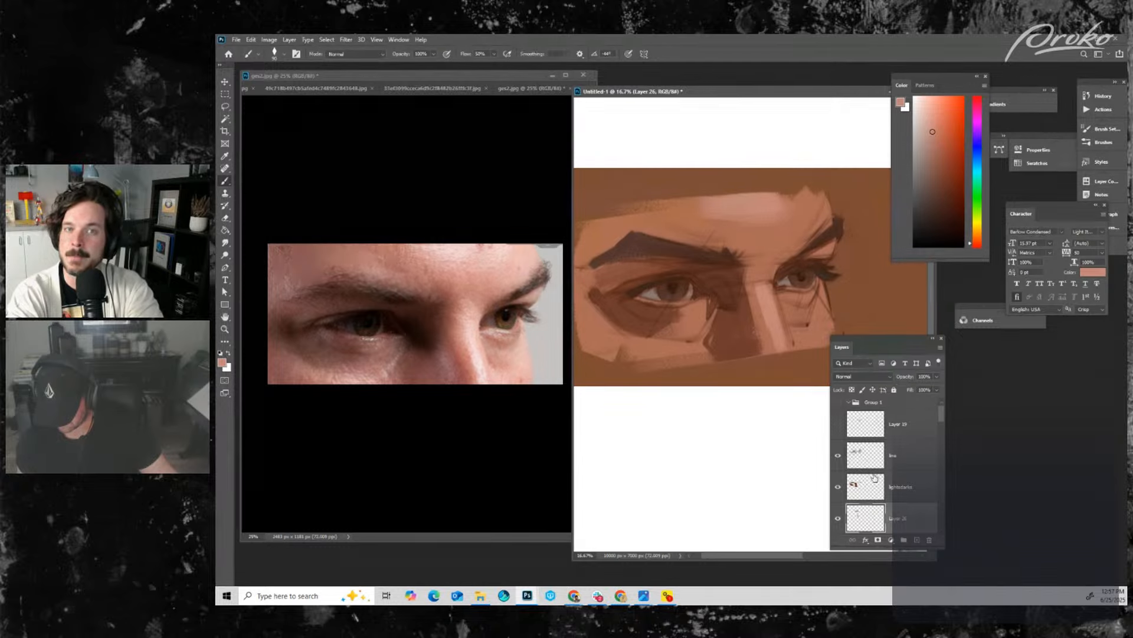
{"action": "double_click", "coordinate": [875, 507]}
{"action": "left_click", "coordinate": [682, 358]}
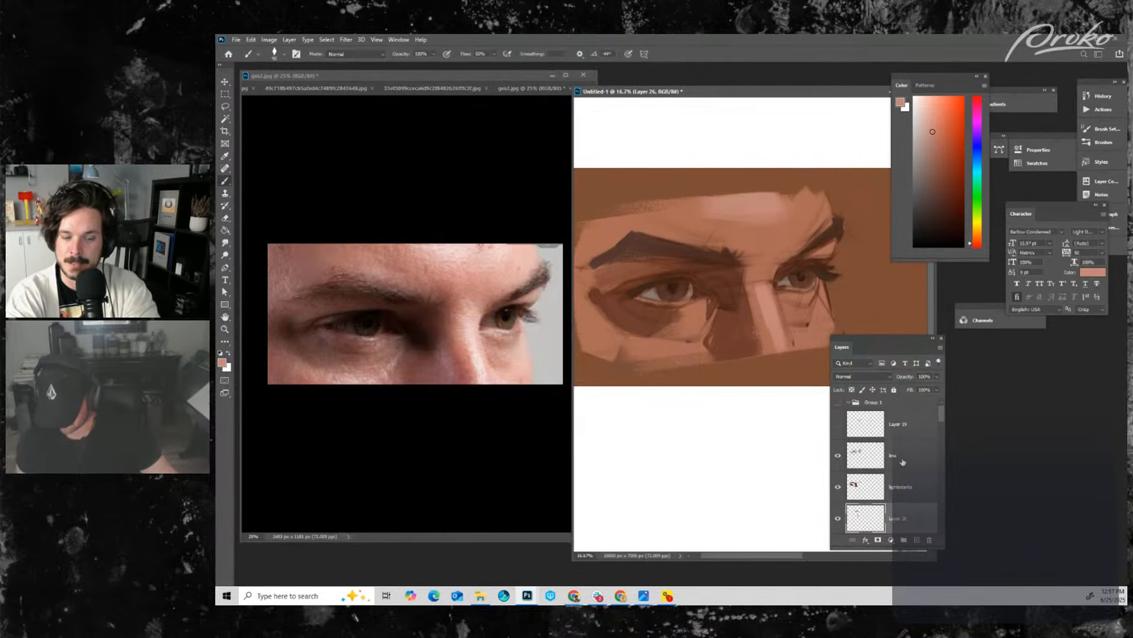
{"action": "left_click_drag", "start_coordinate": [876, 517], "coordinate": [891, 462]}
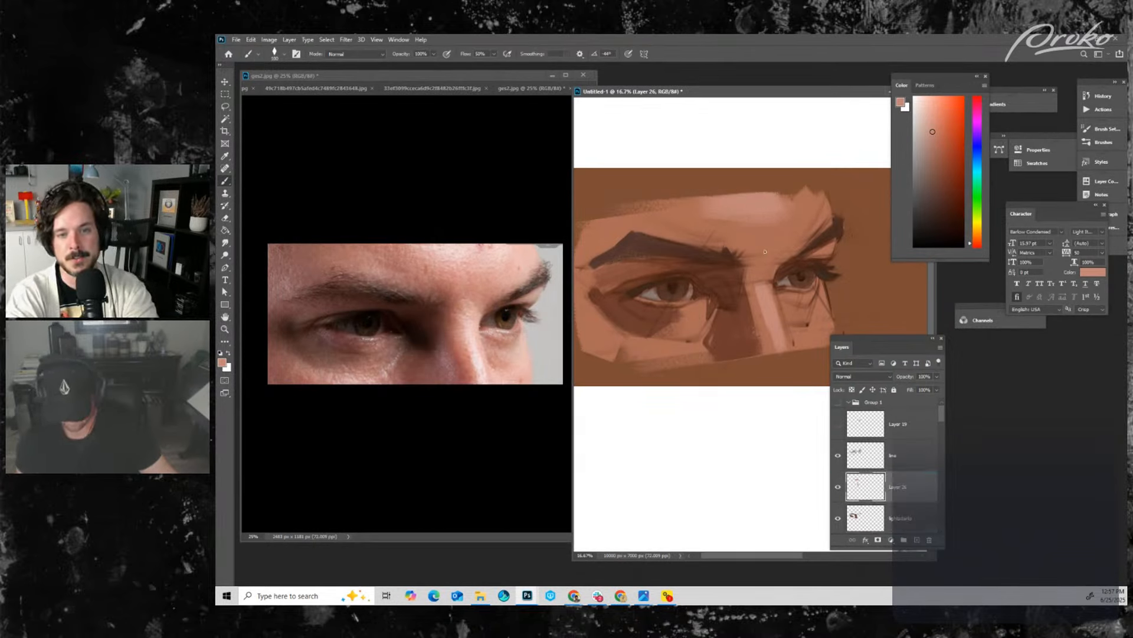
- Extend the light skin tone from the nose bridge up between the eyebrows with a larger brush
{"action": "key", "text": "bracketright"}
{"action": "key", "text": "bracketright"}
{"action": "key", "text": "bracketright"}
{"action": "key", "text": "bracketright"}
{"action": "key", "text": "bracketright"}
{"action": "key", "text": "bracketright"}
{"action": "key", "text": "bracketright"}
{"action": "key", "text": "bracketright"}
{"action": "key", "text": "bracketright"}
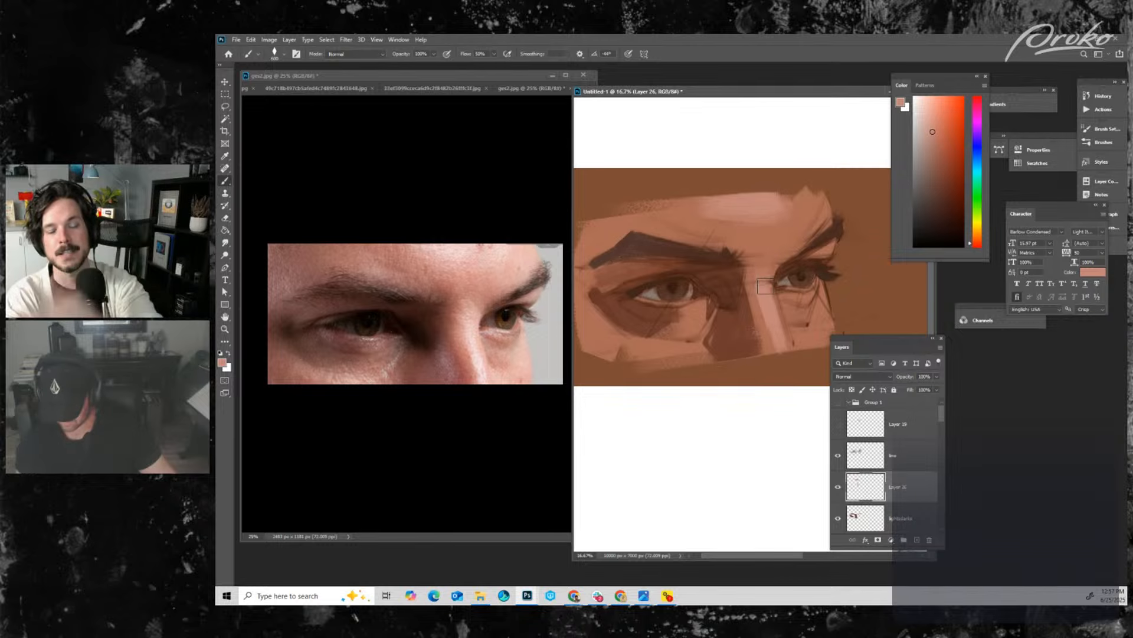
- Paint a thin light stroke across the cheek below the right-hand eye with a much smaller brush
{"action": "key", "text": "bracketleft"}
{"action": "key", "text": "bracketleft"}
{"action": "key", "text": "bracketleft"}
{"action": "key", "text": "bracketleft"}
{"action": "key", "text": "bracketleft"}
{"action": "key", "text": "bracketleft"}
{"action": "key", "text": "bracketleft"}
{"action": "key", "text": "bracketleft"}
{"action": "key", "text": "bracketleft"}
{"action": "key", "text": "bracketleft"}
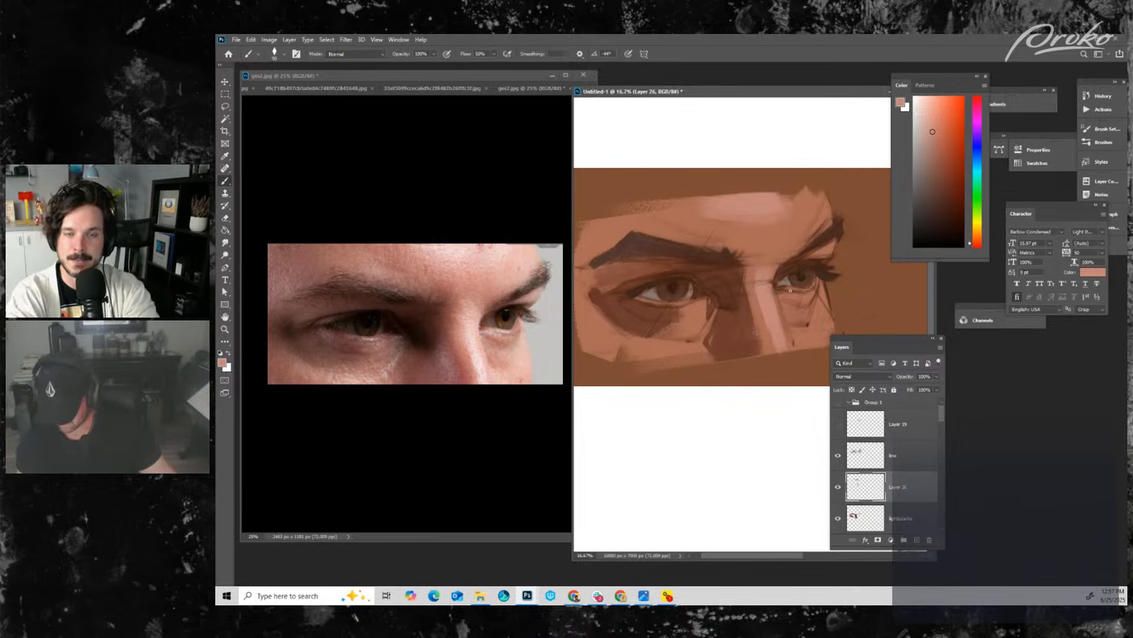
{"action": "left_click_drag", "start_coordinate": [793, 329], "coordinate": [825, 328]}
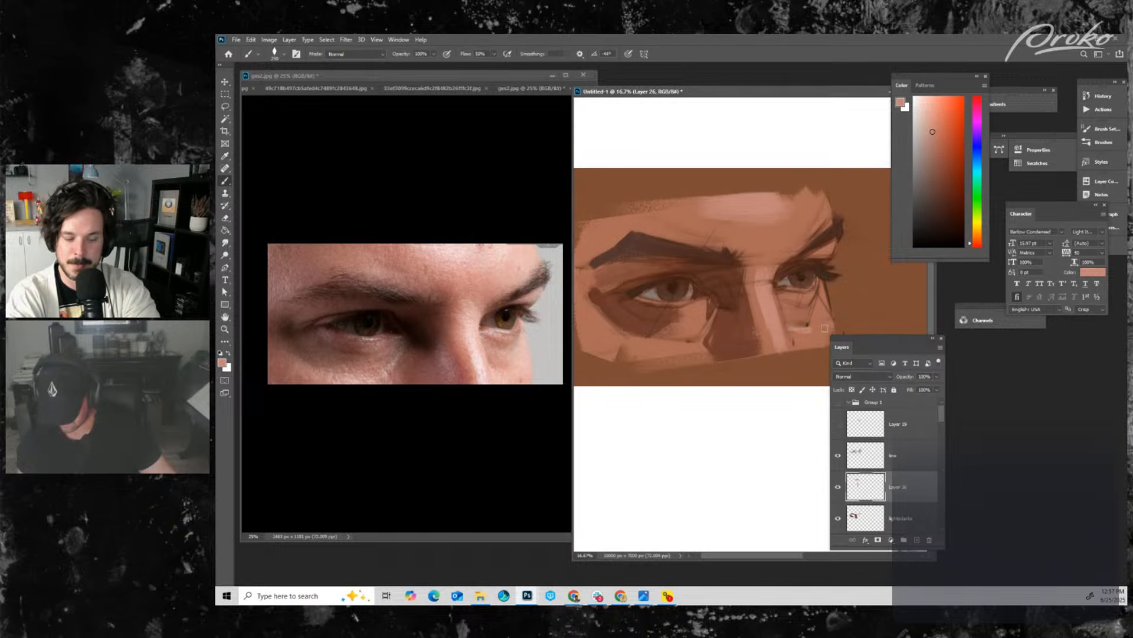
- Enlarge the brush and lighten the forehead's upper edge above the right-hand eyebrow
{"action": "key", "text": "bracketright"}
{"action": "key", "text": "bracketright"}
{"action": "key", "text": "bracketright"}
{"action": "key", "text": "bracketright"}
{"action": "key", "text": "bracketright"}
{"action": "key", "text": "bracketright"}
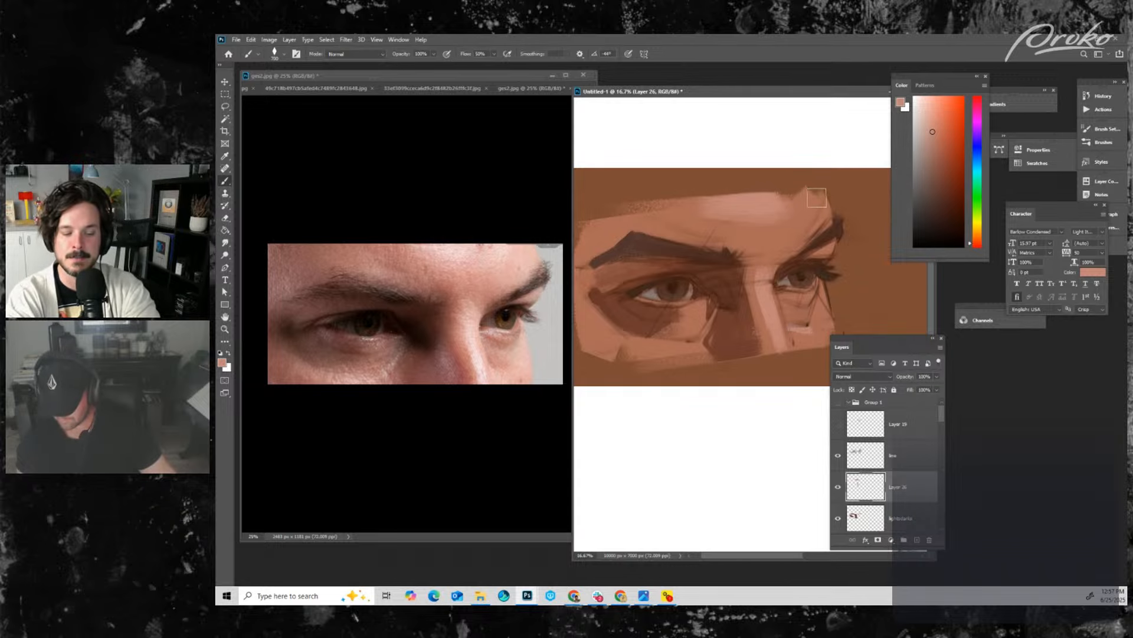
{"action": "left_click_drag", "start_coordinate": [795, 196], "coordinate": [824, 215]}
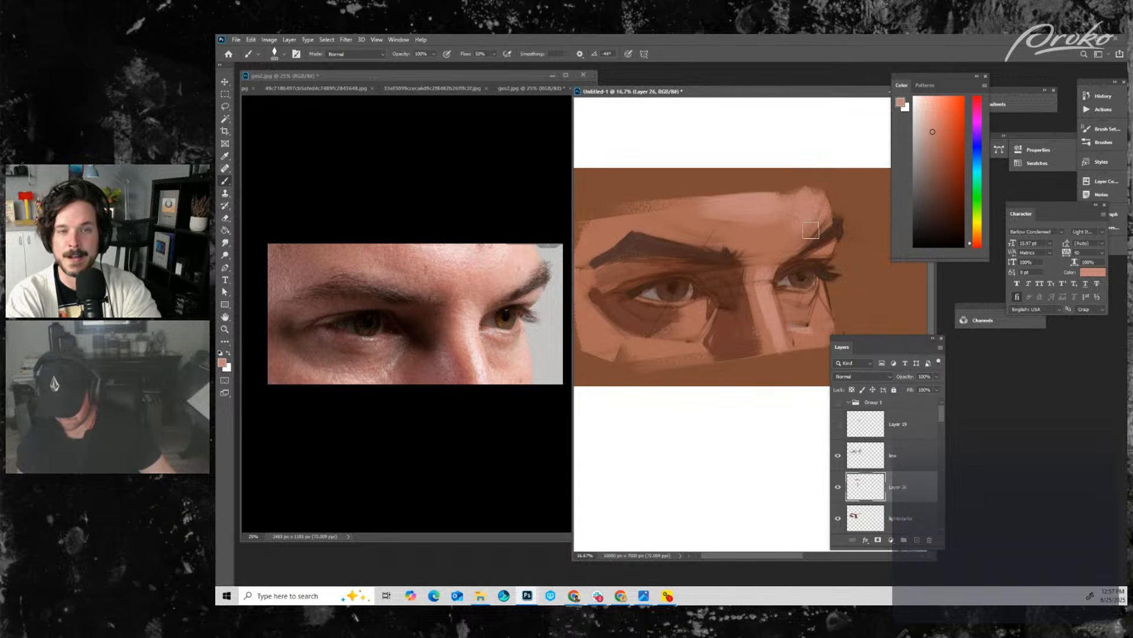
- Refine the light area above the right-hand eyebrow and lighten the forehead above the left-hand eyebrow, adjusting the brush size
{"action": "key", "text": "bracketleft"}
{"action": "key", "text": "bracketleft"}
{"action": "key", "text": "bracketleft"}
{"action": "key", "text": "bracketleft"}
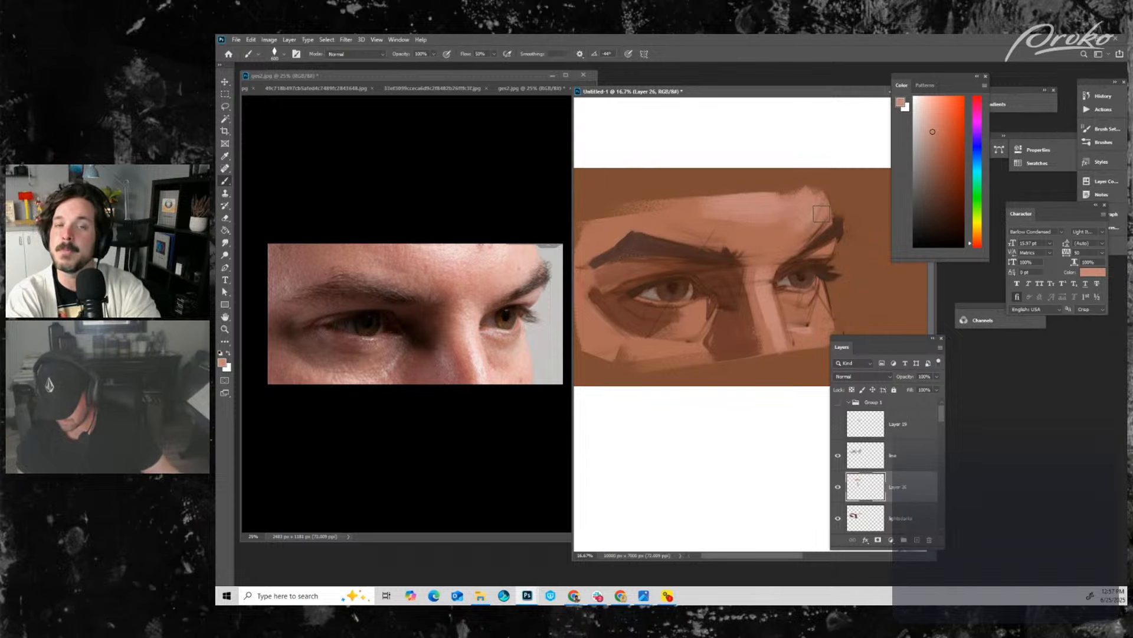
{"action": "key", "text": "bracketright"}
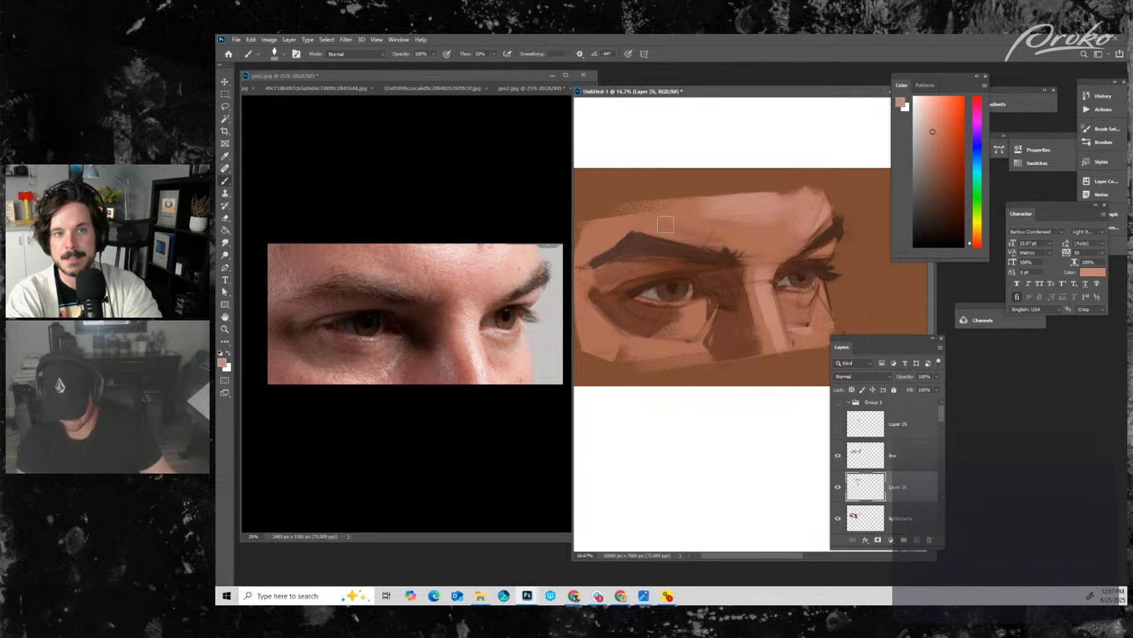
{"action": "key", "text": "bracketleft"}
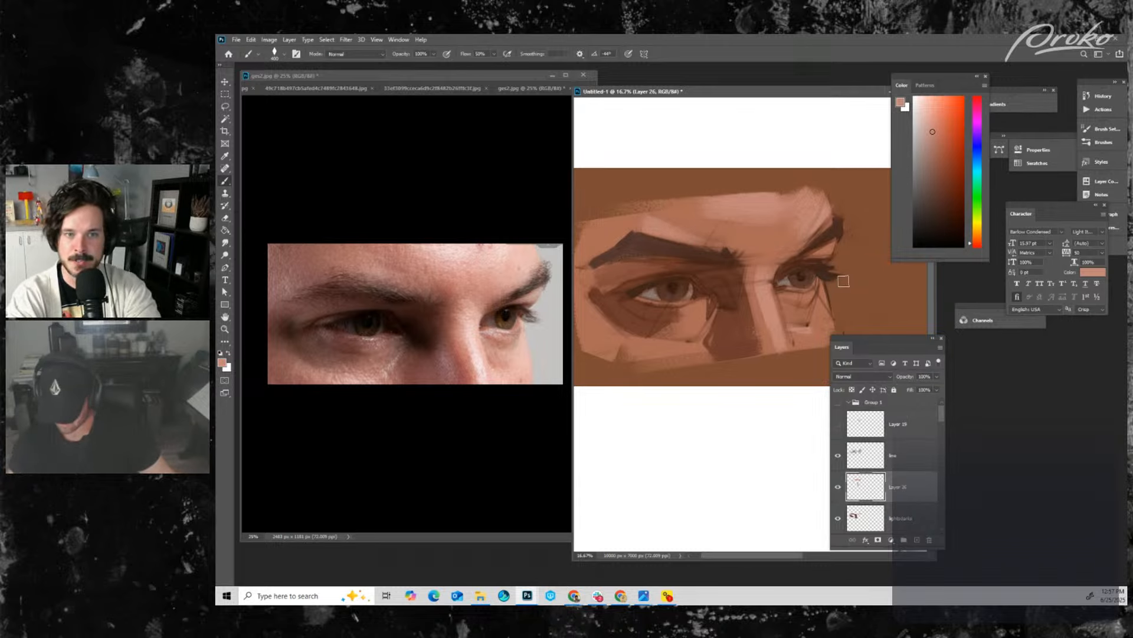
- Fill in the lit cheek below the right-hand eye with the light skin tone, varying the brush size
{"action": "key", "text": "bracketleft"}
{"action": "key", "text": "bracketleft"}
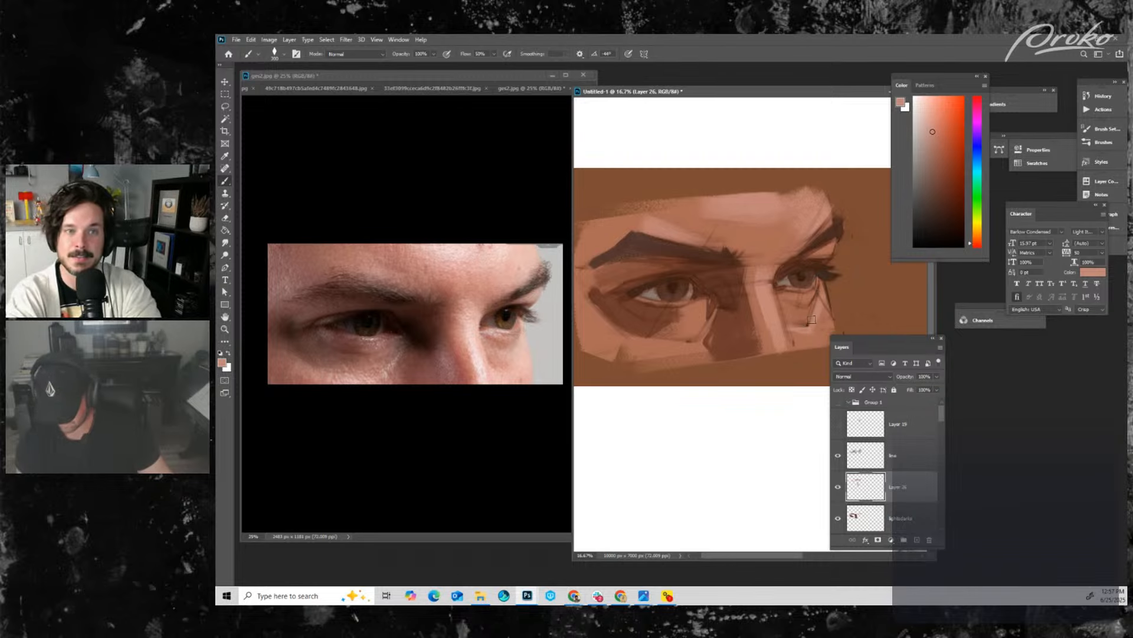
{"action": "key", "text": "bracketright"}
{"action": "key", "text": "bracketright"}
{"action": "key", "text": "bracketright"}
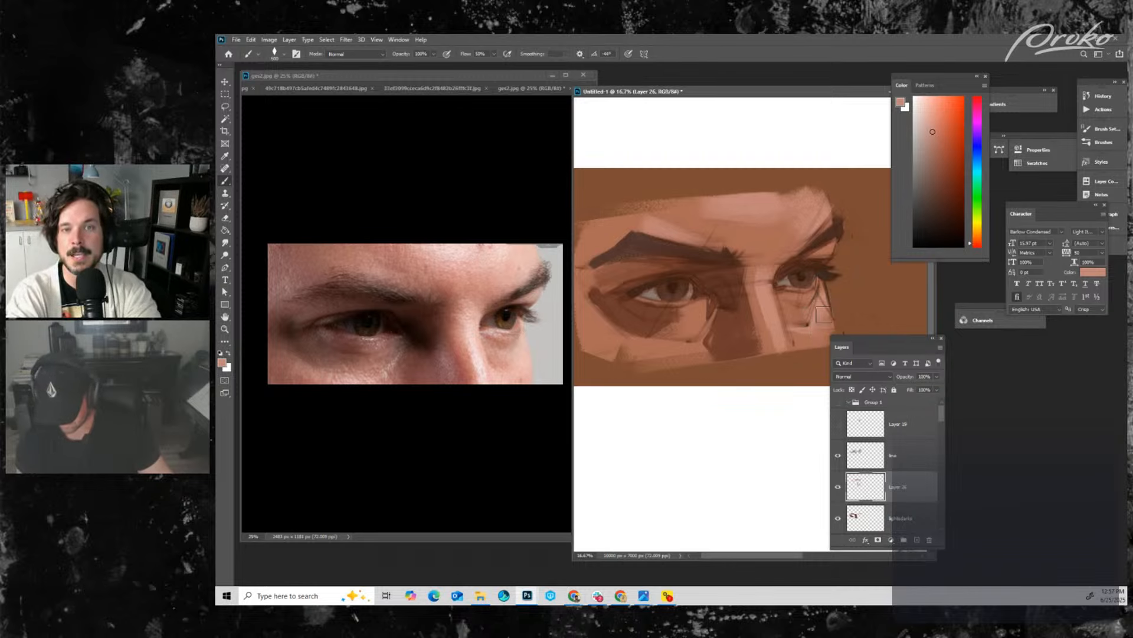
{"action": "key", "text": "bracketleft"}
{"action": "key", "text": "bracketleft"}
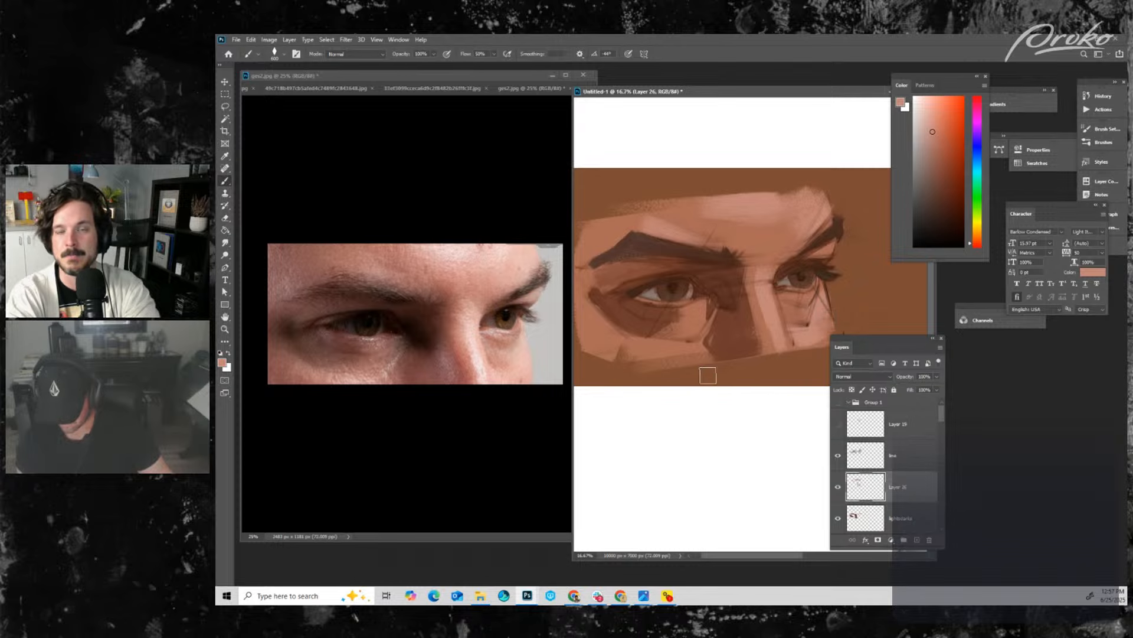
- Paint the lit upper cheek below the left-hand eye, refining its edge along the eye socket shadow with a smaller brush
{"action": "left_click_drag", "start_coordinate": [630, 337], "coordinate": [695, 351]}
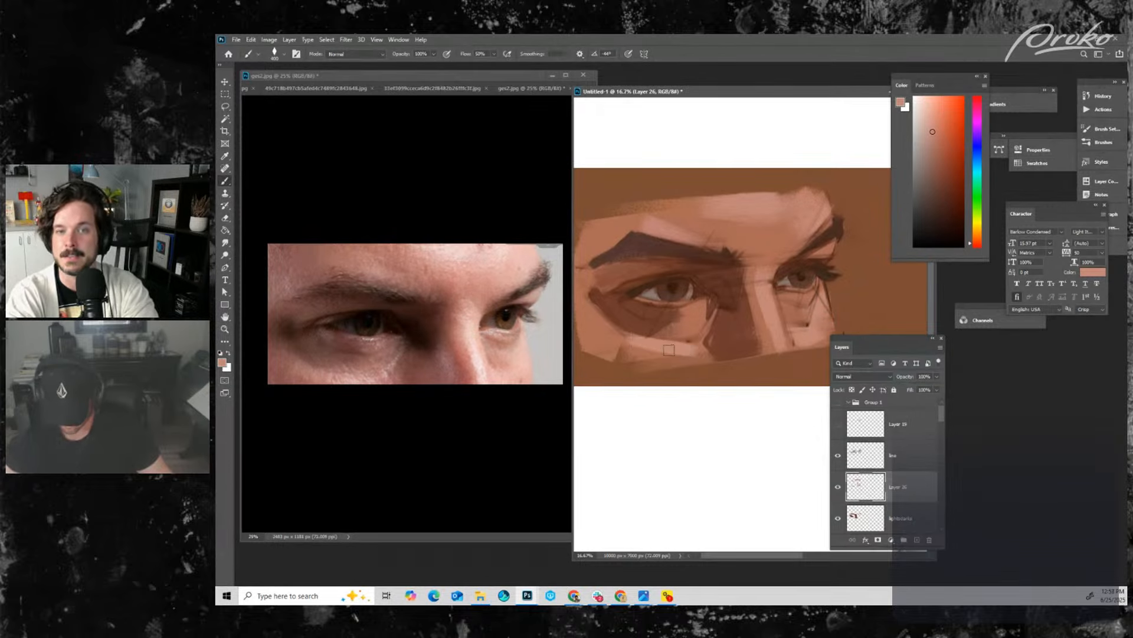
{"action": "key", "text": "bracketleft"}
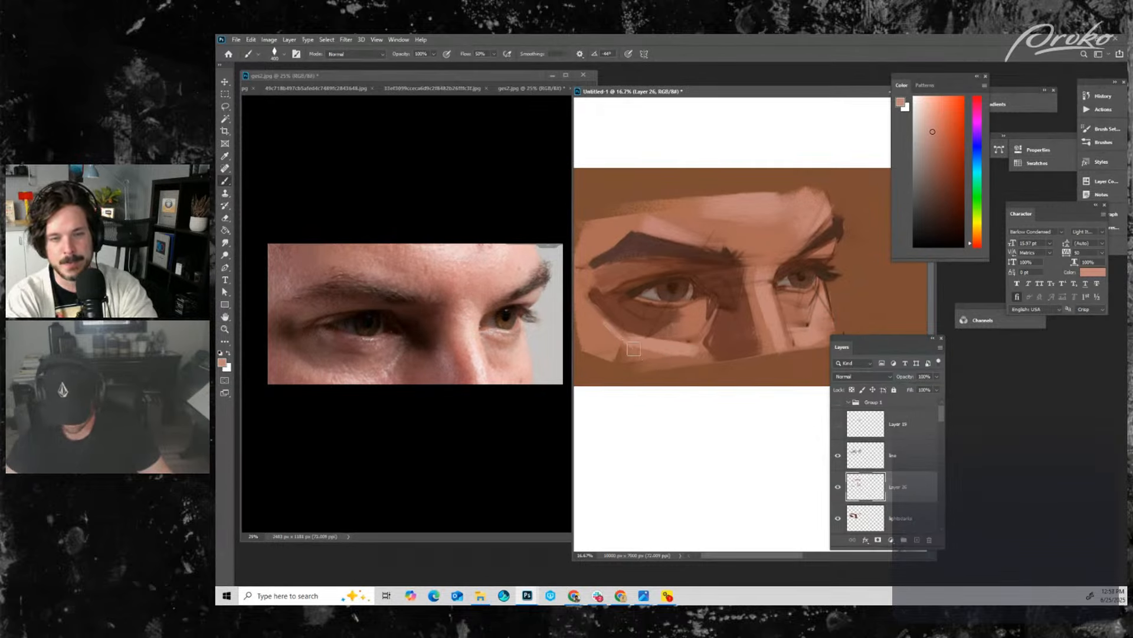
{"action": "key", "text": "bracketleft"}
{"action": "key", "text": "bracketleft"}
{"action": "key", "text": "bracketleft"}
{"action": "key", "text": "bracketleft"}
{"action": "key", "text": "bracketleft"}
{"action": "key", "text": "bracketleft"}
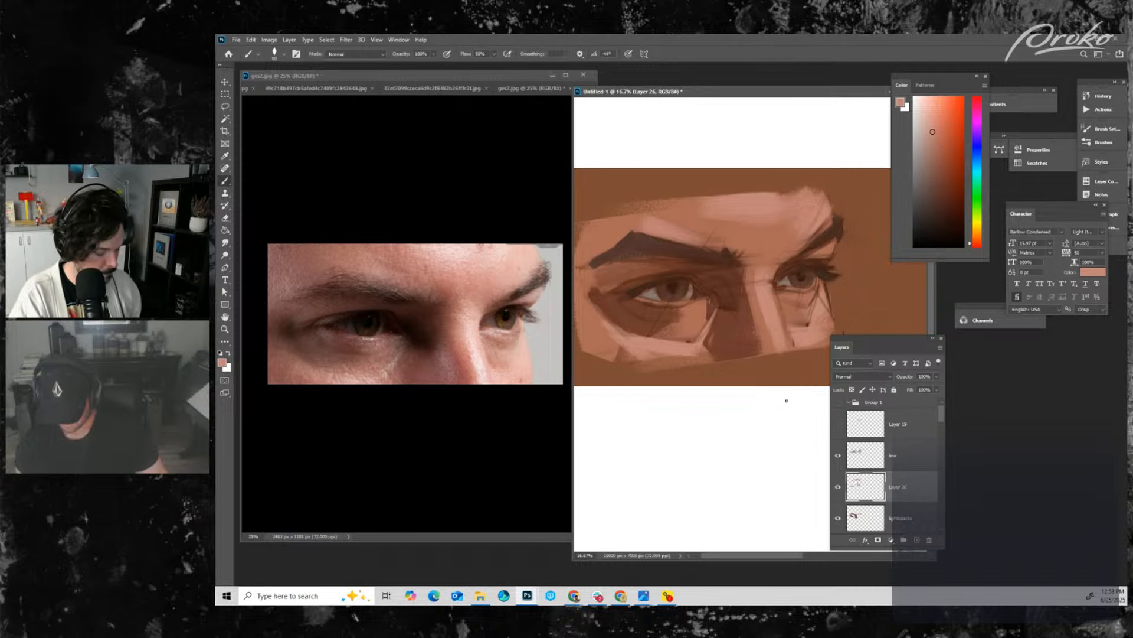
{"action": "left_click_drag", "start_coordinate": [657, 327], "coordinate": [692, 338]}
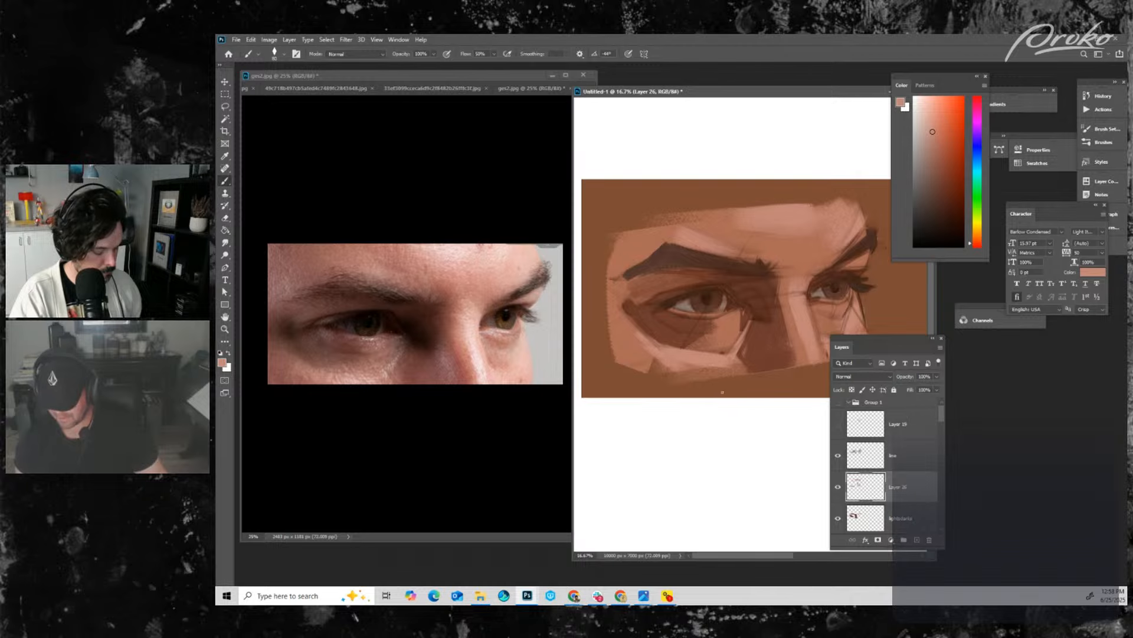
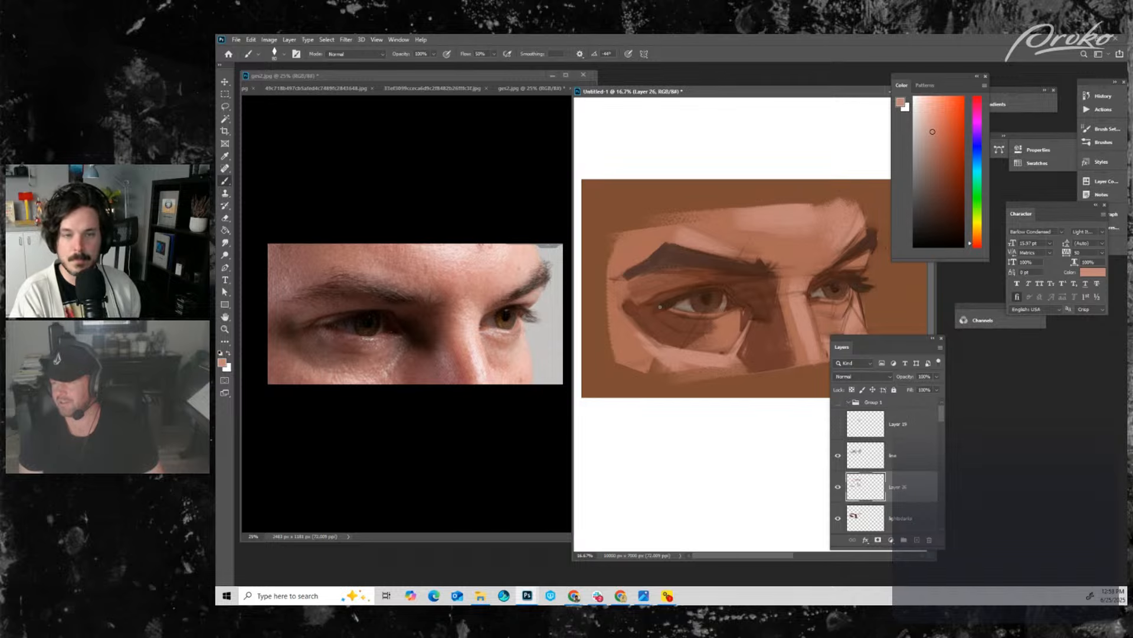
- Sample brown tones near the tail of the left-hand eyebrow and paint the area beside its outer end with a larger brush
{"action": "left_click", "coordinate": [639, 268], "text": "alt"}
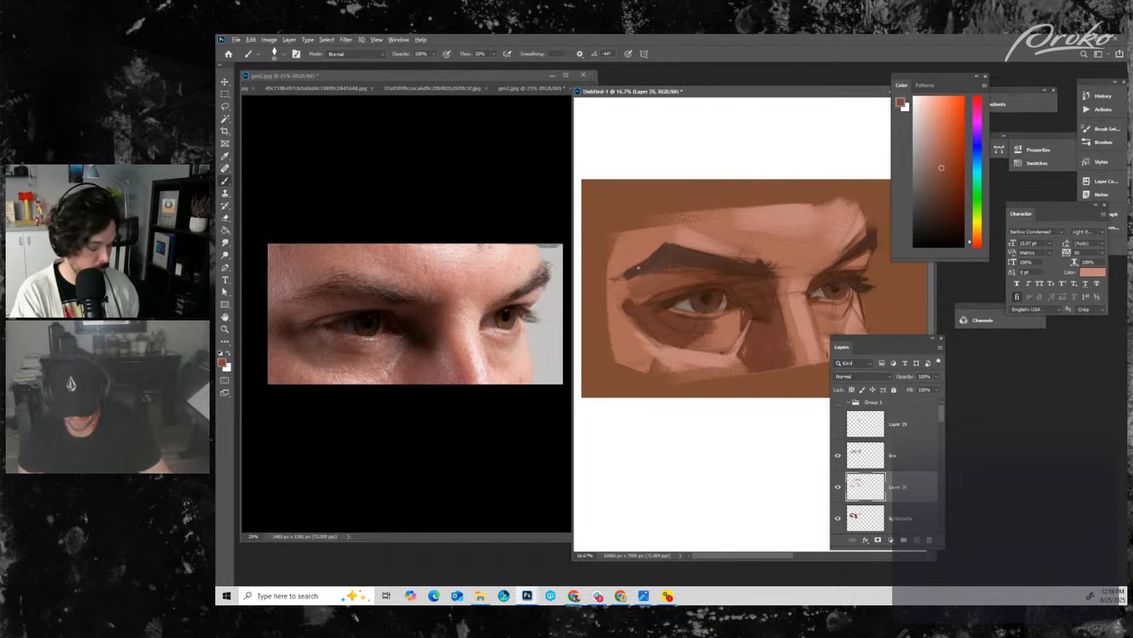
{"action": "left_click", "coordinate": [638, 267], "text": "alt"}
{"action": "key", "text": "]"}
{"action": "key", "text": "]"}
{"action": "key", "text": "]"}
{"action": "key", "text": "]"}
{"action": "key", "text": "]"}
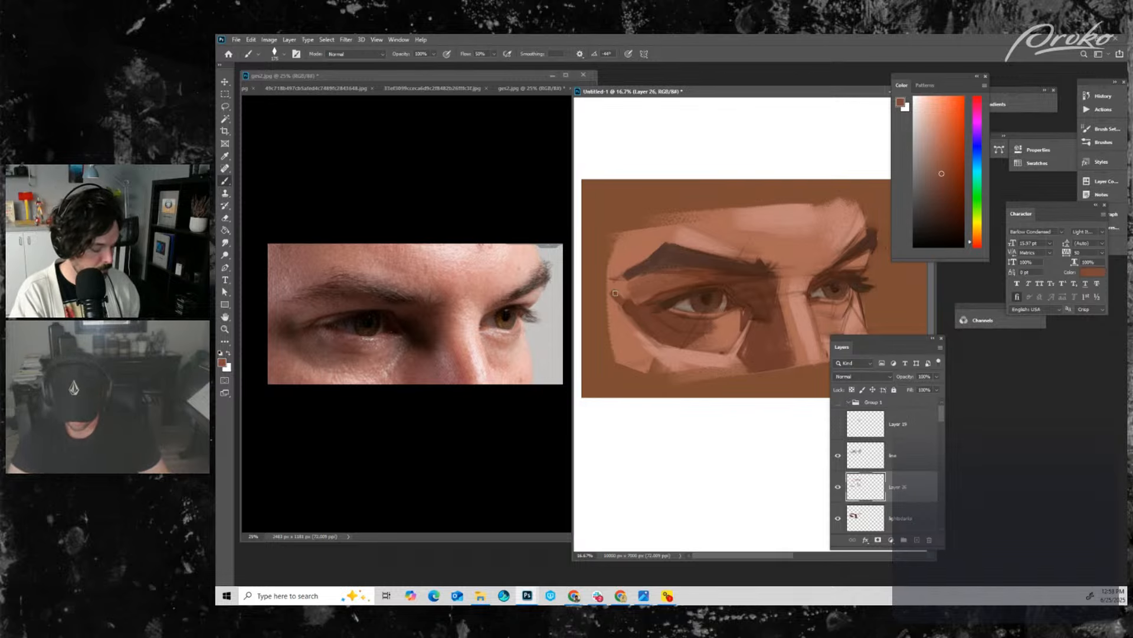
{"action": "key", "text": "]"}
{"action": "left_click", "coordinate": [623, 286], "text": "alt"}
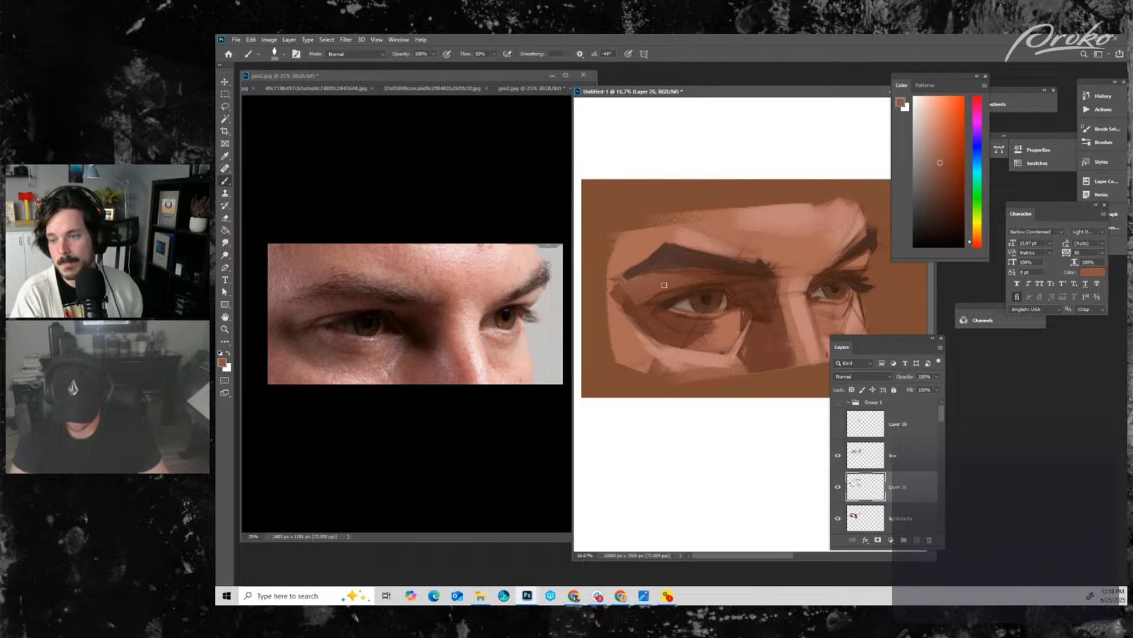
- Paint the sampled brown along the temple and outer cheek beside the left-hand eye, adjusting the brush size
{"action": "key", "text": "bracketright"}
{"action": "key", "text": "bracketright"}
{"action": "key", "text": "bracketright"}
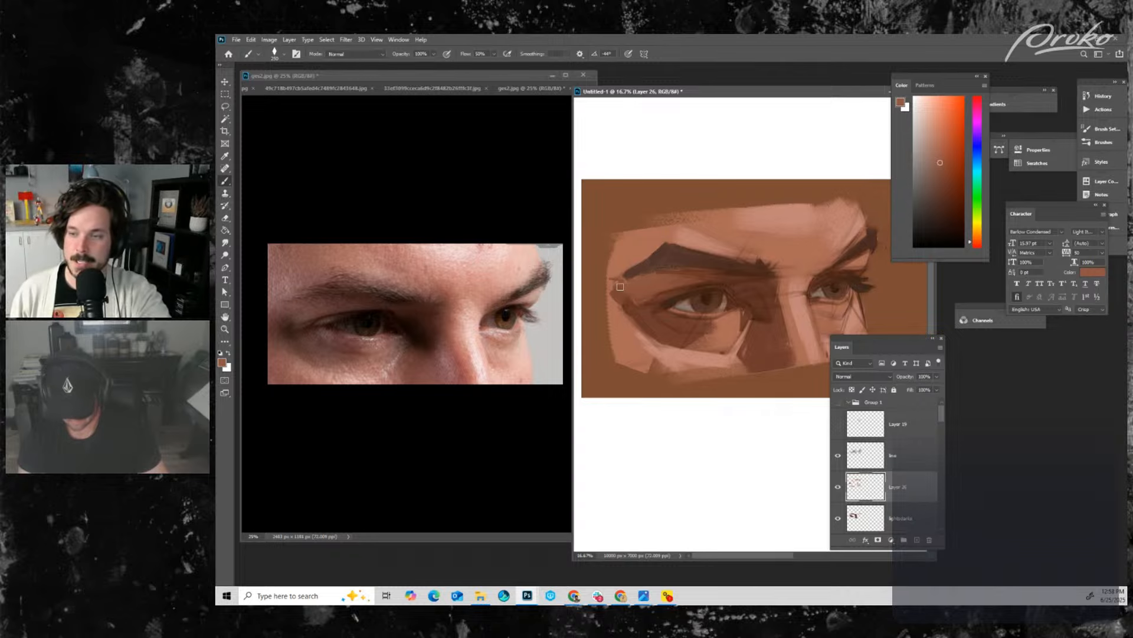
{"action": "key", "text": "bracketright"}
{"action": "key", "text": "bracketright"}
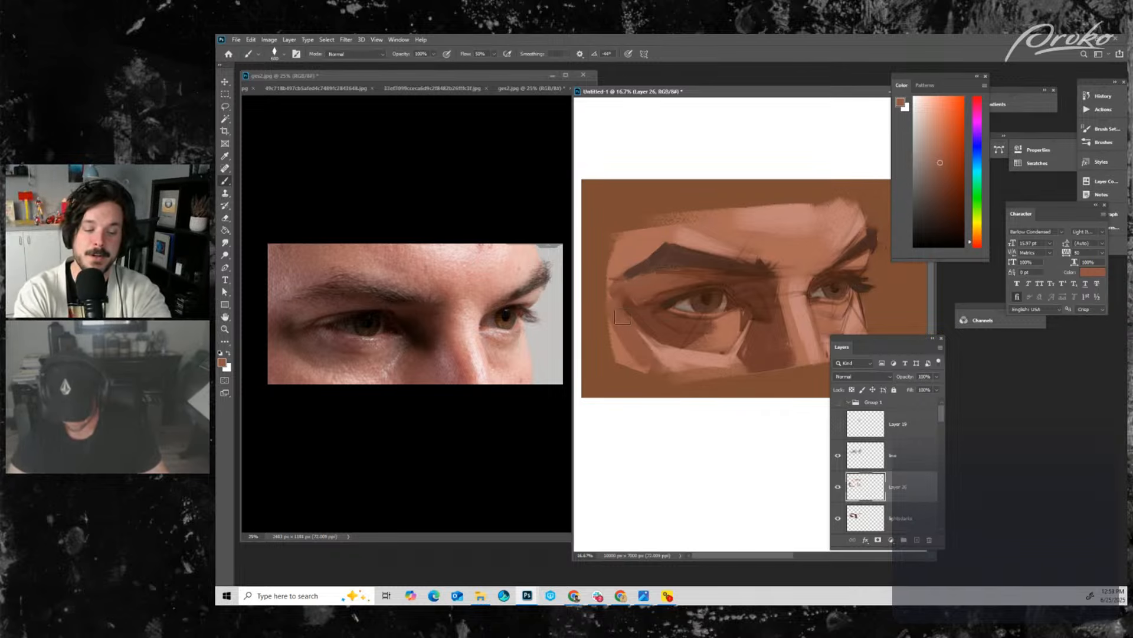
{"action": "key", "text": "bracketleft"}
{"action": "key", "text": "bracketleft"}
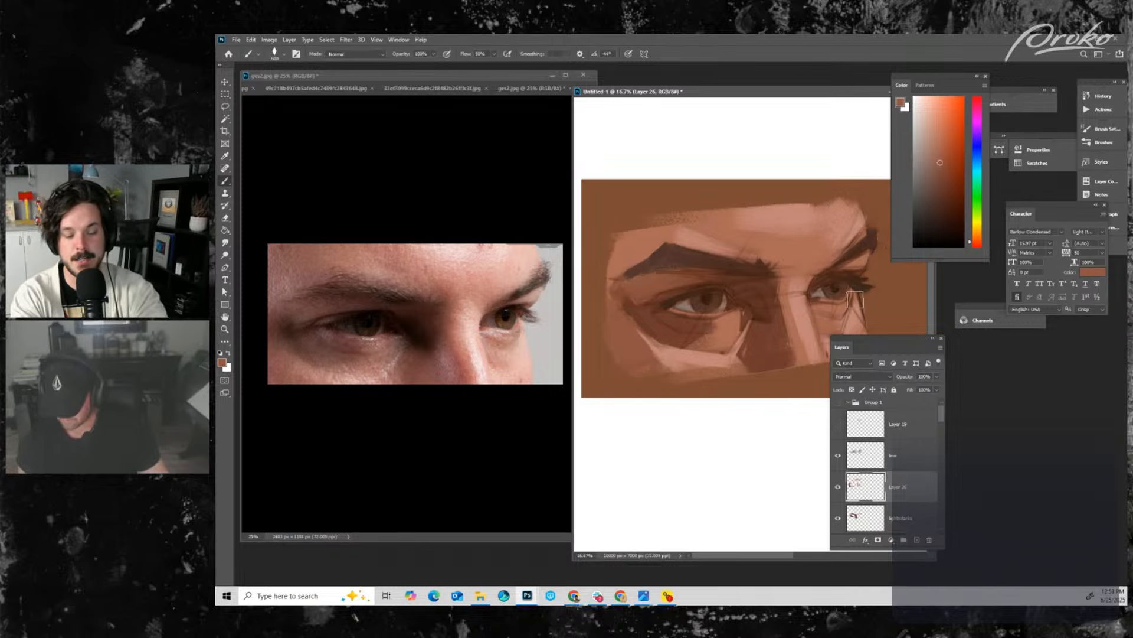
- Refine the area around the far eye and eyebrow with a smaller brush on Layer 26
{"action": "left_click_drag", "start_coordinate": [838, 301], "coordinate": [803, 284]}
{"action": "key", "text": "bracketleft"}
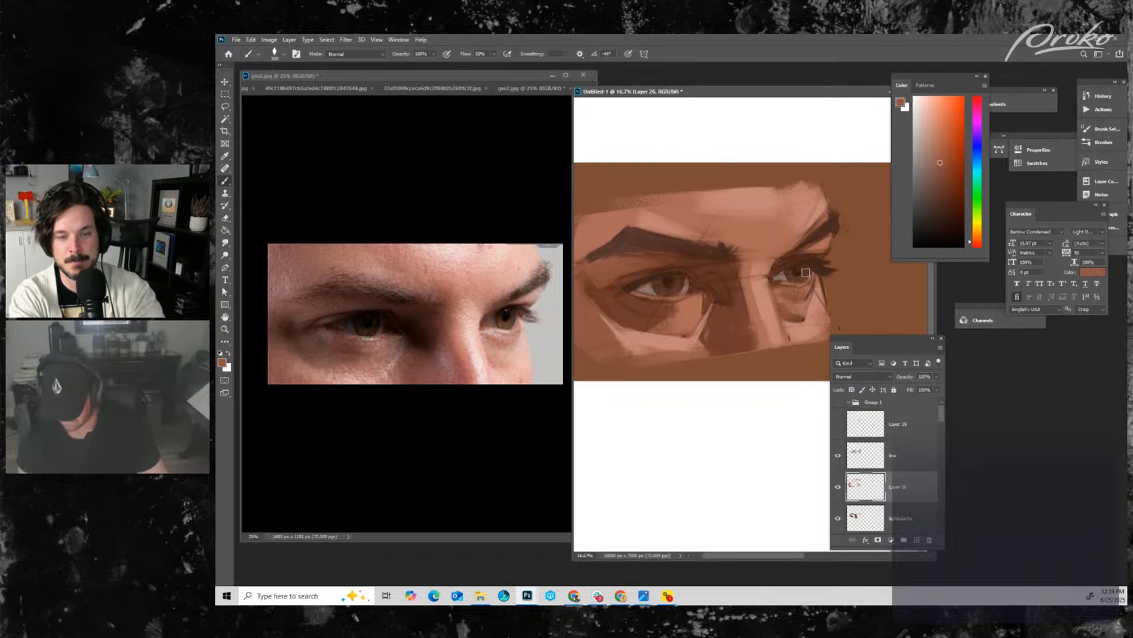
{"action": "key", "text": "bracketleft"}
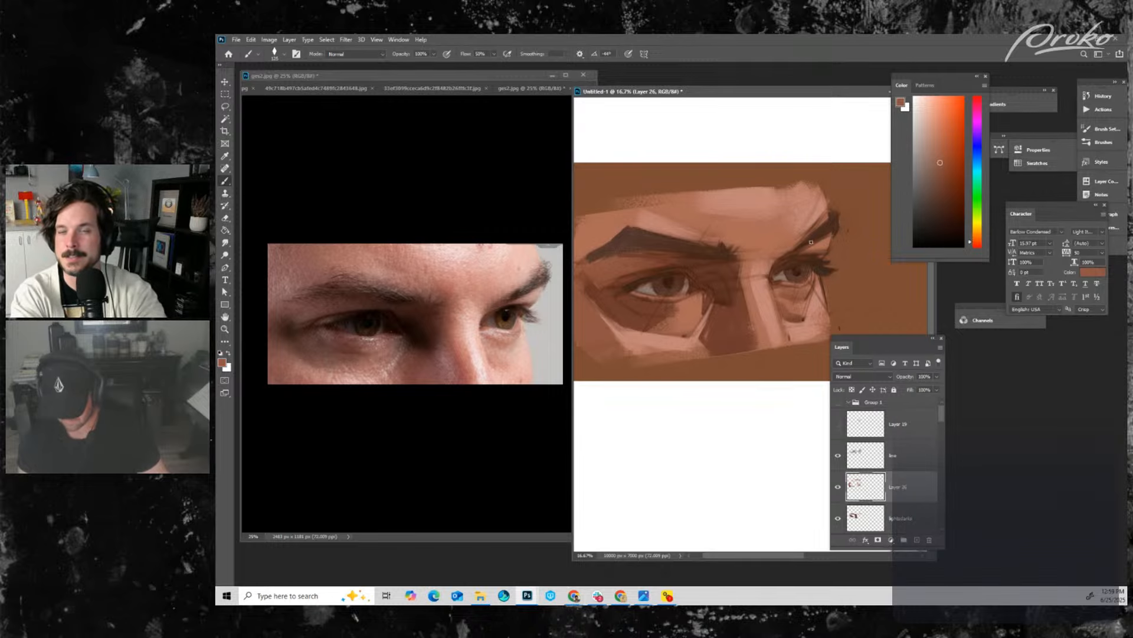
- Block in a mid-tone skin colour between the eyebrows with a much larger brush
{"action": "key", "text": "bracketright"}
{"action": "key", "text": "bracketright"}
{"action": "key", "text": "bracketright"}
{"action": "key", "text": "bracketright"}
{"action": "key", "text": "bracketright"}
{"action": "key", "text": "bracketright"}
{"action": "key", "text": "bracketright"}
{"action": "key", "text": "bracketright"}
{"action": "key", "text": "bracketright"}
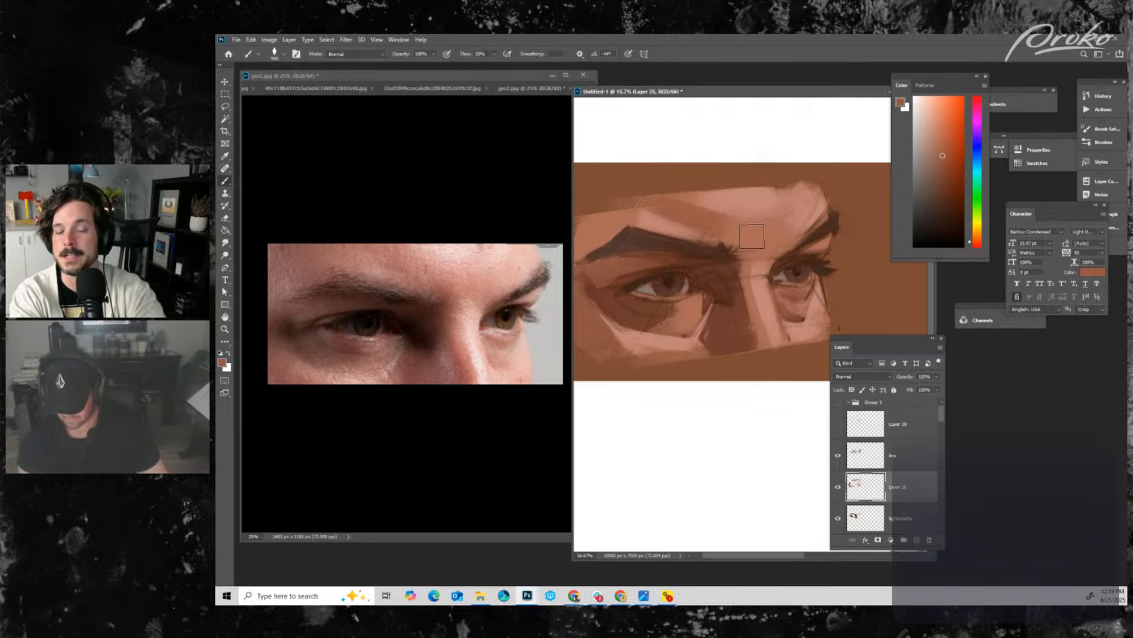
- Touch up the inner corner of the near eye with a fine brush and choose a more saturated reddish brown
{"action": "key", "text": "bracketleft"}
{"action": "key", "text": "bracketleft"}
{"action": "key", "text": "bracketleft"}
{"action": "key", "text": "bracketleft"}
{"action": "key", "text": "bracketleft"}
{"action": "key", "text": "bracketleft"}
{"action": "key", "text": "bracketleft"}
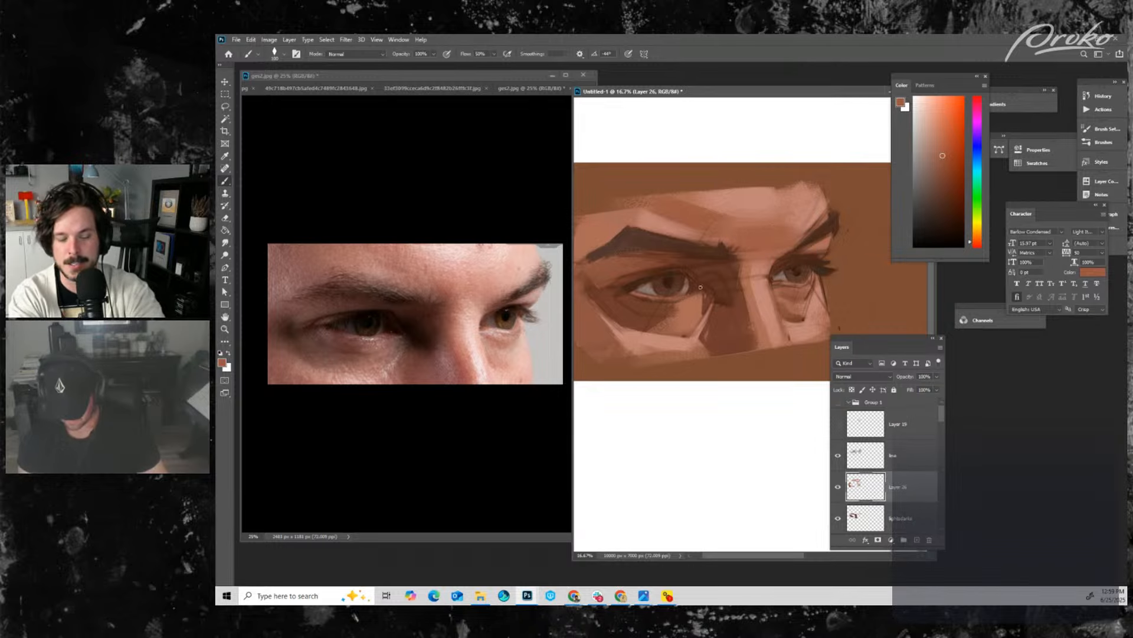
{"action": "key", "text": "bracketleft"}
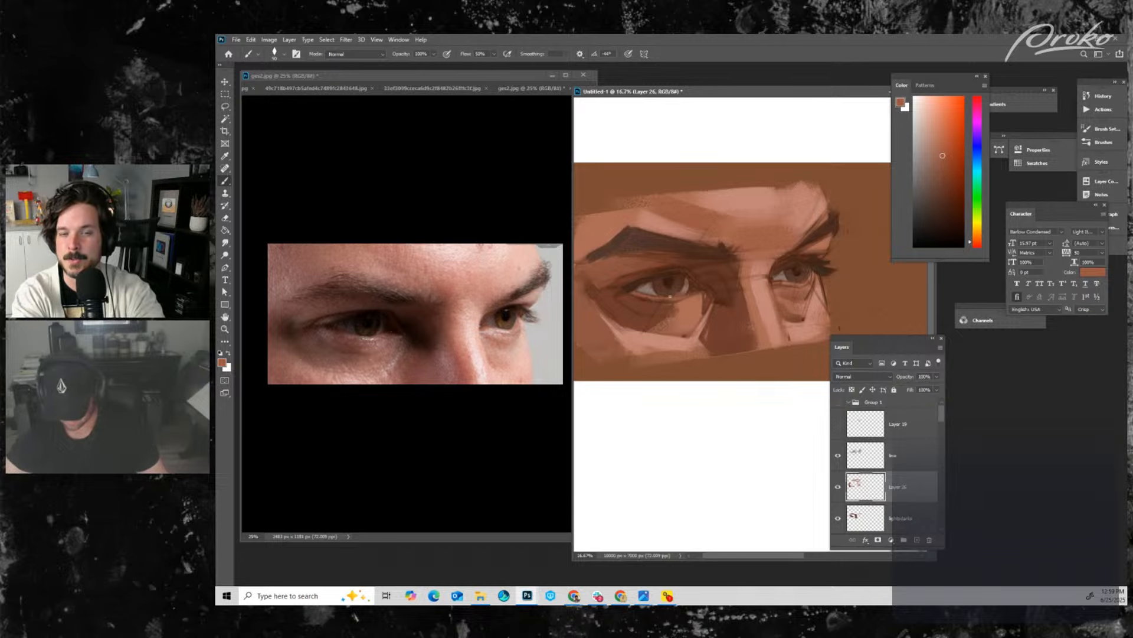
{"action": "left_click", "coordinate": [944, 162]}
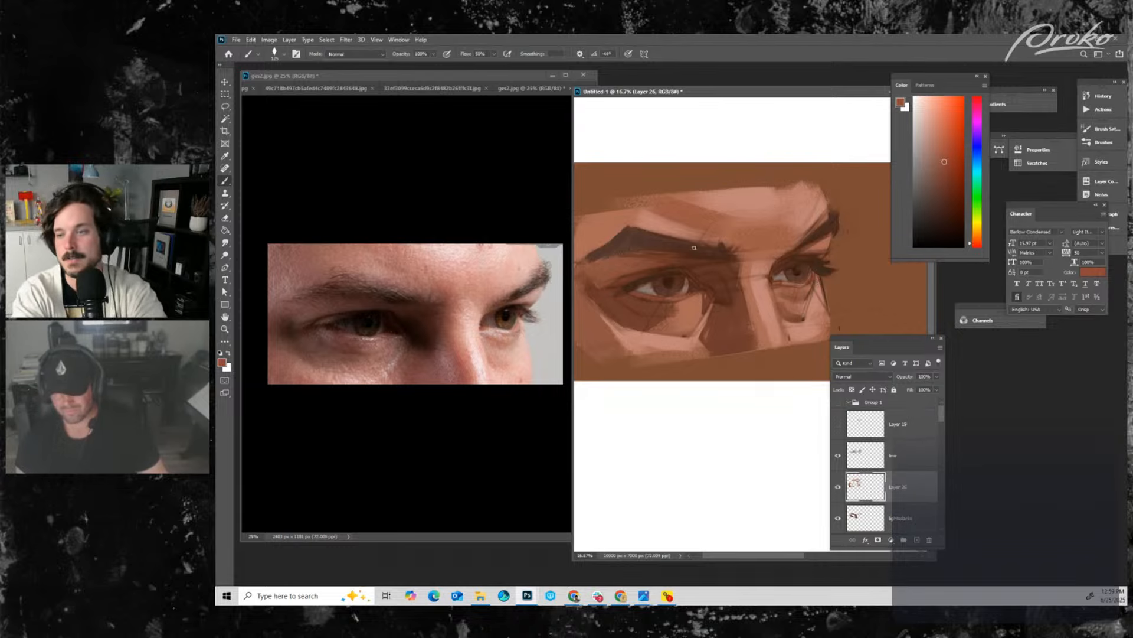
- Sample the dark brown beside the near eye and shade the skin under the near eyebrow
{"action": "left_click", "coordinate": [627, 313], "text": "alt"}
{"action": "left_click_drag", "start_coordinate": [656, 281], "coordinate": [689, 294]}
{"action": "key", "text": "]"}
{"action": "key", "text": "]"}
{"action": "key", "text": "]"}
{"action": "key", "text": "]"}
{"action": "key", "text": "]"}
{"action": "key", "text": "]"}
{"action": "key", "text": "]"}
{"action": "key", "text": "]"}
{"action": "key", "text": "]"}
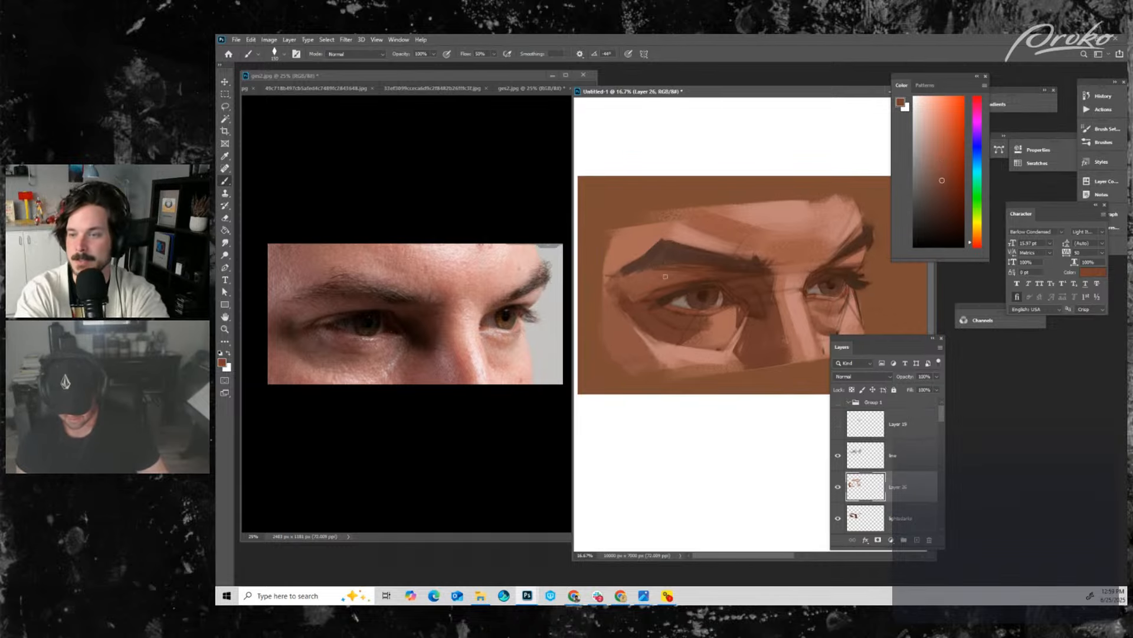
- Sample the lighter brown at the near temple and paint it broadly over the outer forehead above the near eyebrow
{"action": "left_click", "coordinate": [641, 285], "text": "alt"}
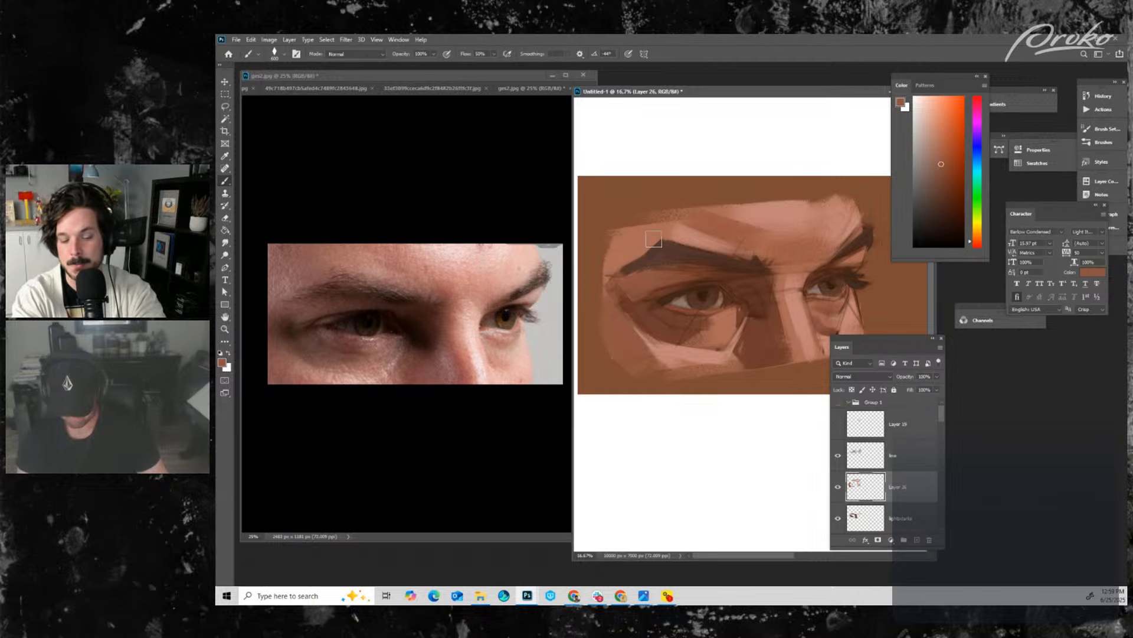
{"action": "key", "text": "]"}
{"action": "key", "text": "]"}
{"action": "key", "text": "]"}
{"action": "key", "text": "]"}
{"action": "mouse_move", "coordinate": [616, 266]}
{"action": "left_mouse_down"}
{"action": "mouse_move", "coordinate": [648, 242]}
{"action": "mouse_move", "coordinate": [638, 229]}
{"action": "left_mouse_up"}
{"action": "key", "text": "]"}
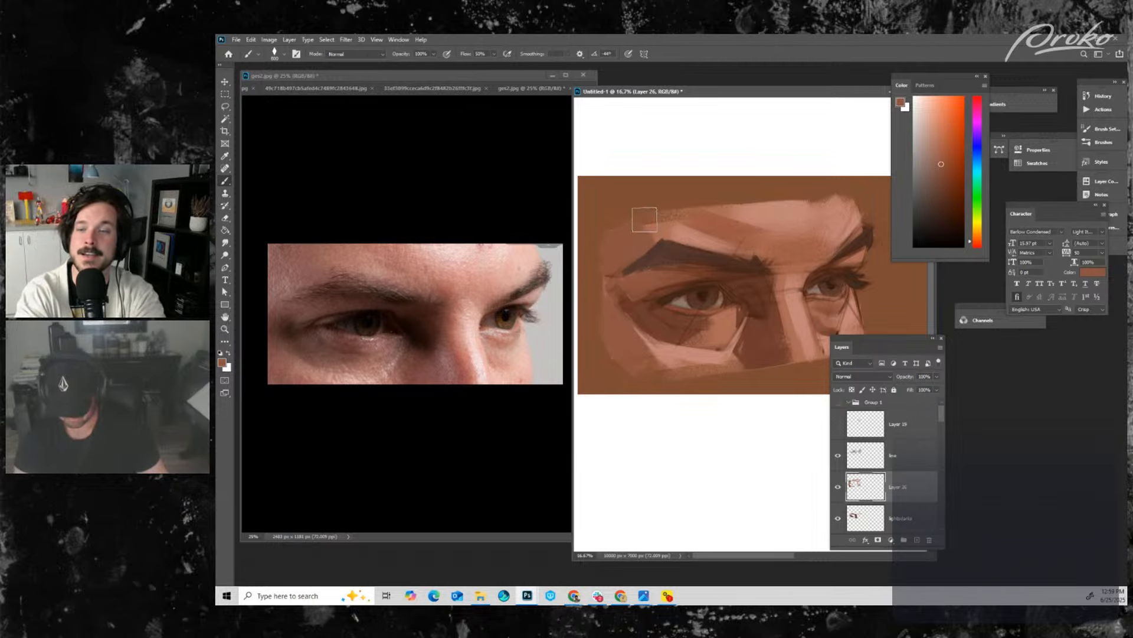
- Sample the dark brown below the nose and rework the lower edge of the nose with a smaller brush
{"action": "key", "text": "bracketleft"}
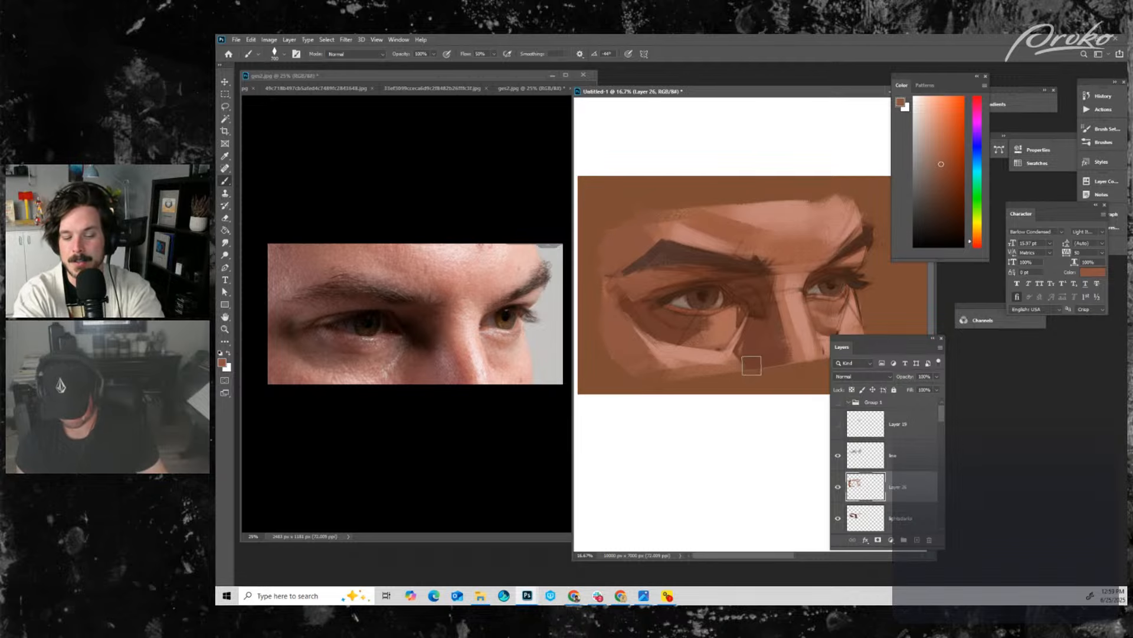
{"action": "left_click", "coordinate": [747, 366], "text": "alt"}
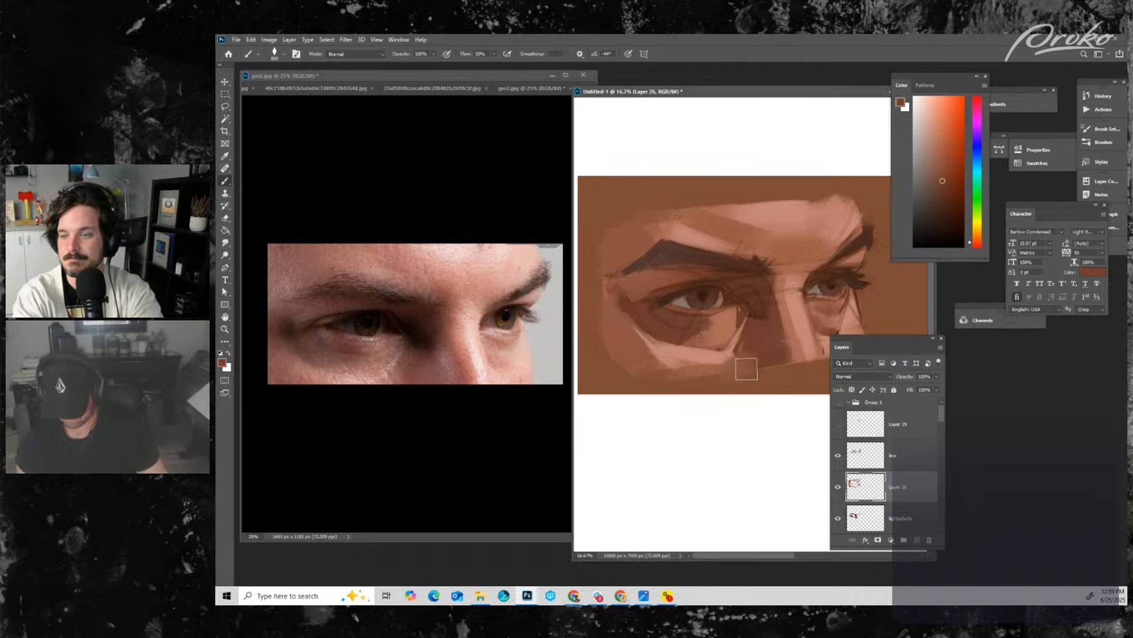
{"action": "key", "text": "bracketleft"}
{"action": "key", "text": "bracketleft"}
{"action": "key", "text": "bracketleft"}
{"action": "key", "text": "bracketleft"}
{"action": "key", "text": "bracketleft"}
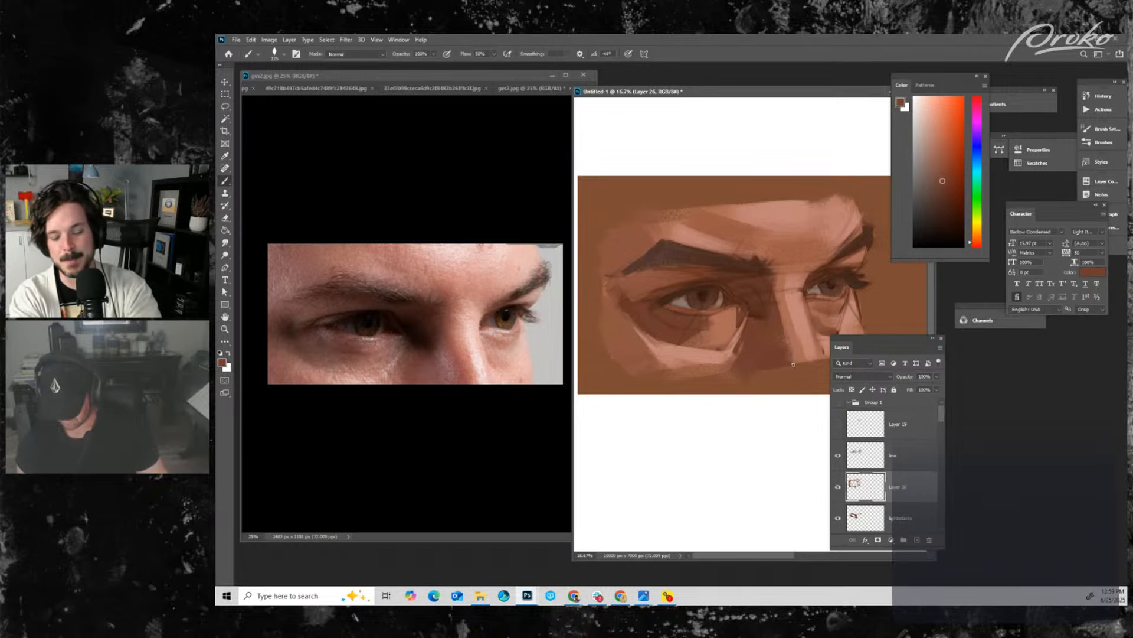
{"action": "left_click_drag", "start_coordinate": [771, 392], "coordinate": [749, 393]}
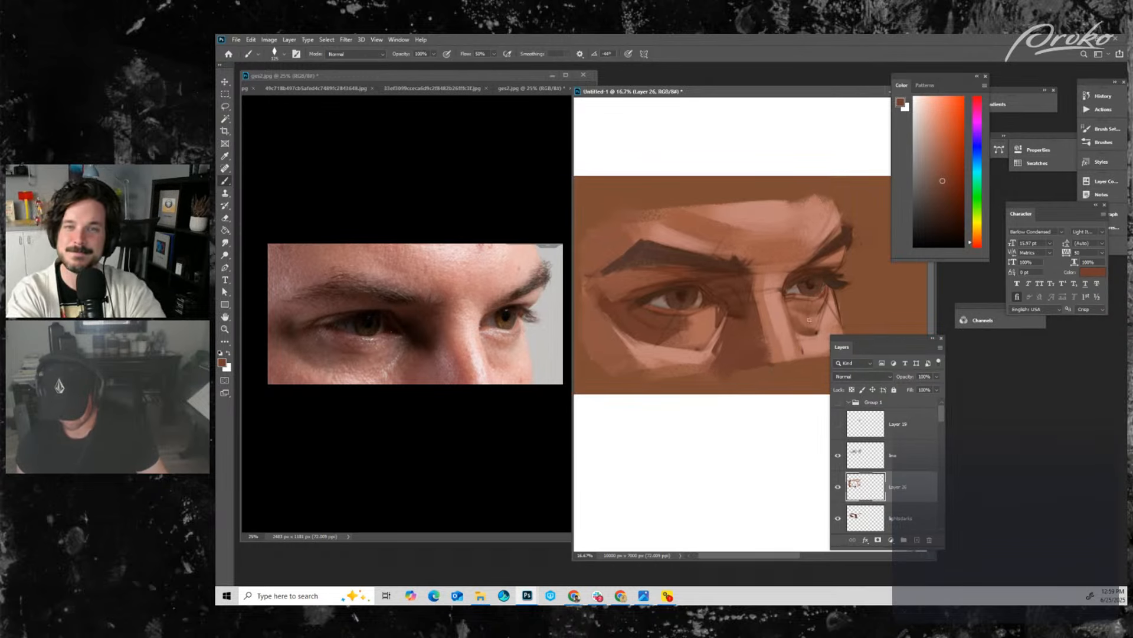
- Sample skin and reddish-brown tones from the painting to touch up the lower lid of the far eye
{"action": "left_click", "coordinate": [706, 343], "text": "alt"}
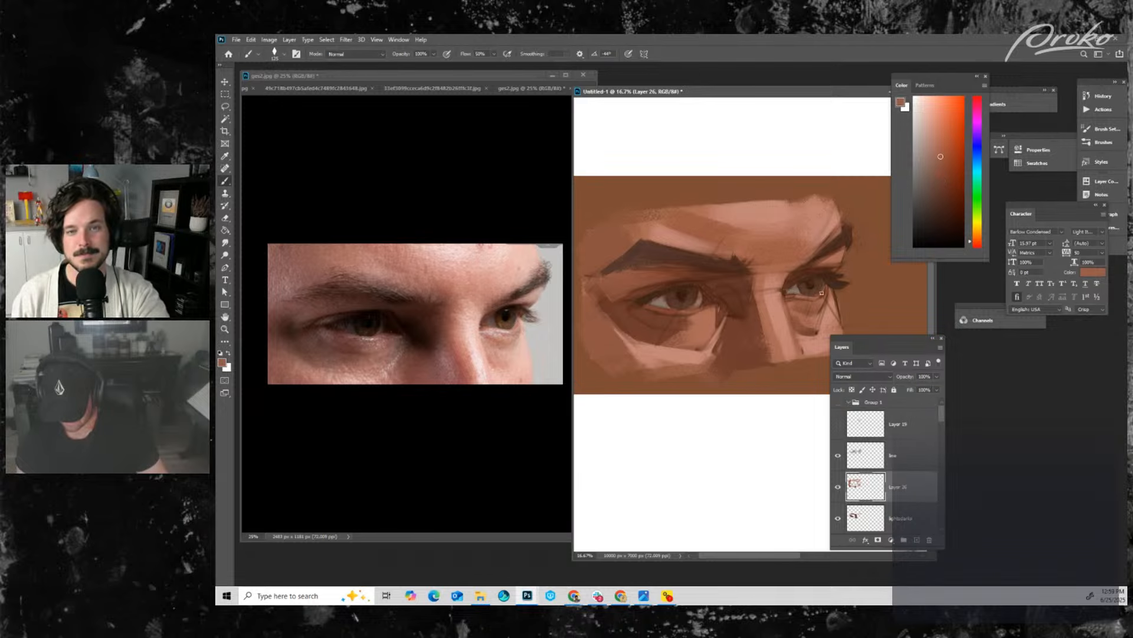
{"action": "left_click", "coordinate": [824, 297], "text": "alt"}
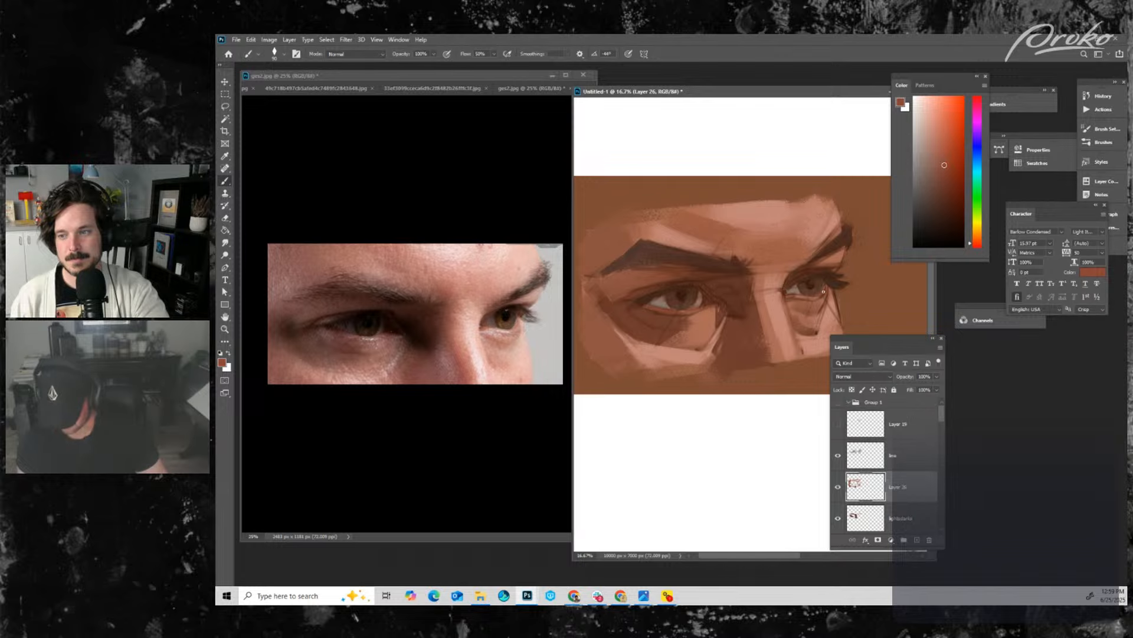
{"action": "left_click", "coordinate": [822, 294], "text": "alt"}
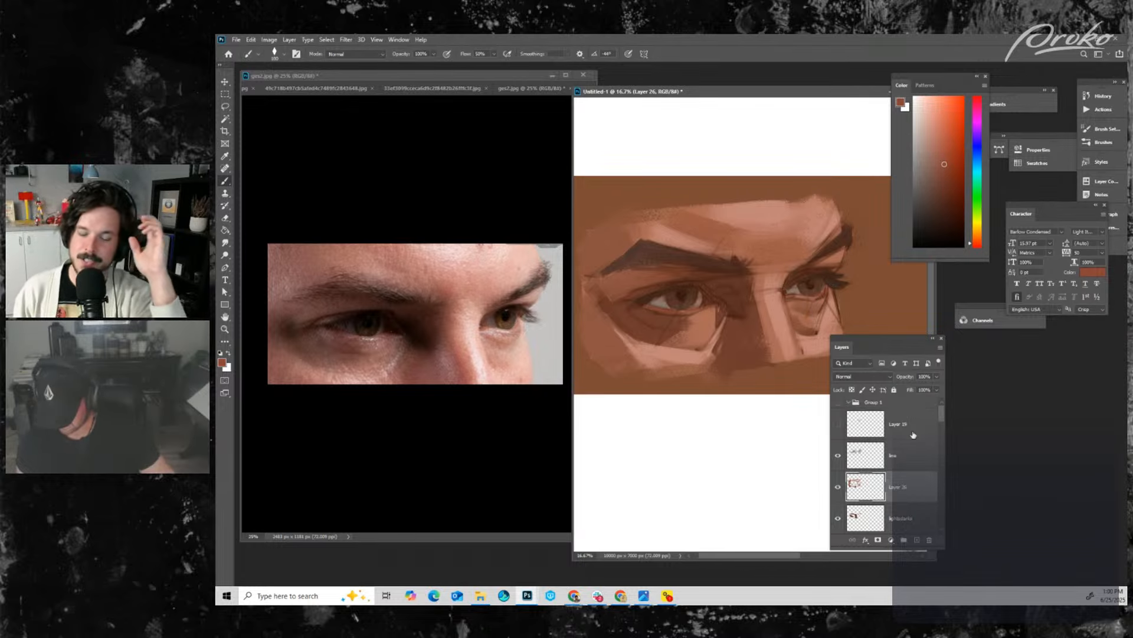
- Create a new layer above the line layer and make it the active painting layer
{"action": "left_click", "coordinate": [917, 539]}
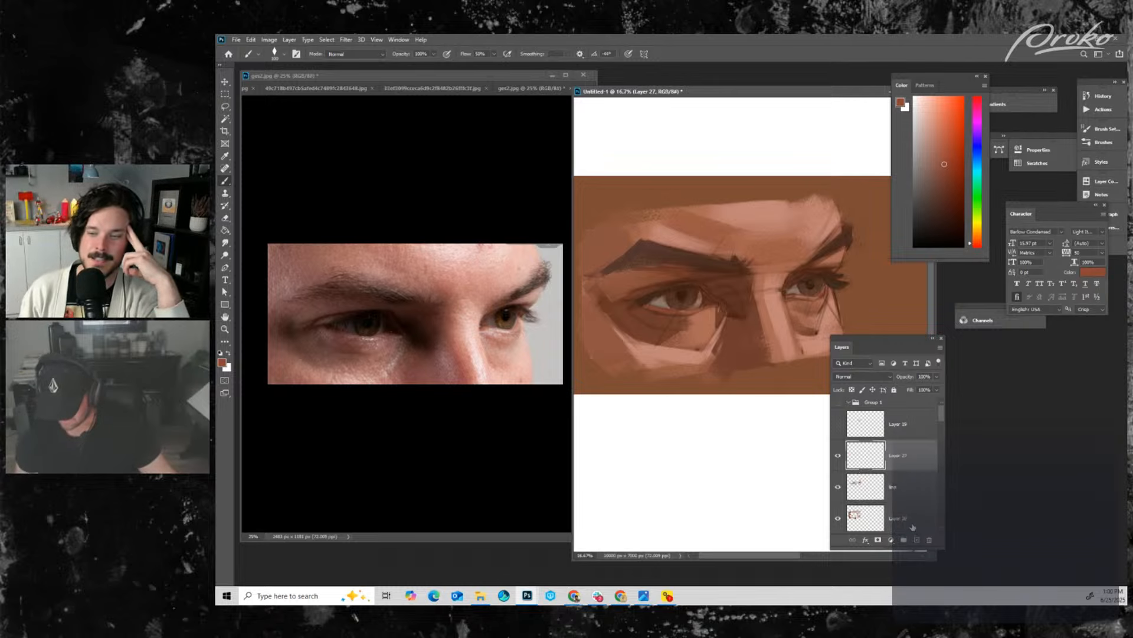
{"action": "left_click", "coordinate": [871, 486]}
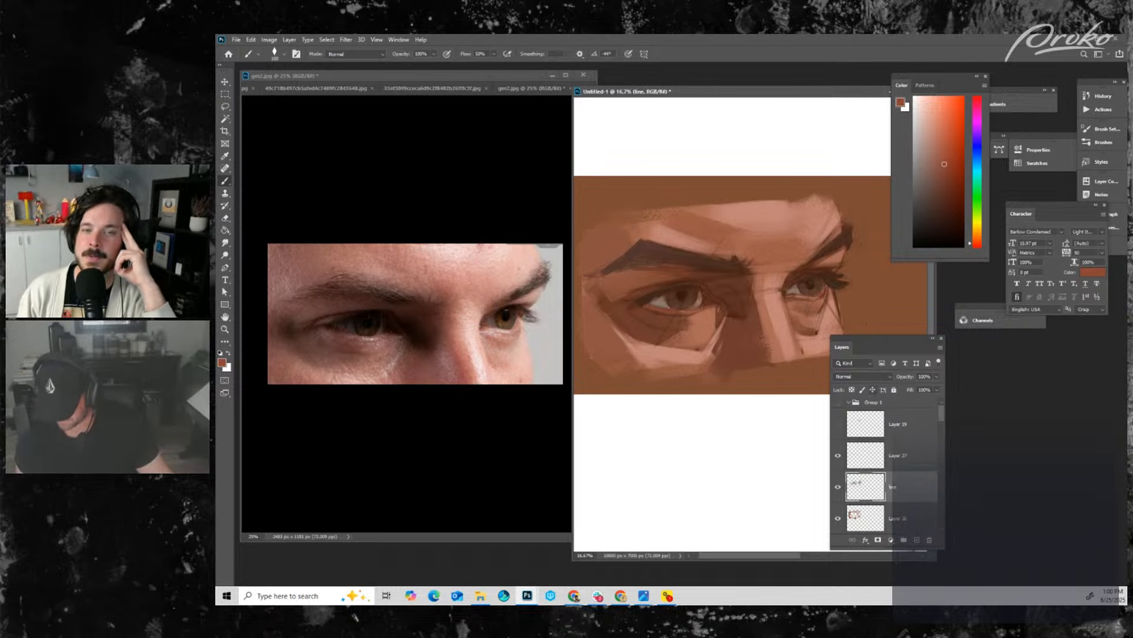
{"action": "left_click", "coordinate": [877, 461]}
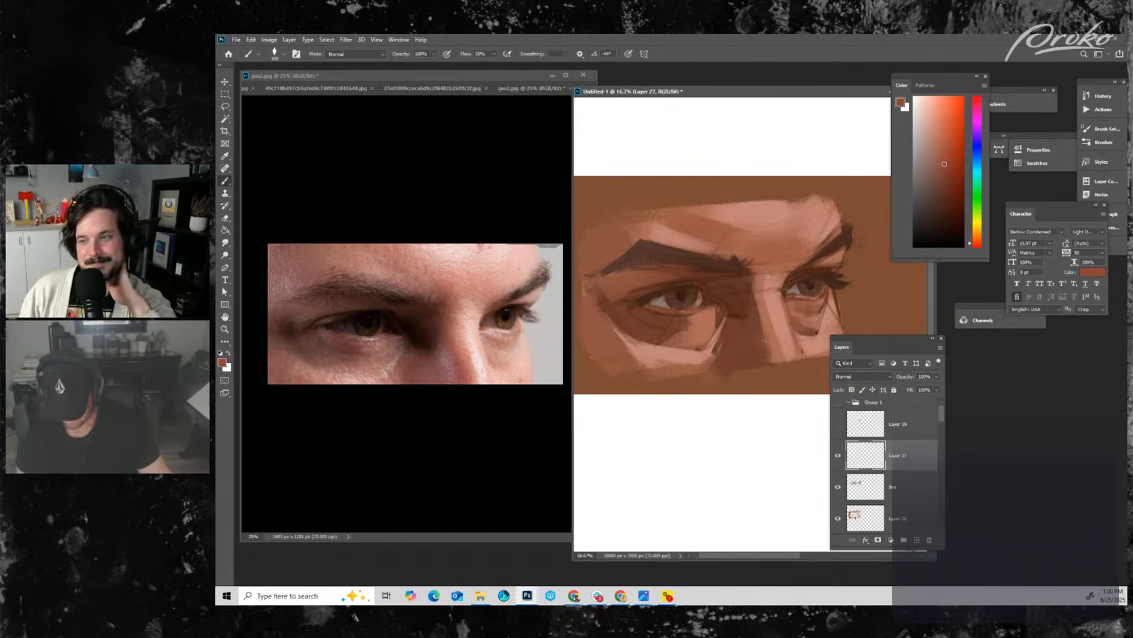
- Mix a saturated reddish orange from a sampled nose tone and paint it along the shadow edge of the nose bridge
{"action": "left_click", "coordinate": [760, 303], "text": "alt"}
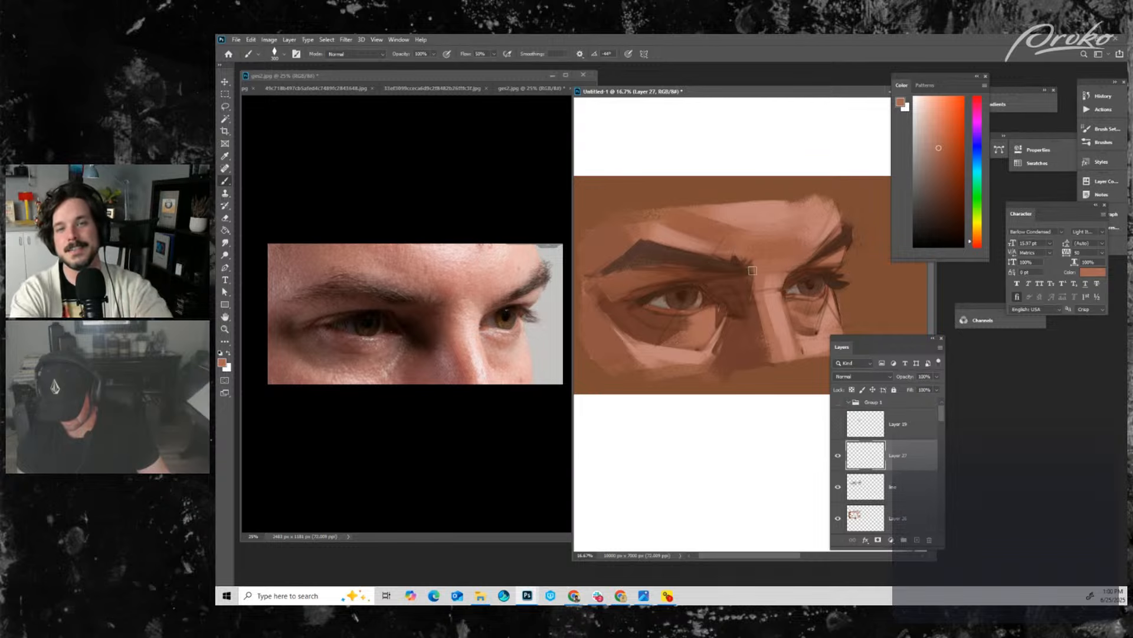
{"action": "key", "text": "bracketleft"}
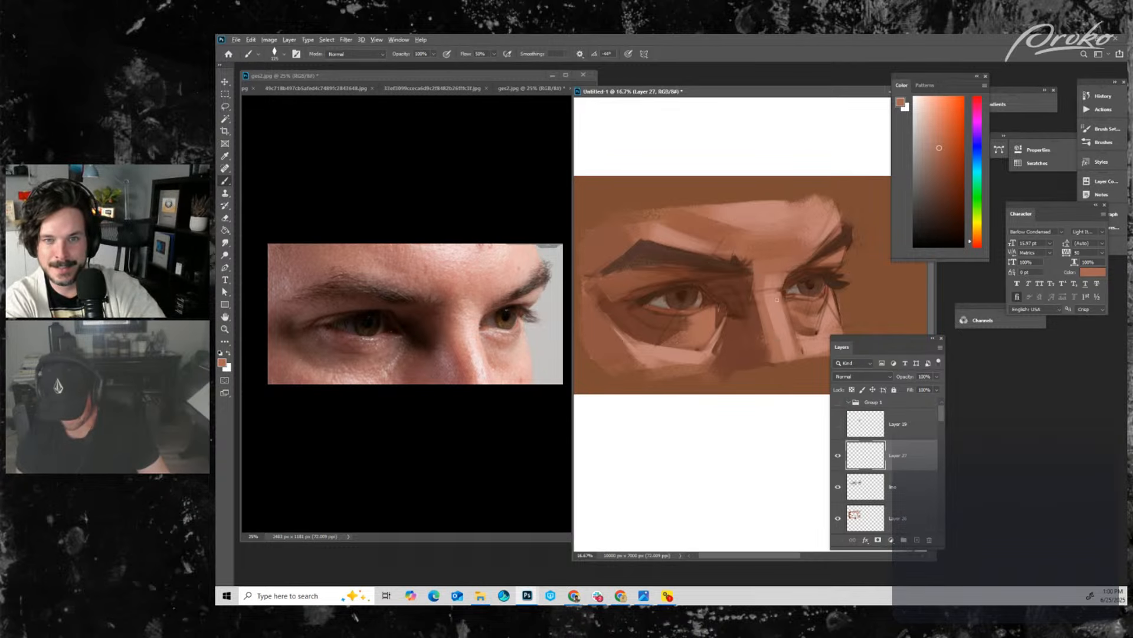
{"action": "left_click", "coordinate": [939, 144]}
{"action": "left_click", "coordinate": [947, 157]}
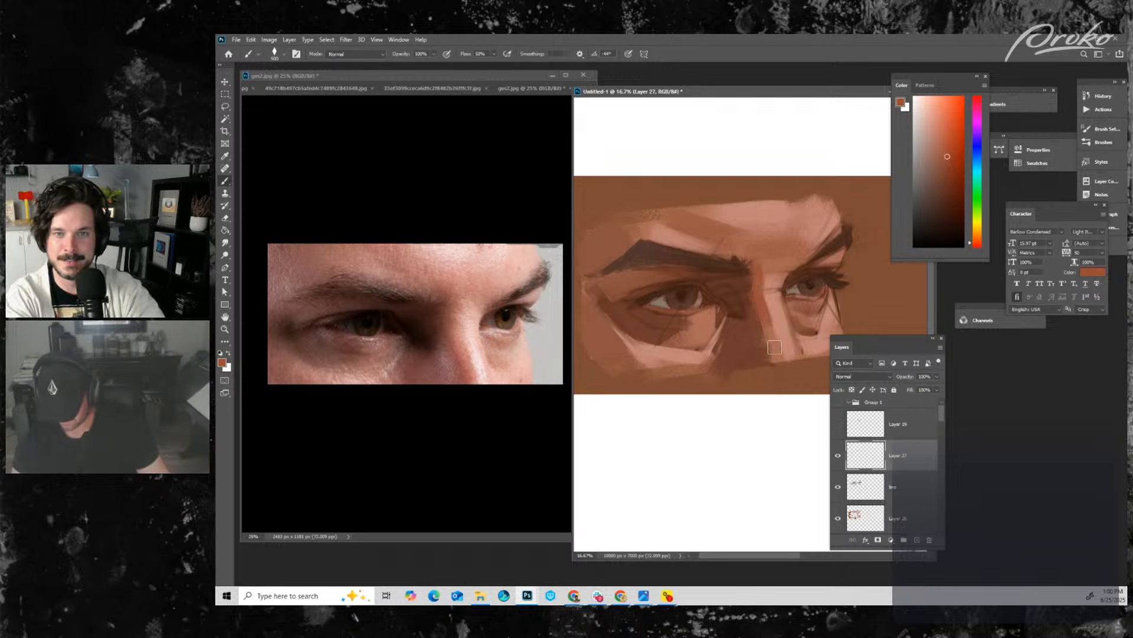
{"action": "key", "text": "bracketleft"}
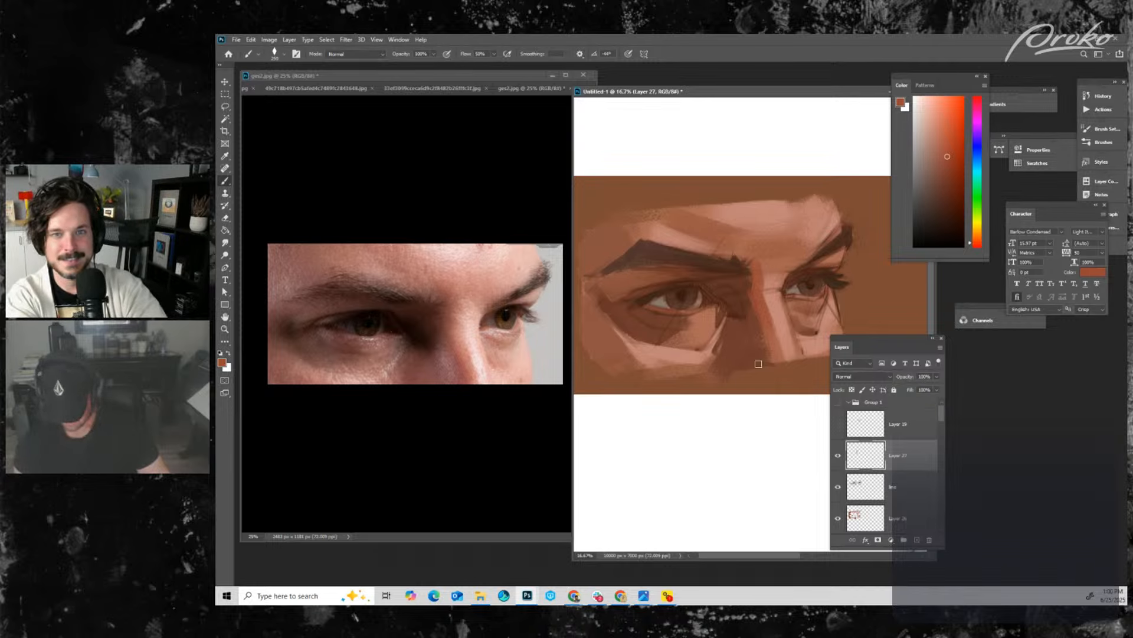
- Add reddish-orange accents beneath the near eye and along the lower edge of the near cheek, varying the brush size
{"action": "key", "text": "bracketleft"}
{"action": "key", "text": "bracketleft"}
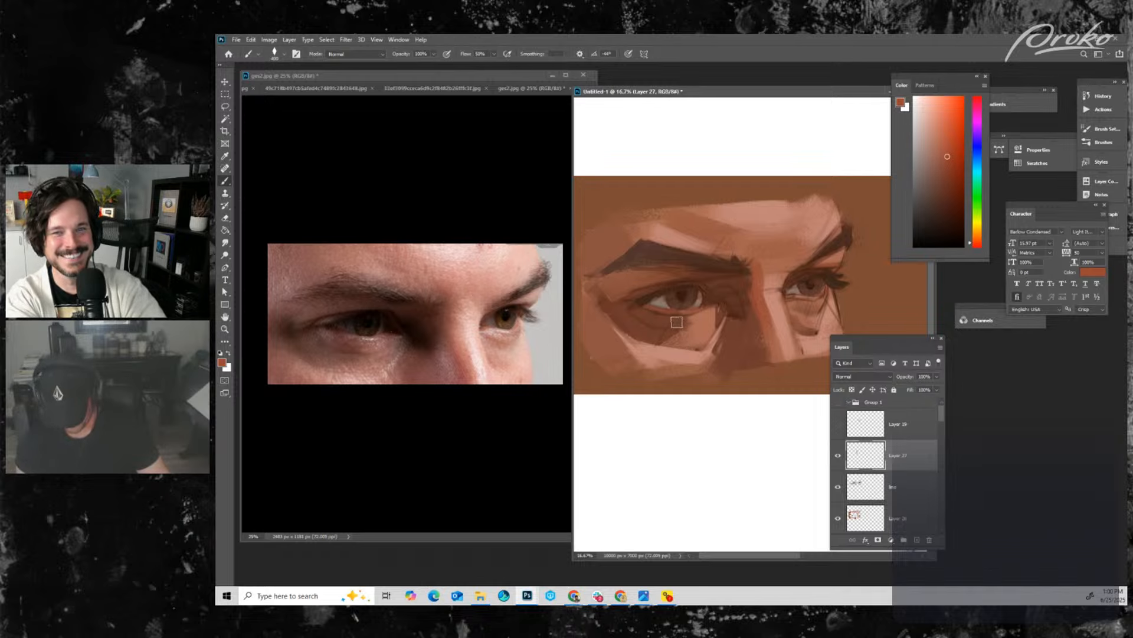
{"action": "key", "text": "bracketright"}
{"action": "key", "text": "bracketright"}
{"action": "key", "text": "bracketright"}
{"action": "key", "text": "bracketleft"}
{"action": "key", "text": "bracketleft"}
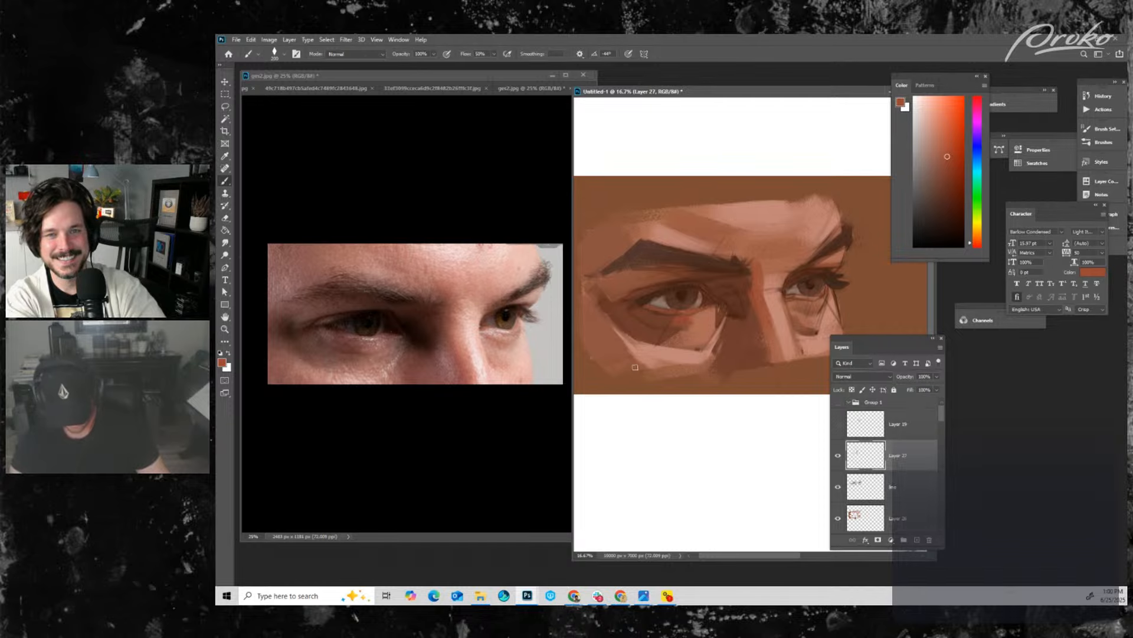
{"action": "key", "text": "bracketright"}
{"action": "key", "text": "bracketright"}
{"action": "key", "text": "bracketleft"}
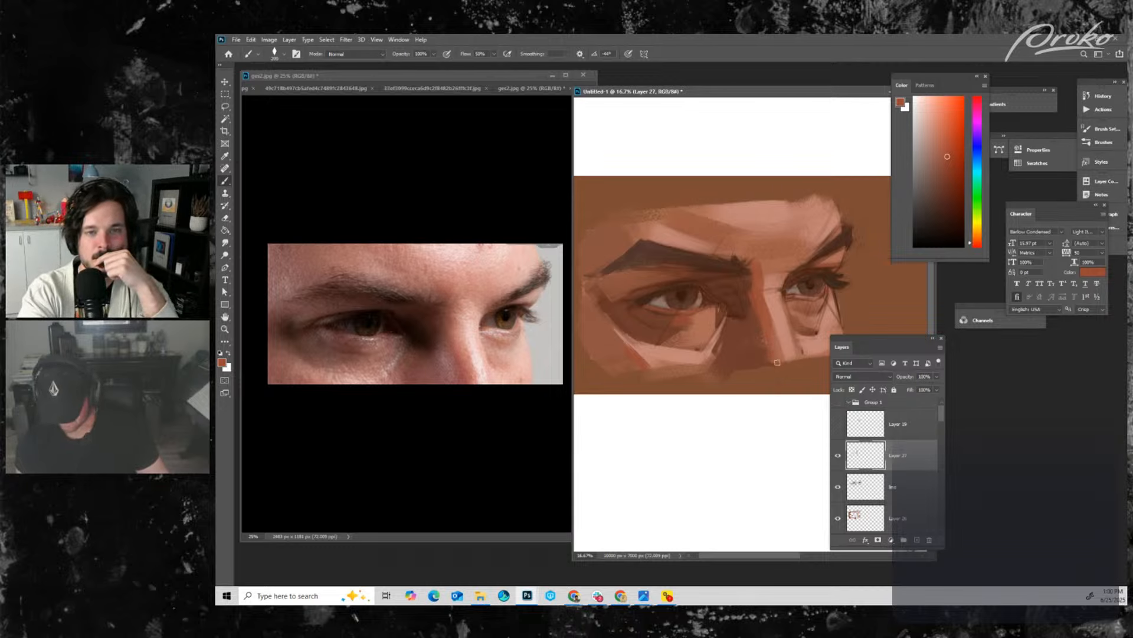
- Try a sampled dark brown stroke down the shadow side of the nose bridge twice, undoing each attempt
{"action": "left_click", "coordinate": [753, 317], "text": "alt"}
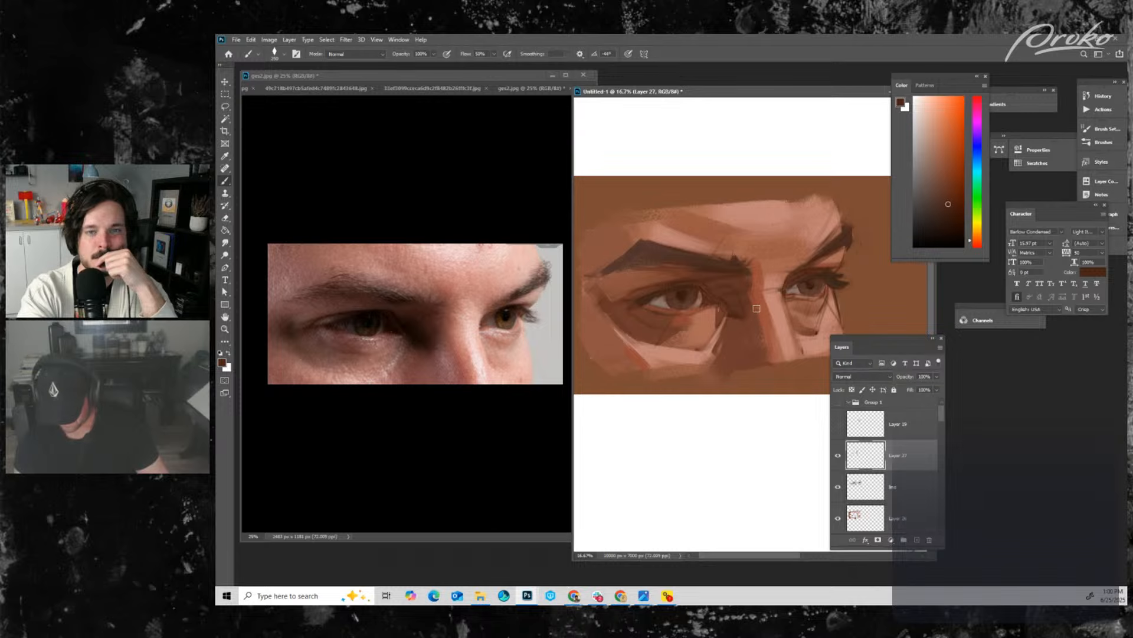
{"action": "left_click_drag", "start_coordinate": [757, 308], "coordinate": [767, 347]}
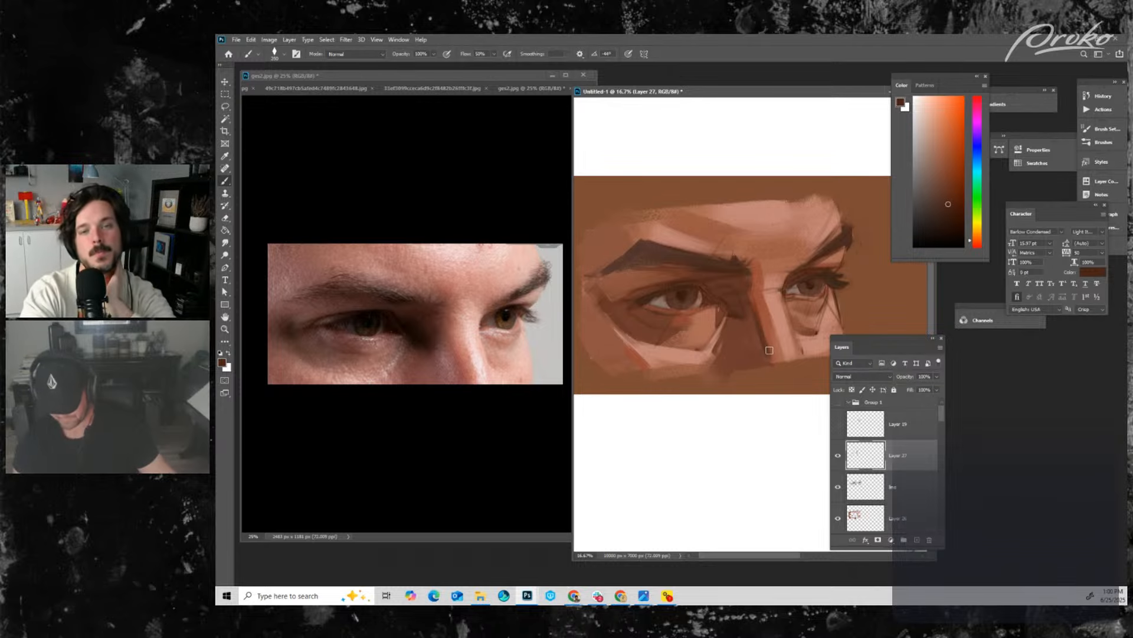
{"action": "key", "text": "ctrl+z"}
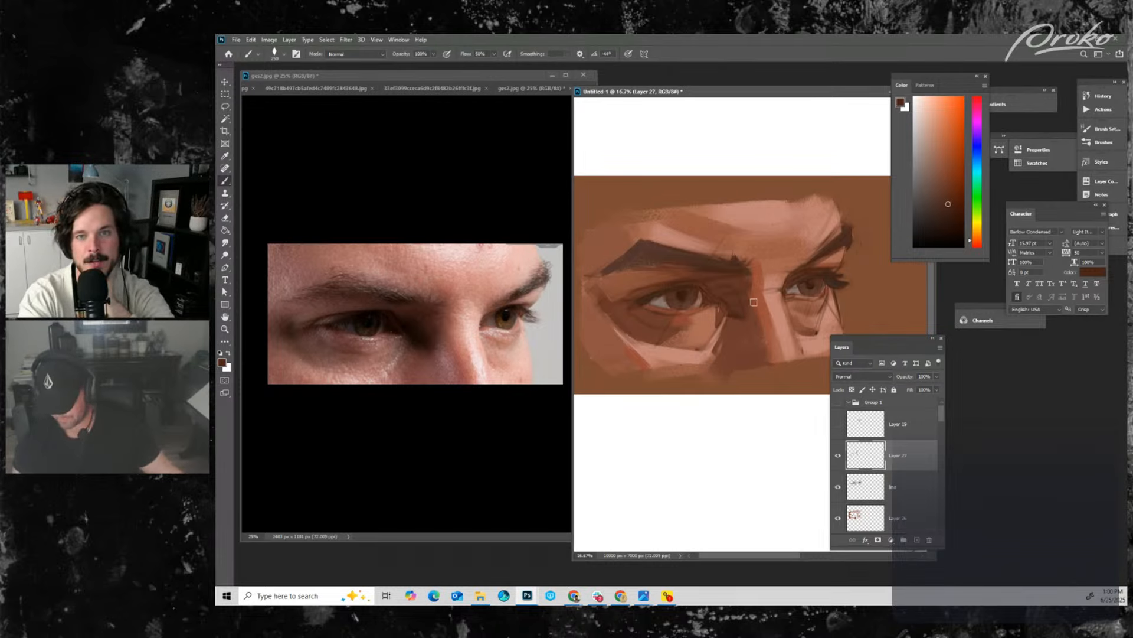
{"action": "left_click_drag", "start_coordinate": [752, 290], "coordinate": [768, 348]}
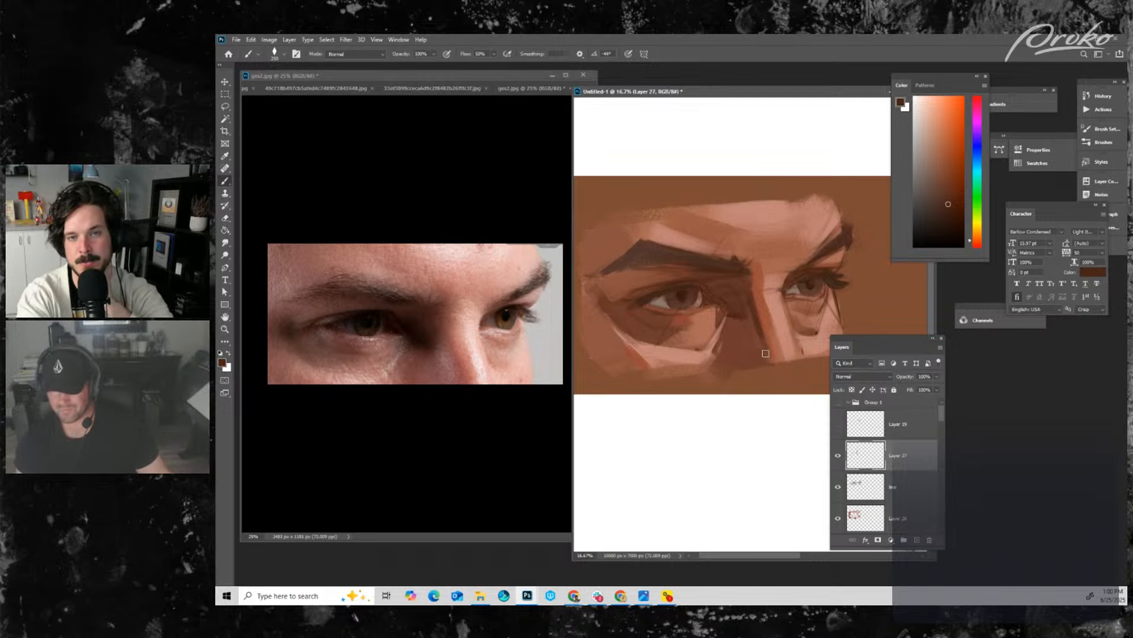
{"action": "key", "text": "ctrl+z"}
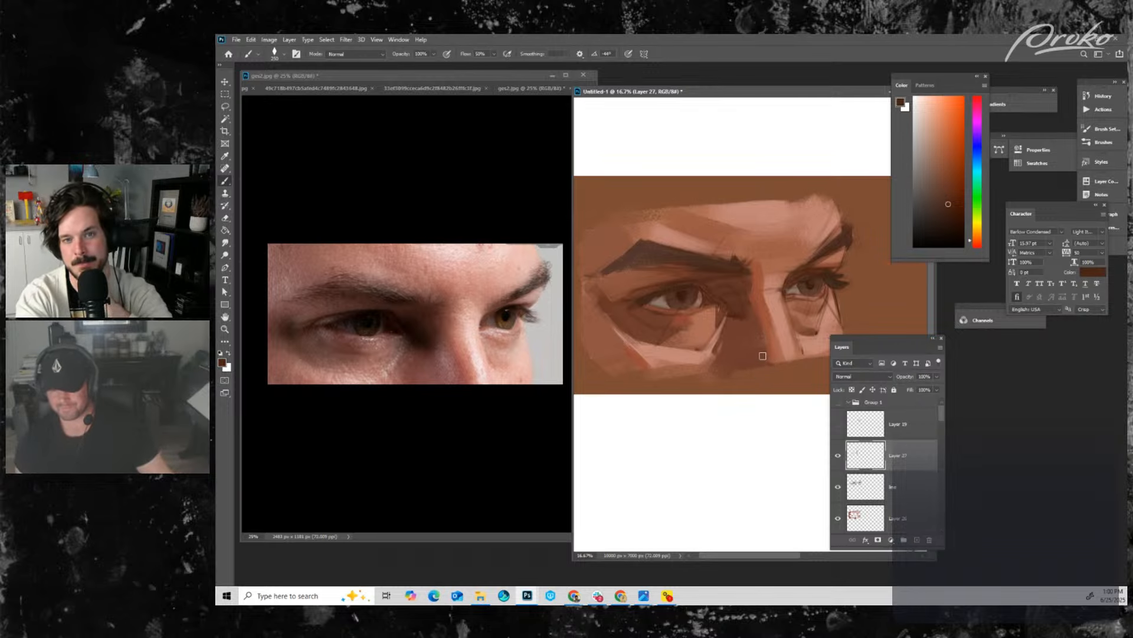
- Compare the painting with Layer 26 hidden and shown, and reselect Layer 27
{"action": "left_click", "coordinate": [843, 519]}
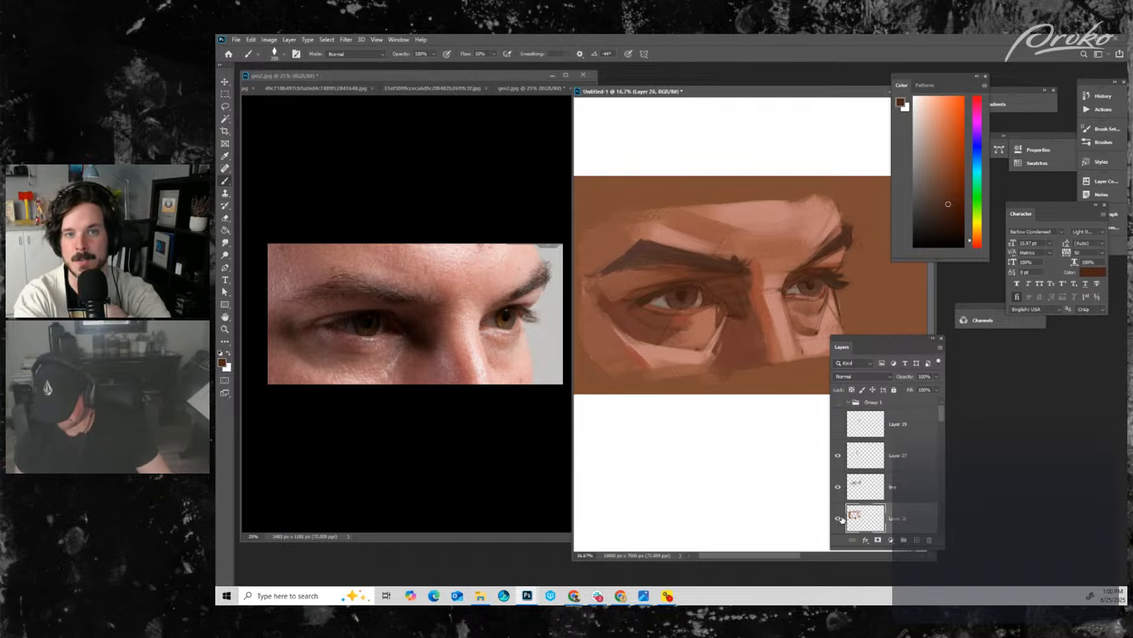
{"action": "left_click", "coordinate": [839, 519]}
{"action": "left_click", "coordinate": [839, 519]}
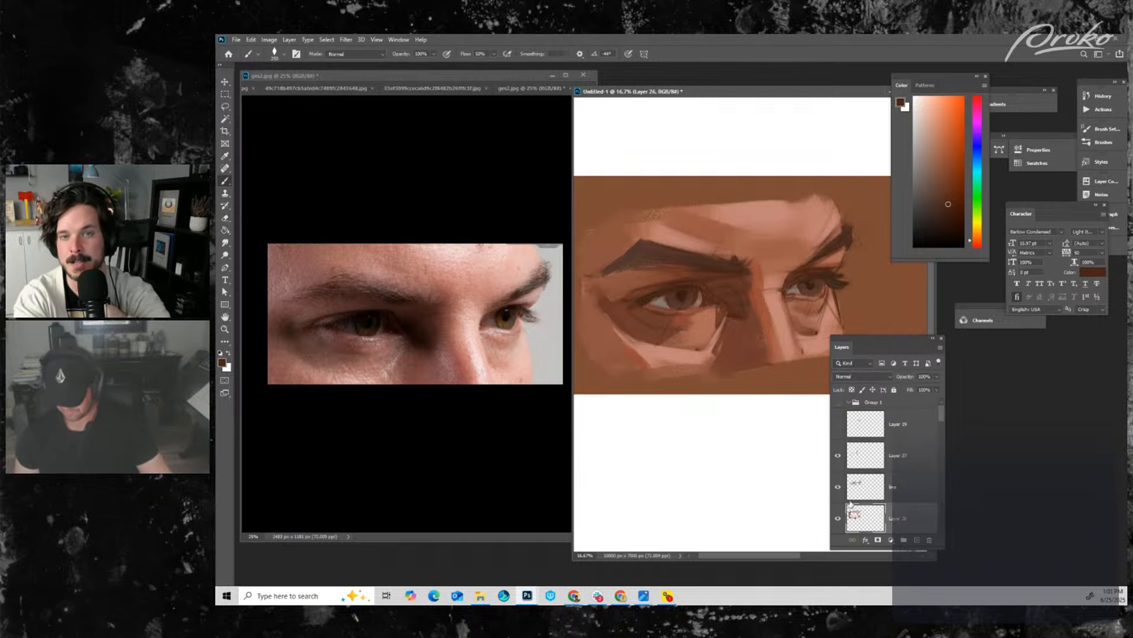
{"action": "left_click_drag", "start_coordinate": [747, 391], "coordinate": [754, 381]}
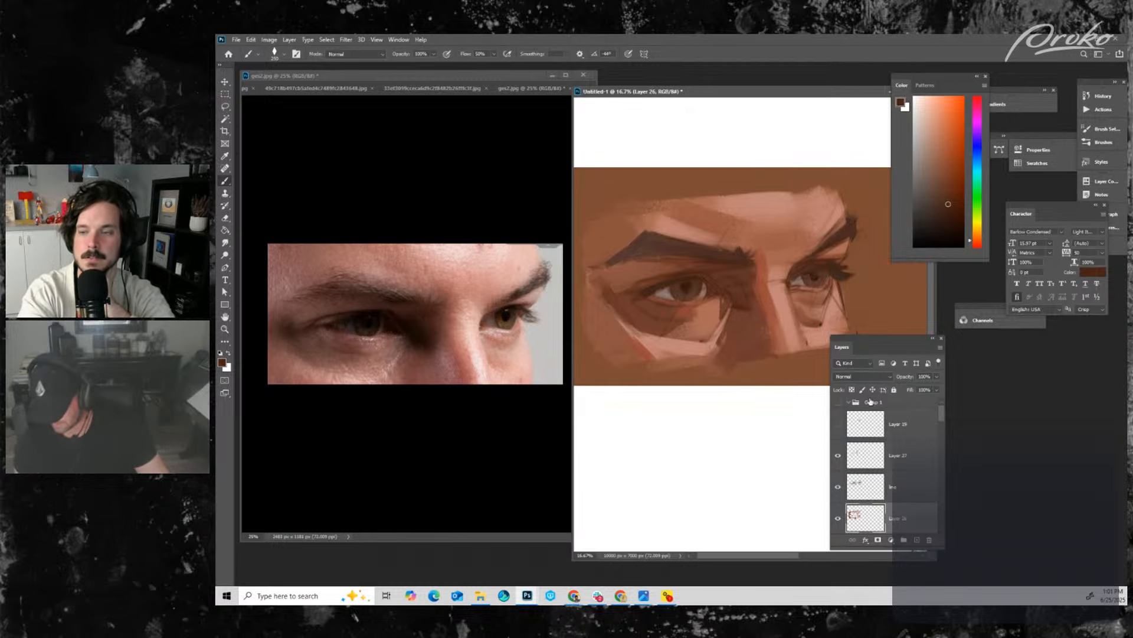
{"action": "left_click", "coordinate": [869, 467]}
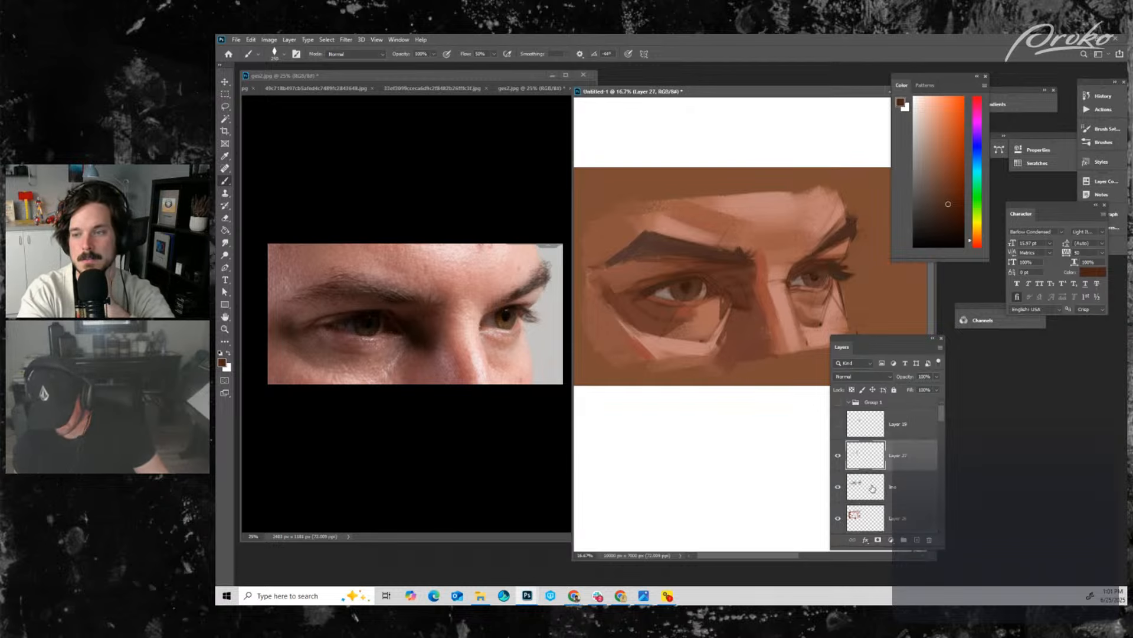
- Toggle the visibility of Layer 26 and the shadow-tone layer below it to compare their contributions, leaving the shadow-tone layer selected
{"action": "left_click", "coordinate": [637, 308], "text": "alt"}
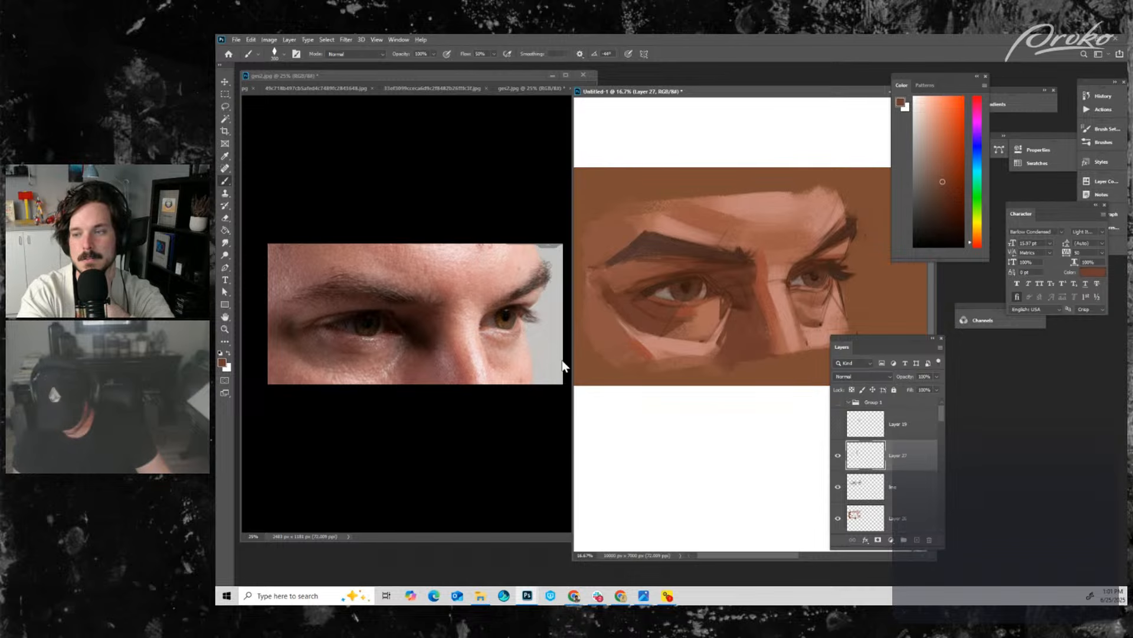
{"action": "left_click", "coordinate": [873, 518]}
{"action": "left_click", "coordinate": [838, 518]}
{"action": "left_click", "coordinate": [838, 517]}
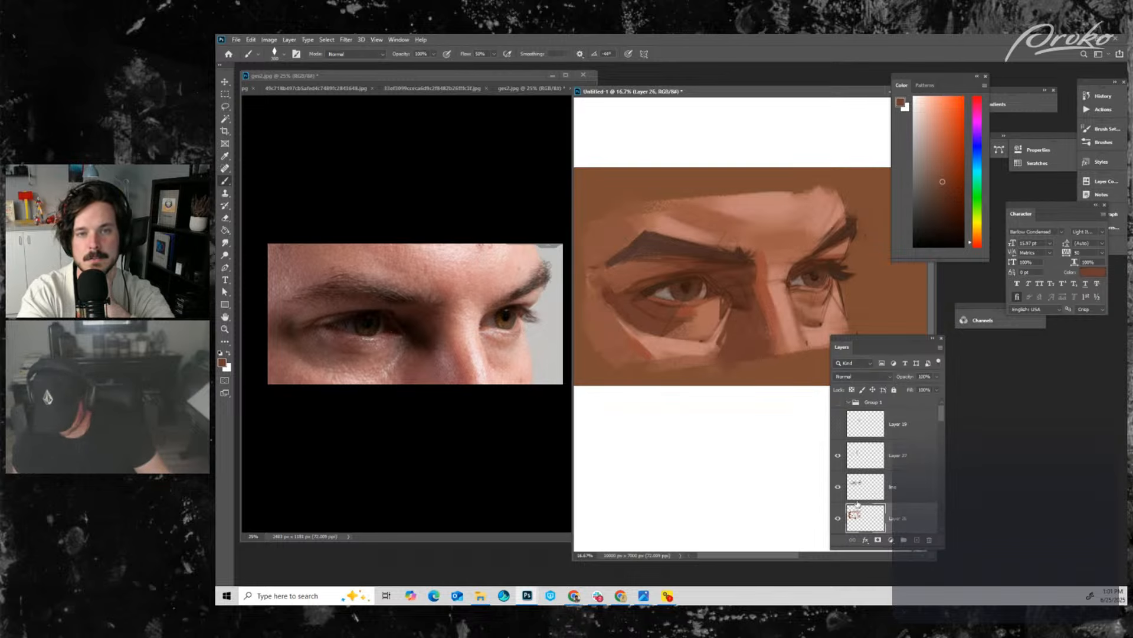
{"action": "scroll", "coordinate": [941, 422], "scroll_direction": "down", "scroll_amount": 3}
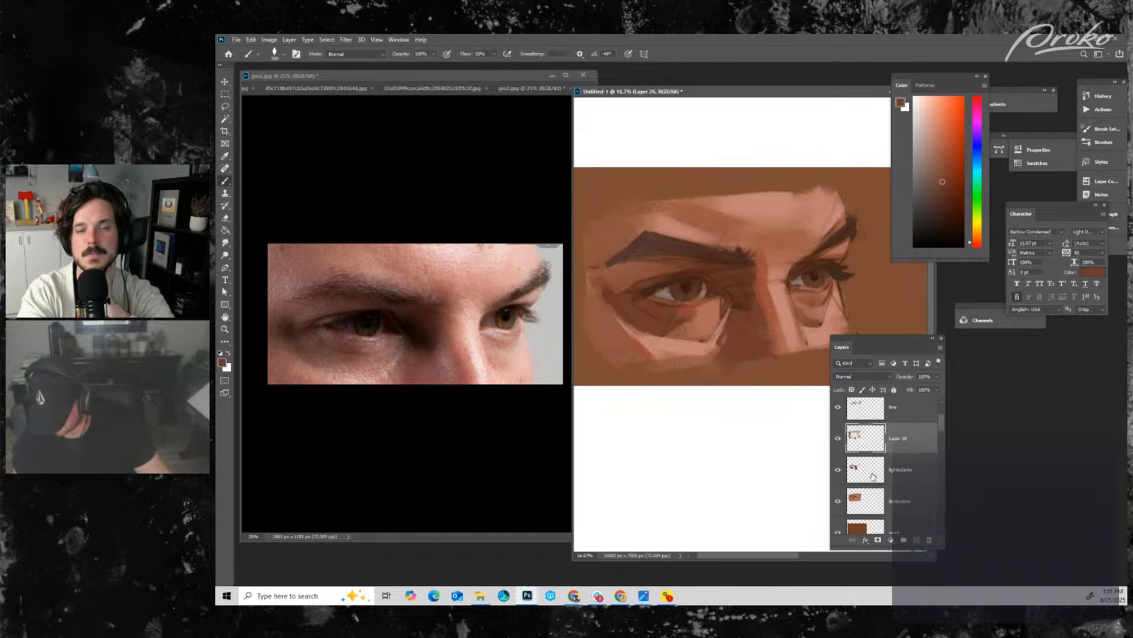
{"action": "left_click", "coordinate": [848, 459]}
{"action": "left_click", "coordinate": [838, 470]}
{"action": "left_click", "coordinate": [838, 470]}
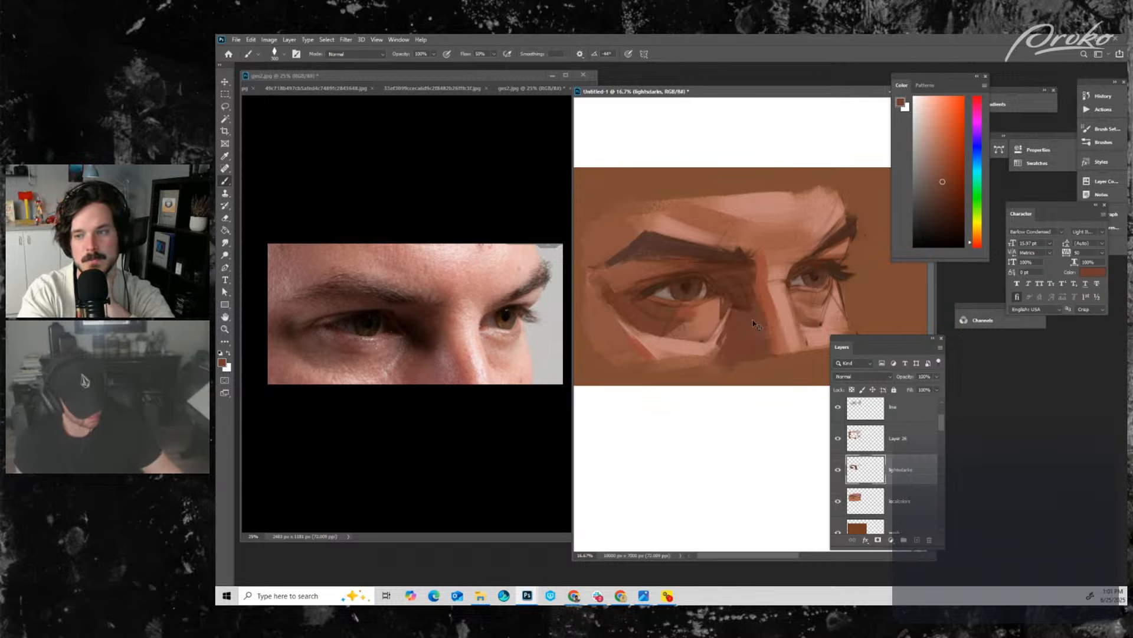
- Apply a Hue/Saturation adjustment to the shadow-tone layer with hue -18, saturation -29 and lightness 0
{"action": "key", "text": "ctrl+u"}
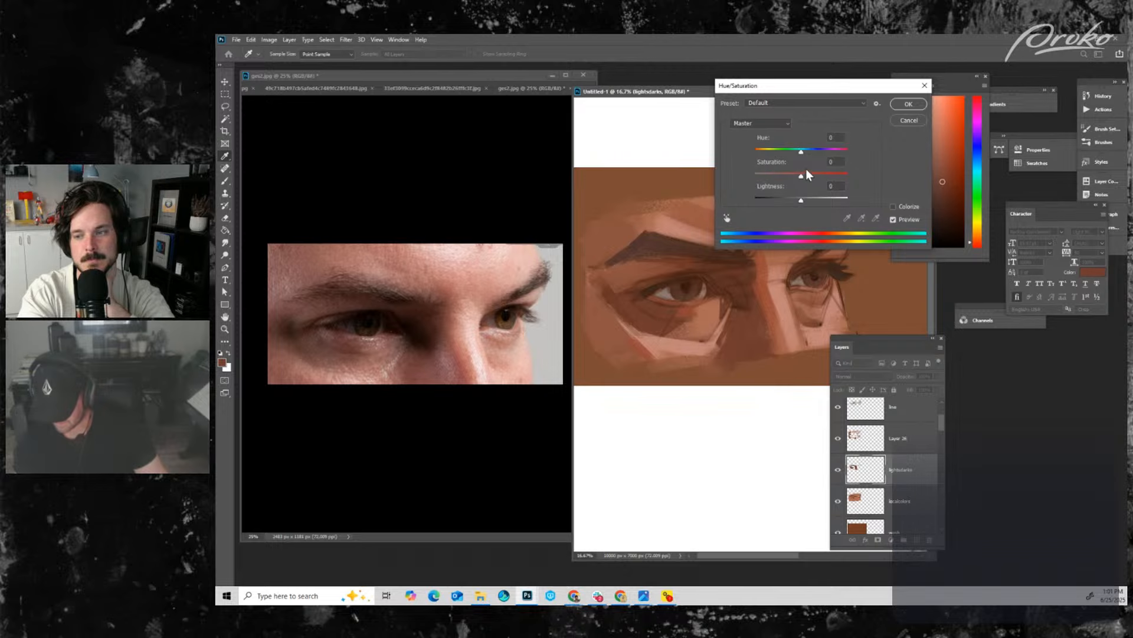
{"action": "left_click_drag", "start_coordinate": [801, 151], "coordinate": [798, 151]}
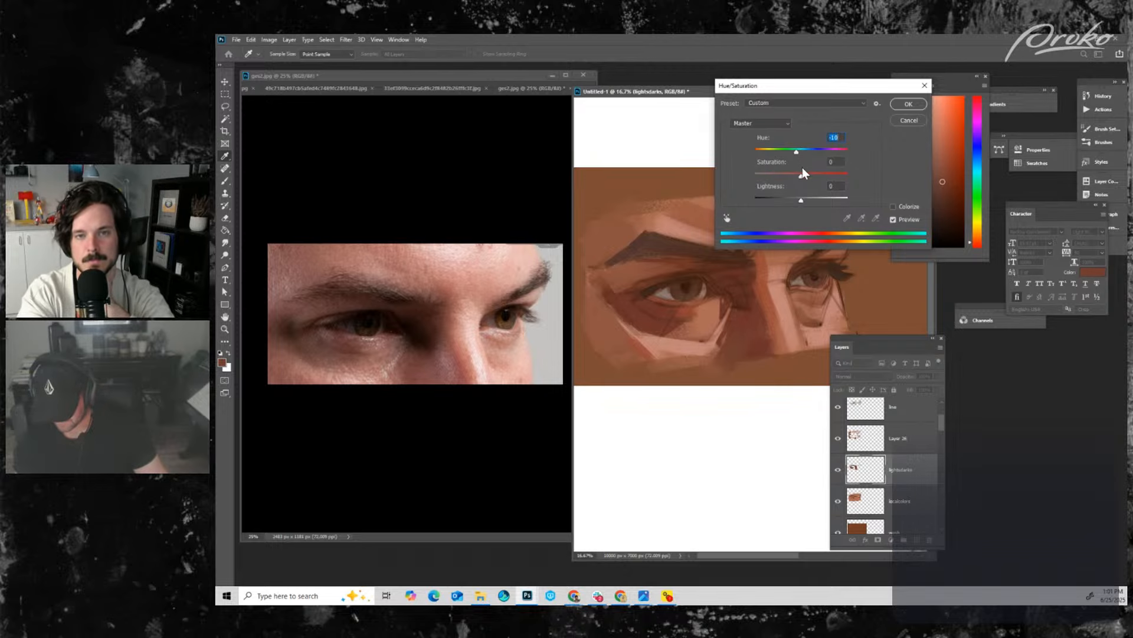
{"action": "left_click_drag", "start_coordinate": [804, 194], "coordinate": [798, 199]}
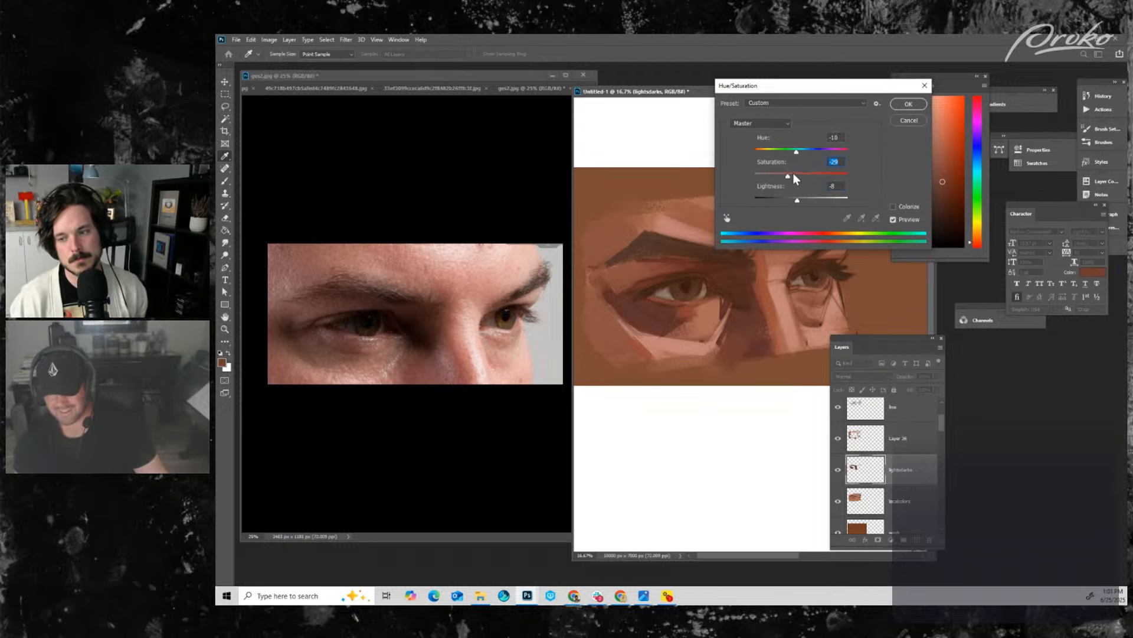
{"action": "left_click_drag", "start_coordinate": [797, 200], "coordinate": [802, 200]}
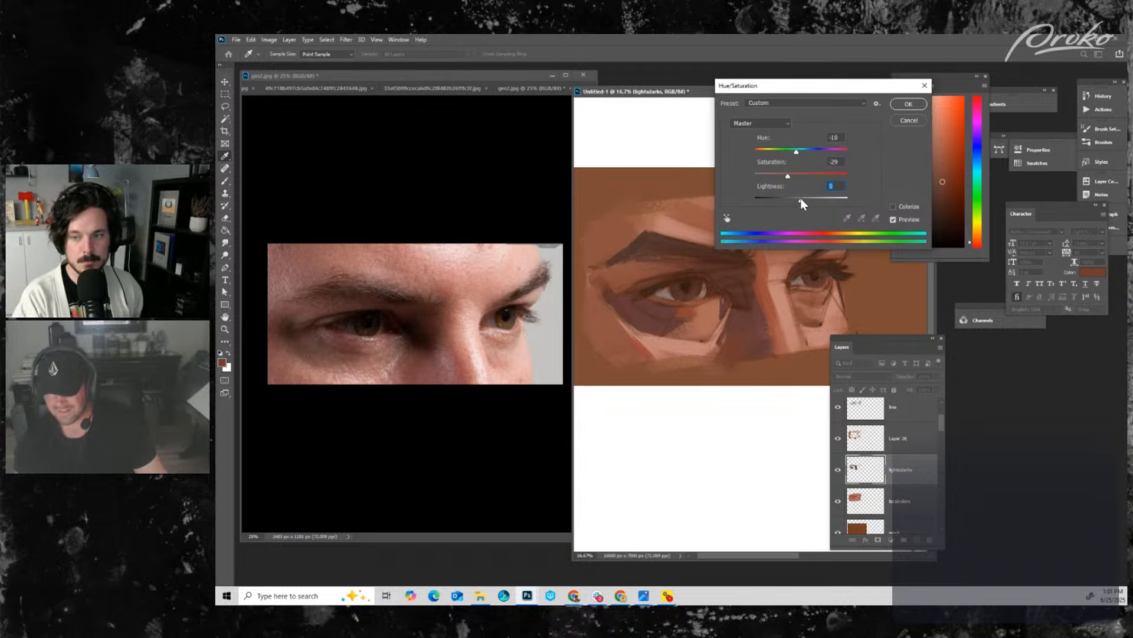
{"action": "left_click", "coordinate": [903, 106]}
- Return to the Brush tool, sample the light nose-bridge tone and add a new layer above the line layer
{"action": "key", "text": "b"}
{"action": "left_click", "coordinate": [788, 313], "text": "alt"}
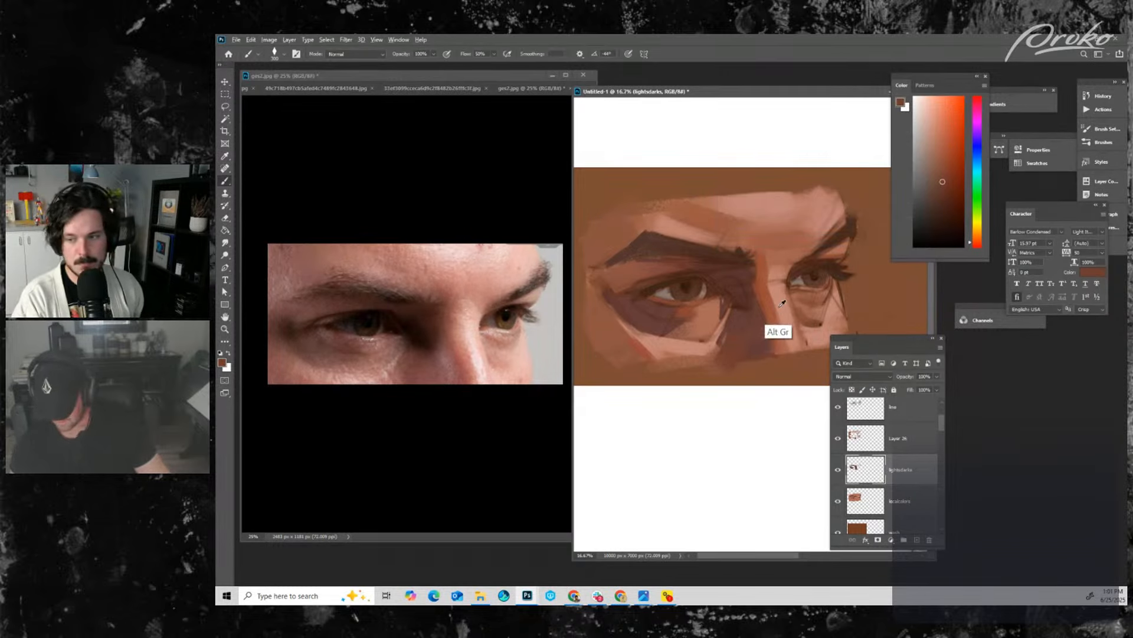
{"action": "left_click", "coordinate": [904, 419]}
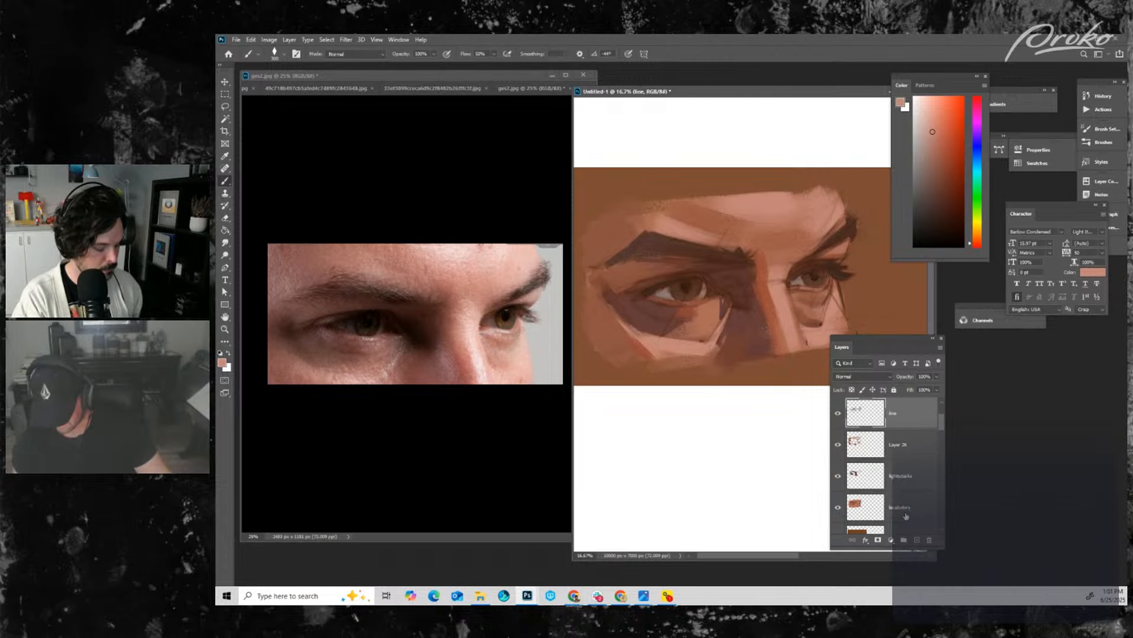
{"action": "left_click", "coordinate": [916, 540]}
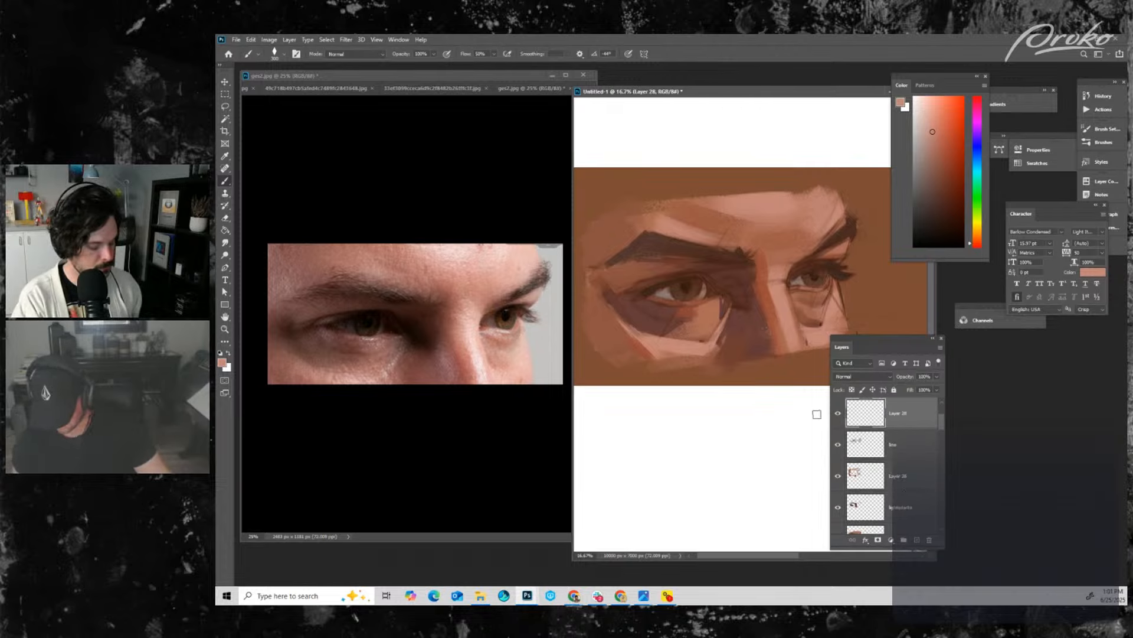
- Sample a mid reddish brown and paint it with an enlarged brush along the outer edge of the near temple and cheek
{"action": "left_click", "coordinate": [741, 366], "text": "alt"}
{"action": "key", "text": "bracketright"}
{"action": "key", "text": "bracketright"}
{"action": "key", "text": "bracketright"}
{"action": "key", "text": "bracketright"}
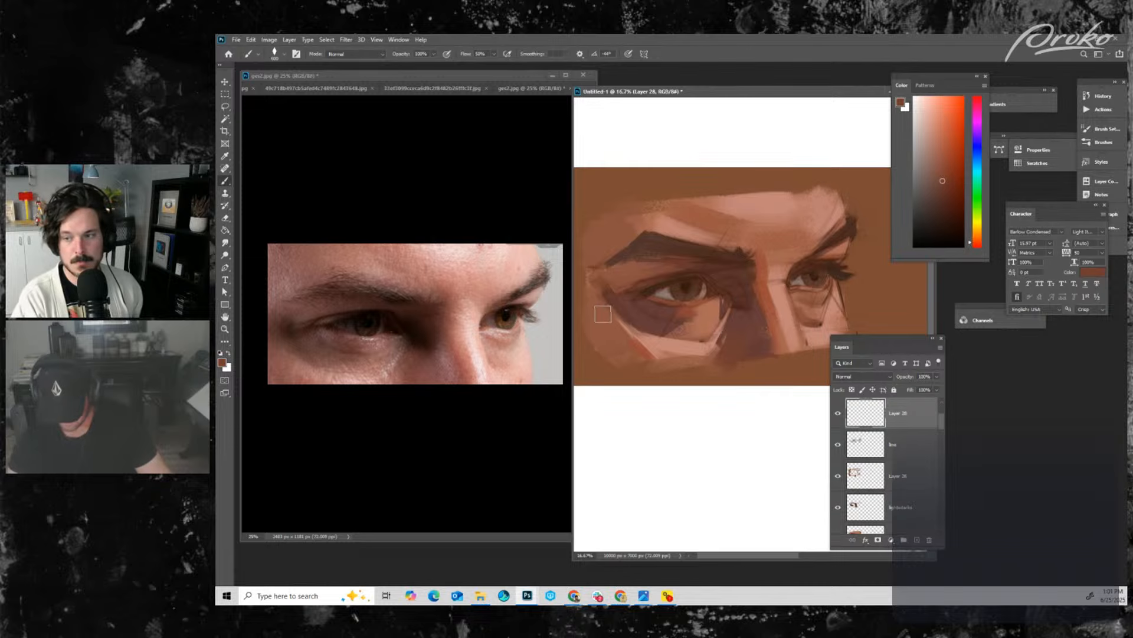
{"action": "left_click_drag", "start_coordinate": [595, 302], "coordinate": [649, 361]}
{"action": "key", "text": "bracketleft"}
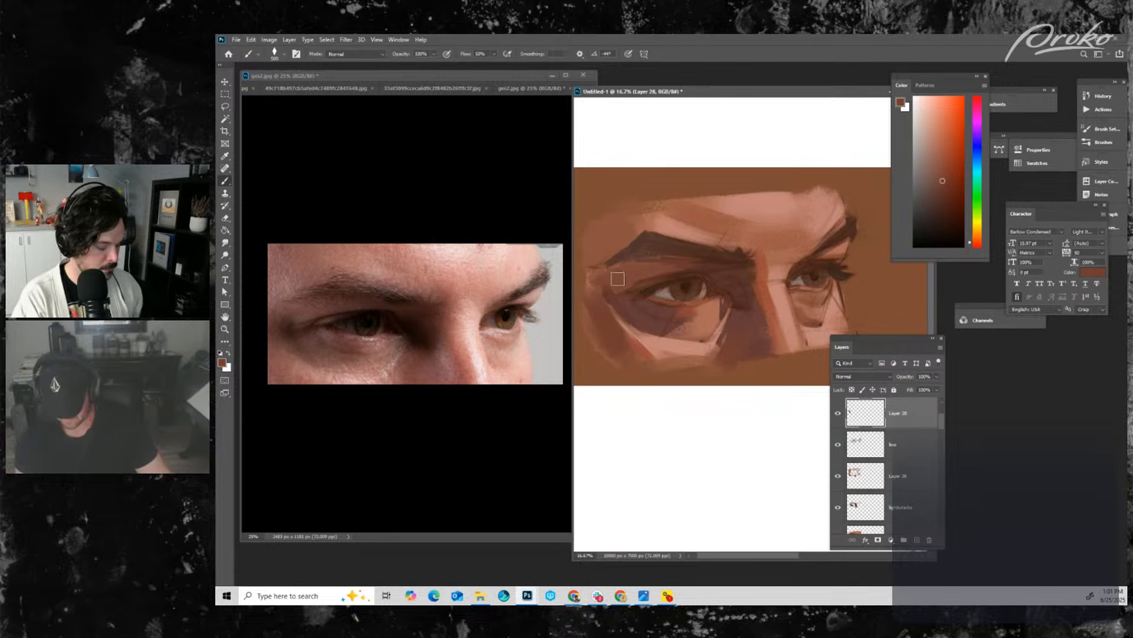
{"action": "key", "text": "bracketright"}
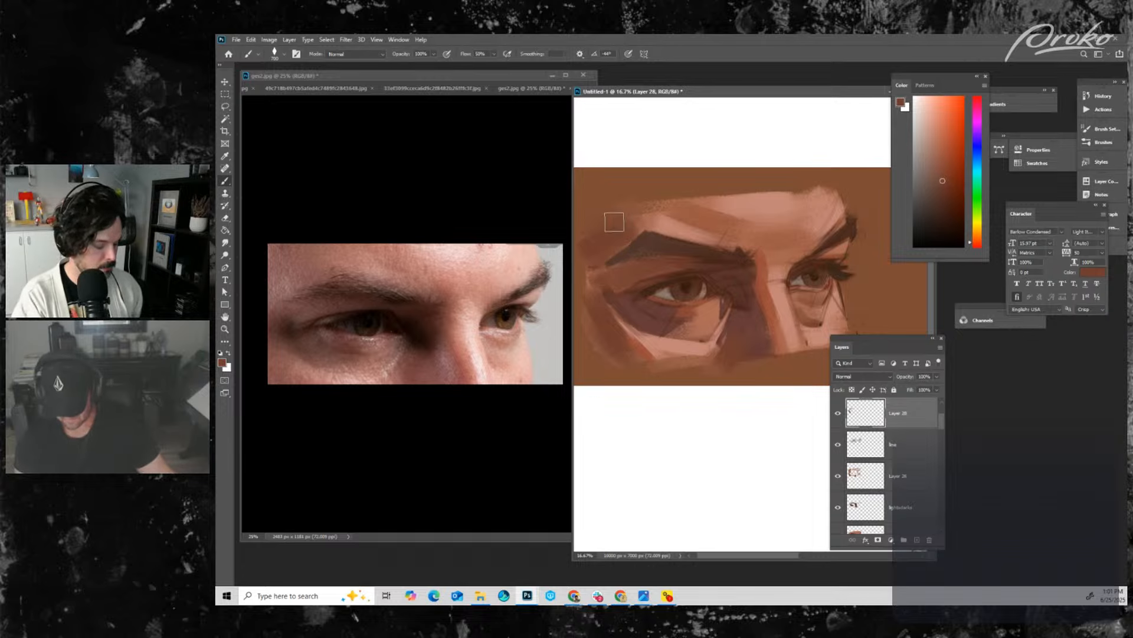
- Refine the near brow's tail and the outer eye corner with a smaller brush, using browns sampled around the eye socket
{"action": "key", "text": "bracketleft"}
{"action": "key", "text": "bracketleft"}
{"action": "key", "text": "bracketleft"}
{"action": "key", "text": "bracketleft"}
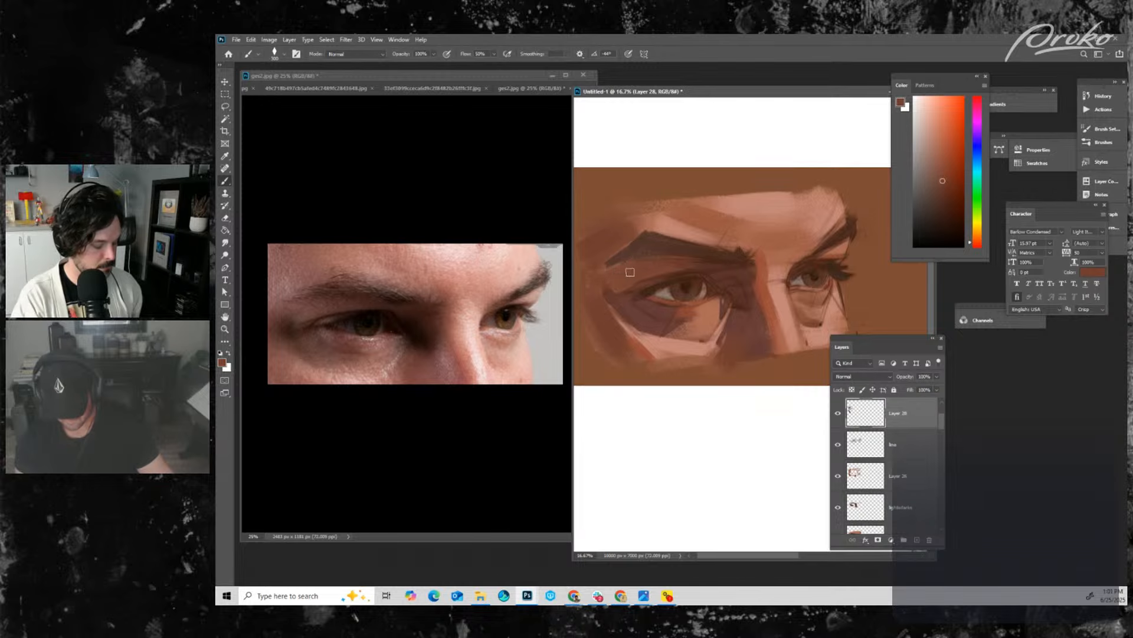
{"action": "key", "text": "alt"}
{"action": "left_click", "coordinate": [636, 270], "text": "alt"}
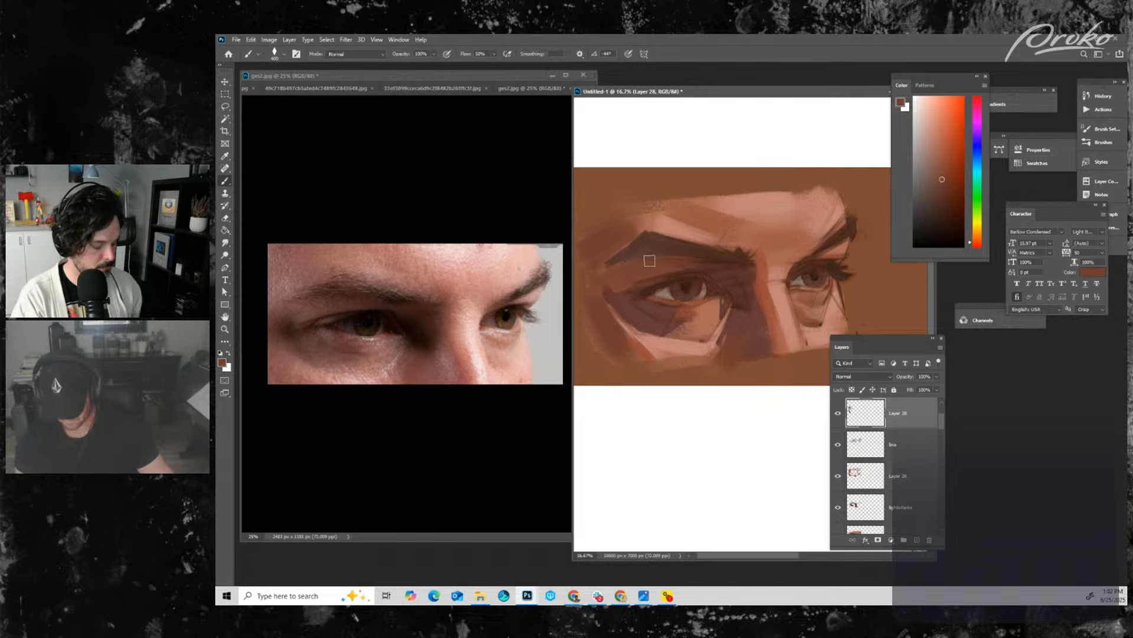
{"action": "left_click", "coordinate": [614, 295], "text": "alt"}
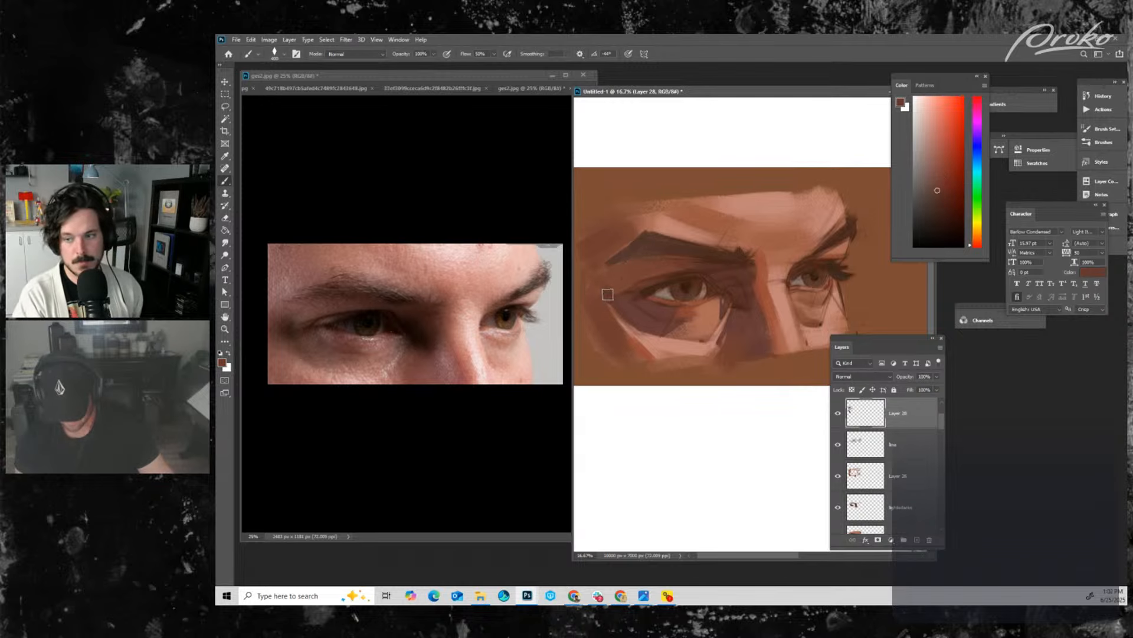
{"action": "key", "text": "bracketright"}
{"action": "key", "text": "alt"}
{"action": "left_click", "coordinate": [663, 281], "text": "alt"}
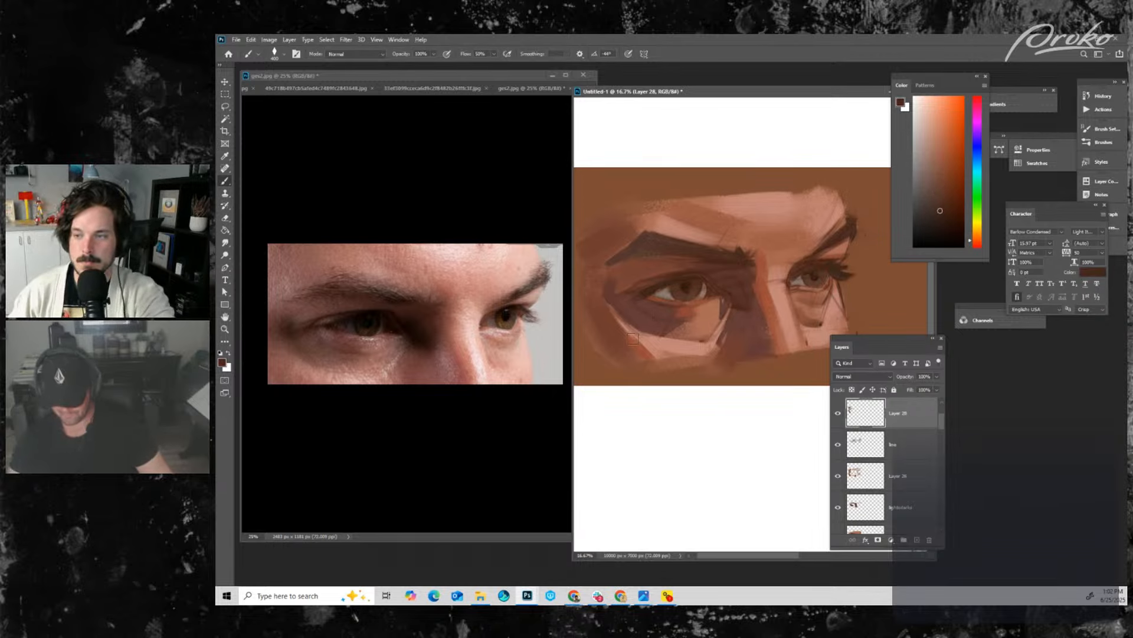
- Sample the warm brown below the near cheek and soften the outer cheek and temple contour with a larger brush
{"action": "key", "text": "alt"}
{"action": "left_click", "coordinate": [619, 357], "text": "alt"}
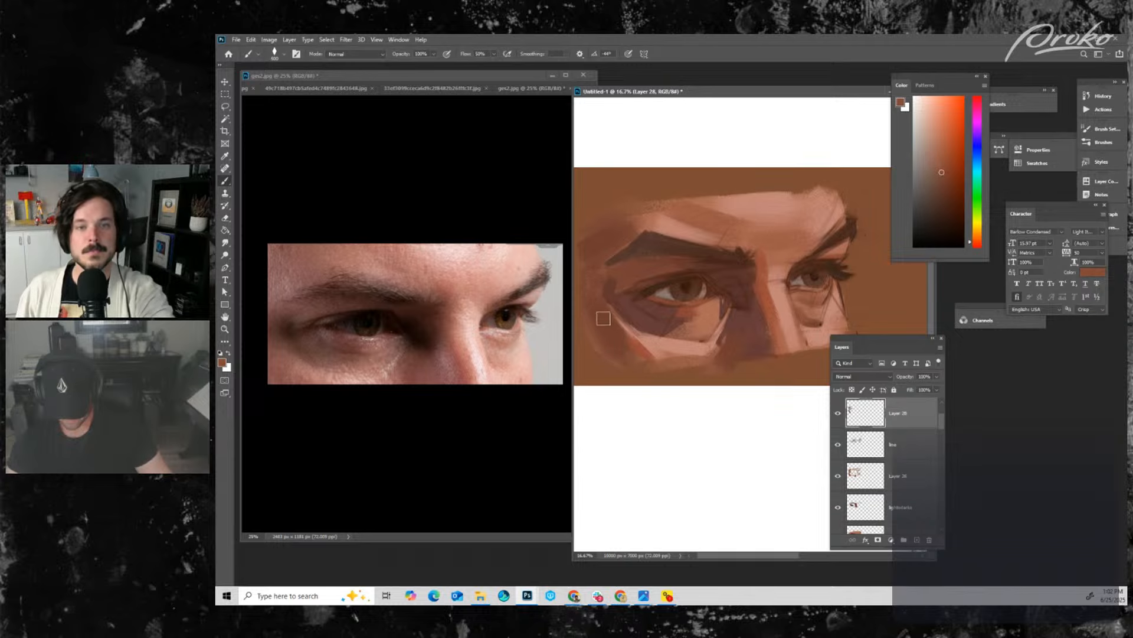
{"action": "key", "text": "bracketright"}
{"action": "key", "text": "bracketright"}
{"action": "key", "text": "bracketright"}
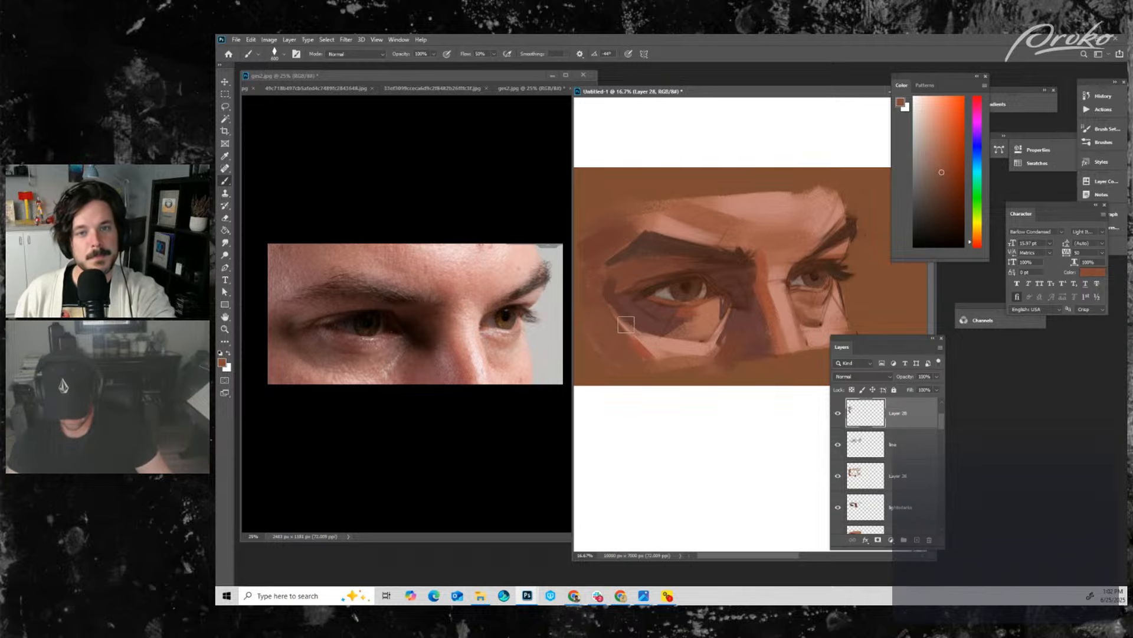
{"action": "key", "text": "bracketleft"}
{"action": "mouse_move", "coordinate": [627, 285]}
{"action": "left_mouse_down"}
{"action": "mouse_move", "coordinate": [597, 246]}
{"action": "mouse_move", "coordinate": [592, 256]}
{"action": "mouse_move", "coordinate": [640, 213]}
{"action": "mouse_move", "coordinate": [618, 242]}
{"action": "left_mouse_up"}
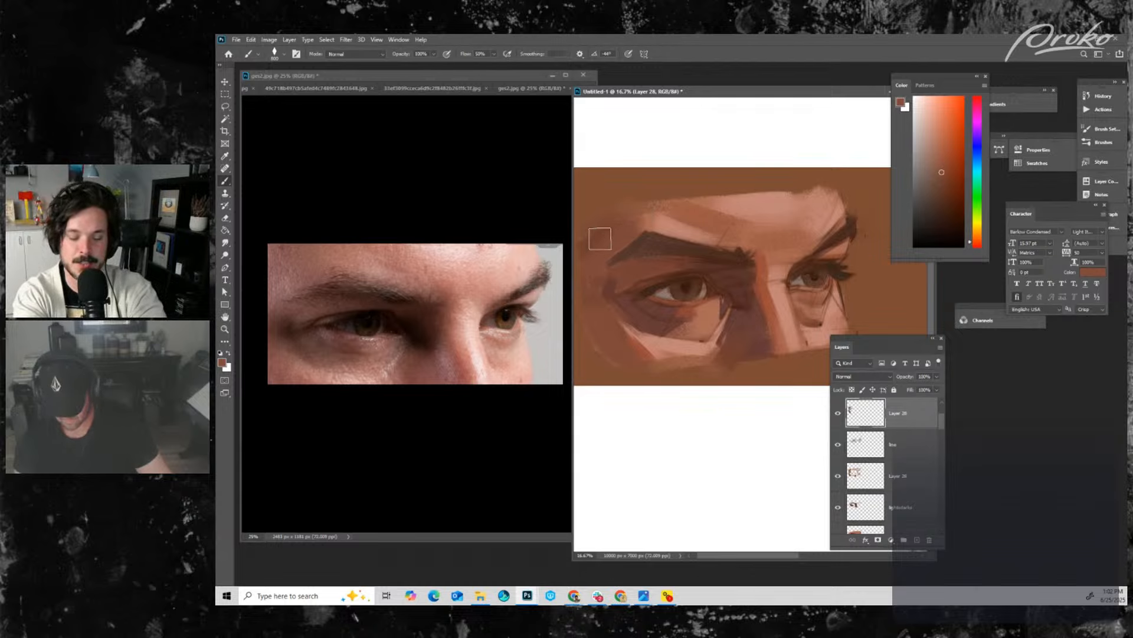
- Reduce the brush size, touch up the area beneath the near brow and sample the dark brown there
{"action": "key", "text": "bracketleft"}
{"action": "key", "text": "bracketleft"}
{"action": "key", "text": "bracketleft"}
{"action": "key", "text": "bracketleft"}
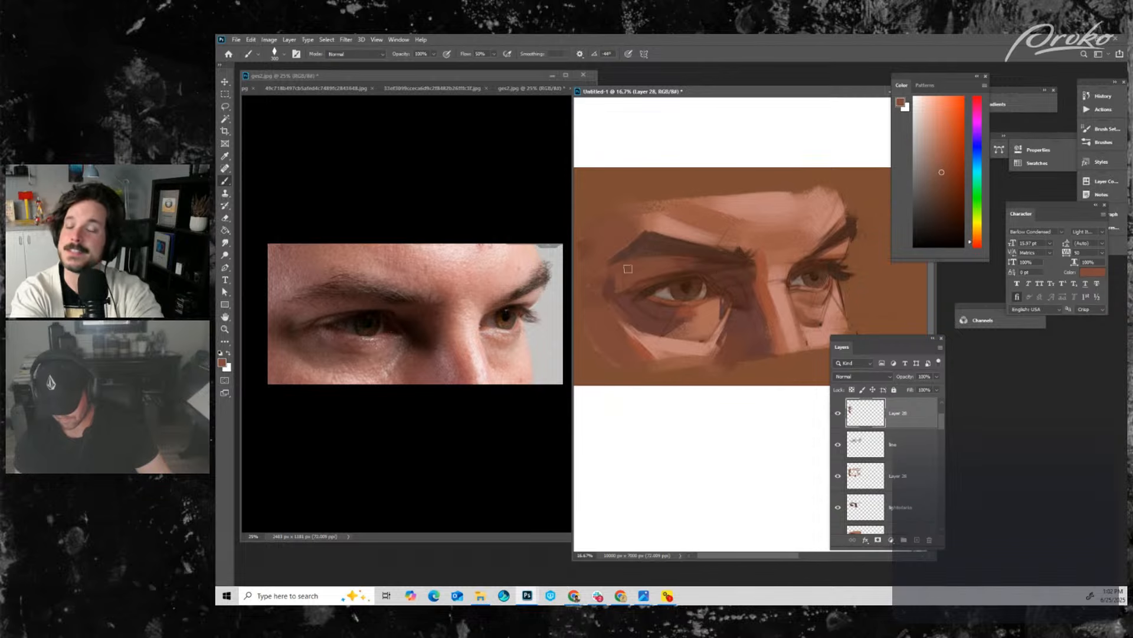
{"action": "left_click_drag", "start_coordinate": [732, 267], "coordinate": [728, 267]}
{"action": "left_click", "coordinate": [667, 259], "text": "alt"}
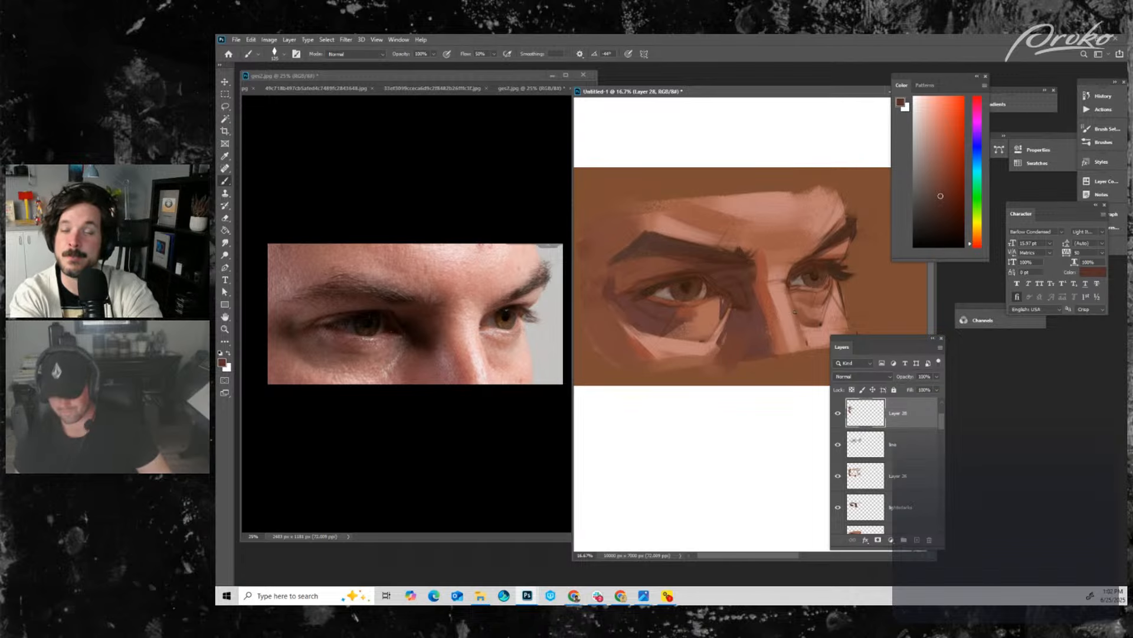
- Sample the light pink tone of the nose bridge and add a new layer above Layer 27
{"action": "left_click_drag", "start_coordinate": [781, 306], "coordinate": [784, 306]}
{"action": "left_click", "coordinate": [781, 306], "text": "alt"}
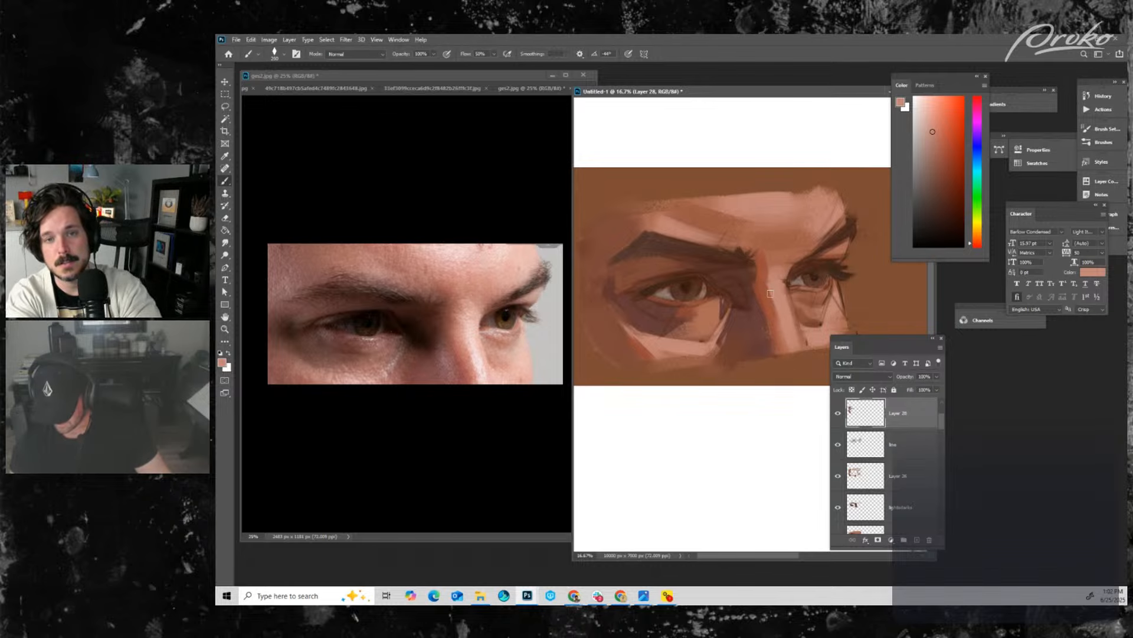
{"action": "scroll", "coordinate": [942, 406], "scroll_direction": "up", "scroll_amount": 2}
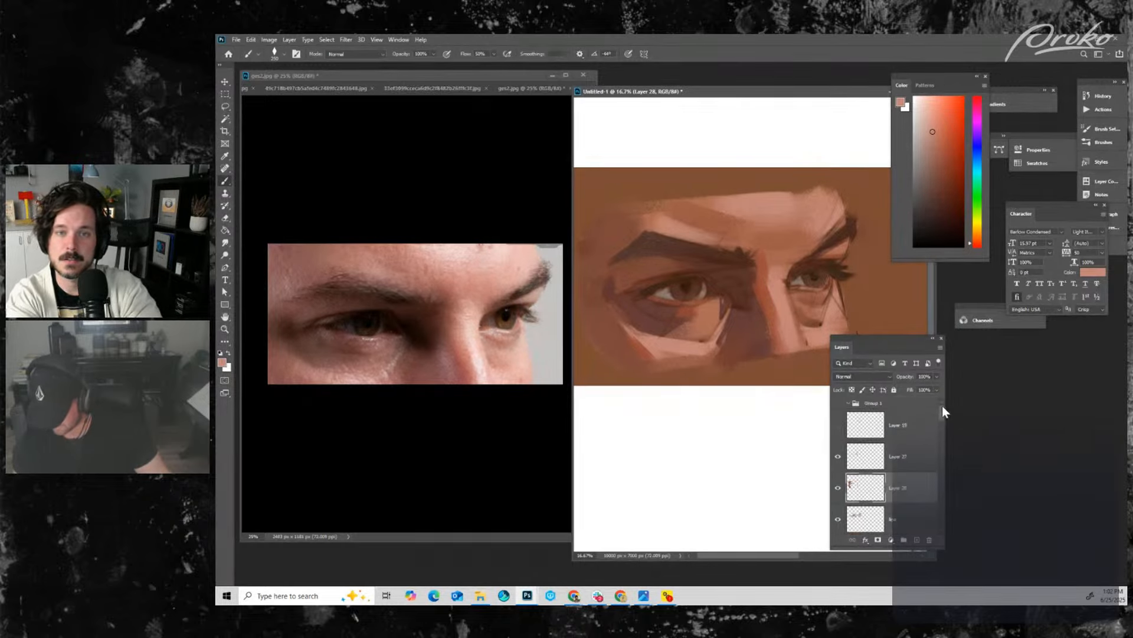
{"action": "left_click", "coordinate": [872, 464]}
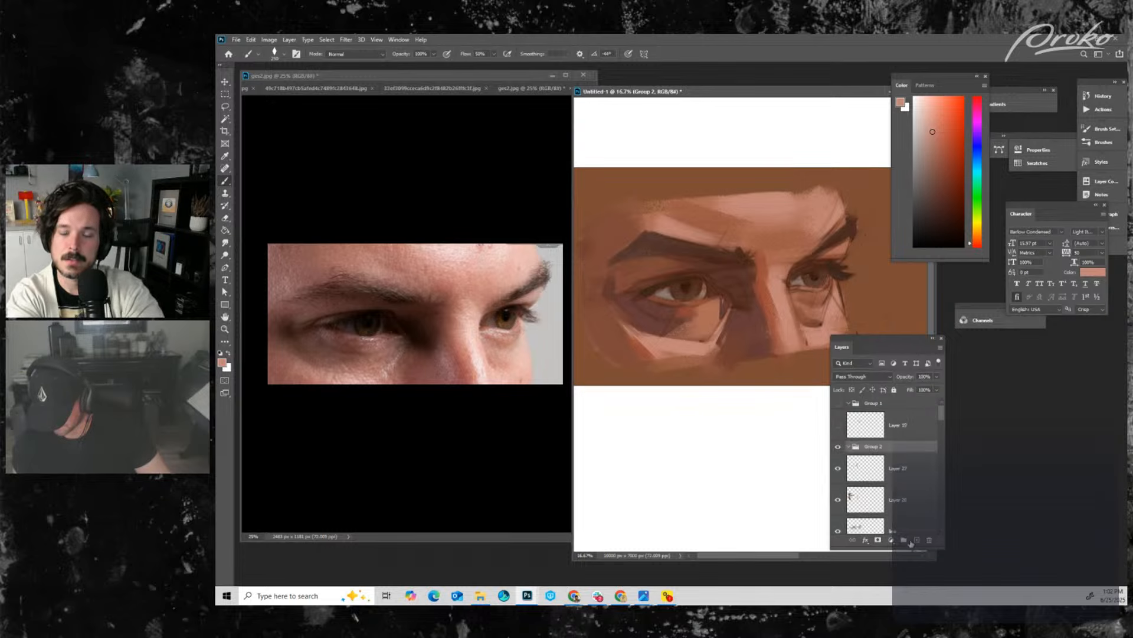
{"action": "left_click", "coordinate": [899, 482]}
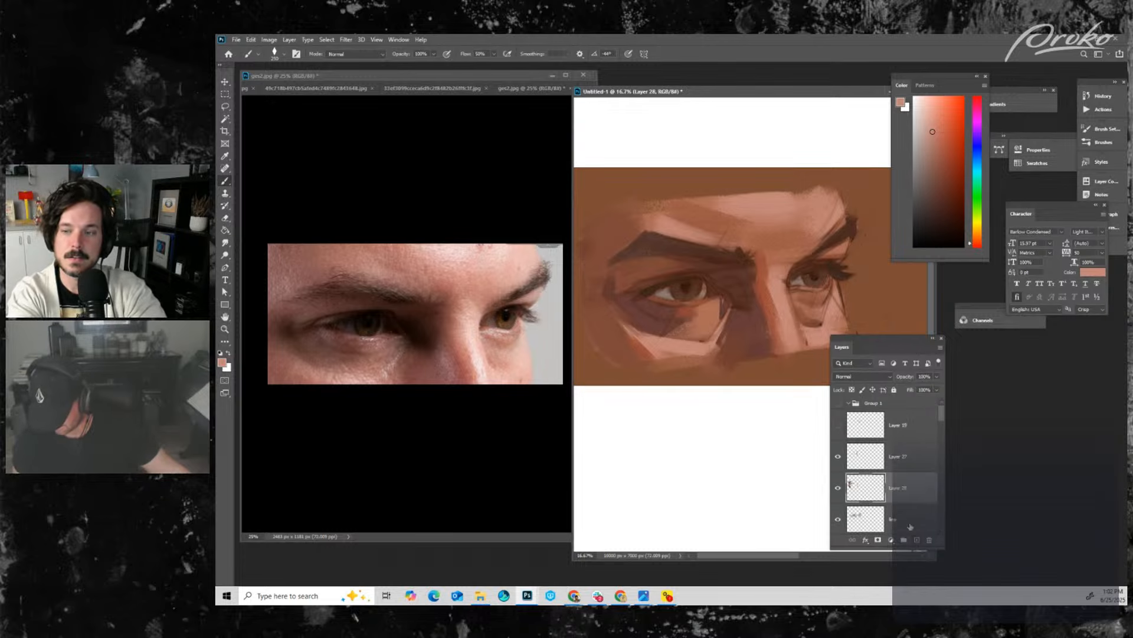
{"action": "key", "text": "alt+bracketright"}
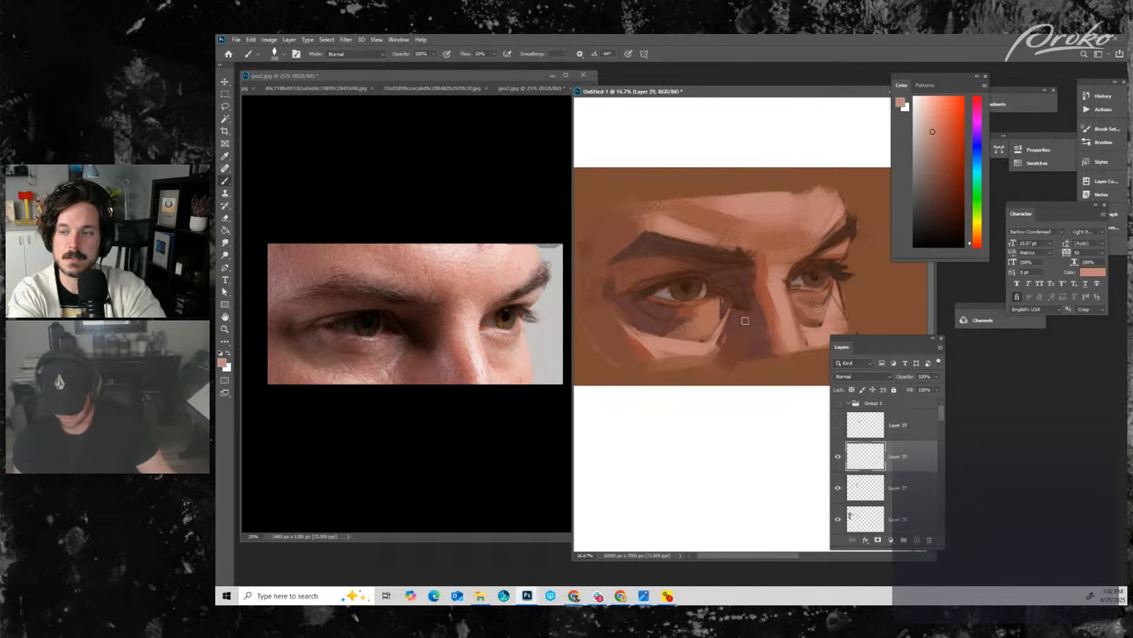
- Sample the light skin tone near the far brow and brush it across the lower forehead with a larger brush
{"action": "key", "text": "ctrl+minus"}
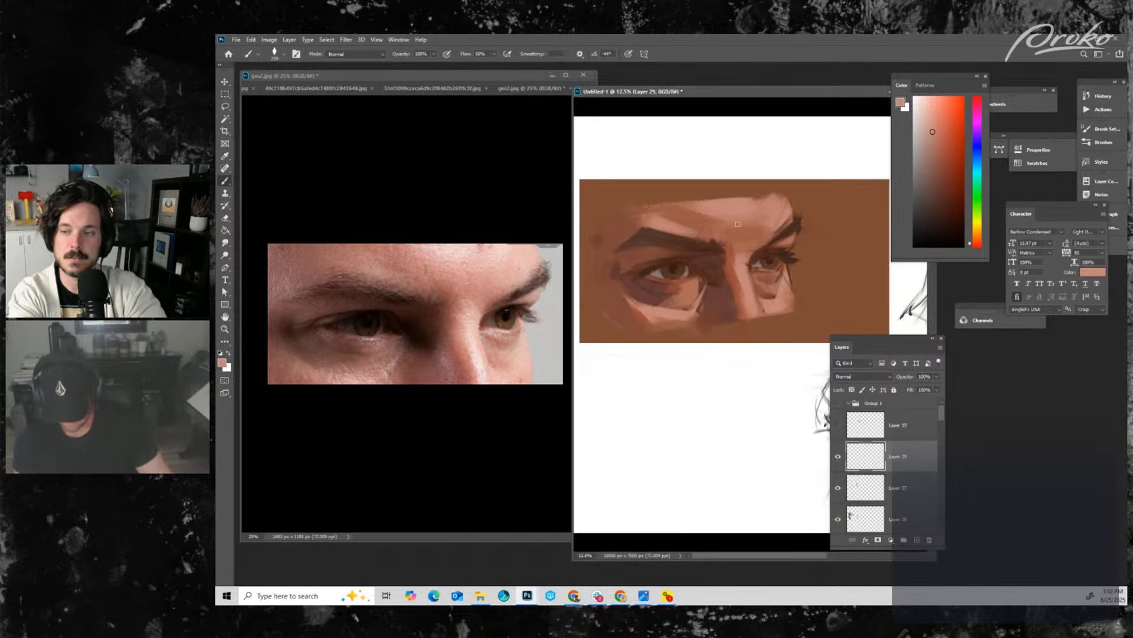
{"action": "left_click", "coordinate": [730, 269], "text": "alt"}
{"action": "key", "text": "]"}
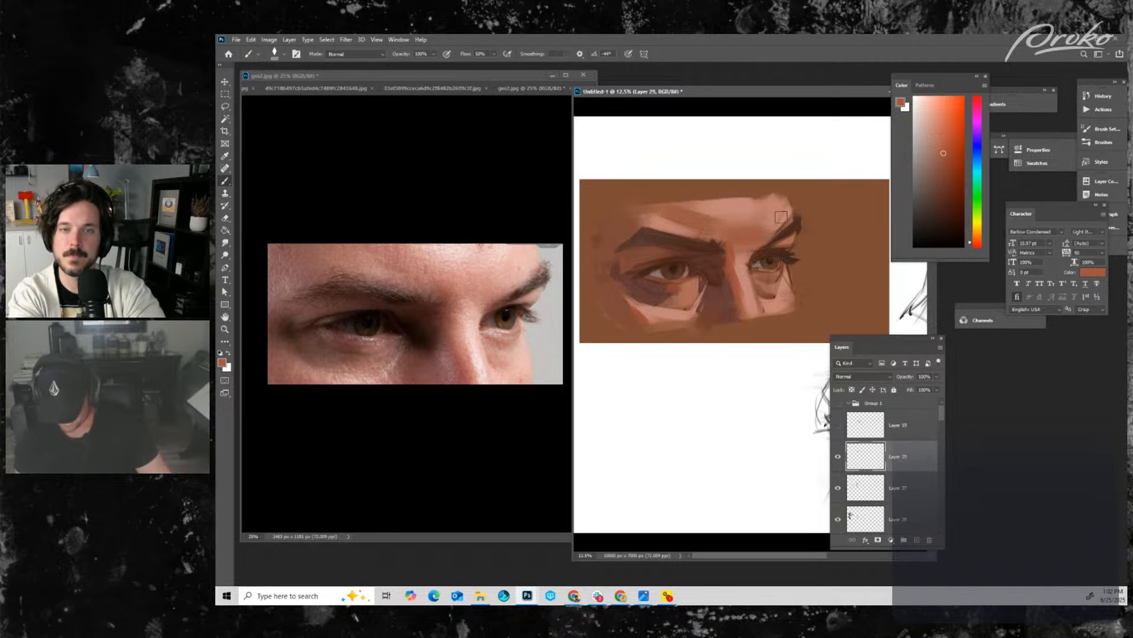
{"action": "left_click", "coordinate": [771, 244], "text": "alt"}
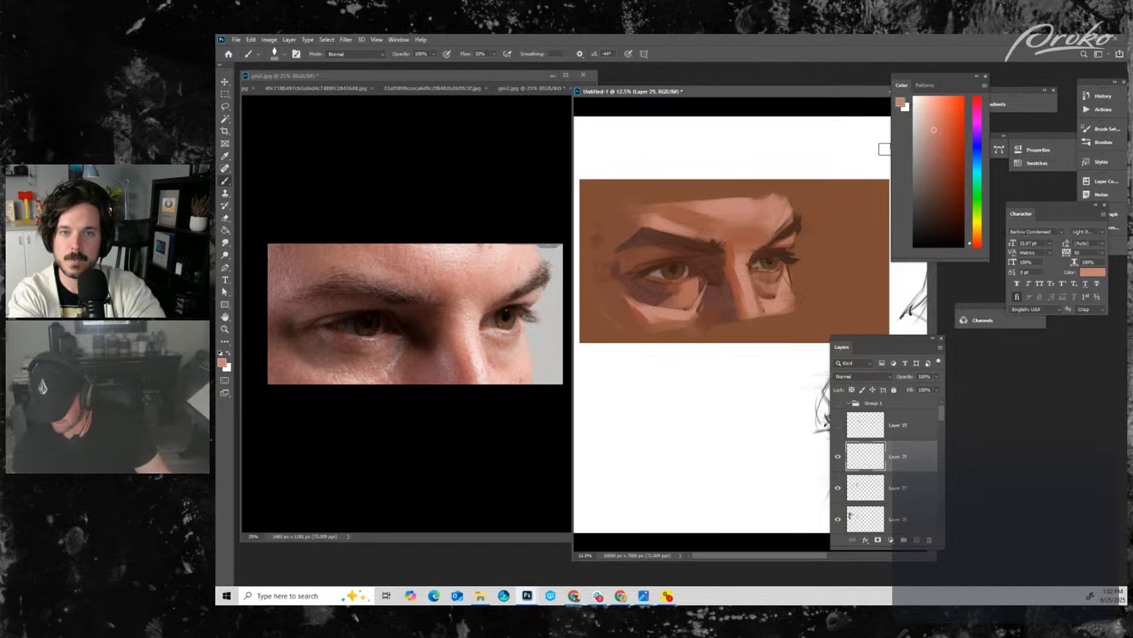
{"action": "left_click_drag", "start_coordinate": [723, 222], "coordinate": [779, 219]}
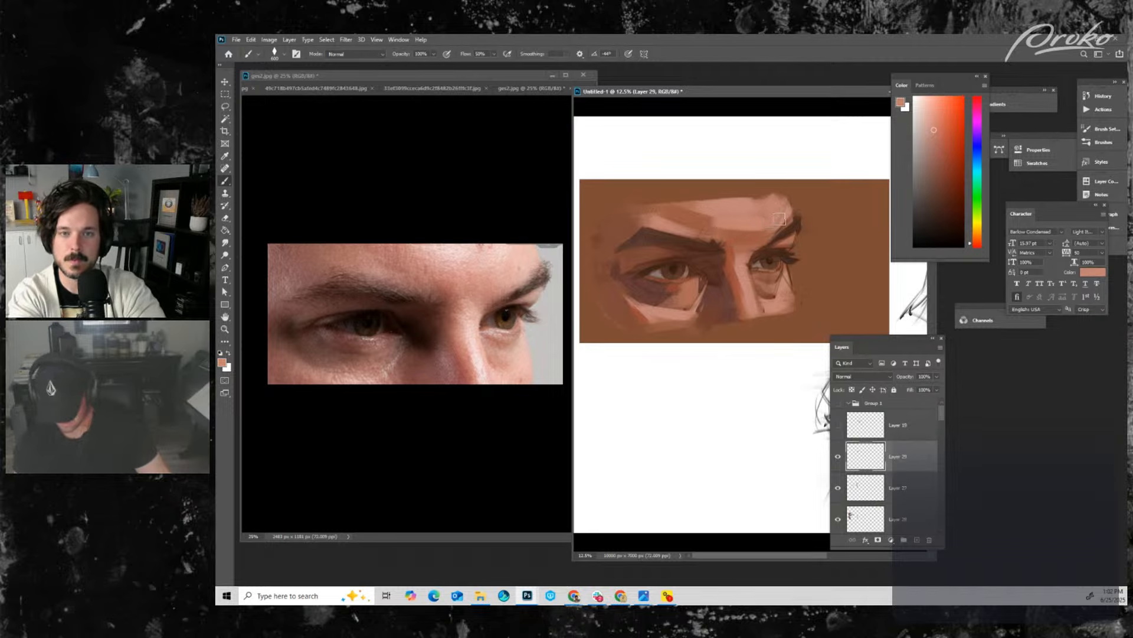
- Mix a darker, more saturated reddish skin tone and paint it across the lower forehead towards the far brow, varying the brush size
{"action": "left_click", "coordinate": [940, 143]}
{"action": "left_click", "coordinate": [973, 244]}
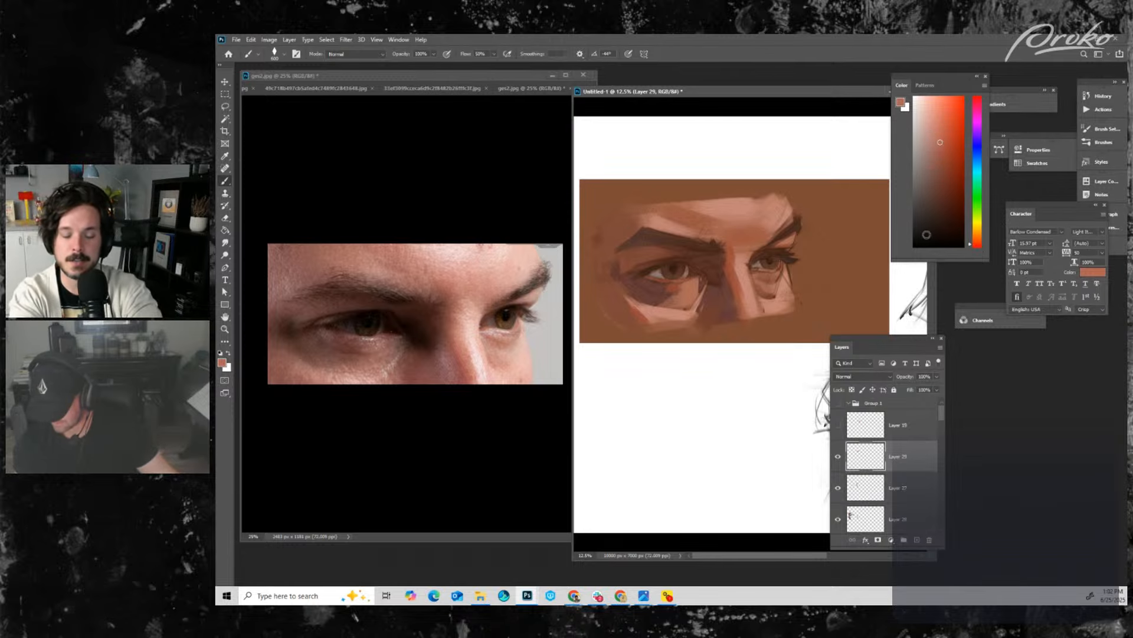
{"action": "key", "text": "]"}
{"action": "left_click_drag", "start_coordinate": [723, 221], "coordinate": [766, 218]}
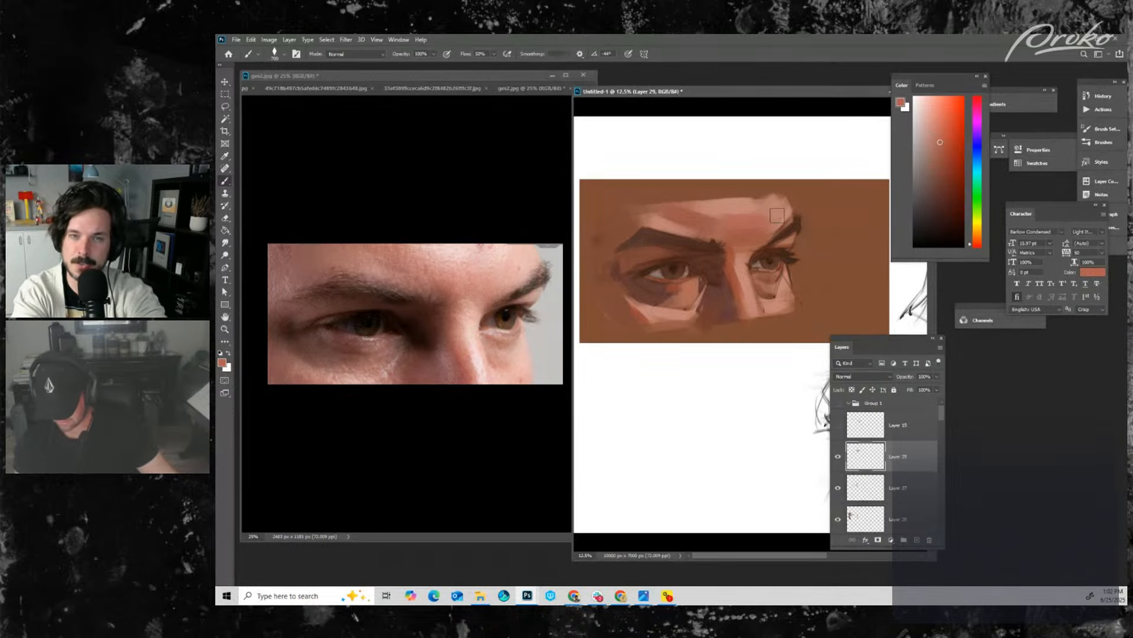
{"action": "key", "text": "]"}
{"action": "key", "text": "bracketleft"}
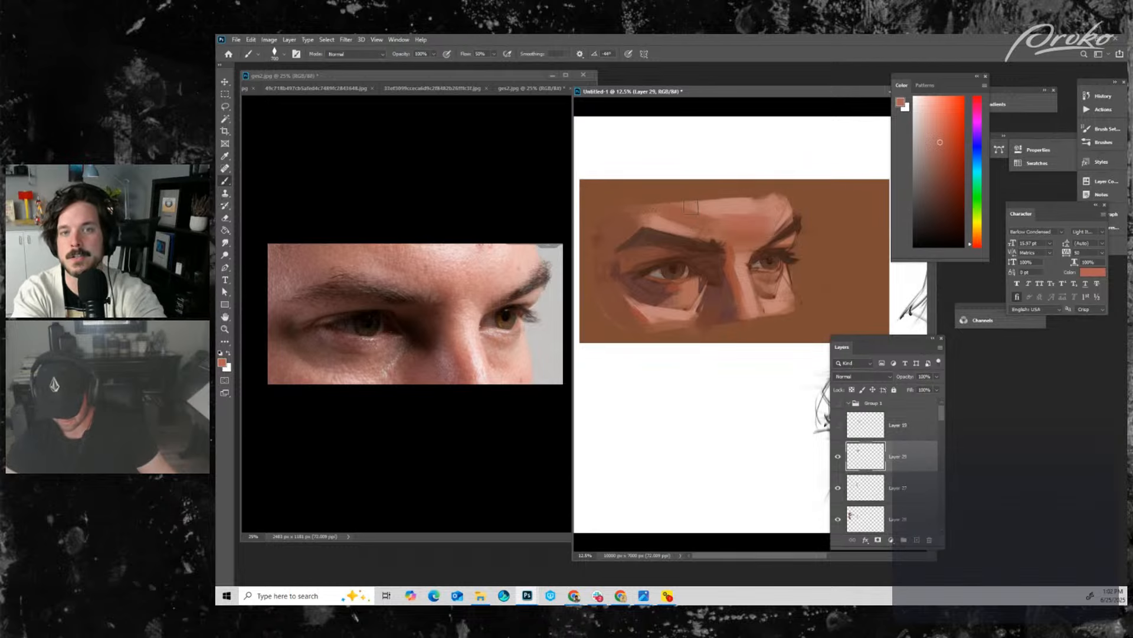
- Try brushing sampled skin tones beneath the far eye with a smaller brush, and undo the strokes
{"action": "key", "text": "bracketleft"}
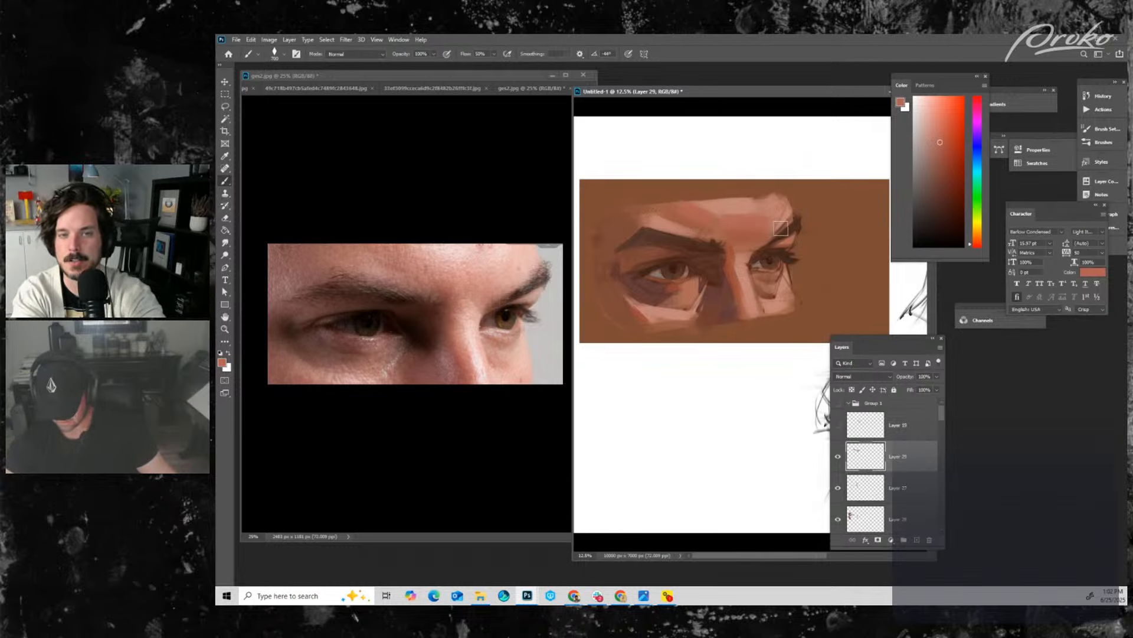
{"action": "left_click", "coordinate": [778, 294], "text": "alt"}
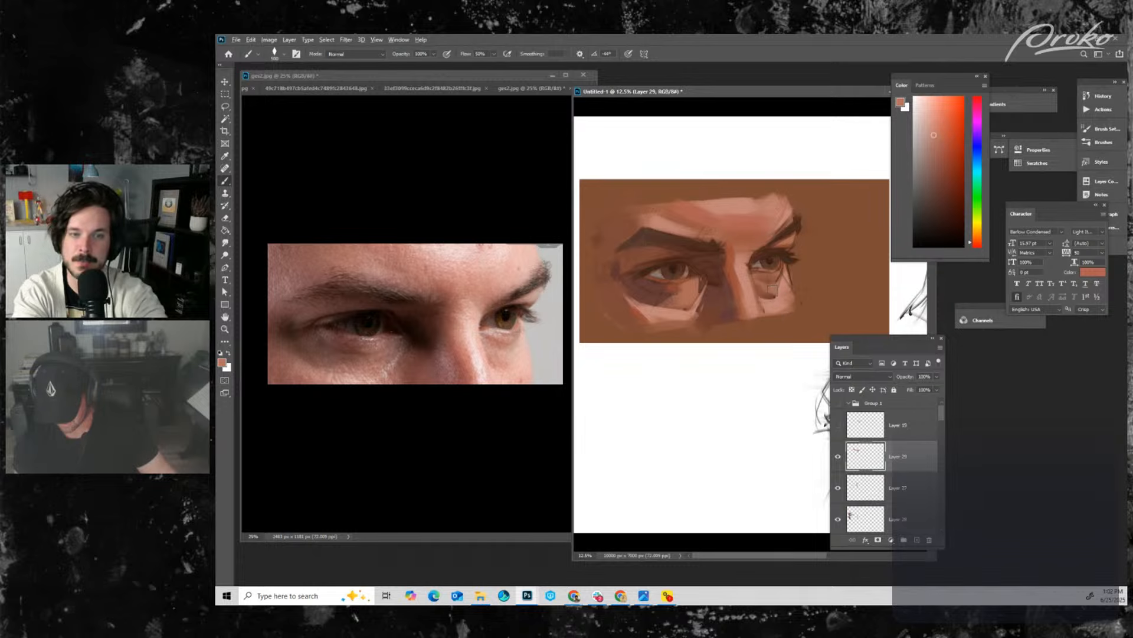
{"action": "left_click_drag", "start_coordinate": [761, 285], "coordinate": [784, 288]}
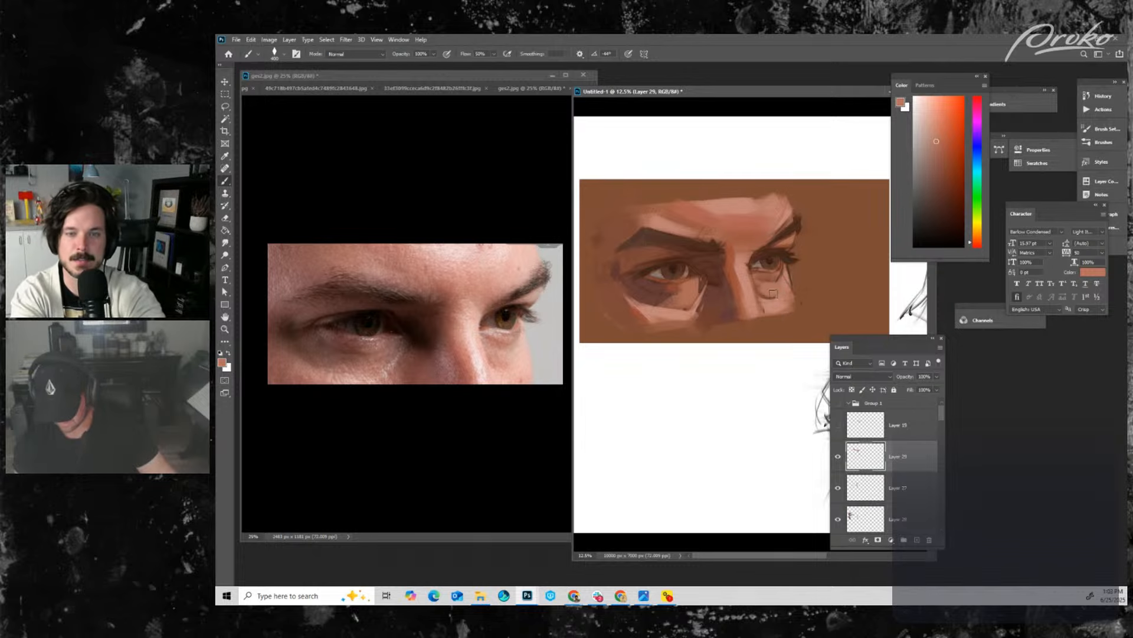
{"action": "left_click", "coordinate": [765, 270], "text": "alt"}
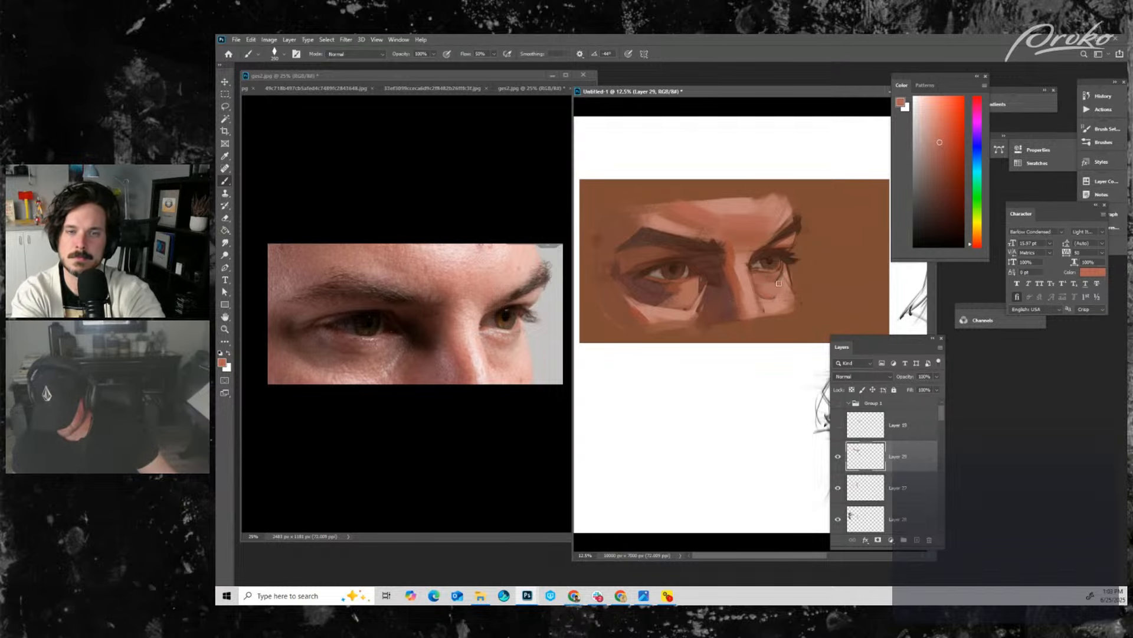
{"action": "mouse_move", "coordinate": [780, 286]}
{"action": "left_mouse_down"}
{"action": "mouse_move", "coordinate": [773, 294]}
{"action": "mouse_move", "coordinate": [785, 295]}
{"action": "left_mouse_up"}
{"action": "key", "text": "ctrl+z"}
{"action": "key", "text": "ctrl+z"}
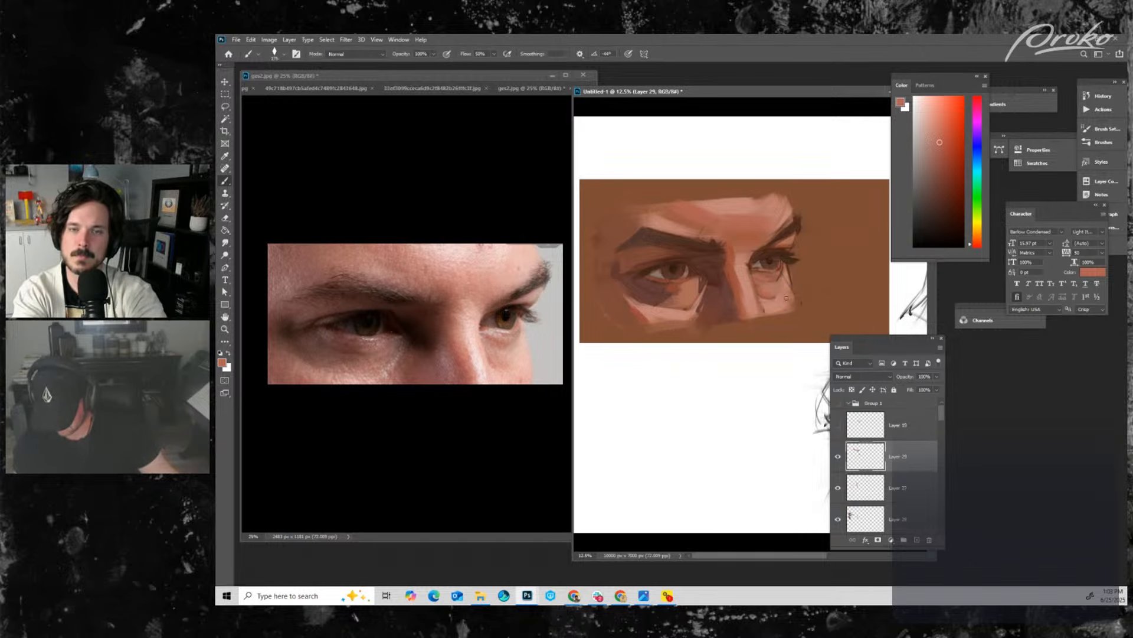
- Sample the light pink skin tone beneath the far eye and paint it down the far cheek with a finer brush
{"action": "left_click", "coordinate": [783, 290], "text": "alt"}
{"action": "key", "text": "["}
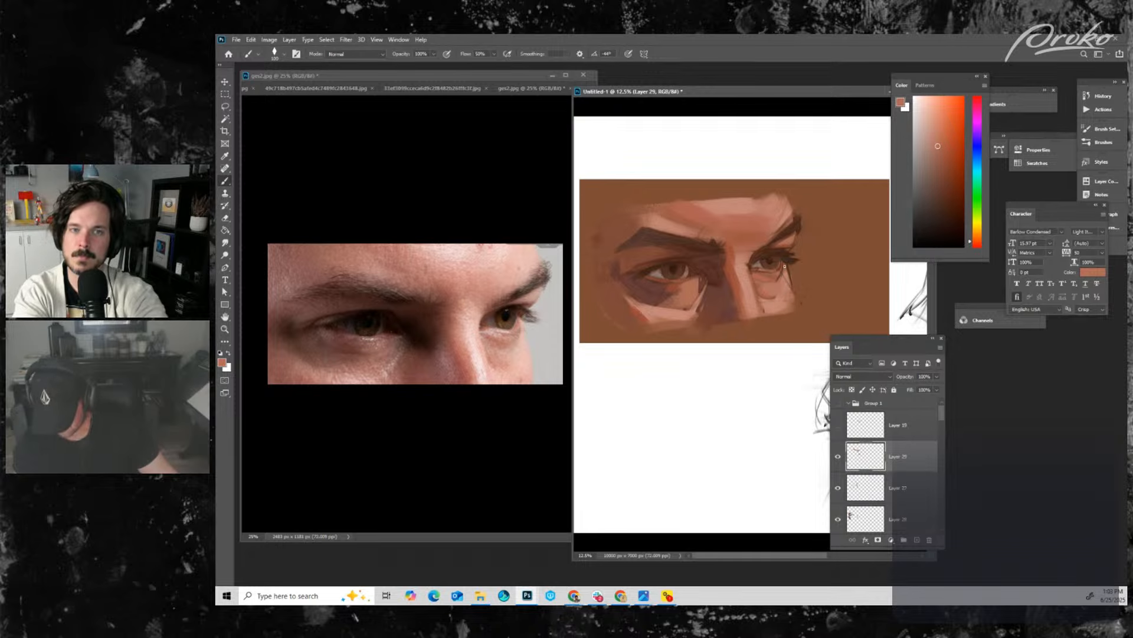
{"action": "left_click", "coordinate": [782, 284], "text": "alt"}
{"action": "key", "text": "["}
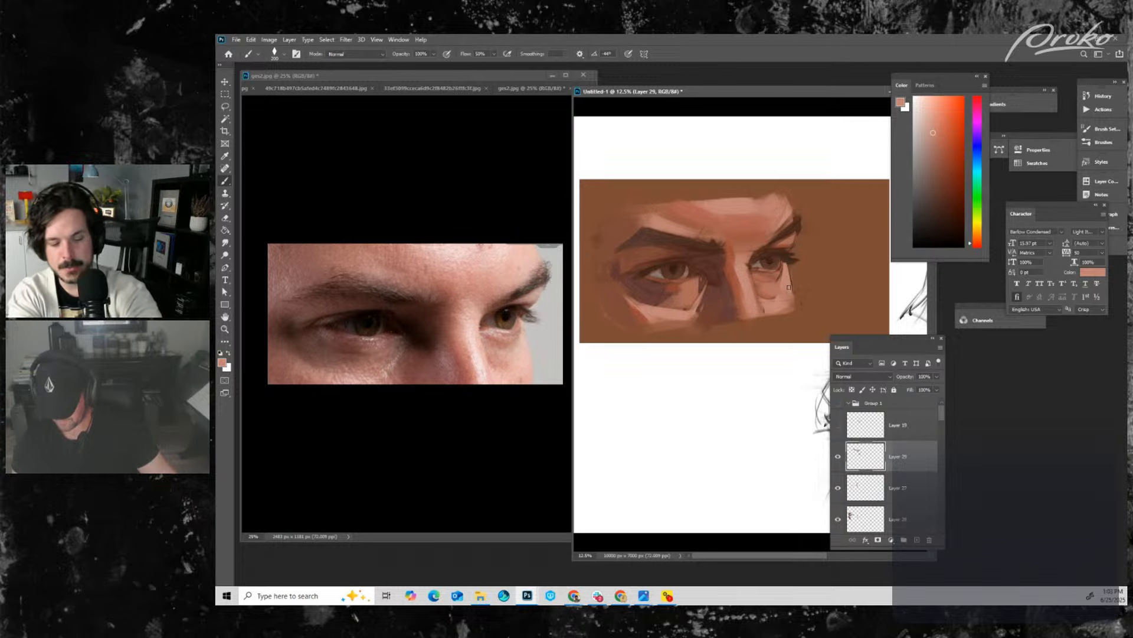
{"action": "left_click_drag", "start_coordinate": [788, 289], "coordinate": [786, 307]}
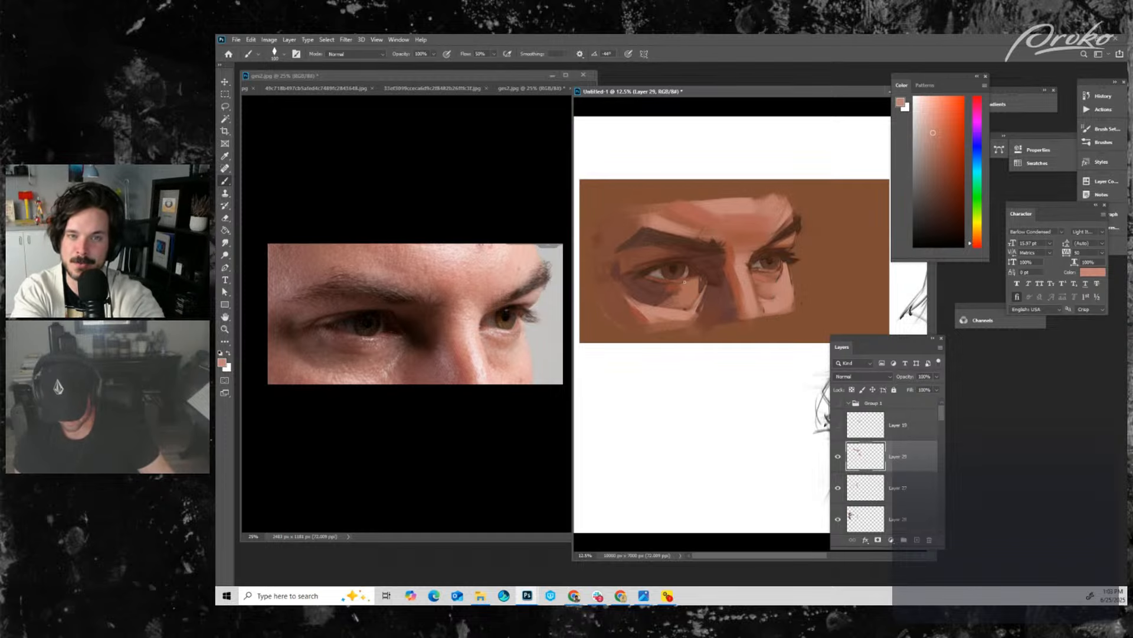
- Enlarge the brush, work light pink into the skin beneath the near eye and sample the reddish forehead tone
{"action": "left_click", "coordinate": [682, 277], "text": "alt"}
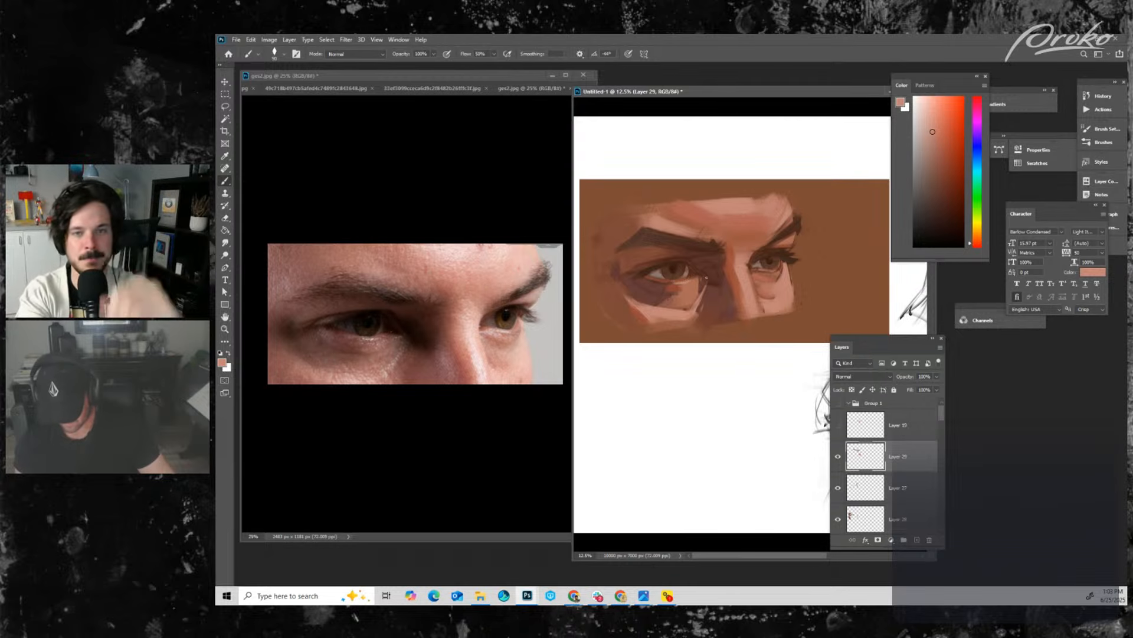
{"action": "key", "text": "bracketright"}
{"action": "key", "text": "bracketright"}
{"action": "key", "text": "bracketright"}
{"action": "key", "text": "bracketright"}
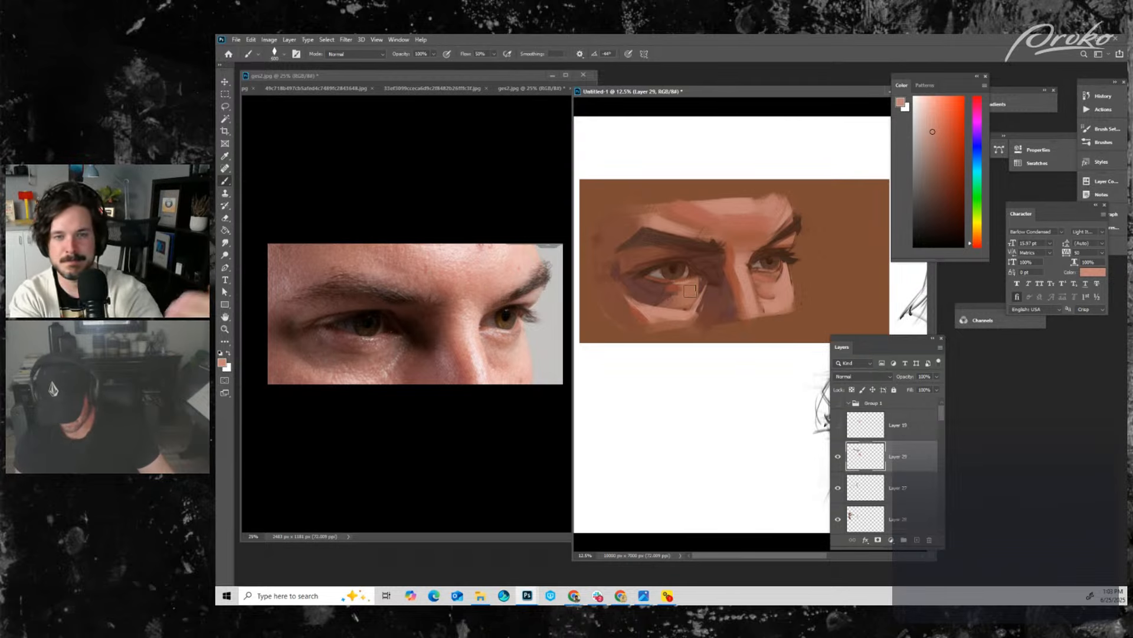
{"action": "key", "text": "bracketright"}
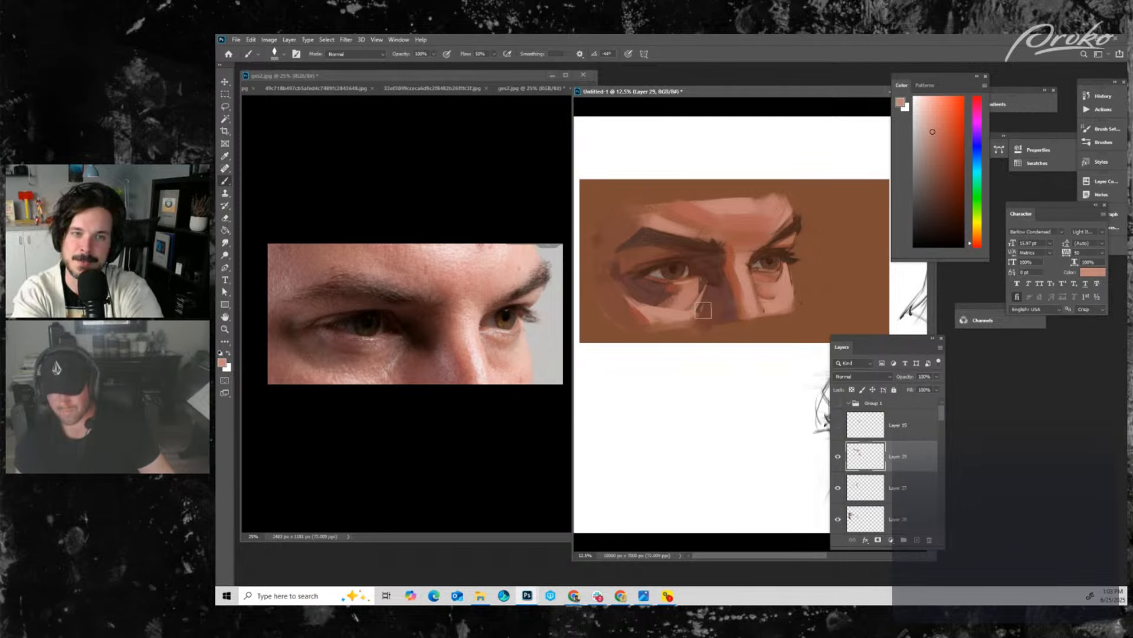
{"action": "key", "text": "bracketright"}
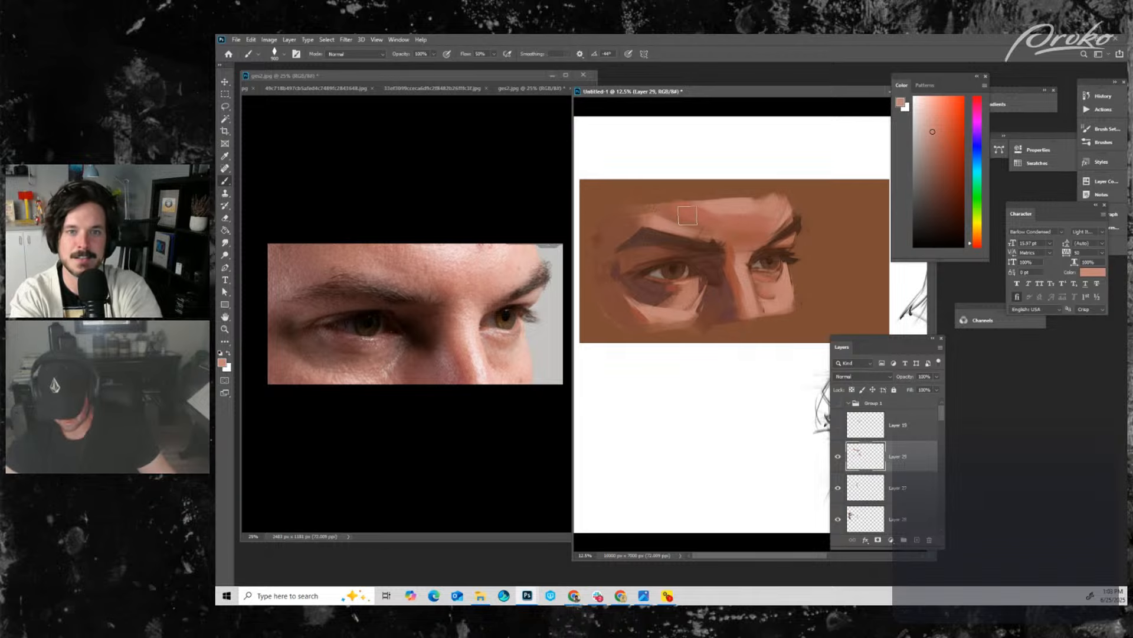
{"action": "left_click", "coordinate": [685, 205], "text": "alt"}
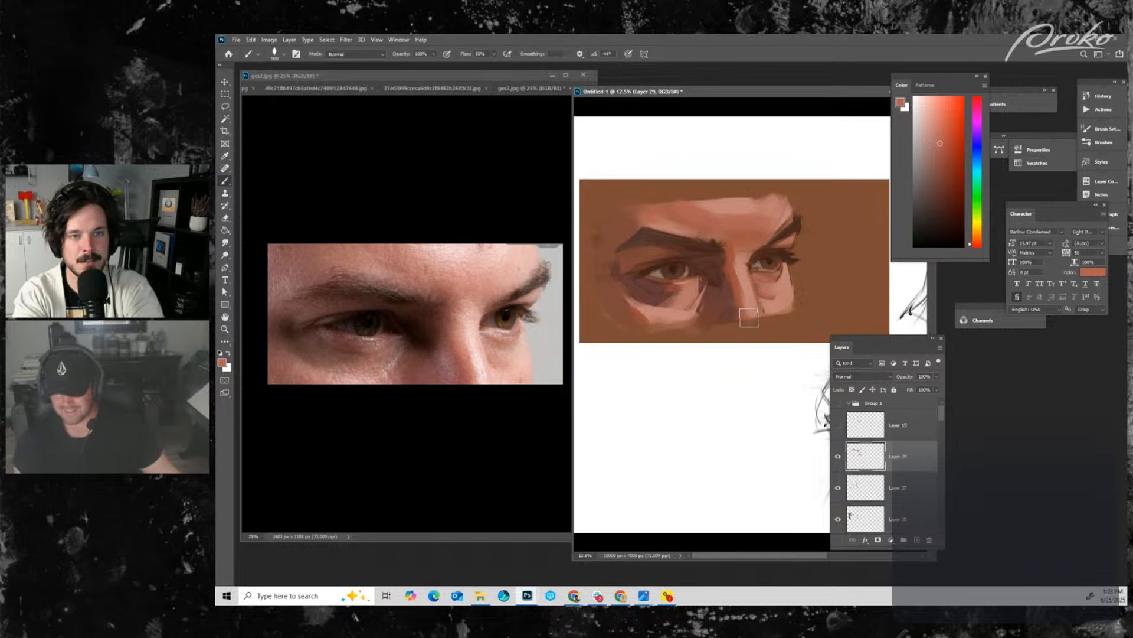
- Stamp all visible layers onto a new layer and smudge the shadow edge along the nose bridge
{"action": "key", "text": "ctrl+shift+alt+e"}
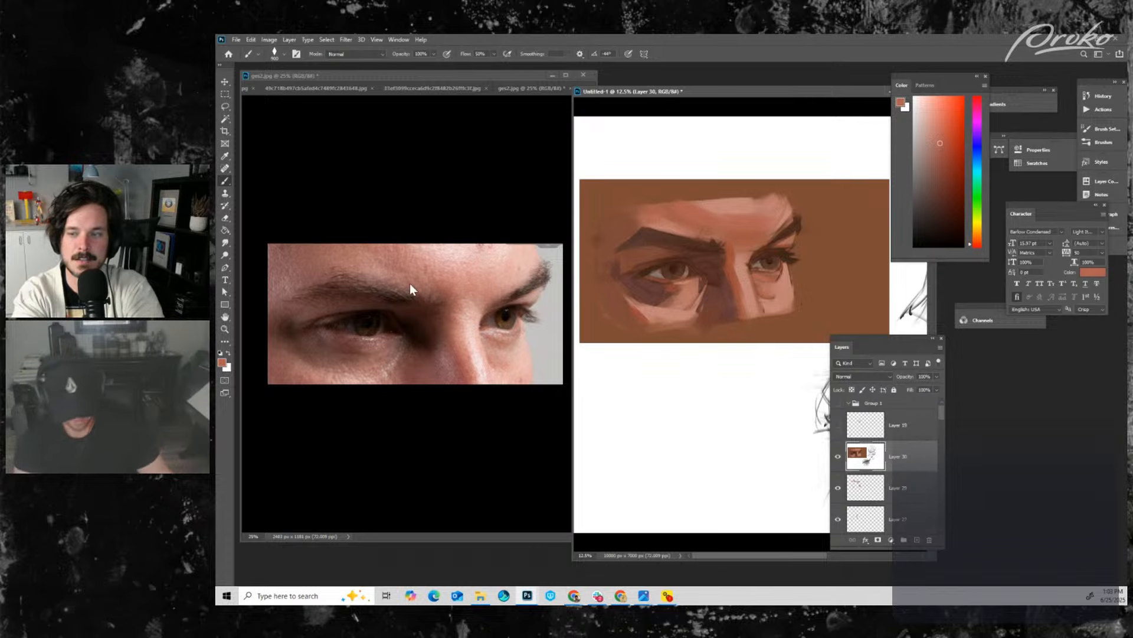
{"action": "left_click", "coordinate": [225, 242]}
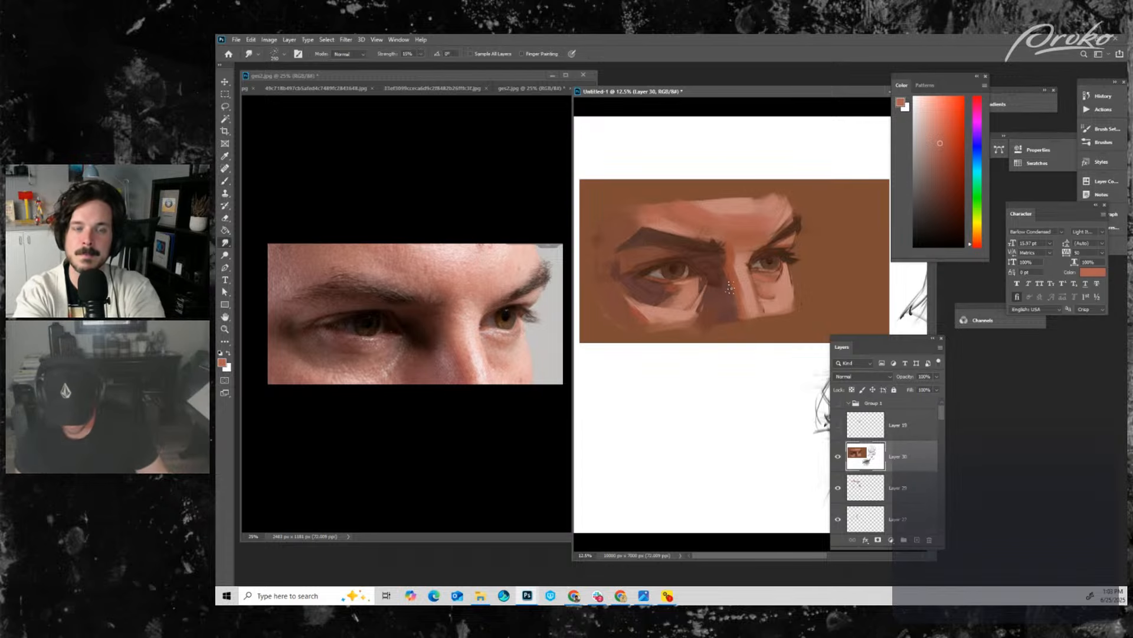
{"action": "key", "text": "bracketleft"}
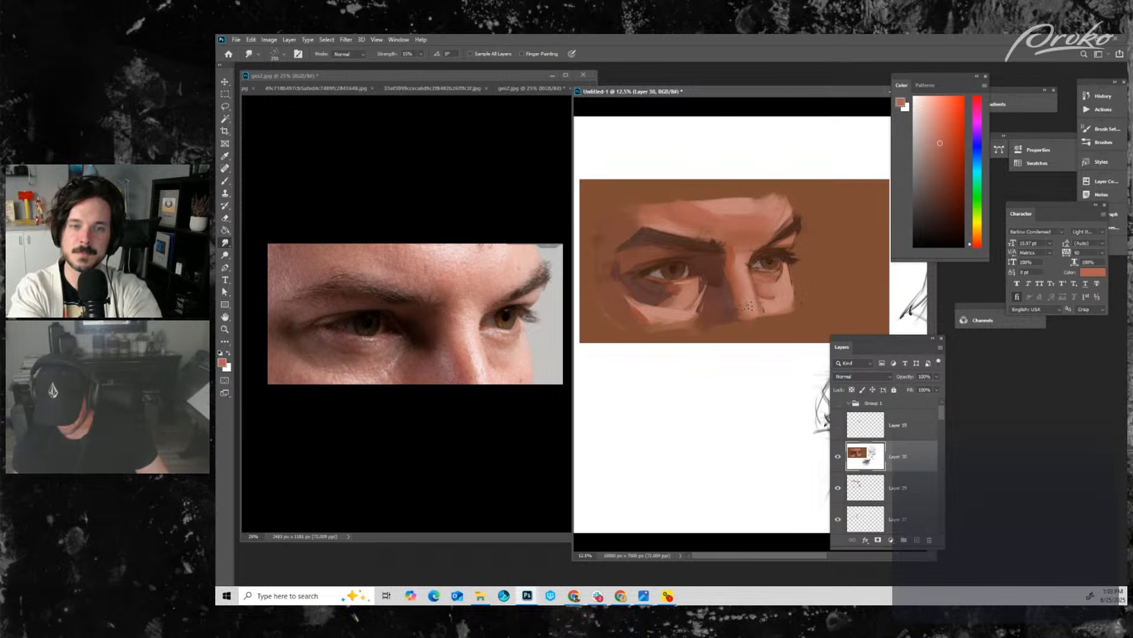
{"action": "key", "text": "bracketleft"}
- Smudge the colour planes of the forehead and the area between the brows, varying the brush size
{"action": "key", "text": "bracketright"}
{"action": "key", "text": "bracketright"}
{"action": "key", "text": "bracketright"}
{"action": "key", "text": "bracketright"}
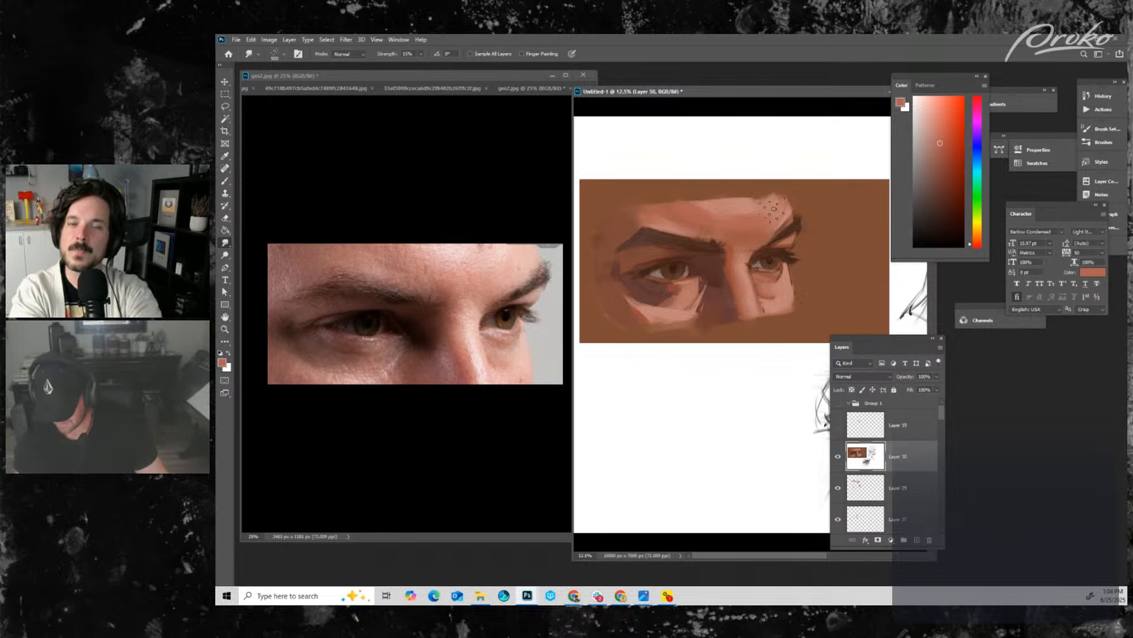
{"action": "key", "text": "bracketleft"}
{"action": "key", "text": "bracketleft"}
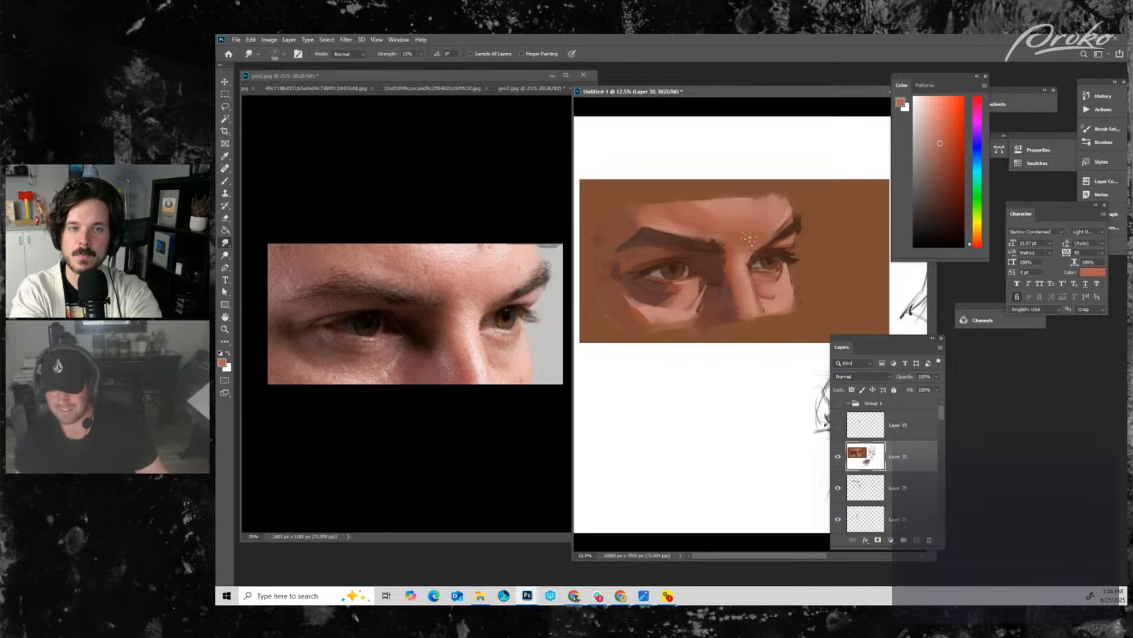
{"action": "key", "text": "bracketleft"}
{"action": "key", "text": "bracketleft"}
{"action": "key", "text": "bracketleft"}
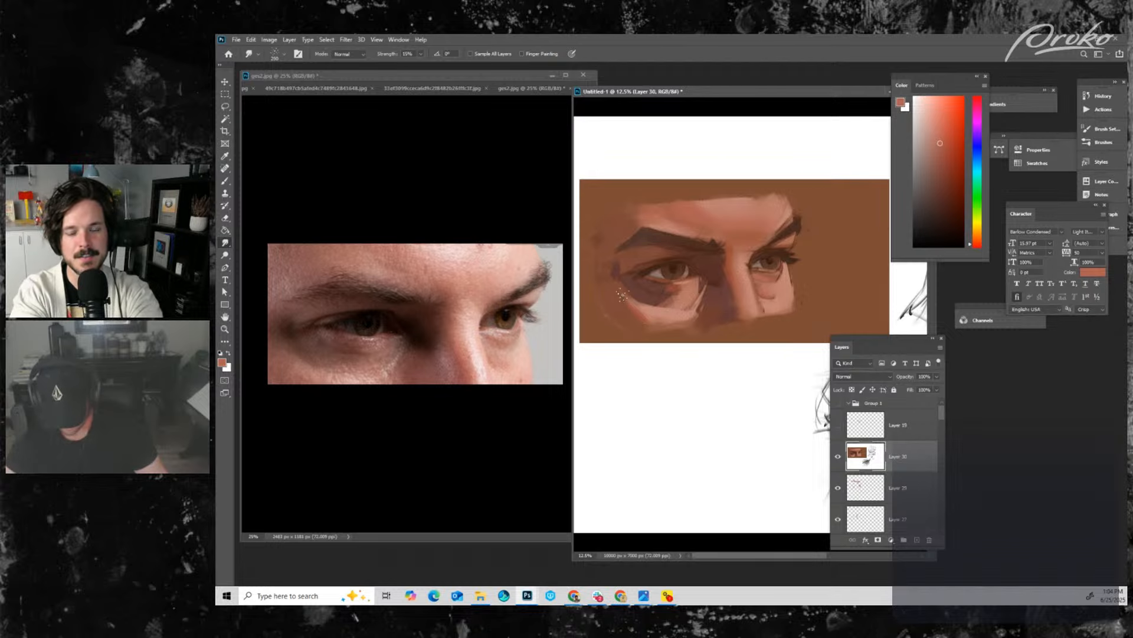
- Smudge the skin around and beneath the near eye and along the nose, adjusting the brush size
{"action": "key", "text": "bracketright"}
{"action": "key", "text": "bracketright"}
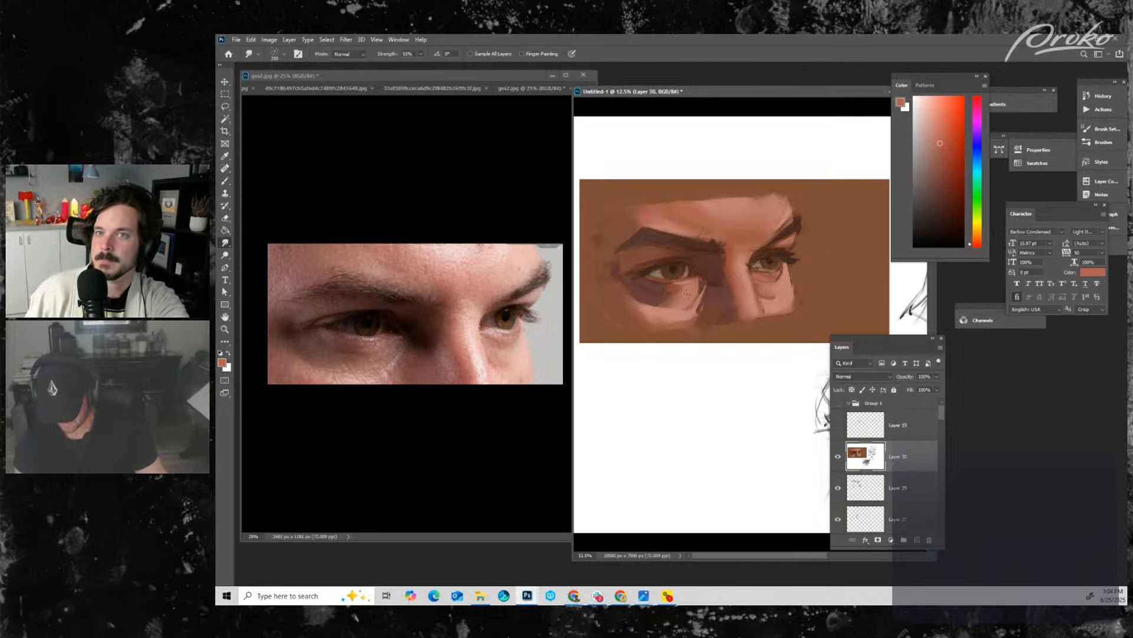
{"action": "key", "text": "bracketleft"}
{"action": "key", "text": "bracketleft"}
{"action": "key", "text": "bracketleft"}
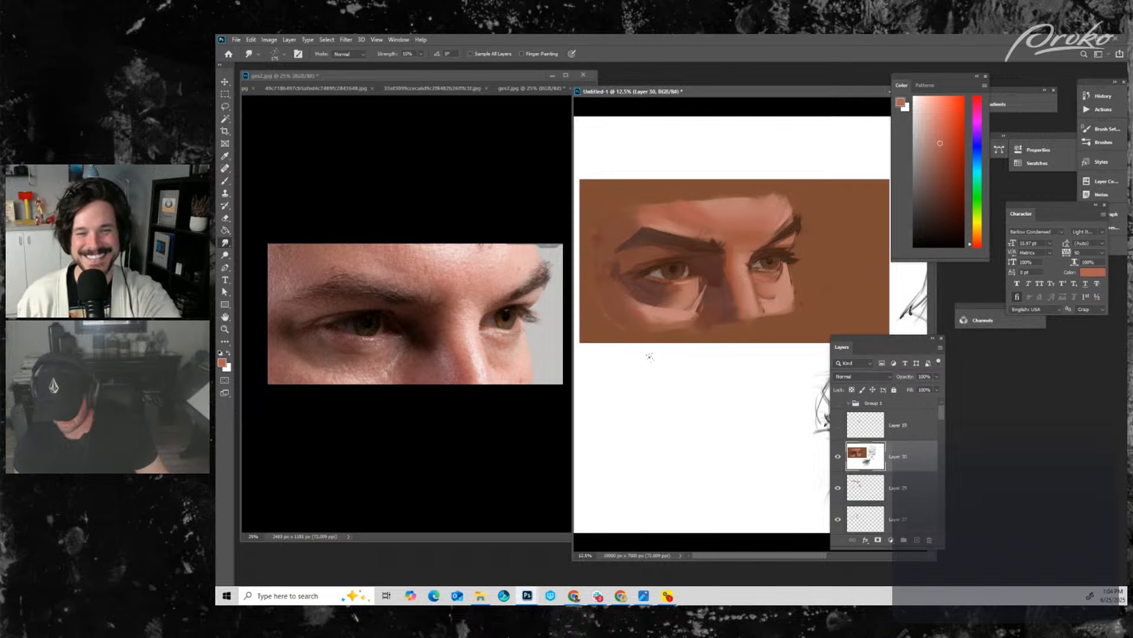
{"action": "key", "text": "ctrl+minus"}
{"action": "key", "text": "ctrl+plus"}
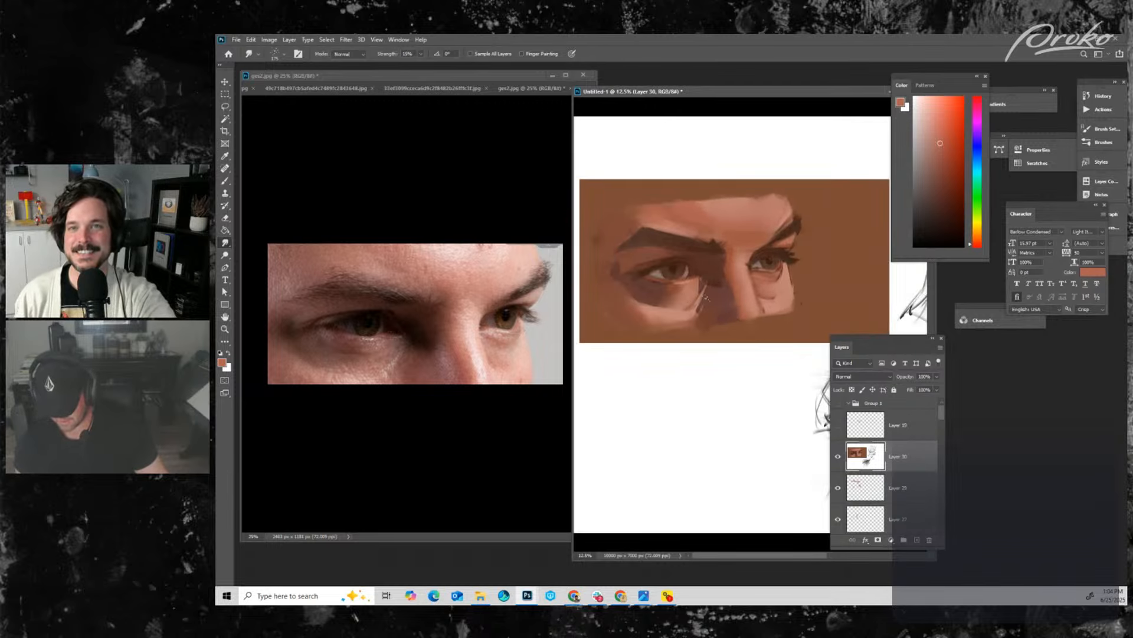
{"action": "key", "text": "bracketright"}
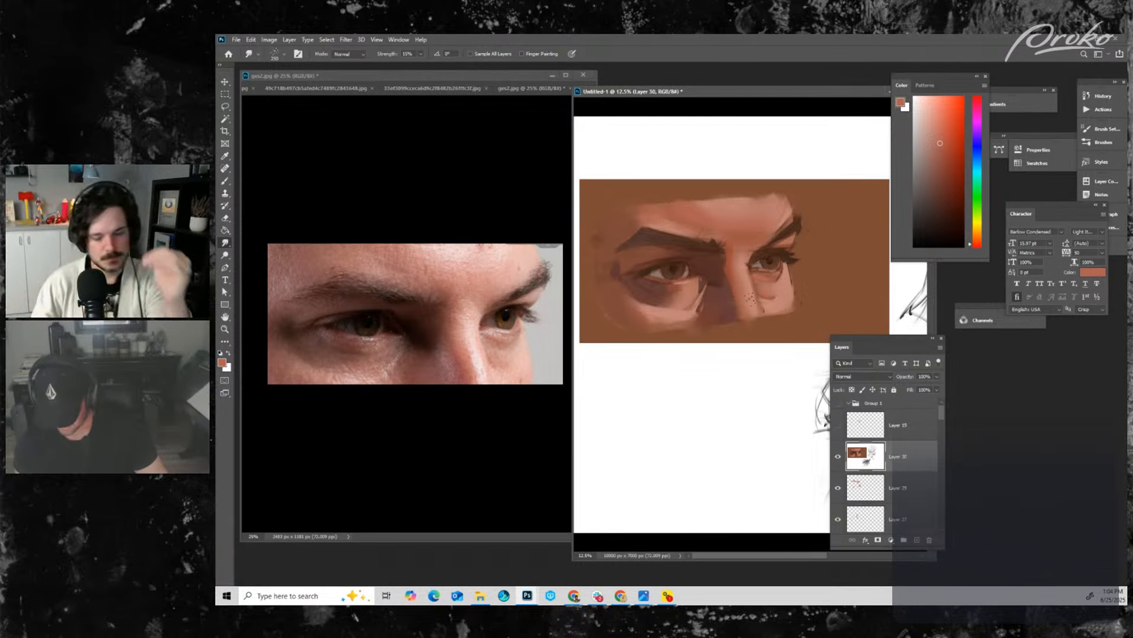
- Switch to the Brush, sample the near eye's dark brown, add a layer above Layer 30 and darken the colour
{"action": "key", "text": "b"}
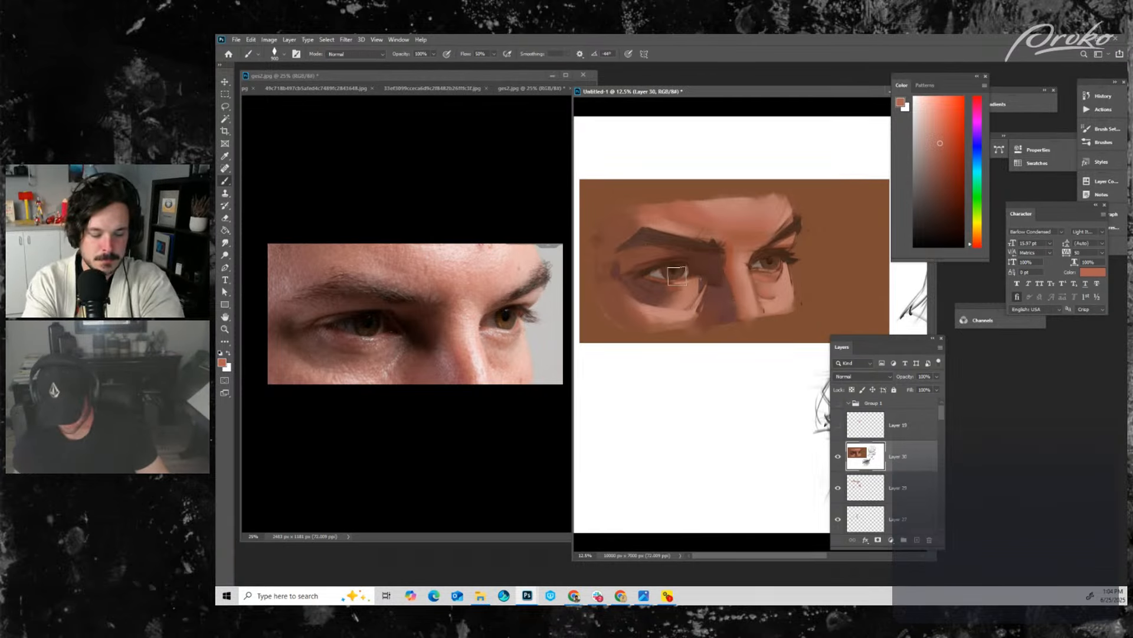
{"action": "left_click", "coordinate": [676, 293], "text": "alt"}
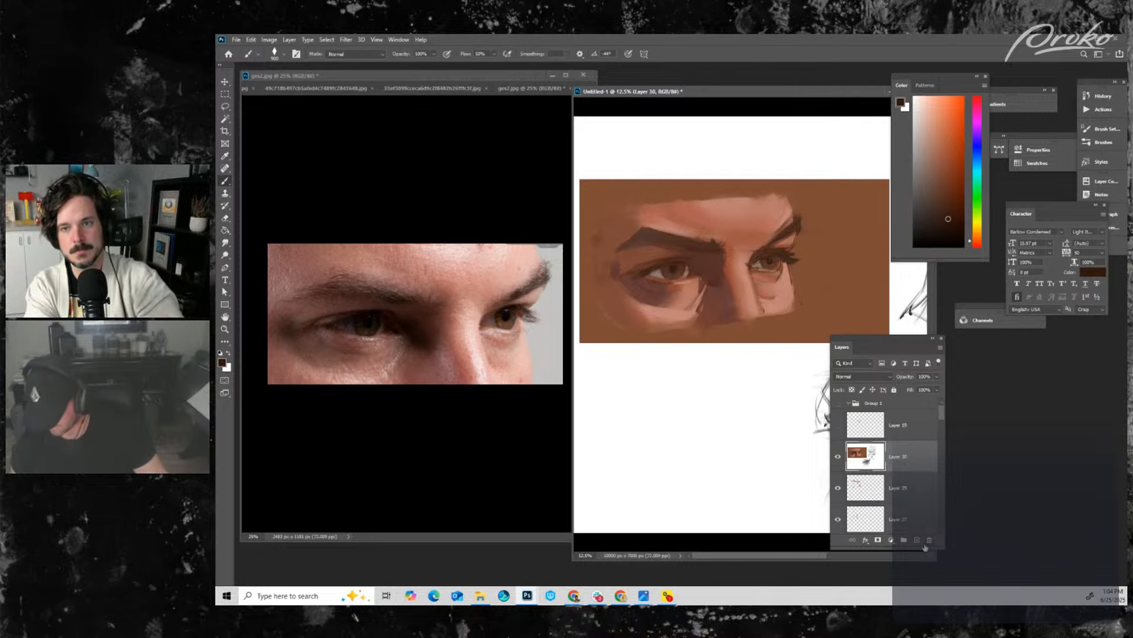
{"action": "left_click", "coordinate": [916, 539]}
{"action": "left_click", "coordinate": [952, 229]}
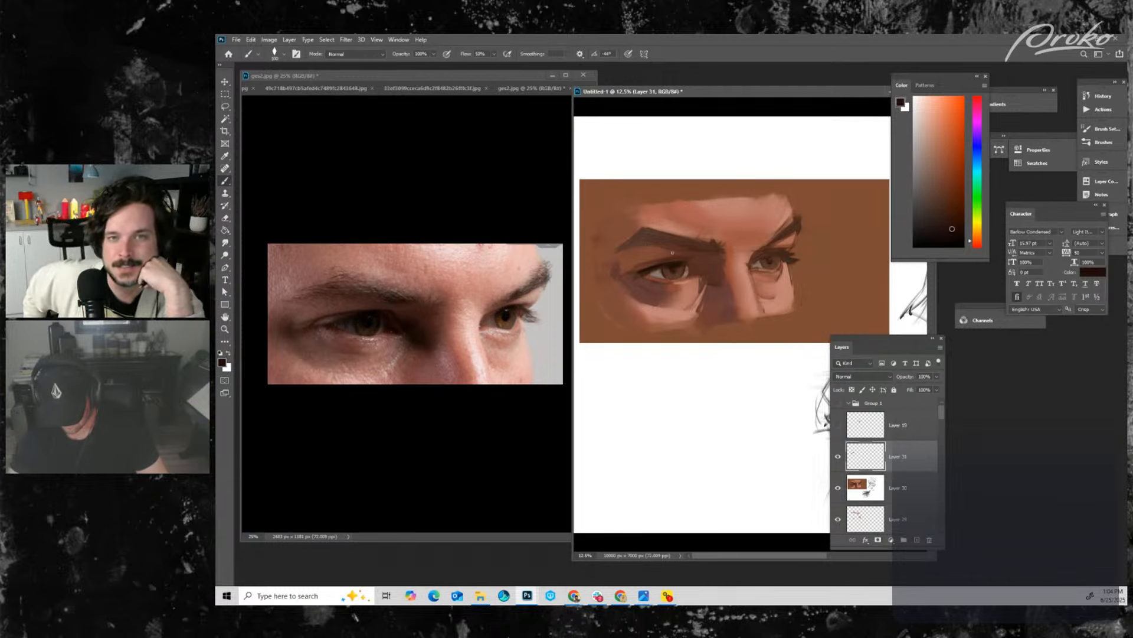
- Strengthen the near eye's upper lash line and iris with very dark brown, enlarging the brush
{"action": "key", "text": "bracketright"}
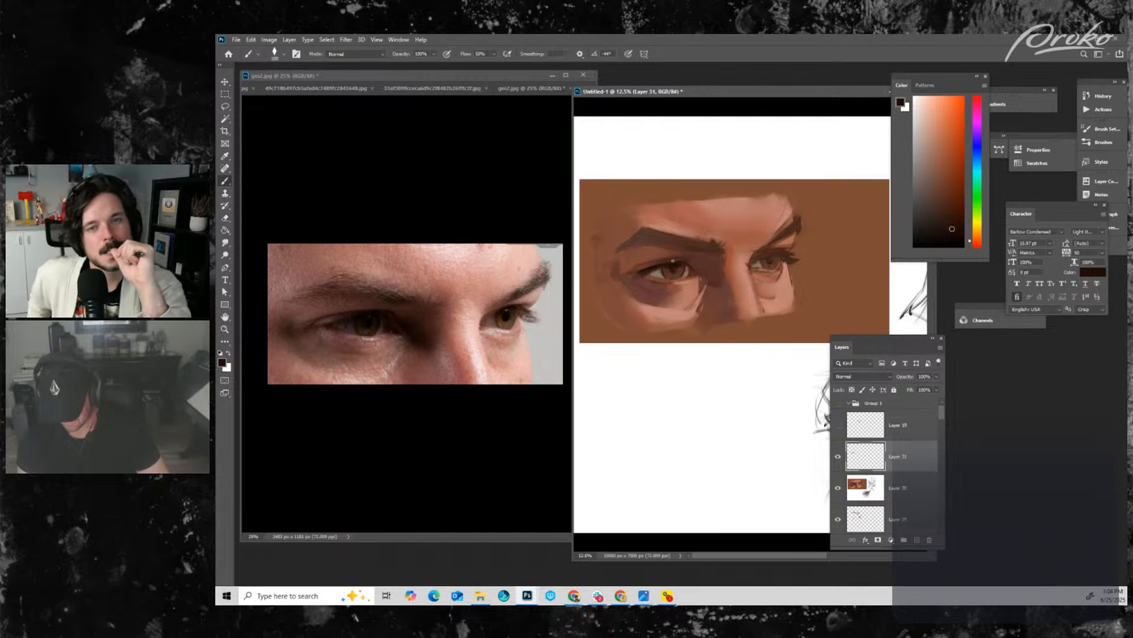
{"action": "key", "text": "bracketright"}
{"action": "key", "text": "bracketright"}
{"action": "key", "text": "bracketright"}
{"action": "key", "text": "bracketright"}
{"action": "key", "text": "bracketright"}
{"action": "key", "text": "bracketright"}
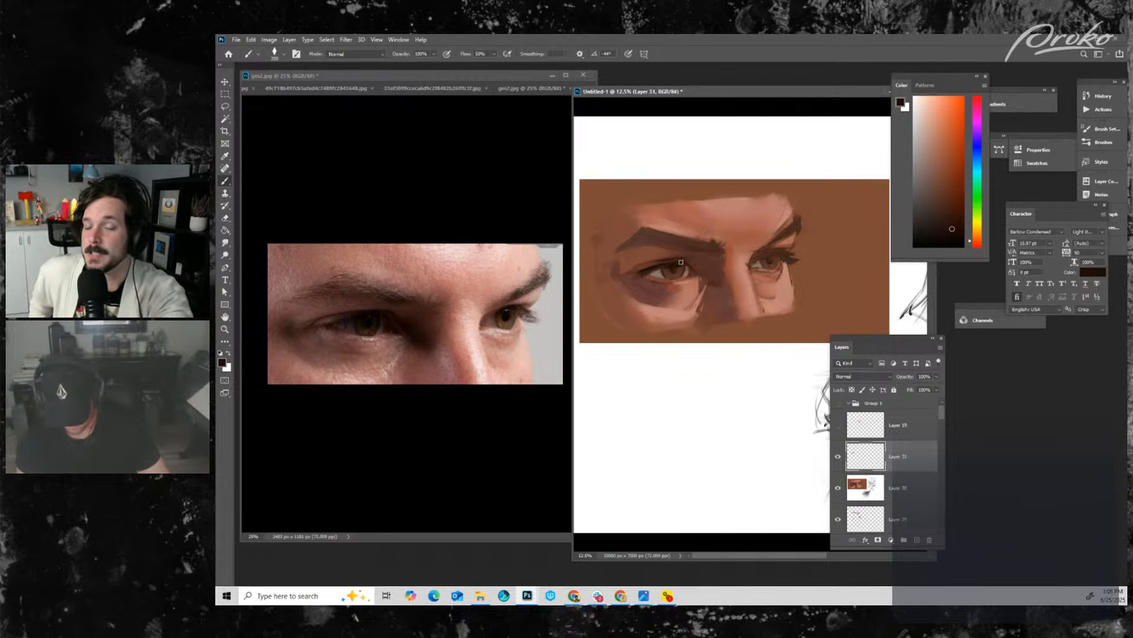
- Deepen the darks of the far eye's iris and lash line, varying the brush size
{"action": "key", "text": "bracketleft"}
{"action": "key", "text": "bracketleft"}
{"action": "key", "text": "bracketleft"}
{"action": "key", "text": "bracketleft"}
{"action": "key", "text": "bracketleft"}
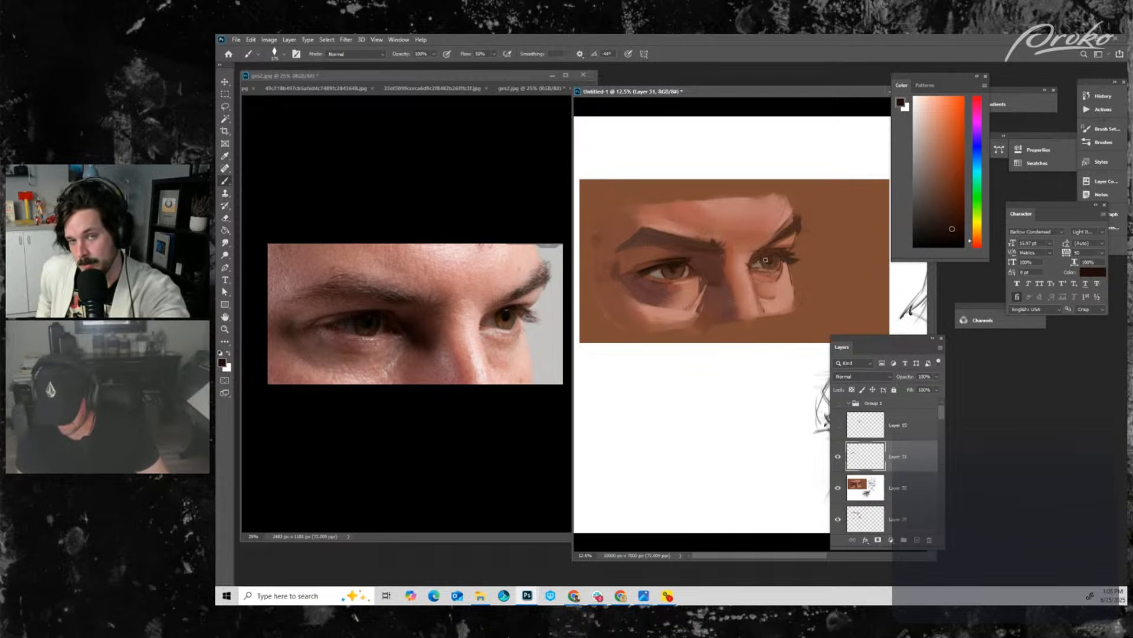
{"action": "key", "text": "bracketright"}
{"action": "key", "text": "bracketright"}
{"action": "key", "text": "bracketright"}
{"action": "key", "text": "bracketright"}
{"action": "key", "text": "bracketright"}
{"action": "key", "text": "bracketright"}
{"action": "key", "text": "bracketright"}
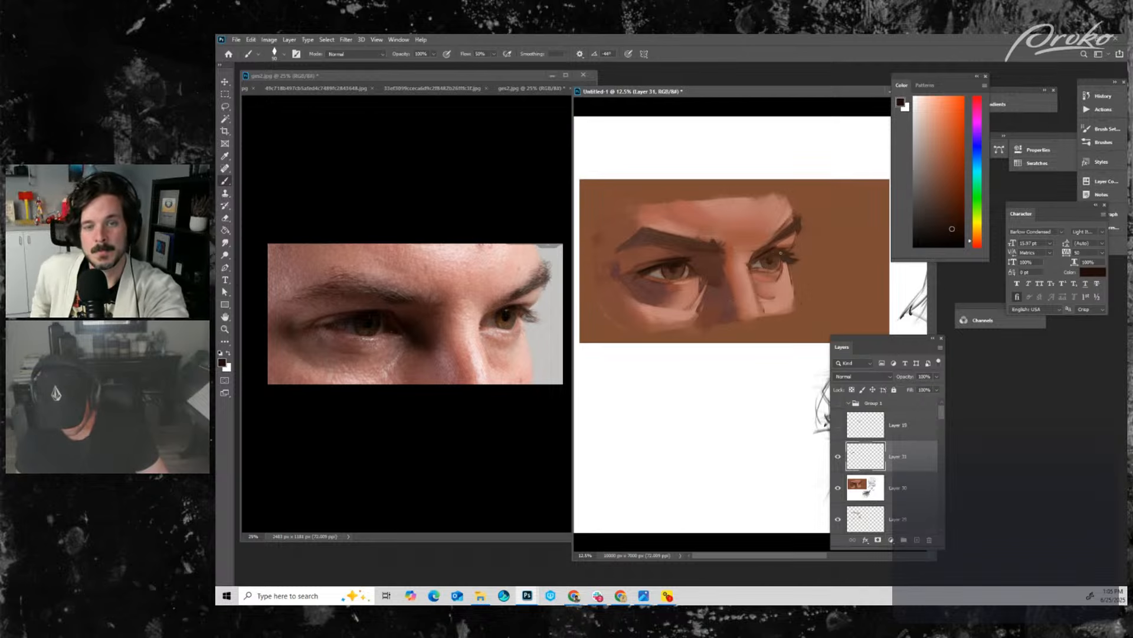
{"action": "key", "text": "bracketleft"}
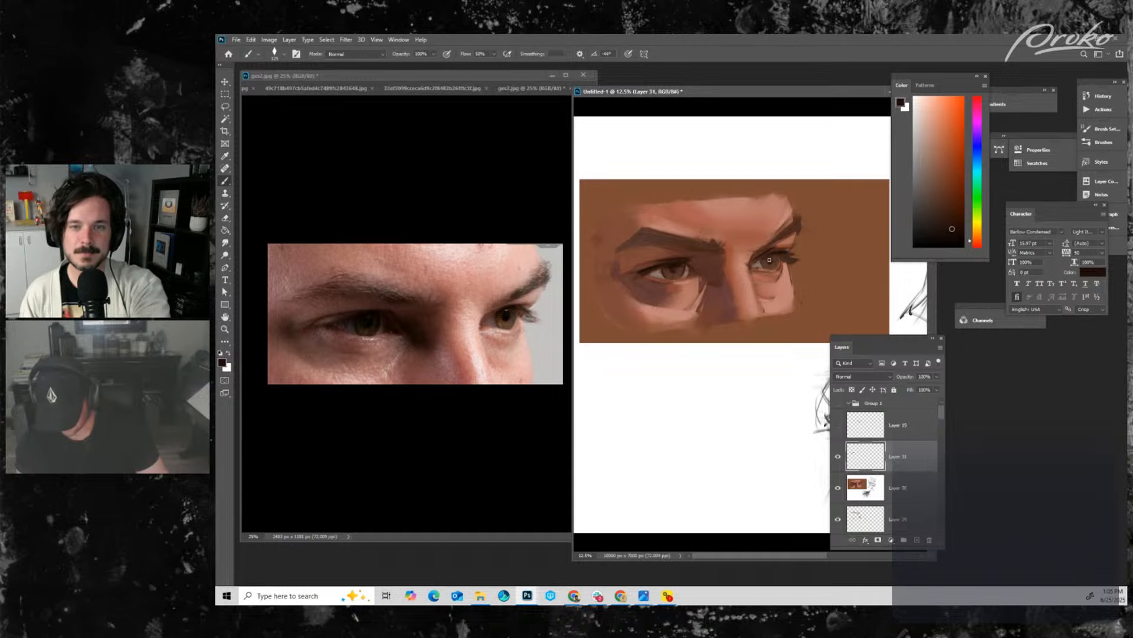
{"action": "key", "text": "bracketright"}
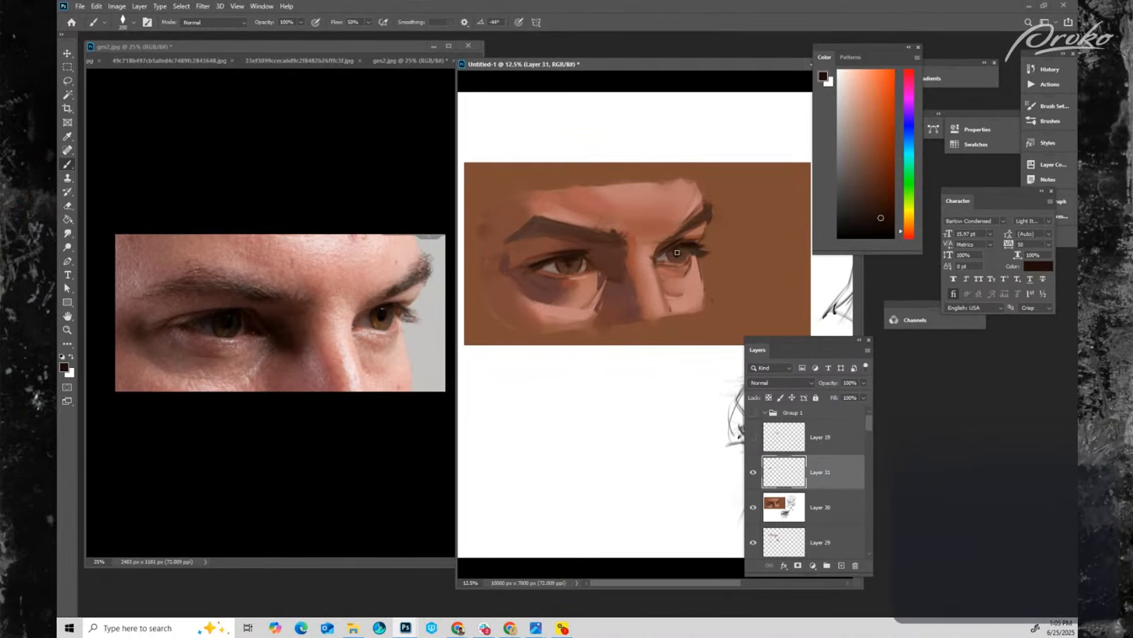
- Shade between the near eye's inner corner and the brow, undoing one stroke and lightening the dark brown slightly
{"action": "left_click", "coordinate": [597, 268]}
{"action": "left_click_drag", "start_coordinate": [612, 266], "coordinate": [616, 276]}
{"action": "key", "text": "ctrl+z"}
{"action": "left_click_drag", "start_coordinate": [881, 217], "coordinate": [880, 206]}
{"action": "mouse_move", "coordinate": [606, 258]}
{"action": "left_mouse_down"}
{"action": "mouse_move", "coordinate": [614, 280]}
{"action": "mouse_move", "coordinate": [625, 213]}
{"action": "mouse_move", "coordinate": [614, 246]}
{"action": "left_mouse_up"}
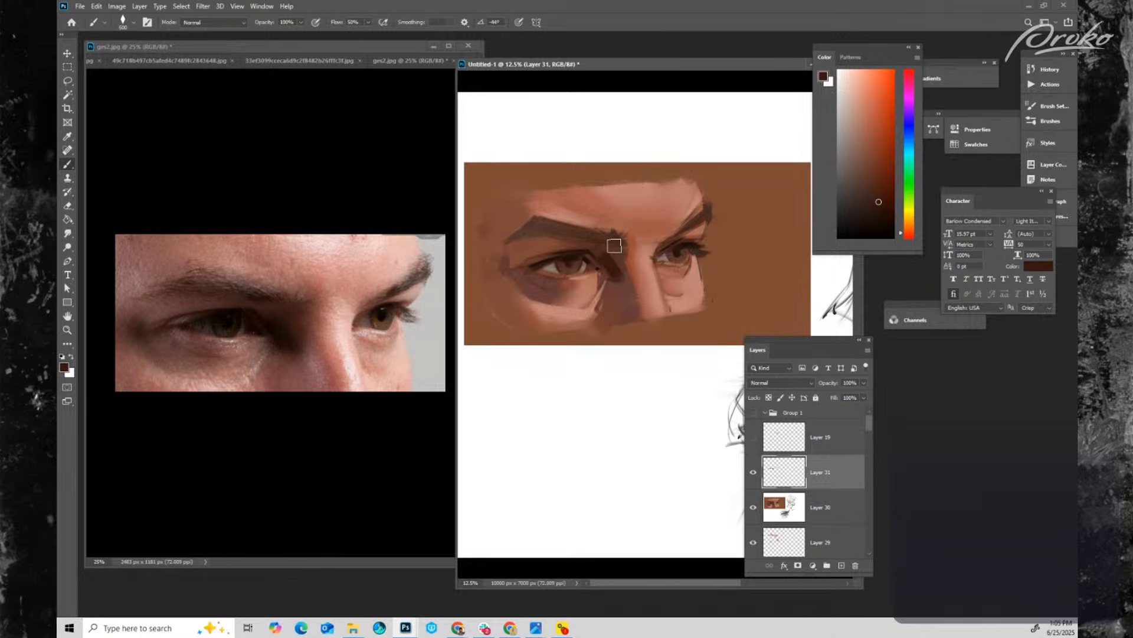
- Sample the reddish brown beside the near brow and brush it beneath the brow with a larger brush
{"action": "left_click", "coordinate": [650, 237], "text": "alt"}
{"action": "left_click", "coordinate": [526, 258], "text": "alt"}
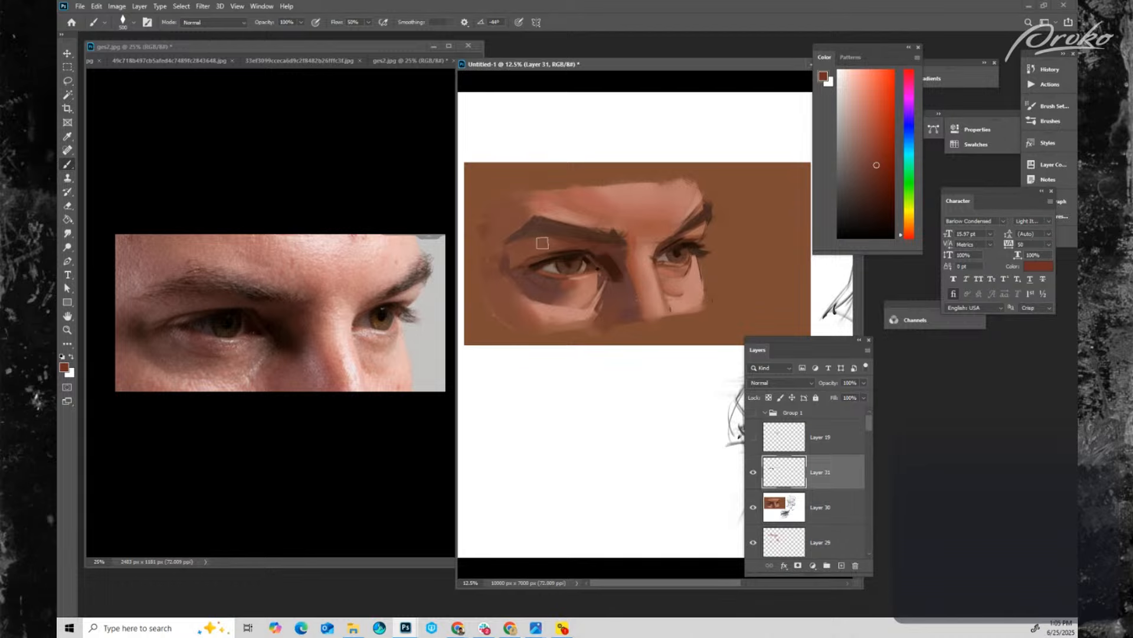
{"action": "key", "text": "bracketright"}
{"action": "key", "text": "bracketright"}
- Minimize the reference photo window
{"action": "left_click", "coordinate": [430, 101]}
{"action": "left_click", "coordinate": [434, 46]}
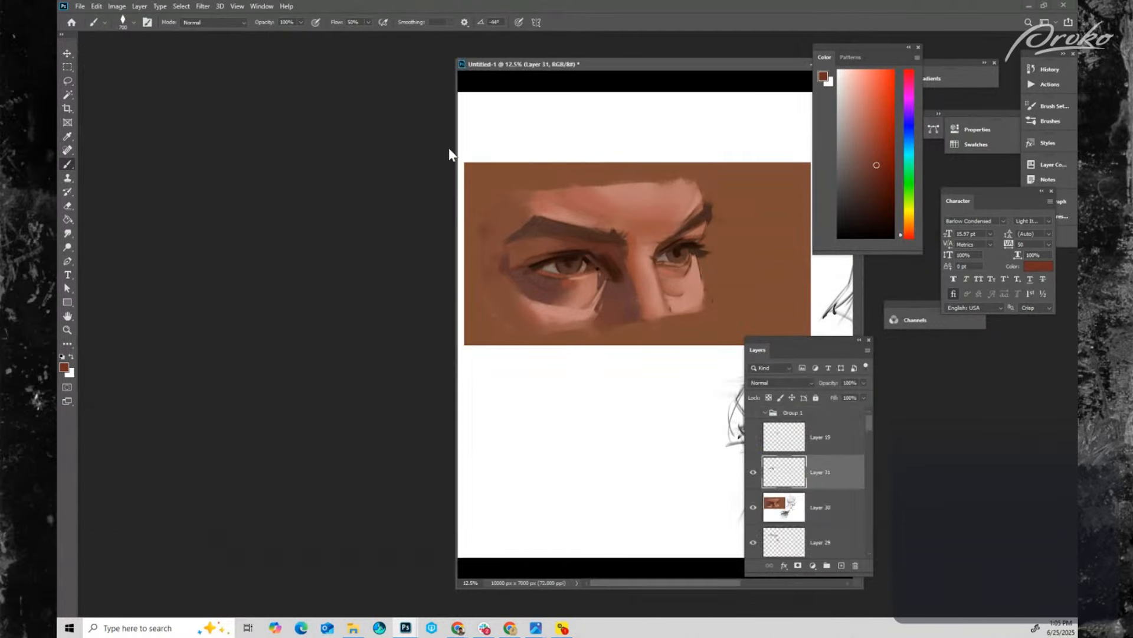
- Widen the painting's floating window and dock it as a tab in the main workspace
{"action": "left_click_drag", "start_coordinate": [456, 140], "coordinate": [235, 140]}
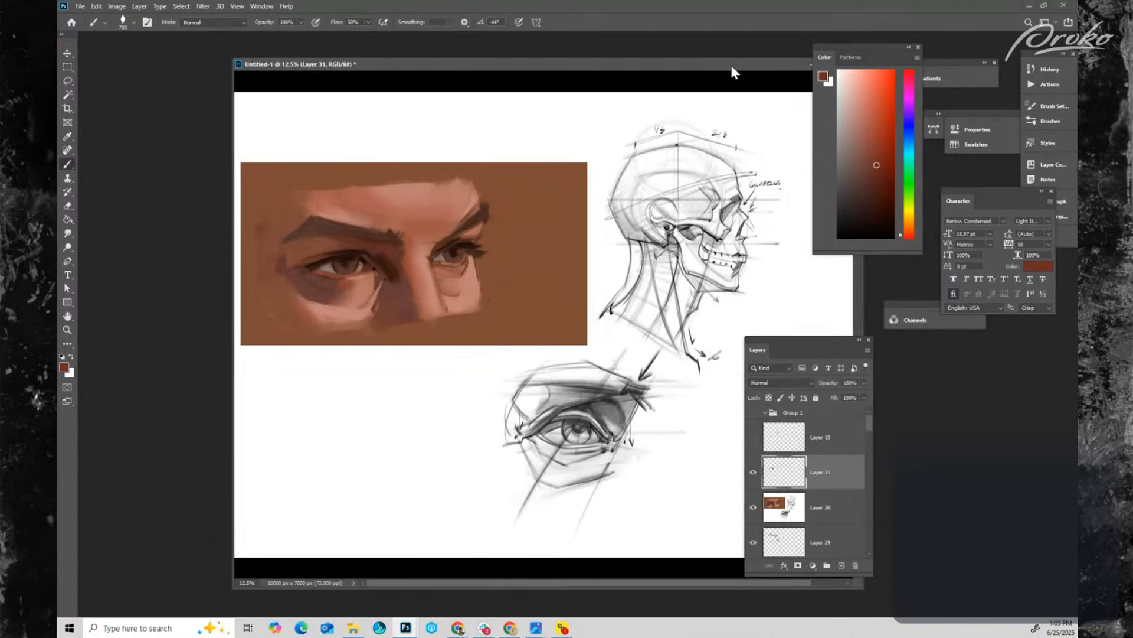
{"action": "left_click_drag", "start_coordinate": [731, 64], "coordinate": [701, 36]}
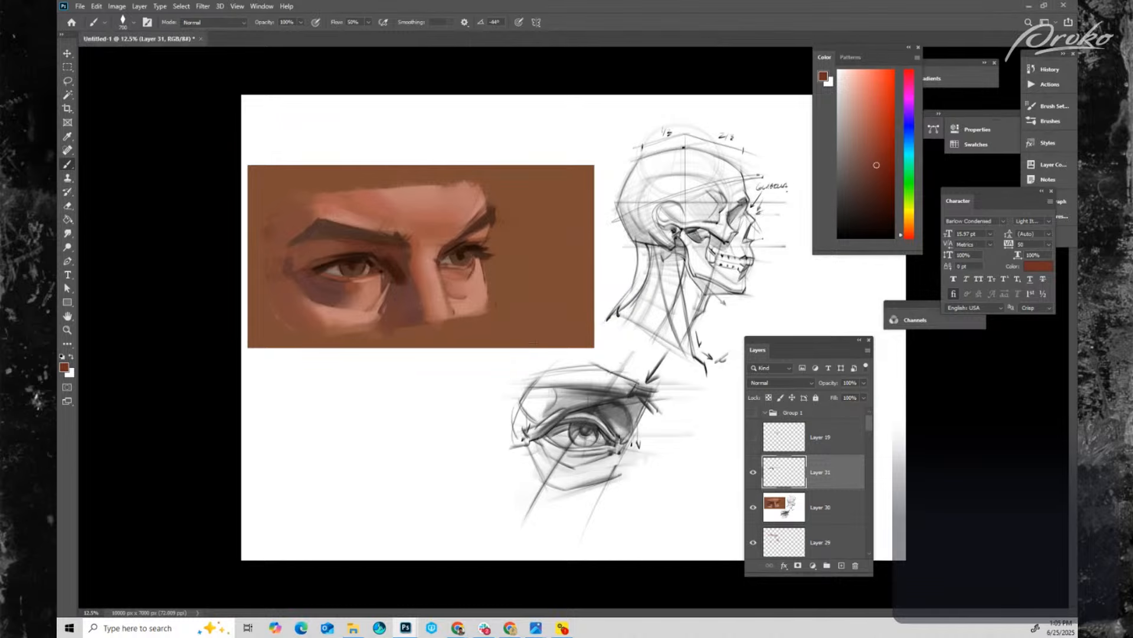
- Toggle the visibility of Layer 31 to compare the painting with and without the latest strokes
{"action": "key", "text": "ctrl+plus"}
{"action": "mouse_move", "coordinate": [313, 252]}
{"action": "left_mouse_down"}
{"action": "mouse_move", "coordinate": [529, 369]}
{"action": "mouse_move", "coordinate": [663, 395]}
{"action": "left_mouse_up"}
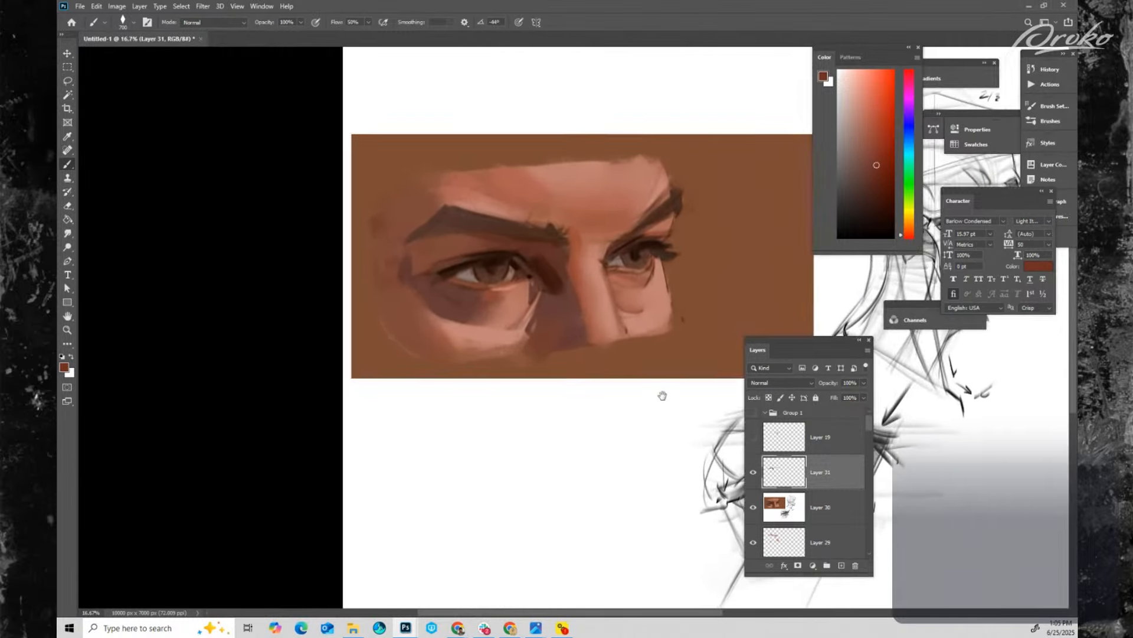
{"action": "mouse_move", "coordinate": [594, 393]}
{"action": "left_mouse_down"}
{"action": "mouse_move", "coordinate": [574, 410]}
{"action": "mouse_move", "coordinate": [586, 412]}
{"action": "left_mouse_up"}
{"action": "key", "text": "ctrl+plus"}
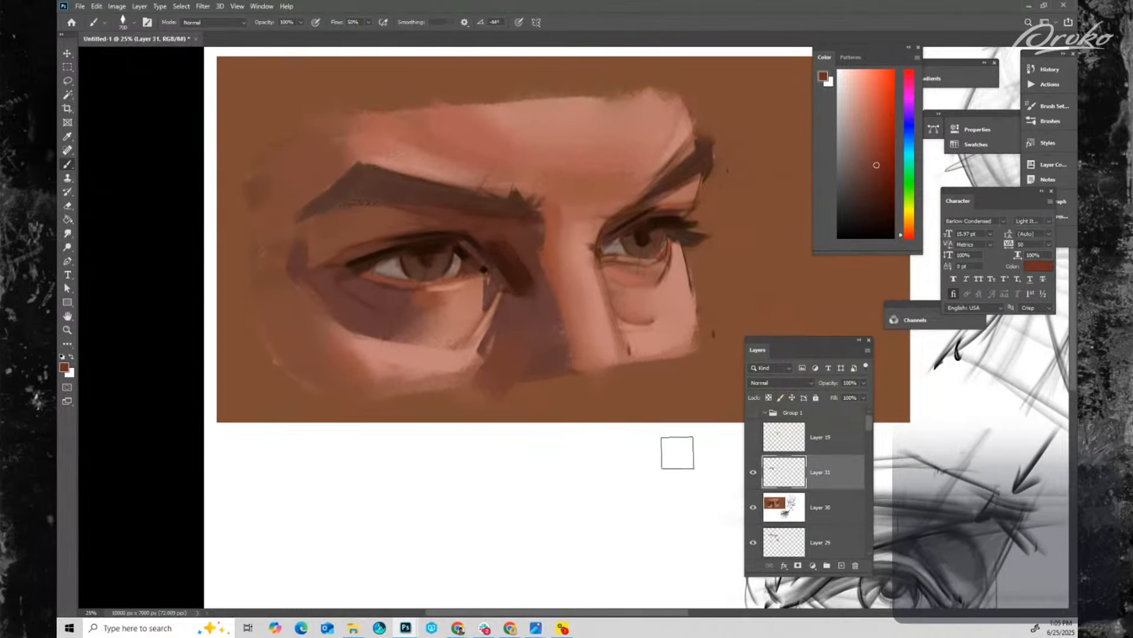
{"action": "left_click", "coordinate": [754, 473]}
{"action": "left_click", "coordinate": [753, 472]}
{"action": "left_click", "coordinate": [753, 473]}
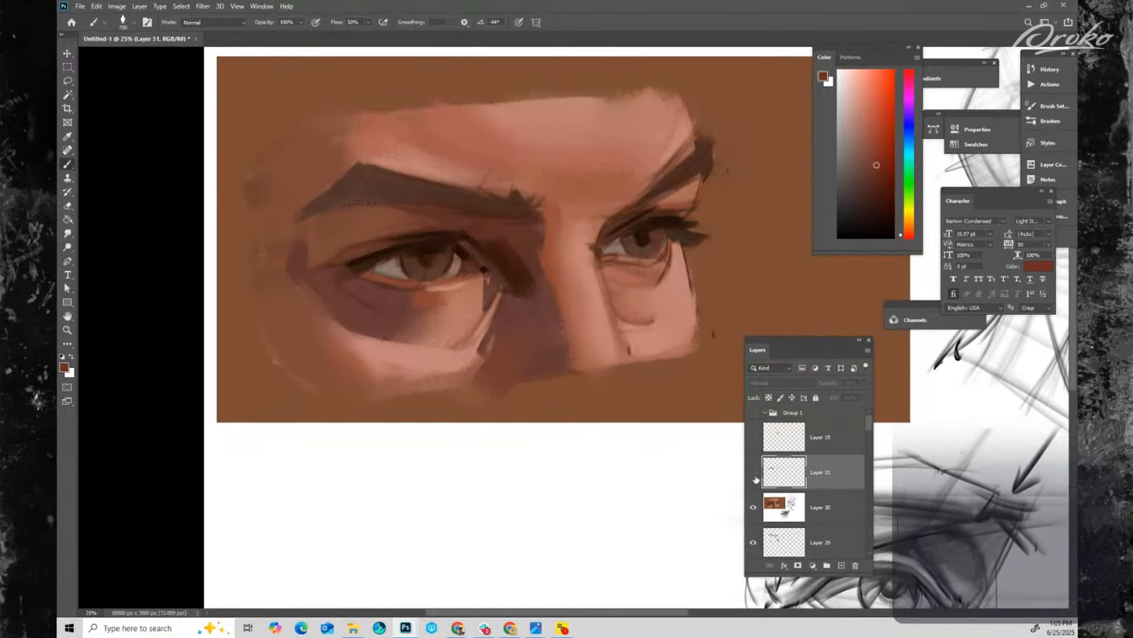
{"action": "left_click", "coordinate": [753, 472]}
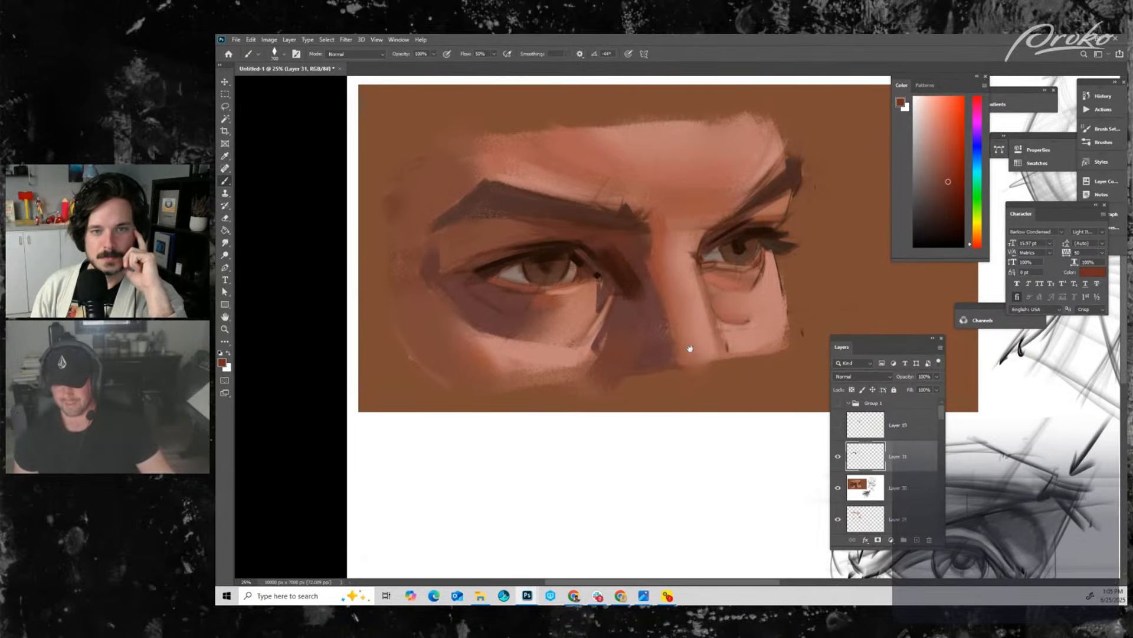
- Sample the dark brown of the far eye's lash line and add fine accents around the near eye's inner corner with a much smaller brush
{"action": "left_click_drag", "start_coordinate": [682, 349], "coordinate": [707, 342]}
{"action": "left_click", "coordinate": [753, 235], "text": "alt"}
{"action": "key", "text": "["}
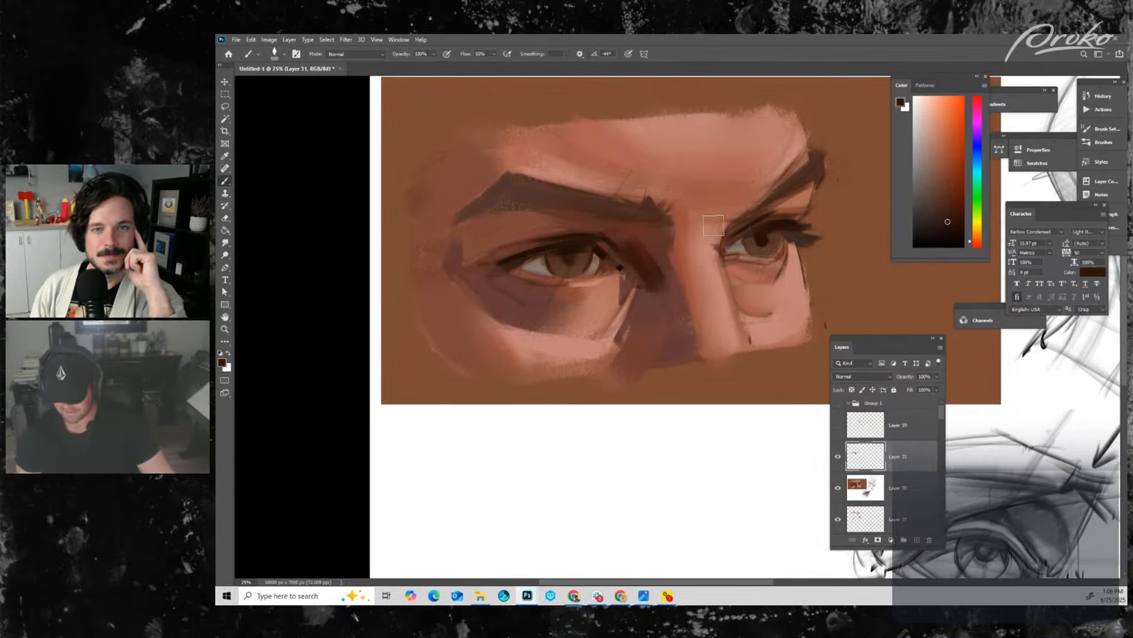
{"action": "key", "text": "["}
{"action": "key", "text": "["}
{"action": "key", "text": "["}
{"action": "key", "text": "["}
{"action": "key", "text": "["}
{"action": "key", "text": "["}
{"action": "key", "text": "["}
{"action": "key", "text": "["}
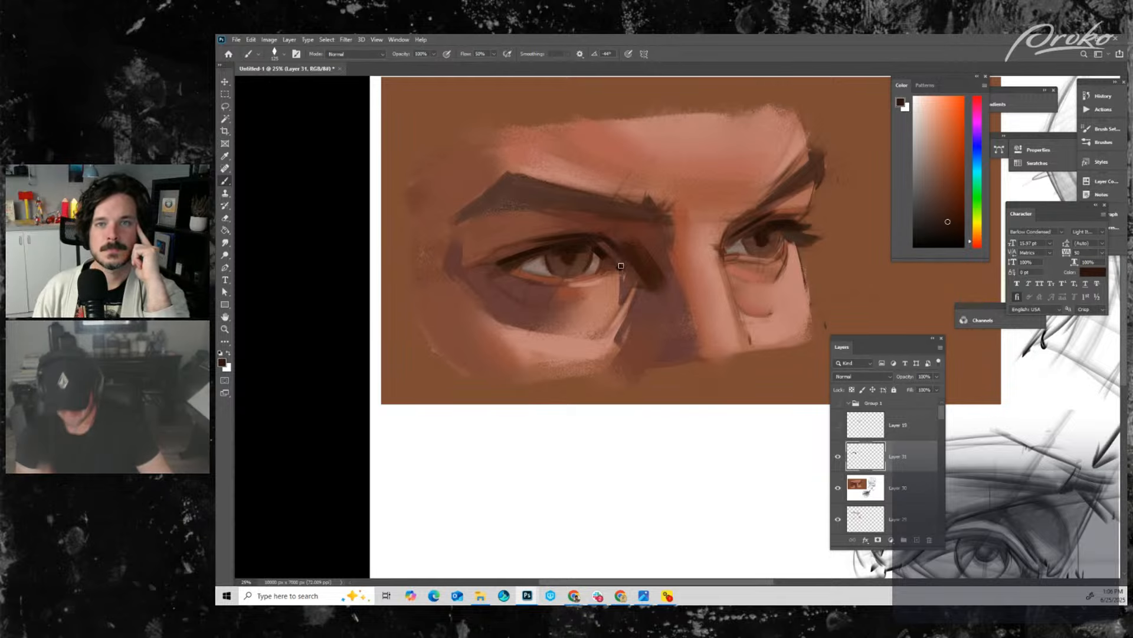
{"action": "left_click_drag", "start_coordinate": [593, 325], "coordinate": [637, 311]}
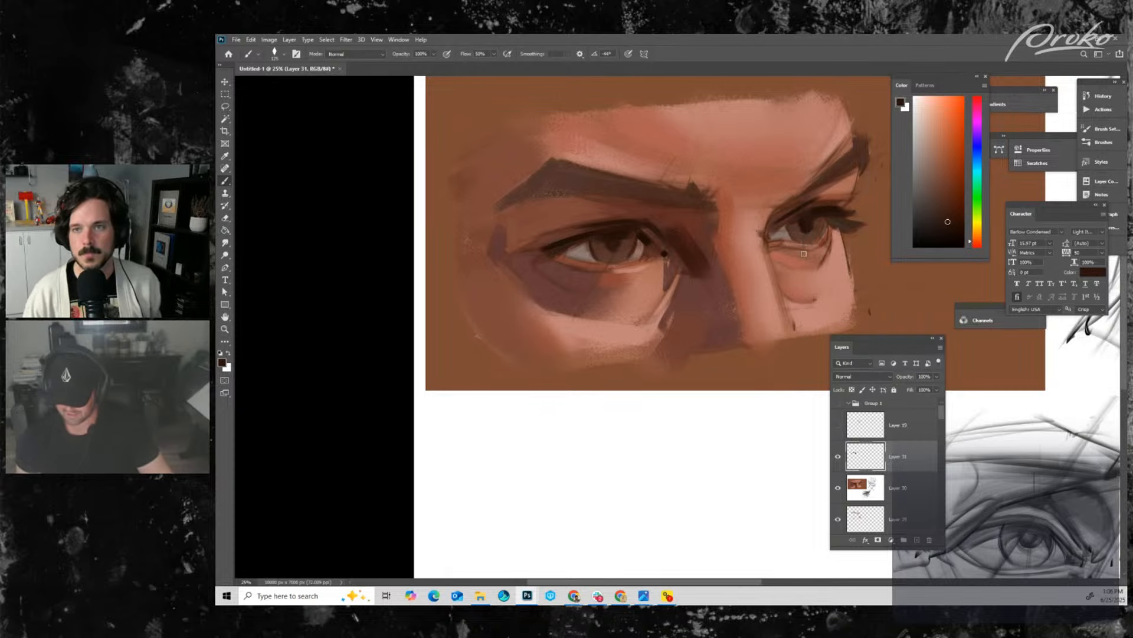
- Darken the shadow shape between the near eye's inner corner and the nose bridge, then resample its tone for refinement with a smaller brush
{"action": "left_click_drag", "start_coordinate": [802, 255], "coordinate": [797, 274]}
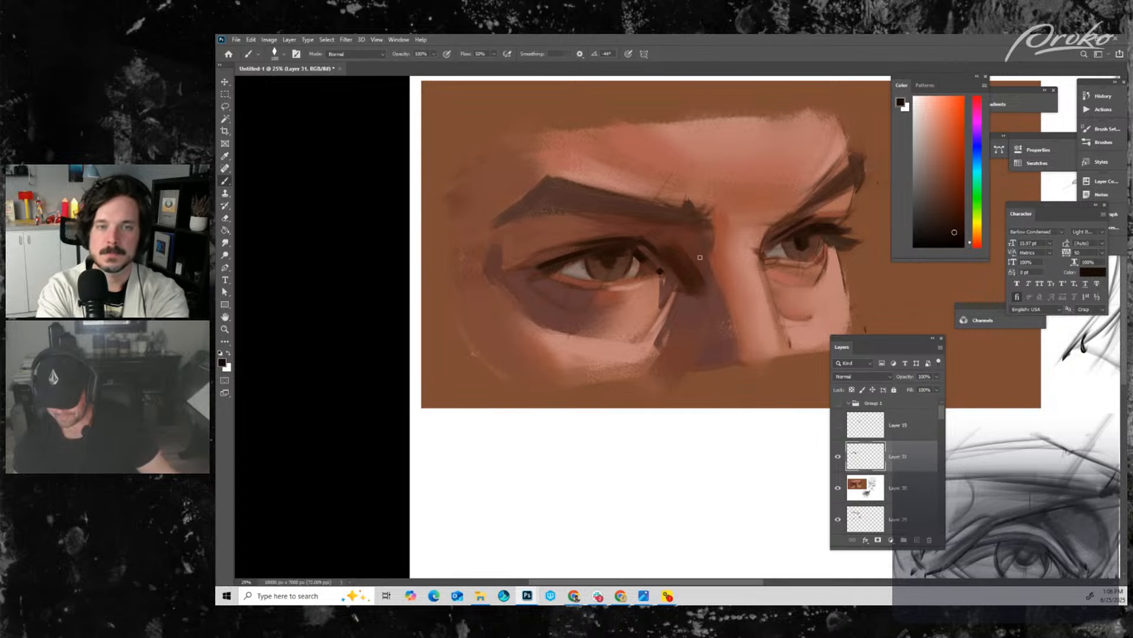
{"action": "key", "text": "bracketright"}
{"action": "key", "text": "bracketright"}
{"action": "key", "text": "bracketright"}
{"action": "key", "text": "bracketright"}
{"action": "mouse_move", "coordinate": [670, 251]}
{"action": "left_mouse_down"}
{"action": "mouse_move", "coordinate": [694, 288]}
{"action": "mouse_move", "coordinate": [703, 284]}
{"action": "mouse_move", "coordinate": [665, 250]}
{"action": "mouse_move", "coordinate": [695, 285]}
{"action": "mouse_move", "coordinate": [680, 252]}
{"action": "mouse_move", "coordinate": [703, 278]}
{"action": "mouse_move", "coordinate": [659, 258]}
{"action": "mouse_move", "coordinate": [691, 293]}
{"action": "left_mouse_up"}
{"action": "key", "text": "bracketleft"}
{"action": "key", "text": "bracketleft"}
{"action": "key", "text": "bracketleft"}
{"action": "left_click", "coordinate": [683, 265], "text": "alt"}
{"action": "key", "text": "bracketleft"}
{"action": "key", "text": "bracketleft"}
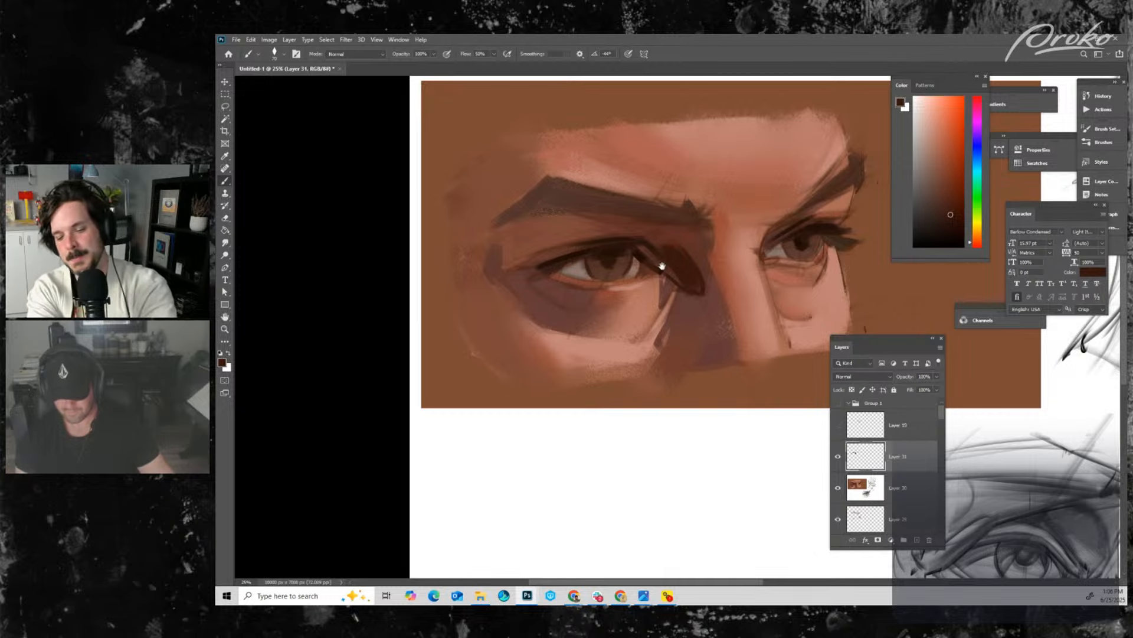
- Sample a dark brown from the near eye's inner lash line and touch up the eye's darks with a slightly larger brush
{"action": "left_click_drag", "start_coordinate": [661, 266], "coordinate": [699, 260]}
{"action": "key", "text": "bracketright"}
{"action": "left_click", "coordinate": [642, 259], "text": "alt"}
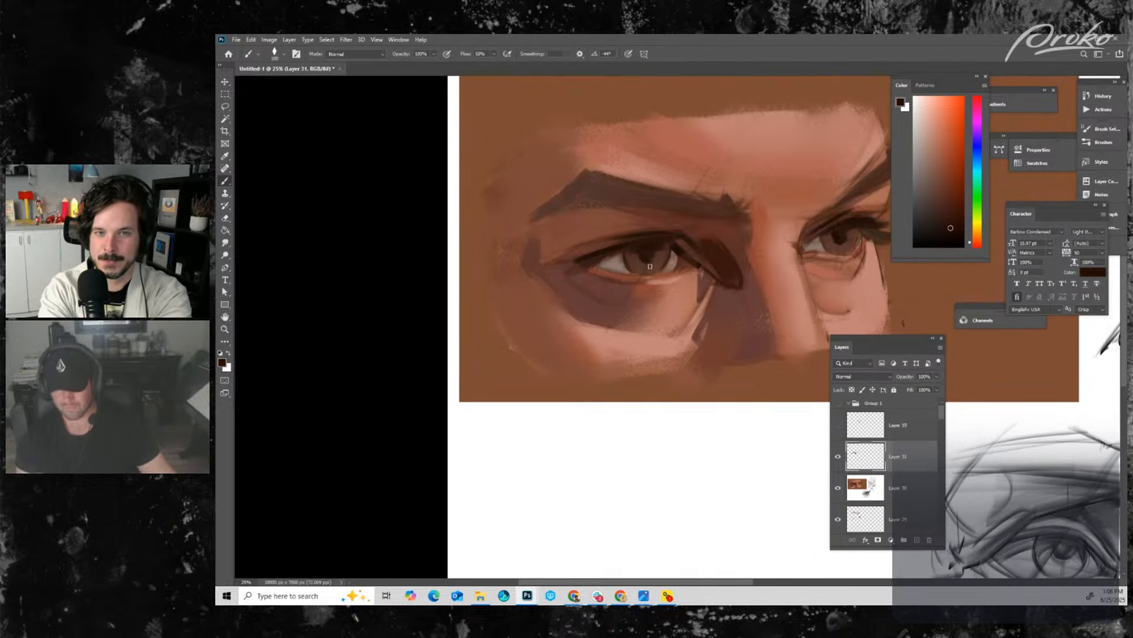
{"action": "left_click_drag", "start_coordinate": [670, 304], "coordinate": [700, 288]}
{"action": "key", "text": "bracketright"}
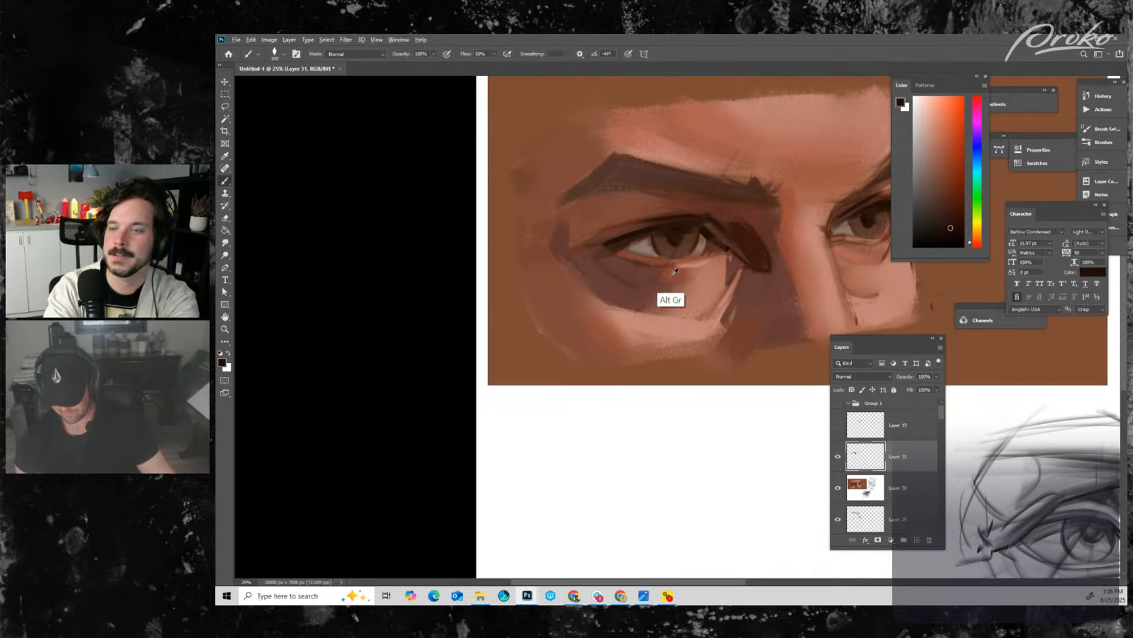
- Sample the reddish skin tone below the near eye and brush it into the under-eye area with a larger brush
{"action": "left_click", "coordinate": [669, 273], "text": "alt"}
{"action": "key", "text": "bracketright"}
{"action": "key", "text": "bracketright"}
{"action": "key", "text": "bracketright"}
{"action": "key", "text": "bracketright"}
{"action": "key", "text": "bracketright"}
{"action": "key", "text": "bracketright"}
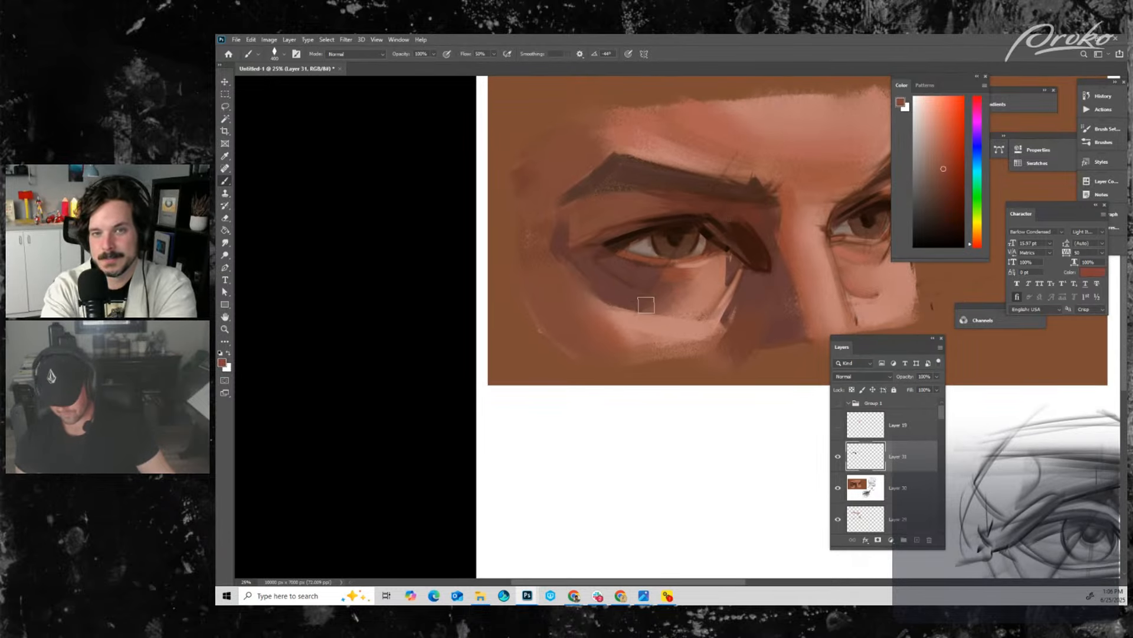
{"action": "left_click_drag", "start_coordinate": [693, 272], "coordinate": [689, 303]}
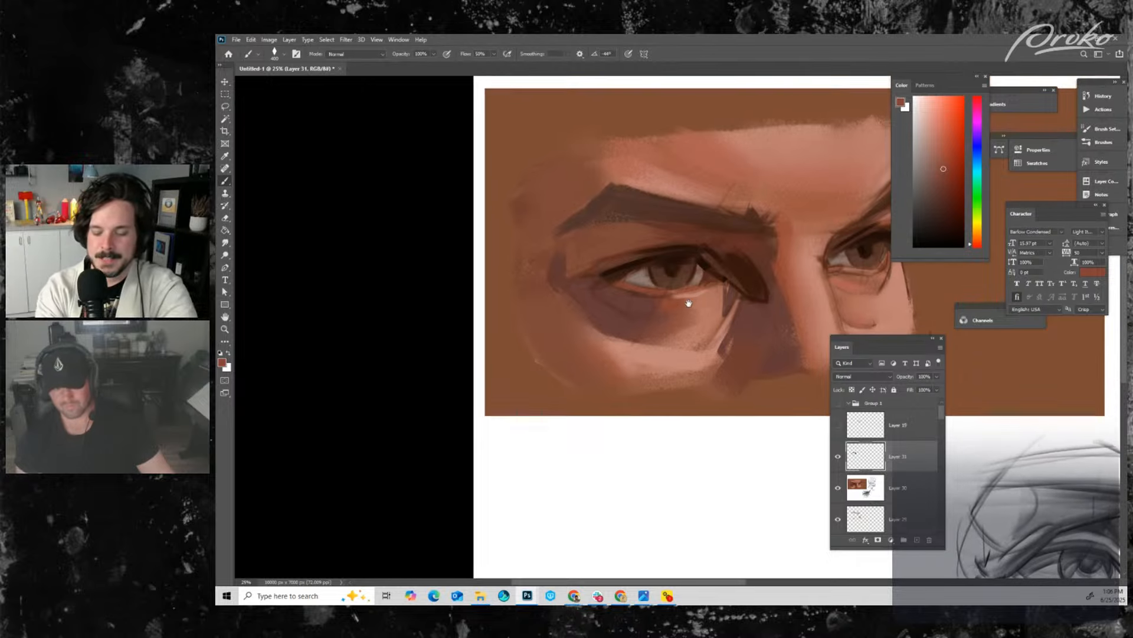
- Sample the brown beneath the near brow, mute it and shift its hue slightly, and brush it into the brow's arch with a smaller brush
{"action": "left_click", "coordinate": [723, 239], "text": "alt"}
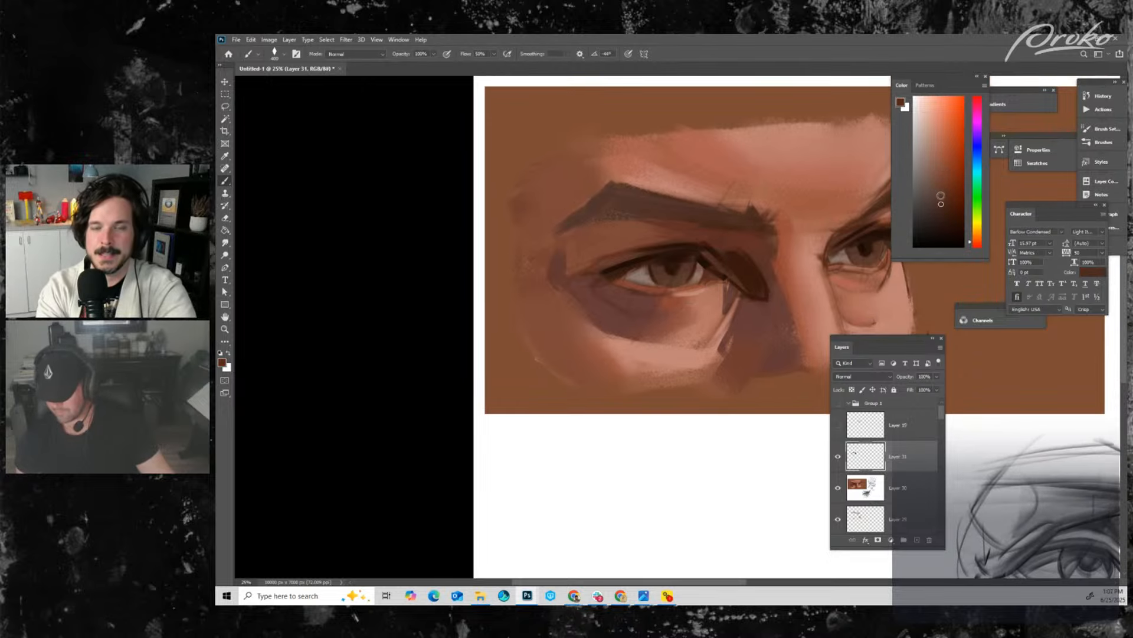
{"action": "left_click", "coordinate": [939, 196]}
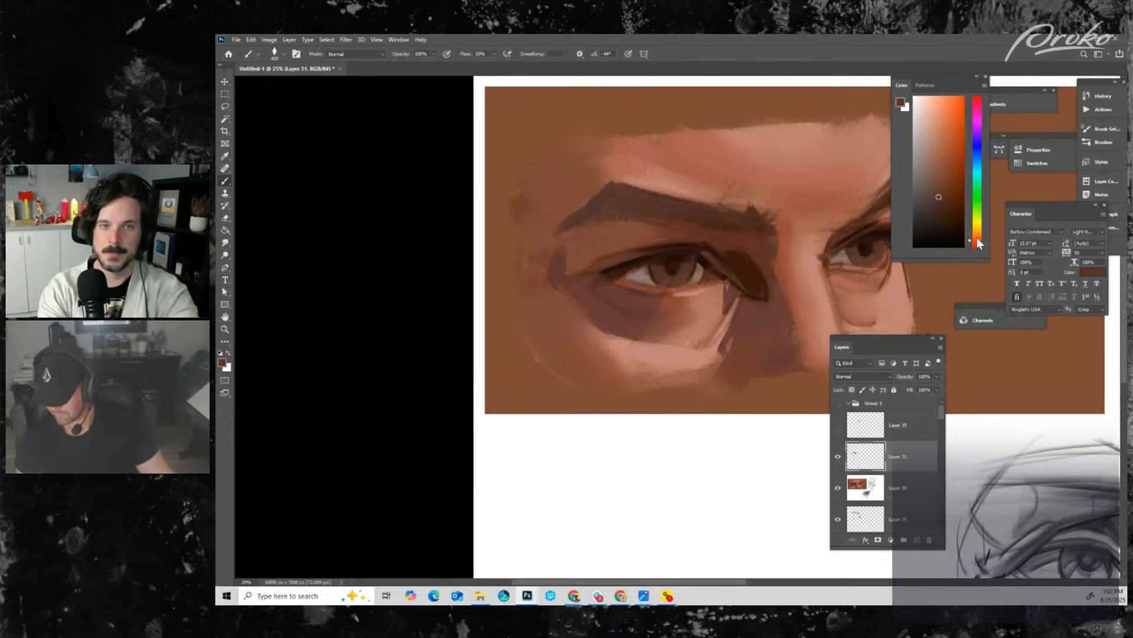
{"action": "left_click", "coordinate": [976, 243]}
{"action": "key", "text": "bracketleft"}
{"action": "key", "text": "bracketleft"}
{"action": "left_click_drag", "start_coordinate": [618, 186], "coordinate": [610, 211]}
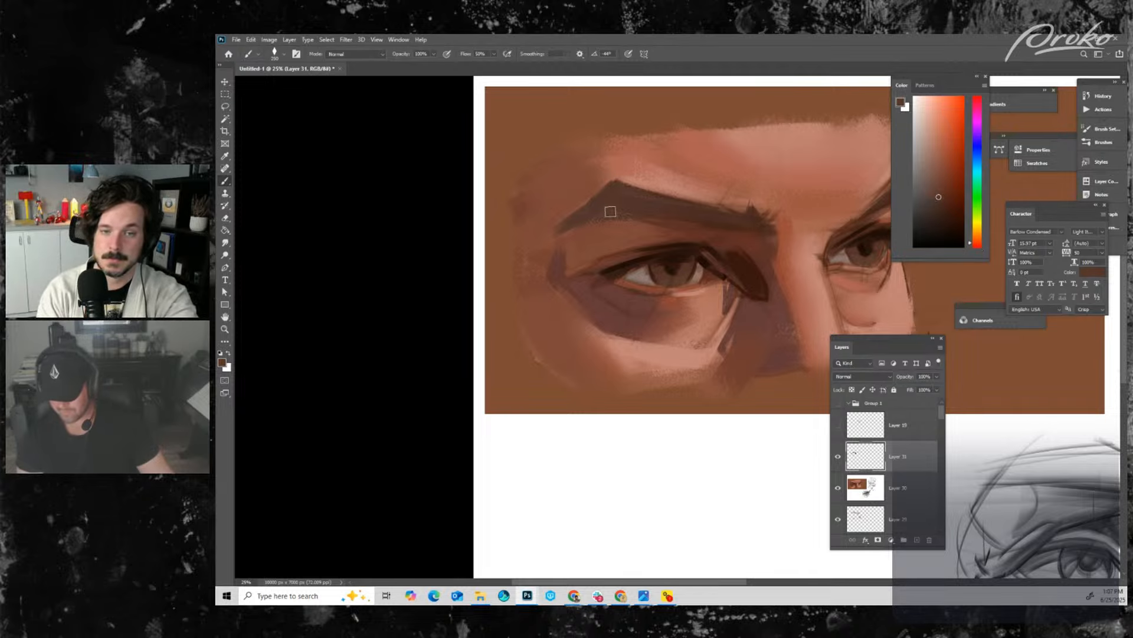
- Lighten the brow brown in small increments and brush it along the near brow's upper edge
{"action": "left_click", "coordinate": [937, 190]}
{"action": "key", "text": "bracketleft"}
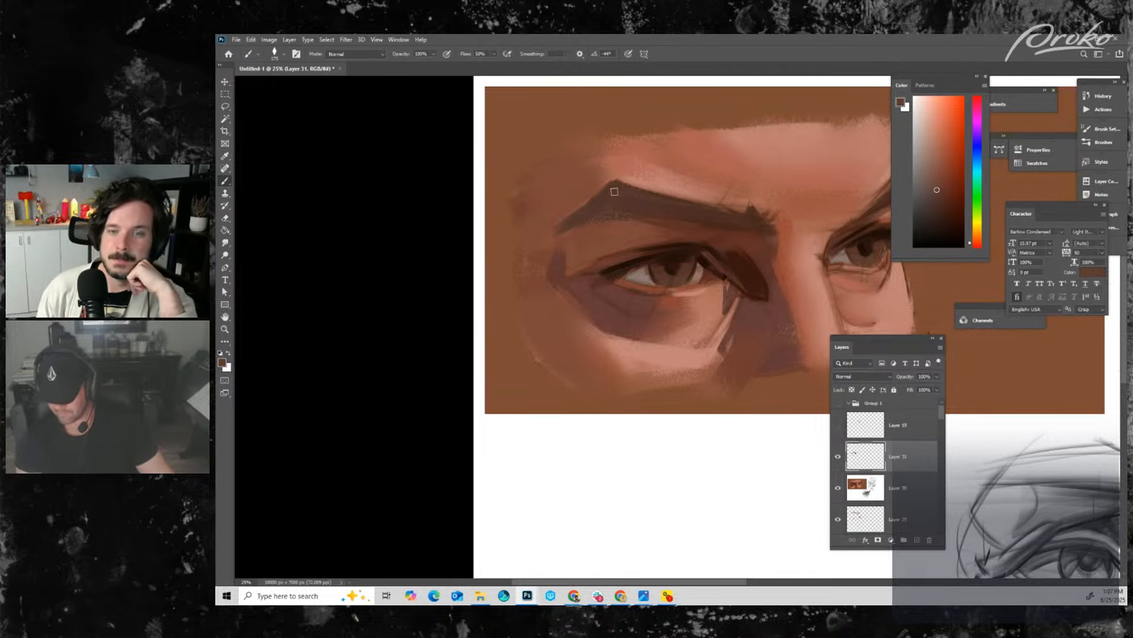
{"action": "key", "text": "bracketright"}
{"action": "key", "text": "bracketright"}
{"action": "left_click_drag", "start_coordinate": [620, 194], "coordinate": [652, 199]}
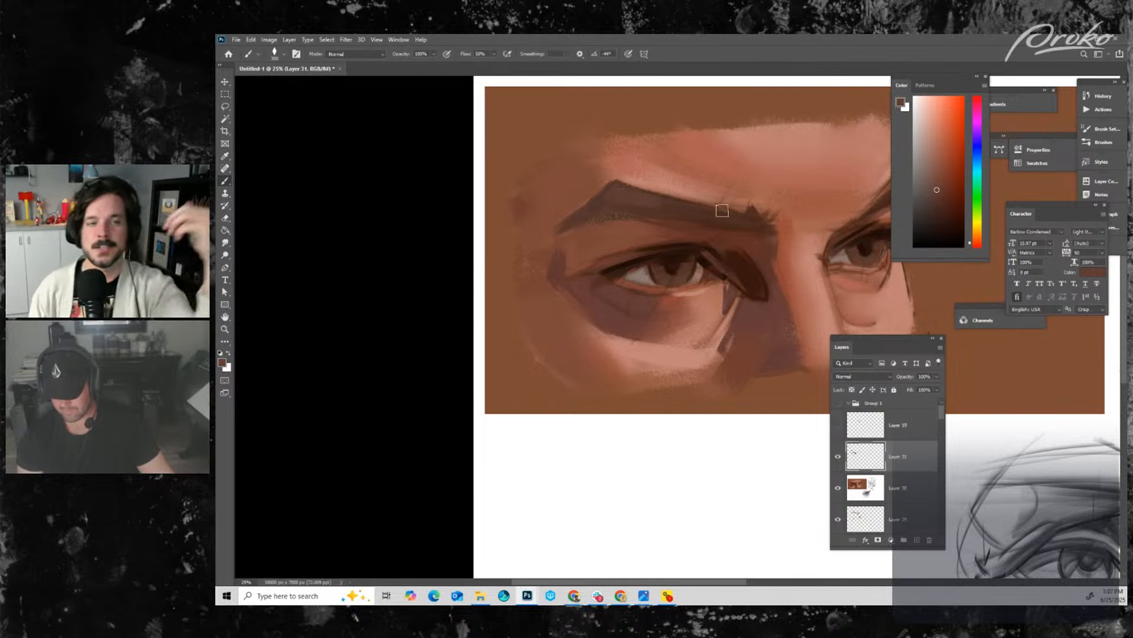
{"action": "left_click", "coordinate": [938, 183]}
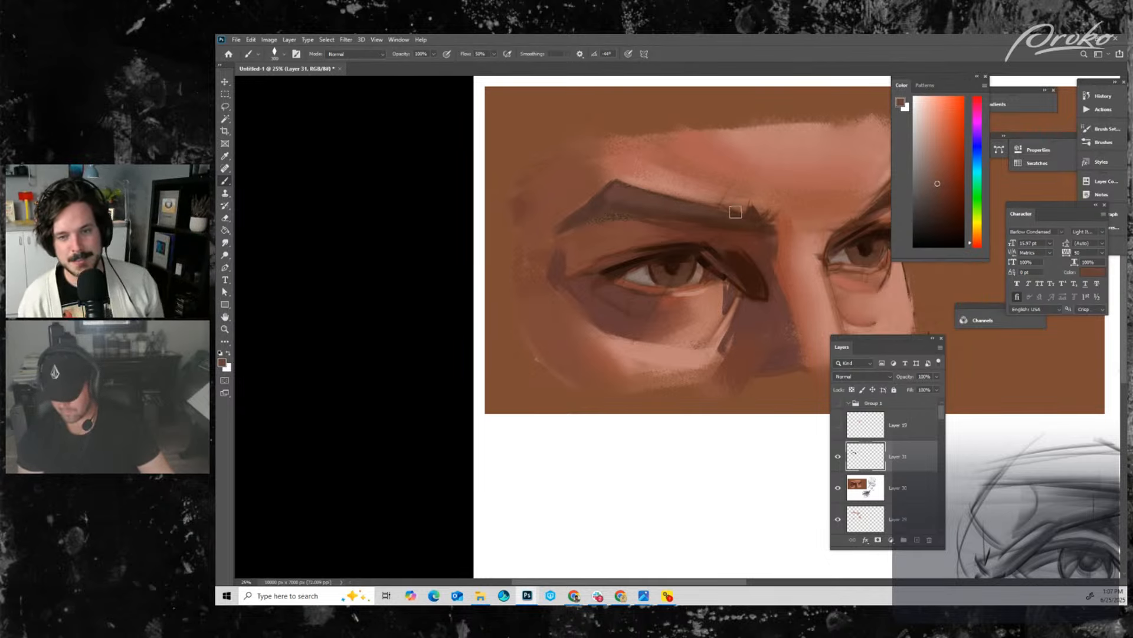
- Brush the lightened brown along the far brow from its outer end inward with a smaller brush
{"action": "left_click_drag", "start_coordinate": [784, 249], "coordinate": [661, 303]}
{"action": "key", "text": "bracketleft"}
{"action": "key", "text": "bracketleft"}
{"action": "key", "text": "bracketleft"}
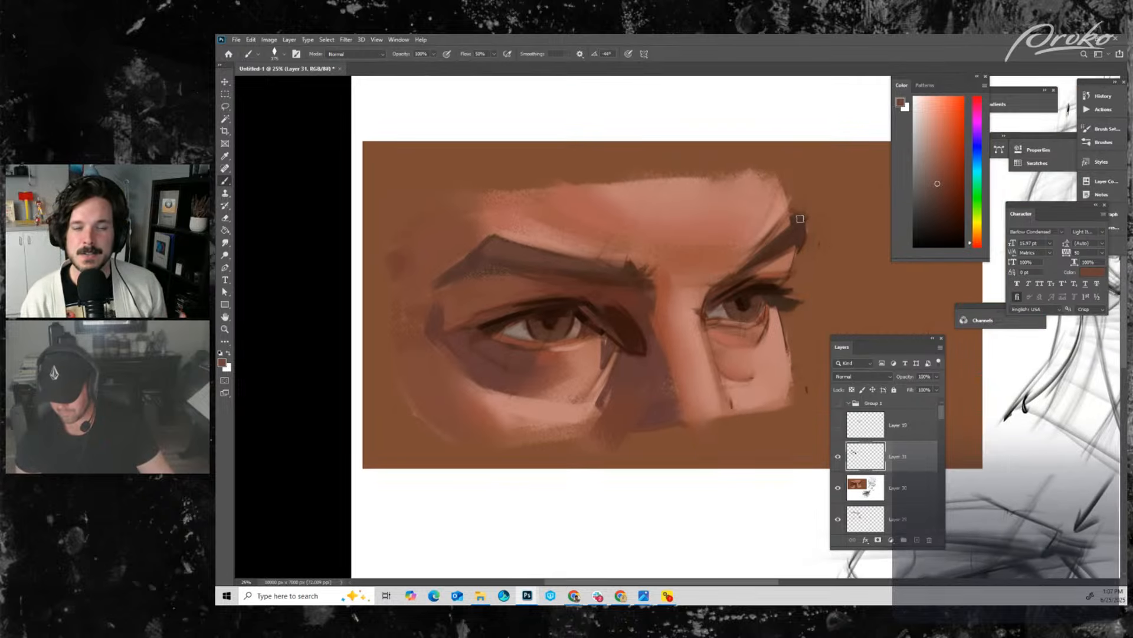
{"action": "left_click_drag", "start_coordinate": [796, 221], "coordinate": [766, 251]}
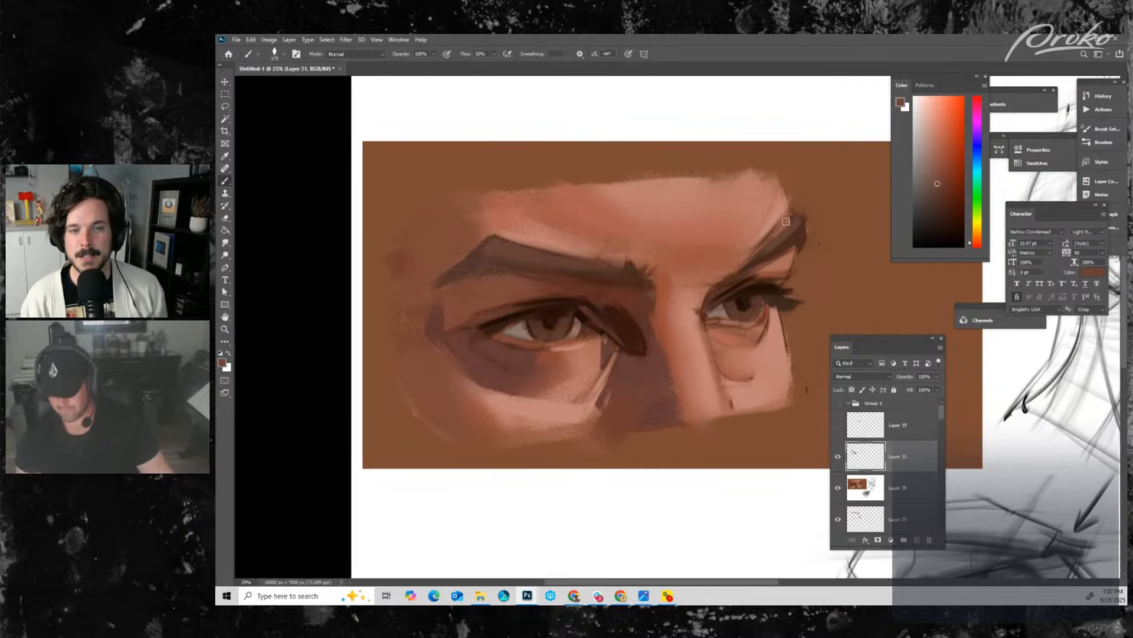
- Sample the skin tones around the far brow and blend the forehead plane along its upper edge with a progressively larger brush
{"action": "left_click", "coordinate": [784, 233], "text": "alt"}
{"action": "key", "text": "bracketright"}
{"action": "key", "text": "bracketright"}
{"action": "left_click_drag", "start_coordinate": [789, 213], "coordinate": [764, 245]}
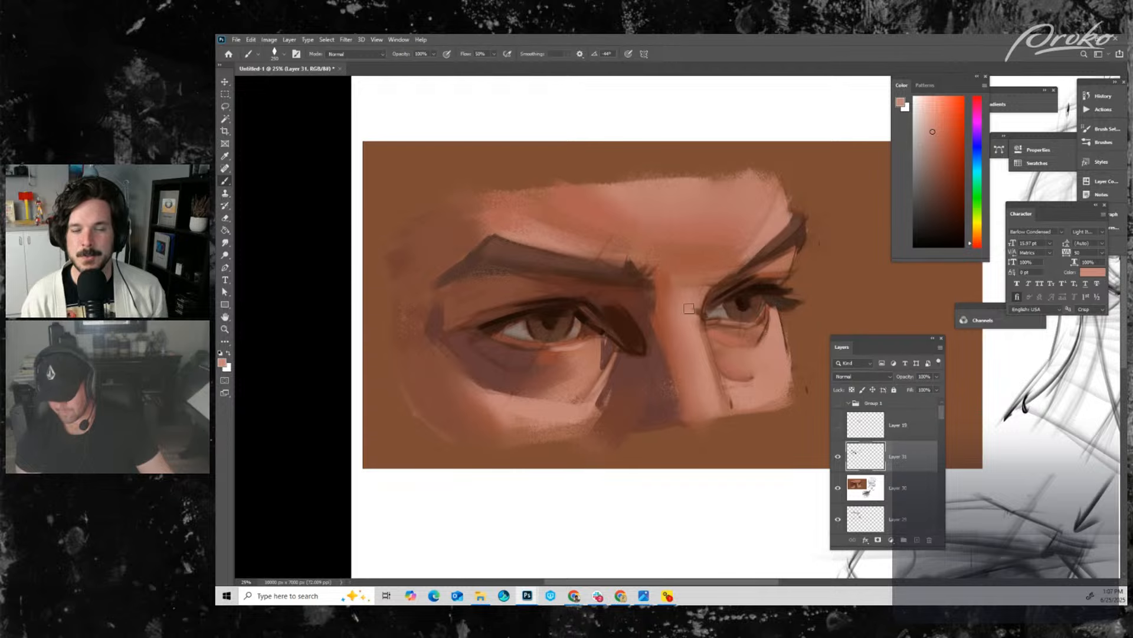
{"action": "left_click", "coordinate": [749, 228], "text": "alt"}
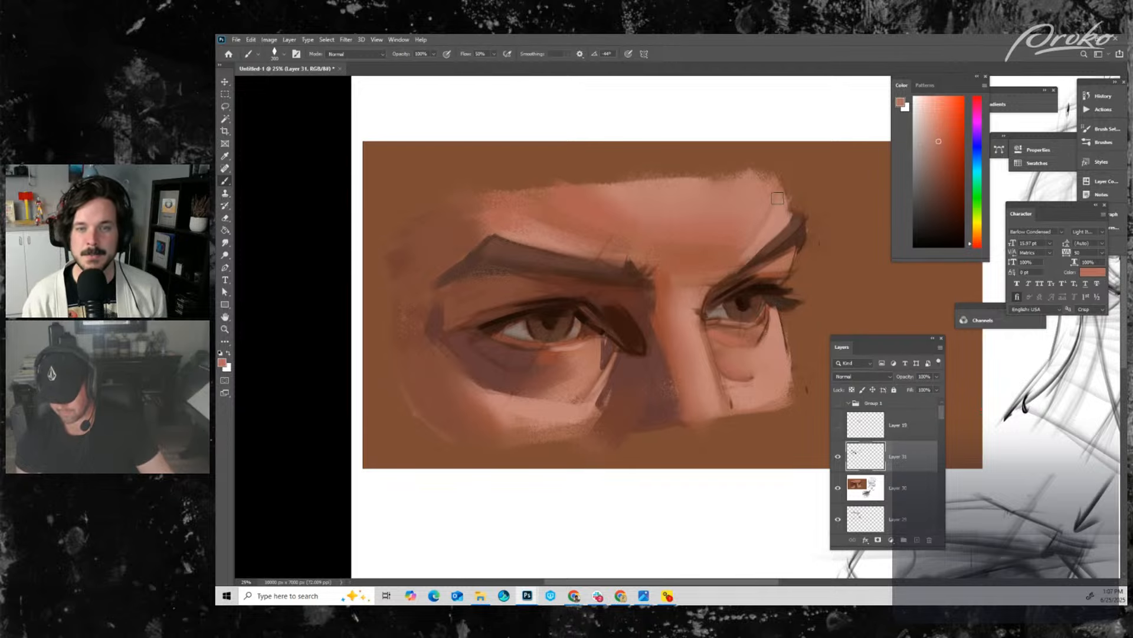
{"action": "key", "text": "bracketright"}
{"action": "key", "text": "bracketright"}
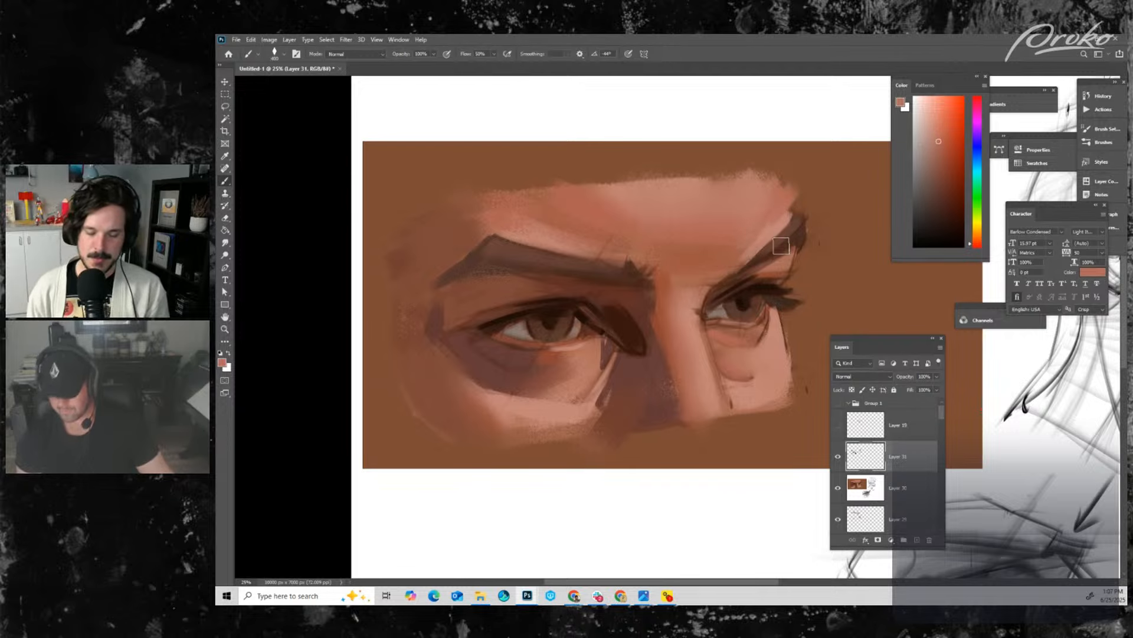
- Reduce the brush size and sample the brown at the far brow's outer end to refine the edge below the brow
{"action": "key", "text": "bracketleft"}
{"action": "key", "text": "bracketleft"}
{"action": "key", "text": "bracketleft"}
{"action": "key", "text": "bracketleft"}
{"action": "left_click", "coordinate": [804, 219], "text": "alt"}
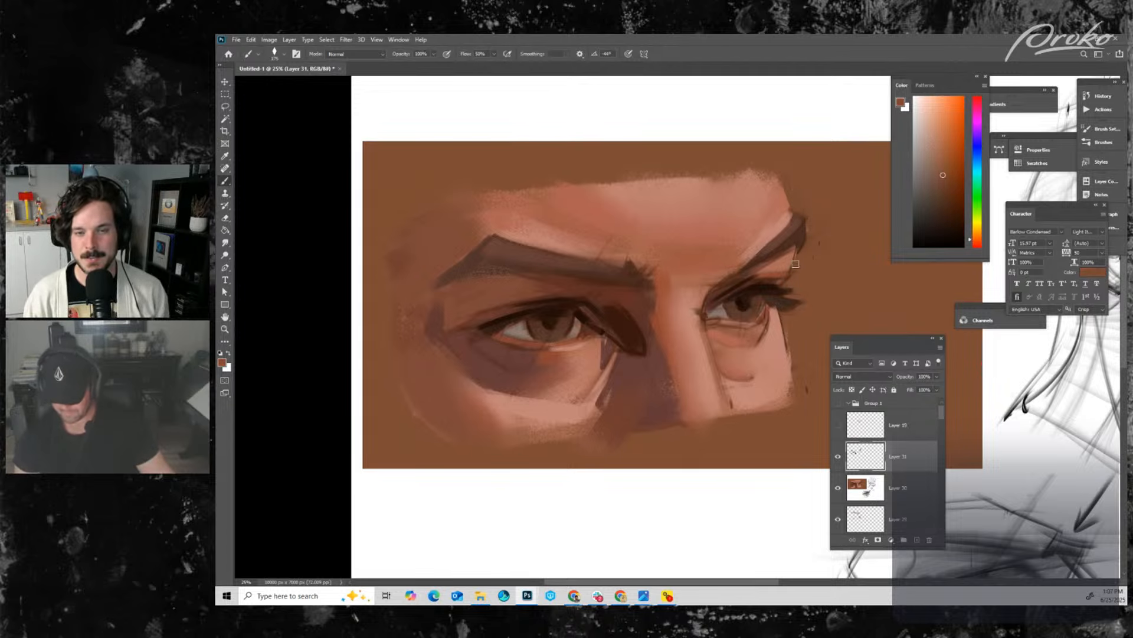
- Refine the far eye's lids and iris with skin tone sampled beneath the brow and dark brown sampled from the iris
{"action": "left_click_drag", "start_coordinate": [768, 326], "coordinate": [787, 290]}
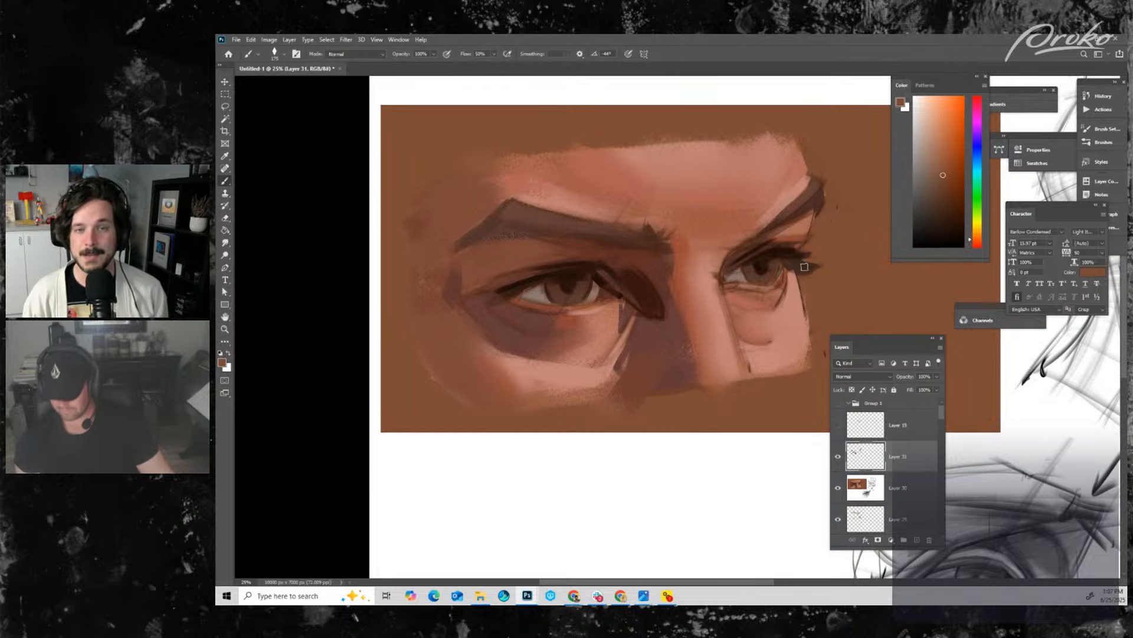
{"action": "left_click", "coordinate": [795, 246], "text": "alt"}
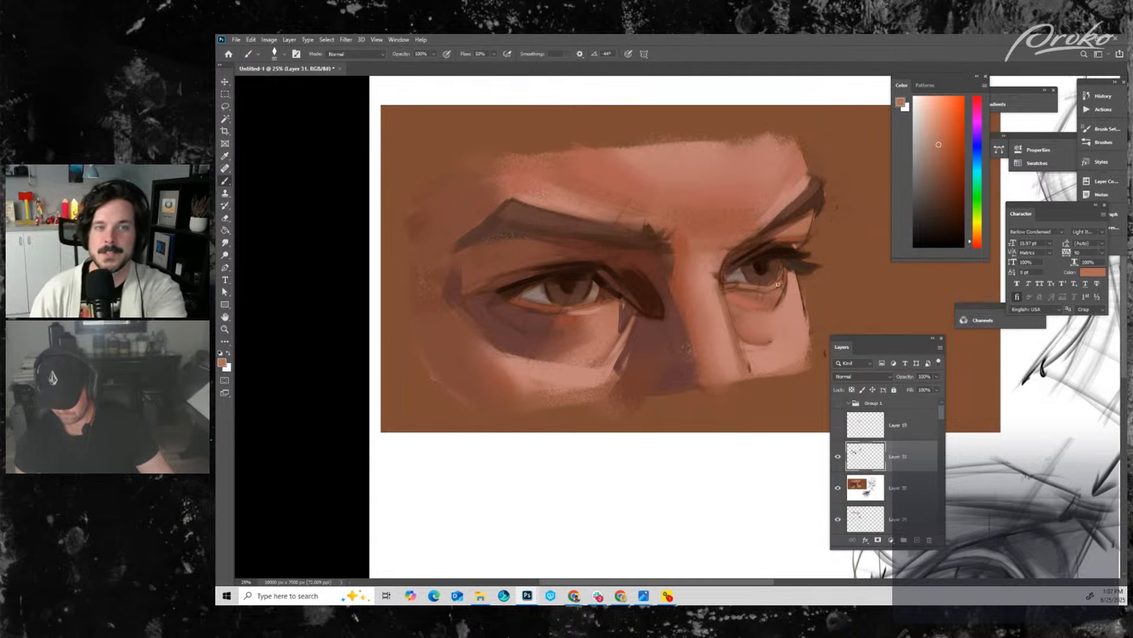
{"action": "left_click", "coordinate": [759, 270], "text": "alt"}
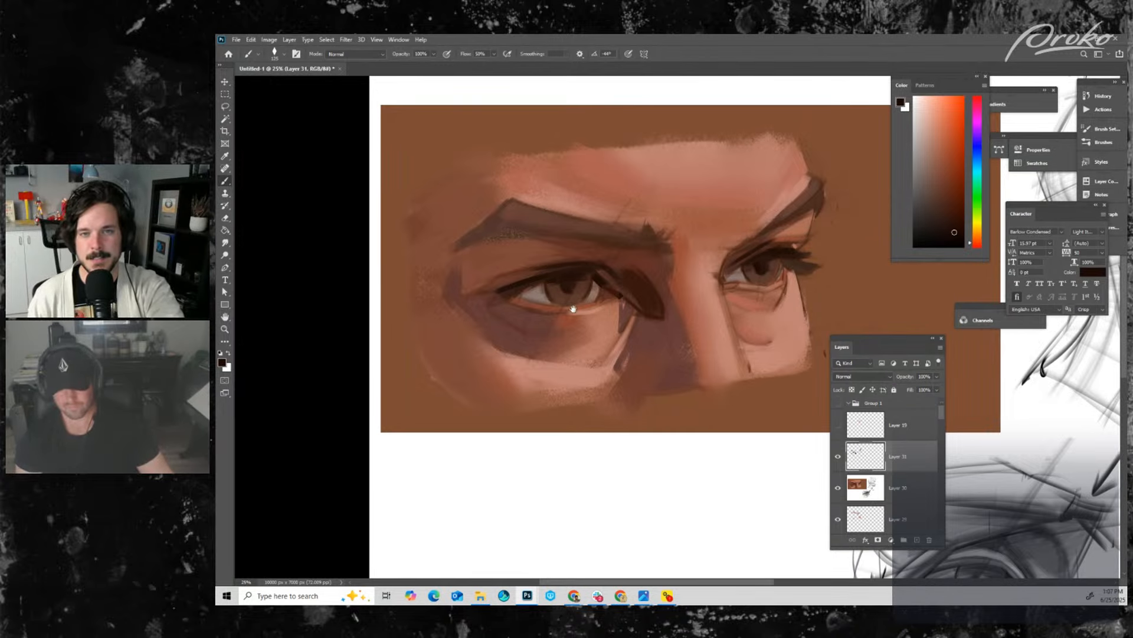
- Stamp all visible layers into a new layer and select the outer white of the near eye with the Magic Wand
{"action": "left_click_drag", "start_coordinate": [573, 308], "coordinate": [615, 302]}
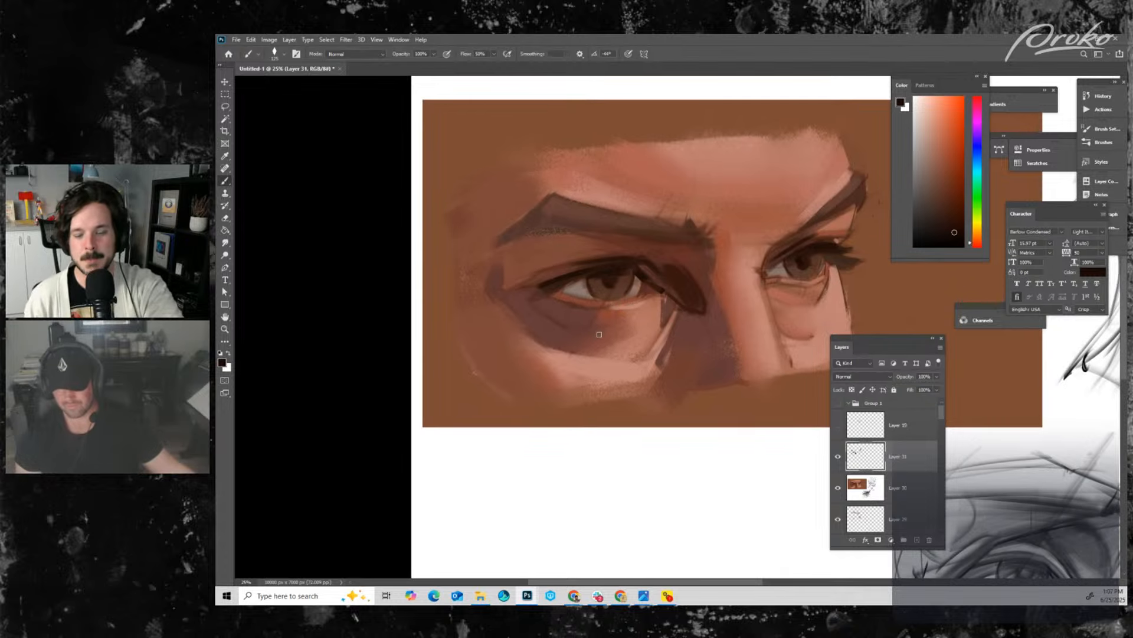
{"action": "key", "text": "ctrl+shift+alt+e"}
{"action": "key", "text": "w"}
{"action": "left_click", "coordinate": [585, 292]}
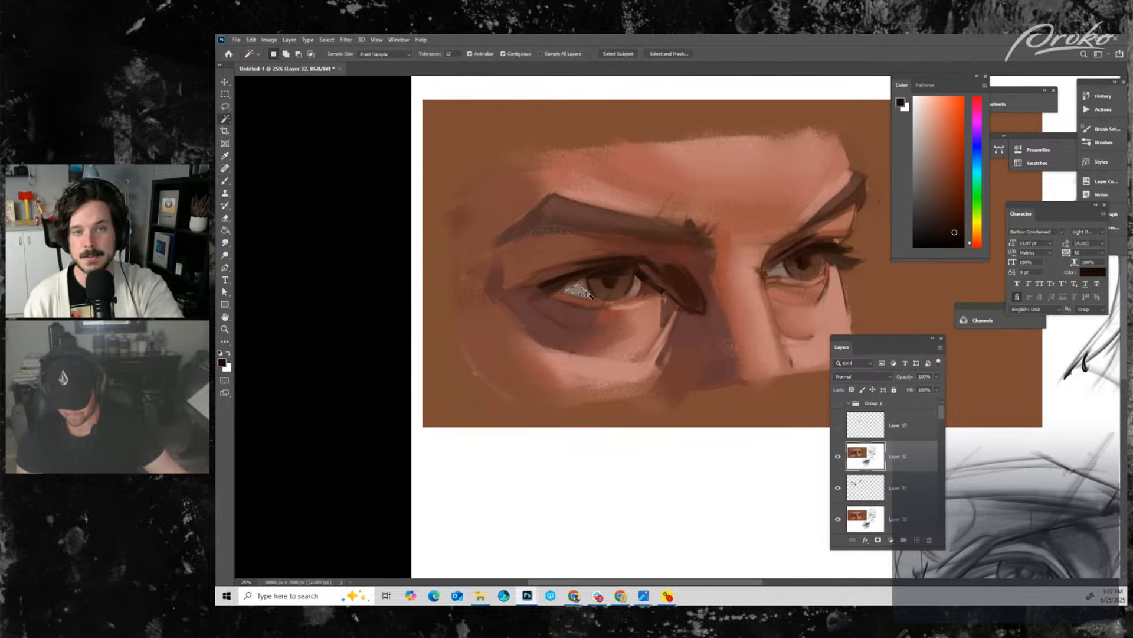
- Set the Magic Wand tolerance to 23 and add the remaining white areas of both eyes to the selection
{"action": "double_click", "coordinate": [445, 53]}
{"action": "type", "text": "23"}
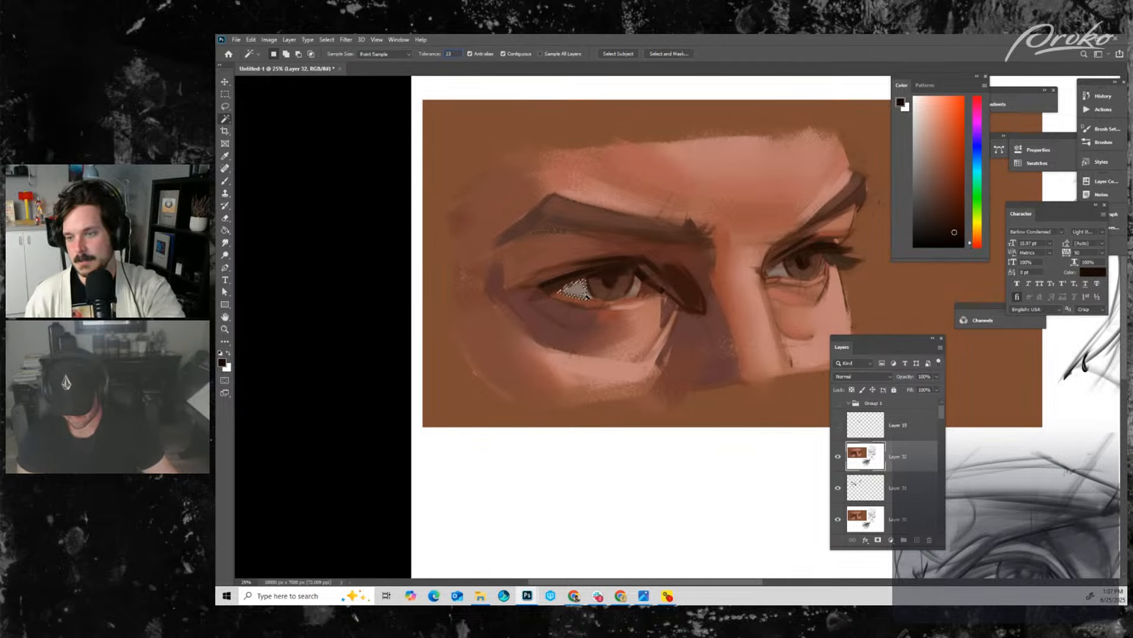
{"action": "left_click", "coordinate": [636, 288], "text": "shift"}
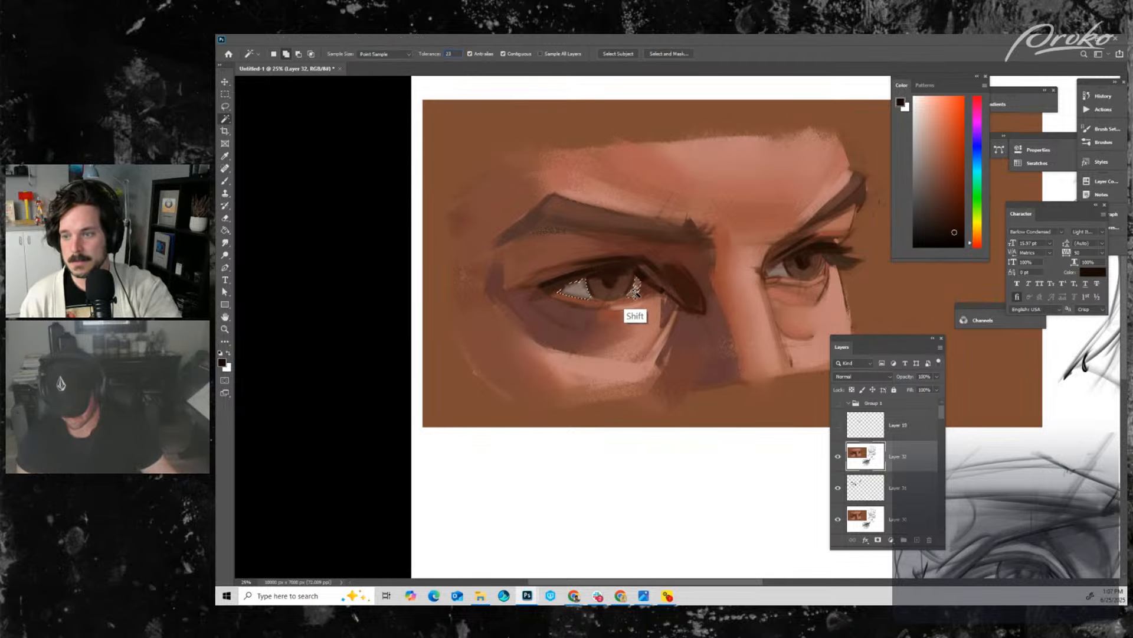
{"action": "left_click", "coordinate": [779, 271], "text": "shift"}
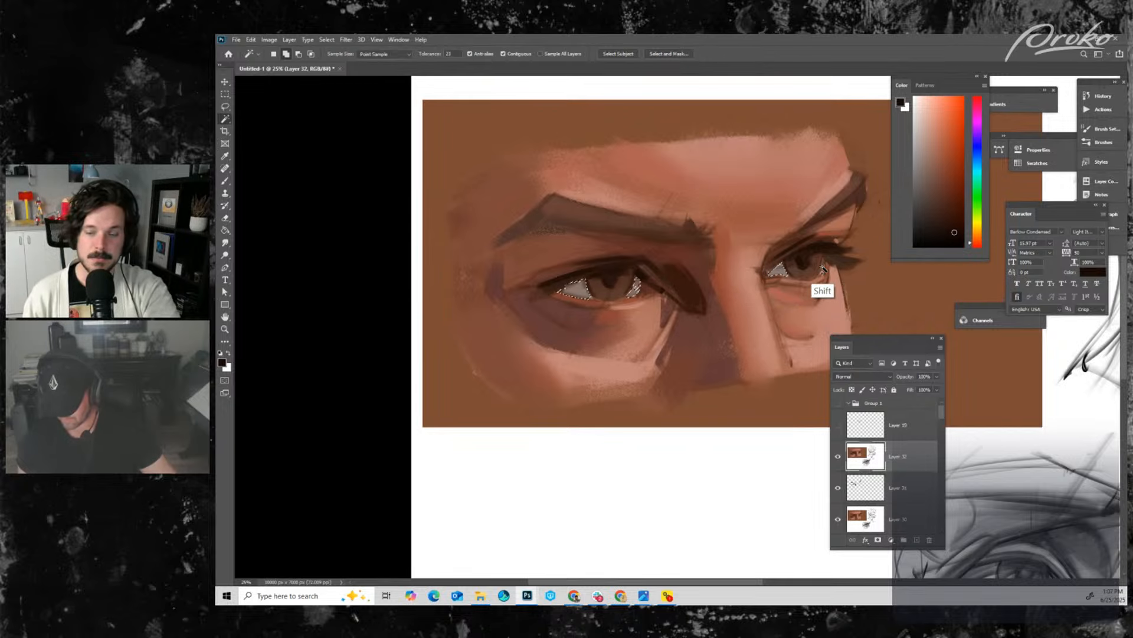
{"action": "left_click", "coordinate": [821, 272], "text": "shift"}
- Sample the near eye's inner white, shift it to a lighter, greyer tone, and enlarge the brush for painting the selected whites
{"action": "key", "text": "b"}
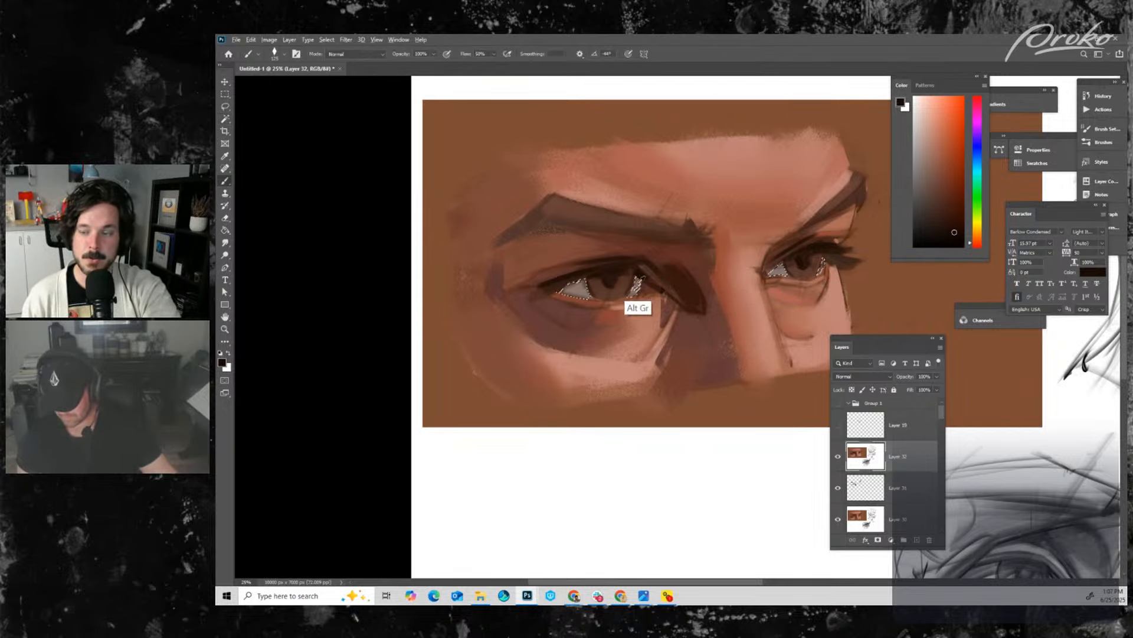
{"action": "left_click", "coordinate": [637, 286], "text": "alt"}
{"action": "left_click_drag", "start_coordinate": [941, 219], "coordinate": [923, 188]}
{"action": "key", "text": "]"}
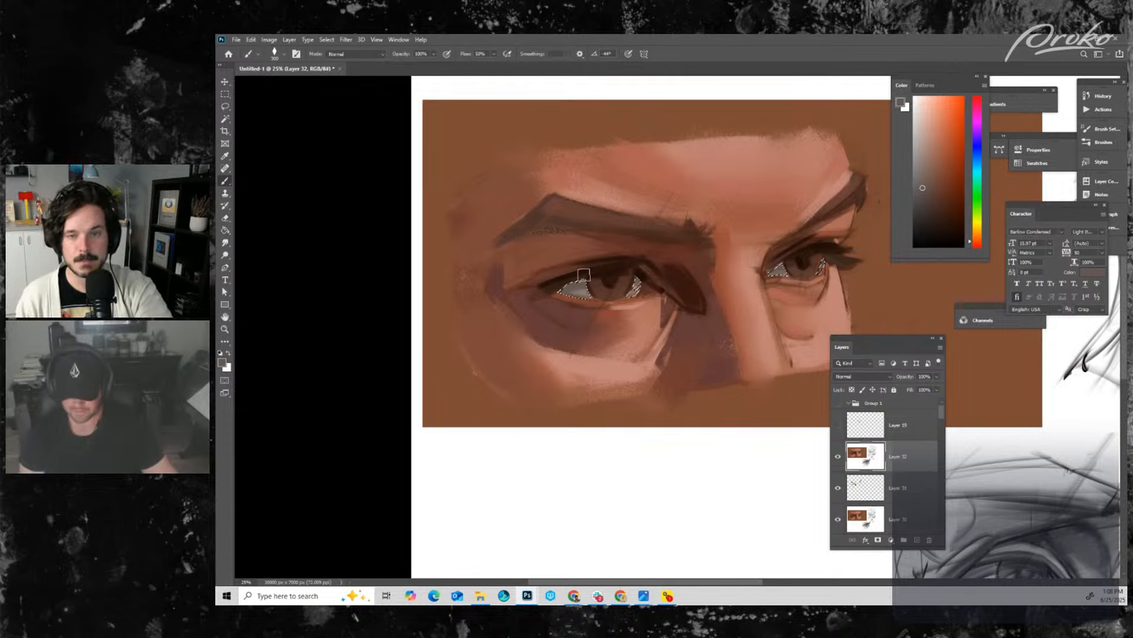
{"action": "key", "text": "bracketright"}
{"action": "key", "text": "bracketright"}
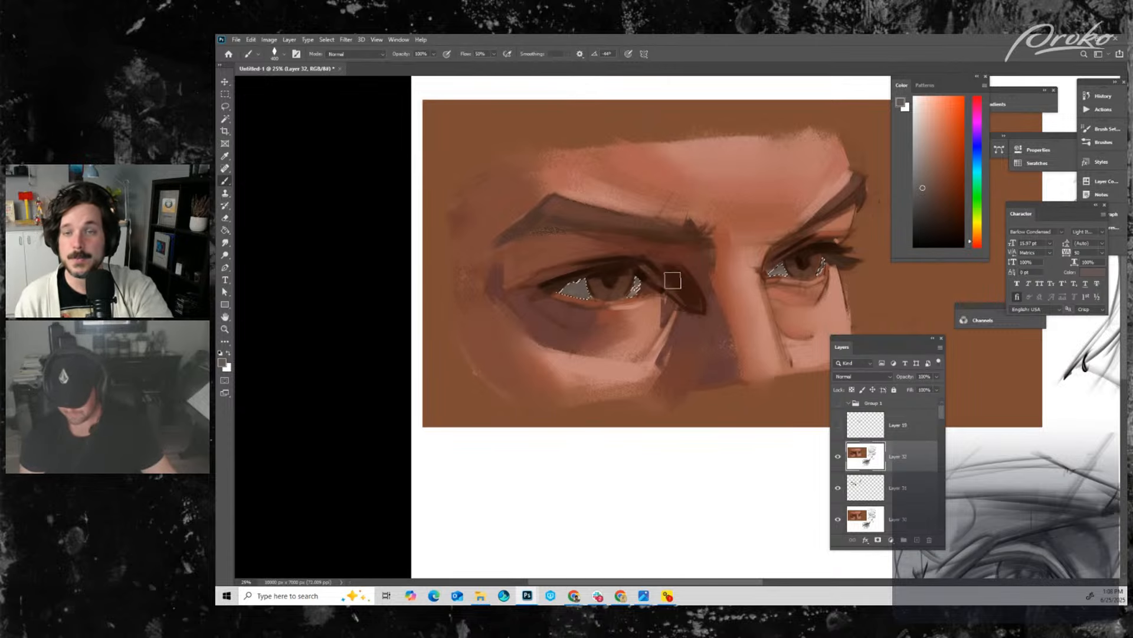
- Tone the selected eye whites with a smaller brush and slightly darker, muted grey variations, and clear the selection
{"action": "left_click", "coordinate": [925, 196]}
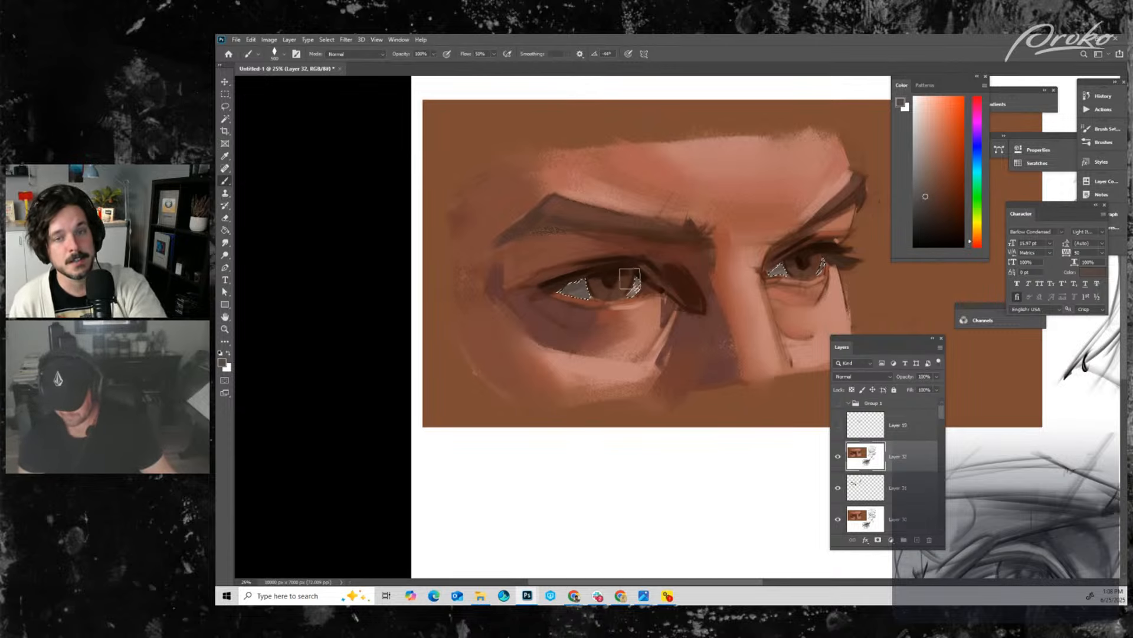
{"action": "key", "text": "bracketleft"}
{"action": "key", "text": "bracketleft"}
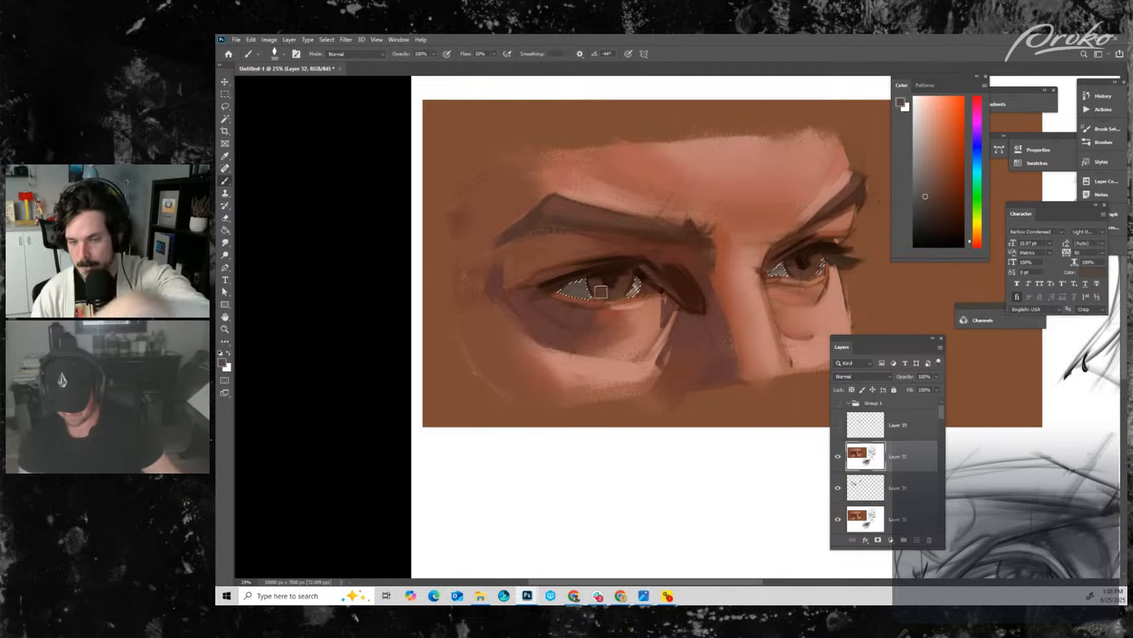
{"action": "left_click", "coordinate": [921, 195]}
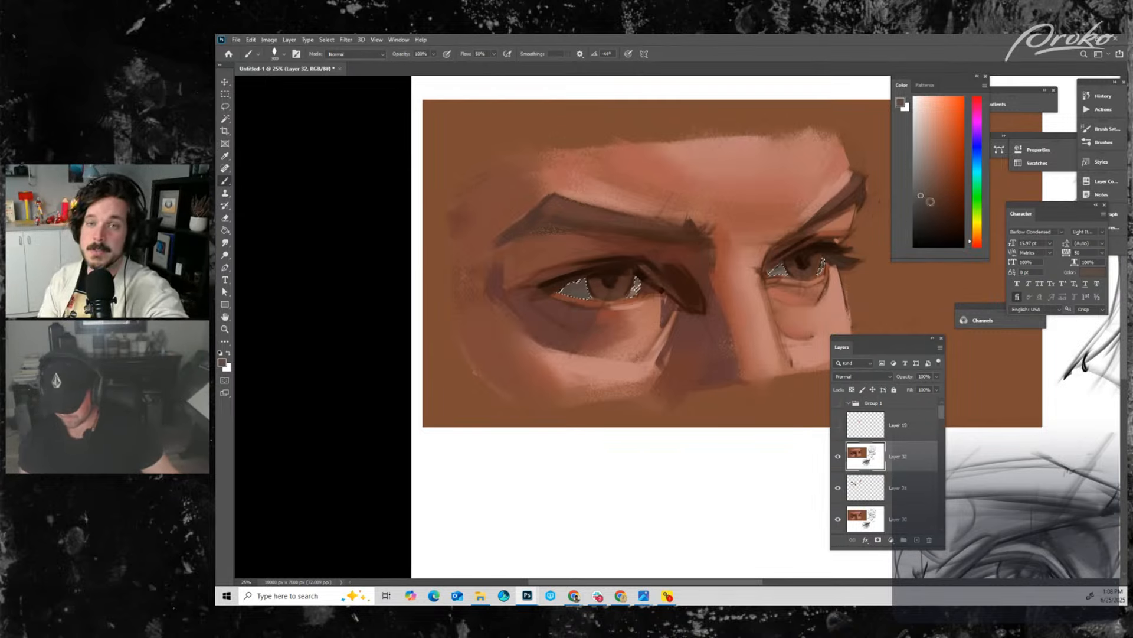
{"action": "left_click", "coordinate": [975, 245]}
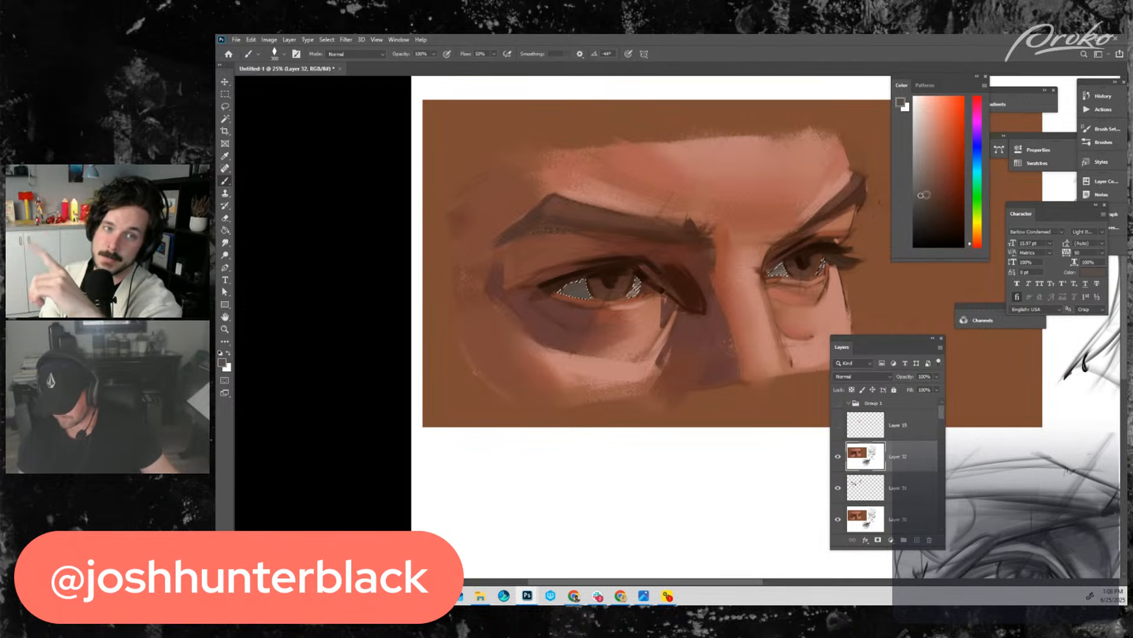
{"action": "left_click", "coordinate": [919, 193]}
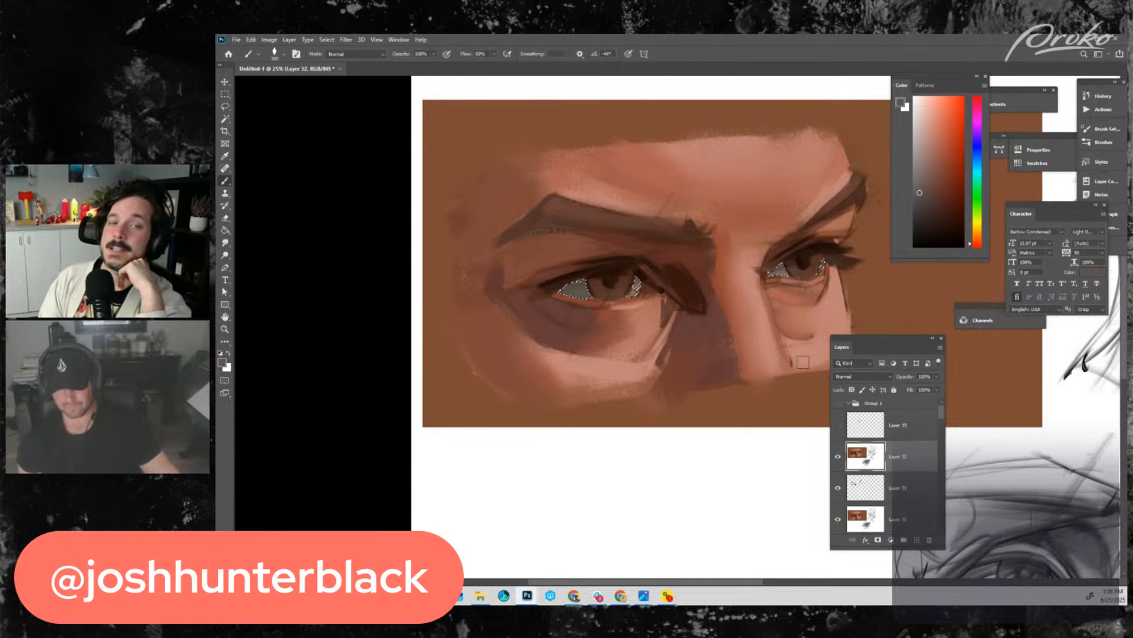
{"action": "key", "text": "ctrl+d"}
- Add a new layer and refine the near eye's lids with skin tone sampled below the eye and dark brown from the upper lid
{"action": "left_click", "coordinate": [917, 540]}
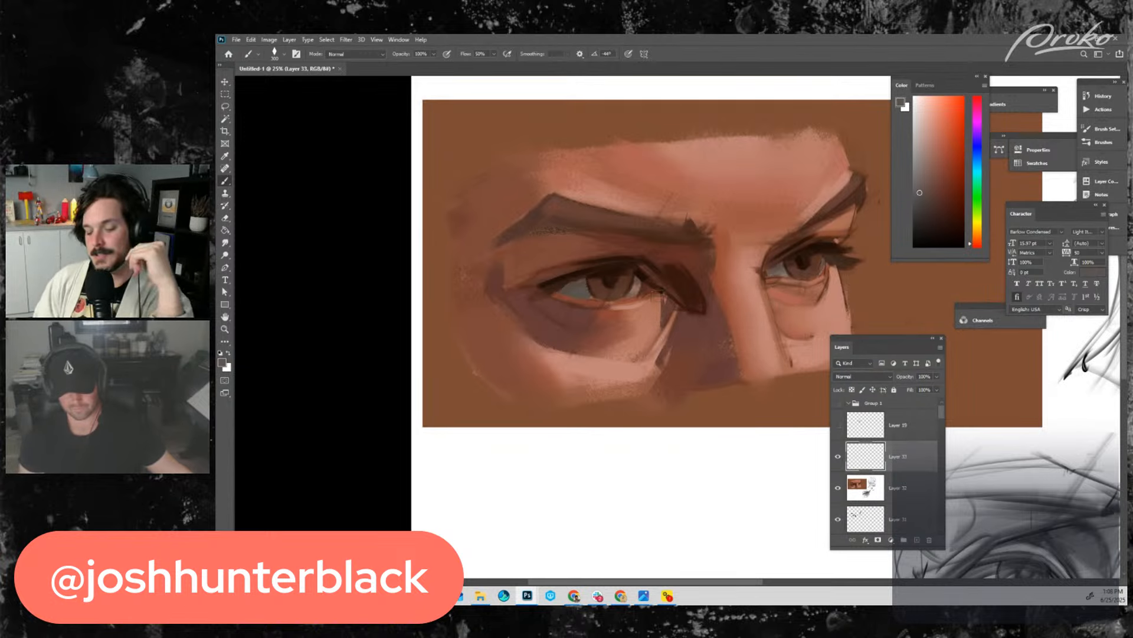
{"action": "left_click", "coordinate": [640, 302], "text": "alt"}
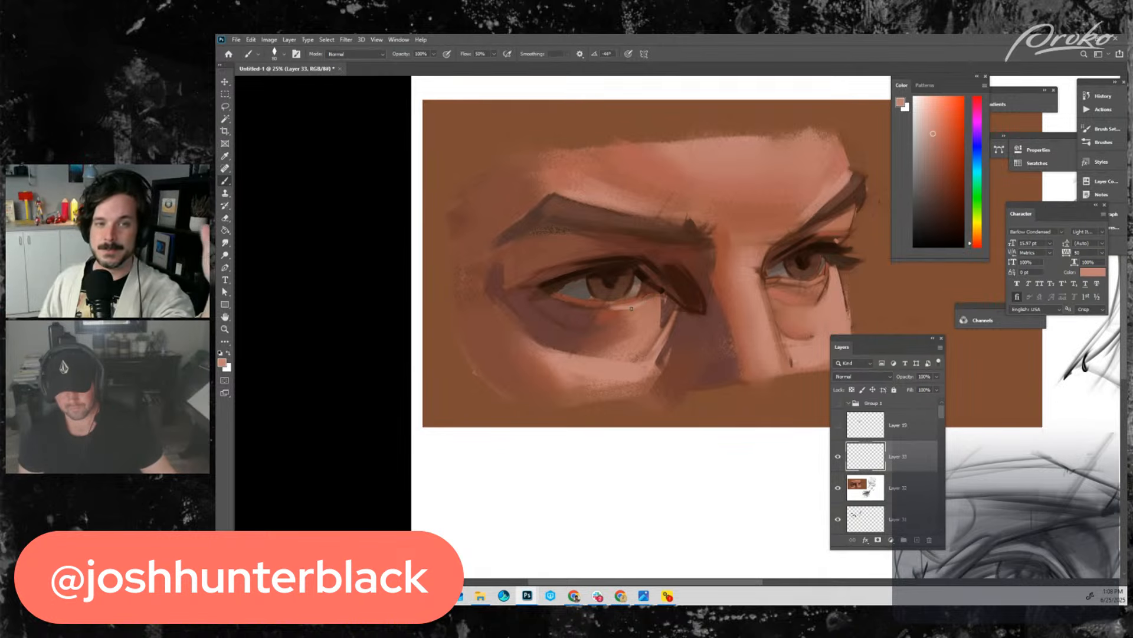
{"action": "left_click", "coordinate": [583, 276], "text": "alt"}
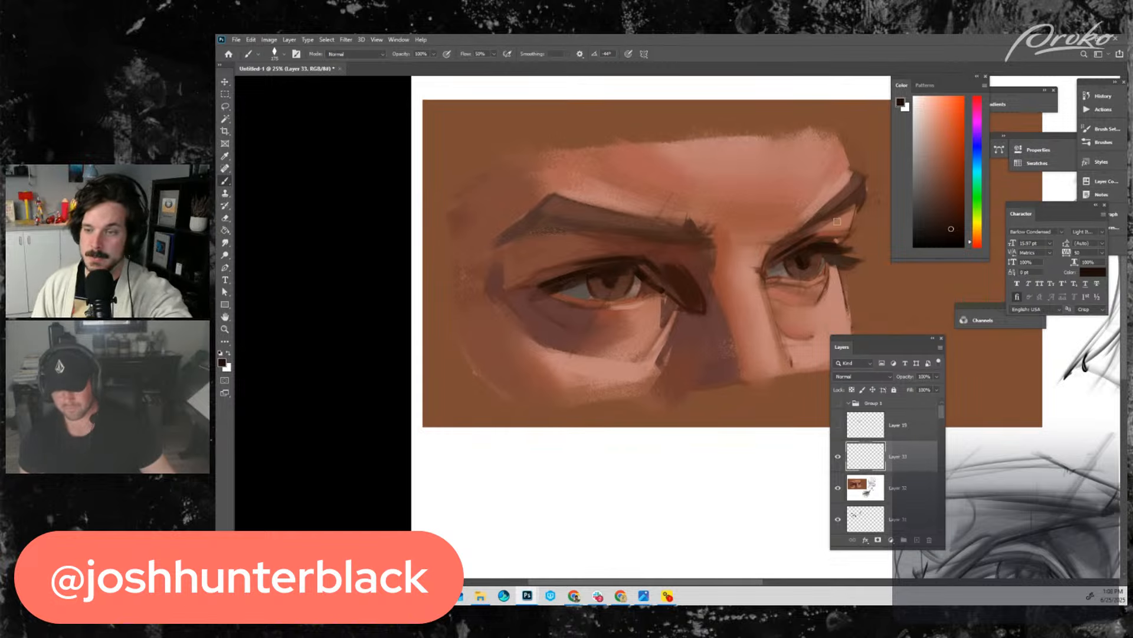
- Refine the far eye's upper lid, outer corner and iris with dark and mid browns sampled around the lash line
{"action": "left_click", "coordinate": [826, 261], "text": "alt"}
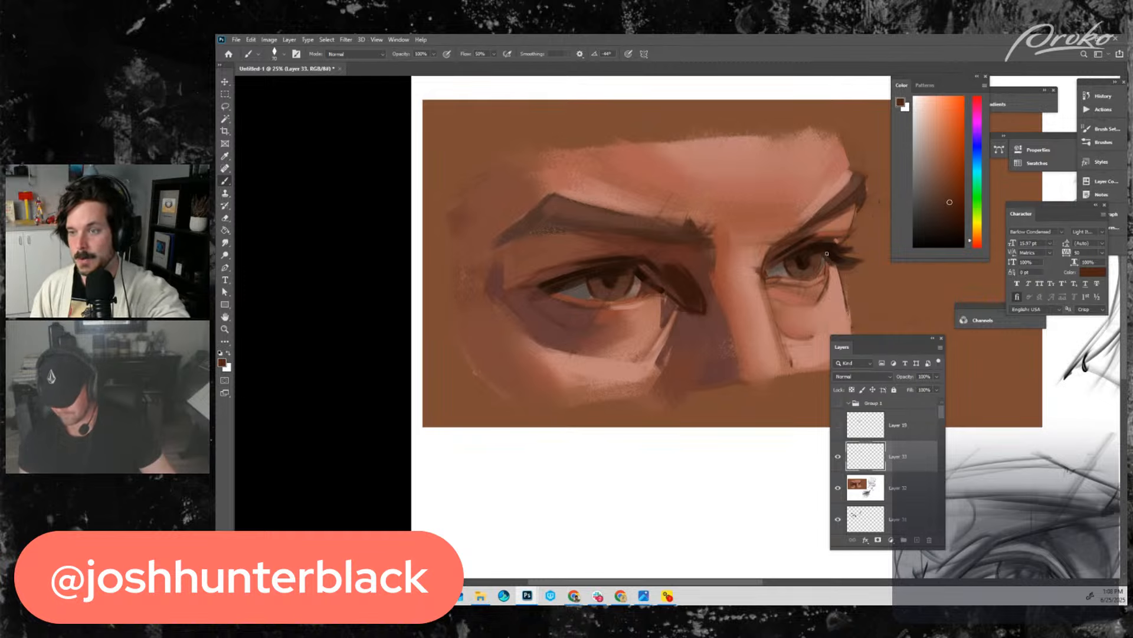
{"action": "left_click", "coordinate": [806, 287], "text": "alt"}
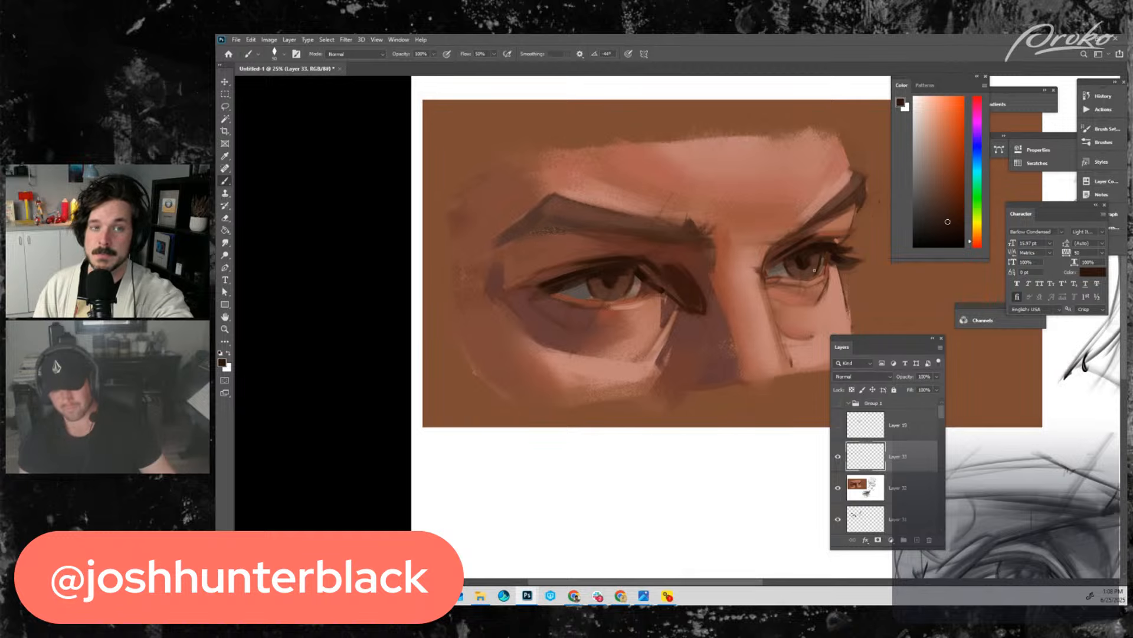
{"action": "left_click", "coordinate": [826, 253], "text": "alt"}
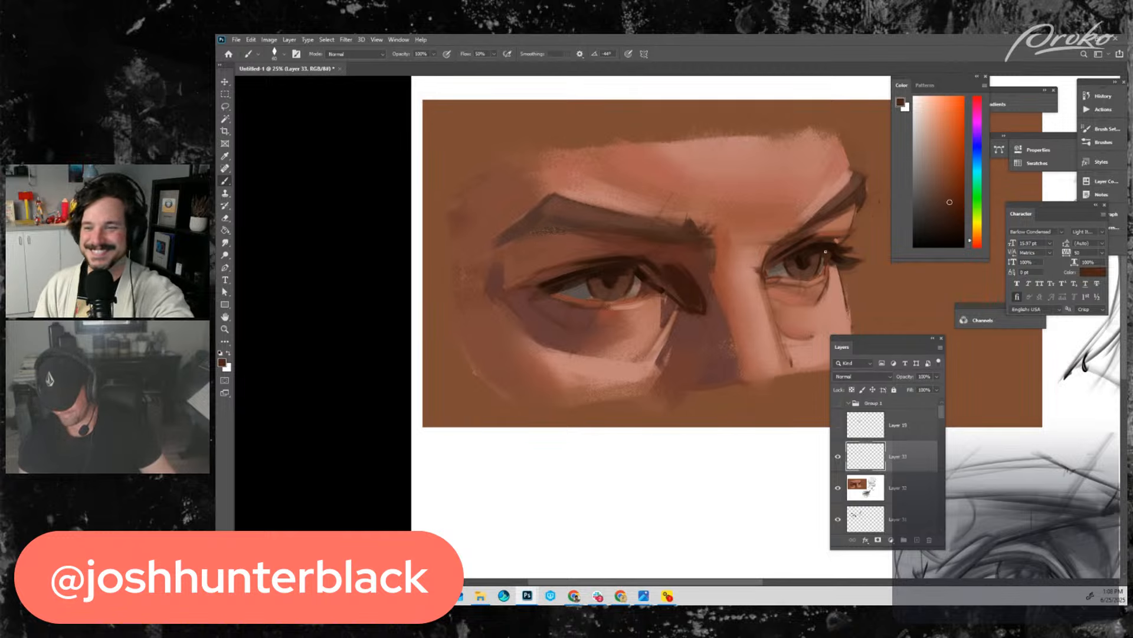
{"action": "left_click", "coordinate": [828, 257], "text": "alt"}
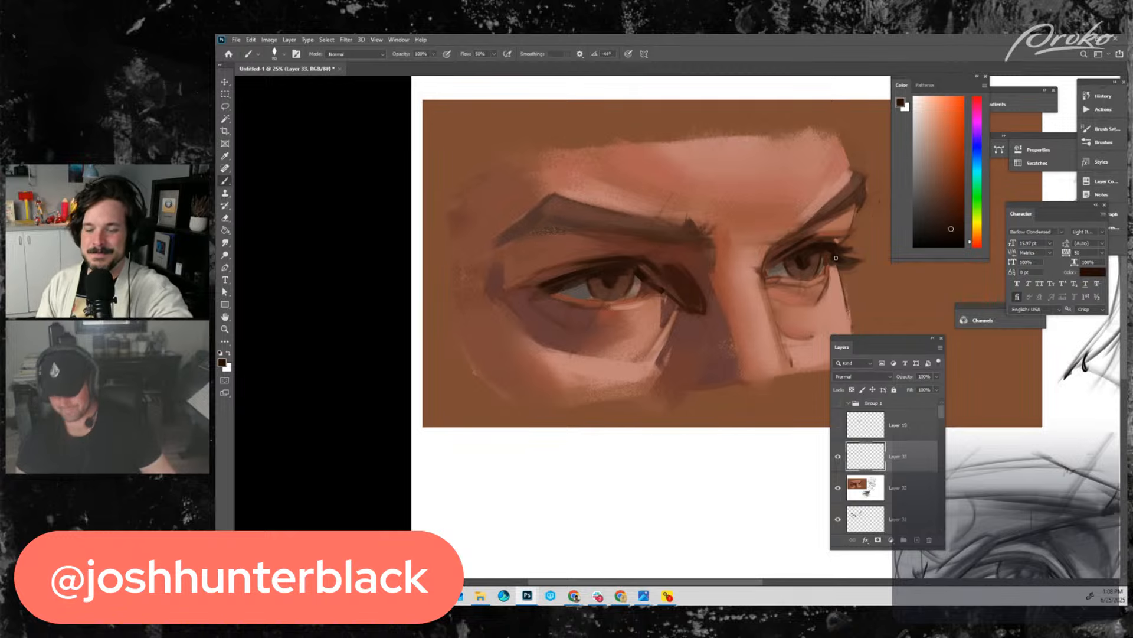
{"action": "left_click", "coordinate": [831, 256], "text": "alt"}
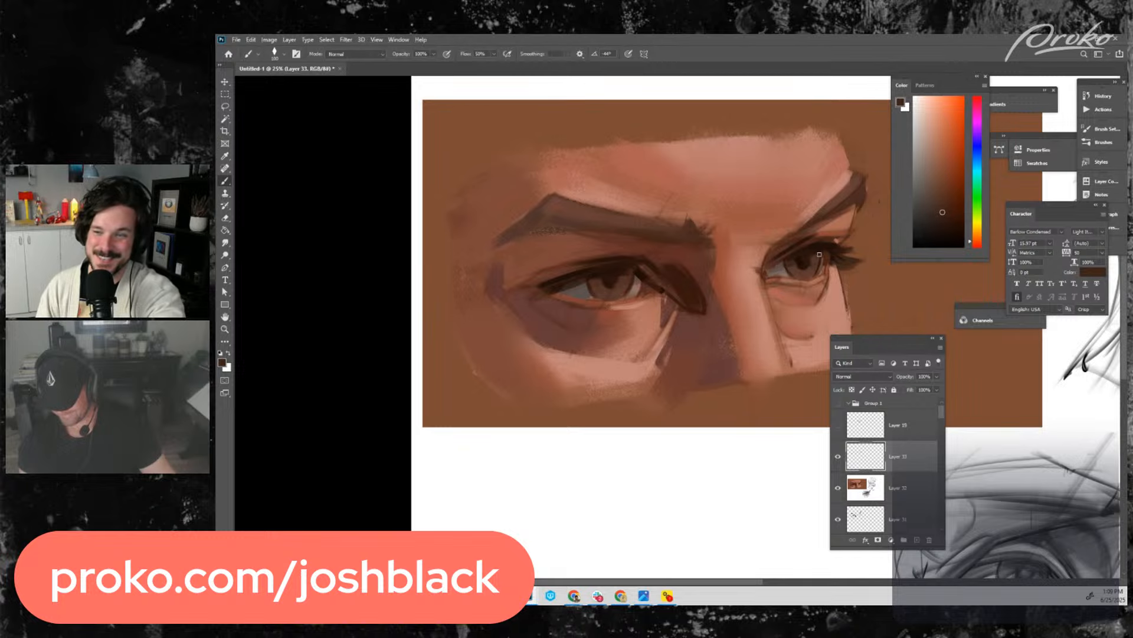
{"action": "left_click", "coordinate": [815, 254], "text": "alt"}
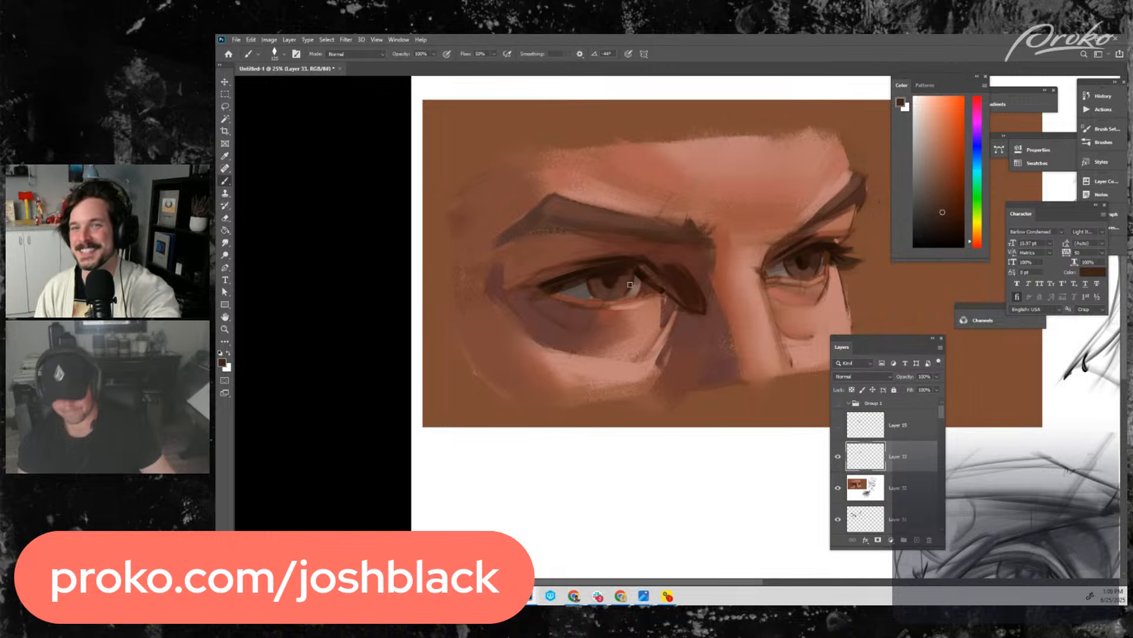
- Deepen the near eye's iris and pupil with dark brown sampled from the pupil, and compare the painting with and without the layer
{"action": "key", "text": "bracketright"}
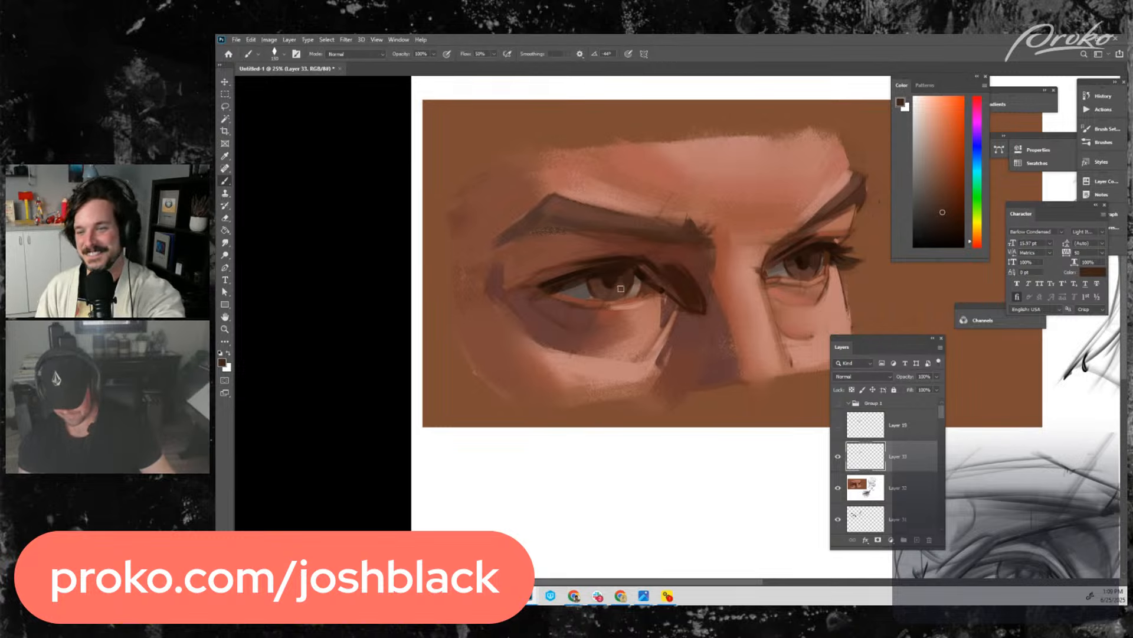
{"action": "left_click", "coordinate": [611, 284], "text": "alt"}
{"action": "left_click", "coordinate": [610, 284], "text": "alt"}
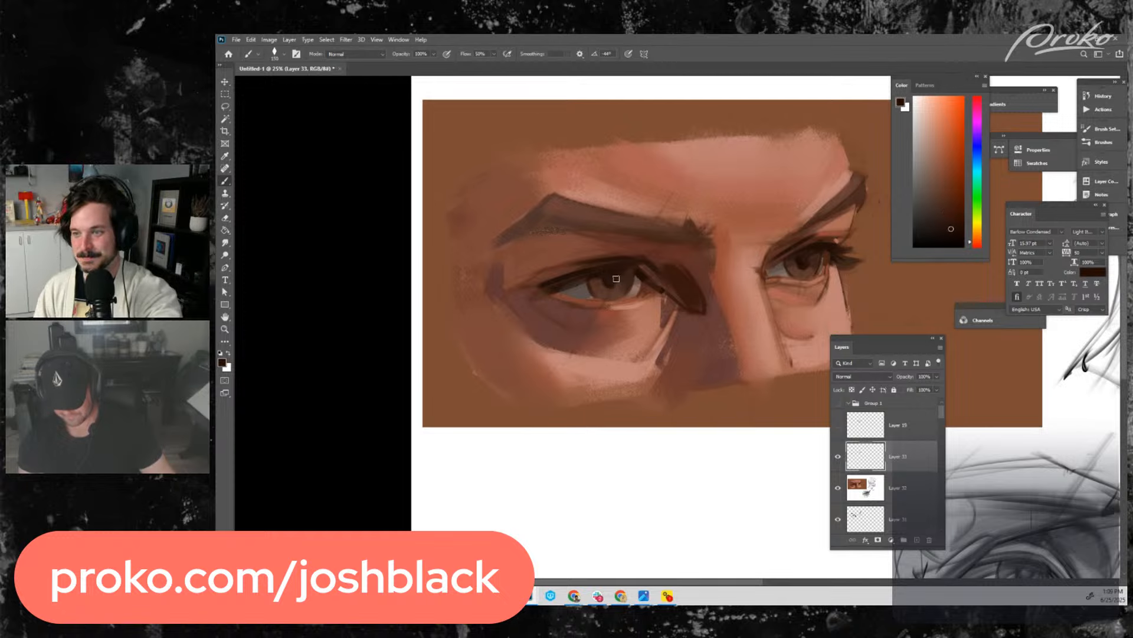
{"action": "key", "text": "bracketleft"}
{"action": "left_click", "coordinate": [838, 458]}
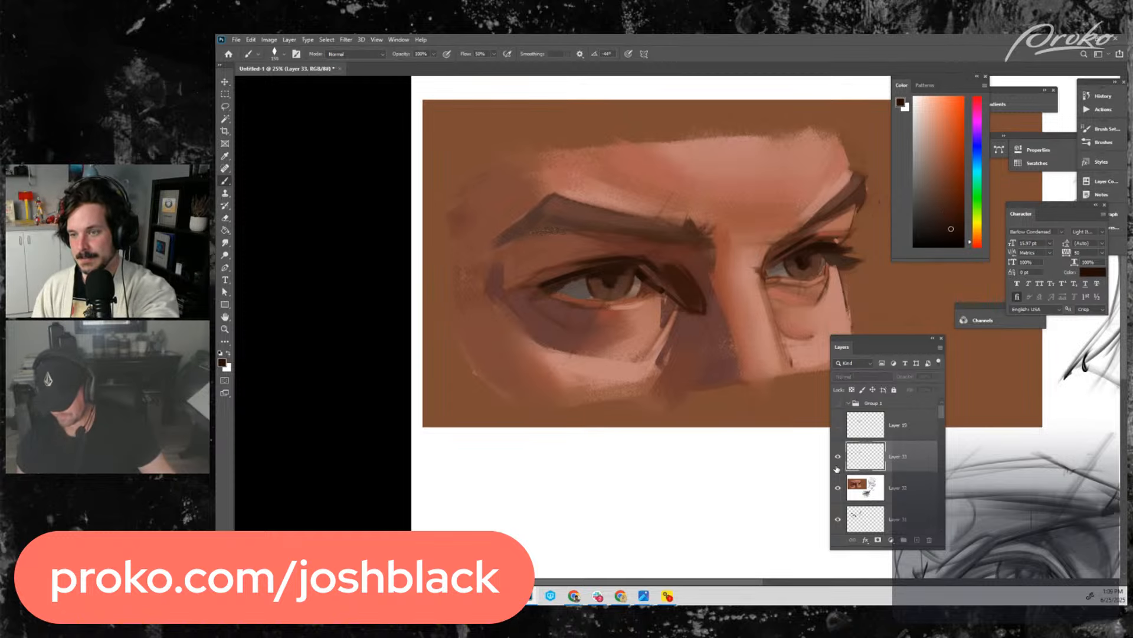
{"action": "left_click", "coordinate": [839, 457]}
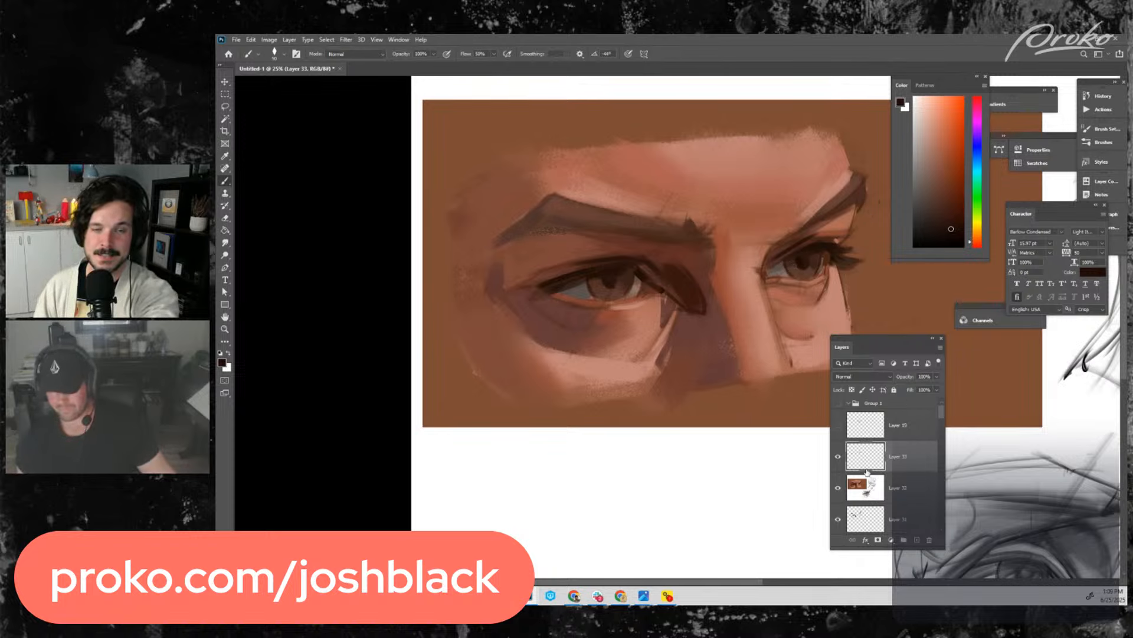
- On a new layer, extend the near eye's upper lid line outward past the outer corner with a sampled dark brown
{"action": "left_click", "coordinate": [917, 541]}
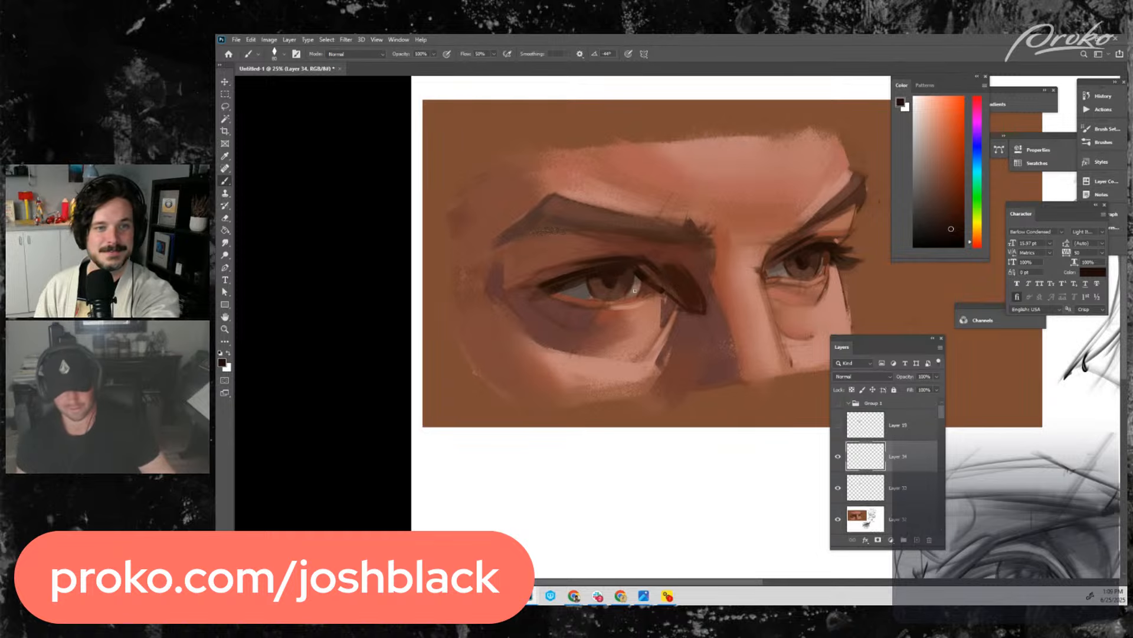
{"action": "left_click", "coordinate": [544, 290], "text": "alt"}
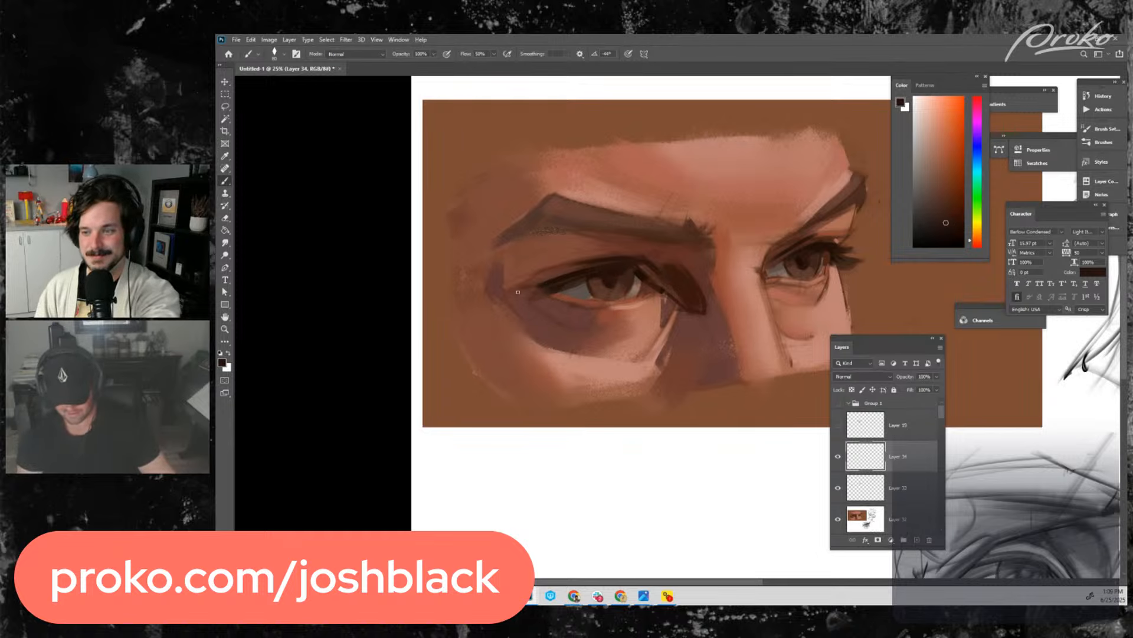
{"action": "left_click_drag", "start_coordinate": [527, 279], "coordinate": [505, 298]}
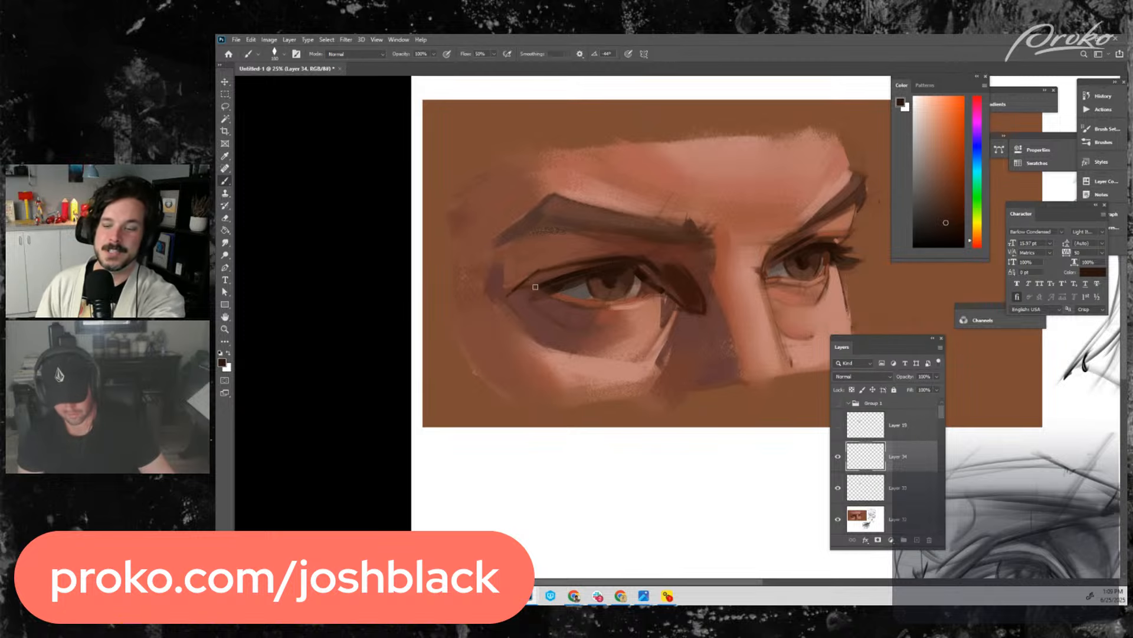
- Darken the near eye's outer corner with reddish brown sampled beside its inner corner, enlarging the brush for the shadow and reducing it for finer detail
{"action": "left_click", "coordinate": [685, 291], "text": "alt"}
{"action": "key", "text": "bracketright"}
{"action": "key", "text": "bracketright"}
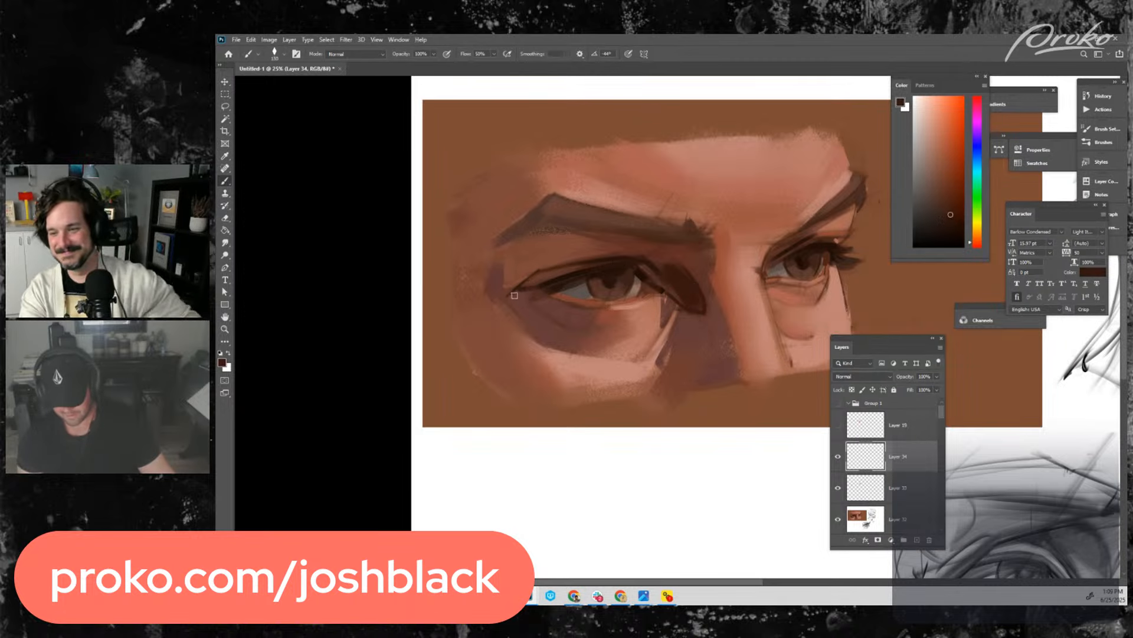
{"action": "key", "text": "bracketright"}
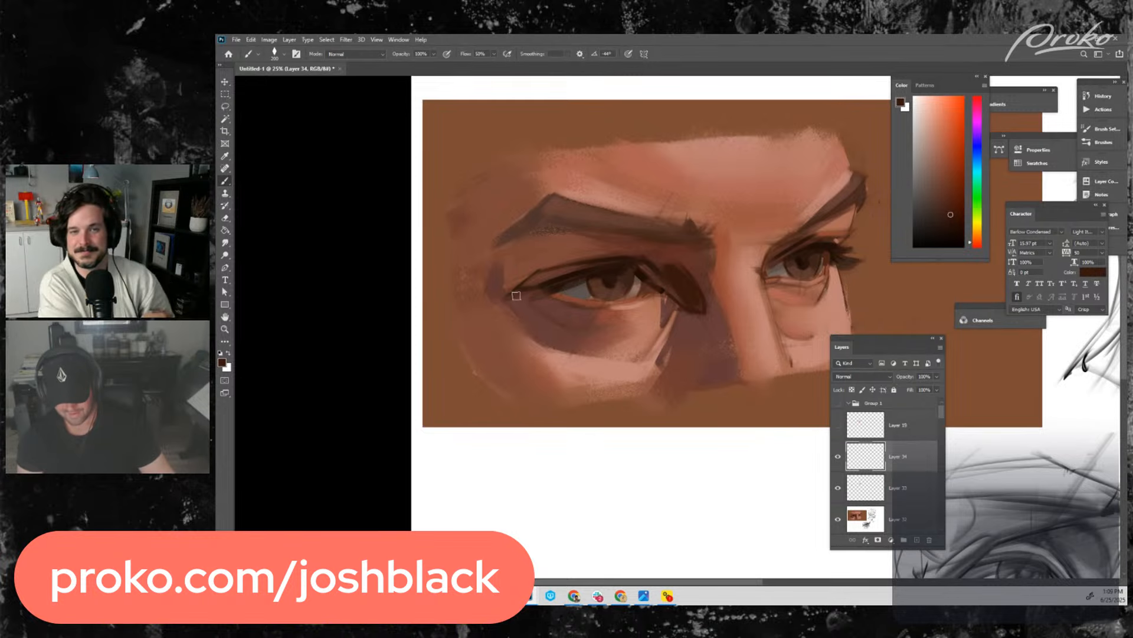
{"action": "key", "text": "bracketright"}
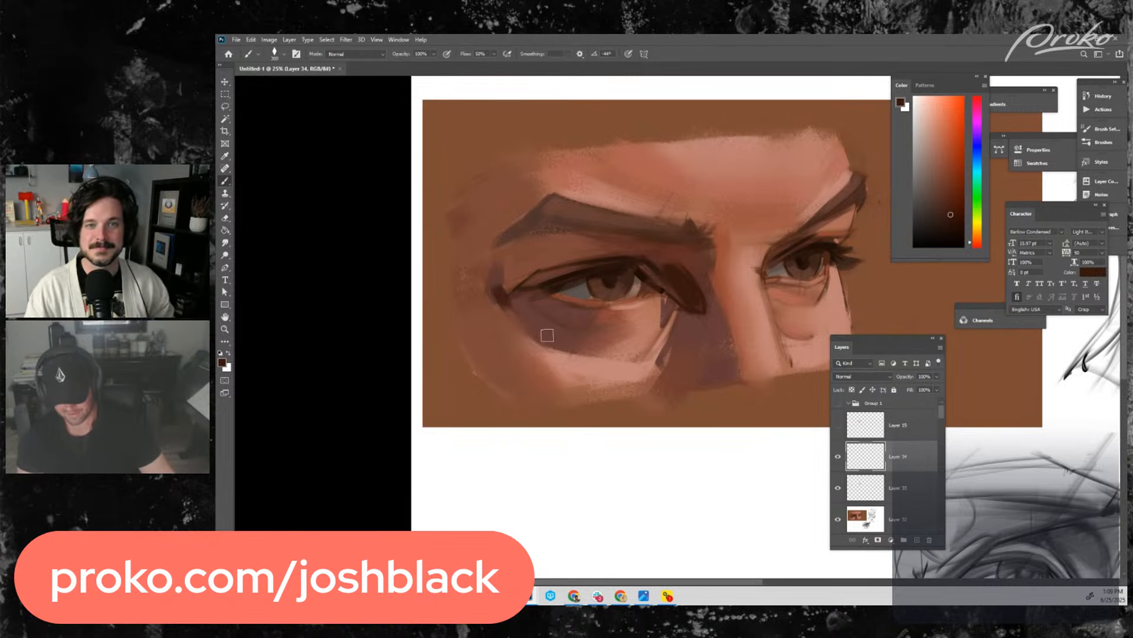
{"action": "key", "text": "bracketleft"}
{"action": "key", "text": "bracketleft"}
{"action": "key", "text": "bracketleft"}
{"action": "key", "text": "bracketleft"}
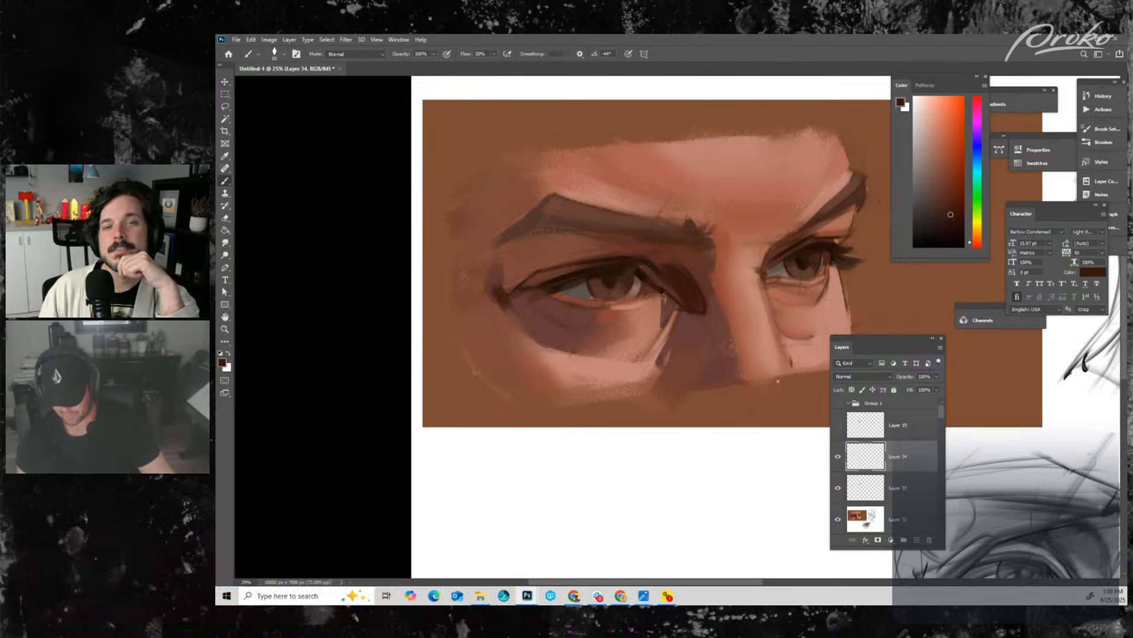
- Compare the painting with and without the outer-corner strokes and merge their layer into the one below
{"action": "left_click", "coordinate": [839, 463]}
{"action": "left_click", "coordinate": [840, 466]}
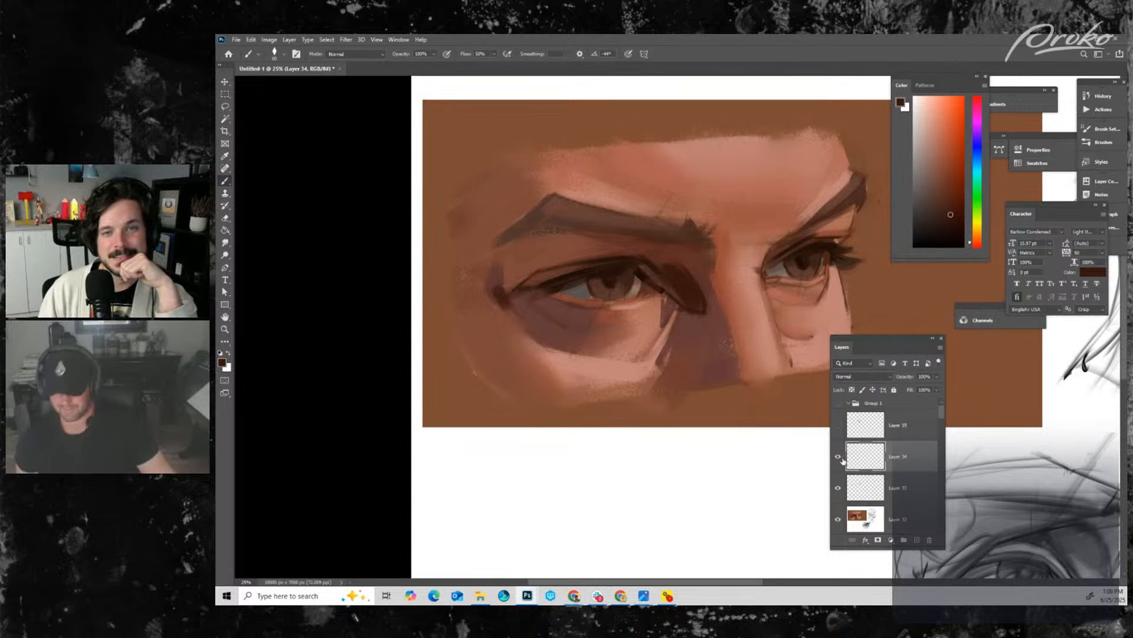
{"action": "key", "text": "ctrl+e"}
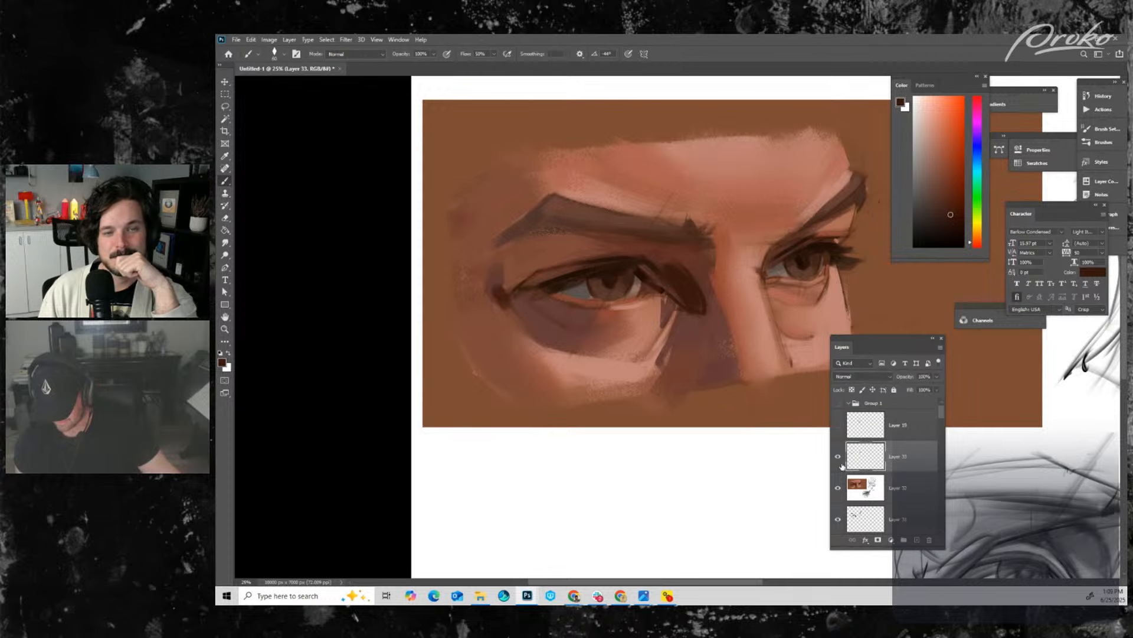
- On a new layer, refine the far eye's upper lid crease with reddish brown and lighter skin tone sampled around the lid
{"action": "left_click", "coordinate": [917, 540]}
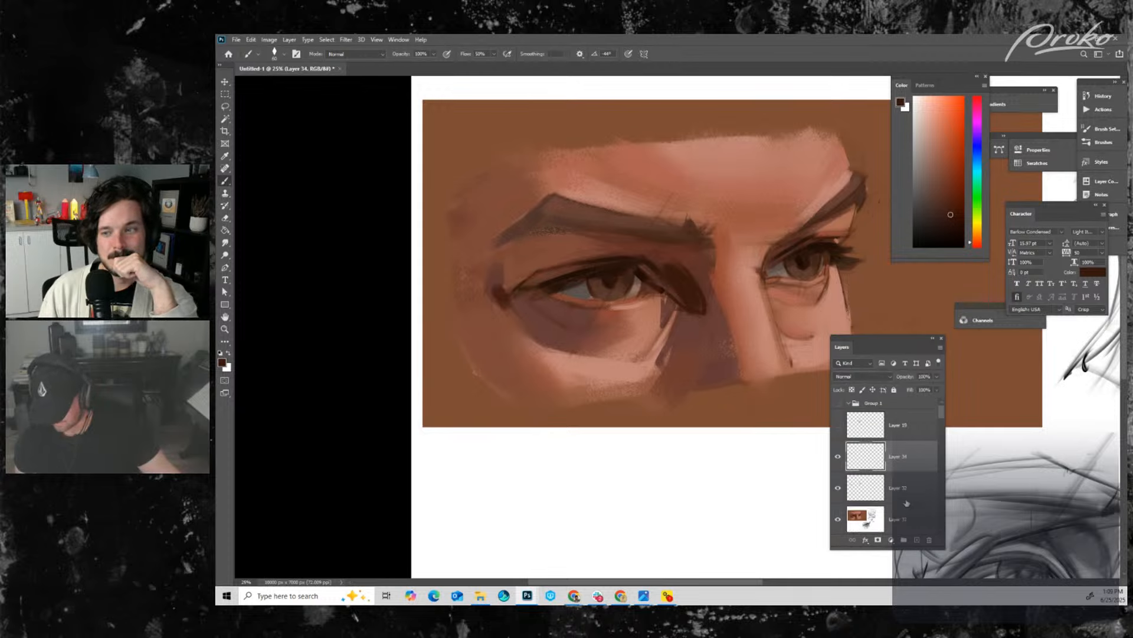
{"action": "left_click", "coordinate": [807, 238], "text": "alt"}
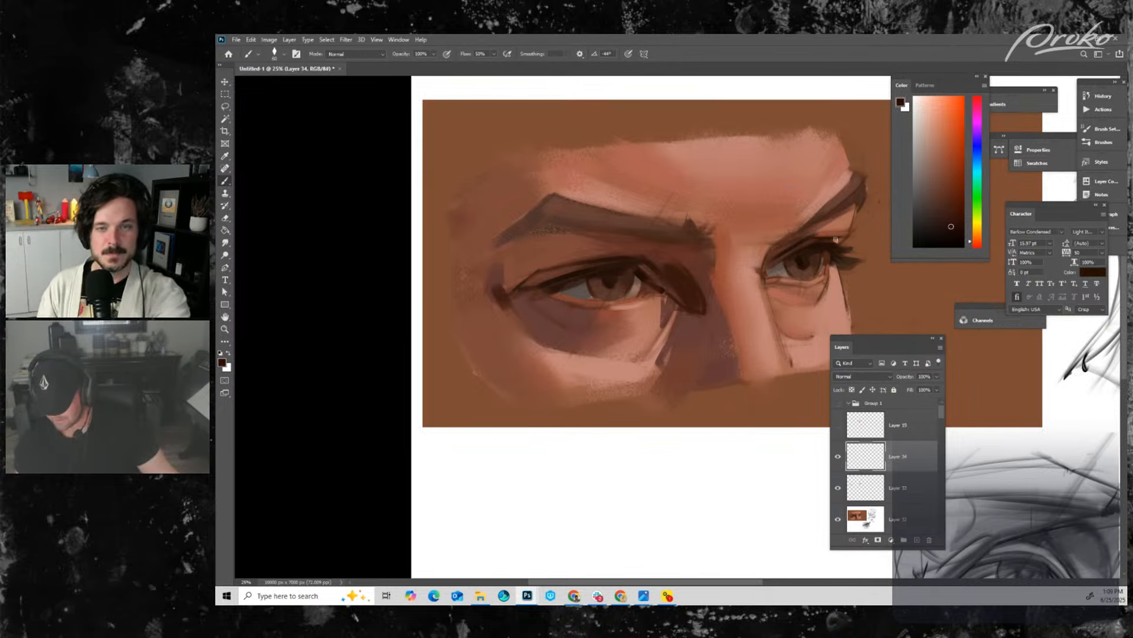
{"action": "left_click", "coordinate": [784, 248], "text": "alt"}
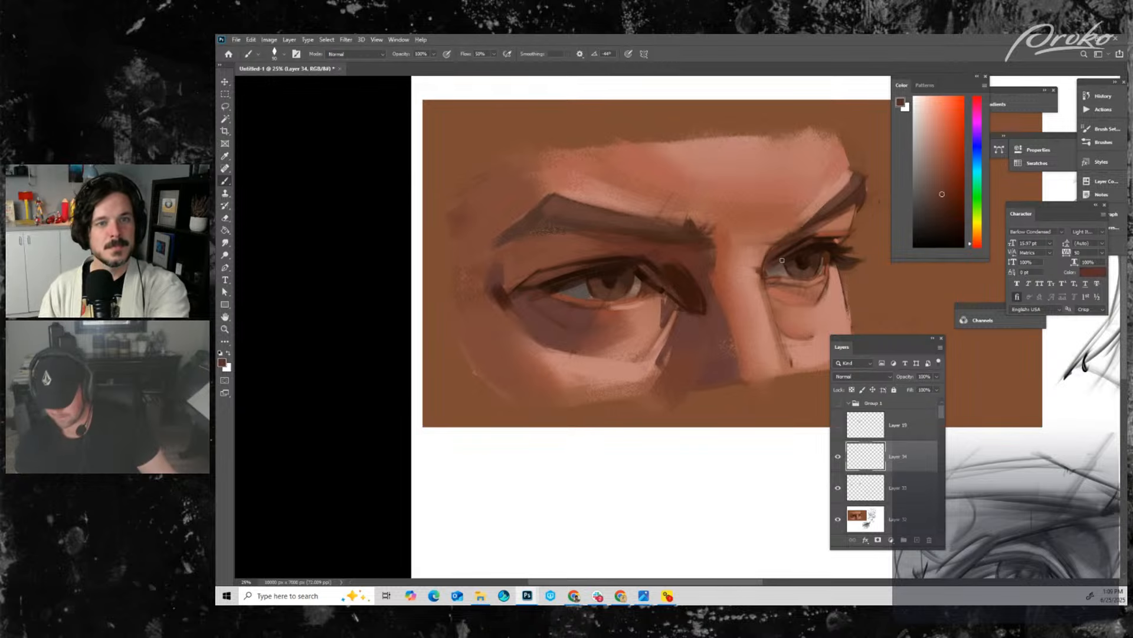
{"action": "left_click_drag", "start_coordinate": [770, 264], "coordinate": [798, 244]}
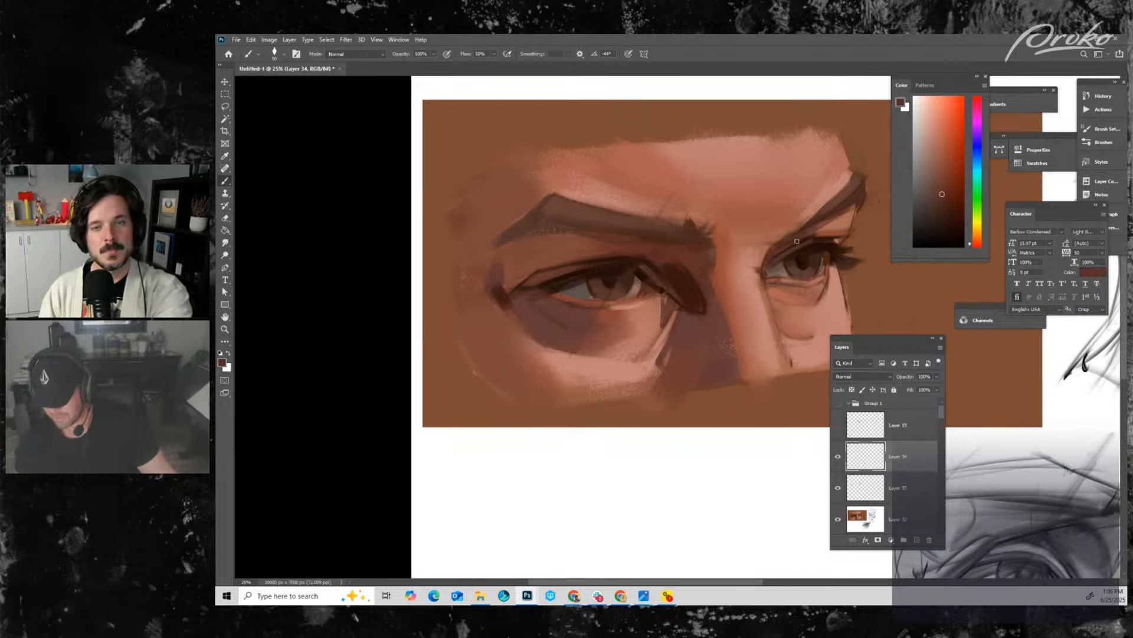
{"action": "left_click", "coordinate": [799, 243], "text": "alt"}
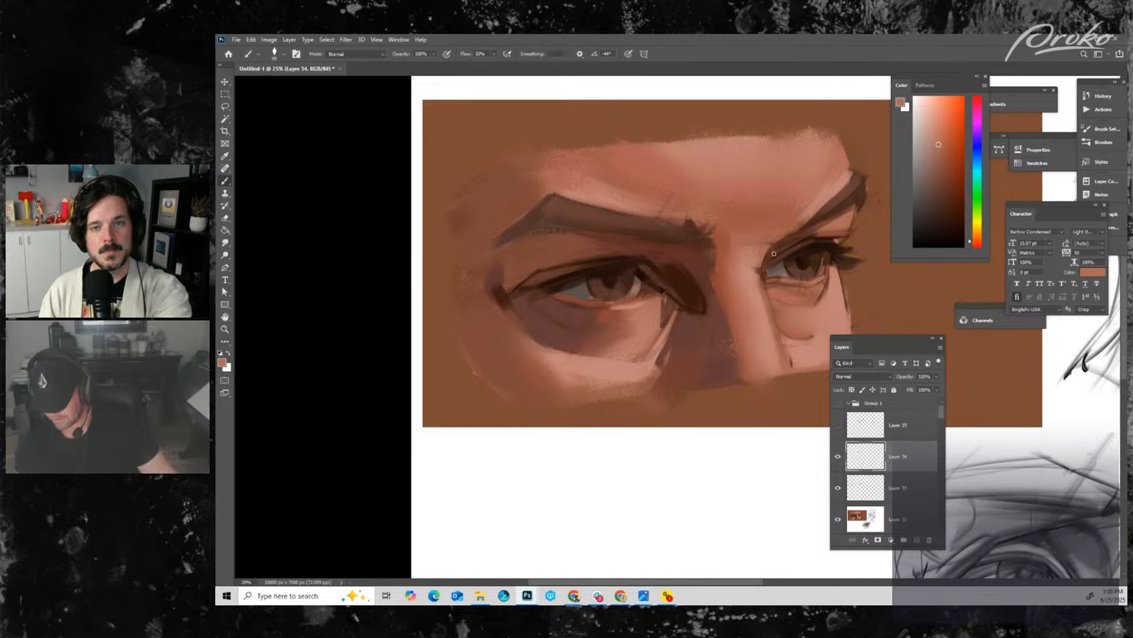
{"action": "left_click_drag", "start_coordinate": [774, 254], "coordinate": [799, 239]}
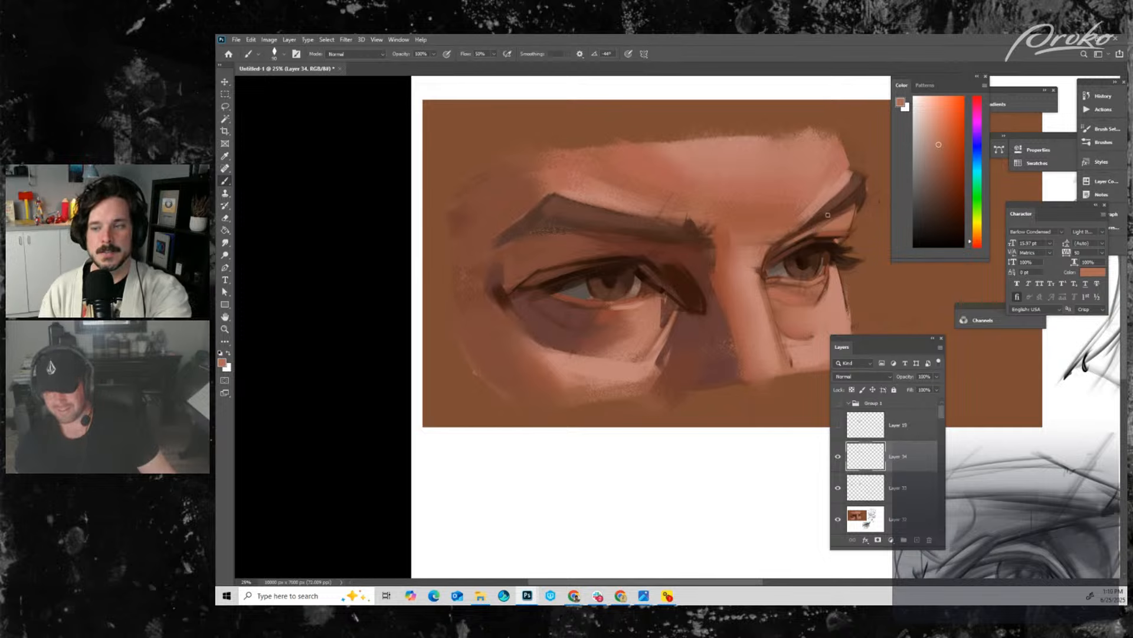
{"action": "left_click", "coordinate": [803, 247], "text": "alt"}
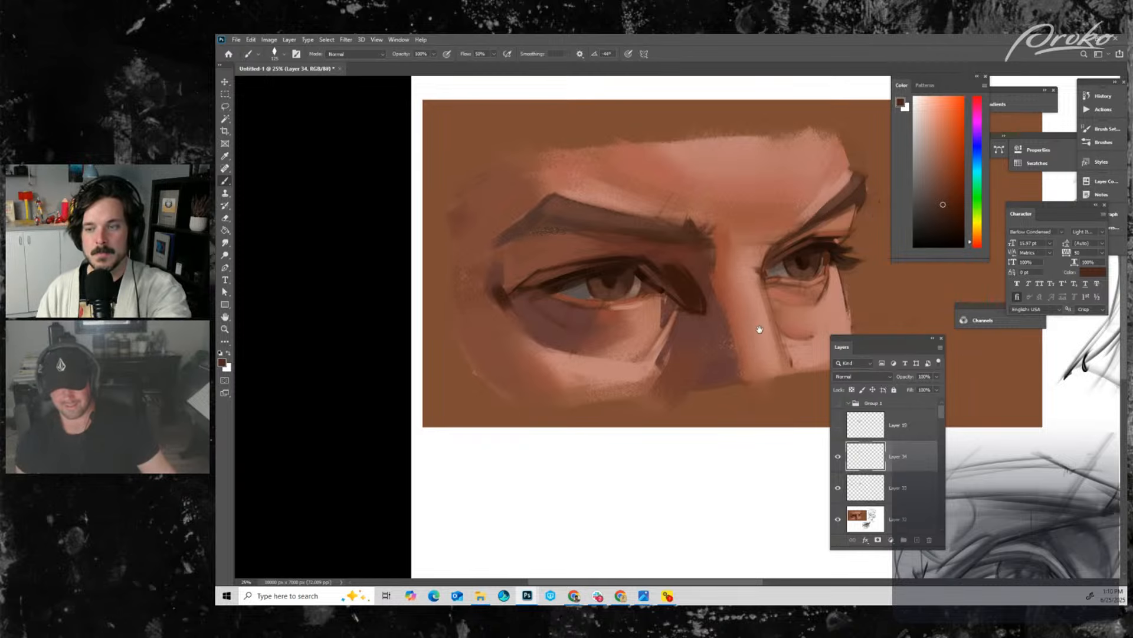
{"action": "left_click_drag", "start_coordinate": [760, 328], "coordinate": [737, 320]}
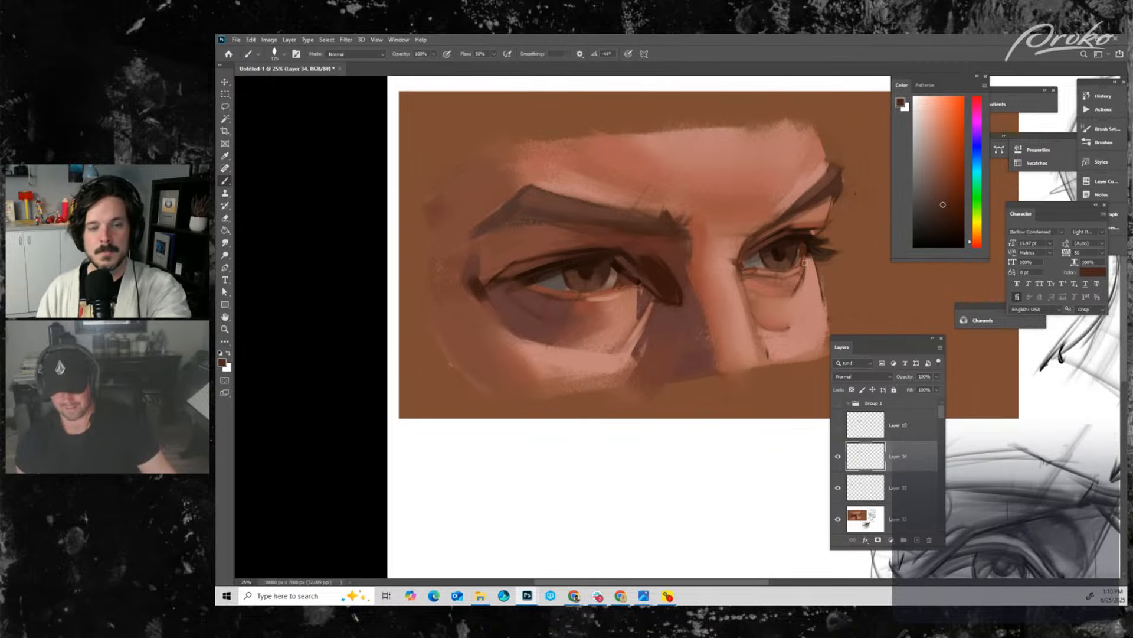
- Highlight the near eye's lower lid rim with pink sampled from the far cheek, enlarging the brush slightly
{"action": "left_click", "coordinate": [811, 305], "text": "alt"}
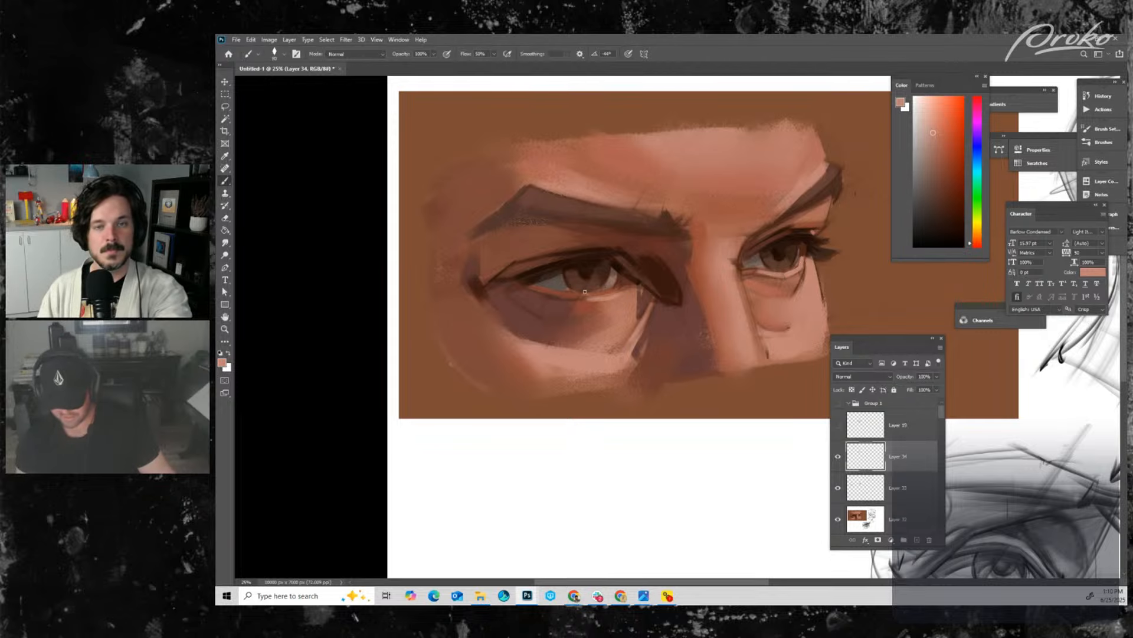
{"action": "left_click_drag", "start_coordinate": [604, 317], "coordinate": [655, 295]}
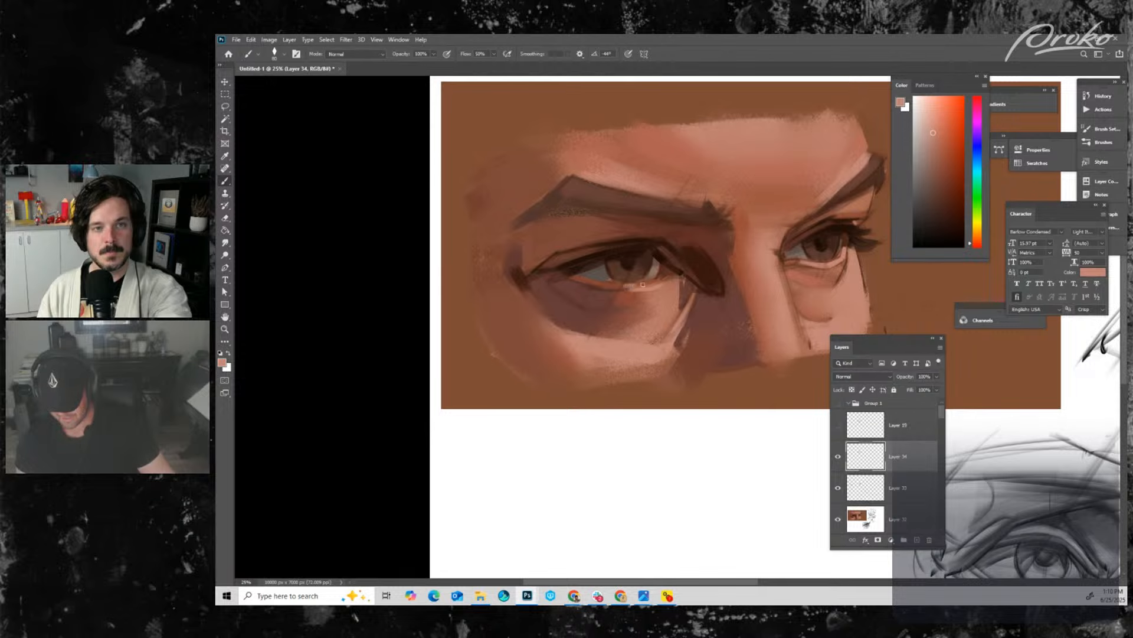
{"action": "key", "text": "bracketright"}
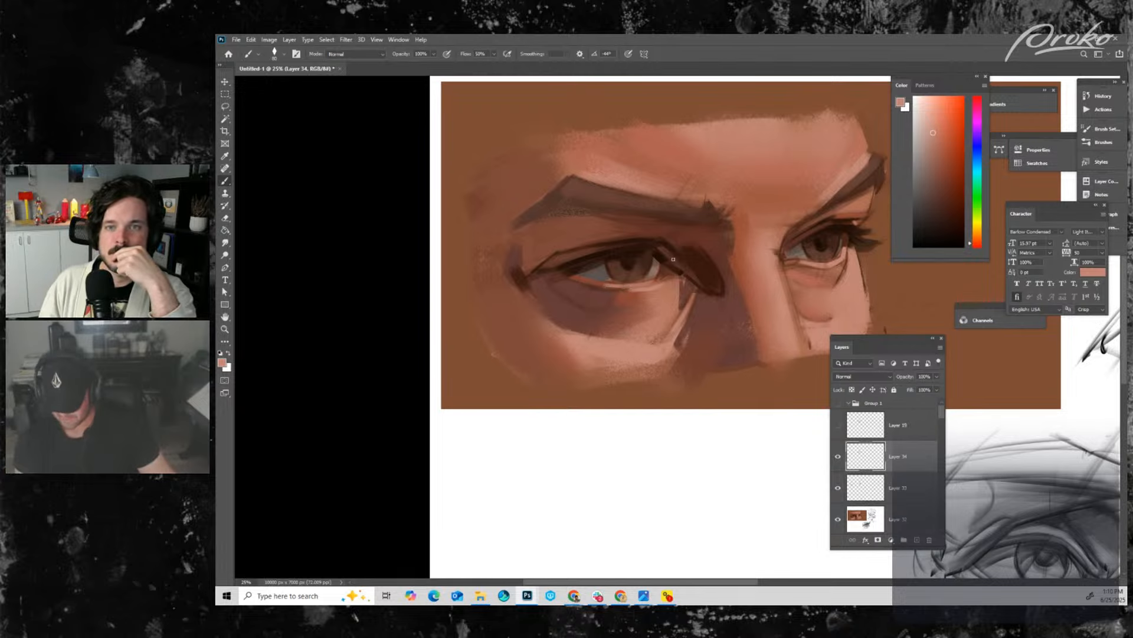
{"action": "mouse_move", "coordinate": [807, 276]}
{"action": "left_mouse_down"}
{"action": "mouse_move", "coordinate": [751, 299]}
{"action": "mouse_move", "coordinate": [764, 280]}
{"action": "left_mouse_up"}
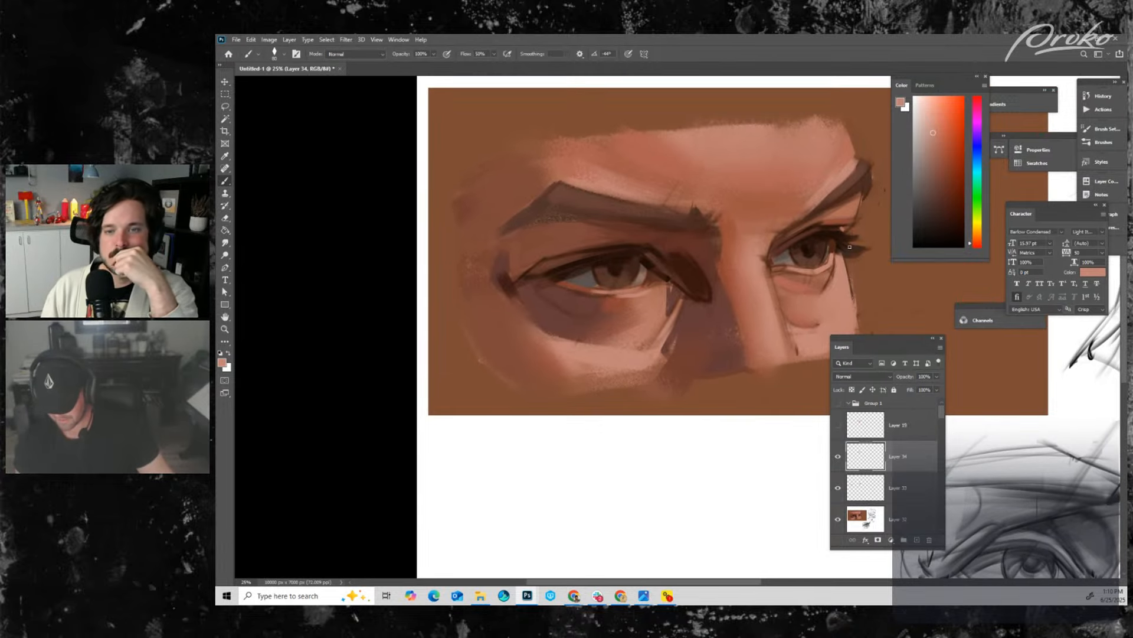
{"action": "left_click_drag", "start_coordinate": [772, 321], "coordinate": [764, 335]}
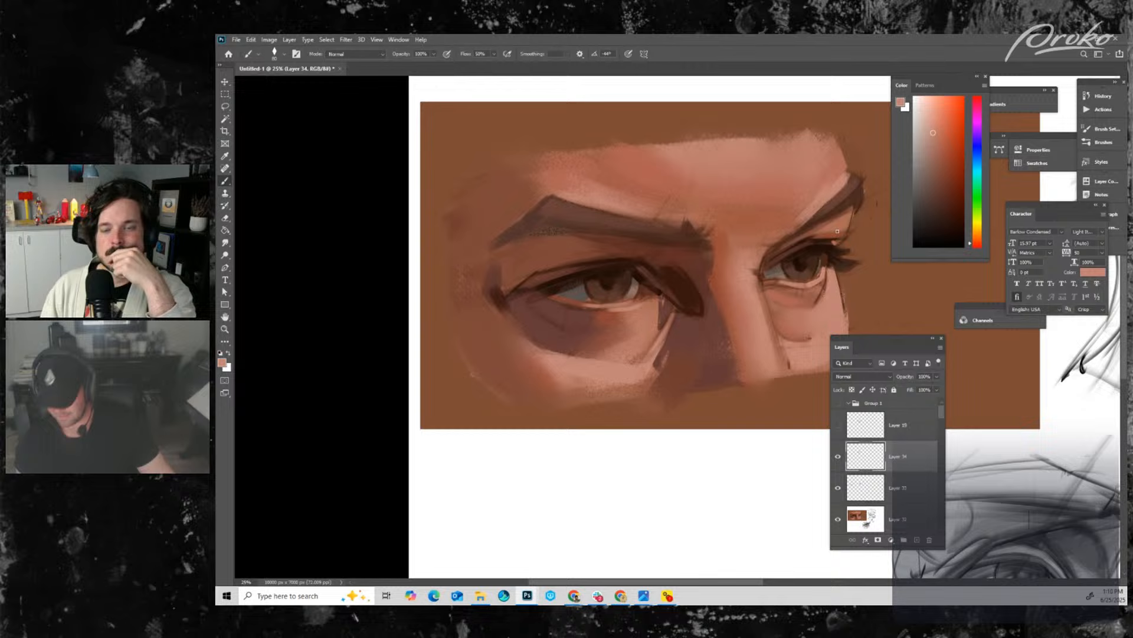
- Shade the temple beside the near eye with a muted purplish brown, adjusting the sampled lid color and enlarging the brush
{"action": "left_click", "coordinate": [829, 263], "text": "alt"}
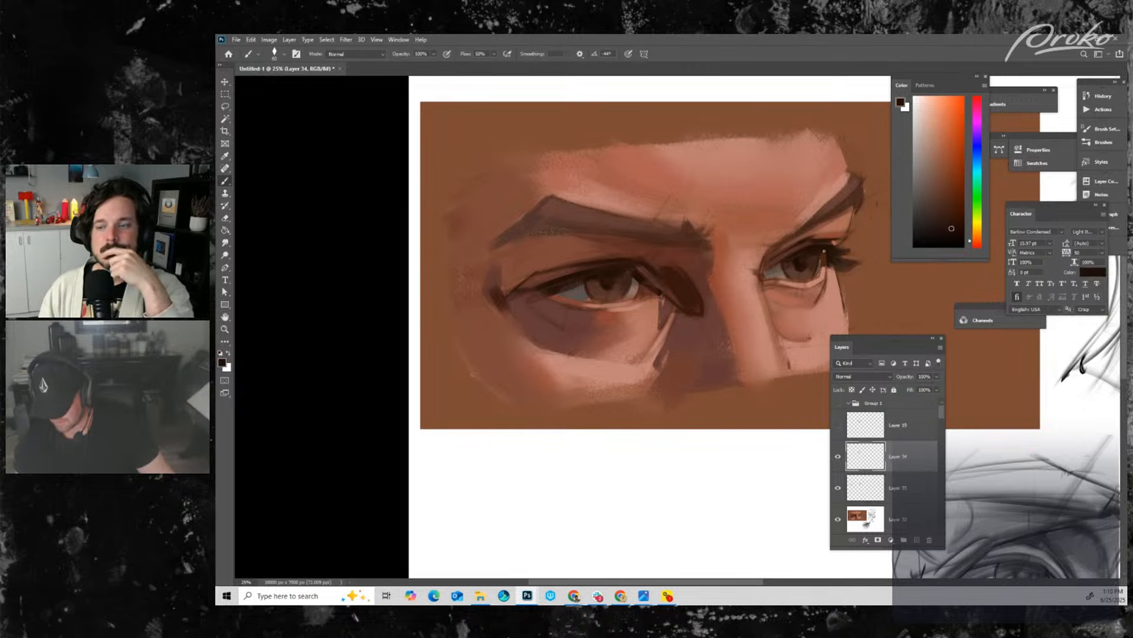
{"action": "left_click_drag", "start_coordinate": [734, 326], "coordinate": [762, 296]}
{"action": "left_click", "coordinate": [569, 257], "text": "alt"}
{"action": "left_click", "coordinate": [938, 186]}
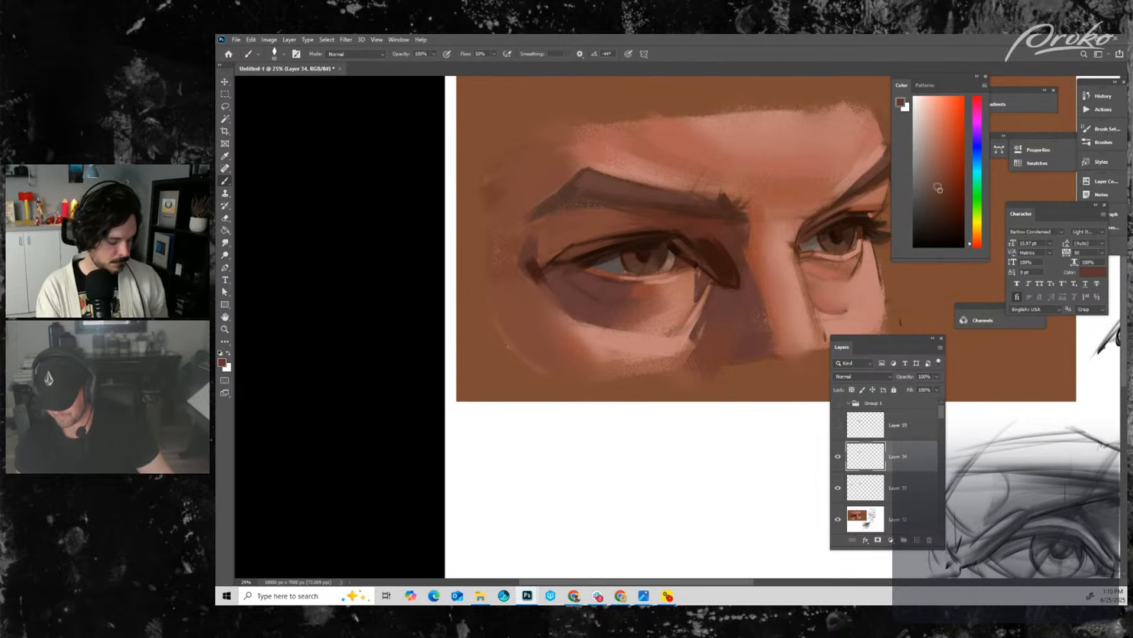
{"action": "left_click", "coordinate": [934, 181]}
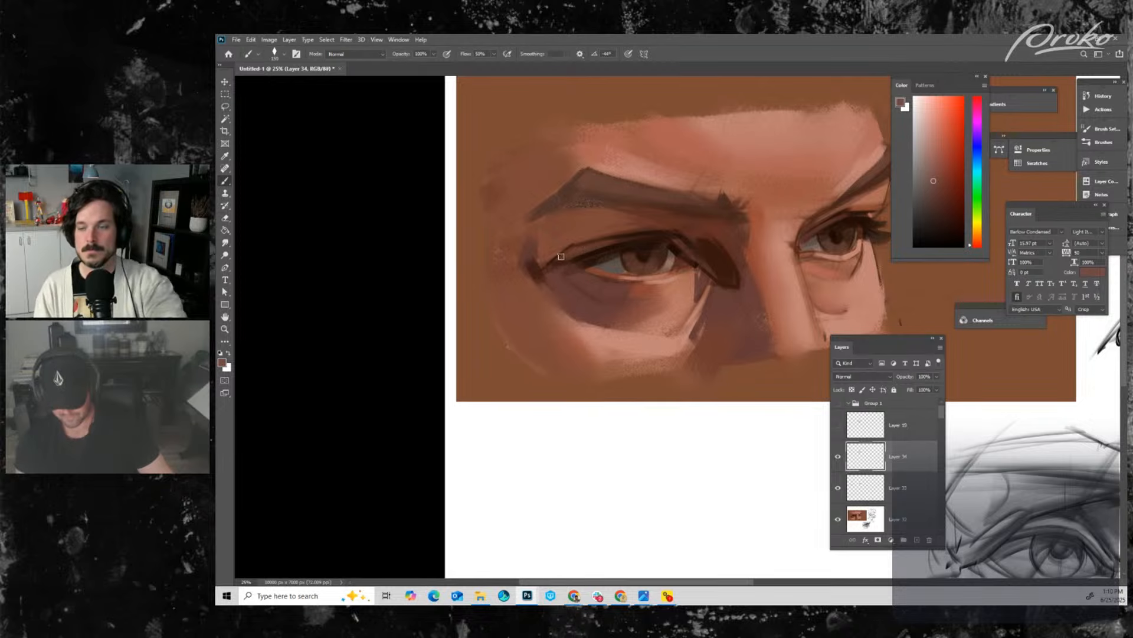
{"action": "key", "text": "bracketright"}
{"action": "key", "text": "bracketright"}
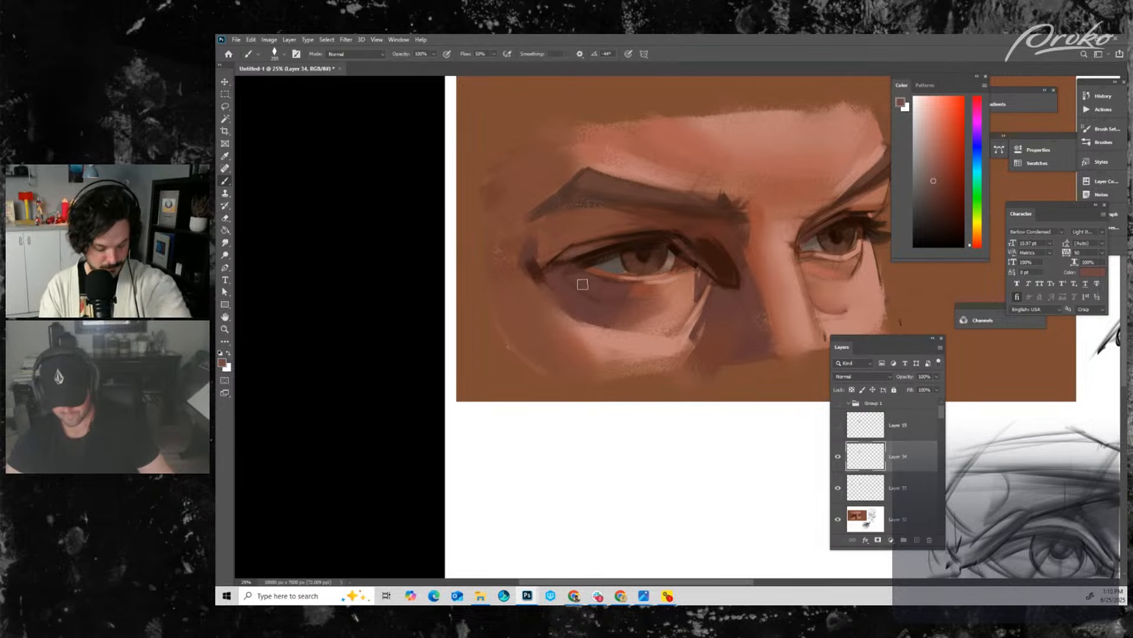
{"action": "key", "text": "bracketright"}
{"action": "key", "text": "bracketright"}
{"action": "key", "text": "bracketright"}
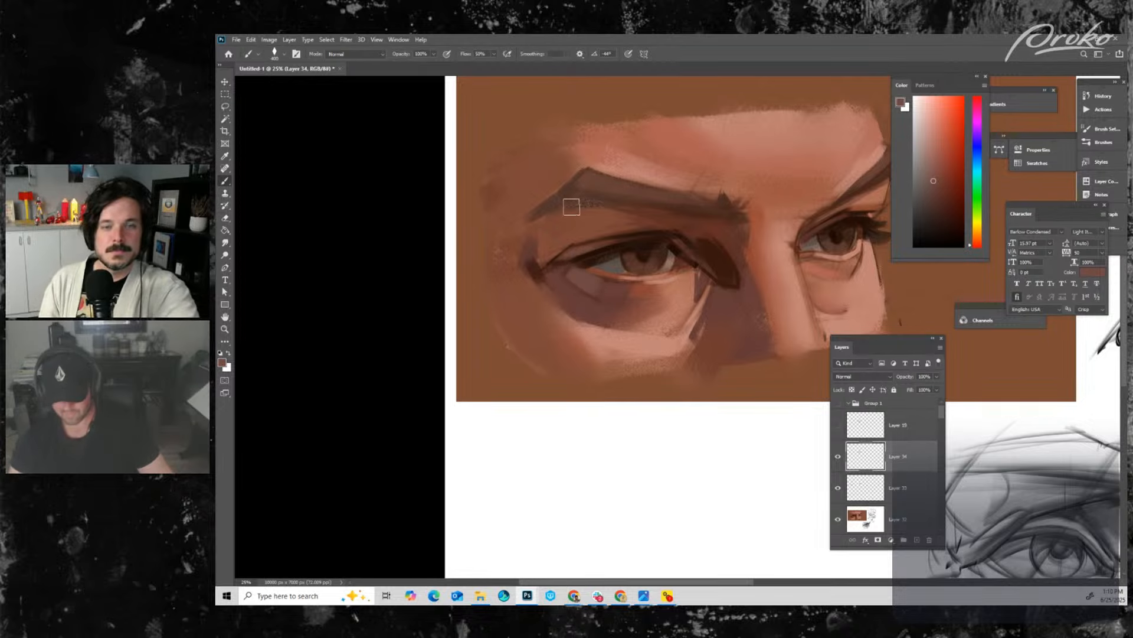
{"action": "key", "text": "bracketright"}
{"action": "key", "text": "bracketright"}
{"action": "key", "text": "bracketright"}
{"action": "key", "text": "bracketright"}
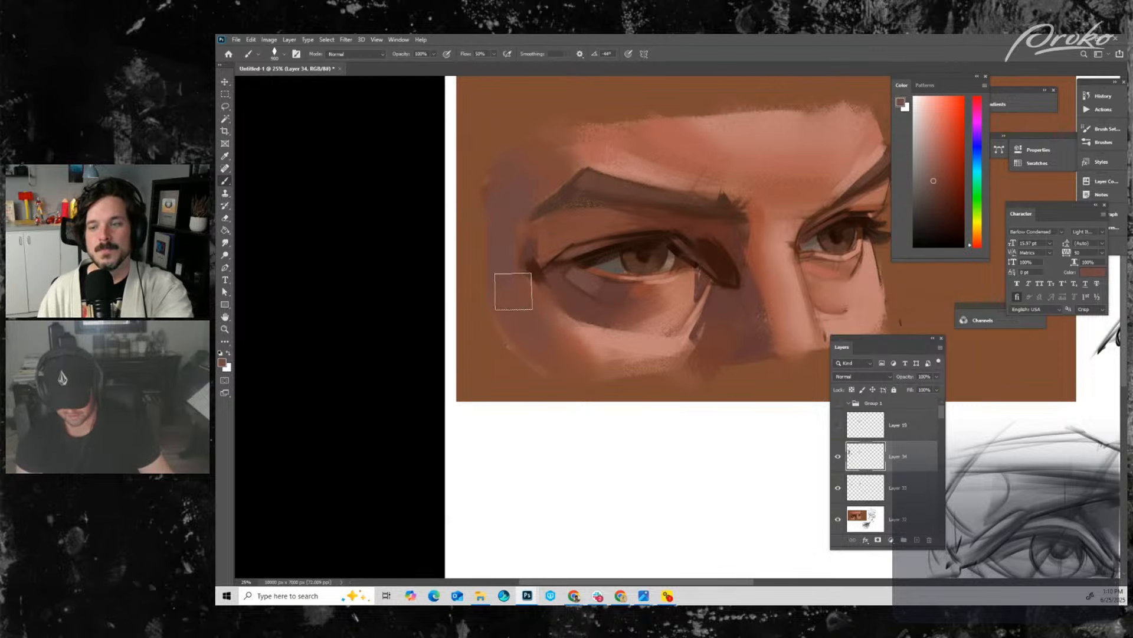
- Carry the purplish shadow between the near brow's tail and the upper lid's outer corner with a smaller brush
{"action": "key", "text": "bracketleft"}
{"action": "key", "text": "bracketleft"}
{"action": "key", "text": "bracketleft"}
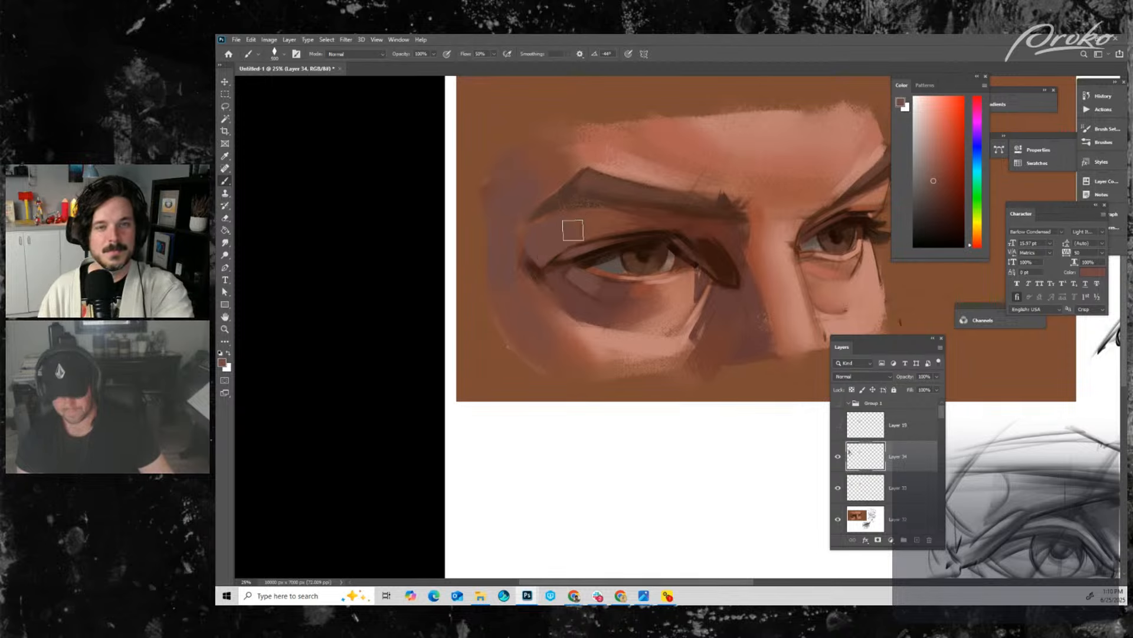
{"action": "key", "text": "alt"}
{"action": "key", "text": "bracketleft"}
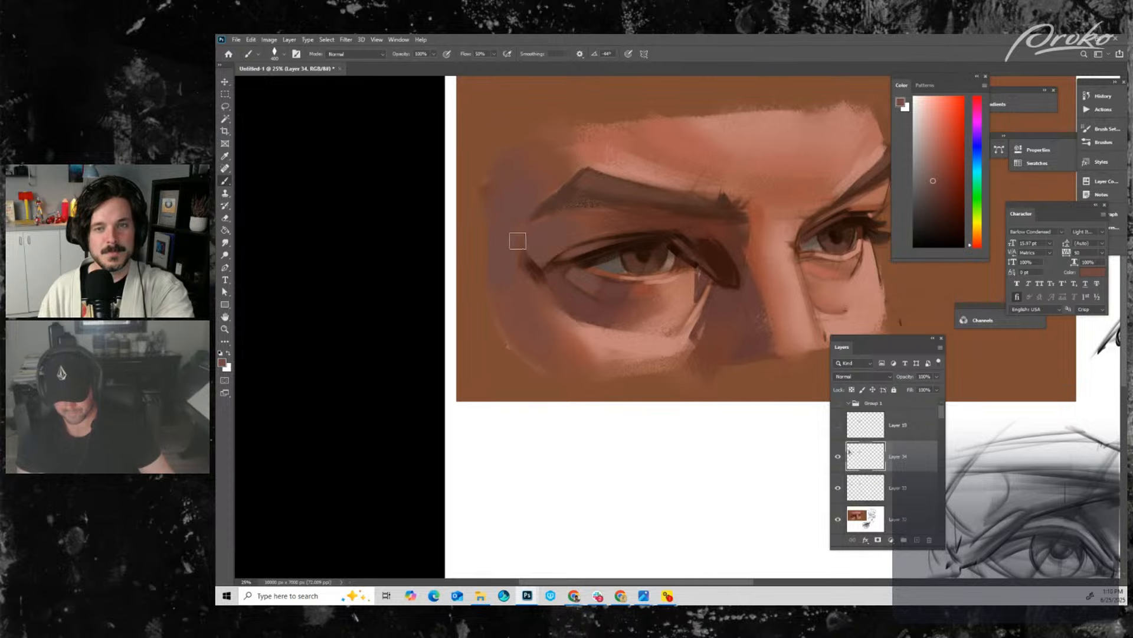
{"action": "key", "text": "bracketright"}
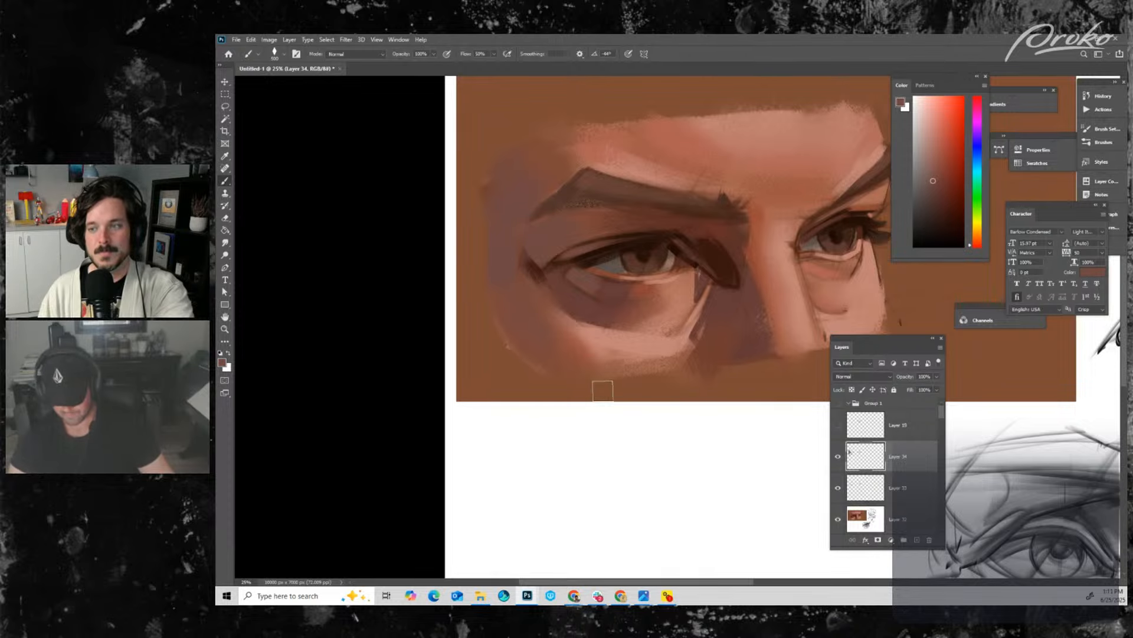
- Refine the near cheek with sampled pink and add short reddish-brown crease strokes below the near eye's outer corner
{"action": "key", "text": "alt"}
{"action": "left_click", "coordinate": [605, 350], "text": "alt"}
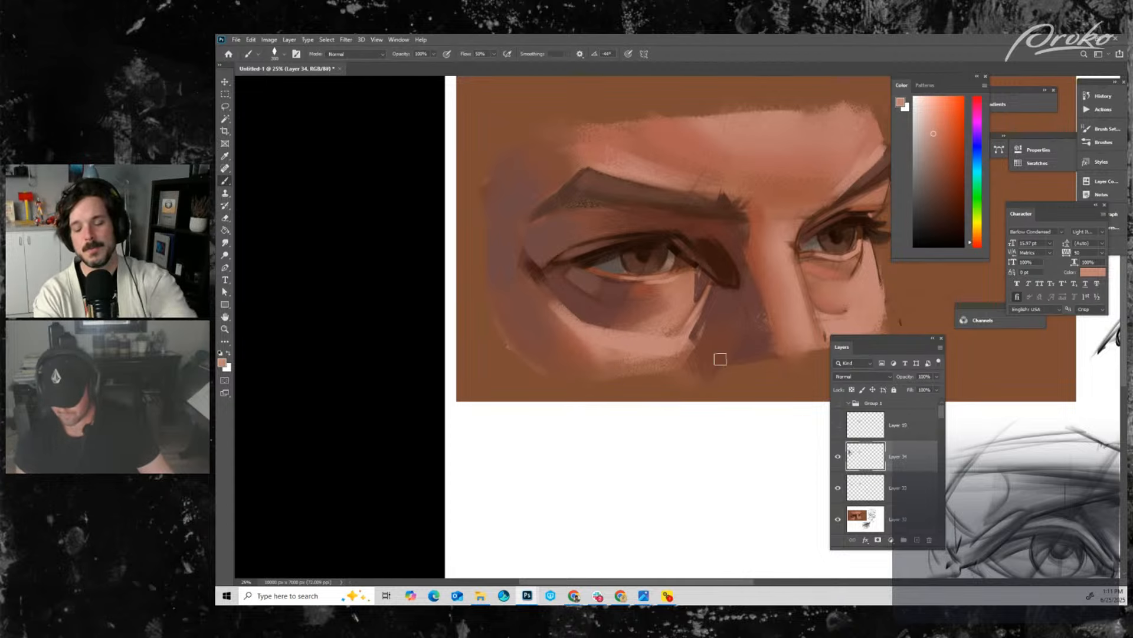
{"action": "left_click", "coordinate": [536, 299], "text": "alt"}
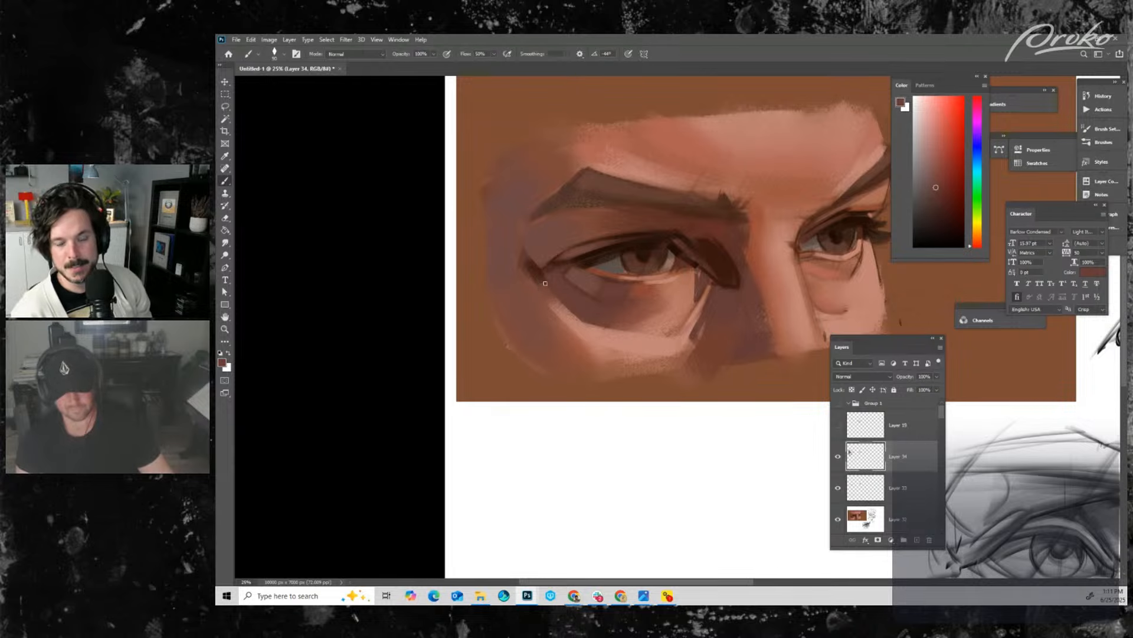
{"action": "left_click_drag", "start_coordinate": [540, 301], "coordinate": [555, 306]}
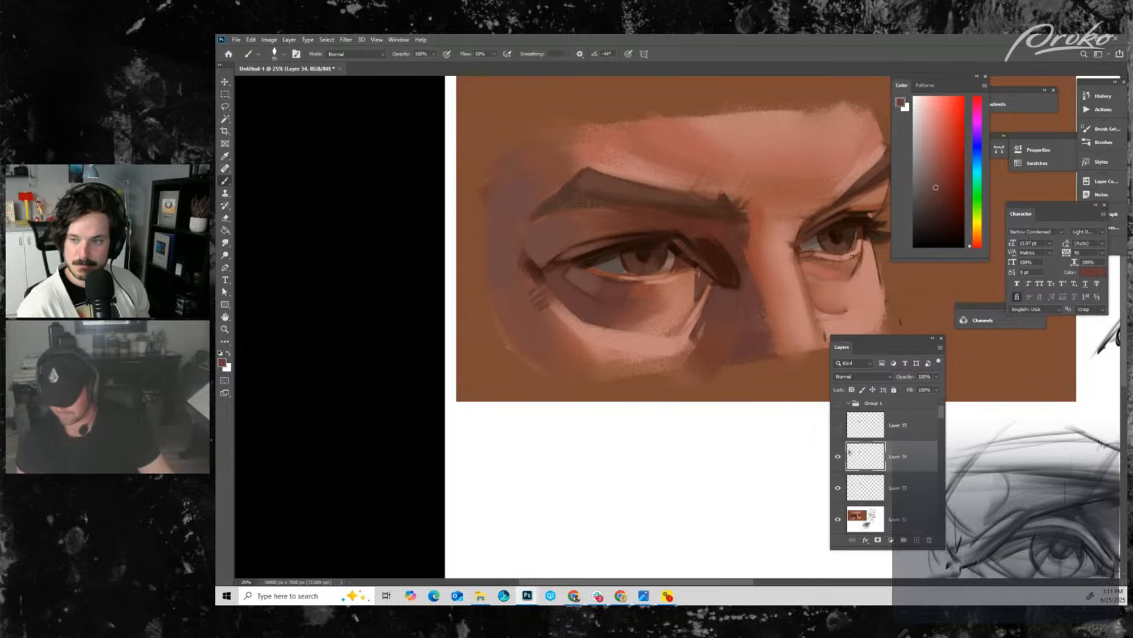
- Lighten the far eye's lower lid rim and the skin beneath it with pink sampled below the eye
{"action": "left_click_drag", "start_coordinate": [833, 285], "coordinate": [767, 293]}
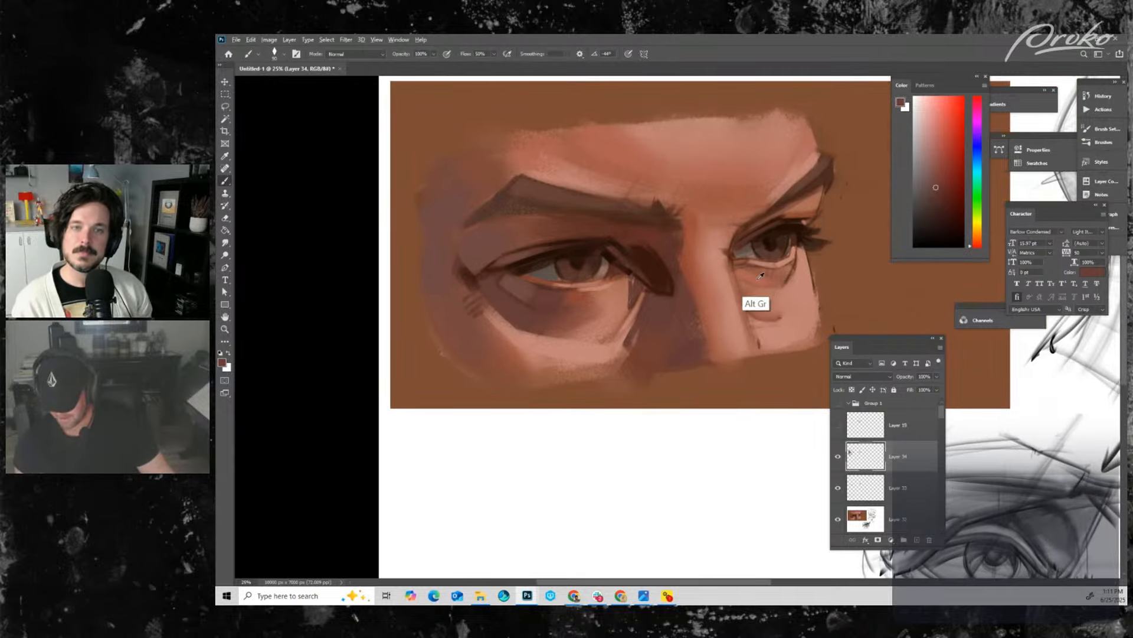
{"action": "left_click", "coordinate": [768, 274], "text": "alt"}
{"action": "left_click", "coordinate": [782, 265], "text": "alt"}
{"action": "key", "text": "["}
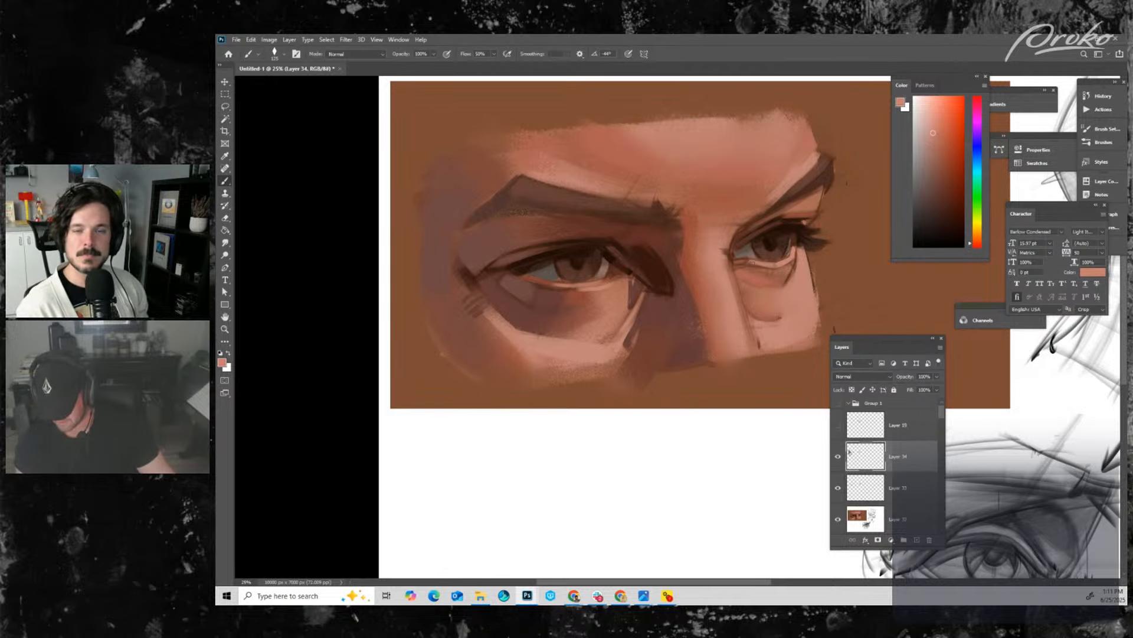
{"action": "left_click_drag", "start_coordinate": [735, 267], "coordinate": [756, 263]}
- Blend the far eye's inner corner into the nose bridge with sampled skin tones, and compare the painting with and without the layer
{"action": "left_click", "coordinate": [727, 273], "text": "alt"}
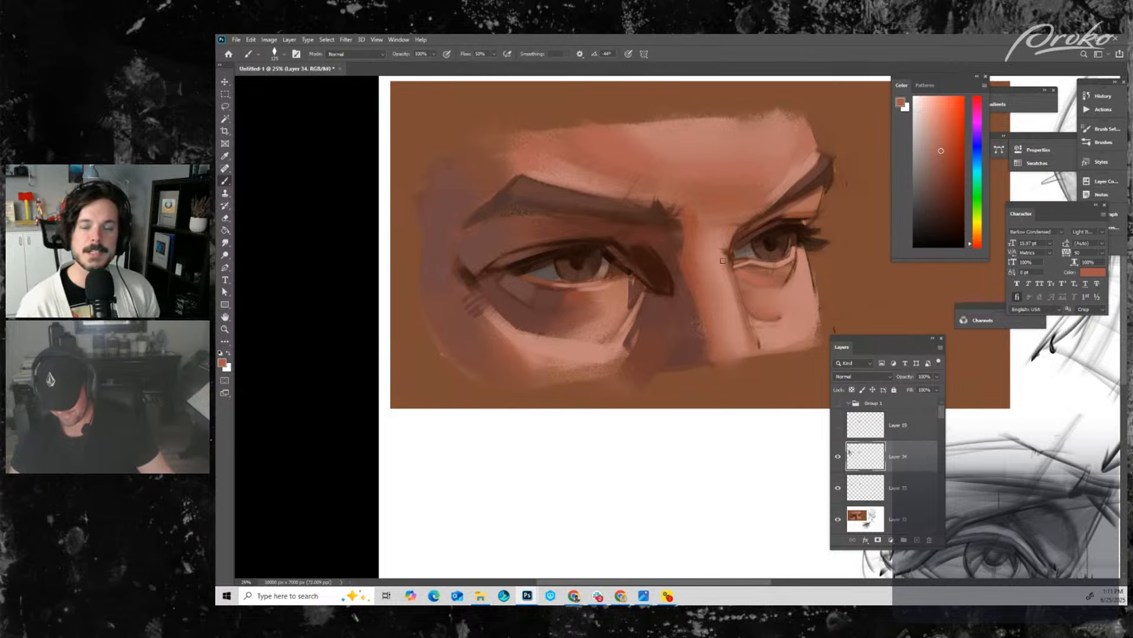
{"action": "left_click", "coordinate": [725, 272], "text": "alt"}
{"action": "key", "text": "]"}
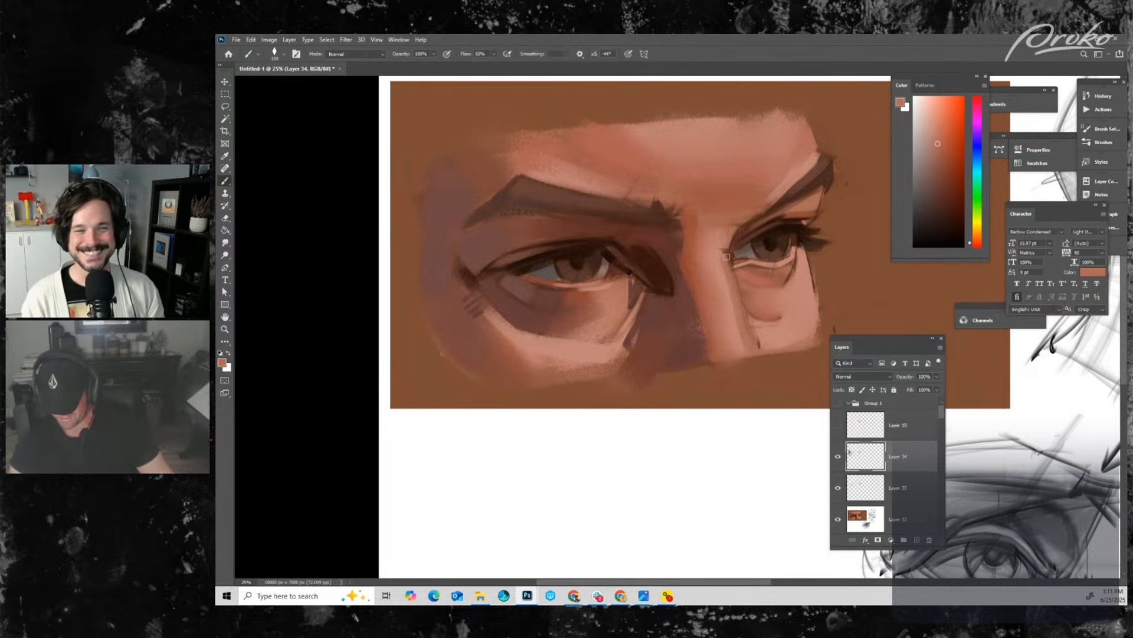
{"action": "left_click", "coordinate": [717, 247], "text": "alt"}
{"action": "key", "text": "]"}
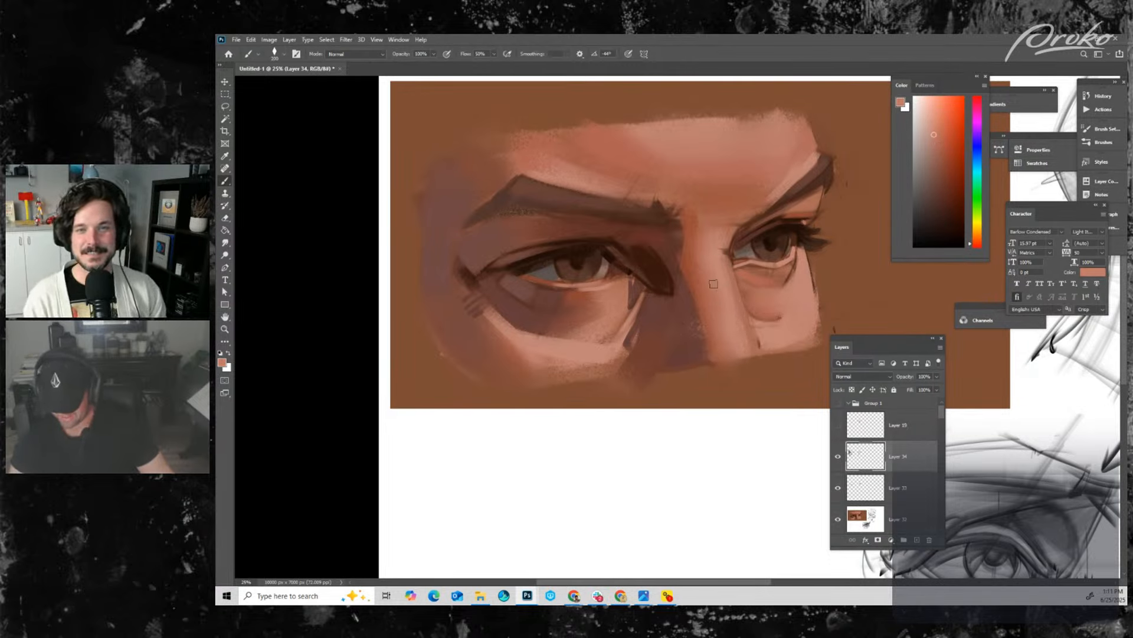
{"action": "left_click", "coordinate": [726, 247], "text": "alt"}
{"action": "left_click", "coordinate": [727, 237], "text": "alt"}
{"action": "key", "text": "]"}
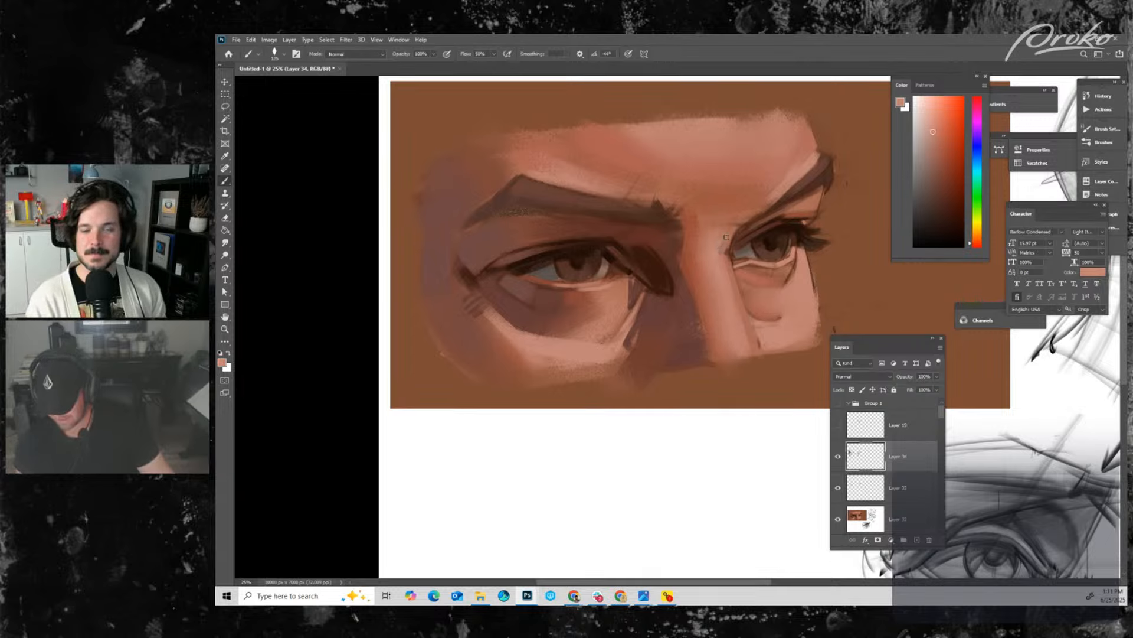
{"action": "left_click", "coordinate": [838, 456]}
{"action": "left_click", "coordinate": [839, 458]}
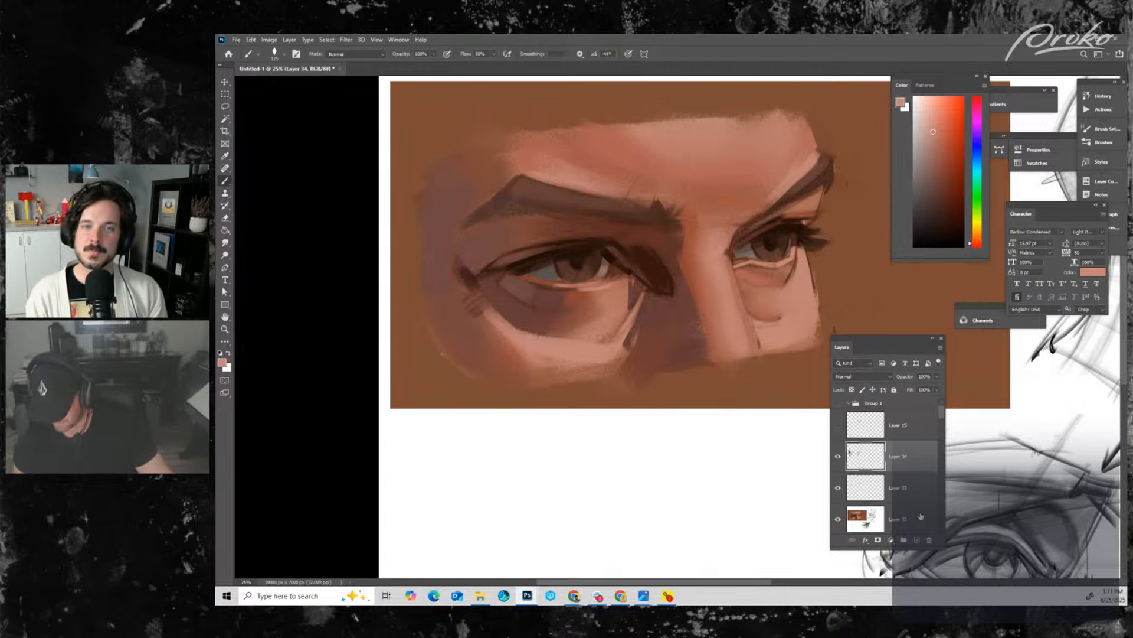
- Create a new layer above Layer 34 and mix a light cool pink for the skin highlights
{"action": "left_click", "coordinate": [918, 540]}
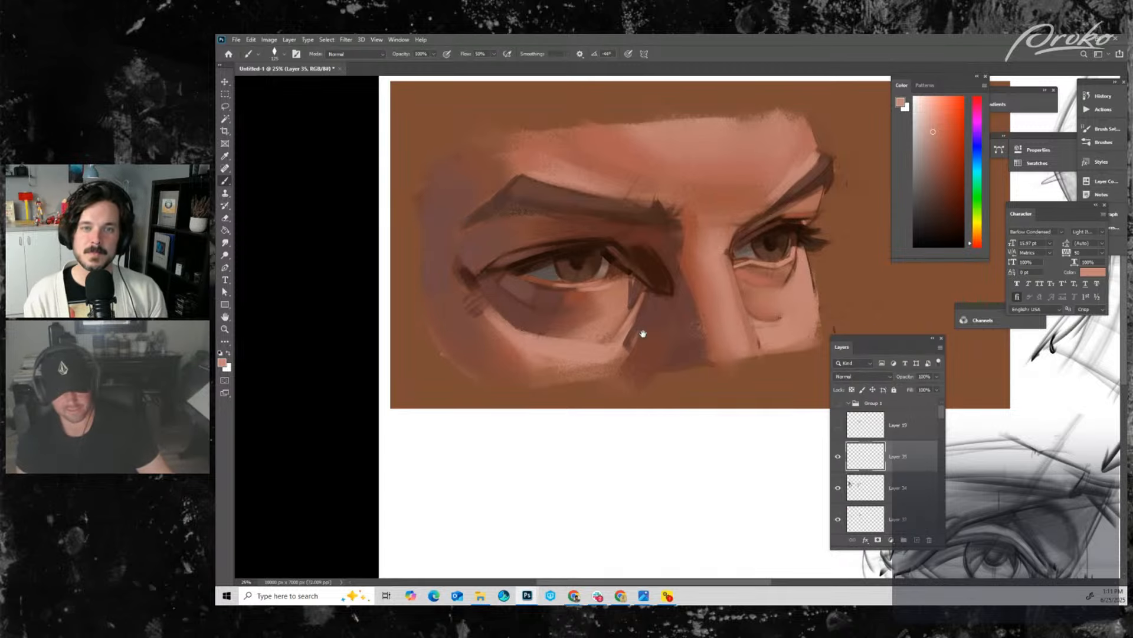
{"action": "scroll", "coordinate": [641, 329], "scroll_direction": "up", "scroll_amount": 1}
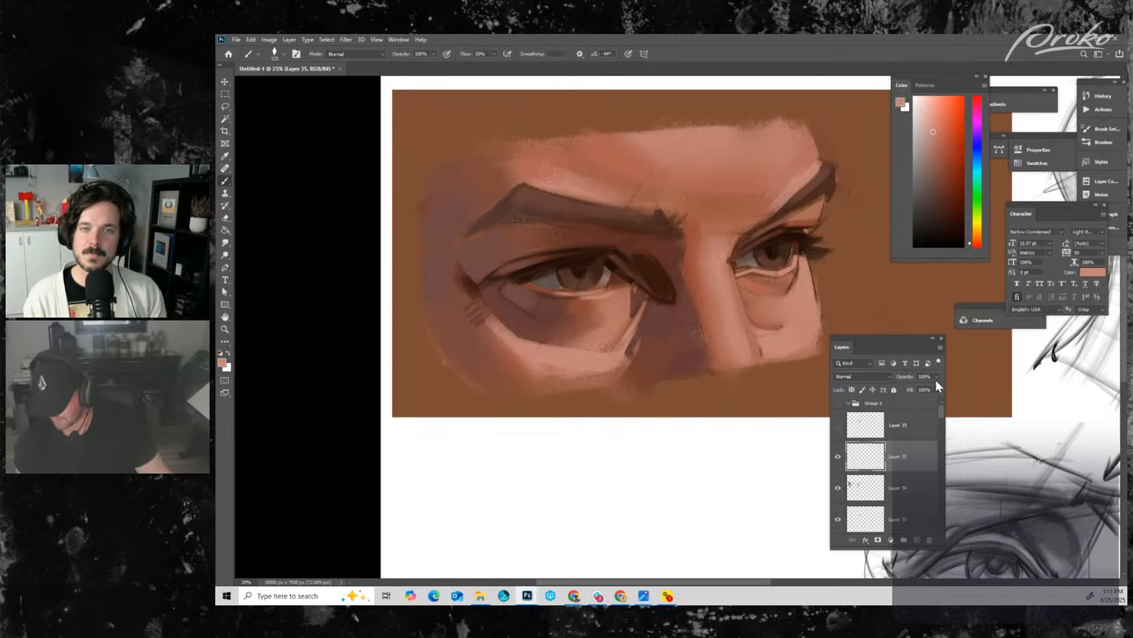
{"action": "left_click", "coordinate": [975, 117]}
{"action": "left_click_drag", "start_coordinate": [931, 129], "coordinate": [928, 122]}
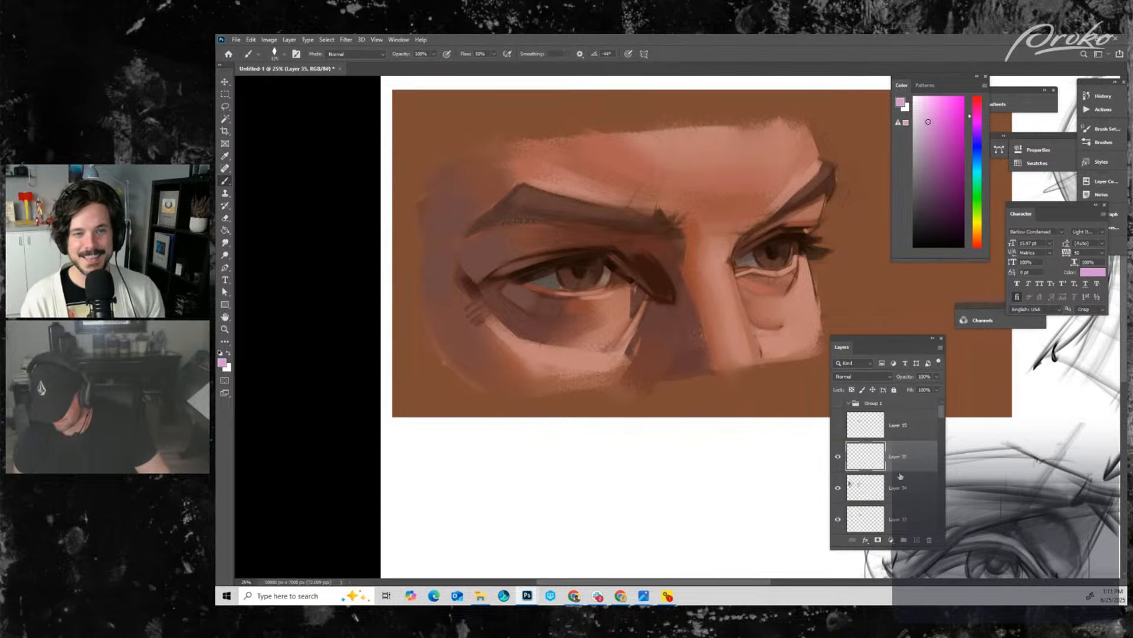
{"action": "left_click", "coordinate": [976, 247]}
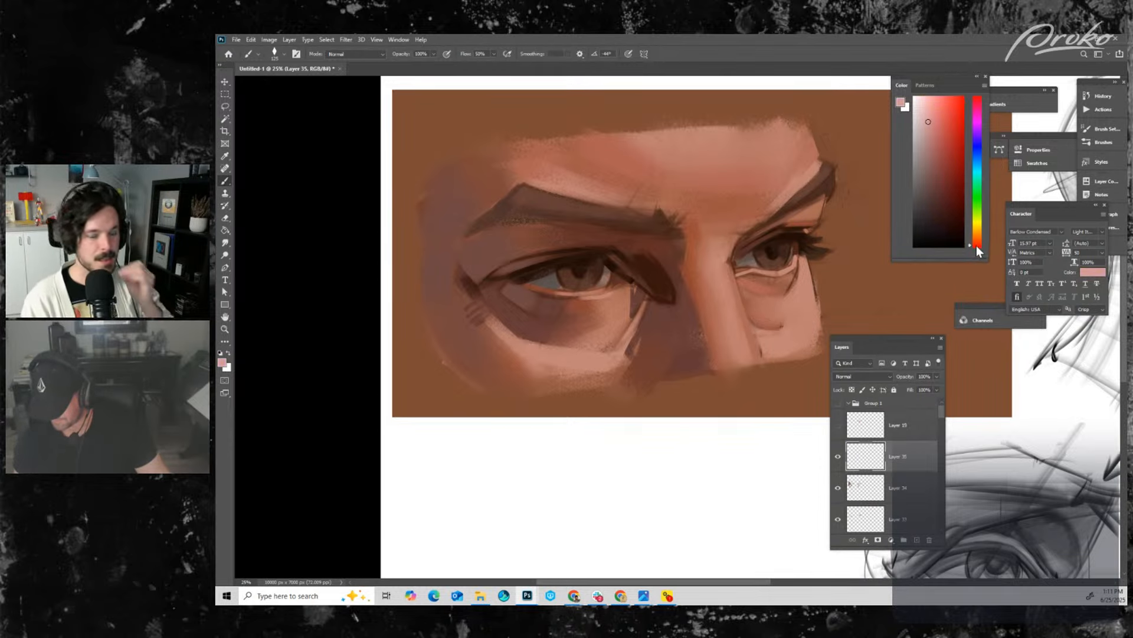
{"action": "left_click", "coordinate": [978, 112]}
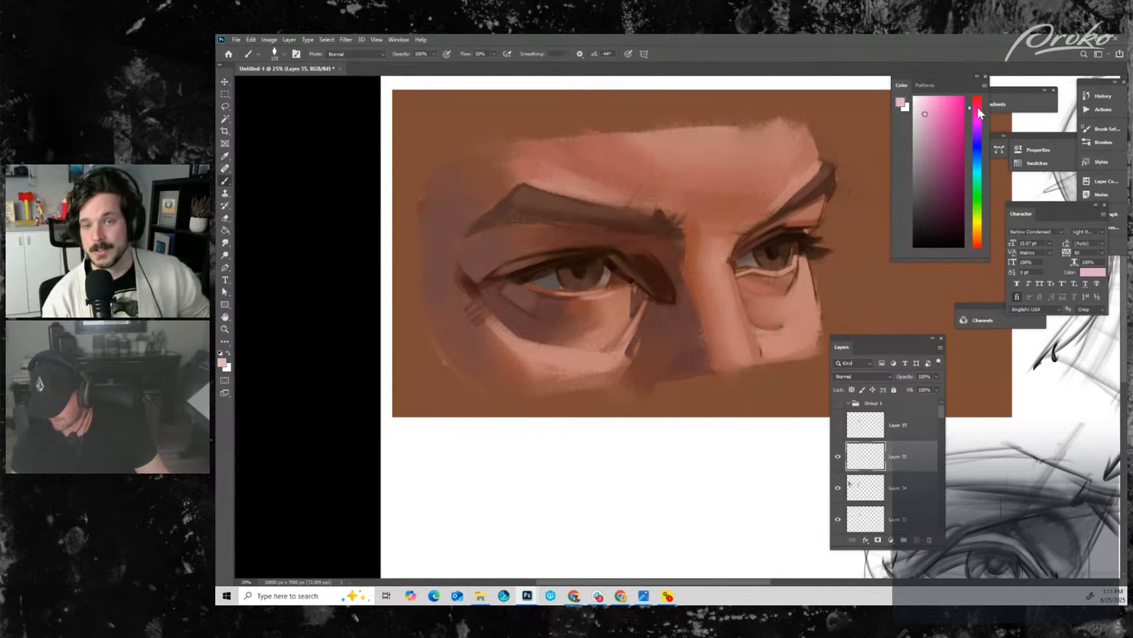
- Paint a long light pink highlight down the nose bridge with a larger brush, and compare the painting with and without the layer
{"action": "key", "text": "]"}
{"action": "key", "text": "]"}
{"action": "key", "text": "]"}
{"action": "key", "text": "]"}
{"action": "key", "text": "]"}
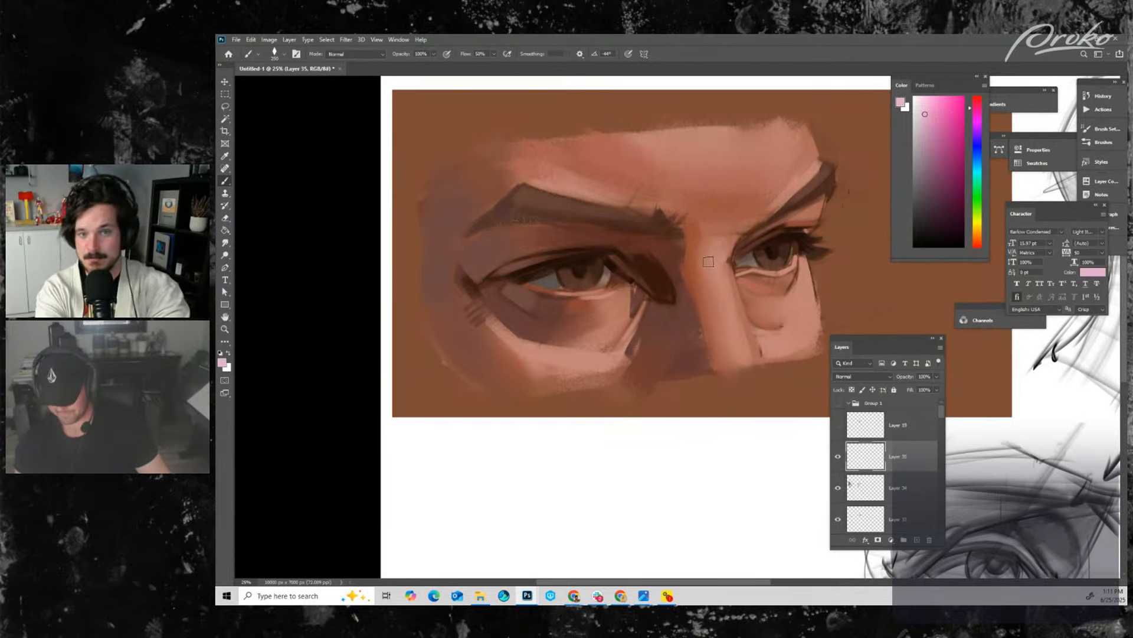
{"action": "mouse_move", "coordinate": [712, 255]}
{"action": "left_mouse_down"}
{"action": "mouse_move", "coordinate": [725, 295]}
{"action": "mouse_move", "coordinate": [717, 267]}
{"action": "mouse_move", "coordinate": [739, 355]}
{"action": "left_mouse_up"}
{"action": "key", "text": "bracketleft"}
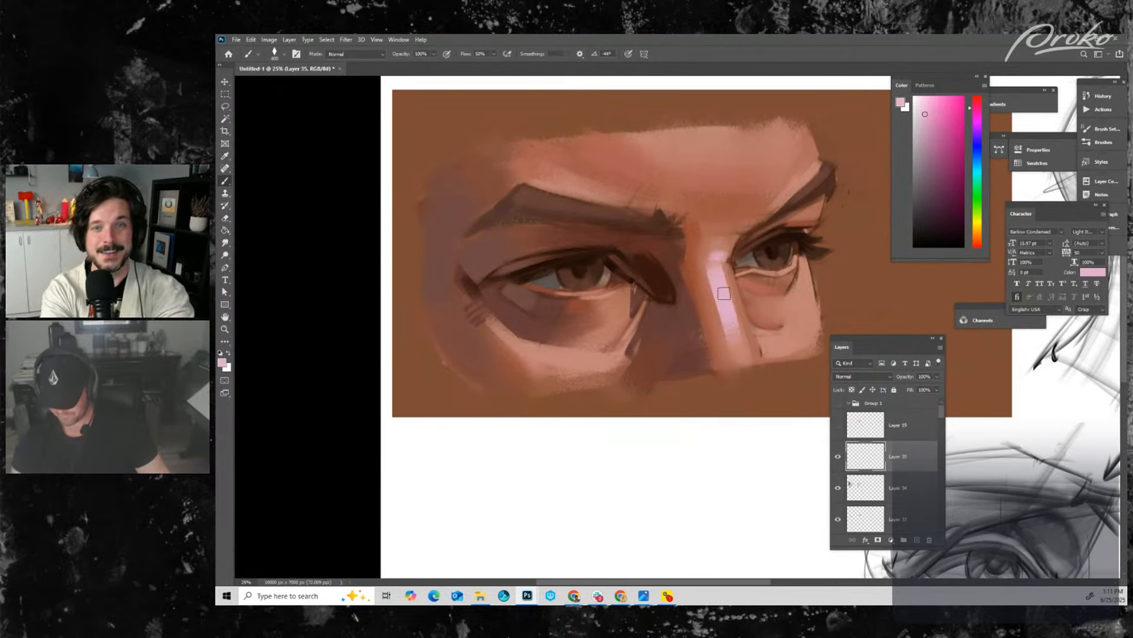
{"action": "left_click_drag", "start_coordinate": [723, 281], "coordinate": [736, 326]}
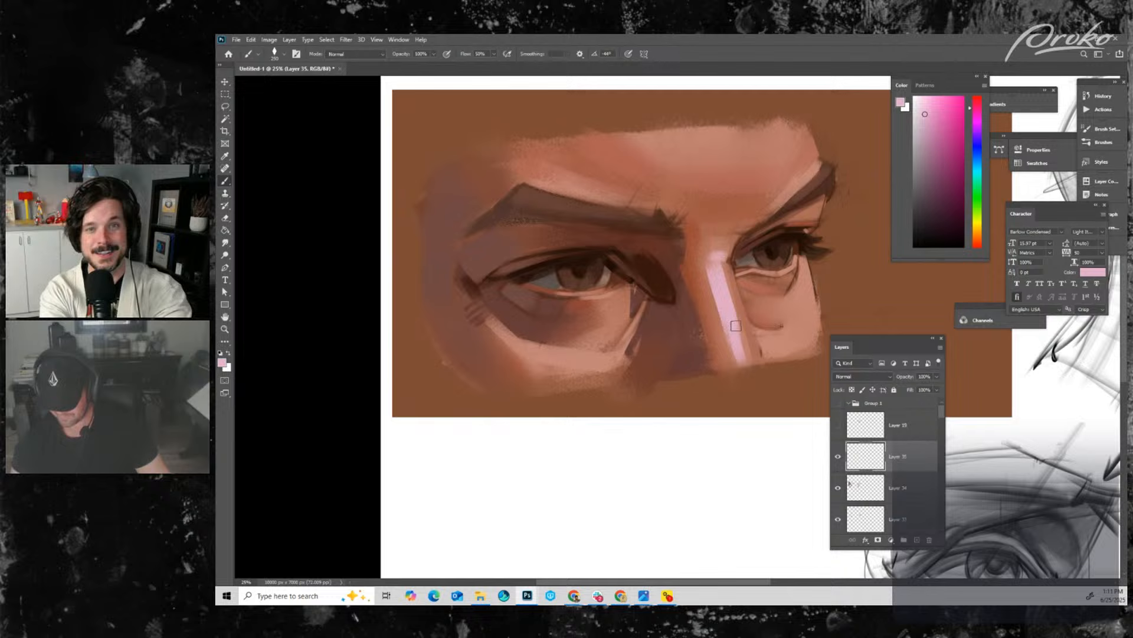
{"action": "left_click", "coordinate": [838, 457]}
{"action": "left_click", "coordinate": [838, 457]}
- Add small light pink highlights in both eyes, along the near lower lid rim and on the fold below its inner corner
{"action": "key", "text": "bracketleft"}
{"action": "key", "text": "bracketleft"}
{"action": "key", "text": "bracketleft"}
{"action": "key", "text": "bracketleft"}
{"action": "key", "text": "bracketleft"}
{"action": "key", "text": "bracketleft"}
{"action": "key", "text": "bracketleft"}
{"action": "key", "text": "bracketleft"}
{"action": "key", "text": "bracketleft"}
{"action": "key", "text": "bracketleft"}
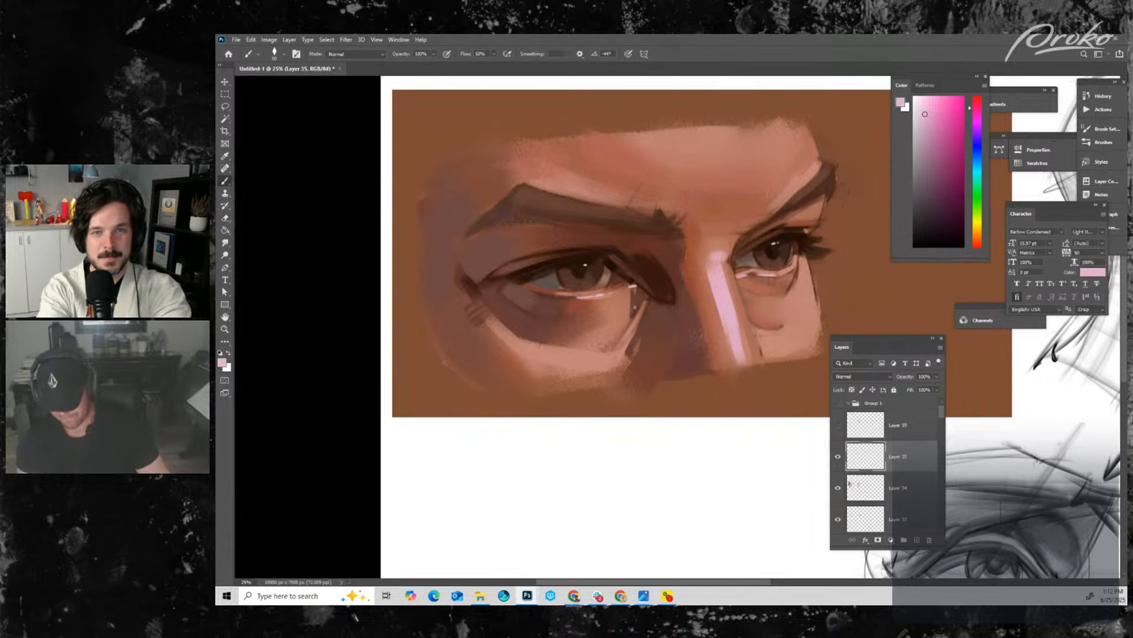
{"action": "left_click_drag", "start_coordinate": [630, 333], "coordinate": [637, 317]}
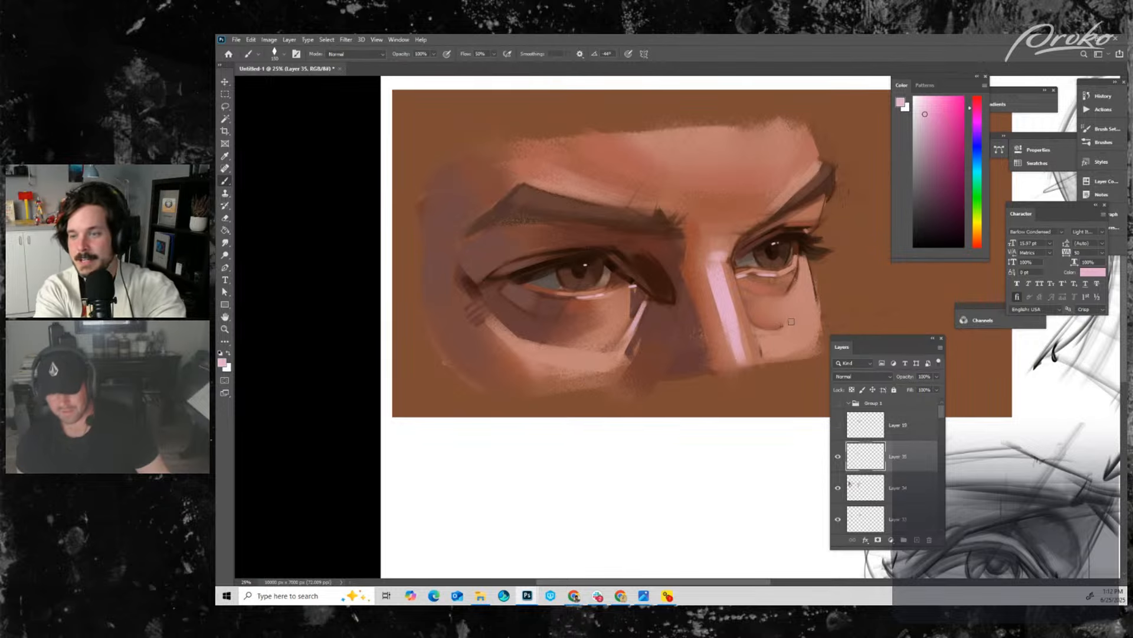
- Brush a broad light pink highlight across the center of the forehead with a much larger brush
{"action": "key", "text": "bracketright"}
{"action": "key", "text": "bracketright"}
{"action": "key", "text": "bracketright"}
{"action": "key", "text": "bracketright"}
{"action": "key", "text": "bracketright"}
{"action": "key", "text": "bracketright"}
{"action": "key", "text": "bracketright"}
{"action": "key", "text": "bracketright"}
{"action": "key", "text": "bracketright"}
{"action": "key", "text": "bracketright"}
{"action": "left_click_drag", "start_coordinate": [657, 141], "coordinate": [747, 142]}
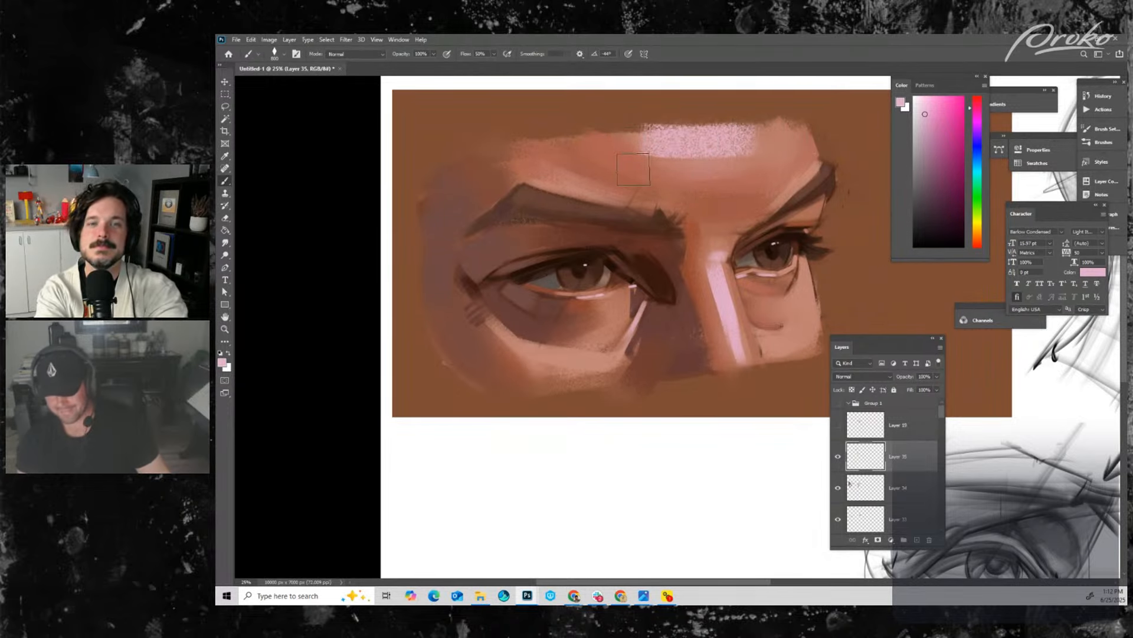
- Add smaller light pink strokes across the root of the nose and beside the far eye's outer lower edge
{"action": "key", "text": "bracketleft"}
{"action": "key", "text": "bracketleft"}
{"action": "key", "text": "bracketleft"}
{"action": "key", "text": "bracketleft"}
{"action": "key", "text": "bracketleft"}
{"action": "key", "text": "bracketleft"}
{"action": "key", "text": "bracketleft"}
{"action": "key", "text": "bracketleft"}
{"action": "key", "text": "bracketleft"}
{"action": "key", "text": "bracketleft"}
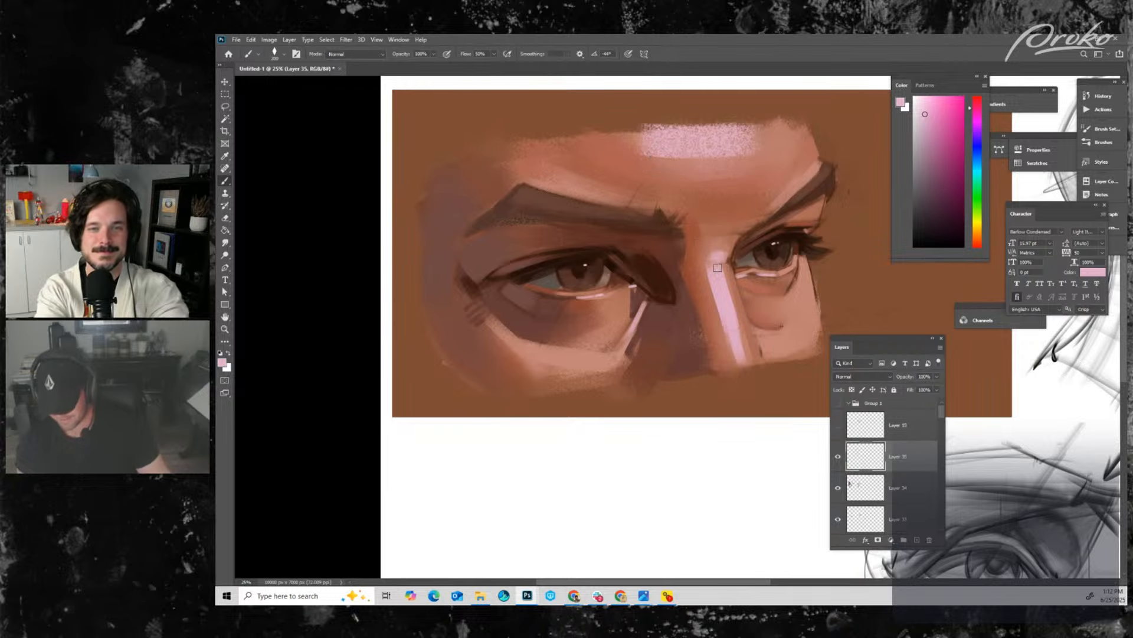
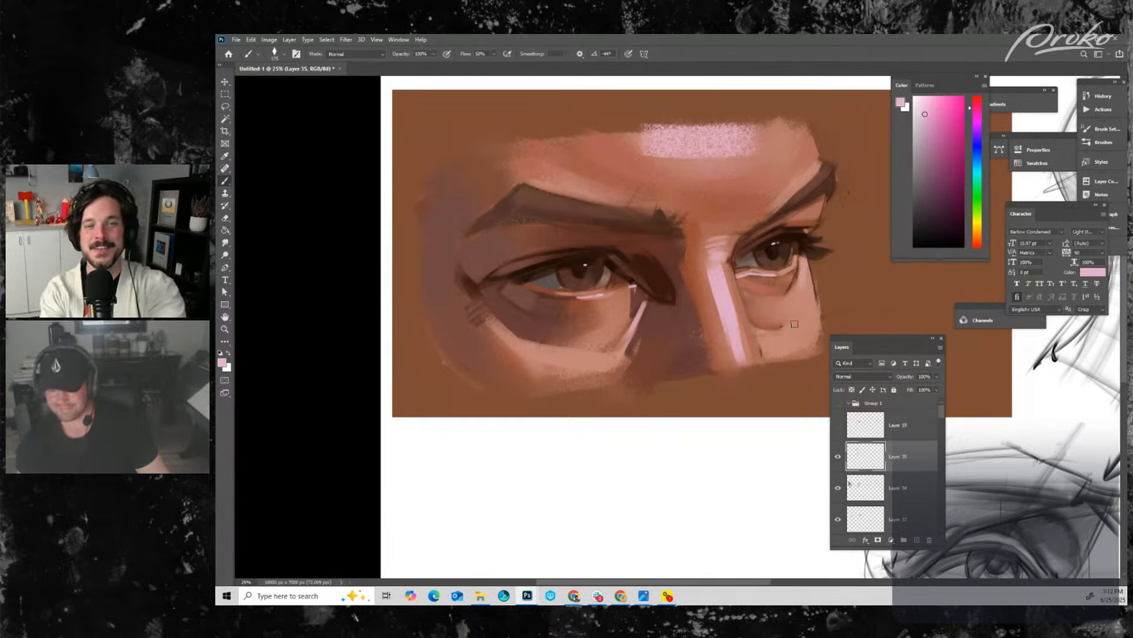
- Paint a horizontal light pink highlight on the near cheek below the eye with a larger brush
{"action": "key", "text": "bracketright"}
{"action": "key", "text": "bracketright"}
{"action": "key", "text": "bracketright"}
{"action": "key", "text": "bracketright"}
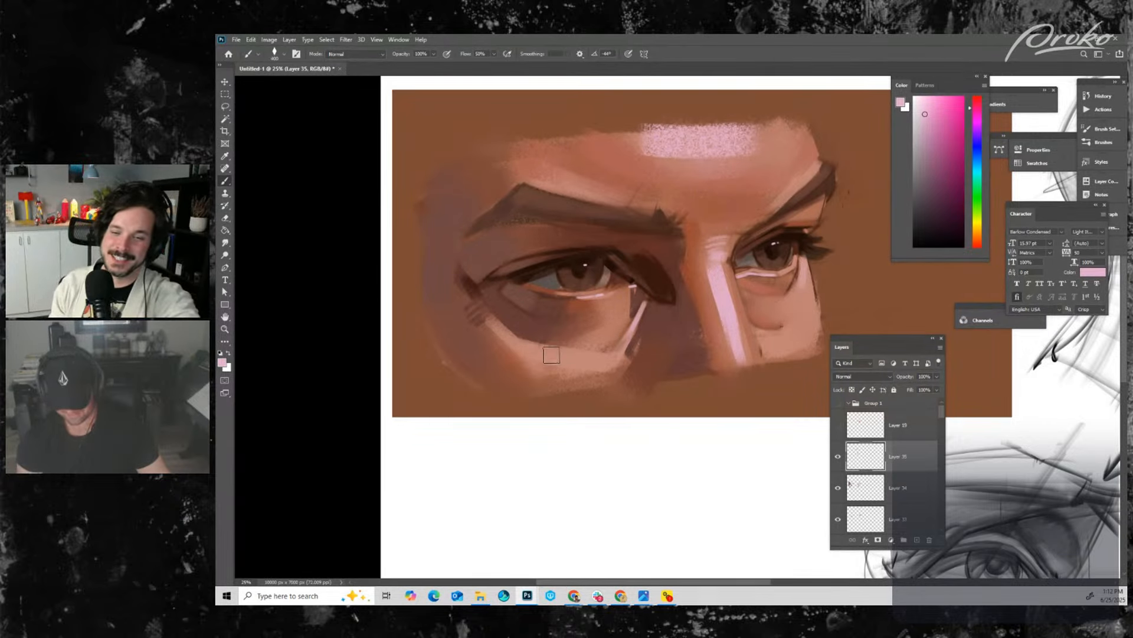
{"action": "left_click_drag", "start_coordinate": [551, 355], "coordinate": [608, 360]}
{"action": "key", "text": "bracketleft"}
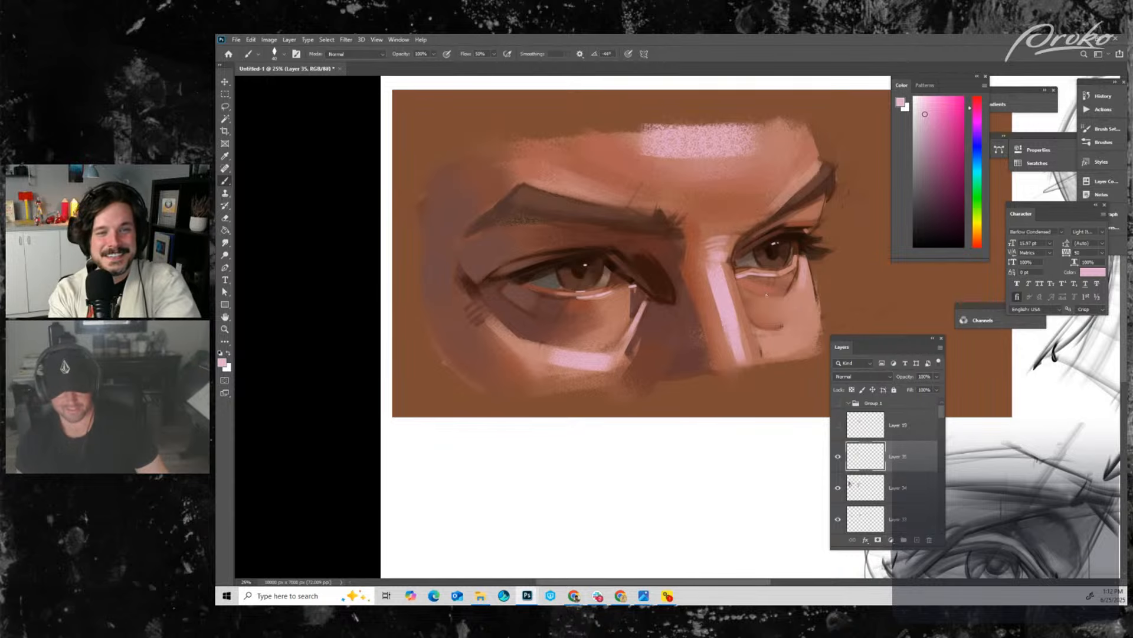
- Touch up the far eye's upper lid and inner corner with brown and orange tones sampled around the eyes
{"action": "left_click", "coordinate": [747, 255], "text": "alt"}
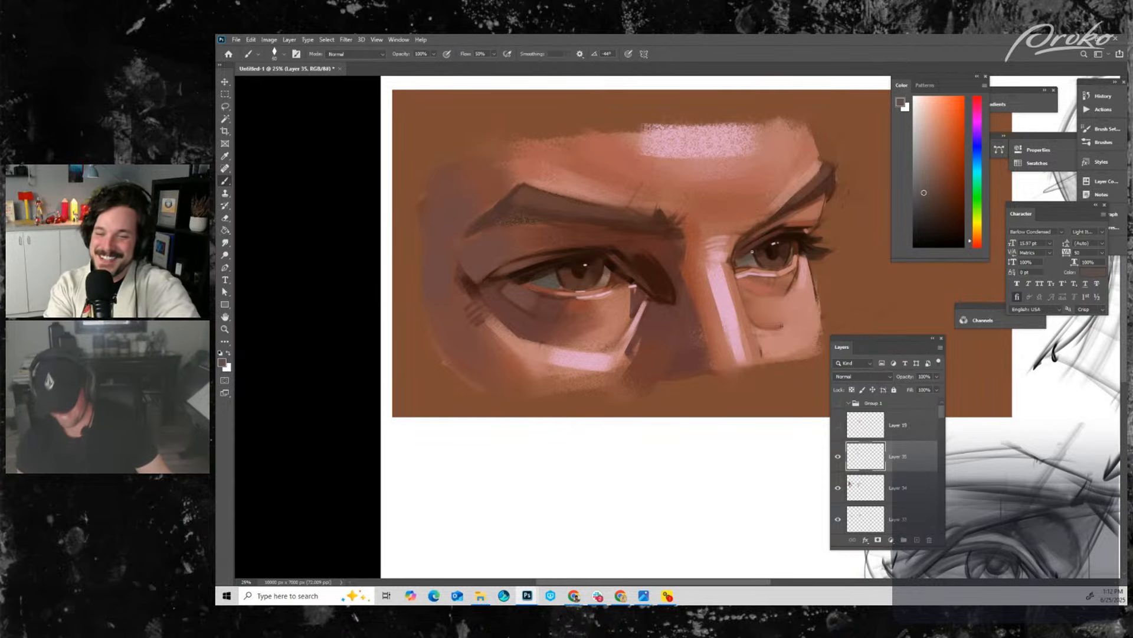
{"action": "left_click", "coordinate": [806, 225], "text": "alt"}
{"action": "left_click", "coordinate": [637, 240], "text": "alt"}
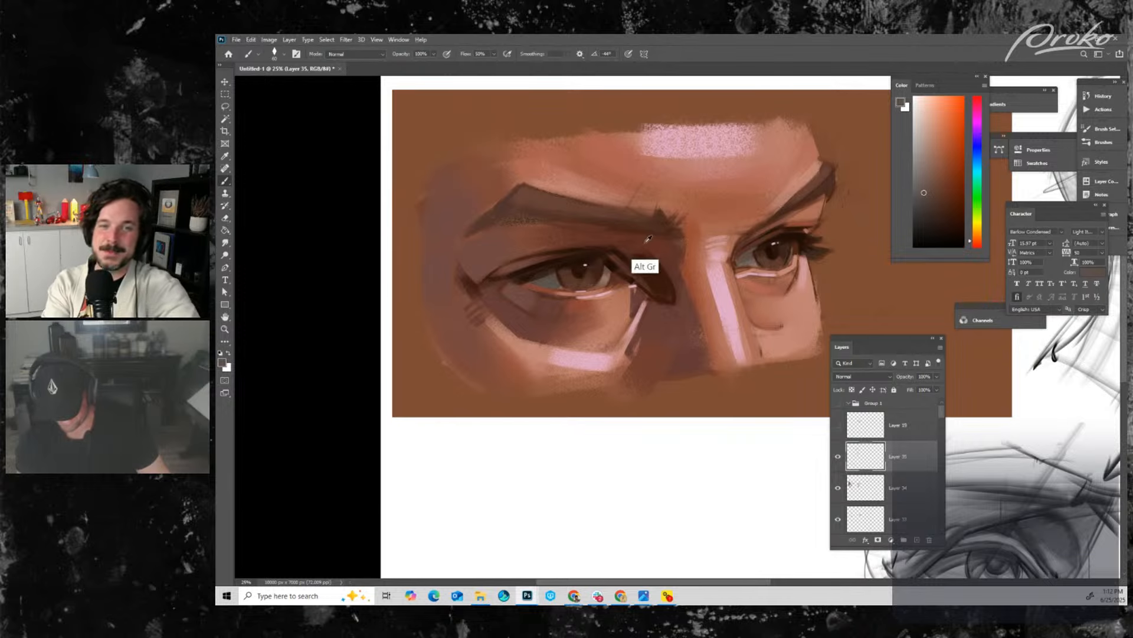
{"action": "key", "text": "bracketright"}
{"action": "key", "text": "bracketright"}
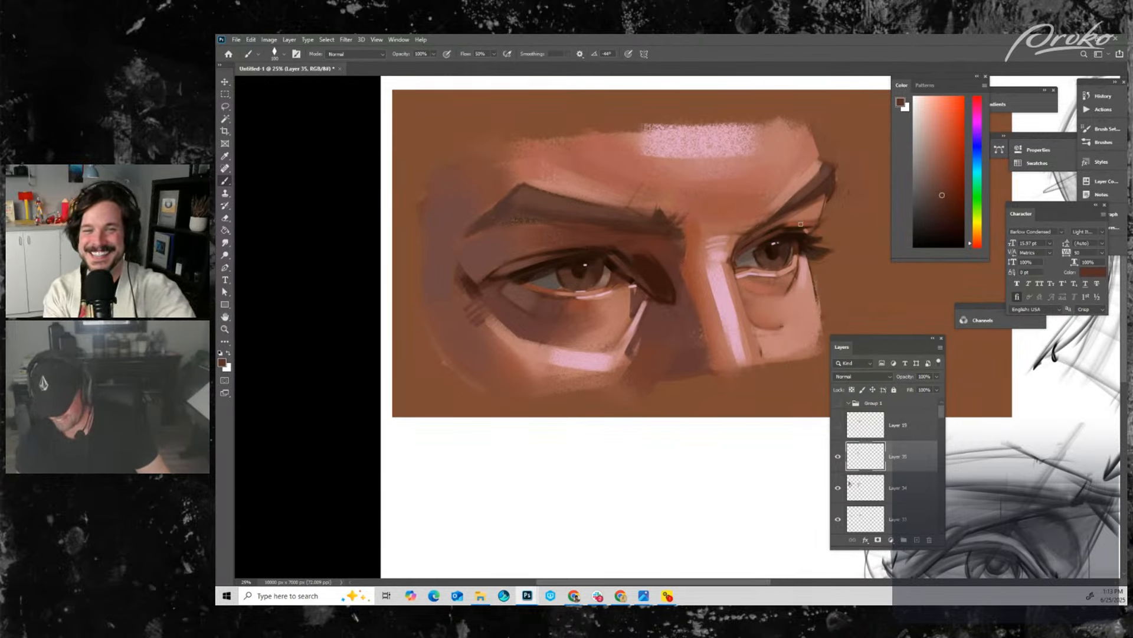
{"action": "left_click", "coordinate": [789, 223], "text": "alt"}
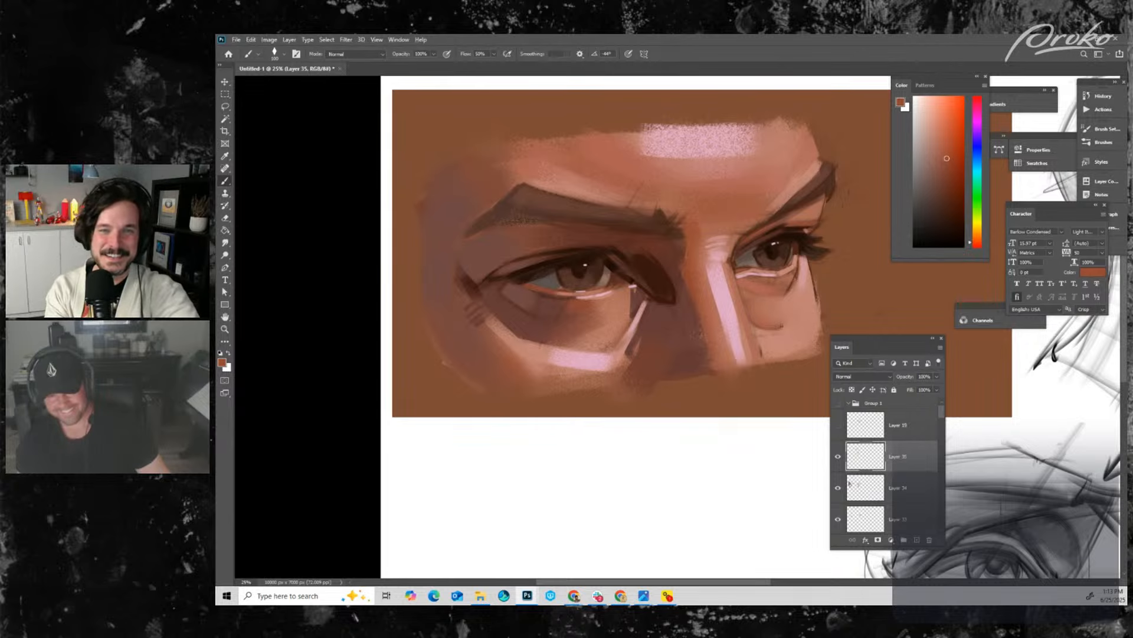
{"action": "left_click", "coordinate": [734, 244], "text": "alt"}
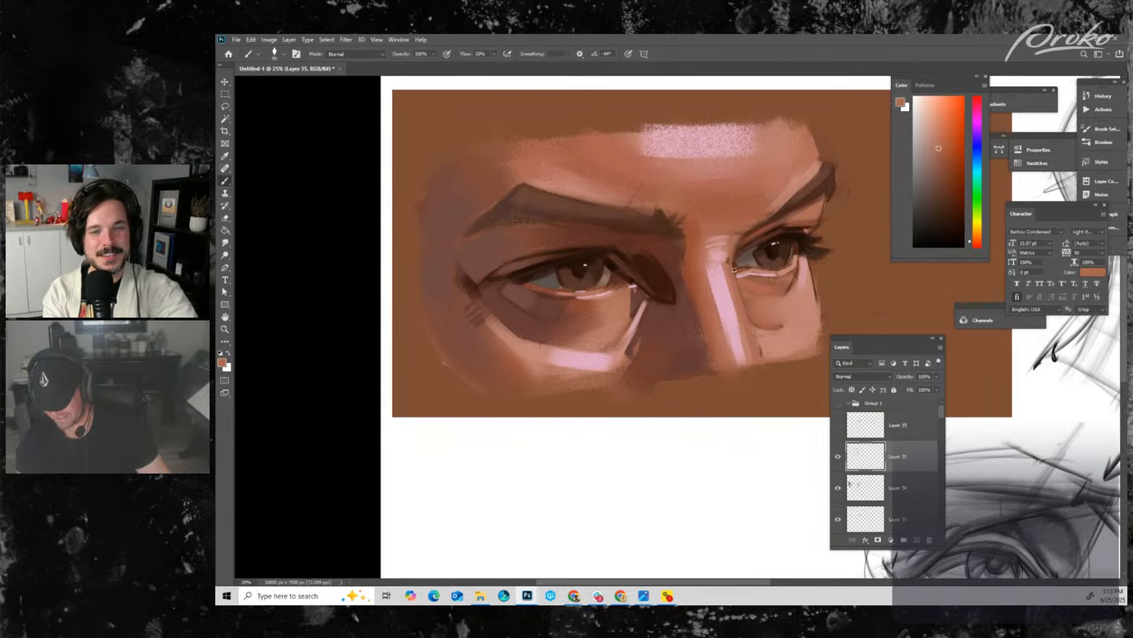
- Compare the painting with and without the highlight layer, and lower that layer's opacity to about 43%
{"action": "left_click", "coordinate": [838, 456]}
{"action": "left_click", "coordinate": [837, 456]}
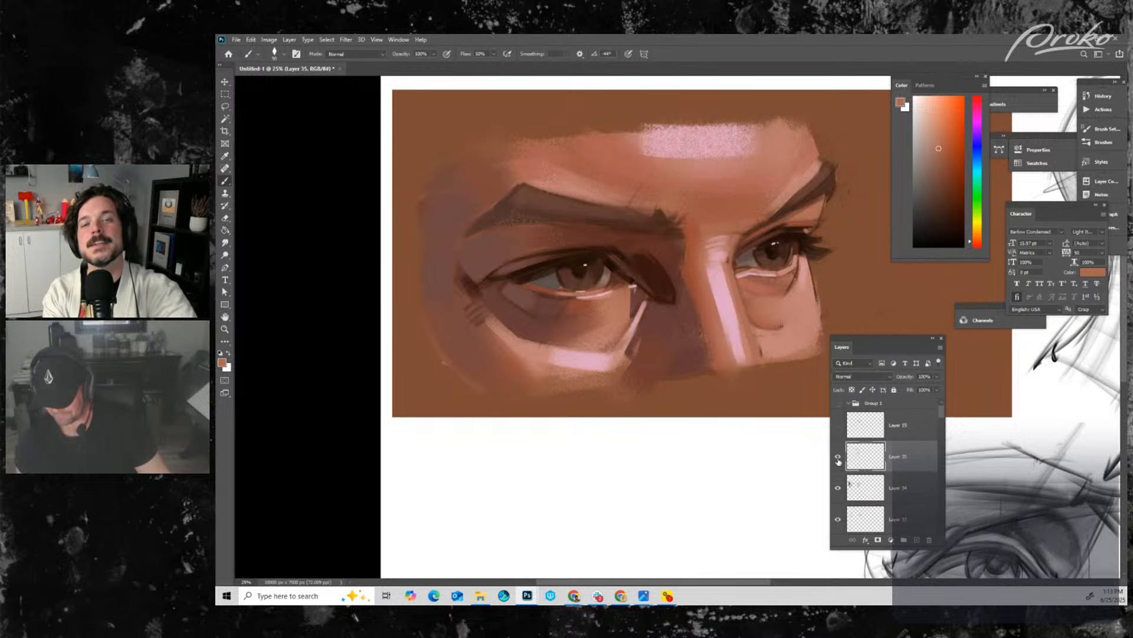
{"action": "left_click_drag", "start_coordinate": [926, 387], "coordinate": [924, 389]}
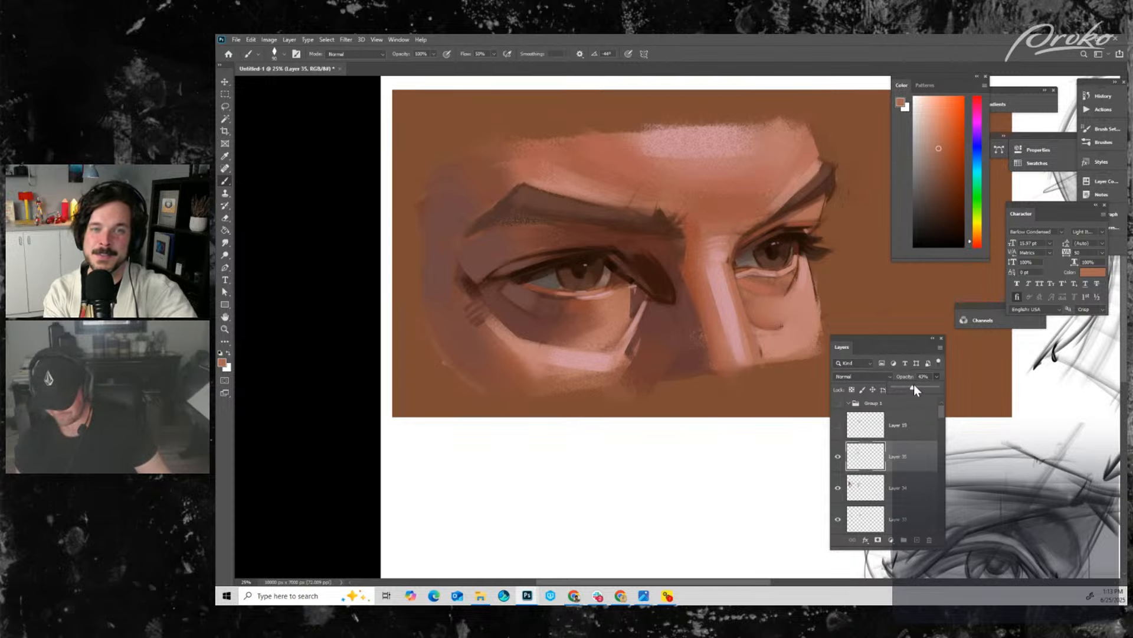
{"action": "left_click_drag", "start_coordinate": [915, 385], "coordinate": [911, 387]}
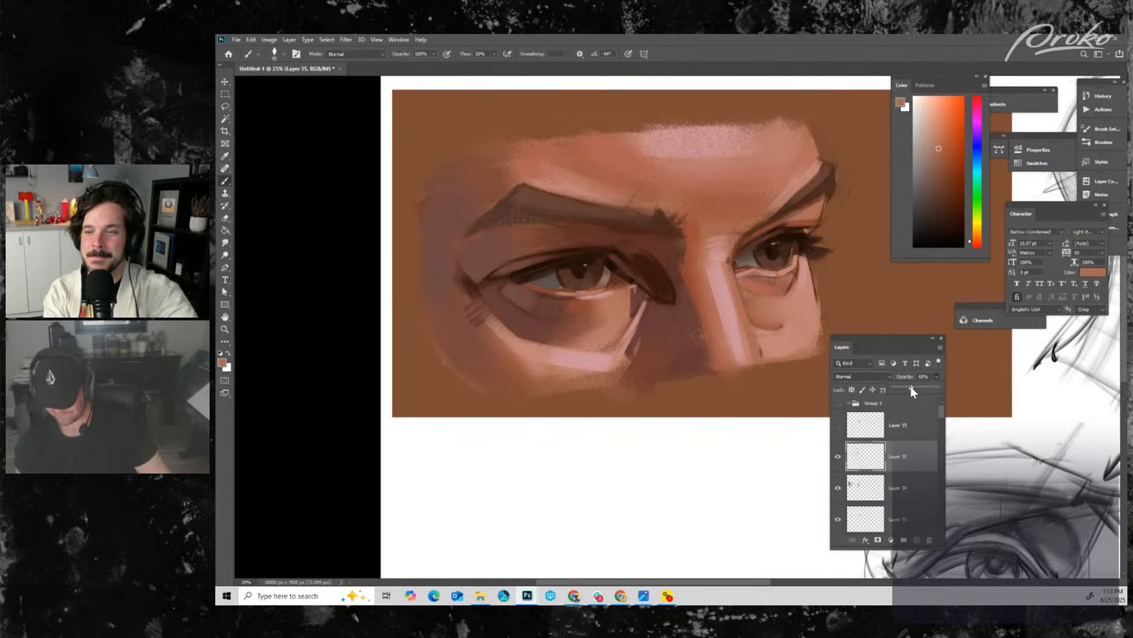
- Deepen the dark area between the near eye's iris and upper lid with sampled dark brown, and compare the layer's effect
{"action": "left_click", "coordinate": [598, 259], "text": "alt"}
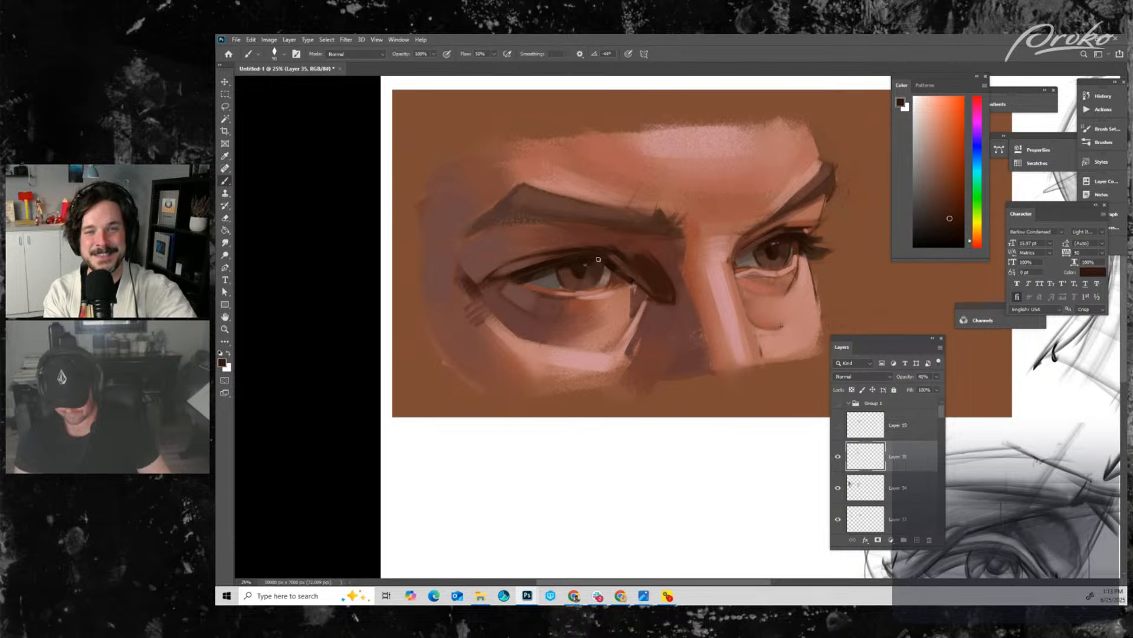
{"action": "left_click", "coordinate": [598, 262], "text": "alt"}
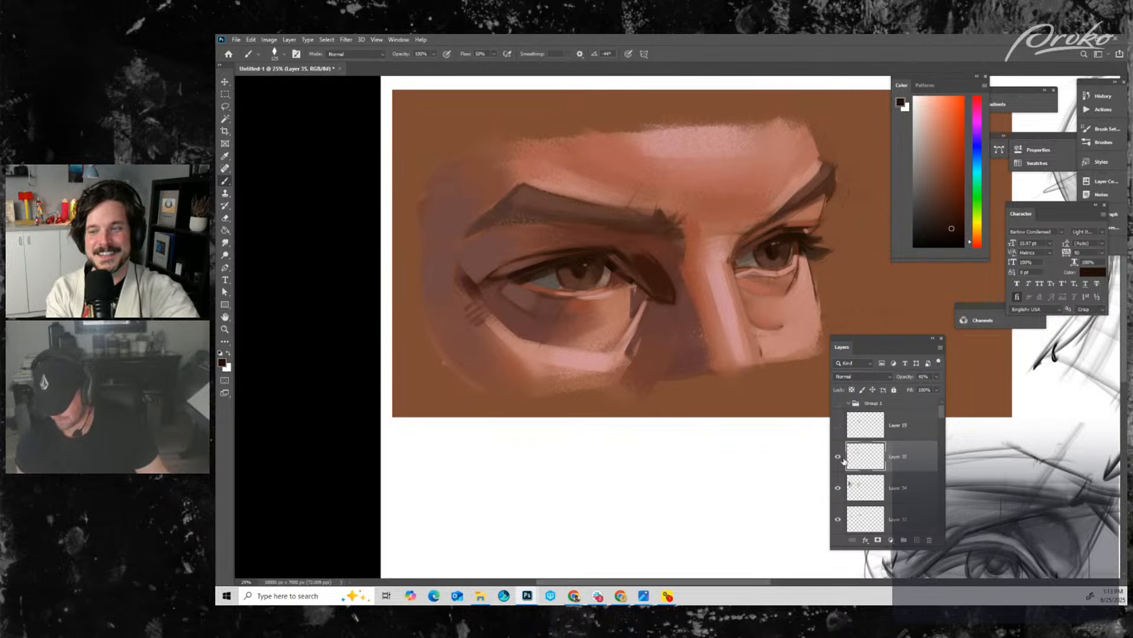
{"action": "left_click", "coordinate": [841, 461]}
{"action": "left_click", "coordinate": [841, 466]}
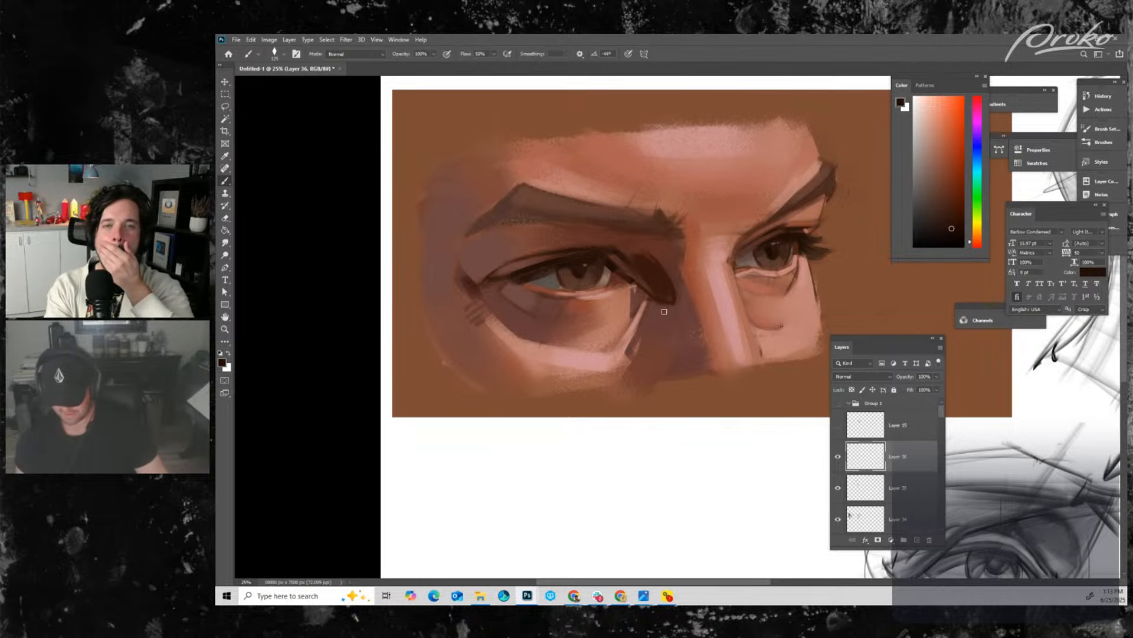
- On a new layer, shade the near eye's outer white and the shadow beneath the eye with sampled, slightly muted browns
{"action": "left_click_drag", "start_coordinate": [647, 334], "coordinate": [678, 326]}
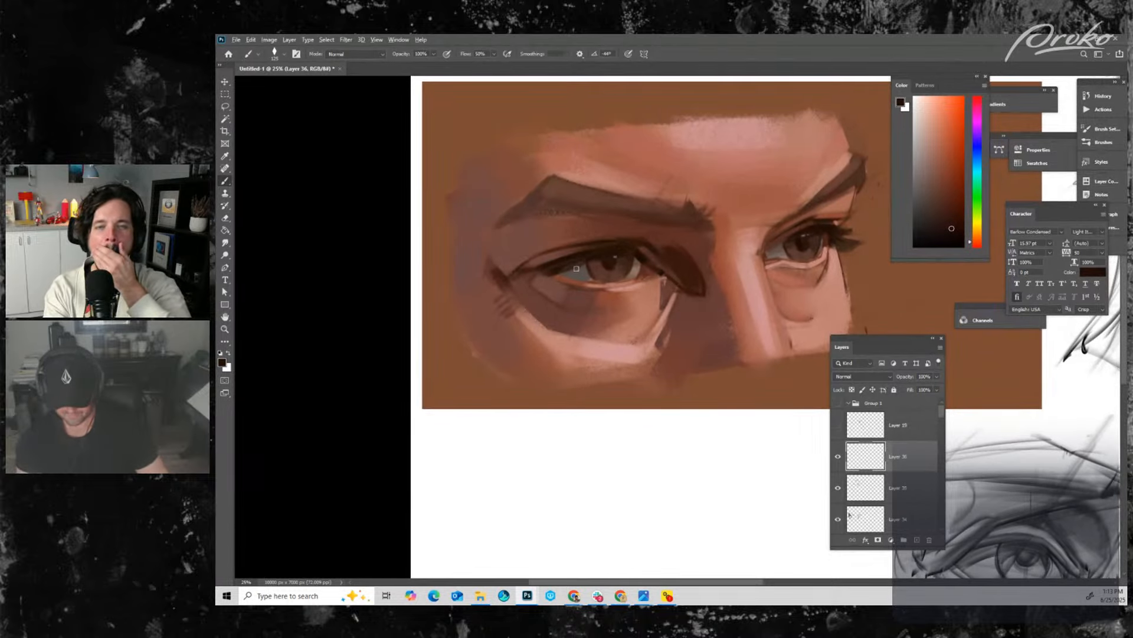
{"action": "left_click", "coordinate": [564, 271], "text": "alt"}
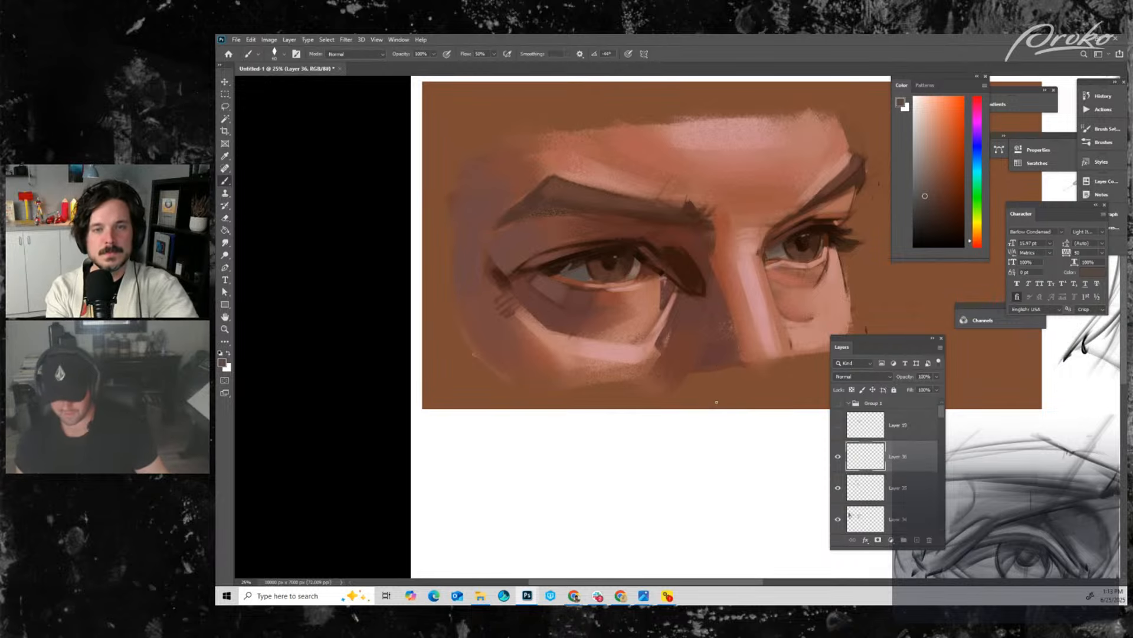
{"action": "left_click", "coordinate": [594, 322], "text": "alt"}
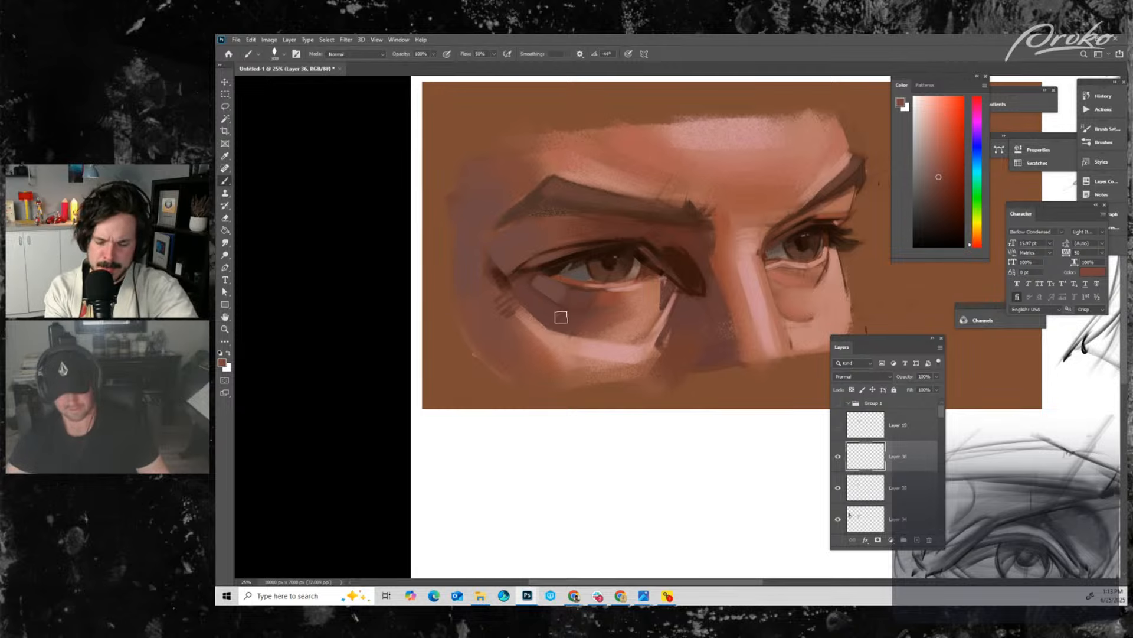
{"action": "key", "text": "bracketright"}
{"action": "key", "text": "bracketright"}
{"action": "key", "text": "bracketright"}
{"action": "left_click", "coordinate": [934, 185]}
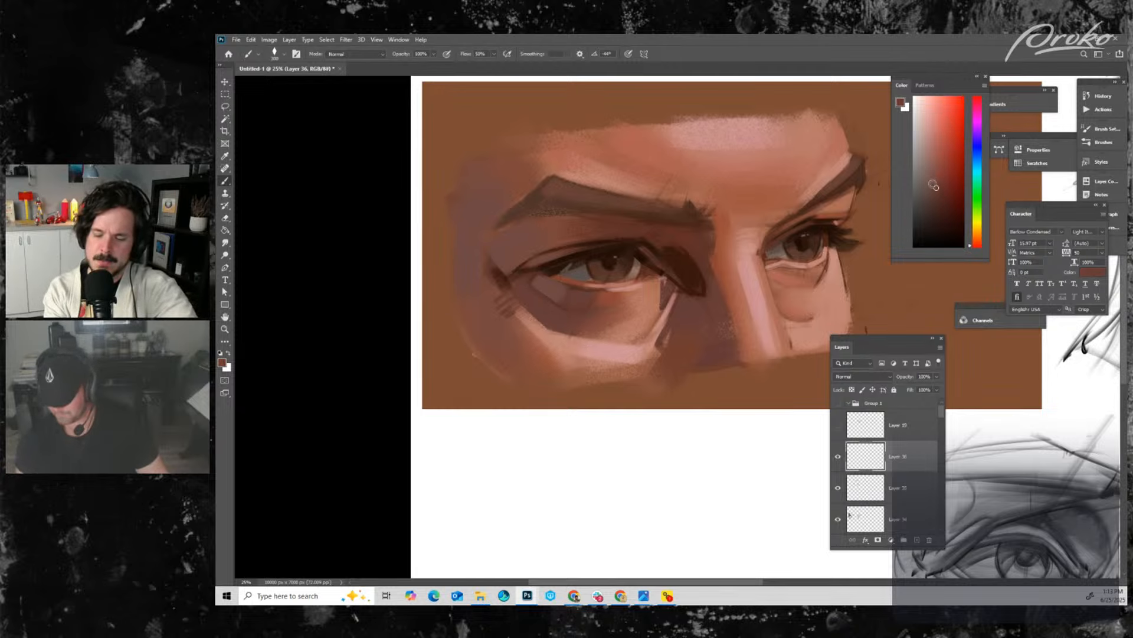
{"action": "left_click", "coordinate": [976, 247]}
{"action": "key", "text": "bracketright"}
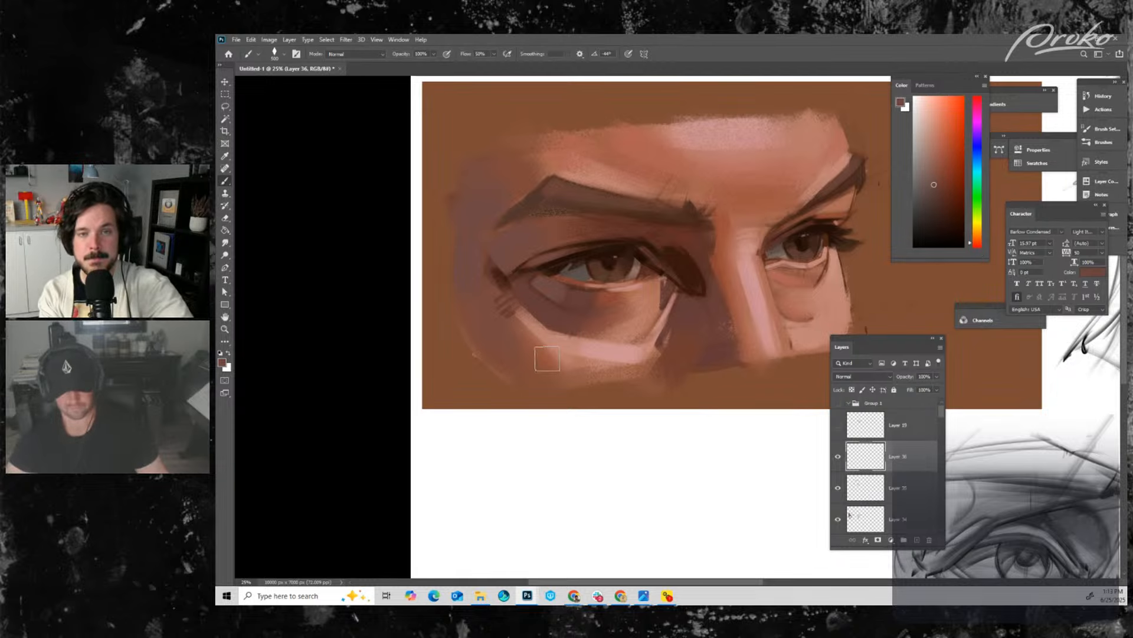
{"action": "left_click_drag", "start_coordinate": [572, 314], "coordinate": [549, 314]}
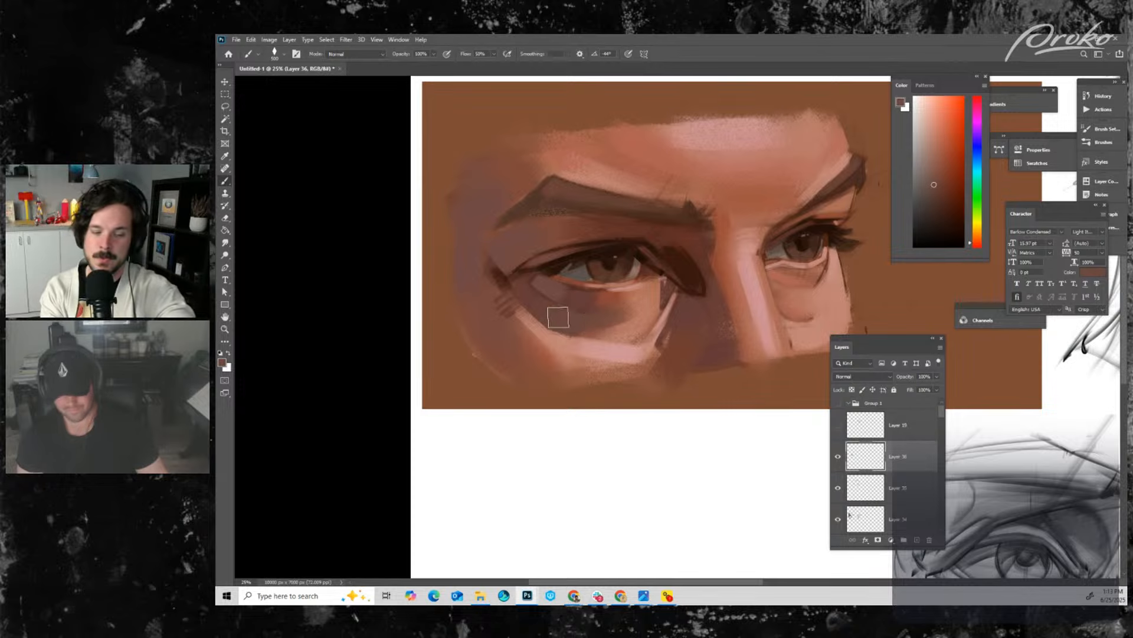
- Soften the light fold edge below the near eye's outer corner with the muted reddish brown, varying the brush size
{"action": "key", "text": "bracketleft"}
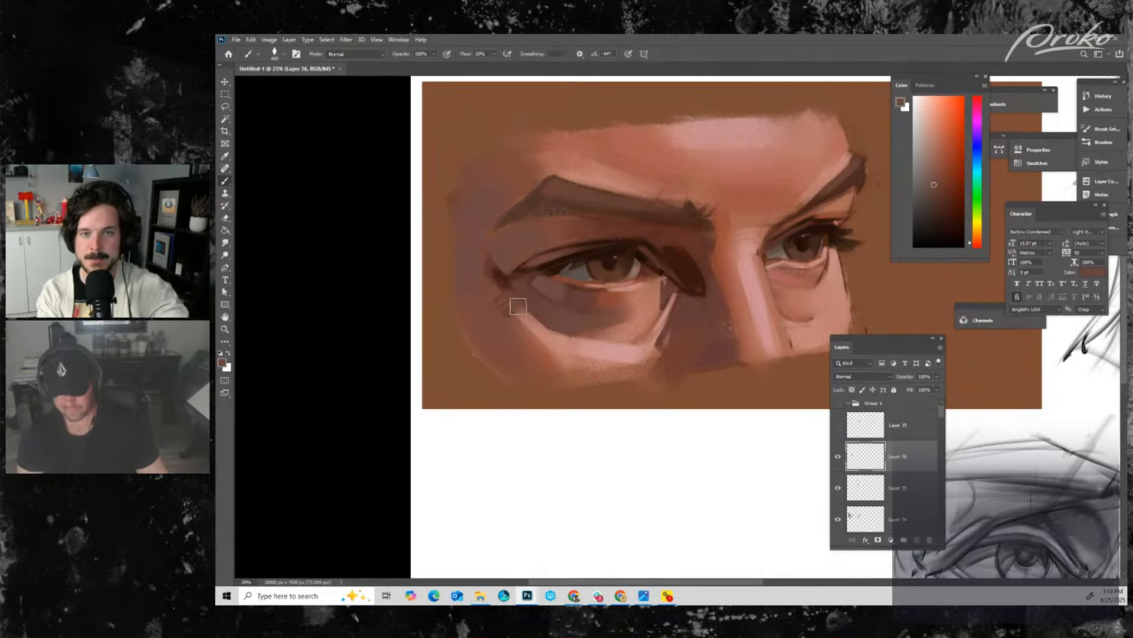
{"action": "key", "text": "bracketright"}
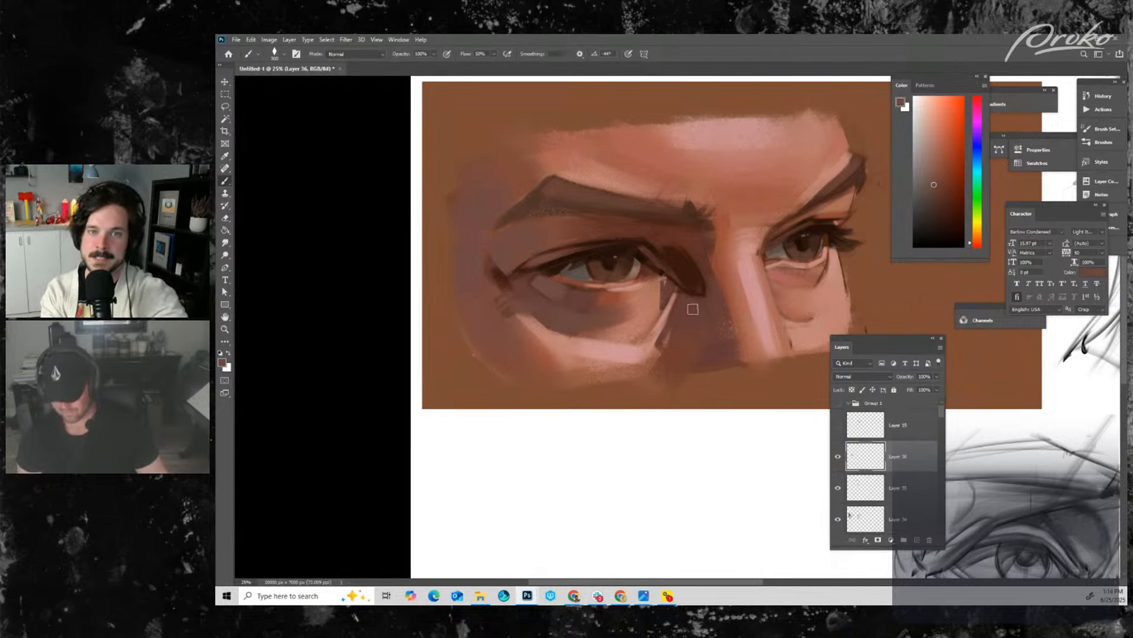
{"action": "key", "text": "bracketleft"}
{"action": "key", "text": "bracketleft"}
{"action": "key", "text": "bracketleft"}
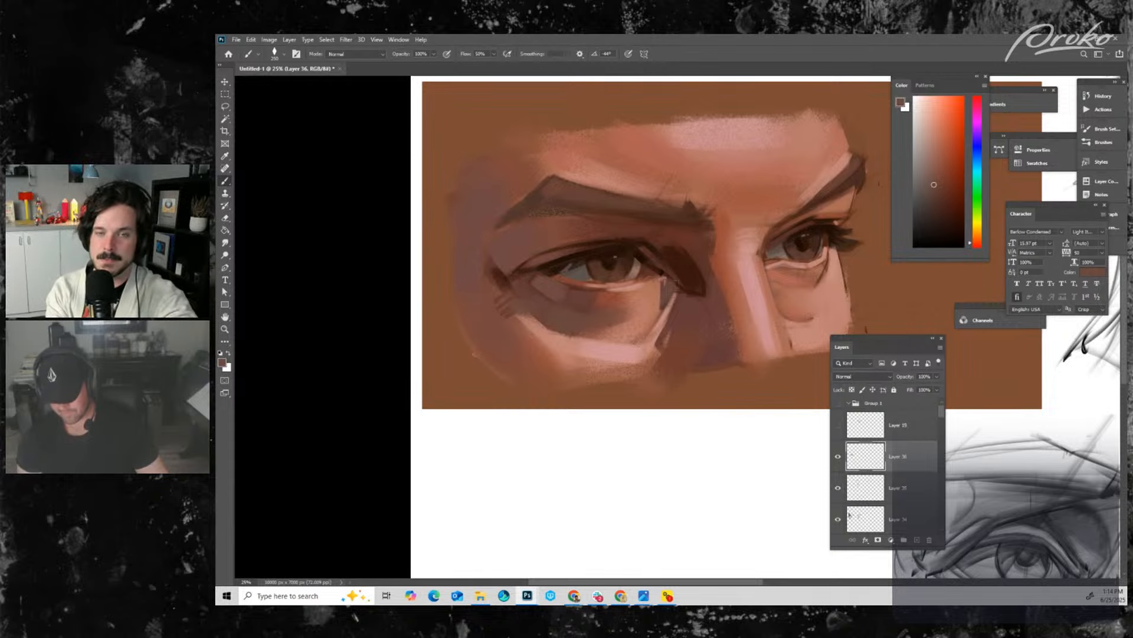
- Redefine the near eye's upper lid line toward the outer corner with a smaller brush and sampled dark brown
{"action": "key", "text": "bracketleft"}
{"action": "key", "text": "bracketleft"}
{"action": "key", "text": "bracketleft"}
{"action": "key", "text": "bracketleft"}
{"action": "key", "text": "bracketleft"}
{"action": "key", "text": "bracketleft"}
{"action": "key", "text": "bracketleft"}
{"action": "key", "text": "bracketleft"}
{"action": "key", "text": "bracketleft"}
{"action": "key", "text": "bracketleft"}
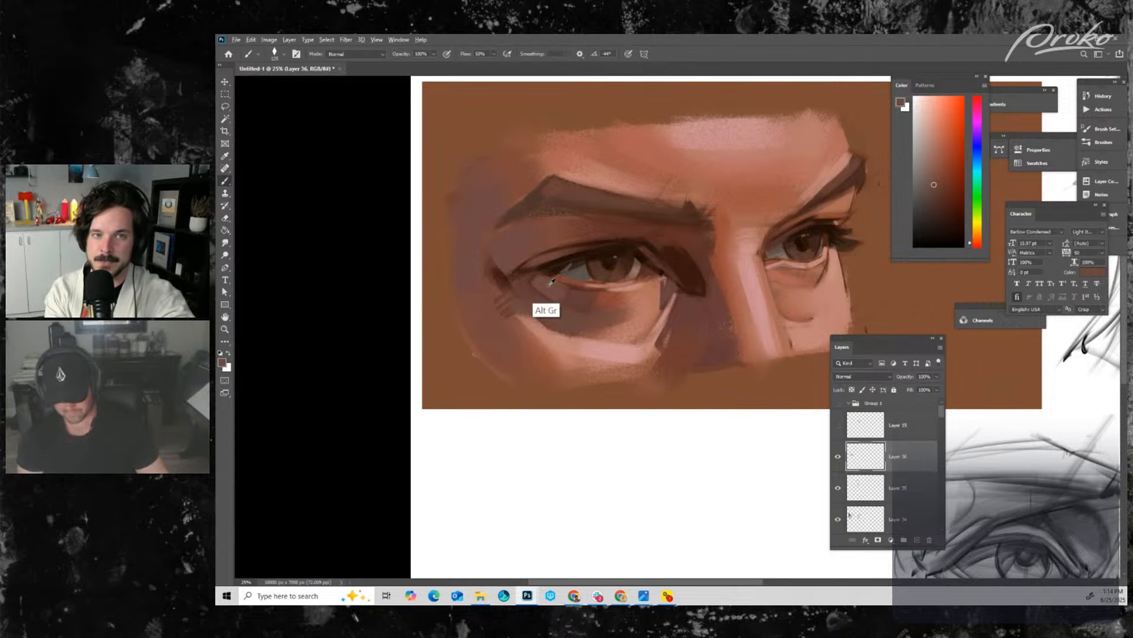
{"action": "left_click", "coordinate": [555, 253], "text": "alt"}
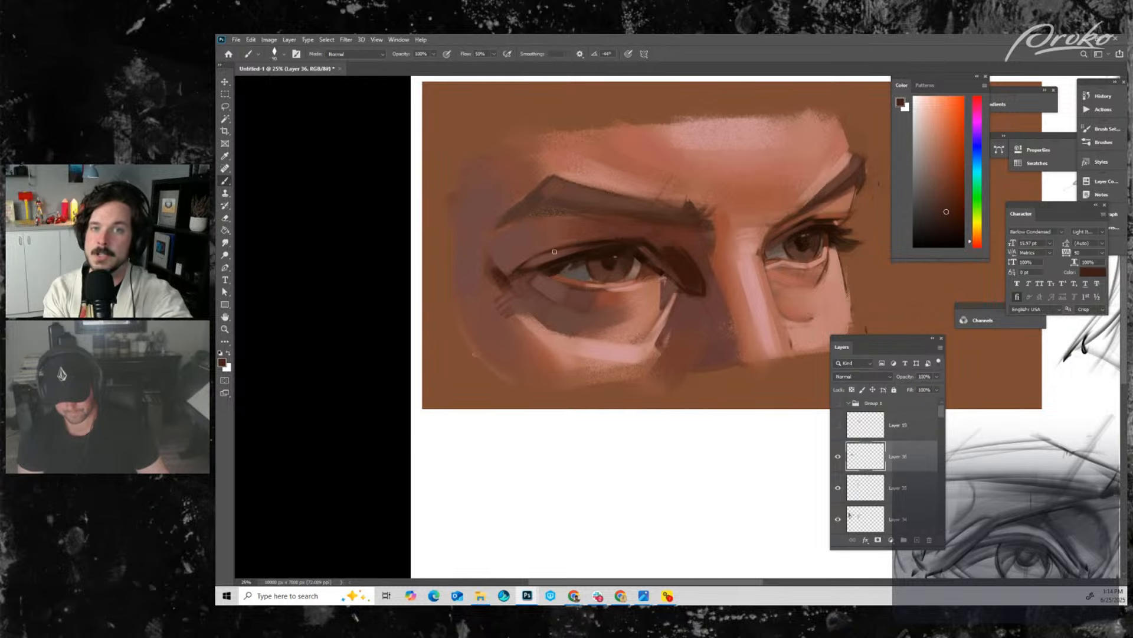
{"action": "left_click_drag", "start_coordinate": [546, 252], "coordinate": [532, 261]}
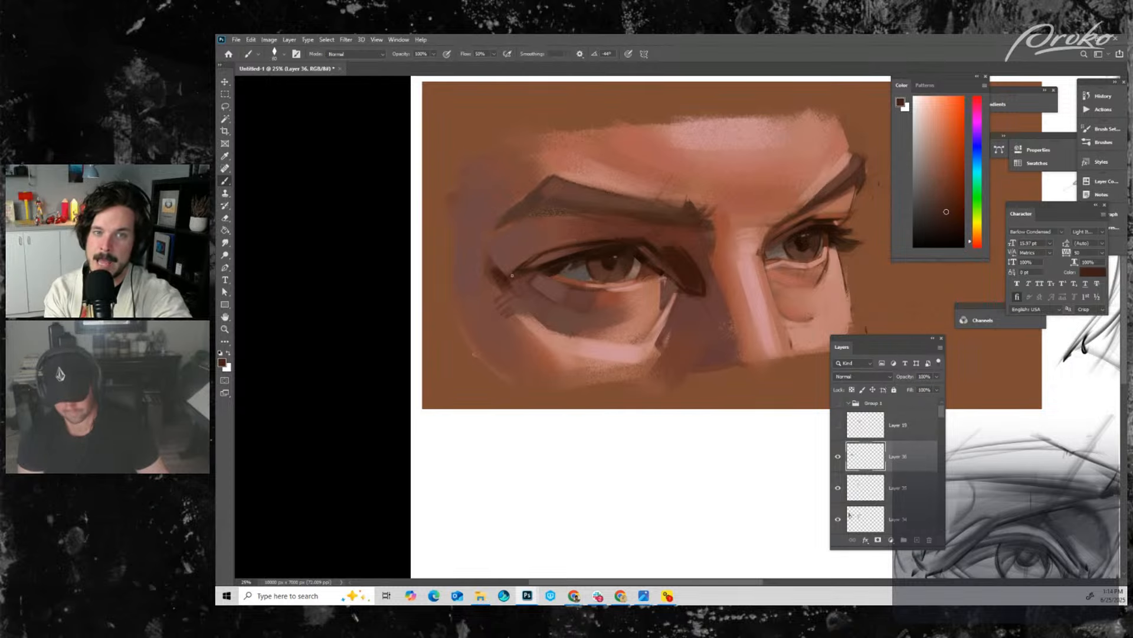
- Blend the skin beyond the near eye's outer corner into the temple with a larger brush and sampled muted reddish brown
{"action": "key", "text": "bracketright"}
{"action": "key", "text": "bracketright"}
{"action": "key", "text": "bracketright"}
{"action": "key", "text": "bracketright"}
{"action": "key", "text": "bracketright"}
{"action": "key", "text": "bracketright"}
{"action": "key", "text": "bracketright"}
{"action": "key", "text": "bracketright"}
{"action": "left_click", "coordinate": [504, 295], "text": "alt"}
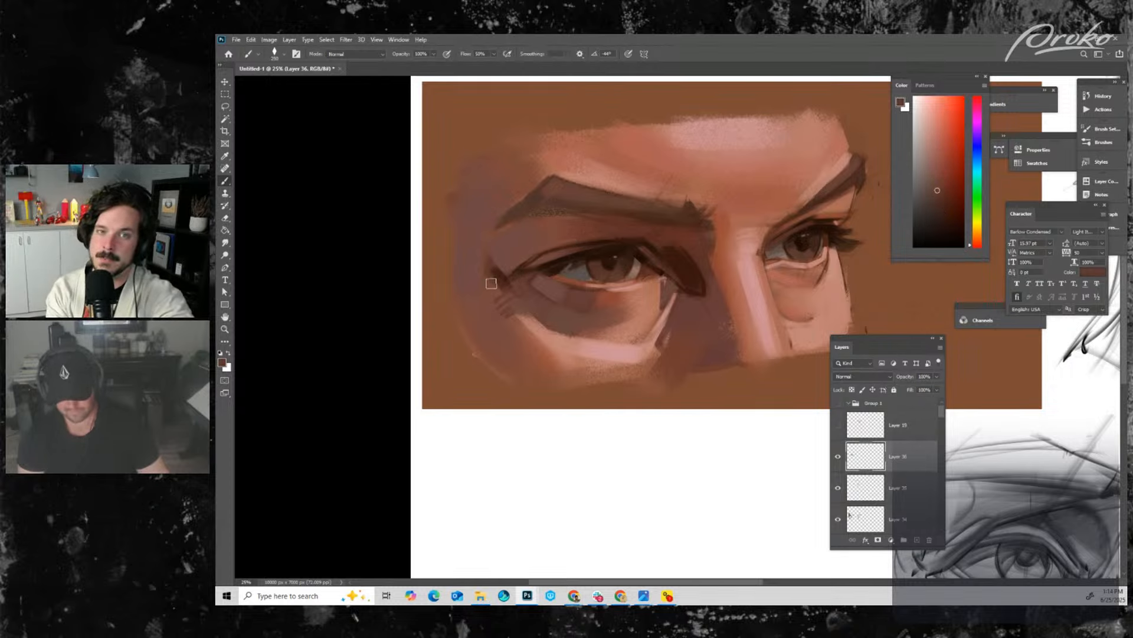
{"action": "mouse_move", "coordinate": [496, 262]}
{"action": "left_mouse_down"}
{"action": "mouse_move", "coordinate": [507, 290]}
{"action": "mouse_move", "coordinate": [490, 280]}
{"action": "mouse_move", "coordinate": [501, 242]}
{"action": "mouse_move", "coordinate": [482, 266]}
{"action": "left_mouse_up"}
{"action": "key", "text": "bracketright"}
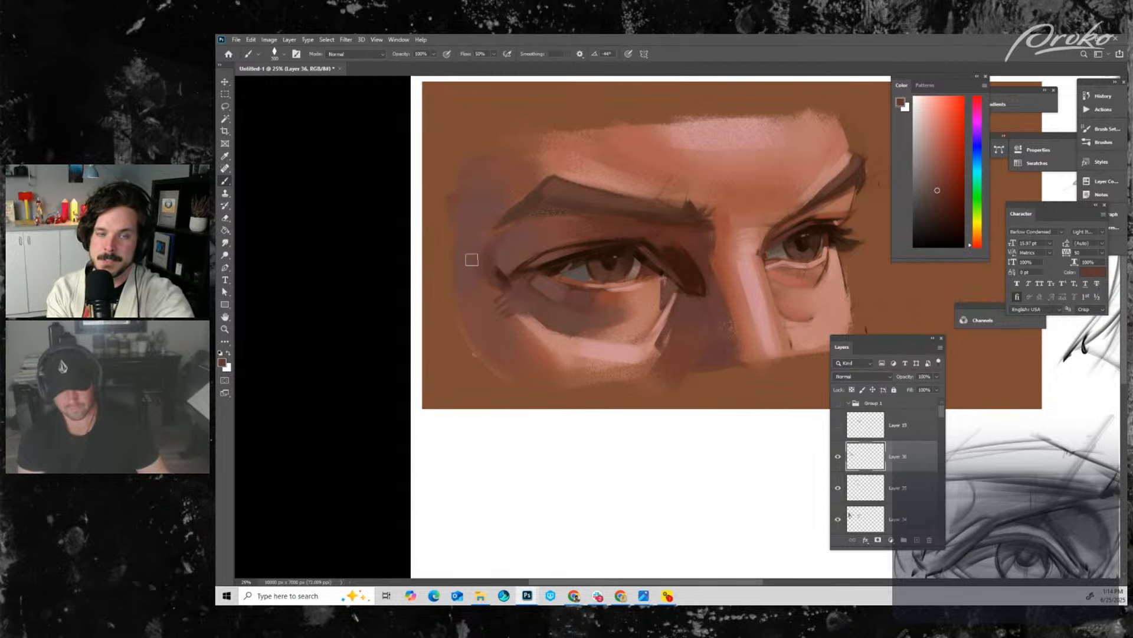
- Add dark accents along the lower edge of the near brow's inner half with sampled dark brown and a smaller brush
{"action": "key", "text": "bracketleft"}
{"action": "key", "text": "bracketleft"}
{"action": "key", "text": "bracketleft"}
{"action": "key", "text": "bracketleft"}
{"action": "key", "text": "bracketleft"}
{"action": "key", "text": "bracketleft"}
{"action": "left_click", "coordinate": [678, 258], "text": "alt"}
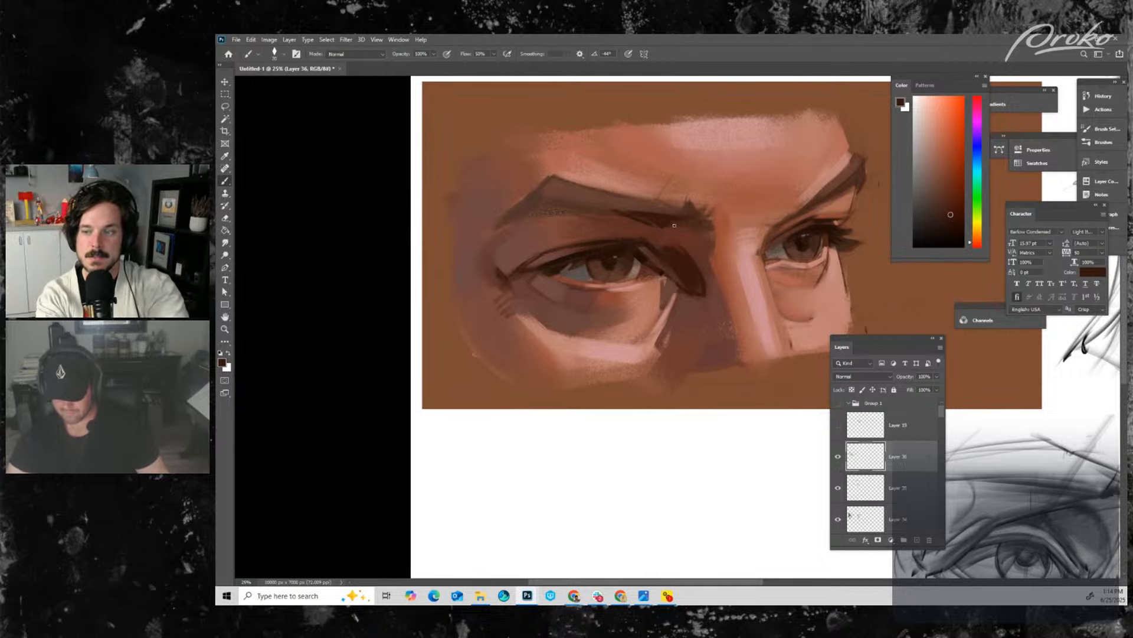
- Warm the far eye's upper lid with sampled reddish brown and trim the far brow's outer end with the background brown
{"action": "left_click_drag", "start_coordinate": [783, 236], "coordinate": [731, 262]}
{"action": "key", "text": "]"}
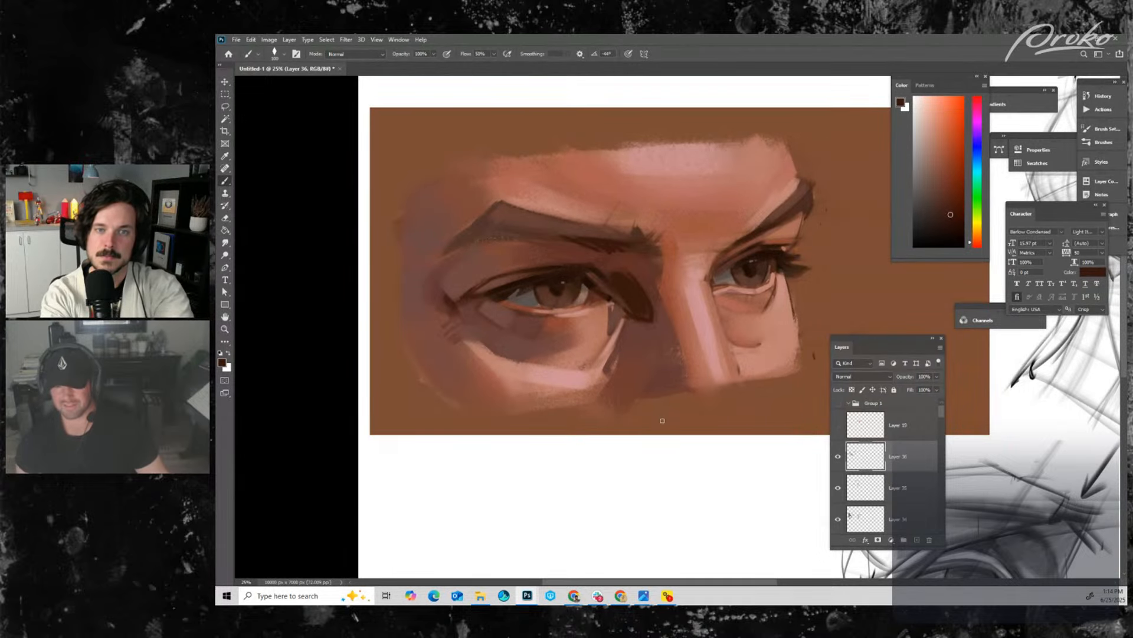
{"action": "left_click", "coordinate": [757, 238], "text": "alt"}
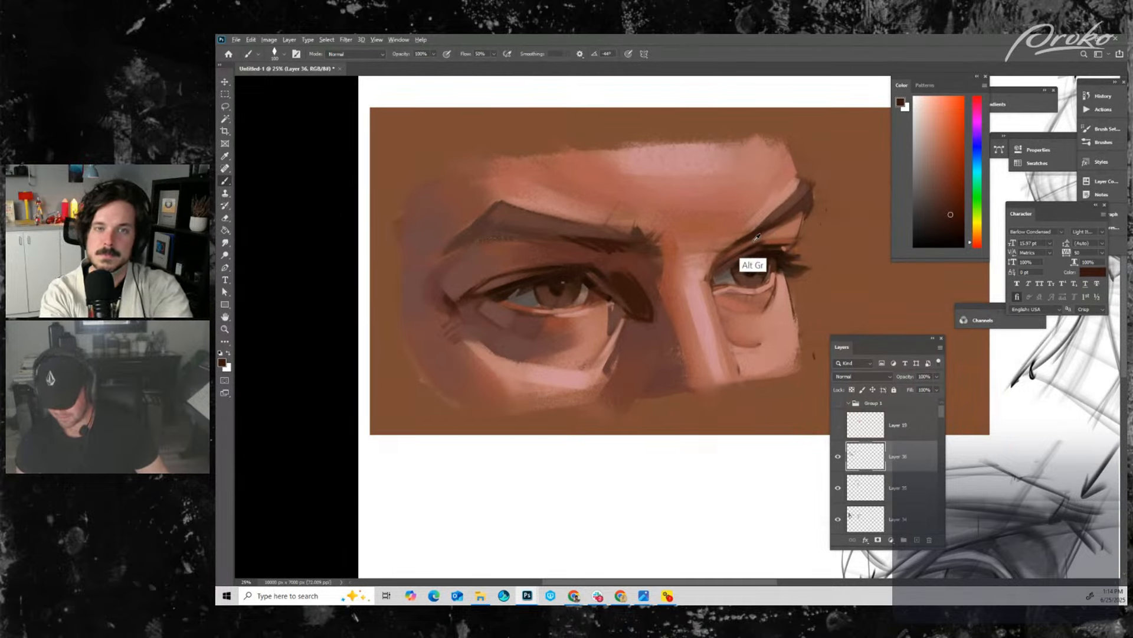
{"action": "key", "text": "bracketright"}
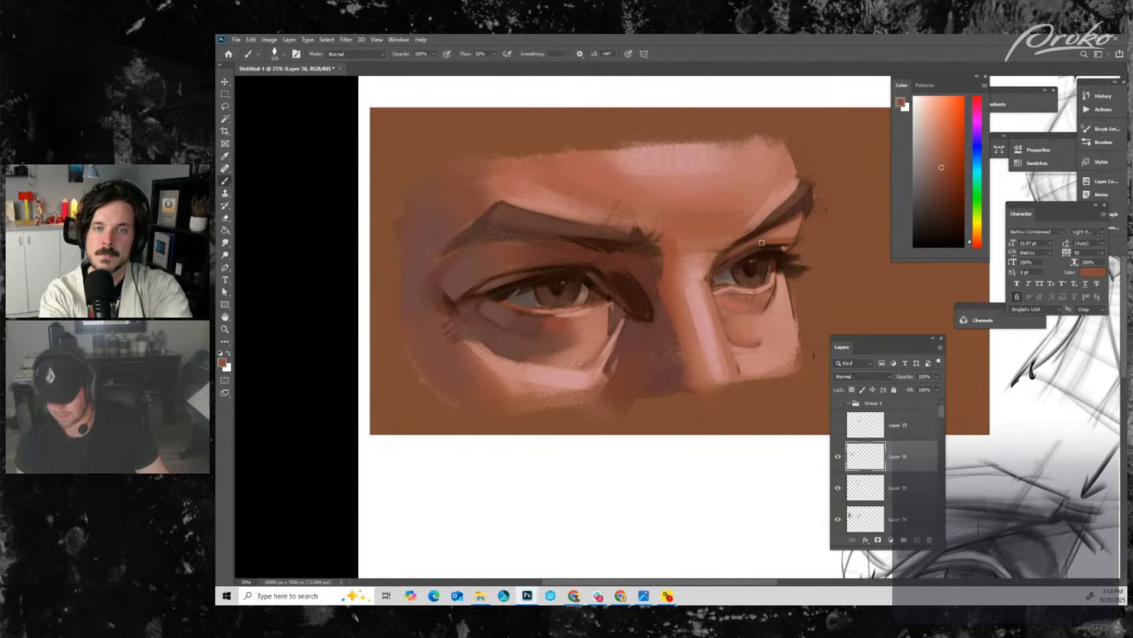
{"action": "left_click", "coordinate": [805, 223], "text": "alt"}
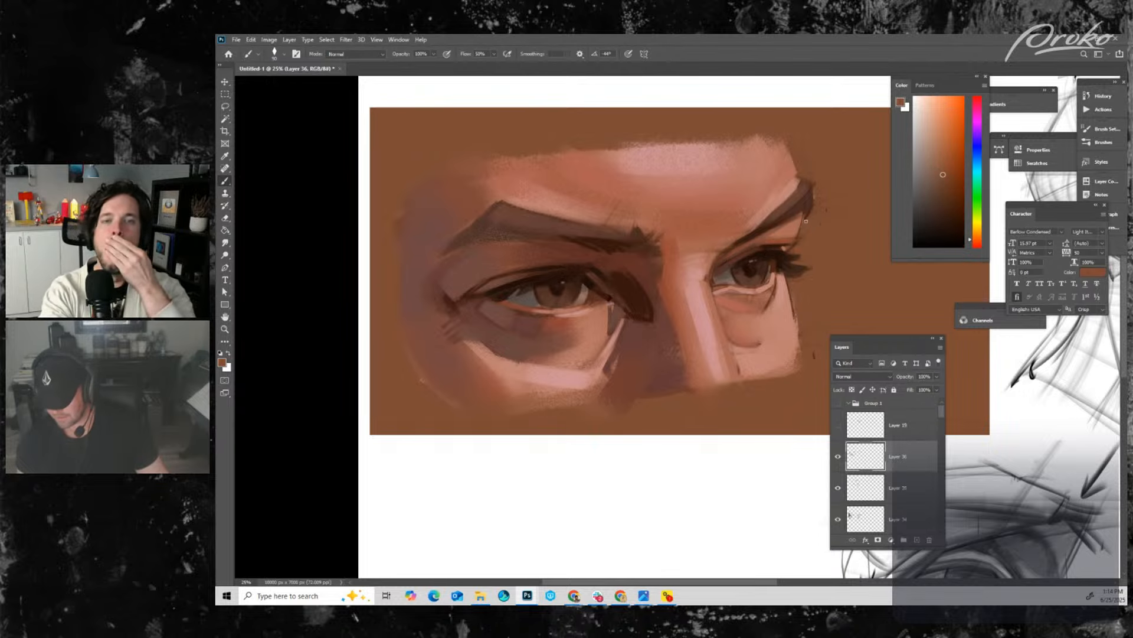
{"action": "left_click_drag", "start_coordinate": [816, 194], "coordinate": [813, 210]}
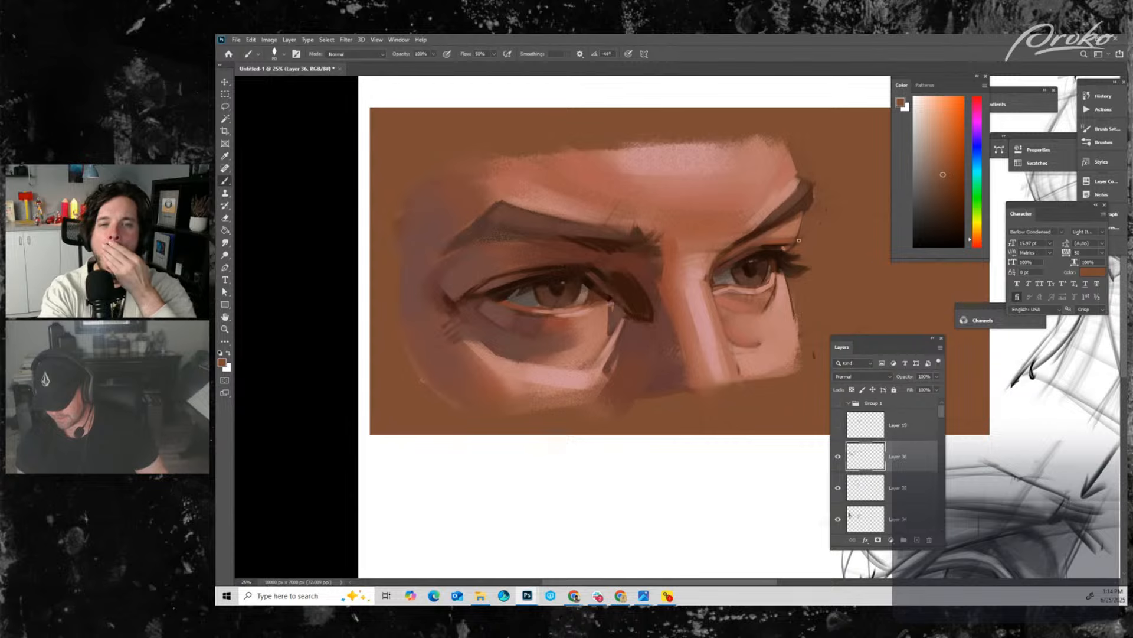
{"action": "key", "text": "bracketleft"}
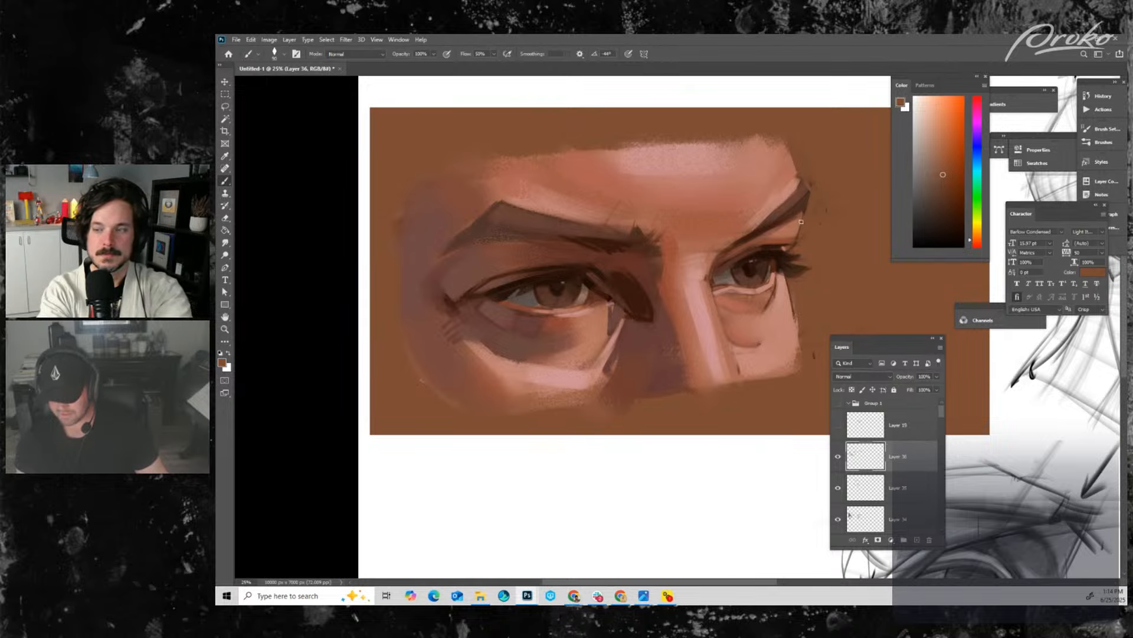
- Refine the far brow's upper edge with sampled muted brown and light pink skin tones
{"action": "left_click", "coordinate": [788, 204], "text": "alt"}
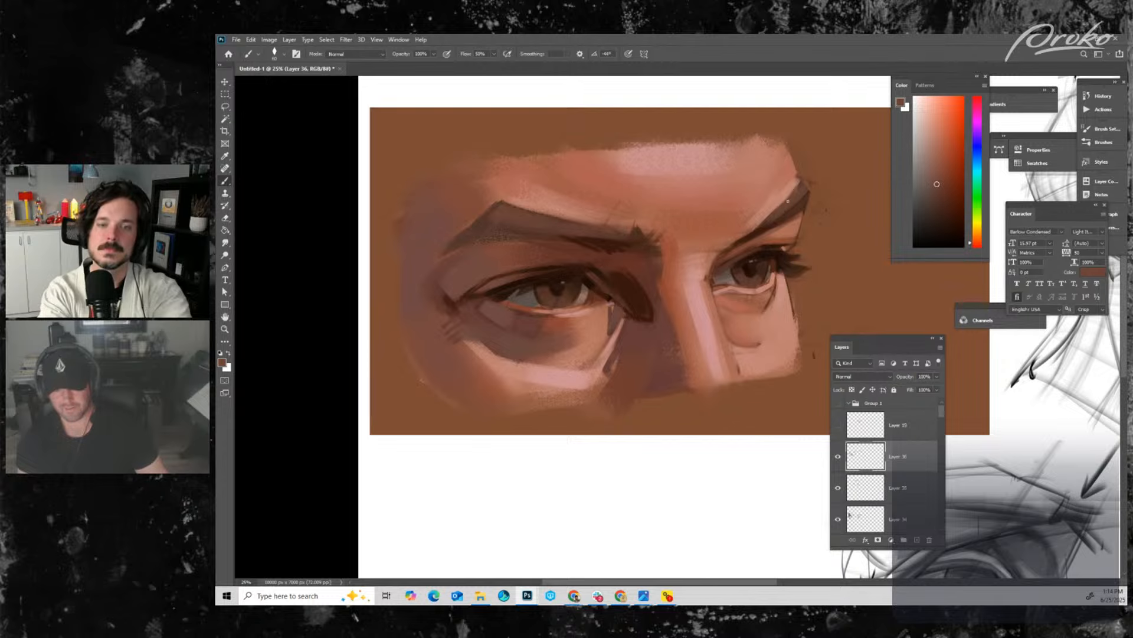
{"action": "left_click", "coordinate": [790, 200], "text": "alt"}
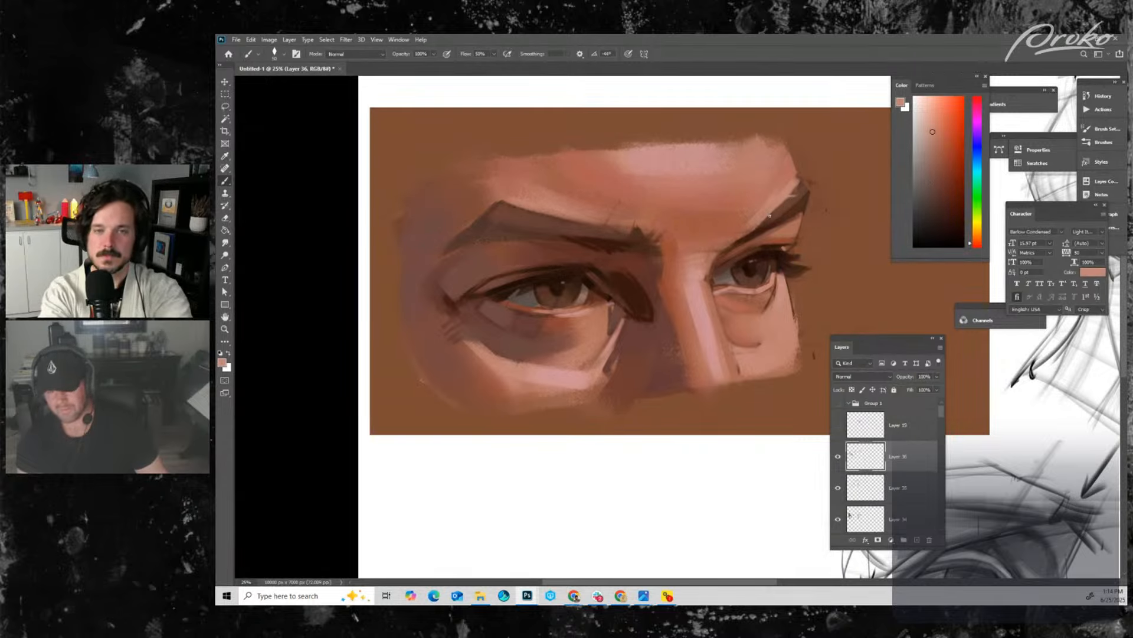
{"action": "left_click", "coordinate": [801, 224], "text": "alt"}
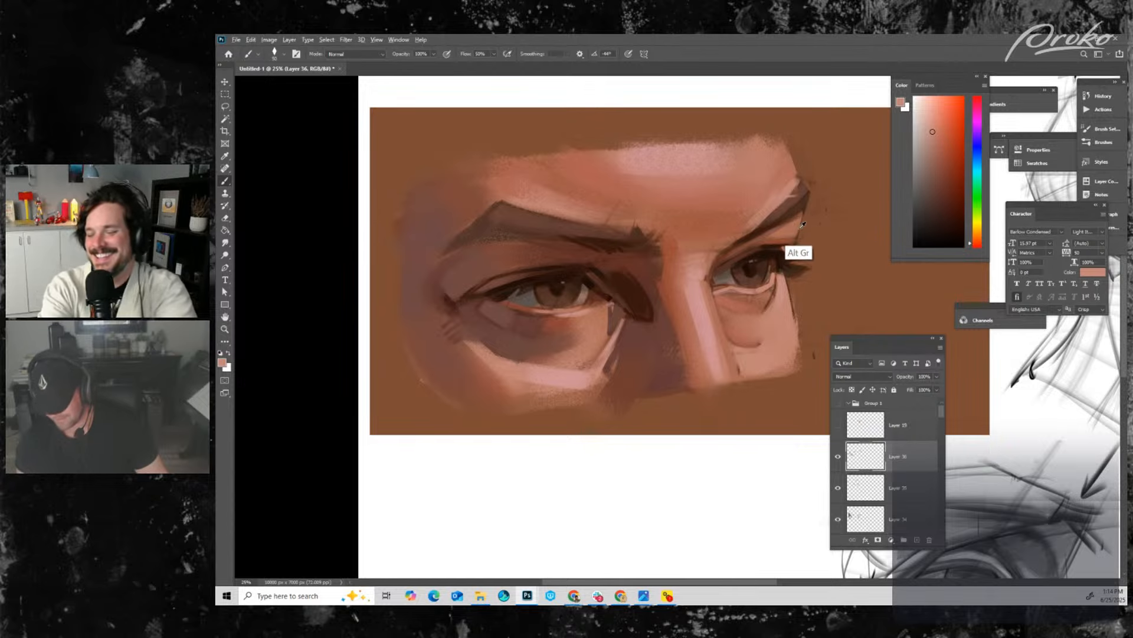
- Rework the far cheek's outer edge and the fold beneath the far eye with sampled salmon skin tones
{"action": "left_click", "coordinate": [791, 292], "text": "alt"}
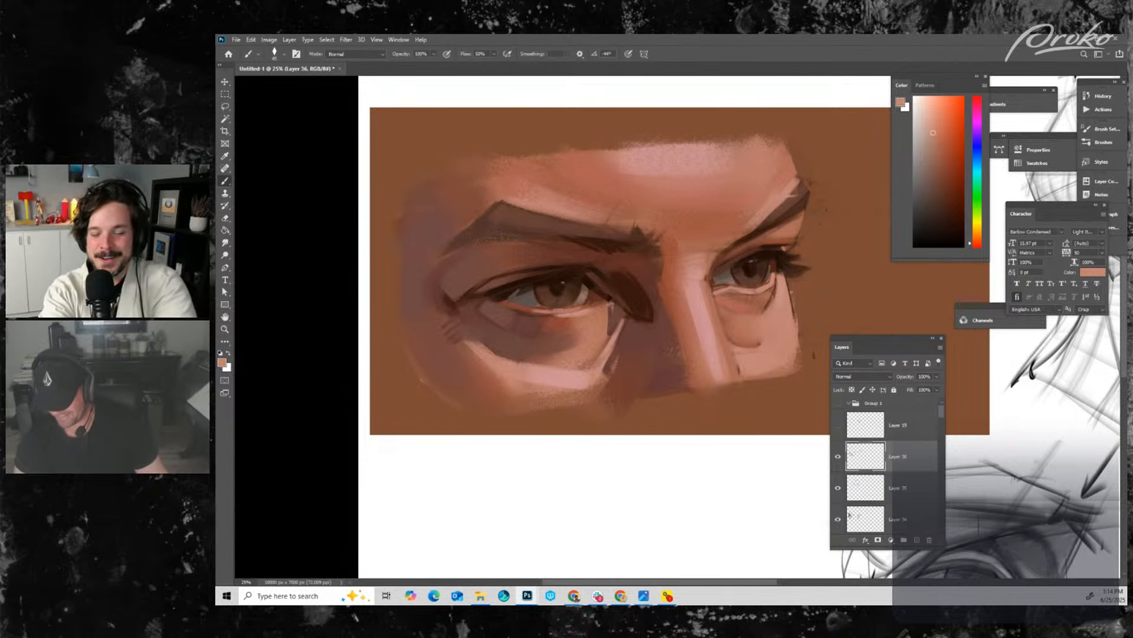
{"action": "left_click", "coordinate": [752, 321], "text": "alt"}
{"action": "left_click_drag", "start_coordinate": [792, 313], "coordinate": [788, 286]}
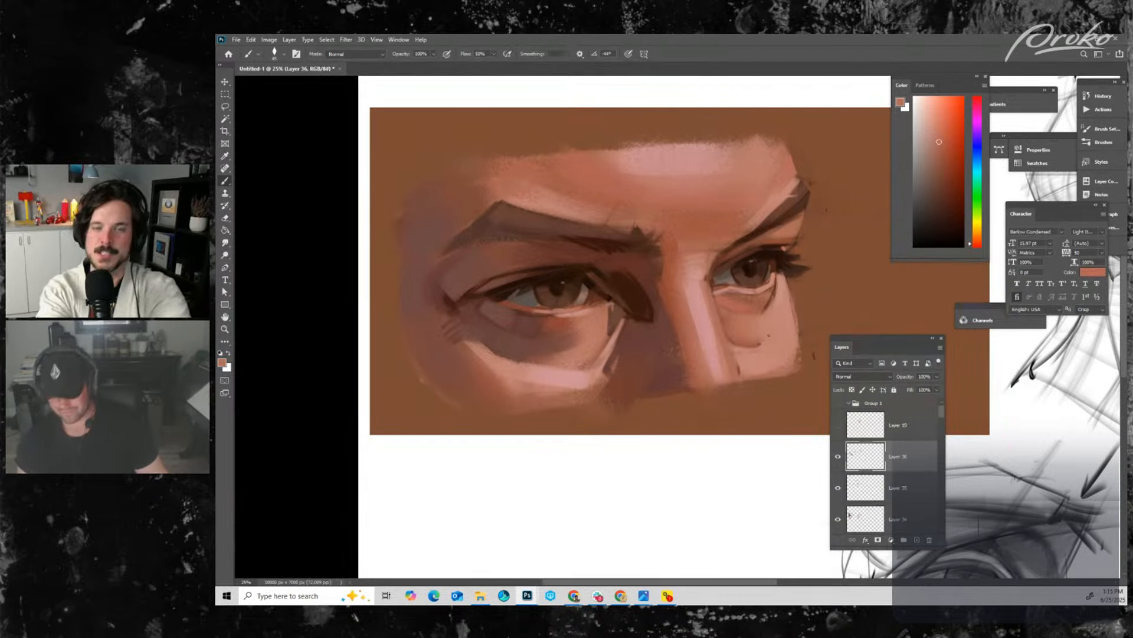
{"action": "left_click", "coordinate": [747, 346], "text": "alt"}
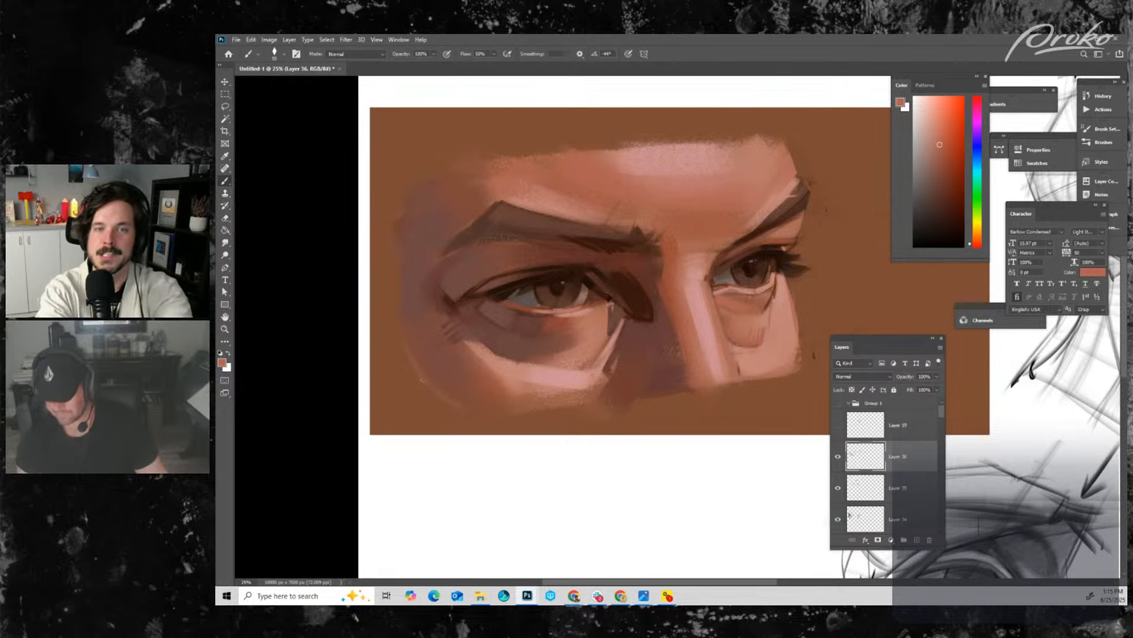
- Smooth the pale forehead highlight into the surrounding skin with large strokes of sampled salmon and pink
{"action": "left_click_drag", "start_coordinate": [620, 336], "coordinate": [613, 376]}
{"action": "left_click", "coordinate": [708, 253], "text": "alt"}
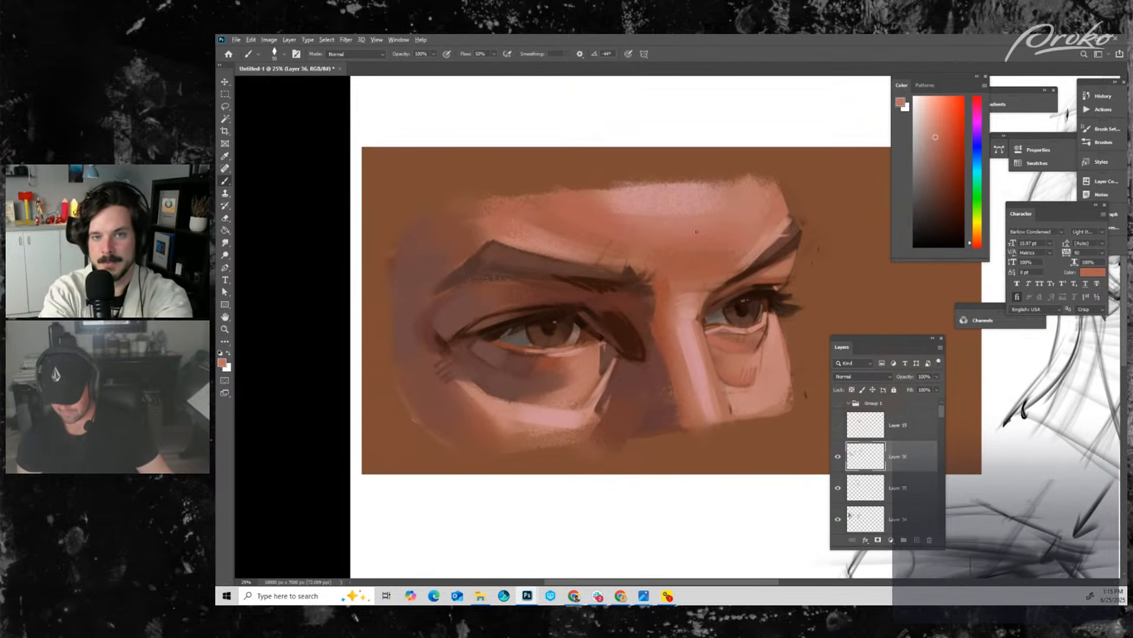
{"action": "left_click_drag", "start_coordinate": [617, 238], "coordinate": [697, 247]}
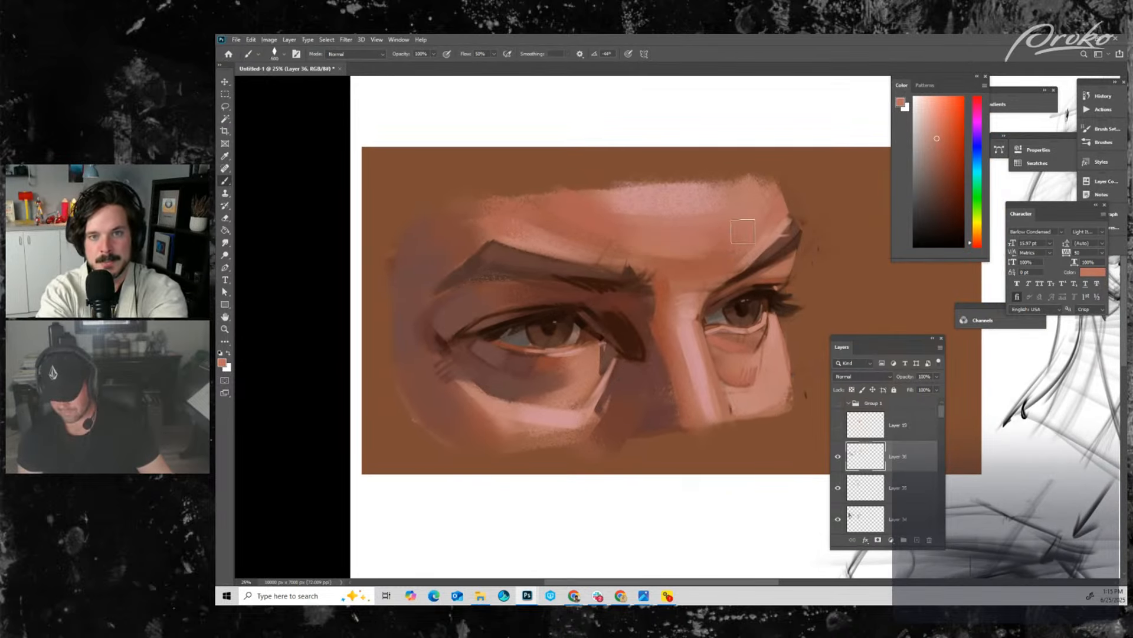
{"action": "left_click", "coordinate": [700, 203], "text": "alt"}
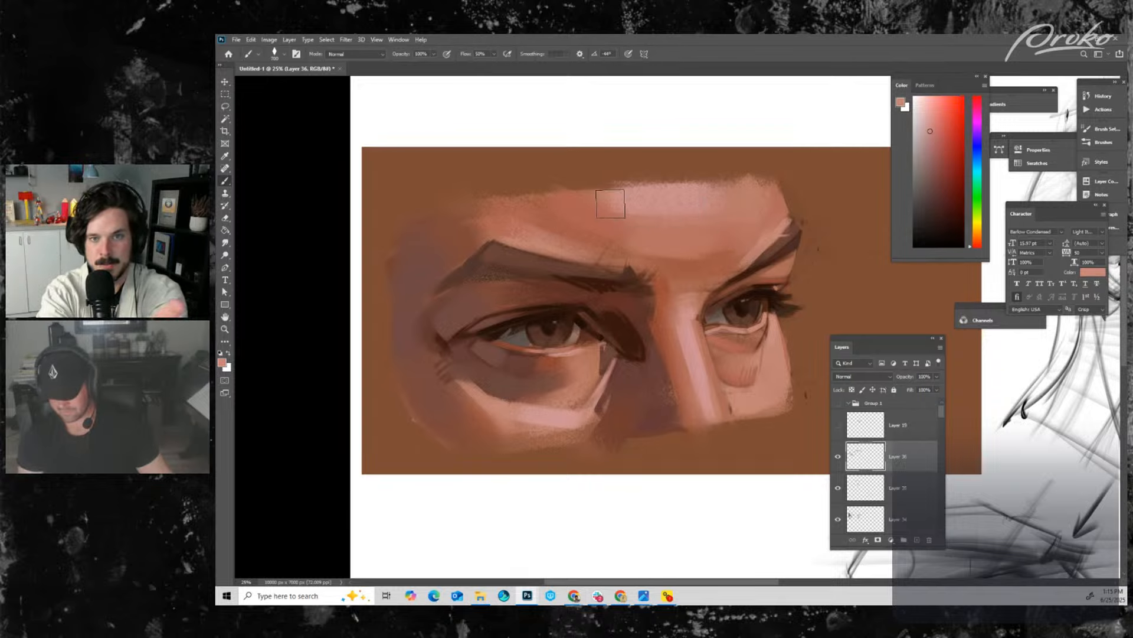
{"action": "key", "text": "bracketright"}
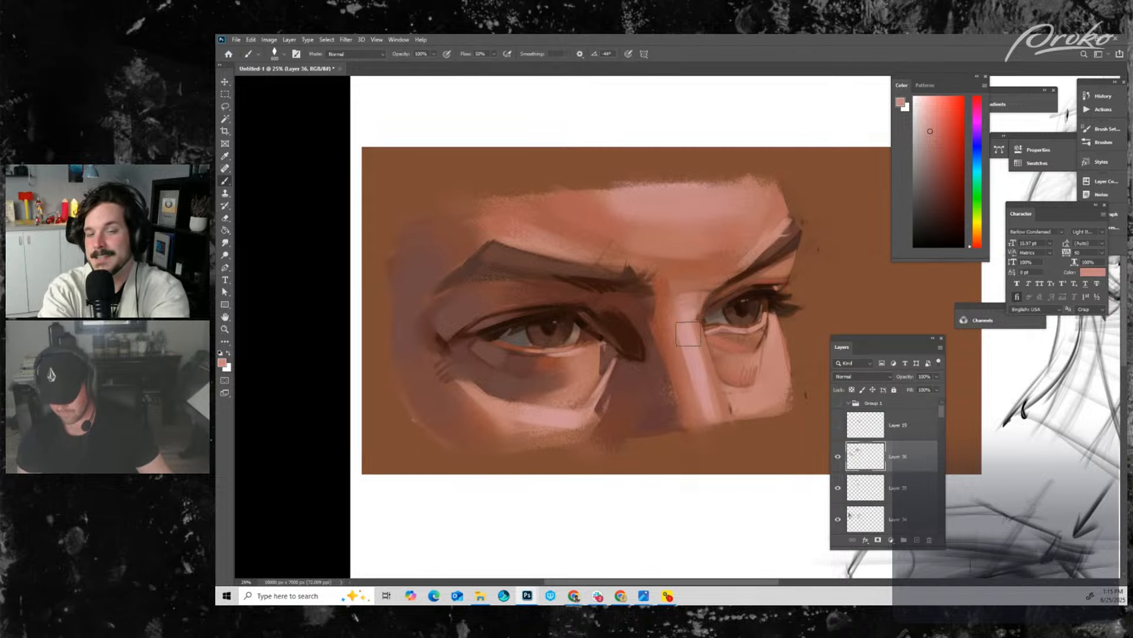
- Reshape the highlight at the top of the nose bridge with sampled pinks, progressively reducing the brush size
{"action": "key", "text": "bracketleft"}
{"action": "left_click", "coordinate": [689, 313], "text": "alt"}
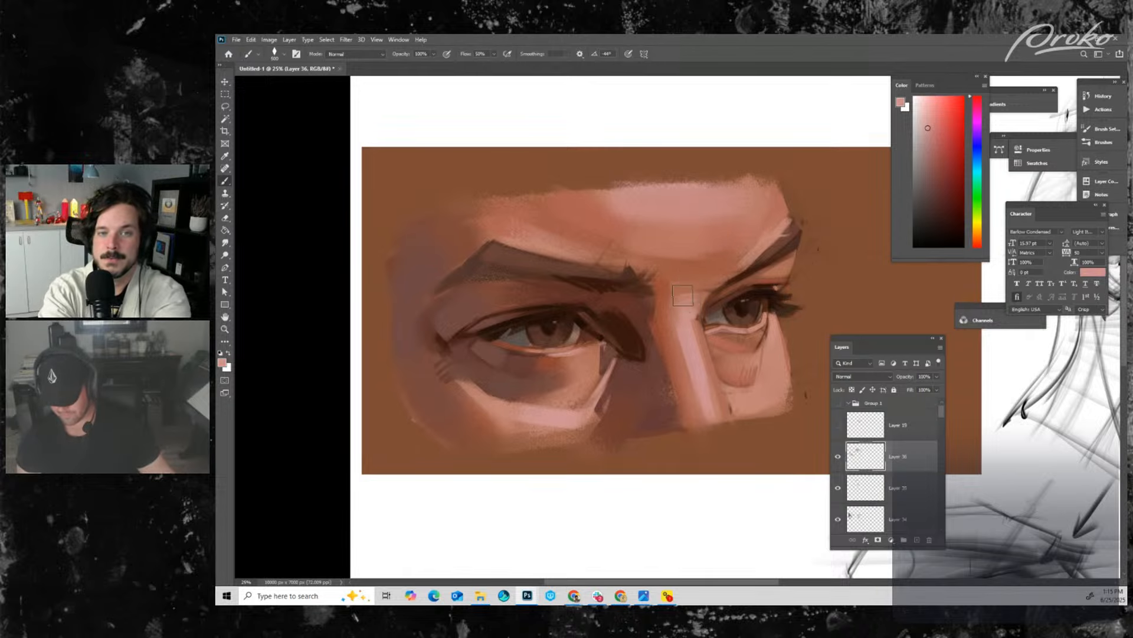
{"action": "key", "text": "bracketleft"}
{"action": "key", "text": "bracketleft"}
{"action": "key", "text": "bracketleft"}
{"action": "left_click", "coordinate": [692, 304], "text": "alt"}
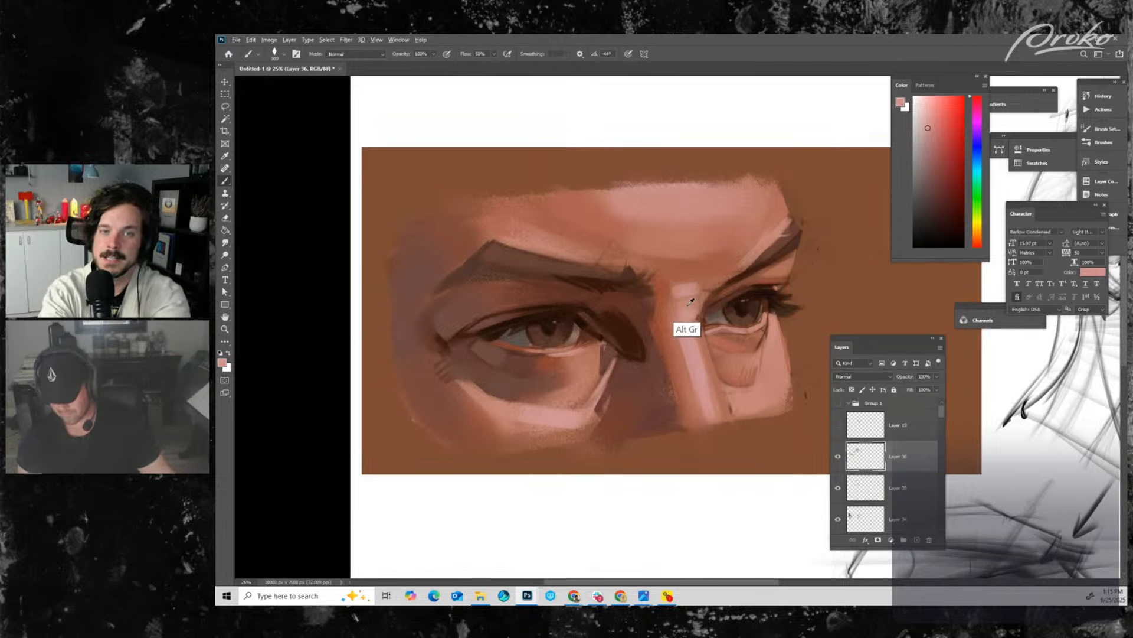
{"action": "key", "text": "bracketleft"}
{"action": "key", "text": "bracketleft"}
{"action": "key", "text": "bracketleft"}
{"action": "key", "text": "bracketleft"}
{"action": "key", "text": "bracketleft"}
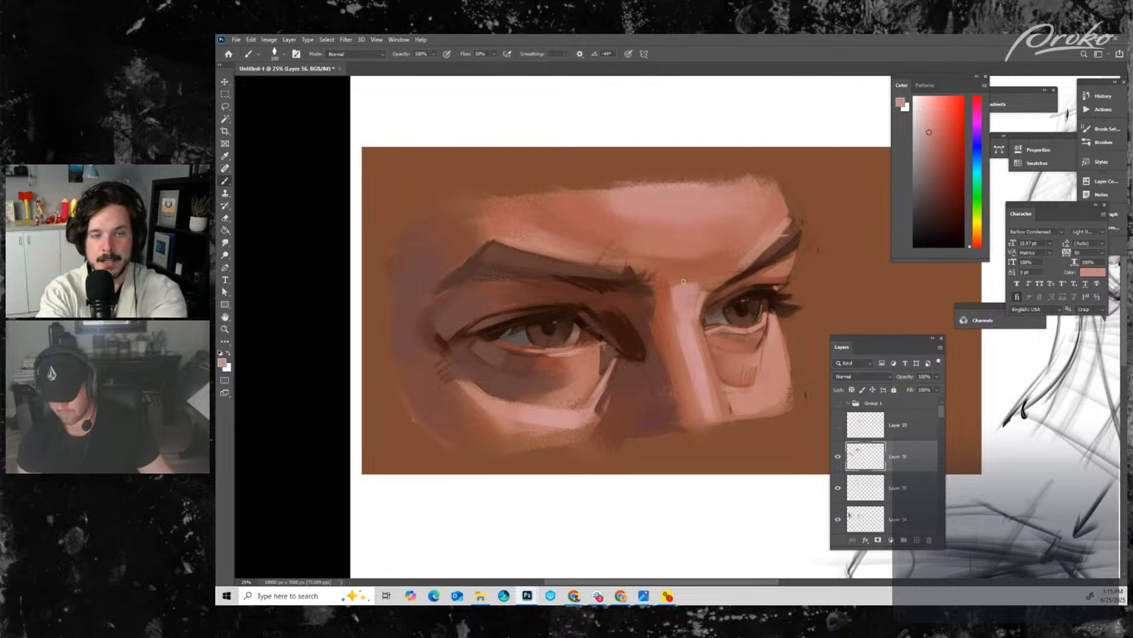
- Even out the skin between the brows with sampled salmon, varying the brush size
{"action": "left_click", "coordinate": [702, 276], "text": "alt"}
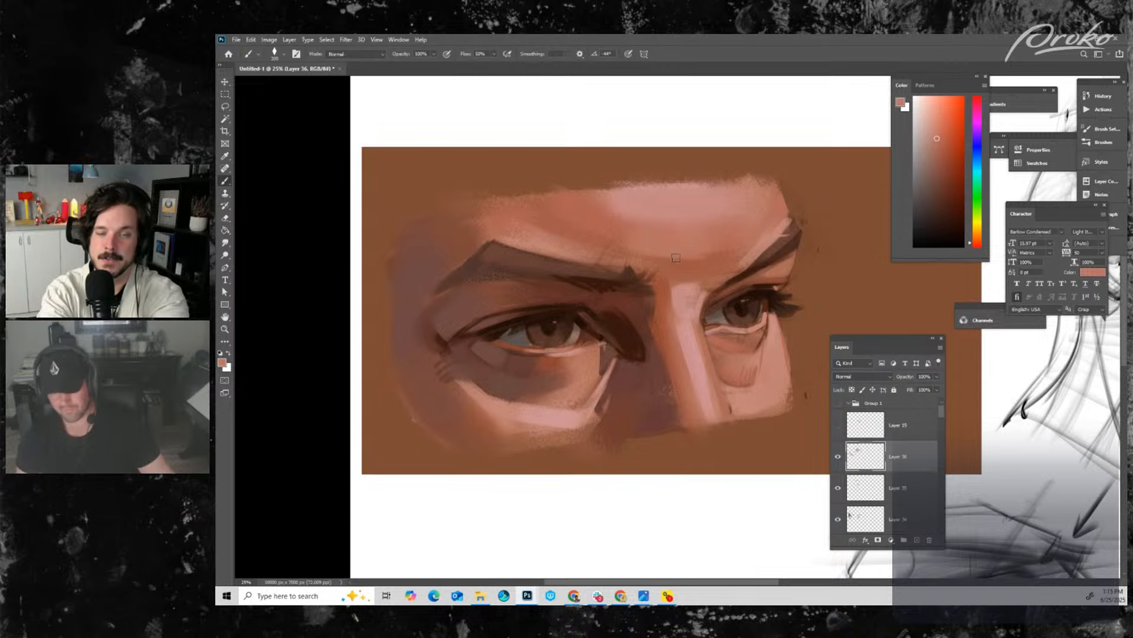
{"action": "key", "text": "bracketright"}
{"action": "key", "text": "bracketright"}
{"action": "key", "text": "bracketright"}
{"action": "key", "text": "bracketright"}
{"action": "key", "text": "bracketright"}
{"action": "key", "text": "bracketright"}
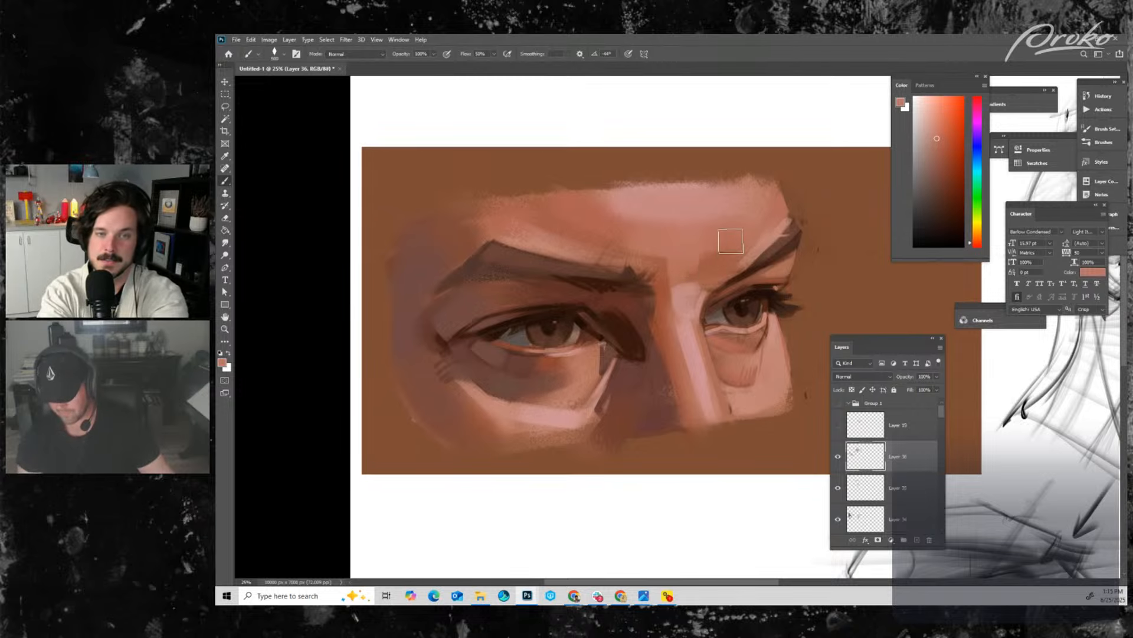
{"action": "key", "text": "bracketright"}
{"action": "key", "text": "bracketleft"}
{"action": "key", "text": "bracketleft"}
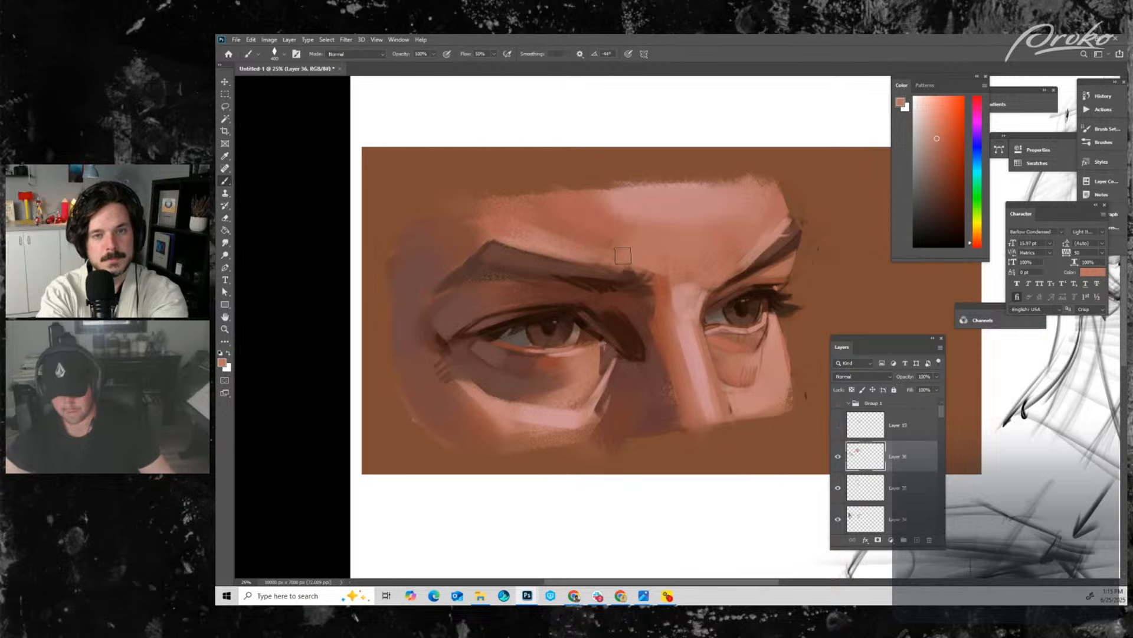
- Clean up the near brow's inner upper edge and the forehead above it with broad strokes of the salmon skin tone
{"action": "key", "text": "bracketright"}
{"action": "key", "text": "bracketright"}
{"action": "key", "text": "bracketright"}
{"action": "key", "text": "bracketright"}
{"action": "key", "text": "bracketleft"}
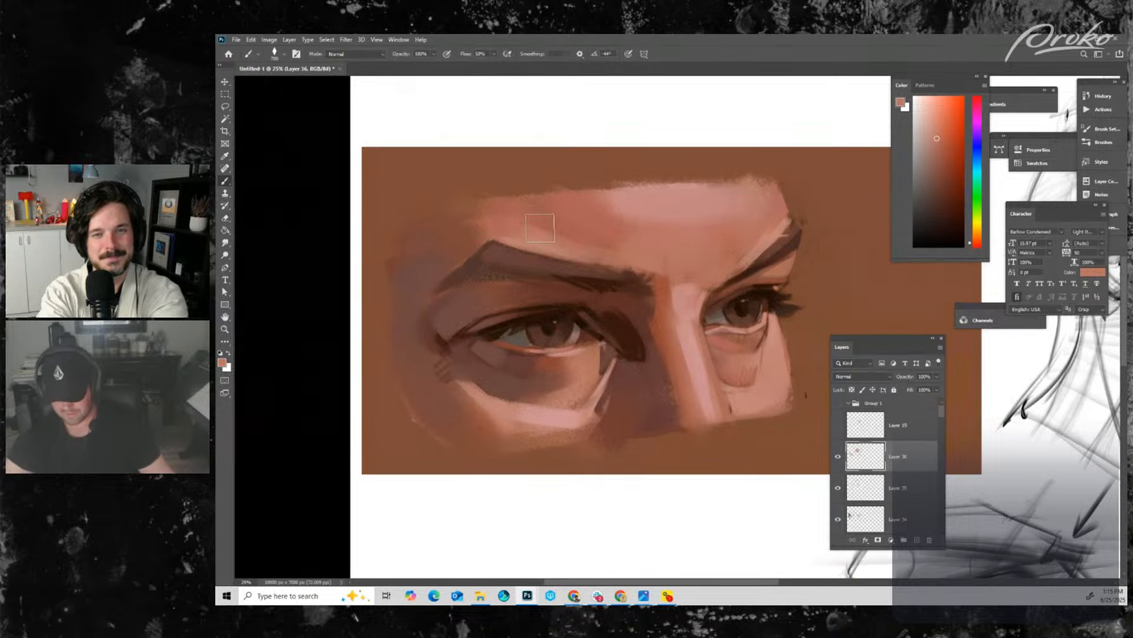
{"action": "left_click_drag", "start_coordinate": [542, 230], "coordinate": [661, 260]}
{"action": "key", "text": "bracketleft"}
{"action": "key", "text": "bracketleft"}
{"action": "key", "text": "bracketleft"}
{"action": "key", "text": "bracketleft"}
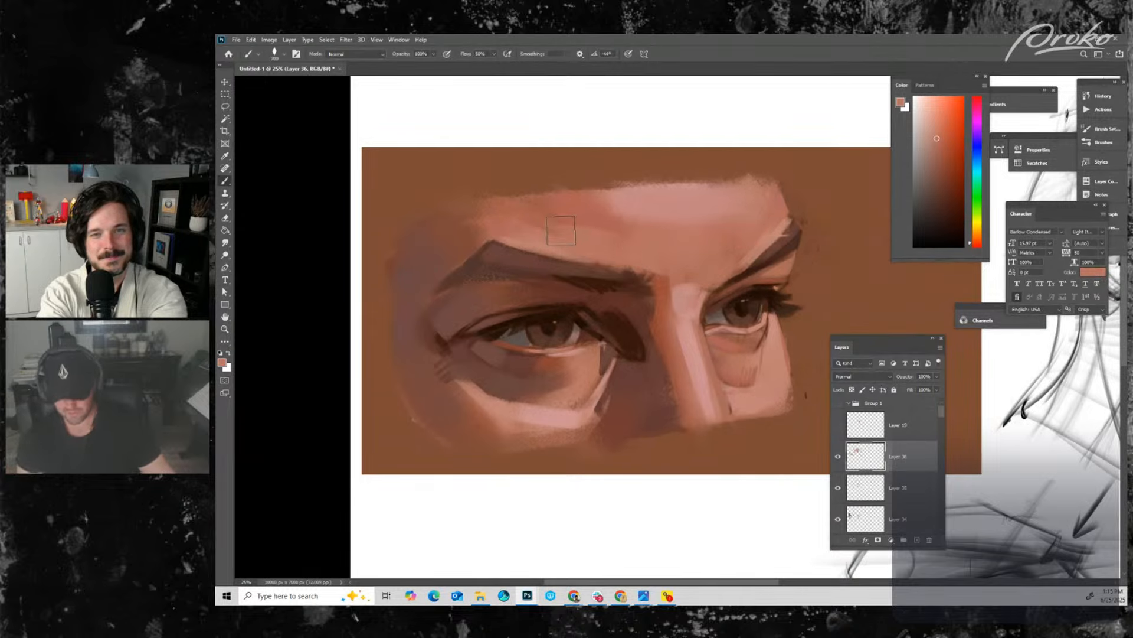
- Paint lighter pink strokes along the near brow's upper edge with a sampled skin tone and a smaller brush
{"action": "left_click", "coordinate": [543, 230], "text": "alt"}
{"action": "key", "text": "bracketleft"}
{"action": "key", "text": "bracketleft"}
{"action": "key", "text": "bracketleft"}
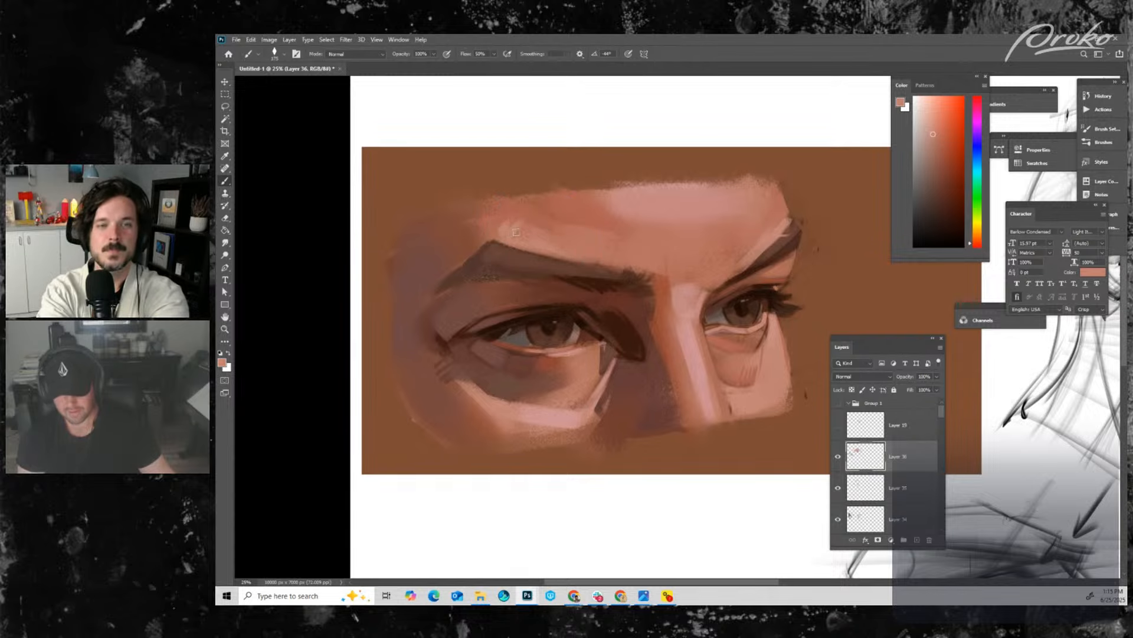
{"action": "mouse_move", "coordinate": [504, 229]}
{"action": "left_mouse_down"}
{"action": "mouse_move", "coordinate": [584, 227]}
{"action": "mouse_move", "coordinate": [630, 258]}
{"action": "left_mouse_up"}
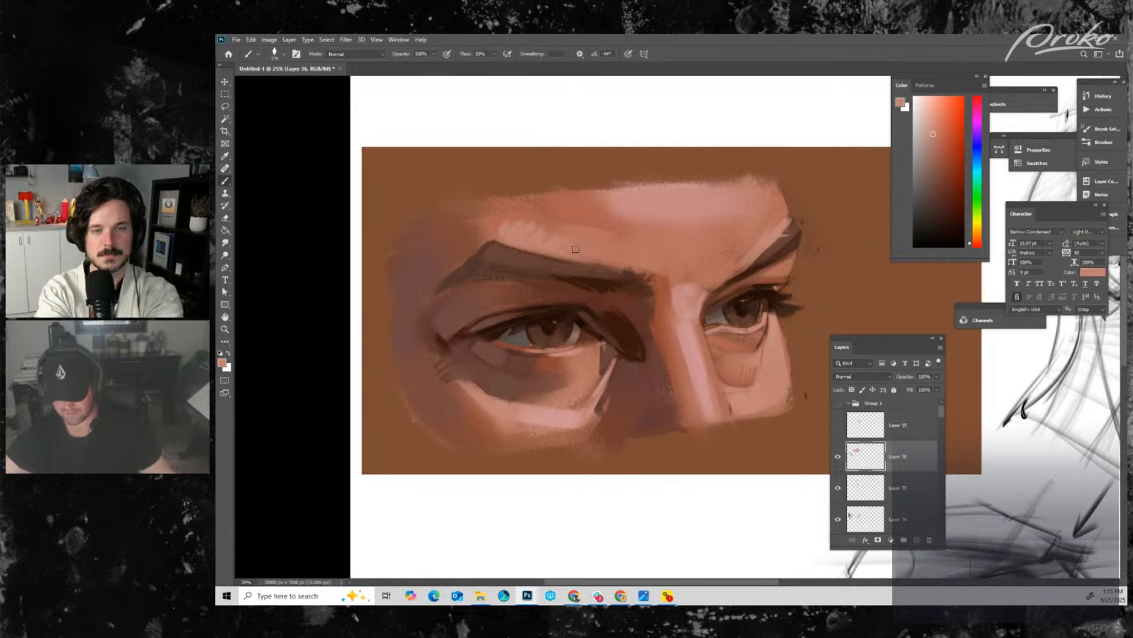
- Hatch sampled salmon tones across the forehead above the near brow to blend it into the central highlight
{"action": "left_click", "coordinate": [607, 231], "text": "alt"}
{"action": "key", "text": "bracketleft"}
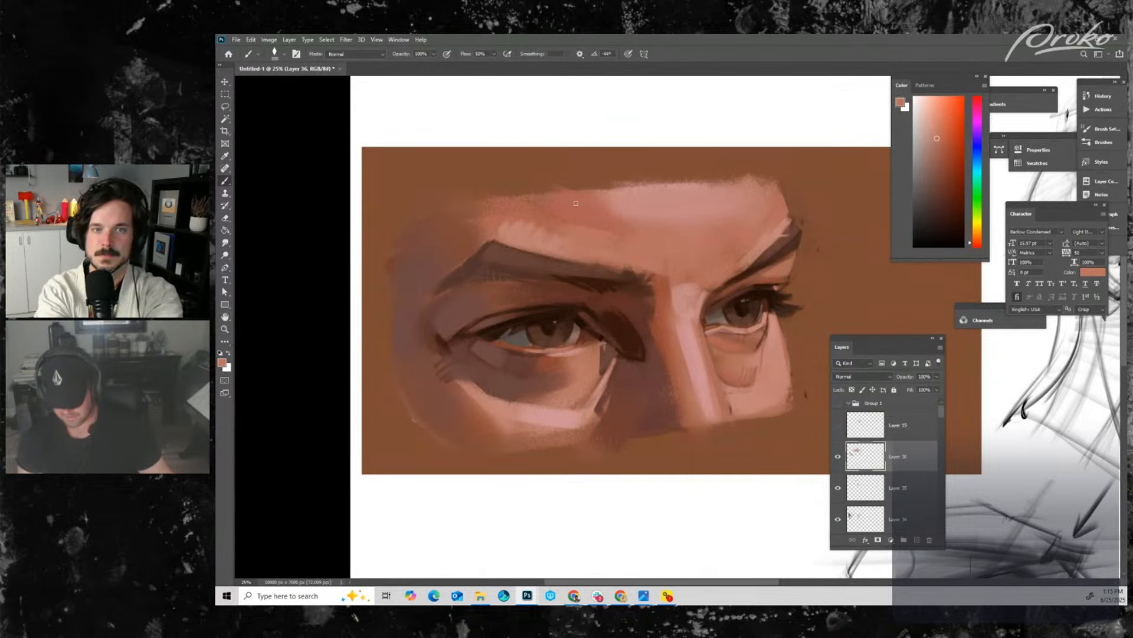
{"action": "left_click", "coordinate": [558, 228], "text": "alt"}
{"action": "key", "text": "bracketleft"}
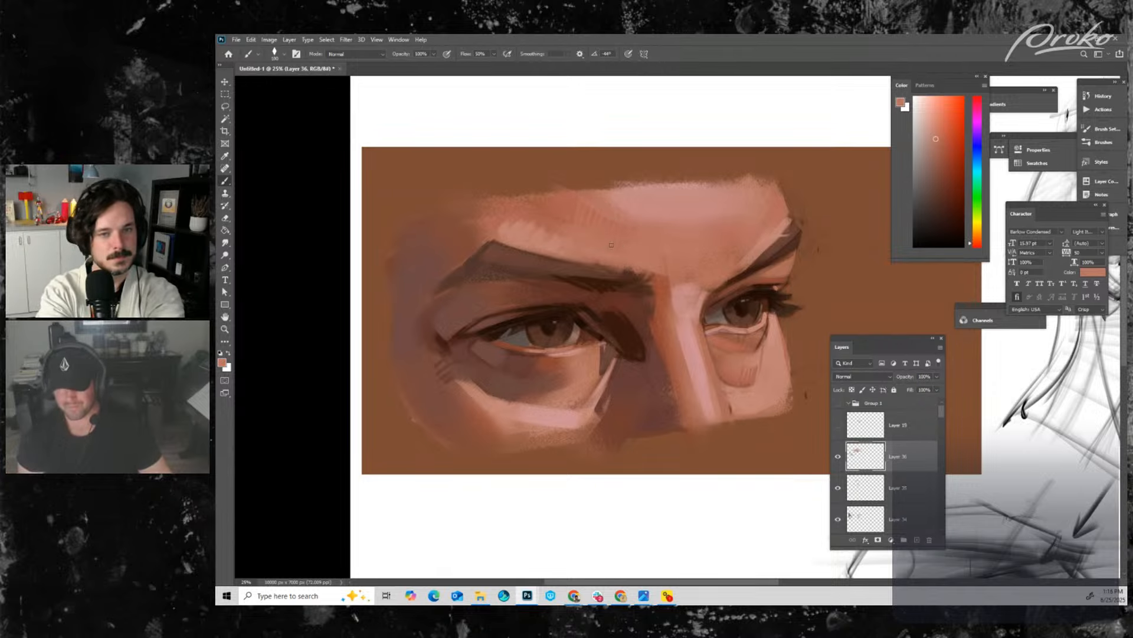
- Paint sampled reddish brown and salmon strokes into the shadow below the near eye, adjusting the brush size
{"action": "left_click_drag", "start_coordinate": [671, 324], "coordinate": [701, 276]}
{"action": "left_click", "coordinate": [589, 322], "text": "alt"}
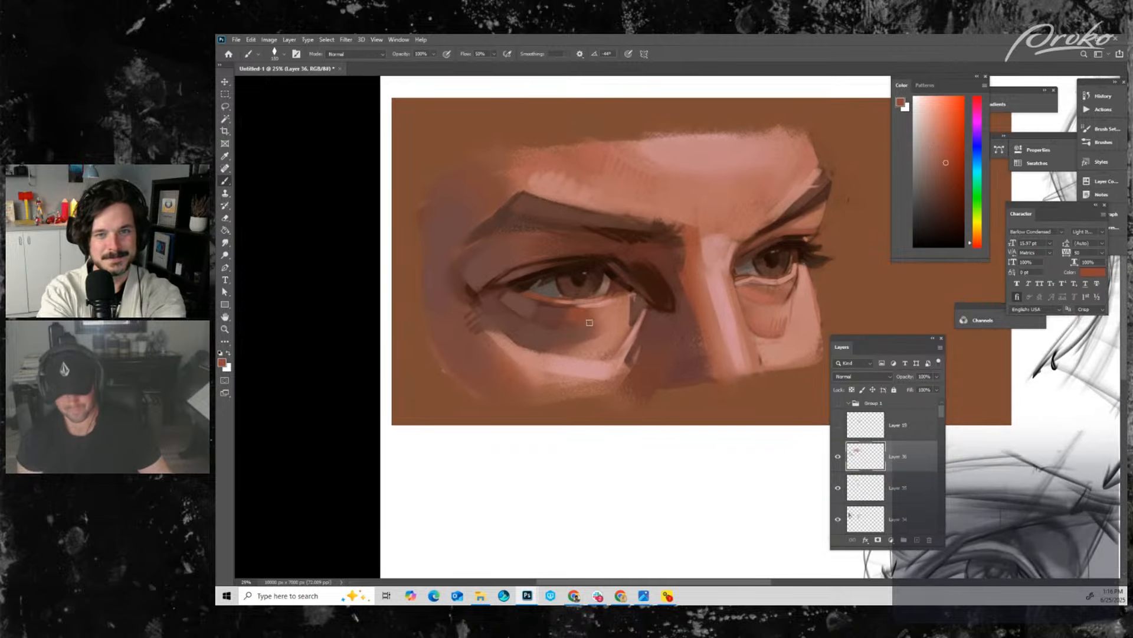
{"action": "key", "text": "]"}
{"action": "key", "text": "]"}
{"action": "key", "text": "]"}
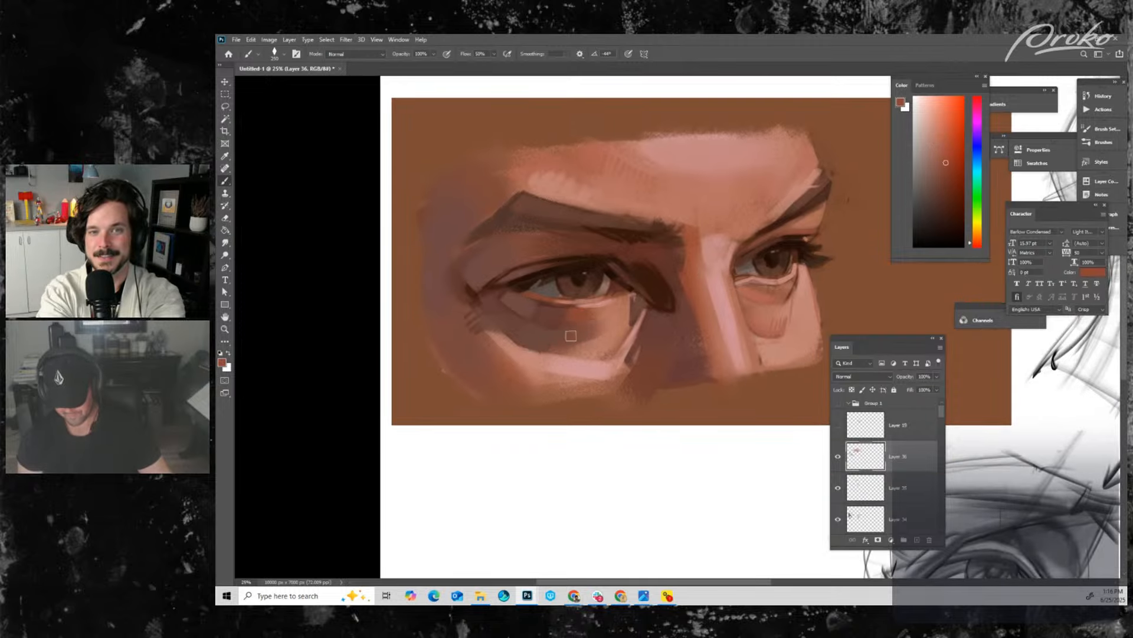
{"action": "key", "text": "bracketleft"}
{"action": "key", "text": "bracketleft"}
{"action": "key", "text": "bracketleft"}
{"action": "left_click", "coordinate": [586, 337], "text": "alt"}
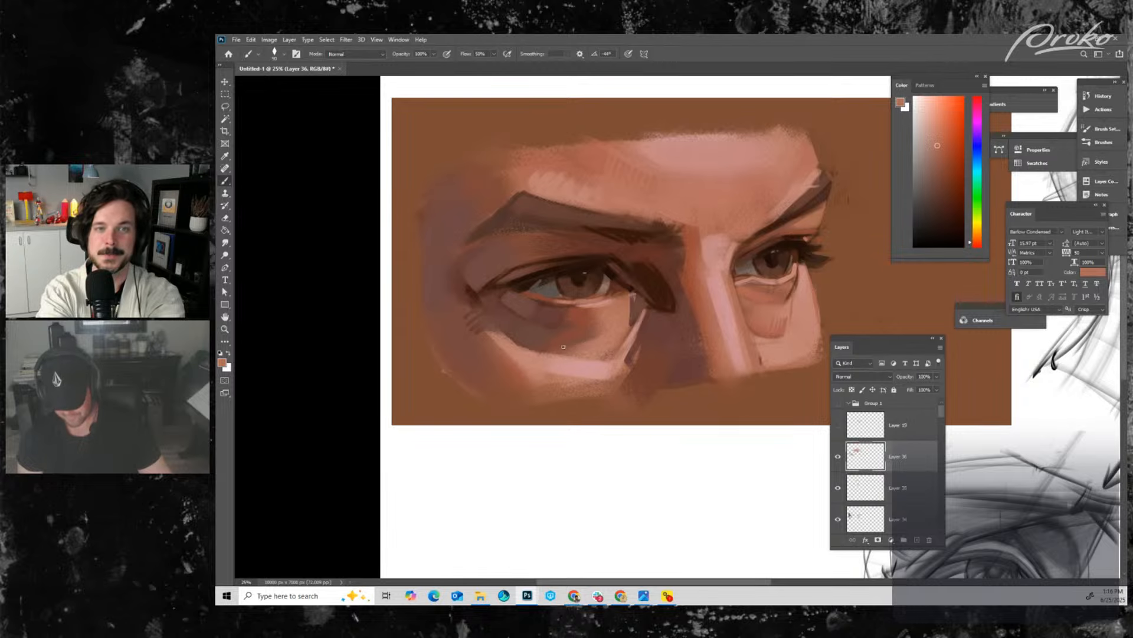
{"action": "left_click_drag", "start_coordinate": [563, 347], "coordinate": [591, 331]}
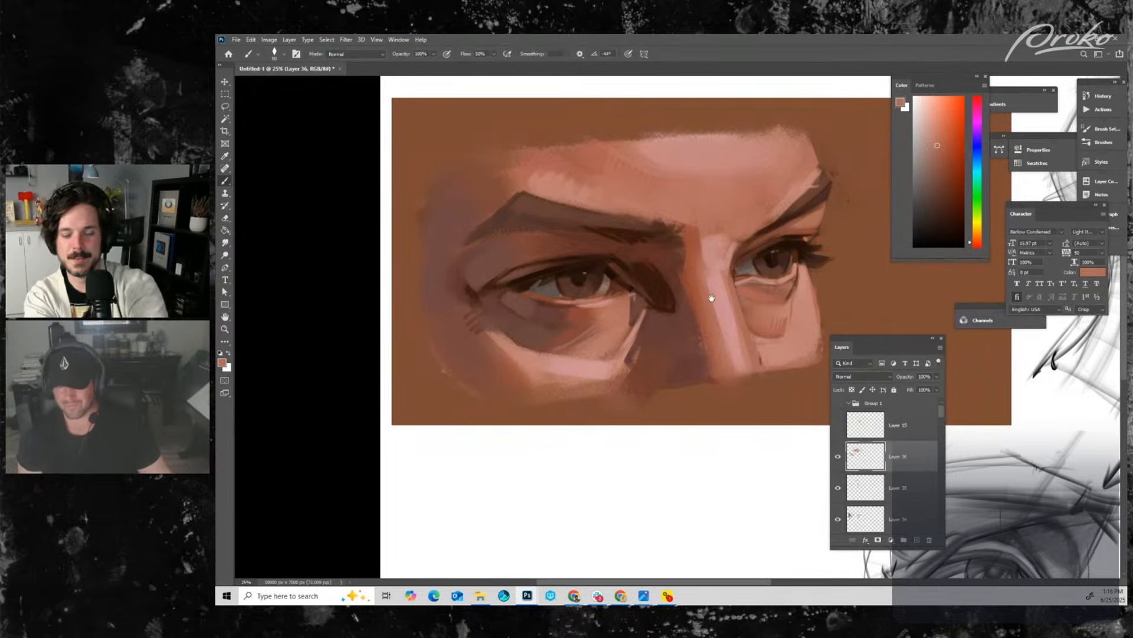
- Smooth the upper forehead above the near brow with a sampled salmon tone and a much larger brush
{"action": "left_click_drag", "start_coordinate": [710, 298], "coordinate": [733, 329]}
{"action": "left_click", "coordinate": [661, 198], "text": "alt"}
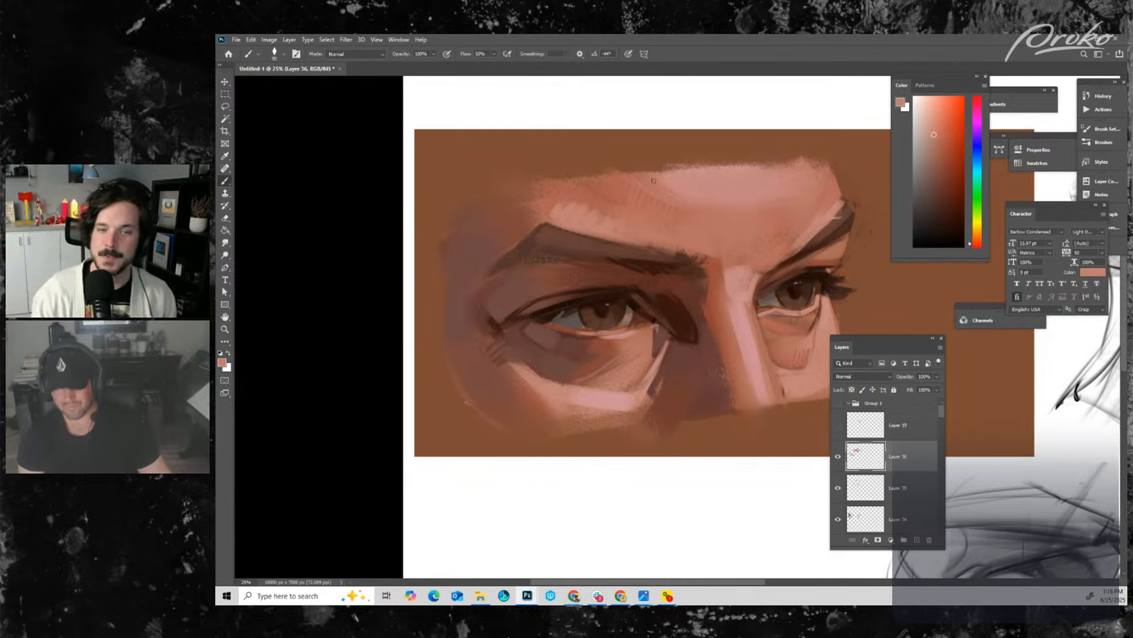
{"action": "key", "text": "bracketright"}
{"action": "key", "text": "bracketright"}
{"action": "key", "text": "bracketright"}
{"action": "key", "text": "bracketright"}
{"action": "key", "text": "bracketright"}
{"action": "key", "text": "bracketright"}
{"action": "key", "text": "bracketright"}
{"action": "key", "text": "bracketright"}
{"action": "key", "text": "bracketright"}
{"action": "key", "text": "bracketright"}
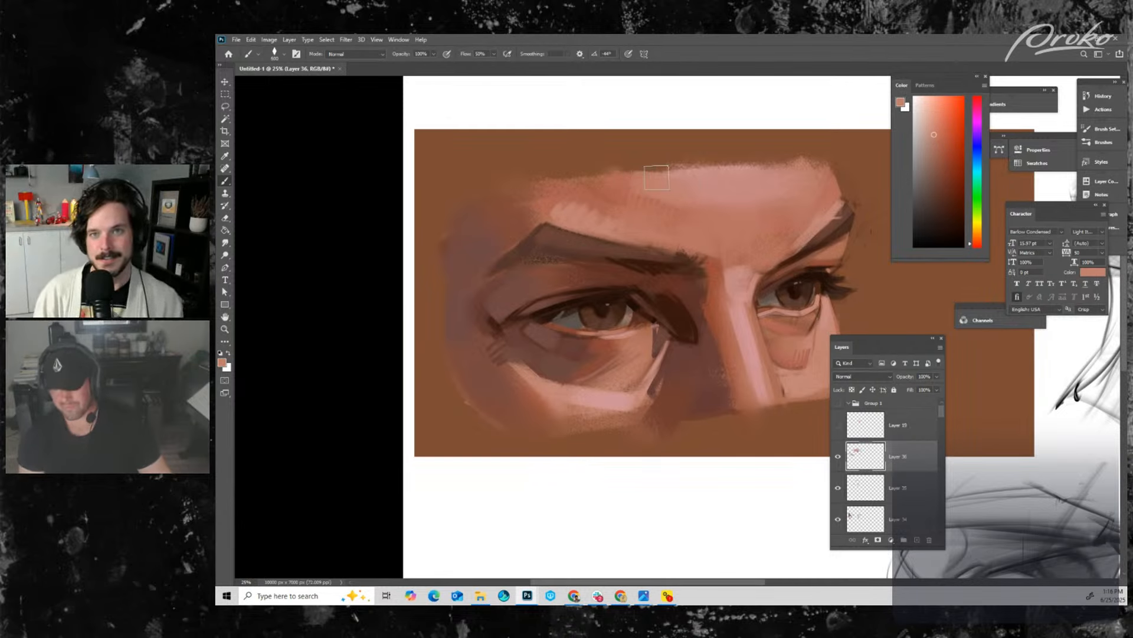
{"action": "key", "text": "bracketright"}
{"action": "key", "text": "bracketright"}
{"action": "key", "text": "bracketright"}
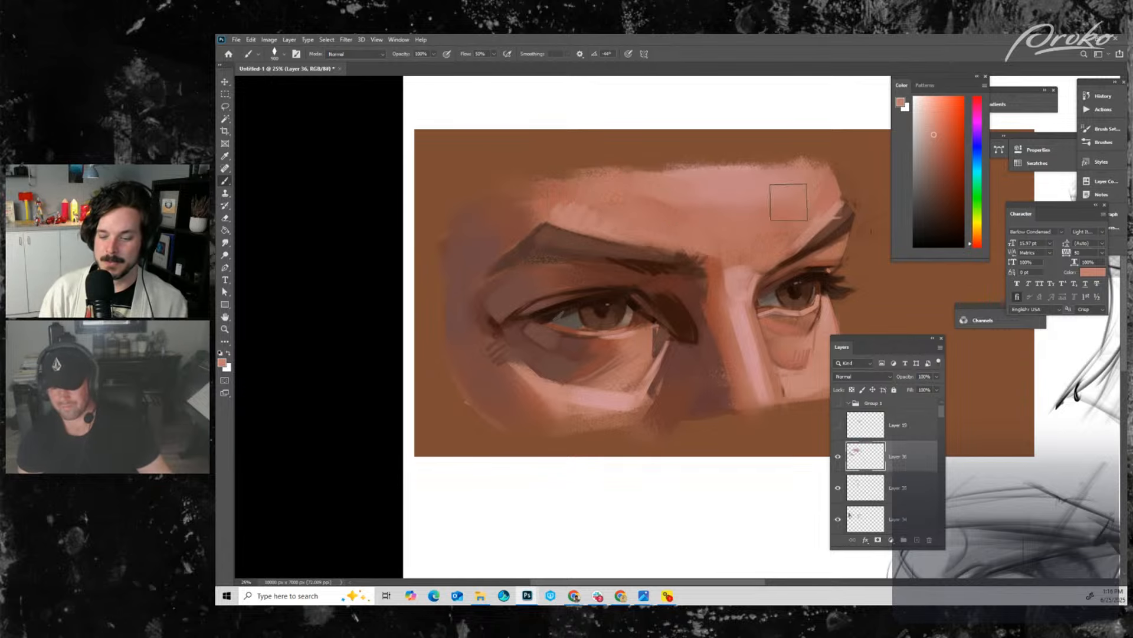
- Touch up the forehead edge above the far brow with salmon strokes from a smaller brush
{"action": "left_click_drag", "start_coordinate": [771, 228], "coordinate": [746, 228]}
{"action": "key", "text": "bracketleft"}
{"action": "key", "text": "bracketleft"}
{"action": "key", "text": "bracketleft"}
{"action": "key", "text": "bracketleft"}
{"action": "key", "text": "bracketleft"}
{"action": "key", "text": "bracketleft"}
{"action": "key", "text": "bracketleft"}
{"action": "key", "text": "bracketleft"}
{"action": "key", "text": "bracketleft"}
{"action": "key", "text": "bracketleft"}
{"action": "key", "text": "bracketleft"}
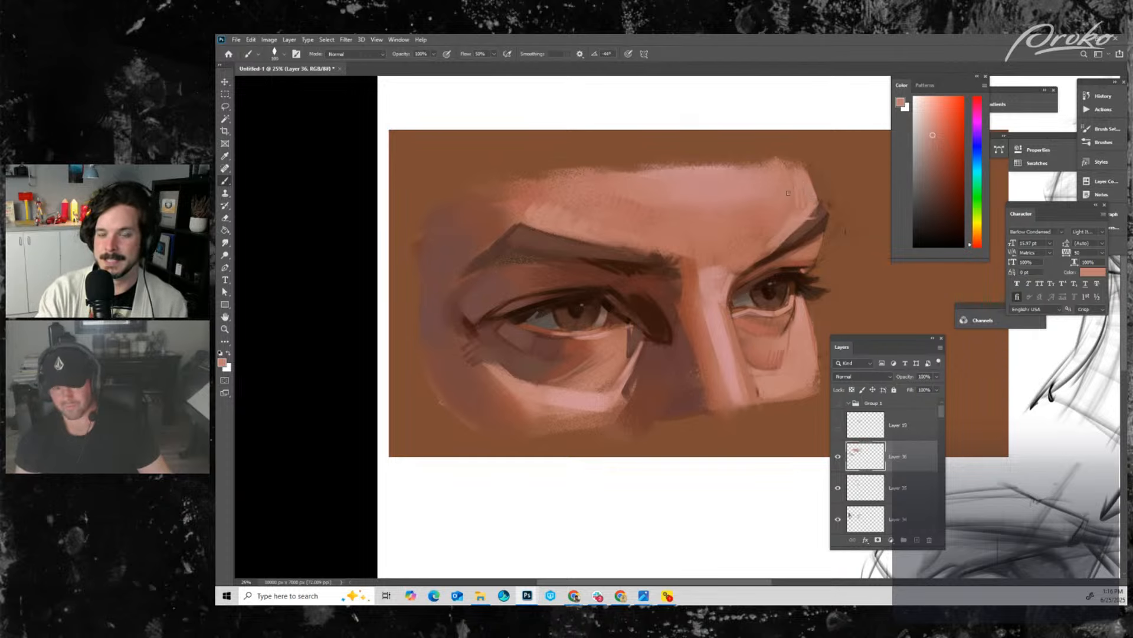
- Blend the central forehead into the area above the near brow with broad salmon strokes, varying the brush size
{"action": "key", "text": "bracketright"}
{"action": "key", "text": "bracketright"}
{"action": "key", "text": "bracketright"}
{"action": "key", "text": "bracketright"}
{"action": "key", "text": "bracketright"}
{"action": "key", "text": "bracketright"}
{"action": "key", "text": "bracketright"}
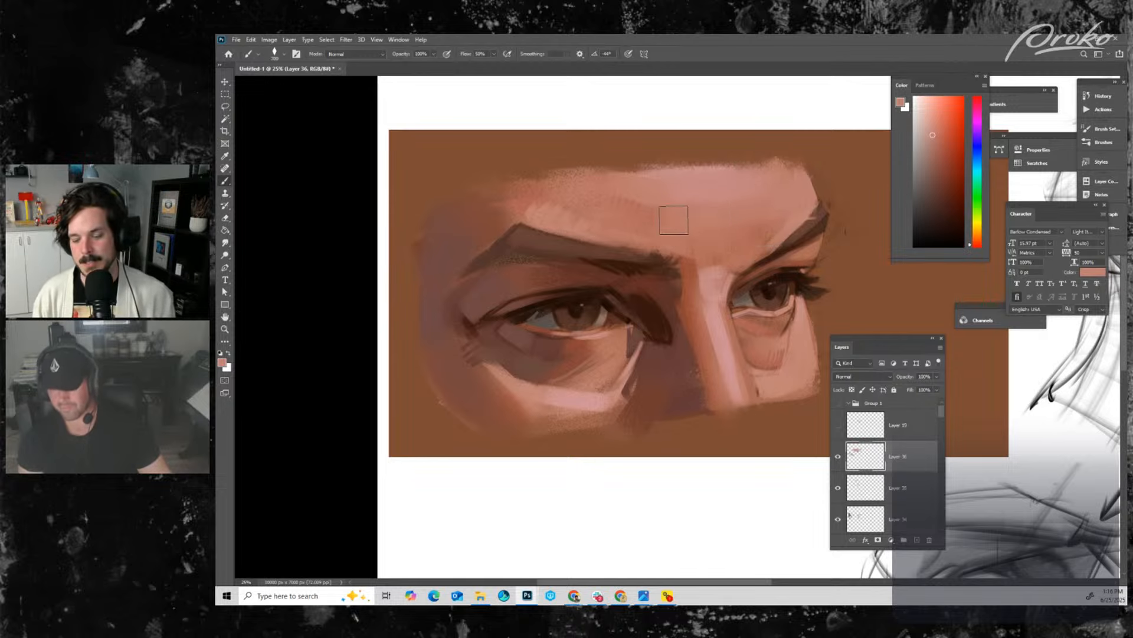
{"action": "key", "text": "bracketleft"}
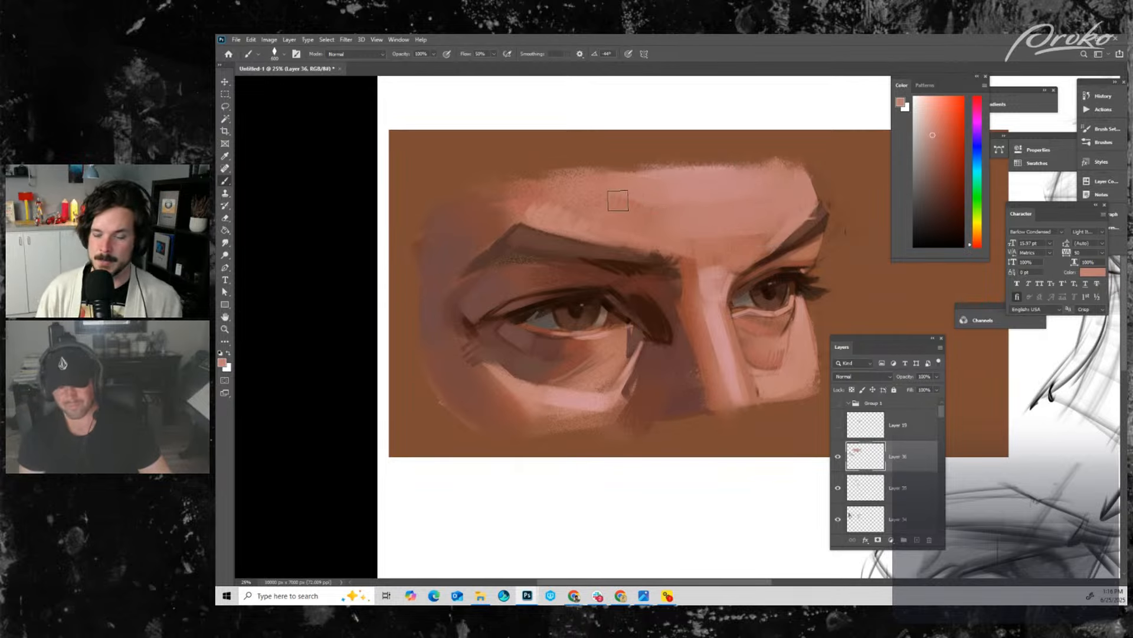
{"action": "key", "text": "bracketleft"}
{"action": "key", "text": "bracketleft"}
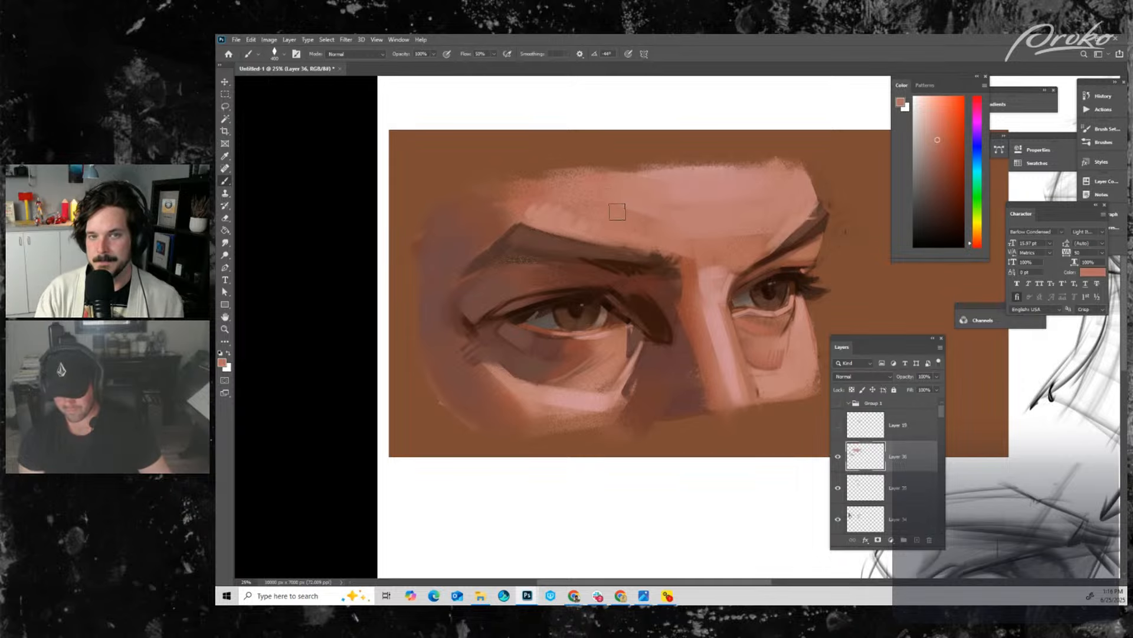
{"action": "key", "text": "bracketleft"}
{"action": "key", "text": "bracketleft"}
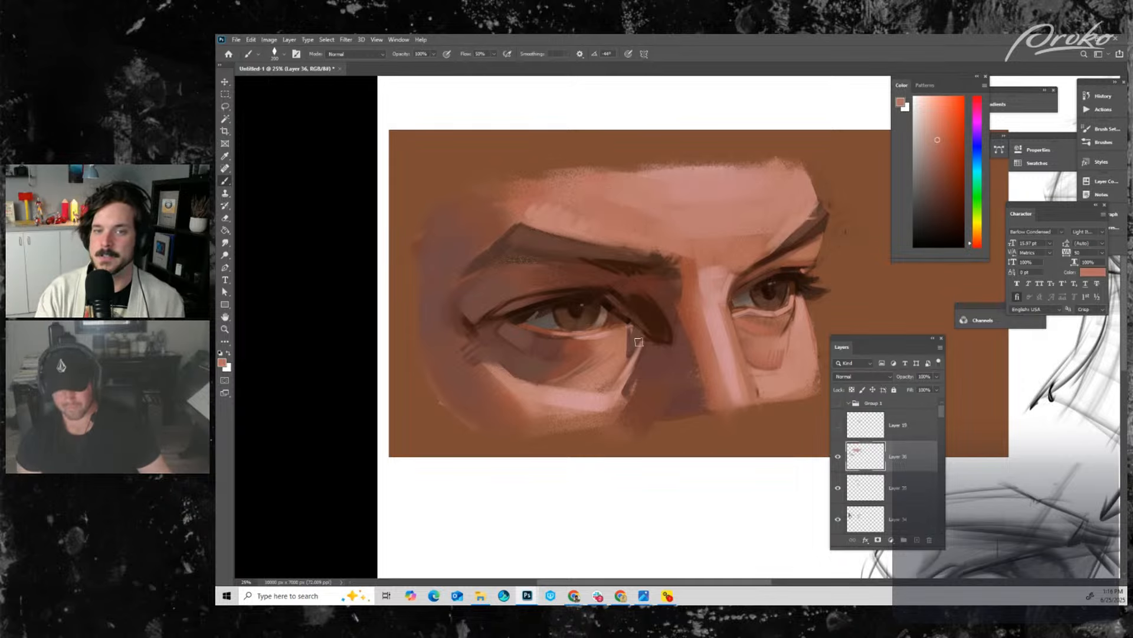
- Paint muted greyish brown strokes beside the near eye's inner corner, starting from a sampled dark brown
{"action": "key", "text": "bracketleft"}
{"action": "left_click", "coordinate": [661, 328], "text": "alt"}
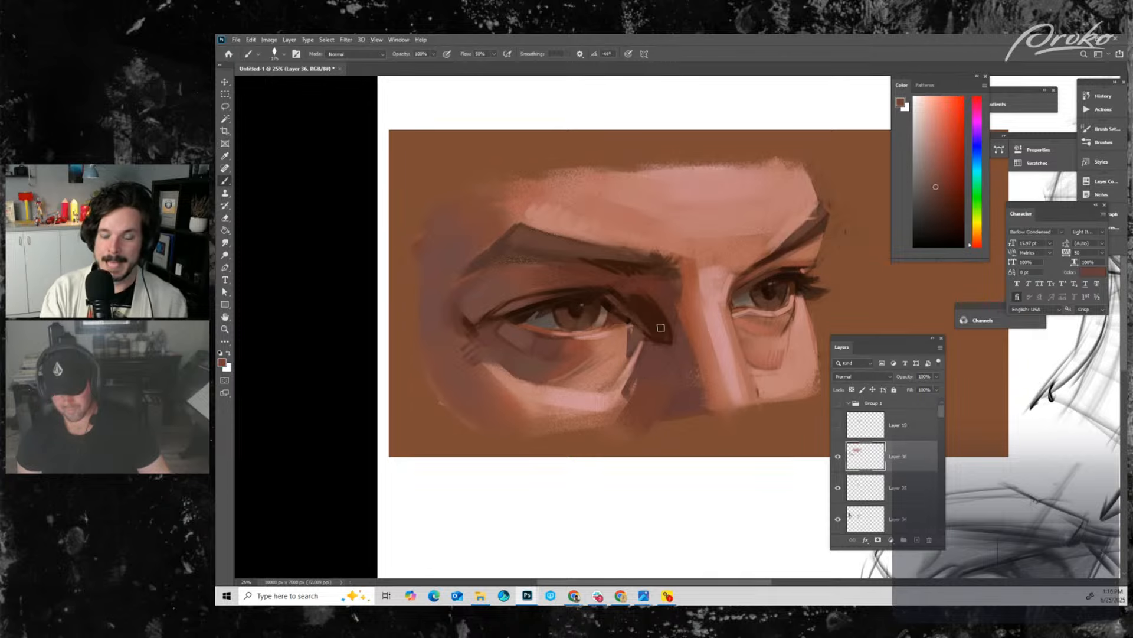
{"action": "left_click", "coordinate": [927, 182]}
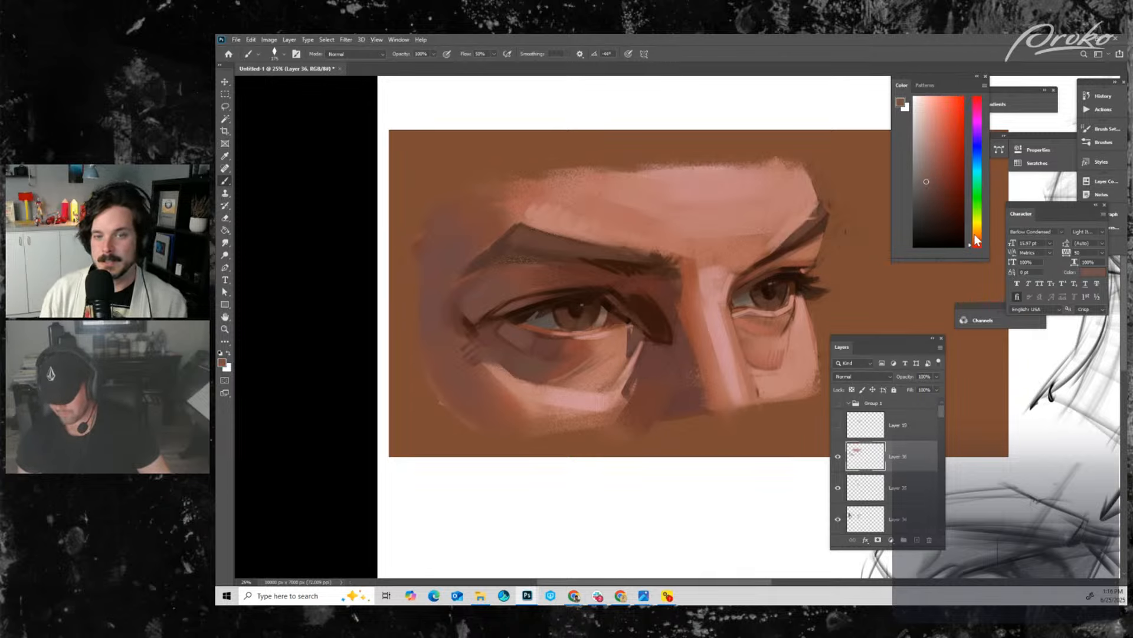
{"action": "left_click", "coordinate": [977, 243]}
{"action": "left_click_drag", "start_coordinate": [634, 332], "coordinate": [630, 353]}
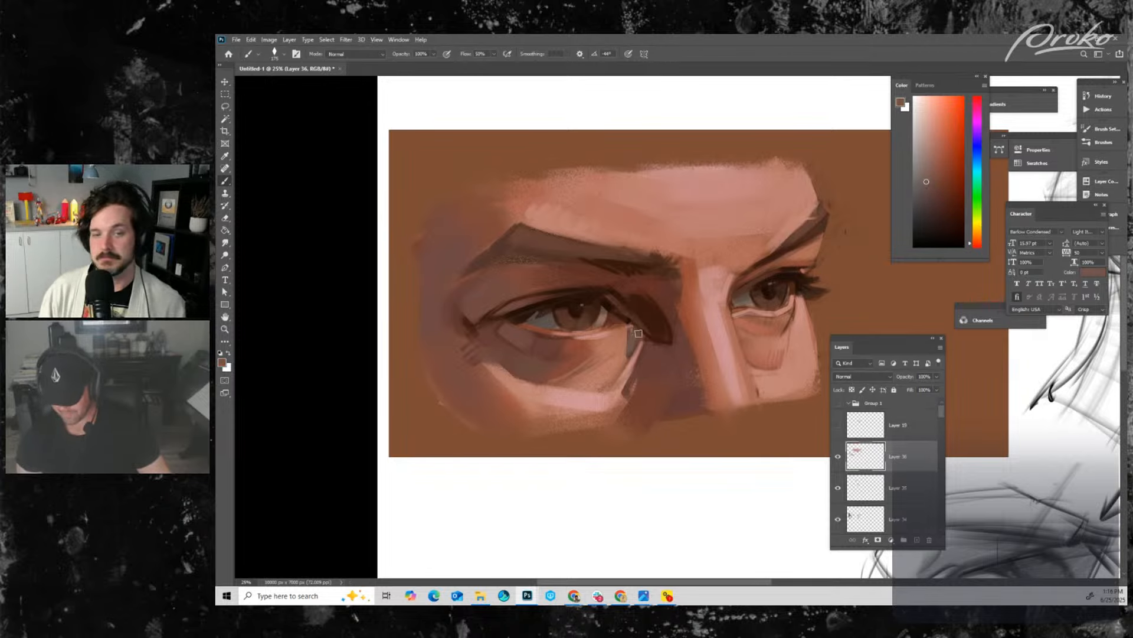
{"action": "left_click", "coordinate": [928, 166]}
{"action": "key", "text": "bracketright"}
{"action": "key", "text": "bracketright"}
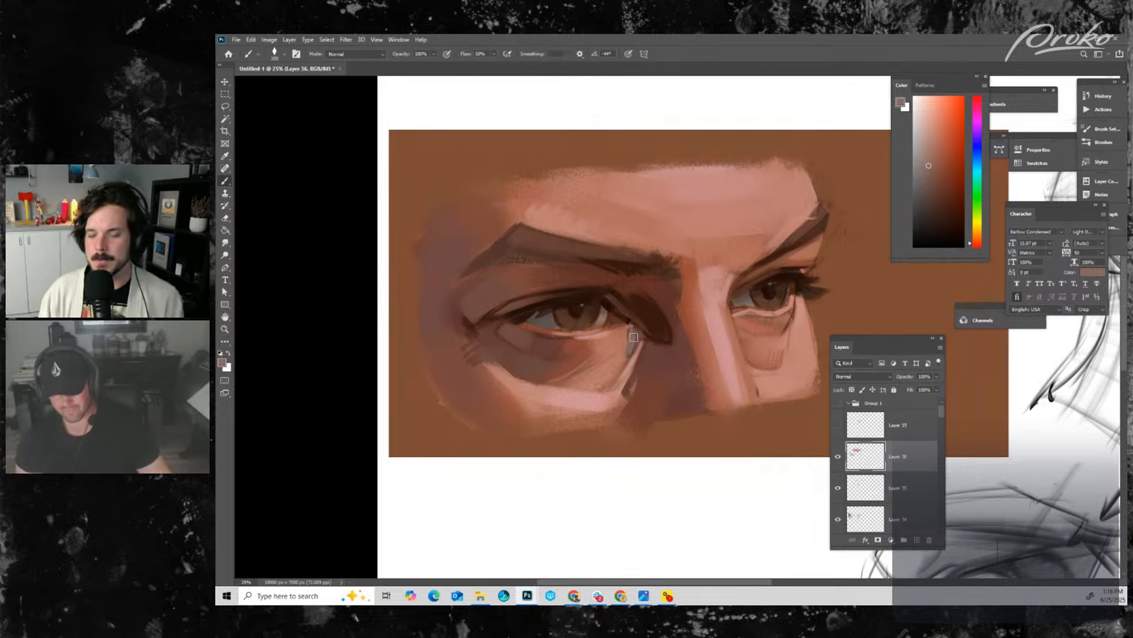
{"action": "mouse_move", "coordinate": [630, 330]}
{"action": "left_mouse_down"}
{"action": "mouse_move", "coordinate": [622, 373]}
{"action": "mouse_move", "coordinate": [622, 360]}
{"action": "mouse_move", "coordinate": [628, 385]}
{"action": "left_mouse_up"}
- Blend the skin beneath the near eye's inner corner with sampled salmon tones and a smaller brush
{"action": "left_click", "coordinate": [615, 349], "text": "alt"}
{"action": "key", "text": "bracketleft"}
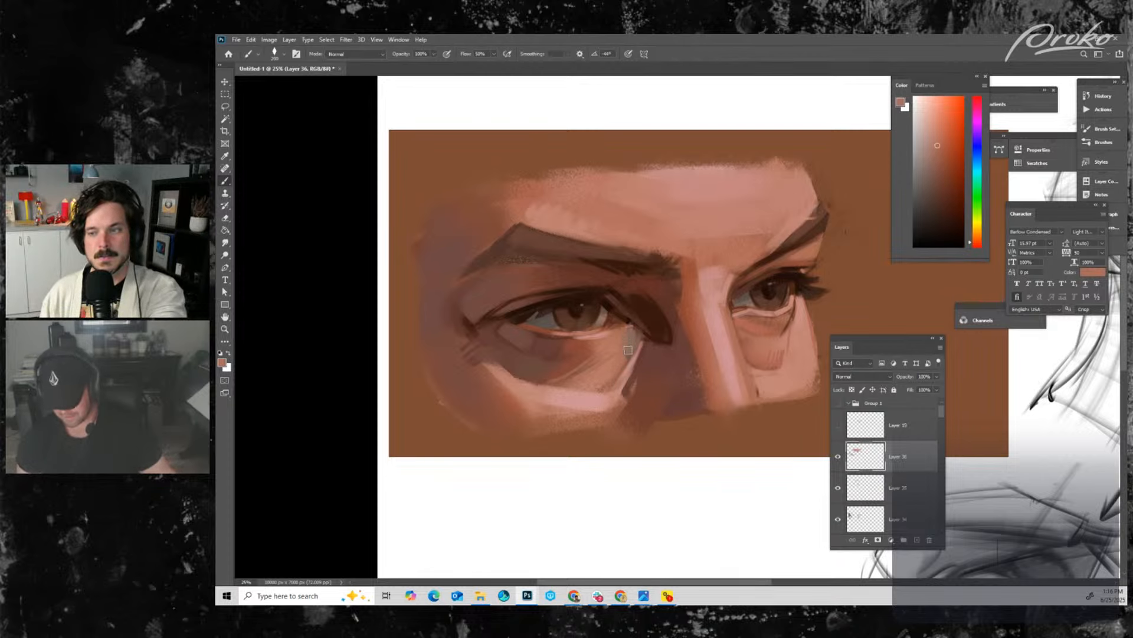
{"action": "left_click", "coordinate": [622, 345], "text": "alt"}
{"action": "key", "text": "bracketleft"}
{"action": "key", "text": "bracketleft"}
{"action": "key", "text": "bracketleft"}
{"action": "key", "text": "bracketleft"}
{"action": "key", "text": "bracketleft"}
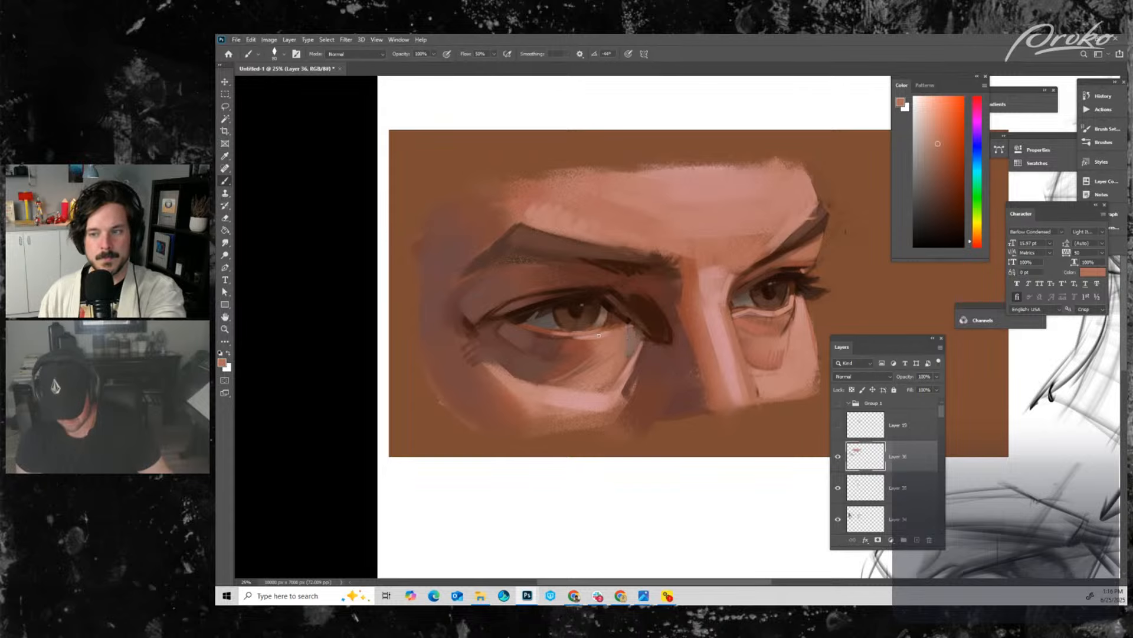
- Mix a light blue and try it as a thin highlight along the near eye's lower lid
{"action": "left_click", "coordinate": [588, 334], "text": "alt"}
{"action": "left_click", "coordinate": [929, 143]}
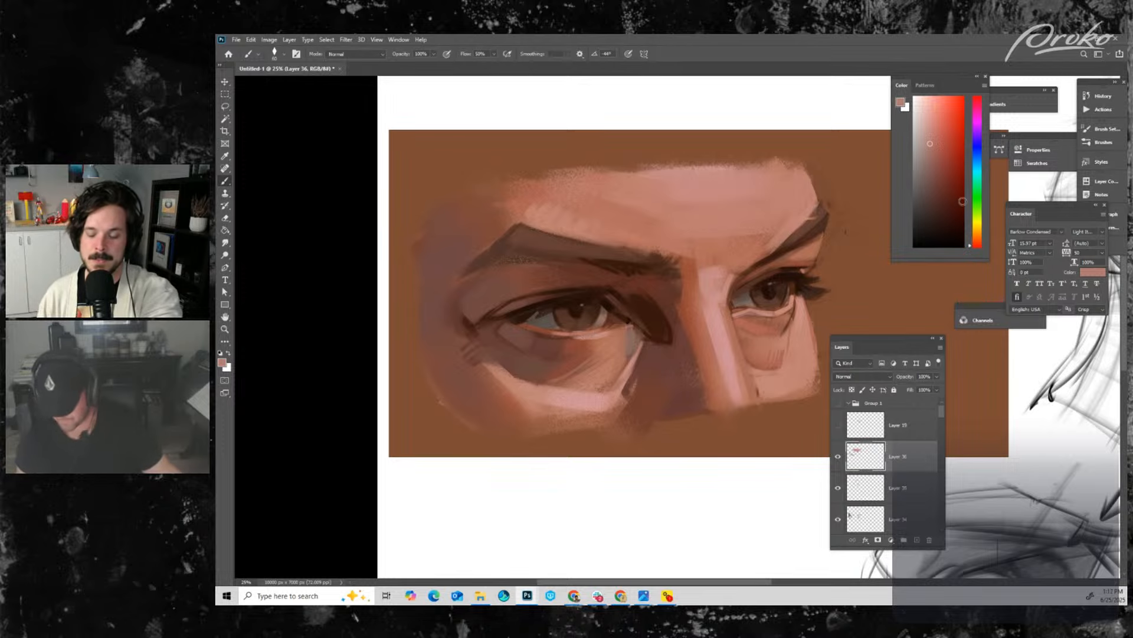
{"action": "left_click", "coordinate": [928, 137]}
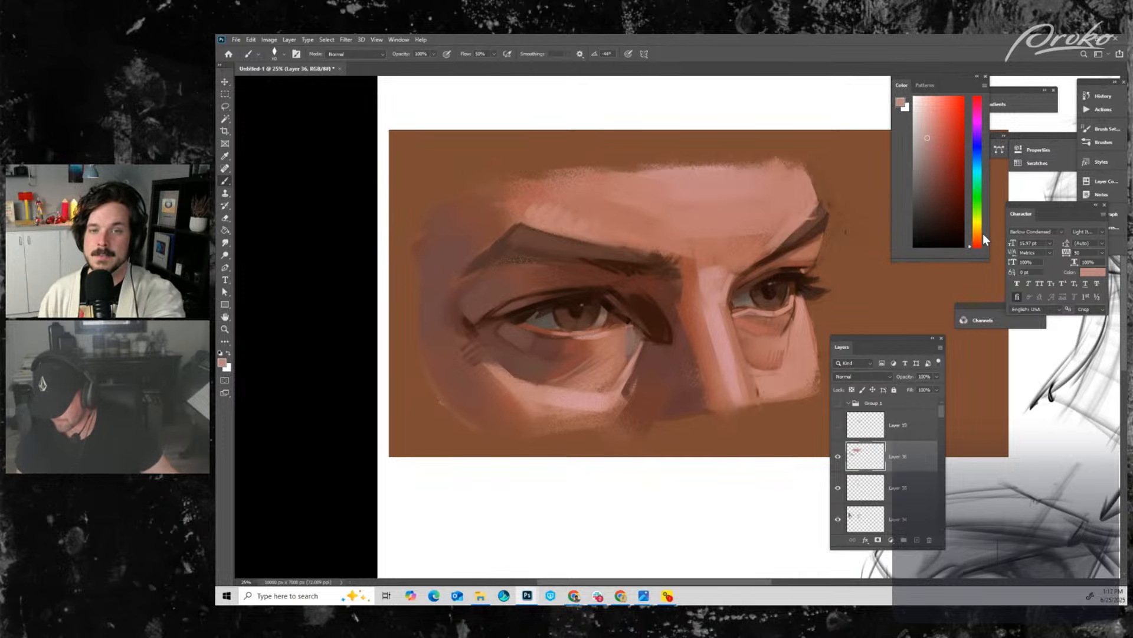
{"action": "left_click", "coordinate": [977, 100]}
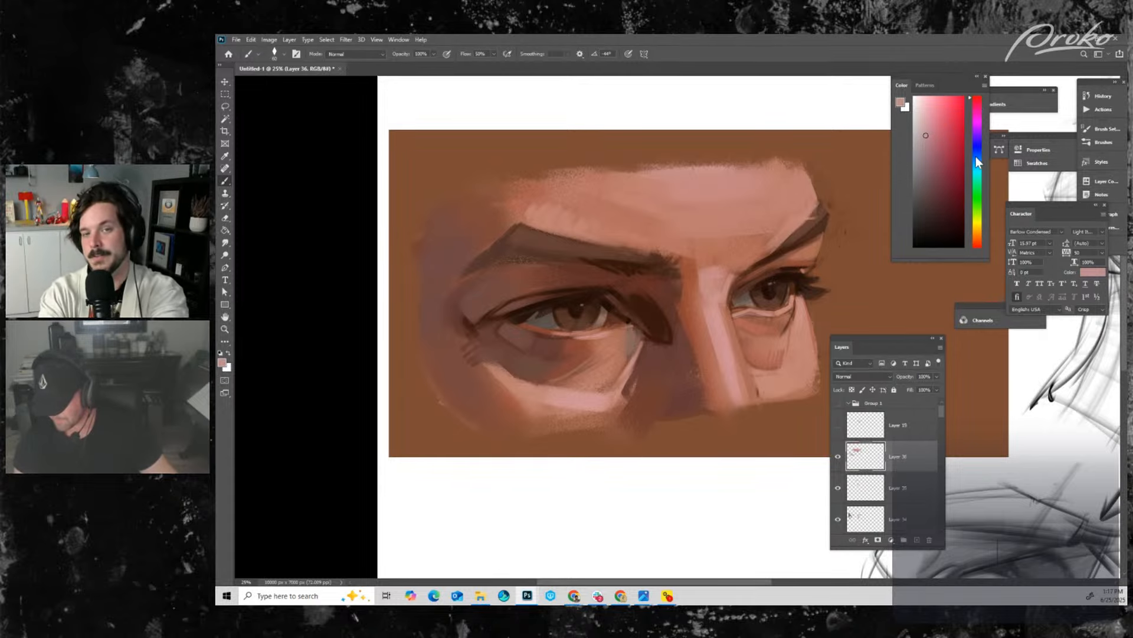
{"action": "left_click", "coordinate": [976, 156]}
{"action": "left_click", "coordinate": [923, 118]}
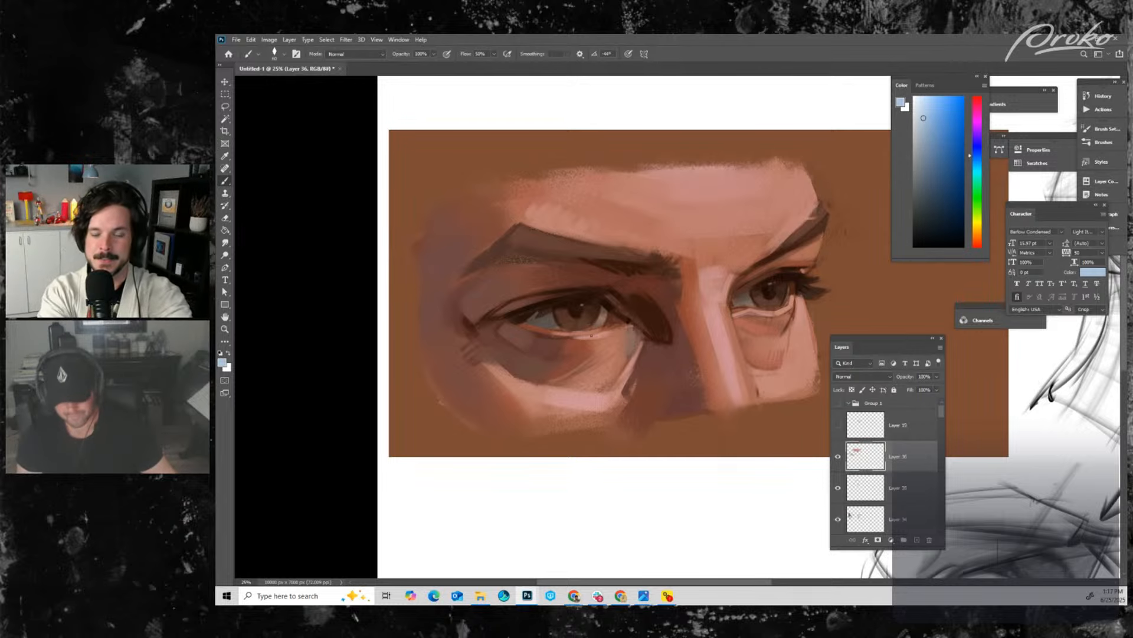
{"action": "left_click_drag", "start_coordinate": [578, 336], "coordinate": [595, 336]}
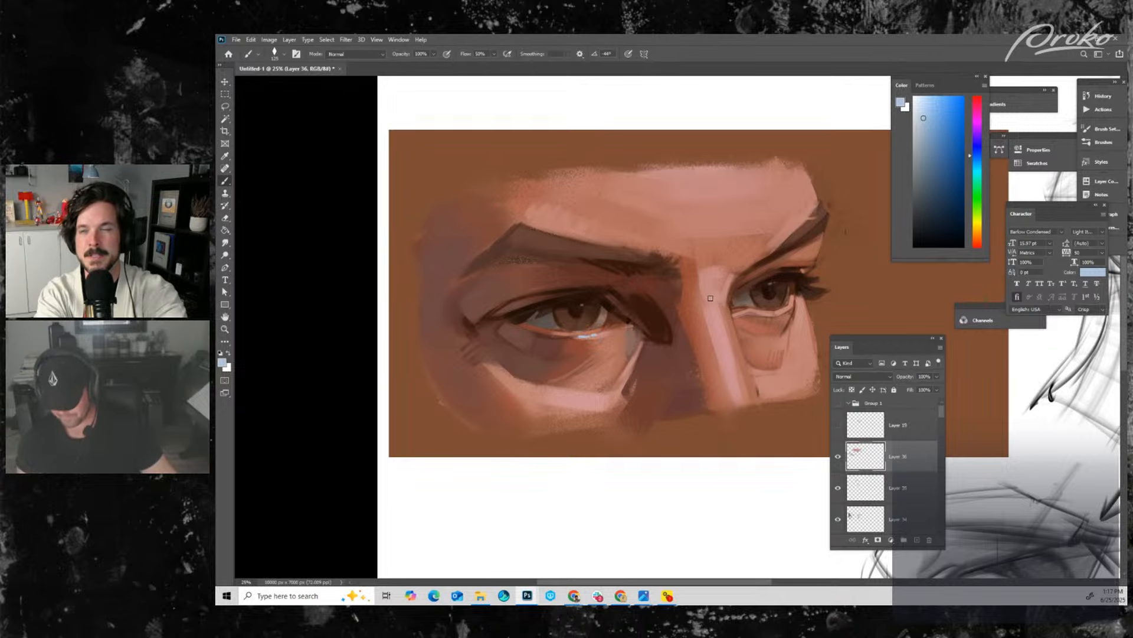
- Try broader light blue highlights down the nose bridge and across the upper forehead
{"action": "key", "text": "bracketright"}
{"action": "key", "text": "bracketright"}
{"action": "key", "text": "bracketright"}
{"action": "left_click_drag", "start_coordinate": [710, 307], "coordinate": [742, 394]}
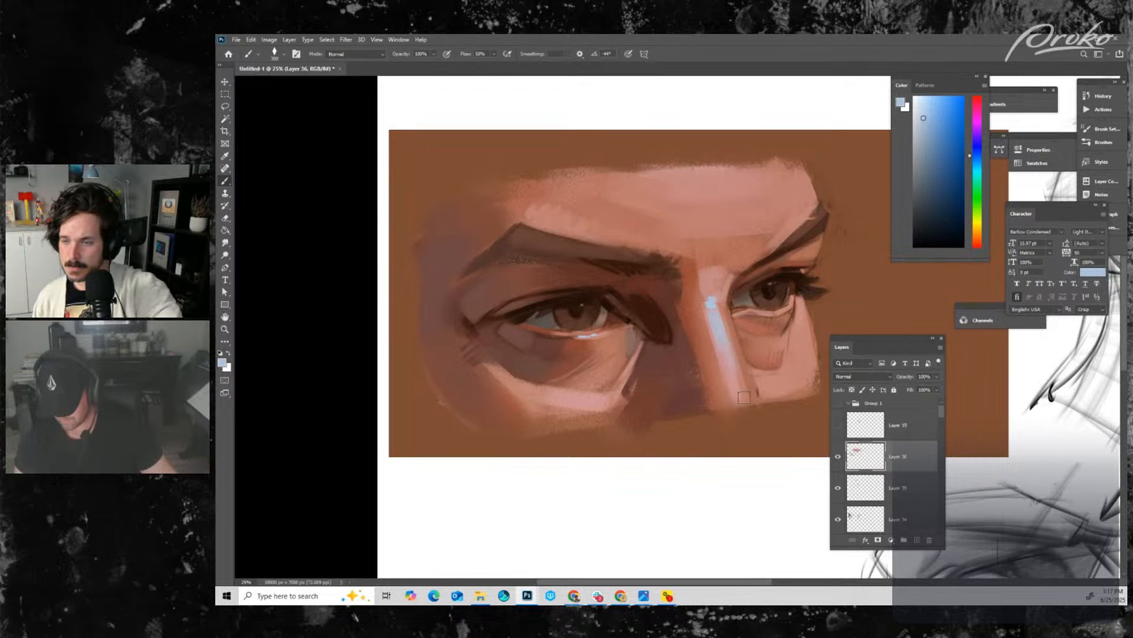
{"action": "left_click_drag", "start_coordinate": [728, 342], "coordinate": [748, 407]}
{"action": "key", "text": "bracketleft"}
{"action": "key", "text": "bracketright"}
{"action": "key", "text": "bracketright"}
{"action": "key", "text": "bracketright"}
{"action": "key", "text": "bracketright"}
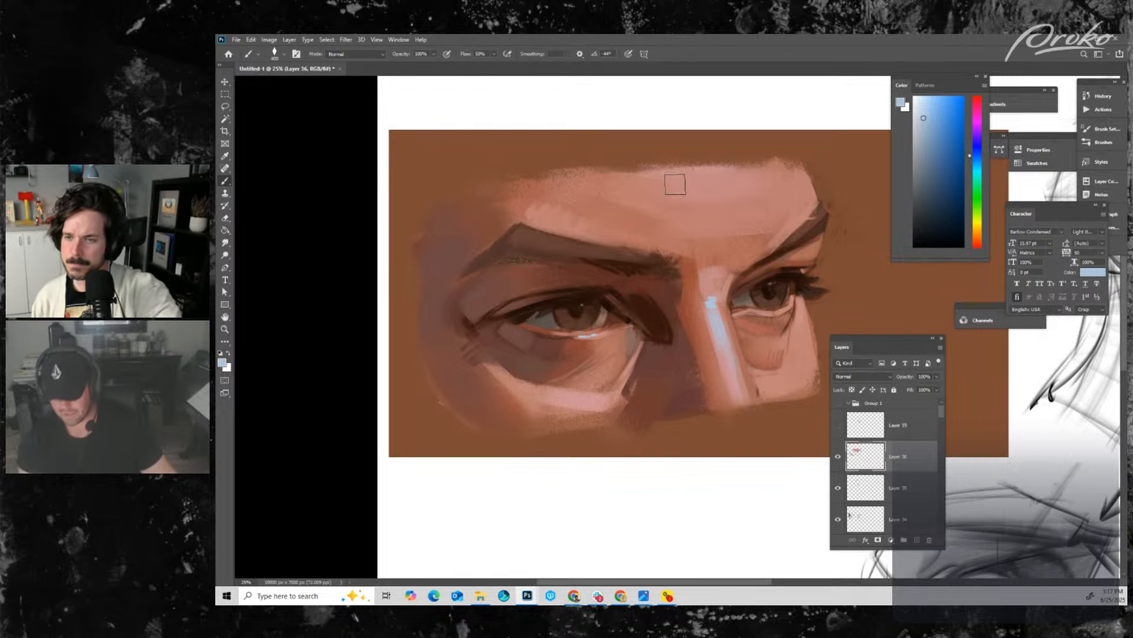
{"action": "left_click_drag", "start_coordinate": [646, 183], "coordinate": [732, 180]}
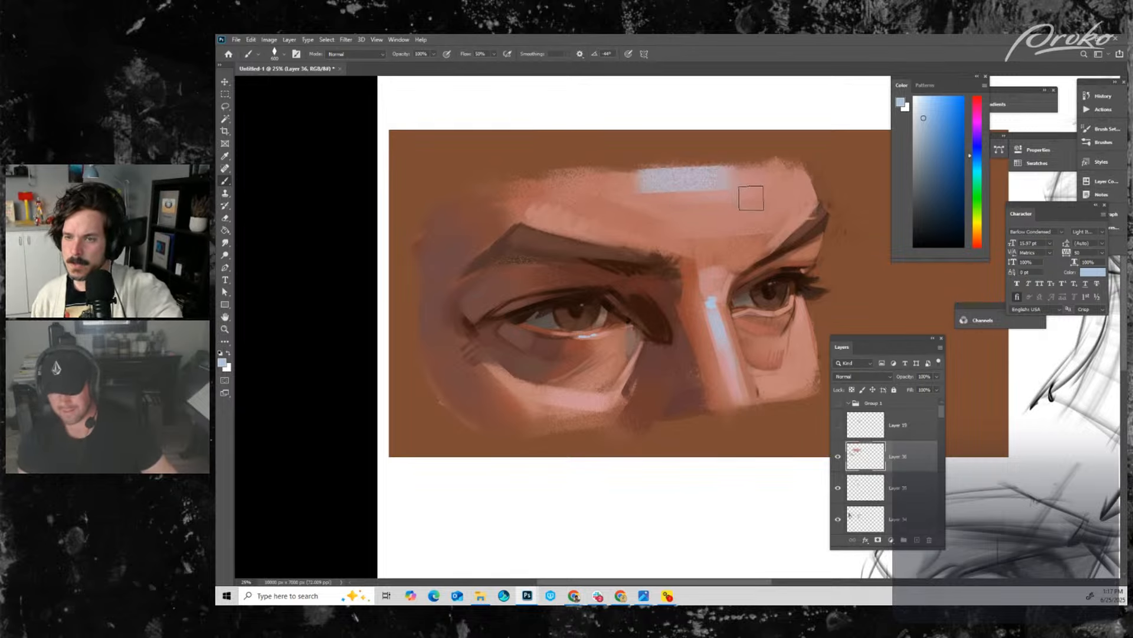
- Undo the light blue highlight strokes on the forehead, nose bridge and lower lid
{"action": "key", "text": "ctrl+z"}
{"action": "key", "text": "ctrl+z"}
{"action": "key", "text": "ctrl+z"}
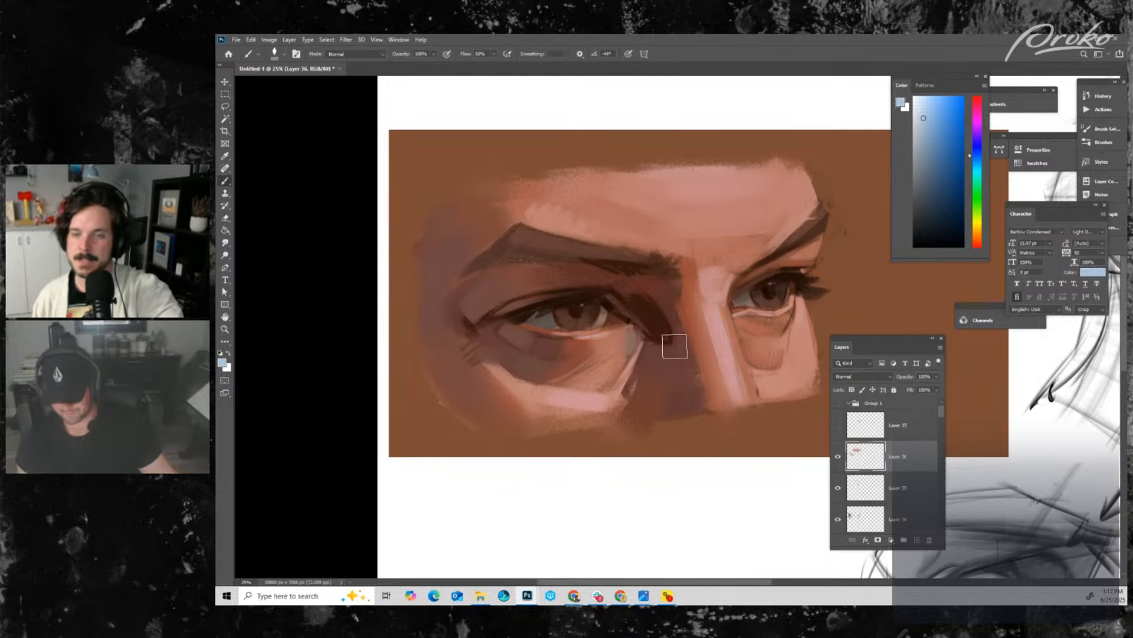
- Rework the skin edge below the near eye's inner corner with sampled salmon and dark brown tones
{"action": "left_click", "coordinate": [627, 355], "text": "alt"}
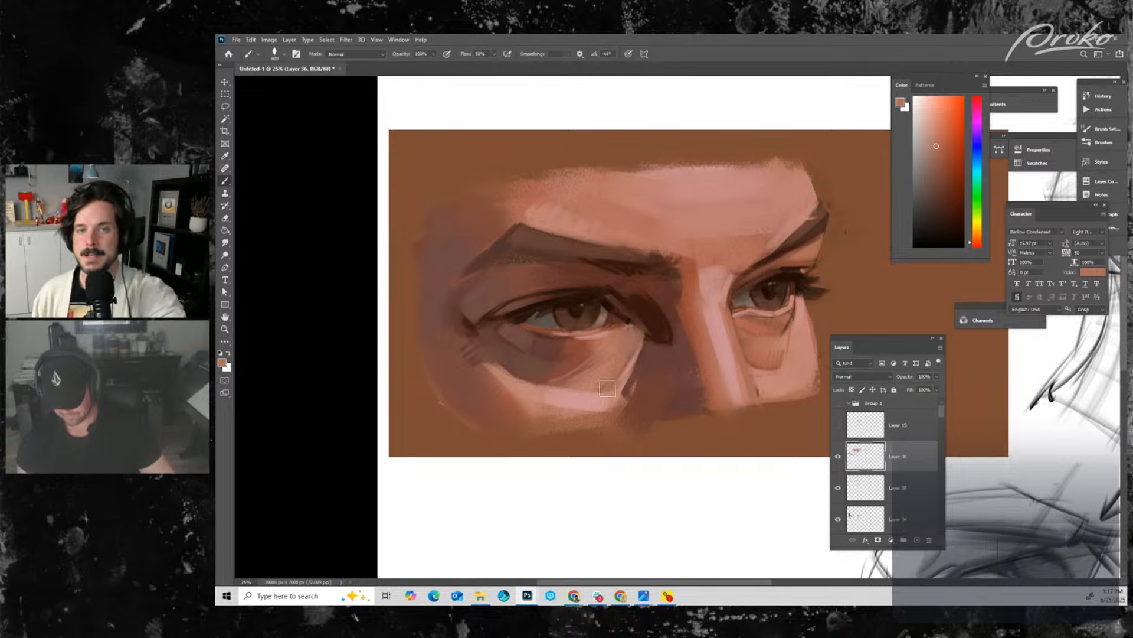
{"action": "left_click", "coordinate": [639, 351], "text": "alt"}
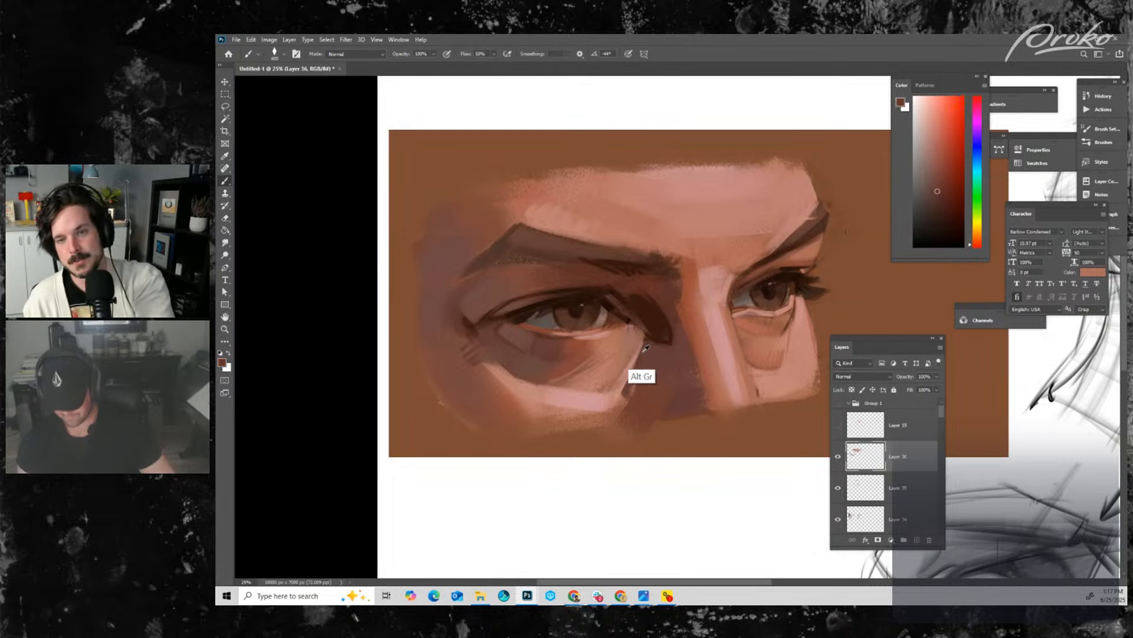
{"action": "left_click", "coordinate": [615, 394], "text": "alt"}
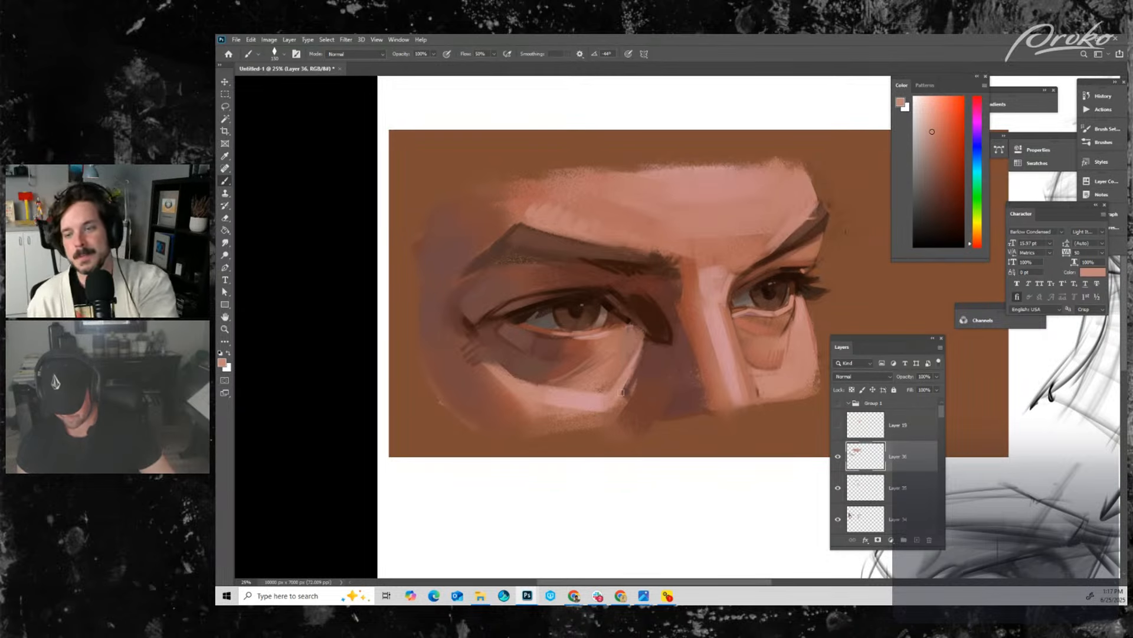
- Cover the pink cheek highlight below the near eye with broad strokes of light salmon using a large brush
{"action": "key", "text": "]"}
{"action": "key", "text": "]"}
{"action": "key", "text": "]"}
{"action": "key", "text": "]"}
{"action": "key", "text": "]"}
{"action": "key", "text": "]"}
{"action": "key", "text": "]"}
{"action": "key", "text": "]"}
{"action": "key", "text": "]"}
{"action": "key", "text": "]"}
{"action": "key", "text": "]"}
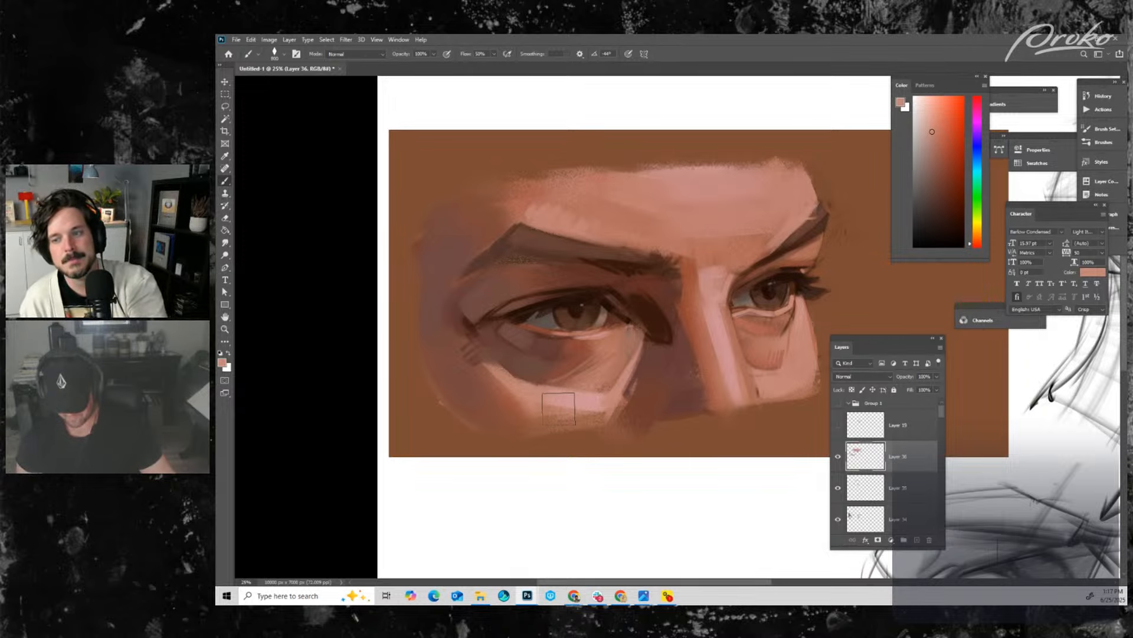
{"action": "left_click_drag", "start_coordinate": [543, 407], "coordinate": [627, 404]}
{"action": "mouse_move", "coordinate": [537, 402]}
{"action": "left_mouse_down"}
{"action": "mouse_move", "coordinate": [607, 408]}
{"action": "mouse_move", "coordinate": [612, 423]}
{"action": "left_mouse_up"}
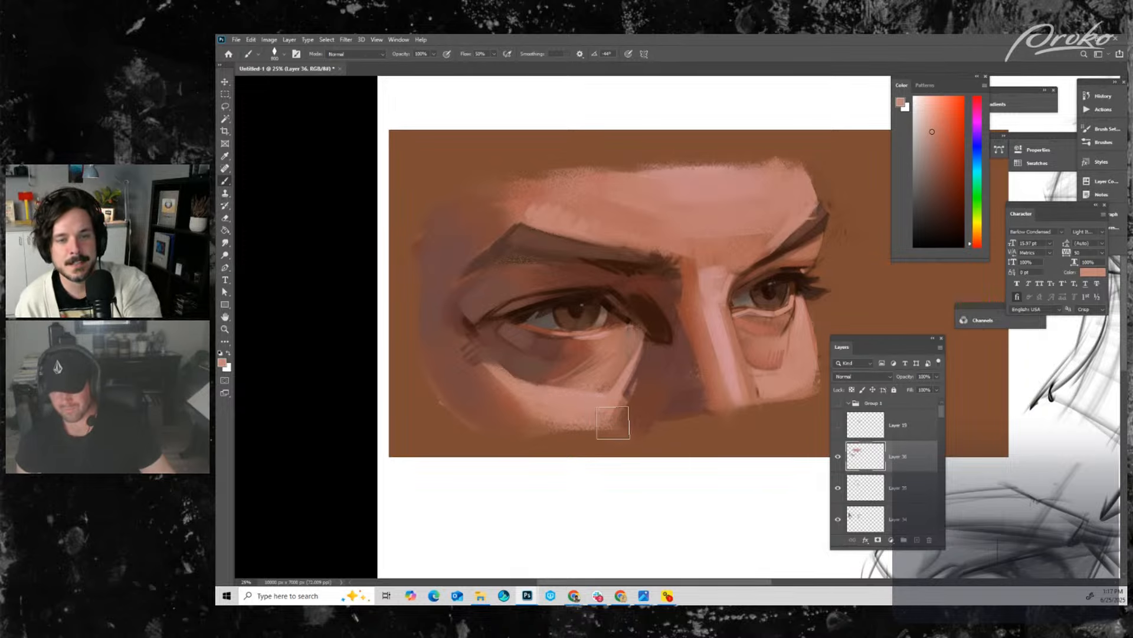
{"action": "key", "text": "["}
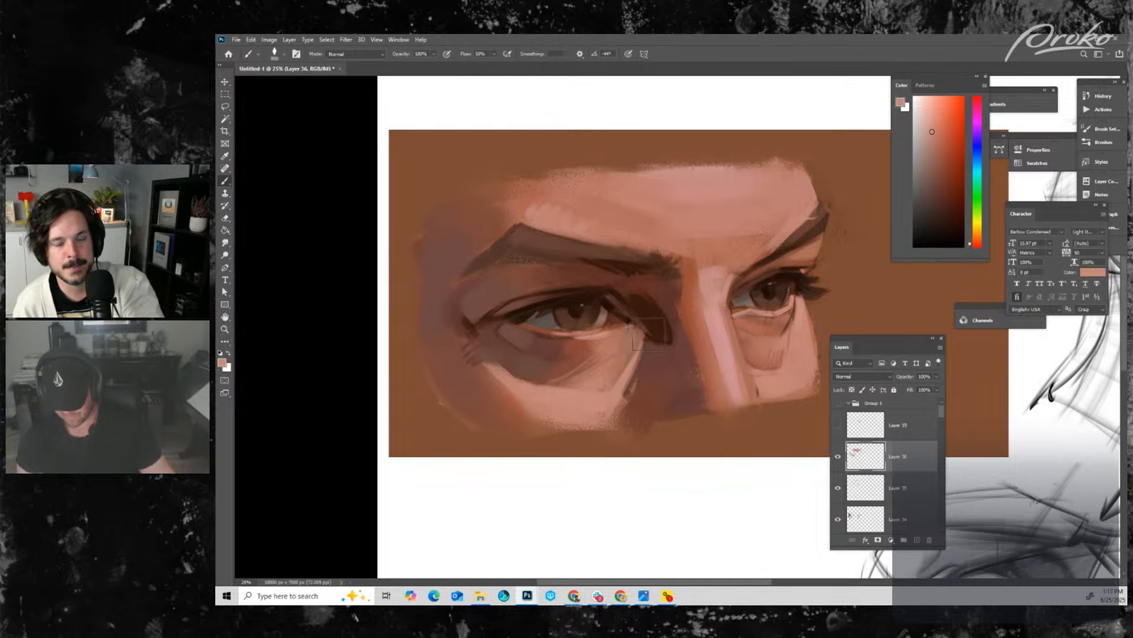
{"action": "key", "text": "]"}
{"action": "key", "text": "["}
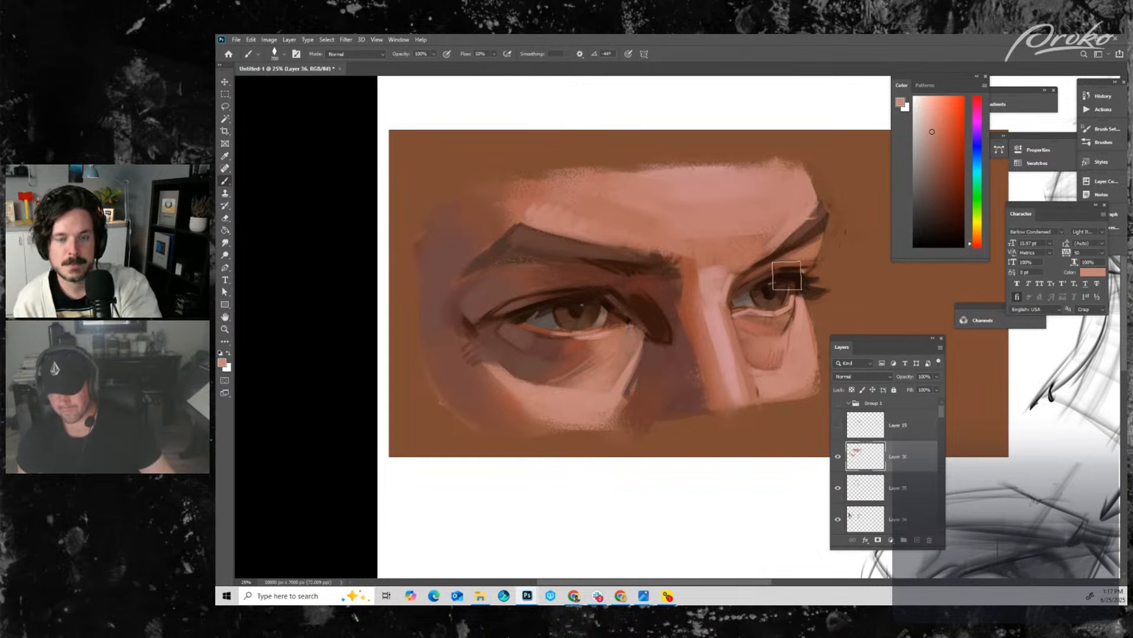
- Paint pink strokes across the top of the nose bridge with a sampled tone and a much smaller brush
{"action": "left_click", "coordinate": [701, 277], "text": "alt"}
{"action": "key", "text": "["}
{"action": "key", "text": "["}
{"action": "key", "text": "["}
{"action": "key", "text": "["}
{"action": "key", "text": "["}
{"action": "key", "text": "["}
{"action": "key", "text": "["}
{"action": "key", "text": "["}
{"action": "key", "text": "["}
{"action": "key", "text": "["}
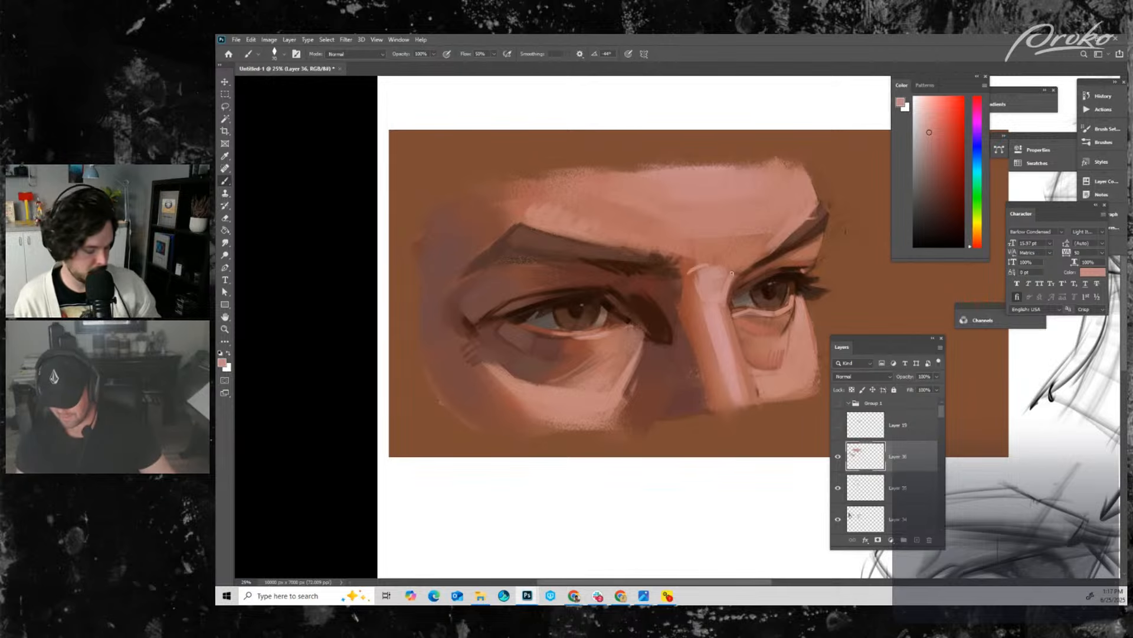
- Undo the last nose-bridge stroke and blend the forehead's outer corner above the near brow with a sampled reddish-brown tone and larger brush
{"action": "key", "text": "ctrl+z"}
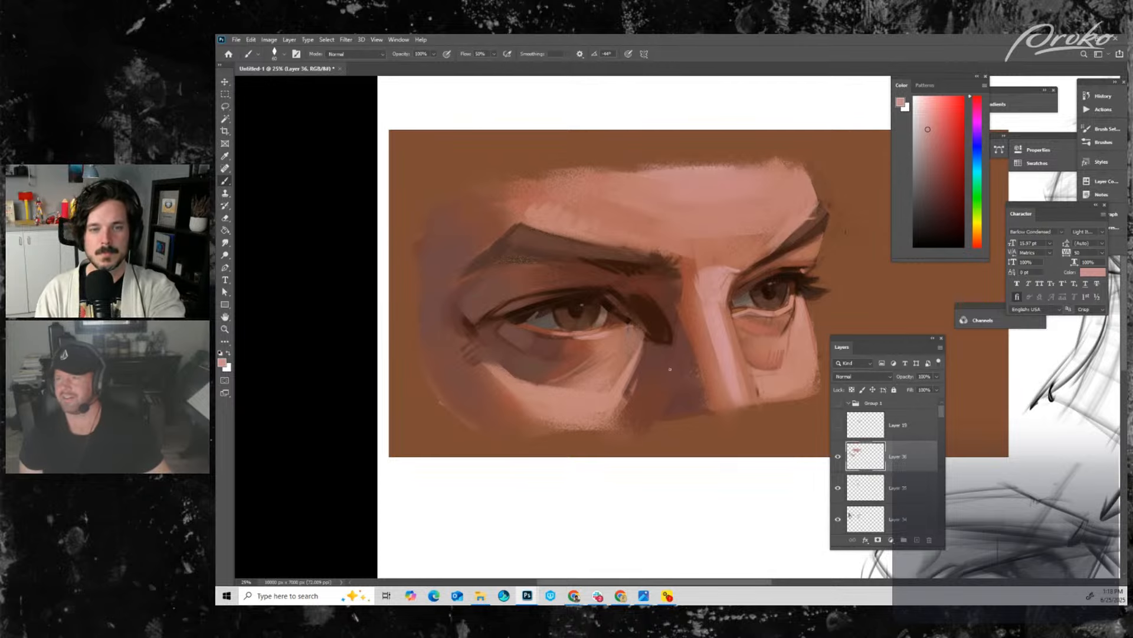
{"action": "left_click_drag", "start_coordinate": [577, 297], "coordinate": [672, 304]}
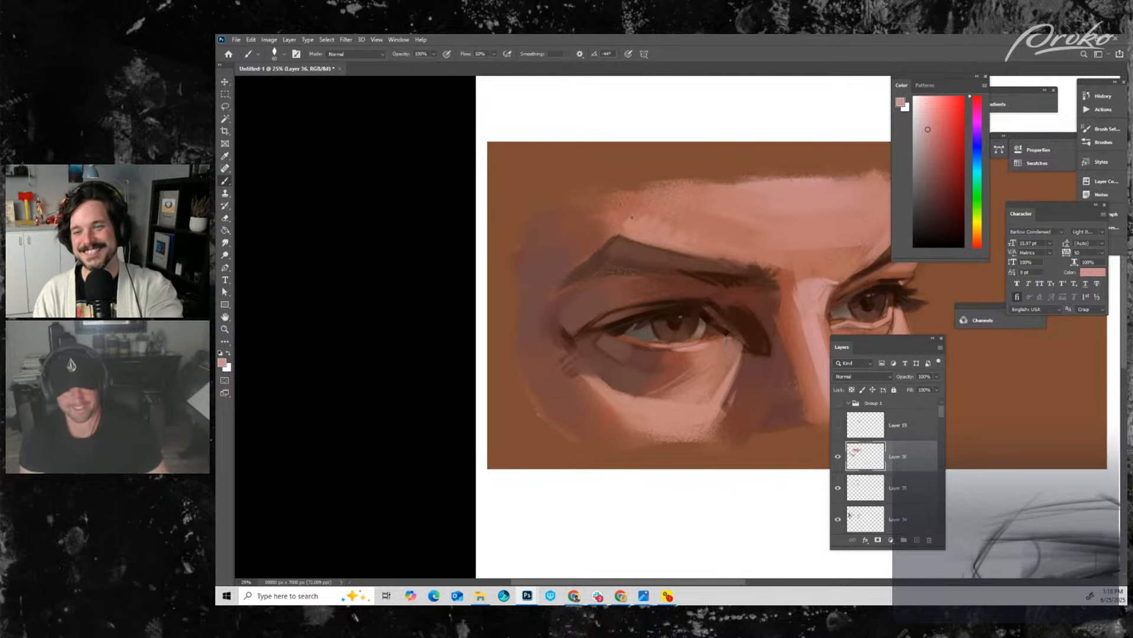
{"action": "right_click", "coordinate": [629, 210], "text": "alt"}
{"action": "left_click", "coordinate": [609, 214], "text": "alt"}
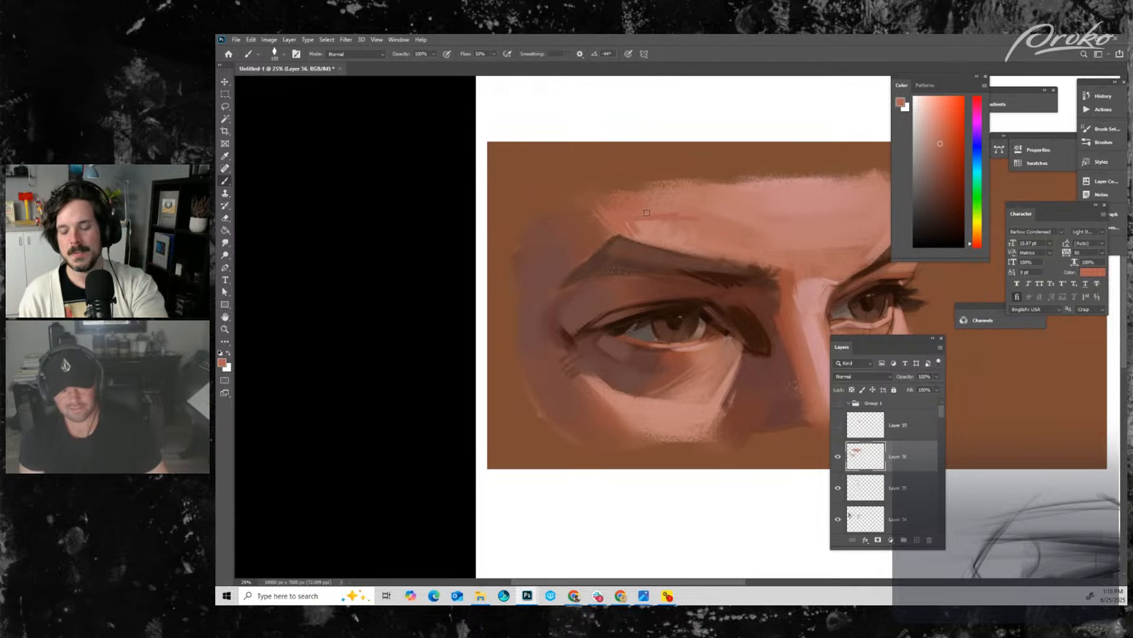
{"action": "key", "text": "]"}
{"action": "left_click_drag", "start_coordinate": [630, 211], "coordinate": [691, 207]}
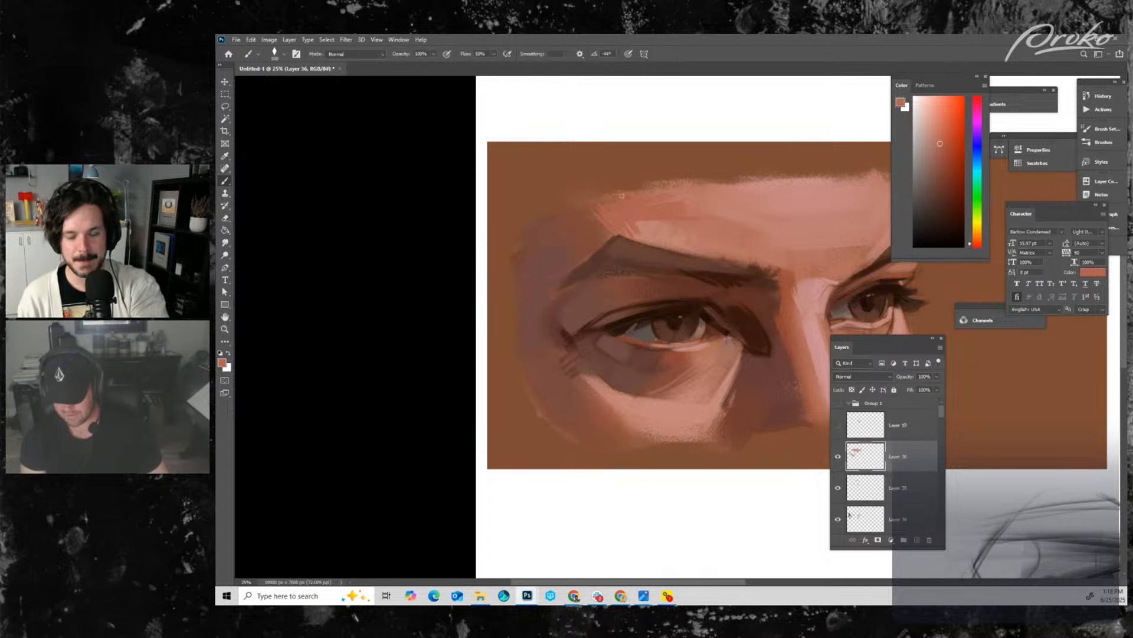
{"action": "left_click_drag", "start_coordinate": [584, 199], "coordinate": [692, 182]}
- Rework the nose side and cheek below the far eye with sampled salmon and pink skin tones
{"action": "left_click_drag", "start_coordinate": [728, 320], "coordinate": [681, 288]}
{"action": "left_click_drag", "start_coordinate": [724, 375], "coordinate": [658, 345]}
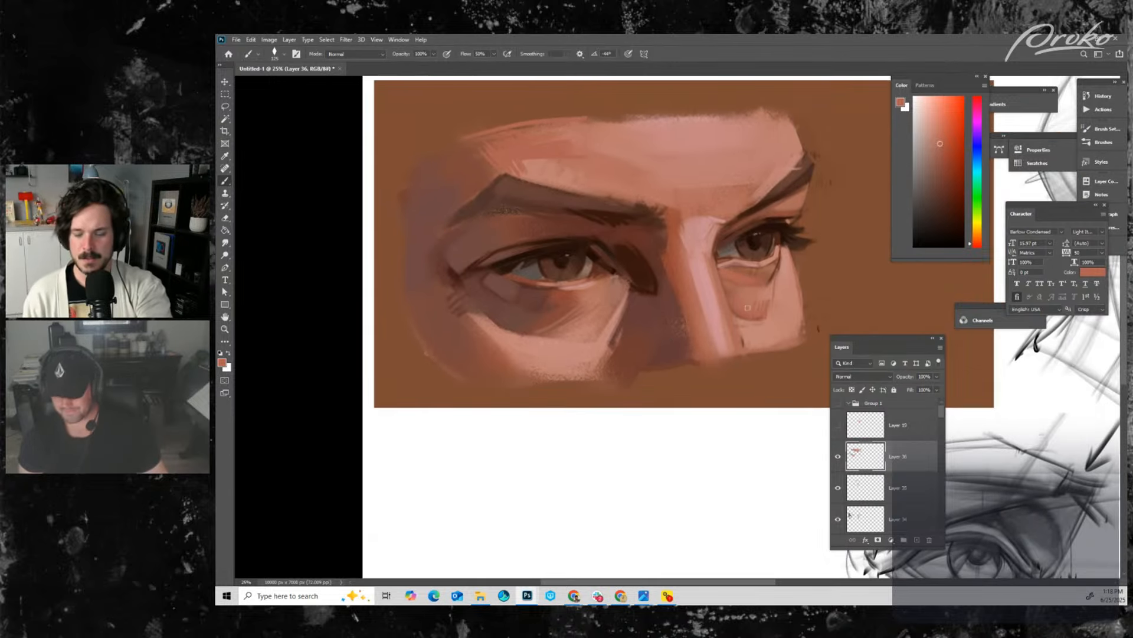
{"action": "left_click", "coordinate": [725, 310], "text": "alt"}
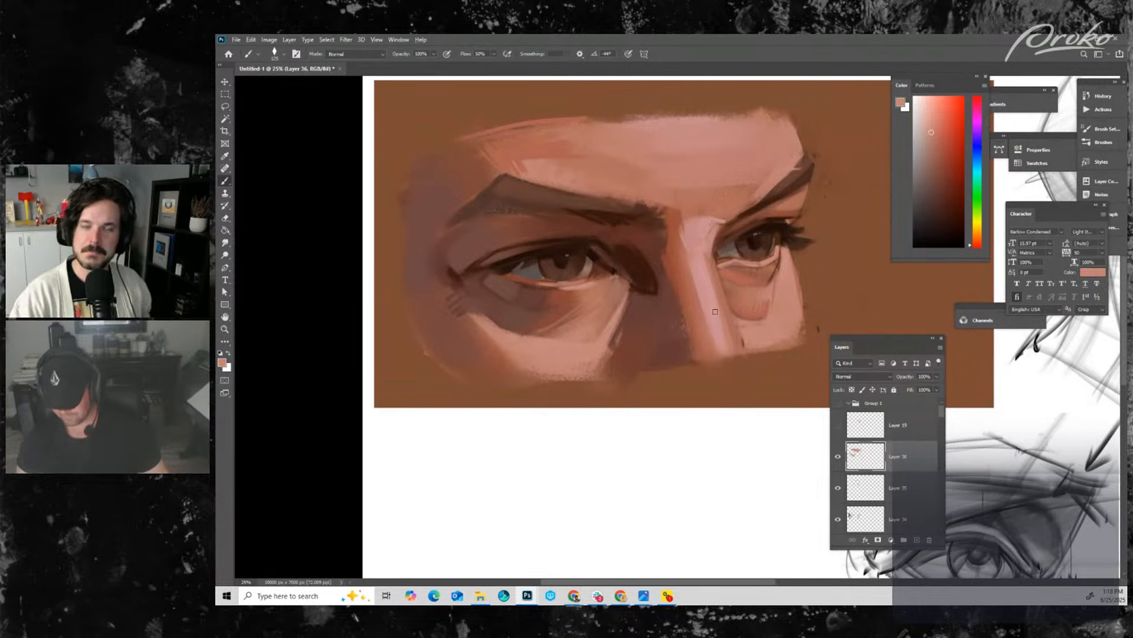
{"action": "mouse_move", "coordinate": [723, 306]}
{"action": "left_mouse_down"}
{"action": "mouse_move", "coordinate": [736, 342]}
{"action": "mouse_move", "coordinate": [748, 331]}
{"action": "left_mouse_up"}
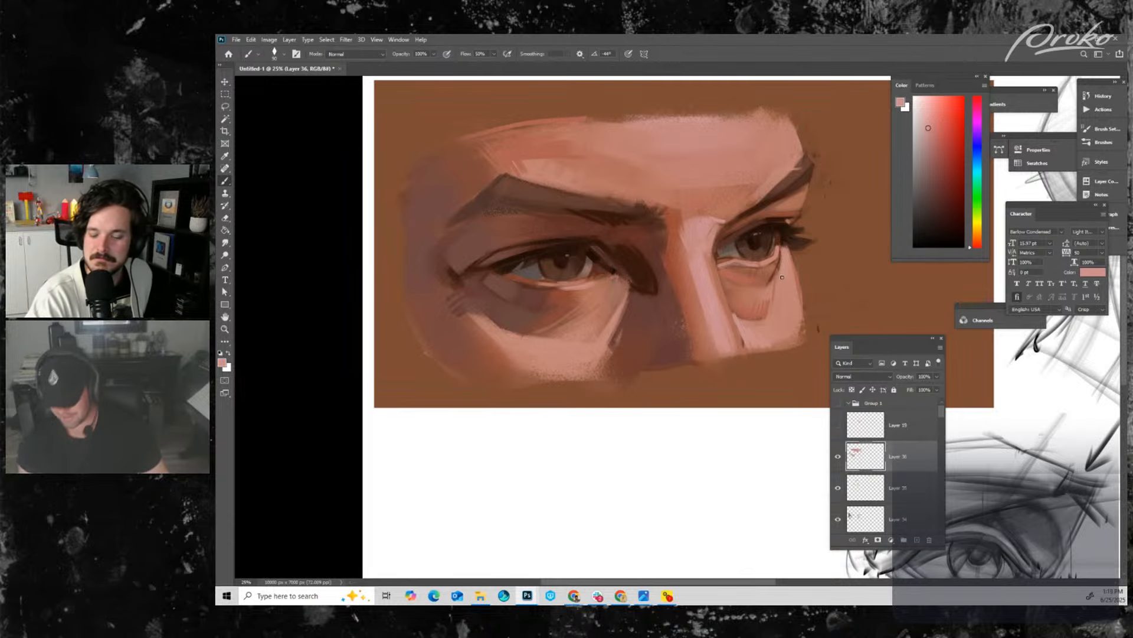
{"action": "left_click_drag", "start_coordinate": [781, 256], "coordinate": [777, 279]}
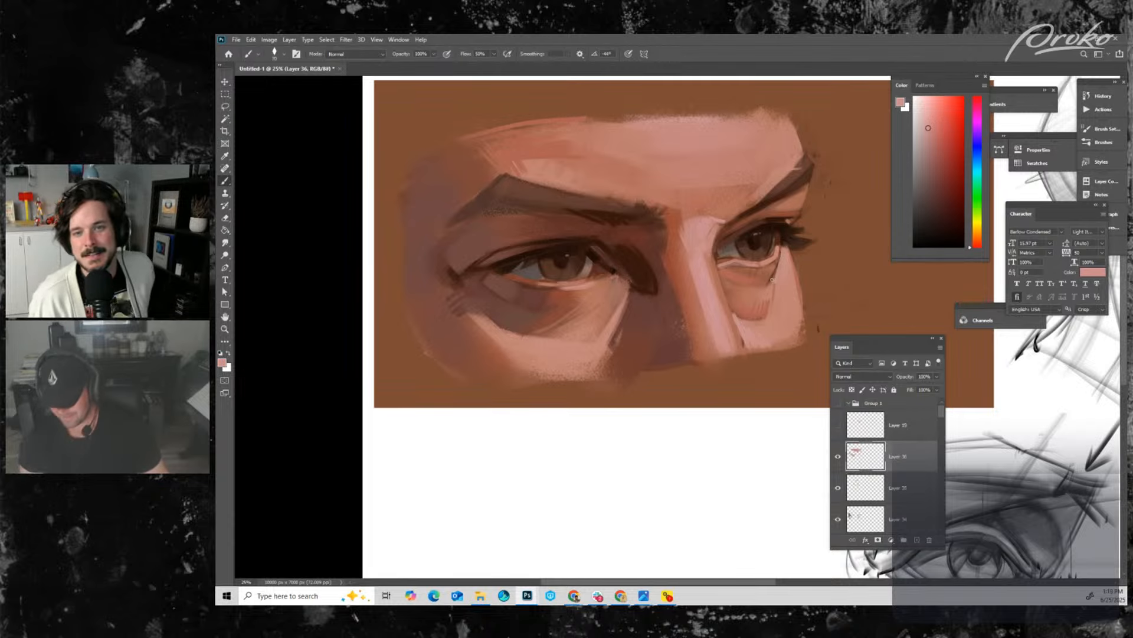
{"action": "left_click", "coordinate": [772, 276], "text": "alt"}
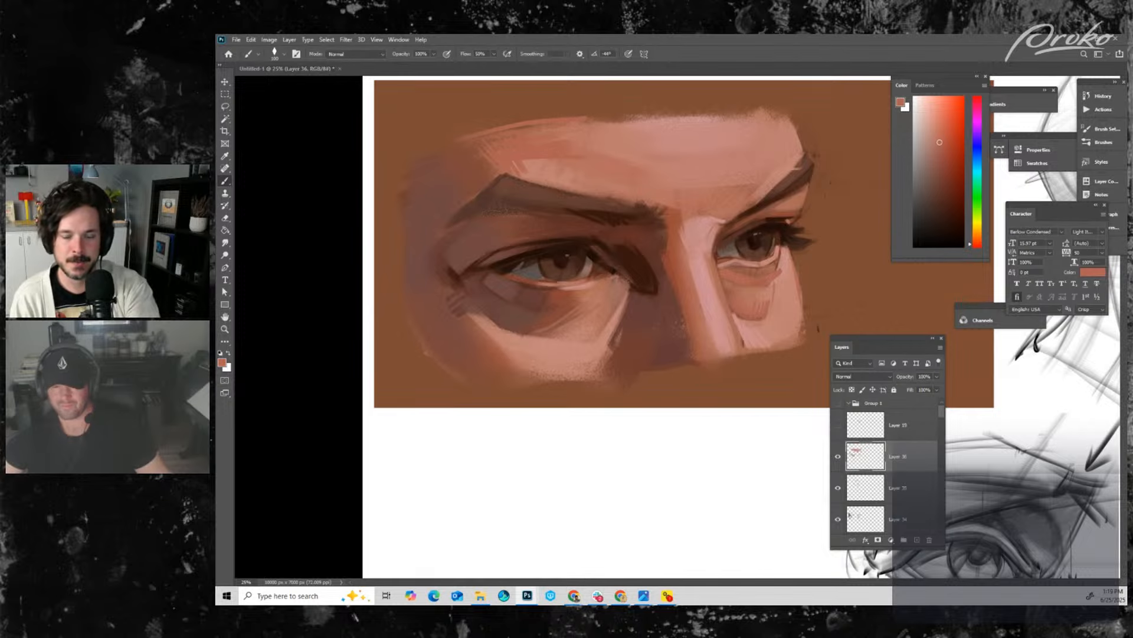
- Bring the reference photo ges2.jpg over the canvas in a smaller window and compare it with the painting
{"action": "left_click_drag", "start_coordinate": [560, 0], "coordinate": [601, 123]}
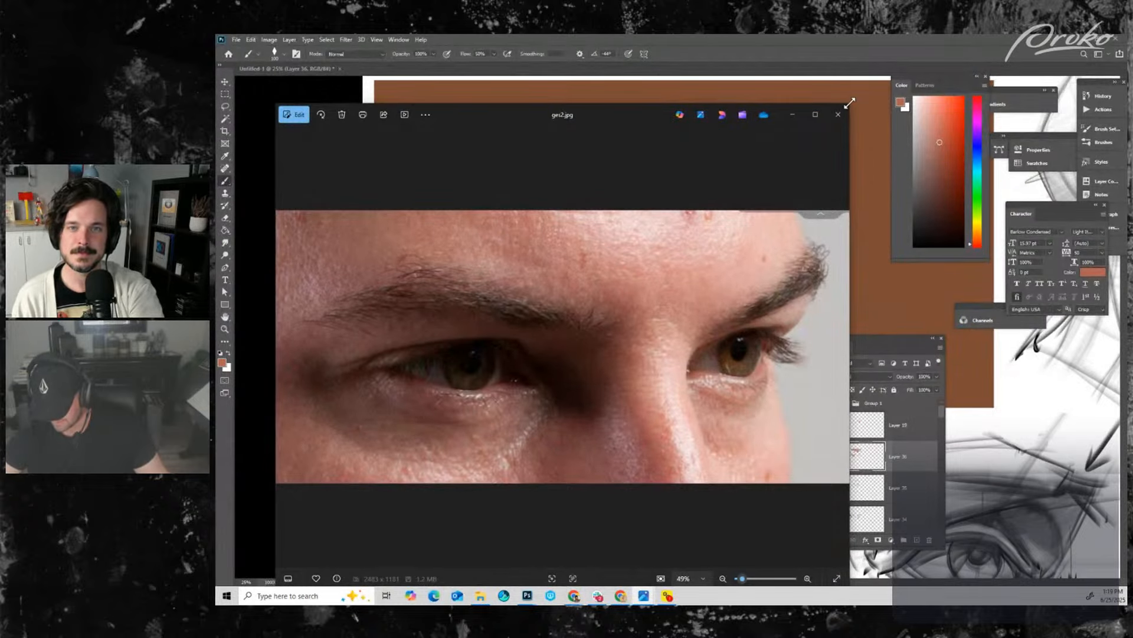
{"action": "left_click_drag", "start_coordinate": [850, 103], "coordinate": [718, 278]}
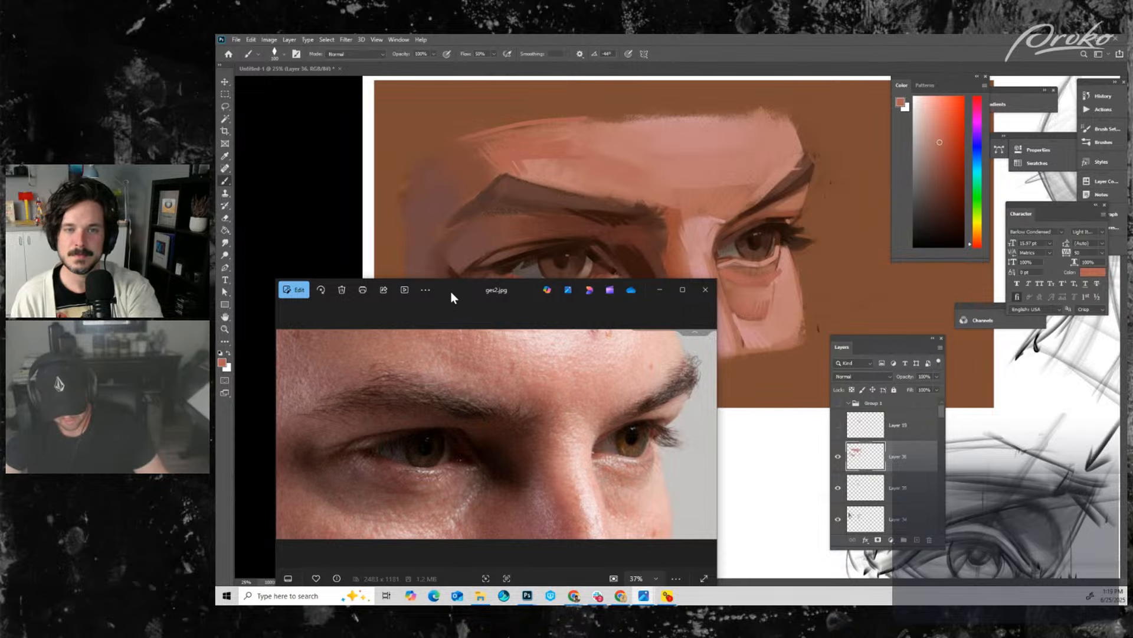
{"action": "left_click_drag", "start_coordinate": [451, 291], "coordinate": [428, 125]}
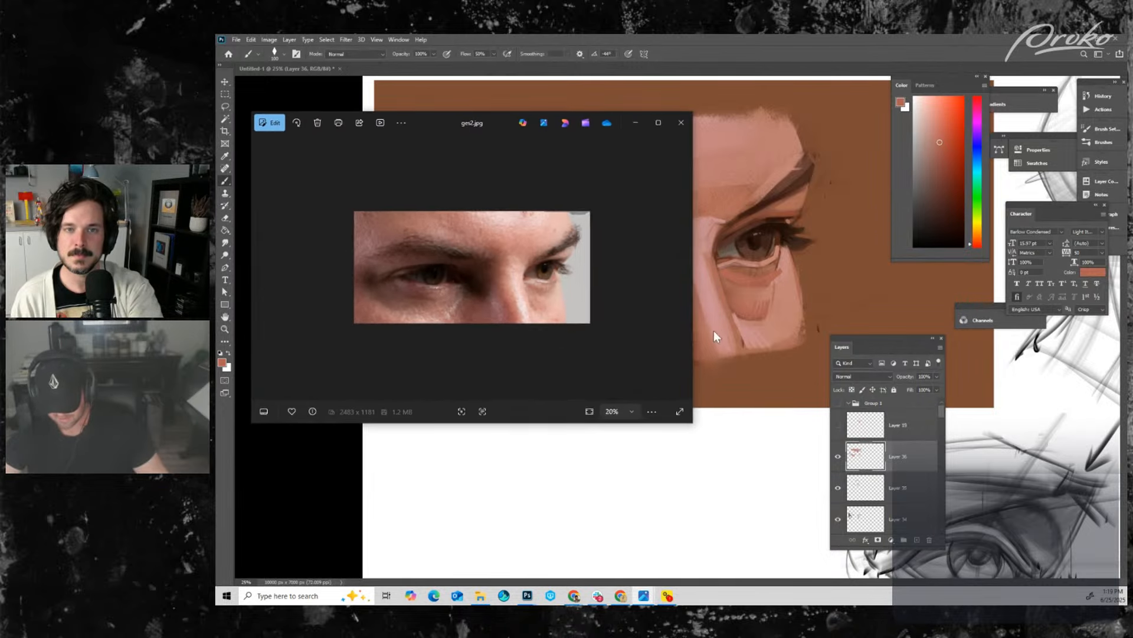
{"action": "key", "text": "ctrl+plus"}
{"action": "left_click", "coordinate": [714, 331]}
{"action": "key", "text": "ctrl+minus"}
{"action": "key", "text": "ctrl+plus"}
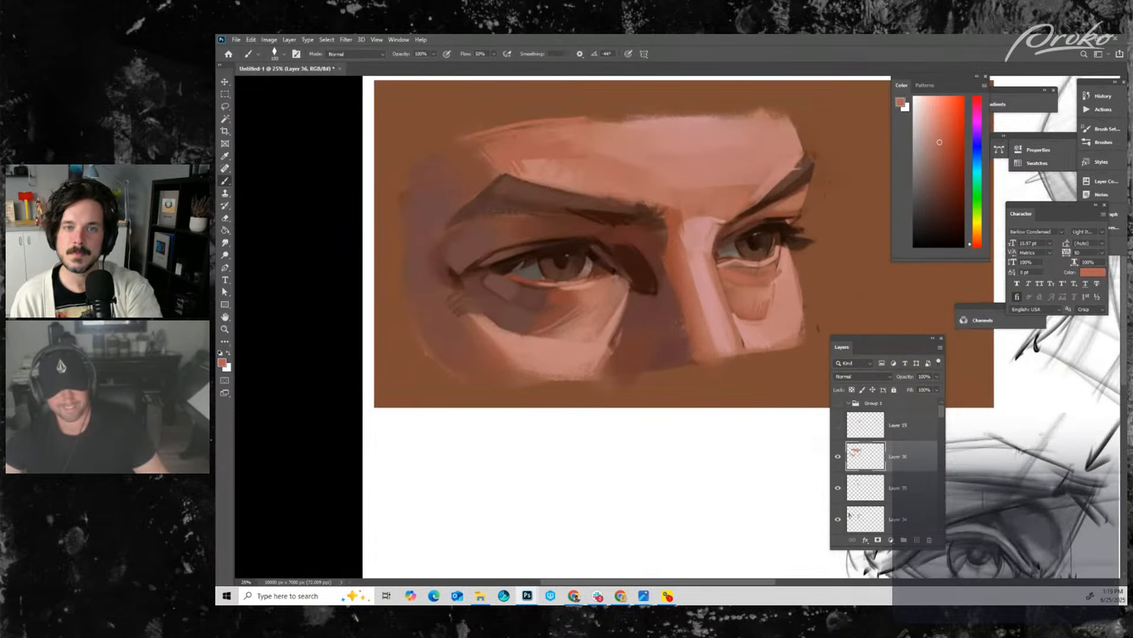
{"action": "key", "text": "alt+Tab"}
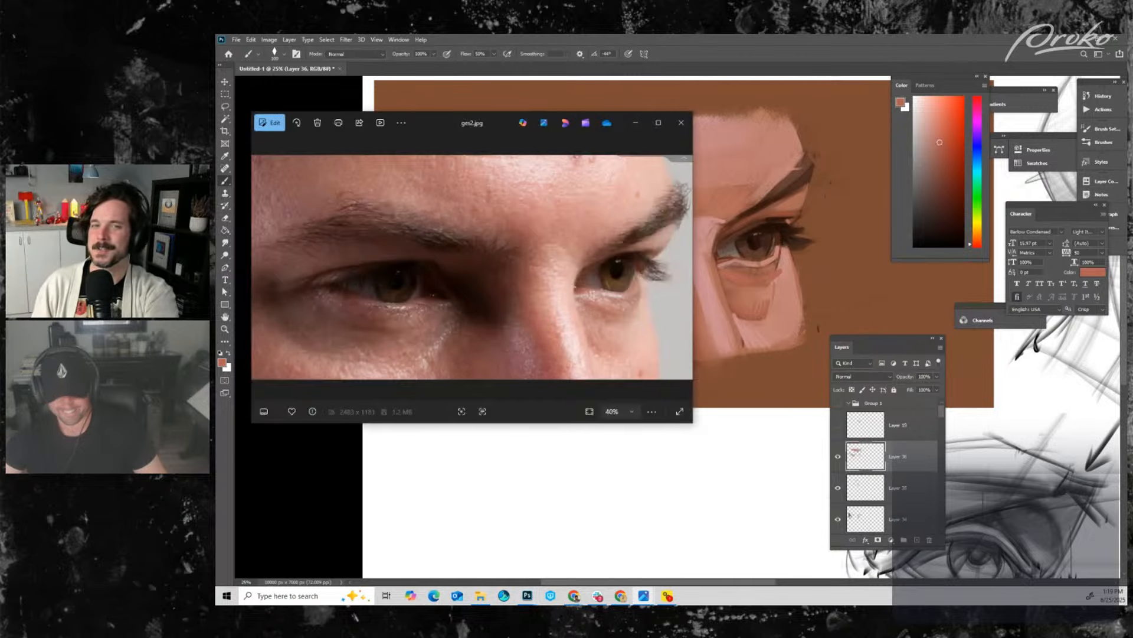
{"action": "left_click", "coordinate": [852, 250]}
{"action": "key", "text": "ctrl+minus"}
{"action": "key", "text": "ctrl+minus"}
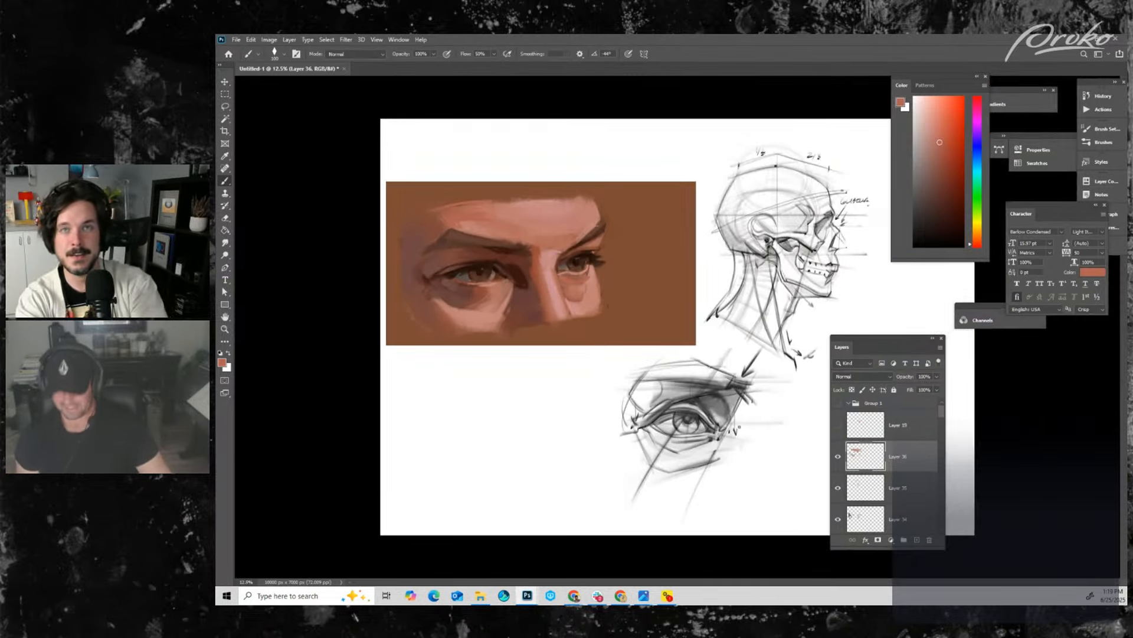
{"action": "key", "text": "ctrl+plus"}
{"action": "mouse_move", "coordinate": [543, 329]}
{"action": "left_mouse_down"}
{"action": "mouse_move", "coordinate": [709, 324]}
{"action": "mouse_move", "coordinate": [702, 343]}
{"action": "left_mouse_up"}
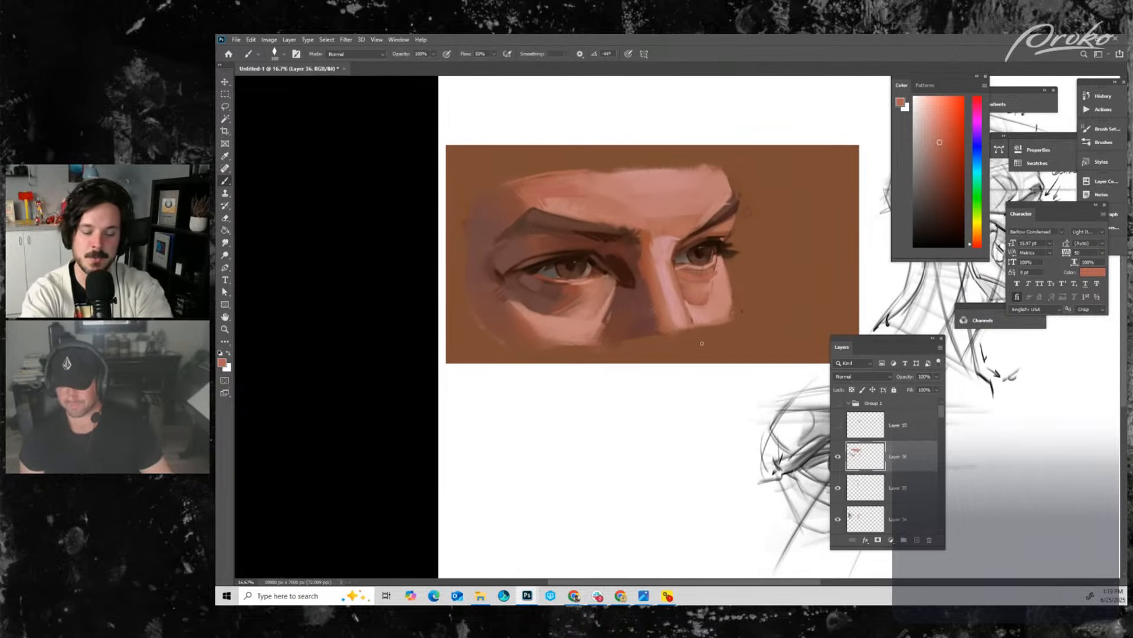
- Check the painting with and without Layer 36, and add a new empty layer directly above it
{"action": "left_click", "coordinate": [839, 461]}
{"action": "left_click", "coordinate": [839, 461]}
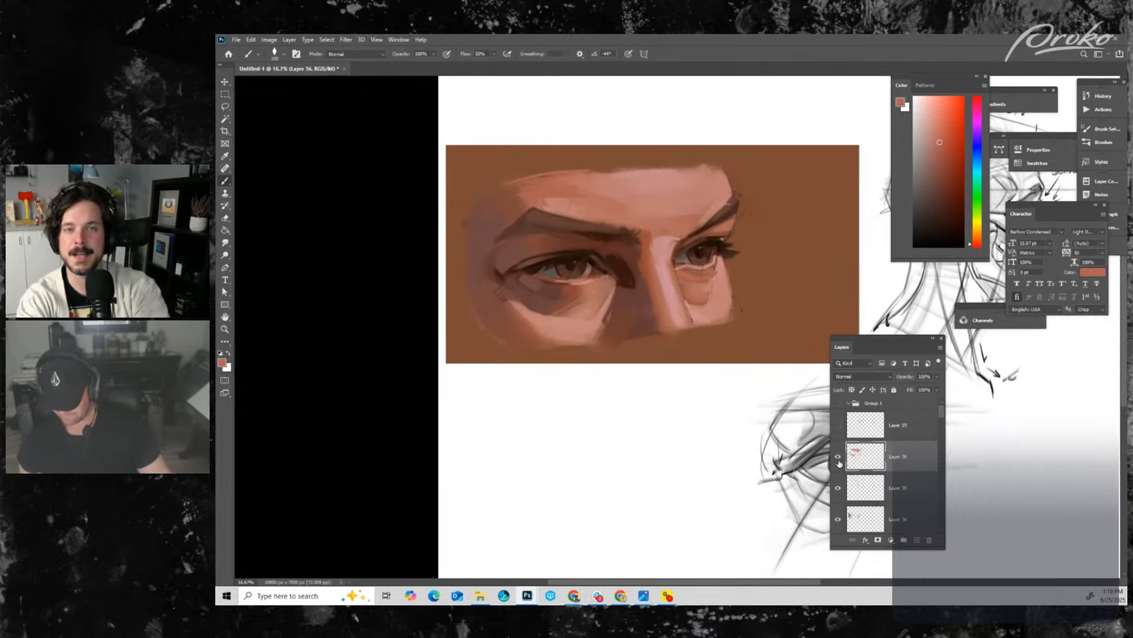
{"action": "double_click", "coordinate": [865, 492]}
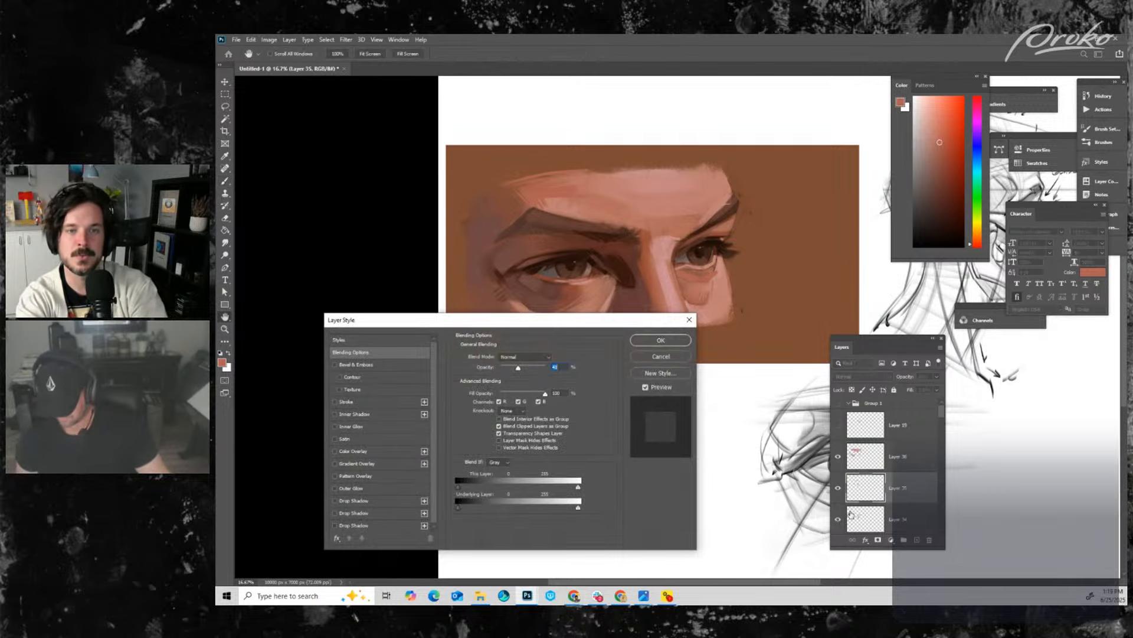
{"action": "key", "text": "Return"}
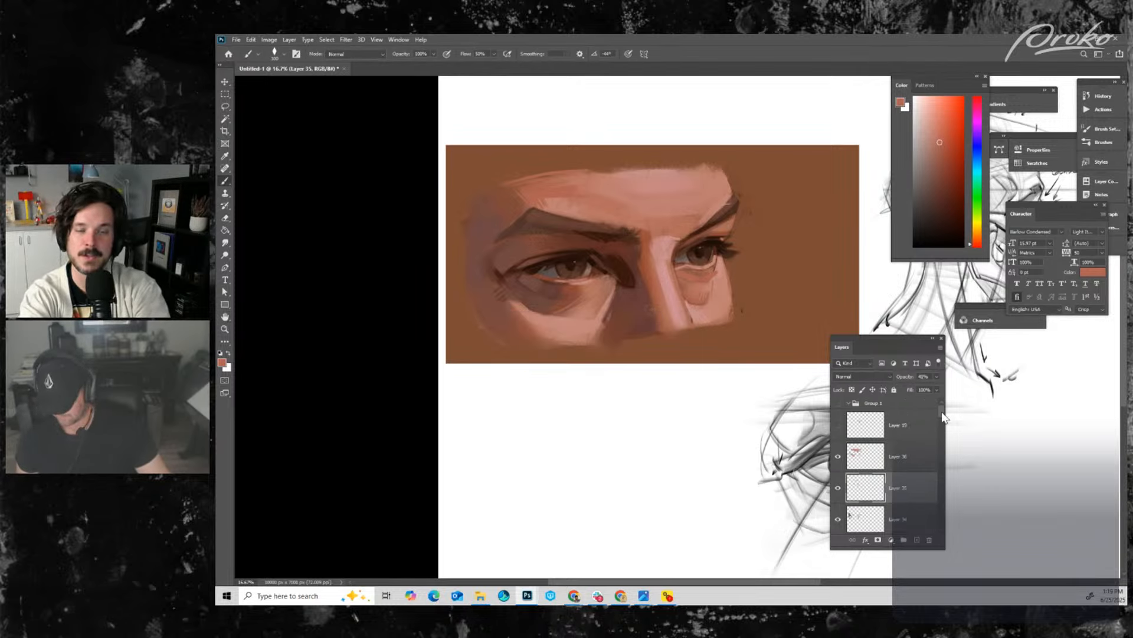
{"action": "left_click_drag", "start_coordinate": [942, 417], "coordinate": [943, 429]}
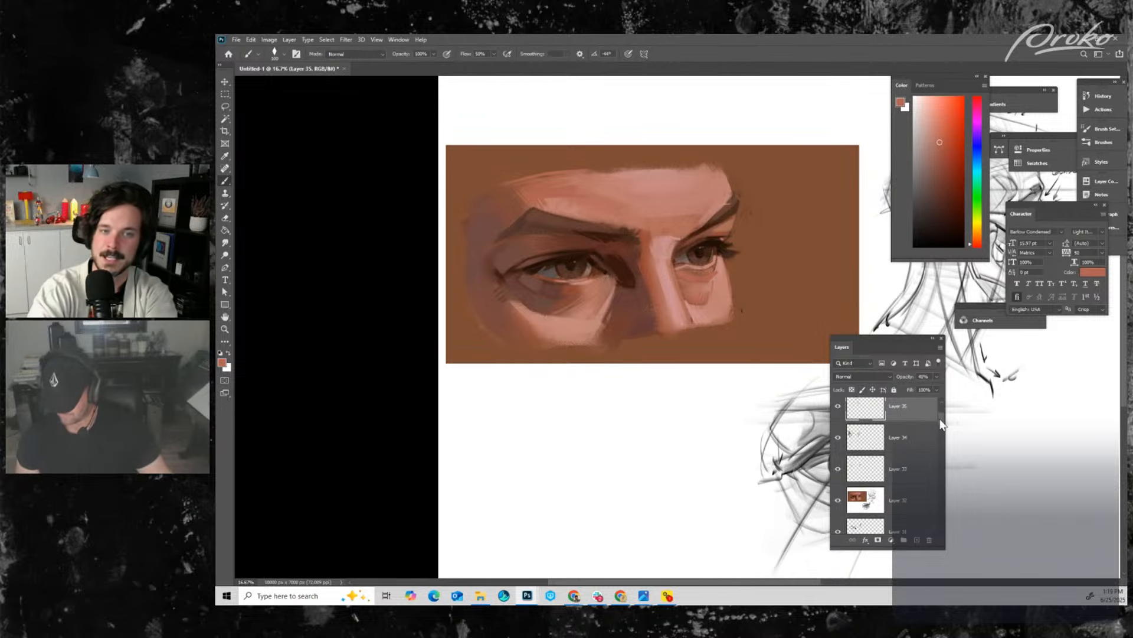
{"action": "left_click_drag", "start_coordinate": [941, 419], "coordinate": [942, 405]}
{"action": "left_click", "coordinate": [915, 425]}
{"action": "left_click", "coordinate": [912, 455]}
{"action": "left_click", "coordinate": [916, 539]}
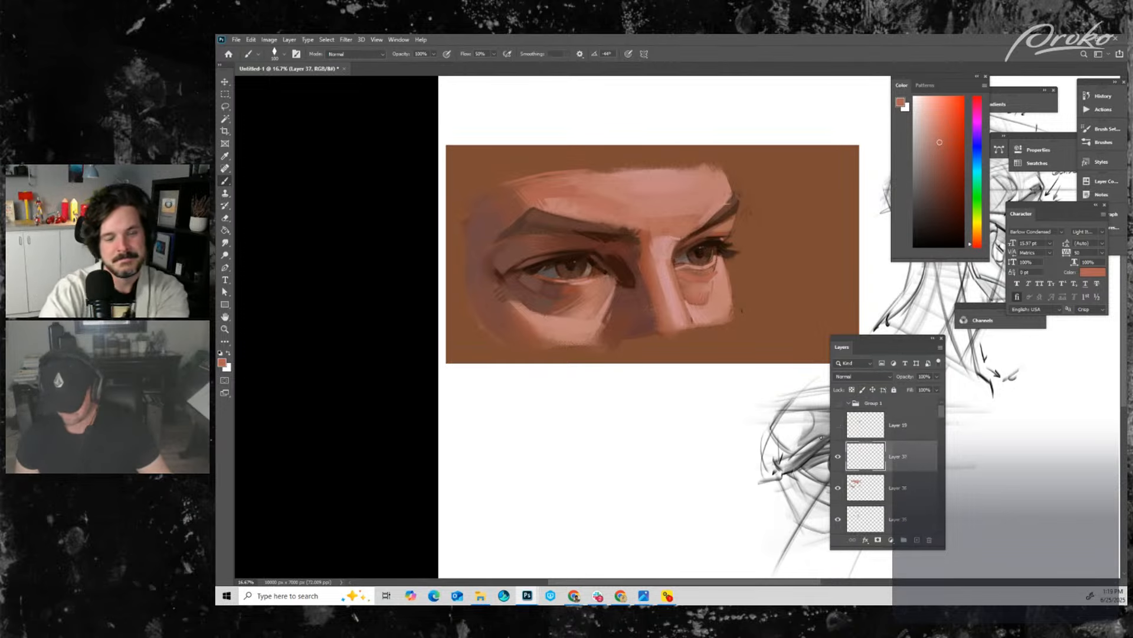
- Refine the far forehead and cheek contour with sampled skin tones, and undo the reddish-brown stroke beside the near brow's inner end
{"action": "left_click", "coordinate": [483, 303], "text": "alt"}
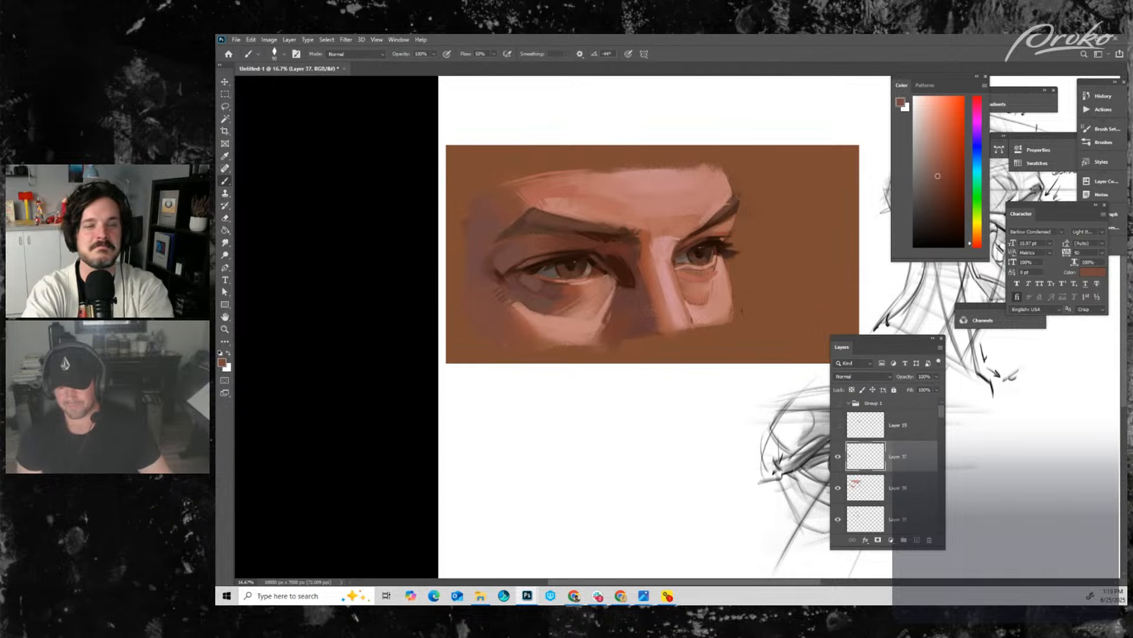
{"action": "left_click", "coordinate": [727, 307], "text": "alt"}
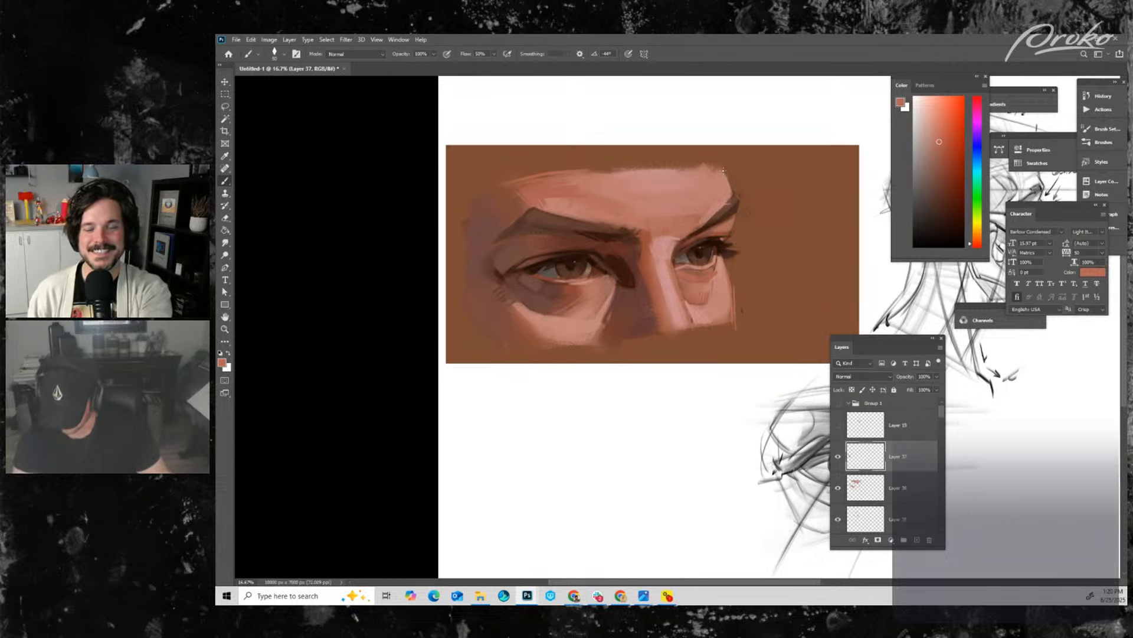
{"action": "left_click", "coordinate": [641, 248], "text": "alt"}
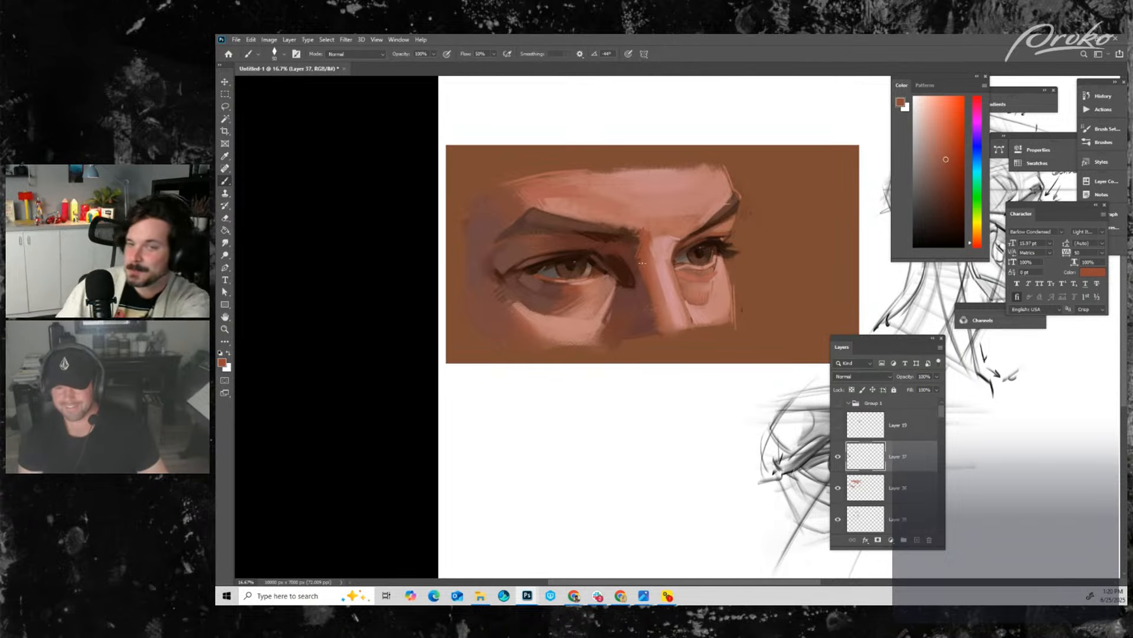
{"action": "key", "text": "ctrl"}
{"action": "key", "text": "ctrl+z"}
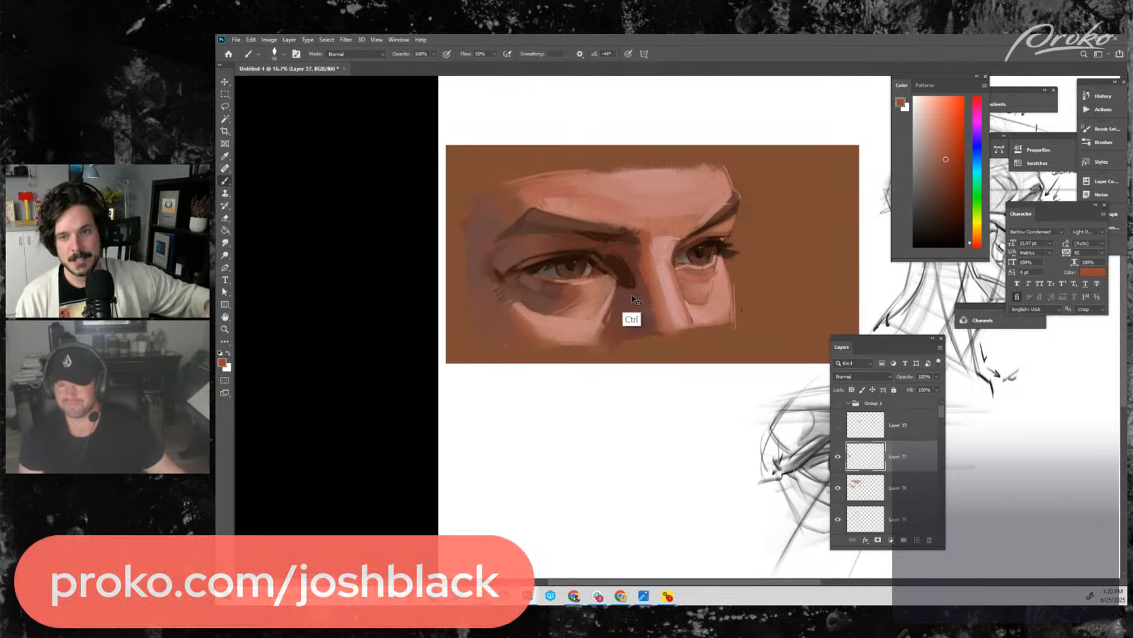
- Touch up the brow and eye-socket edges with sampled salmon and dark brown tones using a small brush
{"action": "left_click", "coordinate": [636, 217], "text": "alt"}
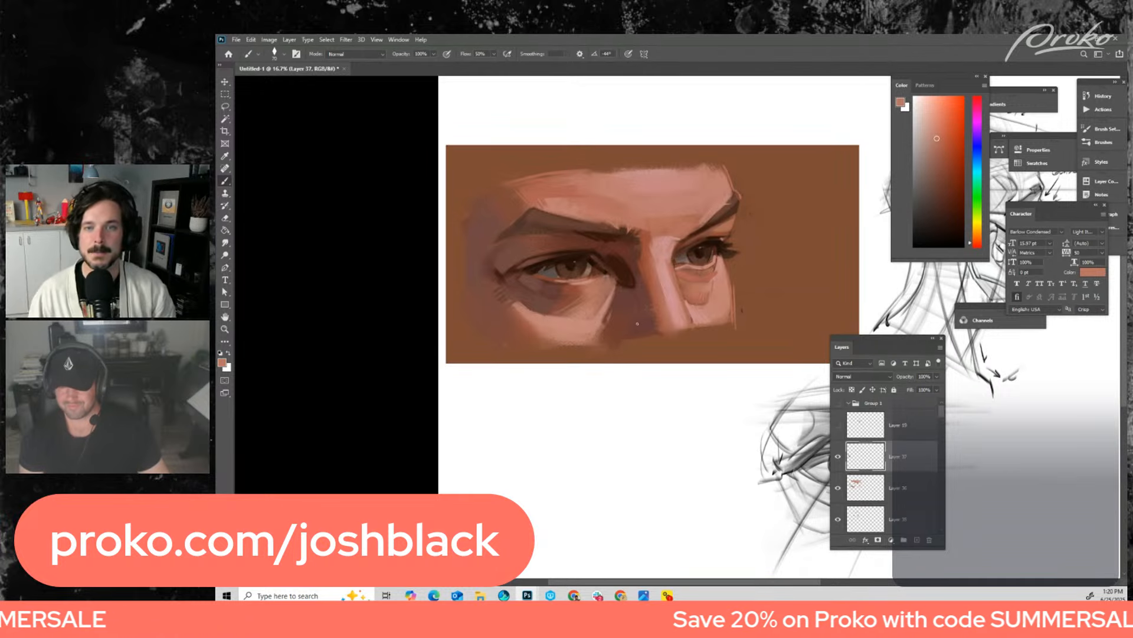
{"action": "left_click", "coordinate": [602, 235], "text": "alt"}
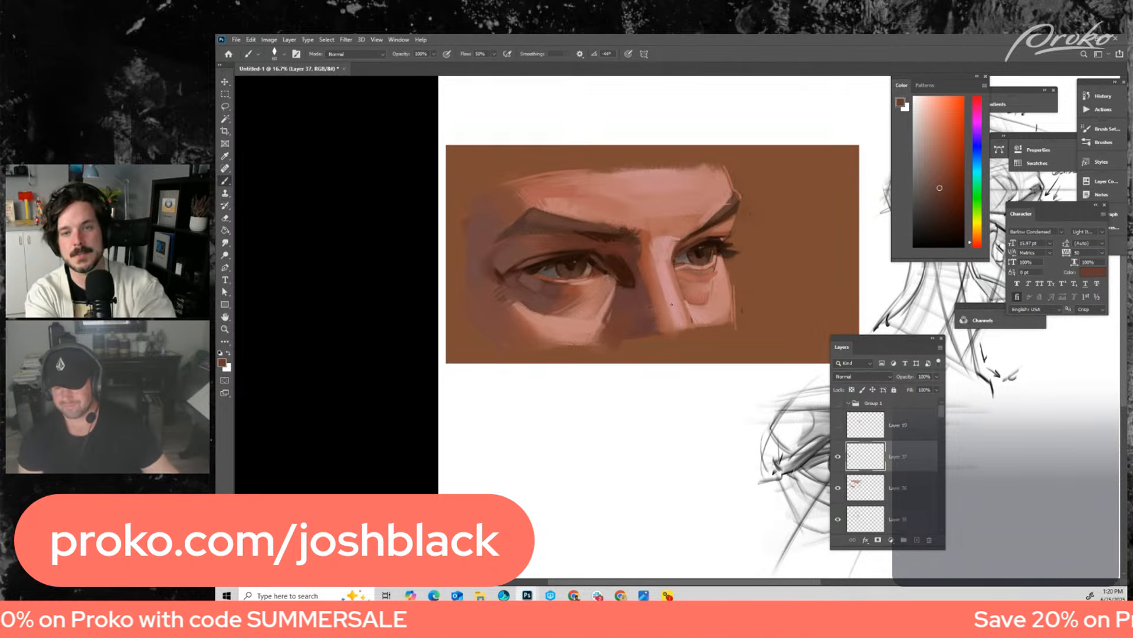
{"action": "left_click_drag", "start_coordinate": [635, 250], "coordinate": [684, 262]}
{"action": "left_click", "coordinate": [609, 240], "text": "alt"}
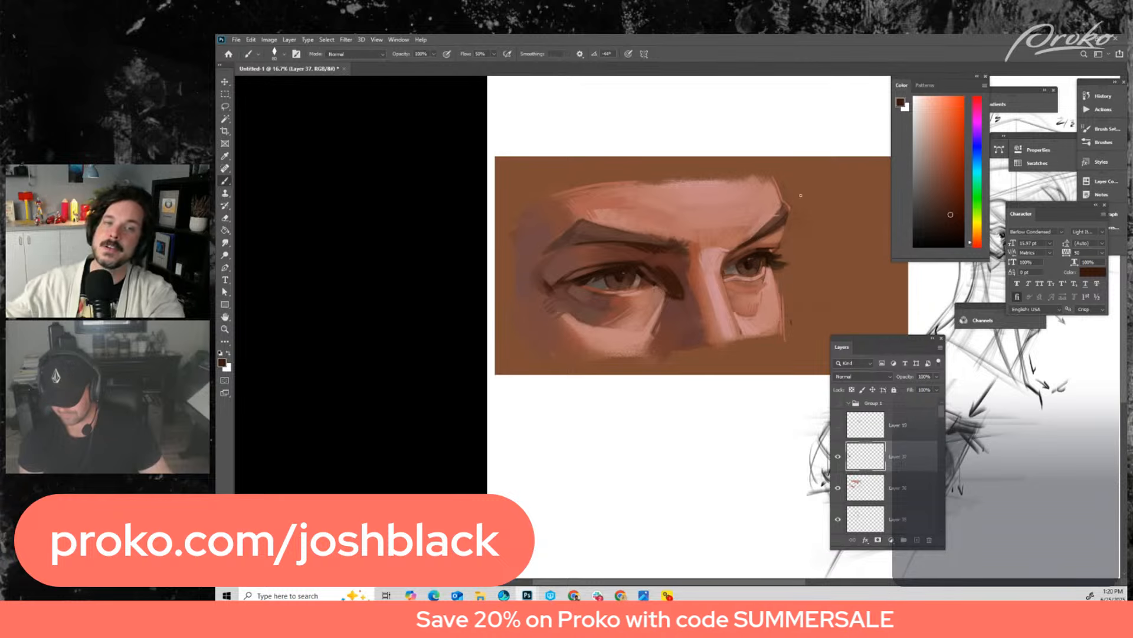
- Clean the outer contour of the far forehead with the background brown and restate the far cheek edge in sampled salmon
{"action": "left_click", "coordinate": [777, 182], "text": "alt"}
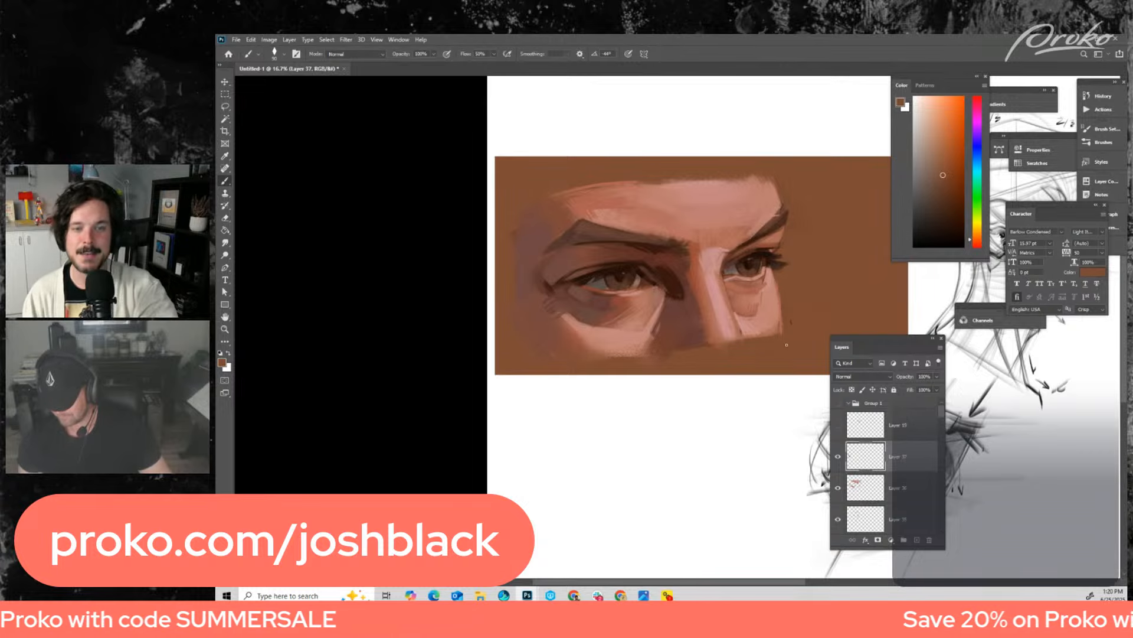
{"action": "left_click", "coordinate": [778, 311], "text": "alt"}
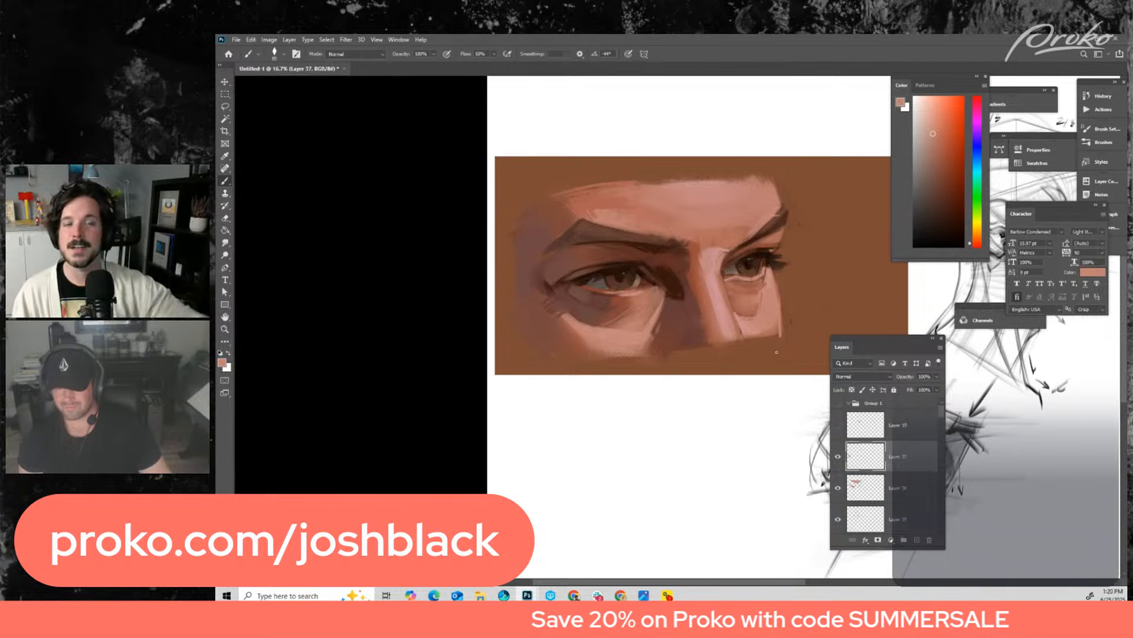
- Blend the near cheek and the forehead above the near brow with sampled reddish skin tones, enlarging the brush for the forehead
{"action": "key", "text": "alt"}
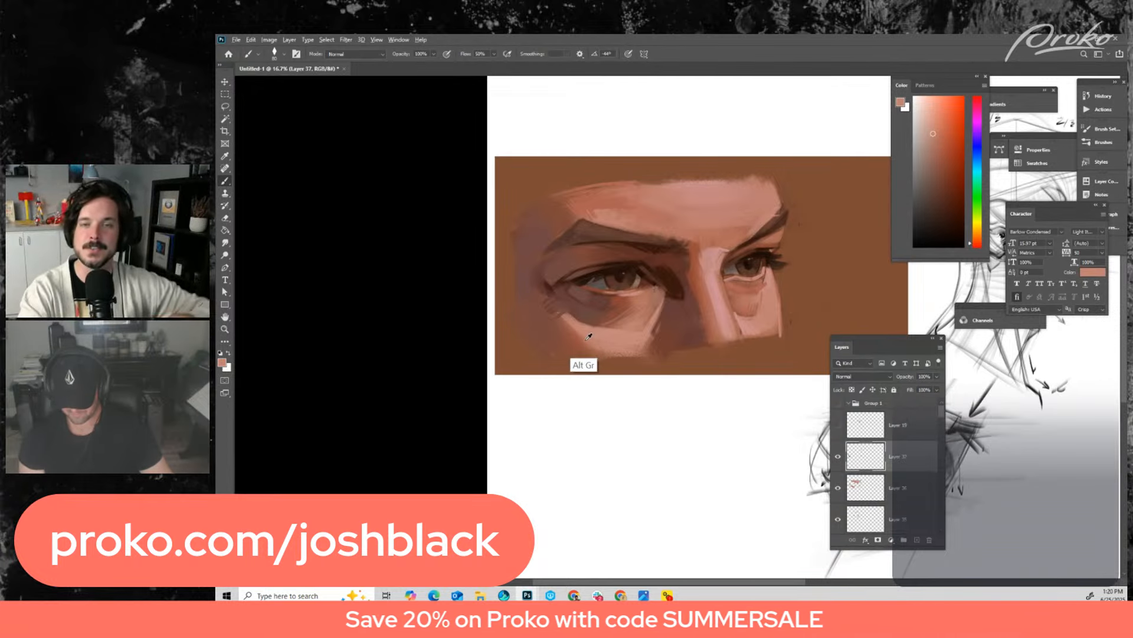
{"action": "left_click", "coordinate": [587, 338], "text": "alt"}
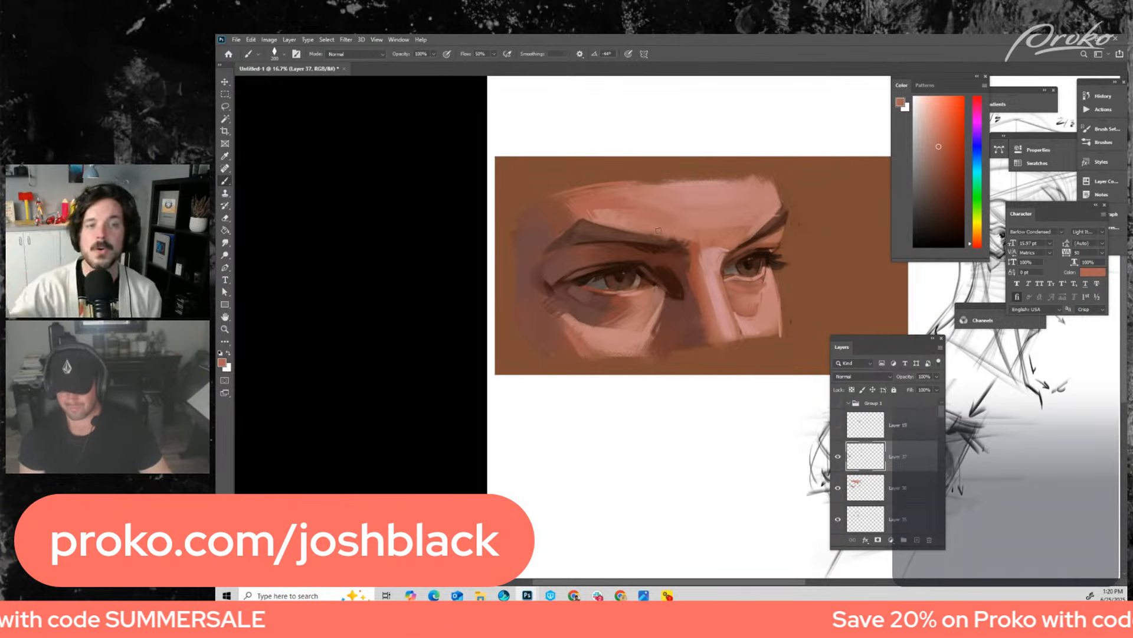
{"action": "left_click", "coordinate": [642, 200], "text": "alt"}
{"action": "key", "text": "bracketright"}
{"action": "key", "text": "bracketright"}
{"action": "key", "text": "bracketright"}
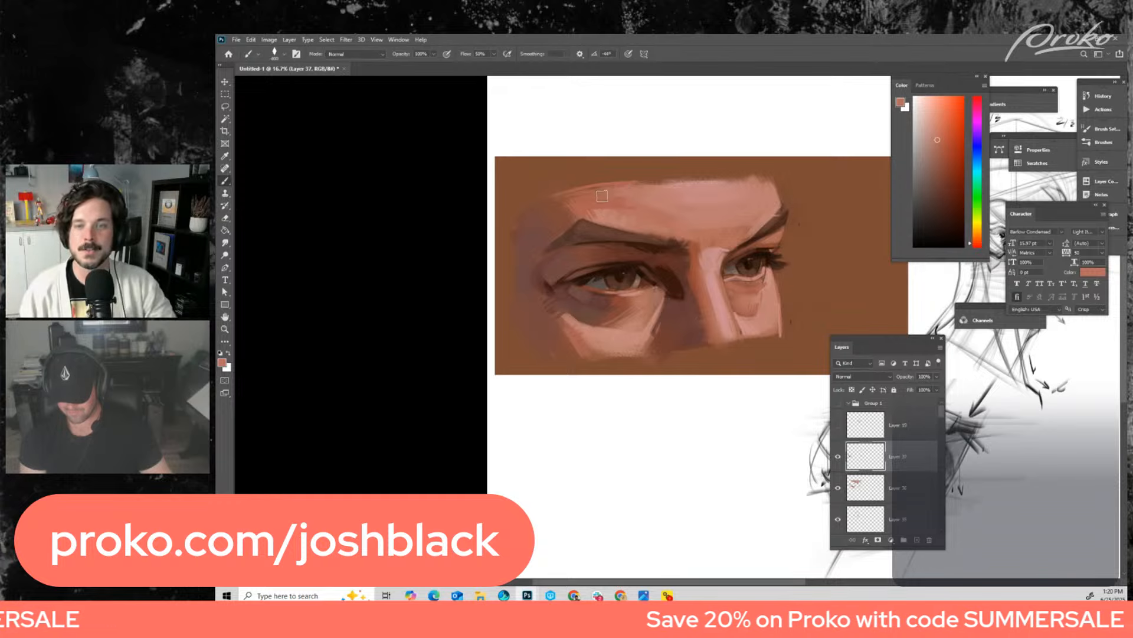
{"action": "key", "text": "bracketright"}
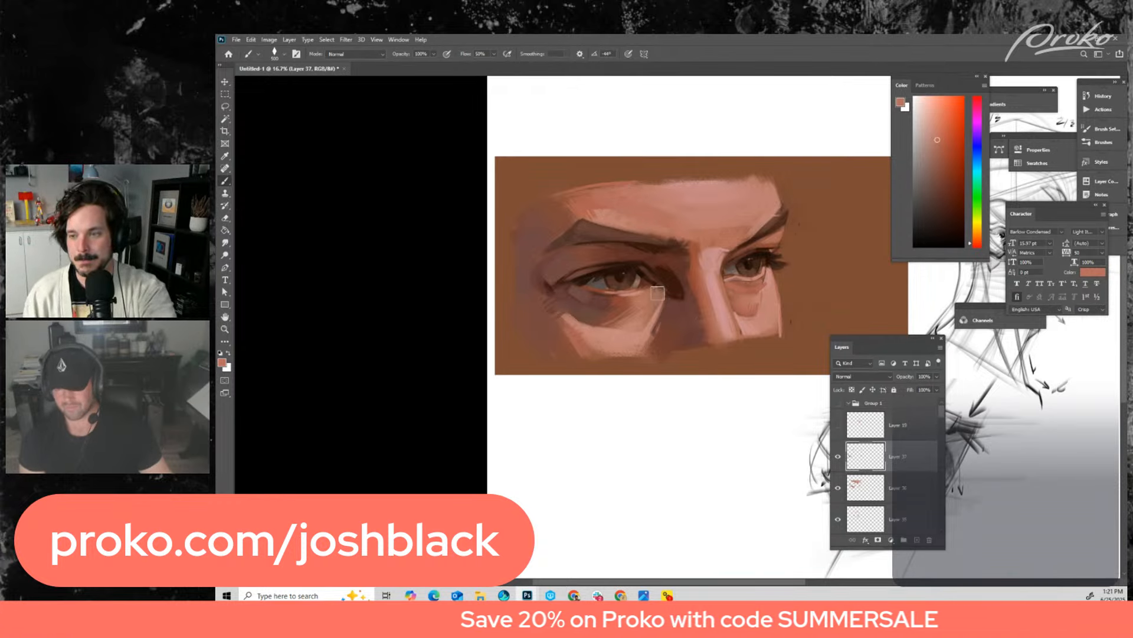
- Refine the skin between the brows with a sampled salmon tone and a much smaller brush
{"action": "key", "text": "bracketleft"}
{"action": "key", "text": "bracketleft"}
{"action": "key", "text": "bracketleft"}
{"action": "key", "text": "bracketleft"}
{"action": "key", "text": "bracketleft"}
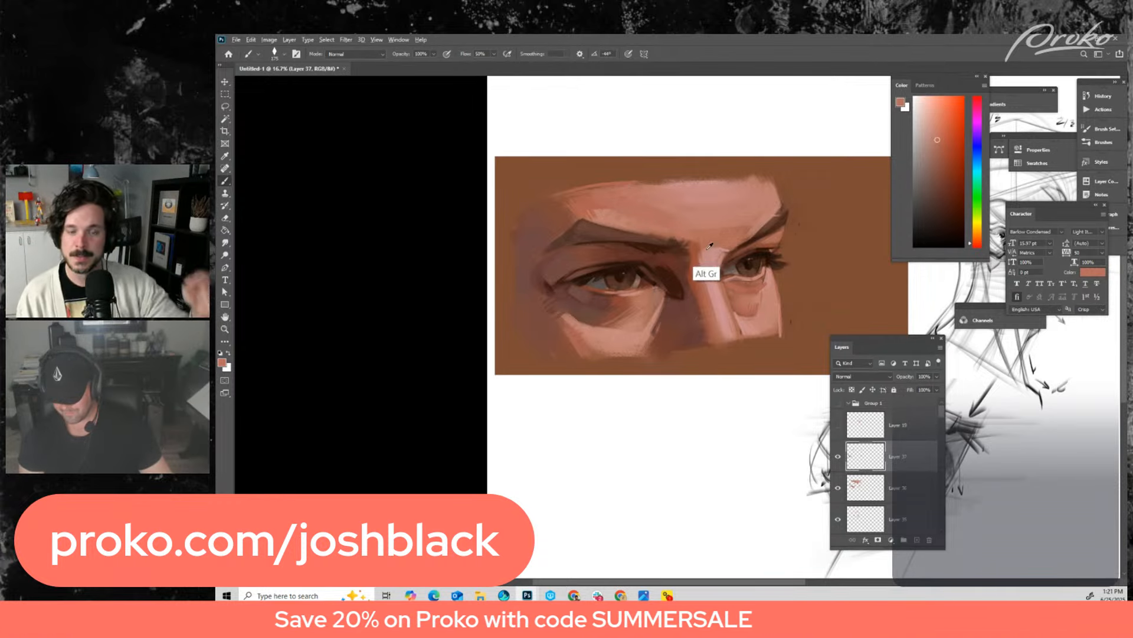
{"action": "left_click", "coordinate": [711, 244], "text": "alt"}
{"action": "key", "text": "bracketleft"}
{"action": "key", "text": "bracketleft"}
{"action": "key", "text": "bracketleft"}
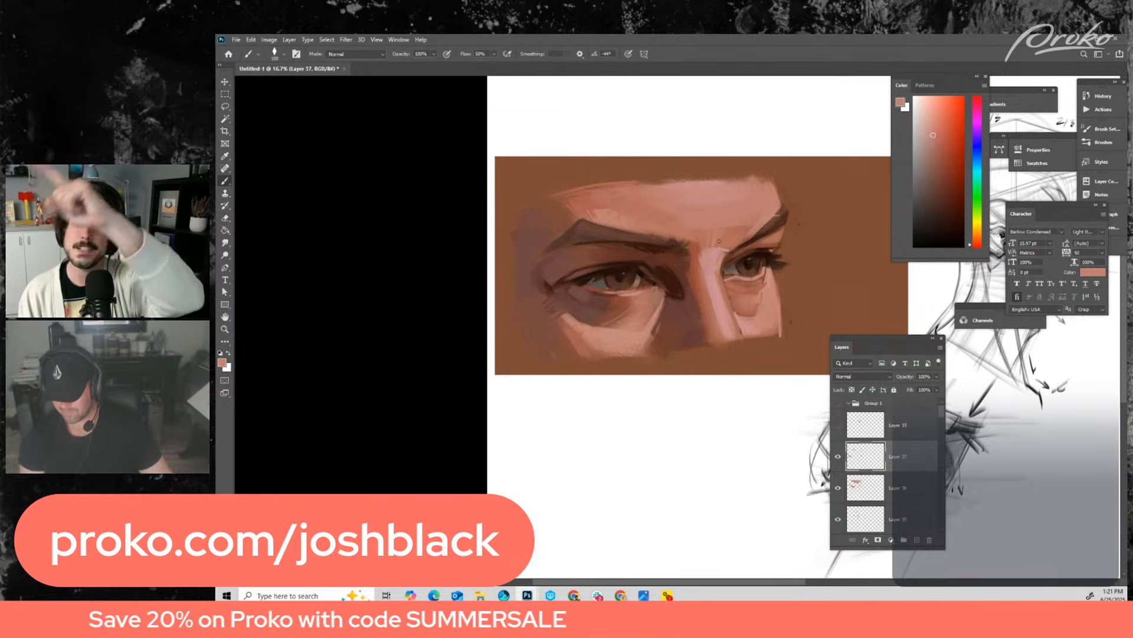